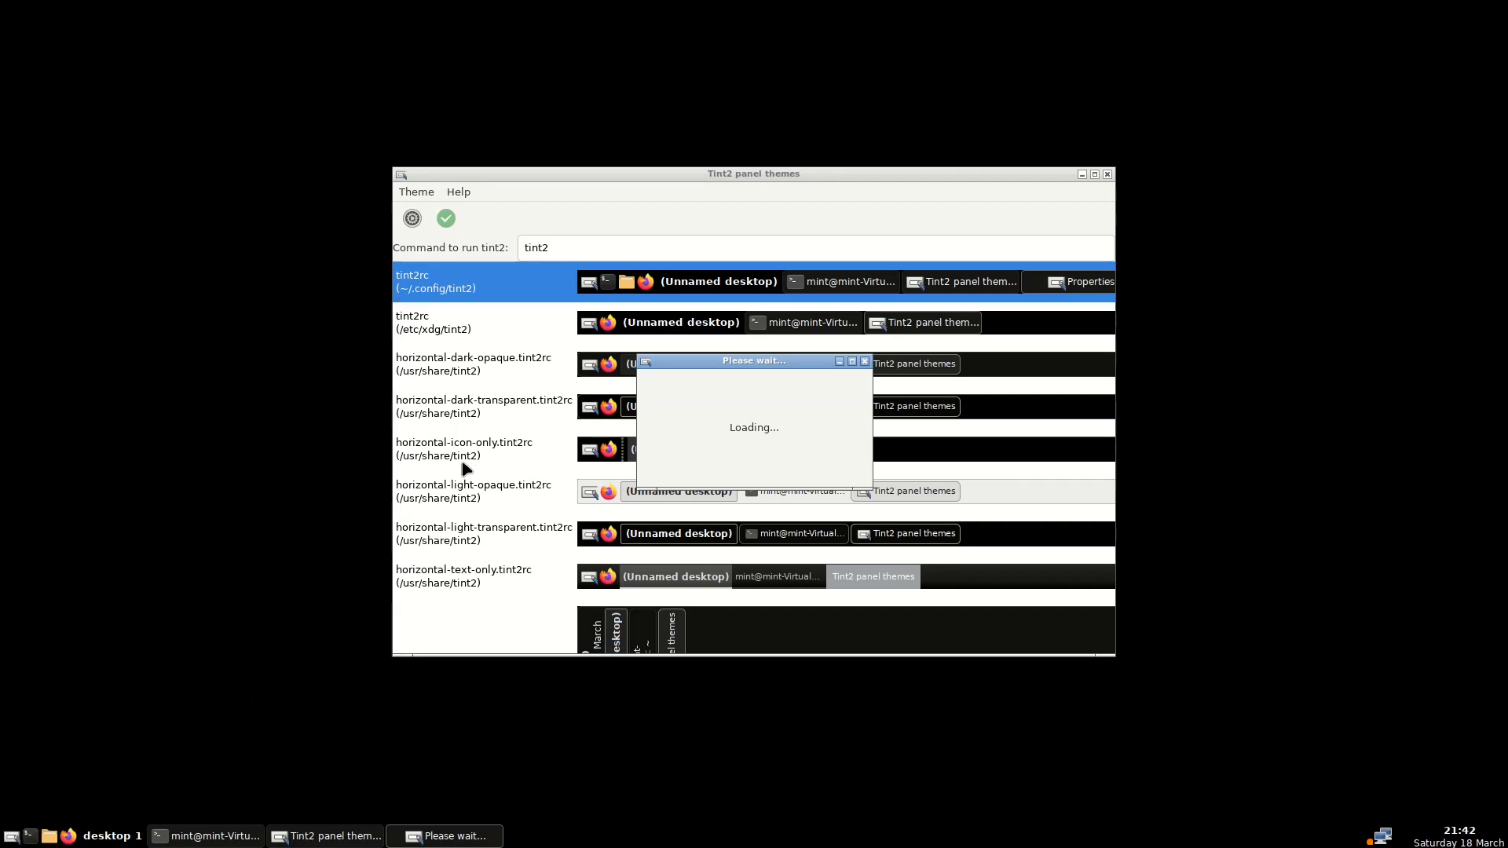
Look through the Tint2 taskbar, panel items and launcher settings, then close without changes
left_click(452, 346)
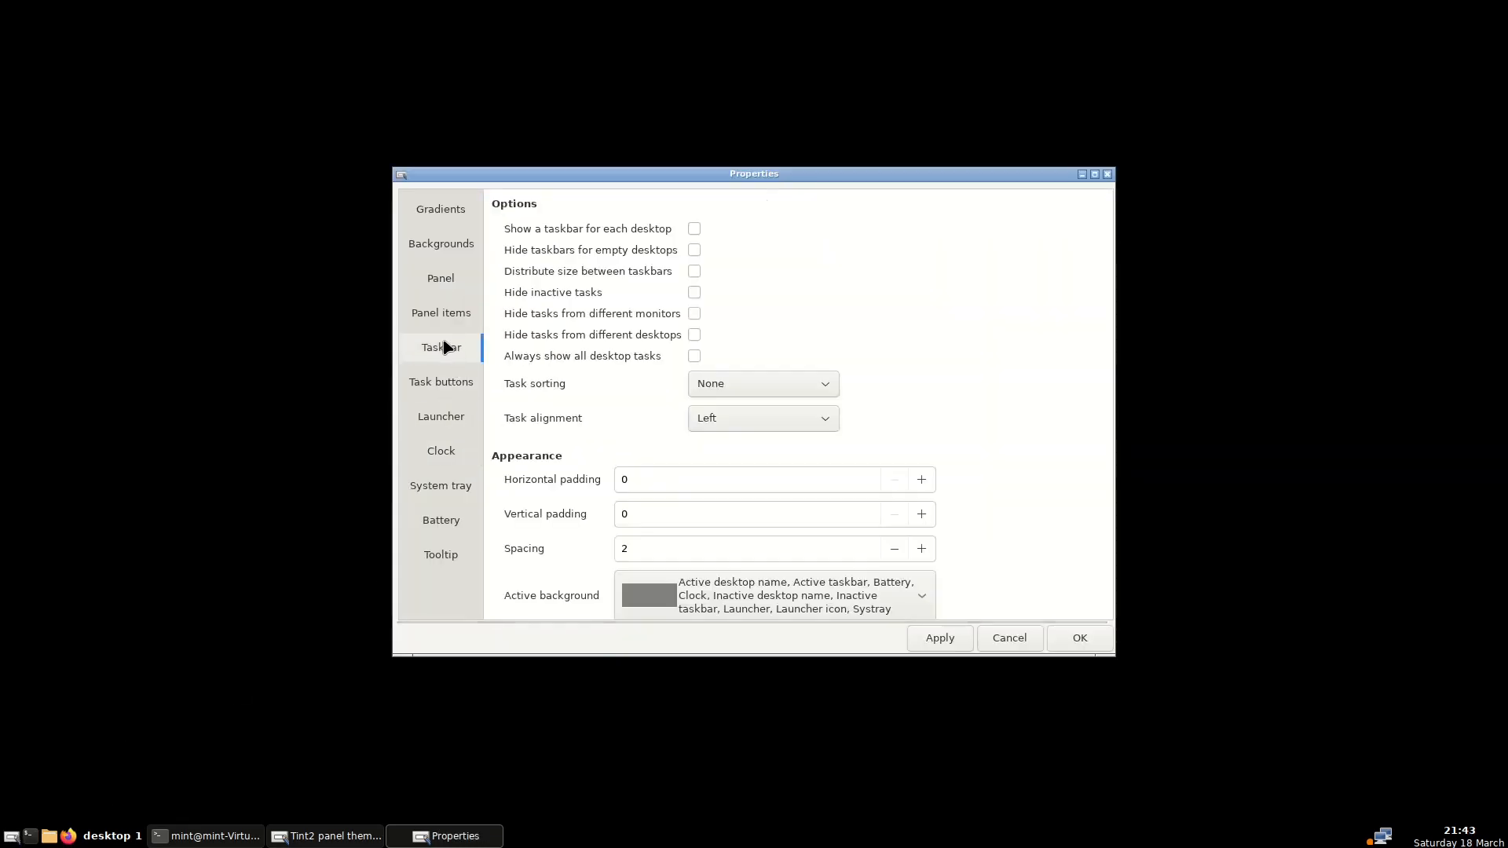
left_click(444, 318)
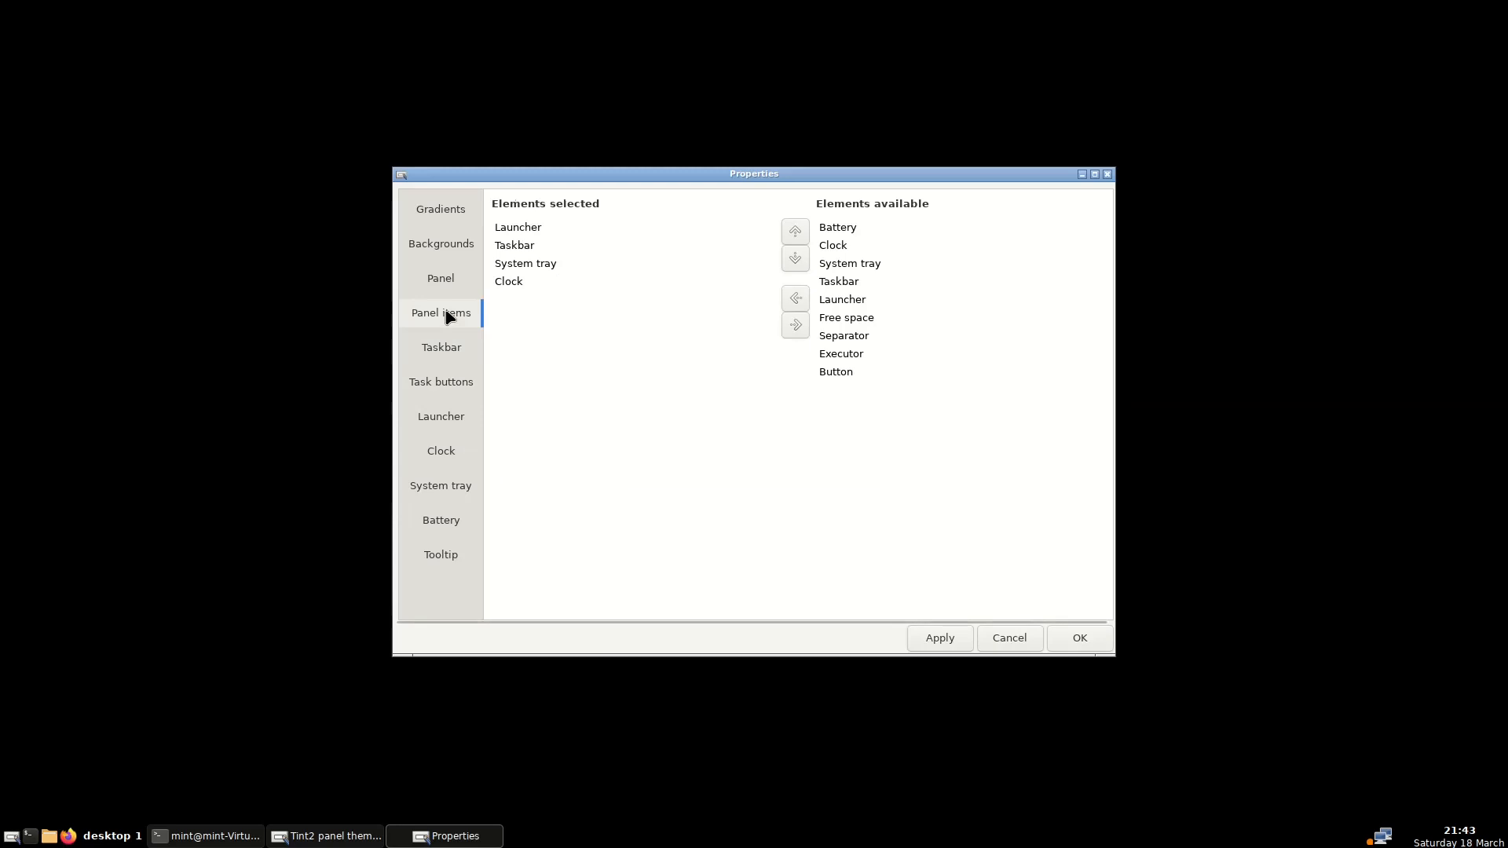
left_click(429, 424)
scroll(882, 318, "down", 5)
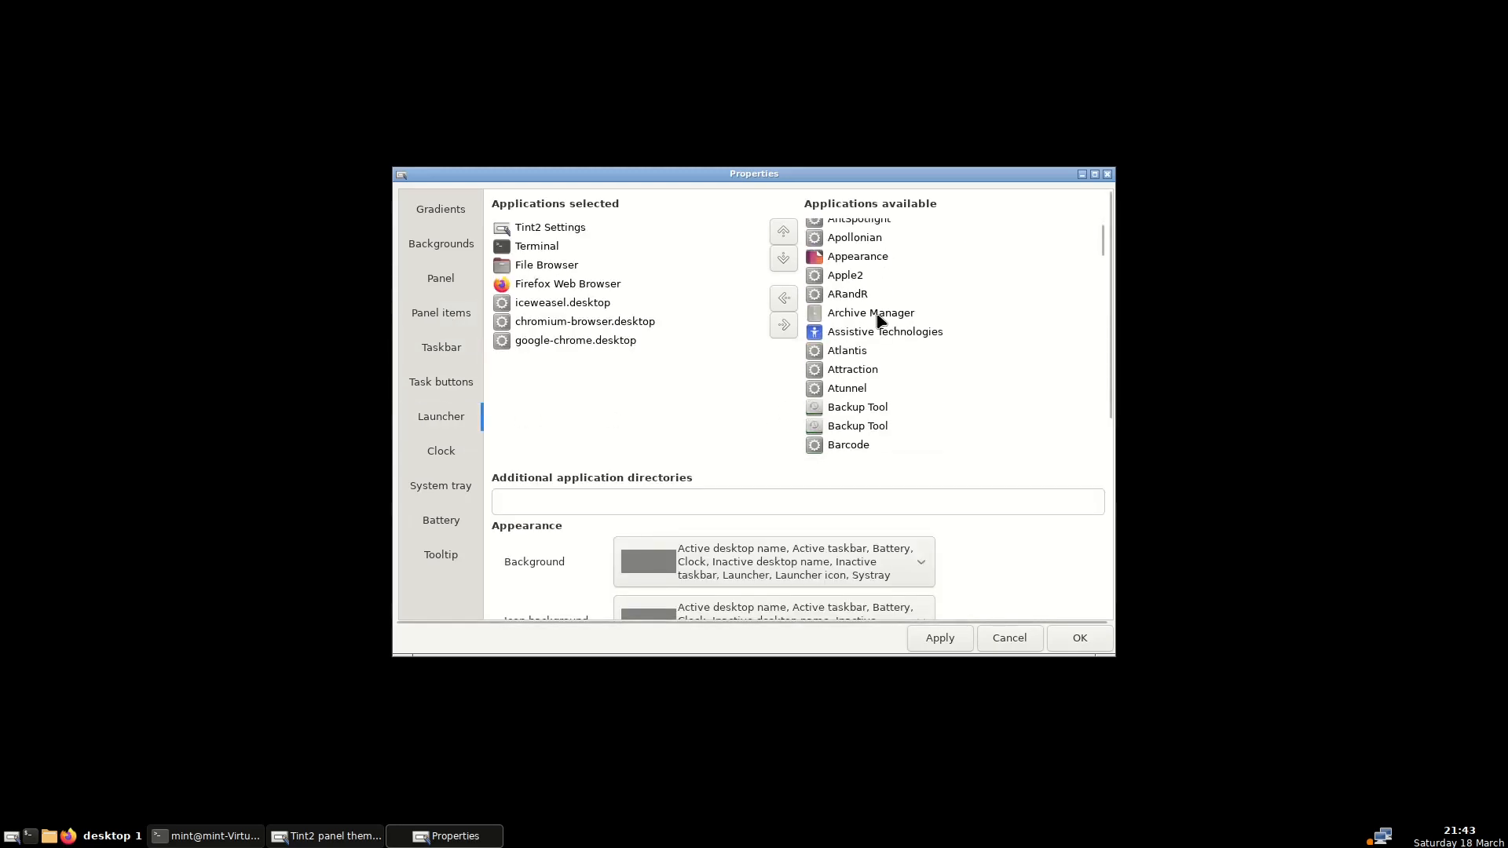
scroll(881, 318, "down", 15)
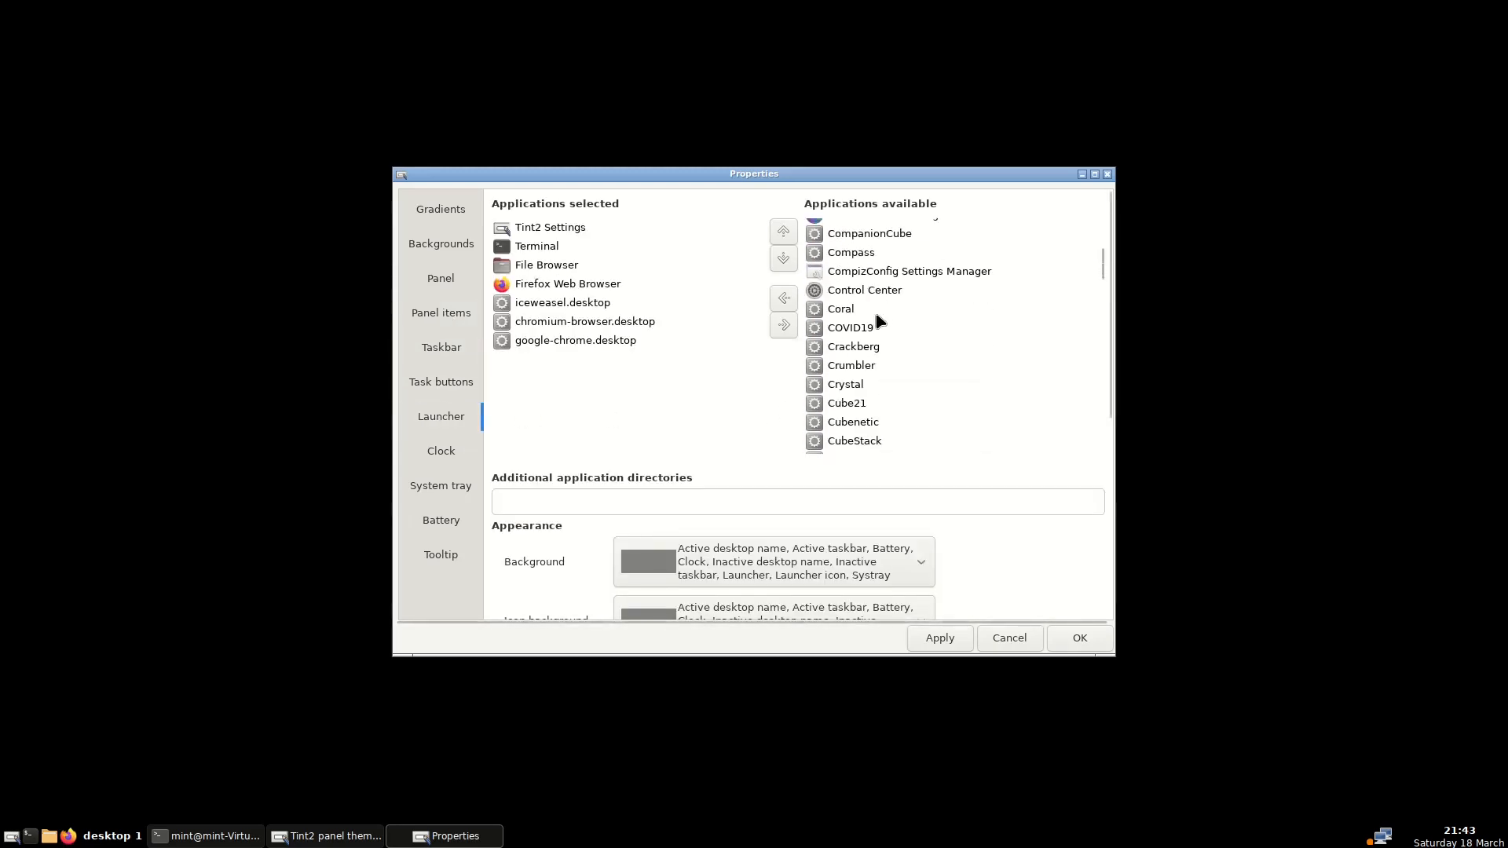
scroll(880, 318, "down", 10)
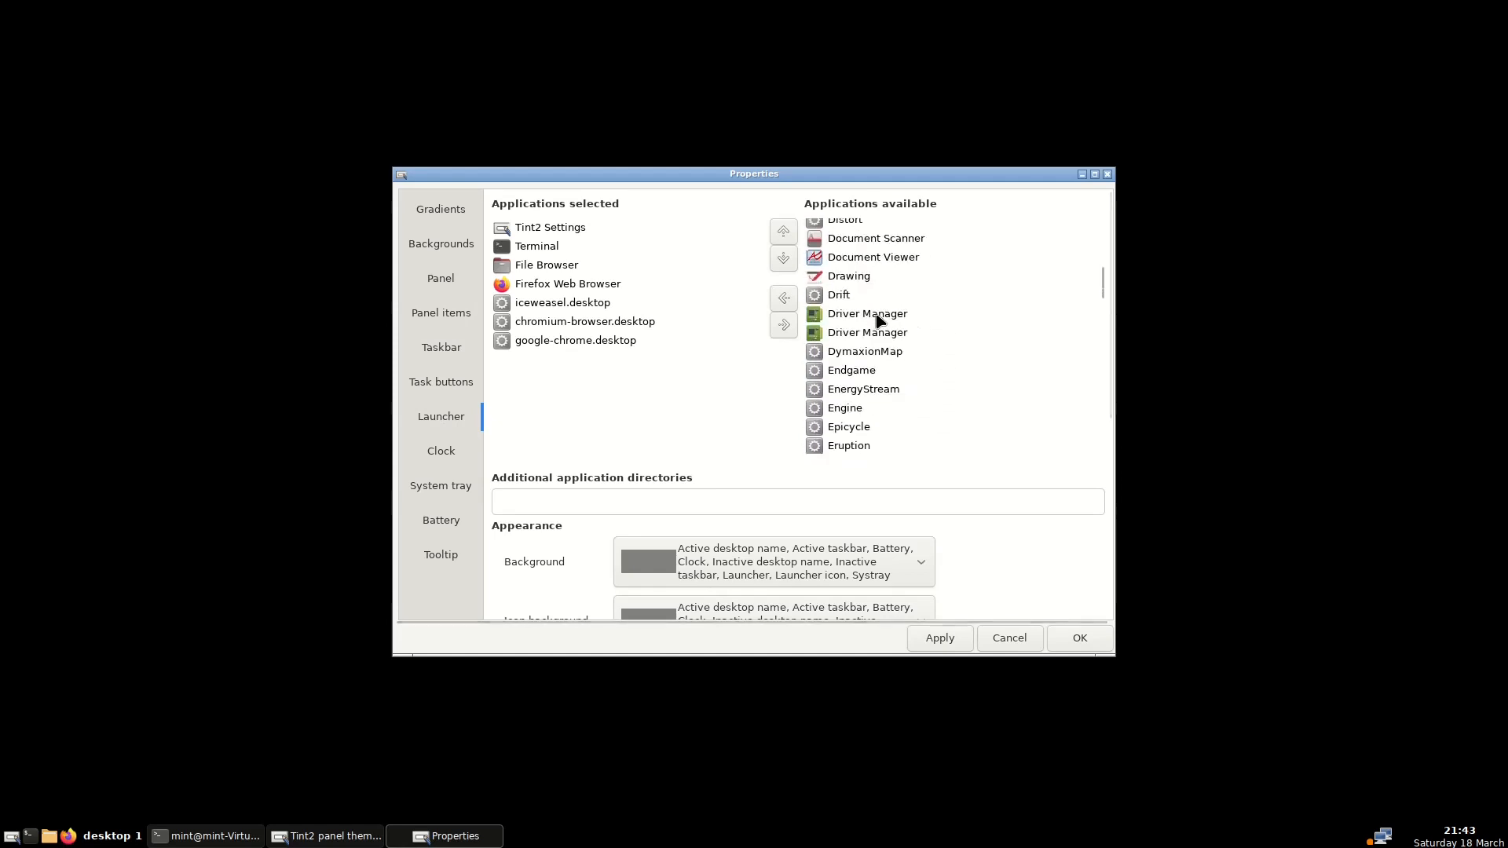
scroll(877, 315, "down", 5)
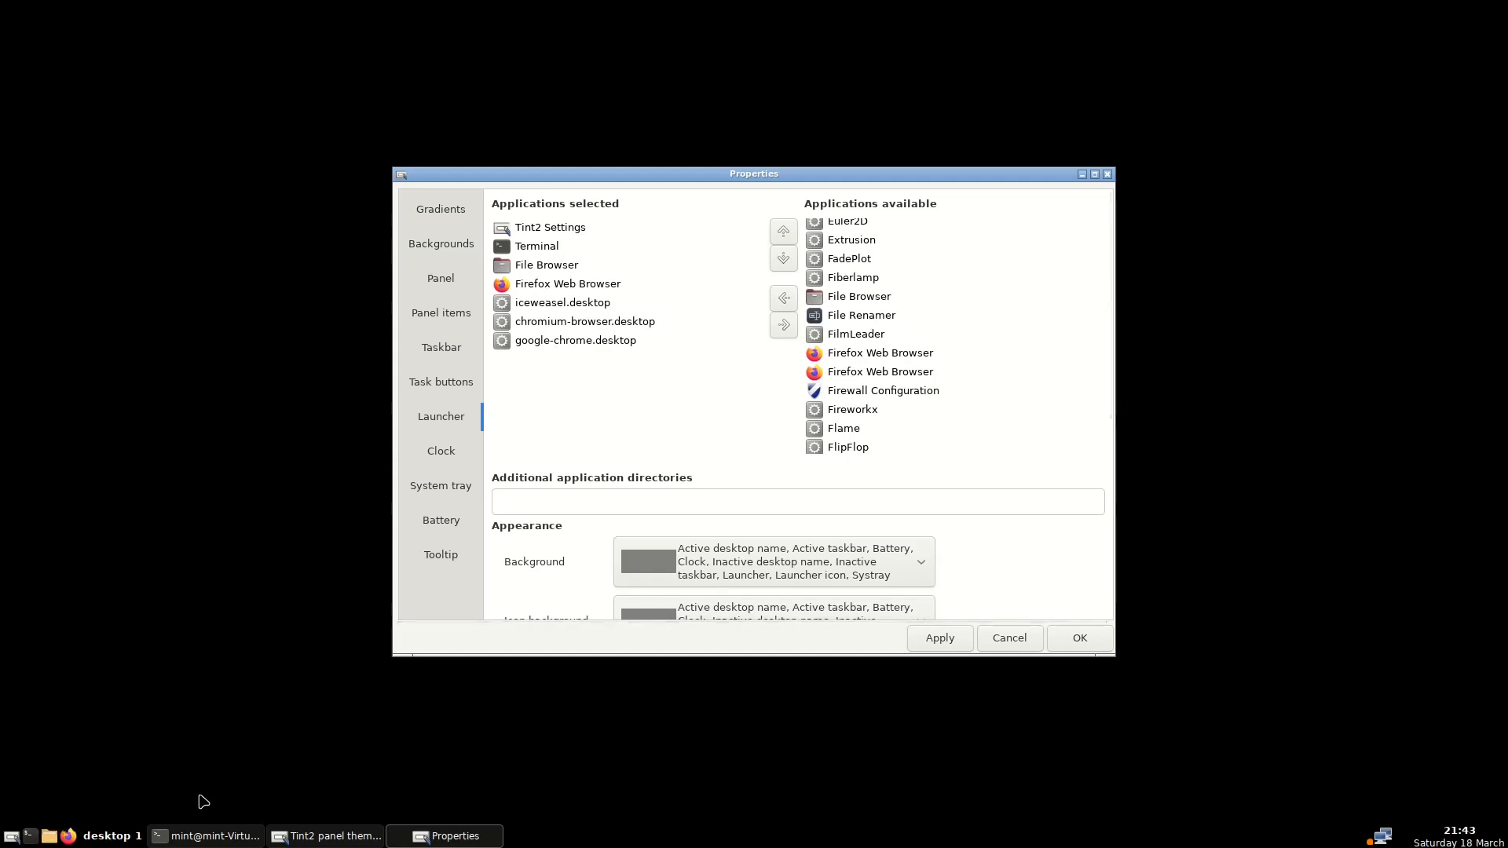
left_click(1011, 638)
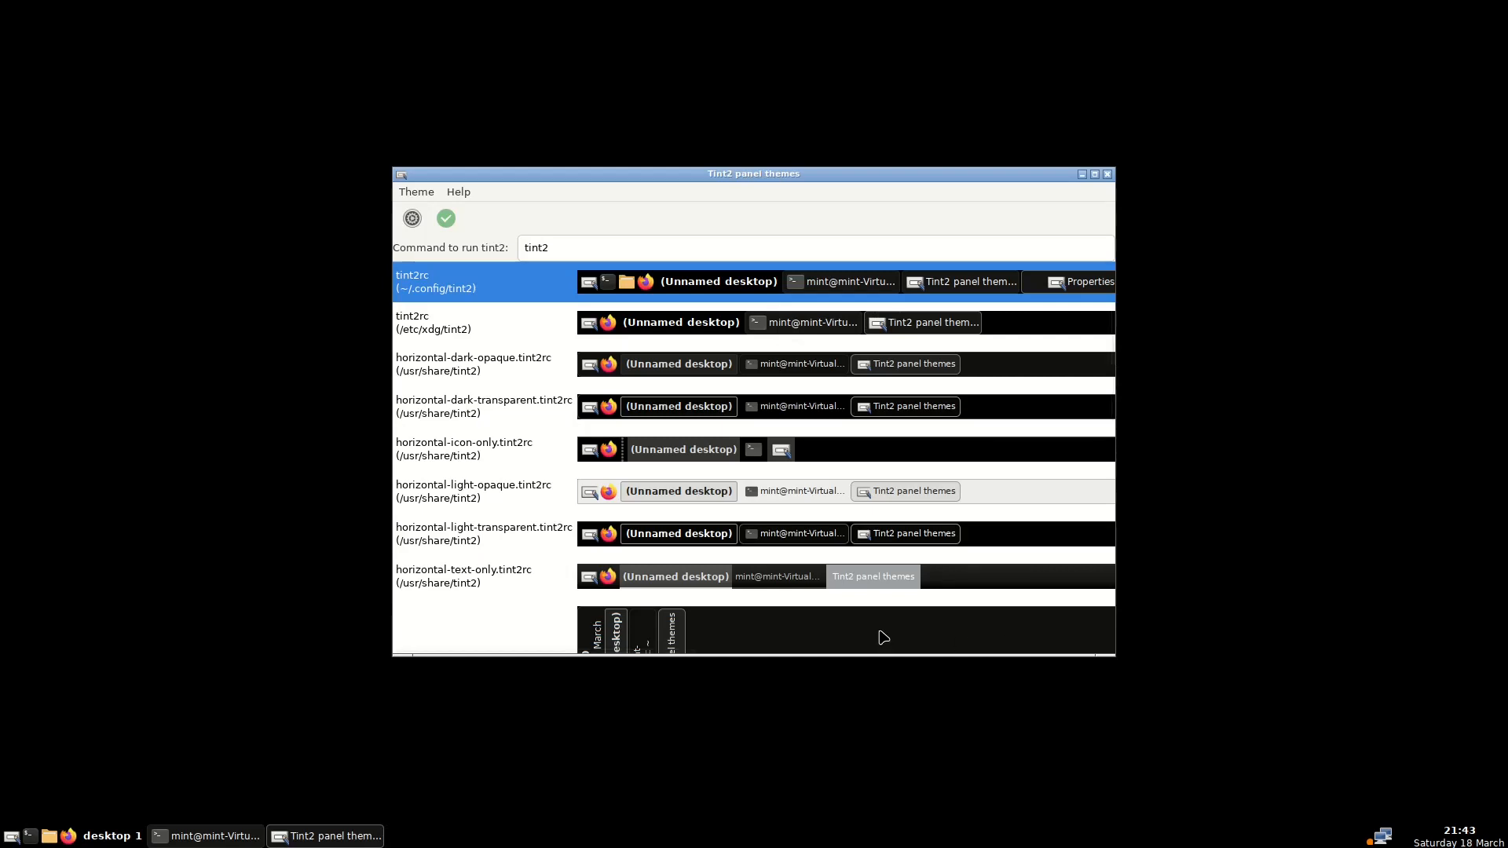
Close Tint2 and open ~/.config/openbox/autostart in the text editor, with hidden files shown
left_click(1108, 175)
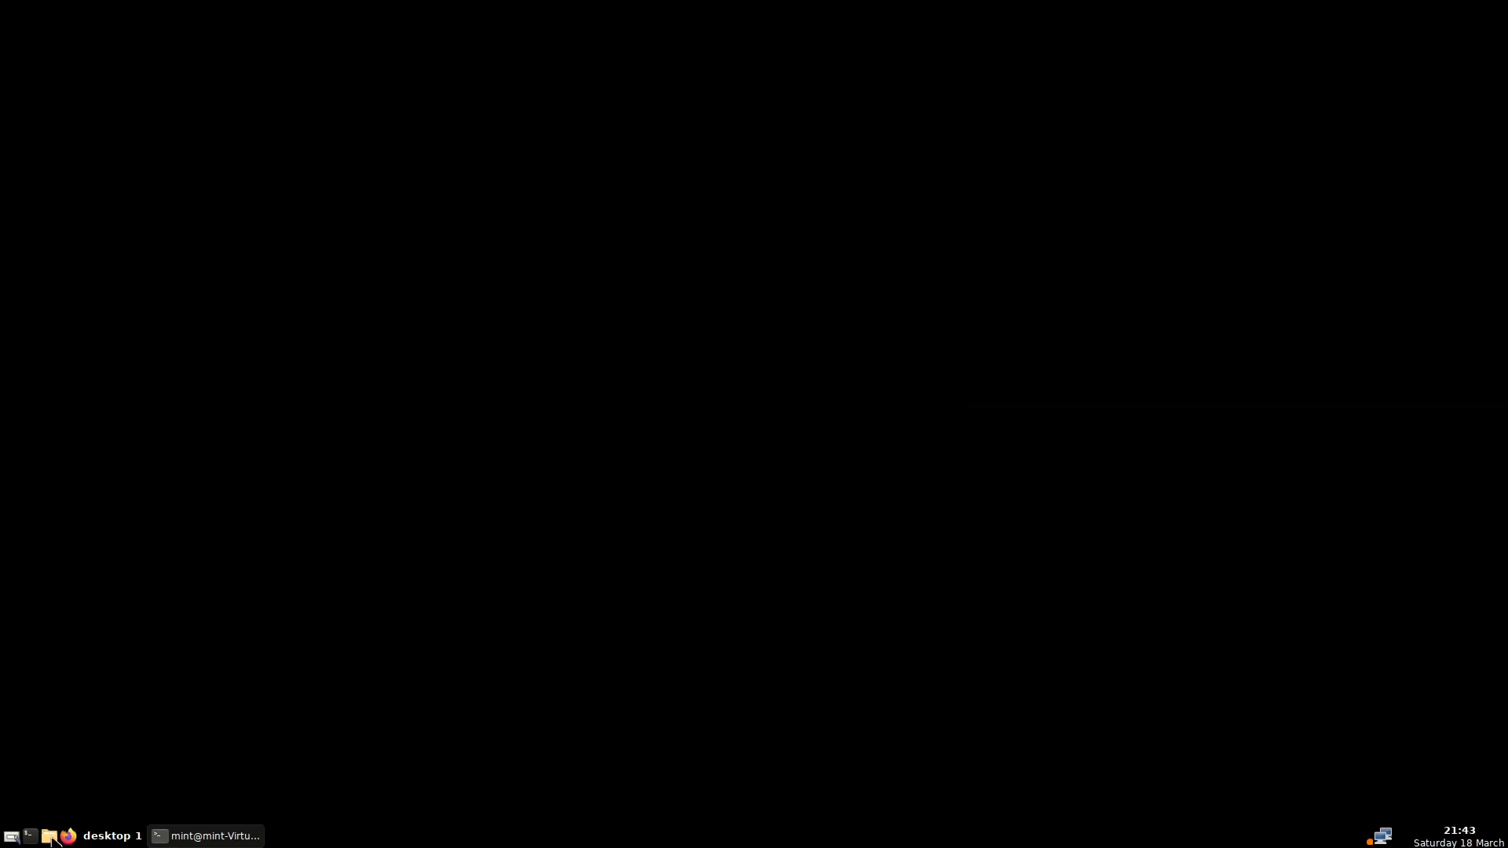
left_click(49, 837)
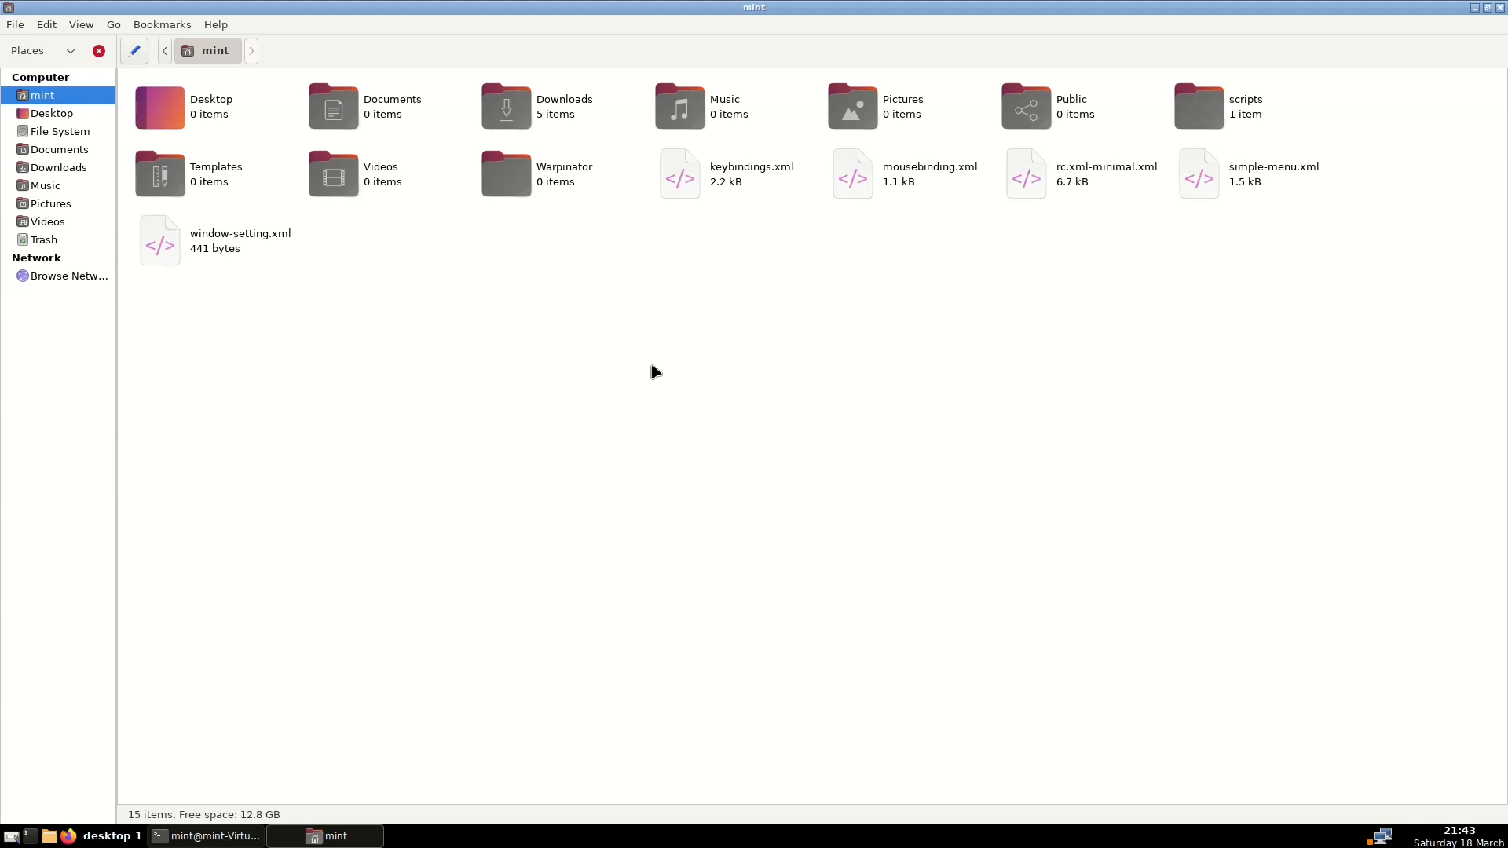
key("ctrl+h")
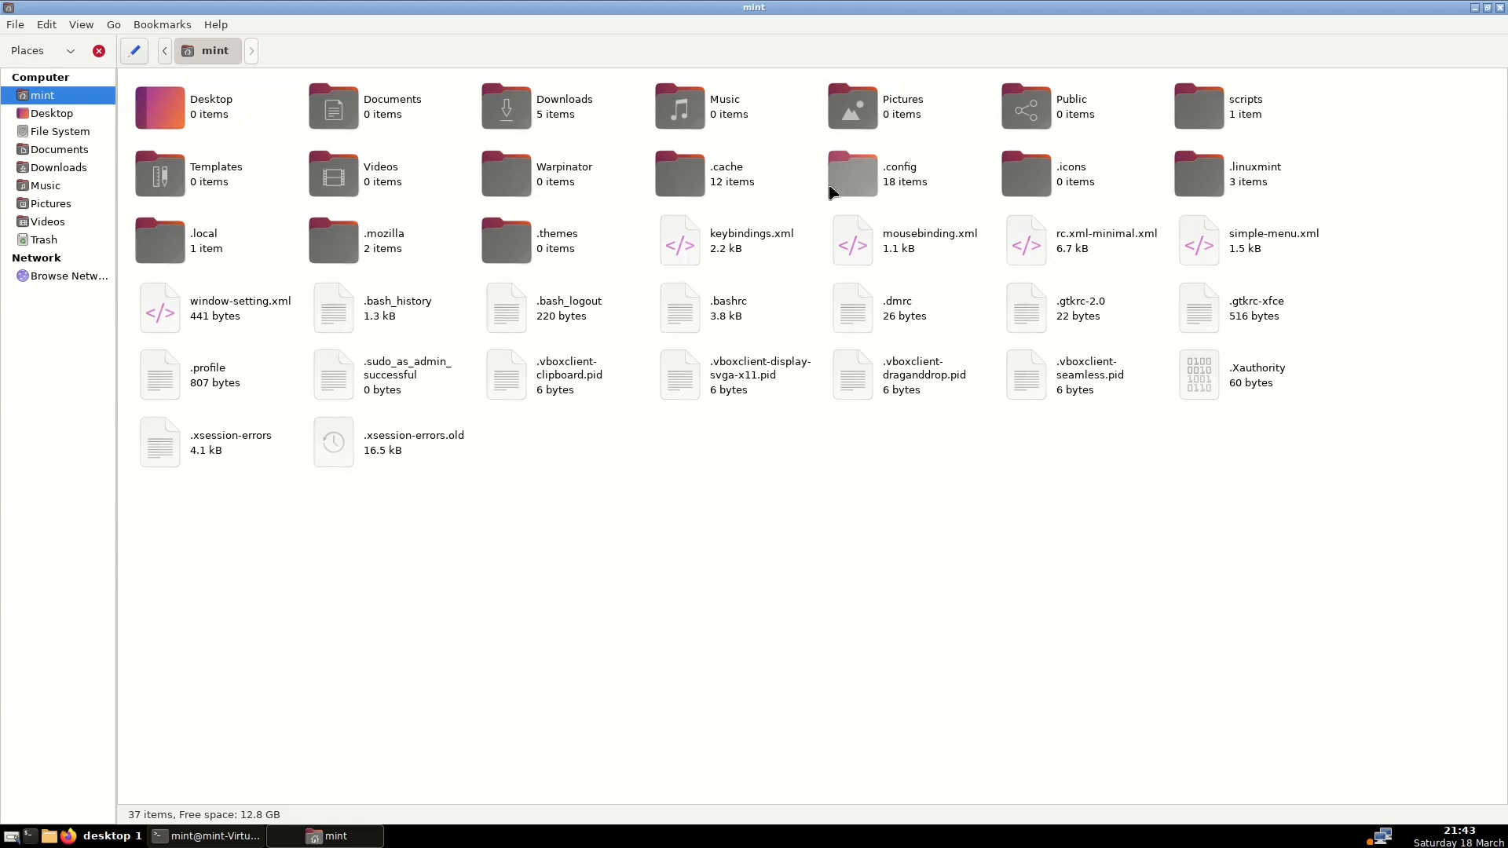
double_click(876, 185)
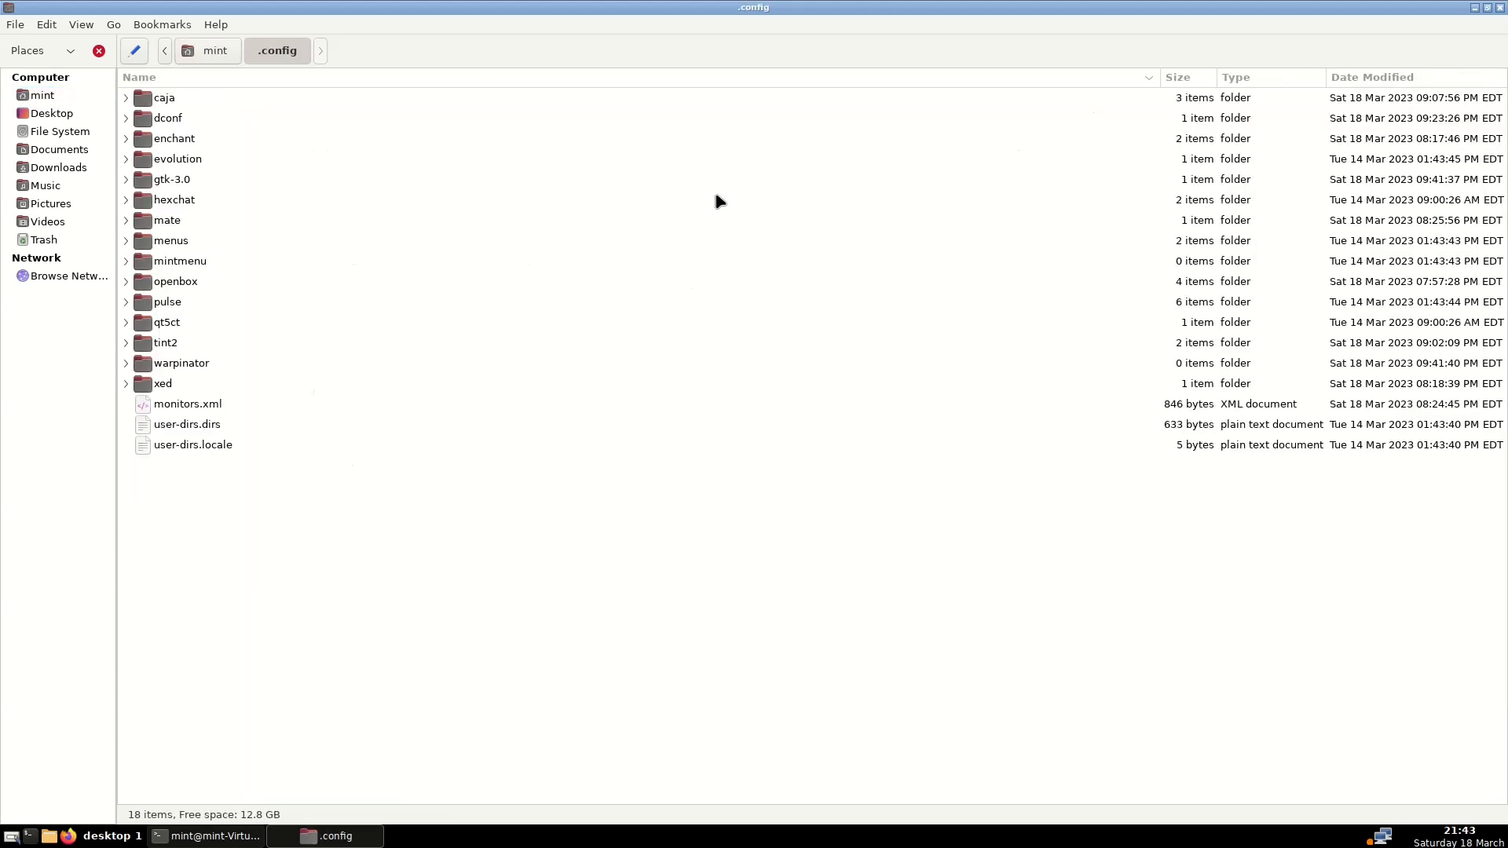
double_click(187, 283)
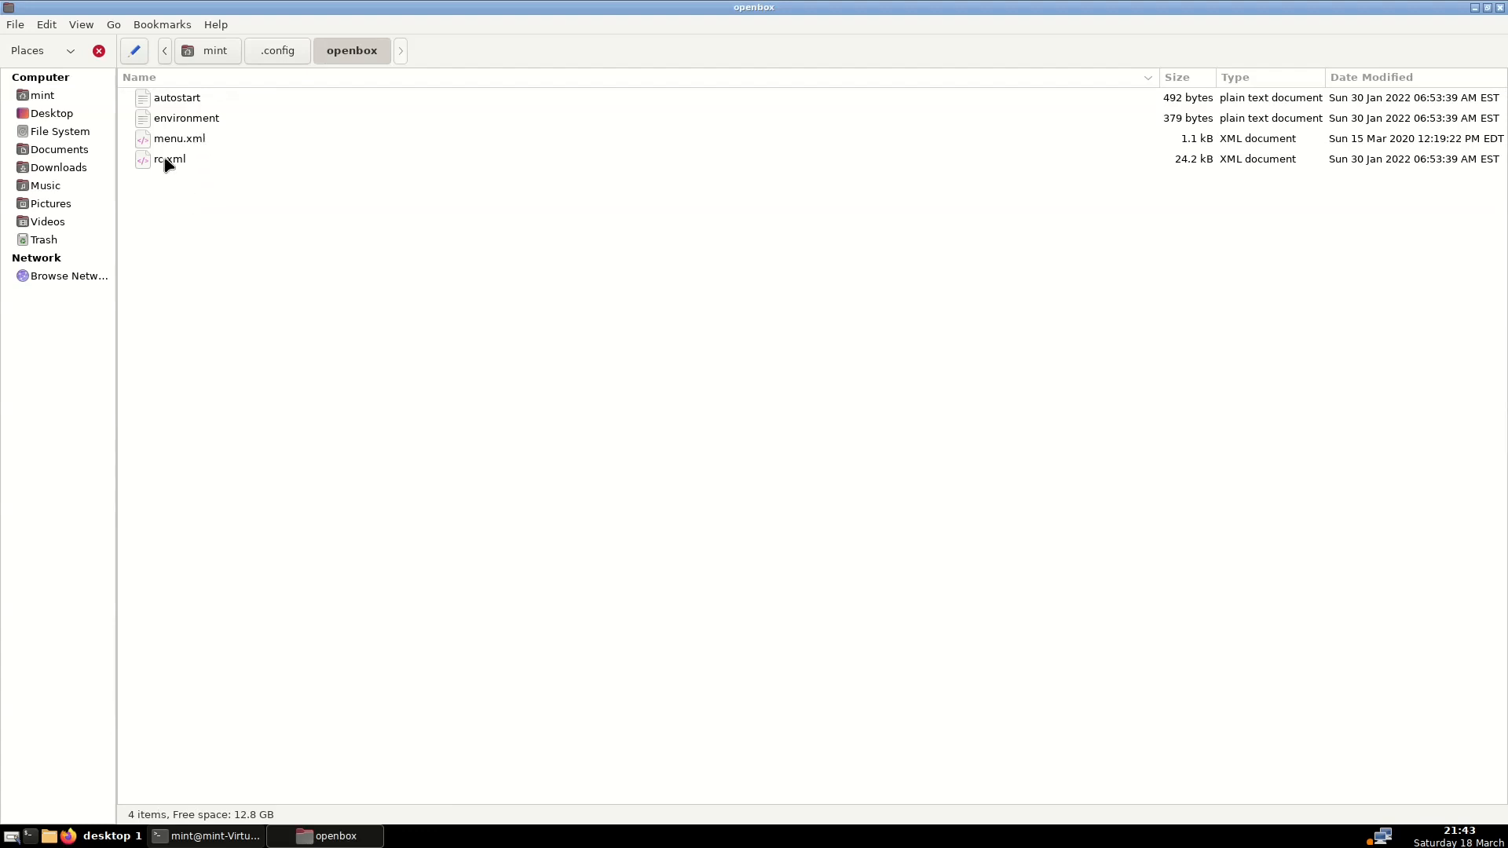
double_click(185, 106)
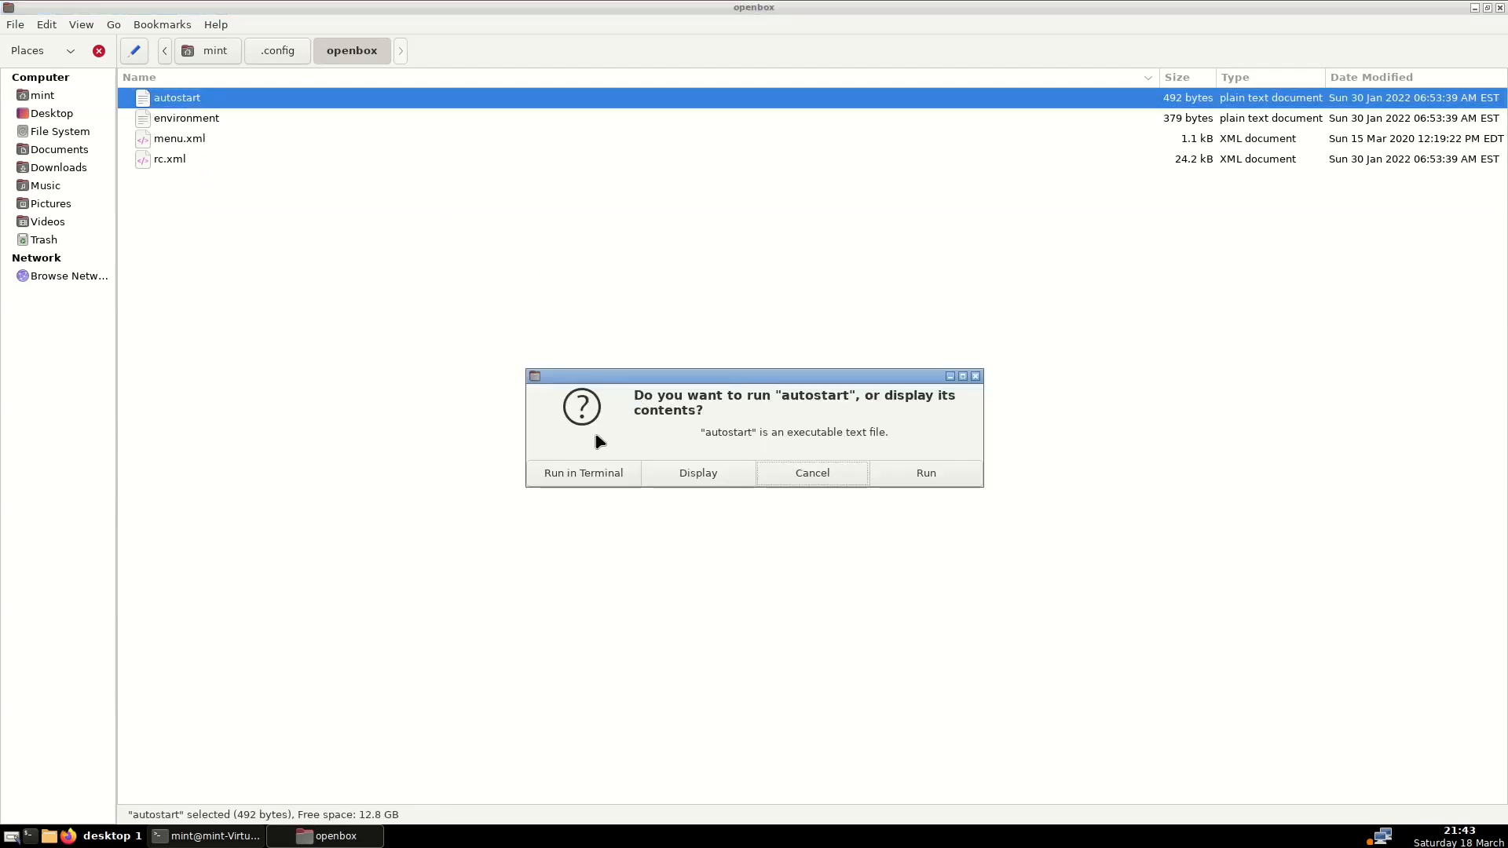
left_click(707, 474)
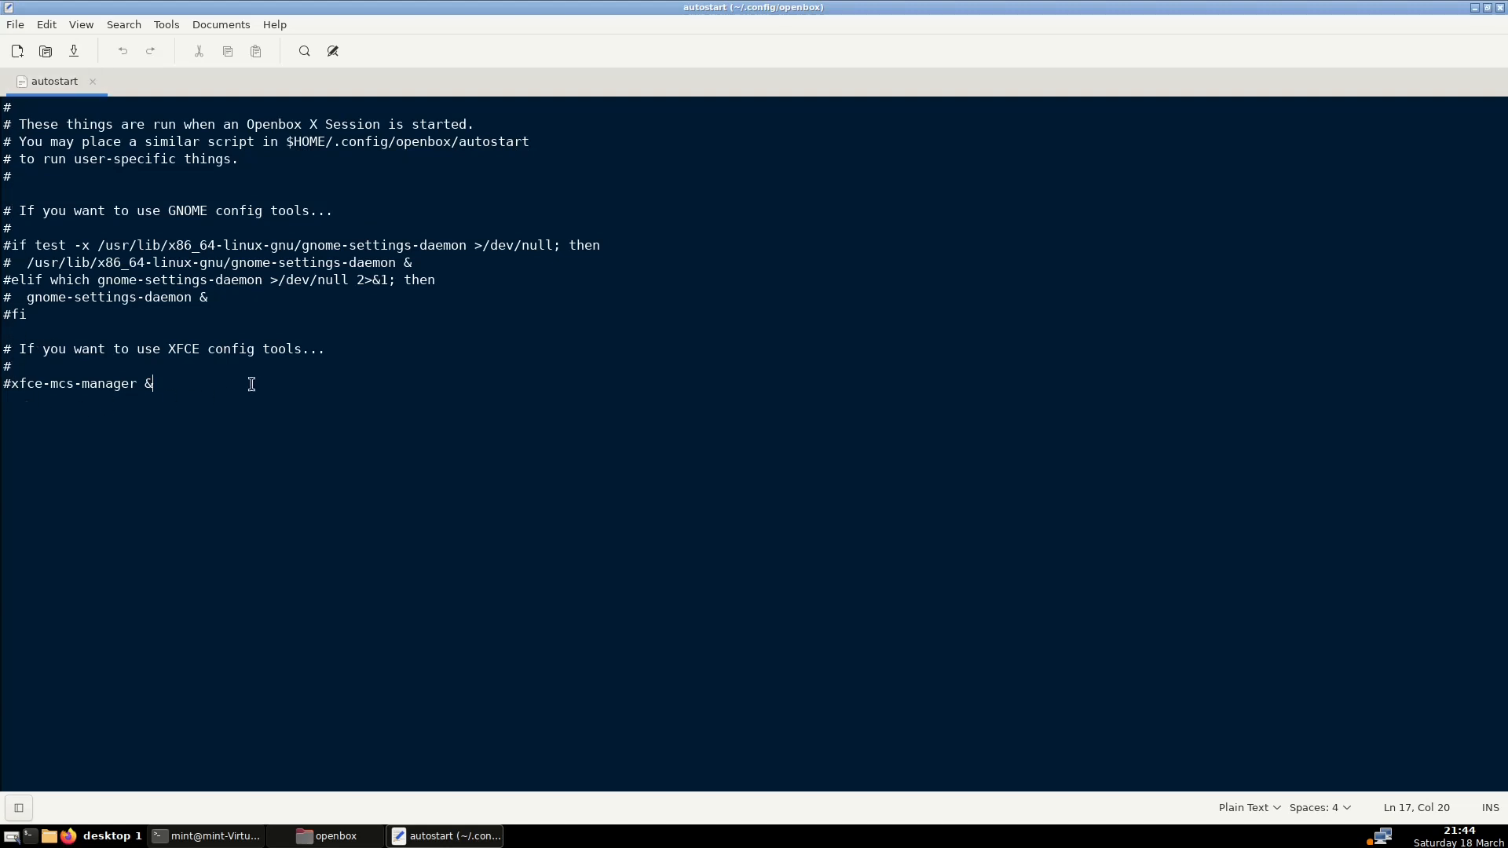
Append 'tint2 &' and 'nitrogen --restore &' to autostart, save, and close Xed and Caja
key("Return")
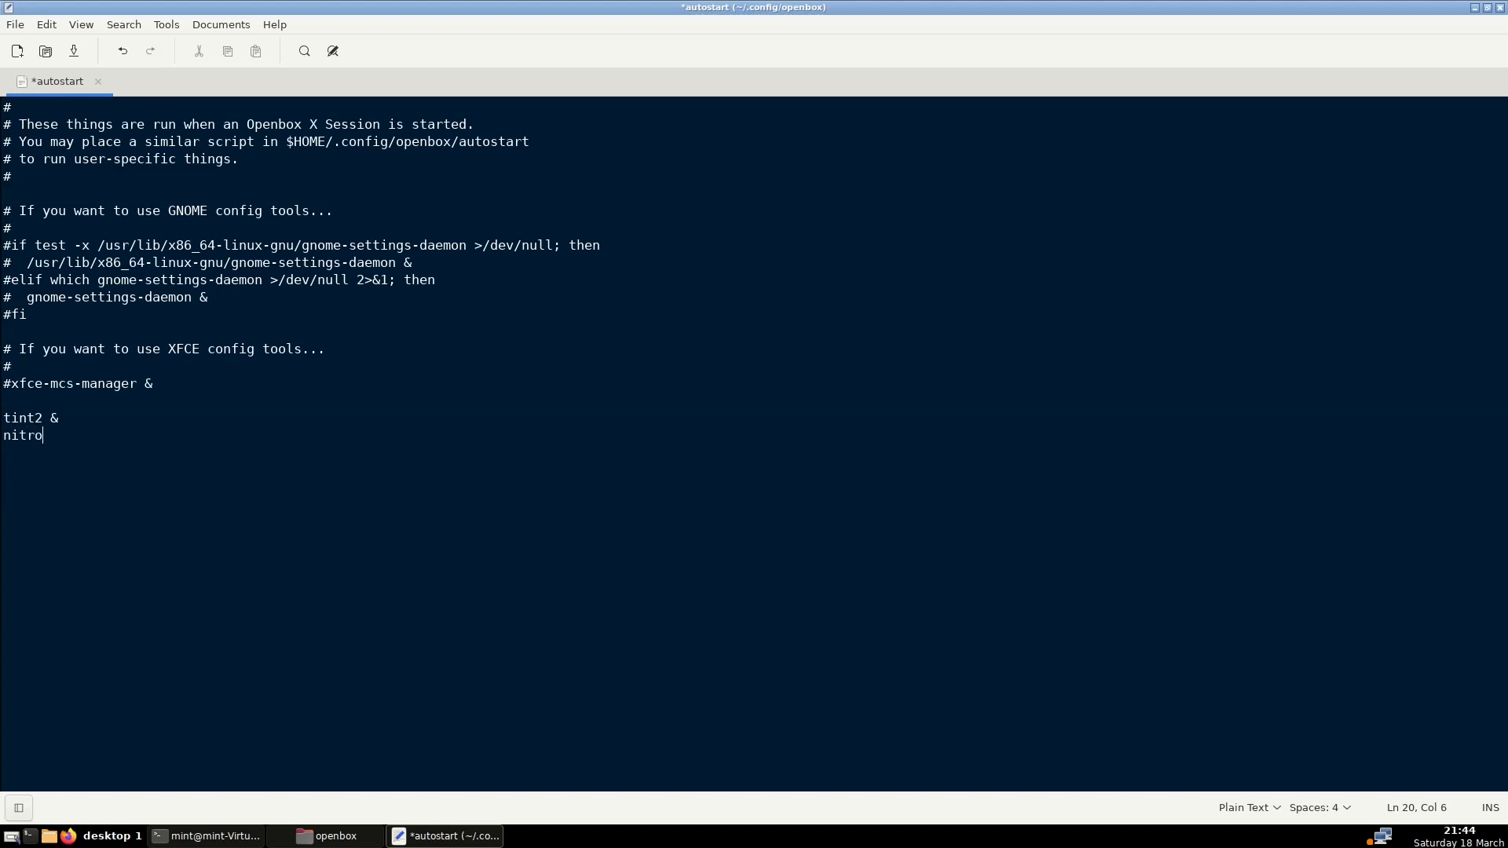
type("n --restore &")
left_click(75, 51)
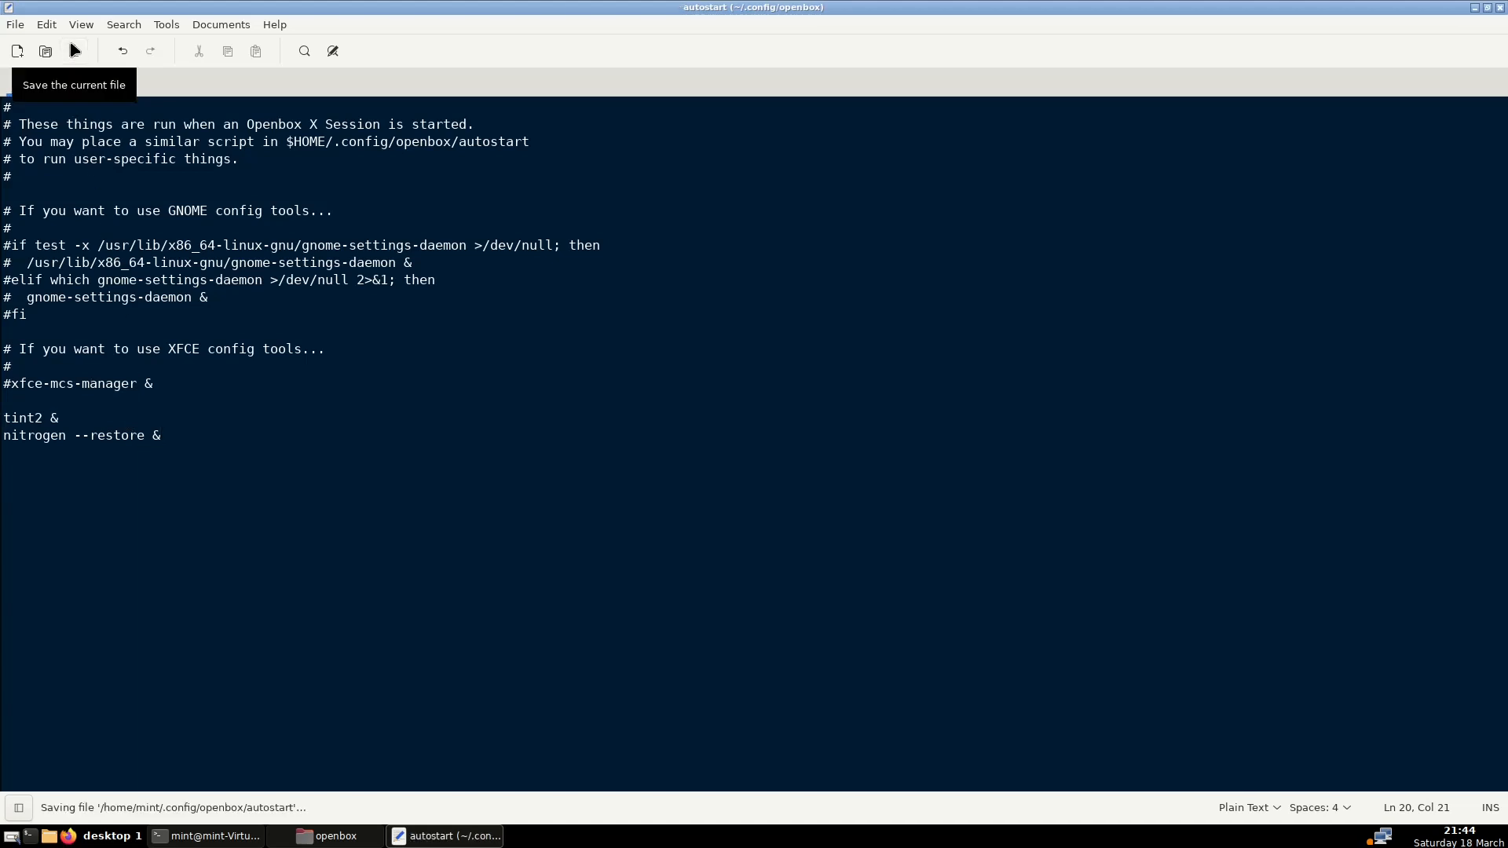
left_click(1499, 8)
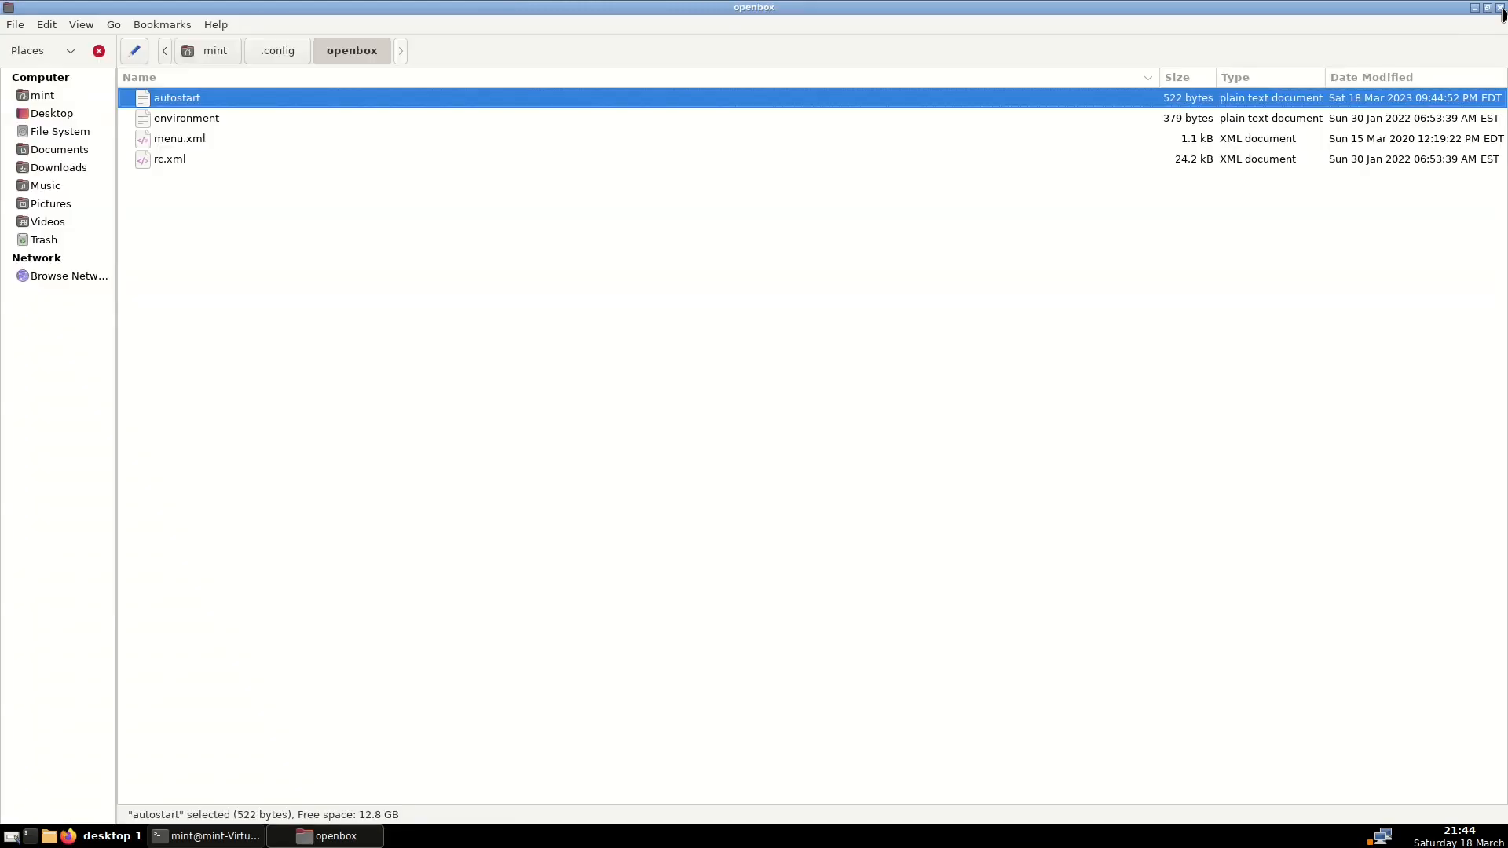
left_click(1501, 8)
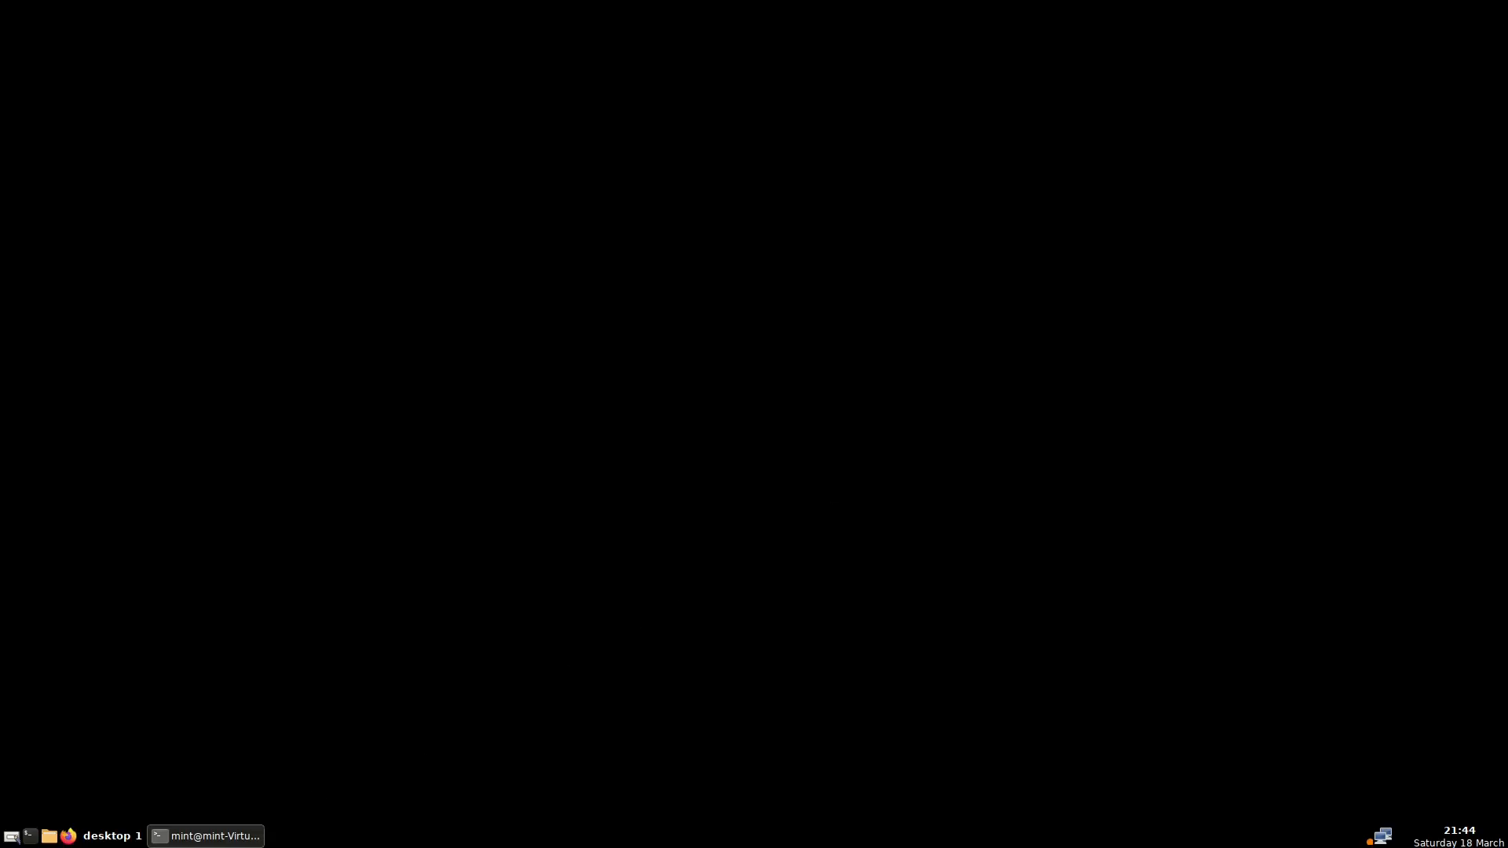
Close the running terminal and restart Openbox from the desktop menu
right_click(198, 837)
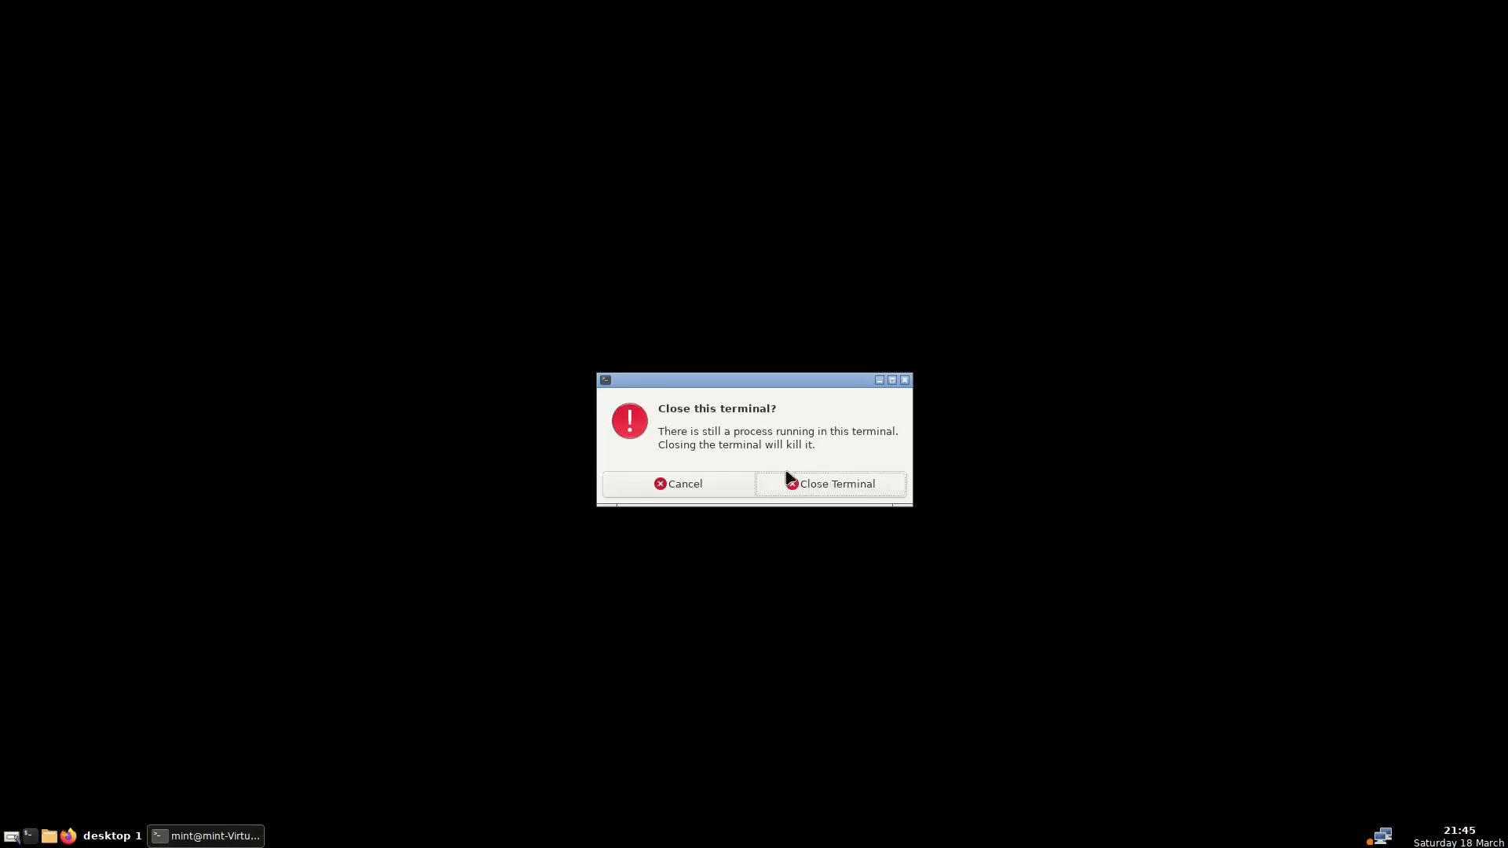
left_click(839, 484)
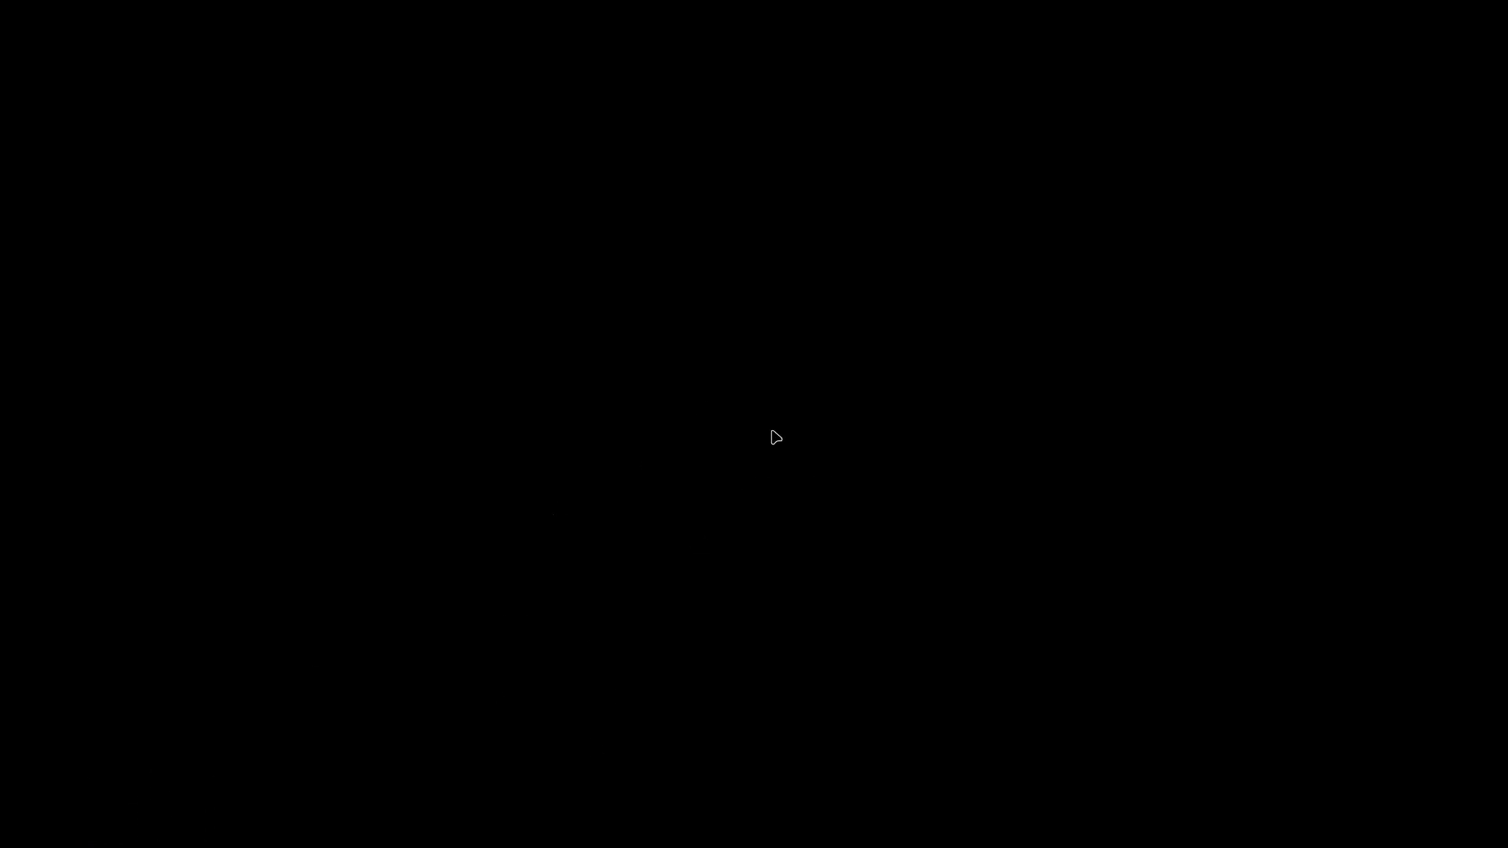
right_click(785, 329)
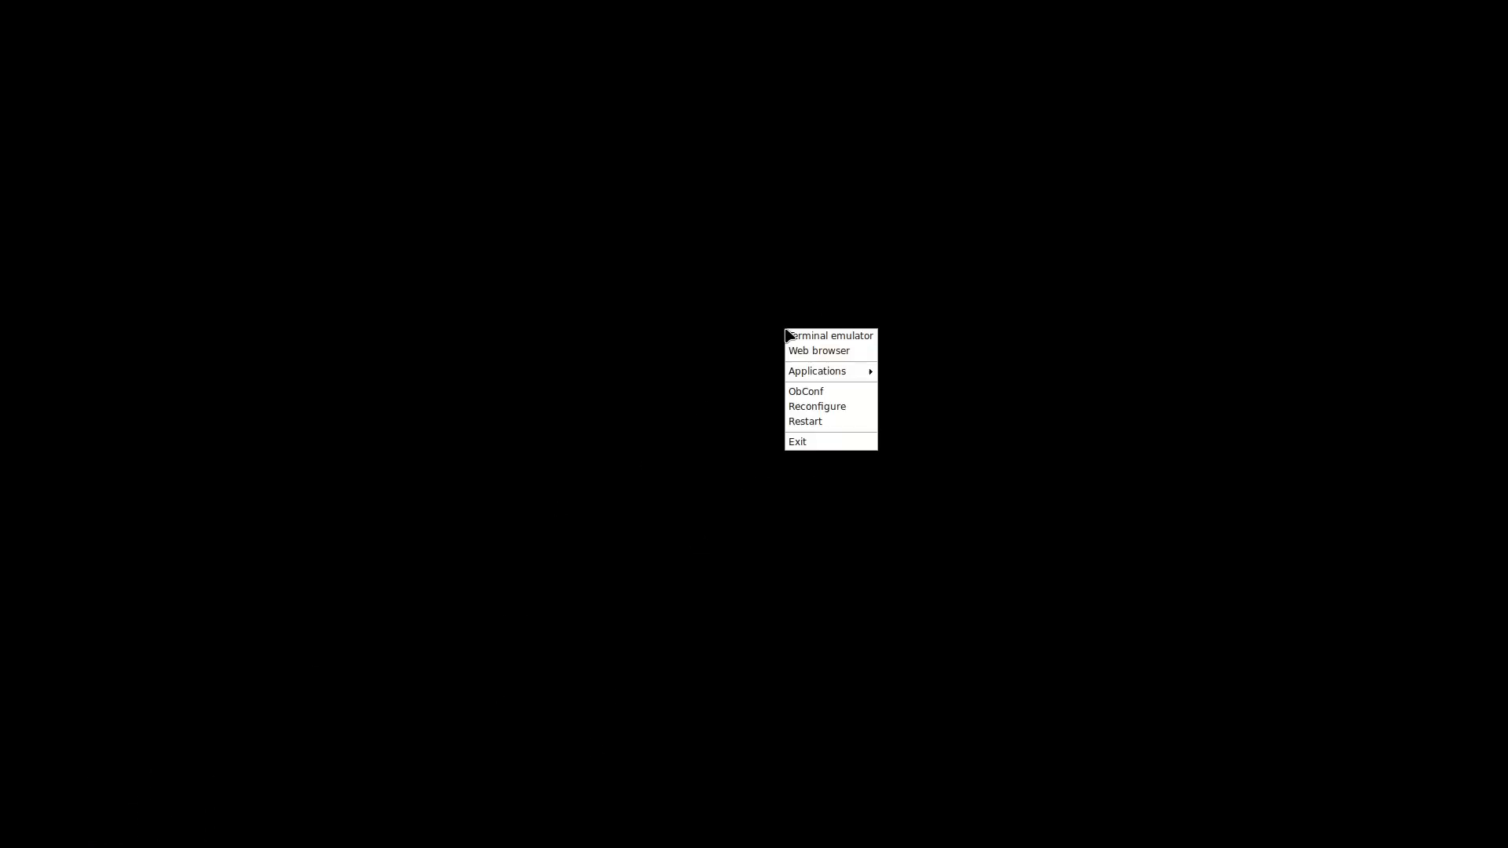
left_click(821, 422)
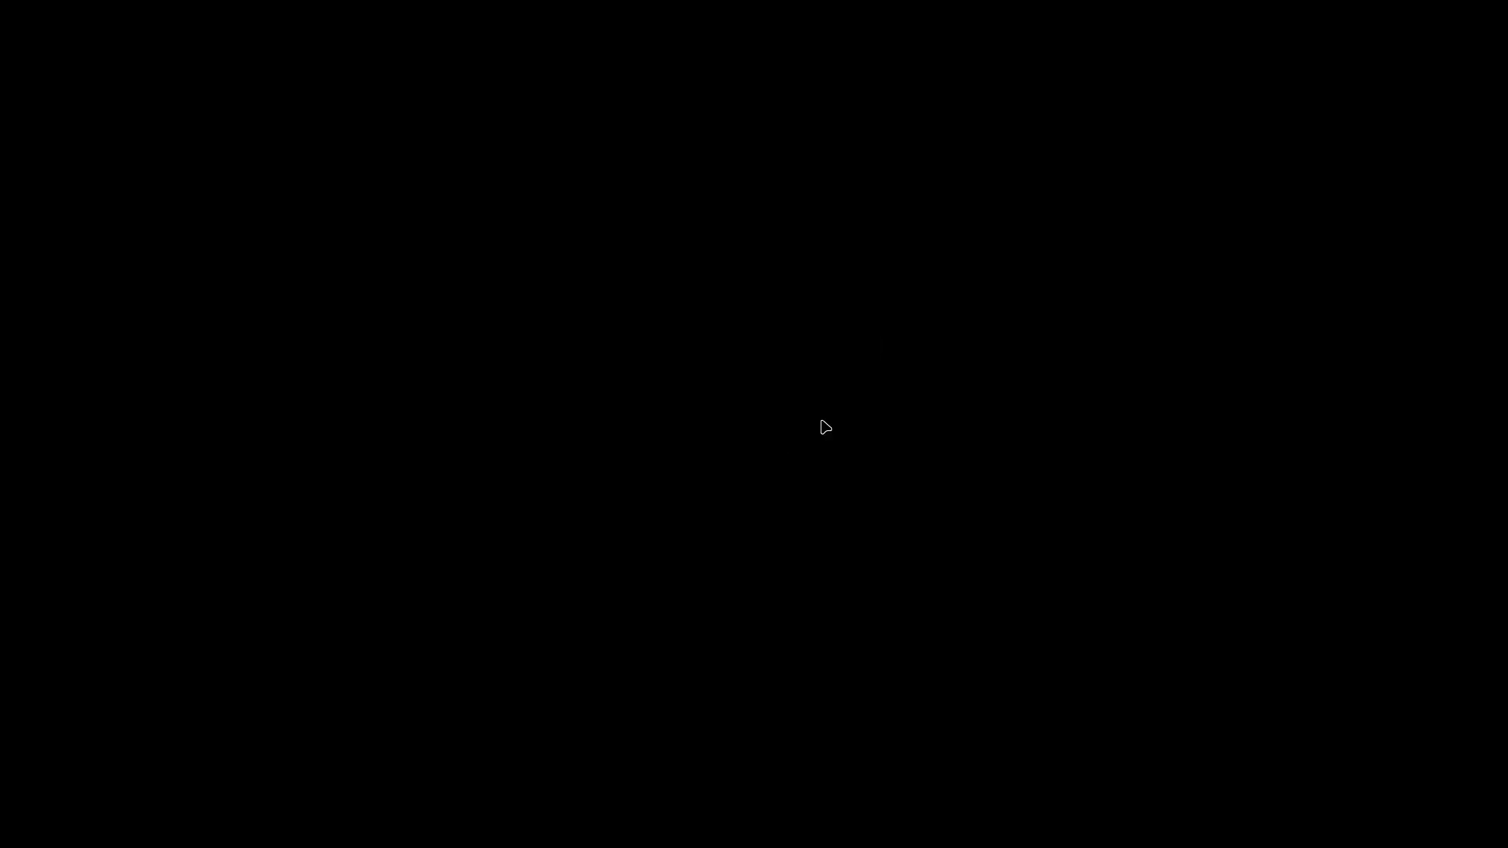
Exit the Openbox session and log back in with the account password
right_click(794, 348)
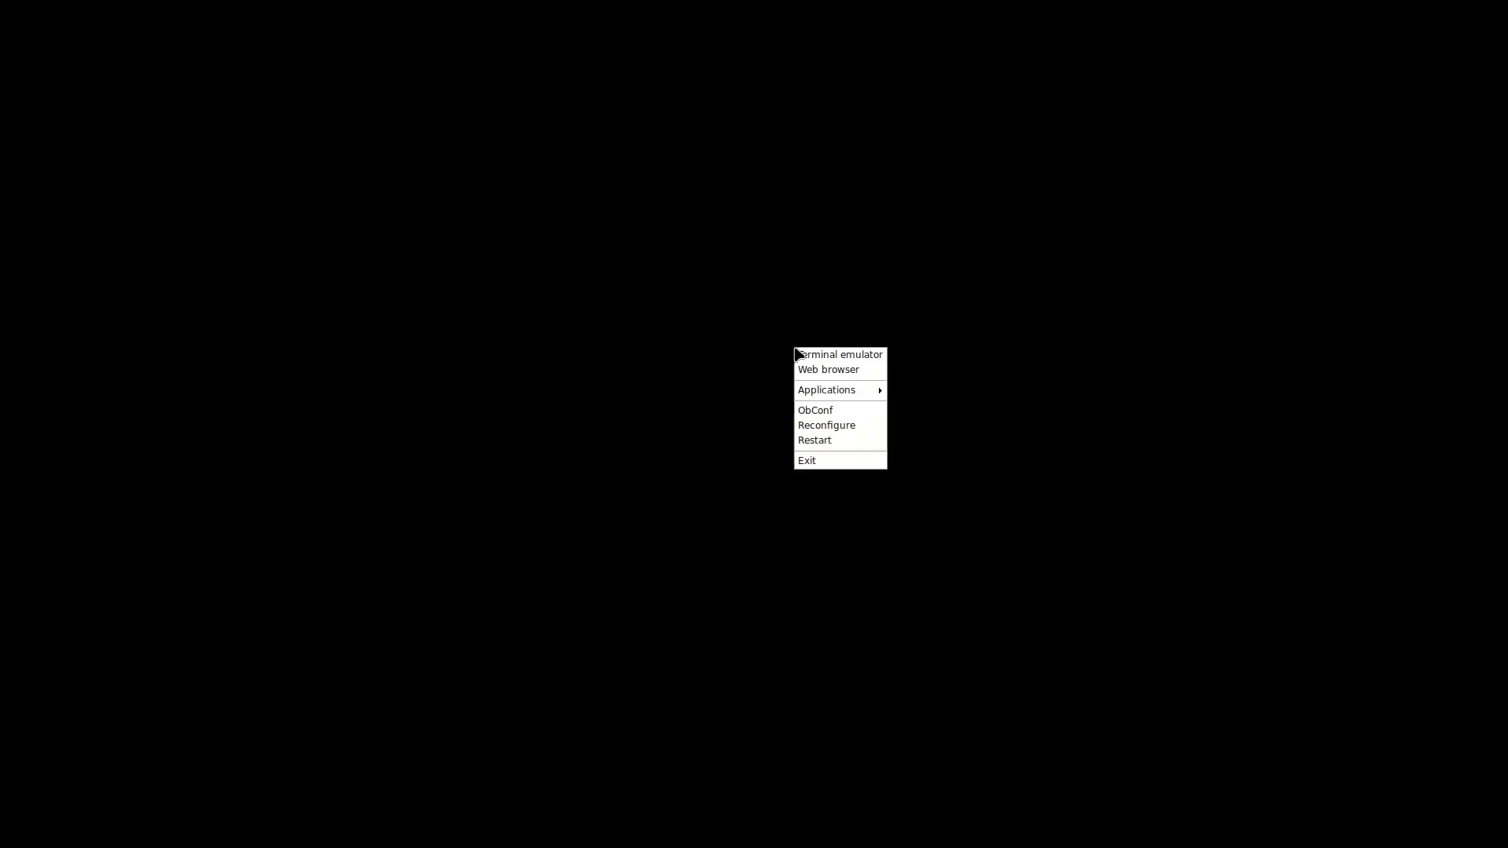
left_click(829, 461)
left_click(848, 438)
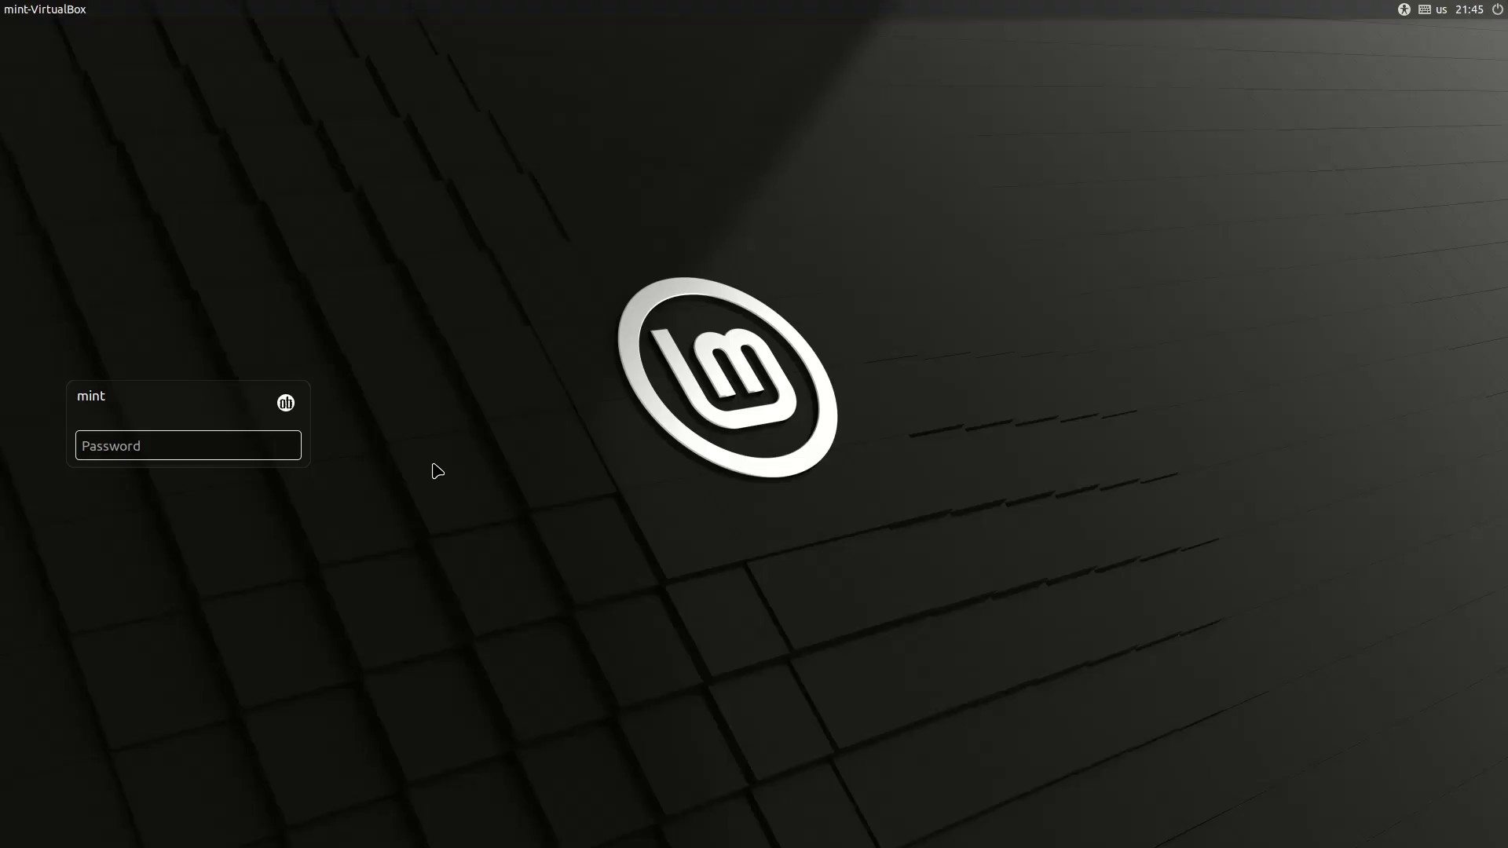
key("Return")
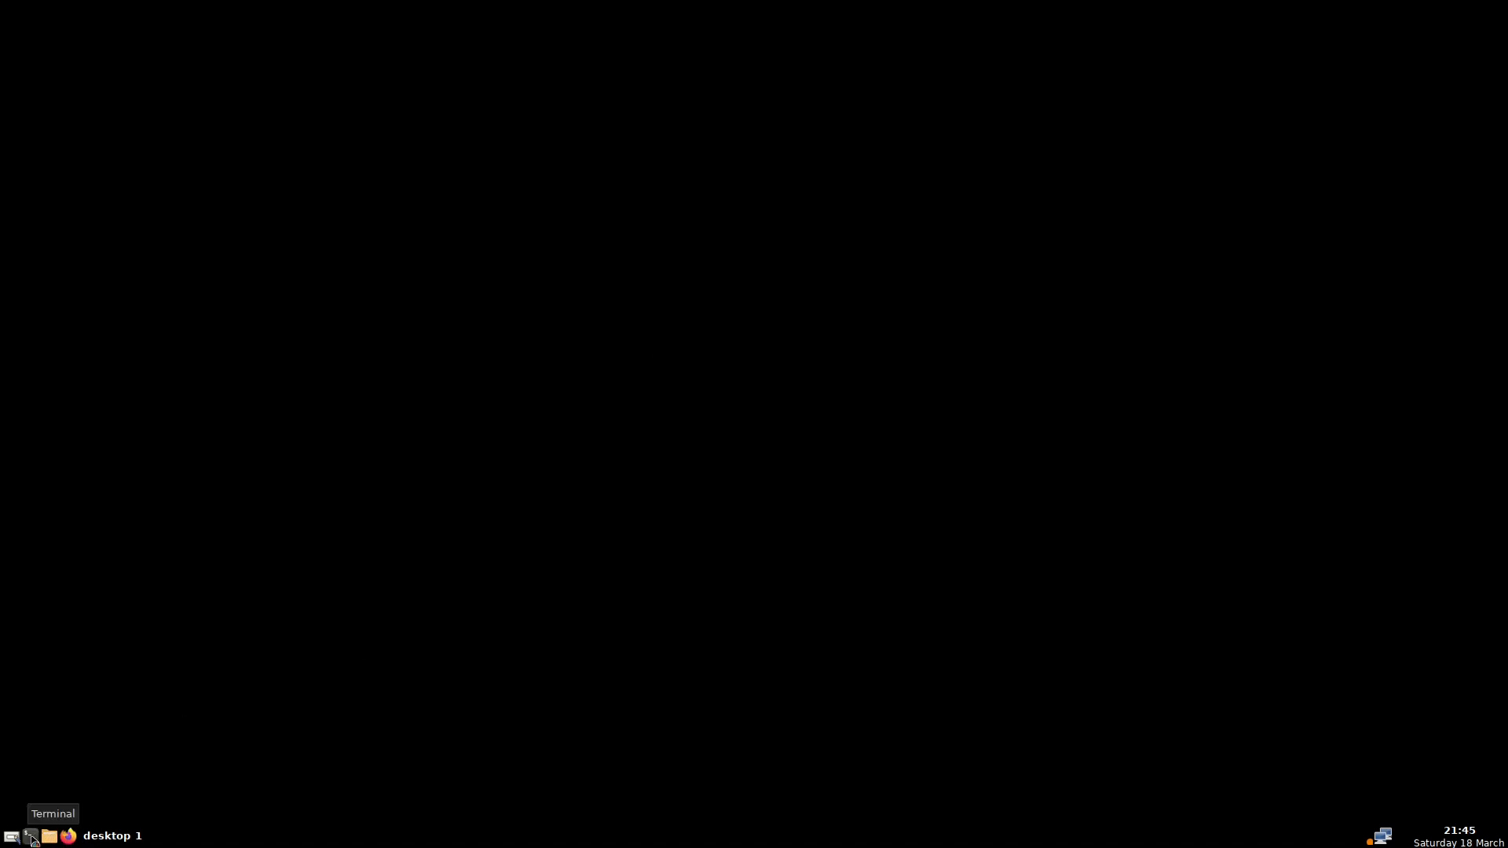
Launch nitrogen from a new terminal and open its Preferences window
left_click(31, 837)
type("nitrogen")
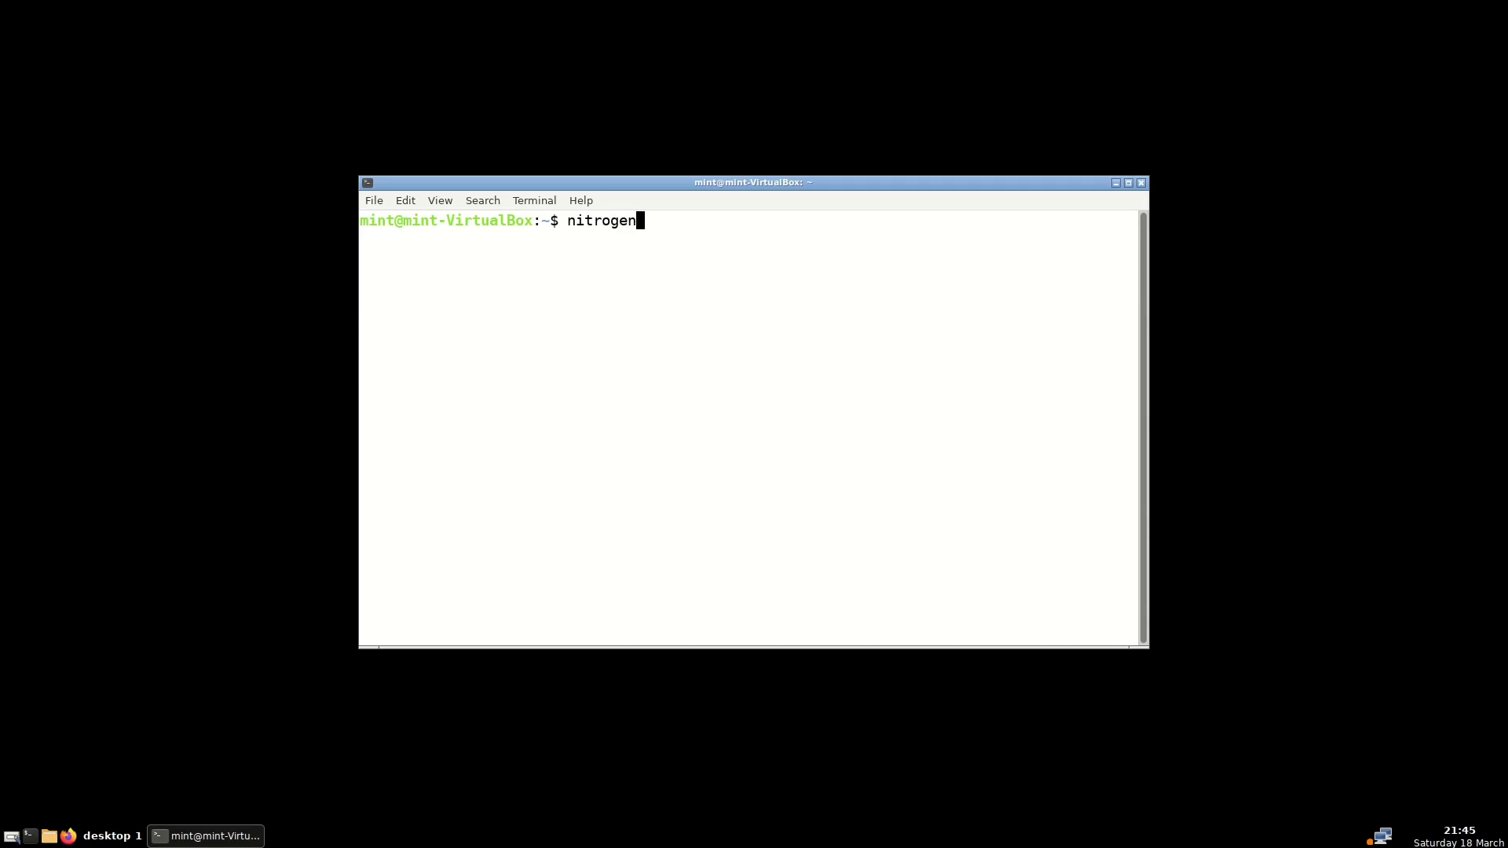
key("Return")
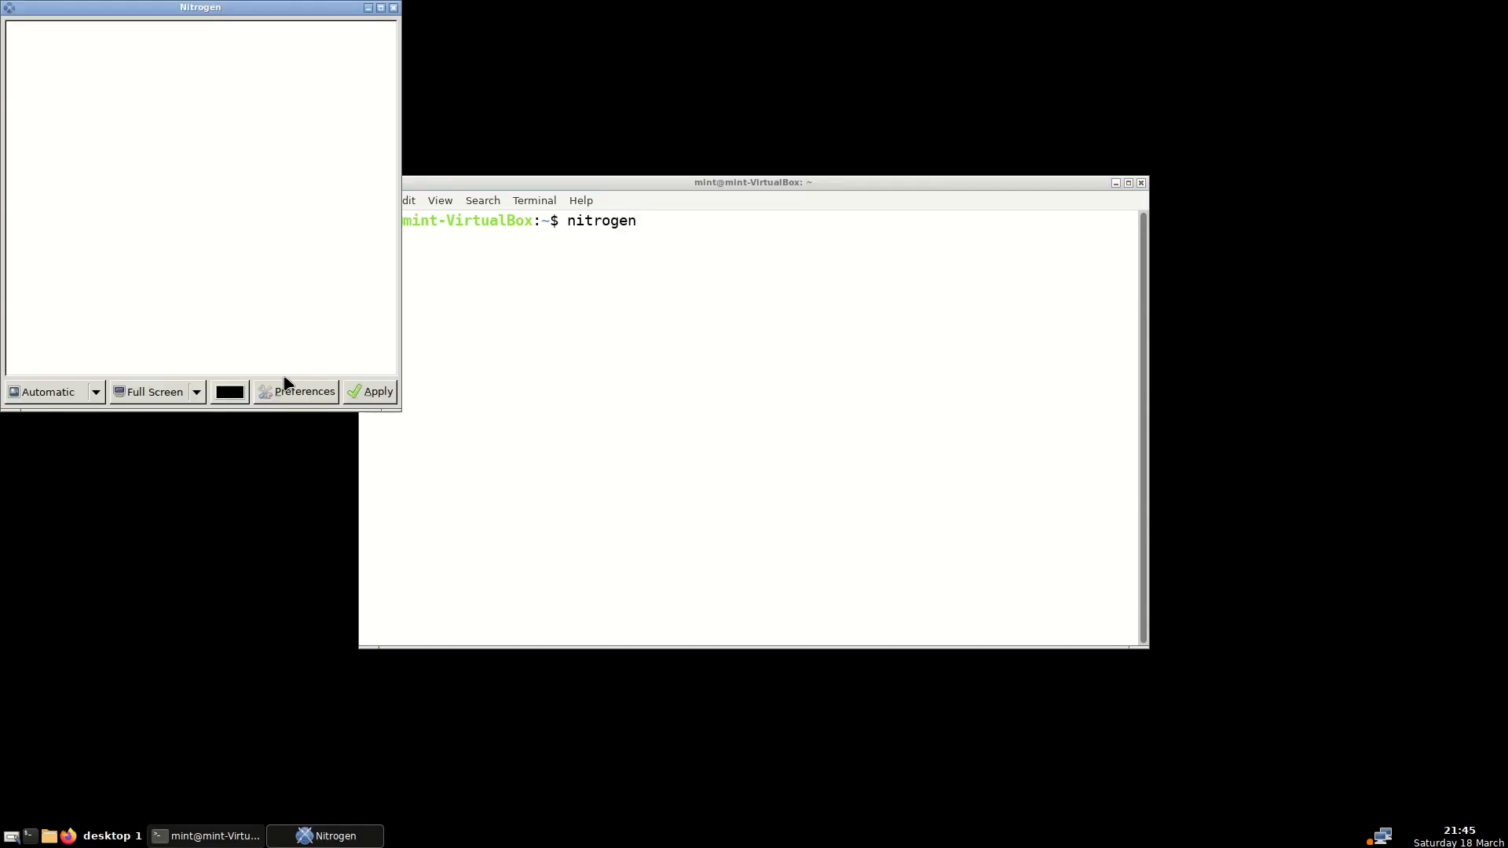
left_click(285, 391)
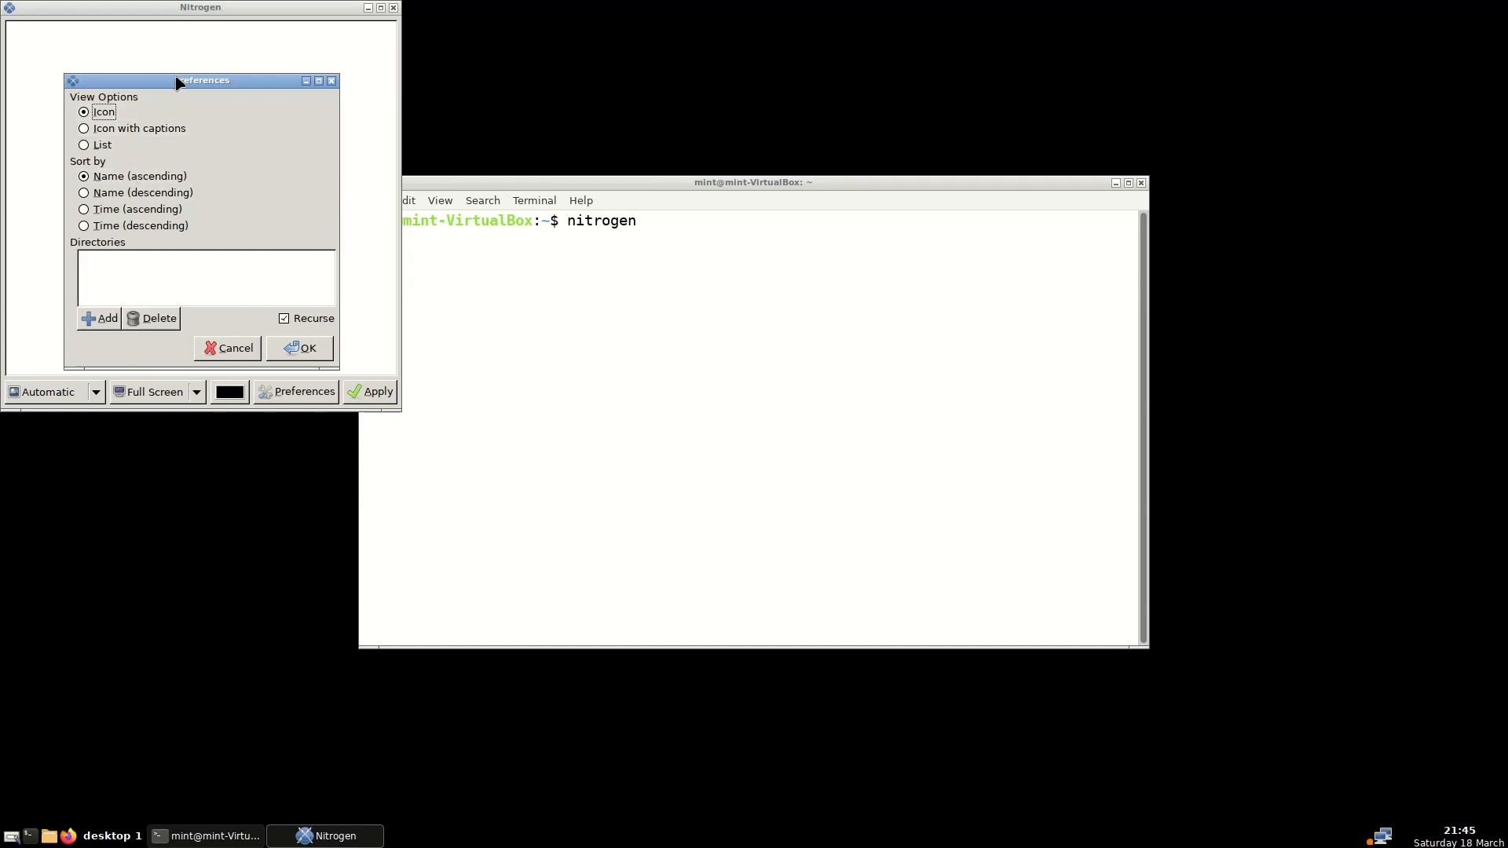
left_click_drag(176, 79, 568, 222)
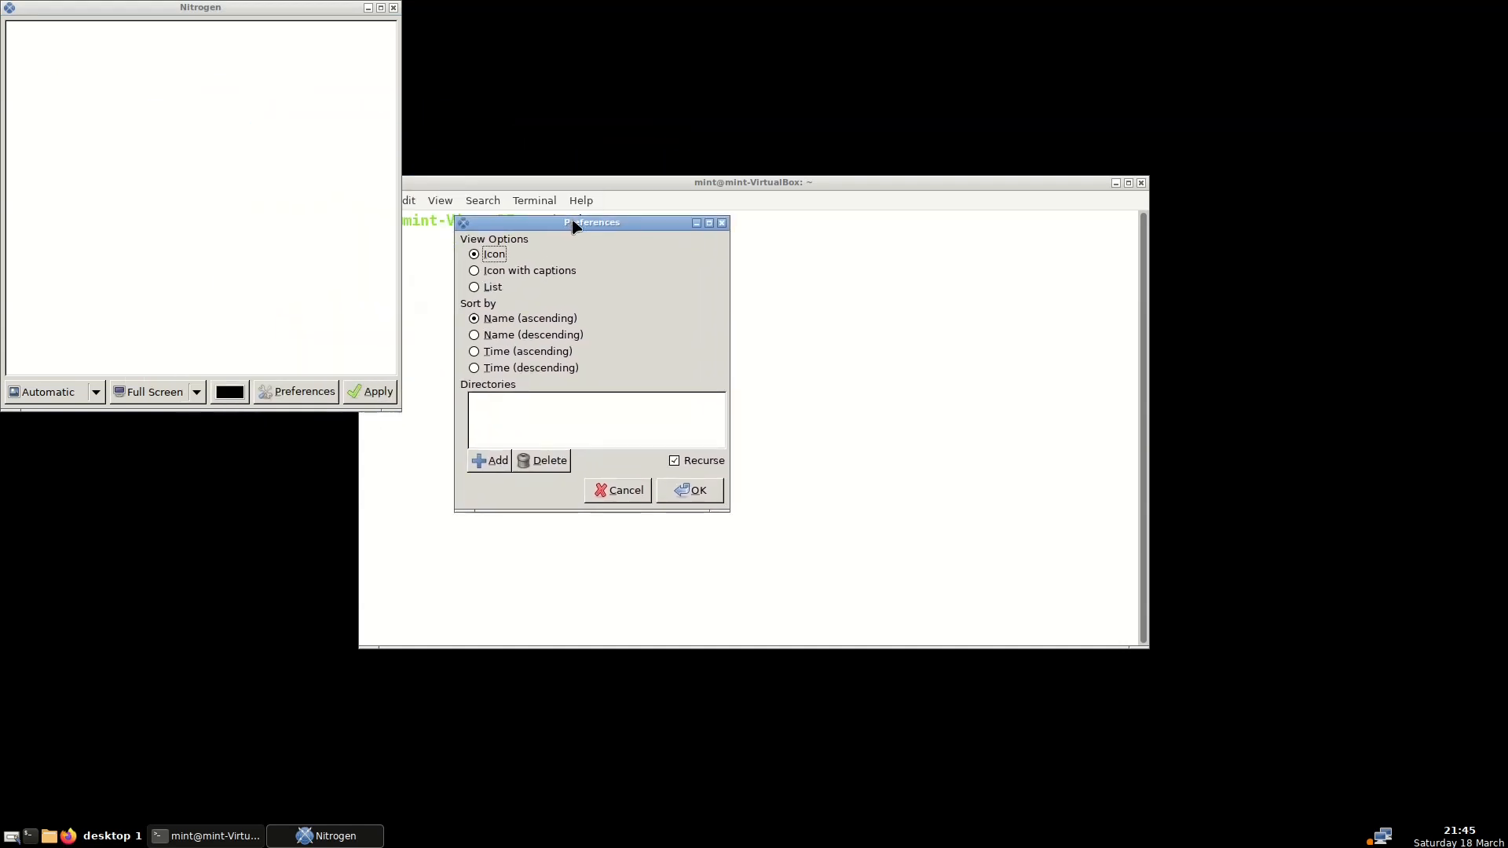
Add /usr/share/backgrounds as a Nitrogen wallpaper directory
left_click(487, 462)
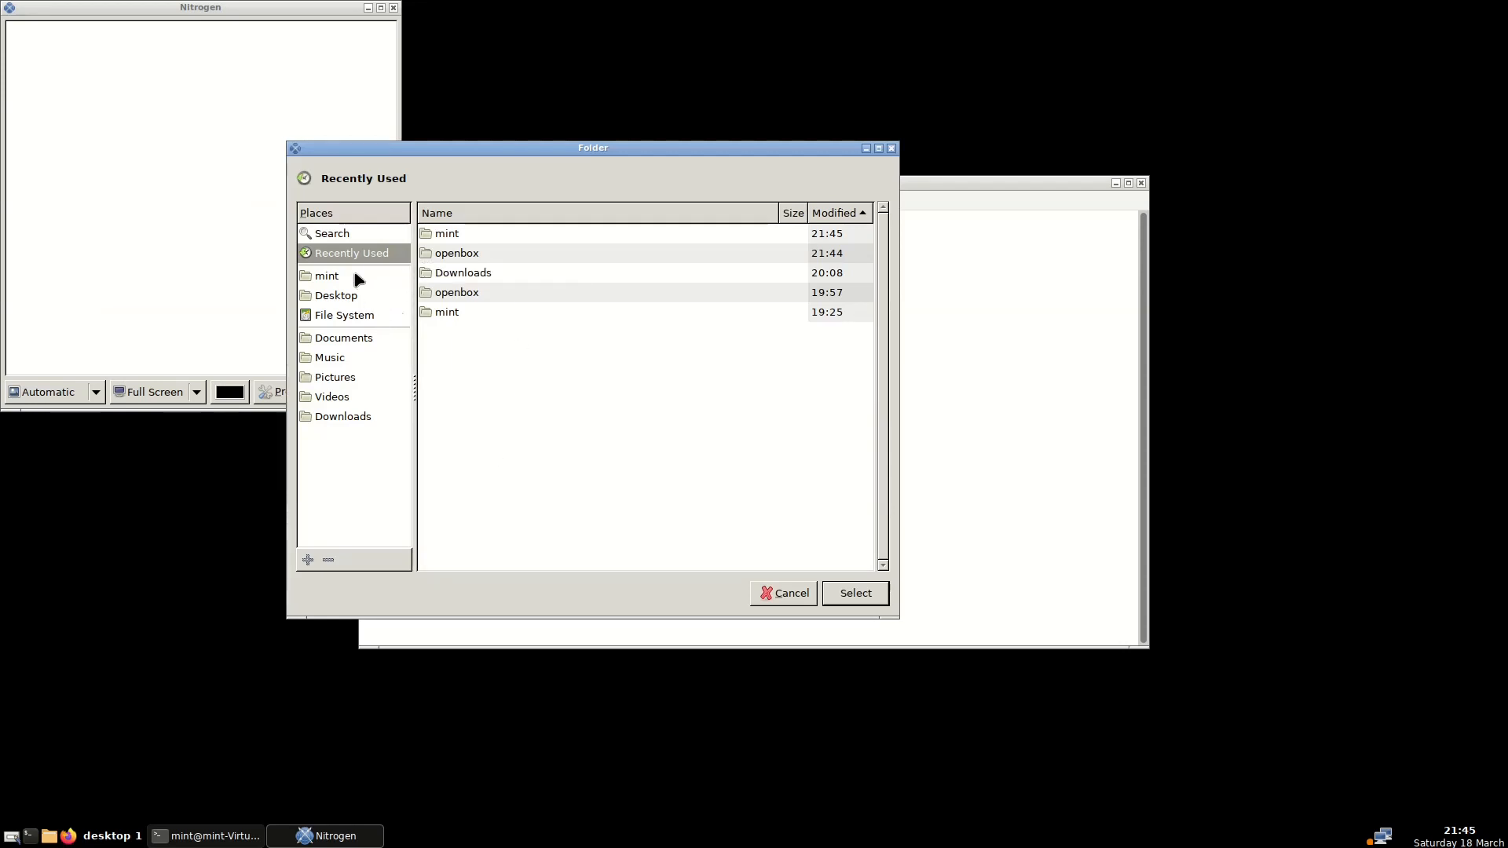
left_click(344, 315)
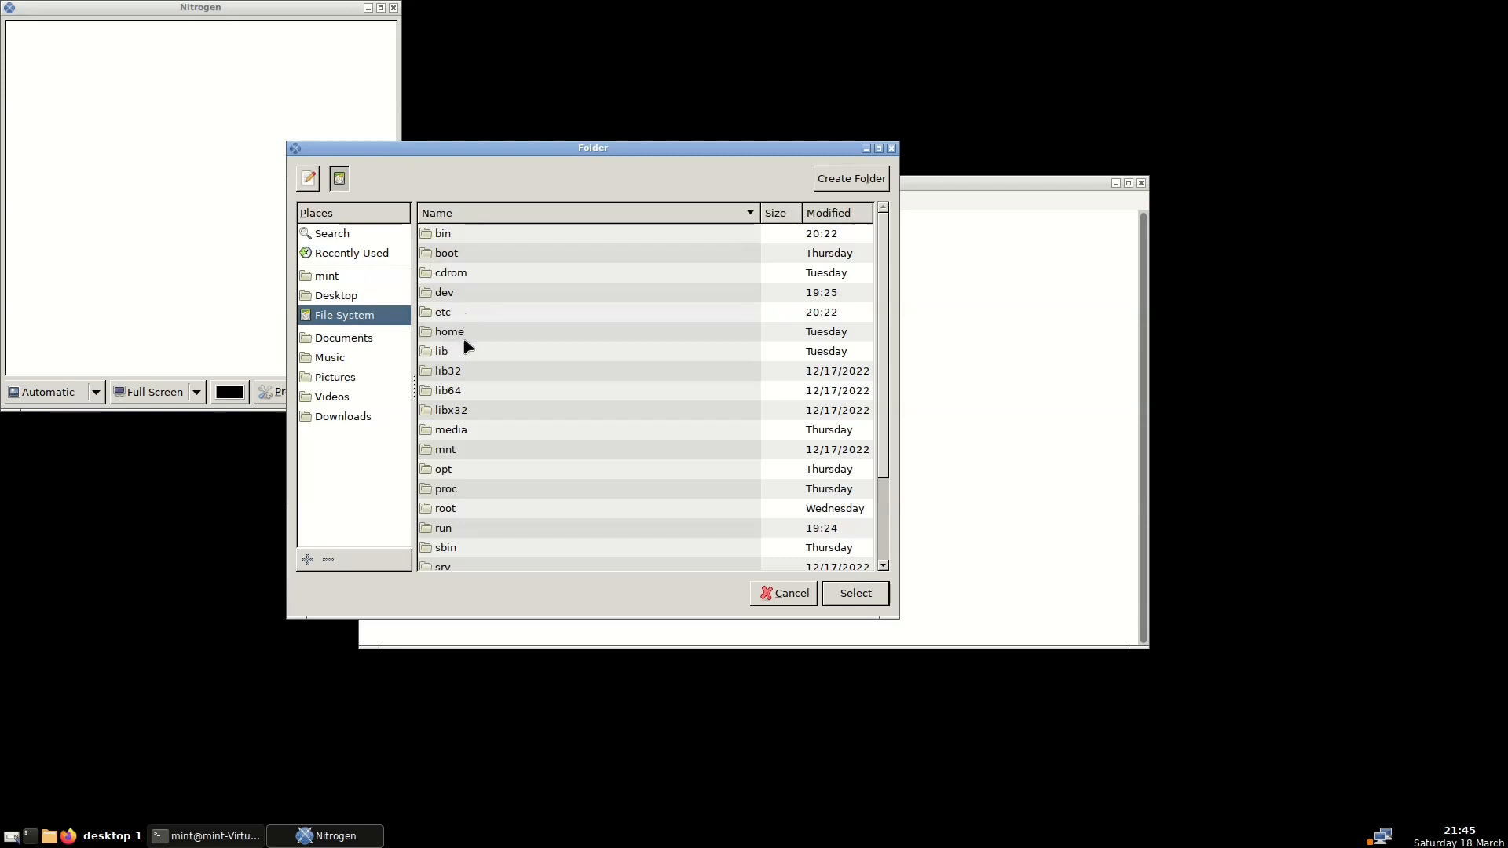
scroll(464, 343, "down", 3)
left_click(440, 524)
double_click(441, 528)
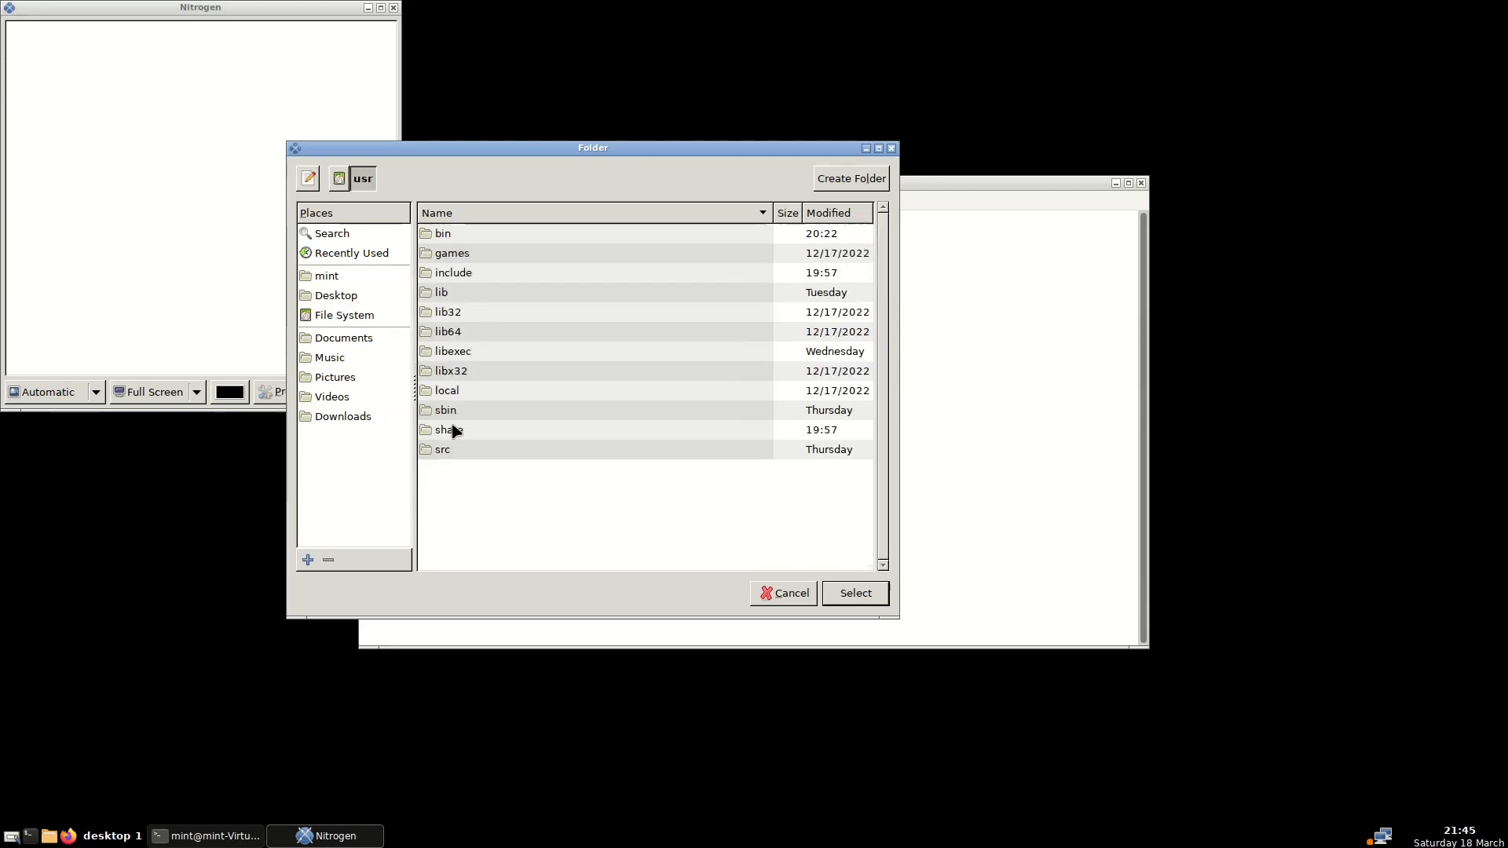
double_click(458, 430)
scroll(487, 432, "down", 6)
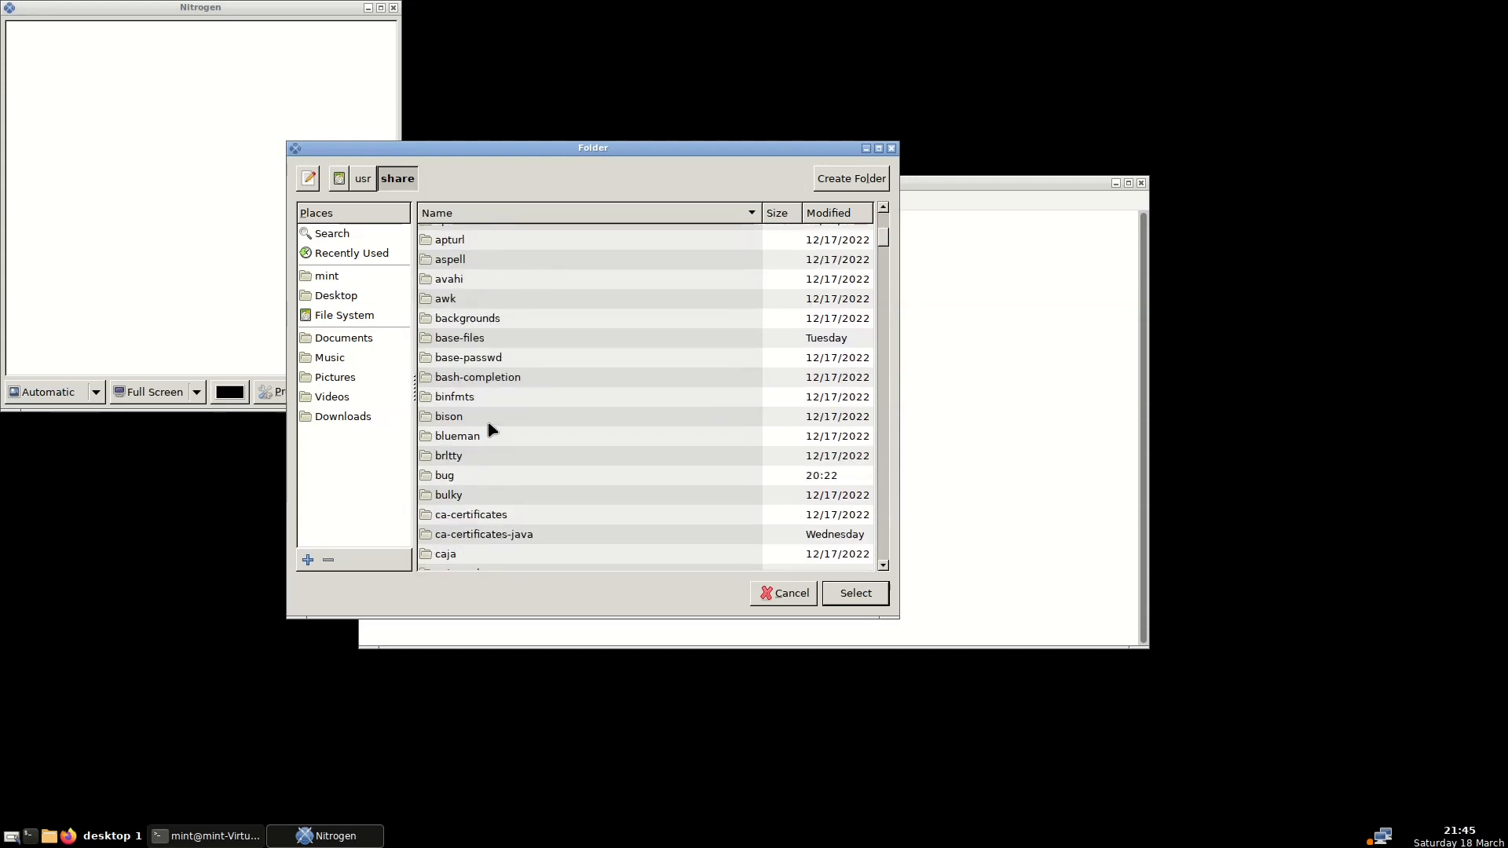
double_click(494, 319)
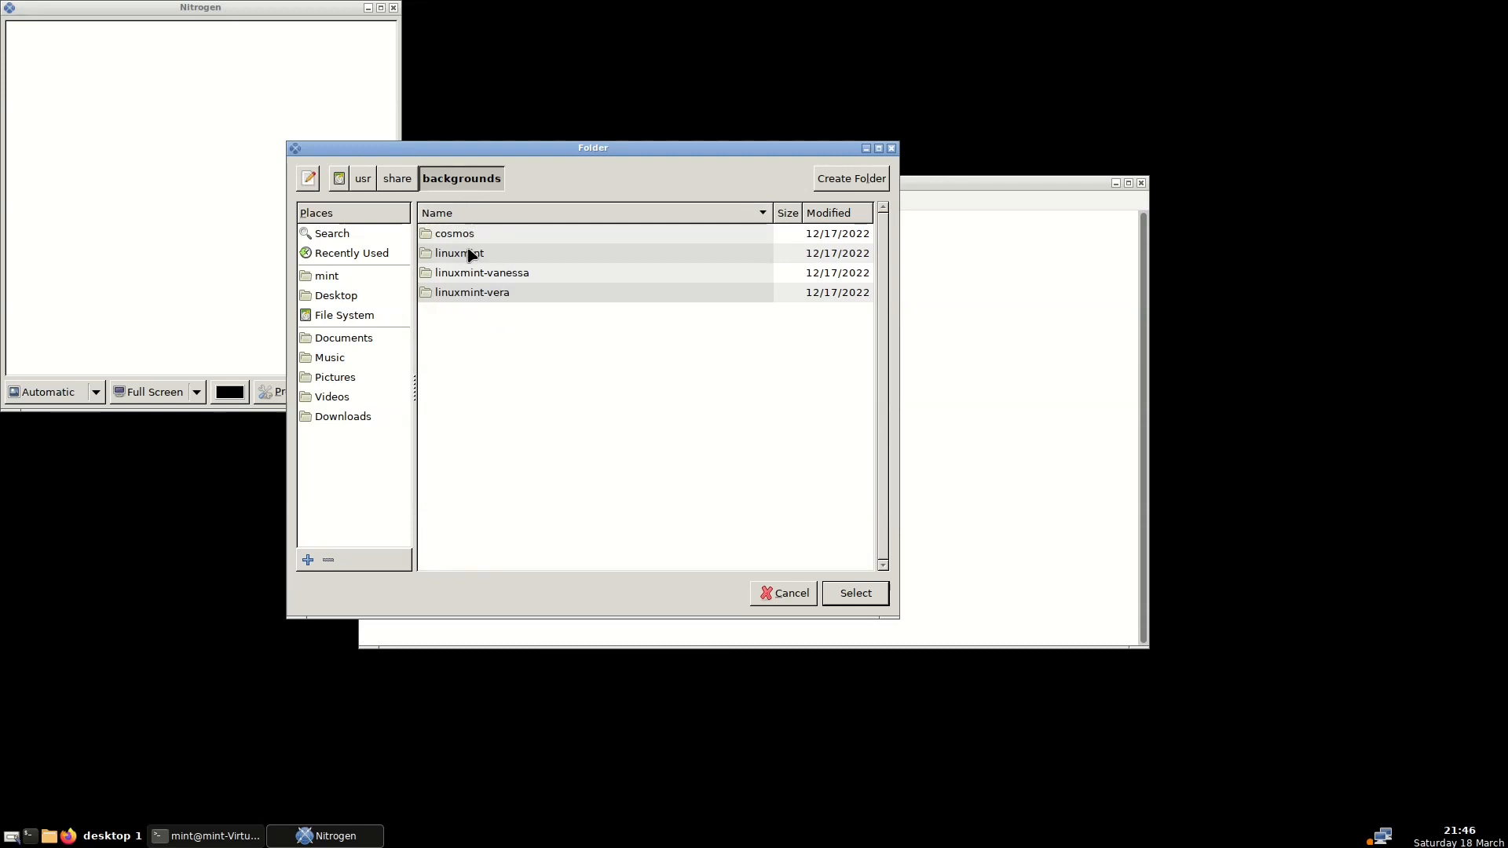
left_click(856, 593)
Apply the orange sunset image as the wallpaper, then close the terminal along with Nitrogen
left_click(691, 491)
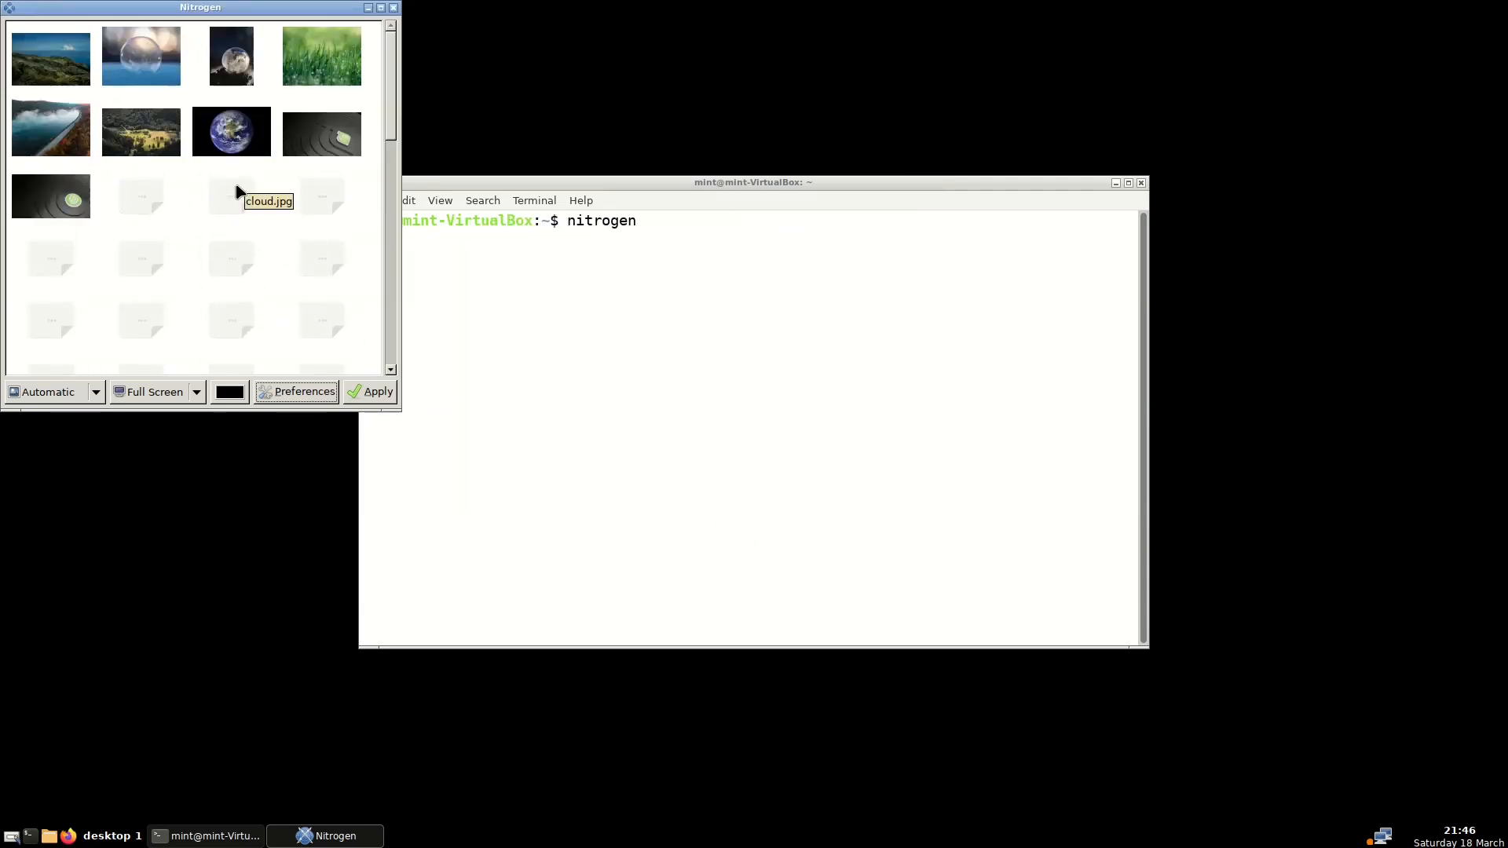
scroll(236, 204, "down", 6)
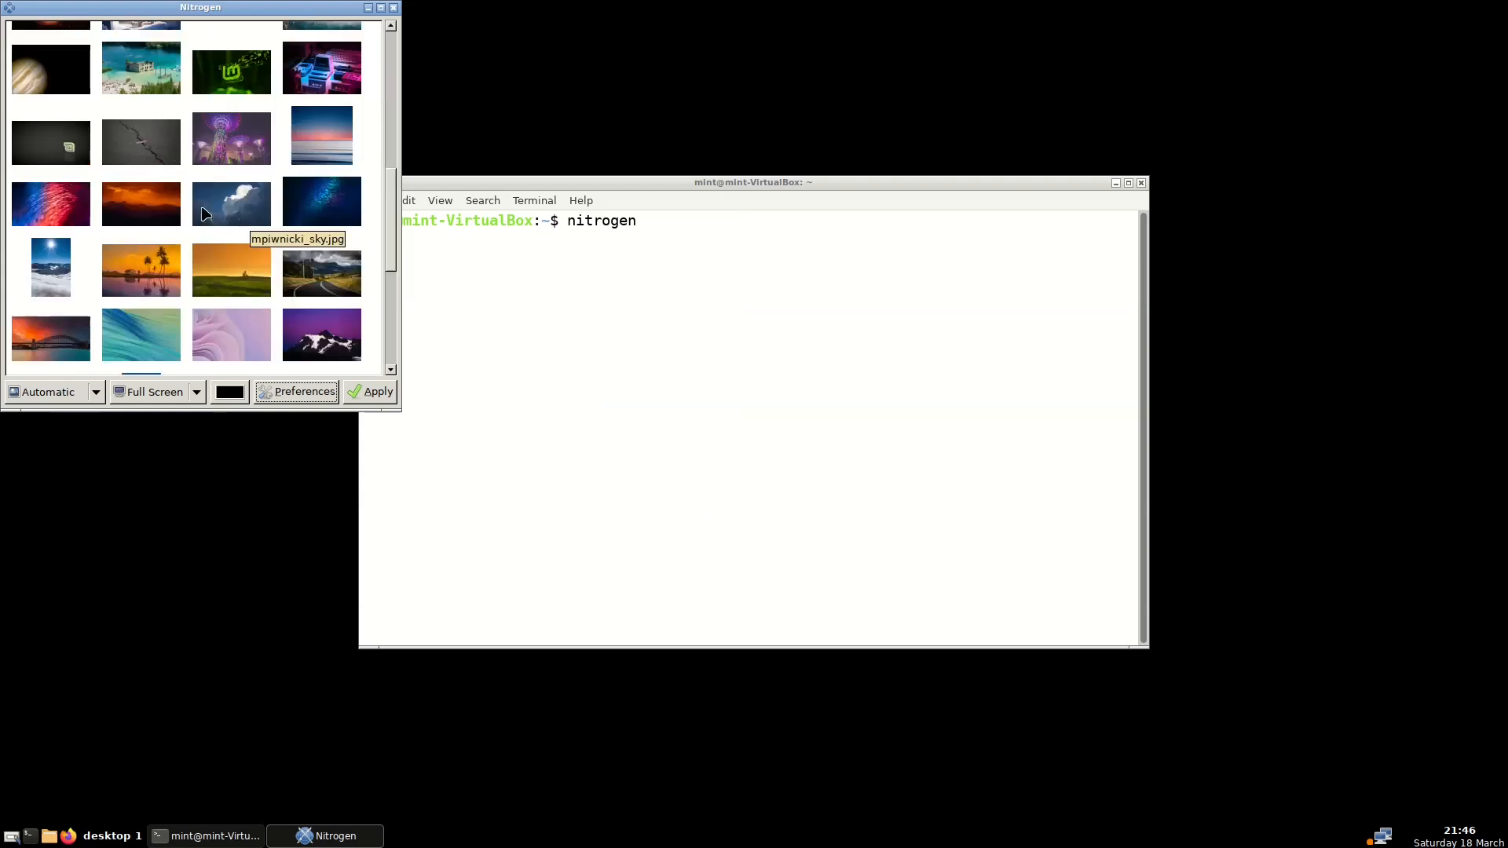
left_click(152, 212)
left_click(376, 397)
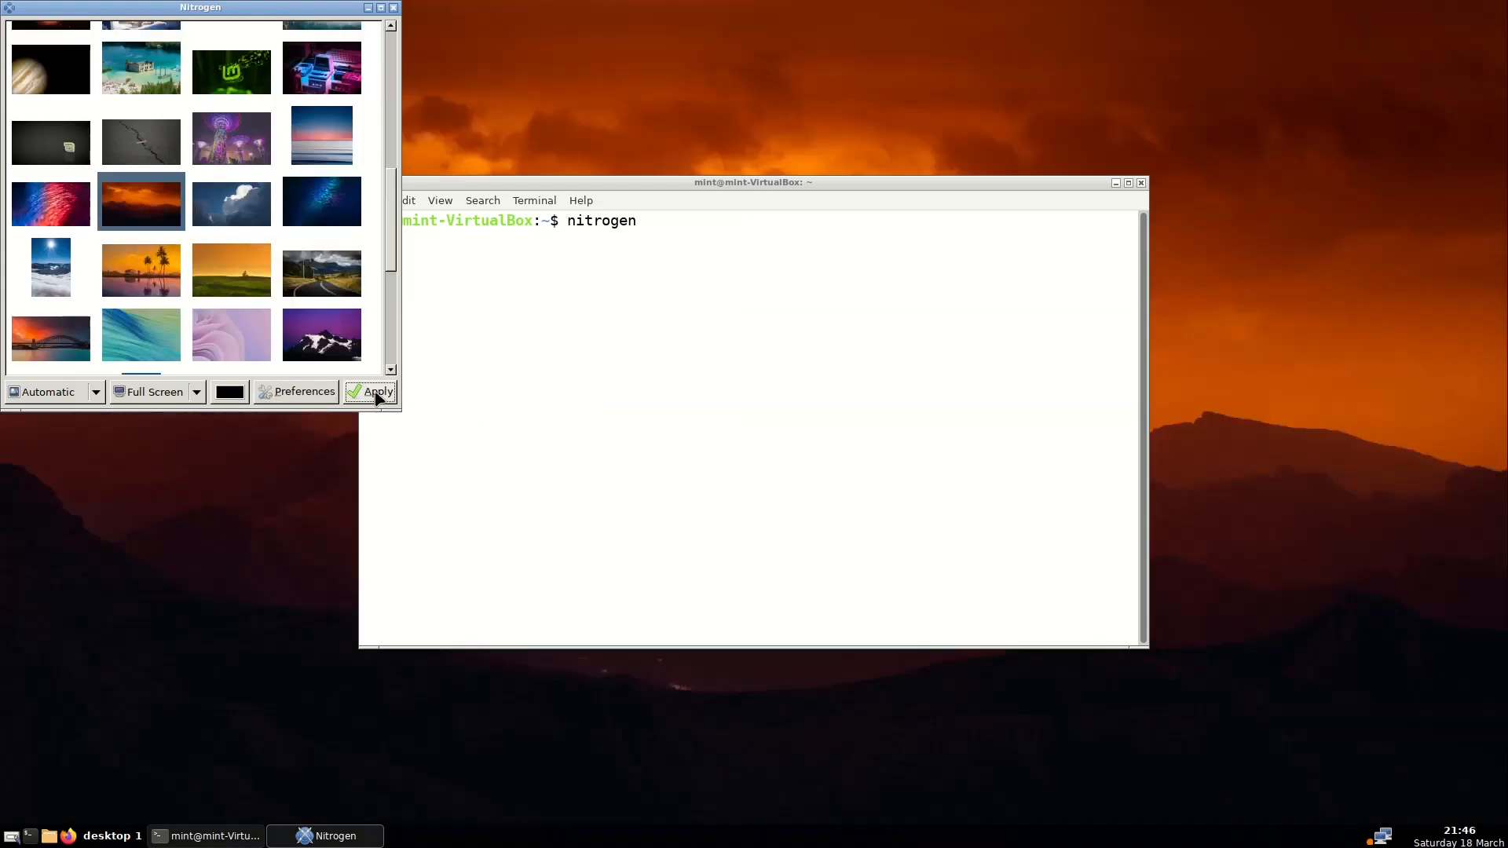
left_click(1141, 183)
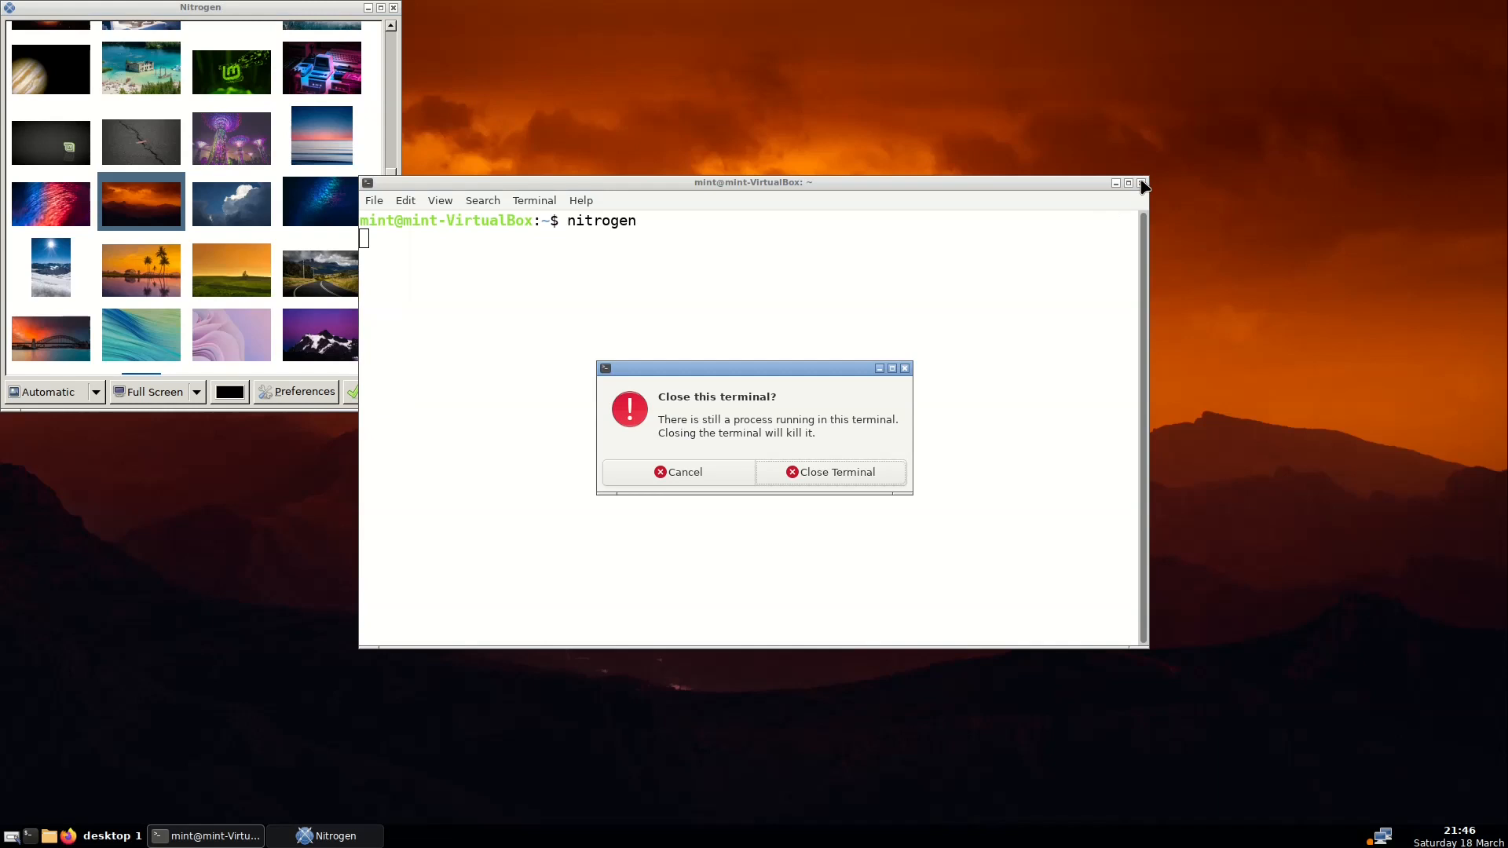
left_click(831, 478)
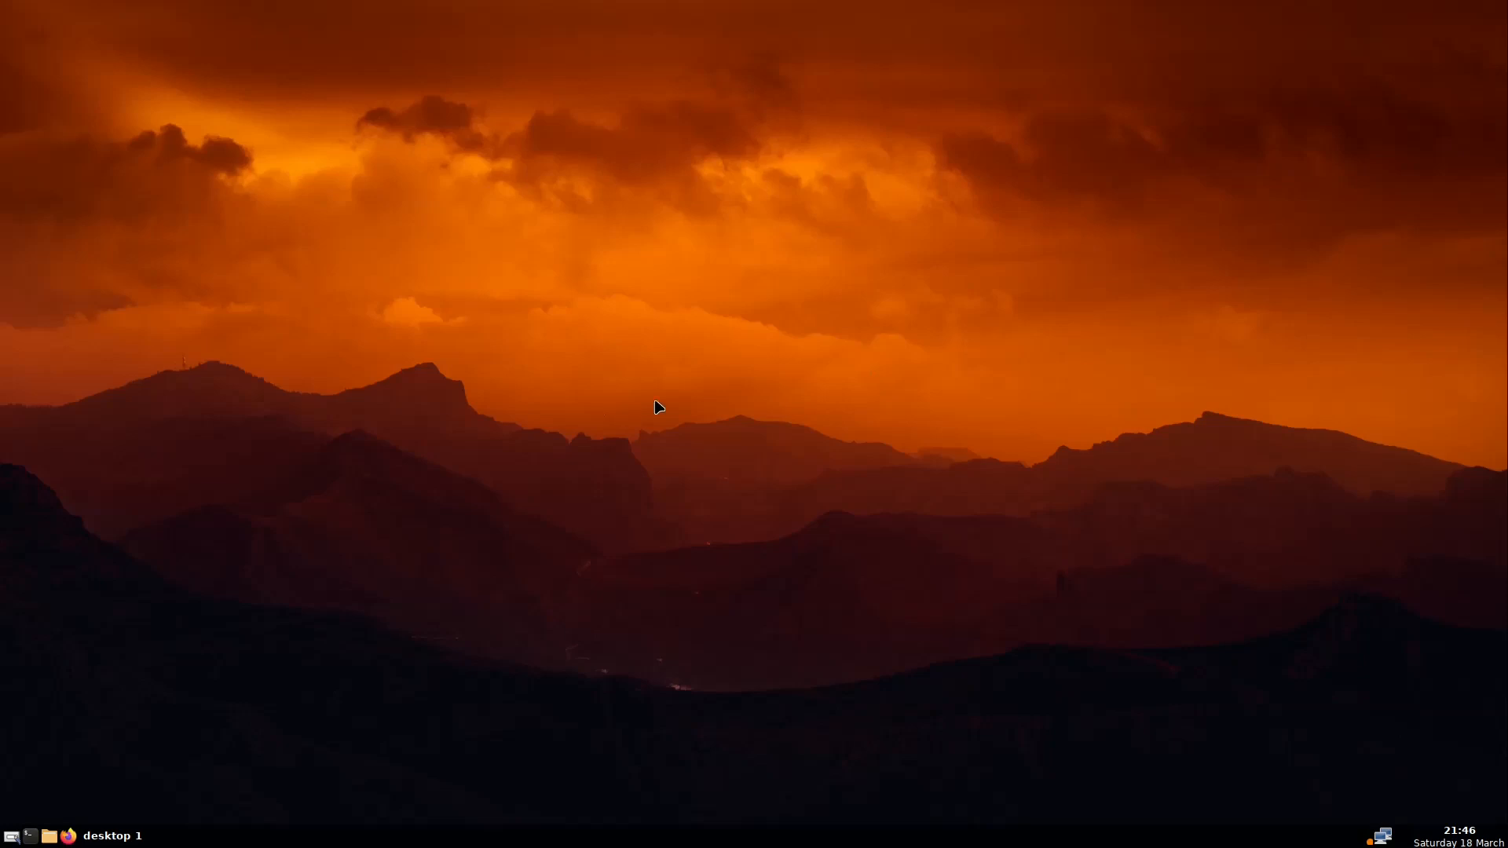
Exit Openbox from the desktop menu and log back in with the account password
right_click(791, 326)
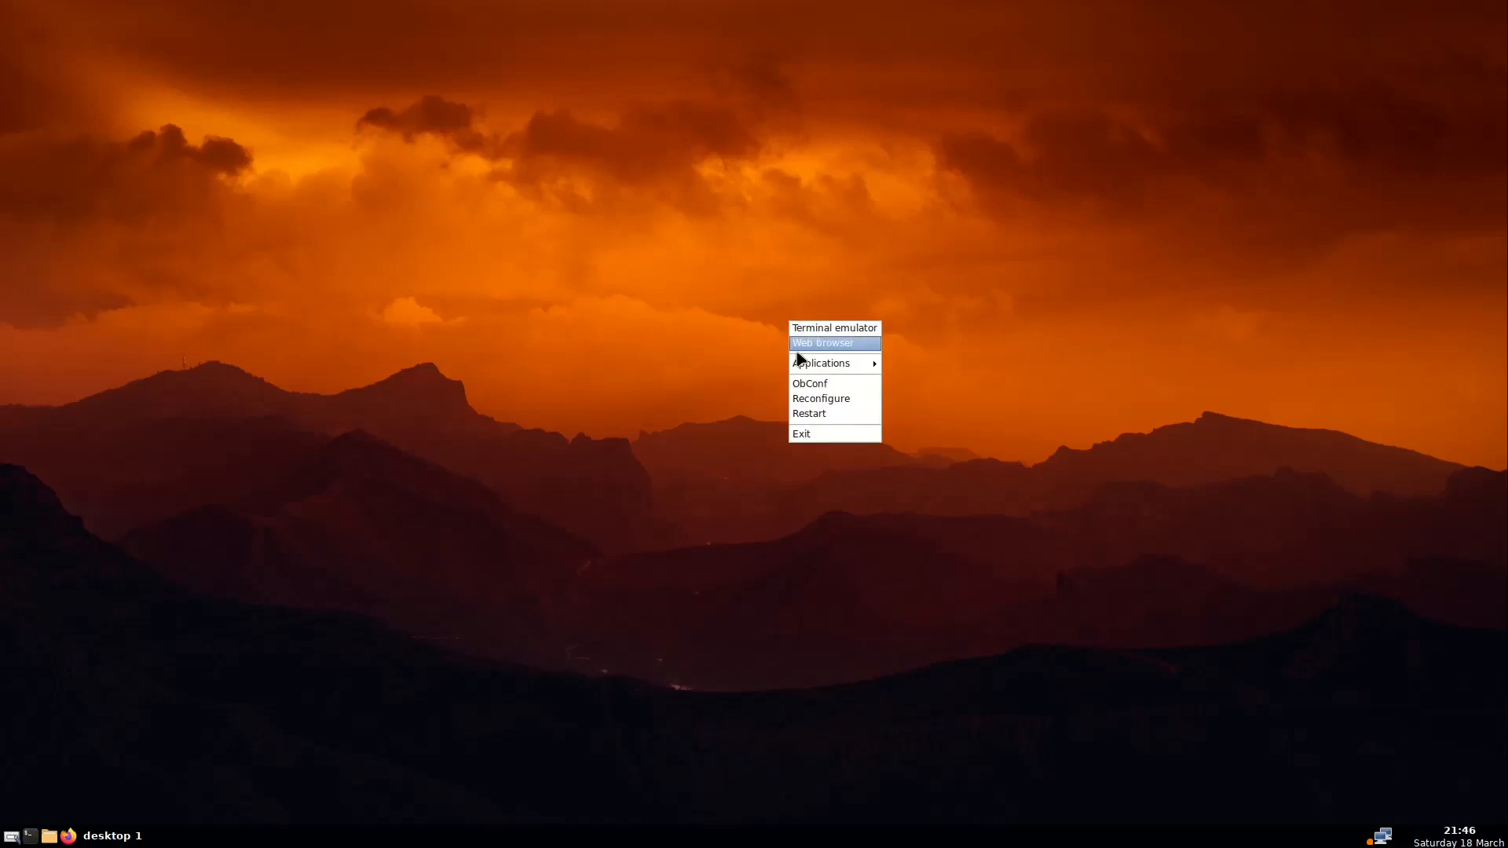
left_click(835, 435)
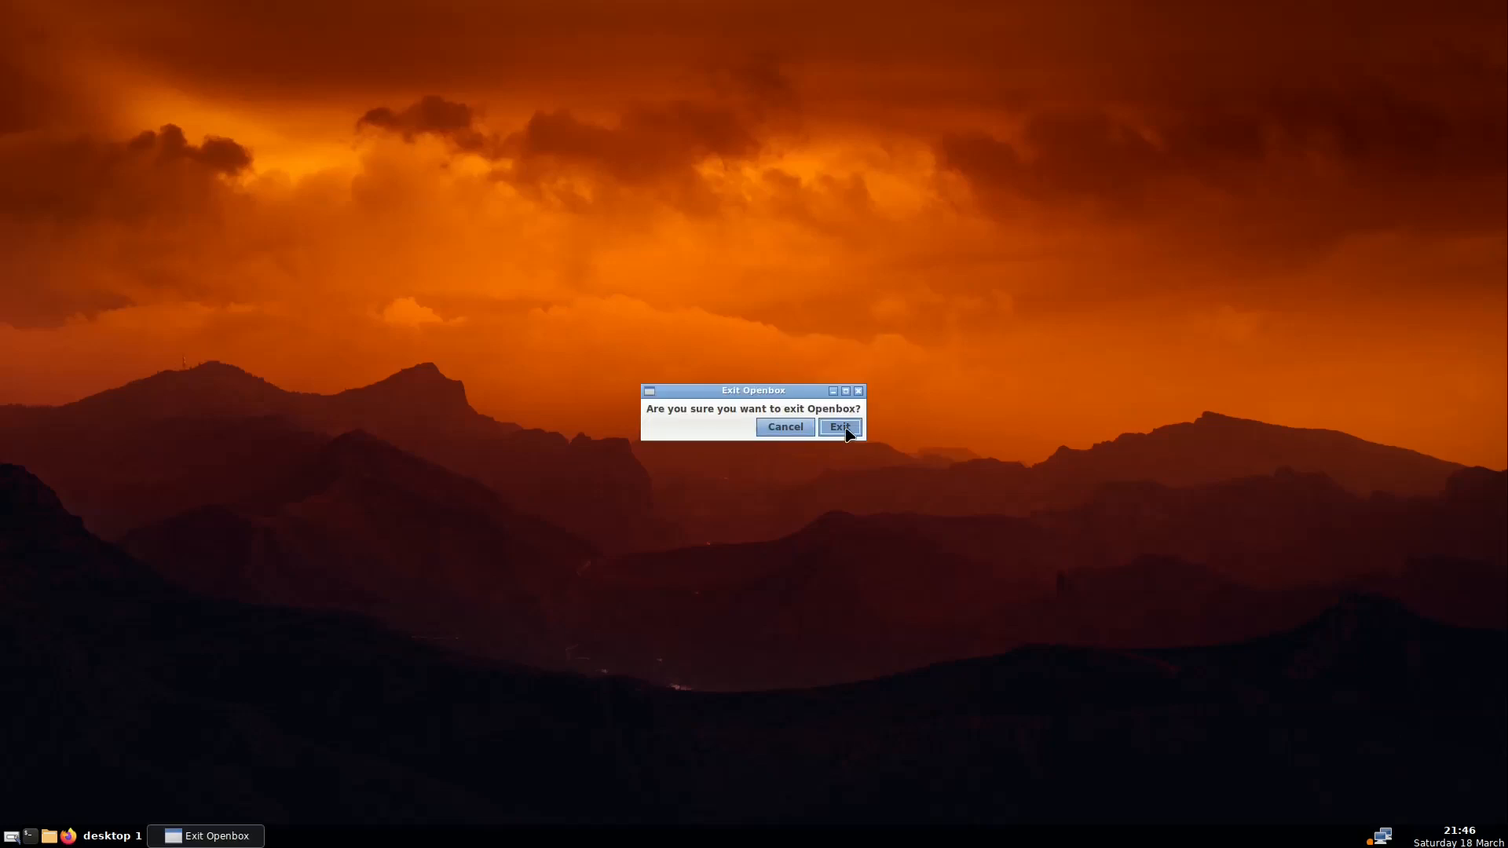
left_click(849, 427)
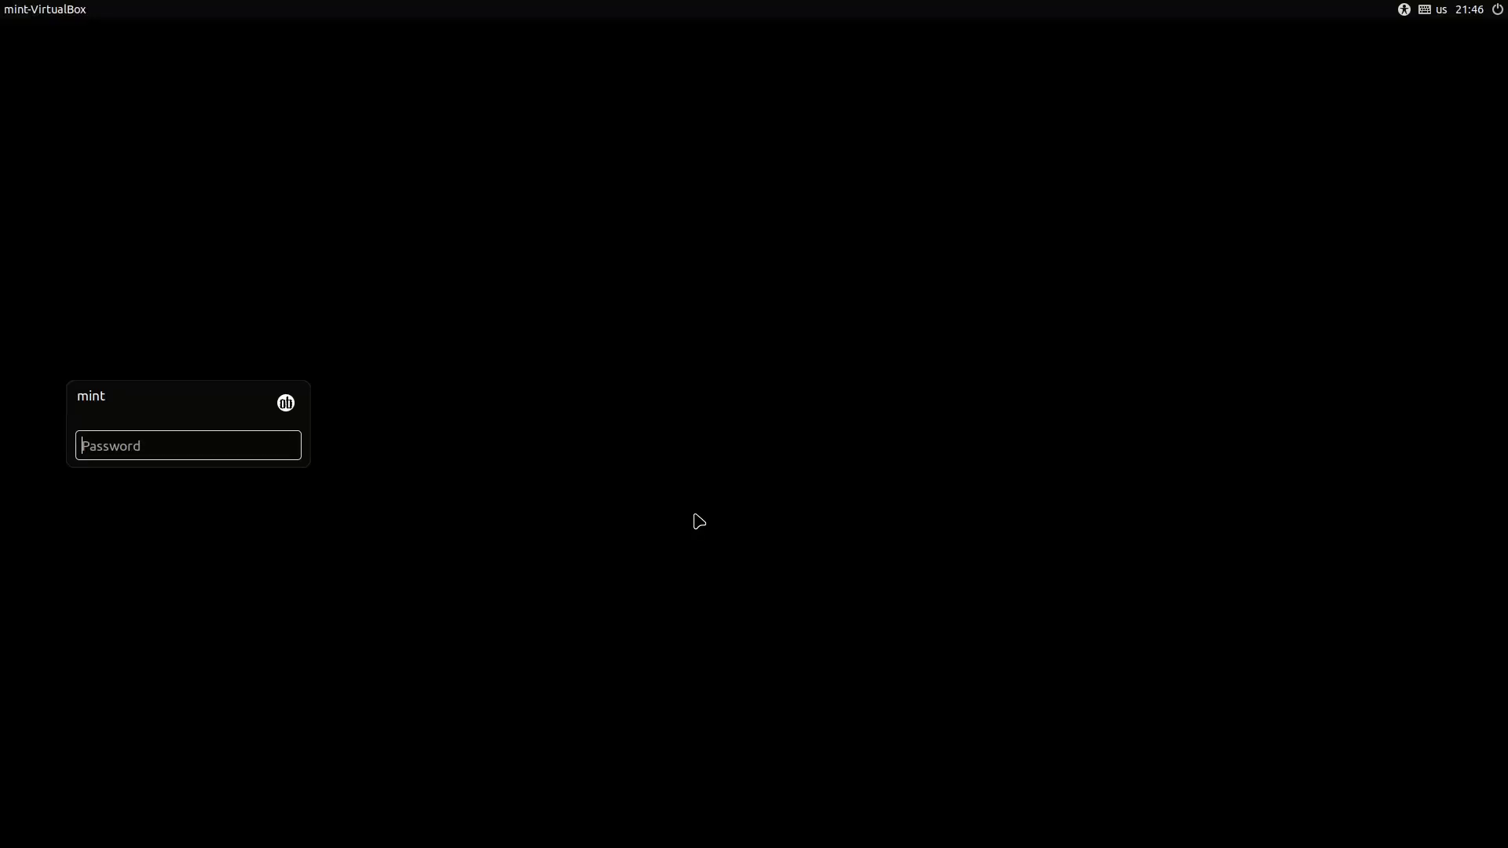
key("Return")
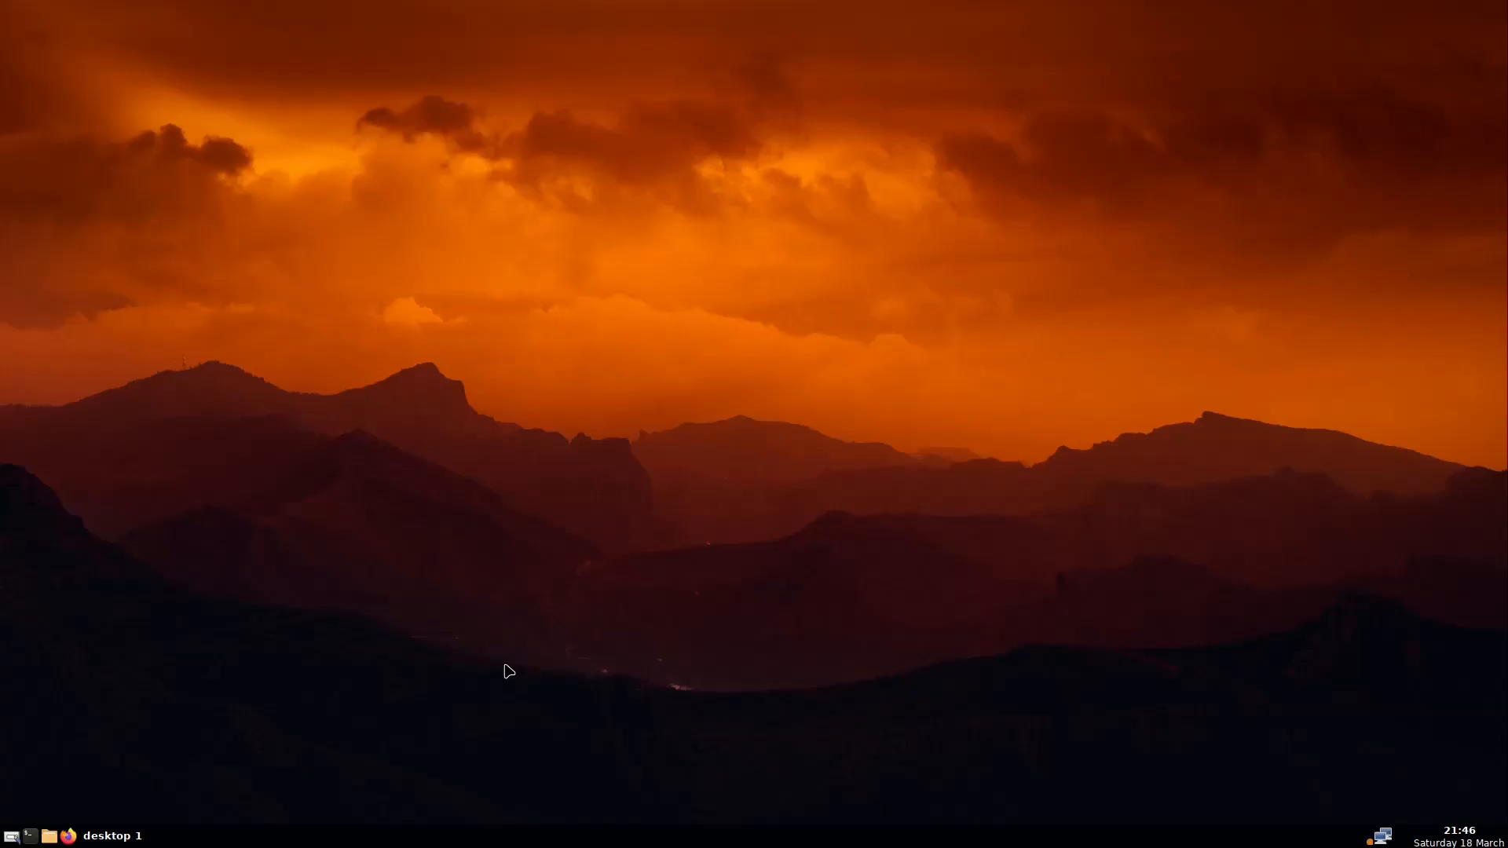
Launch ObConf and set the active window title font size to 12 under Appearance
right_click(748, 324)
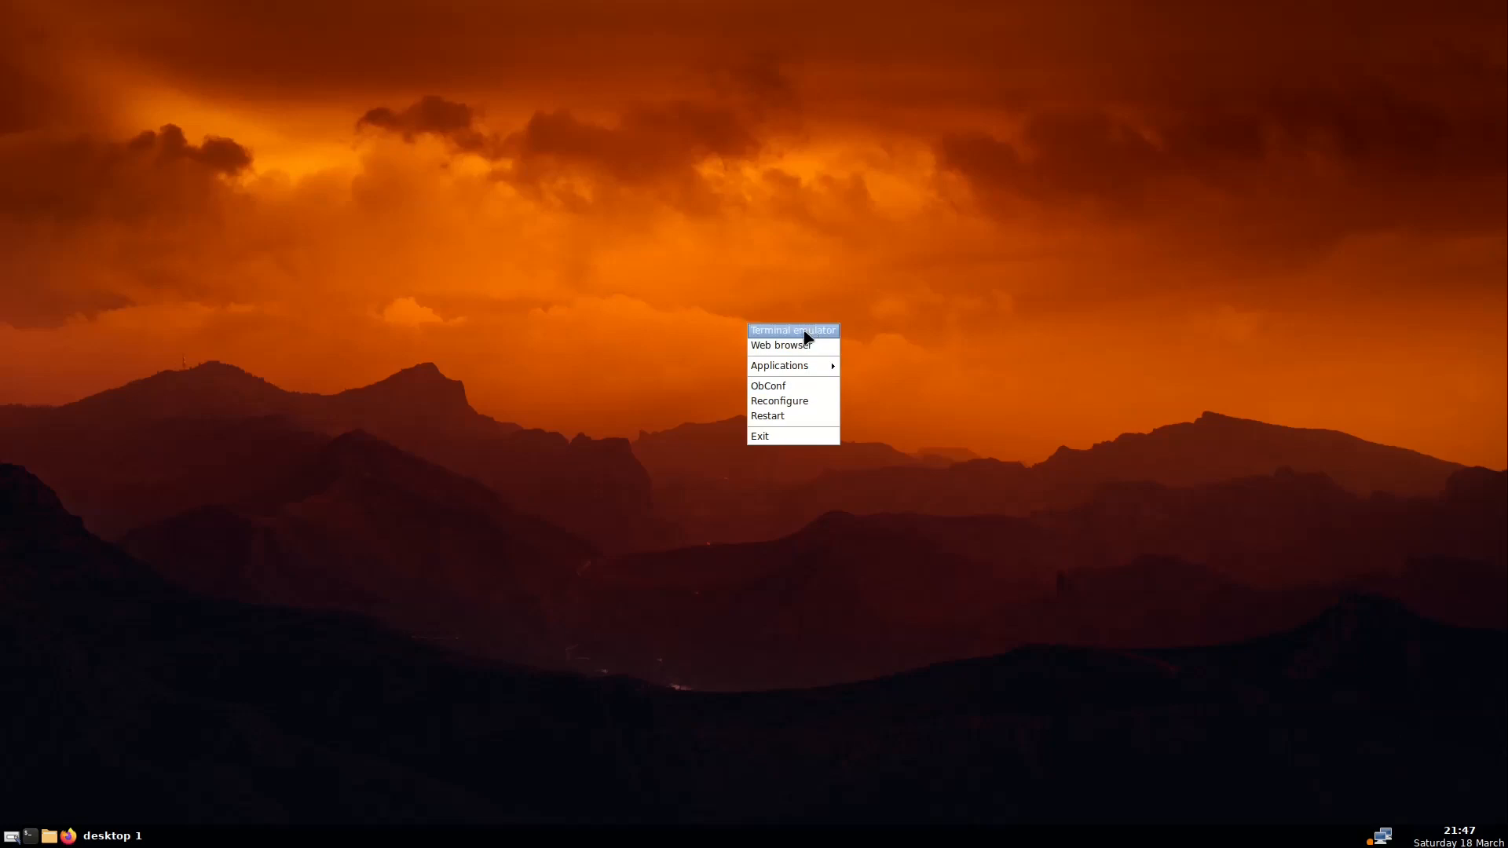
left_click(789, 393)
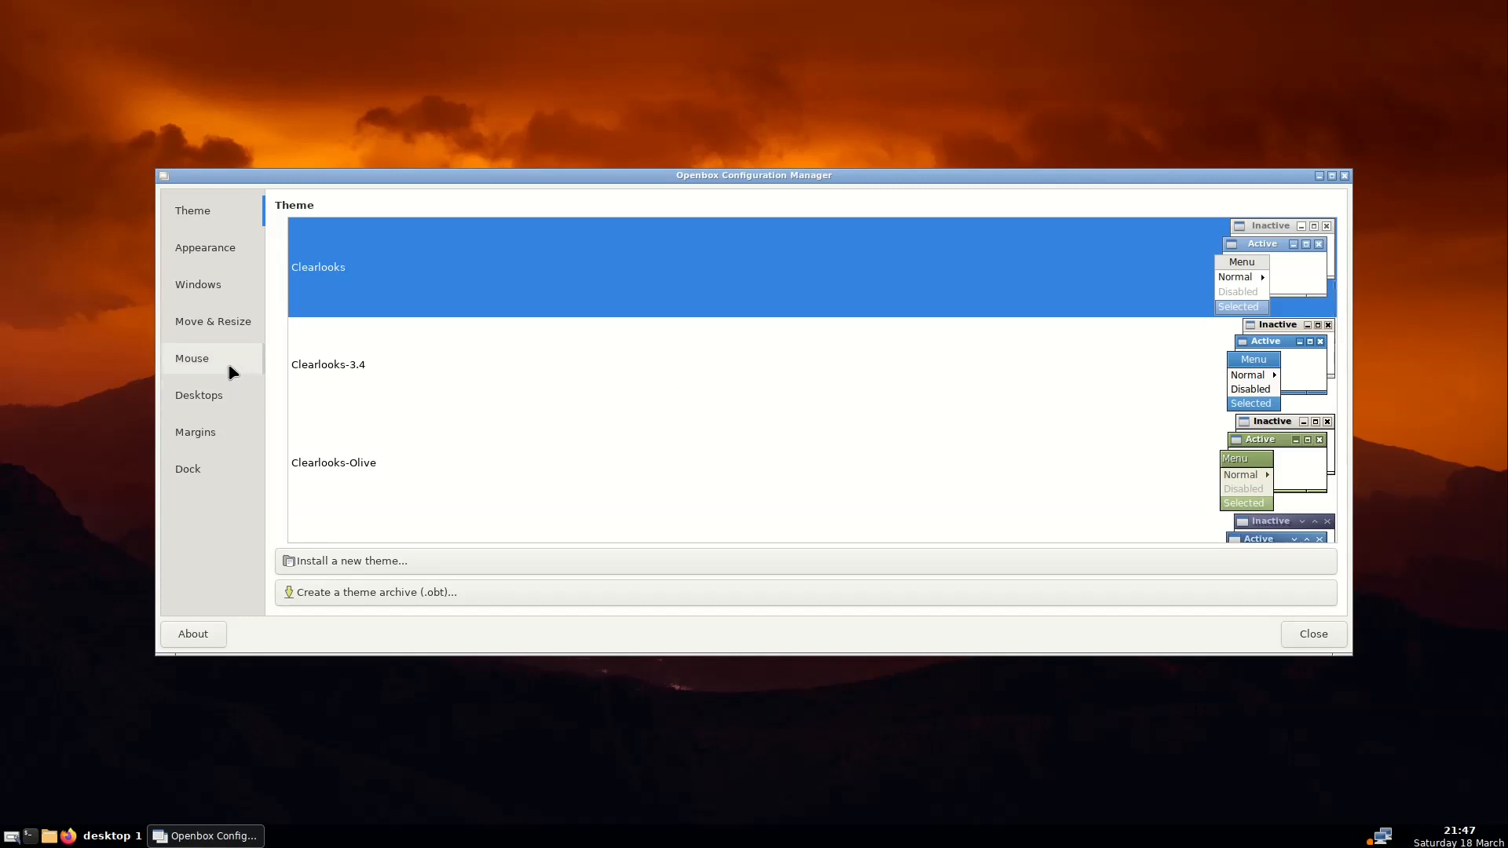
left_click(233, 246)
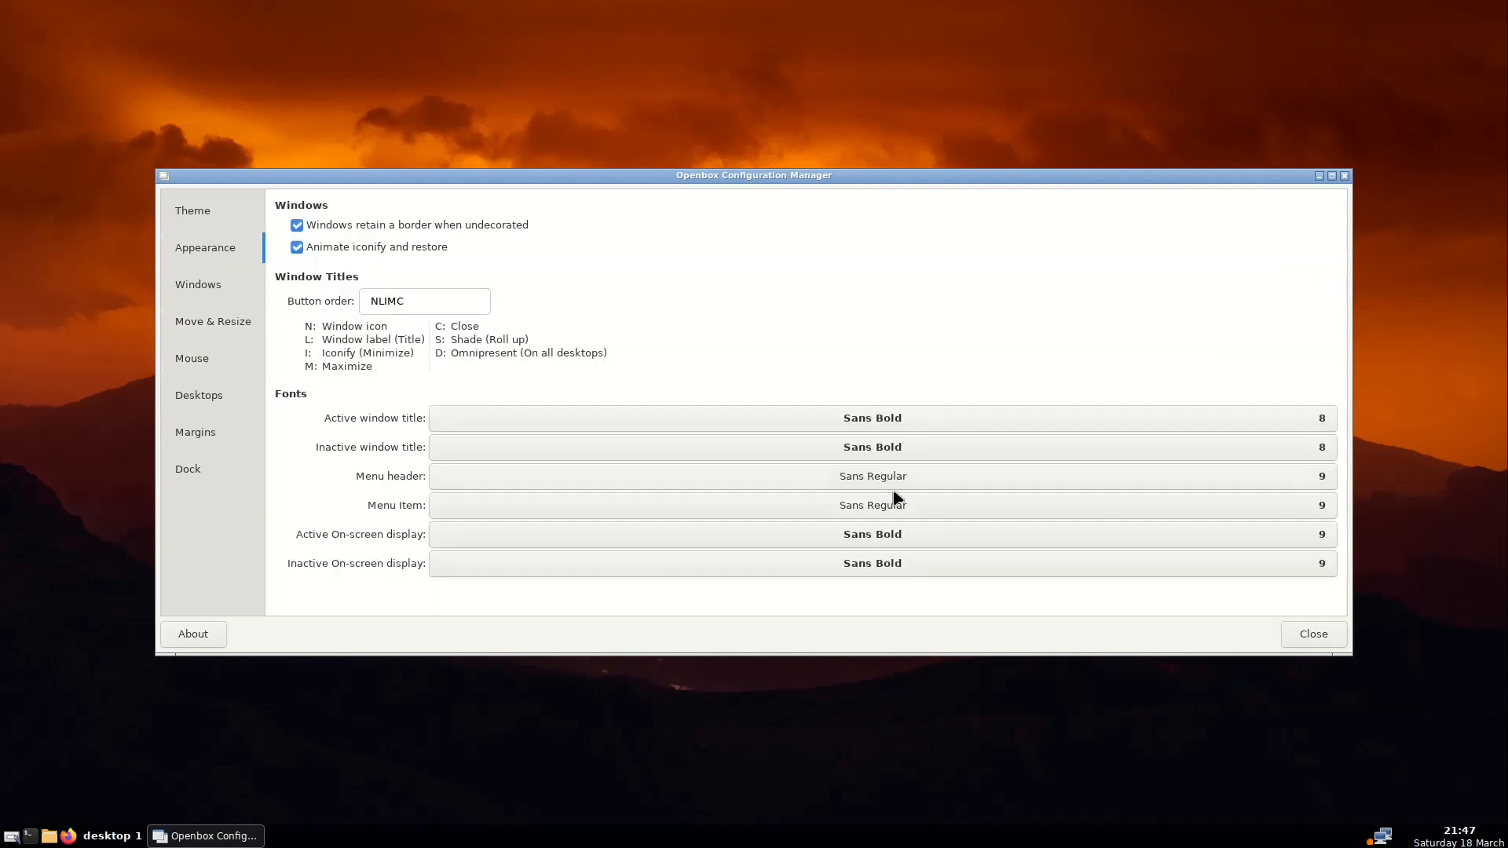
left_click(1329, 422)
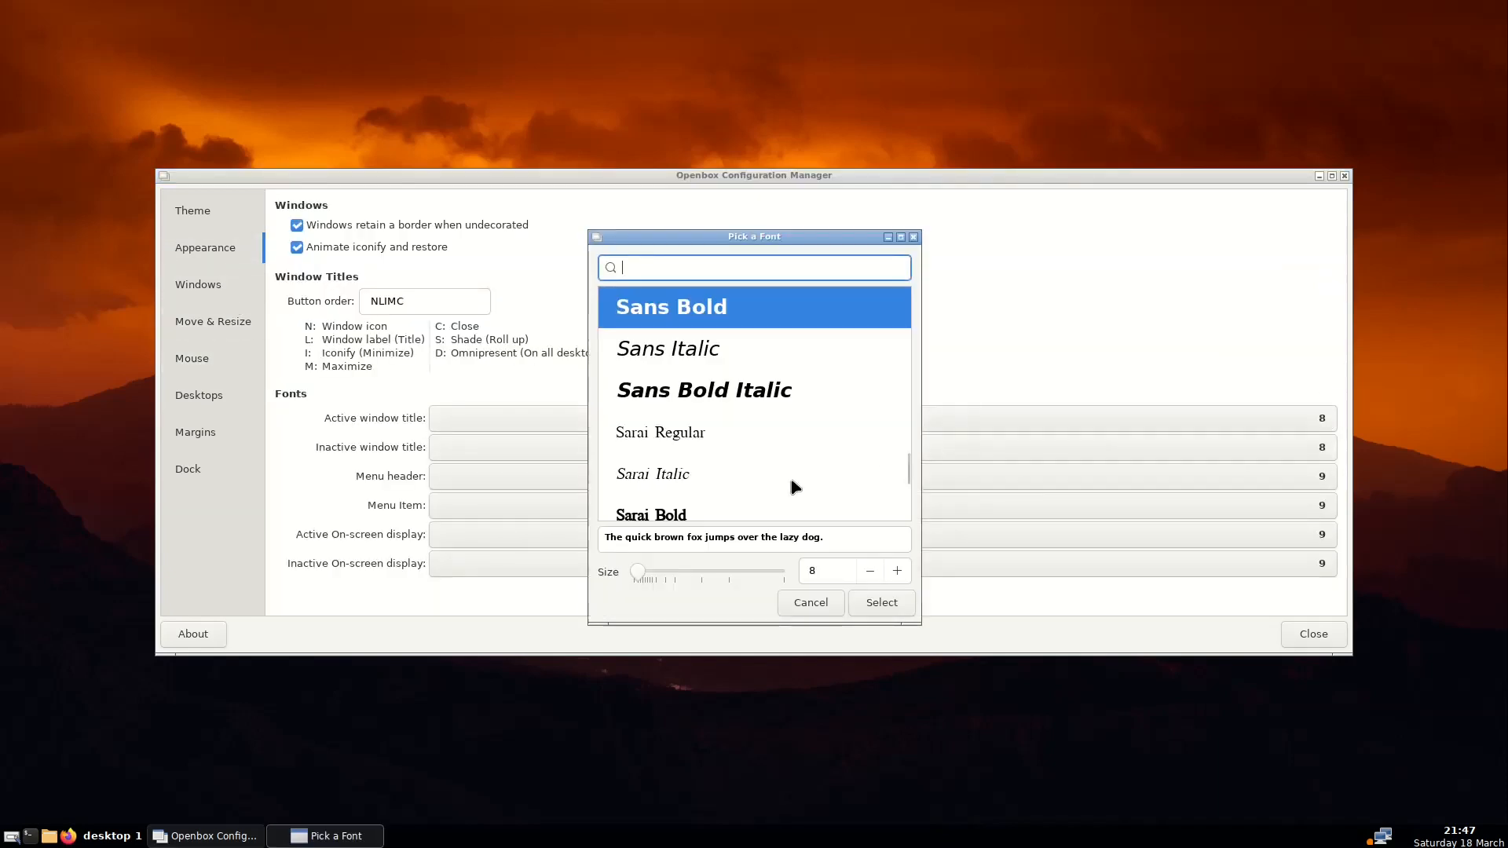
left_click(898, 572)
left_click(898, 571)
left_click(900, 571)
left_click(899, 572)
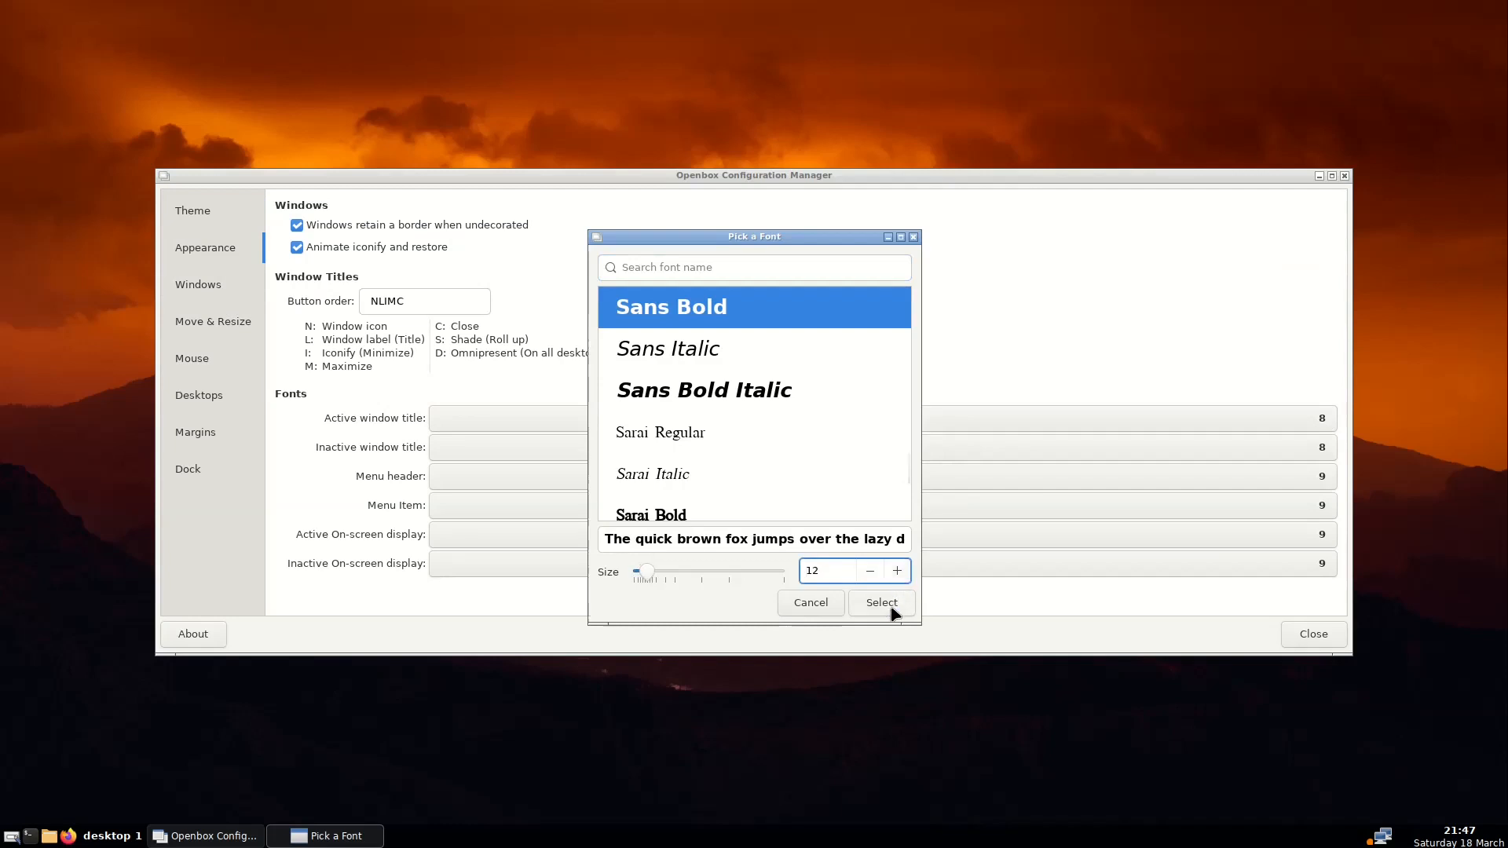
left_click(895, 605)
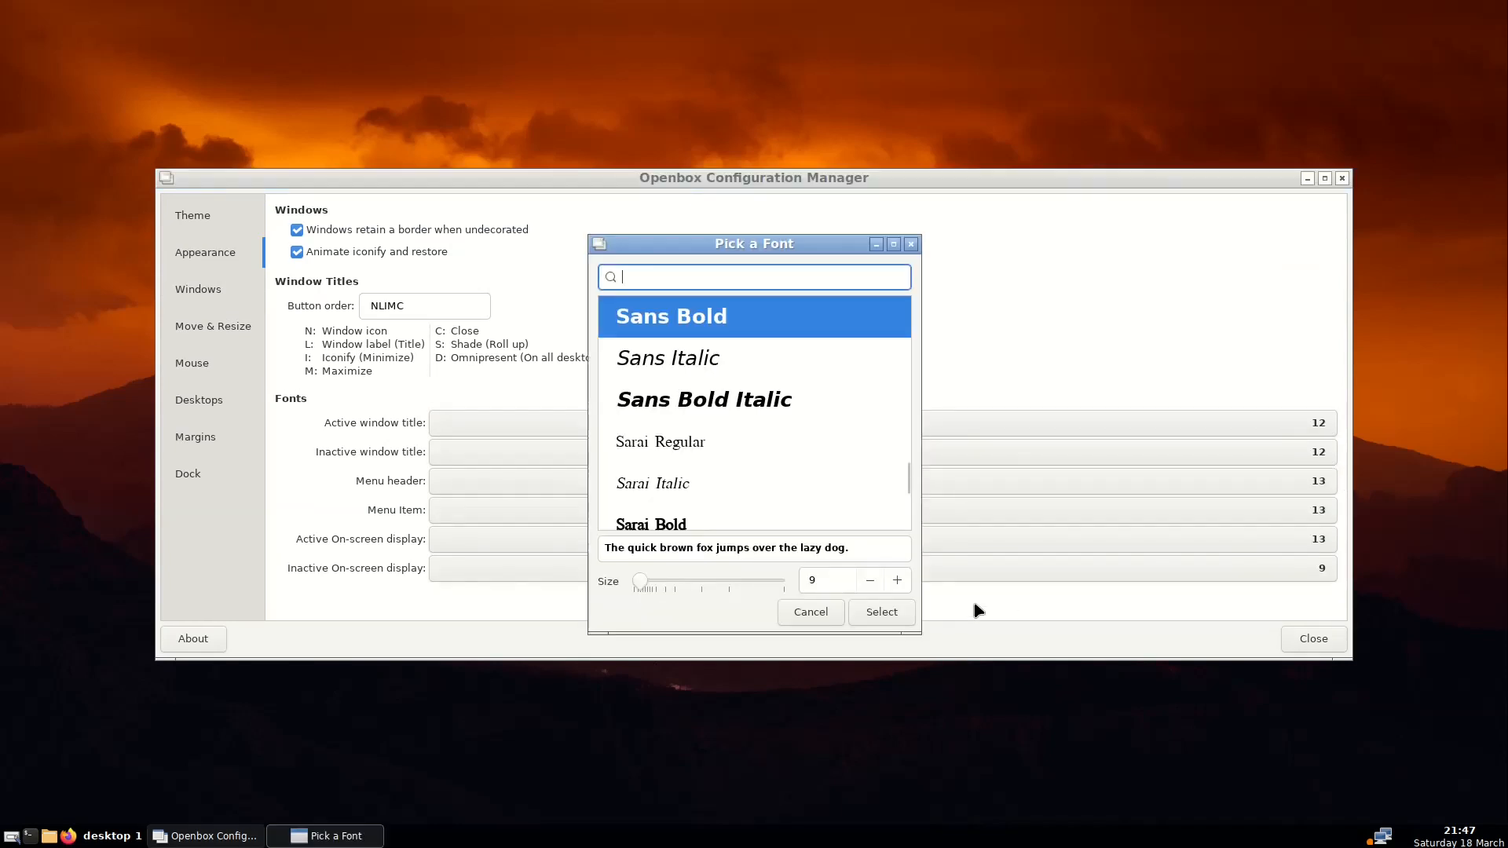
Raise the Inactive On-screen display font size to 13
left_click(898, 582)
left_click(898, 582)
left_click(898, 582)
left_click(899, 582)
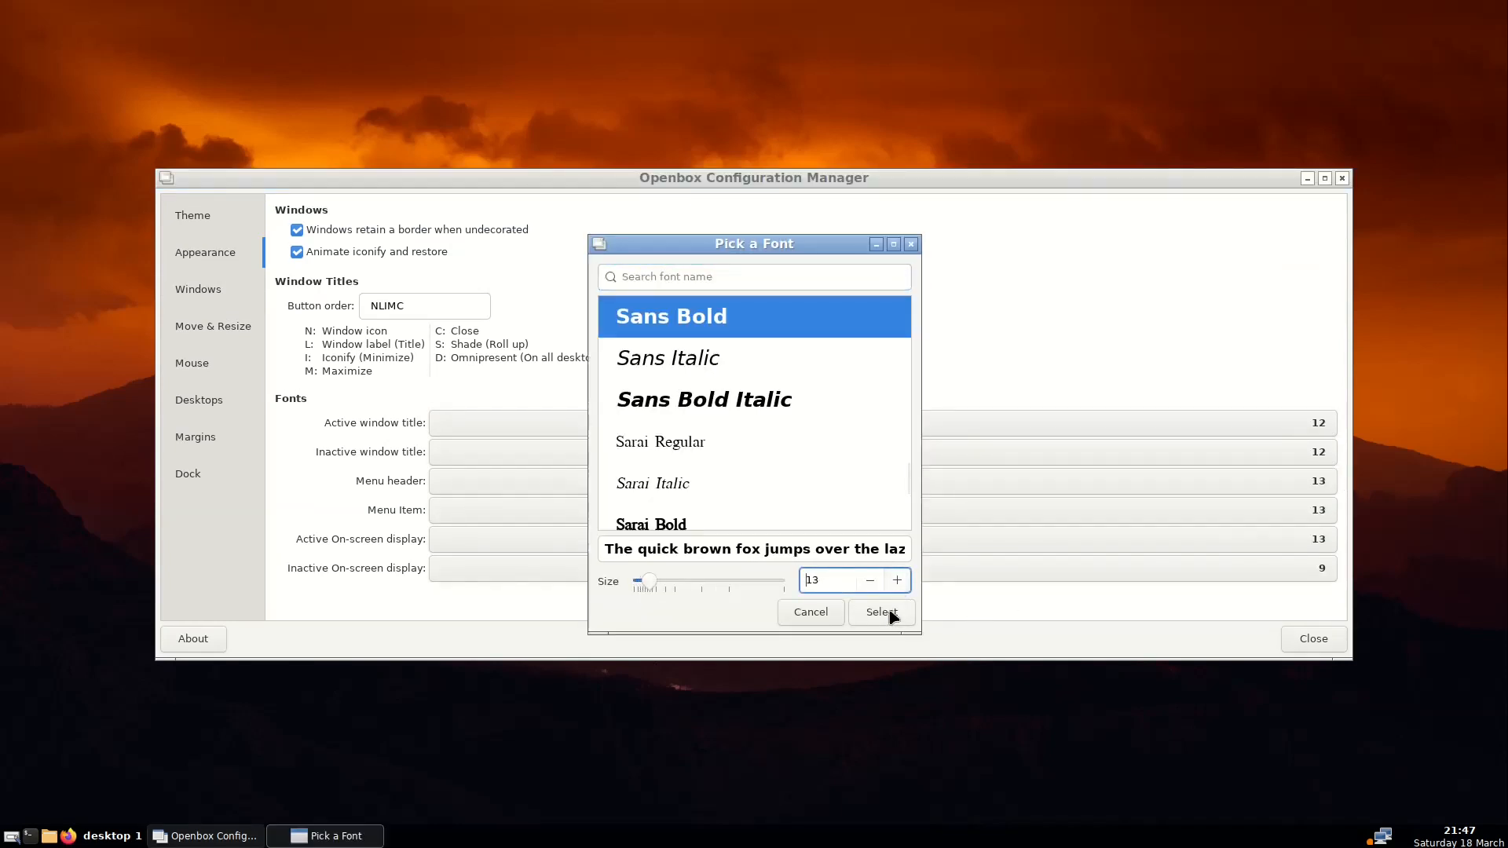
left_click(880, 613)
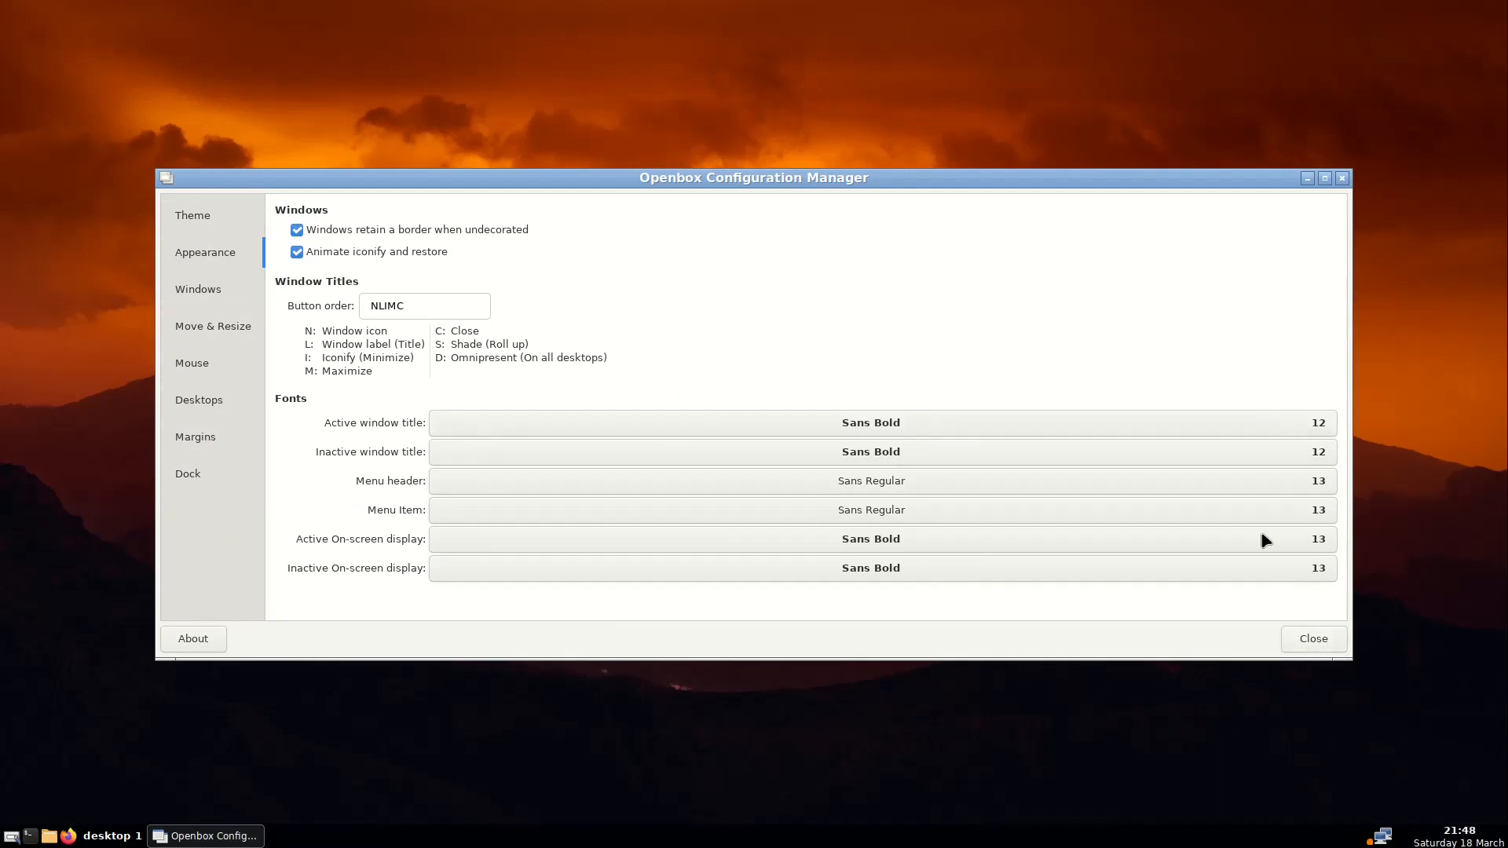
Close ObConf and open ~/.config/openbox/menu.xml in Xed, with hidden files shown
left_click(1322, 643)
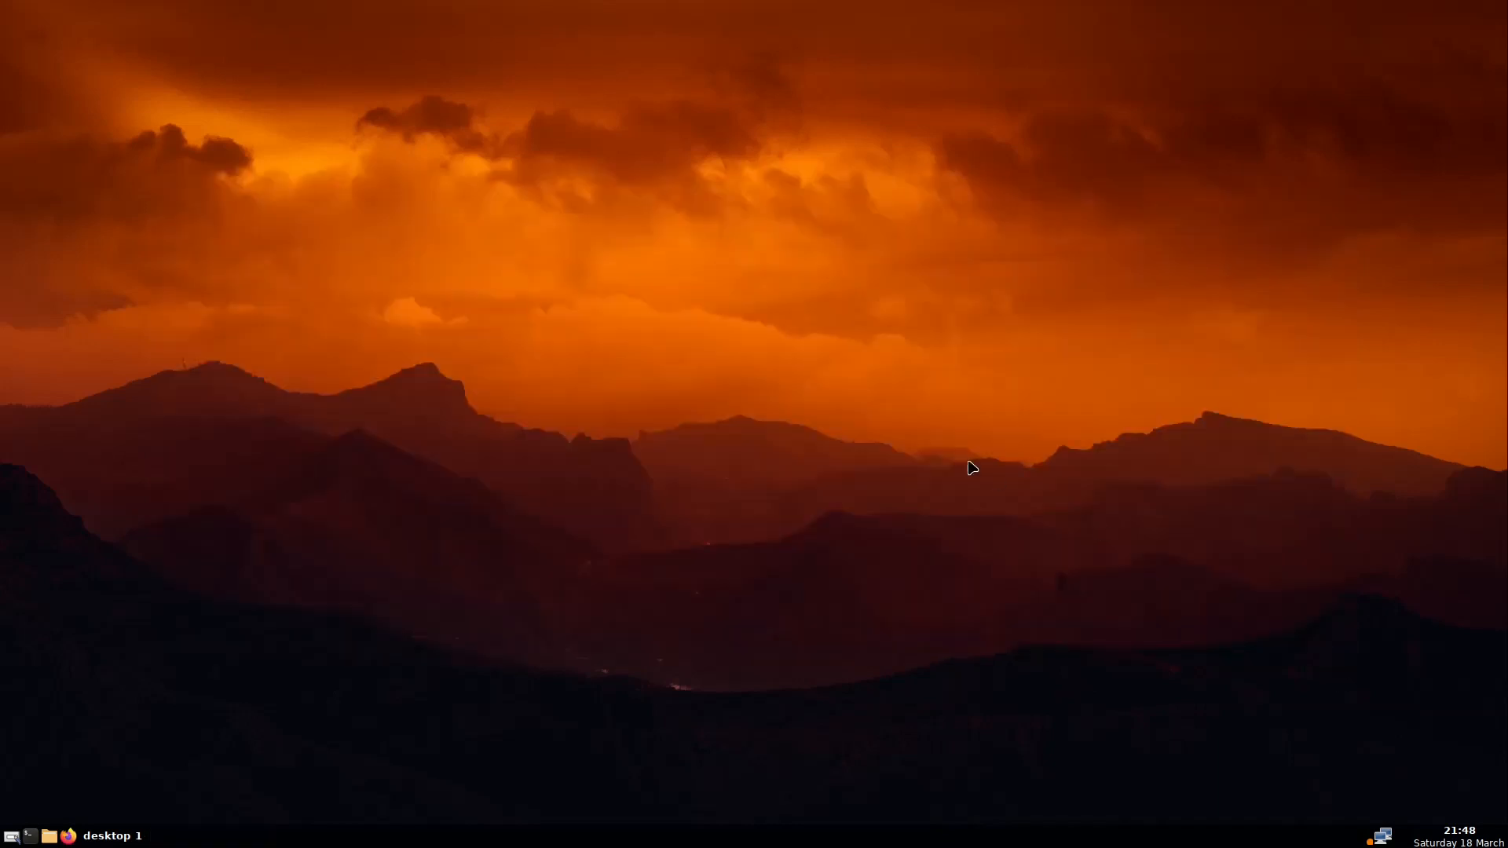
right_click(631, 228)
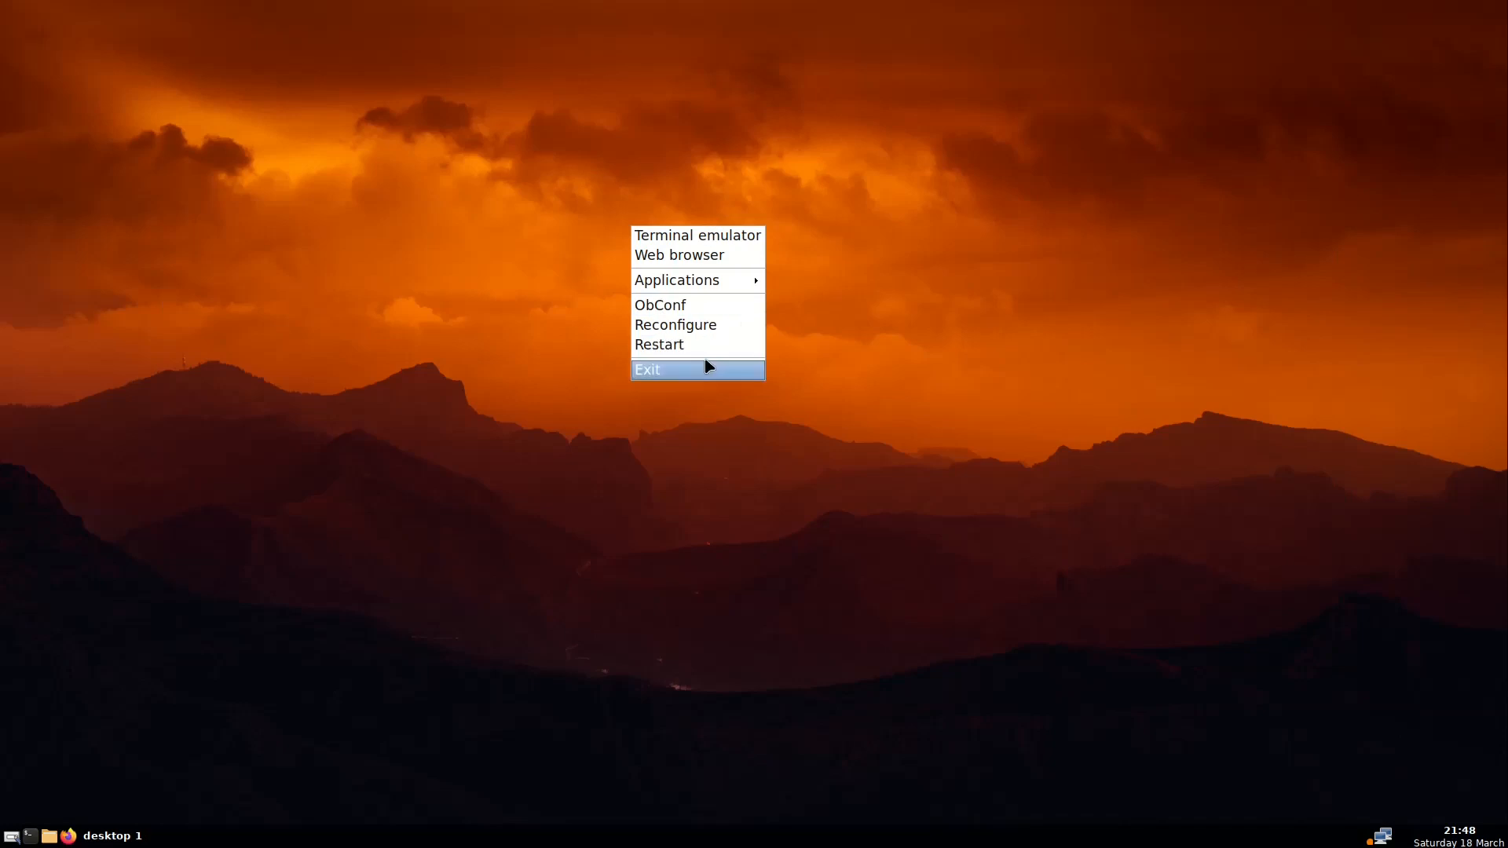
left_click(341, 440)
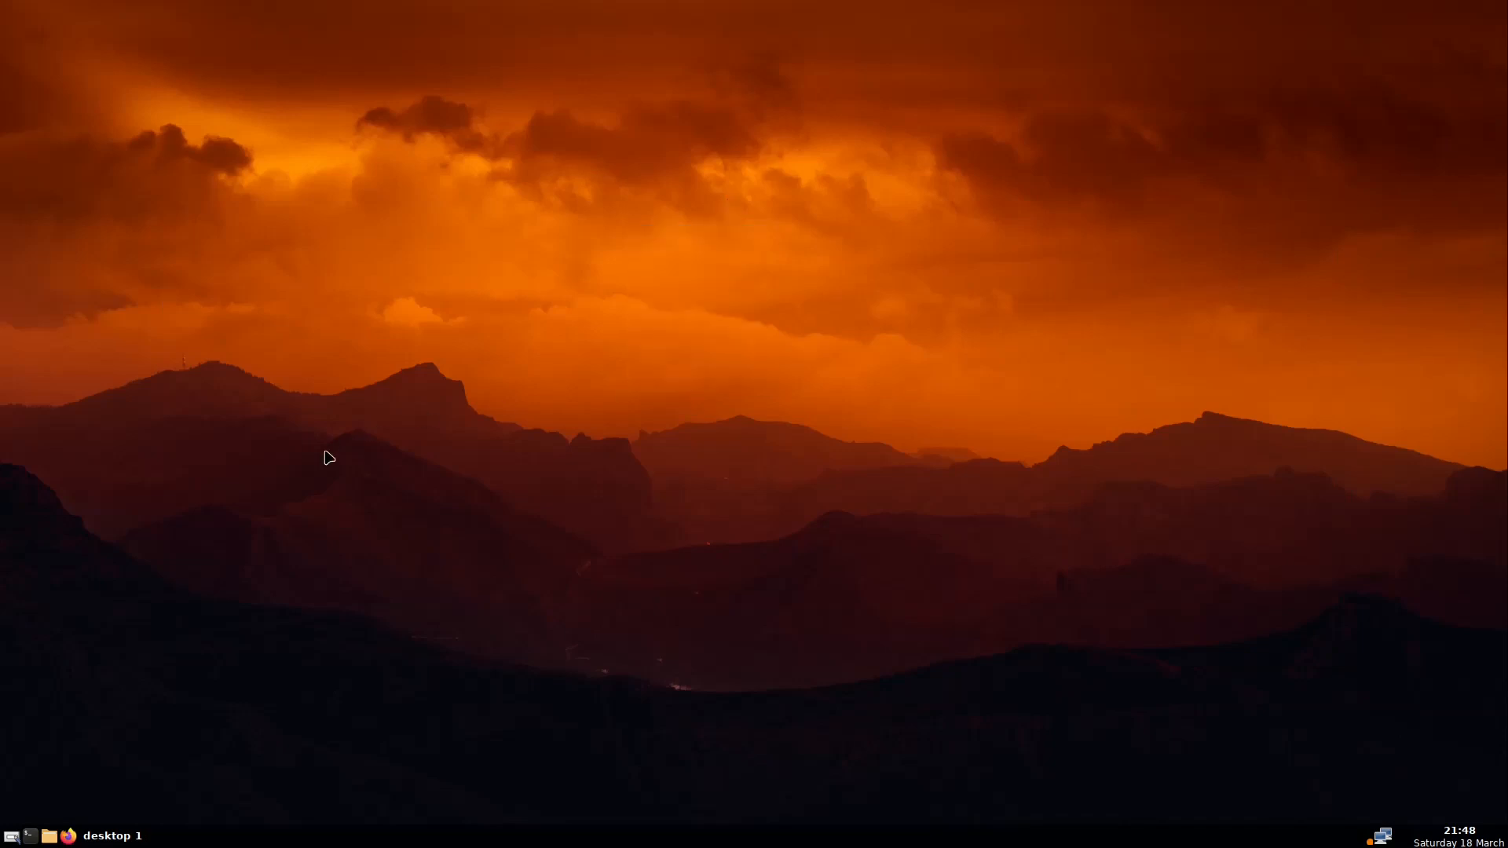
left_click(49, 837)
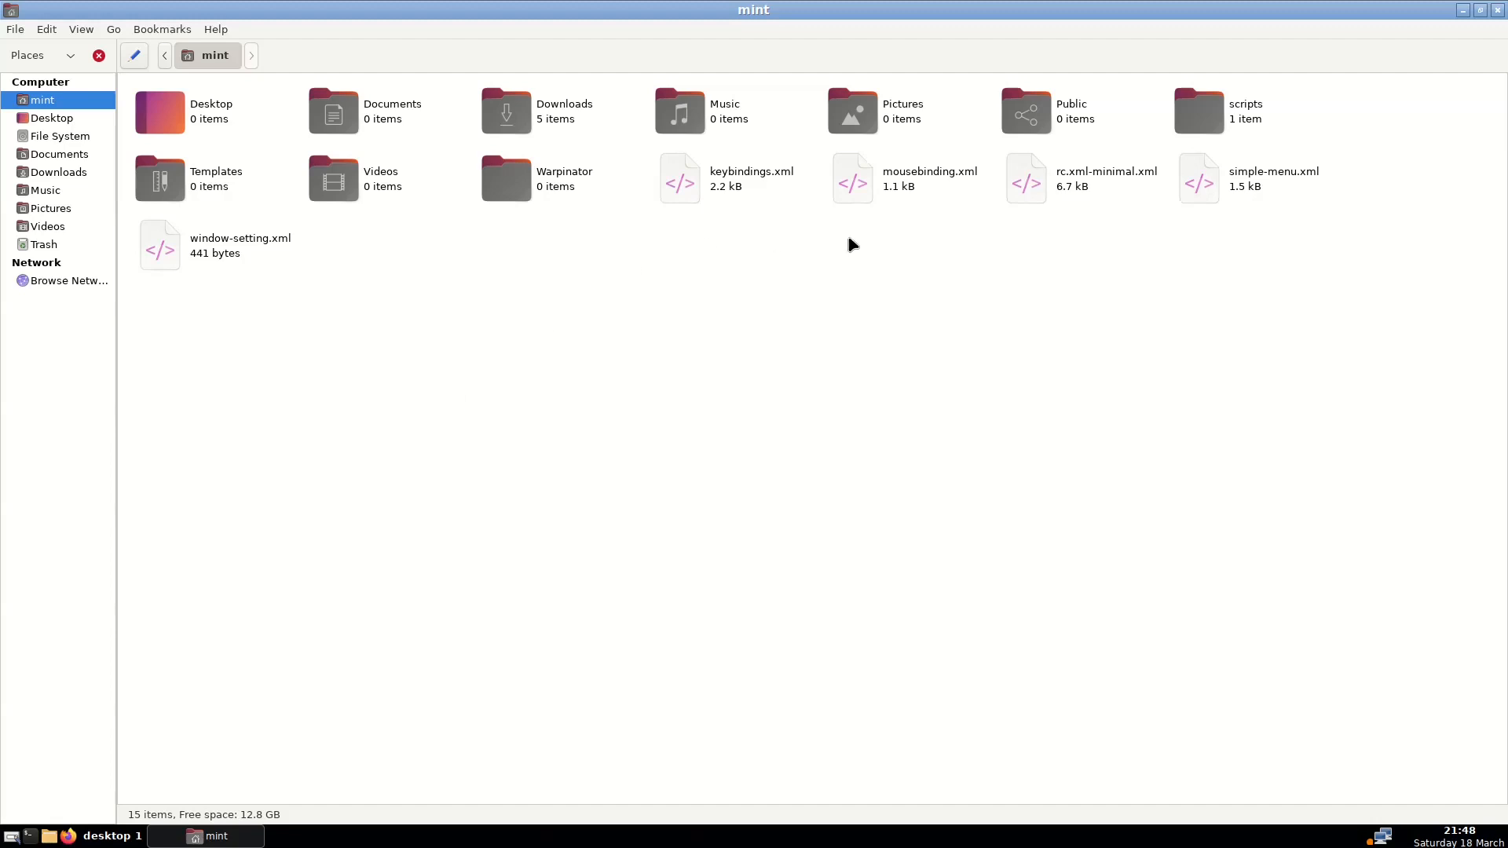
key("ctrl+h")
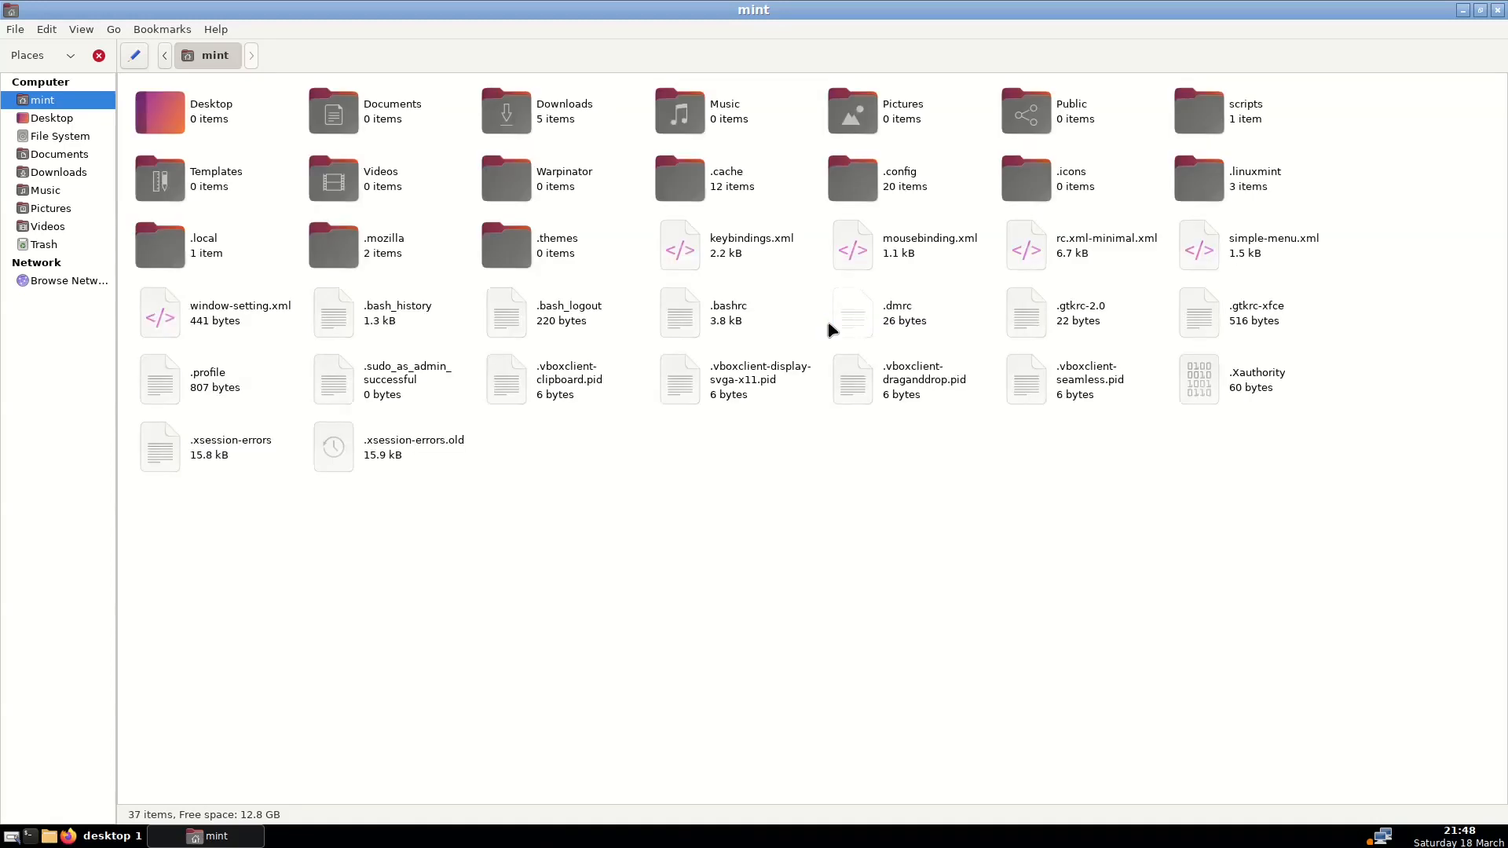
double_click(900, 177)
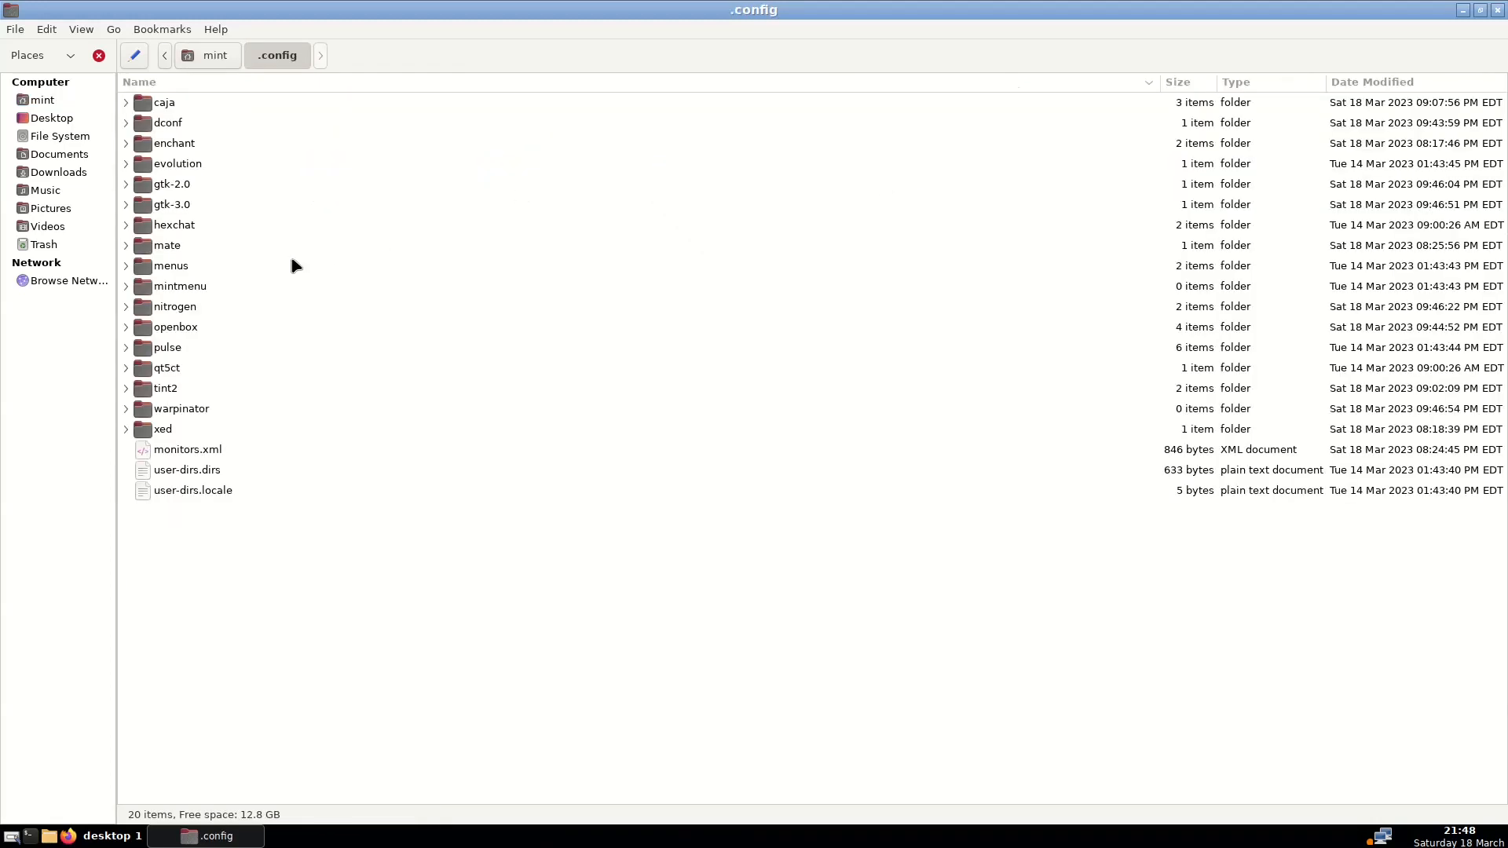
double_click(297, 264)
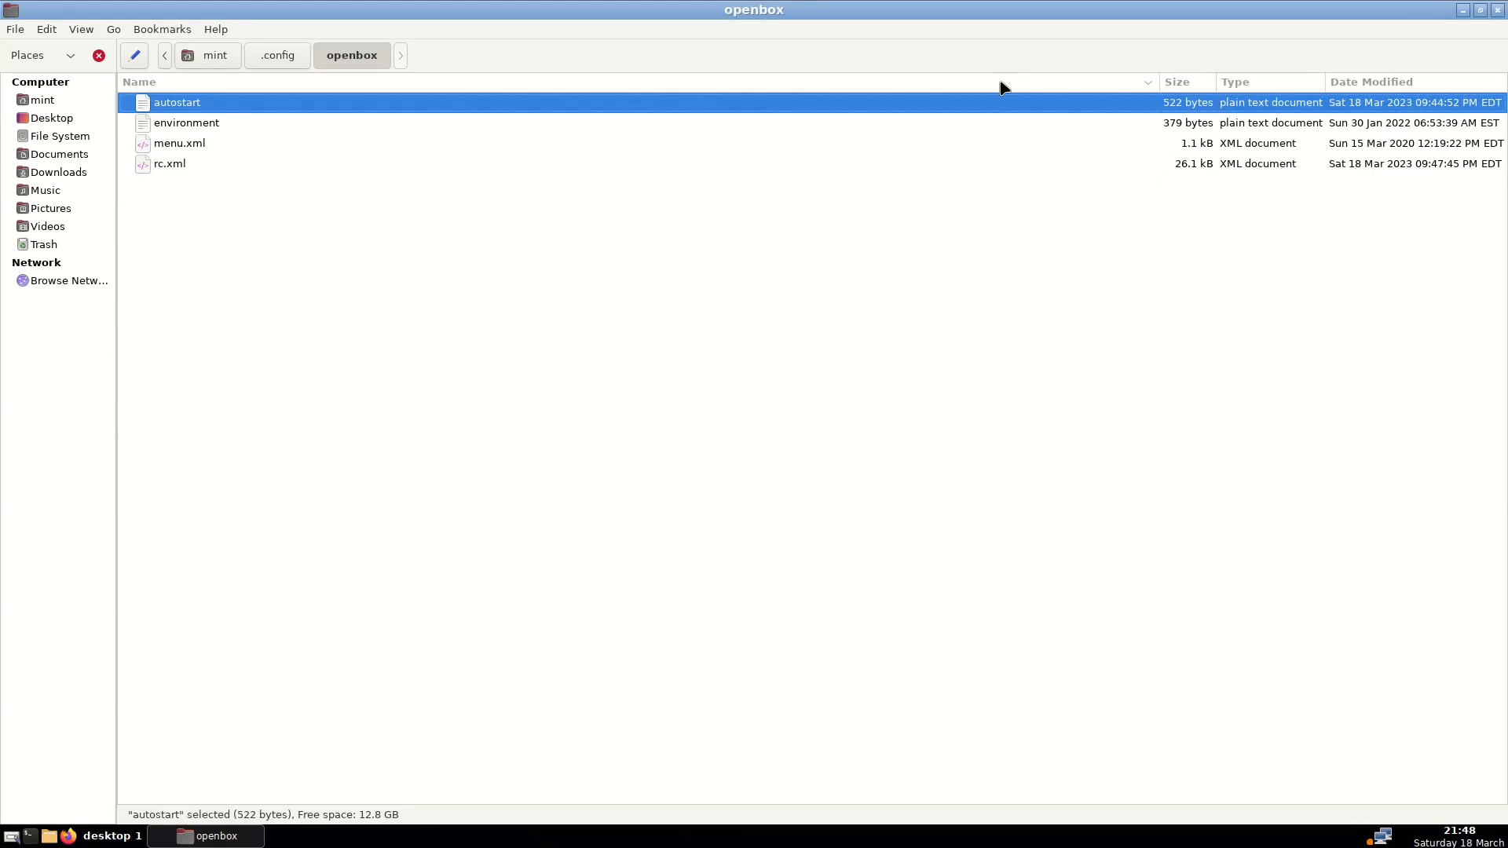
double_click(192, 143)
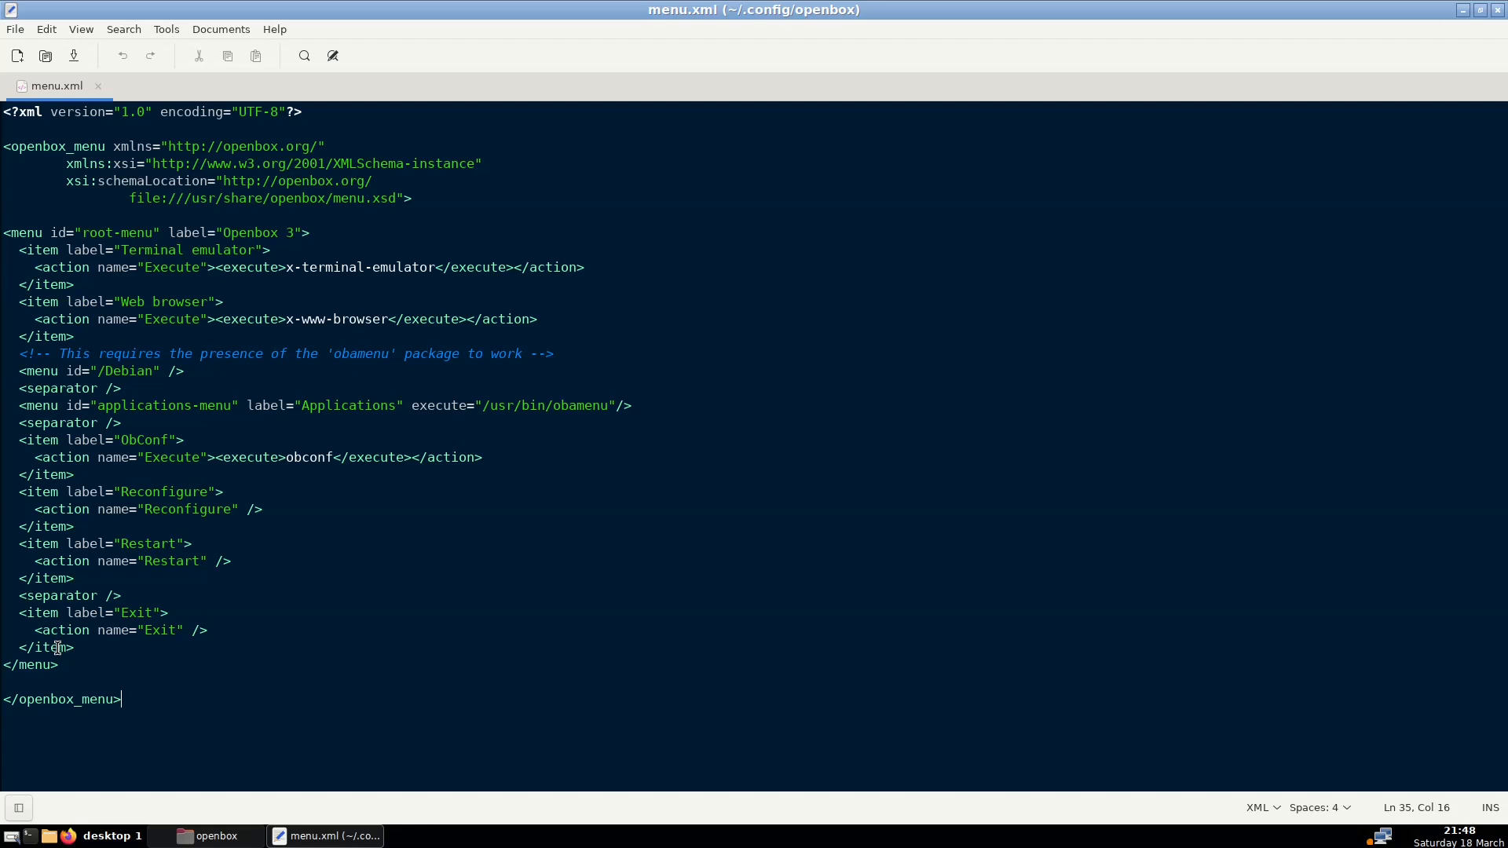
Select the last </item> through </menu> lines, then deselect with the cursor on </menu>
left_click_drag(63, 668, 58, 646)
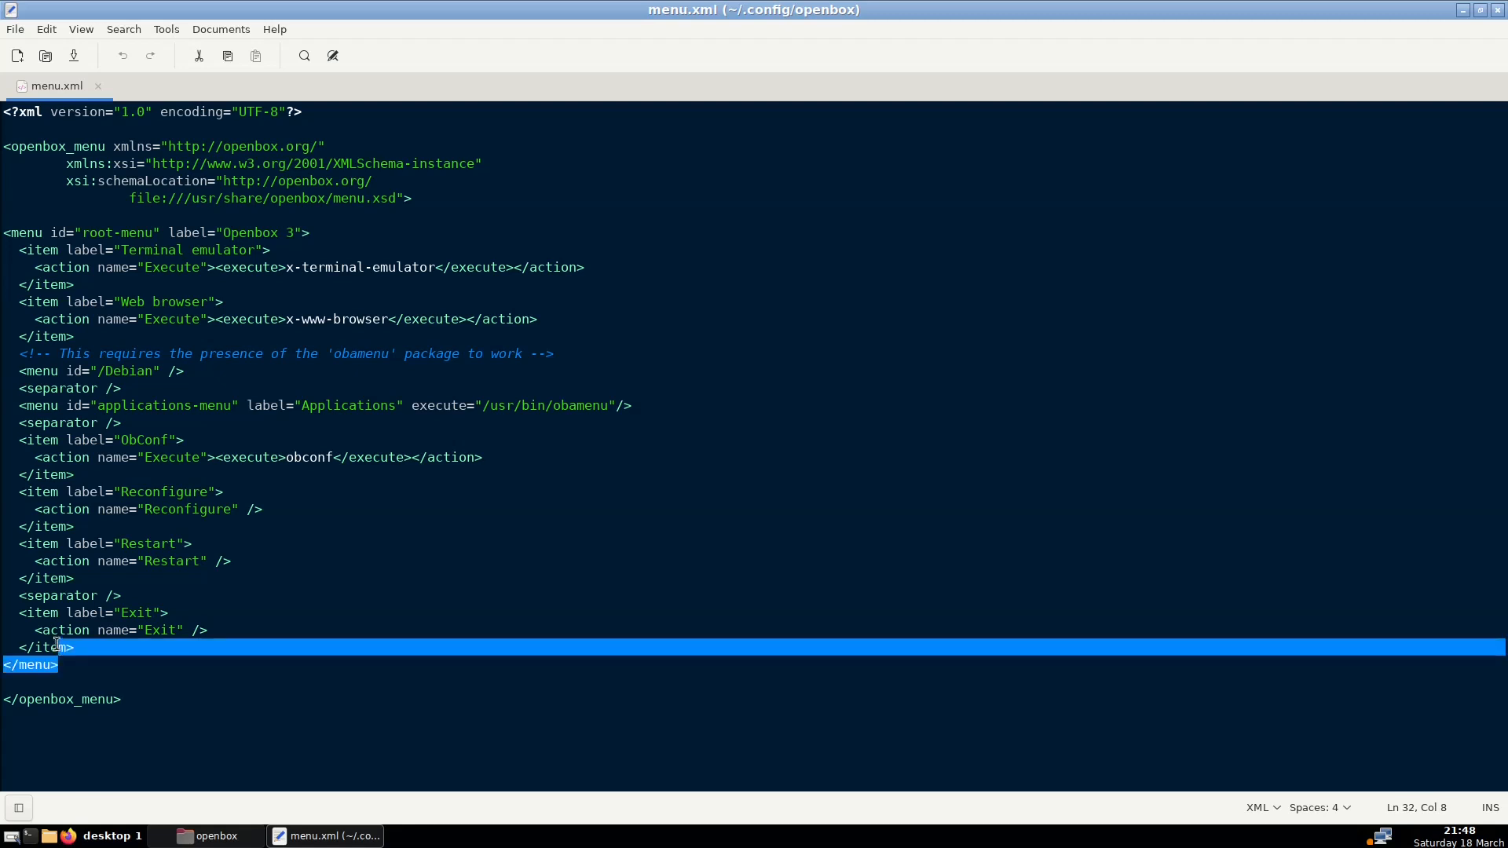
key("Down")
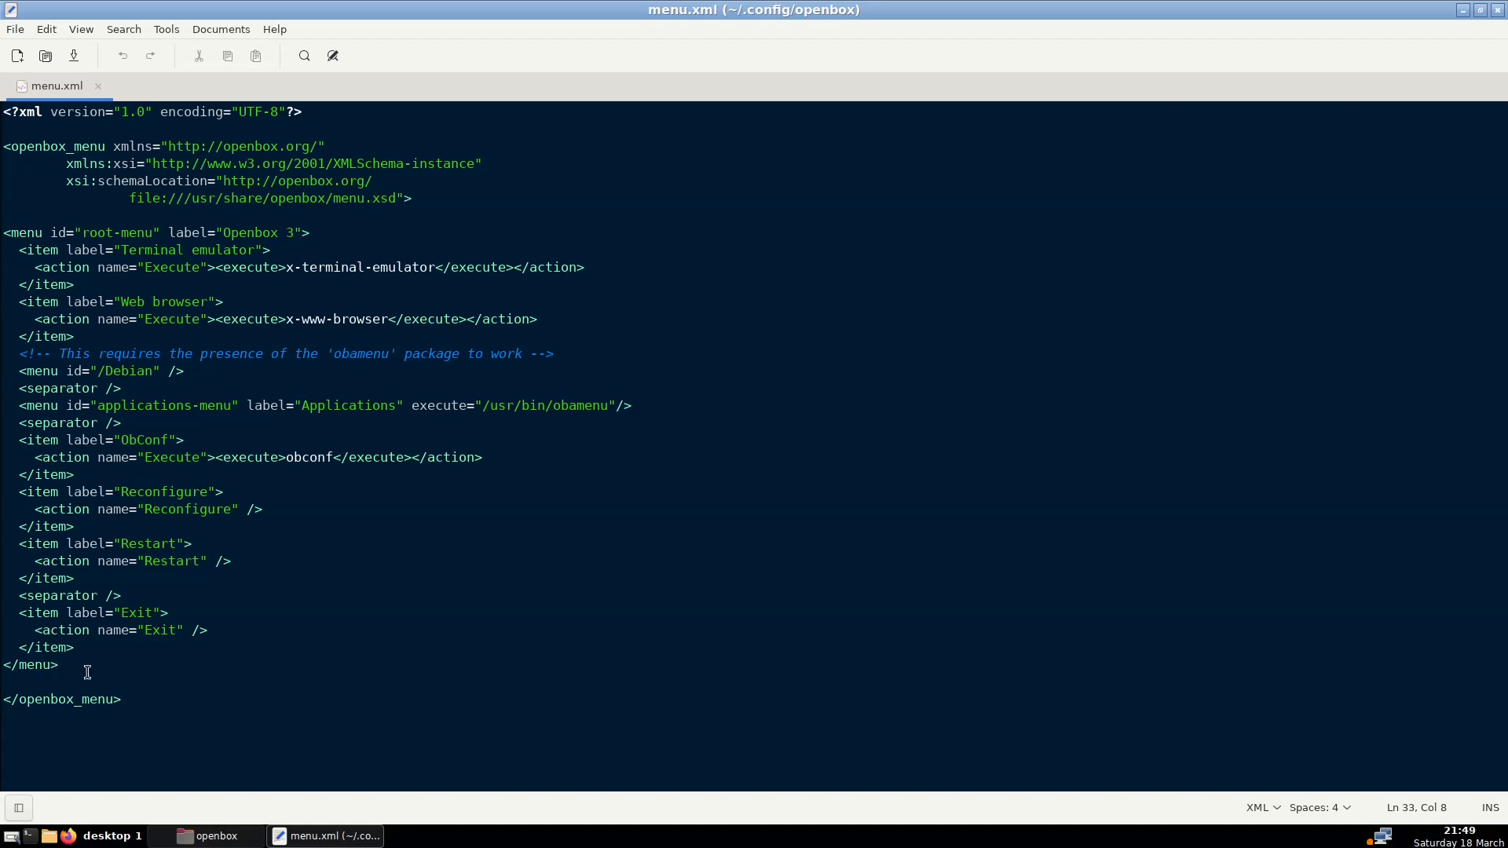
Write an empty <menu id="mymenu2"> … </menu> block below the root menu's </menu>
key("Return")
key("Return")
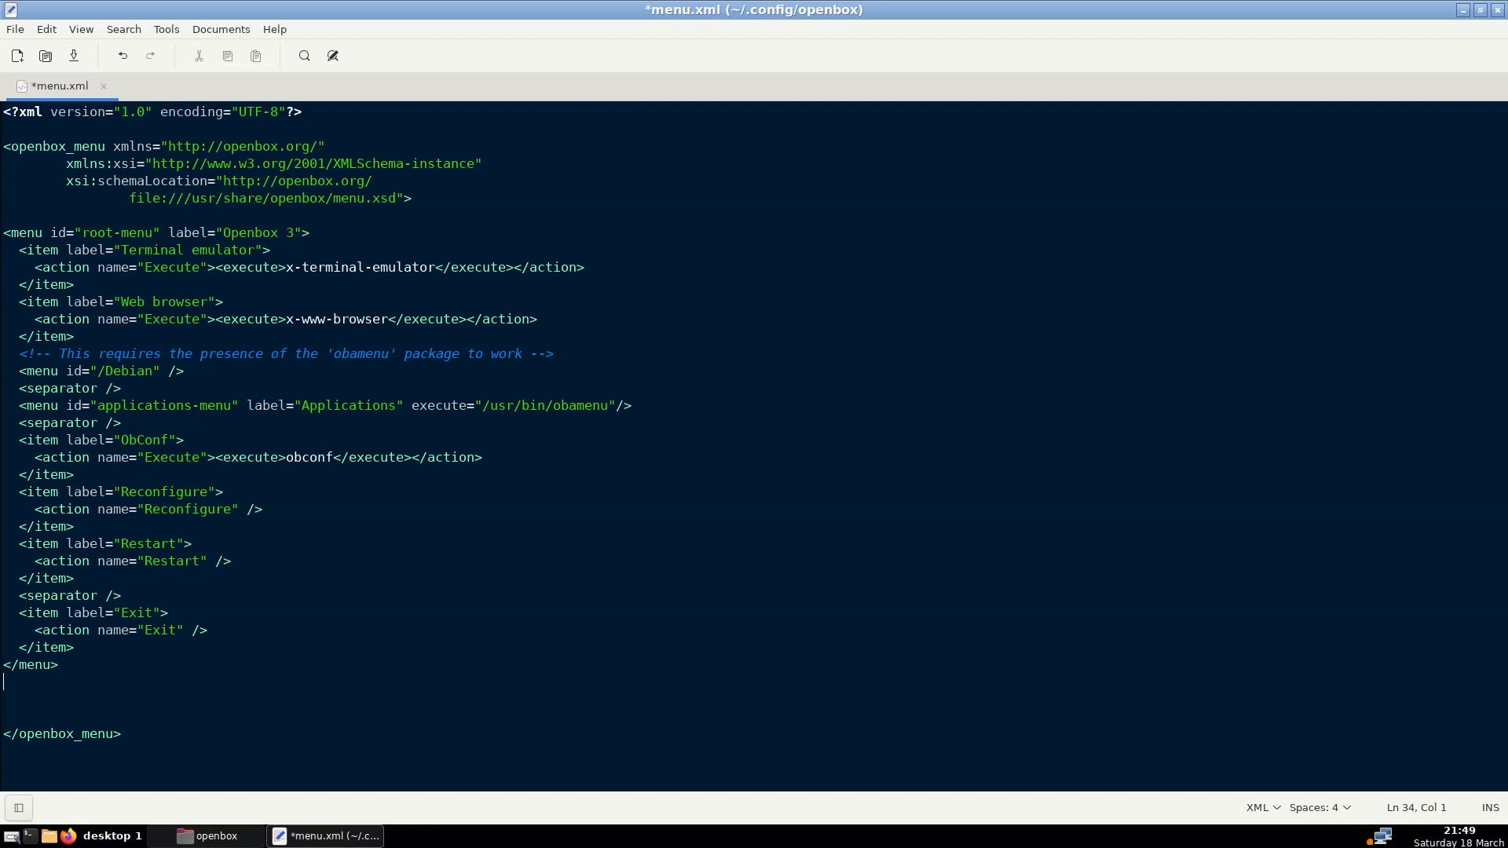
type("<menu>")
key("Return")
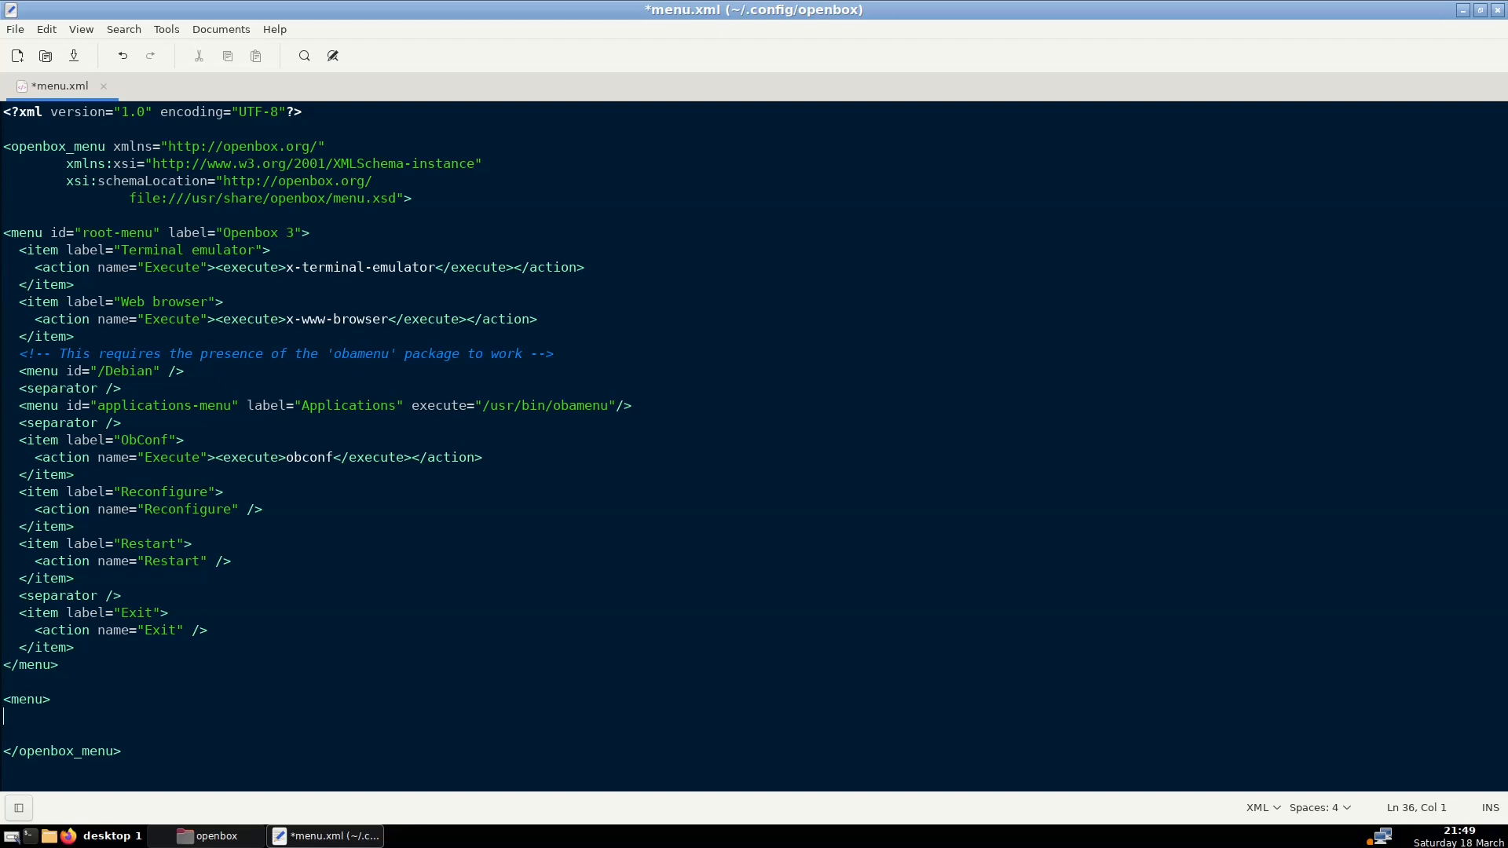
key("Return")
type("</m")
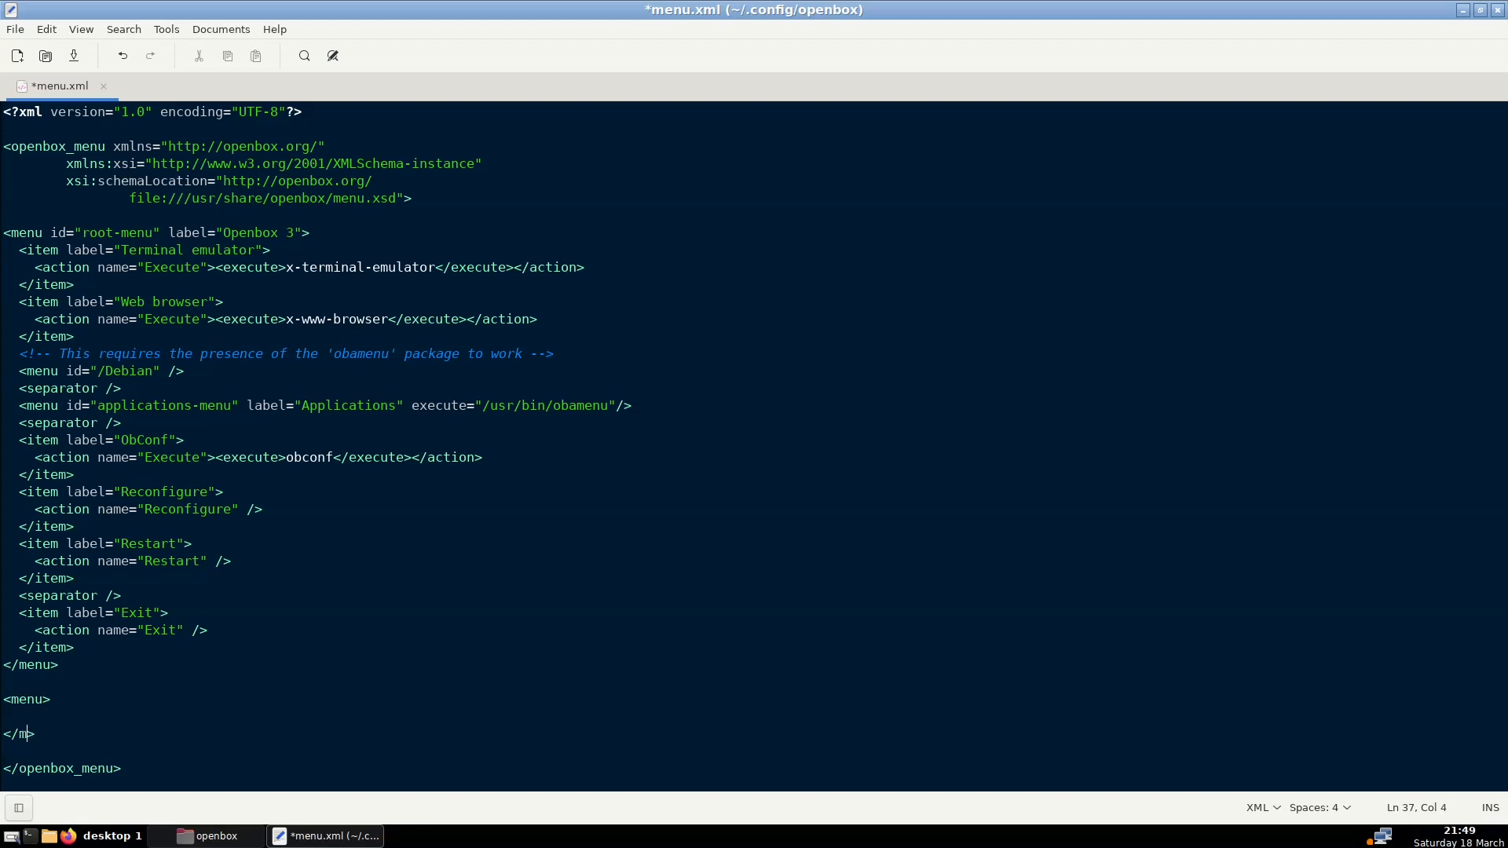
type("enu")
left_click(35, 718)
type("id=\"mymenu2")
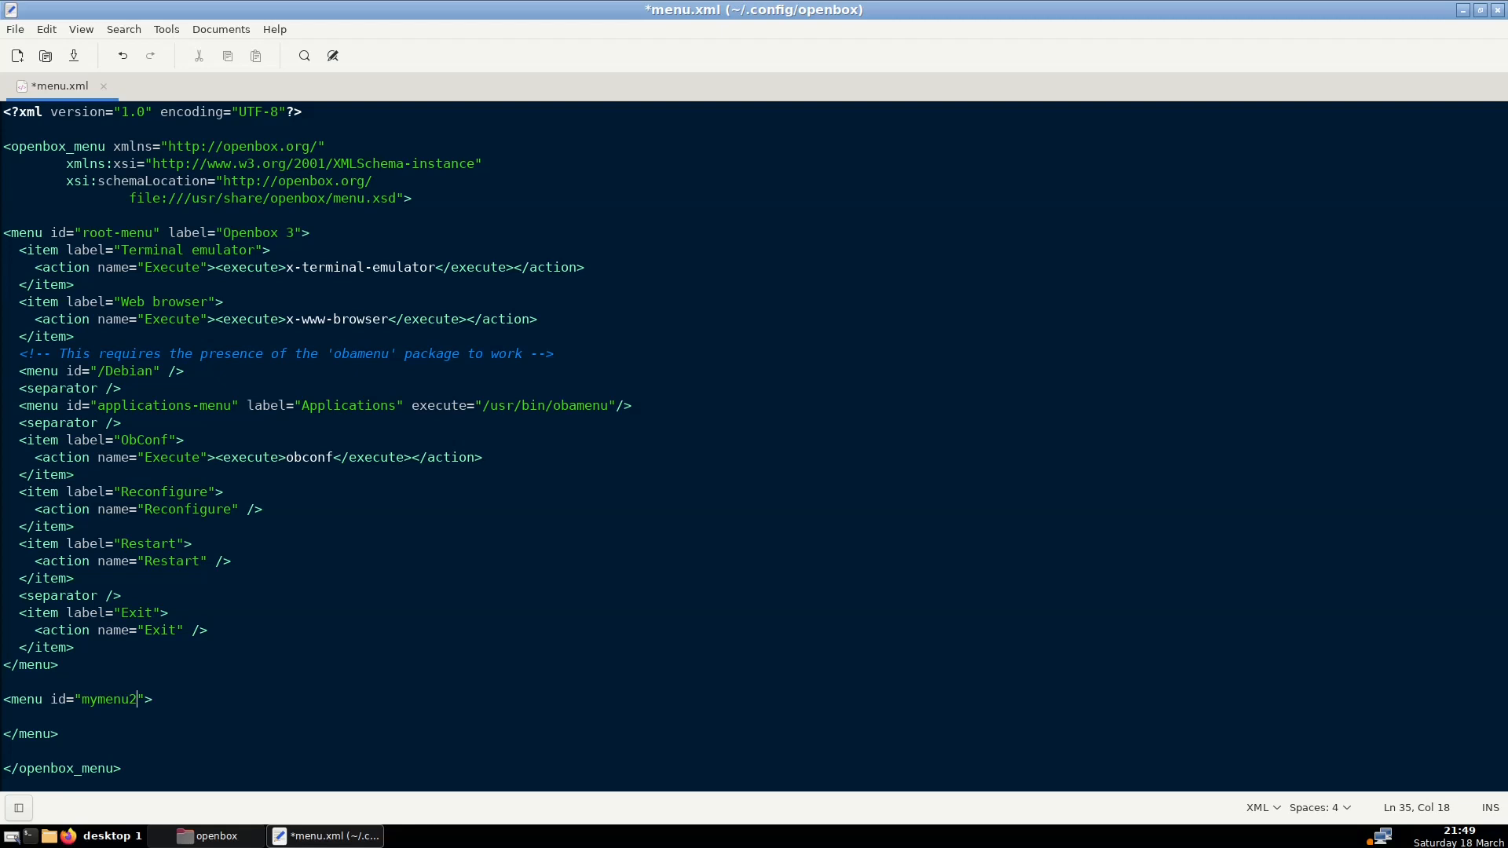
key("Down")
left_click_drag(122, 596, 22, 591)
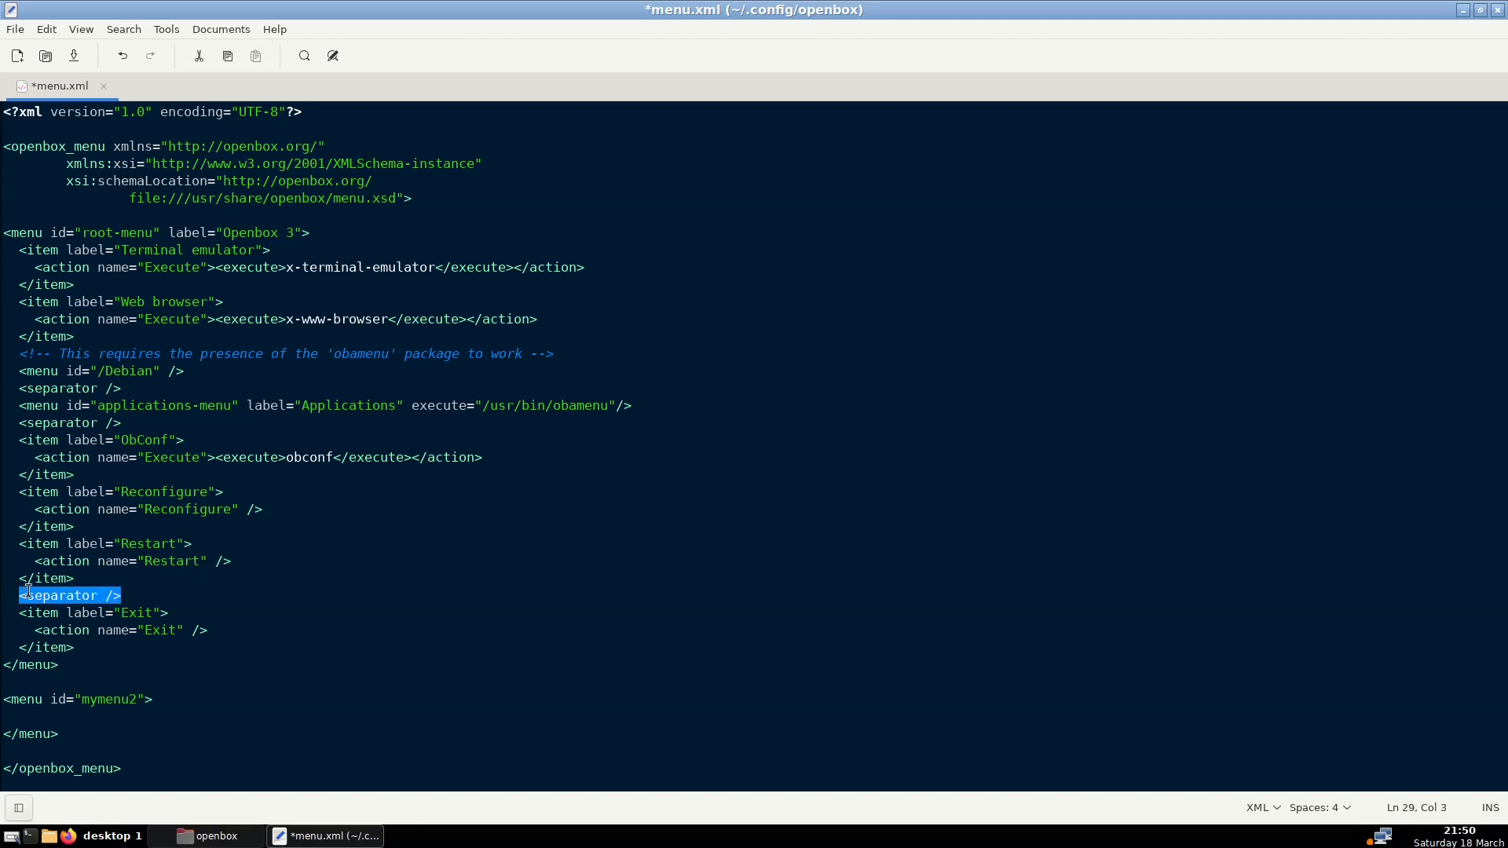
left_click(35, 597)
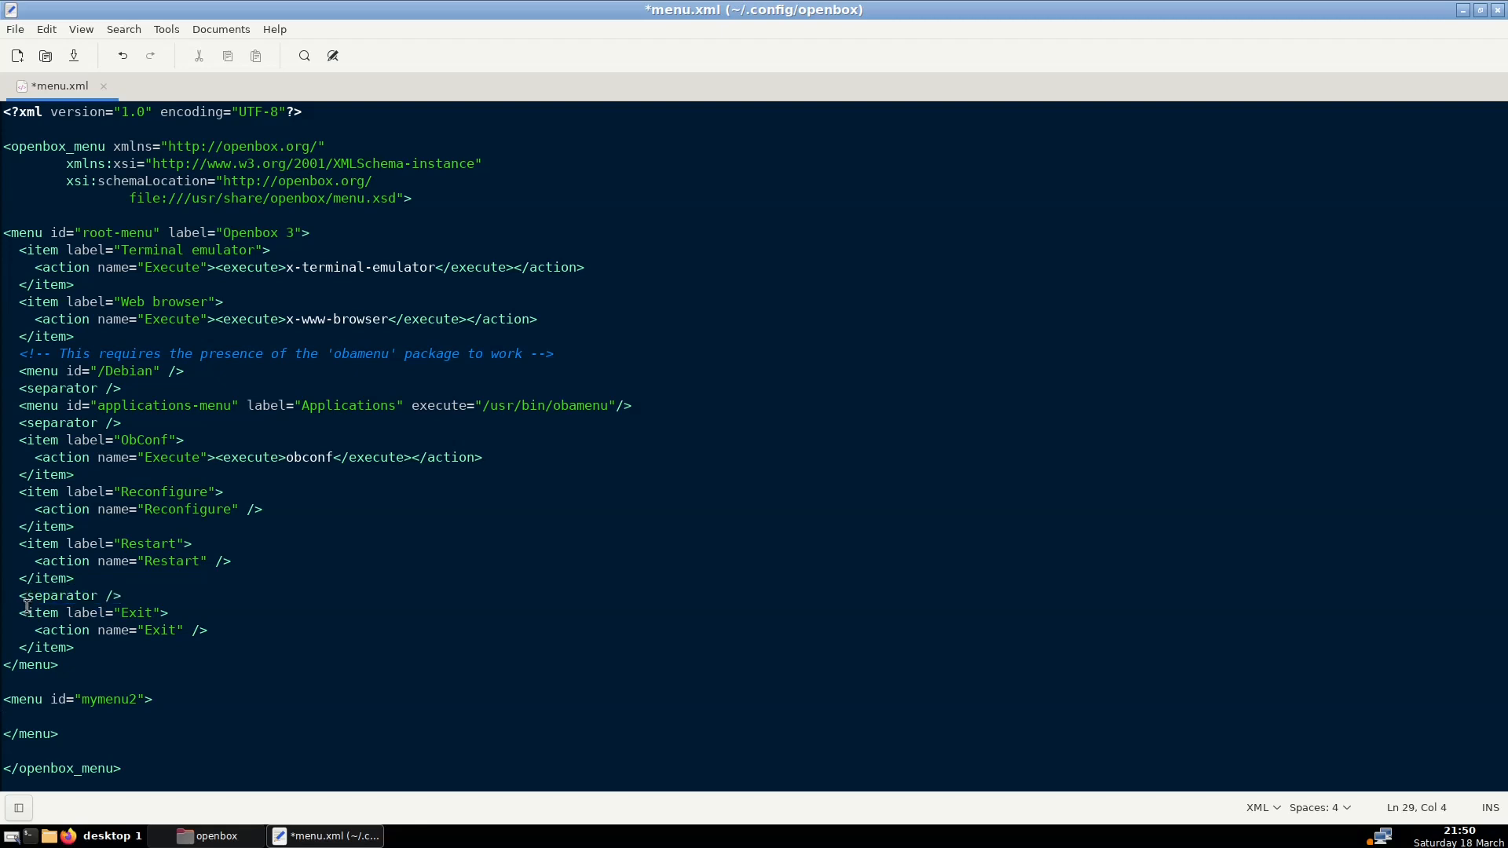
left_click(124, 597)
left_click_drag(15, 596, 124, 590)
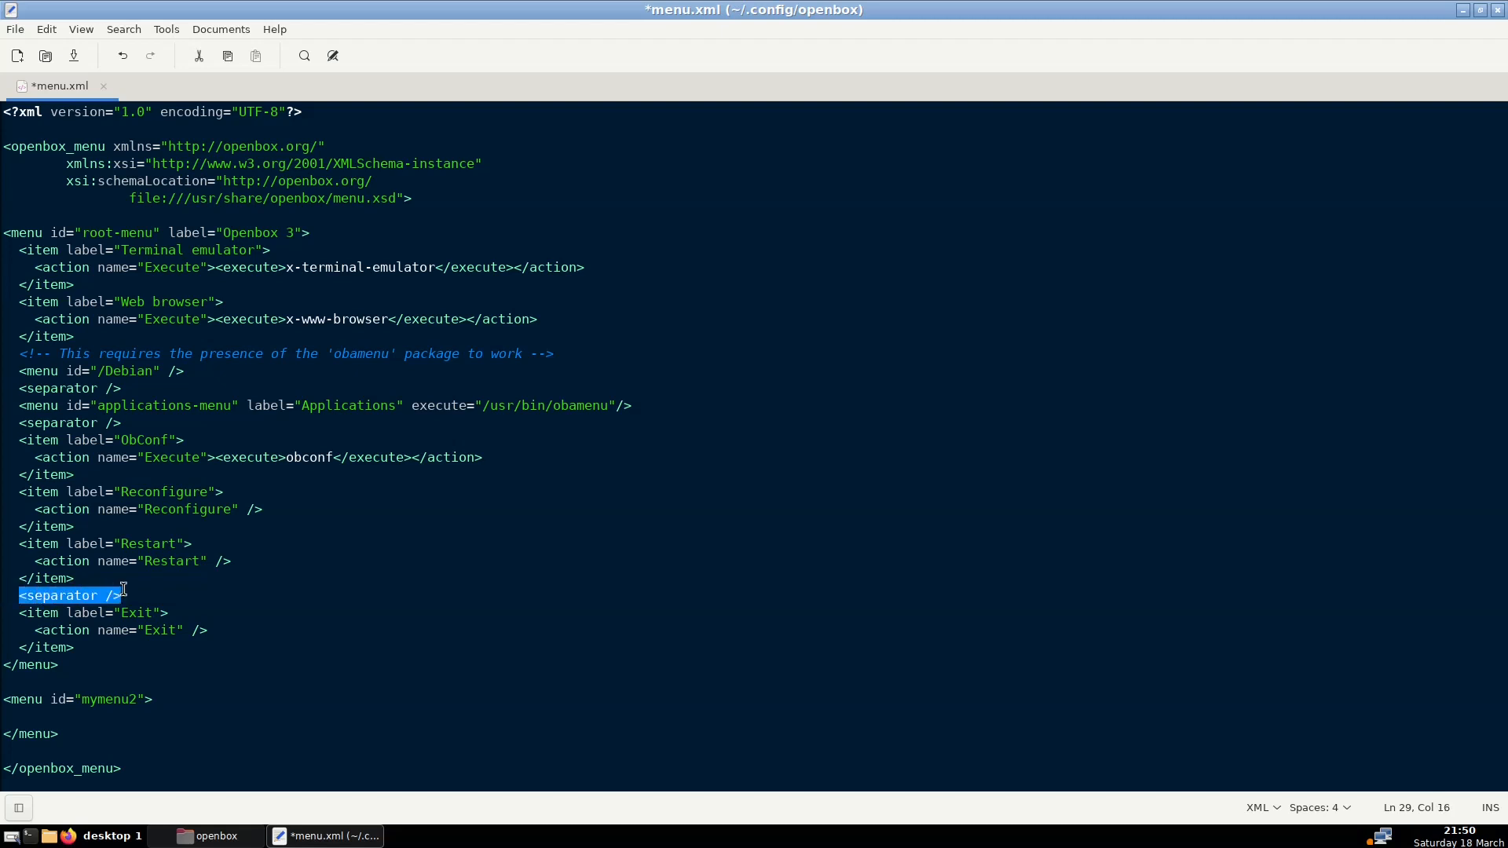
left_click(114, 596)
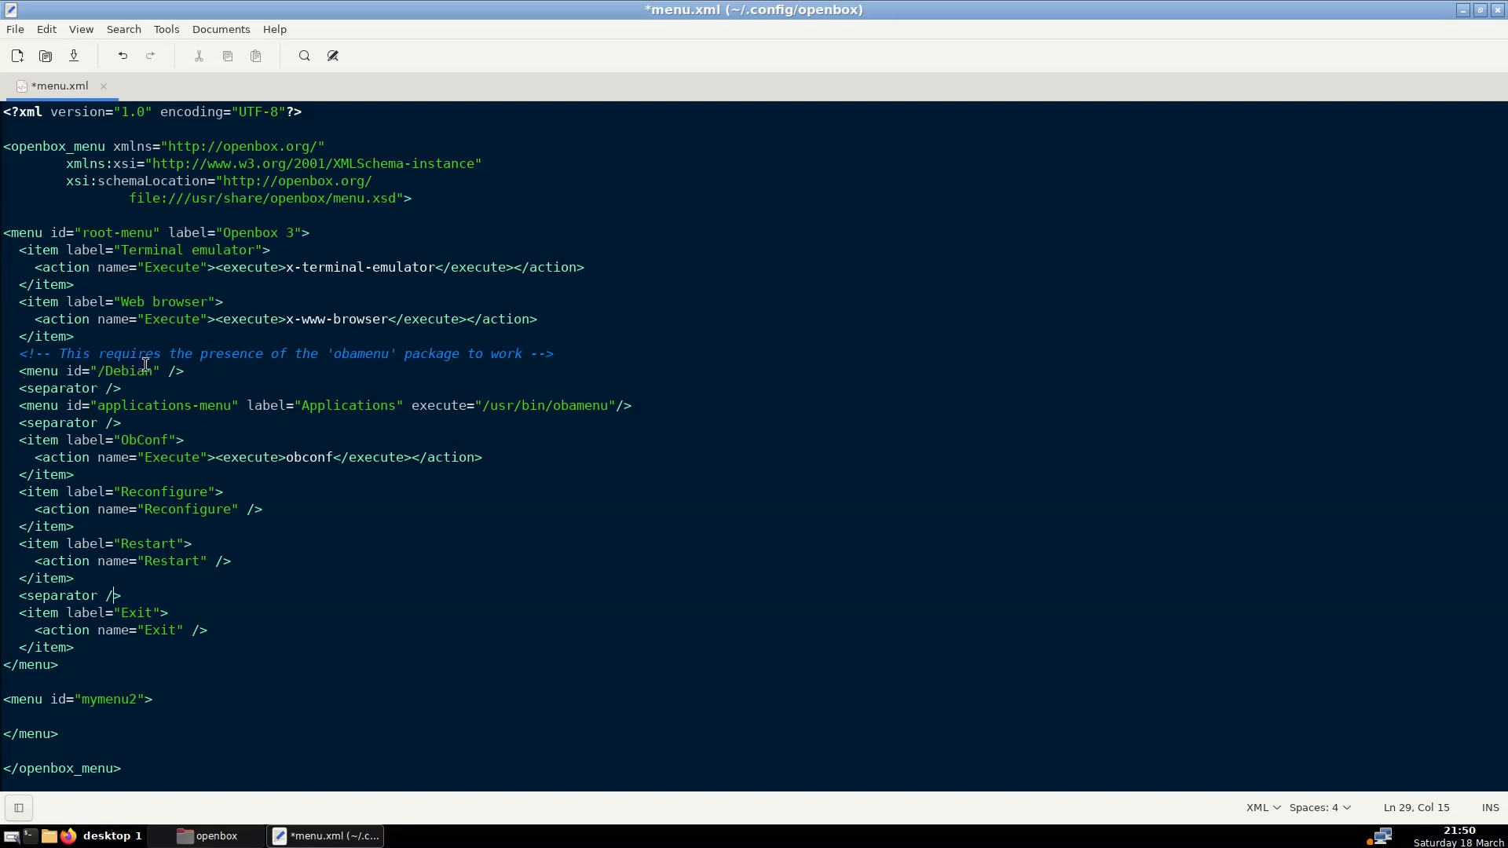
left_click(182, 370)
left_click_drag(182, 370, 18, 372)
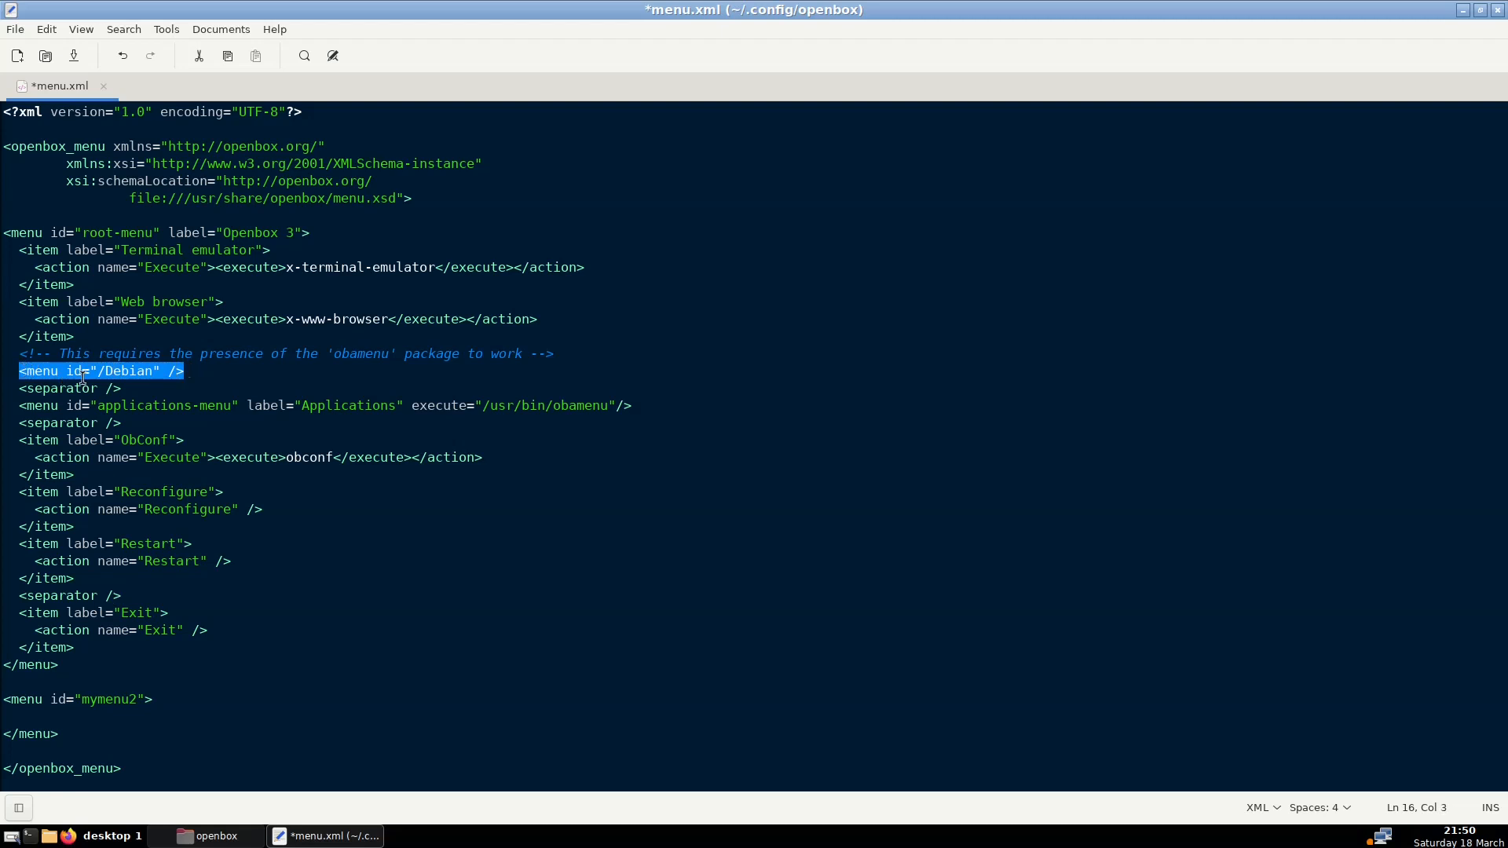
left_click(168, 371)
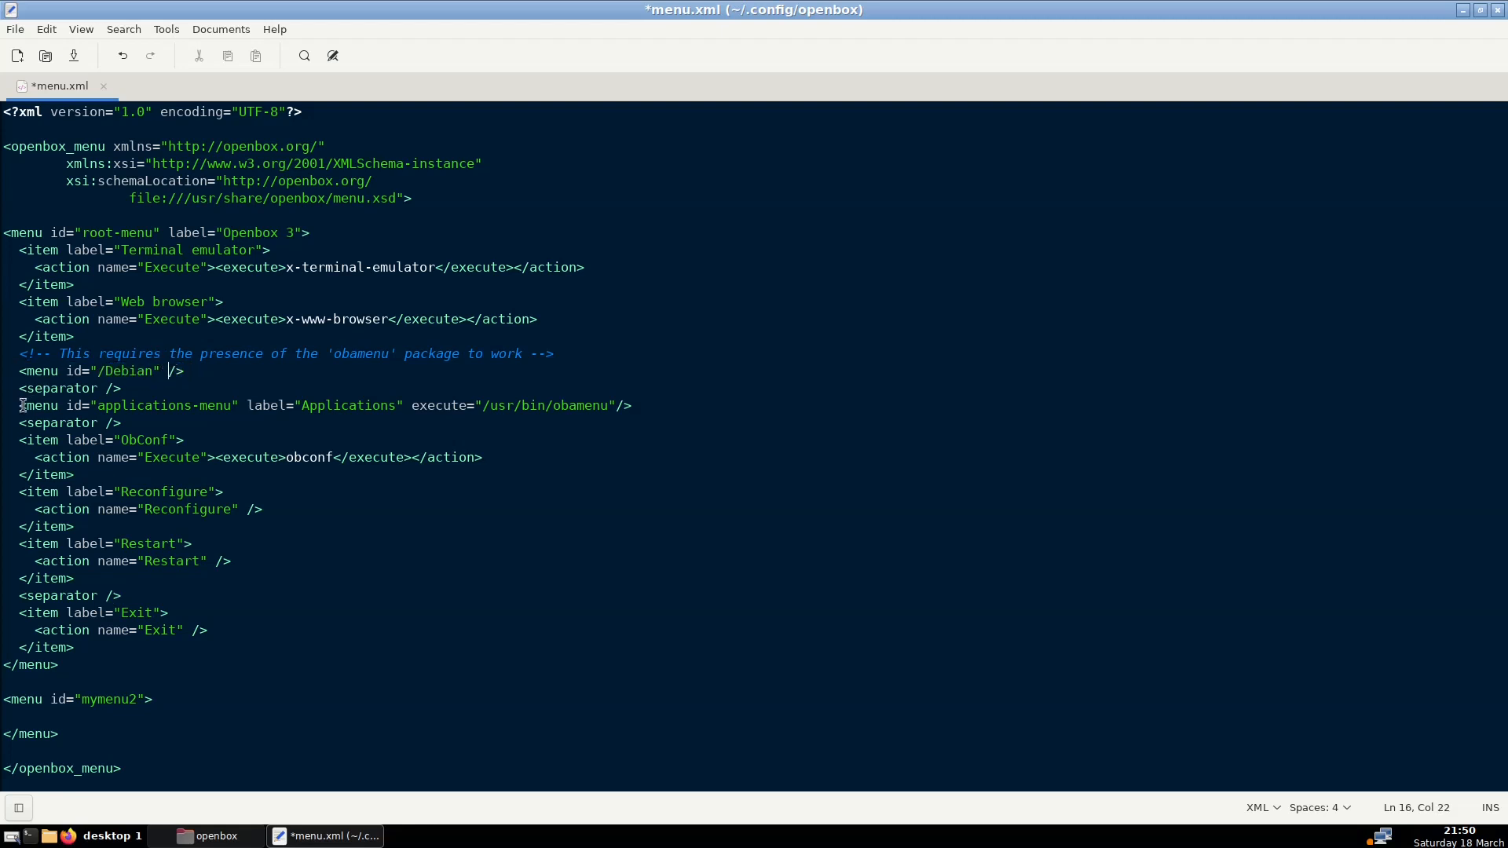
left_click_drag(19, 407, 196, 405)
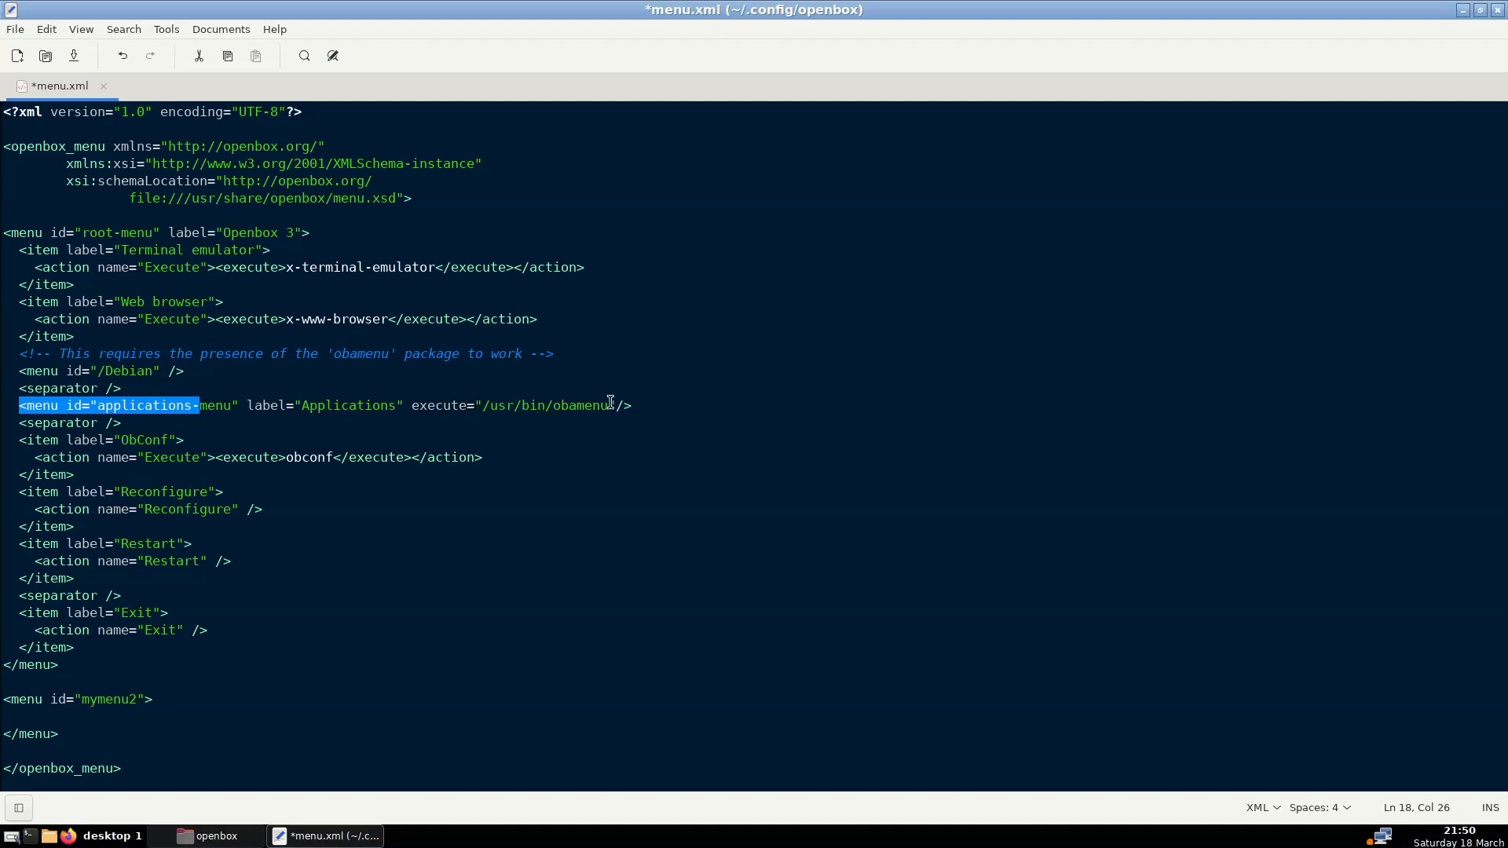
left_click(154, 406)
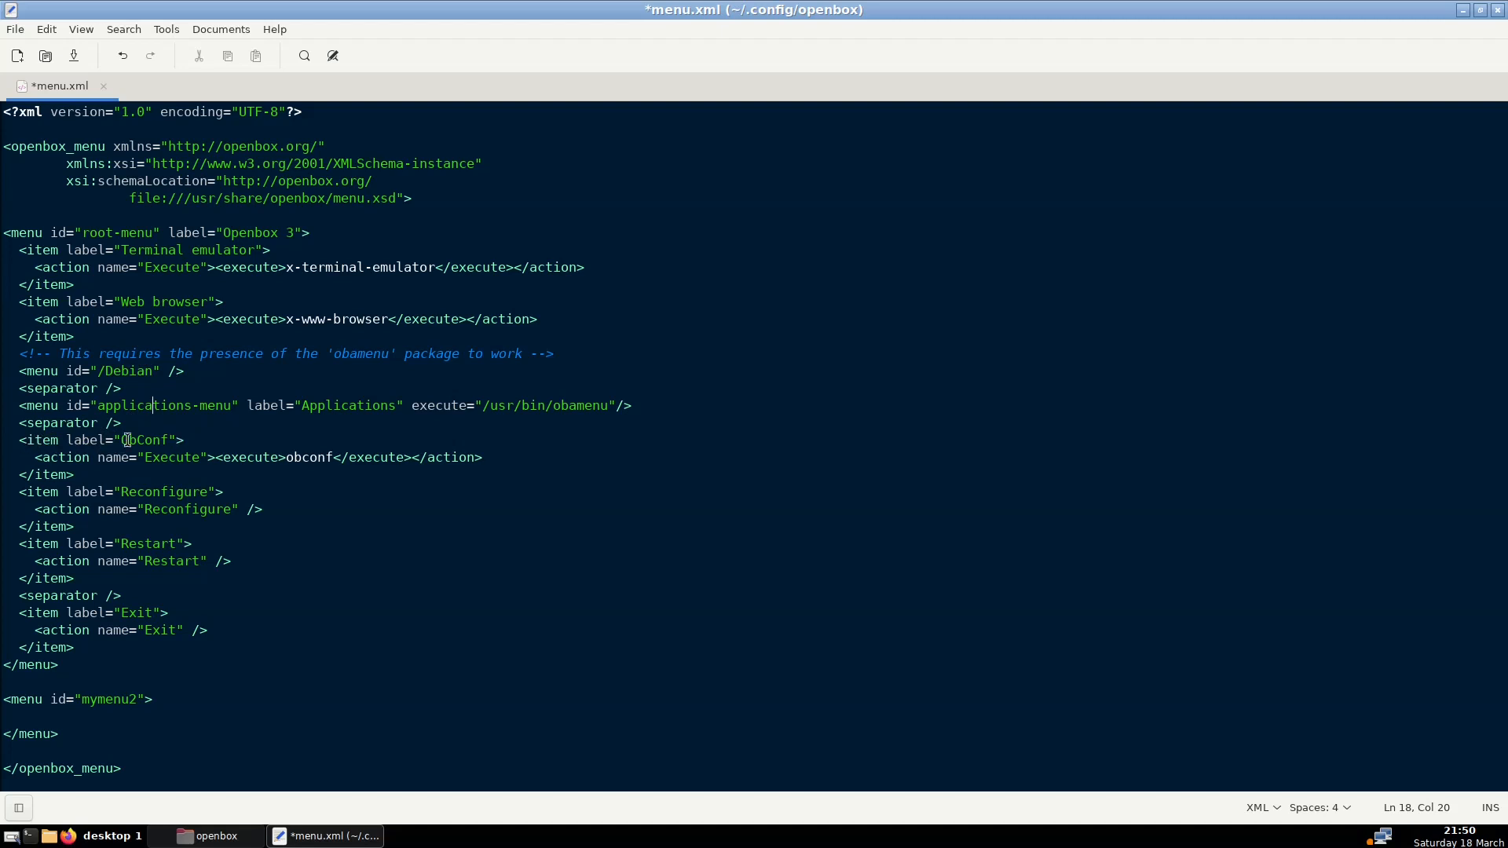
left_click_drag(18, 441, 169, 436)
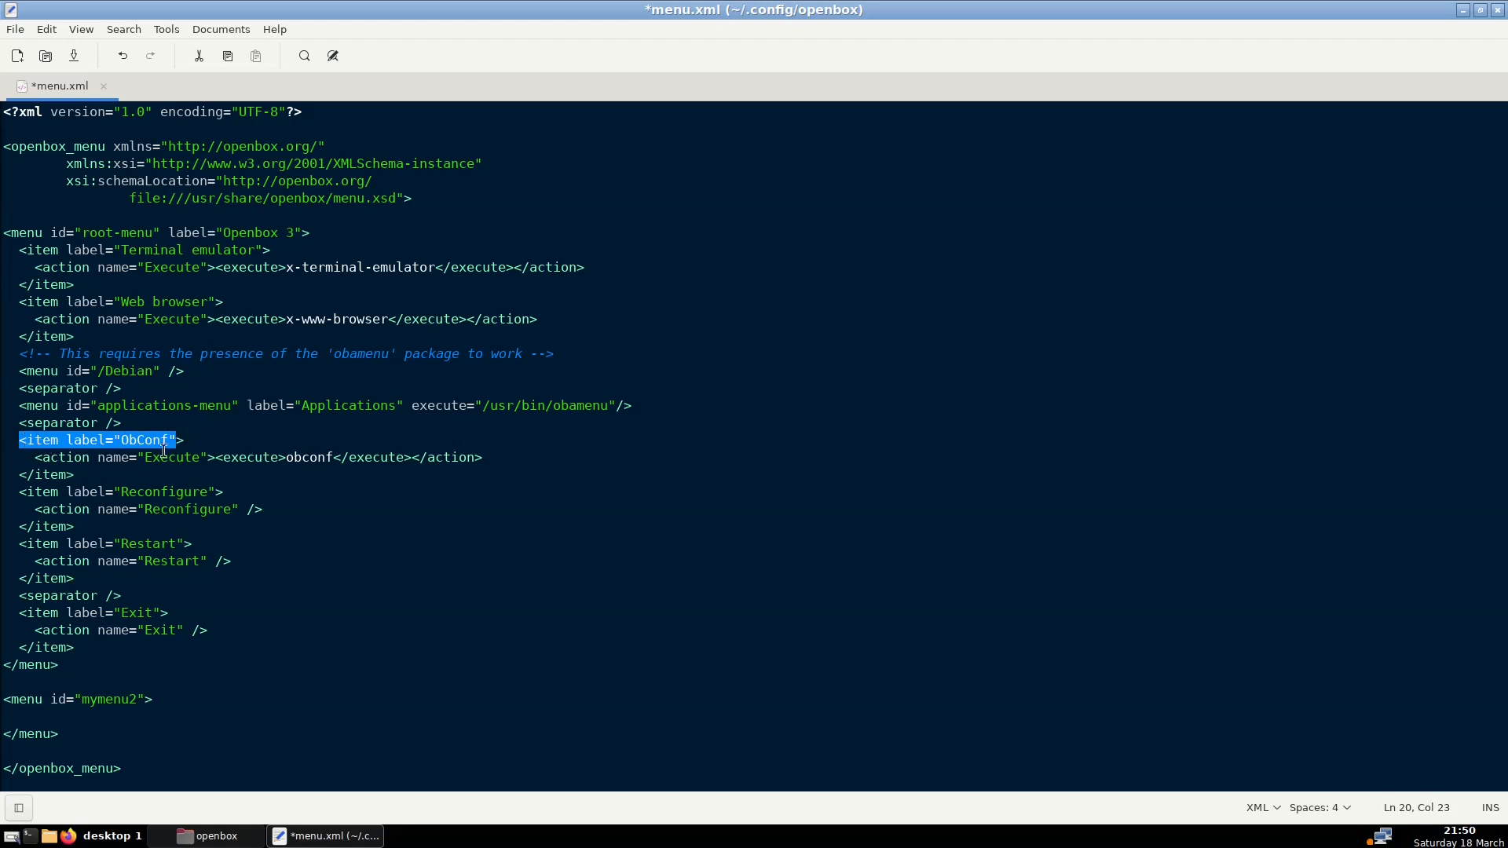
left_click(74, 476)
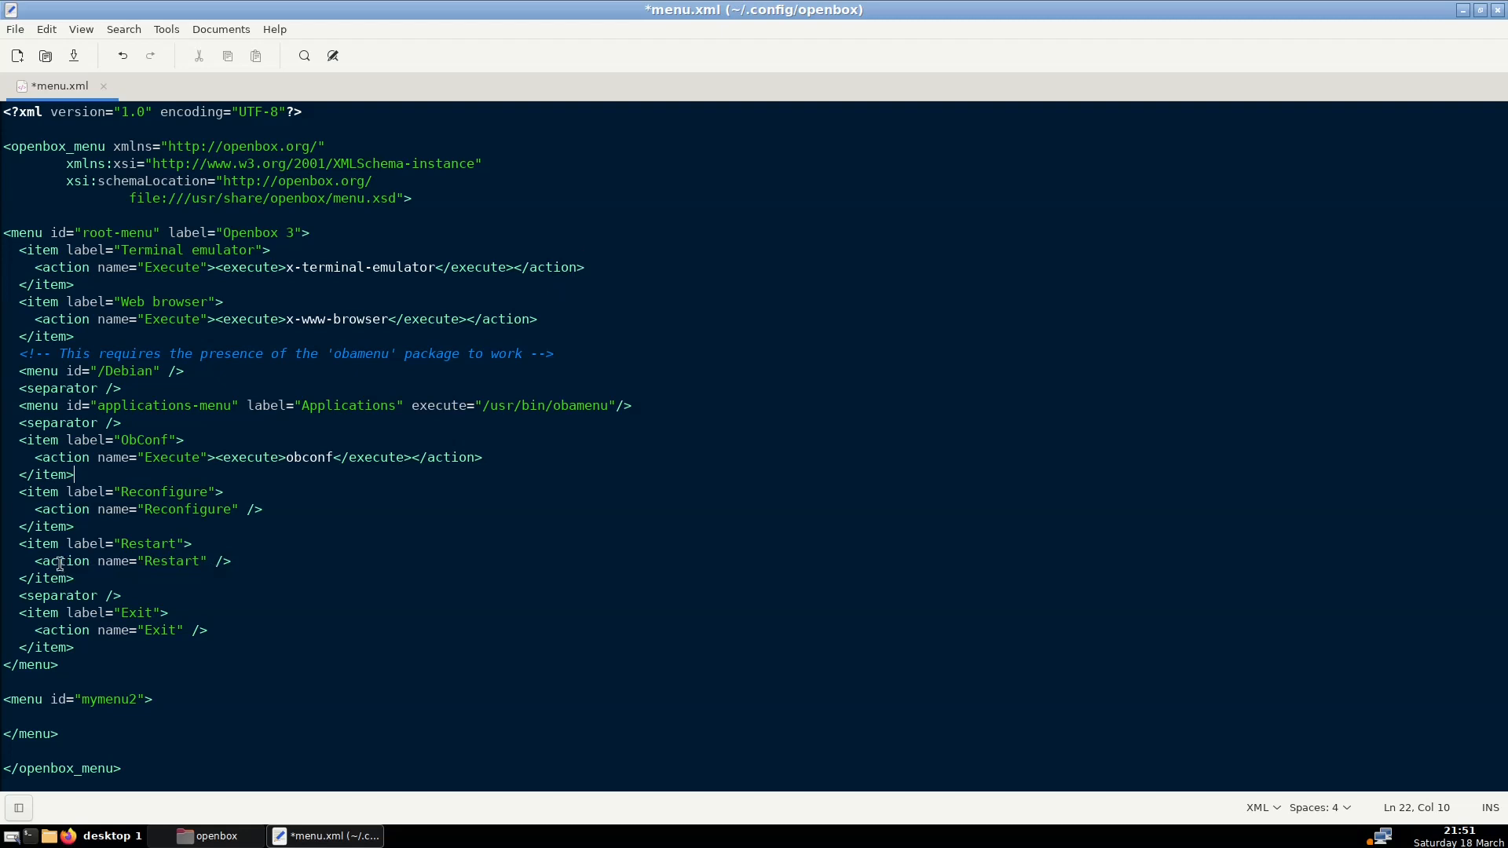
left_click_drag(35, 560, 231, 563)
left_click(178, 562)
left_click(230, 559)
left_click_drag(230, 559, 31, 559)
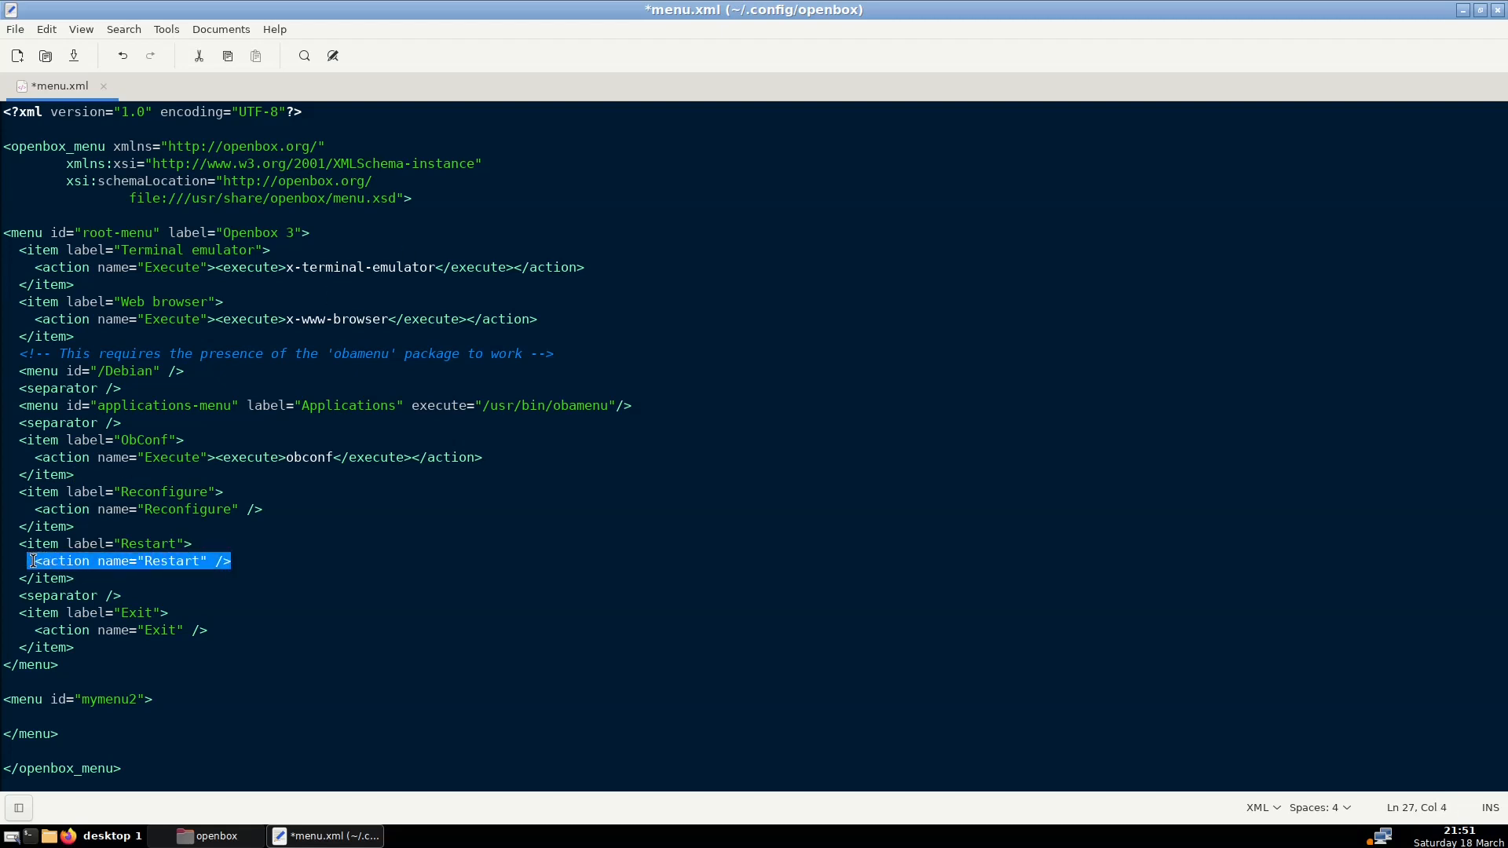
left_click(120, 561)
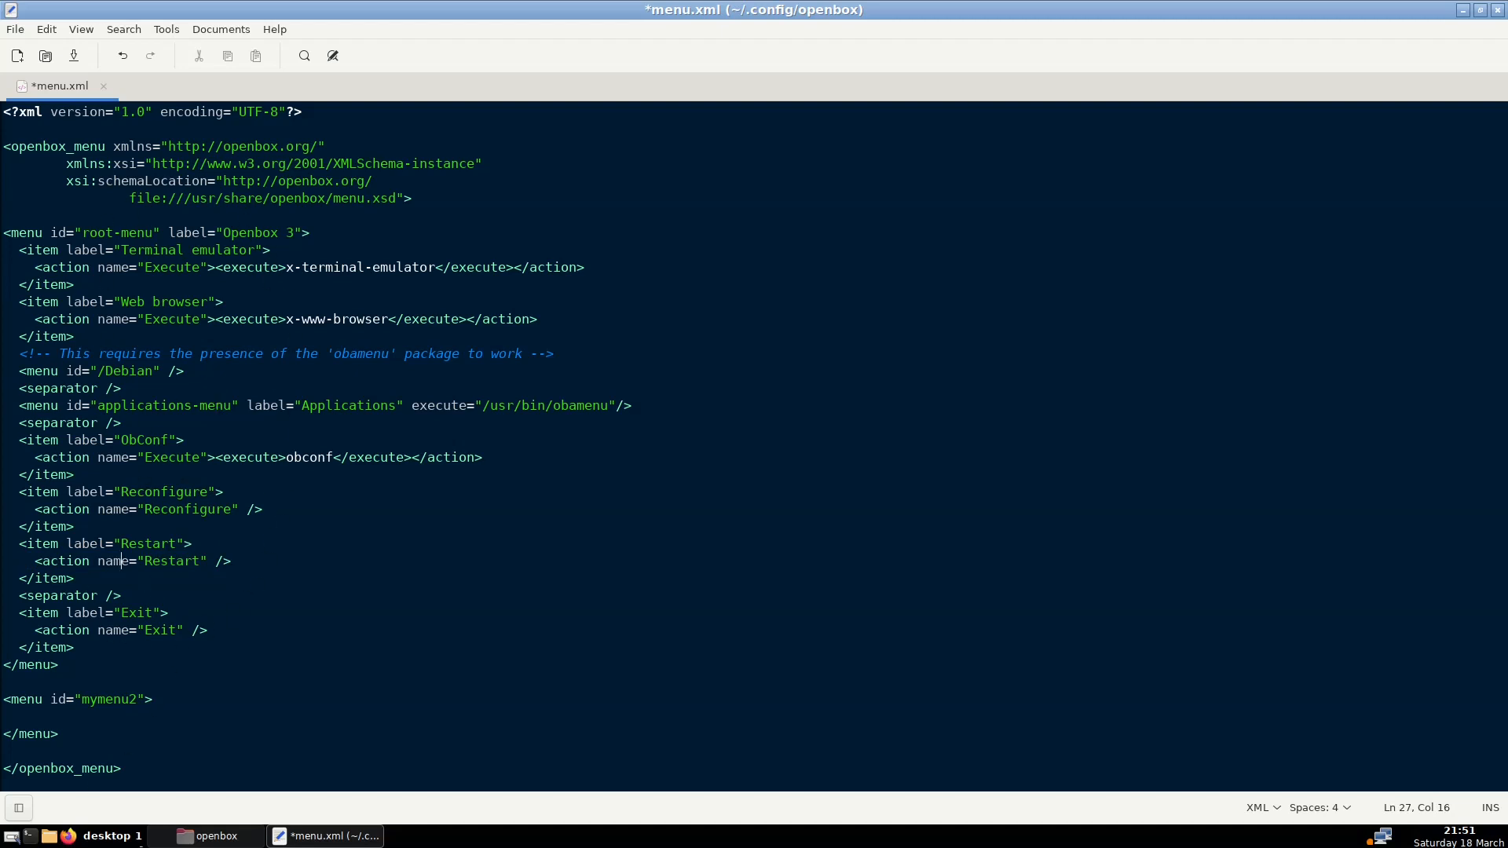
left_click(183, 838)
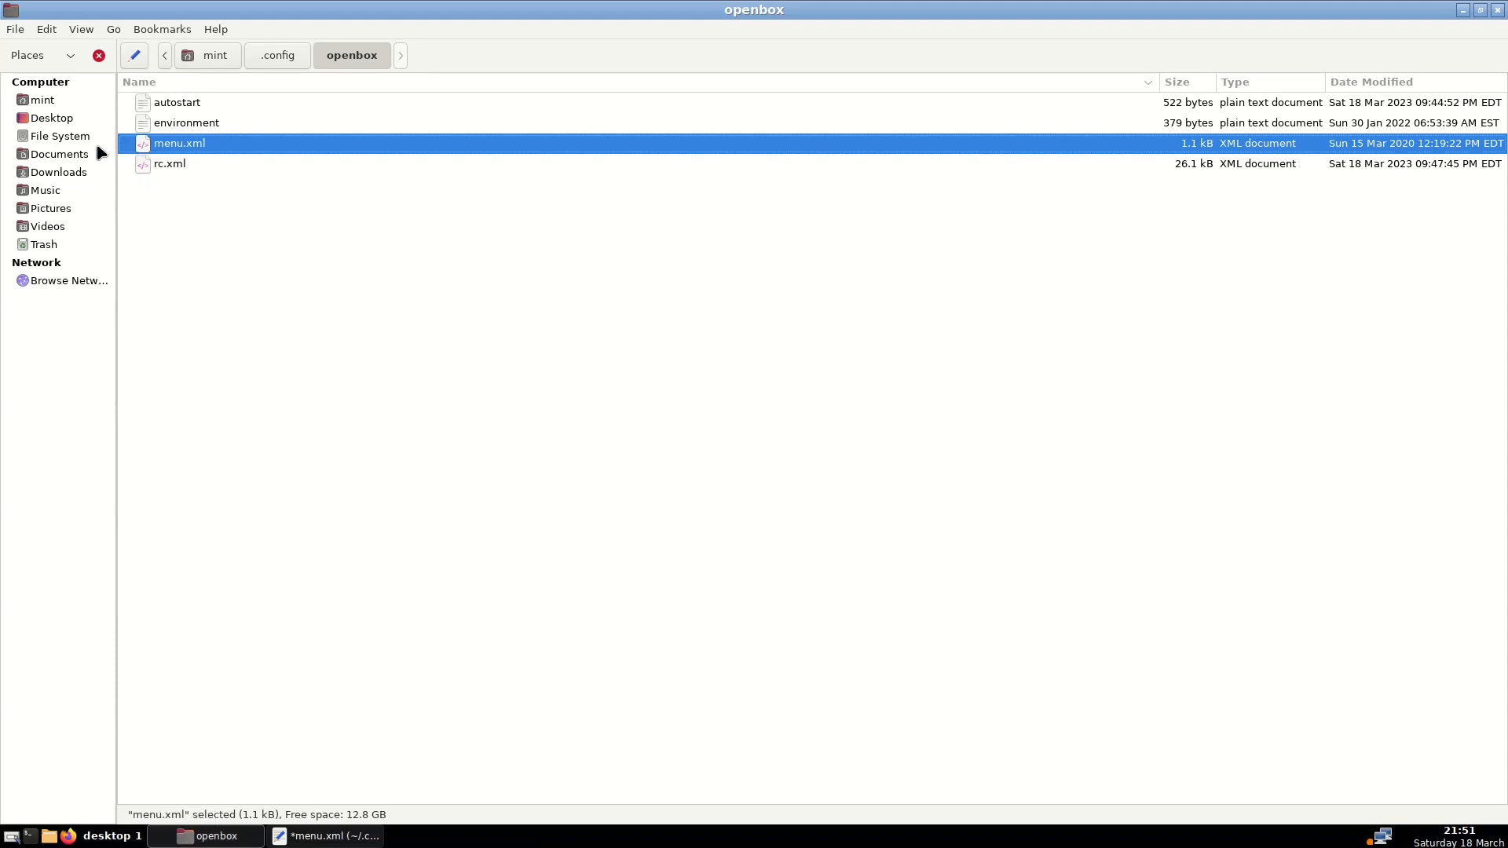
Open simple-menu.xml from the mint home folder in xed as a second tab
left_click(46, 100)
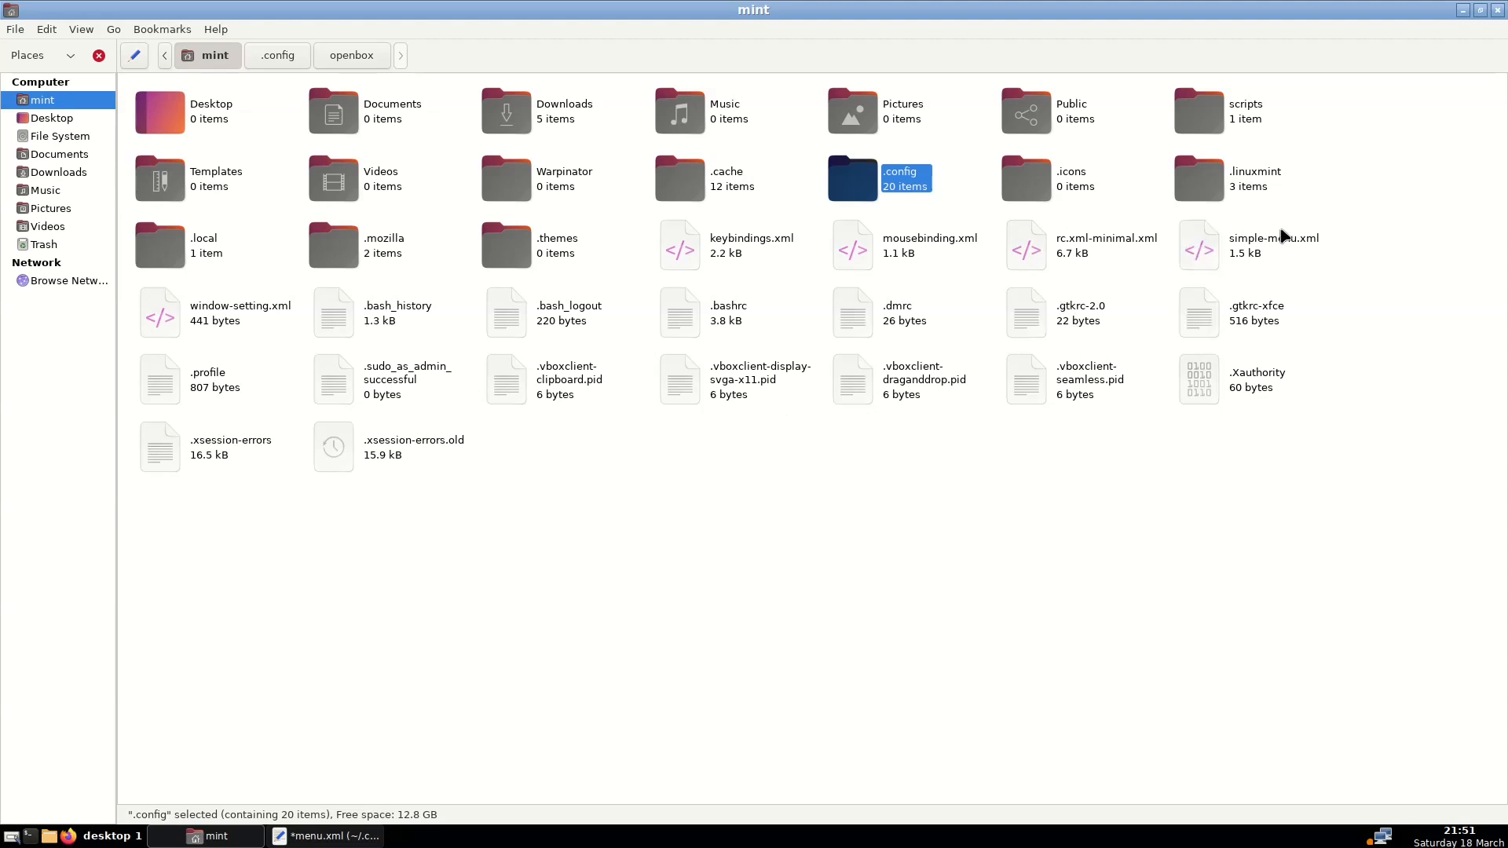
double_click(1254, 252)
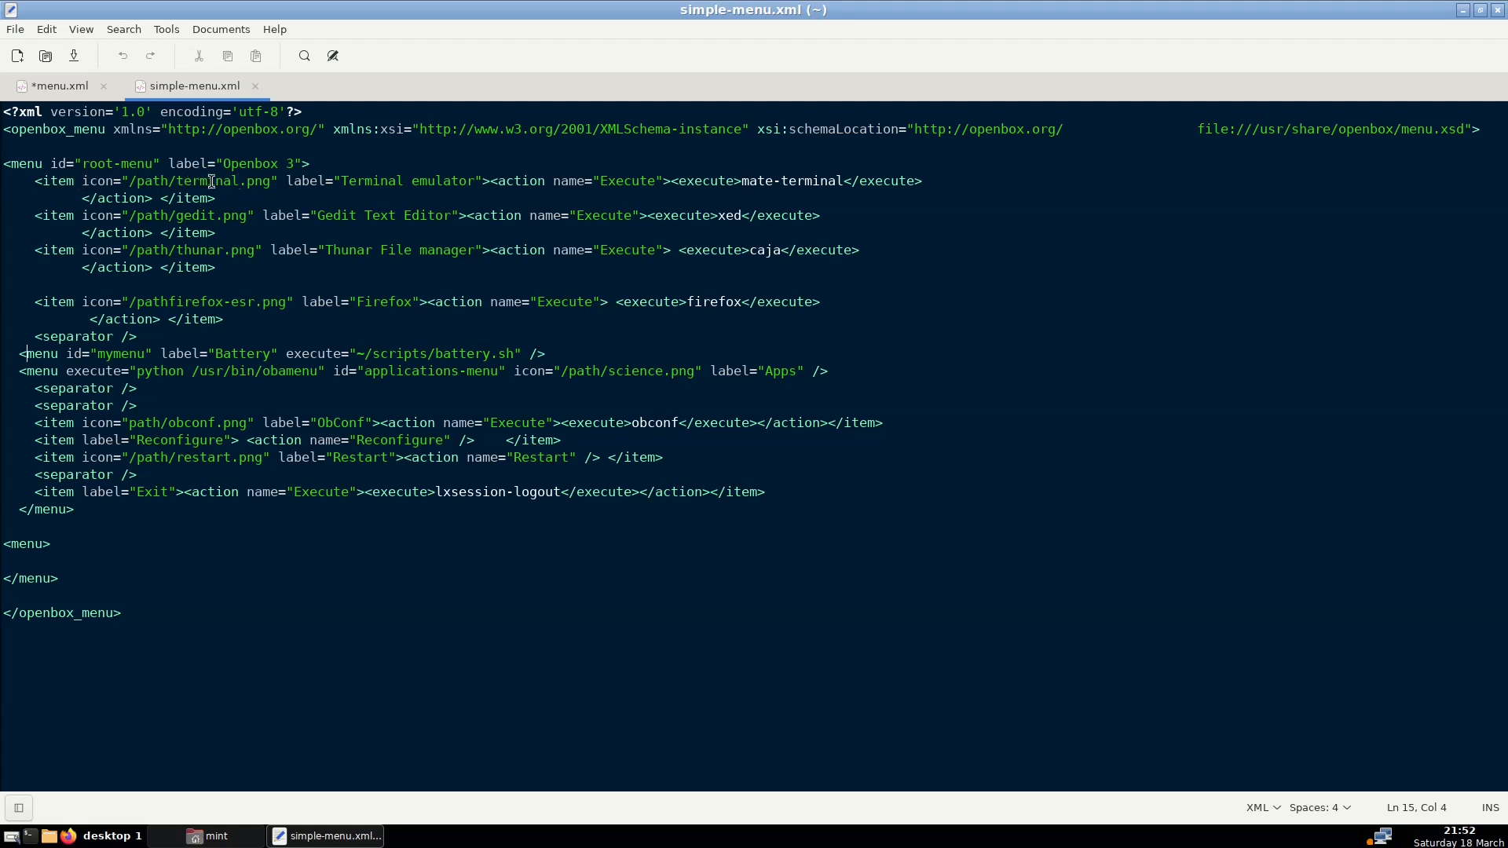
left_click_drag(126, 183, 163, 183)
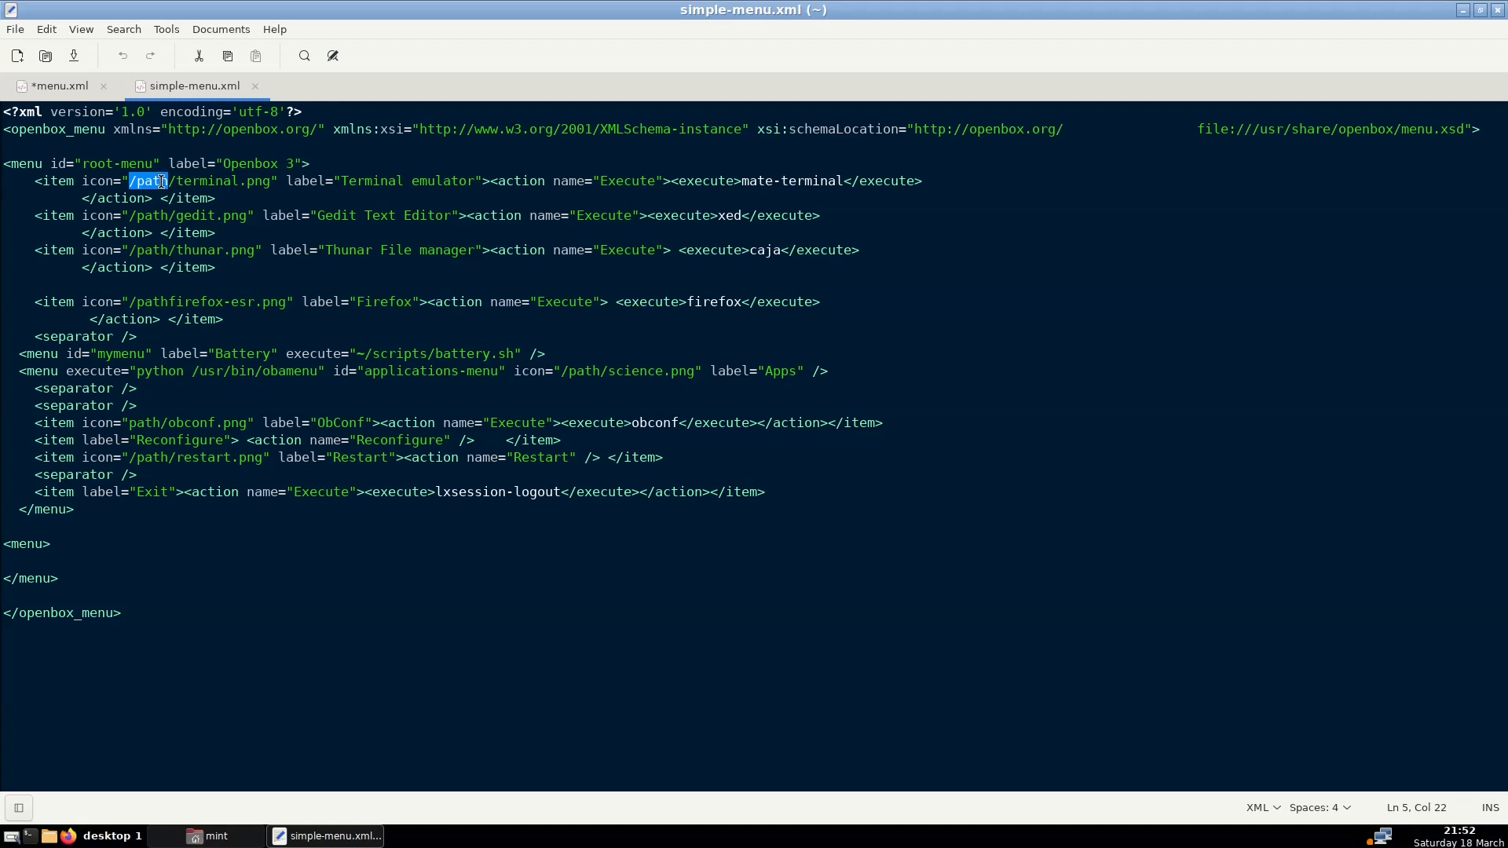
left_click(269, 180)
right_click(576, 838)
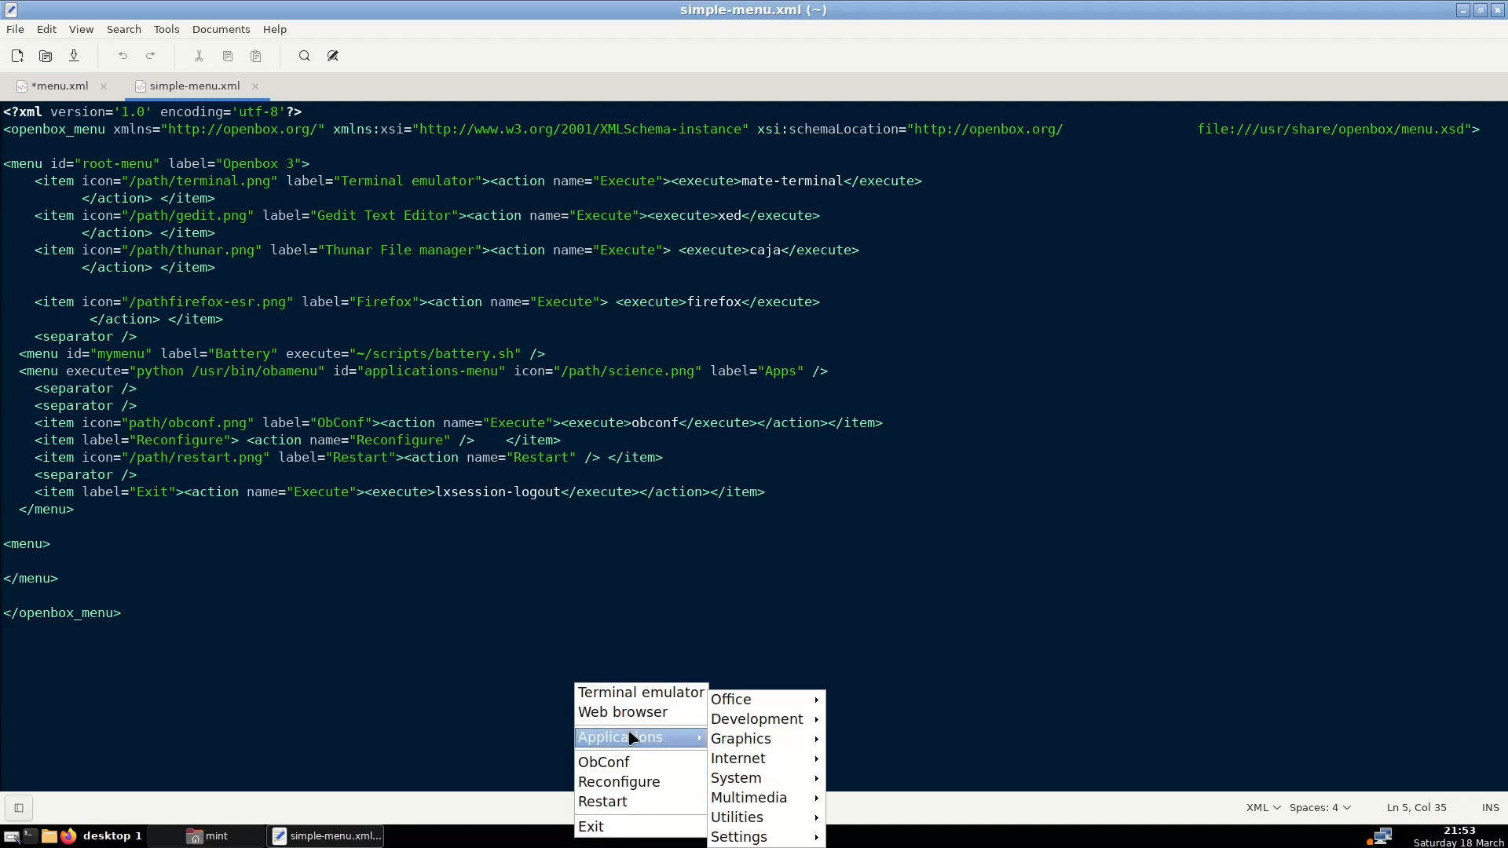
left_click(476, 600)
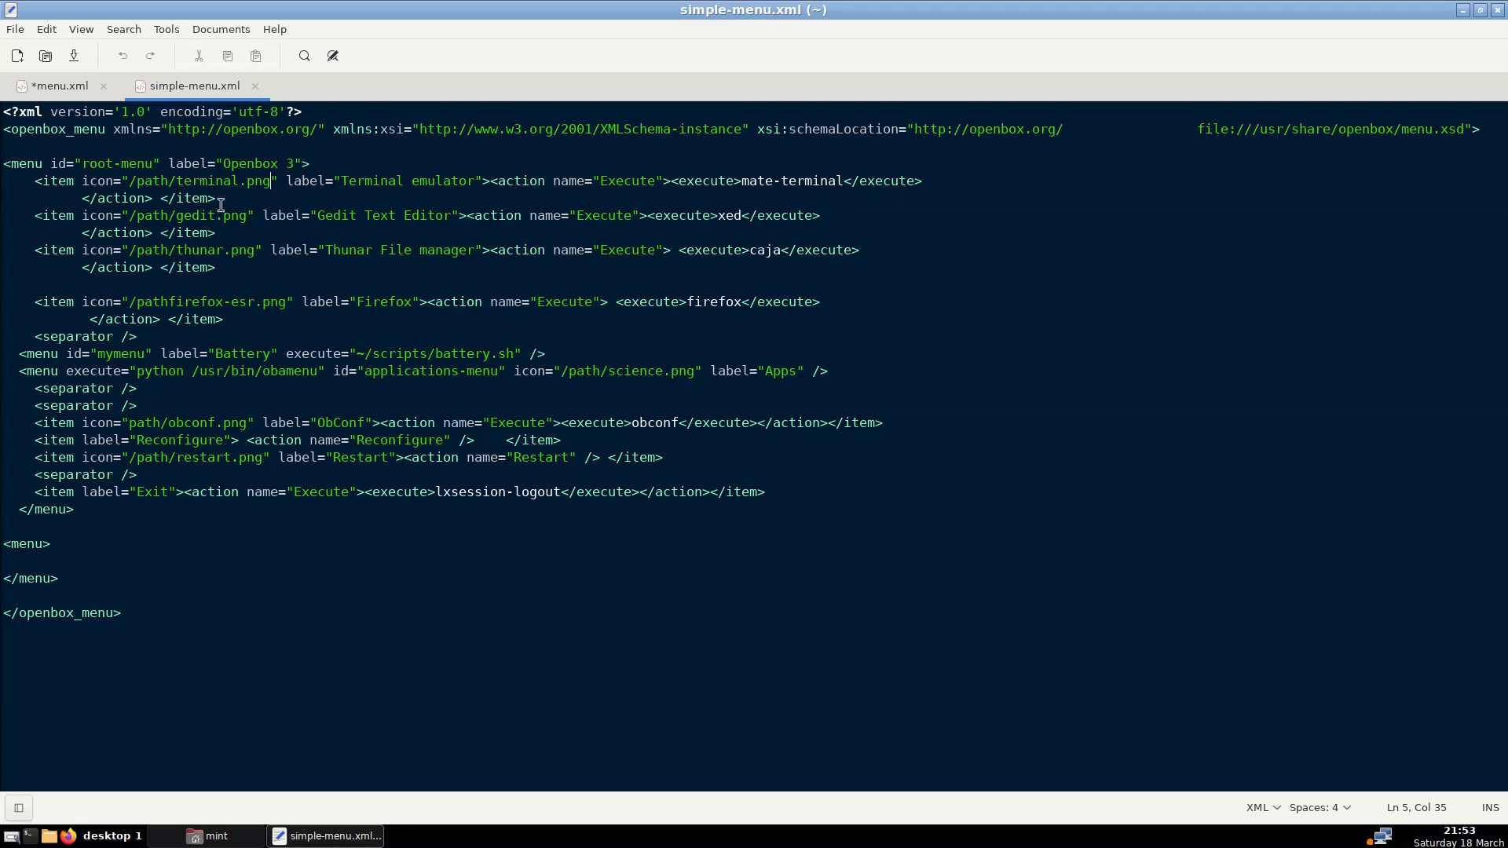
Delete icon="/path/gedit.png" and its leftover space from the Gedit Text Editor item on line 7
key("Down")
key("Down")
key("Down")
key("Down")
key("Down")
key("Down")
left_click_drag(83, 210, 254, 217)
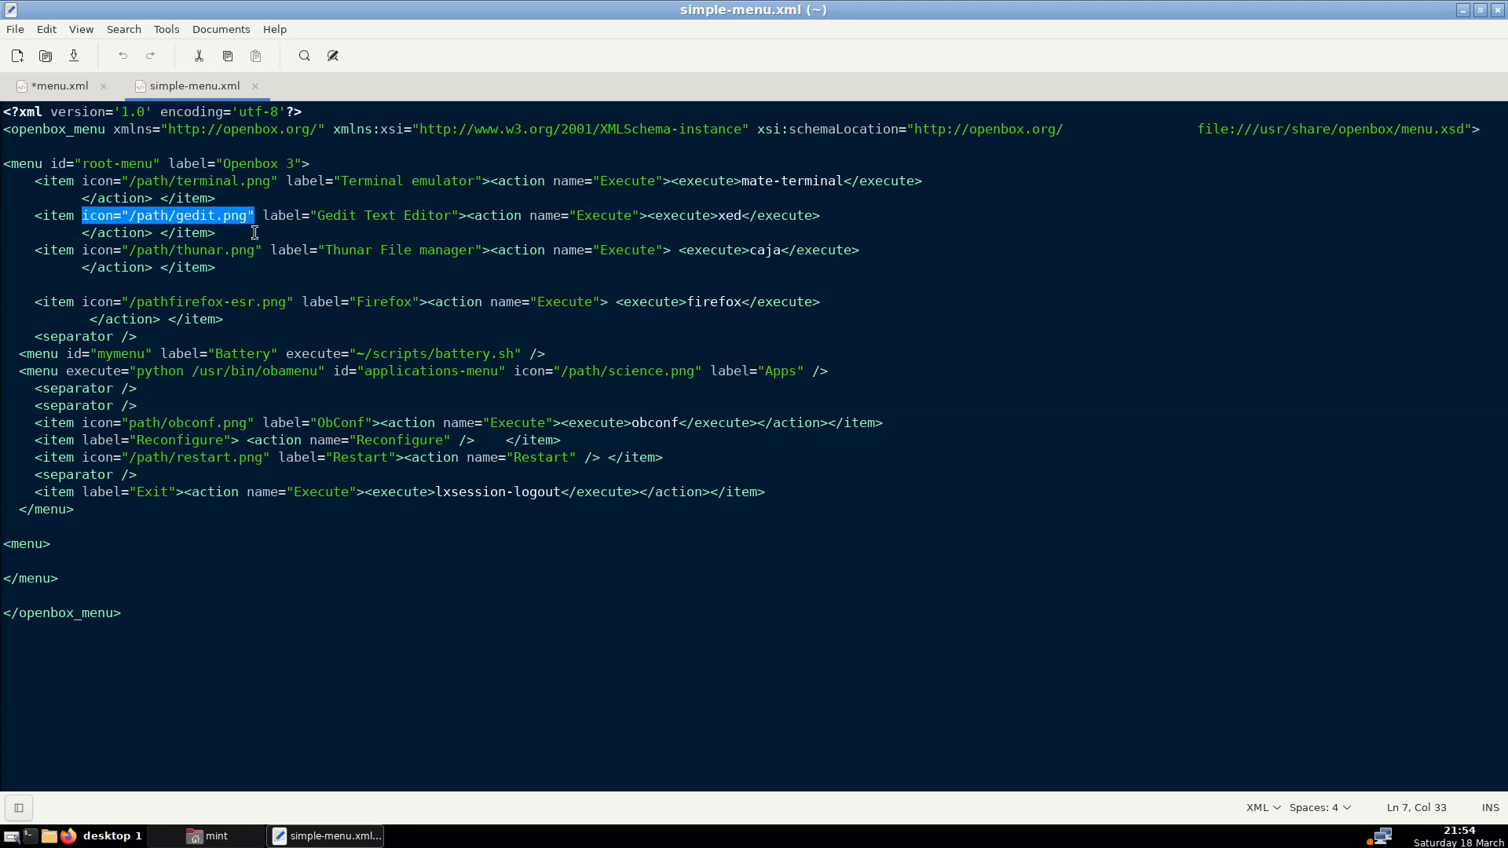
key("Delete")
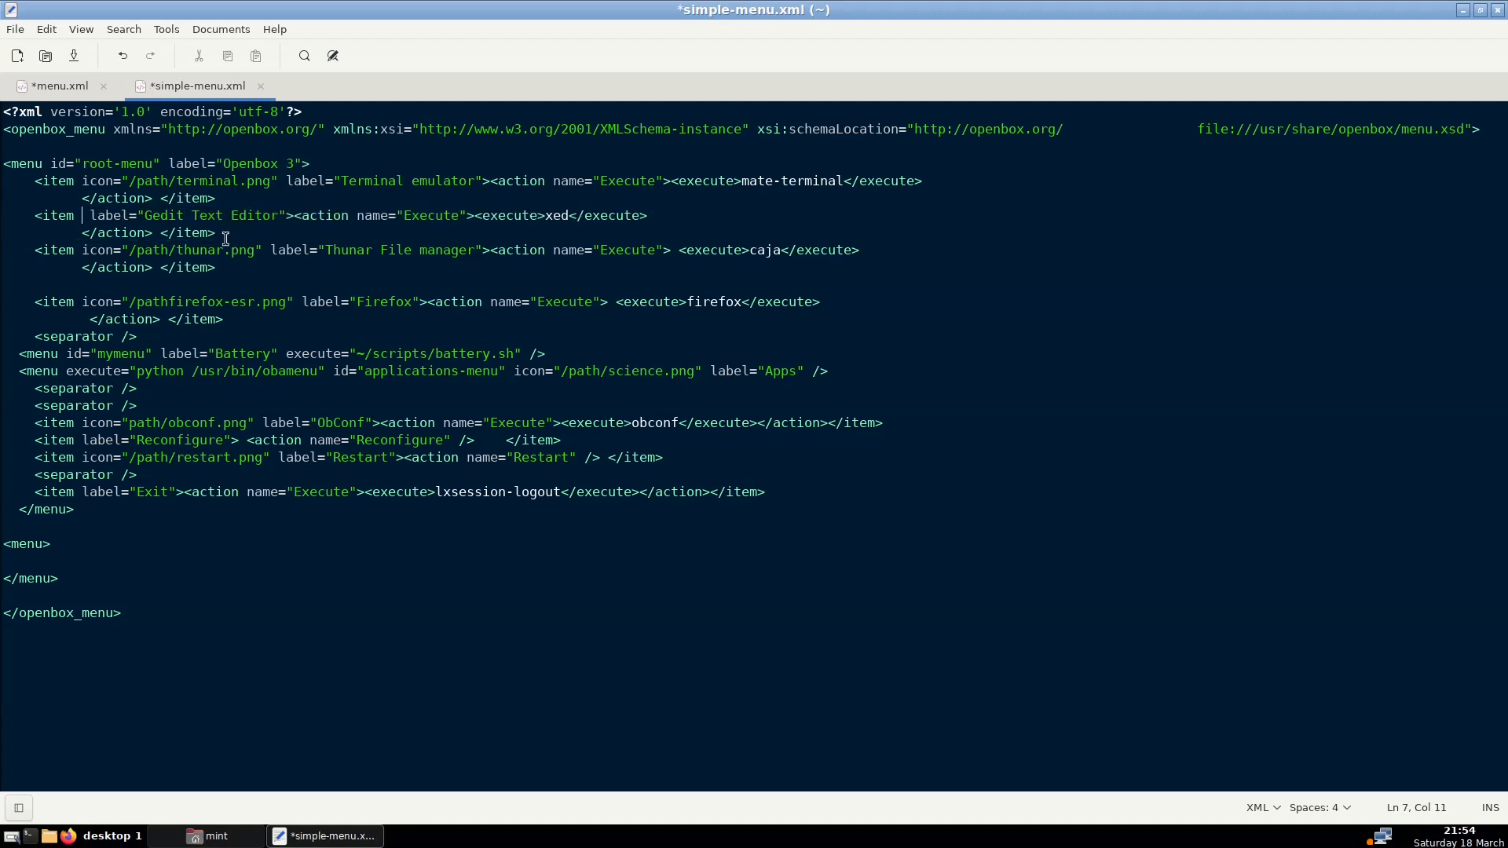
key("Delete")
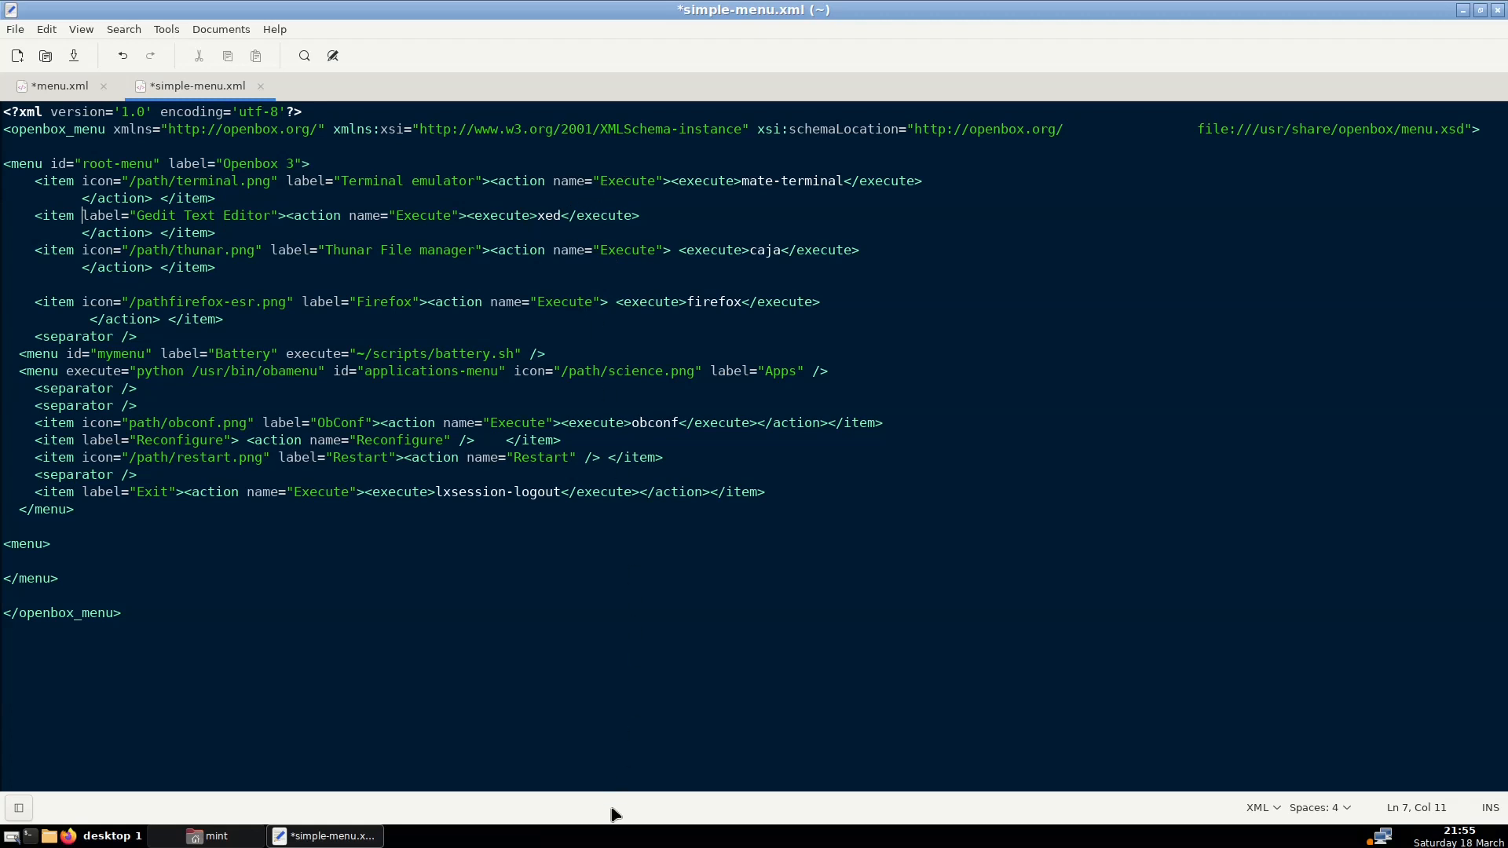
right_click(607, 835)
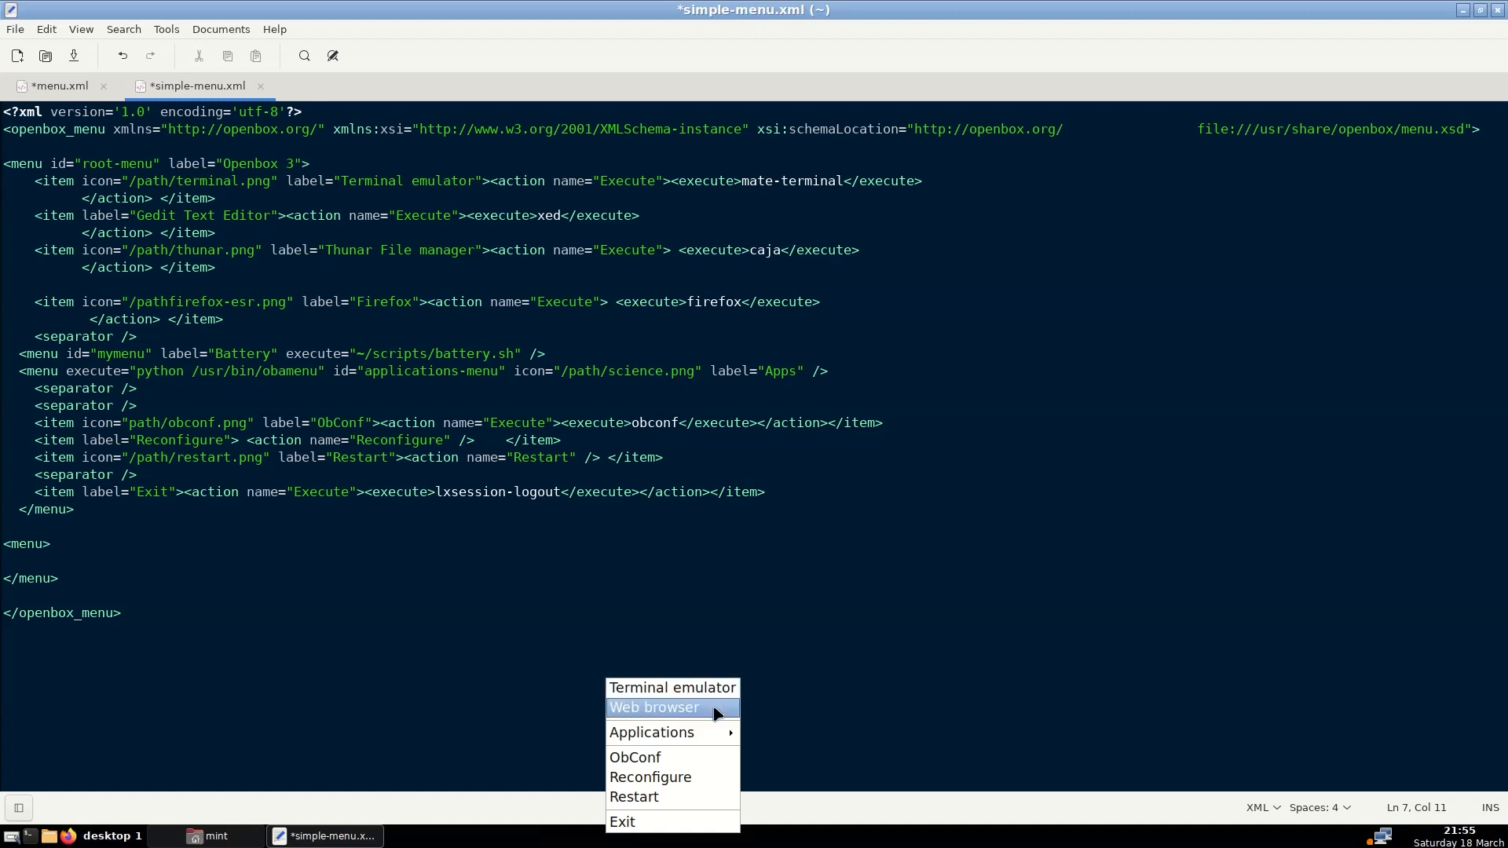
left_click(658, 734)
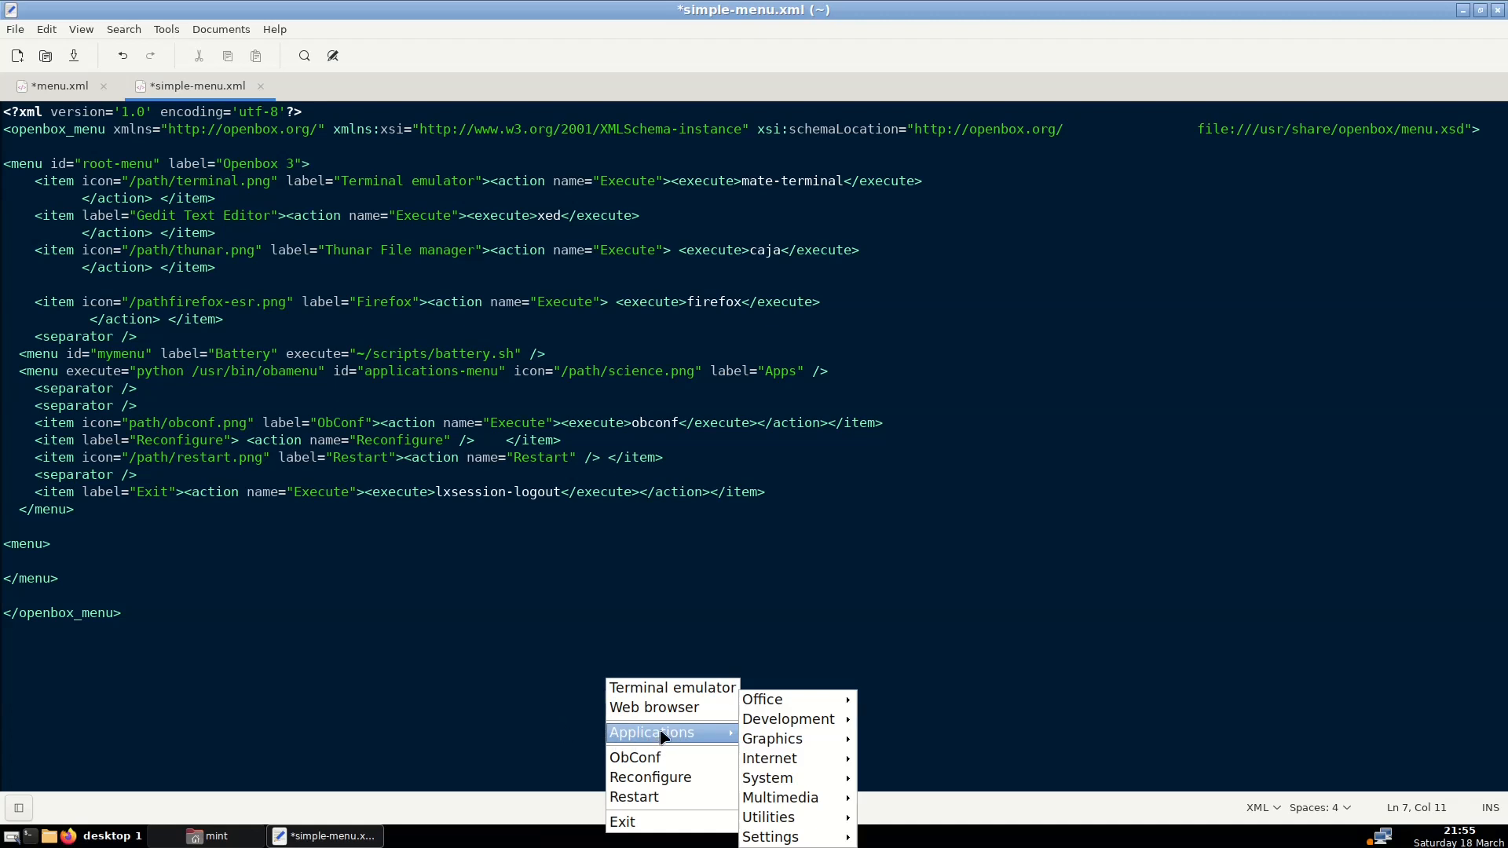
left_click(465, 701)
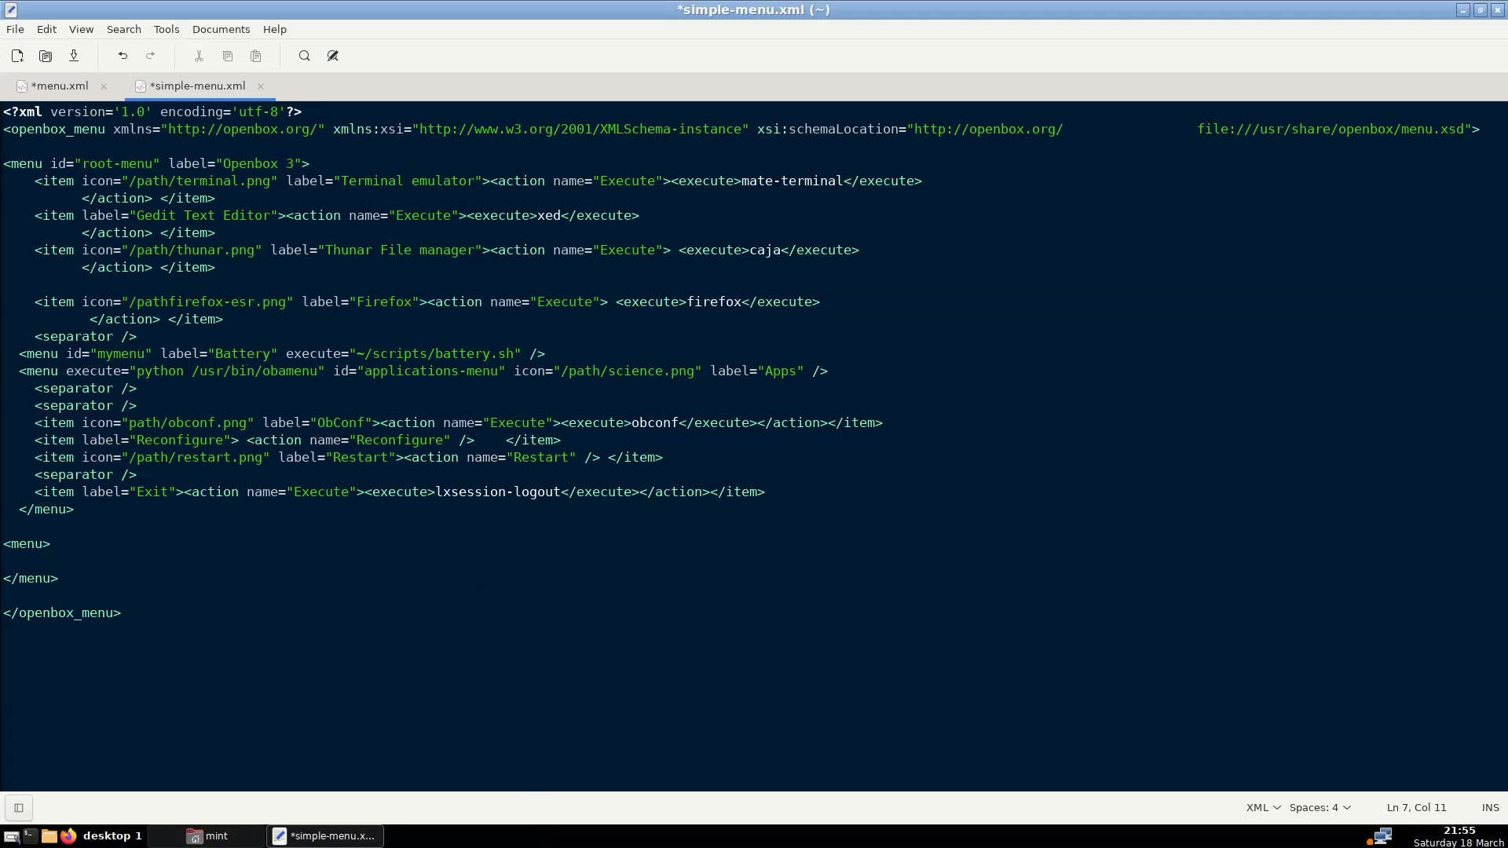
right_click(538, 838)
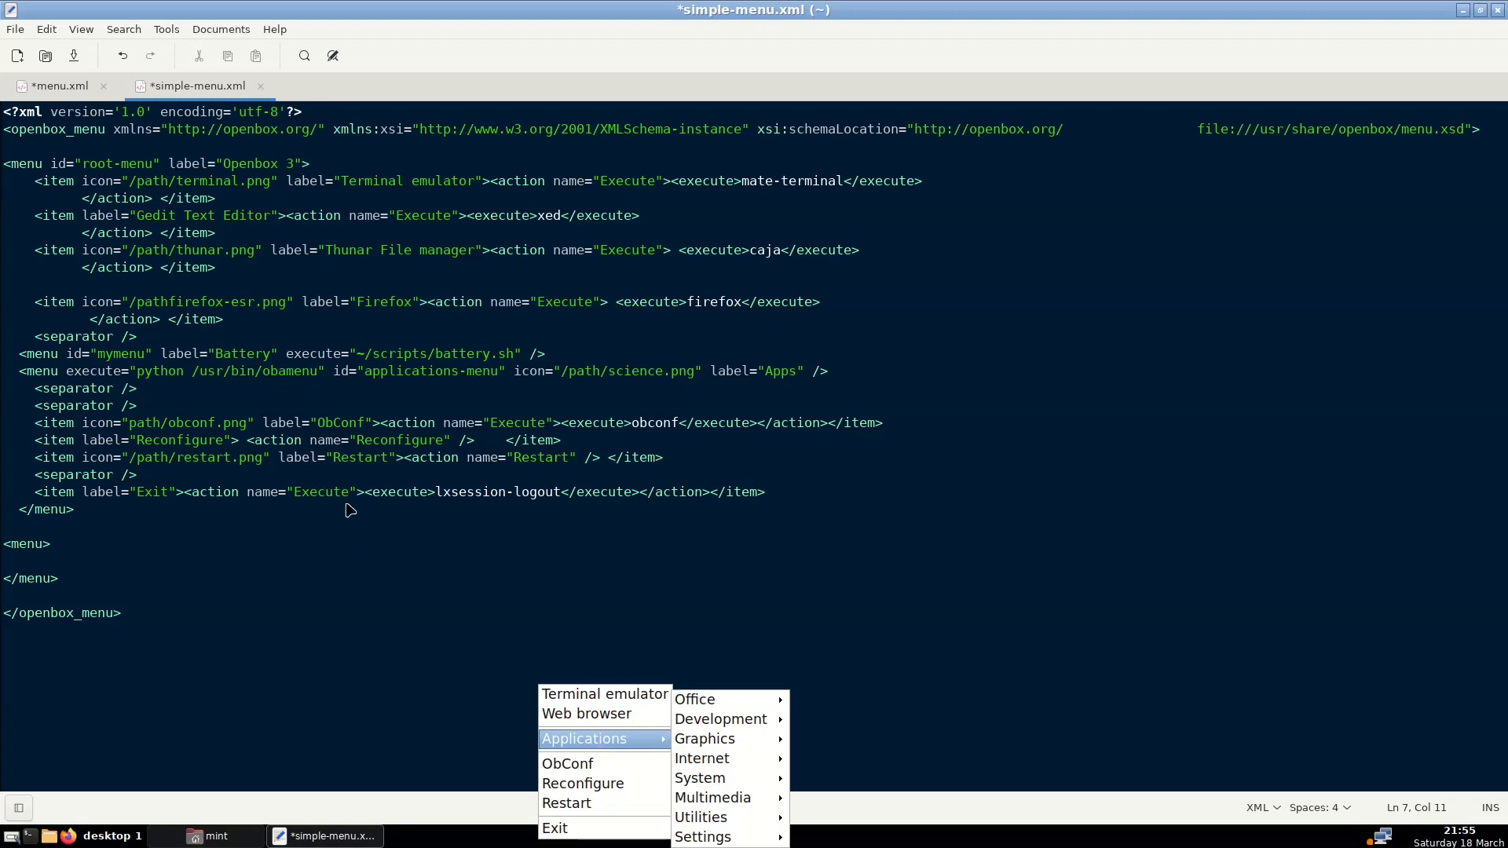
left_click(275, 354)
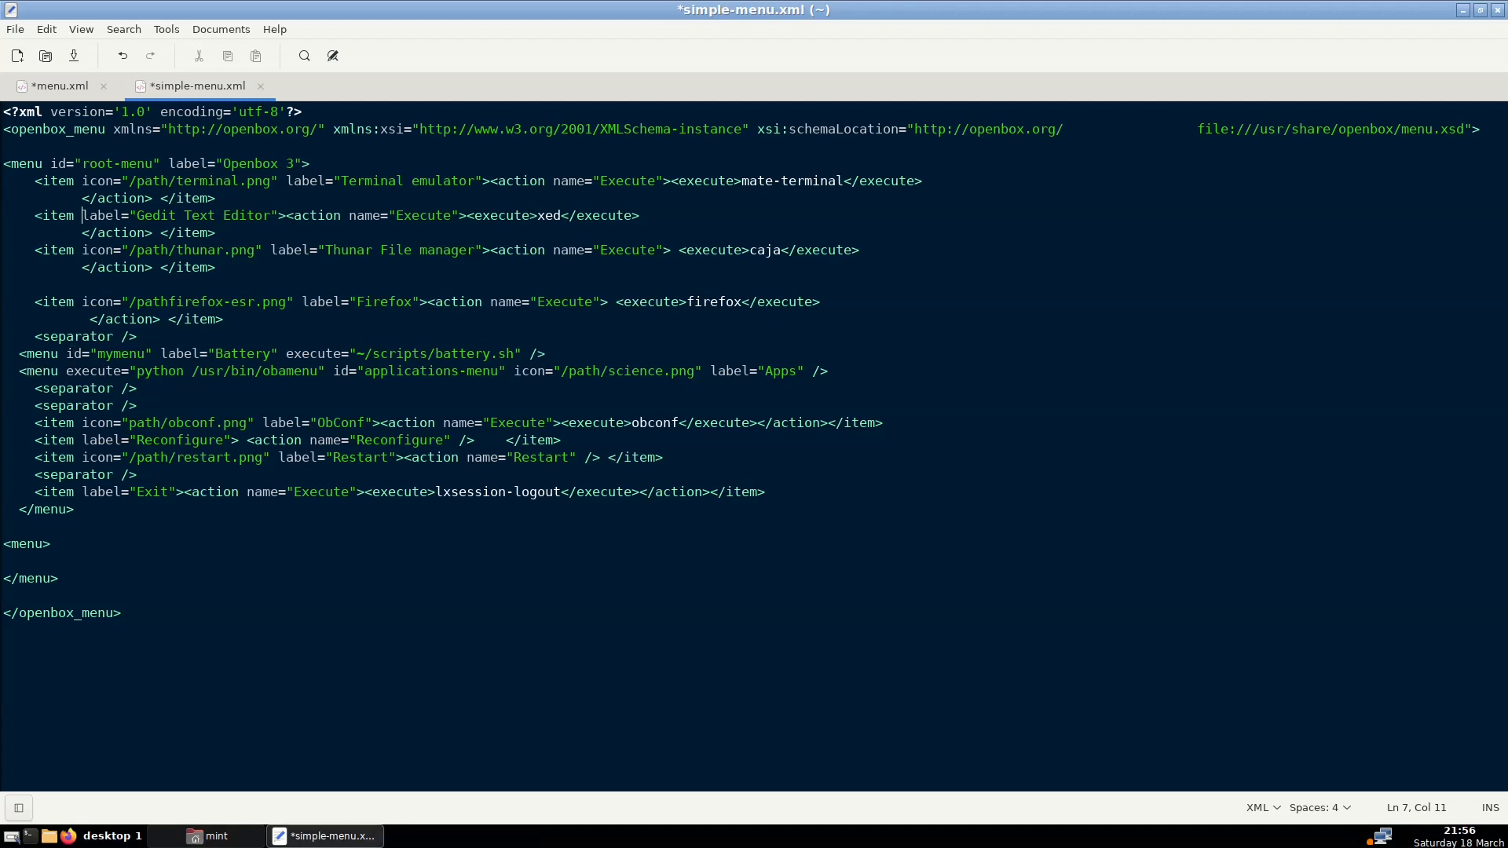
right_click(498, 835)
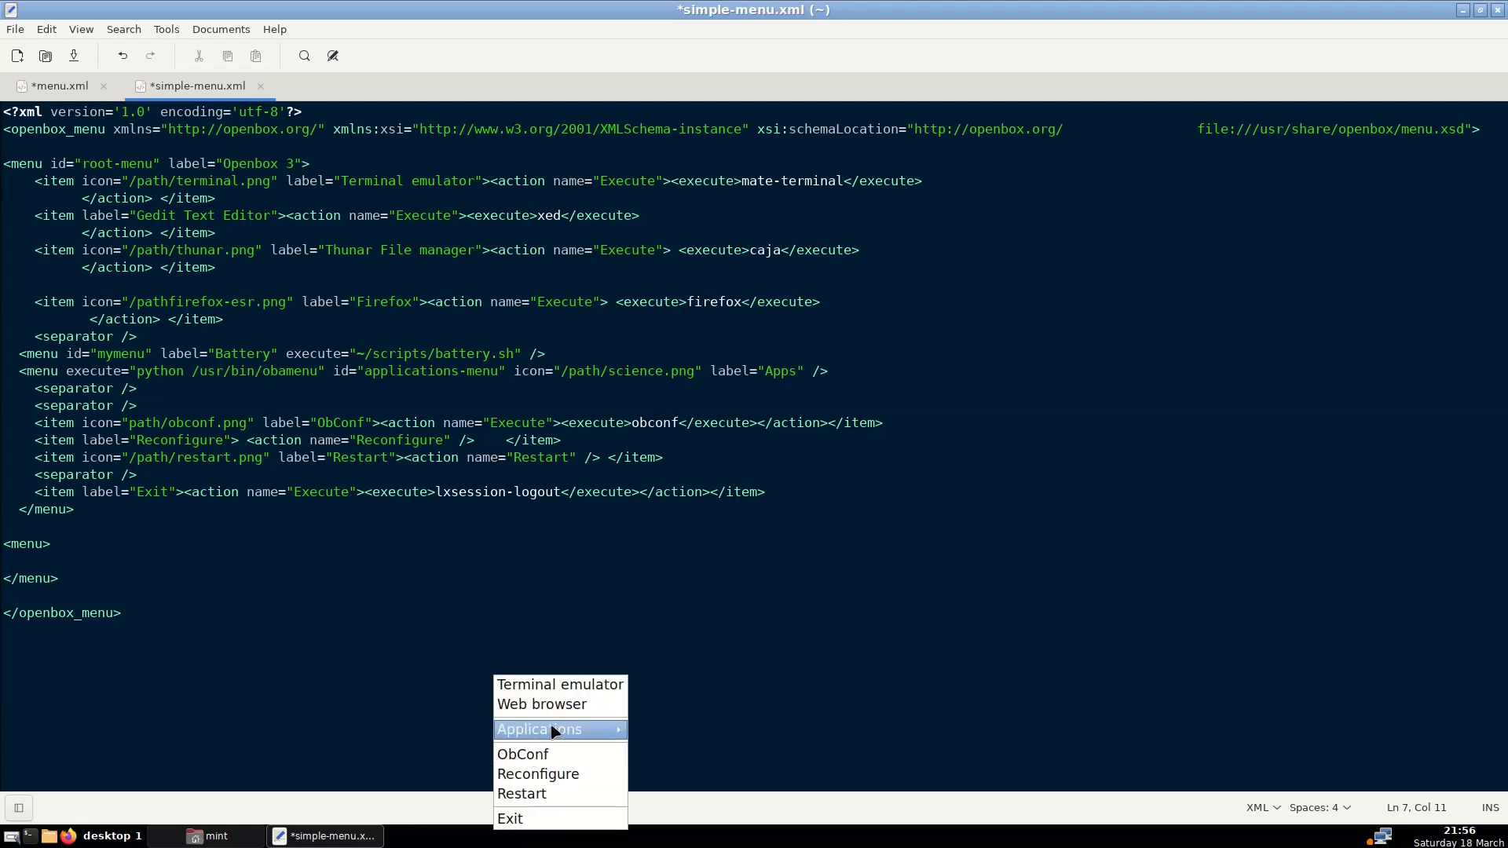
left_click(319, 694)
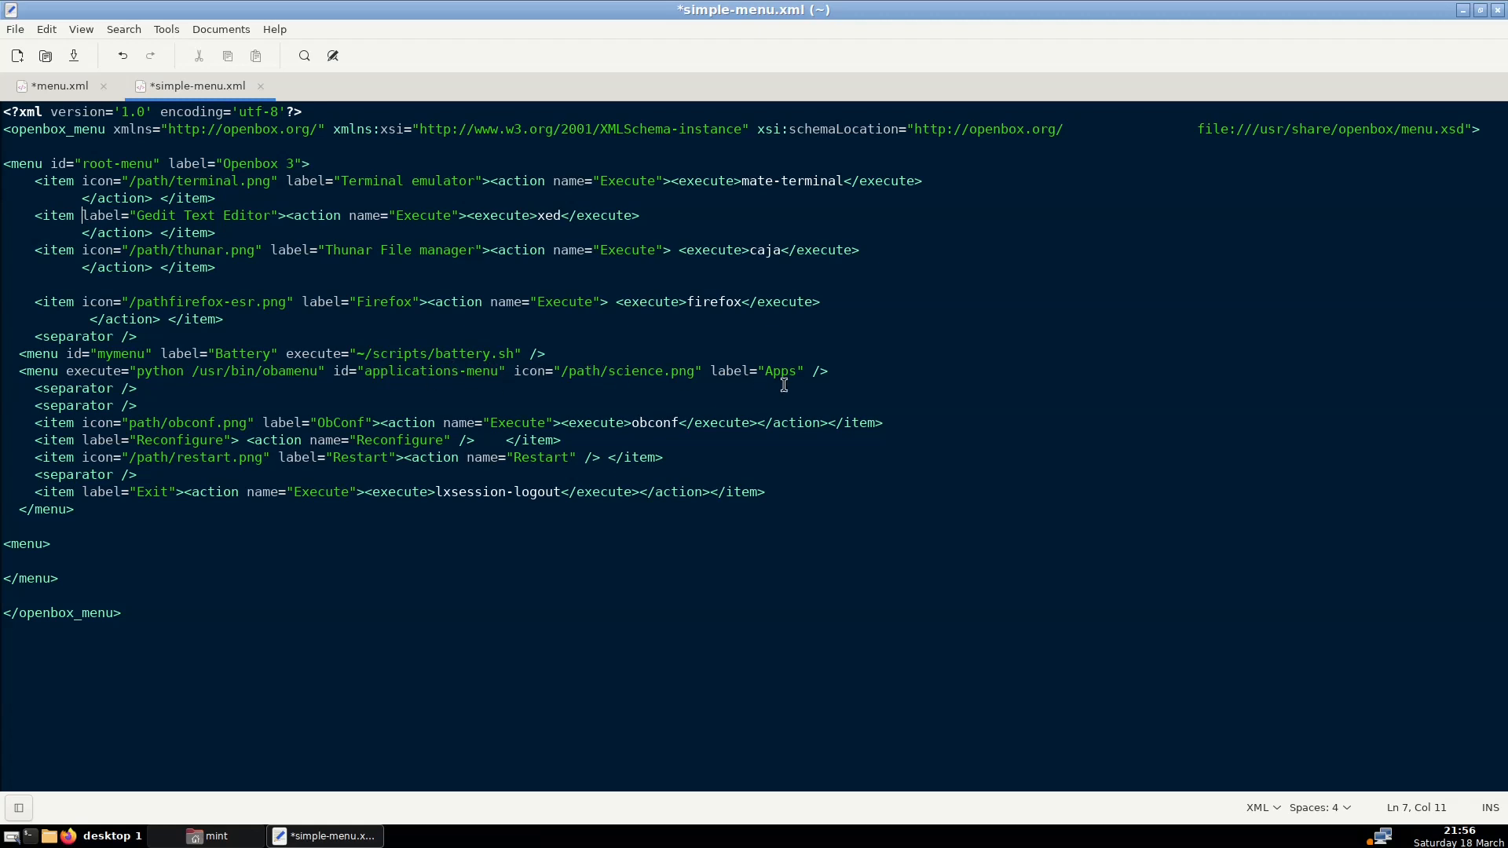
right_click(594, 837)
mouse_move(641, 736)
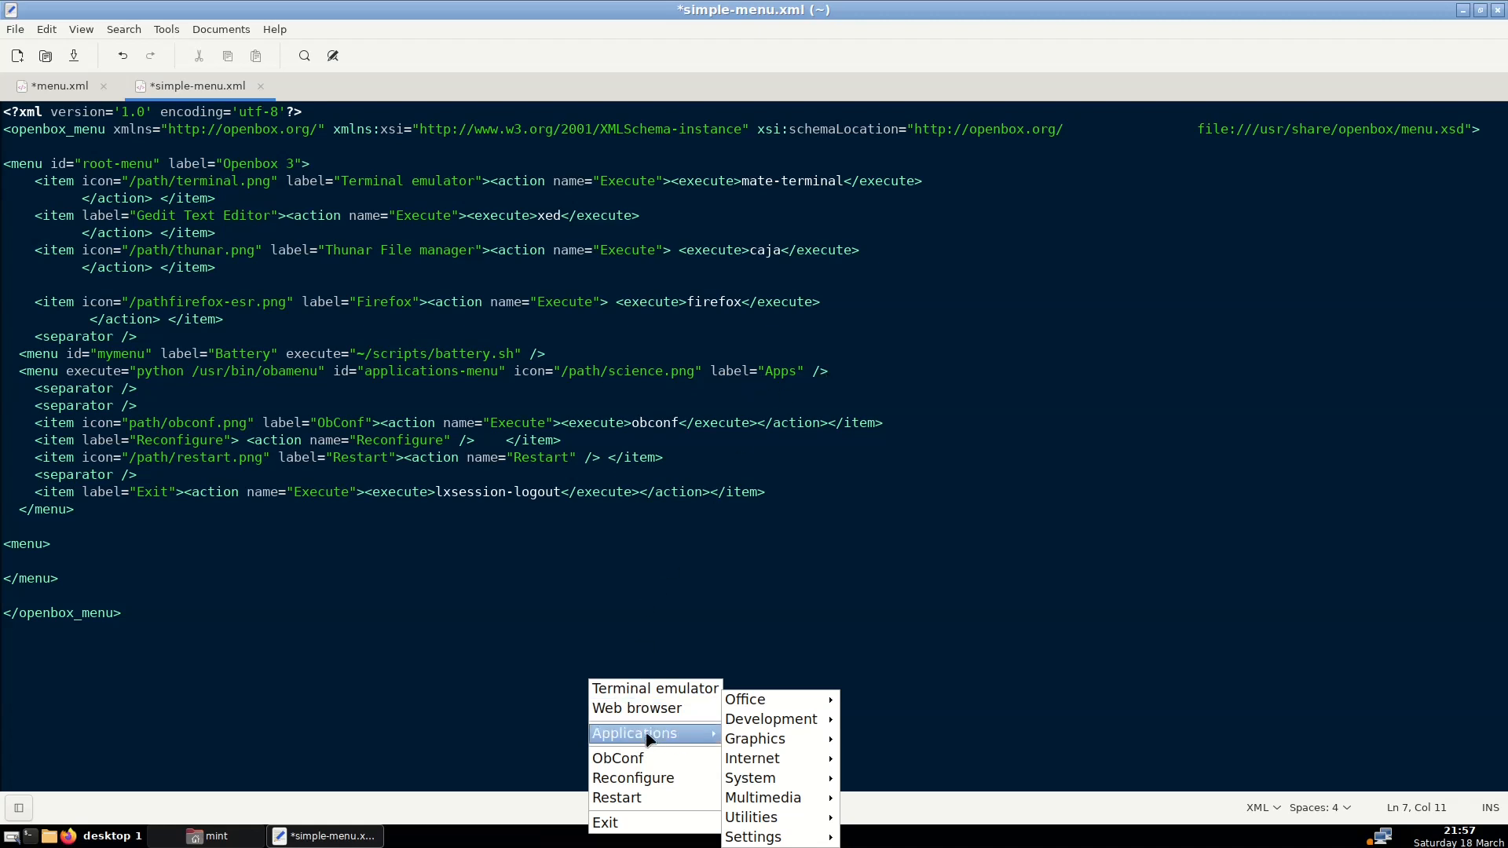
left_click(445, 564)
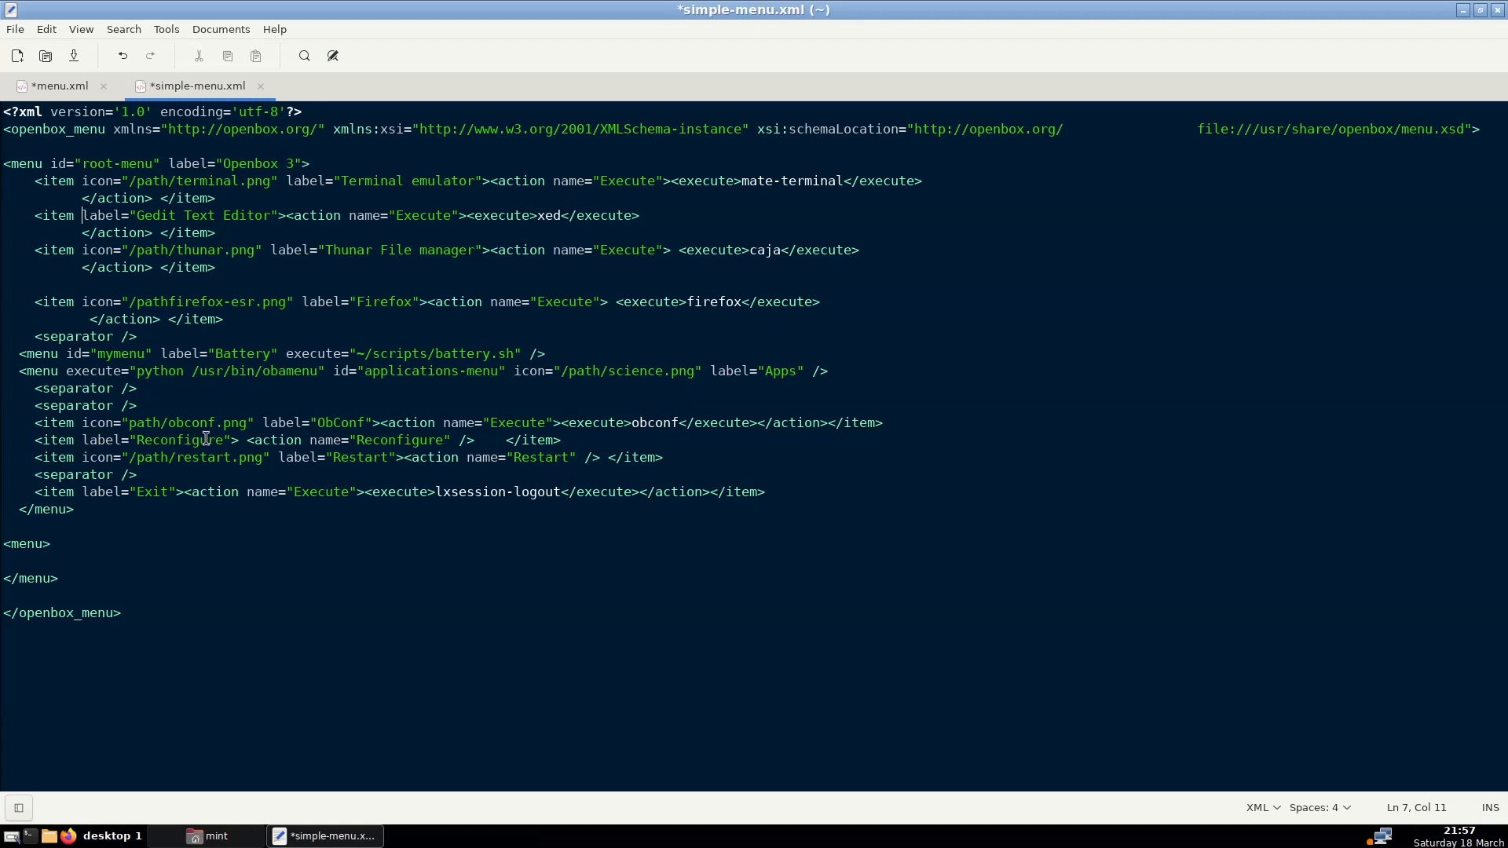
right_click(498, 835)
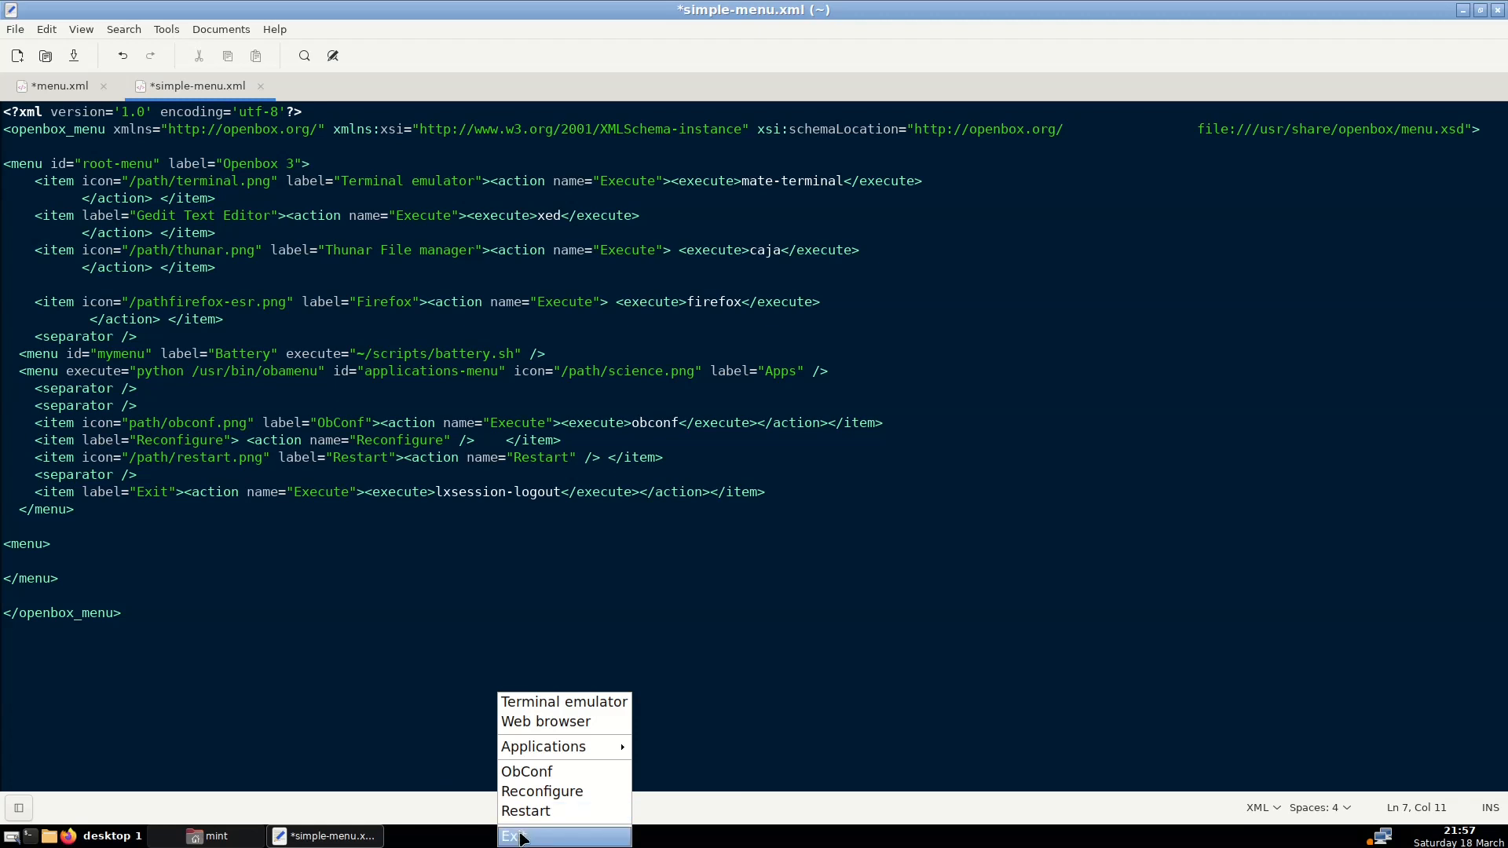
left_click(416, 646)
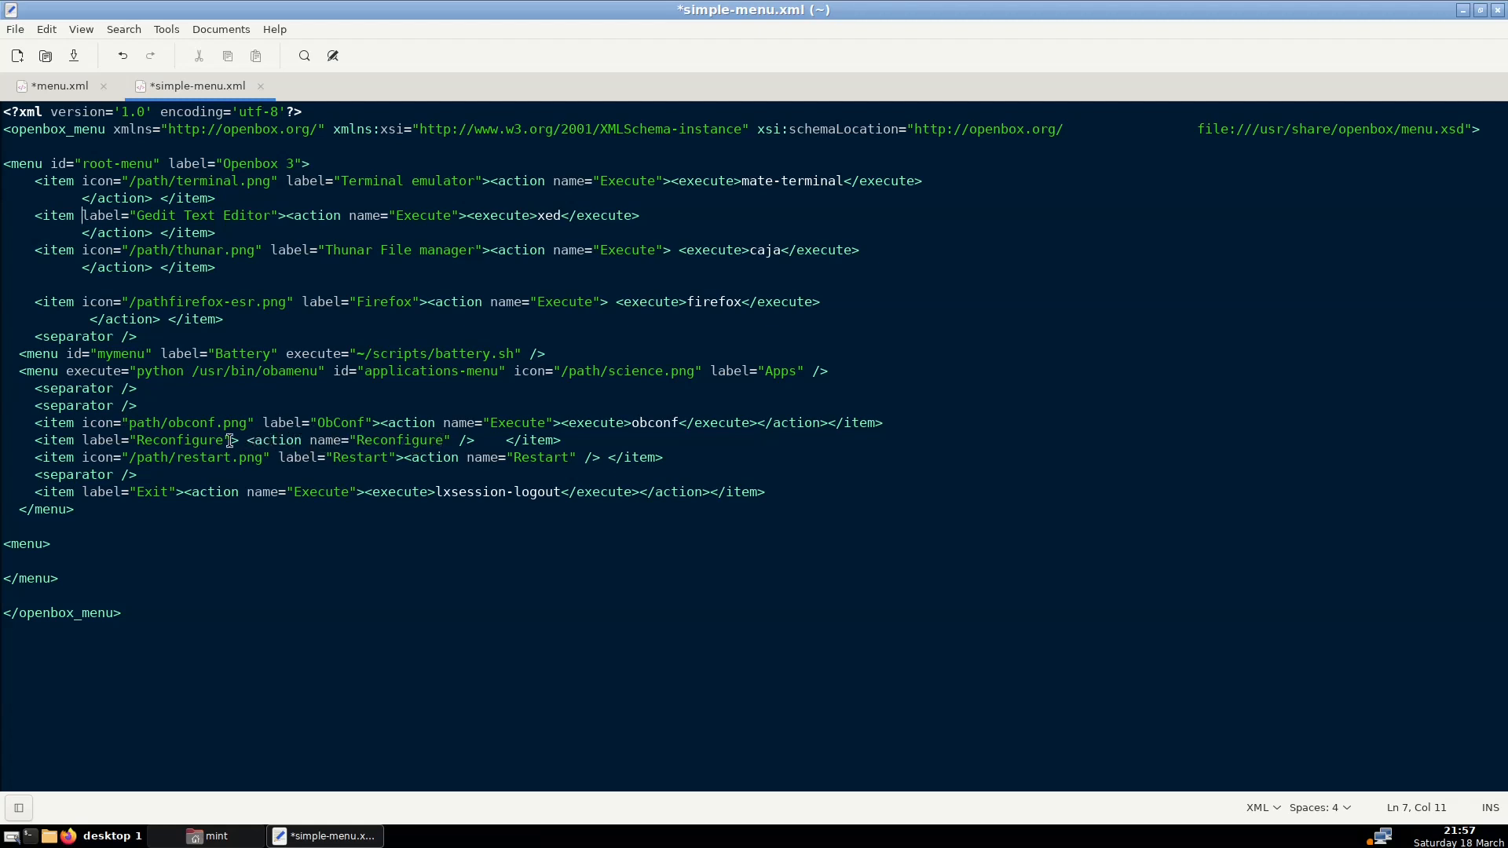
Review the self-closing Reconfigure action on line 20, then bring the mint file manager forward
left_click_drag(246, 440, 474, 435)
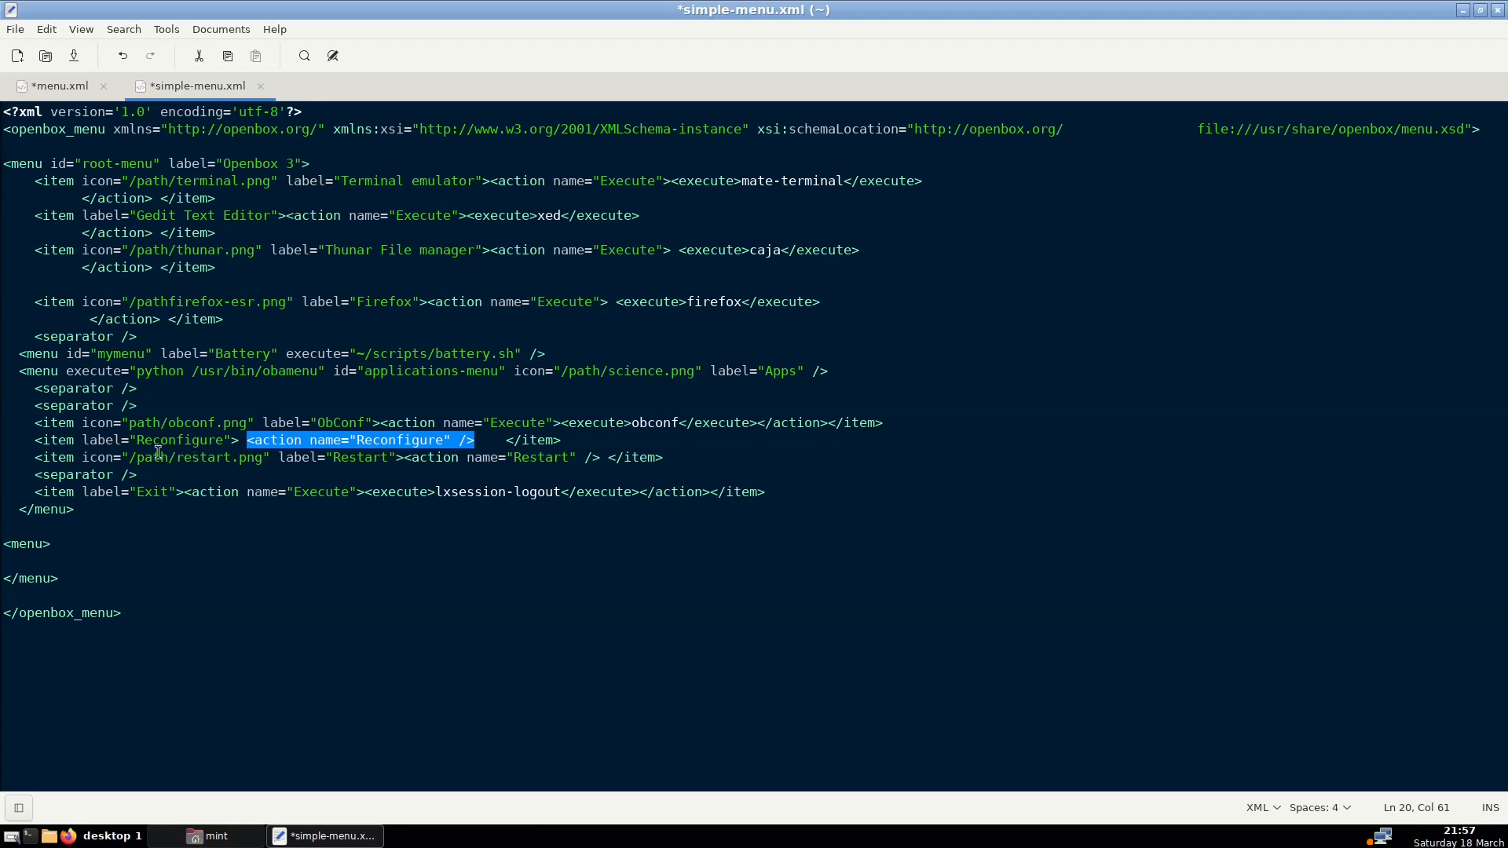
left_click(348, 457)
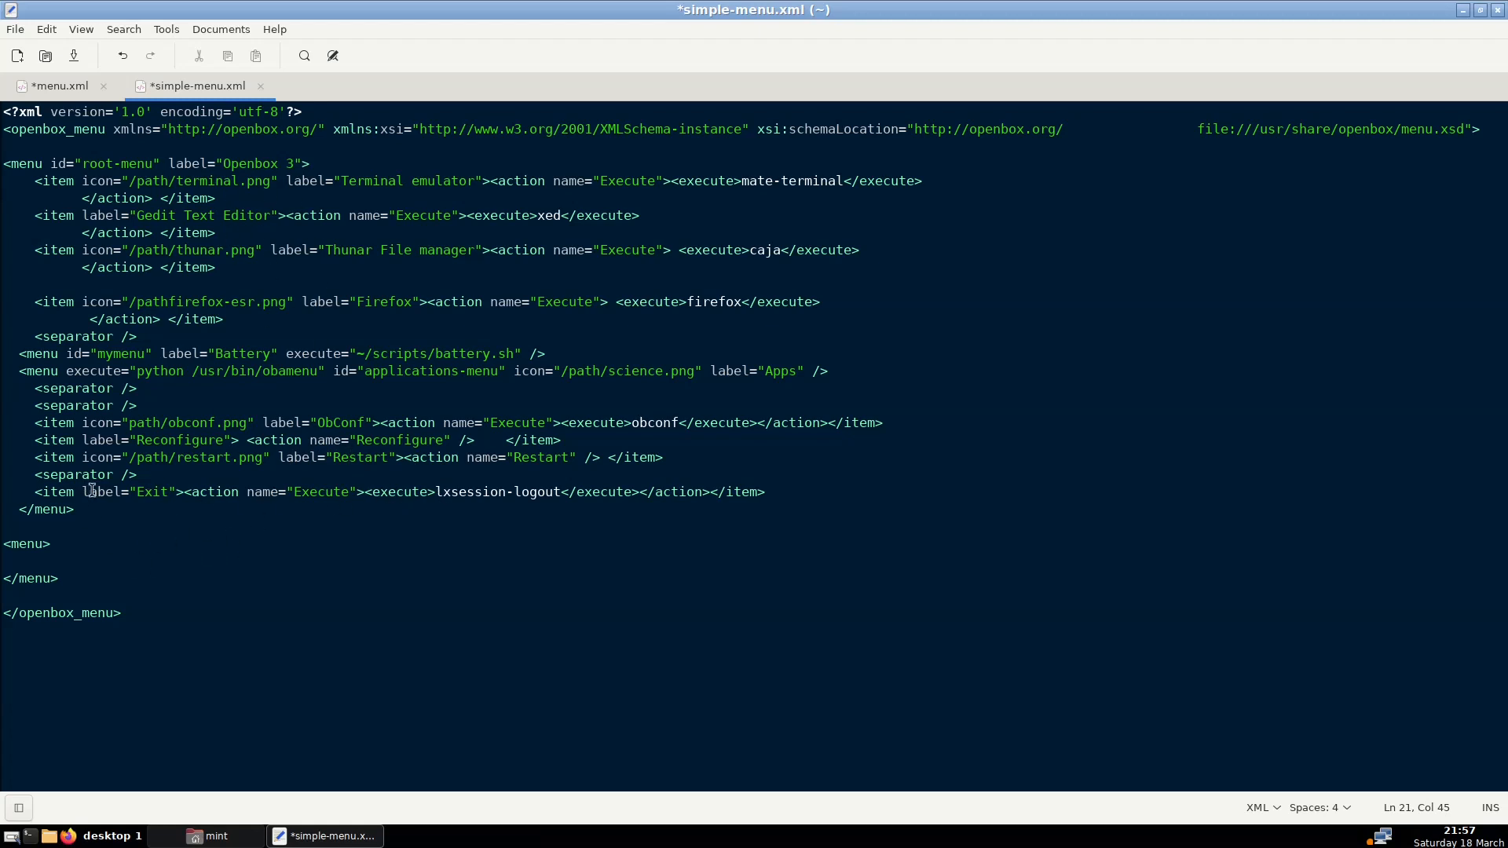
left_click(197, 838)
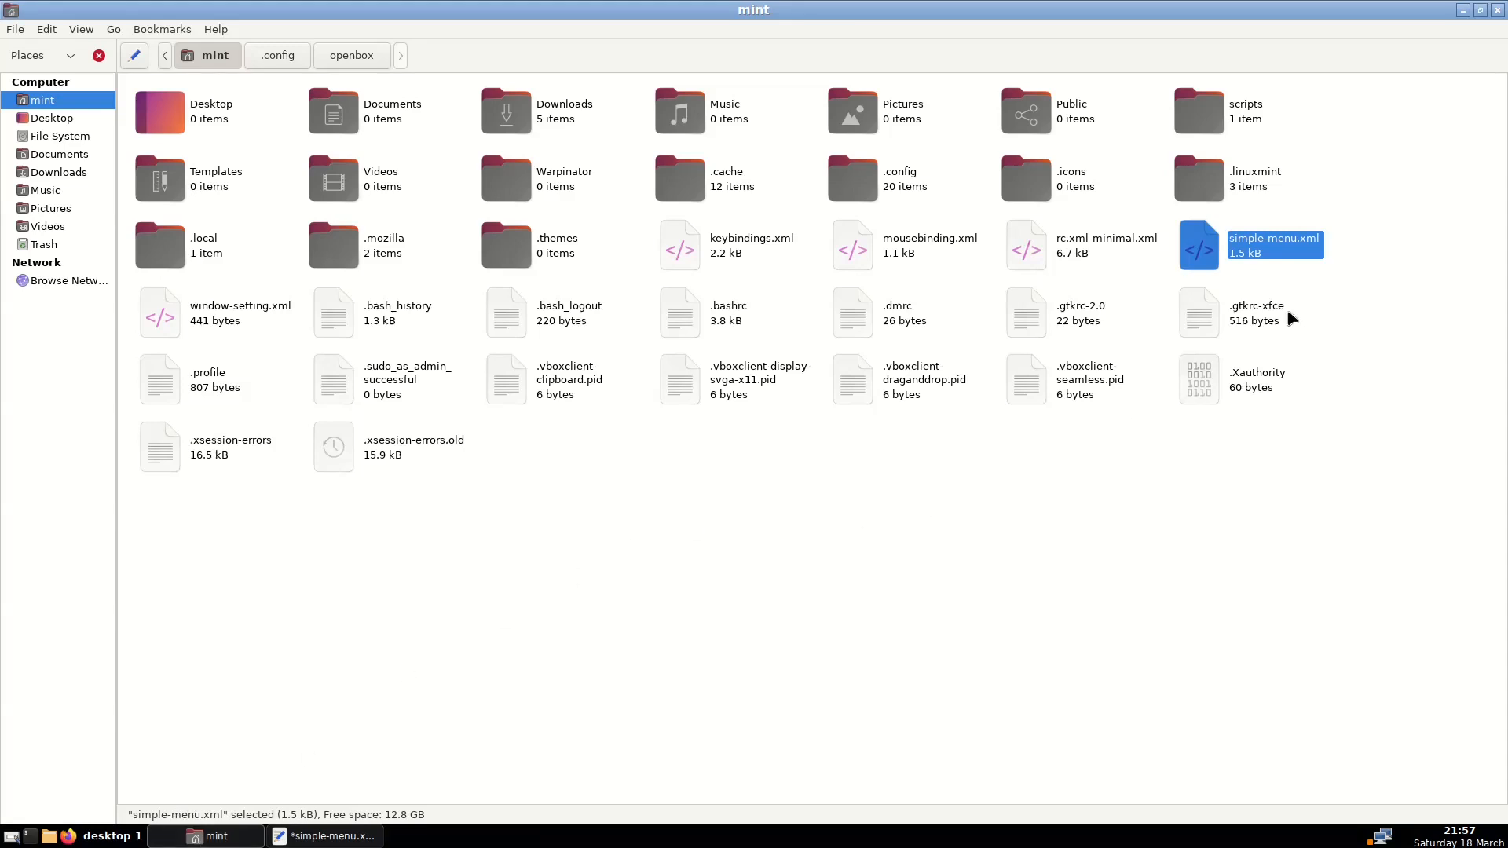
Copy simple-menu.xml from the home folder into ~/.config/openbox
right_click(1256, 240)
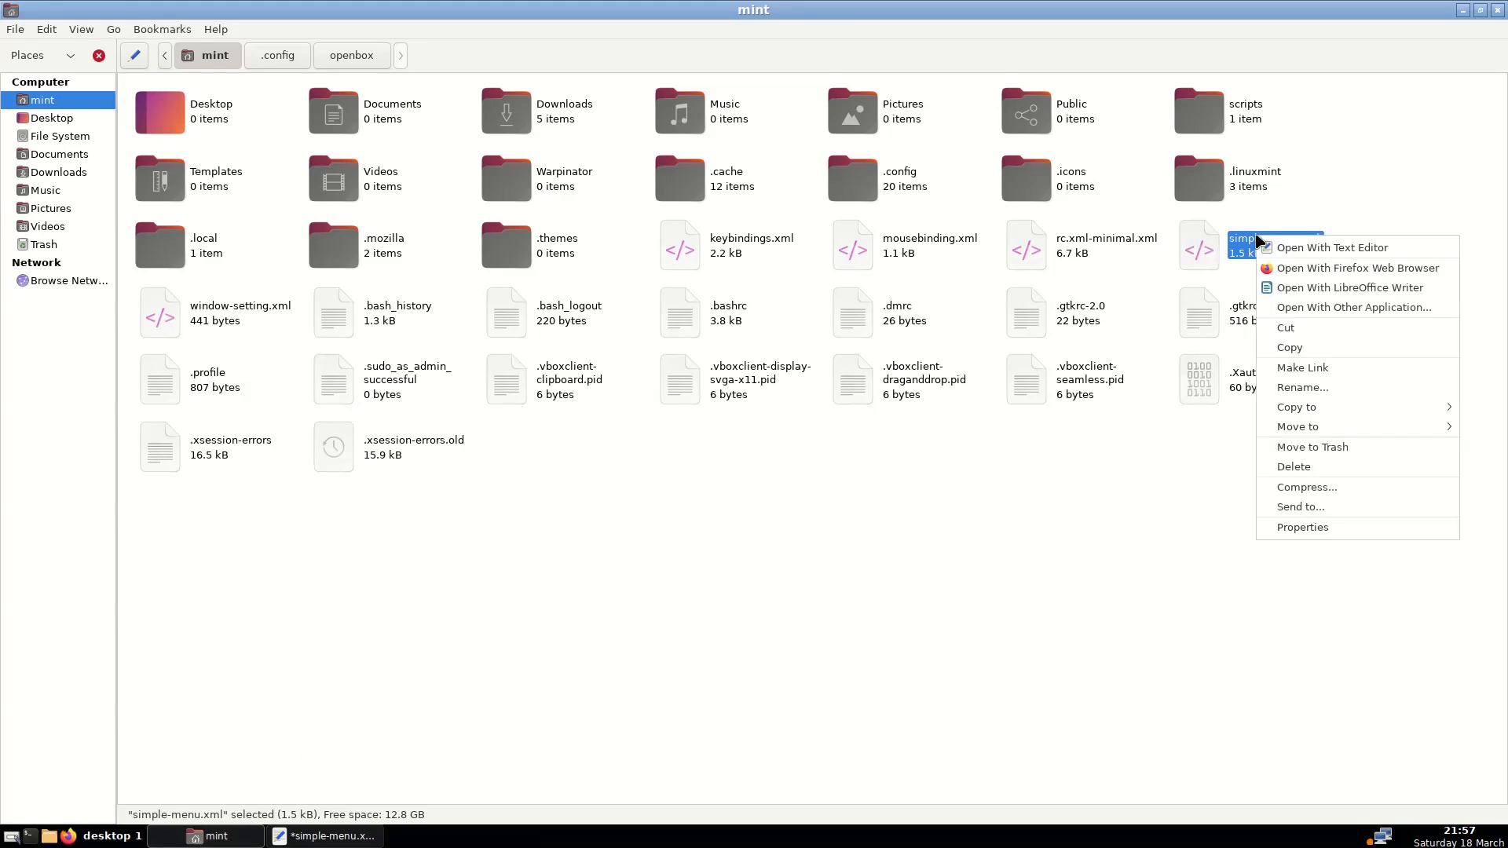
left_click(1308, 347)
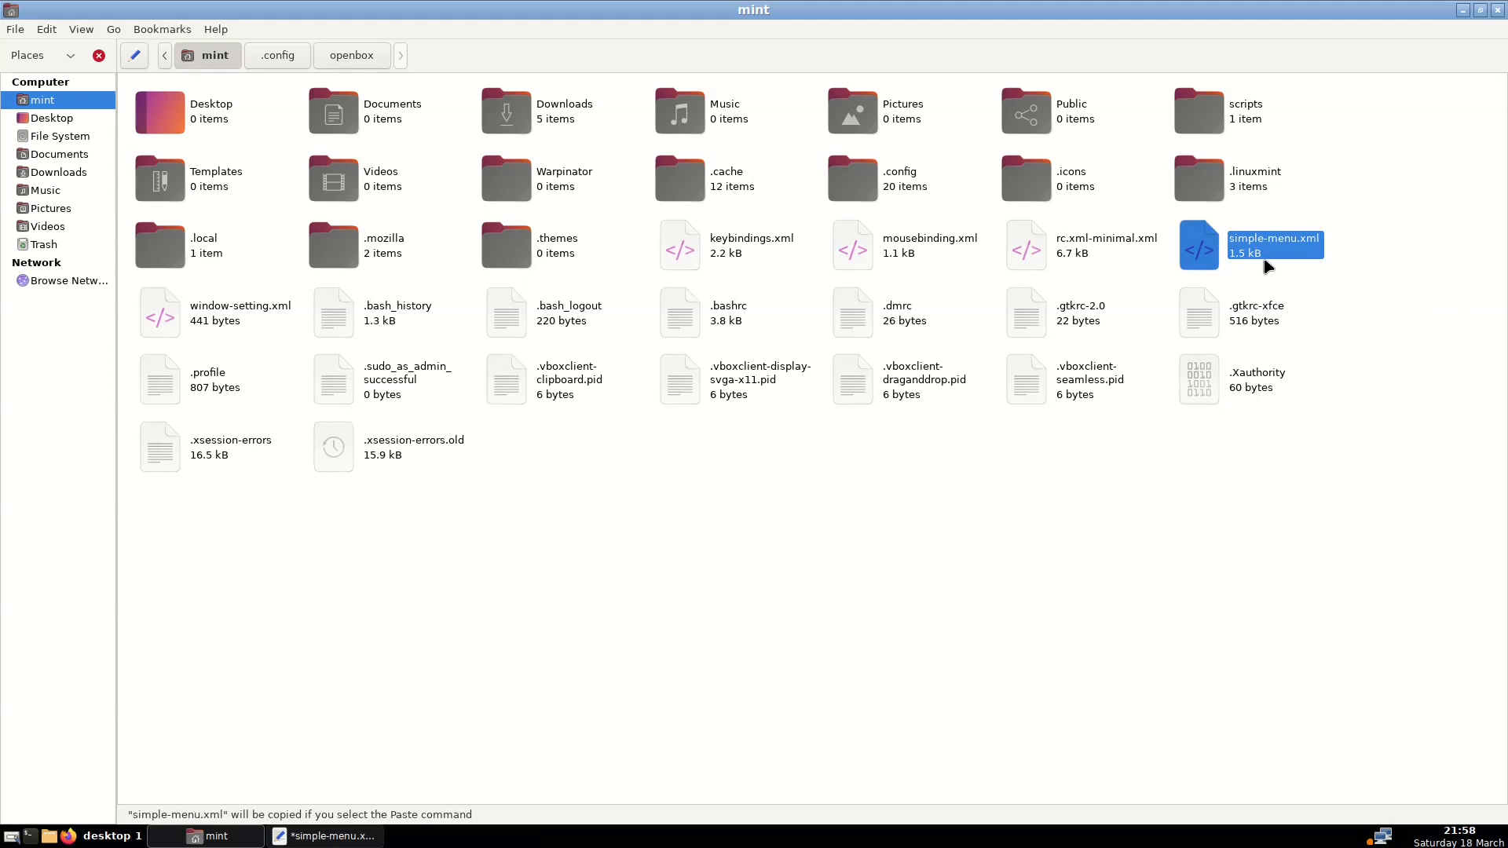
double_click(878, 187)
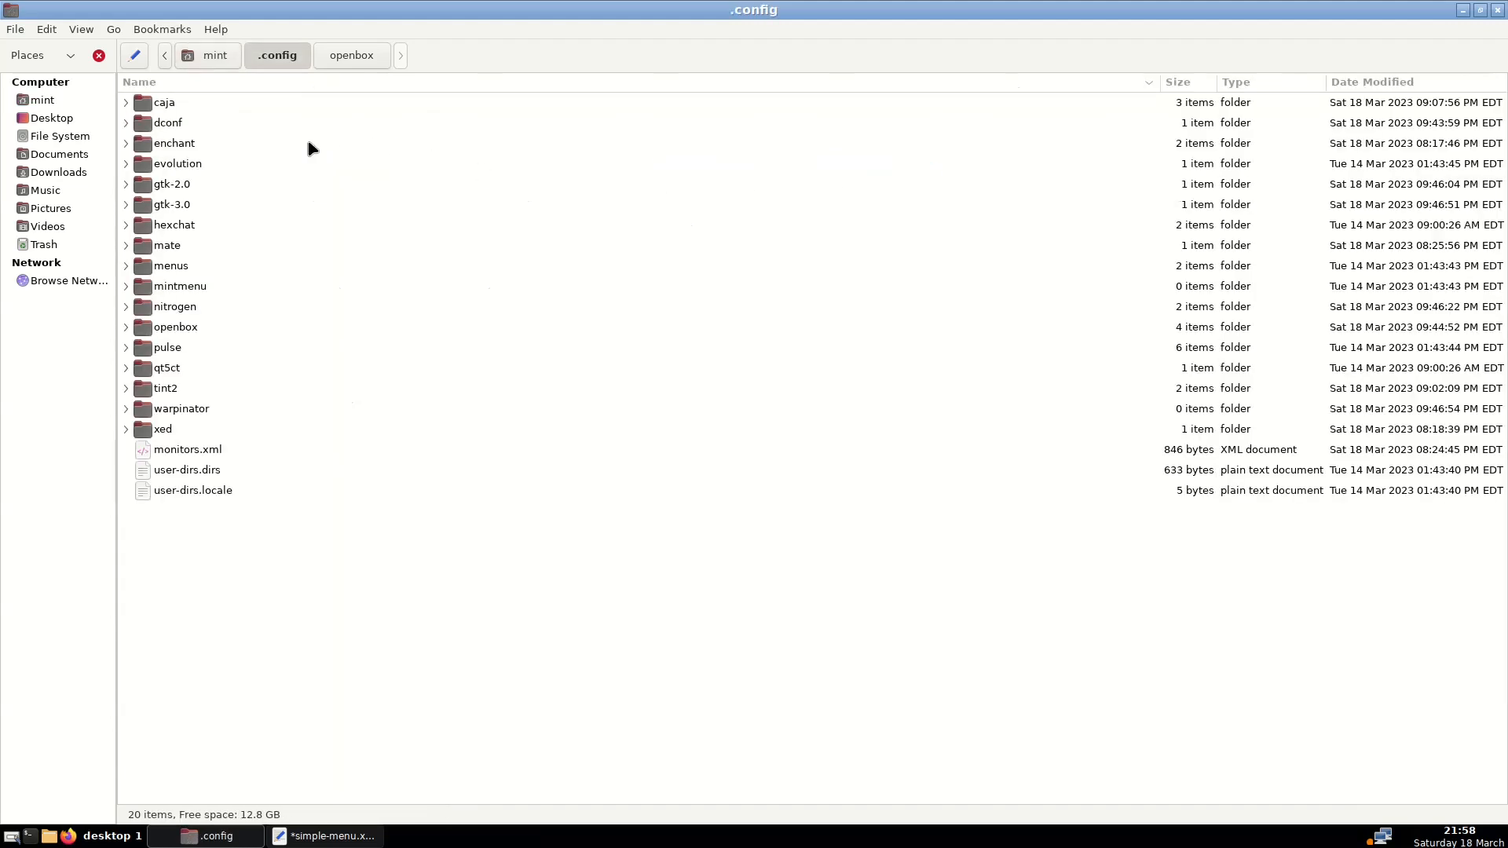
left_click(183, 330)
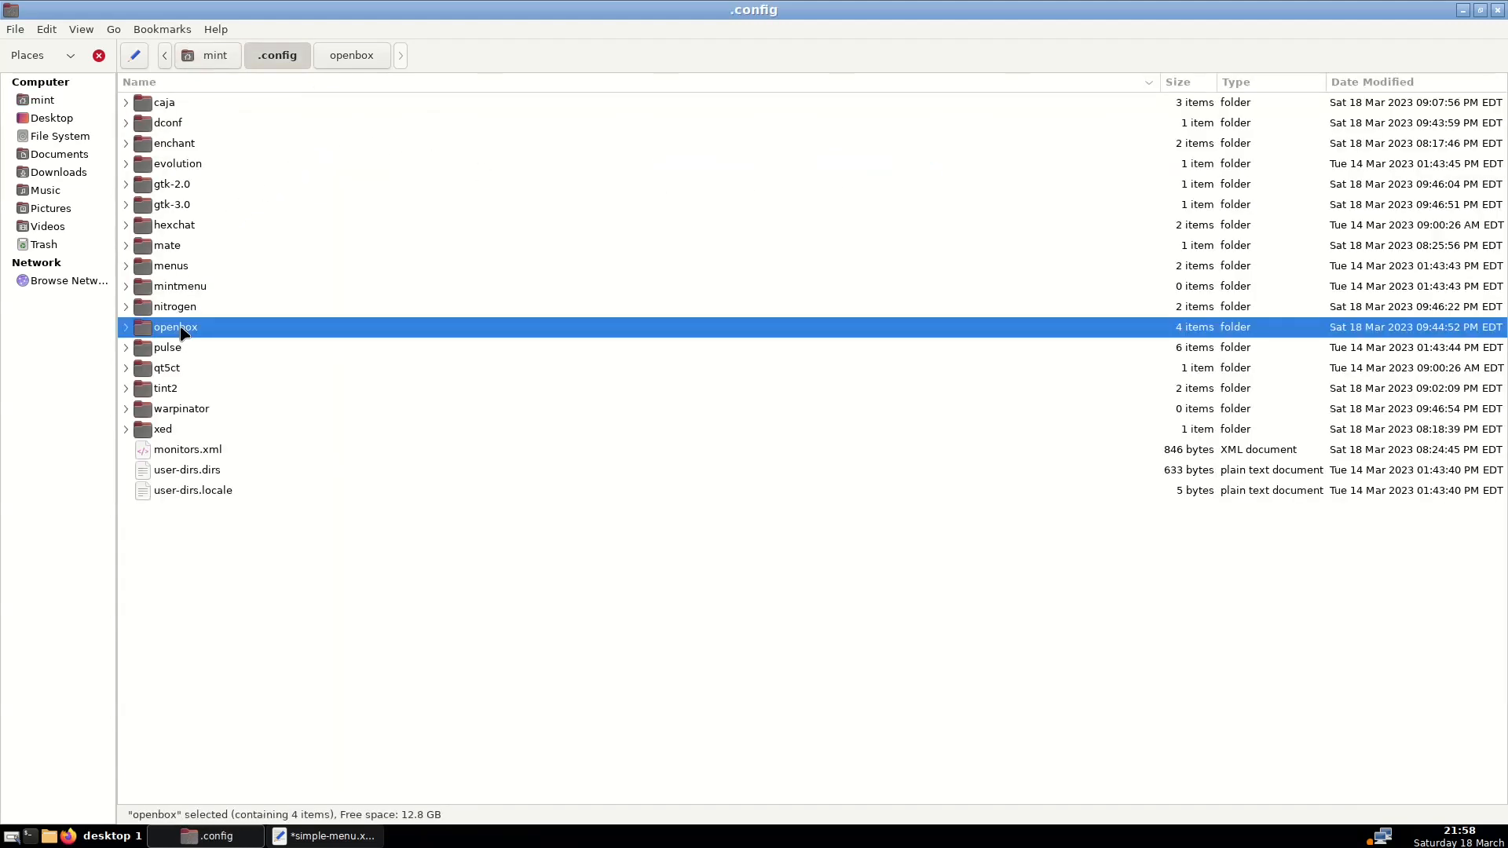
double_click(182, 330)
right_click(203, 236)
left_click(247, 334)
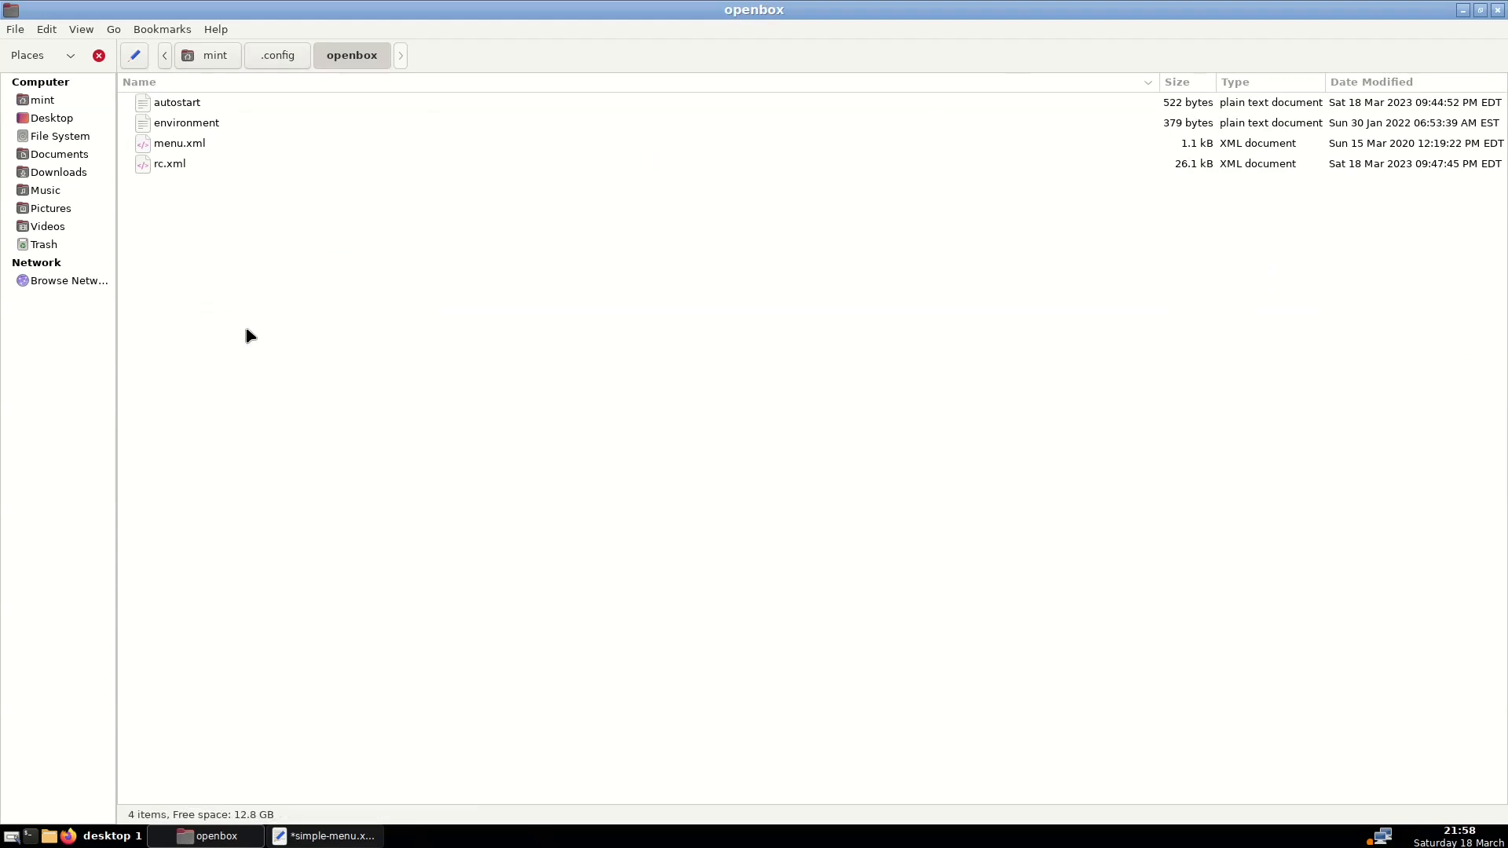
Rename the existing menu.xml to oldmenu.xml
left_click(199, 144)
right_click(198, 143)
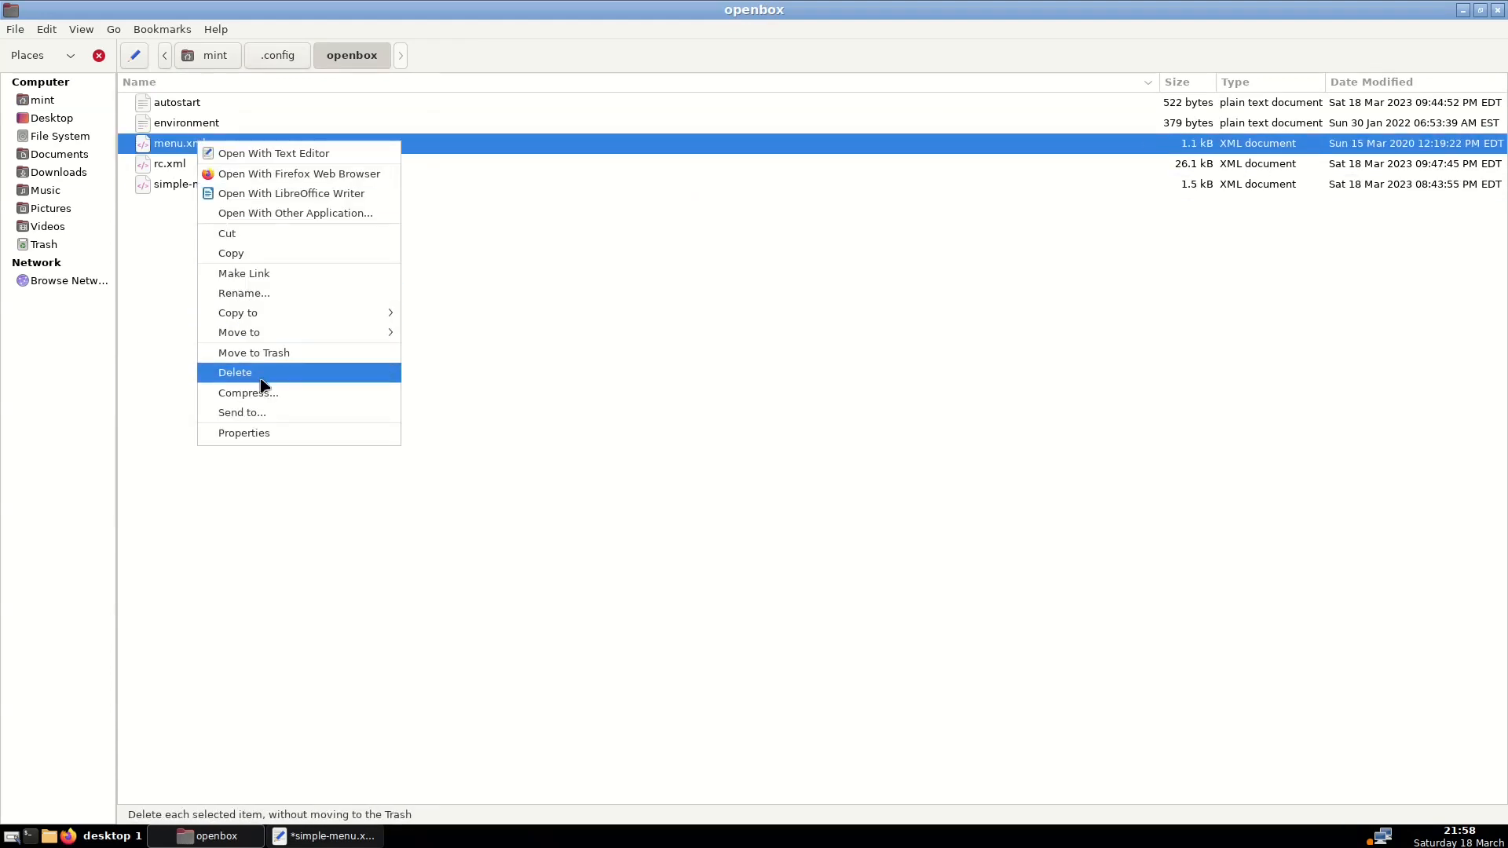
left_click(259, 293)
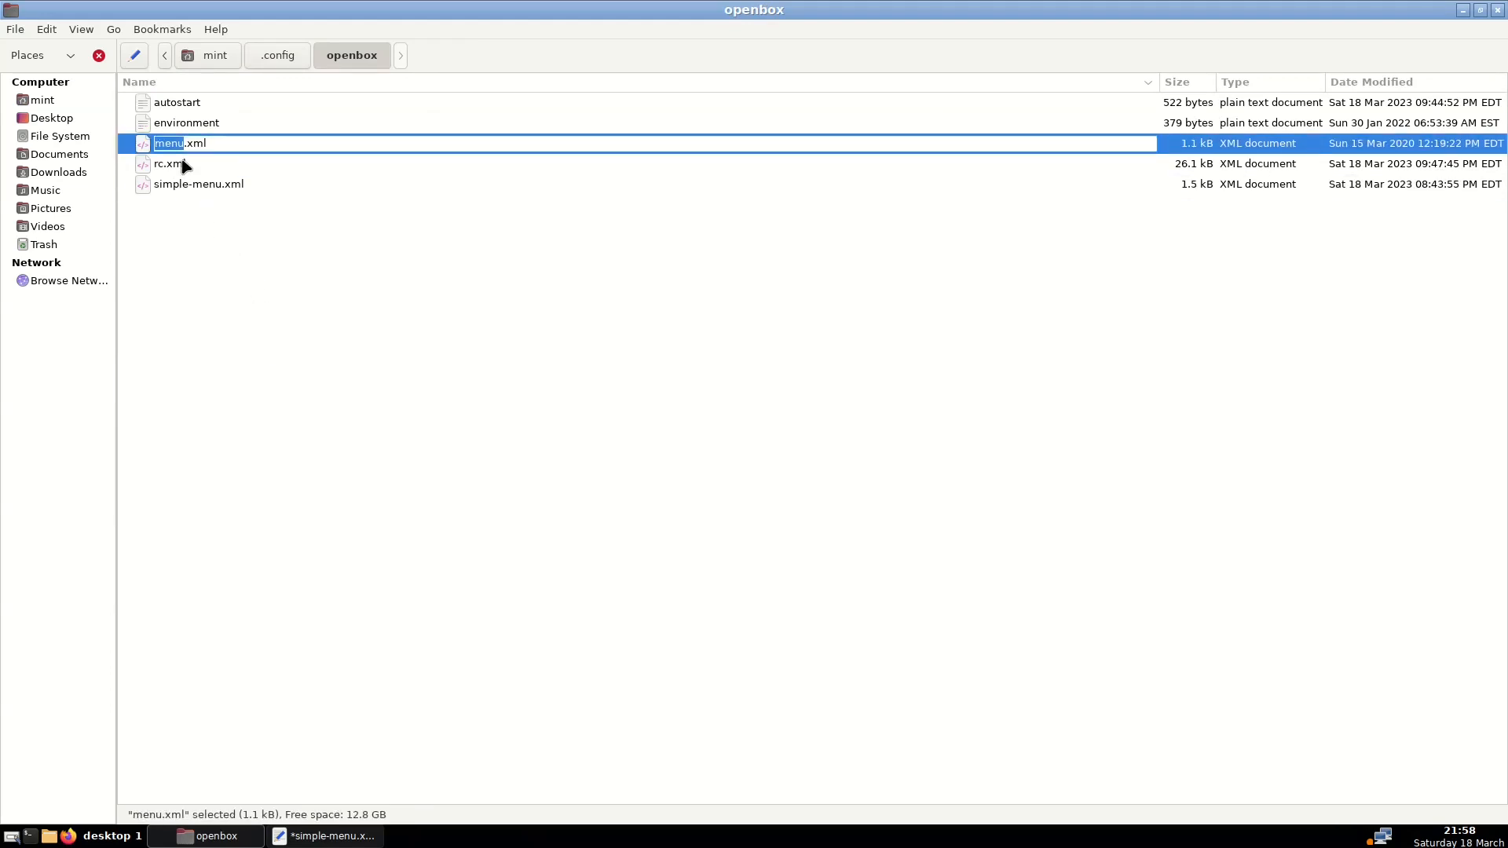
left_click(155, 143)
type("old")
key("Return")
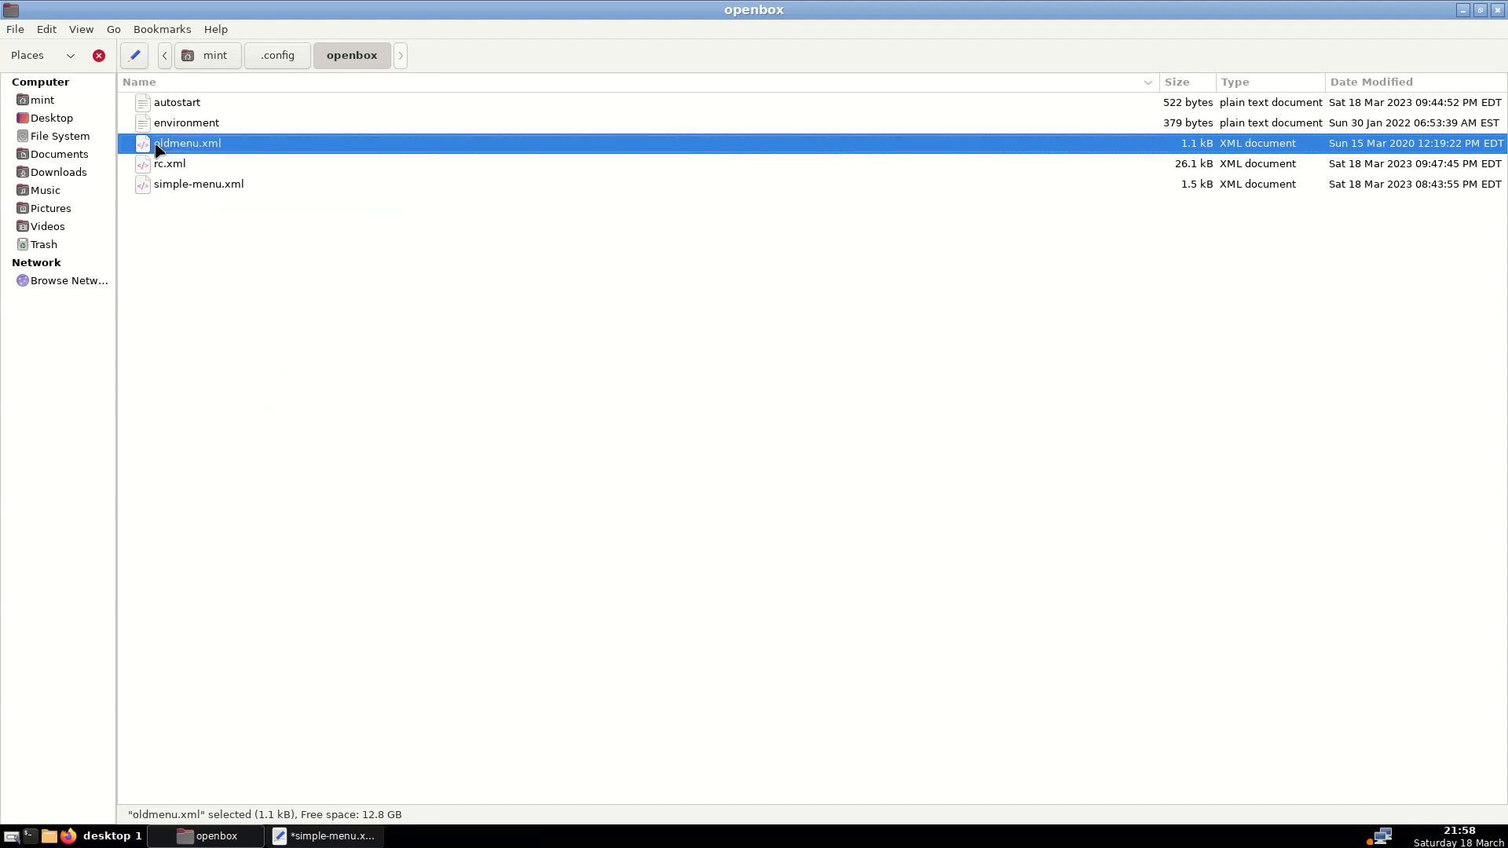
Rename the pasted simple-menu.xml to menu.xml
right_click(166, 179)
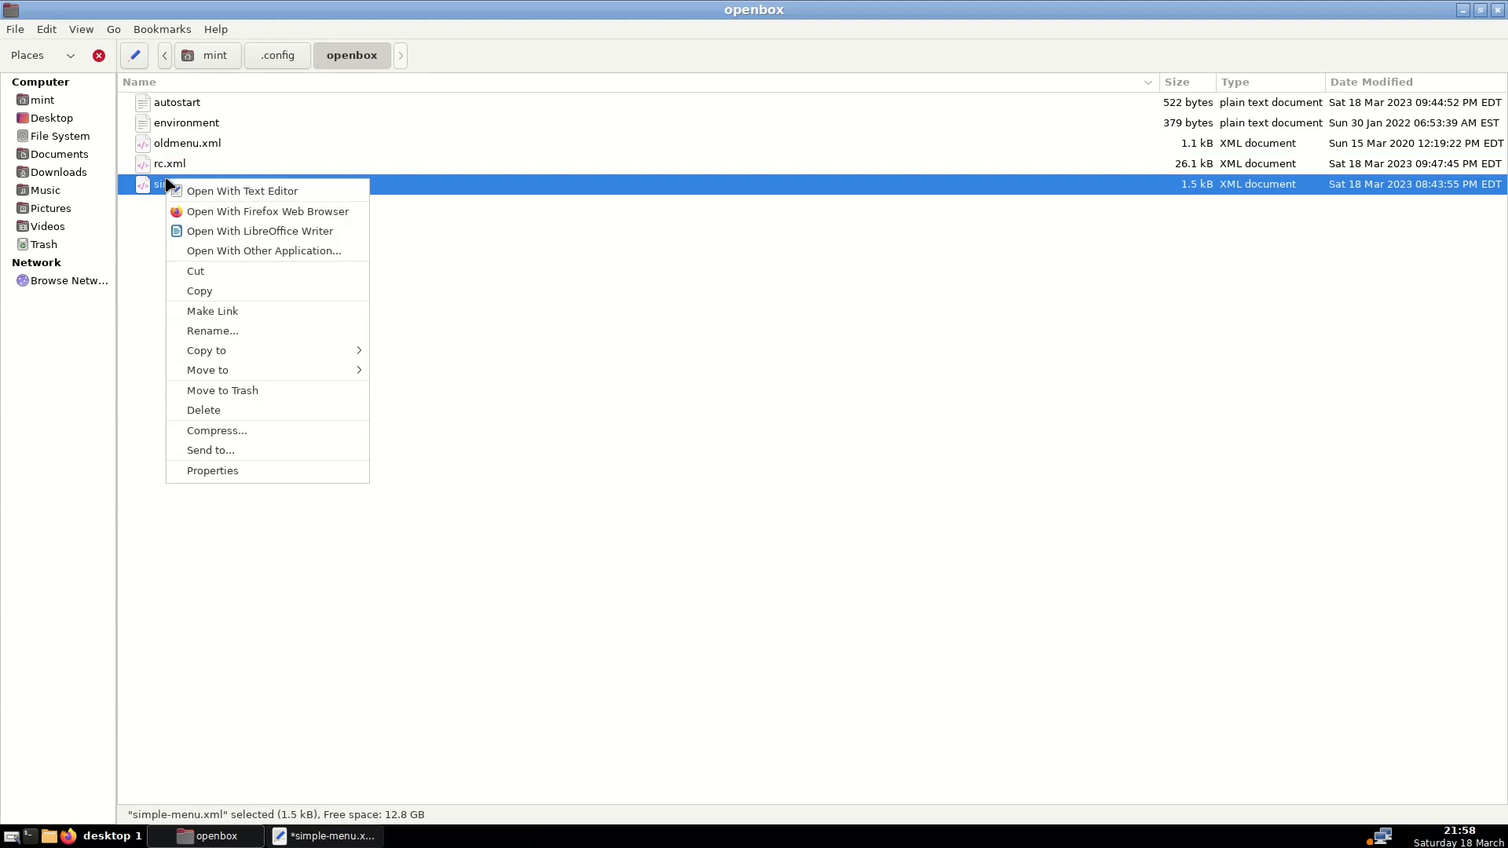
left_click(240, 333)
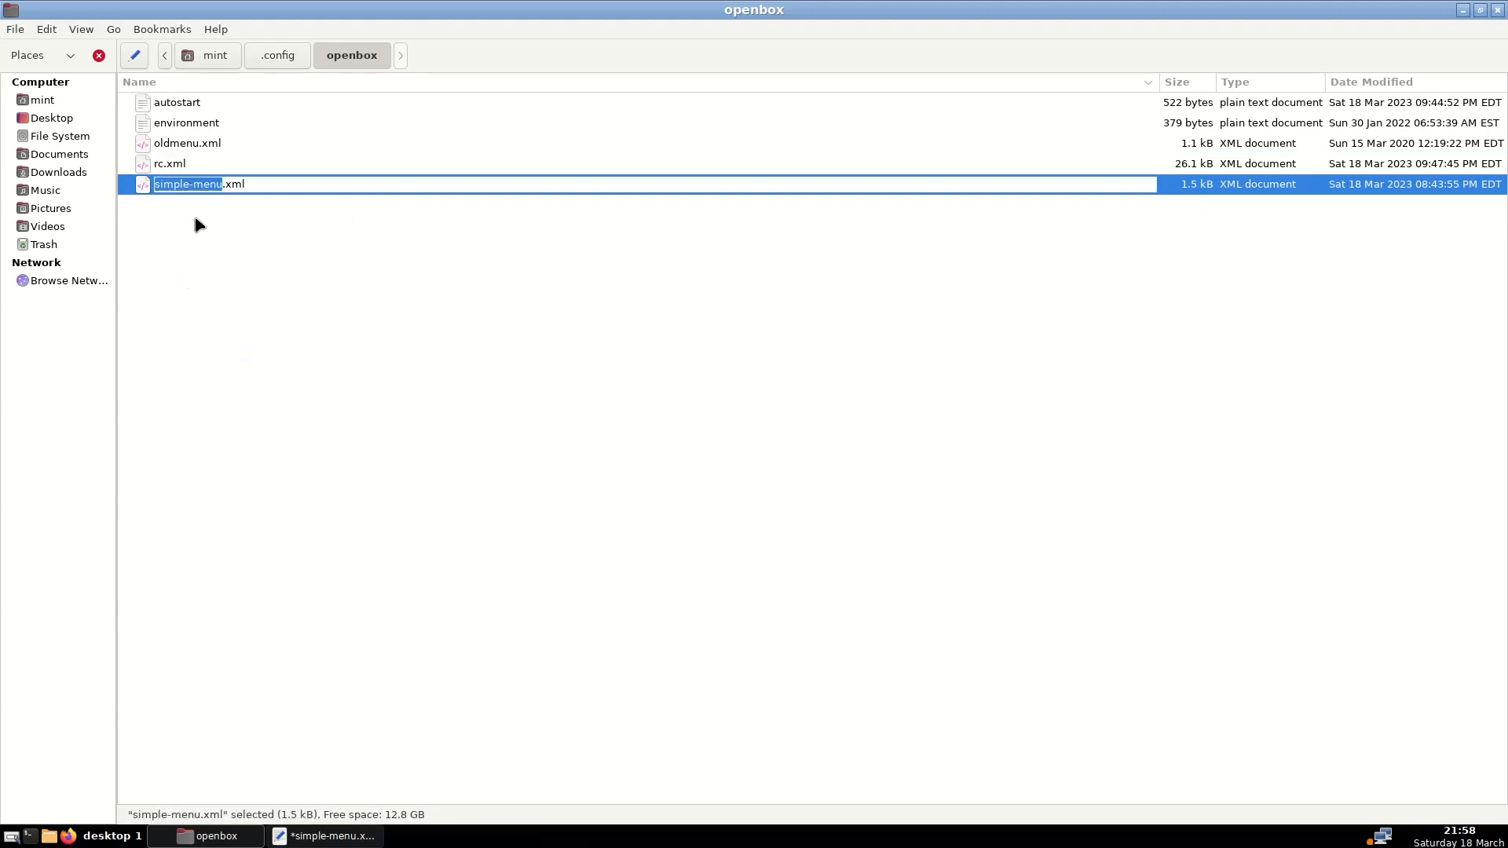
left_click(193, 183)
key("BackSpace")
key("BackSpace")
key("BackSpace")
key("BackSpace")
key("BackSpace")
key("BackSpace")
key("BackSpace")
key("Return")
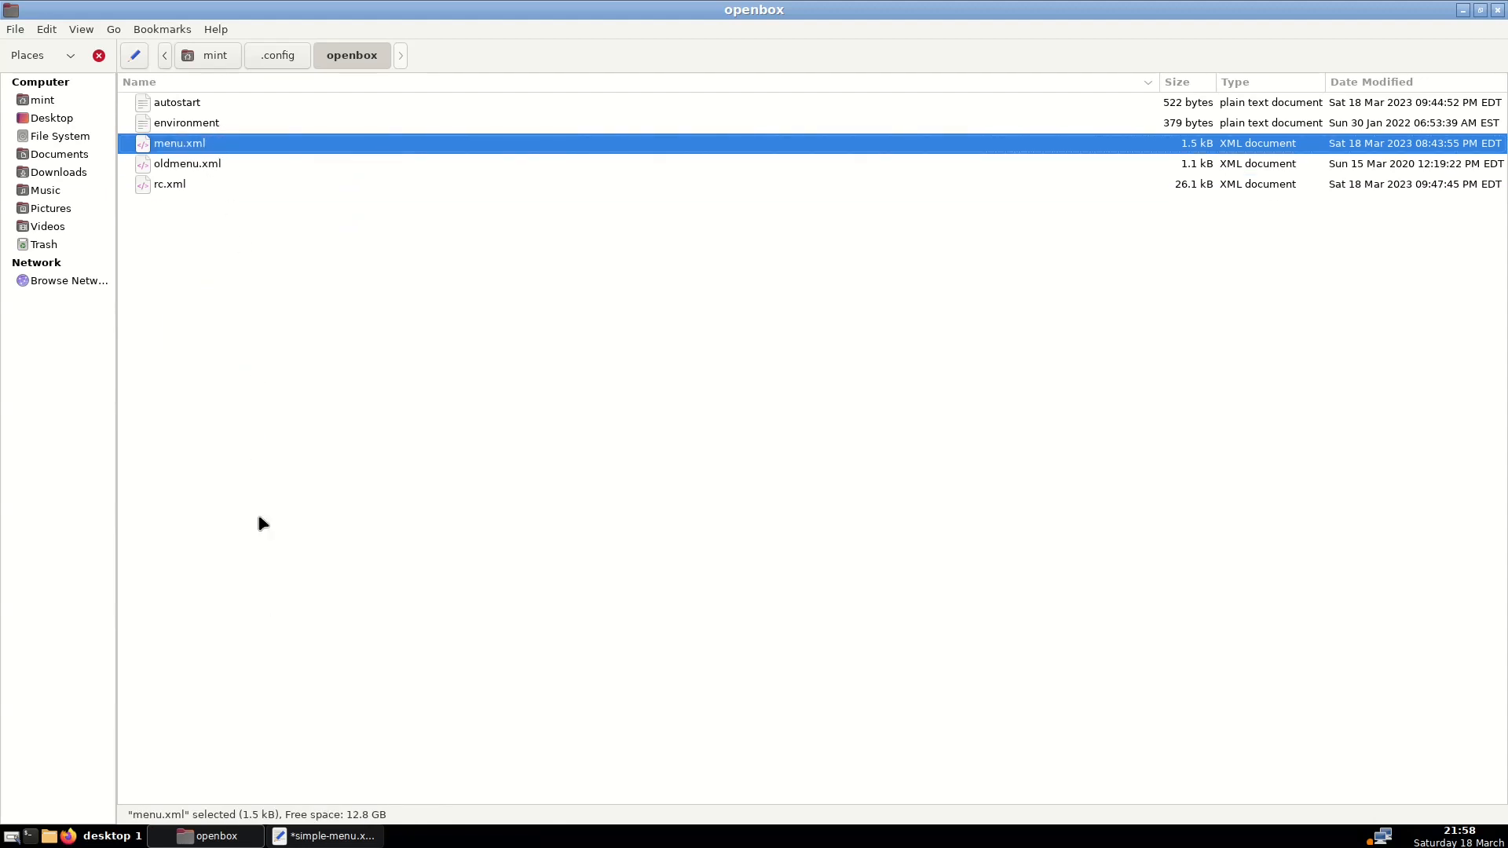
right_click(471, 842)
Reconfigure Openbox from the desktop menu and check the new menu entries
left_click(529, 783)
right_click(509, 836)
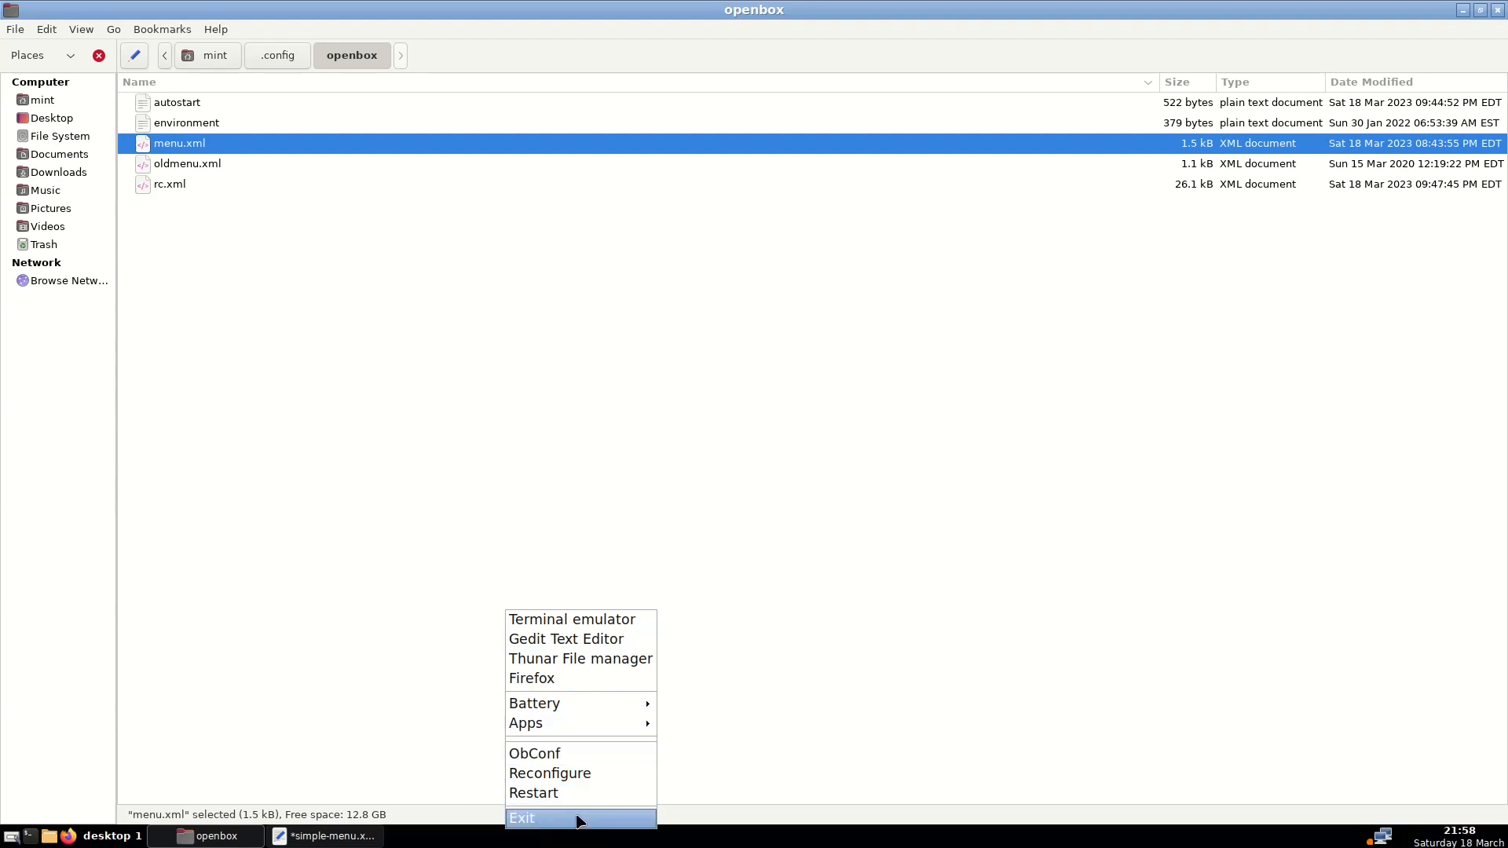
left_click(376, 711)
Return to simple-menu.xml in xed for the Battery and Apps path edits, then launch Firefox
left_click(318, 837)
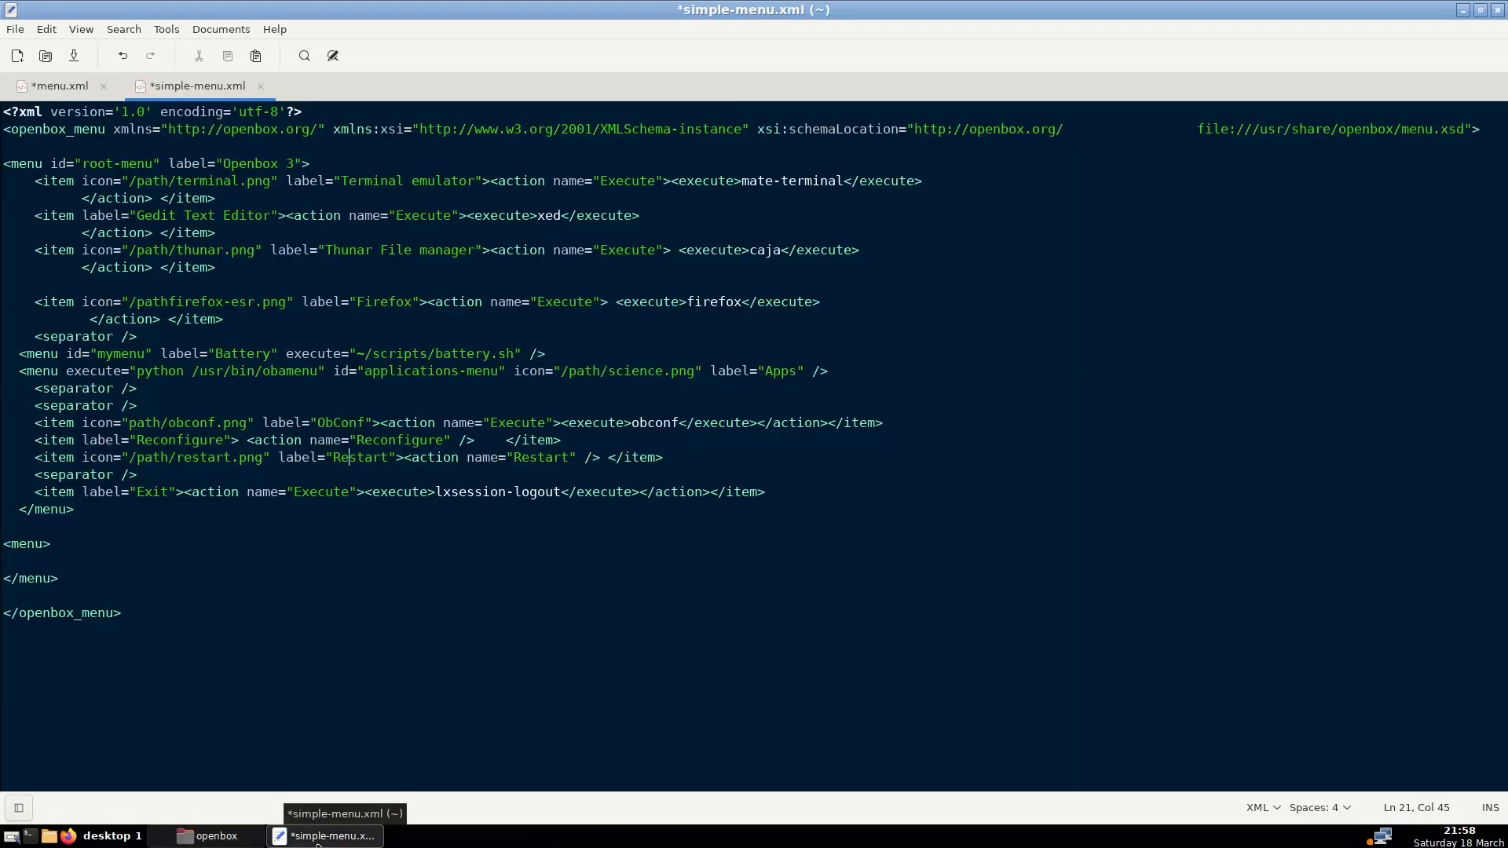
right_click(1024, 207)
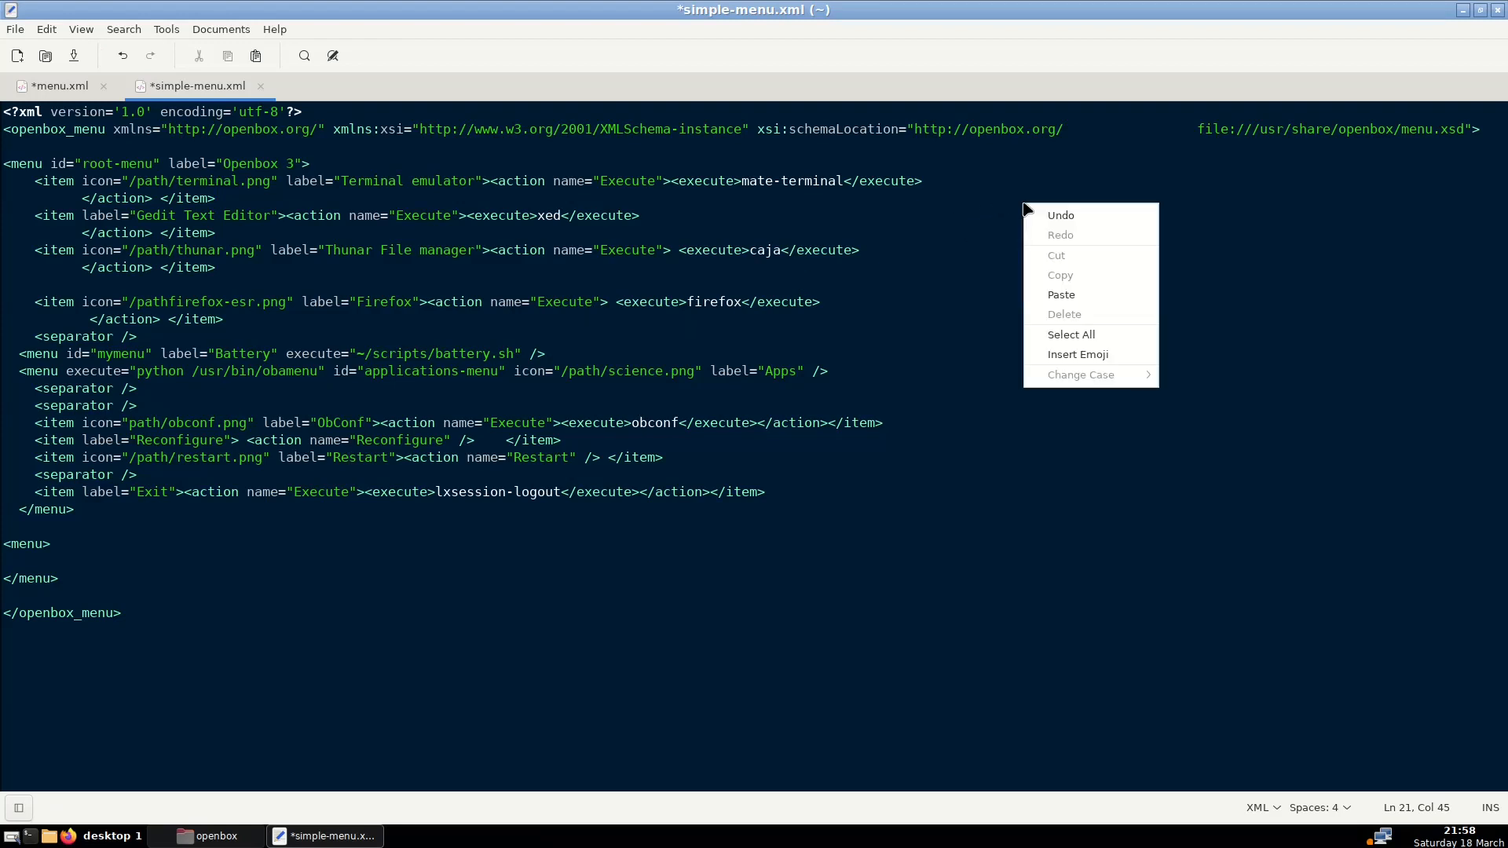
left_click(957, 283)
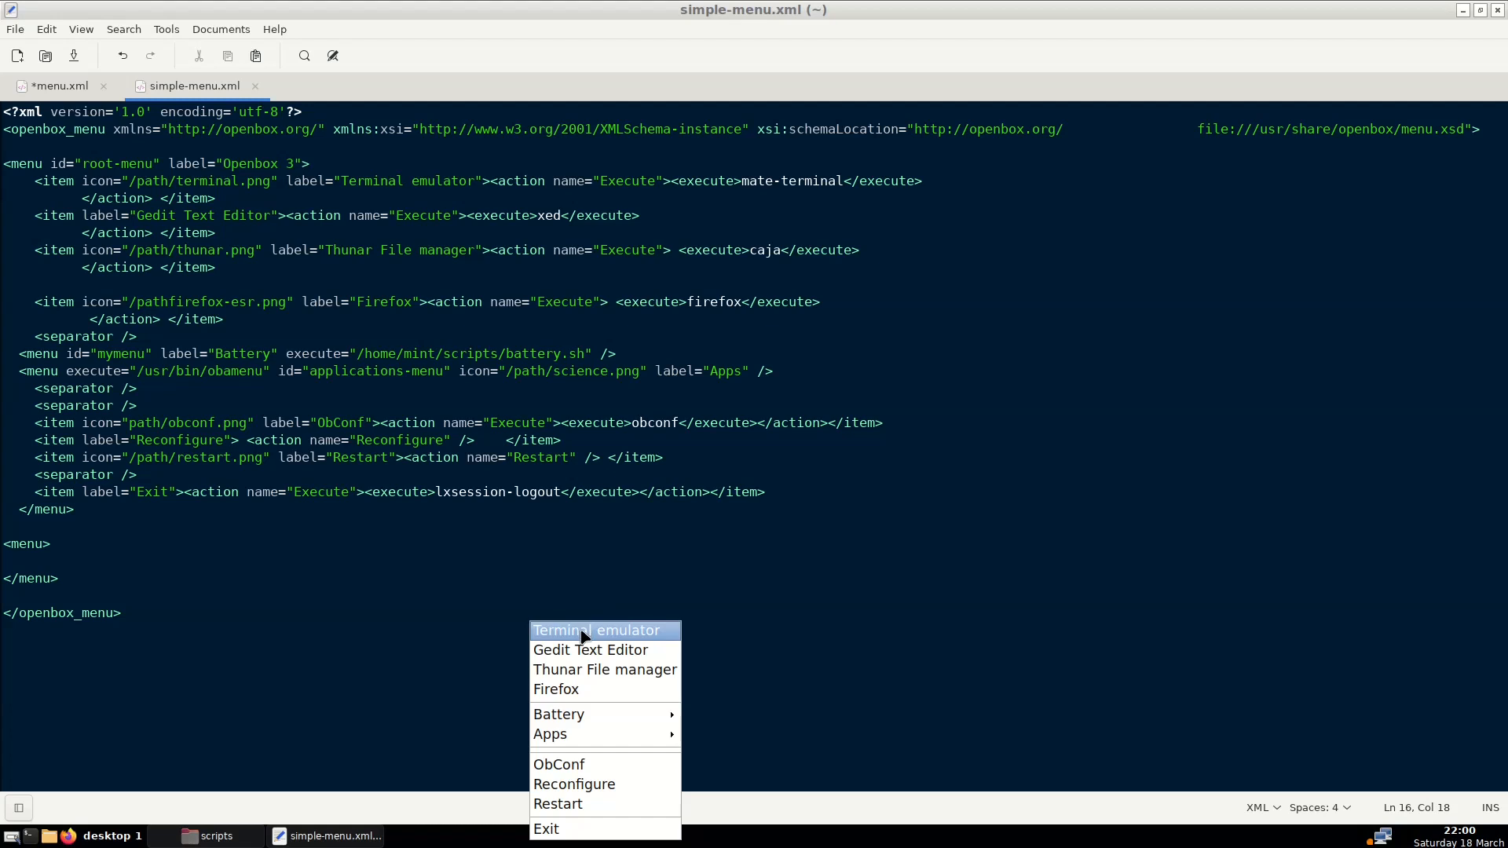
left_click(470, 540)
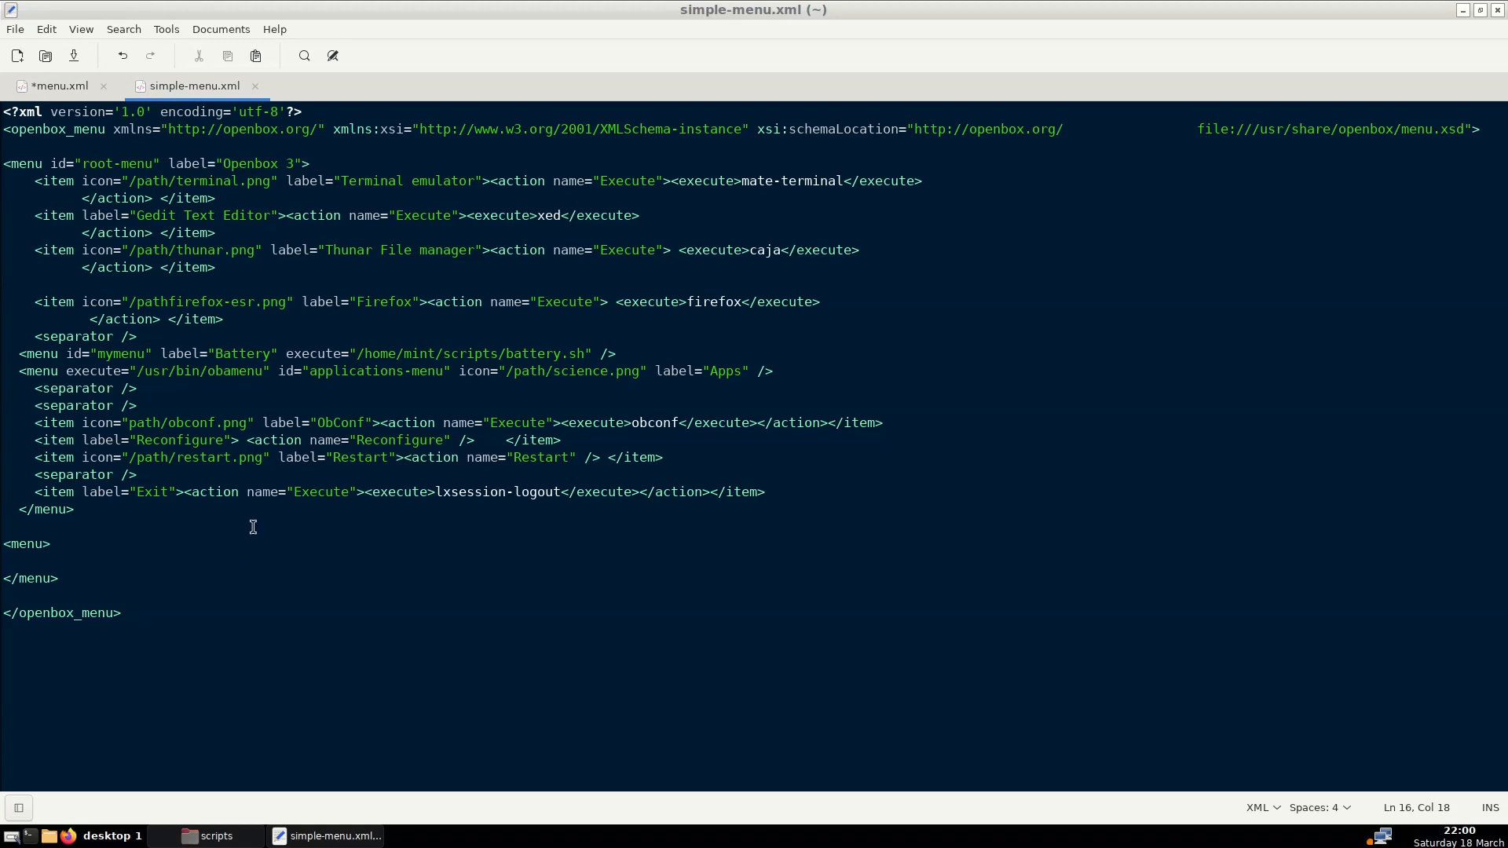
left_click(325, 838)
left_click(68, 836)
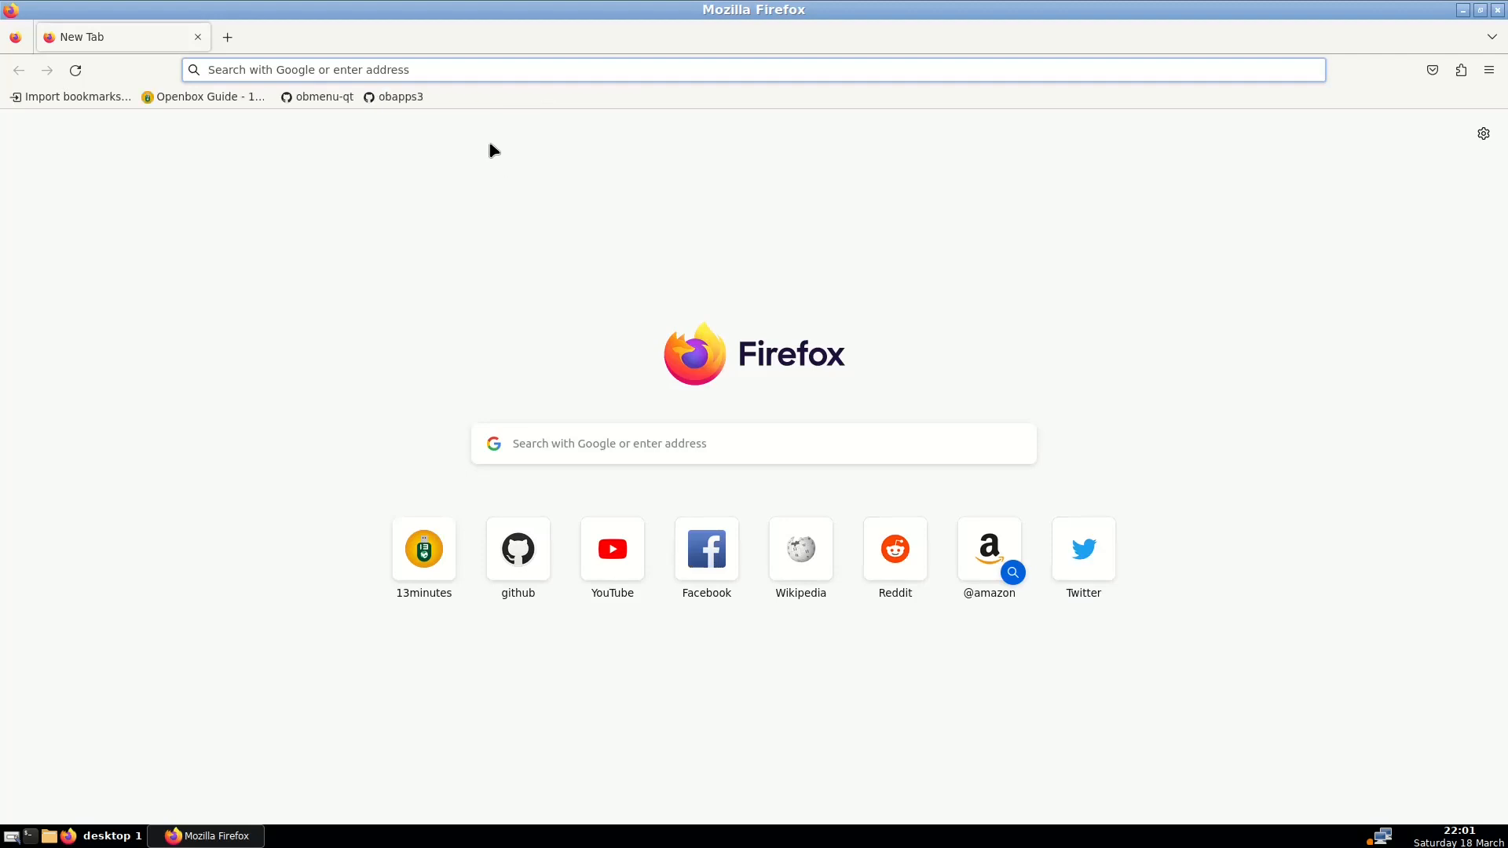
Open the shaggyz/obmenu-qt GitHub page via its bookmark and read the README's Requirements and Installation
left_click(322, 97)
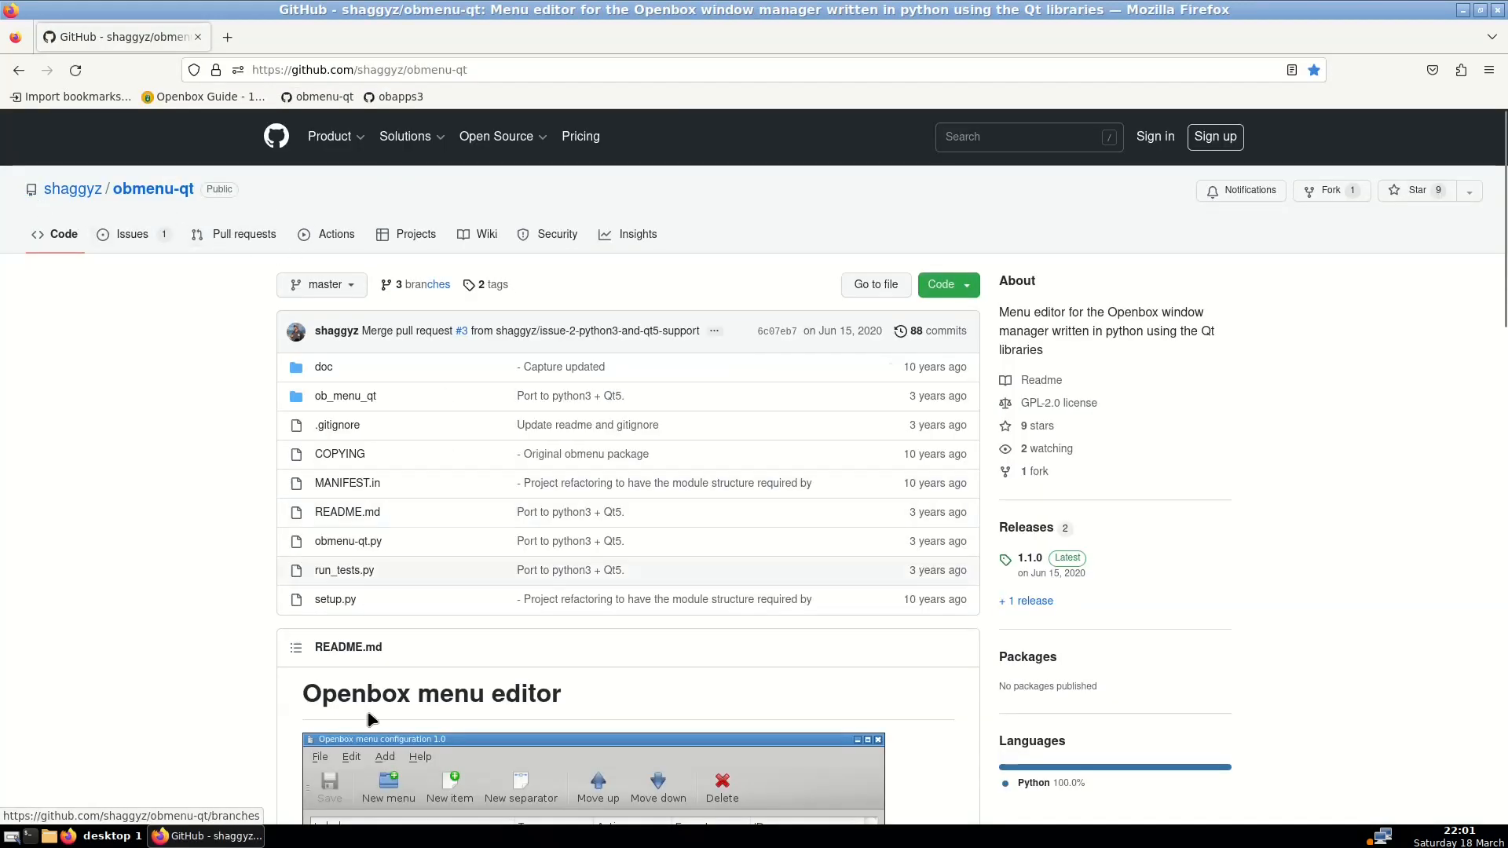
scroll(546, 673, "down", 5)
scroll(545, 673, "down", 2)
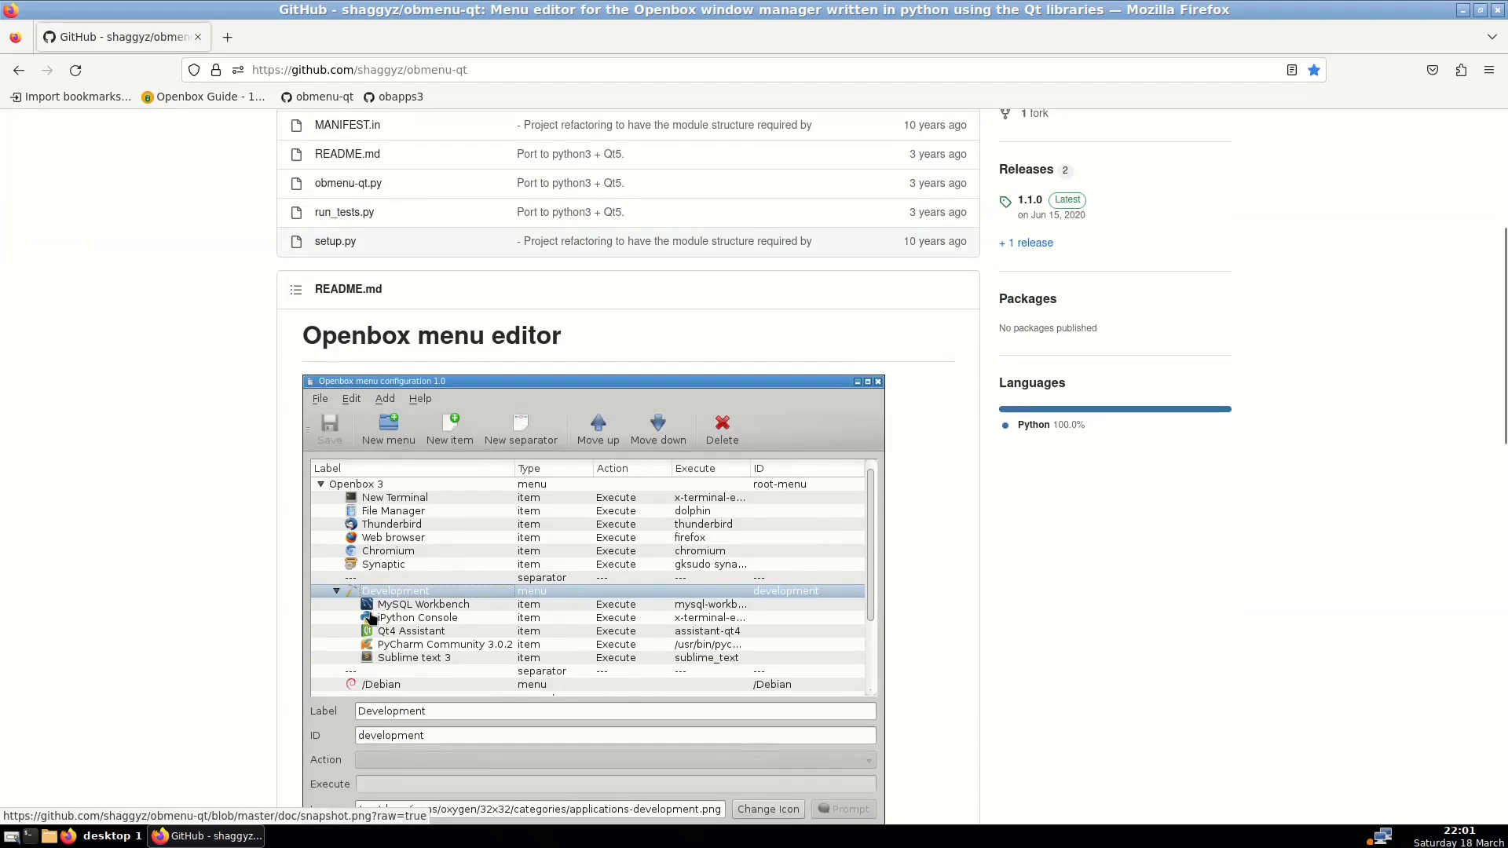
scroll(401, 633, "down", 8)
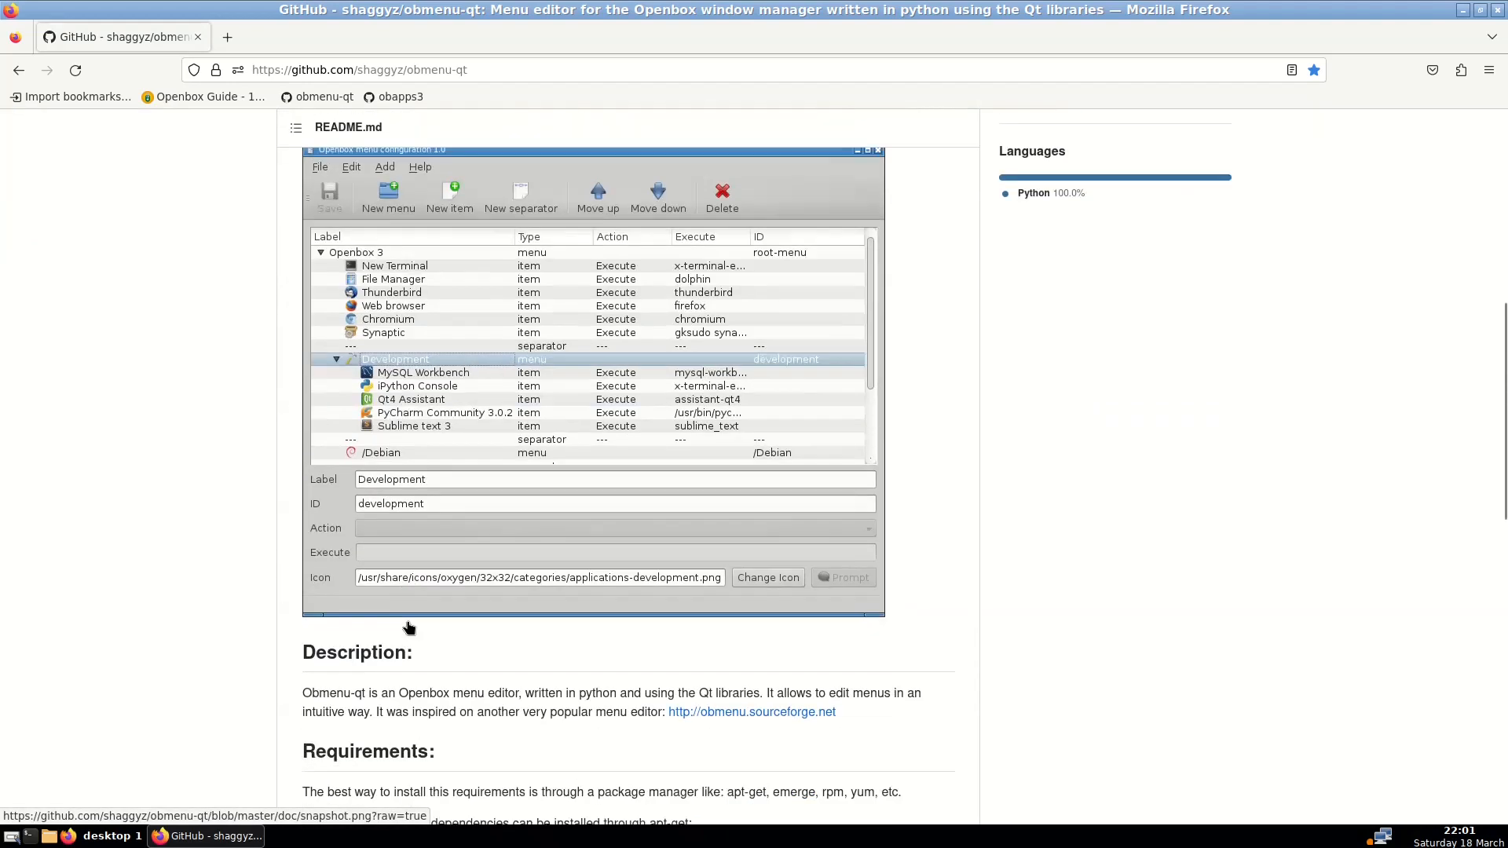
scroll(424, 597, "up", 11)
scroll(444, 556, "down", 12)
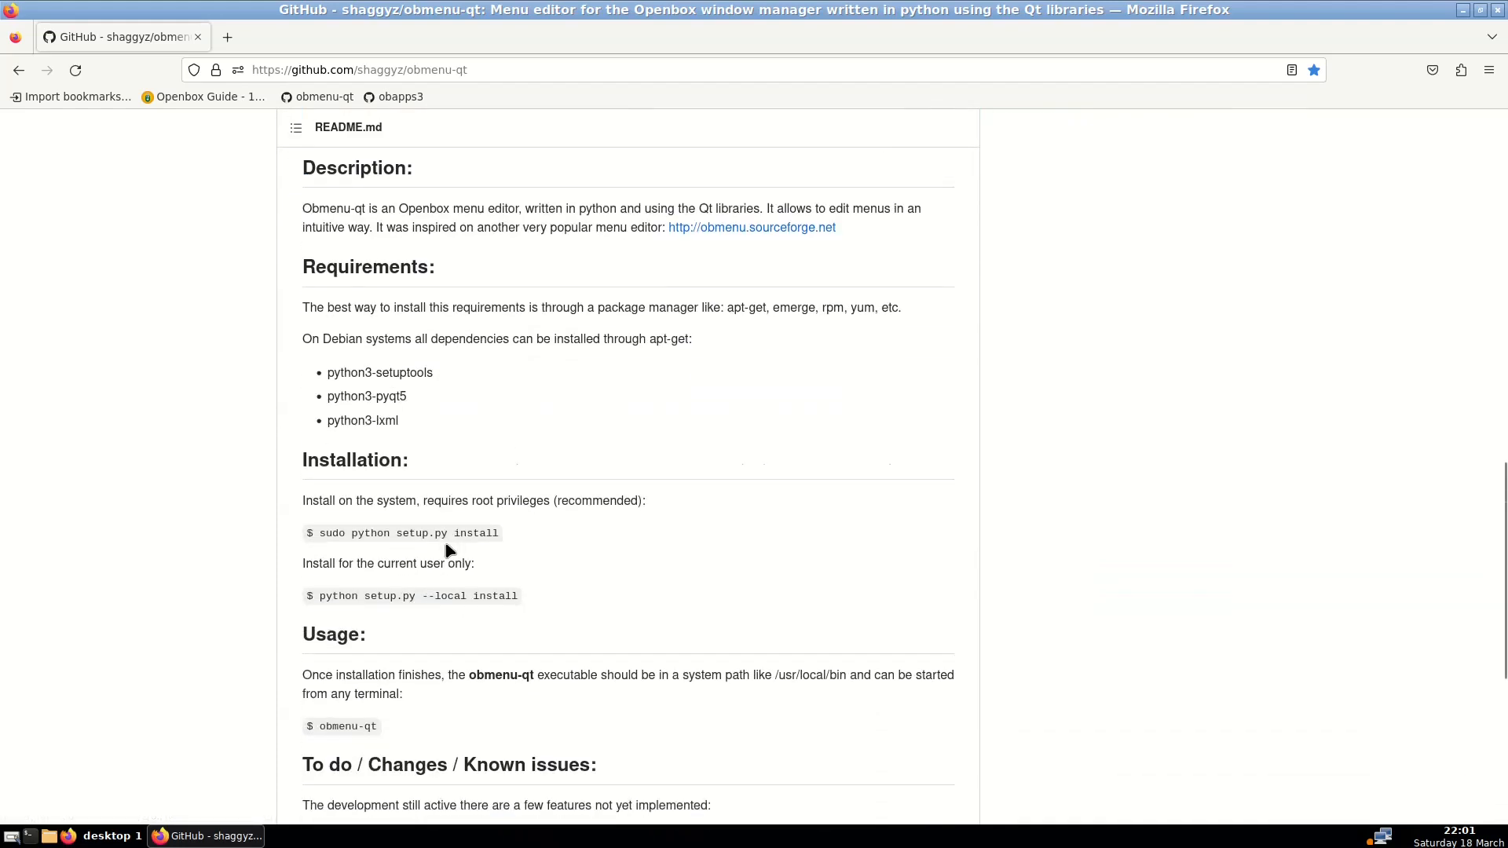
scroll(437, 525, "up", 1)
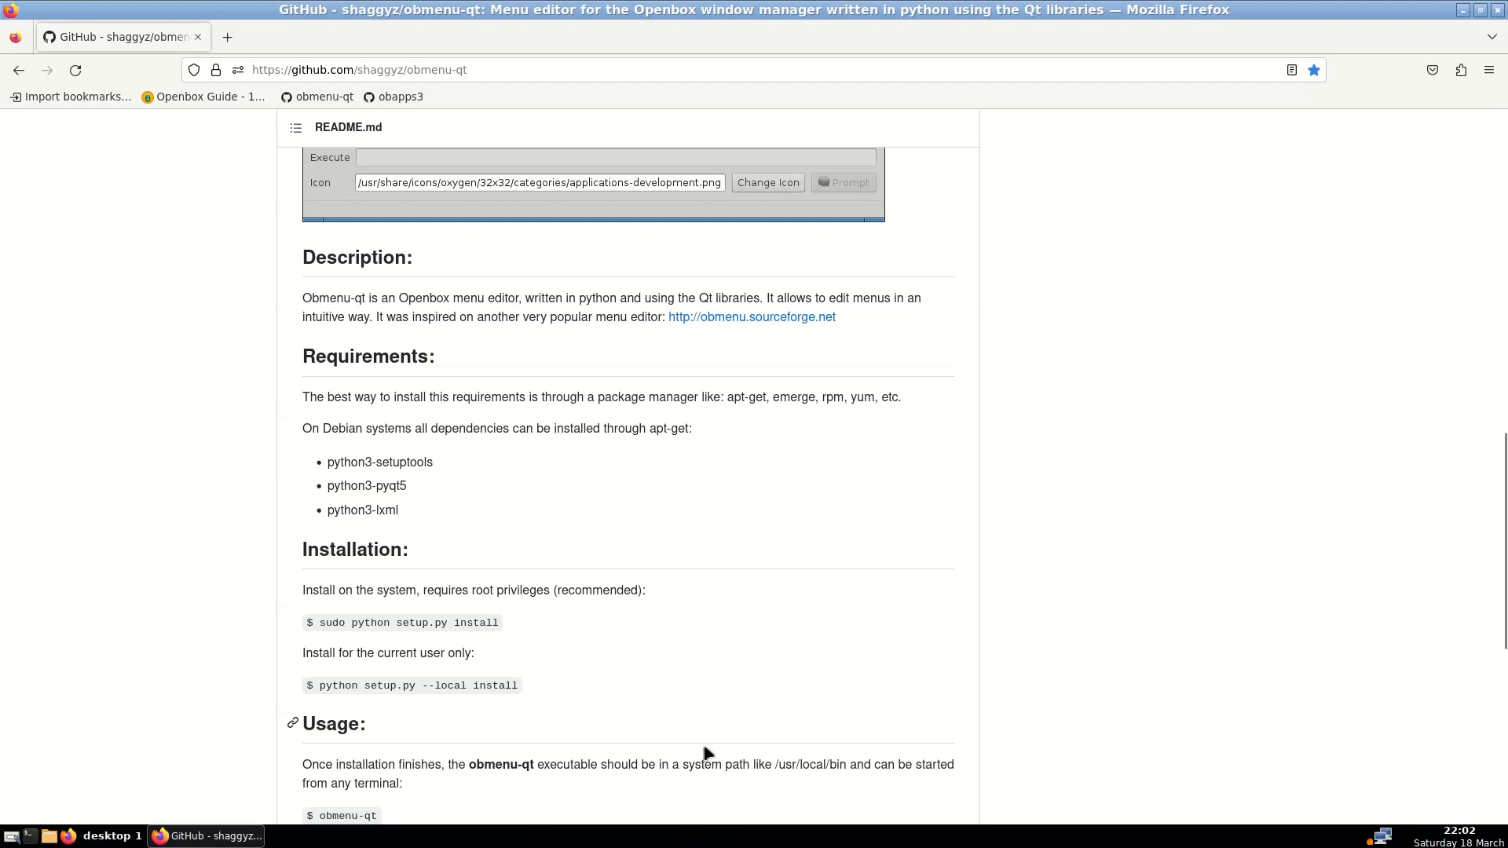
Run sudo apt install python3-setuptools python3-pyqt5 python3-lxml in a new terminal, then close it
left_click(30, 835)
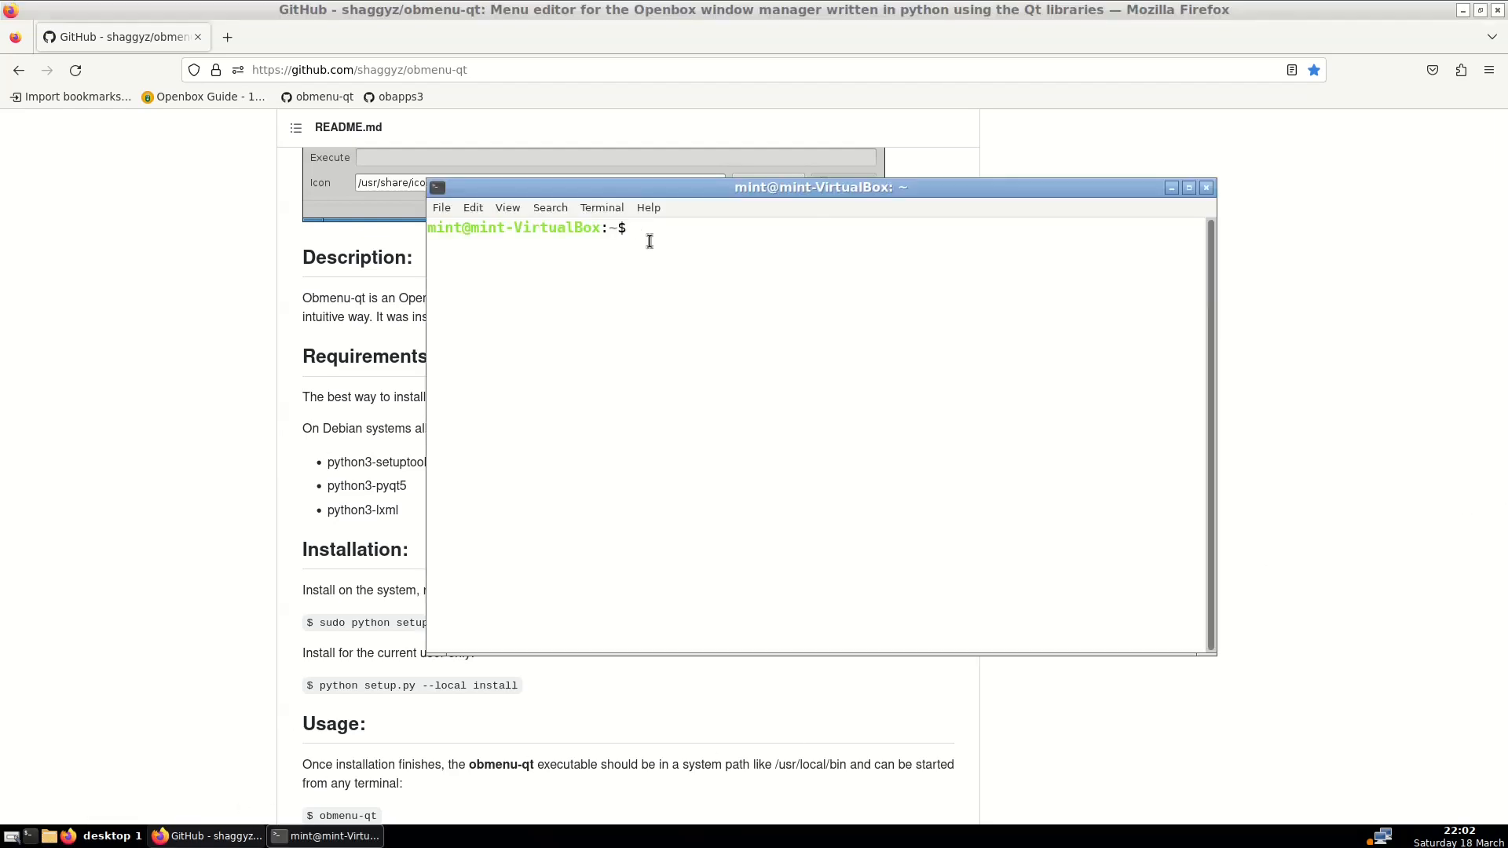
right_click(650, 240)
left_click(685, 328)
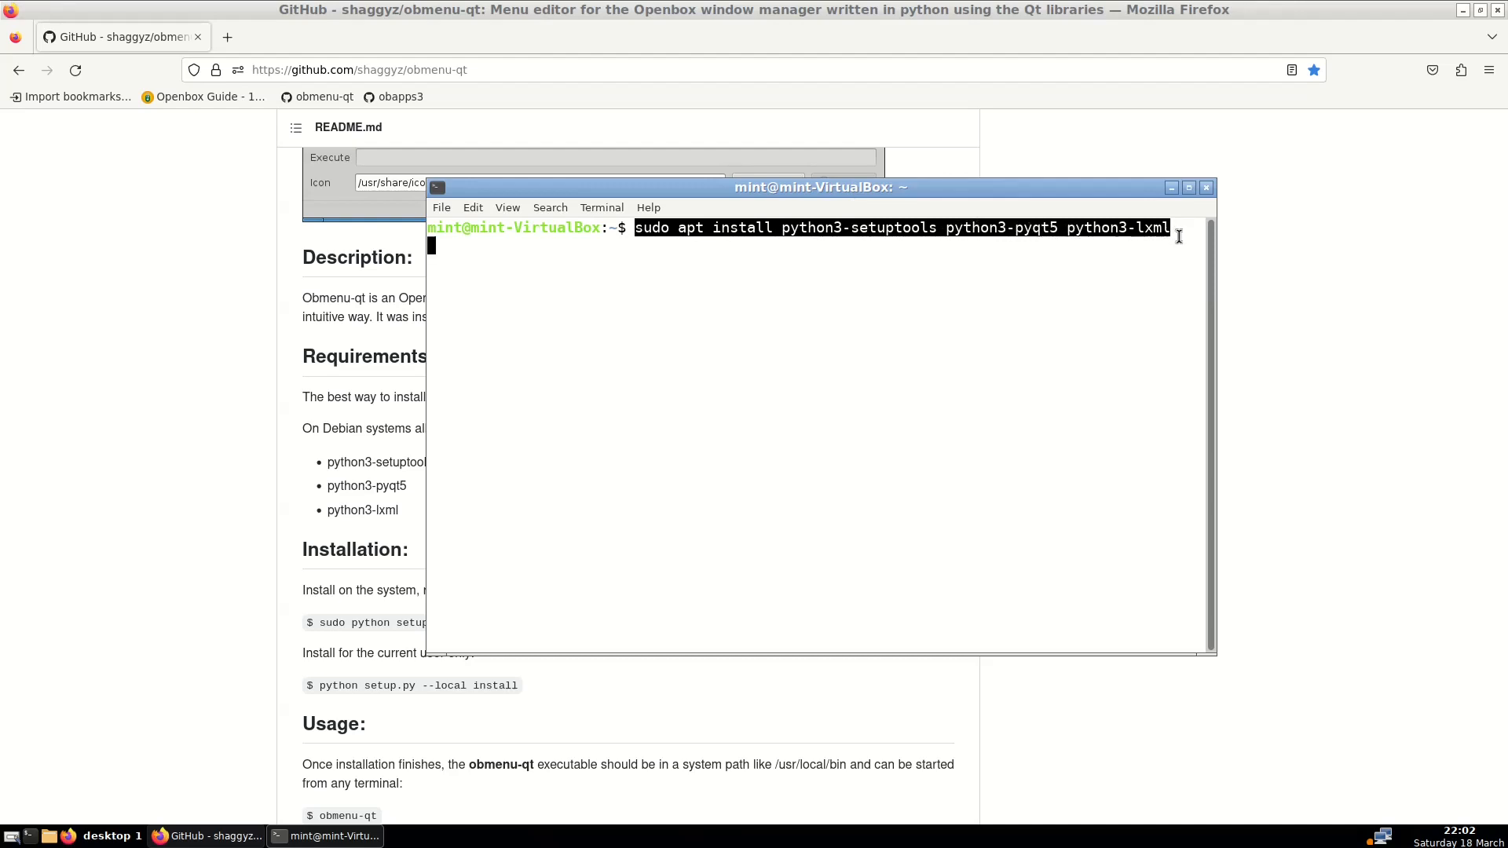
key("Return")
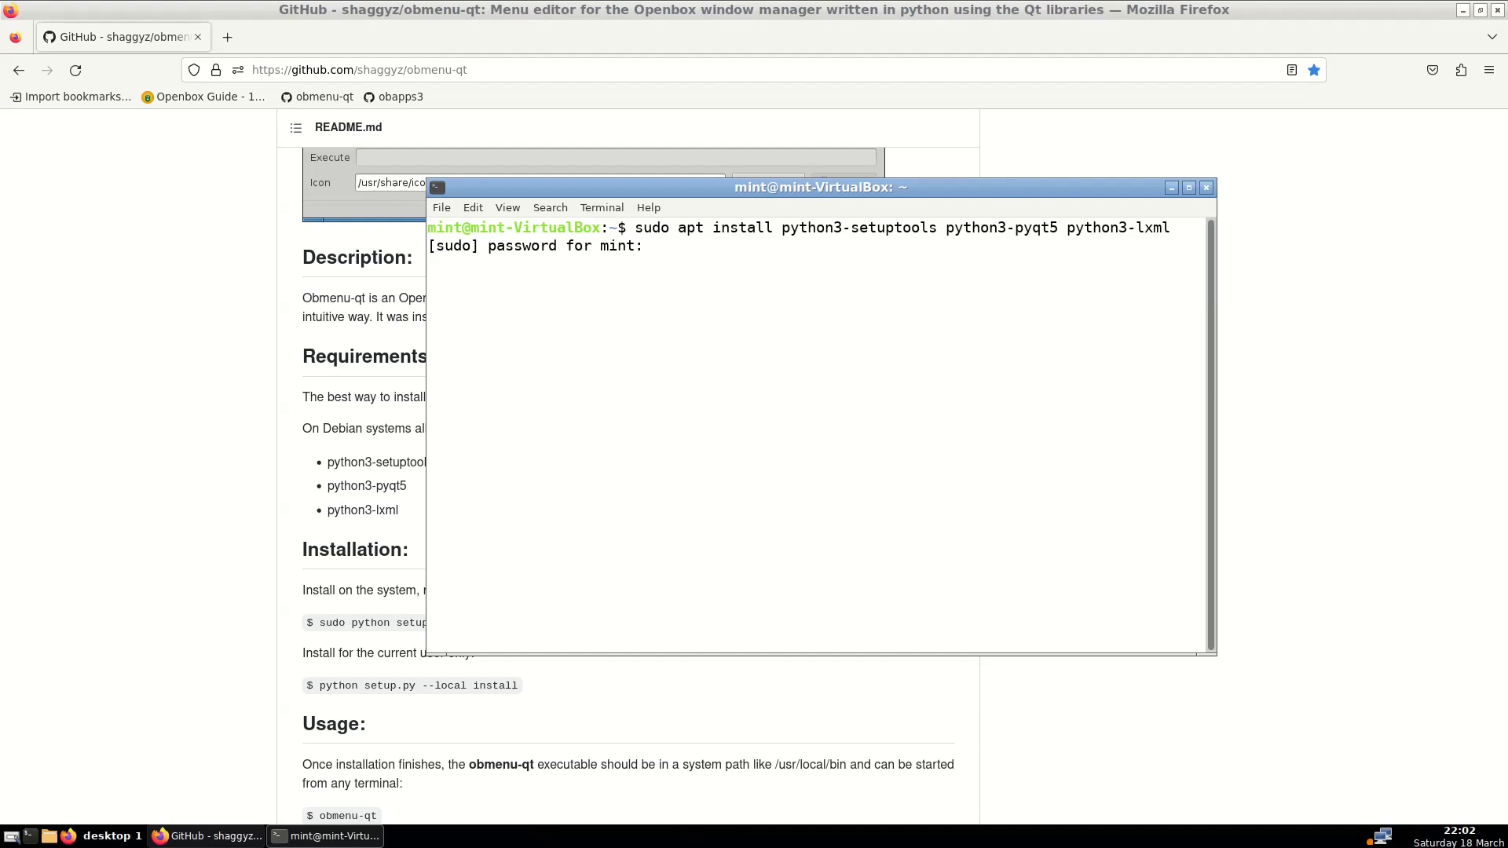
key("Return")
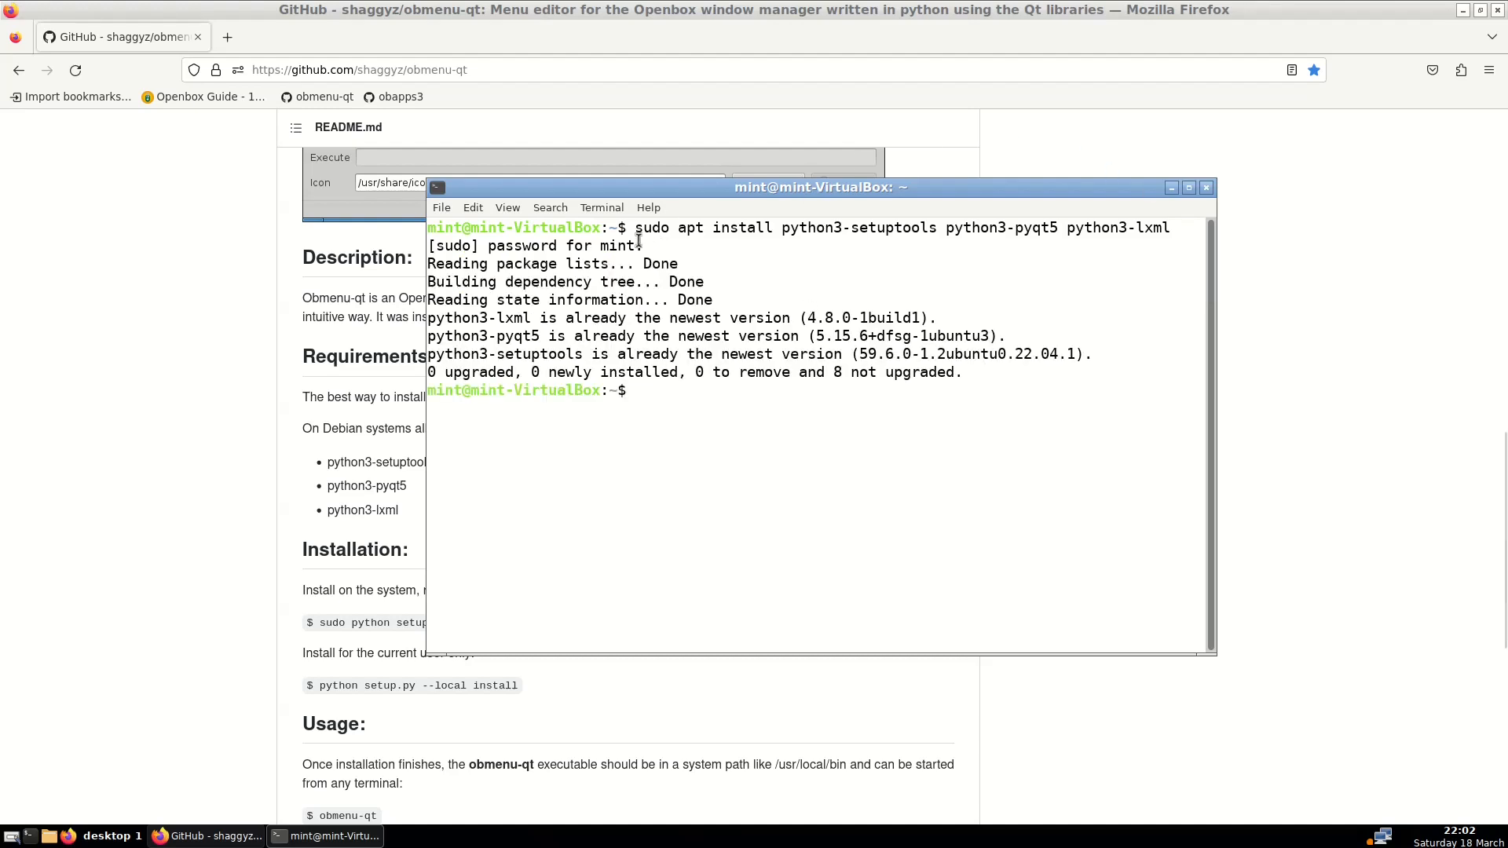
left_click(1207, 188)
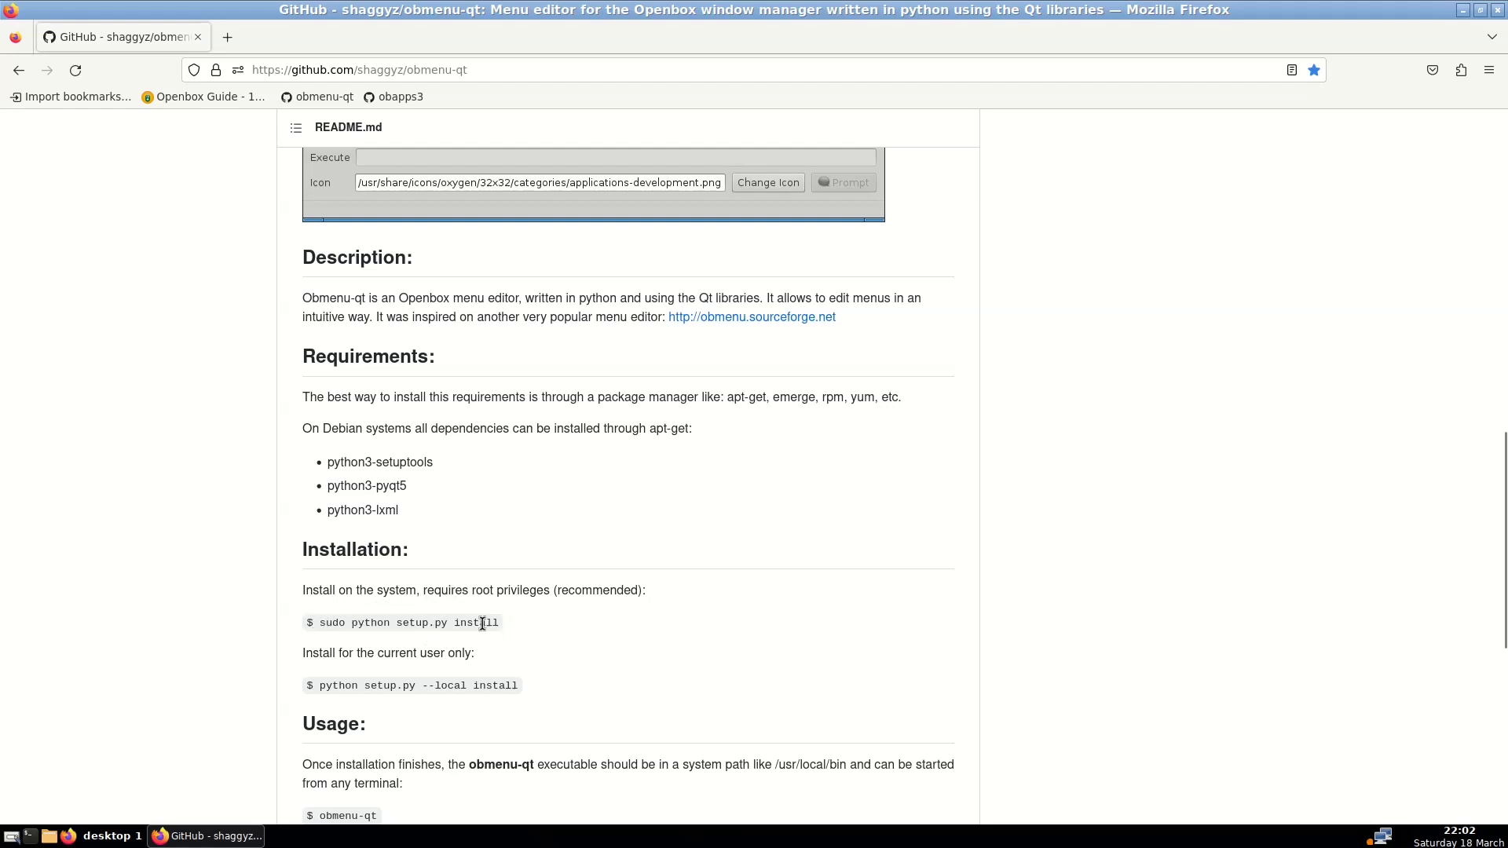
Check the obmenu-qt Code clone/Download ZIP menu, then open the home folder in the file manager
scroll(710, 630, "up", 3)
scroll(709, 630, "up", 8)
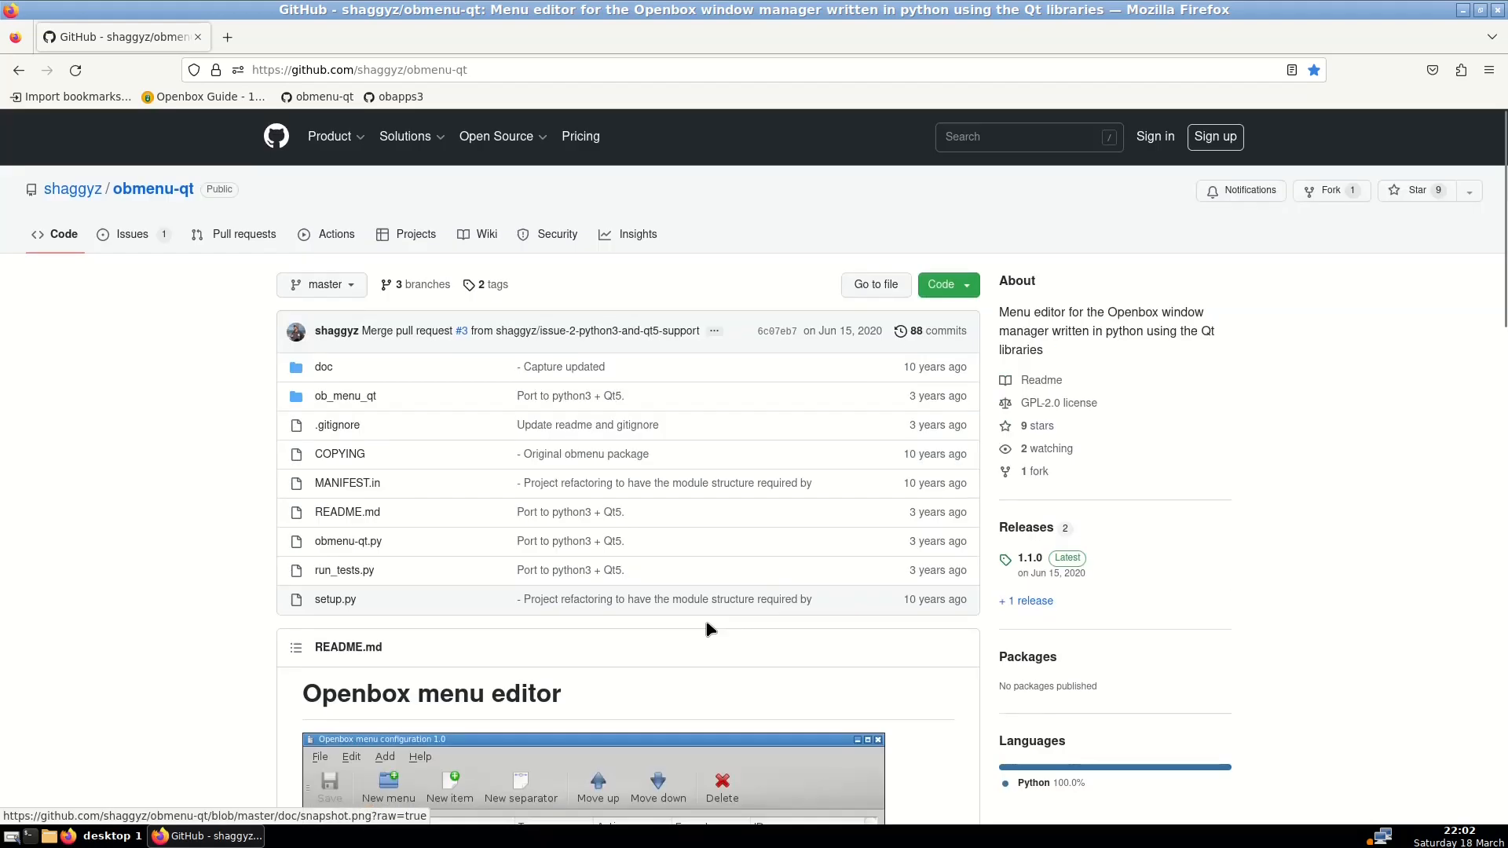
left_click(953, 289)
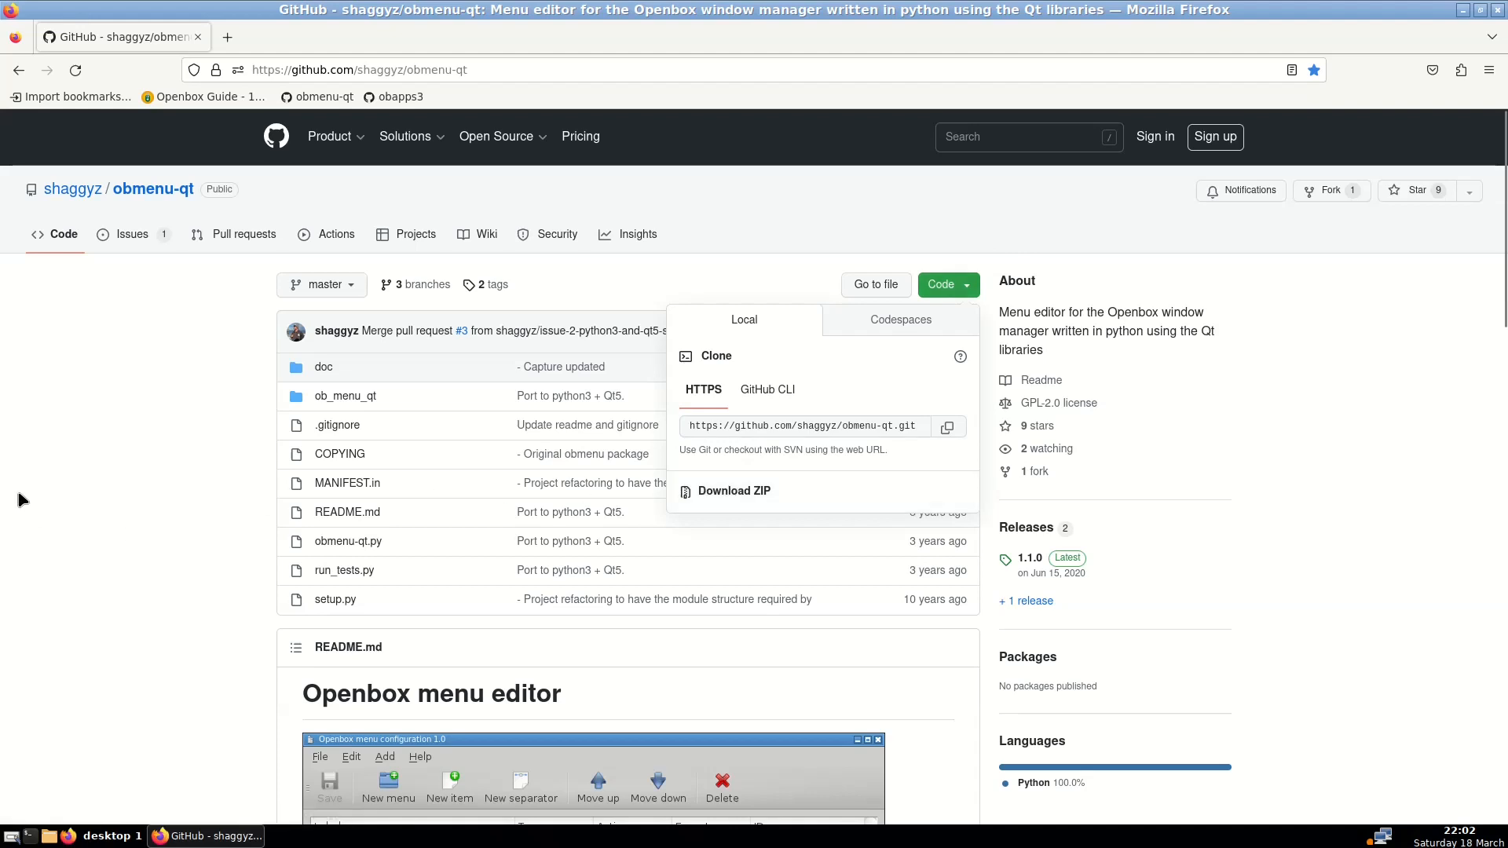
left_click(191, 529)
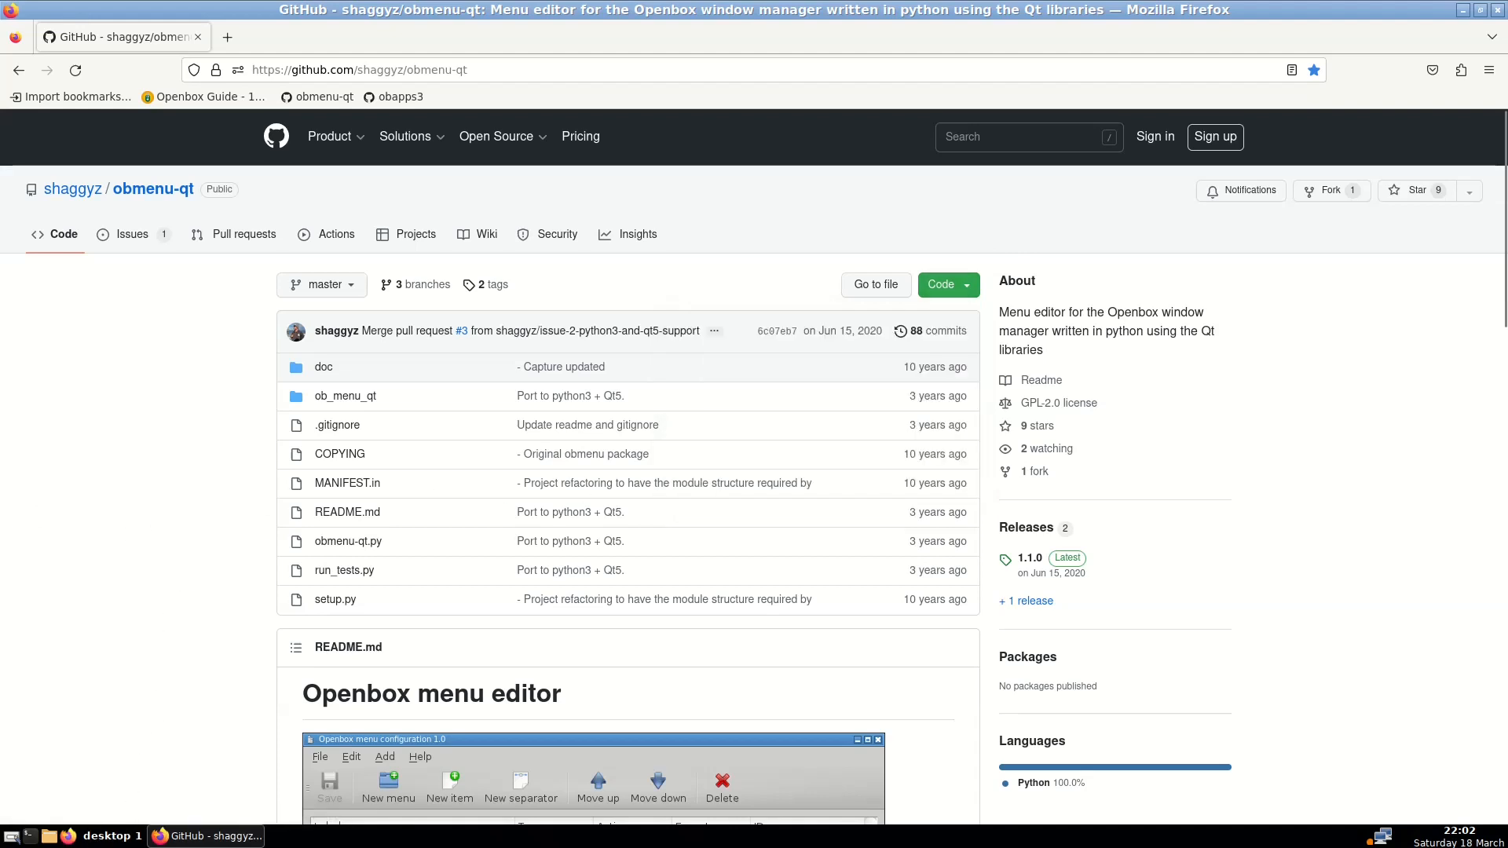
left_click(49, 835)
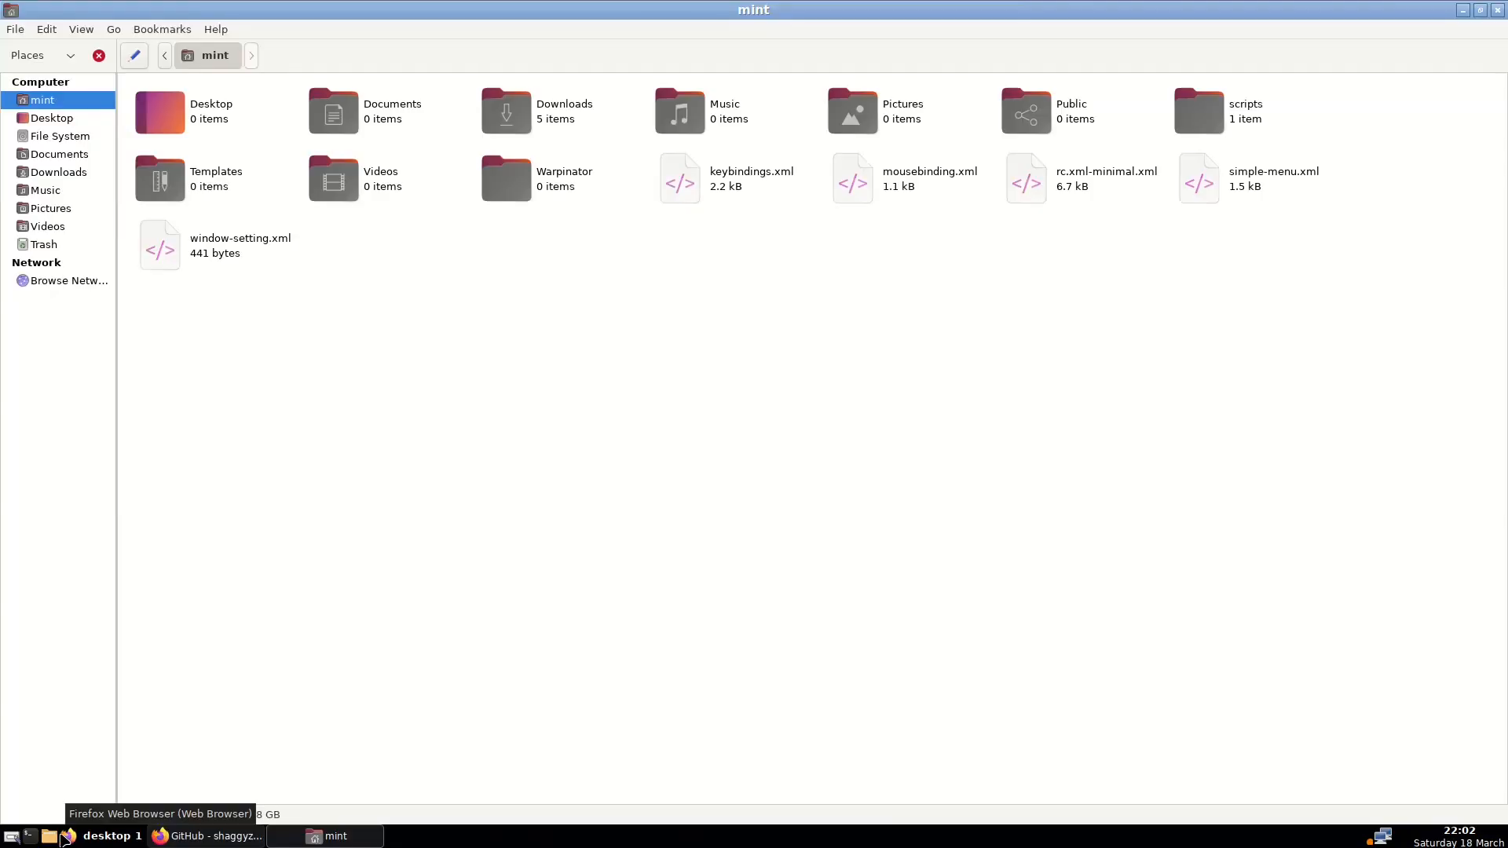
Open Downloads > obmenu-qt-master and run obmenu-qt.py to start the Openbox menu editor
double_click(575, 122)
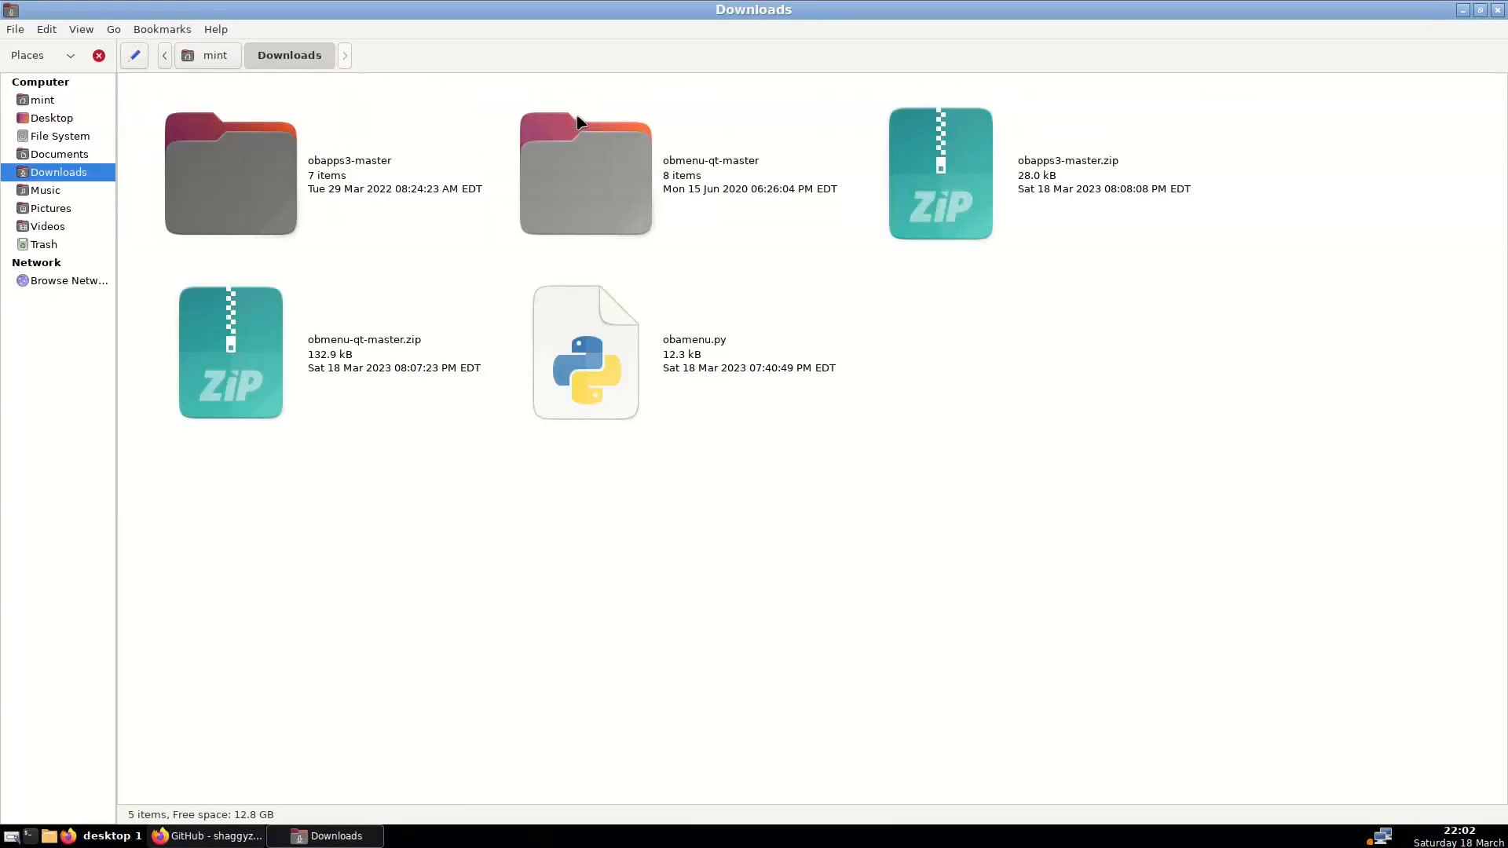
left_click(343, 358)
right_click(343, 358)
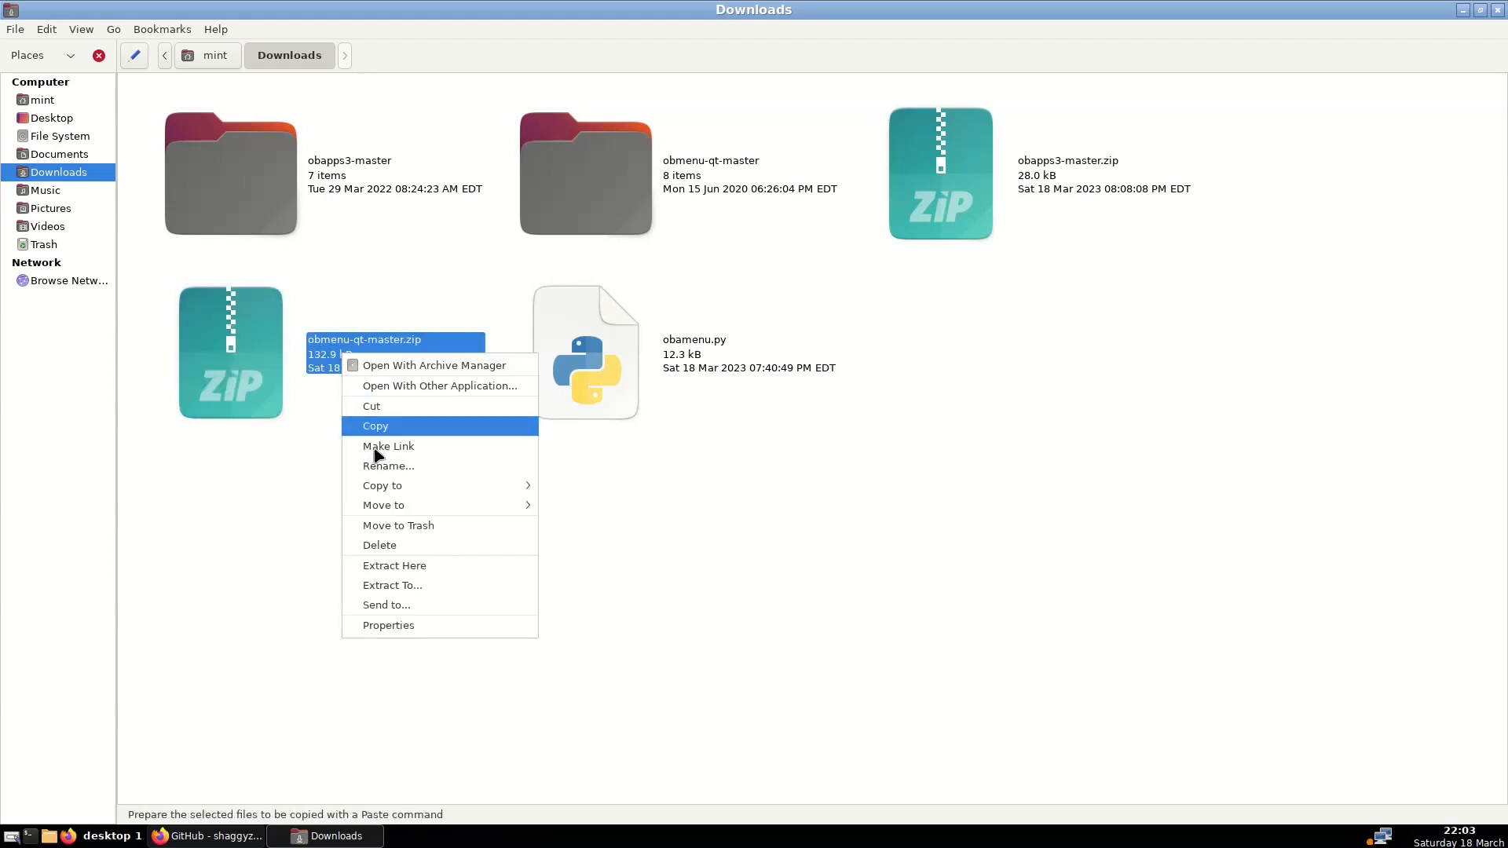
left_click(633, 539)
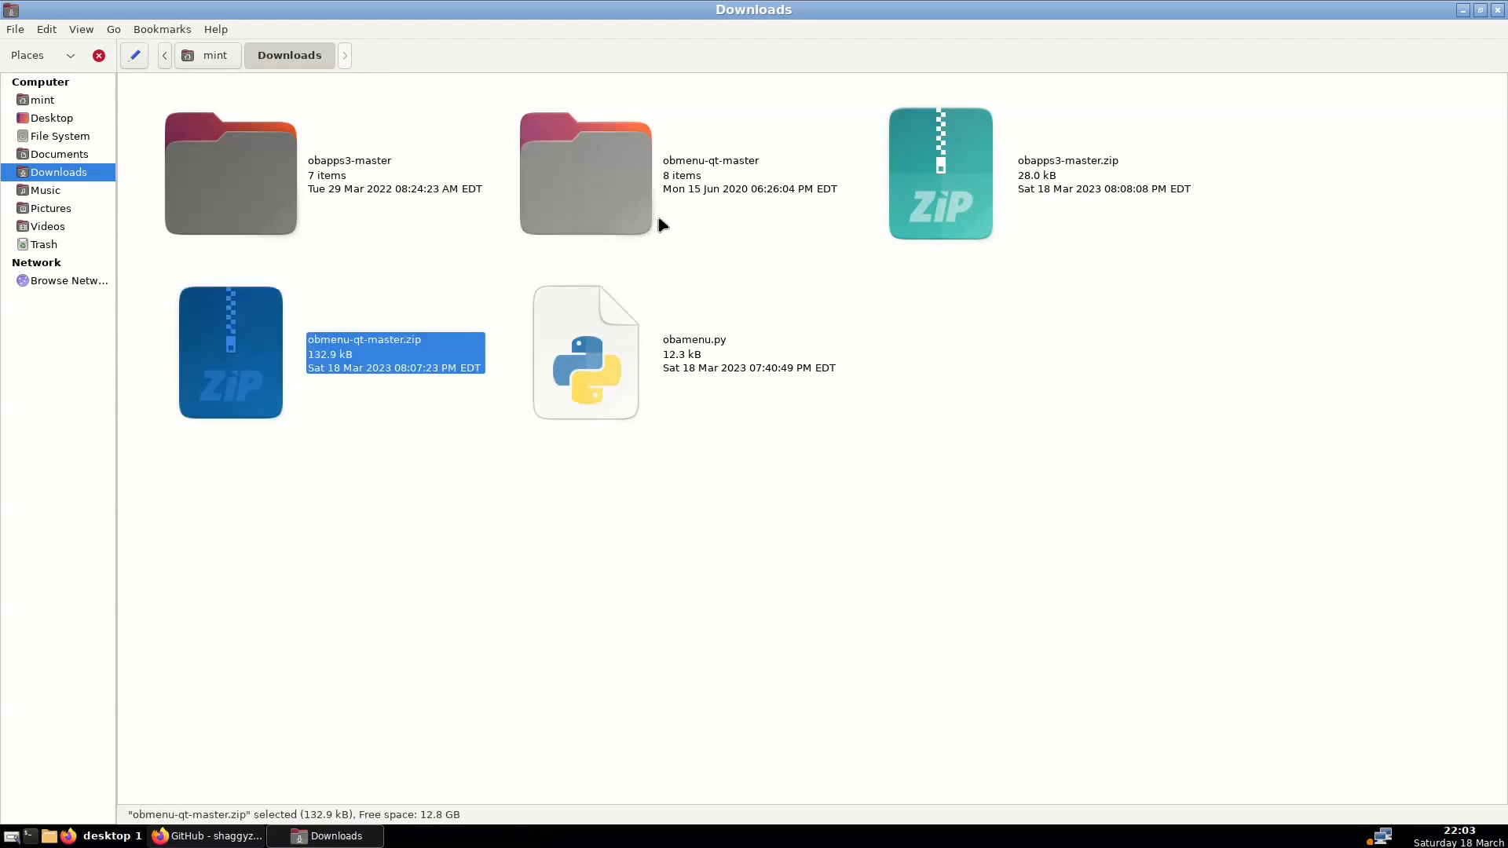
double_click(691, 166)
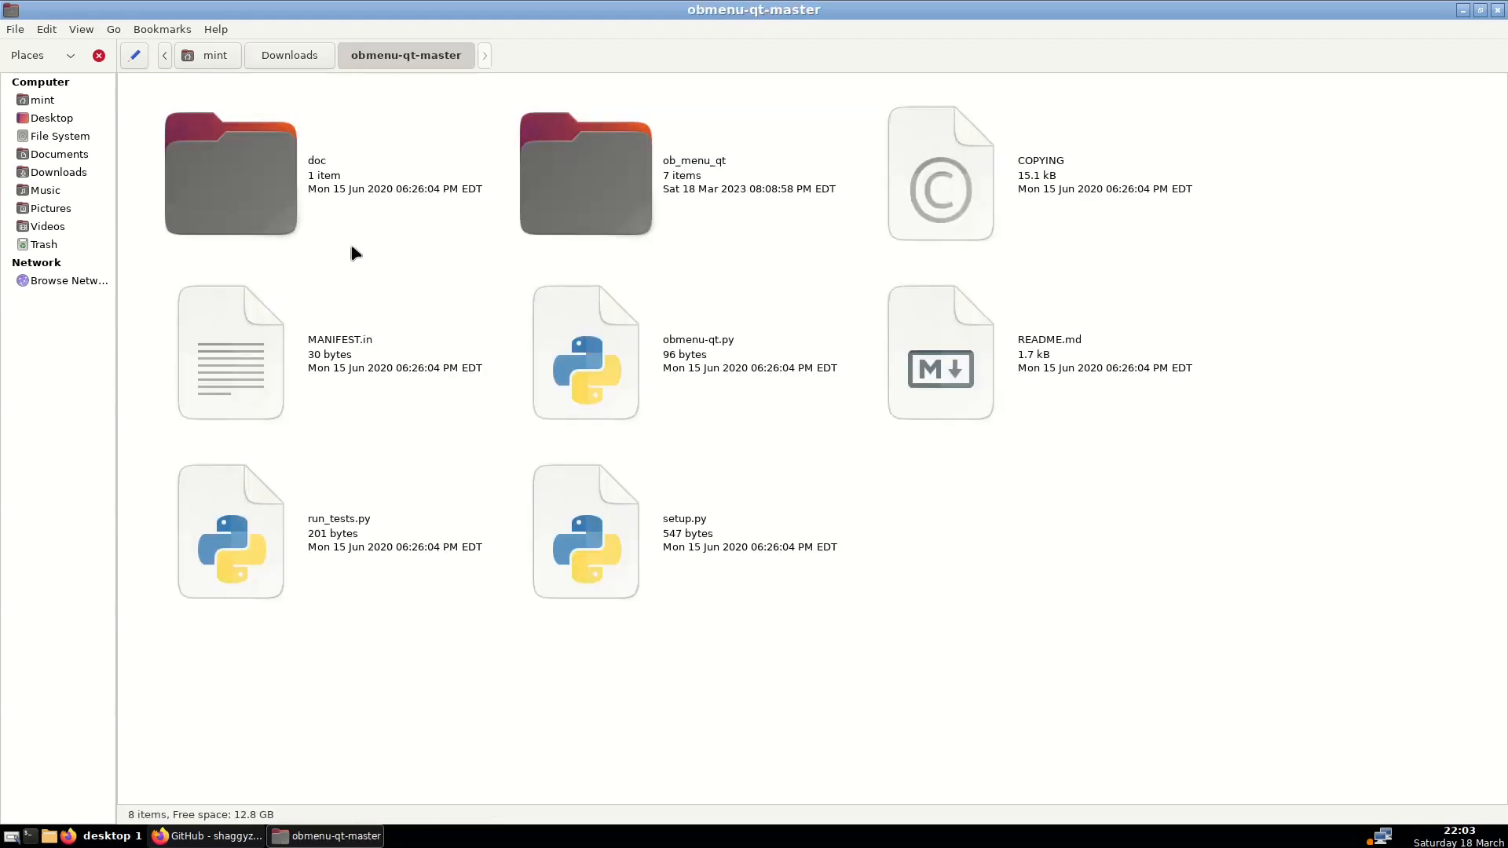
double_click(691, 360)
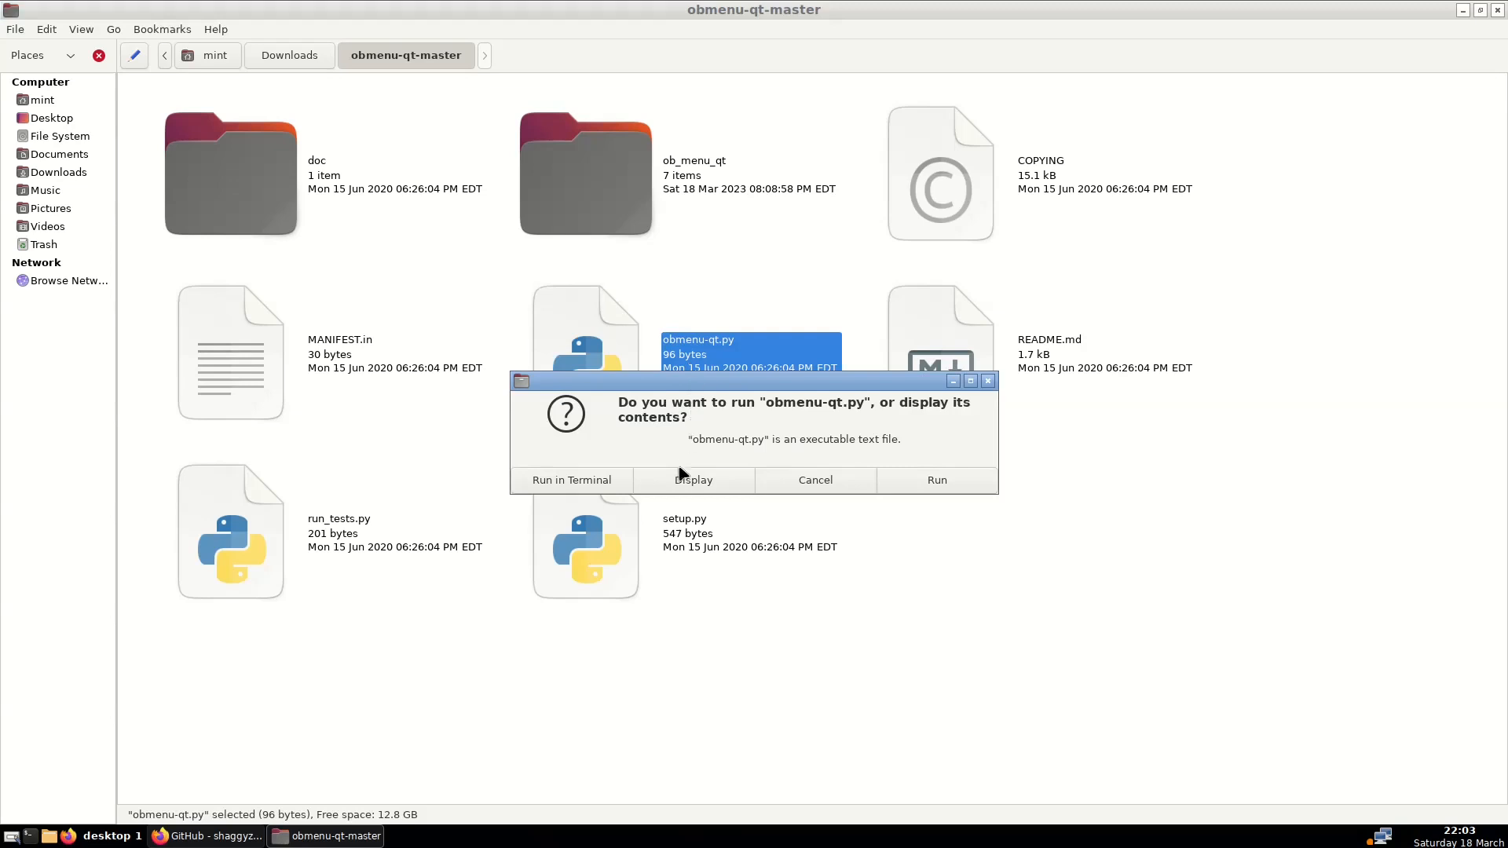
left_click(549, 481)
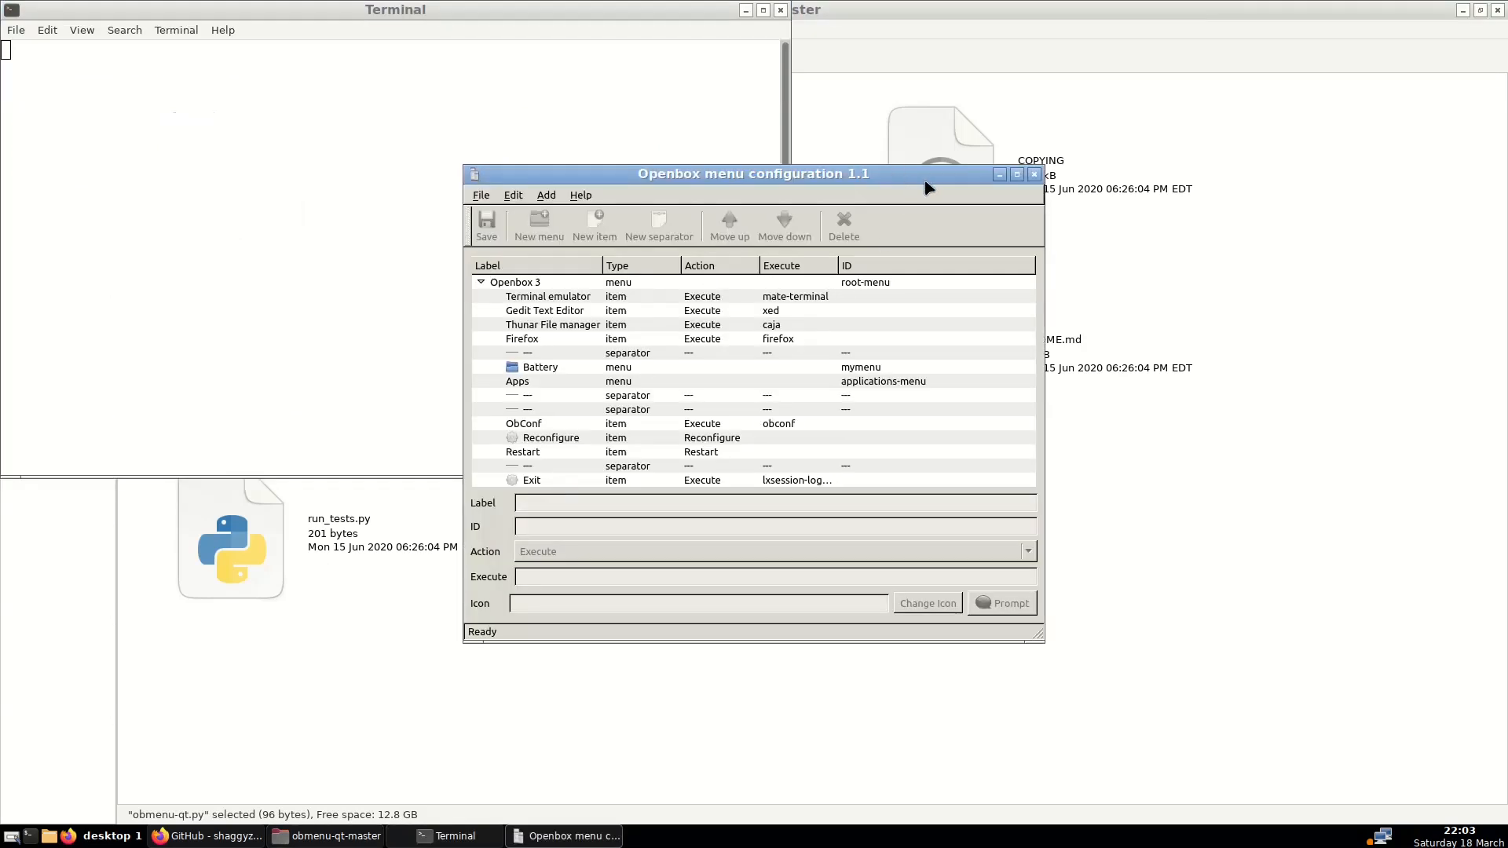
Maximize the editor and view the Terminal emulator entry, keeping its Action as Execute
left_click(1017, 174)
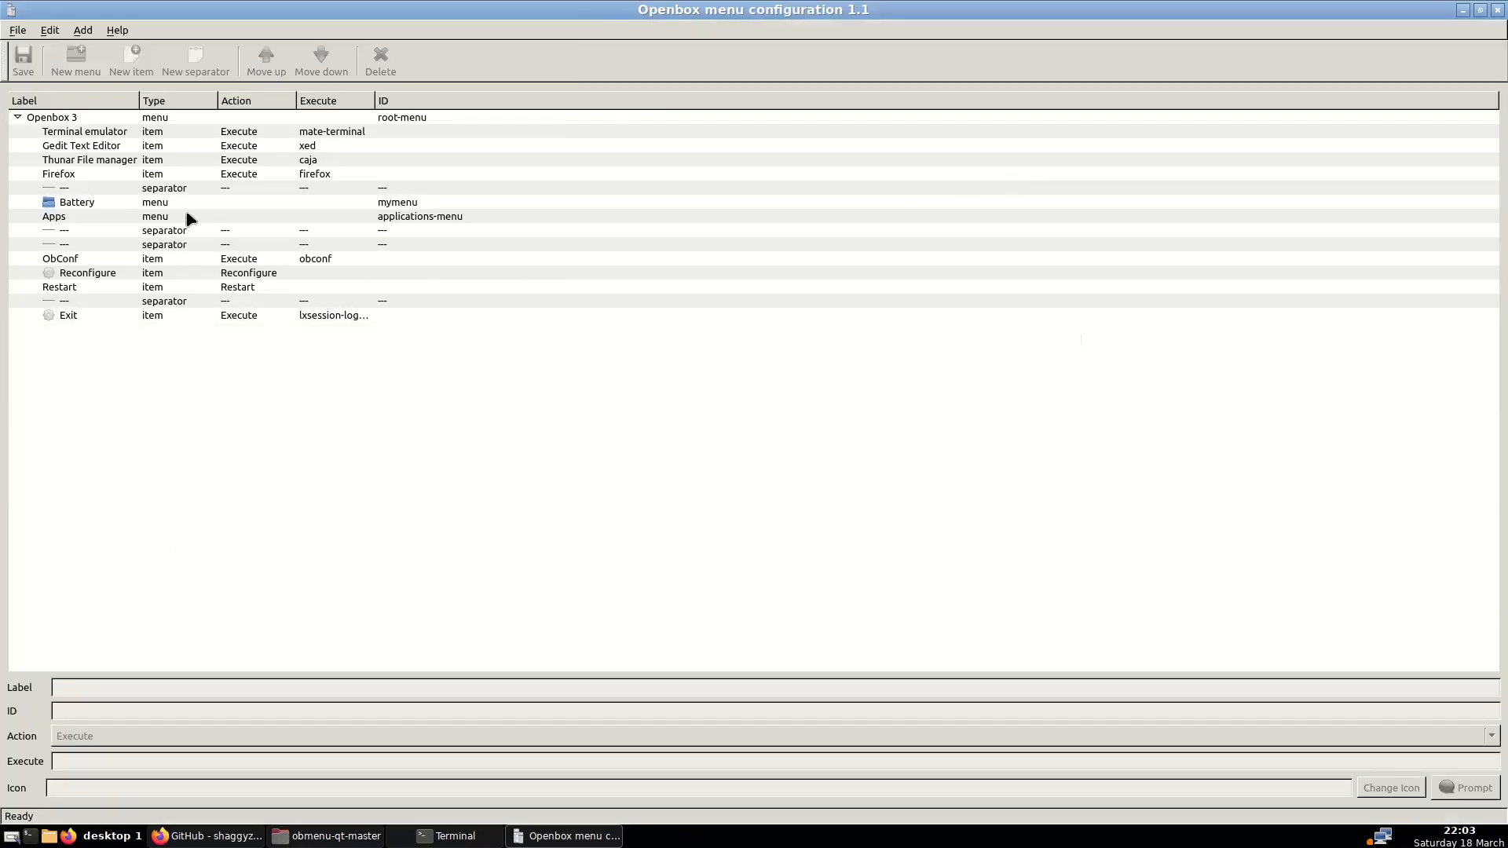
left_click(75, 134)
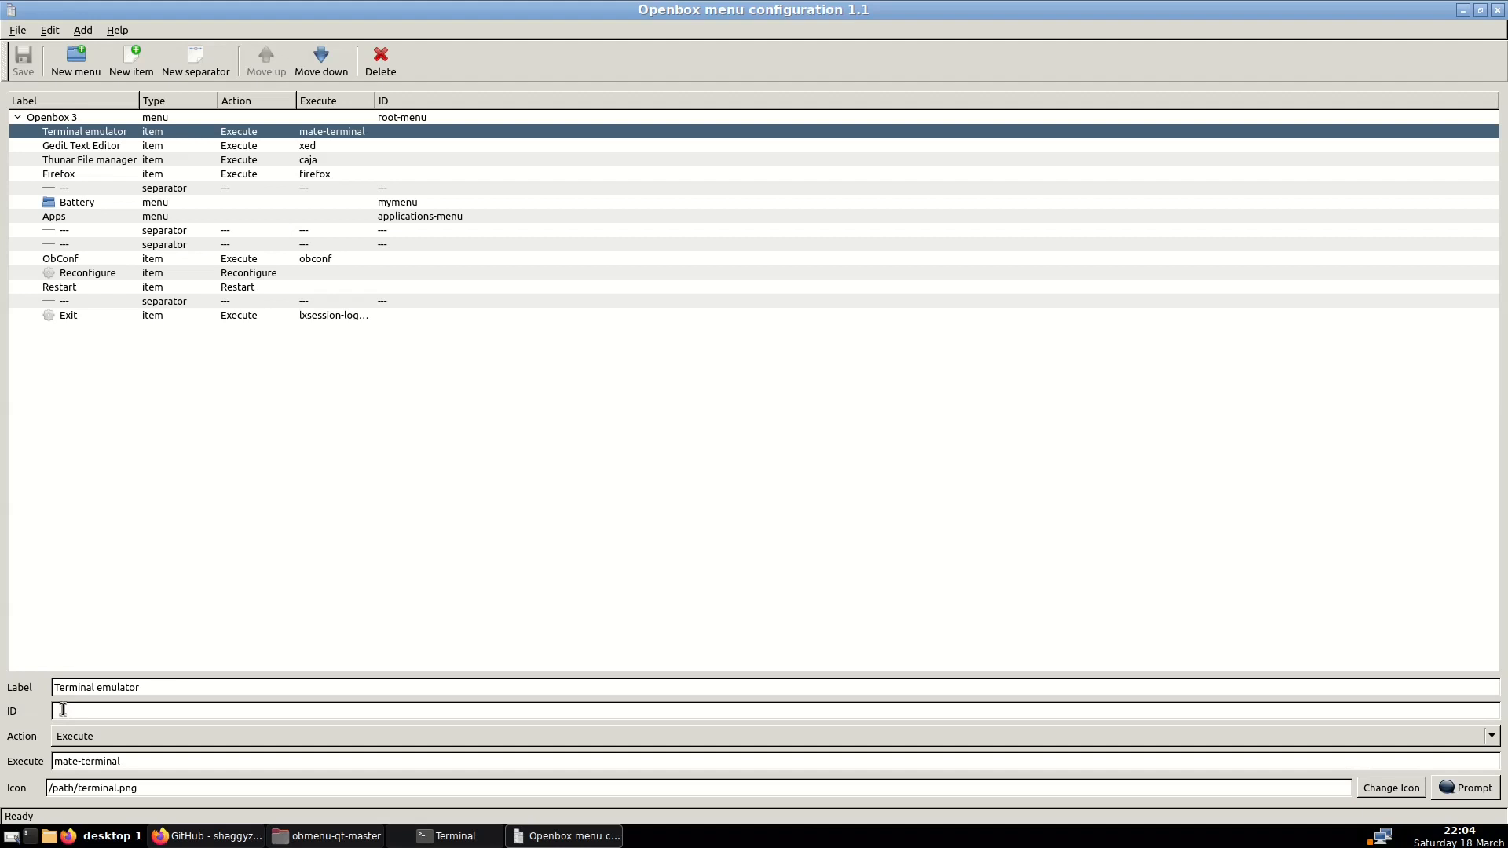
left_click(102, 743)
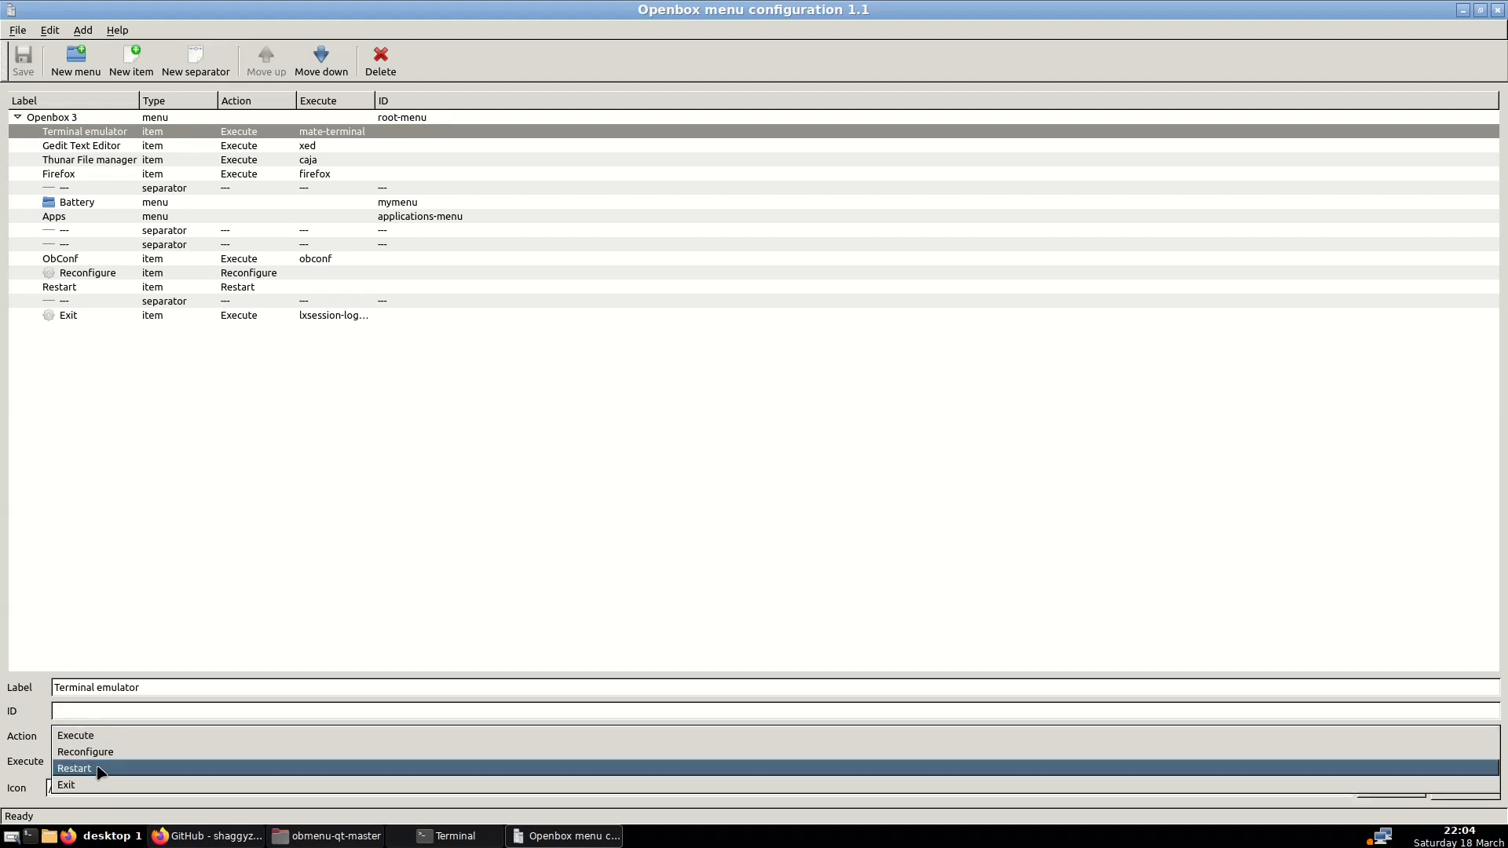
left_click(131, 738)
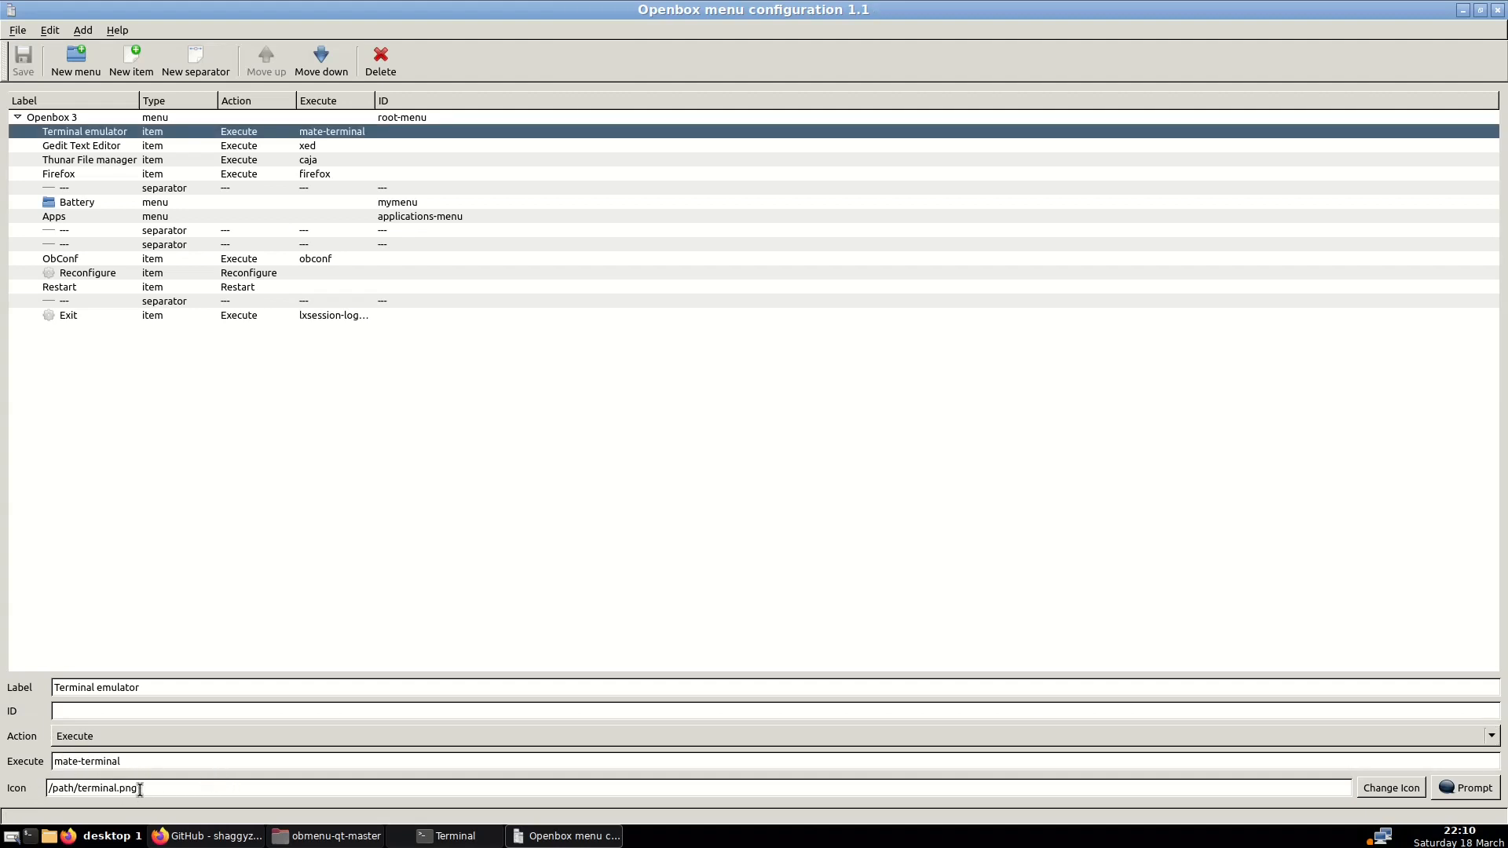
Type /usr/share/icons/mate/32x32/apps/terminal.png into the Terminal emulator entry's Icon field
left_click_drag(142, 788, 4, 783)
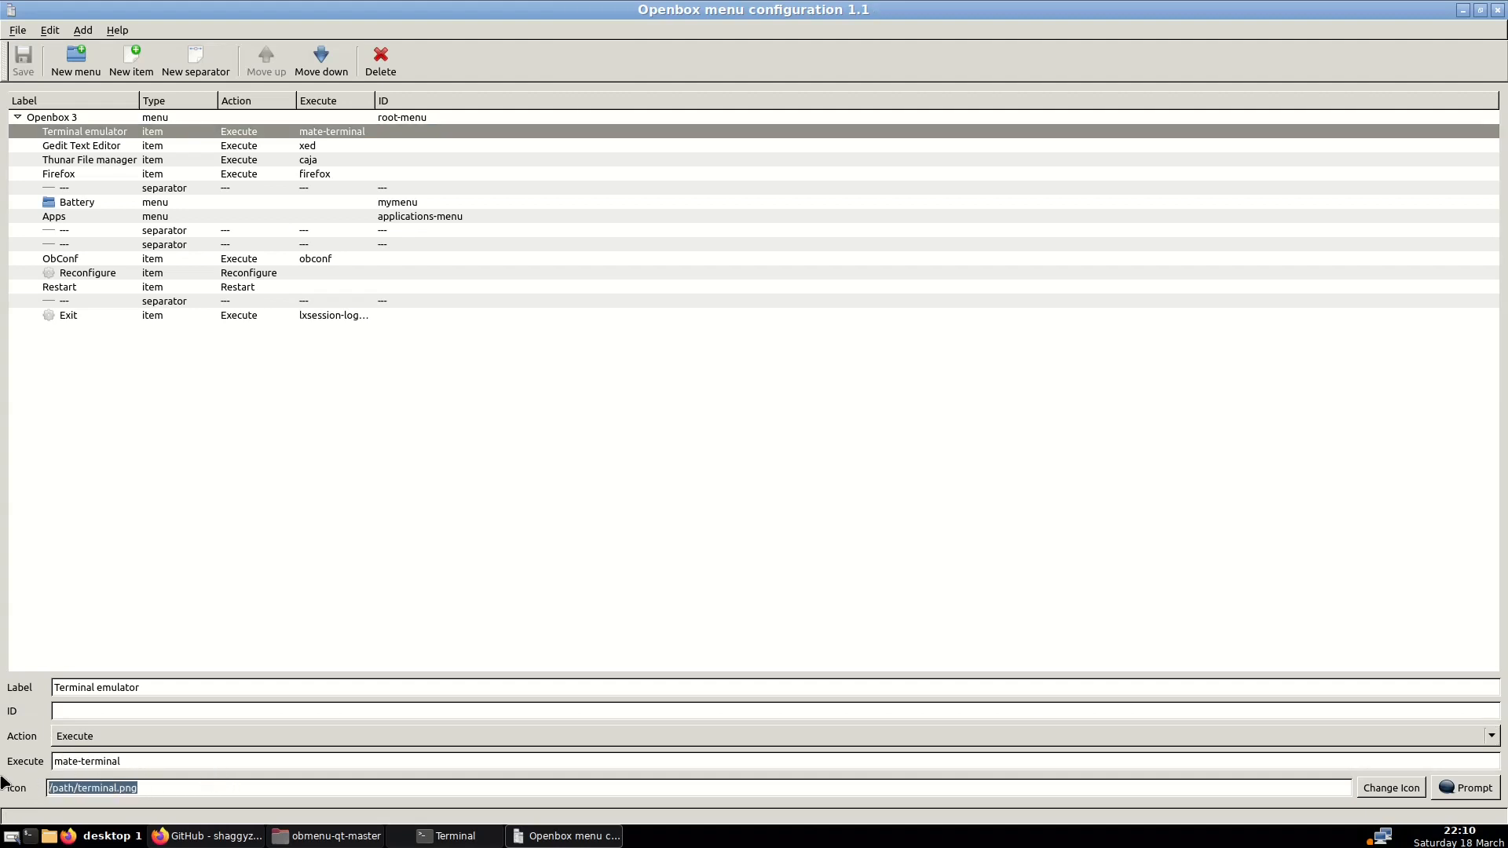
type("/")
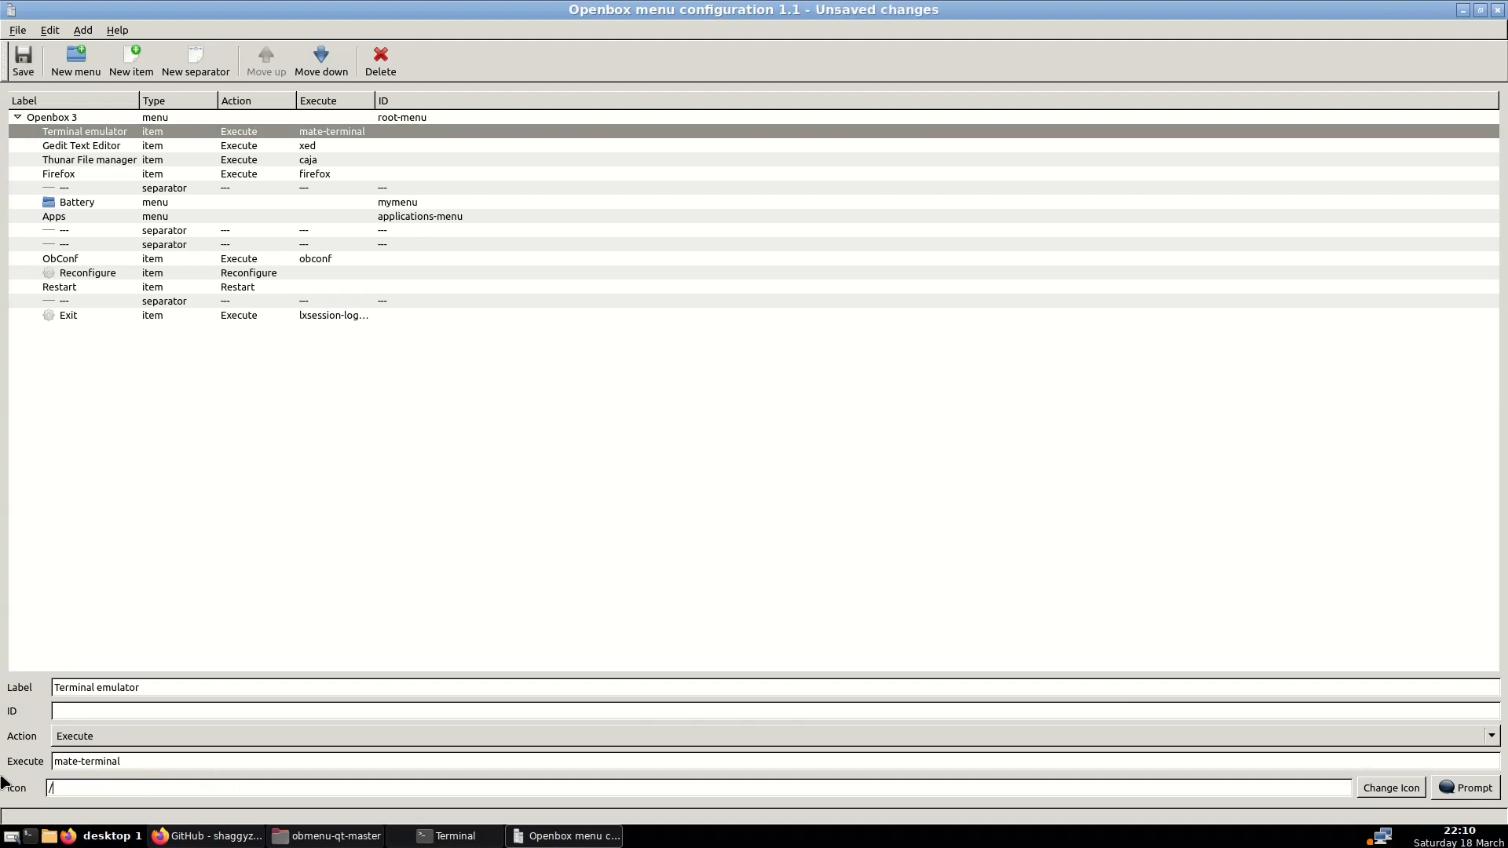
type("usr/share/icons/mate/32x32/apps/terminal.png")
left_click(1461, 795)
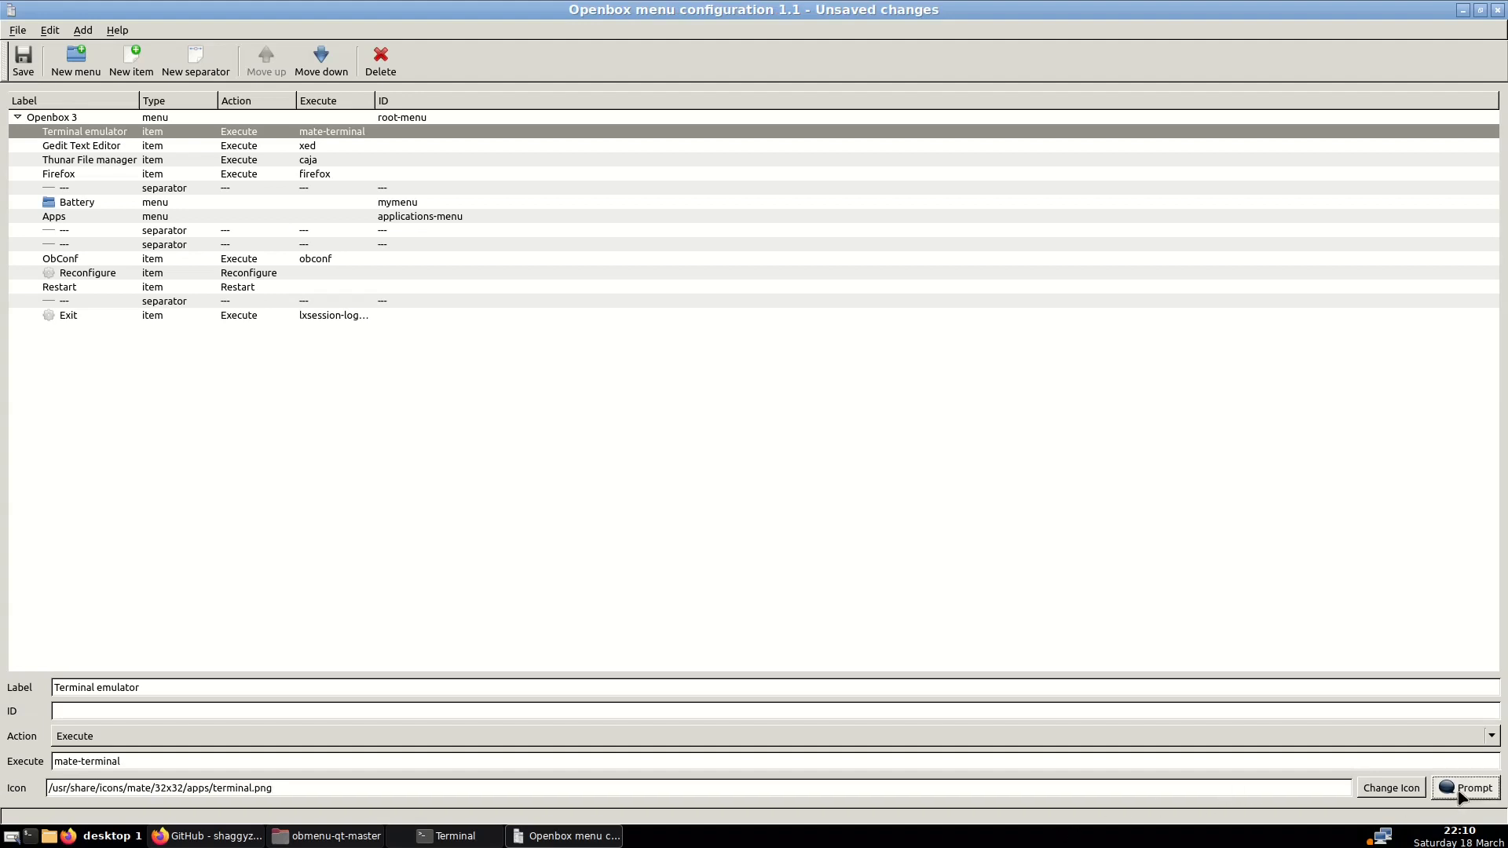
left_click(653, 779)
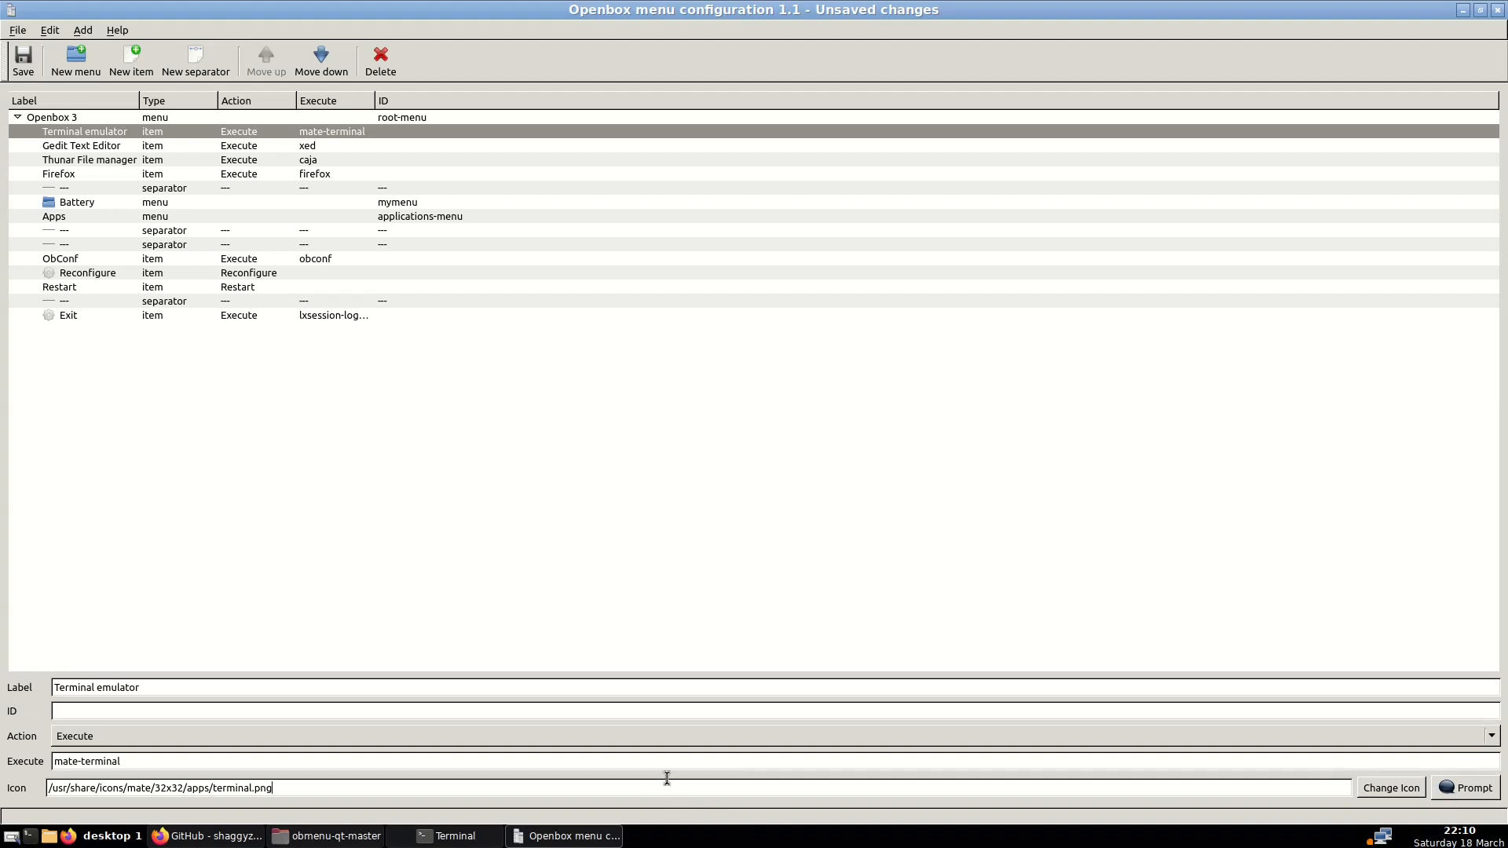
Pick terminal.png from mate/32x32/apps through Change Icon to confirm the entry's icon
left_click(1373, 791)
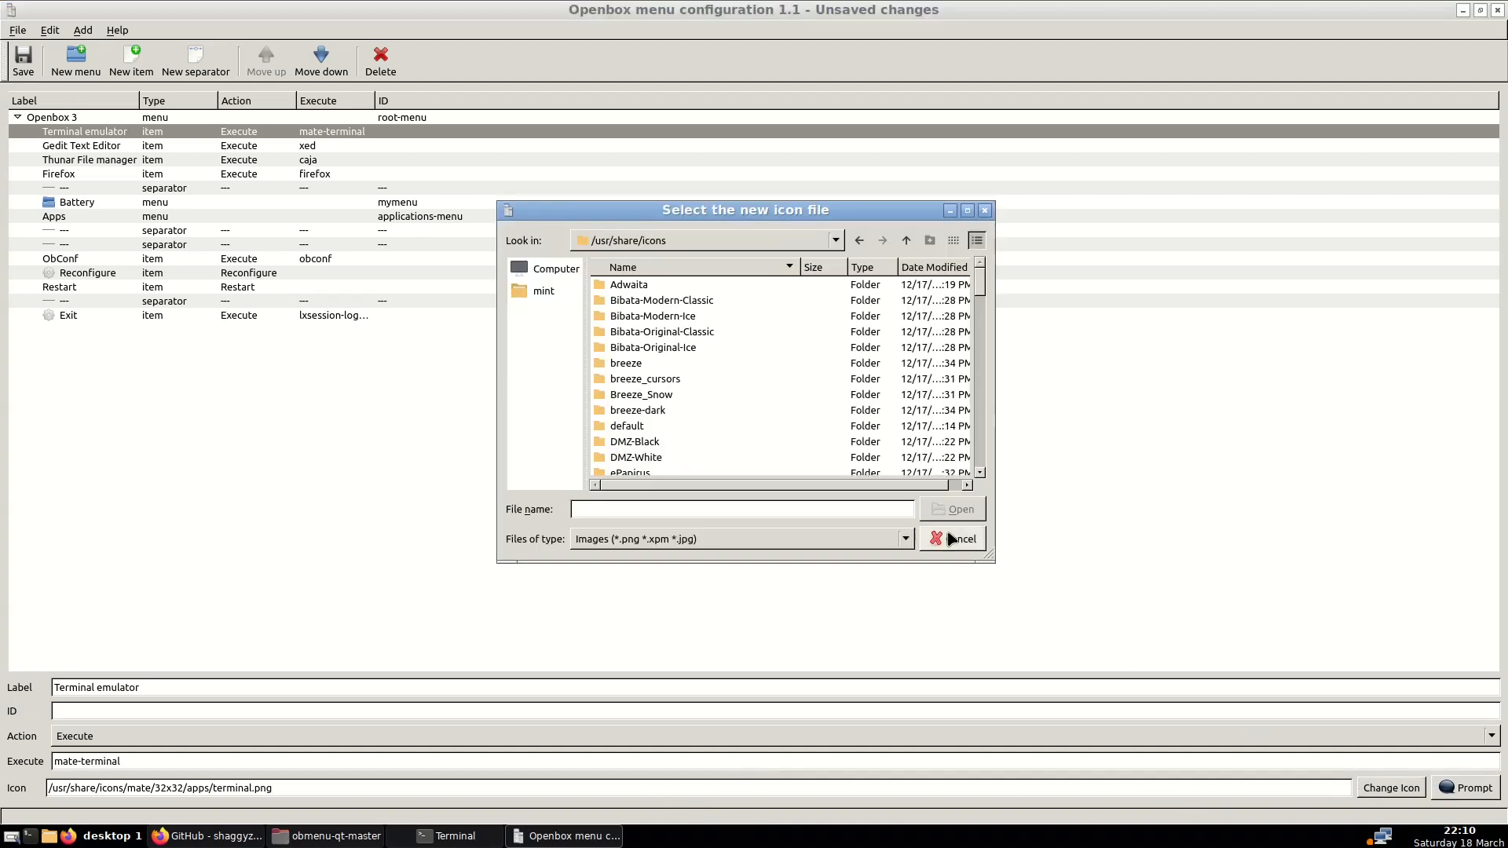
scroll(683, 357, "down", 4)
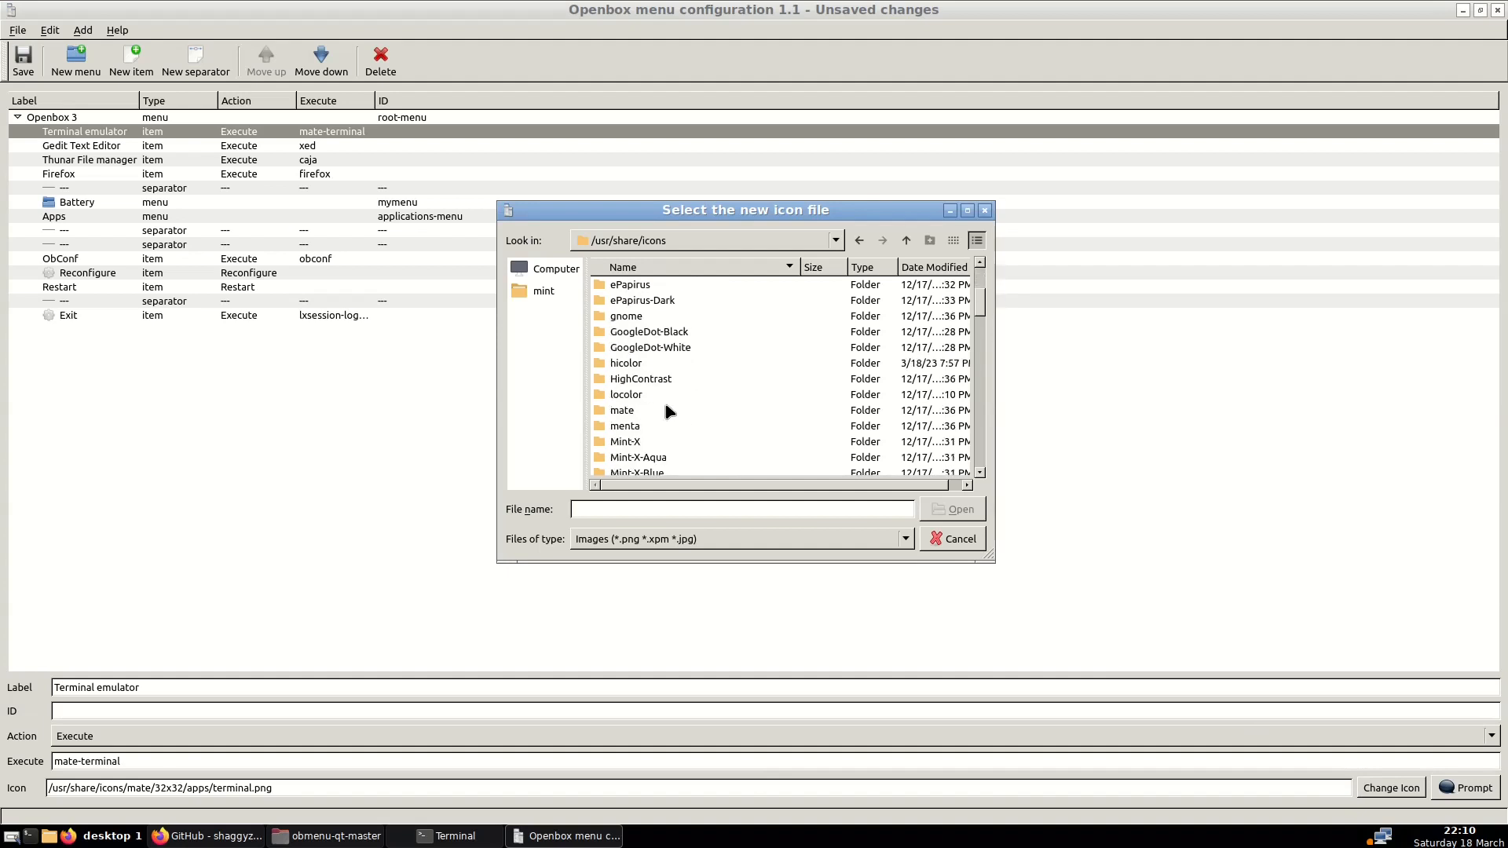
double_click(624, 412)
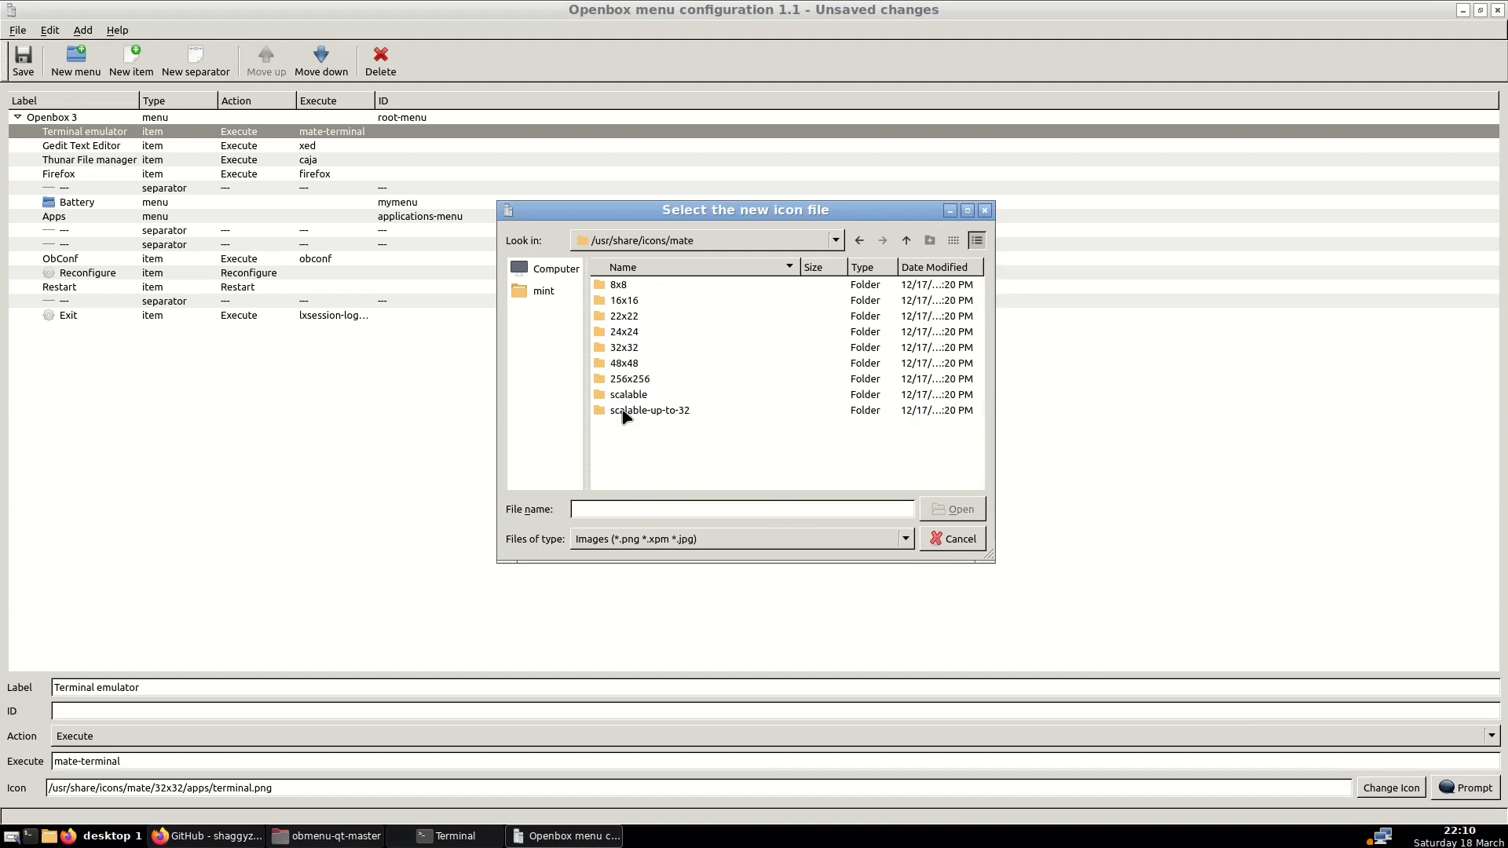
double_click(626, 349)
double_click(633, 317)
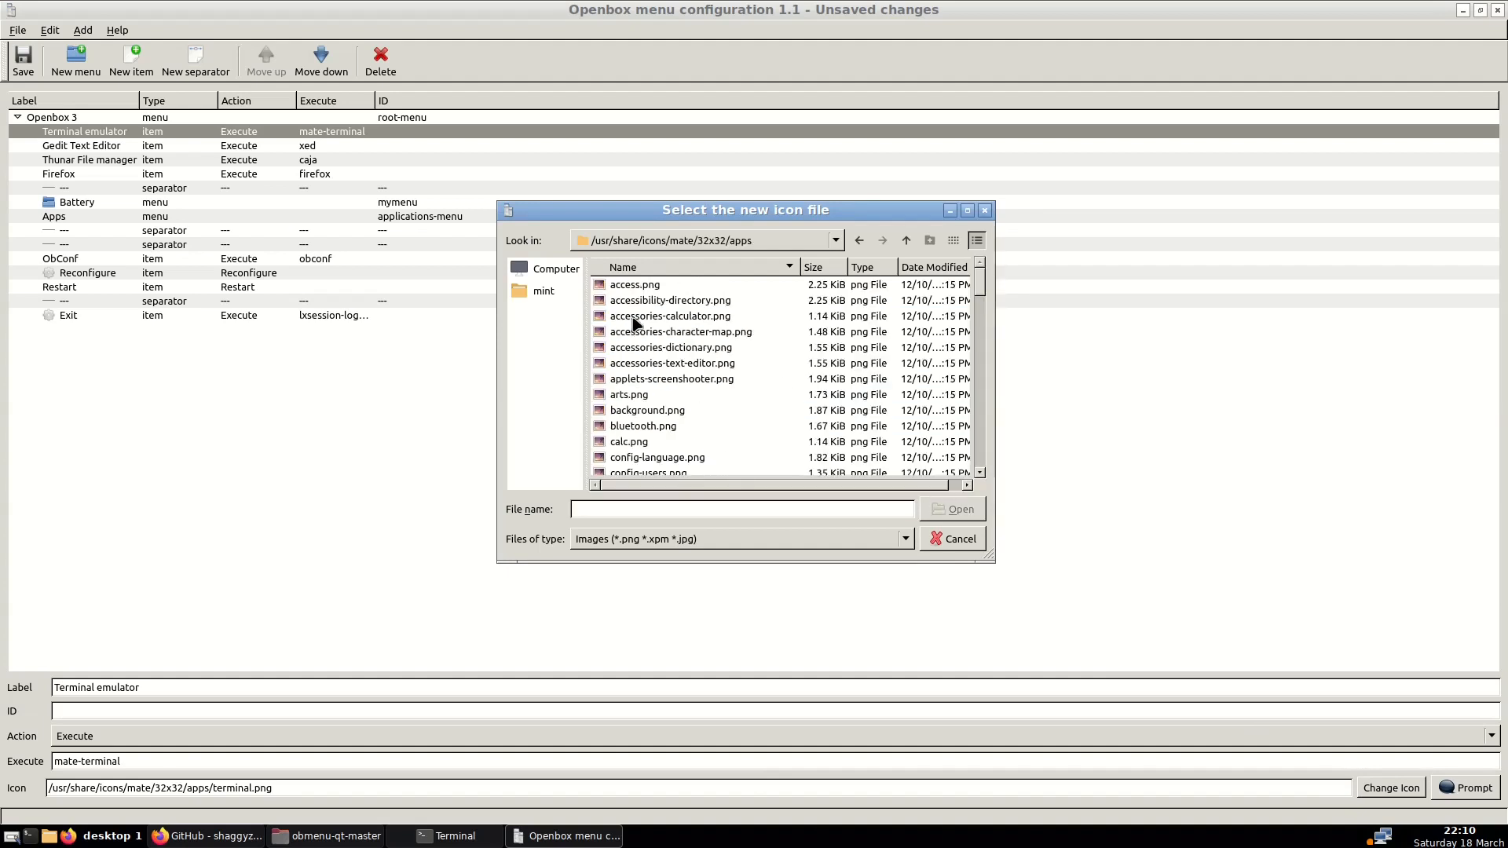
scroll(652, 379, "down", 2)
left_click(652, 380)
scroll(651, 380, "down", 1)
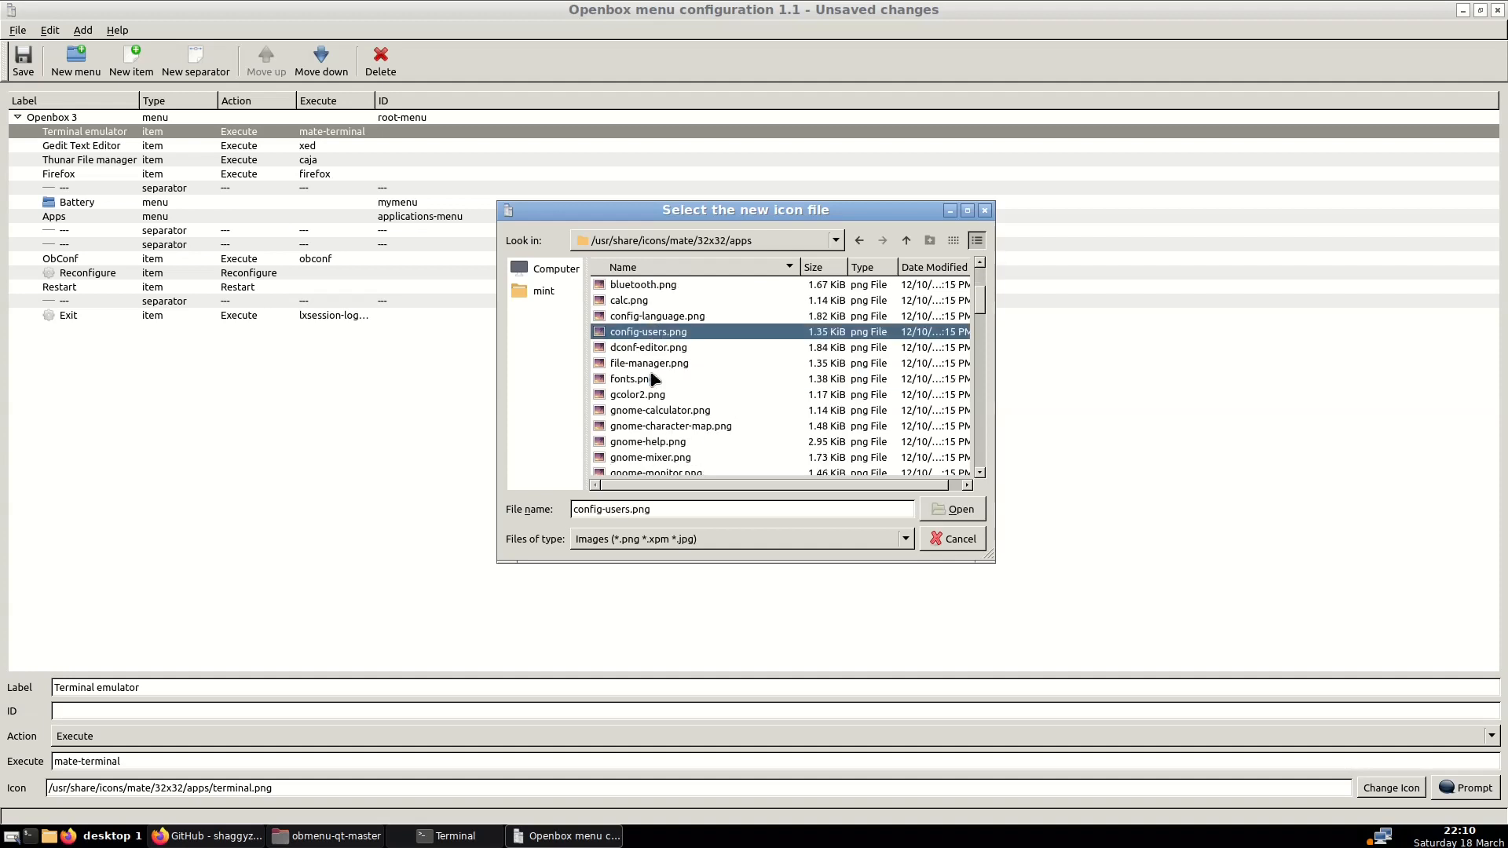
key("t")
left_click(958, 516)
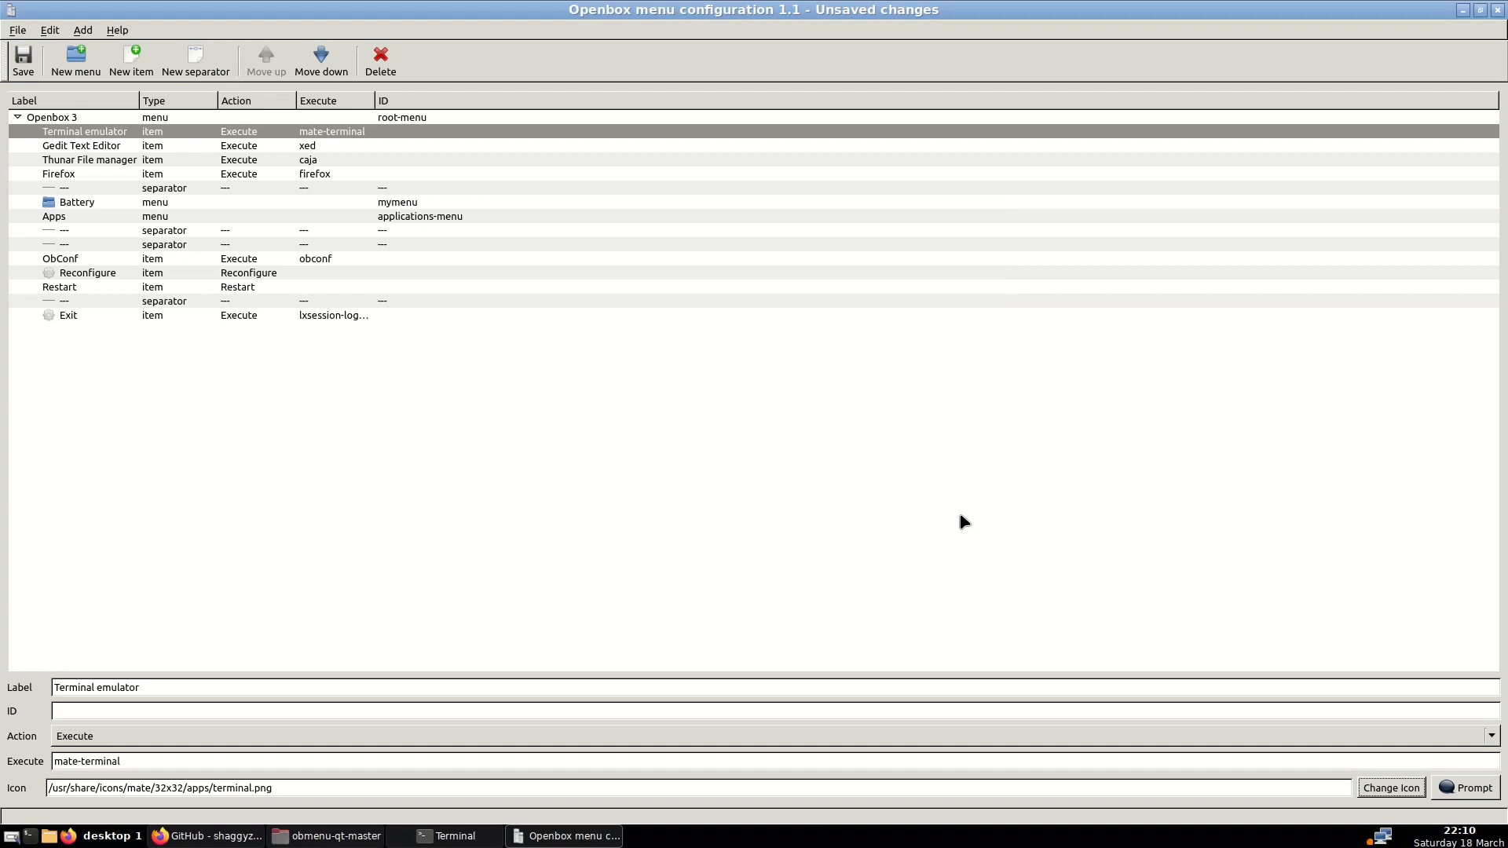
left_click(1466, 790)
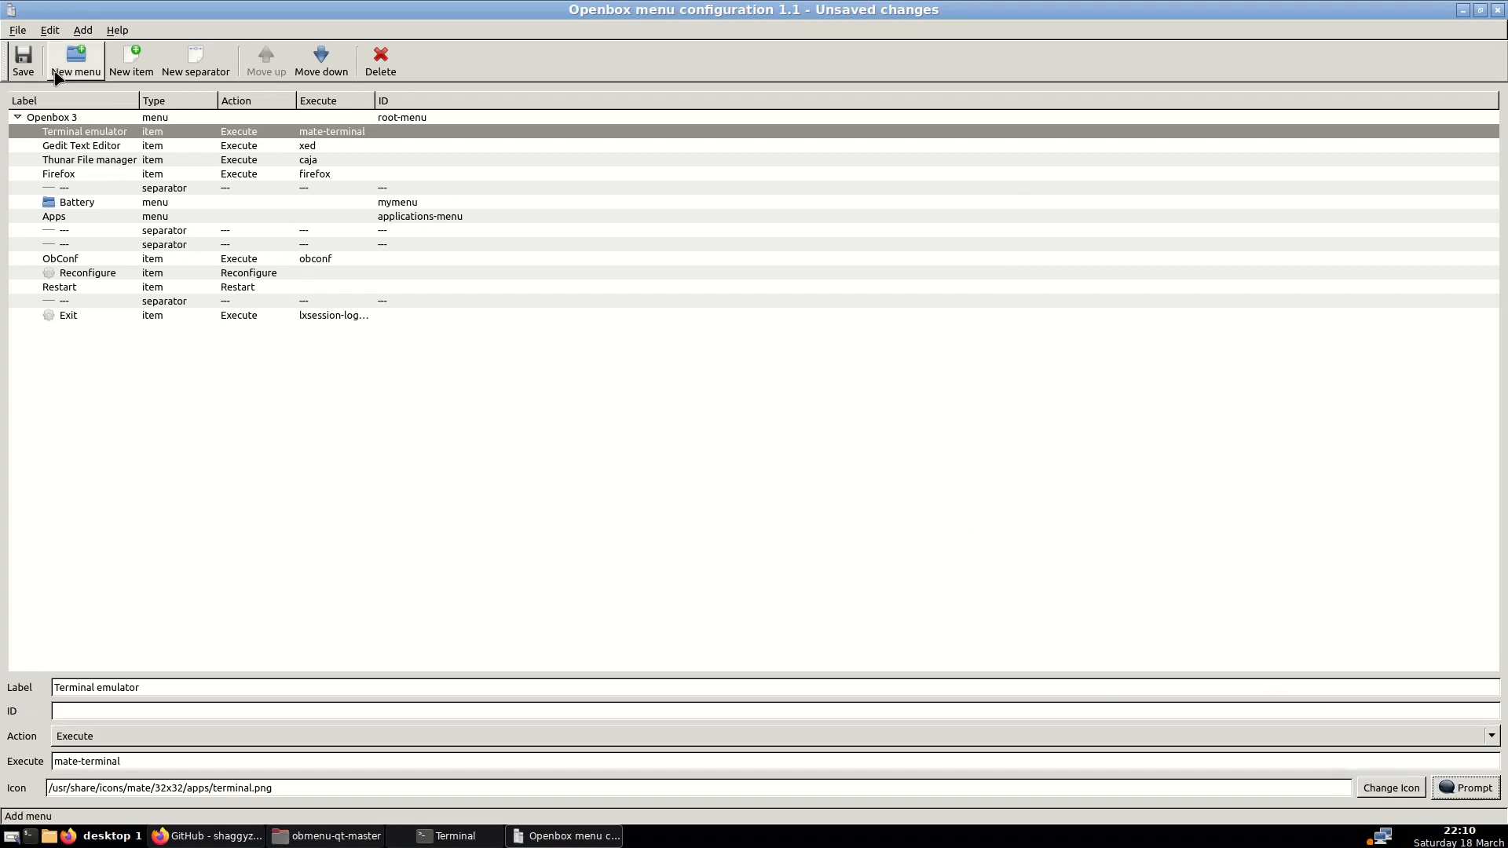
Save the menu, then review the Terminal emulator's icon path and select the Firefox entry
left_click(24, 61)
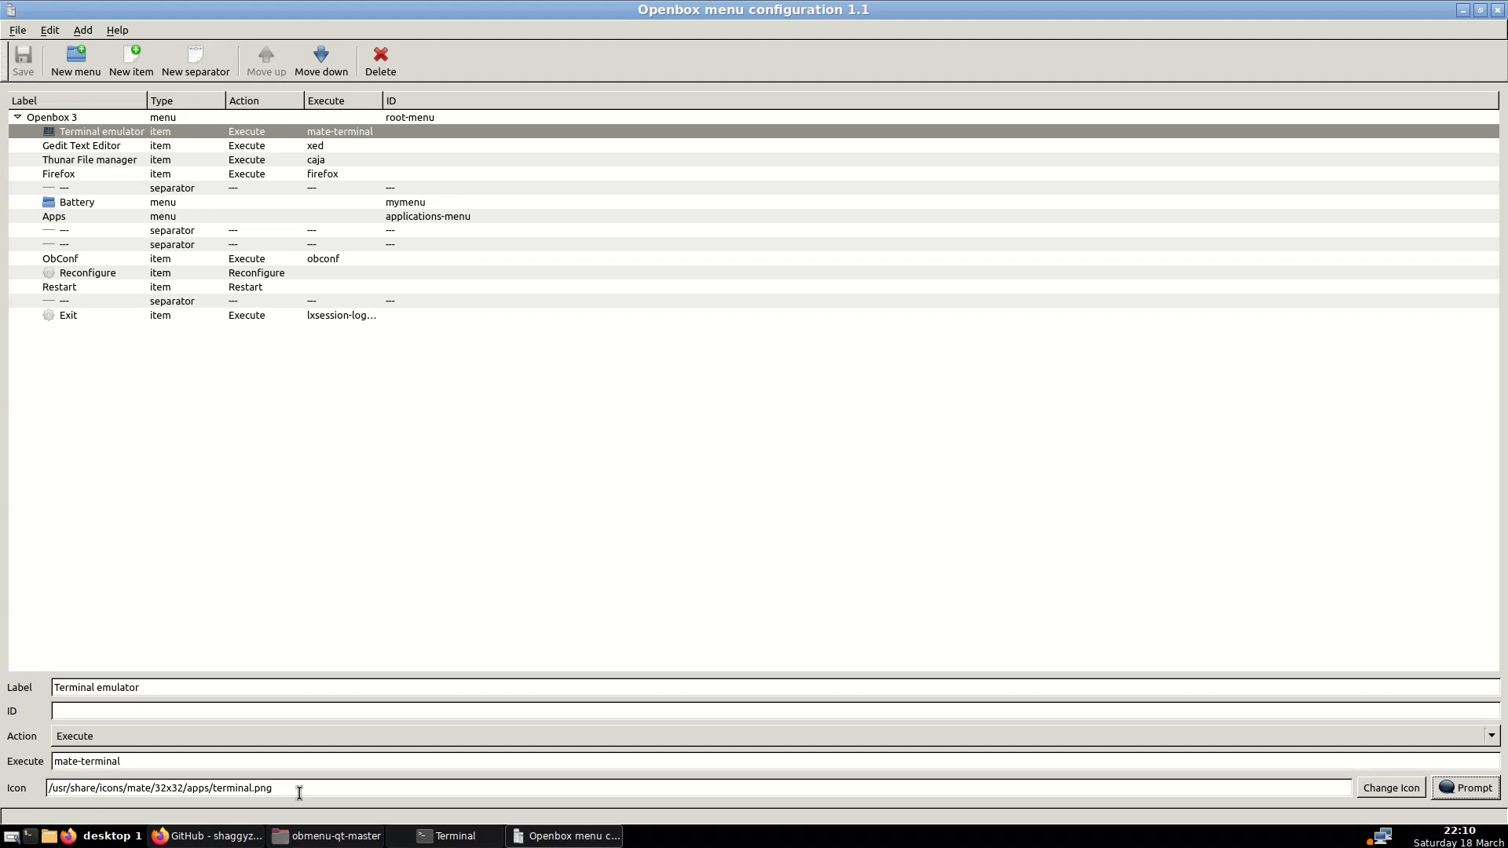
left_click_drag(300, 793, 23, 797)
left_click(67, 789)
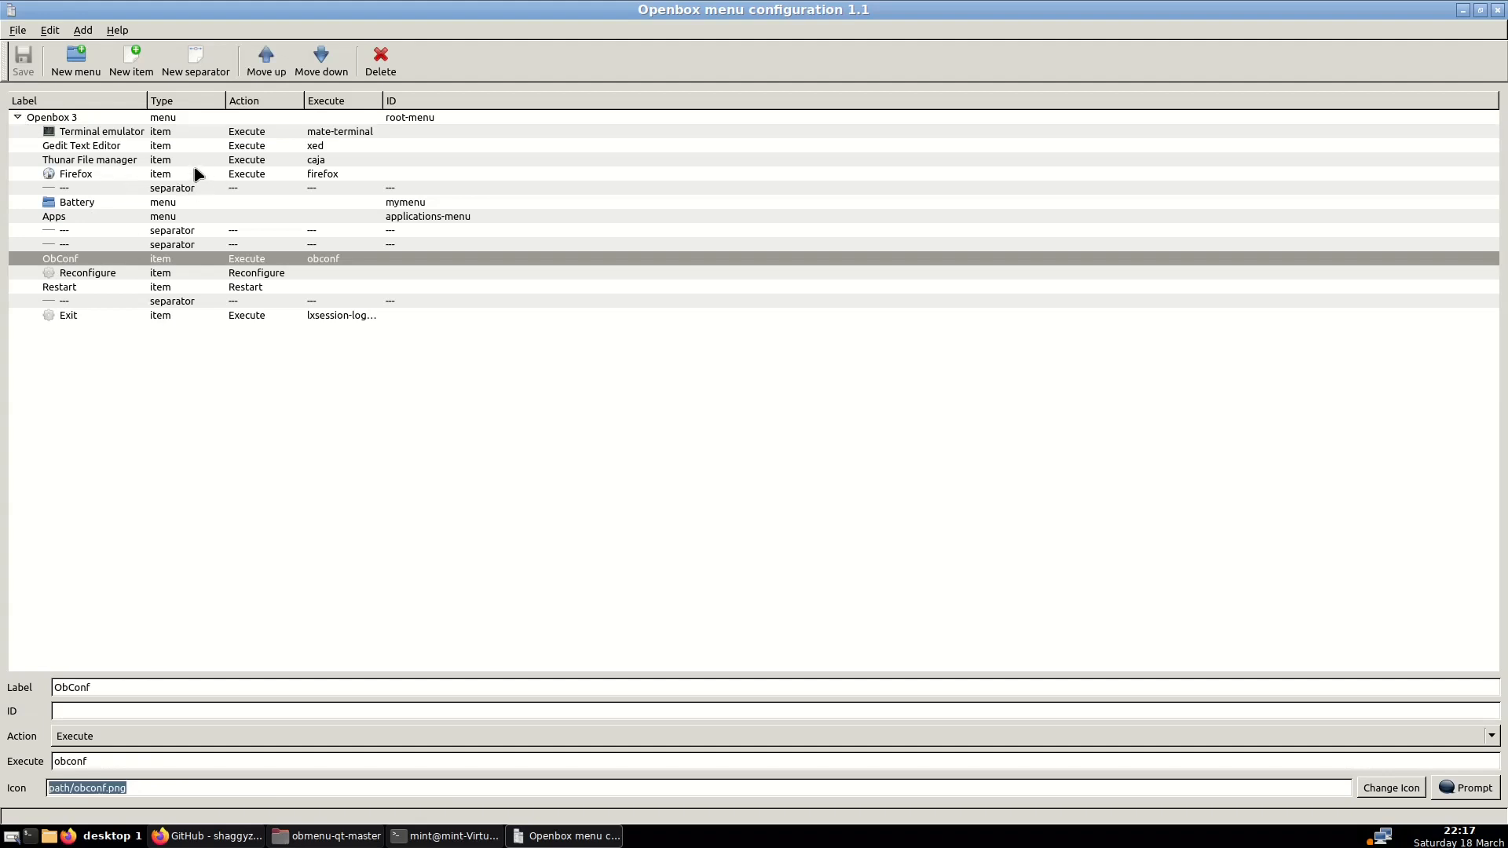
left_click(169, 176)
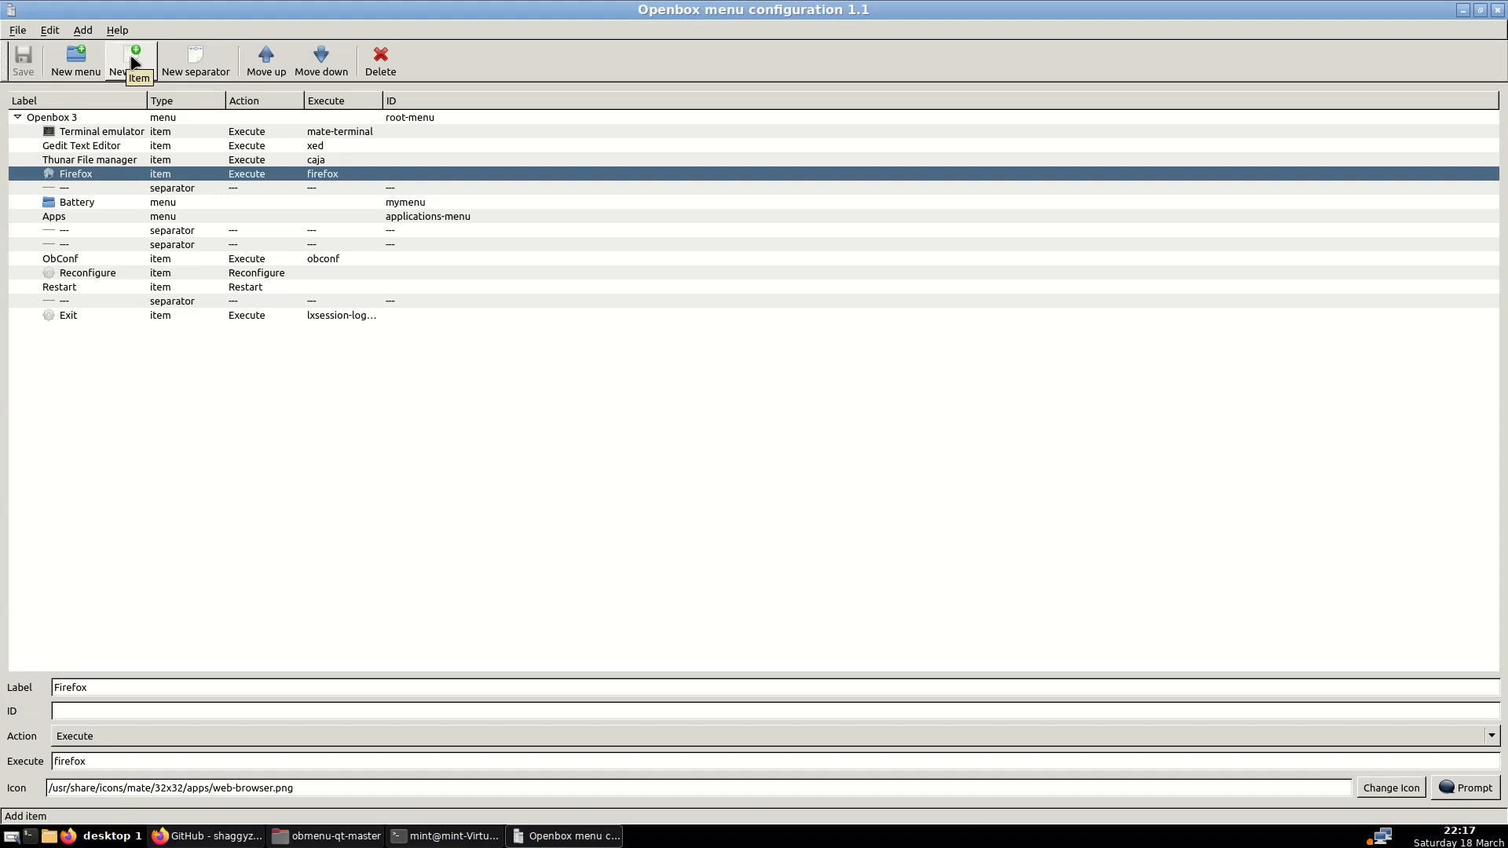
Add a new item below Firefox labelled 'My item' that executes 'caja'
left_click(91, 159)
left_click(77, 176)
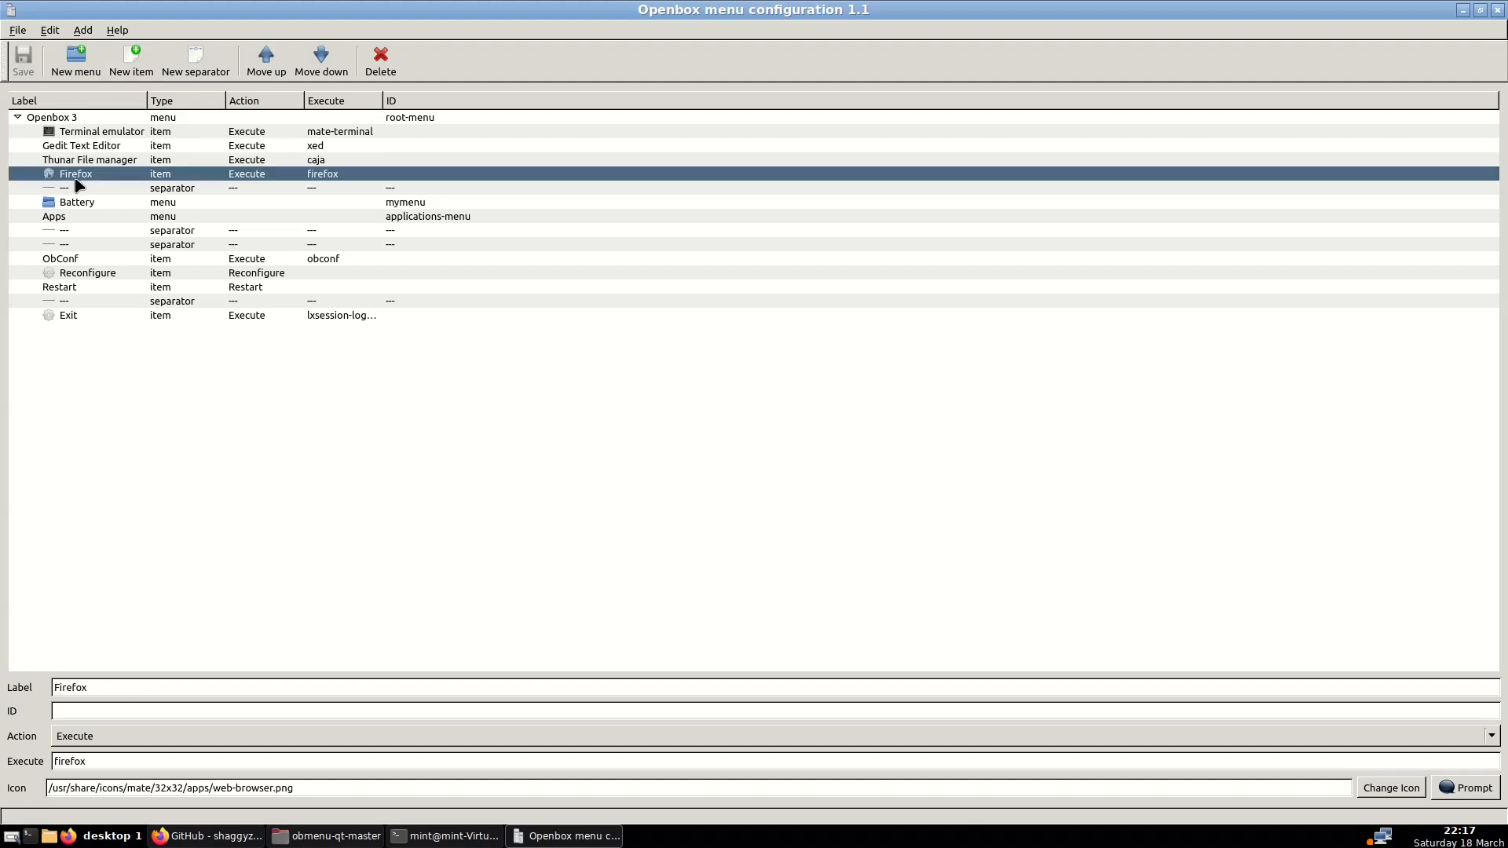
left_click(135, 64)
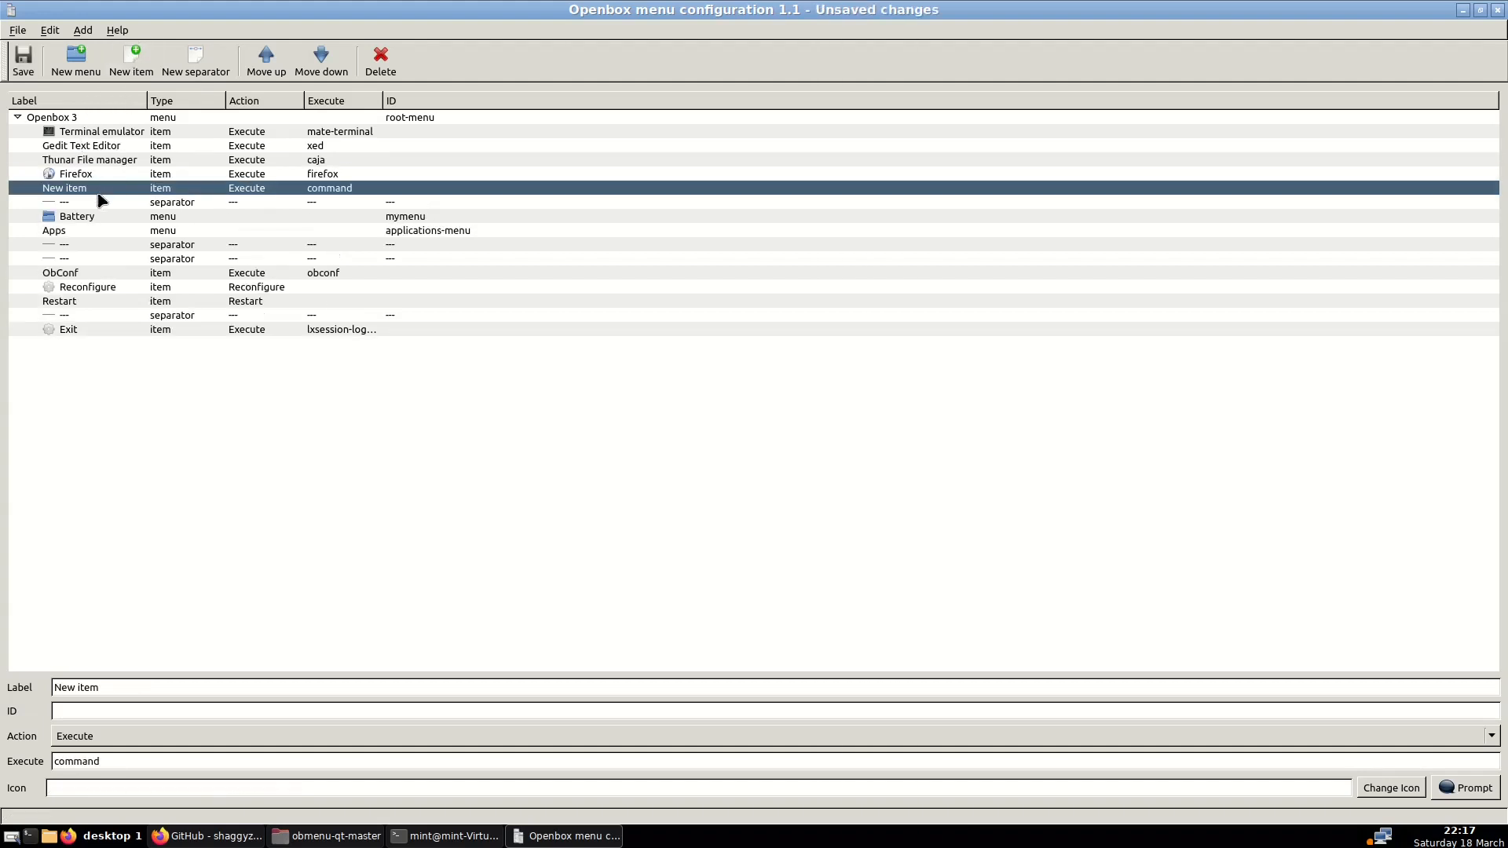
left_click_drag(100, 689, 9, 688)
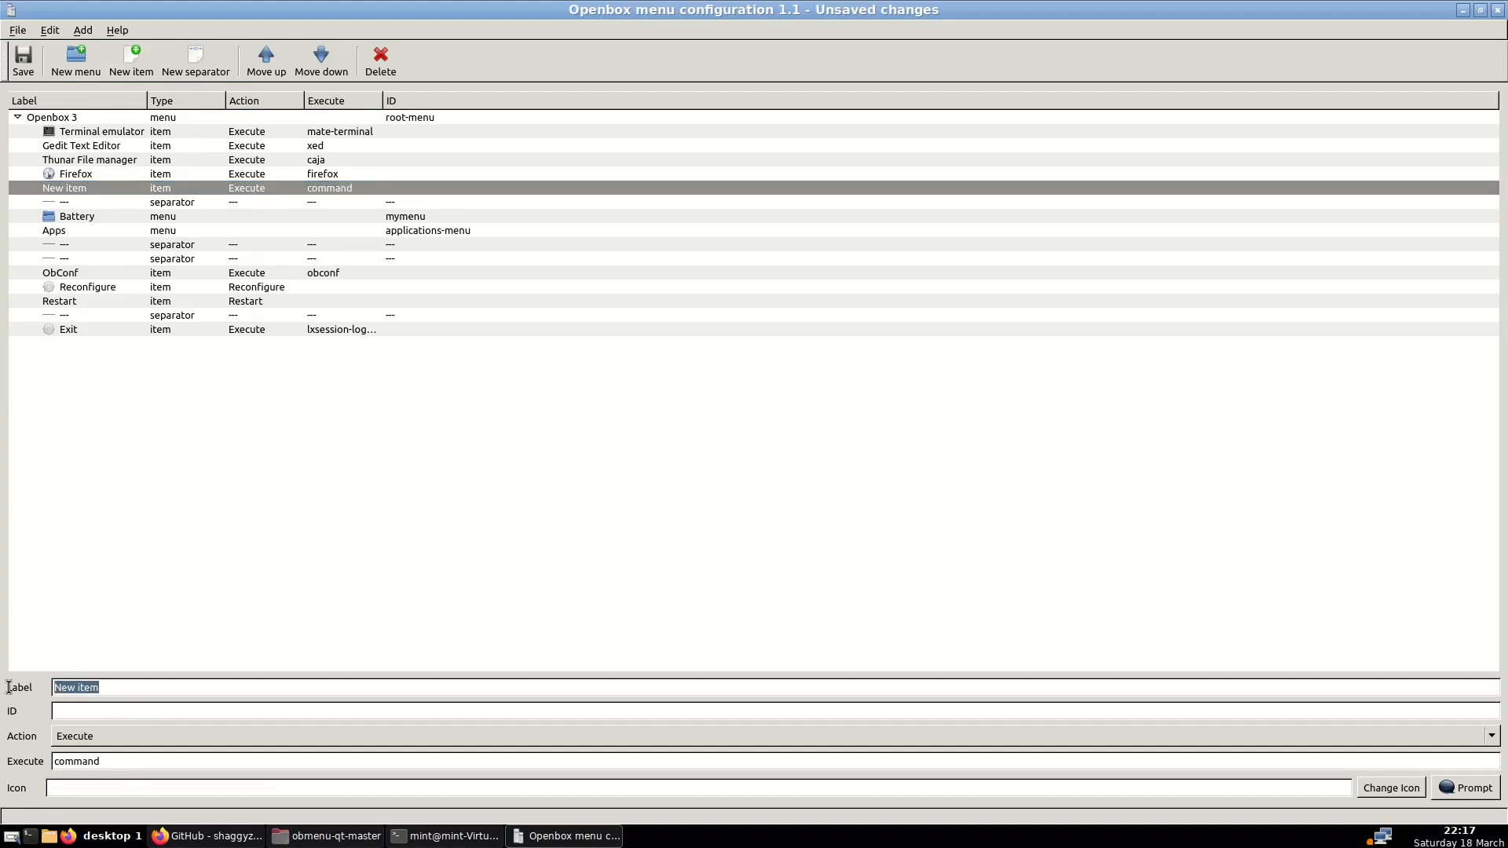
type("My")
left_click_drag(107, 762, 36, 761)
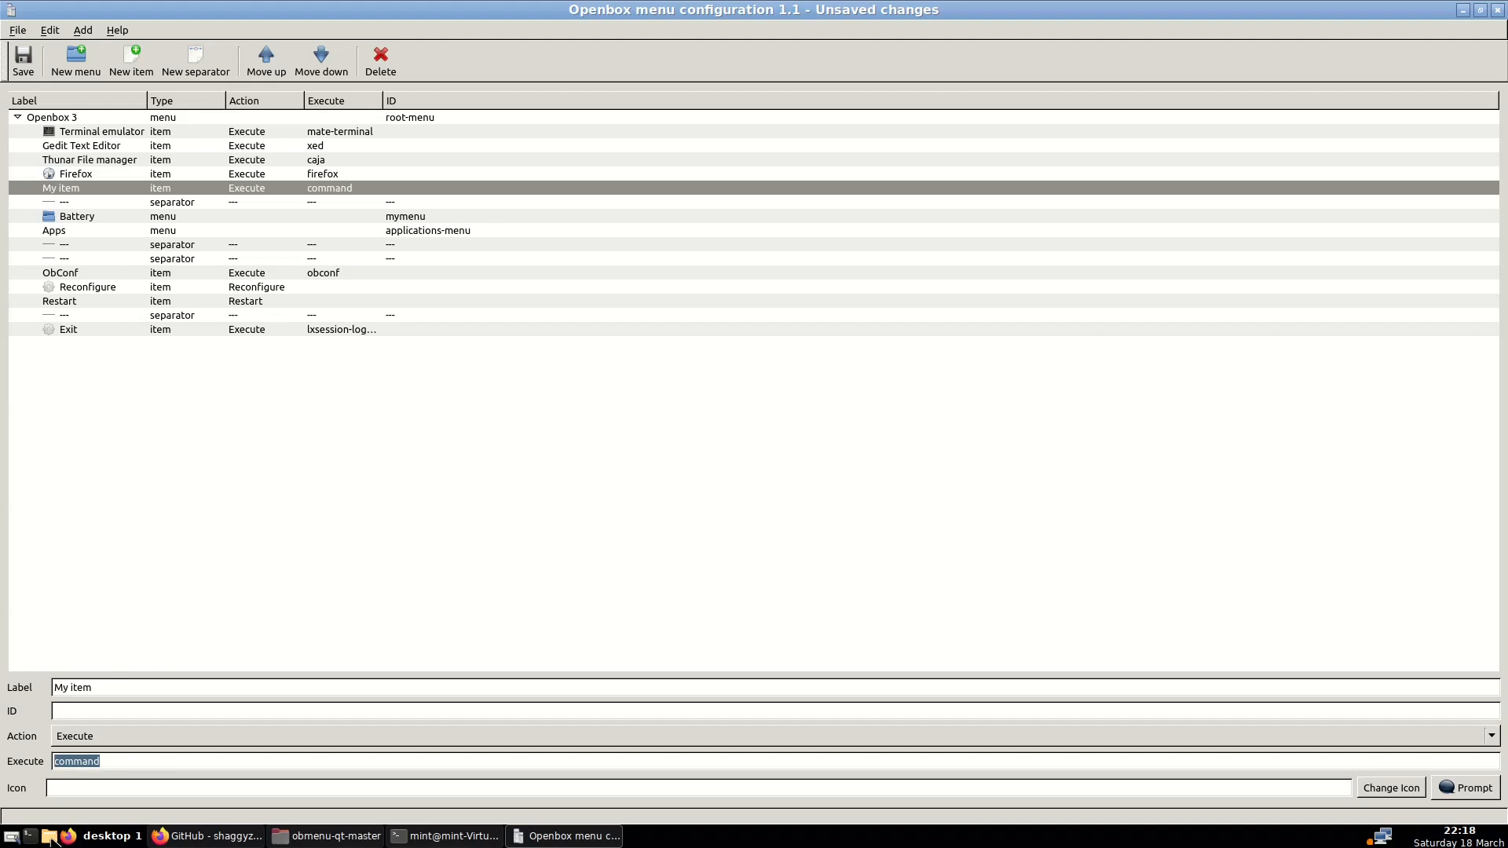
type("caja")
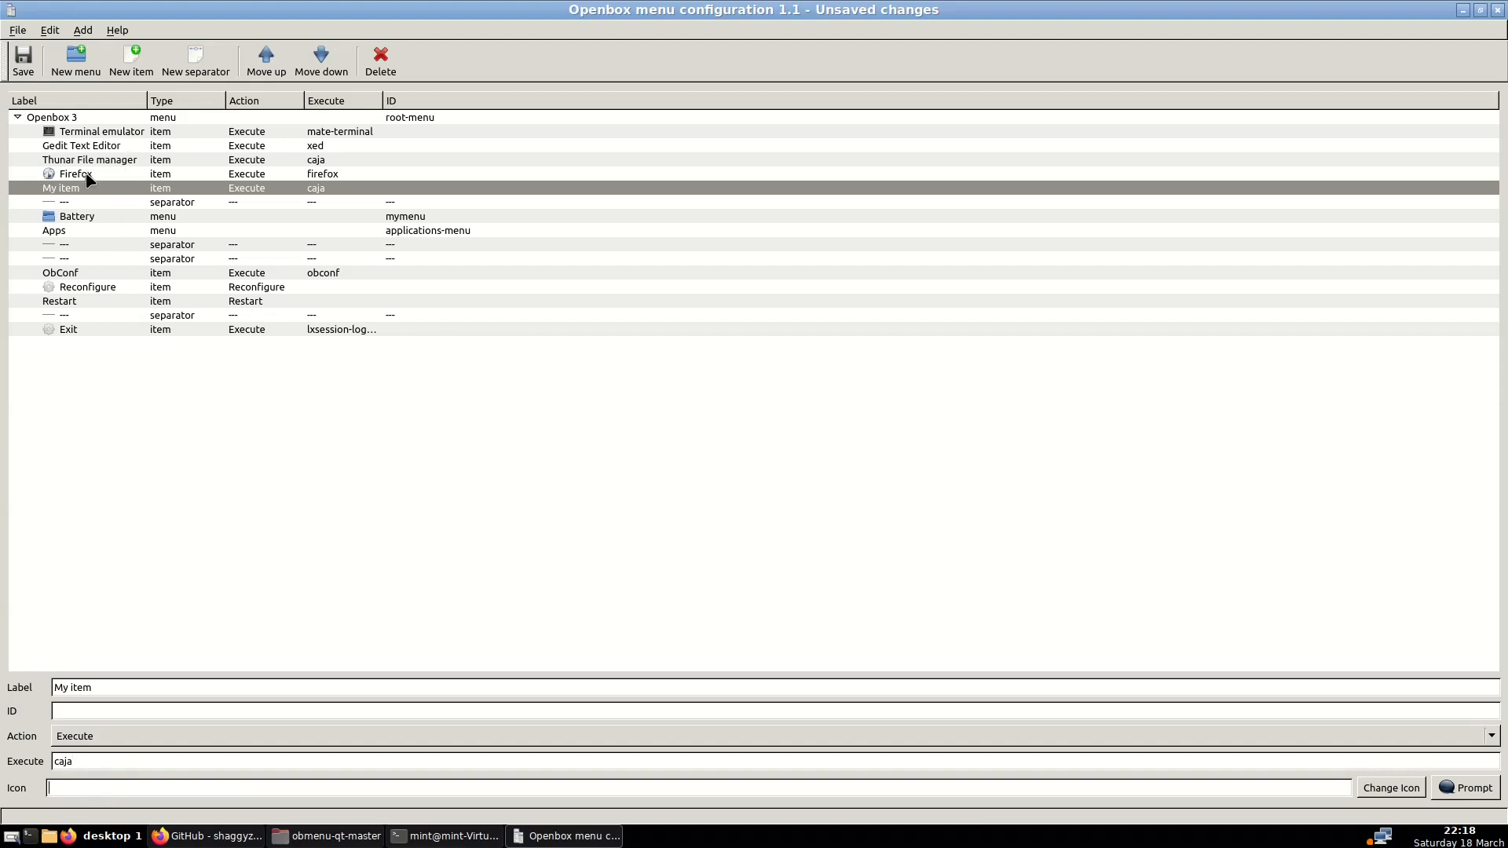
Copy the Terminal emulator's terminal.png icon path into My item's Icon field and save
left_click(101, 131)
left_click_drag(285, 788, 43, 793)
right_click(67, 797)
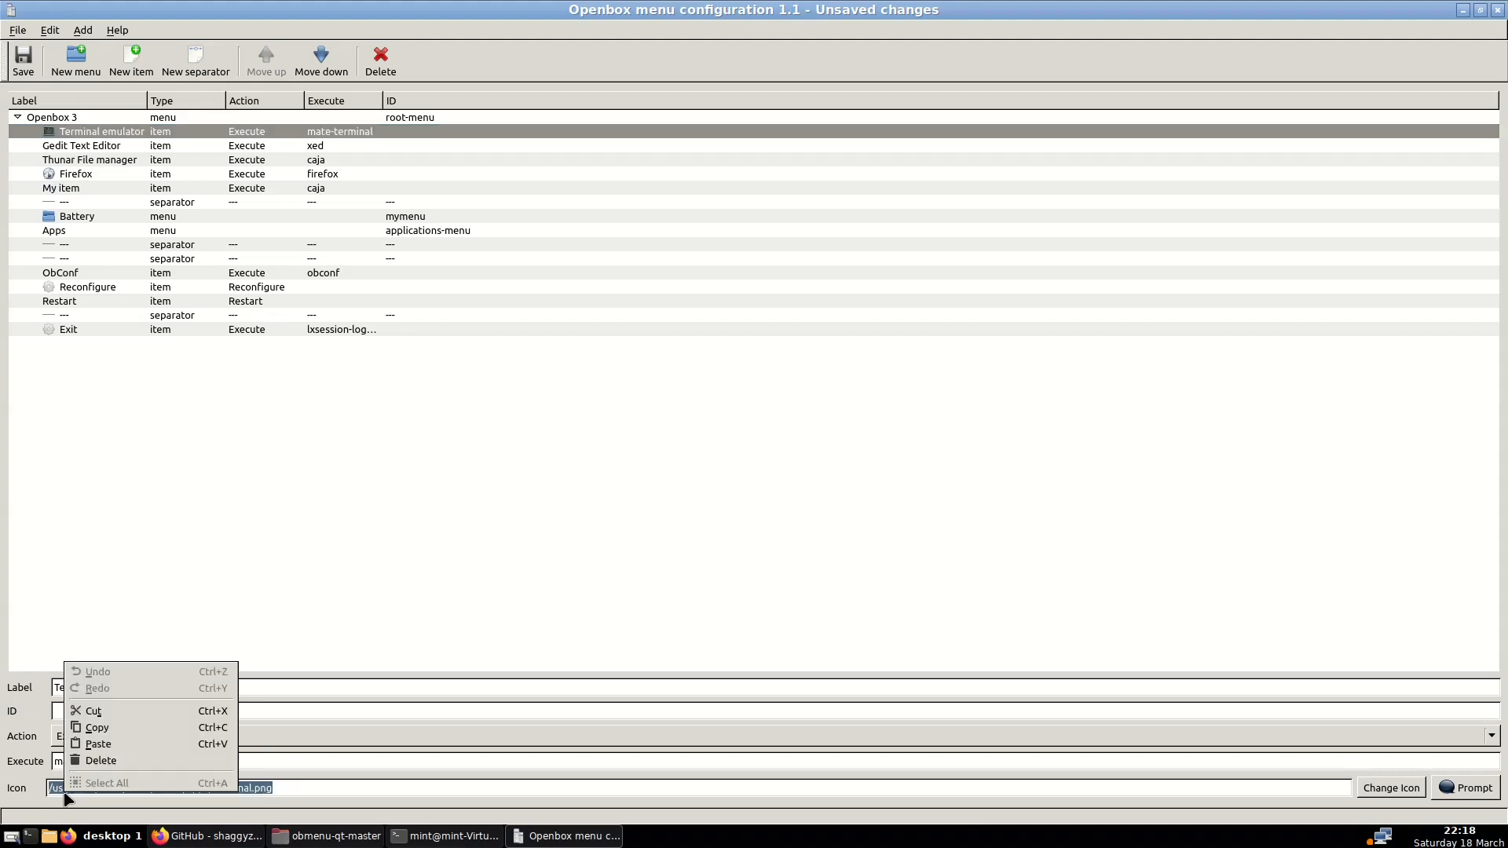
left_click(94, 728)
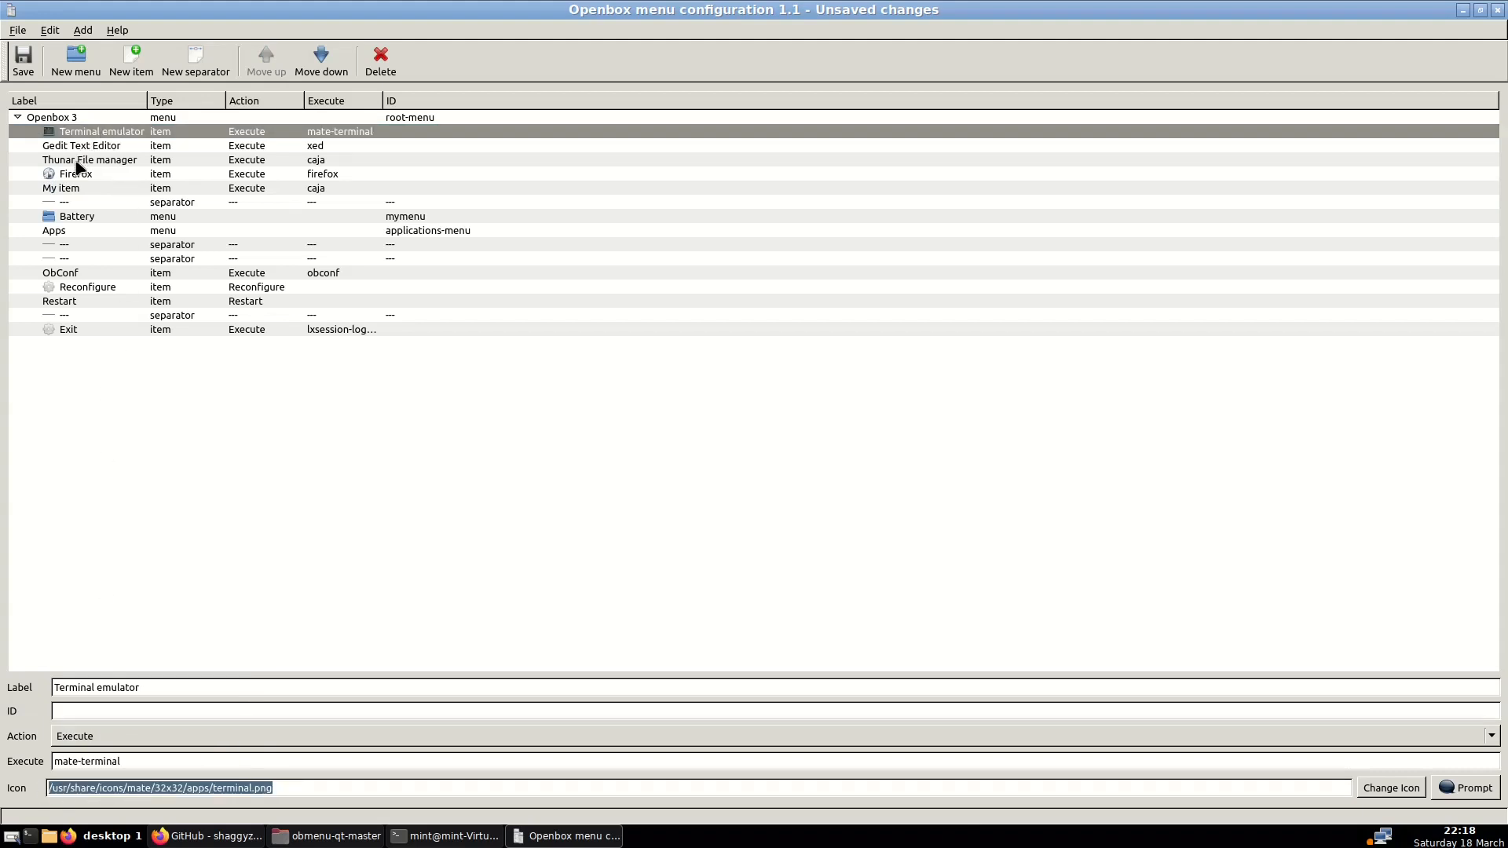
left_click(71, 190)
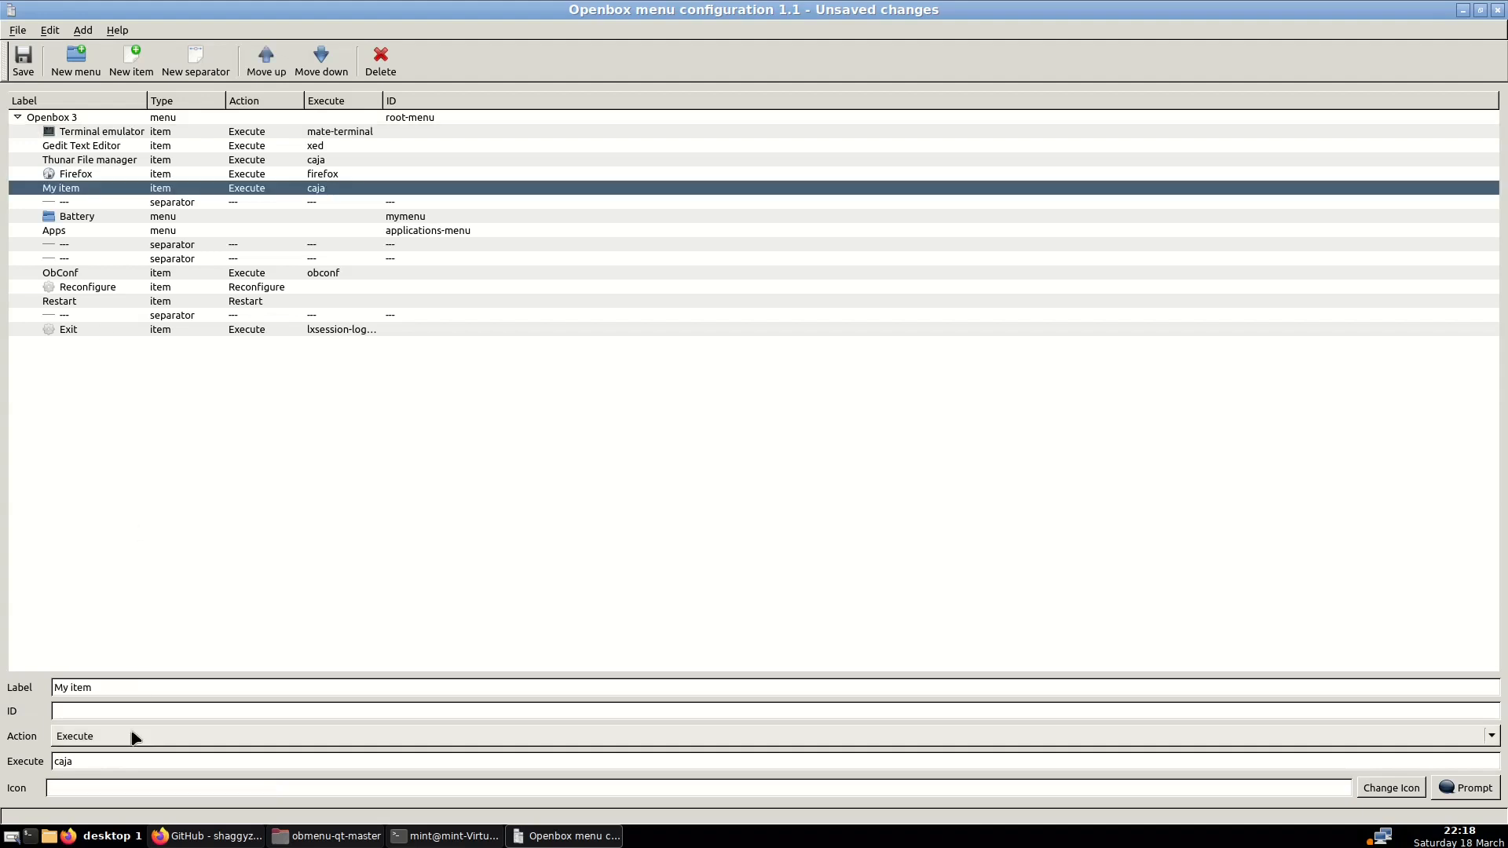
right_click(82, 784)
left_click(118, 735)
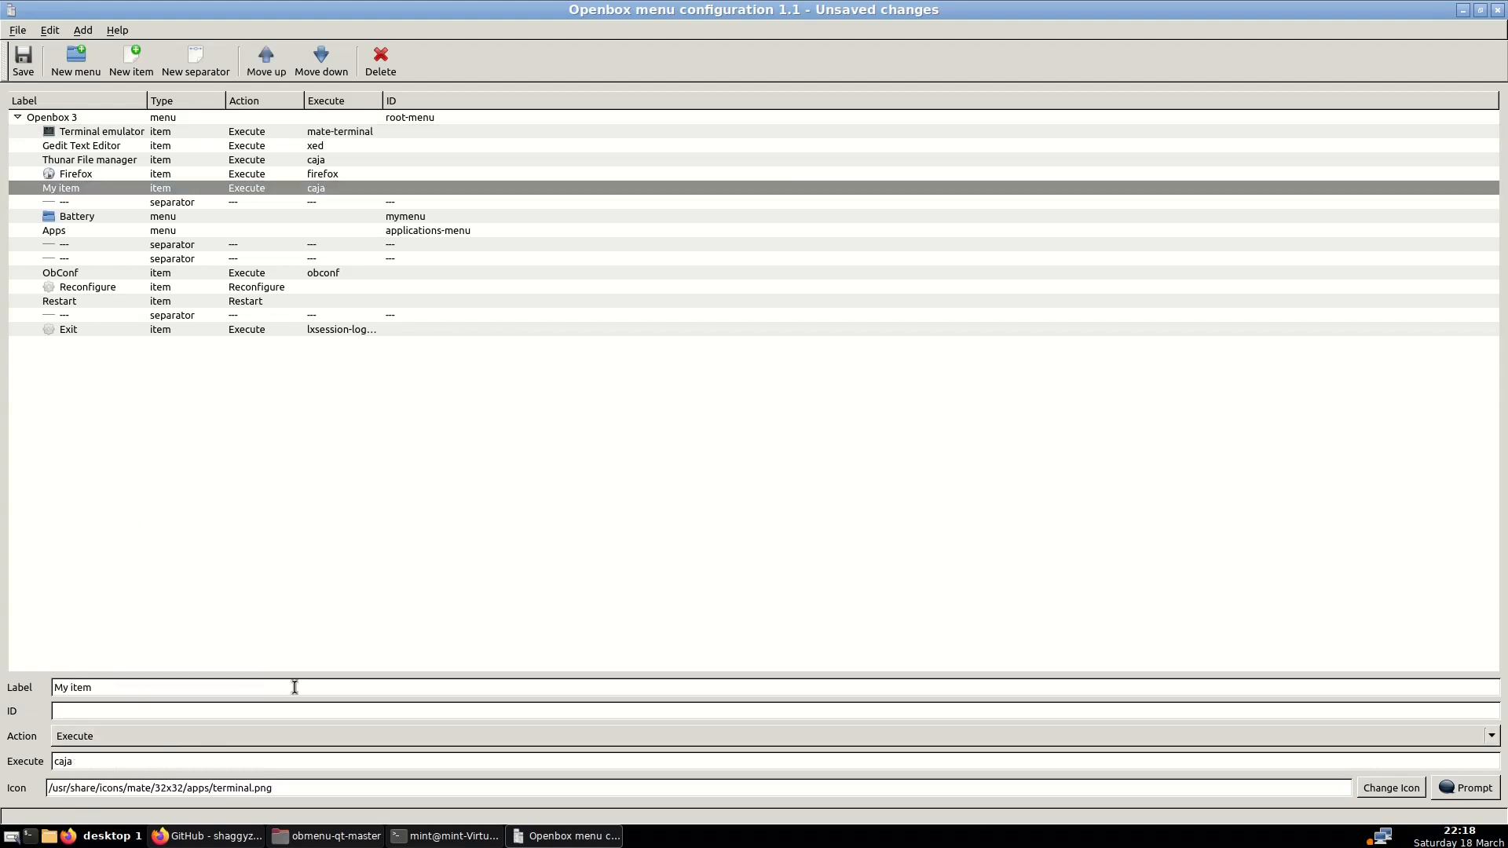
left_click(24, 57)
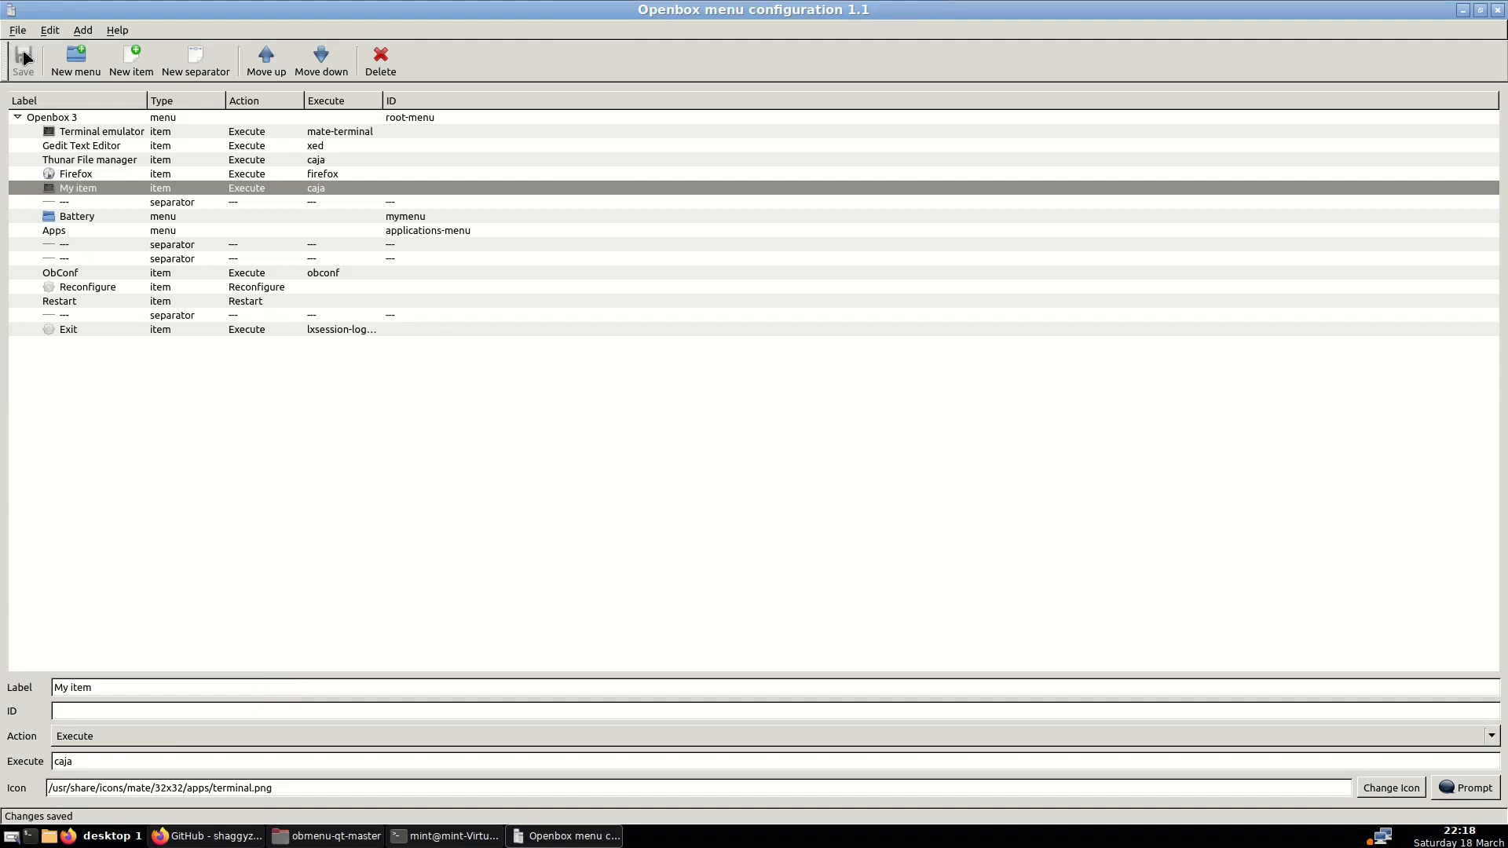
left_click(92, 203)
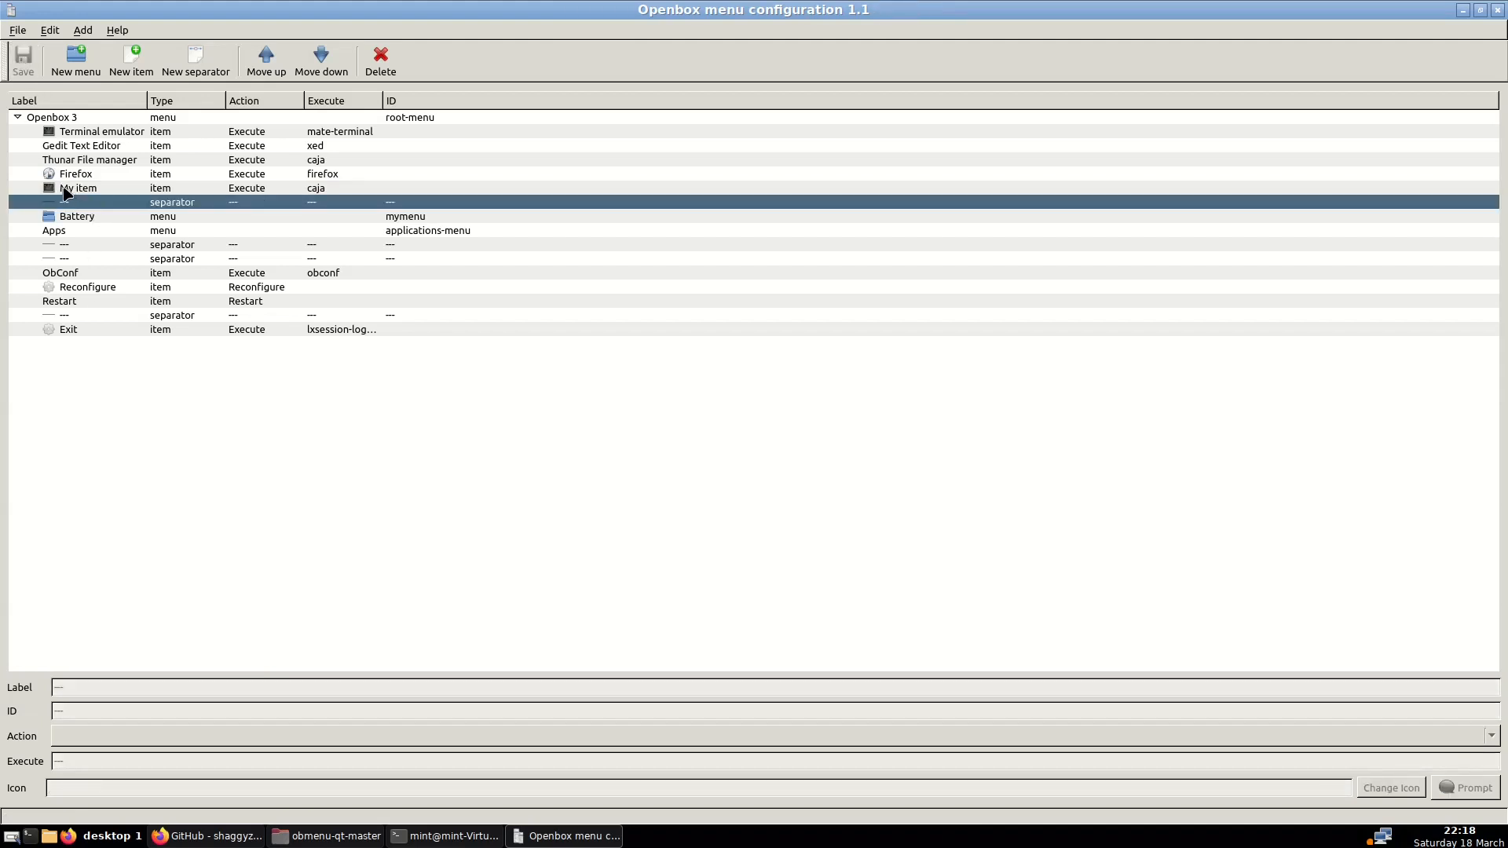
Check My item in the desktop root menu, cancel changing its icon, and select its icon path
left_click(64, 189)
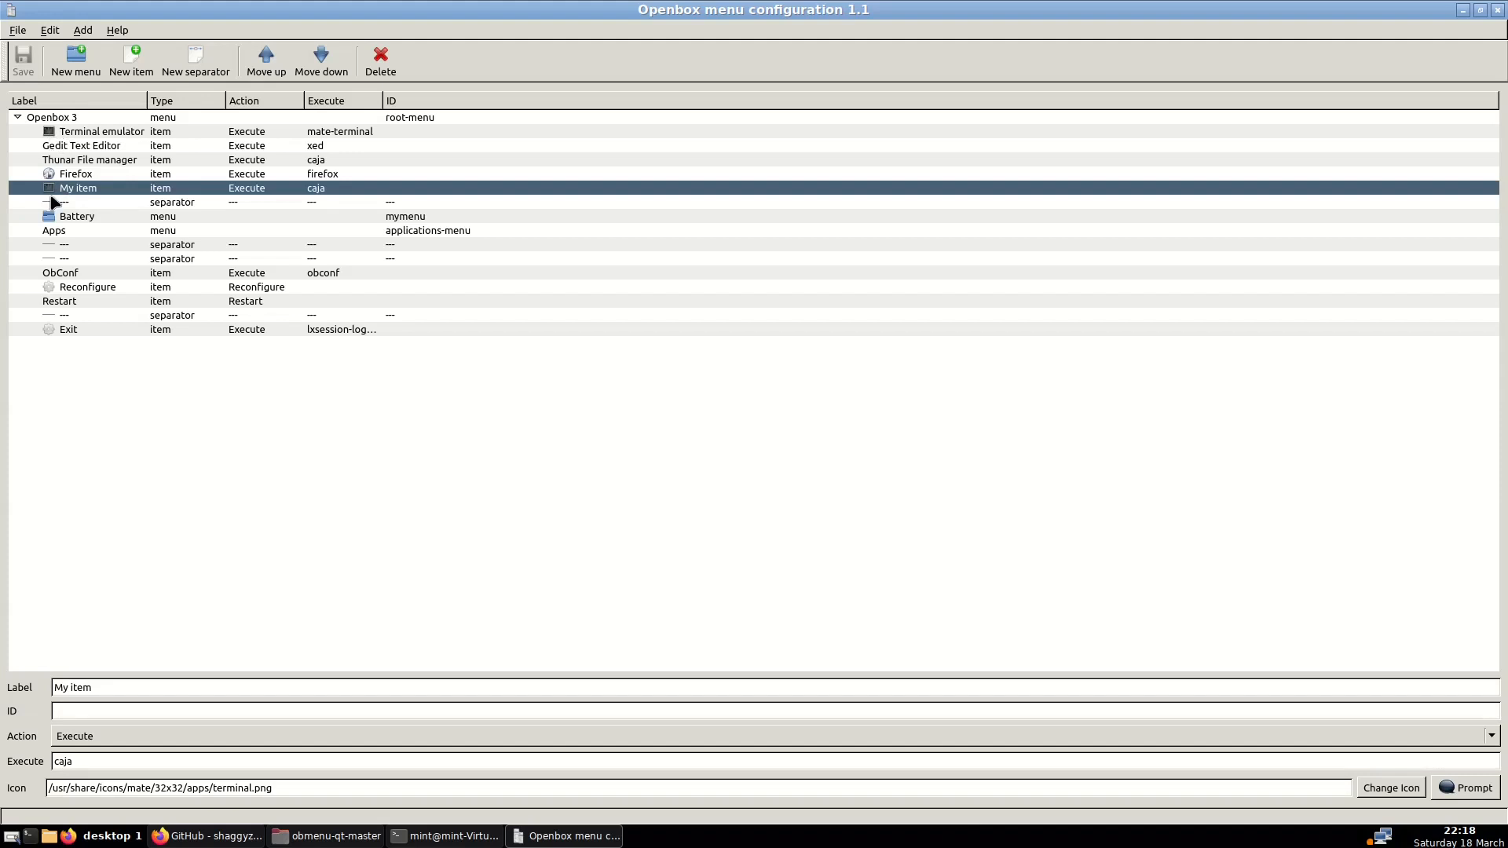
right_click(684, 846)
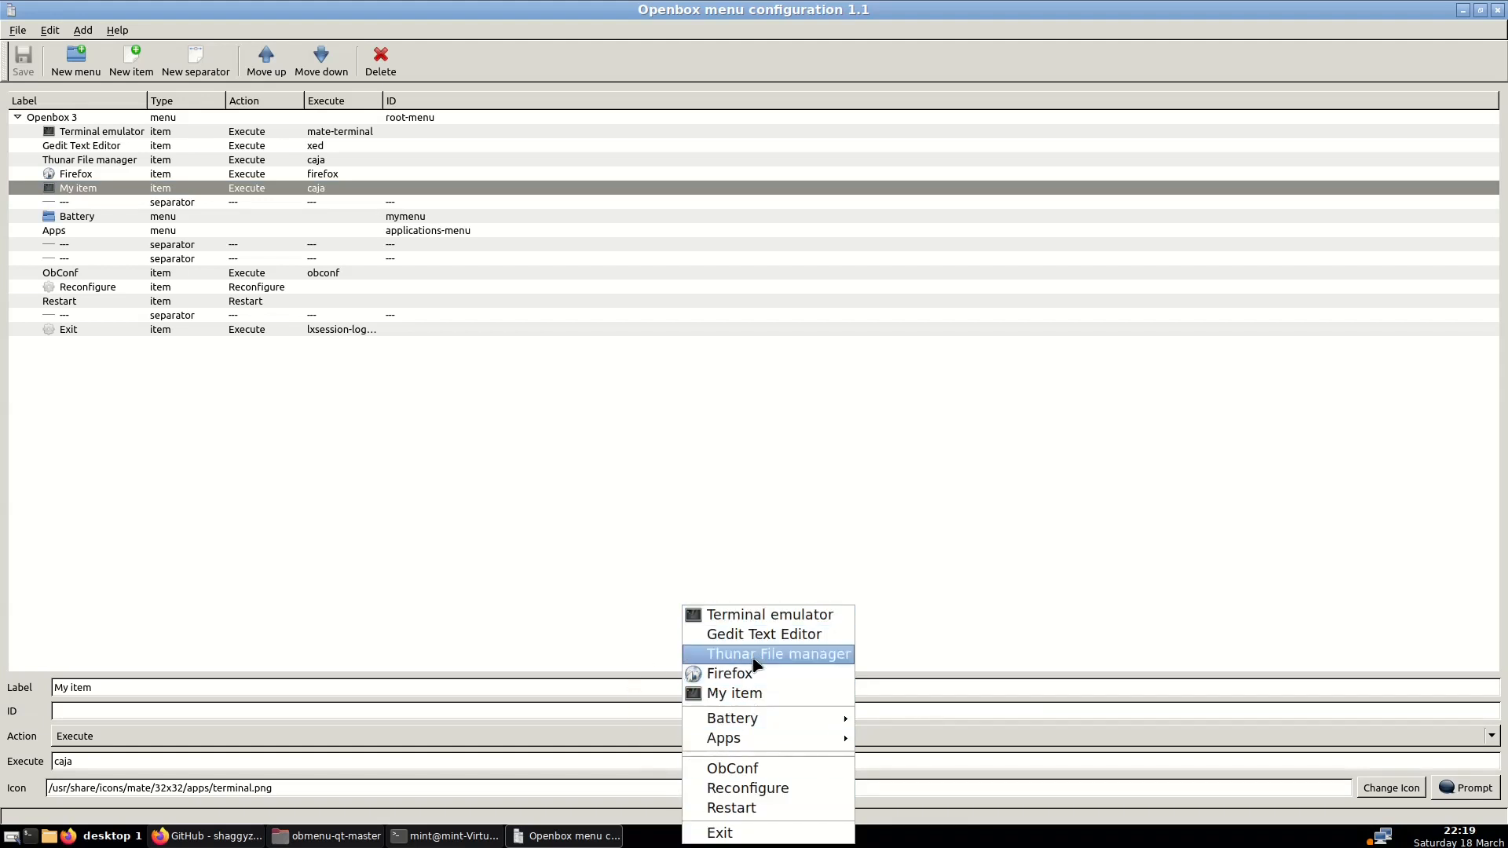
left_click(746, 692)
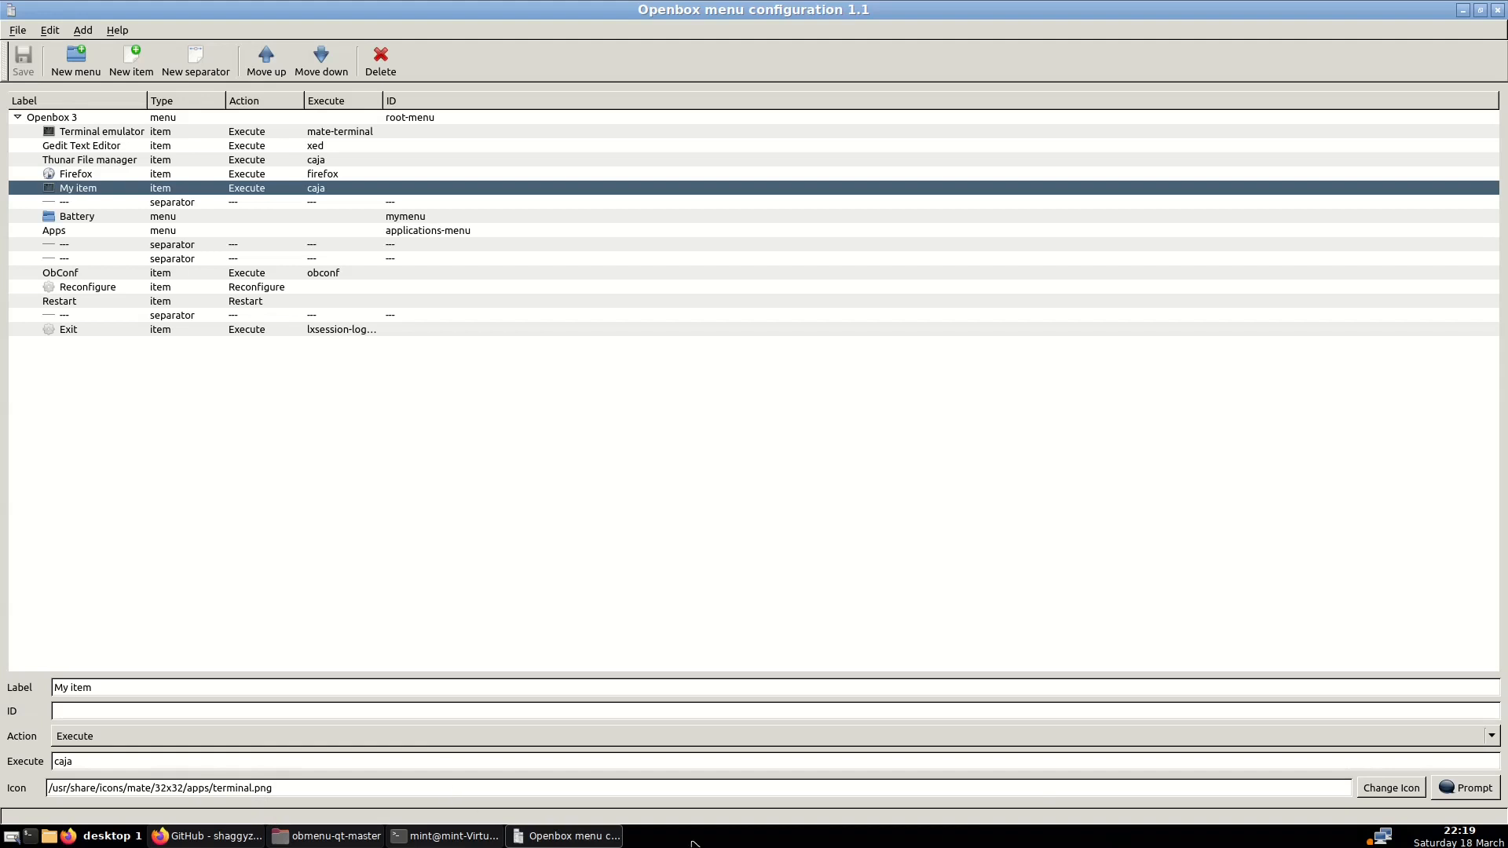
left_click(1375, 793)
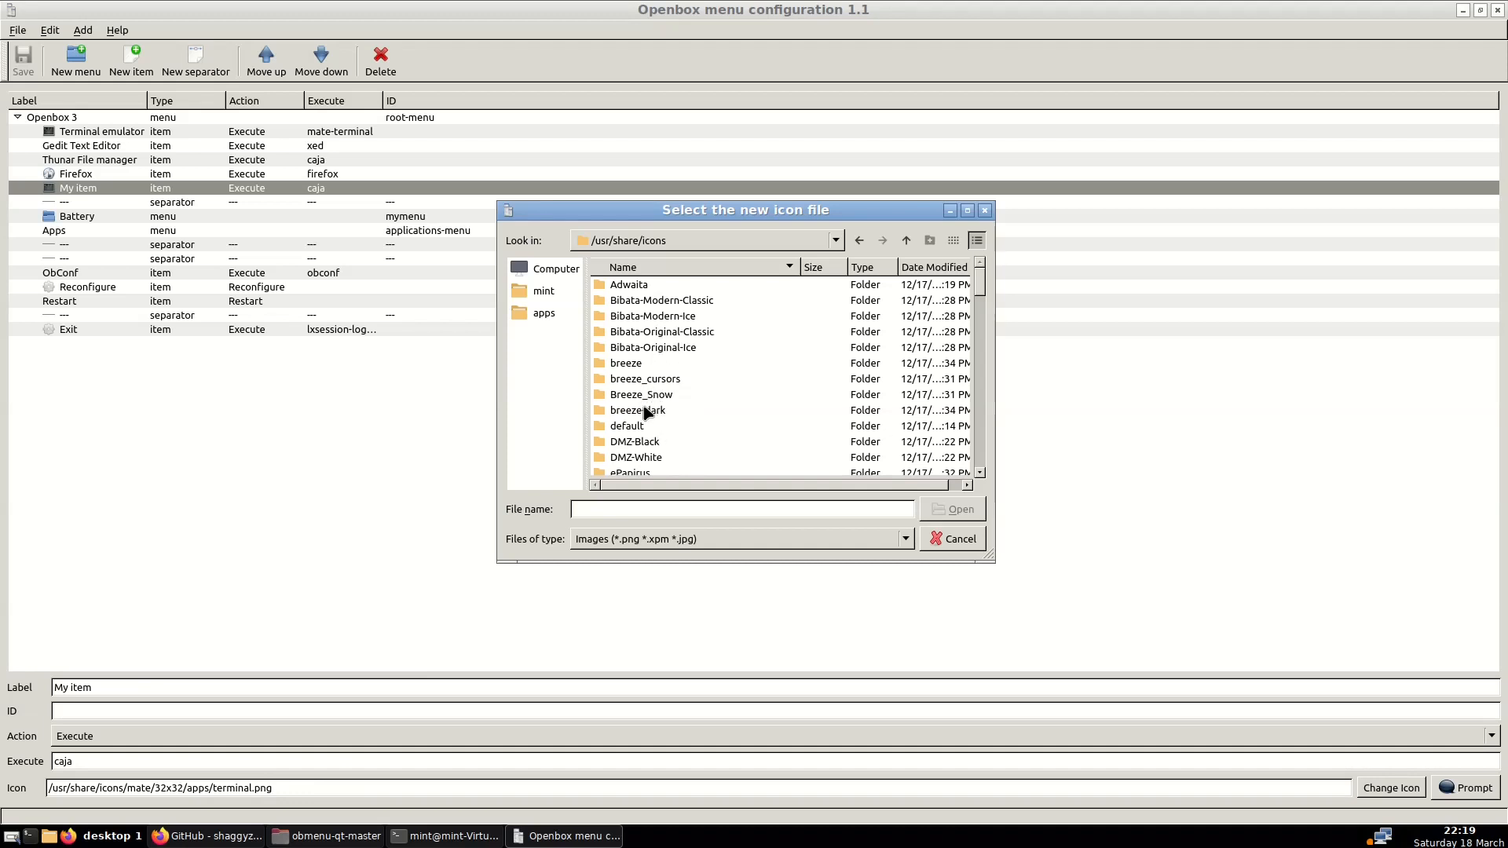
left_click(960, 540)
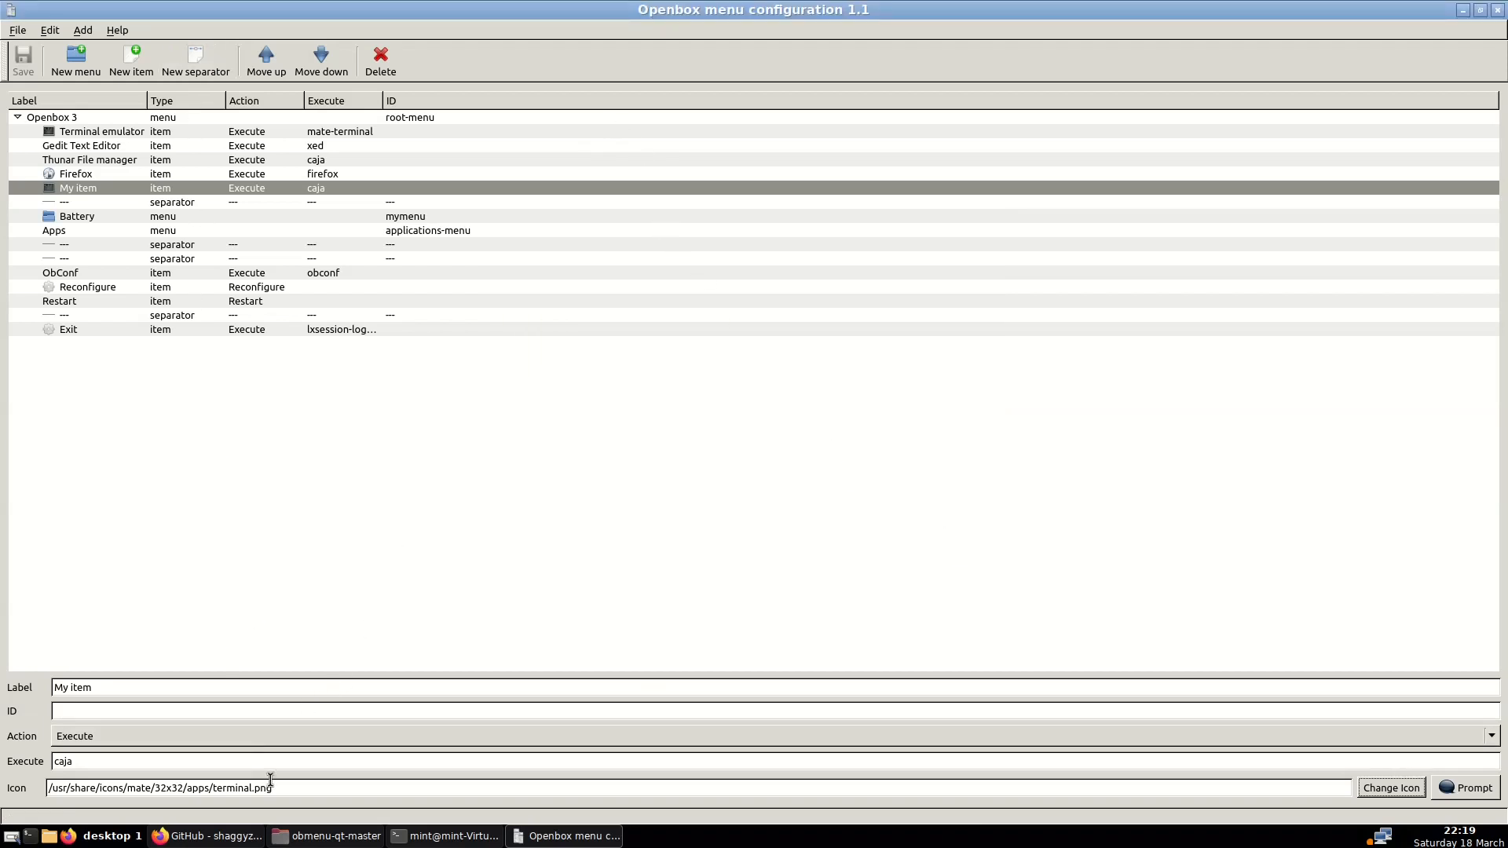
left_click_drag(294, 784, 17, 798)
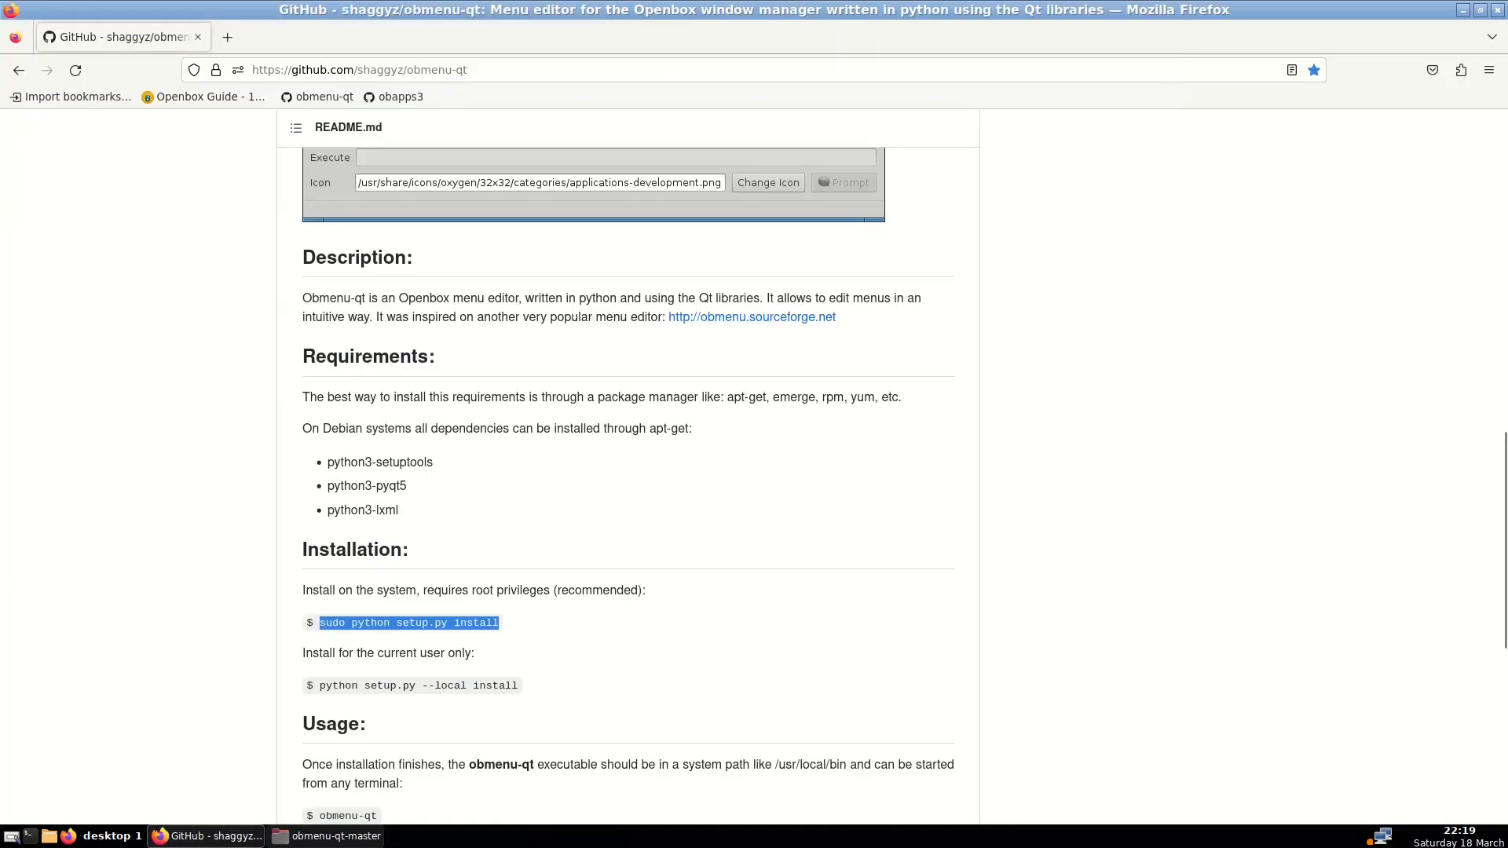
In ~/.config/openbox, delete menu.xml and rename oldmenu.xml to menu.xml
left_click(330, 838)
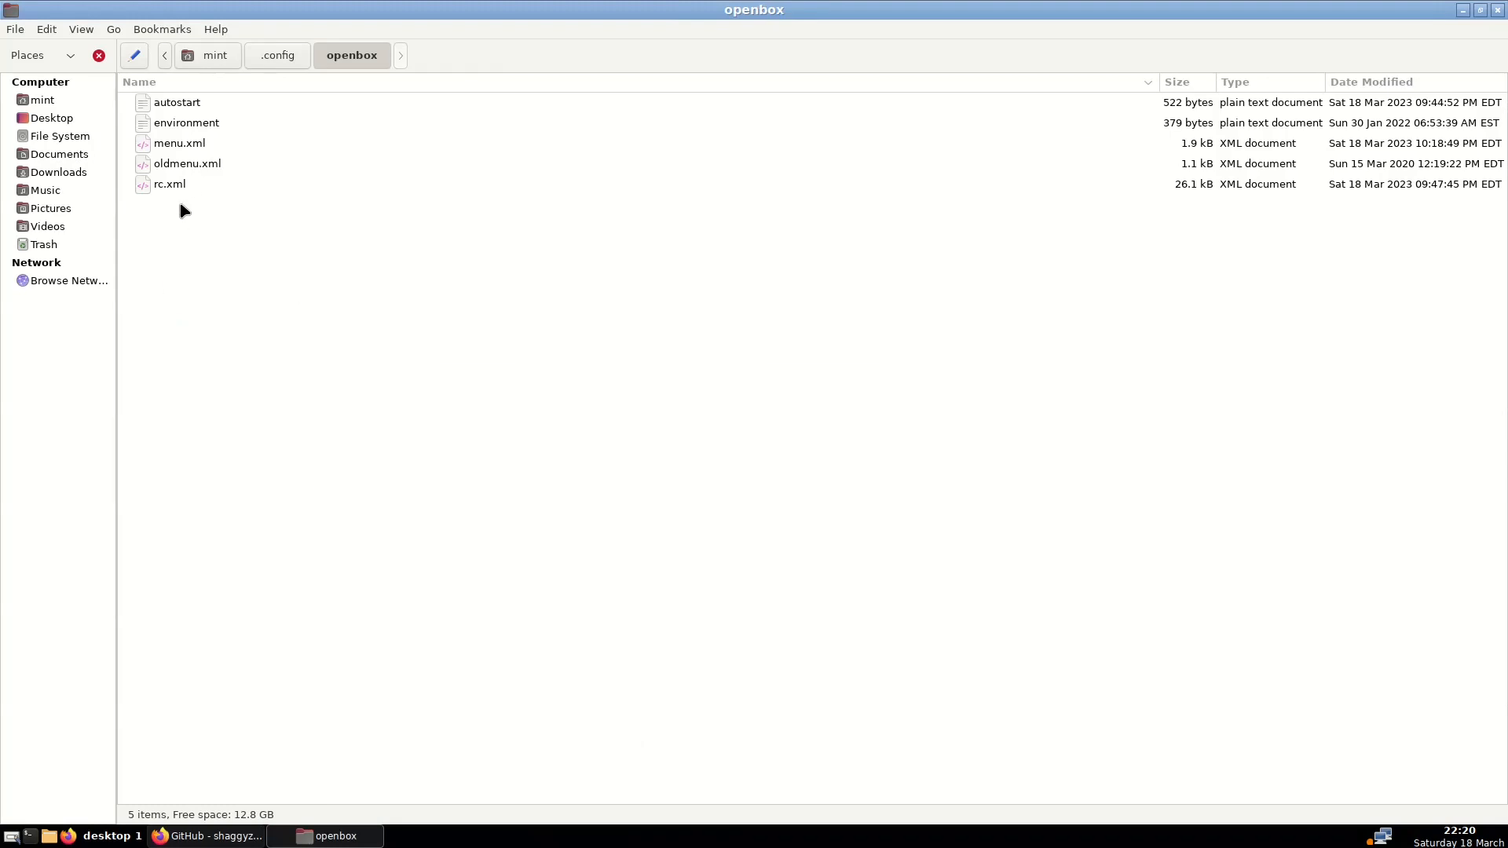
left_click(194, 145)
key("Delete")
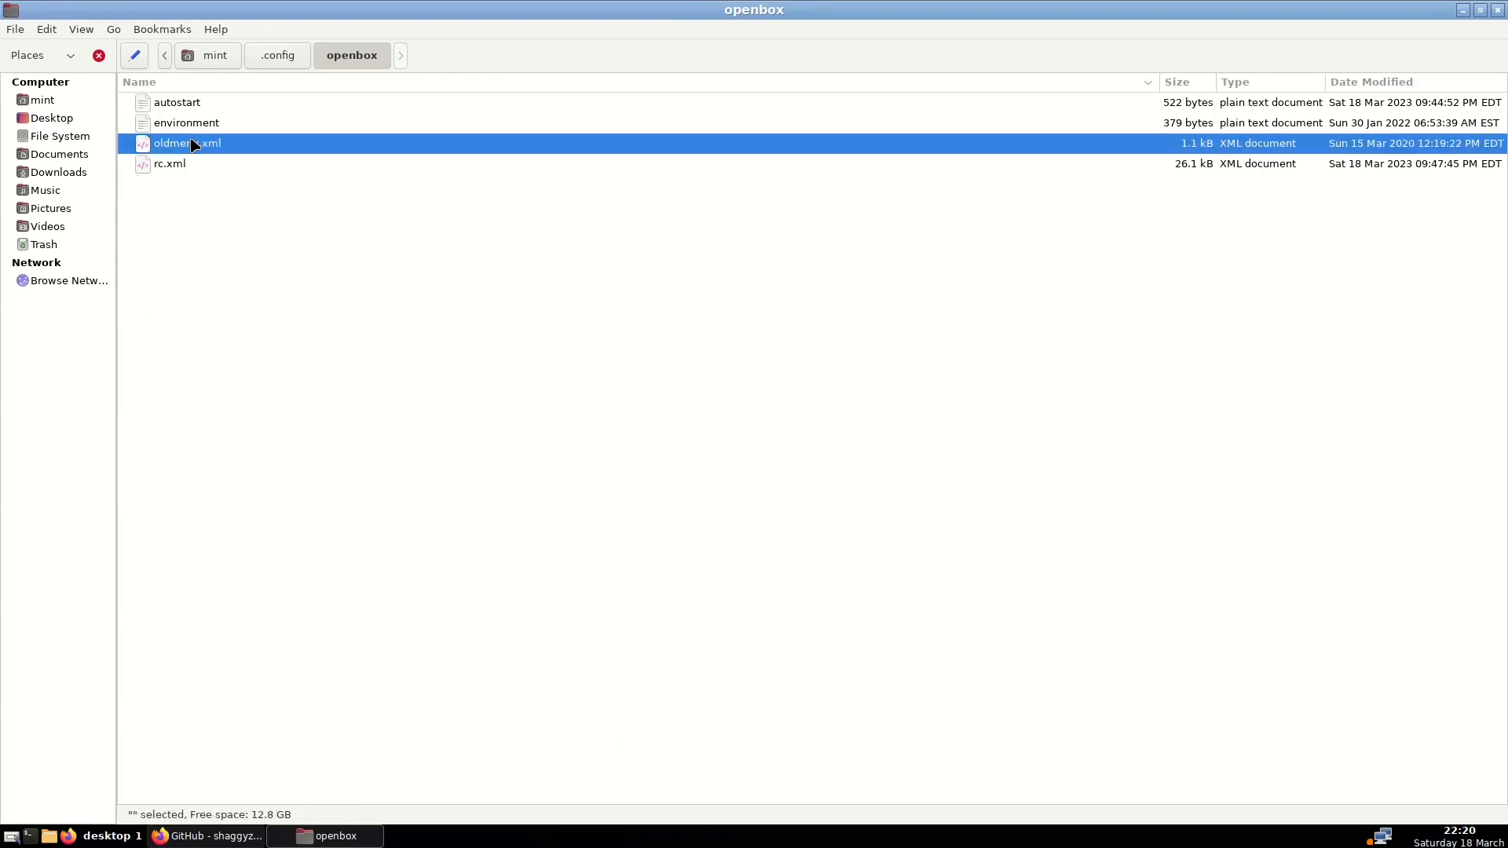
right_click(193, 144)
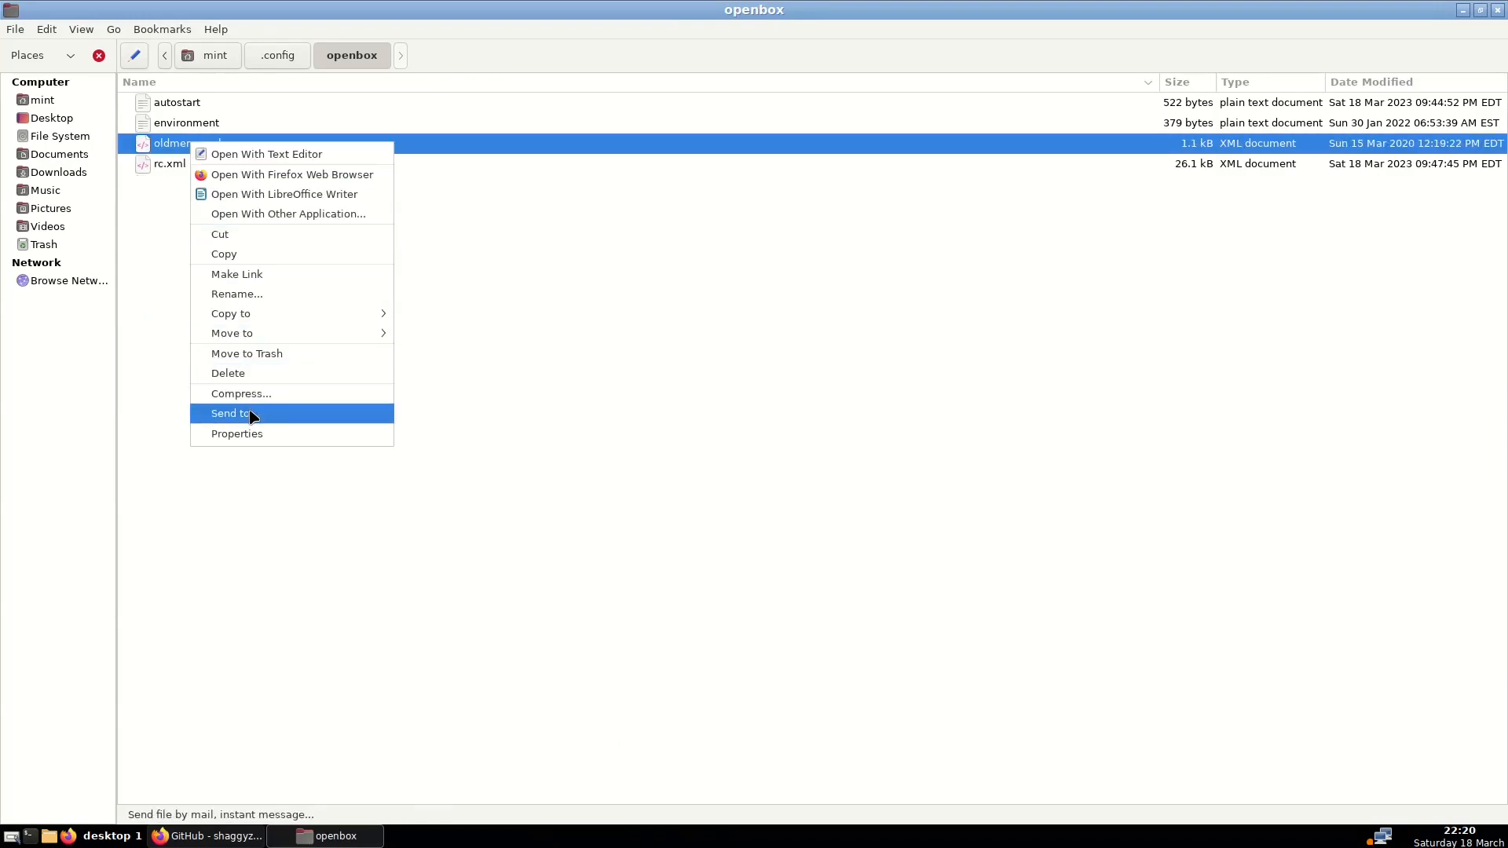
left_click(234, 296)
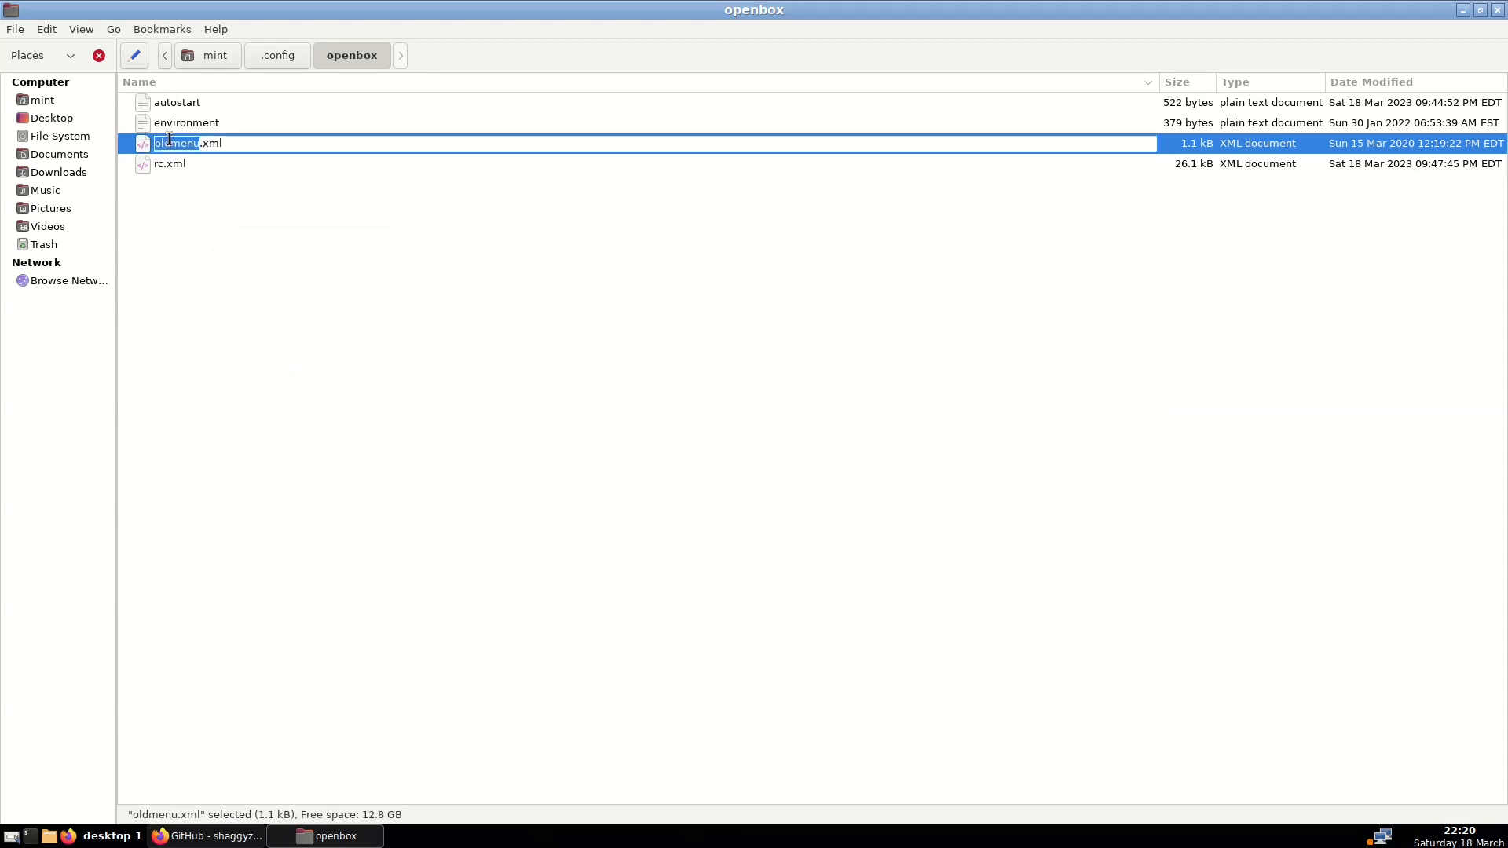
left_click(169, 142)
key("BackSpace")
key("BackSpace")
key("BackSpace")
key("Return")
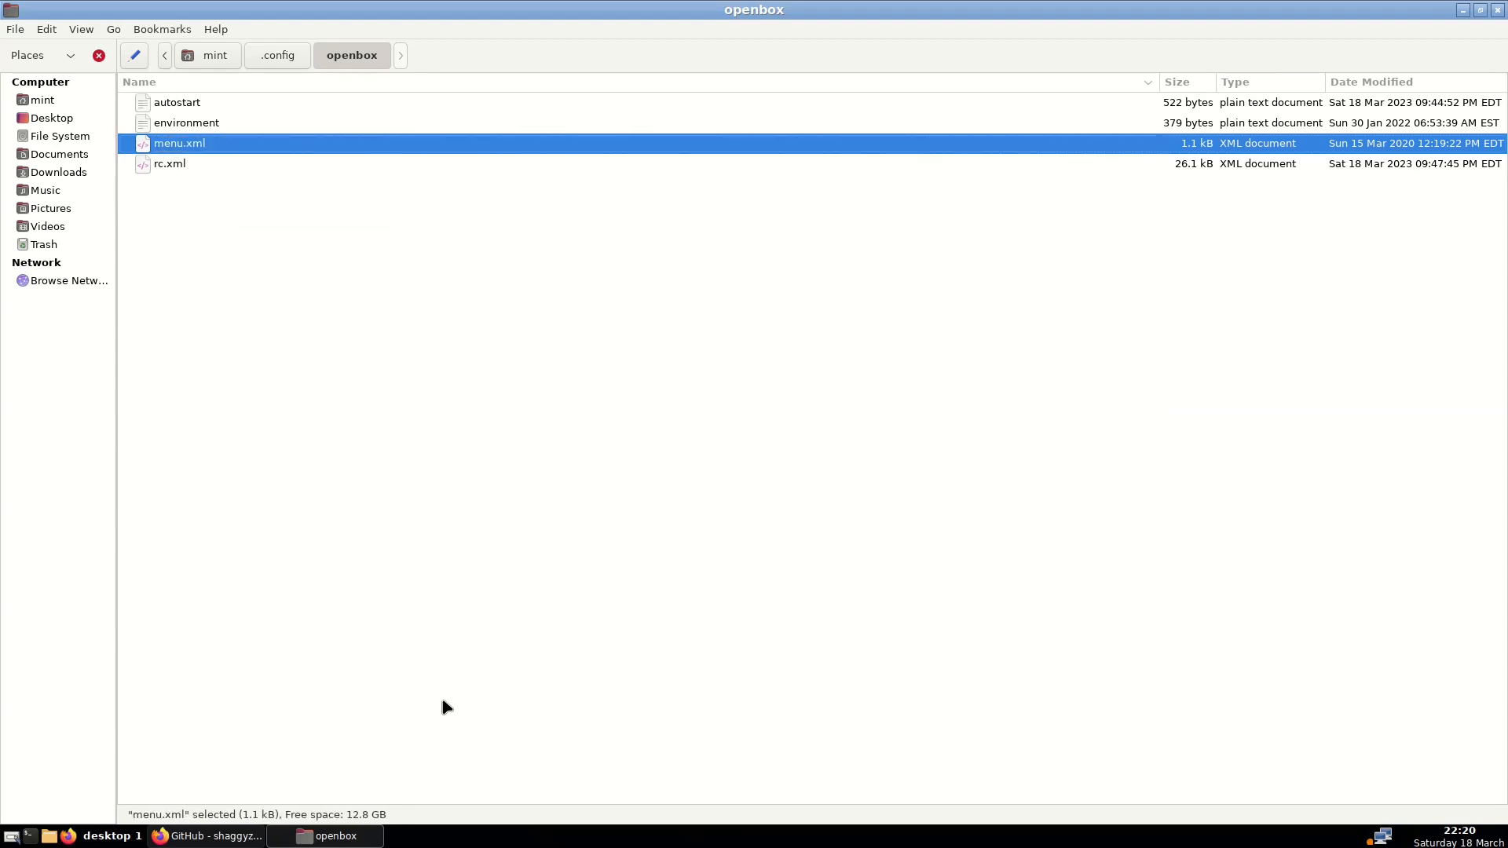
Reconfigure Openbox and check that the root menu shows the original, shorter entries
right_click(534, 842)
left_click(581, 781)
right_click(572, 837)
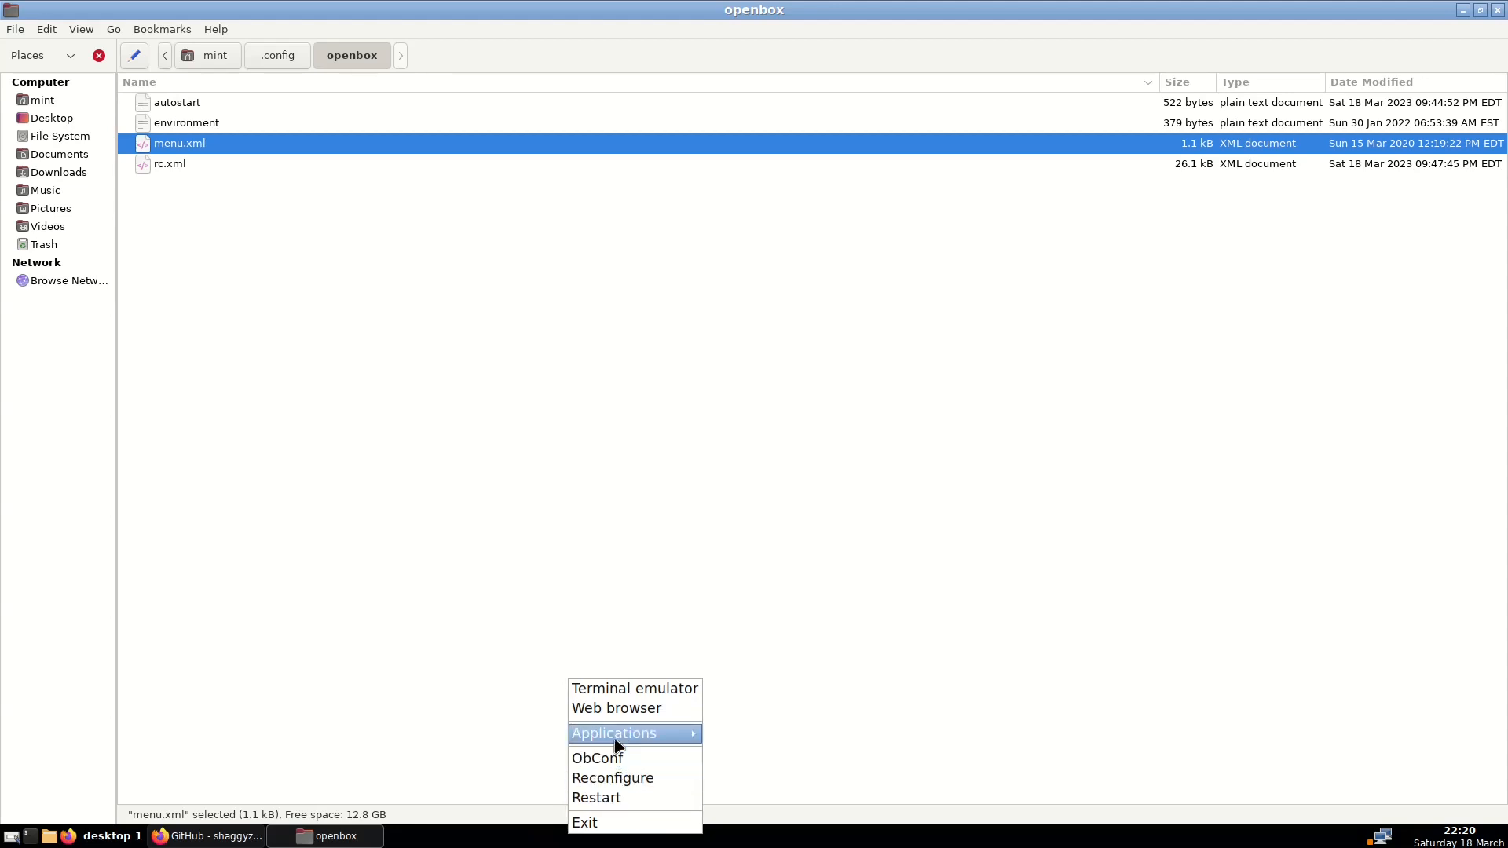
mouse_move(618, 735)
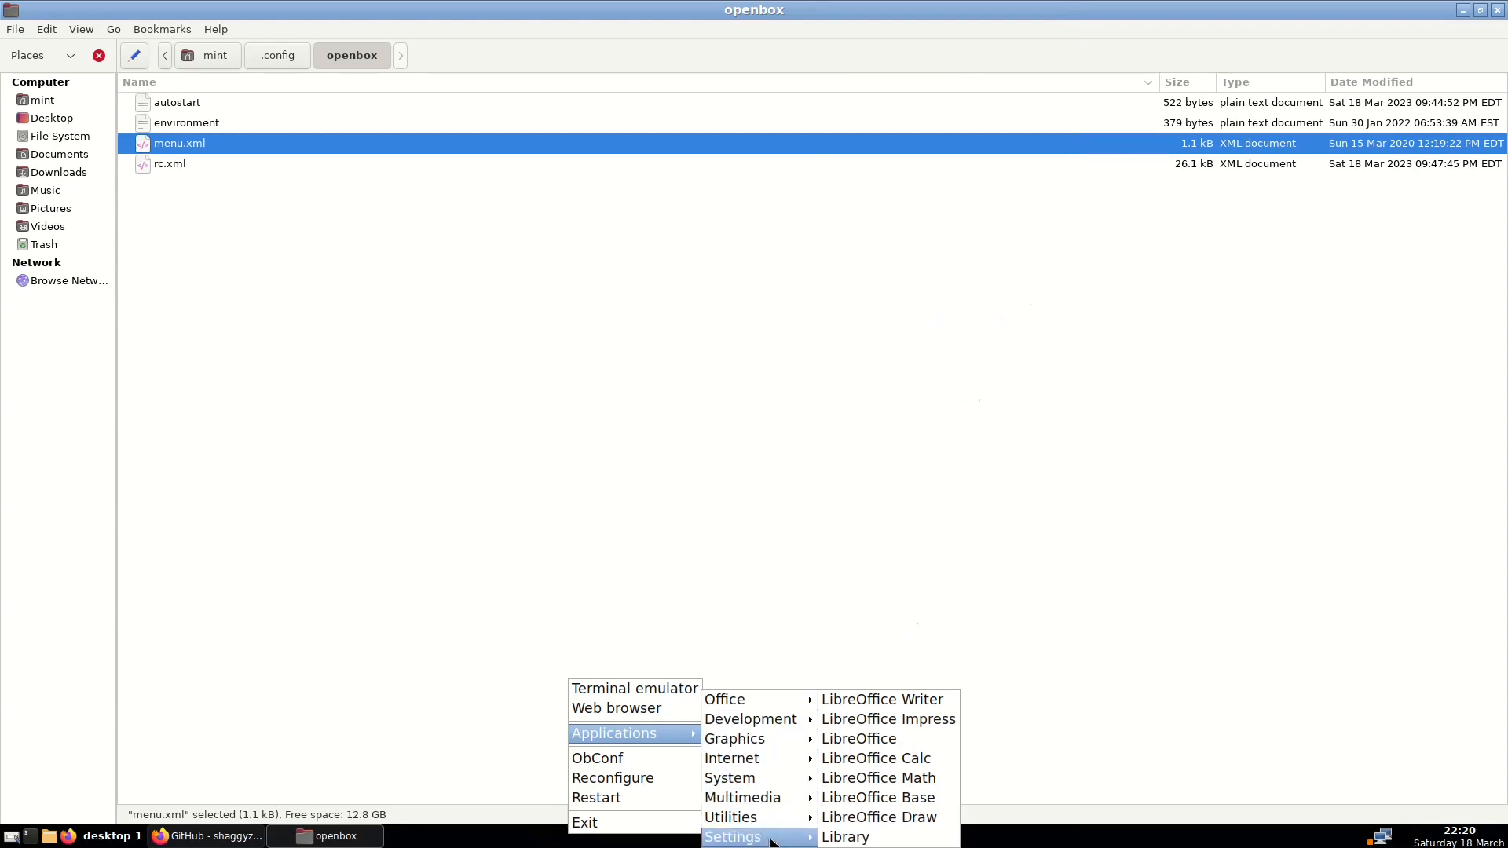
left_click(556, 530)
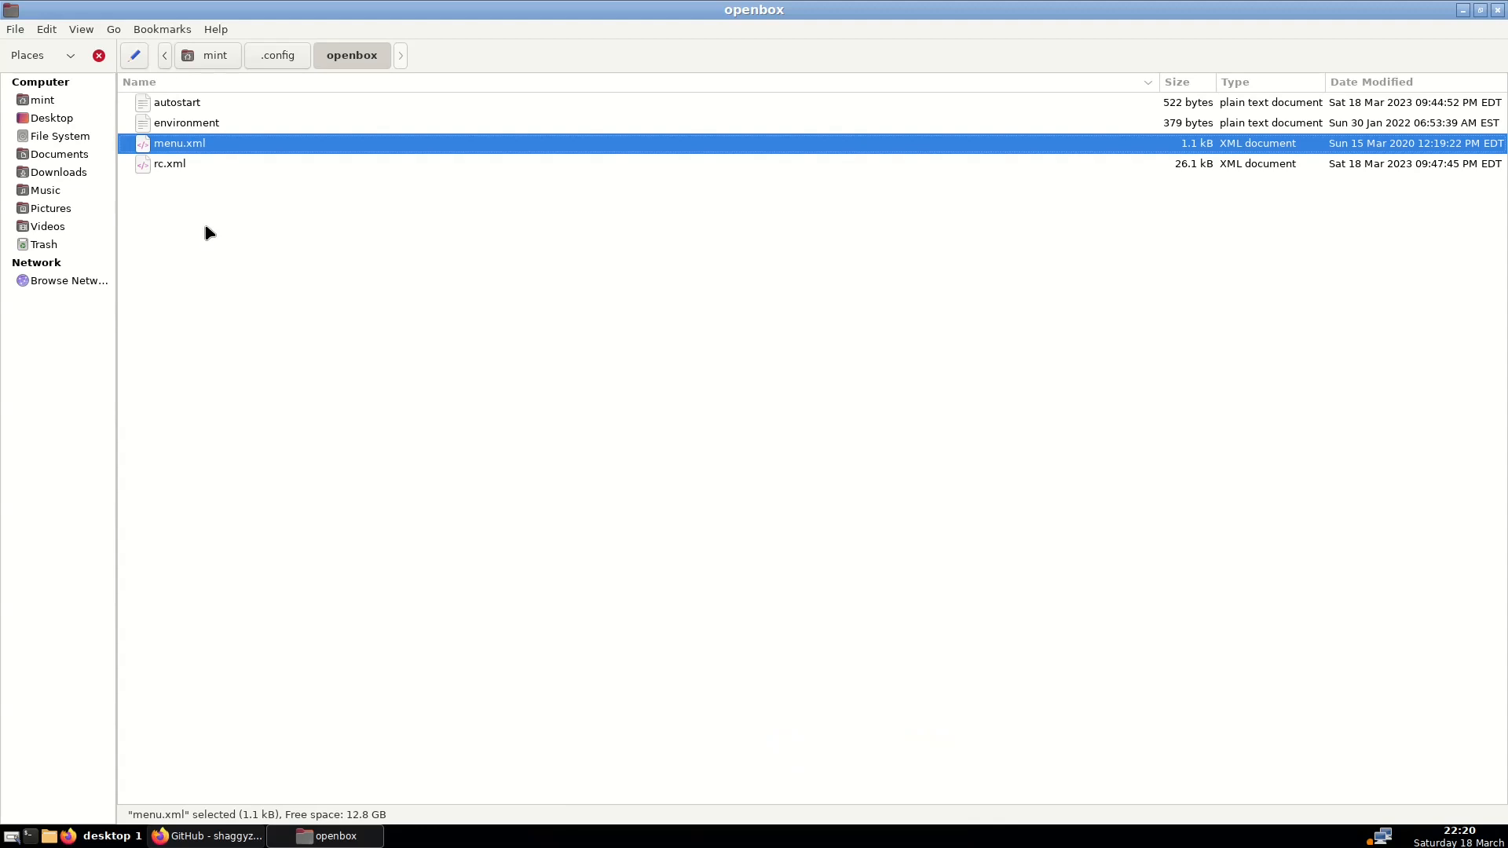
Open the restored menu.xml in xed and compare it with the desktop root menu
double_click(217, 147)
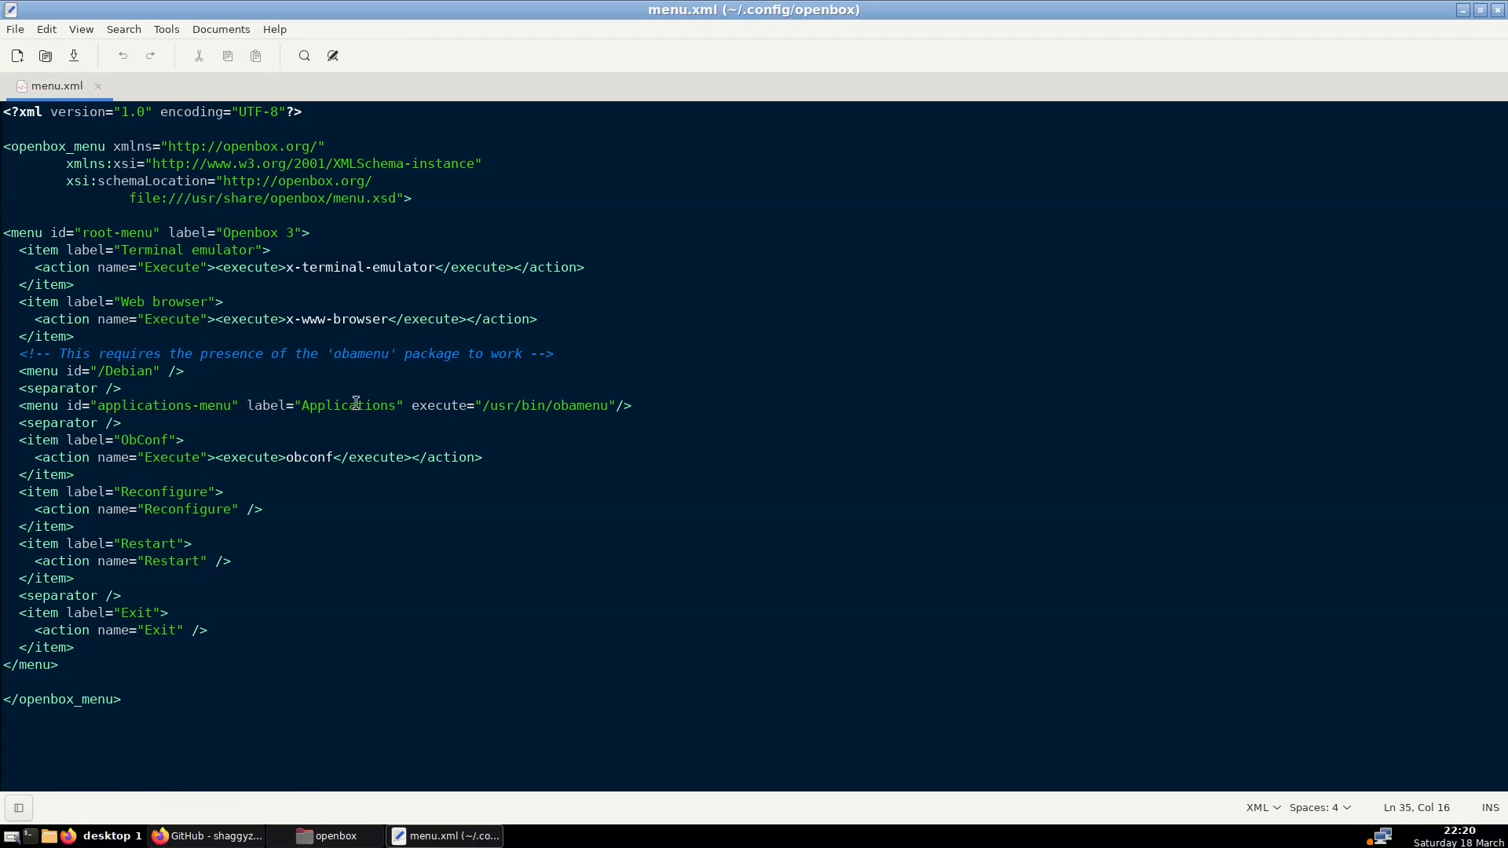
right_click(589, 844)
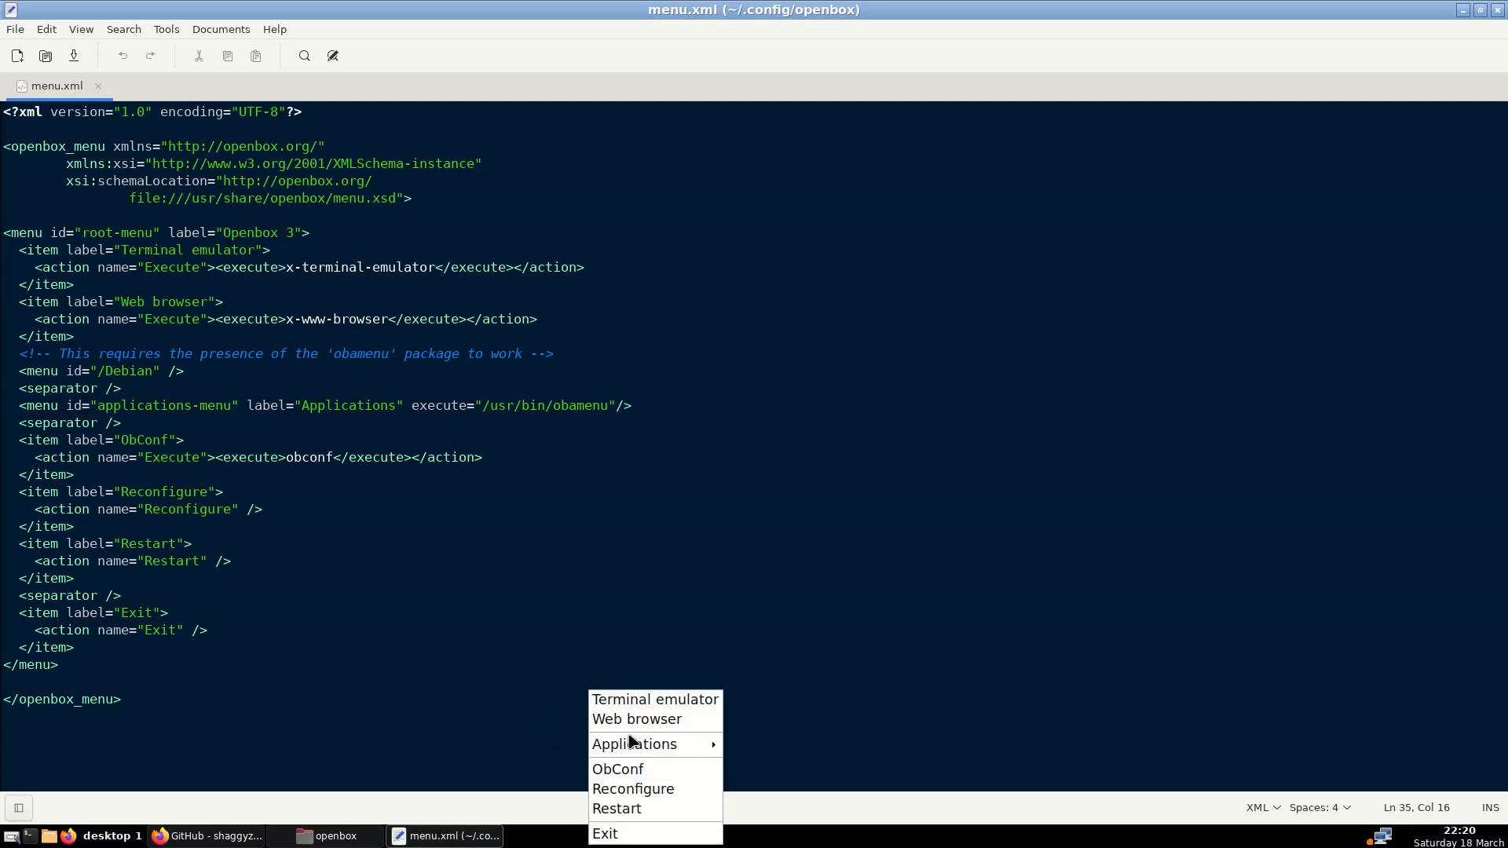
left_click(440, 646)
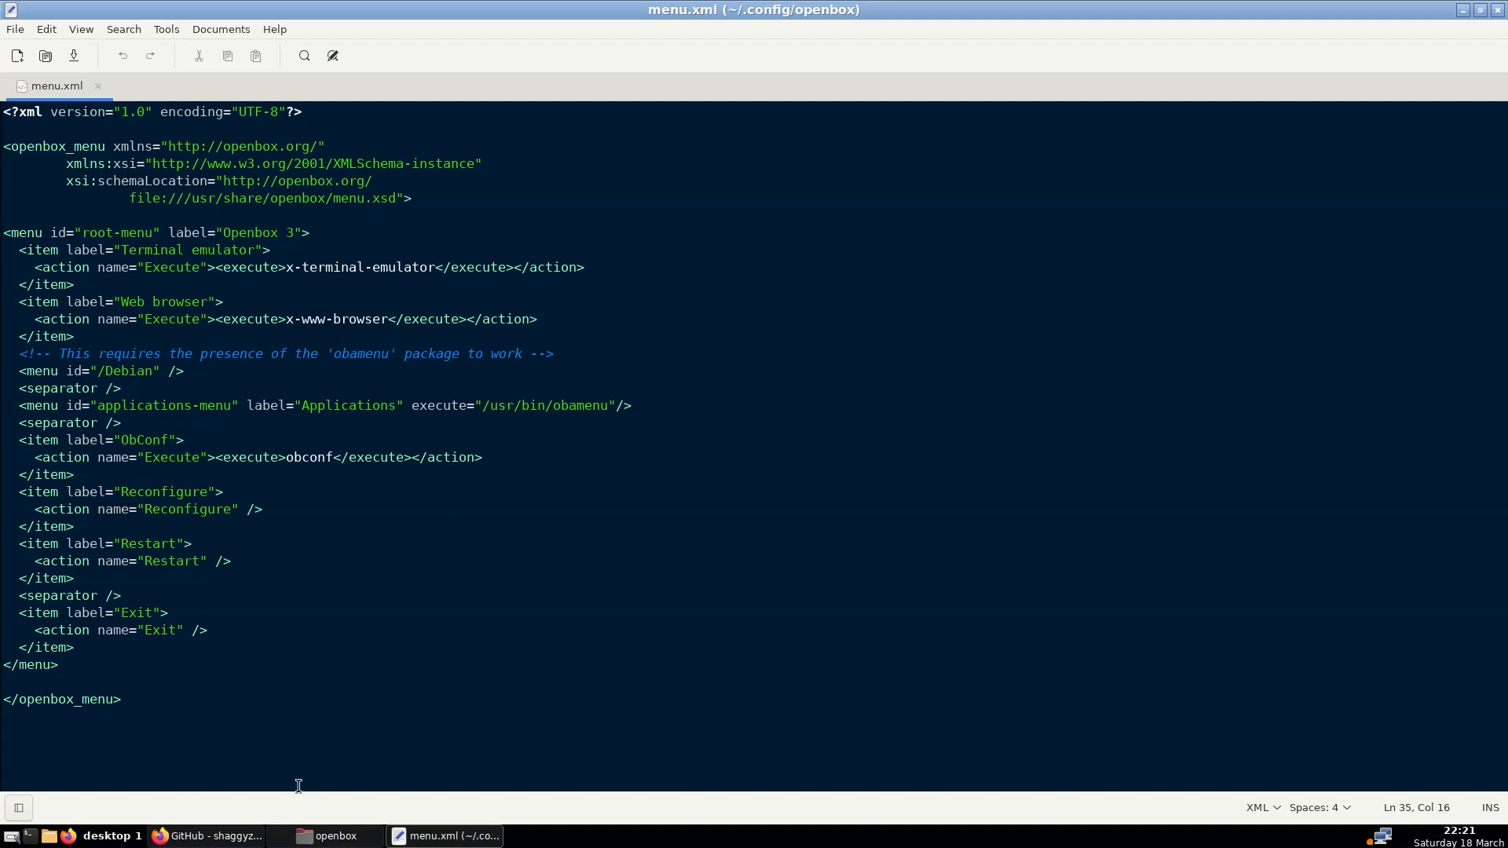
Open a maximized terminal and run obamenu
left_click(31, 836)
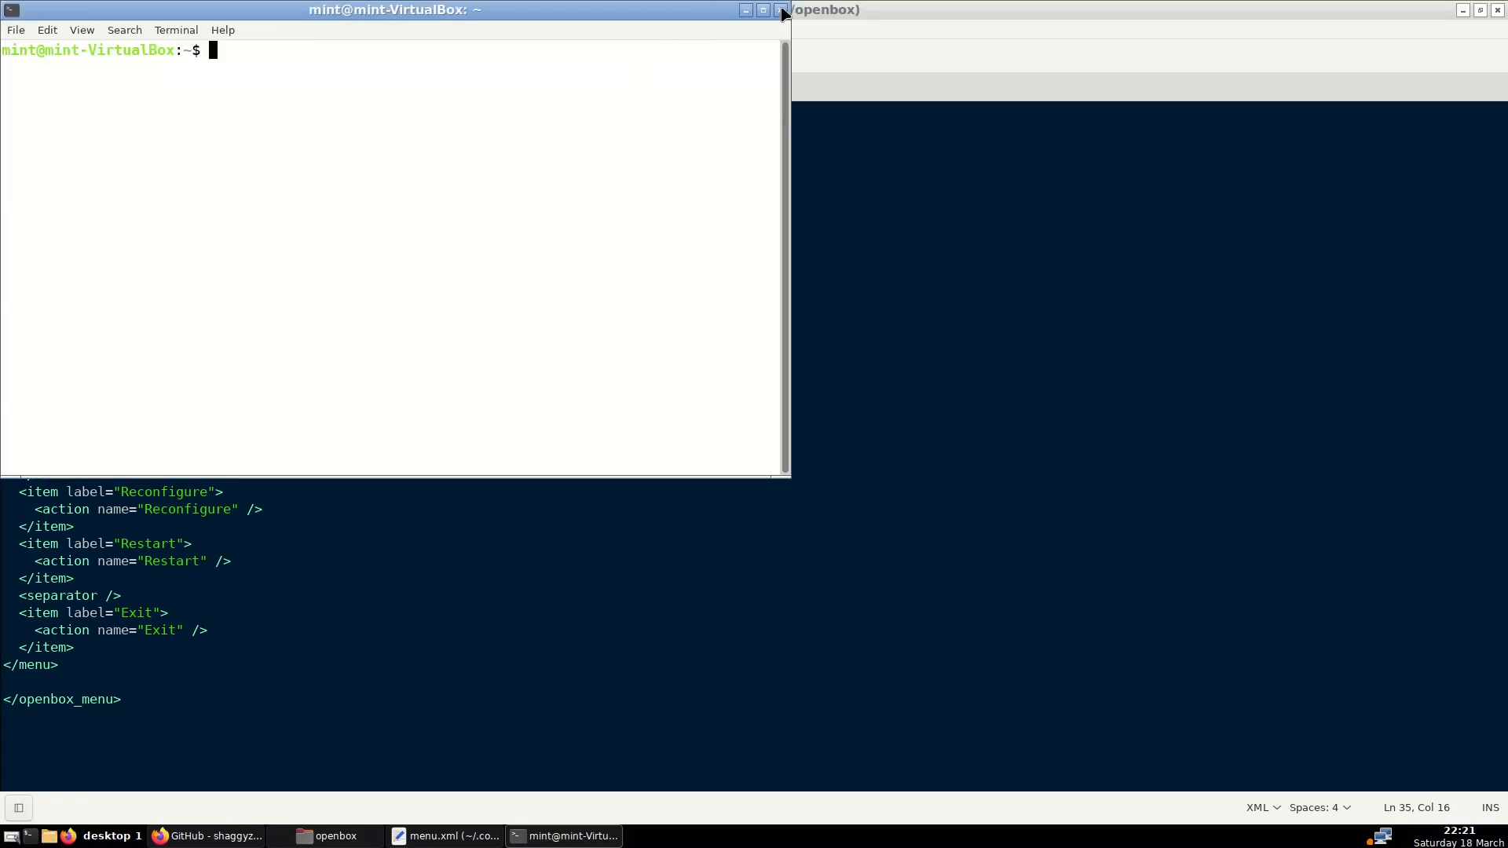
left_click(765, 11)
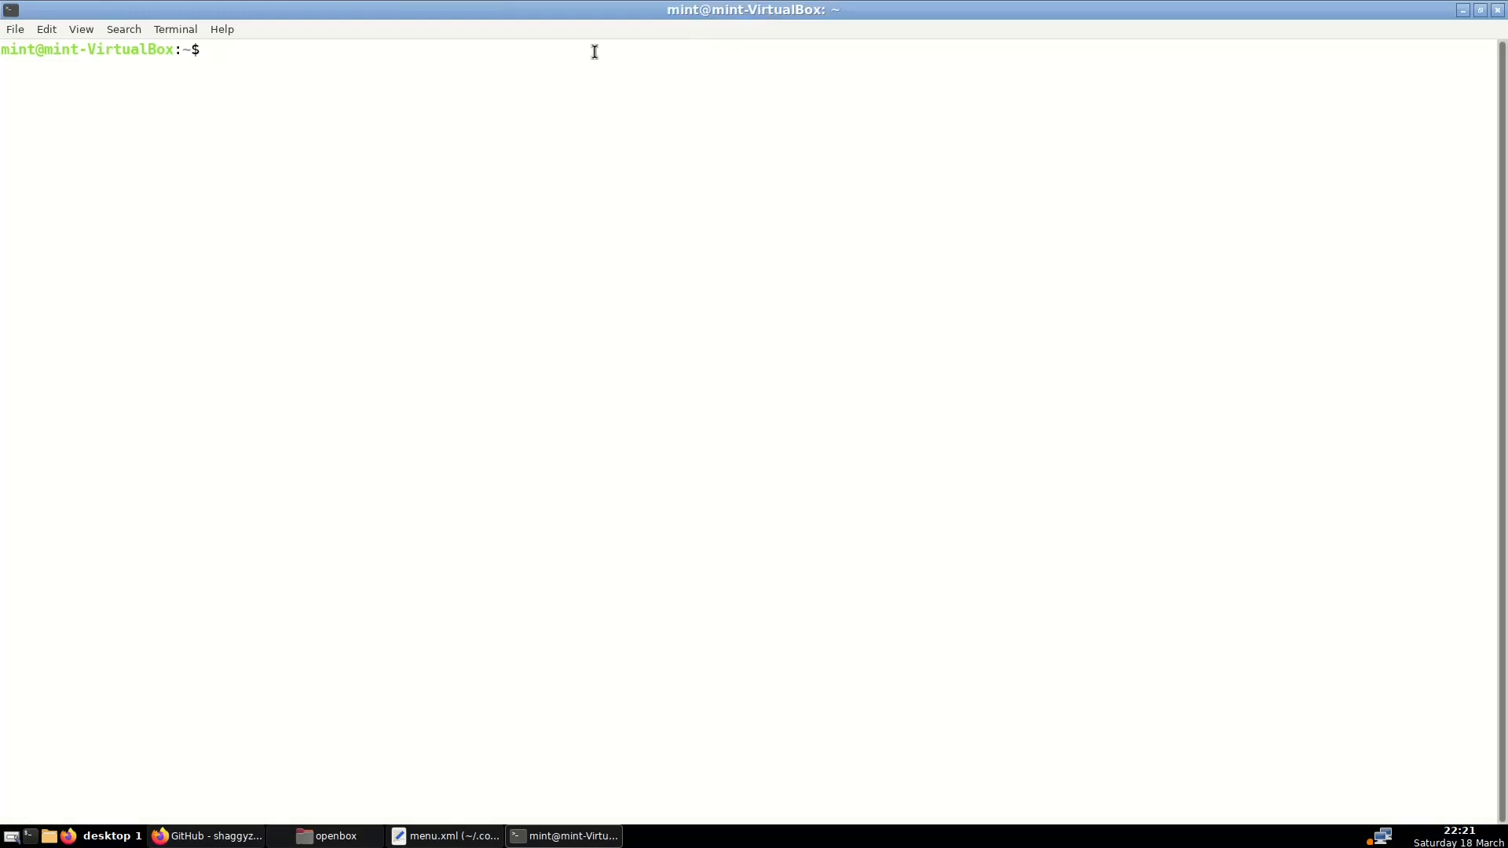
type("obamenu")
key("Return")
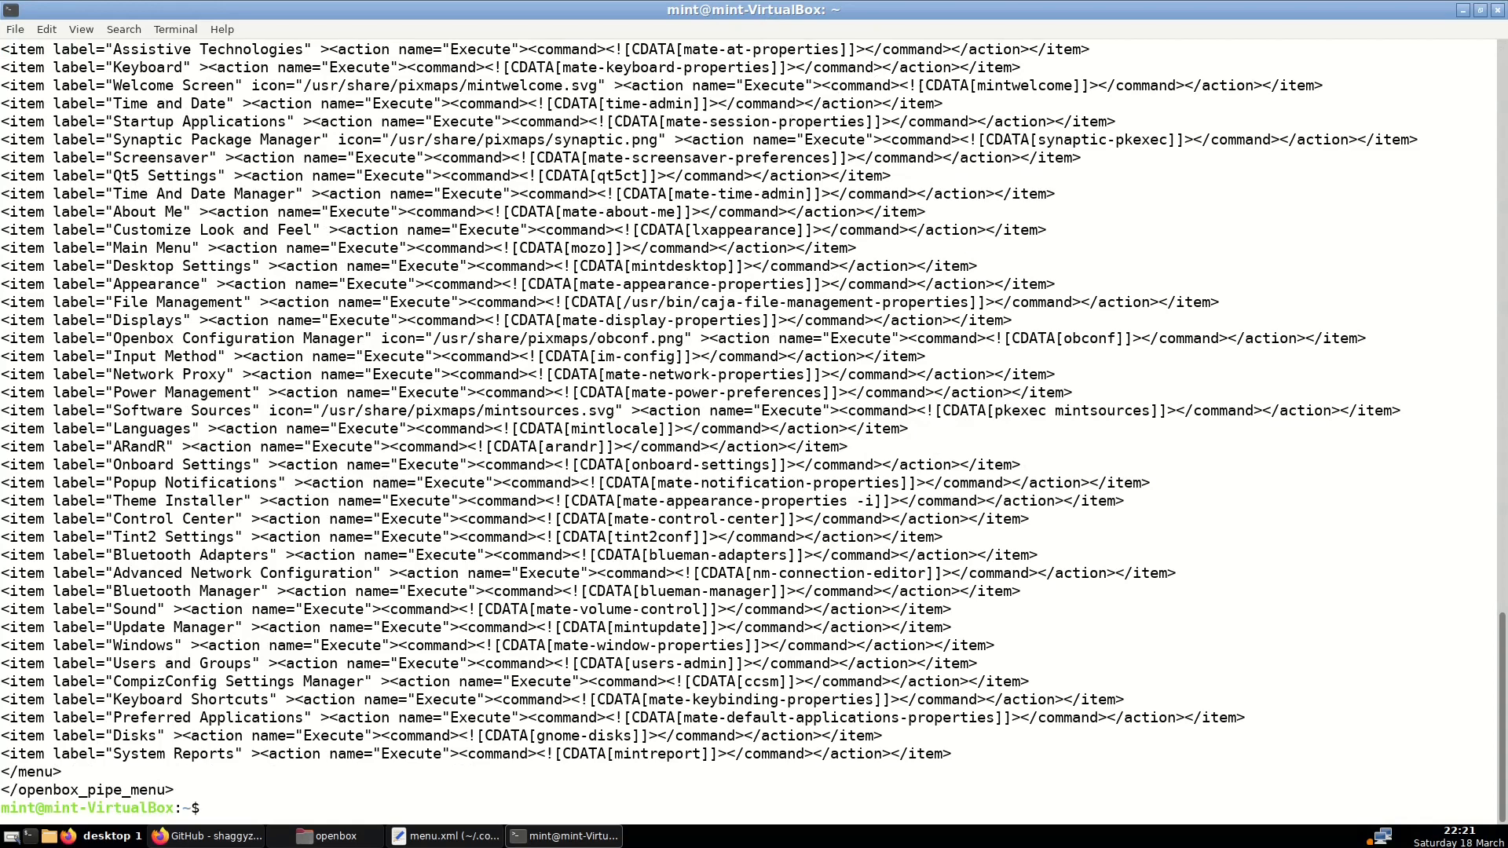
Scroll through the obamenu pipe-menu XML output from the Office section to the end
left_click_drag(190, 790, 13, 790)
left_click(31, 787)
scroll(208, 698, "up", 5)
scroll(208, 698, "up", 20)
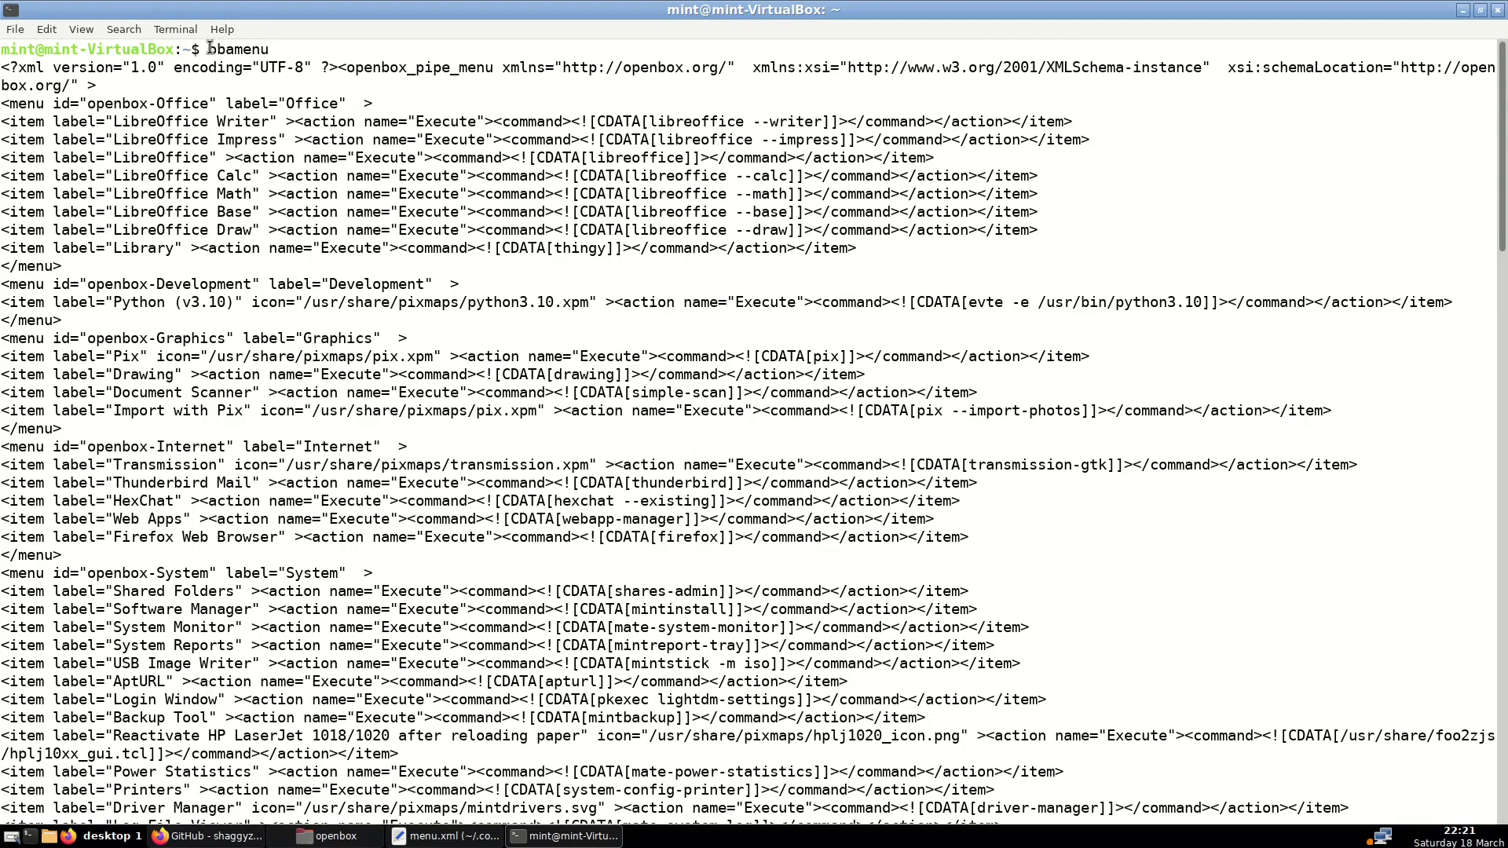
left_click_drag(209, 48, 272, 47)
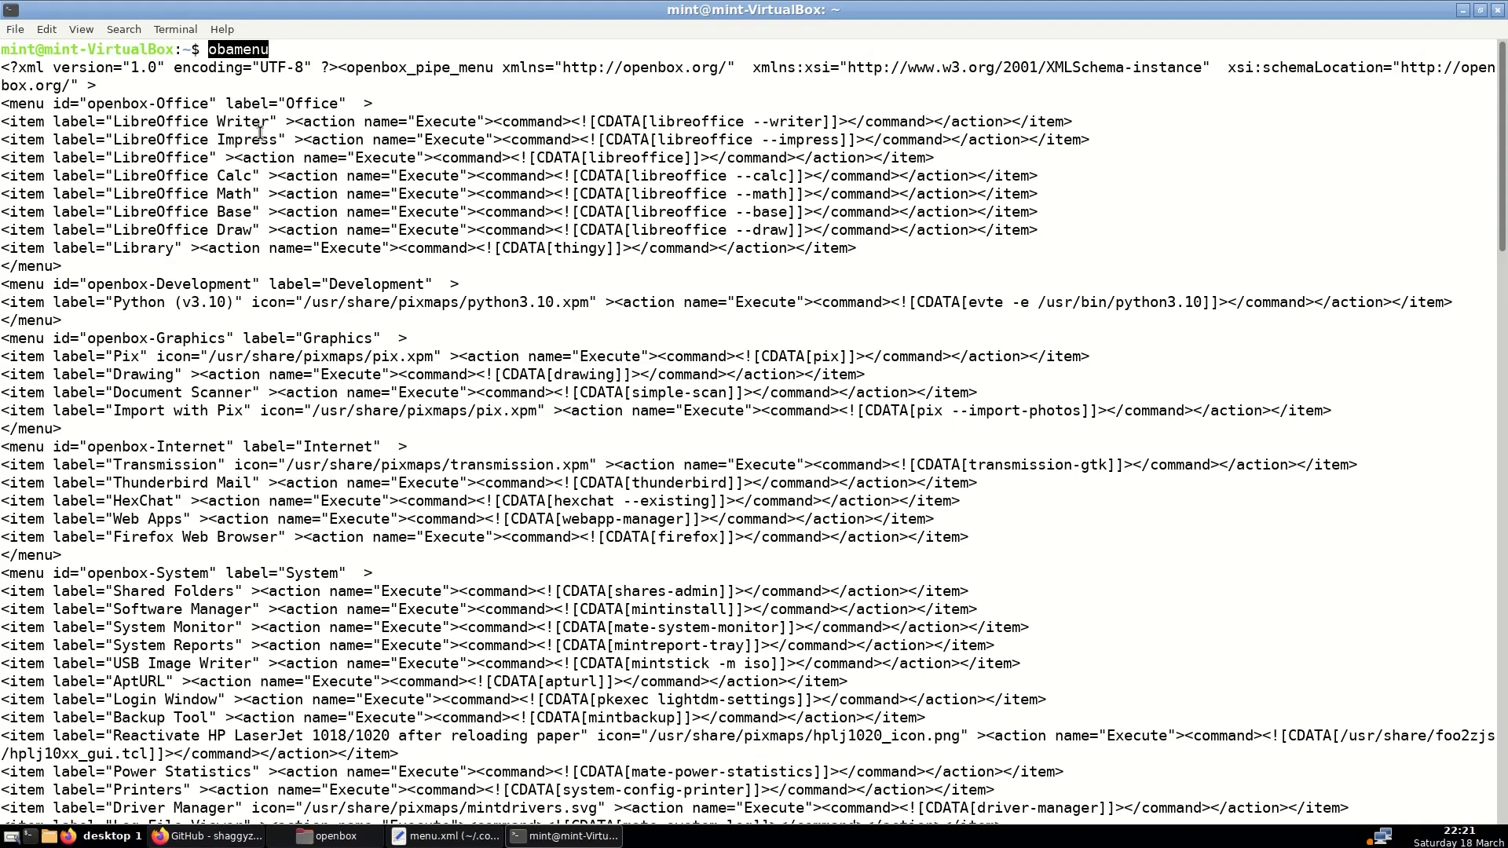
scroll(271, 359, "down", 20)
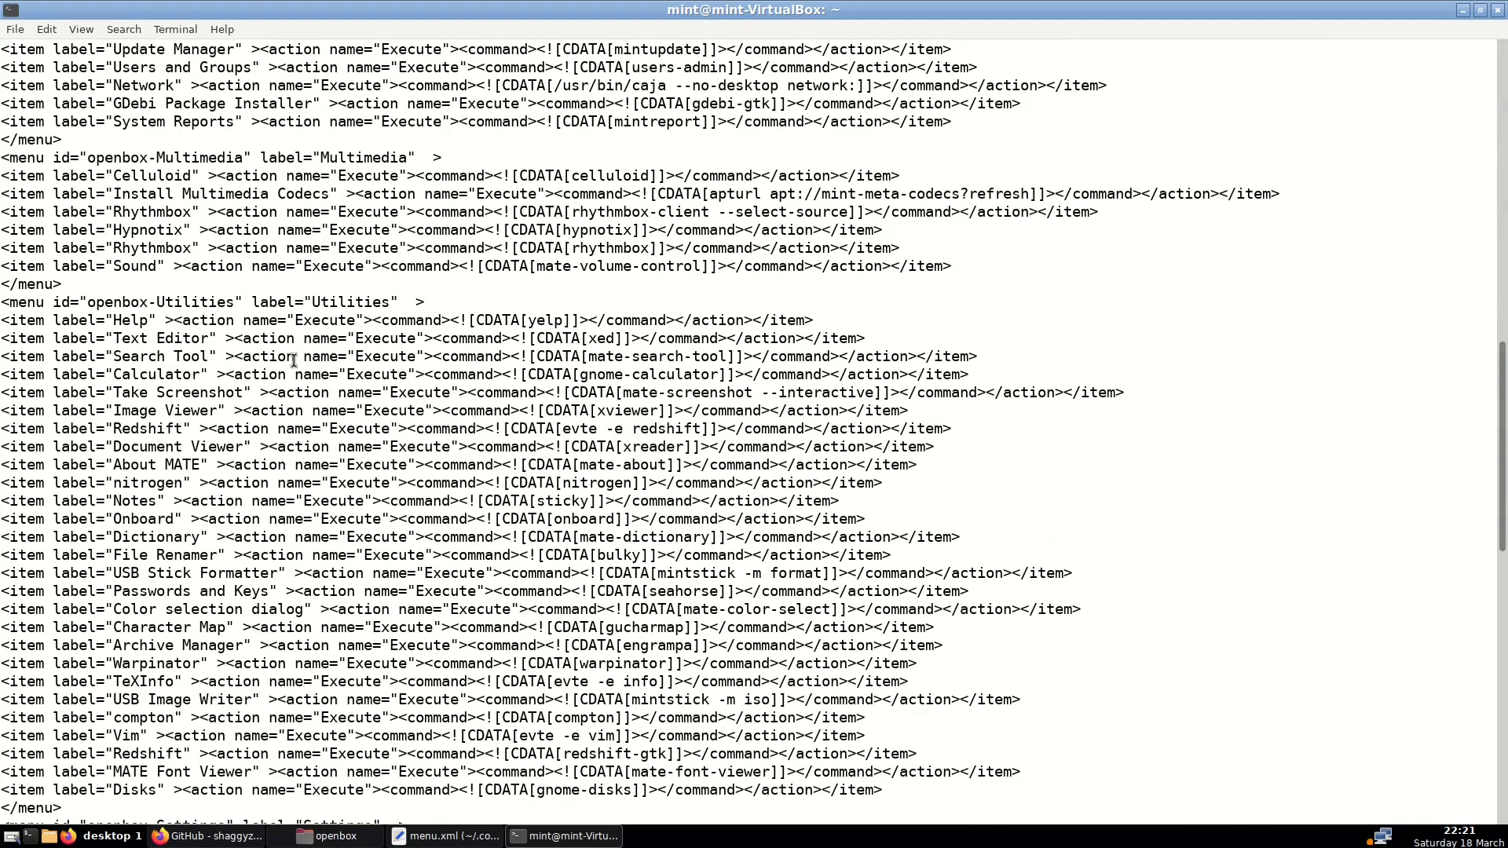
scroll(293, 361, "up", 8)
scroll(294, 361, "up", 7)
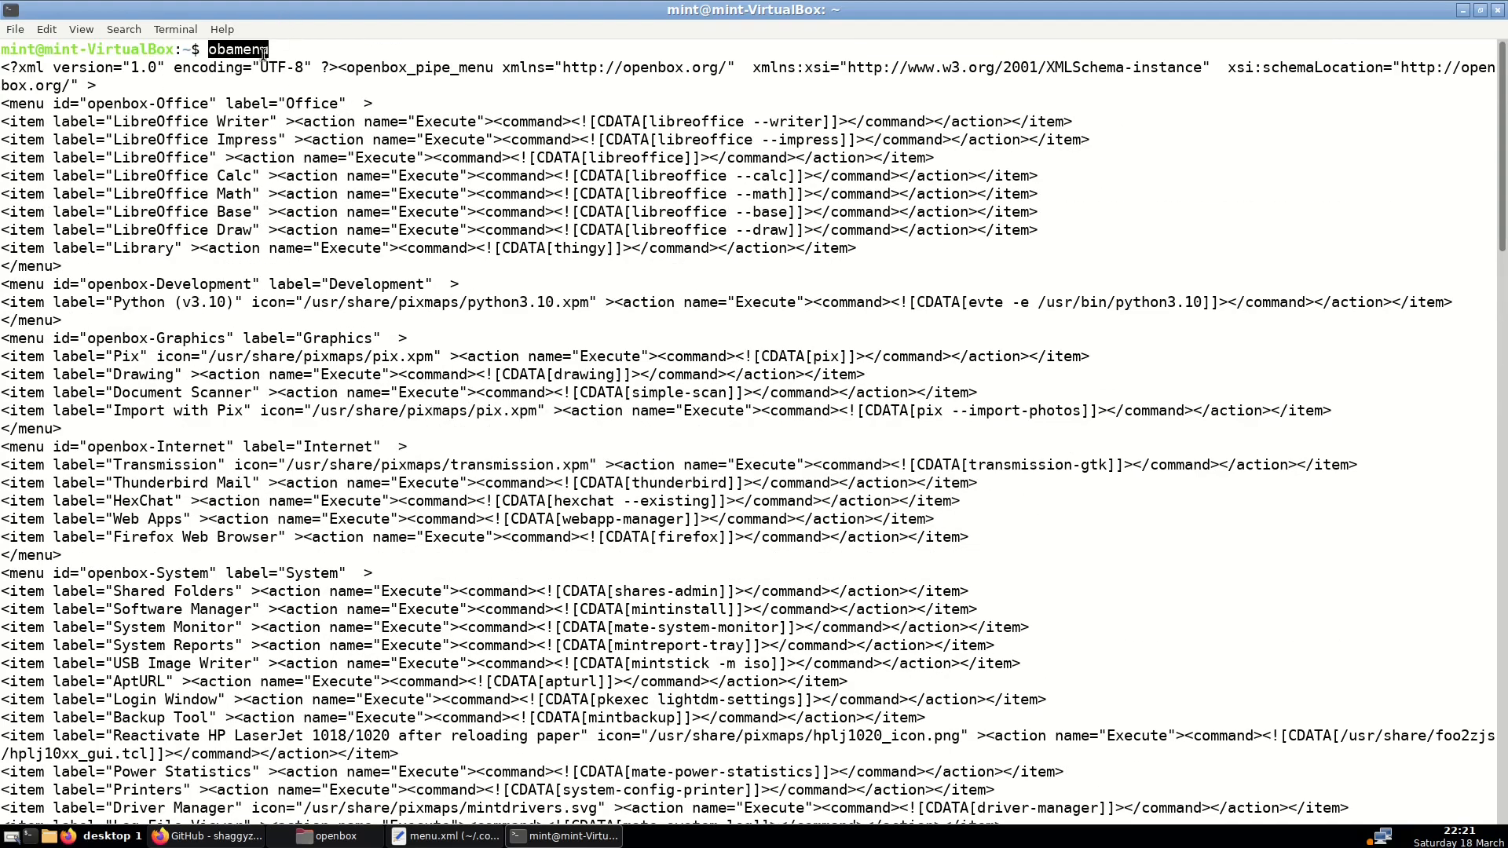
left_click(232, 63)
left_click_drag(207, 50, 269, 51)
left_click(259, 81)
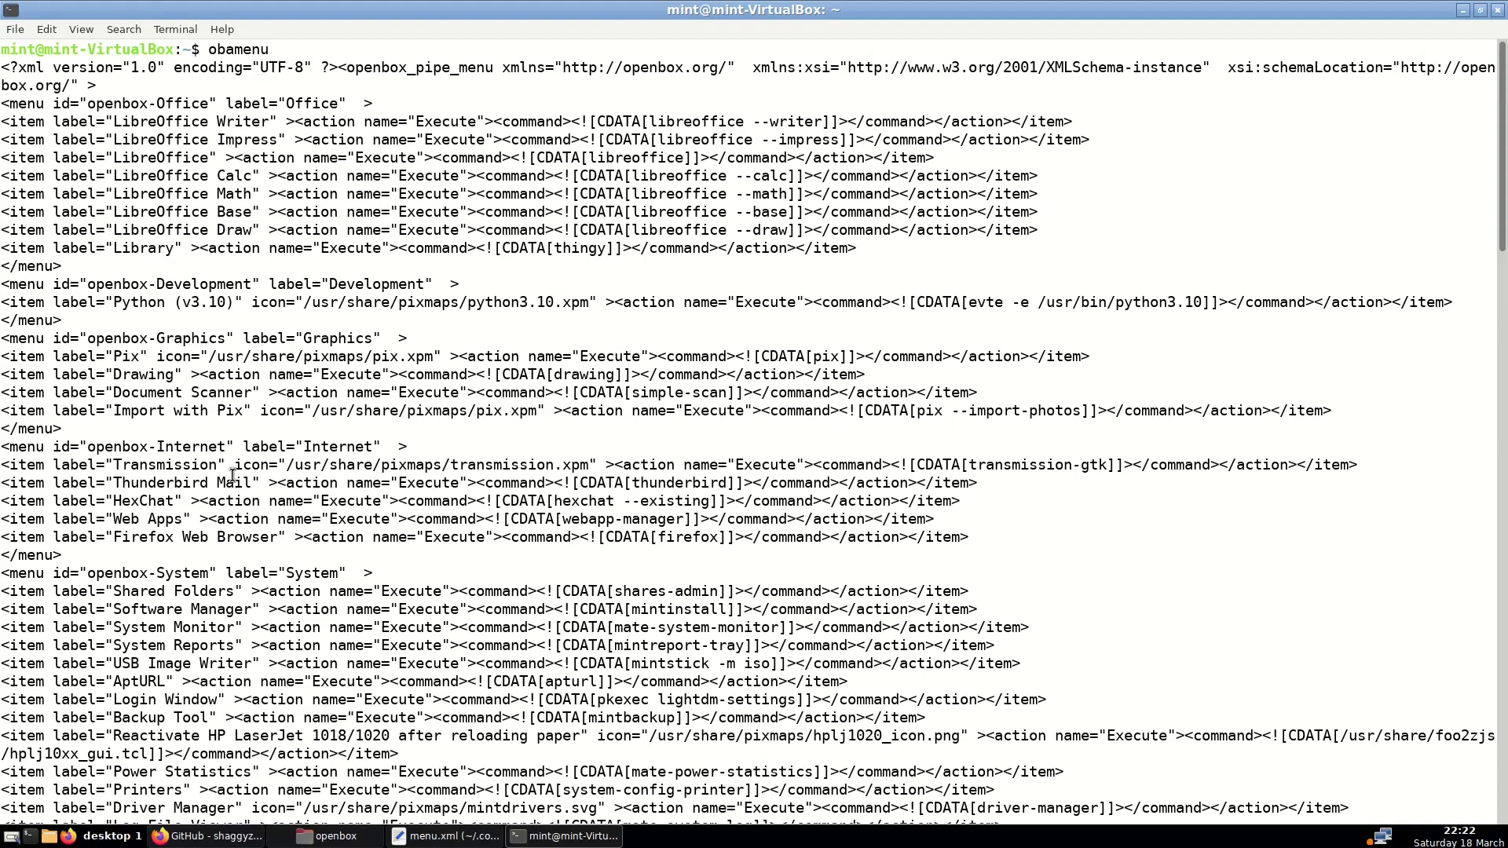
scroll(232, 477, "down", 20)
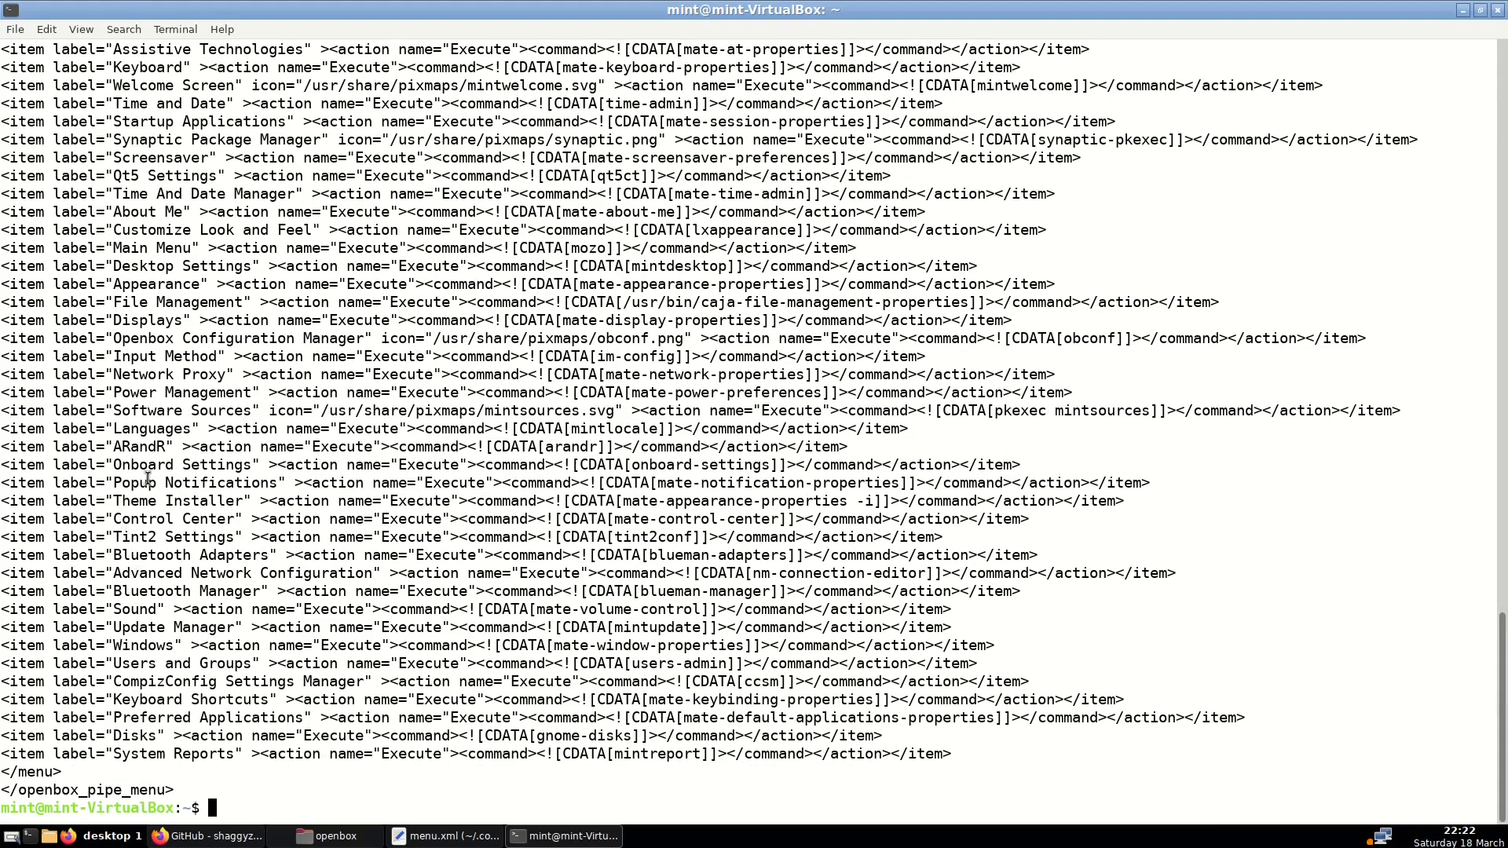
scroll(142, 481, "up", 8)
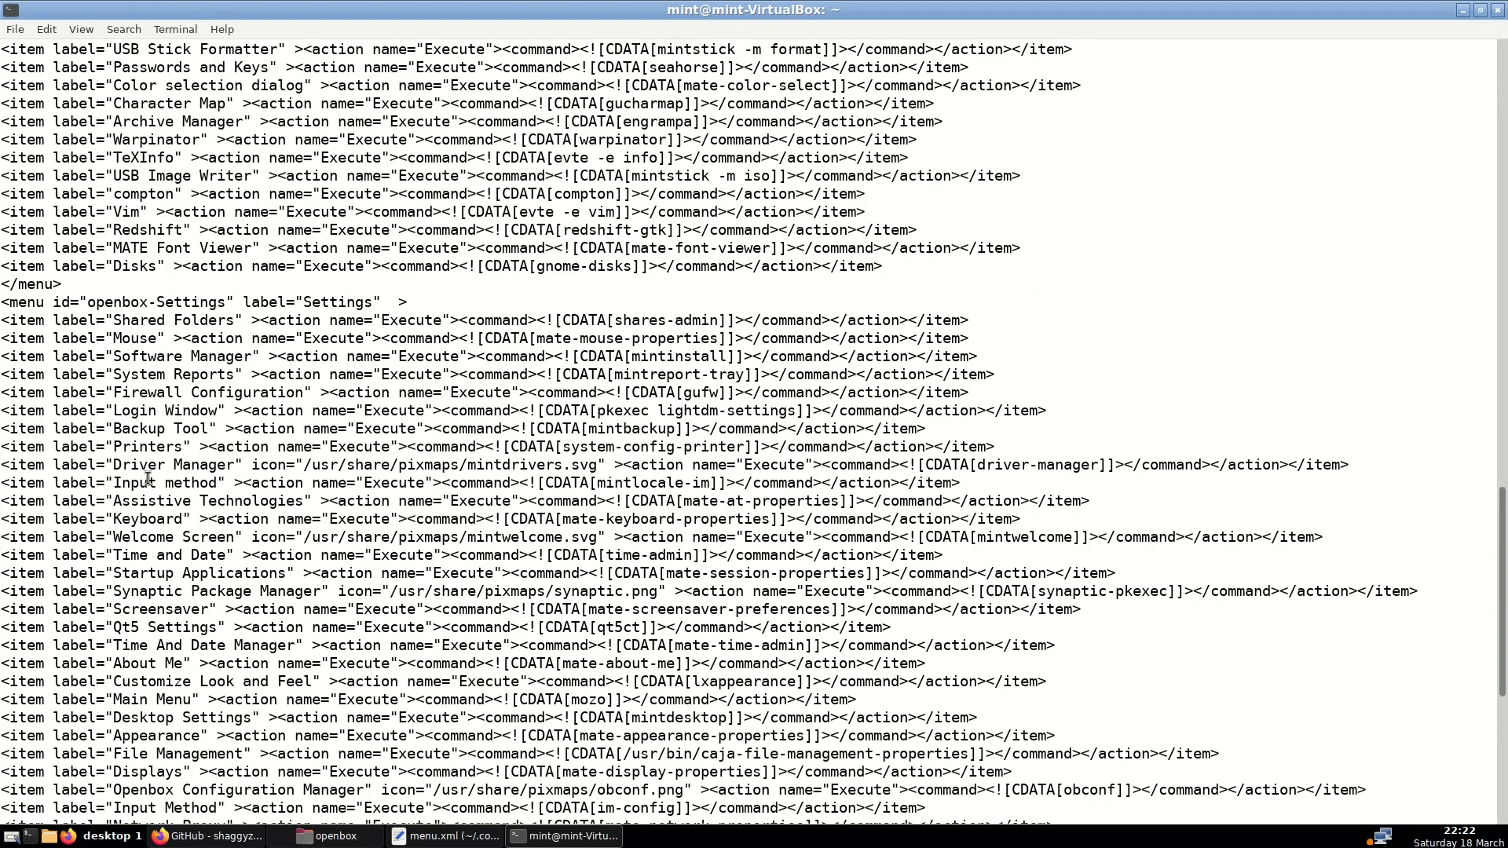
scroll(147, 479, "up", 8)
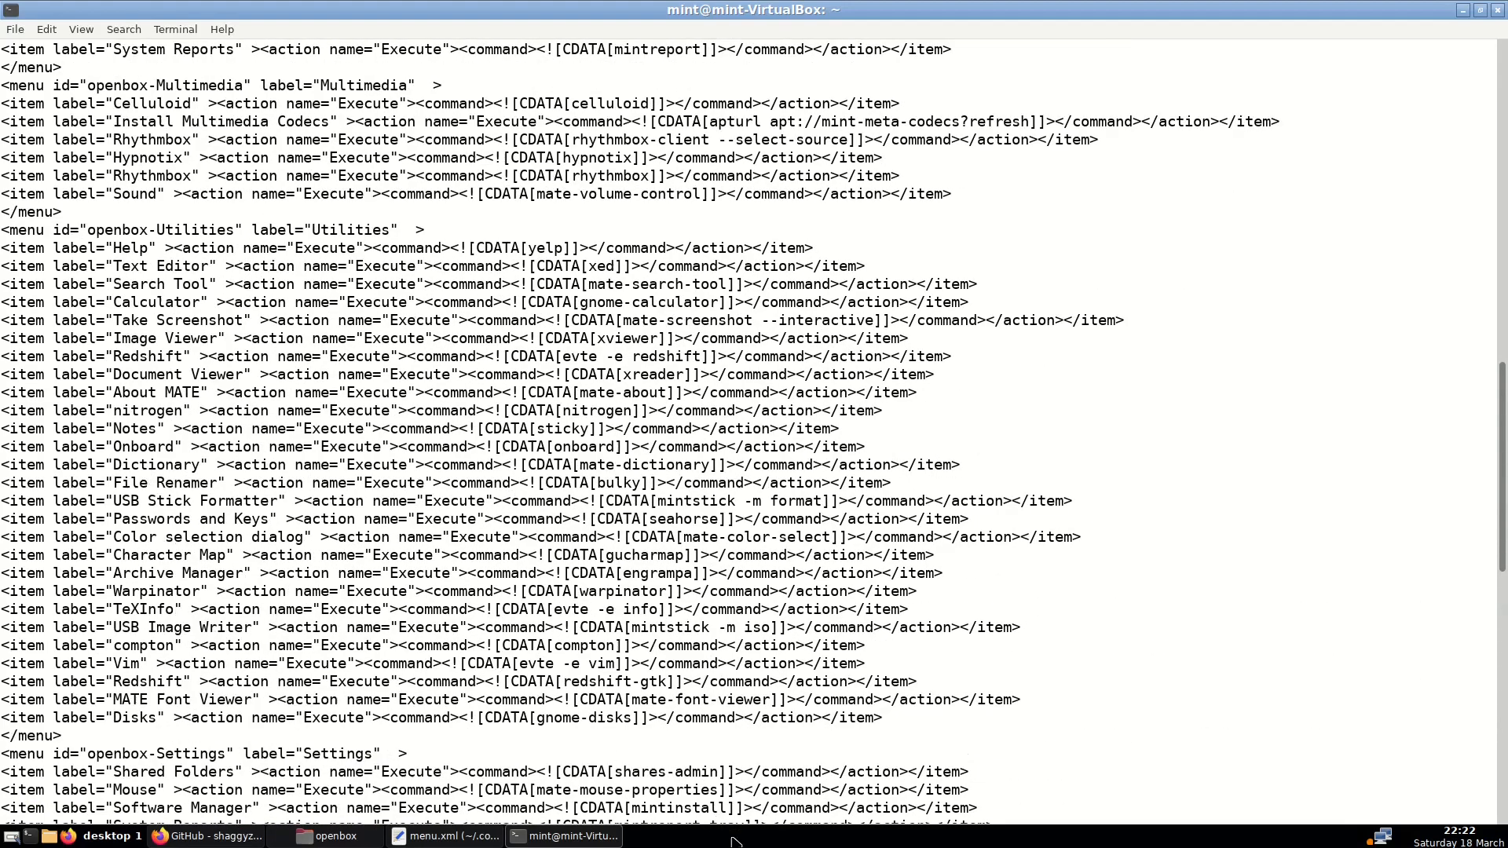
Open the root menu's Applications submenu and browse its Utilities and Settings categories
right_click(733, 841)
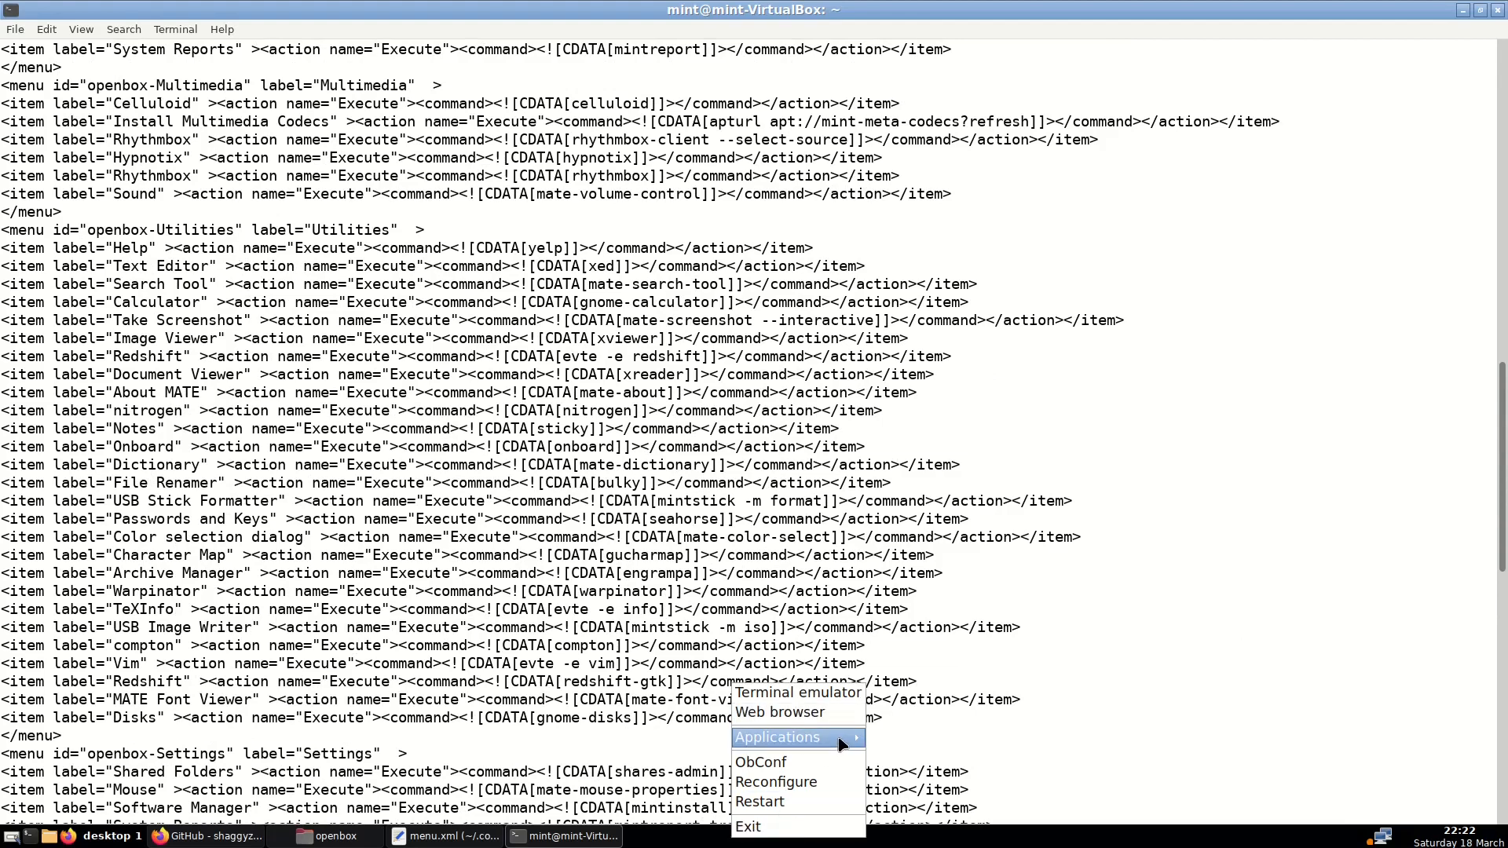
mouse_move(842, 744)
mouse_move(935, 762)
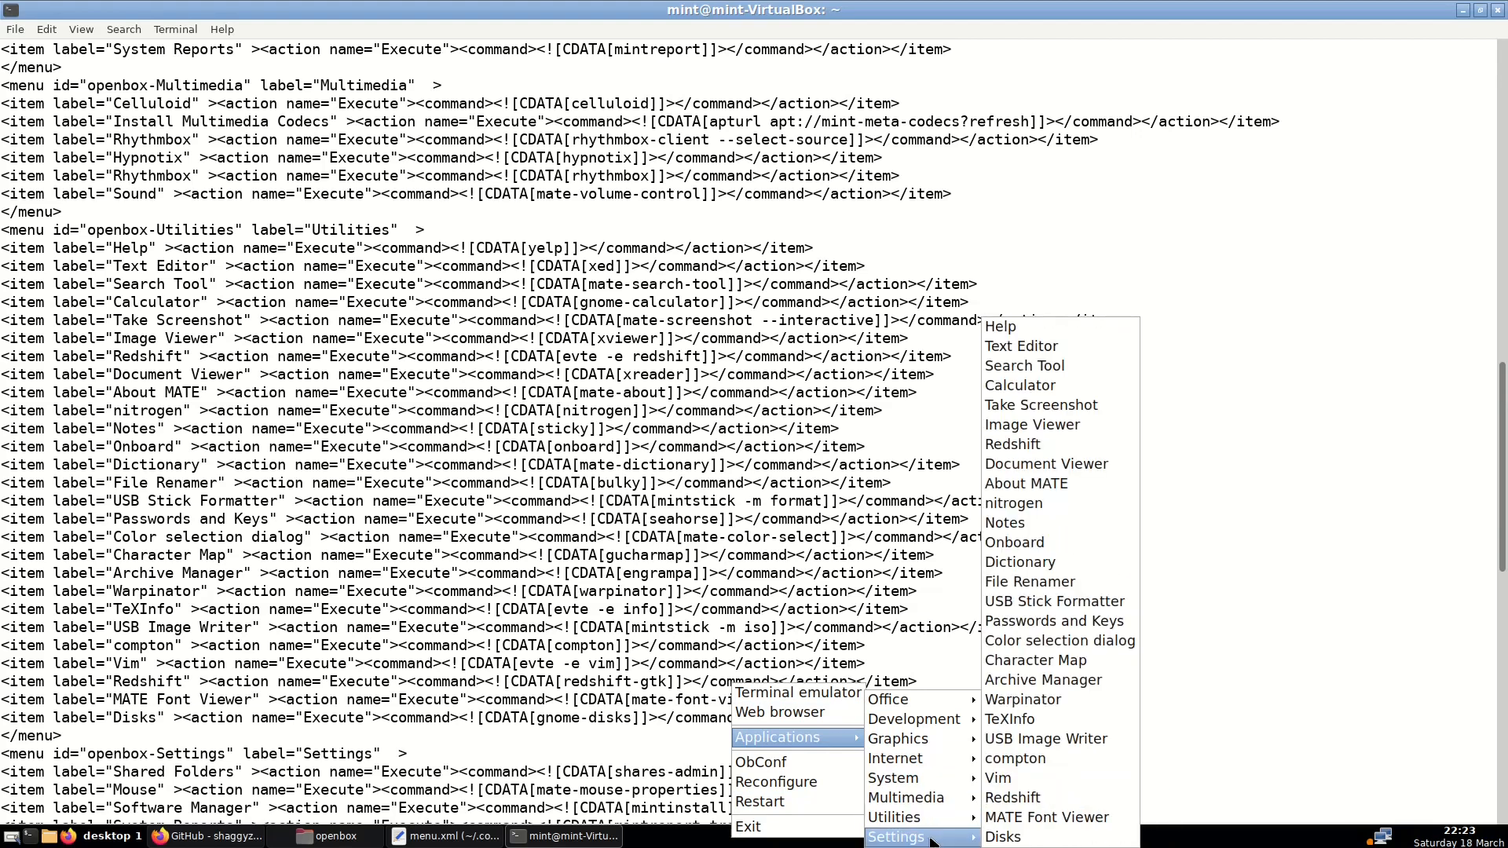
mouse_move(934, 839)
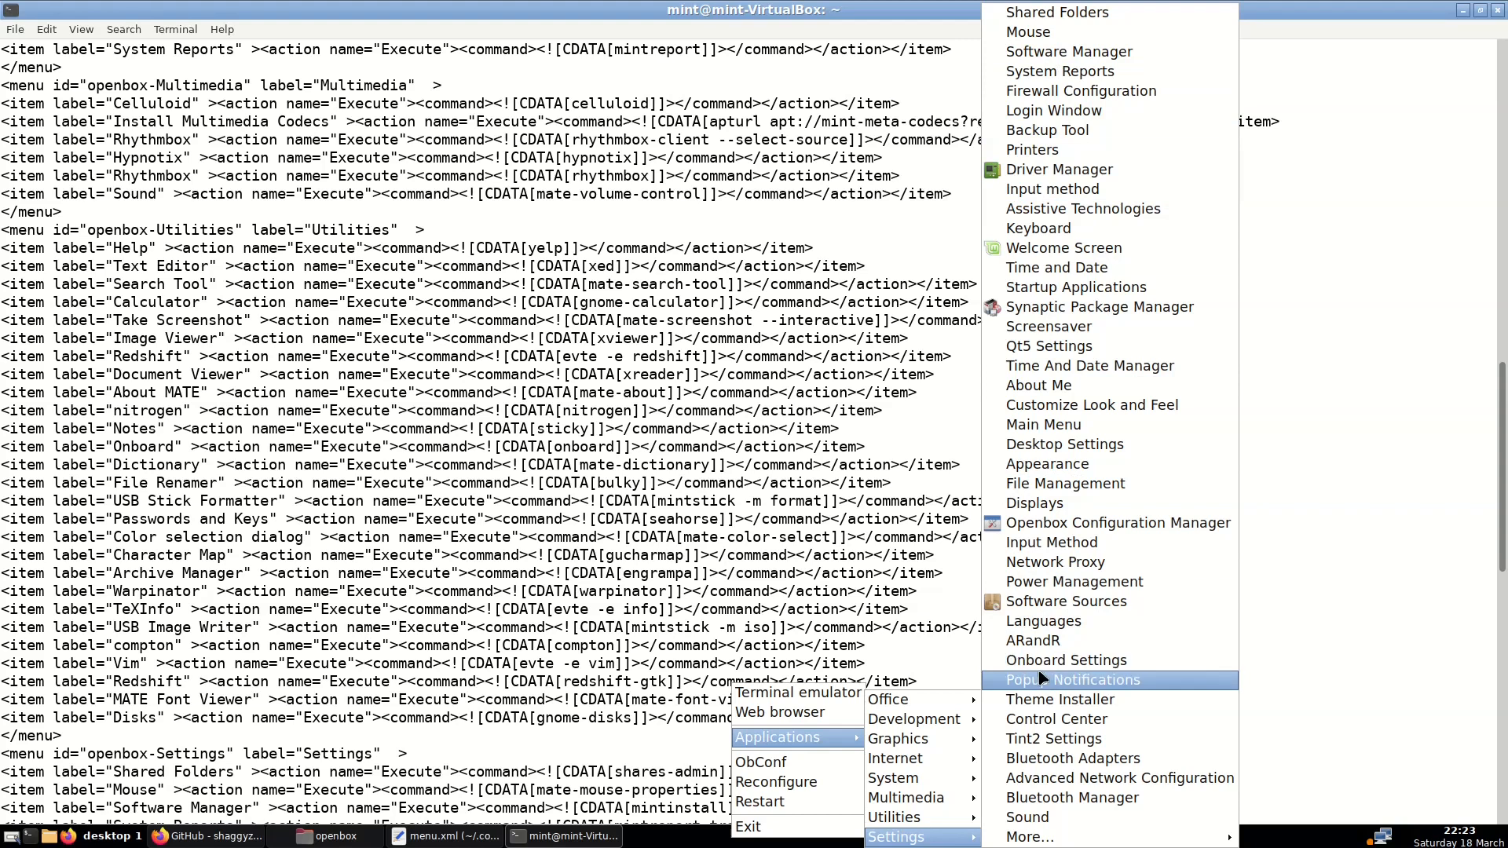
Copy the System Reports item line from the obamenu output in the terminal
left_click(555, 837)
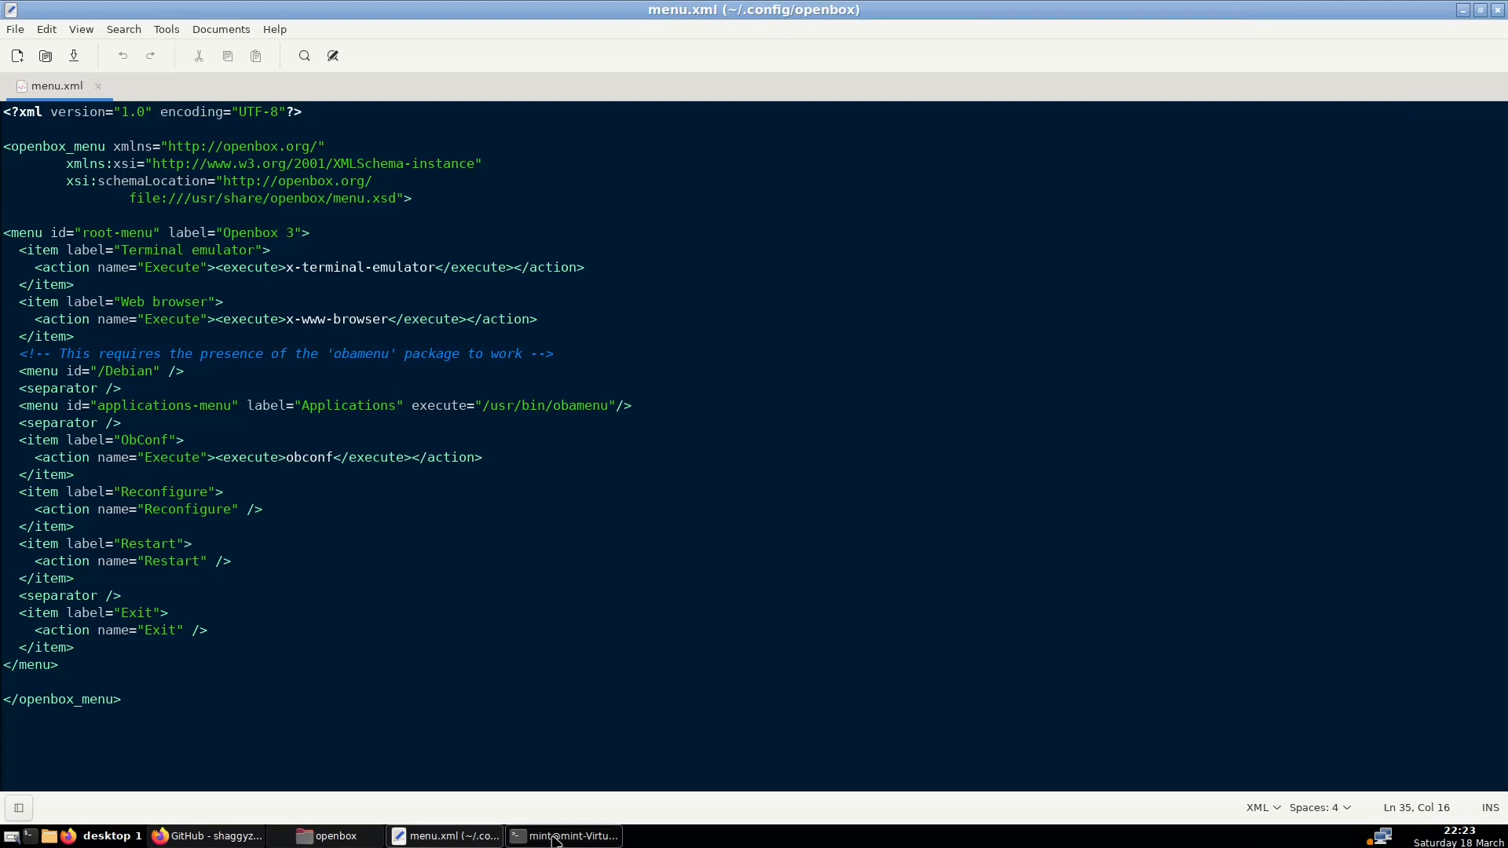
left_click(555, 837)
scroll(393, 519, "up", 15)
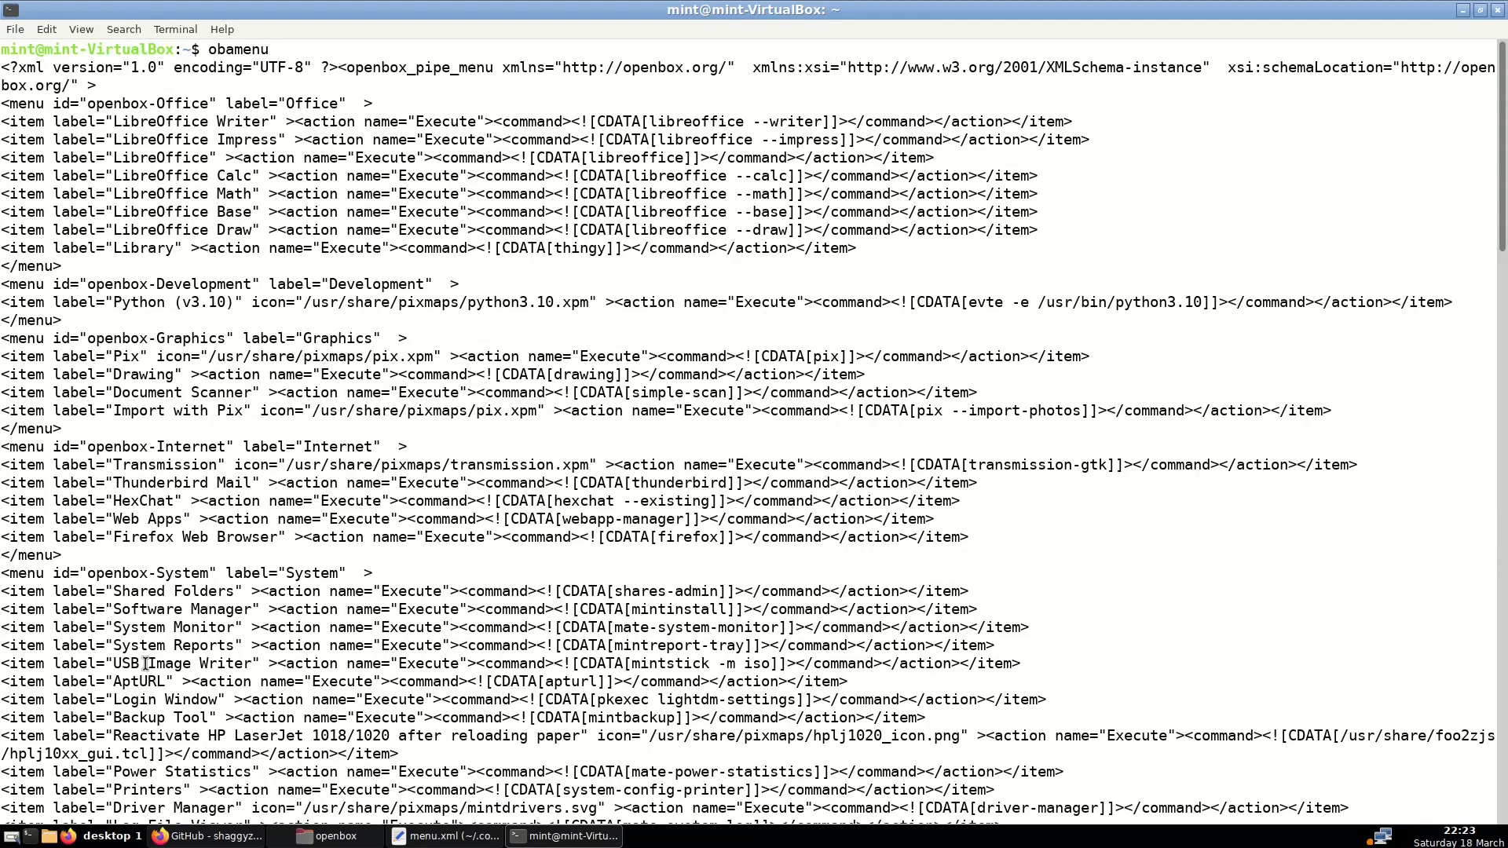
triple_click(140, 645)
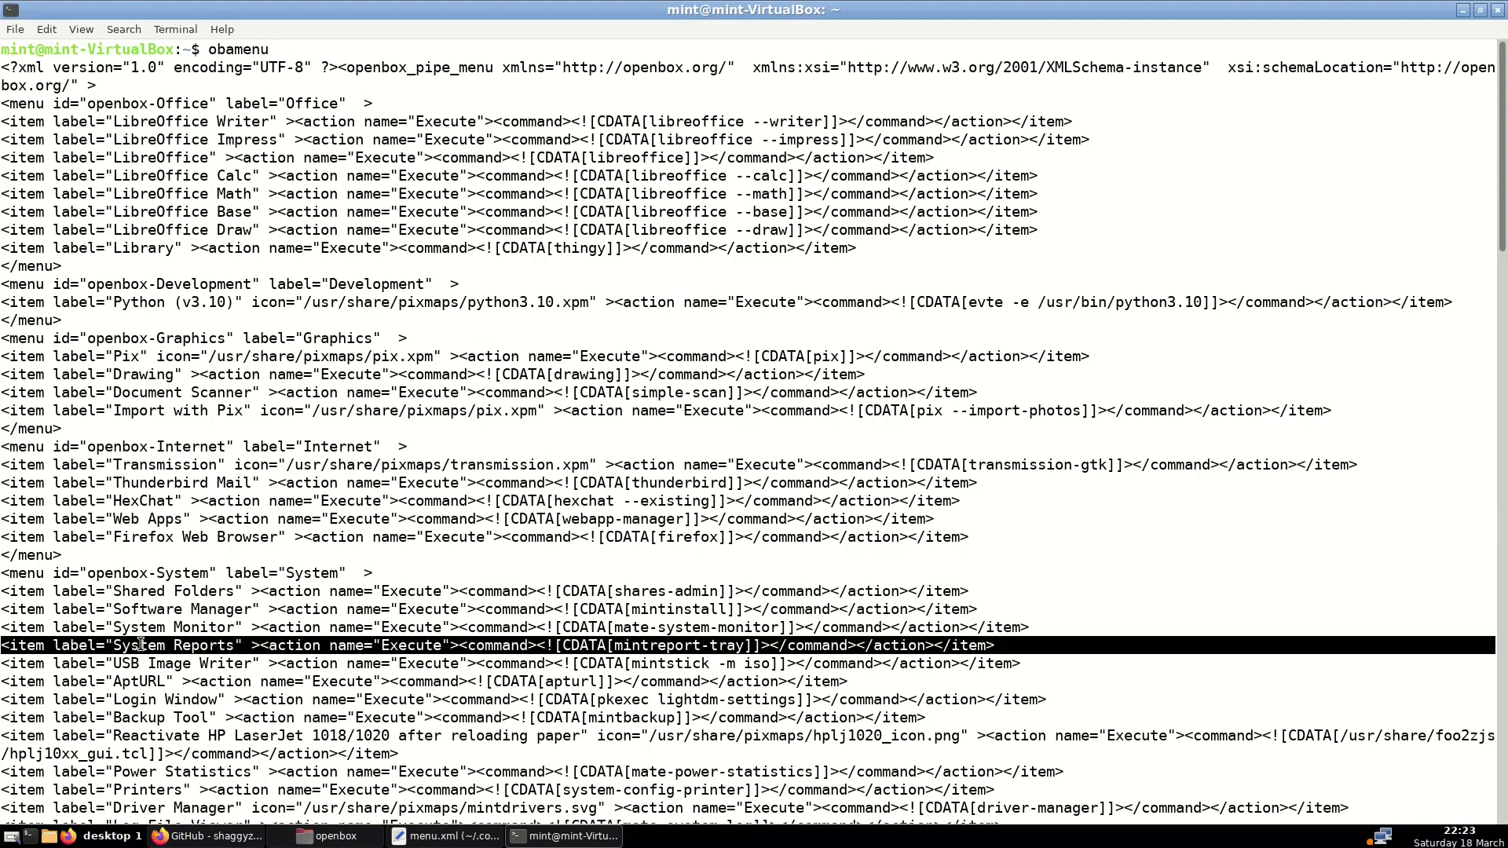
triple_click(140, 645)
right_click(141, 648)
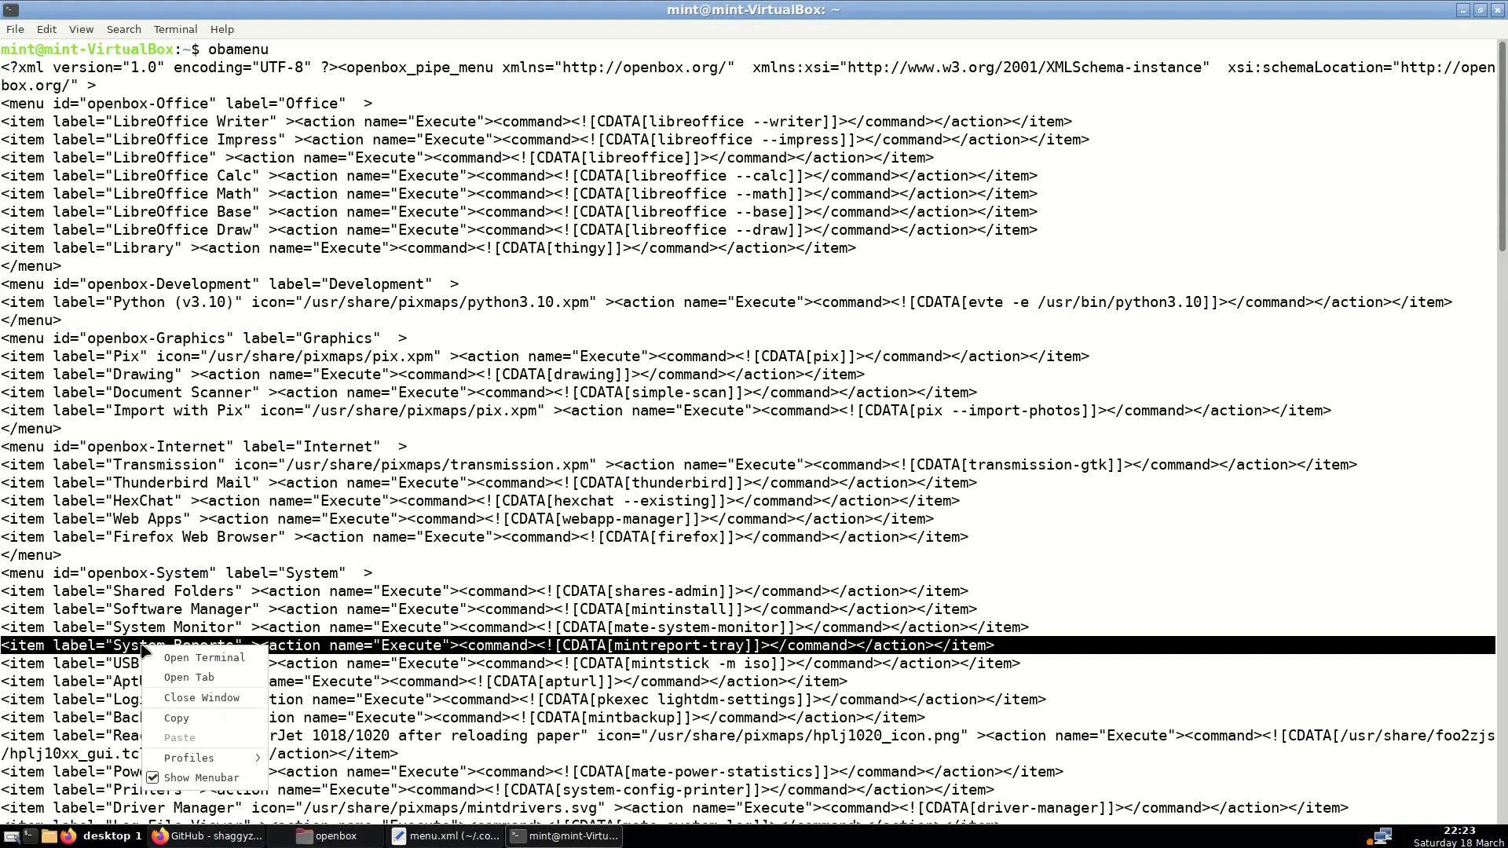
left_click(176, 718)
Paste the System Reports line after the Exit item in menu.xml and save
left_click(464, 838)
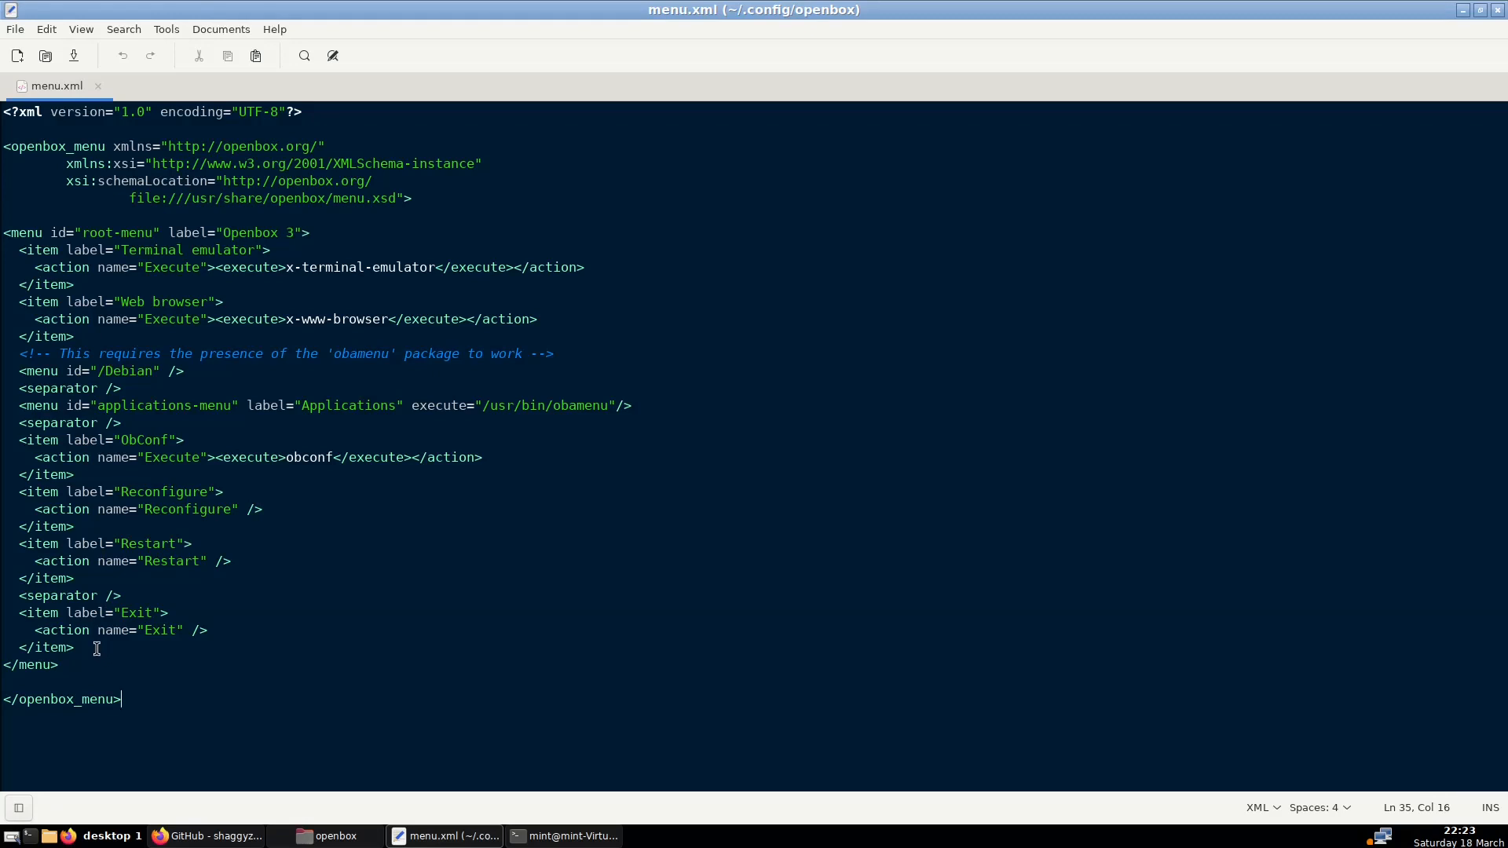
key("Return")
right_click(54, 659)
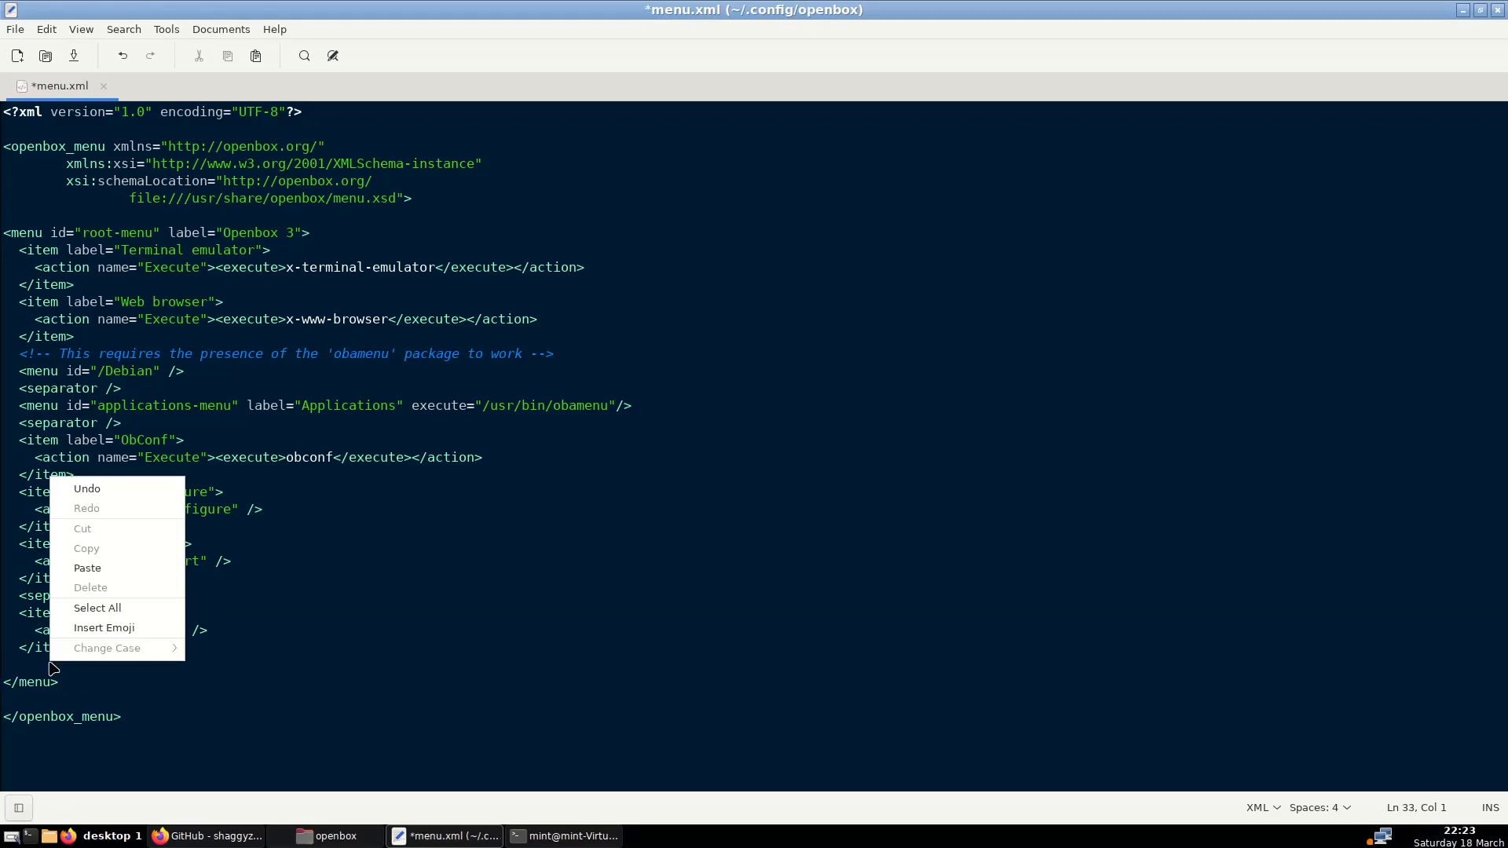
left_click(90, 565)
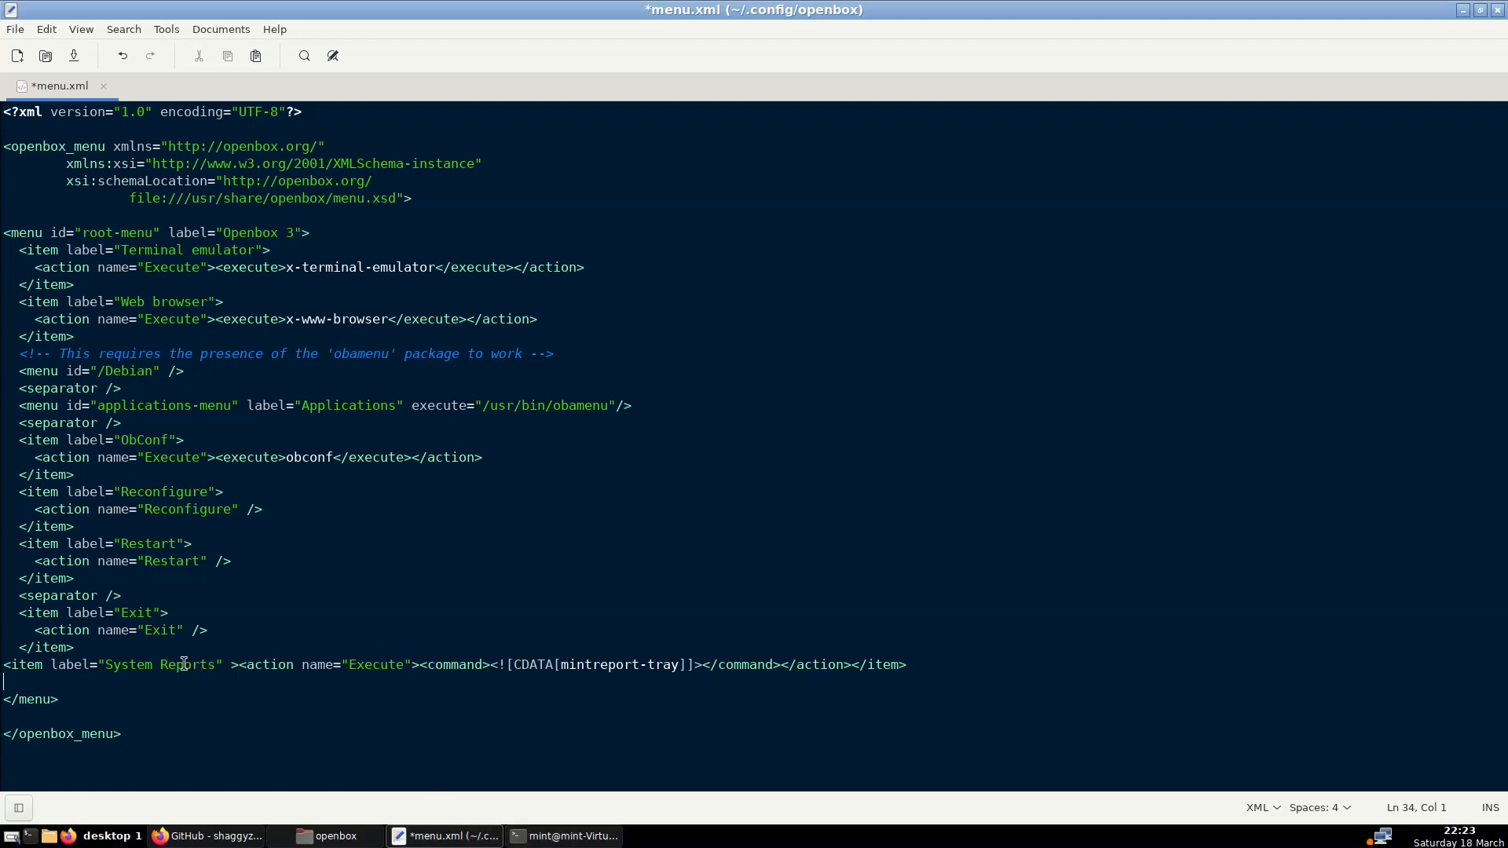
left_click(79, 60)
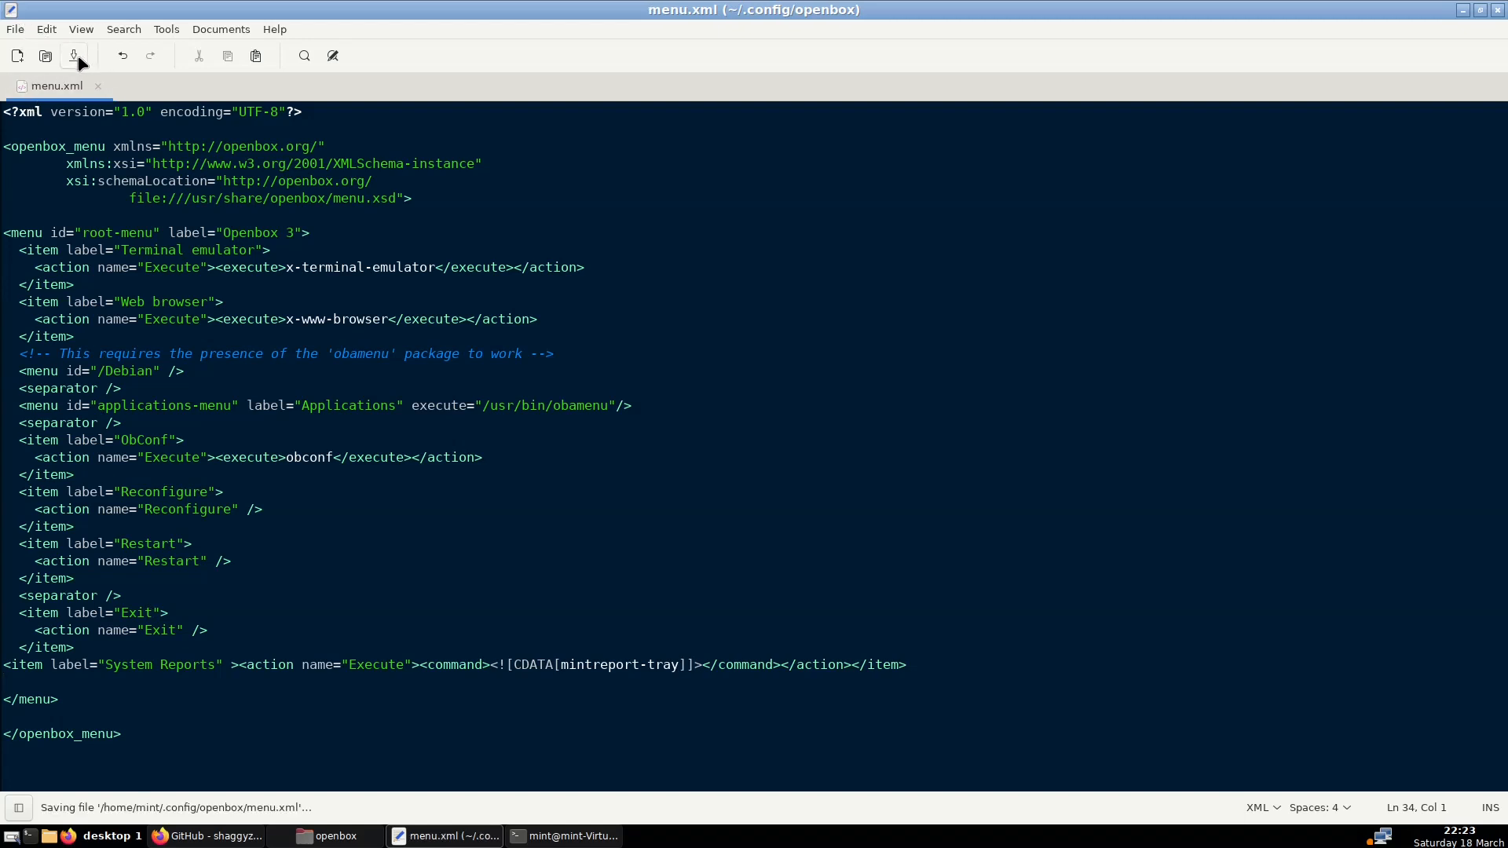
Reconfigure Openbox and confirm the root menu now ends with System Reports
right_click(715, 838)
left_click(715, 838)
right_click(672, 839)
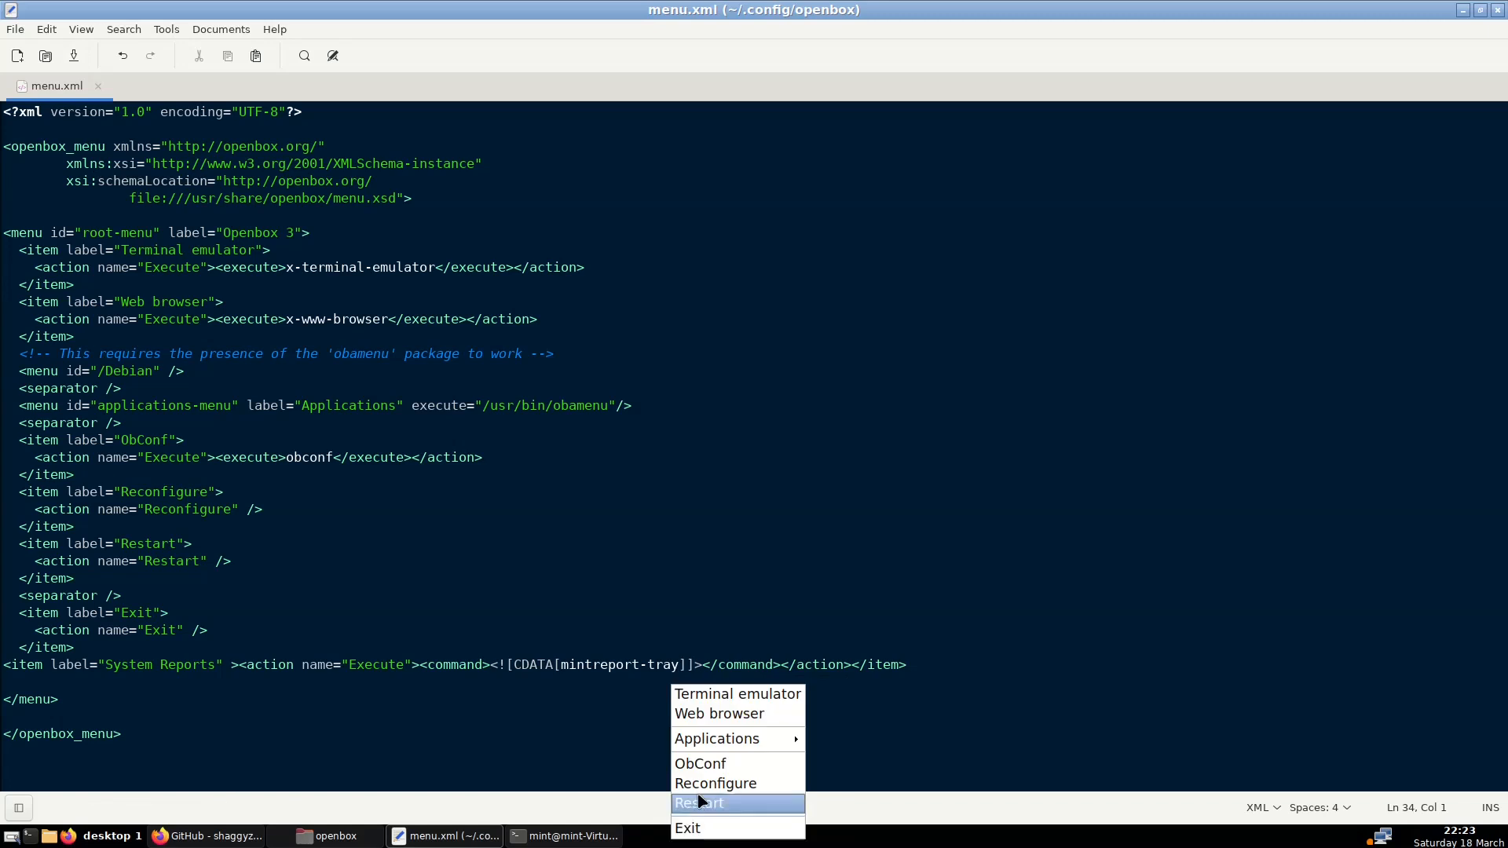
left_click(701, 783)
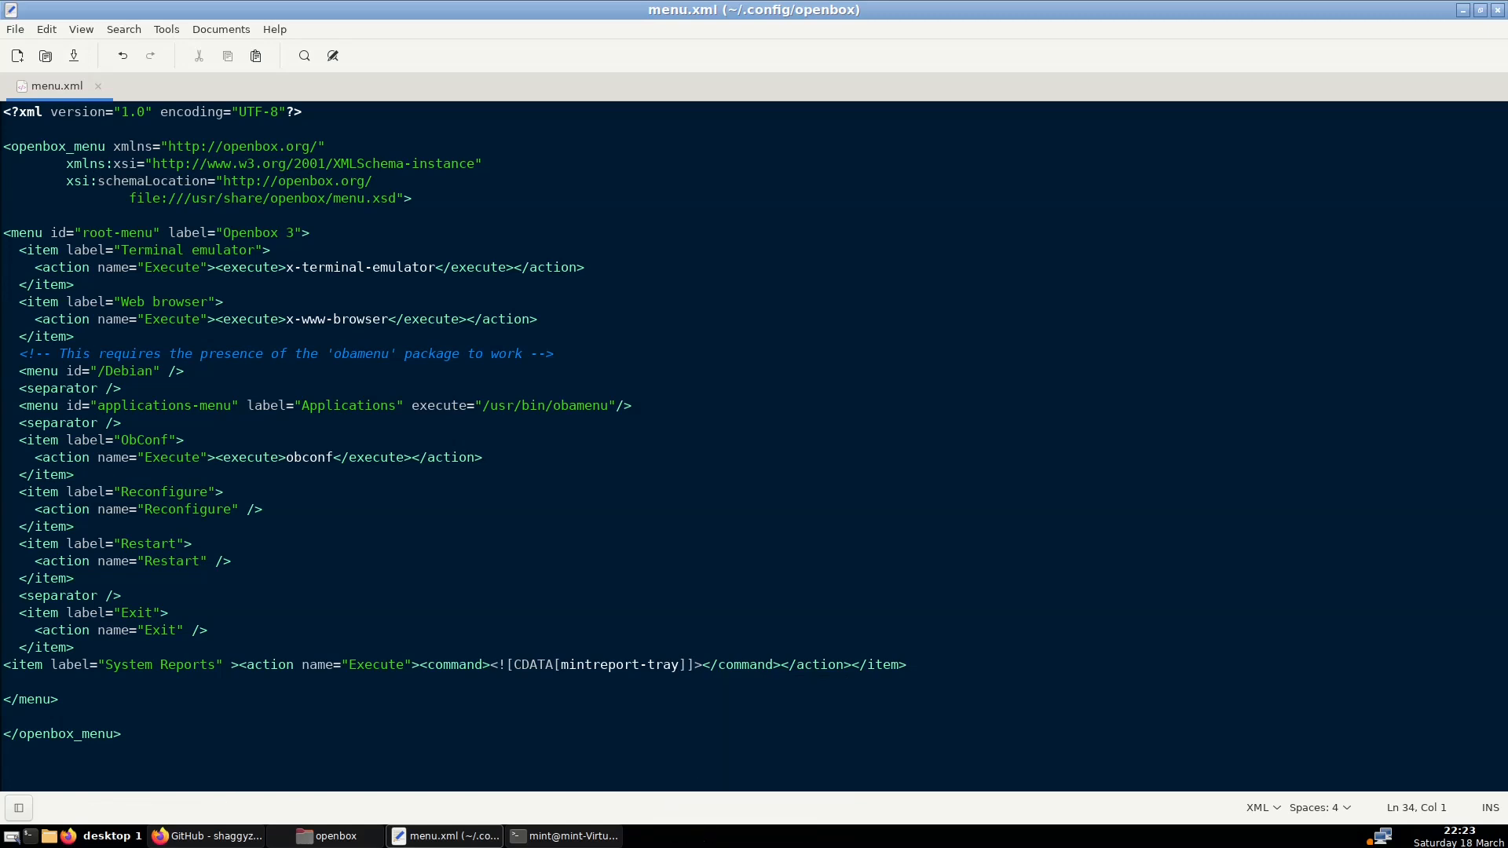
right_click(705, 842)
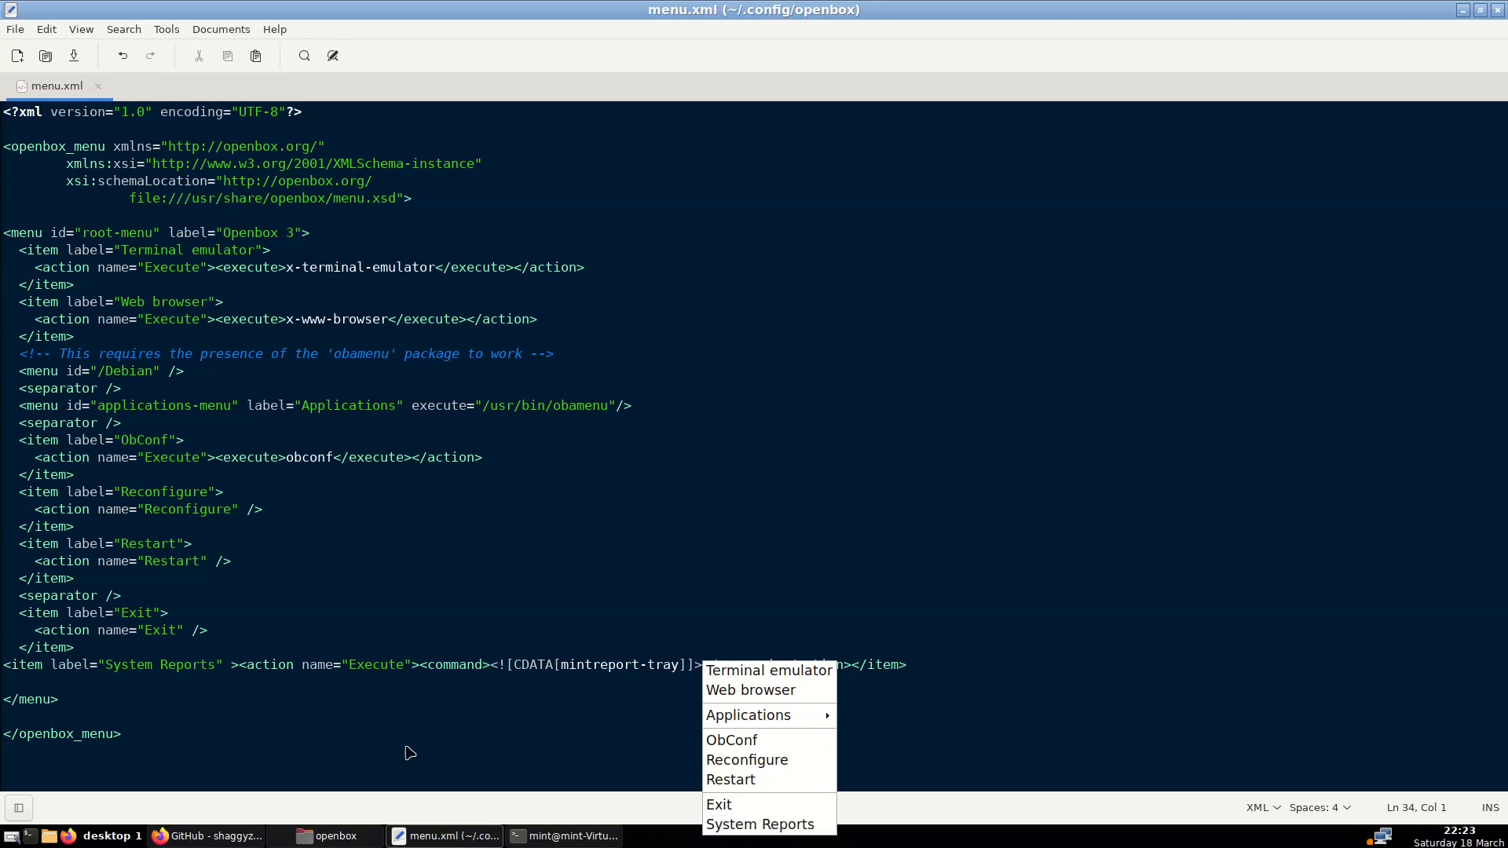
left_click(195, 673)
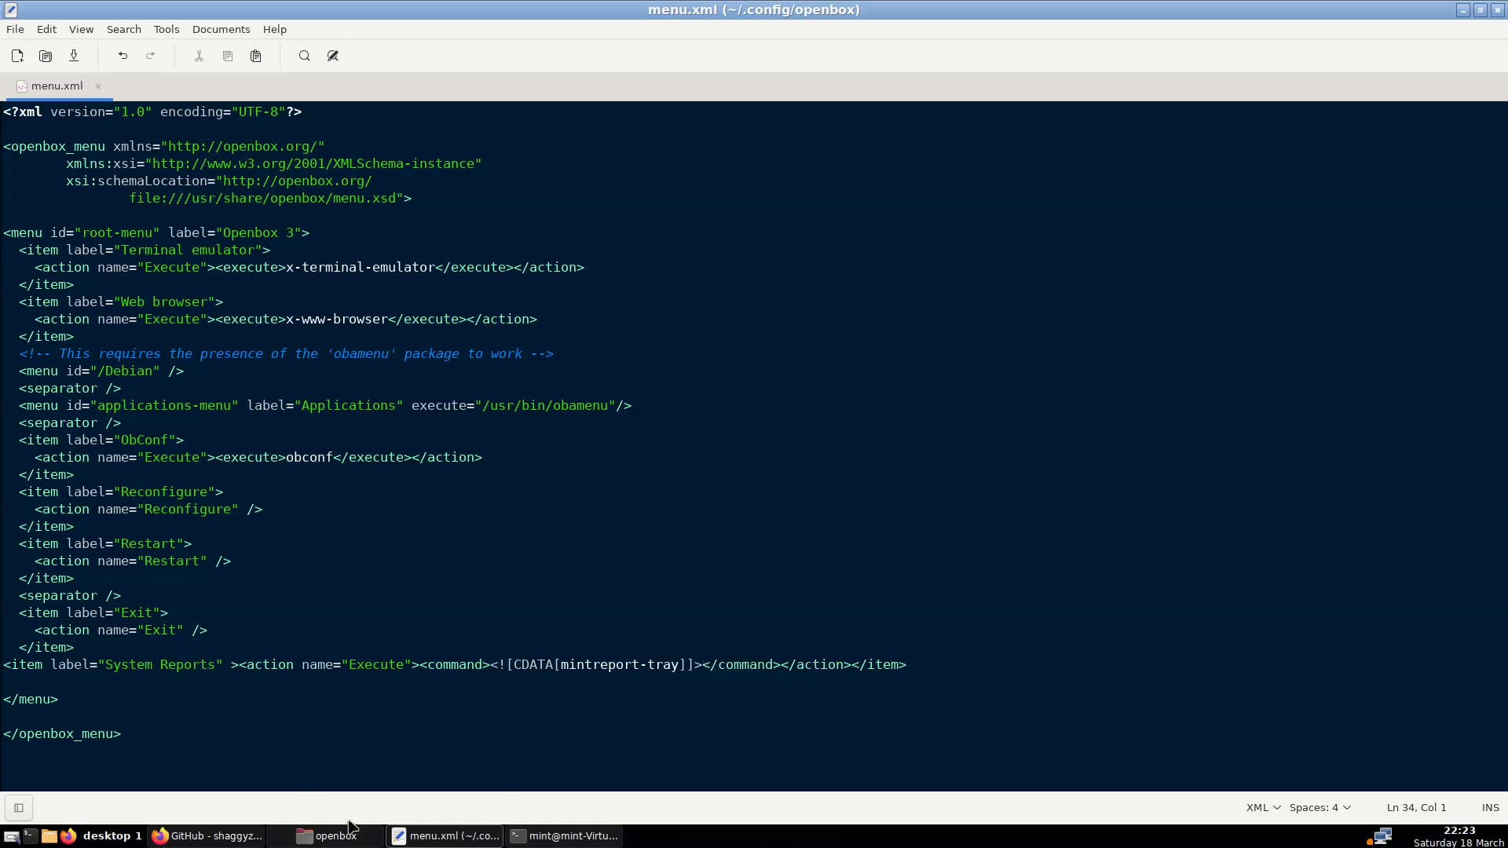
Recheck the terminal output and root menu, then close the terminal and menu.xml editor
left_click(567, 837)
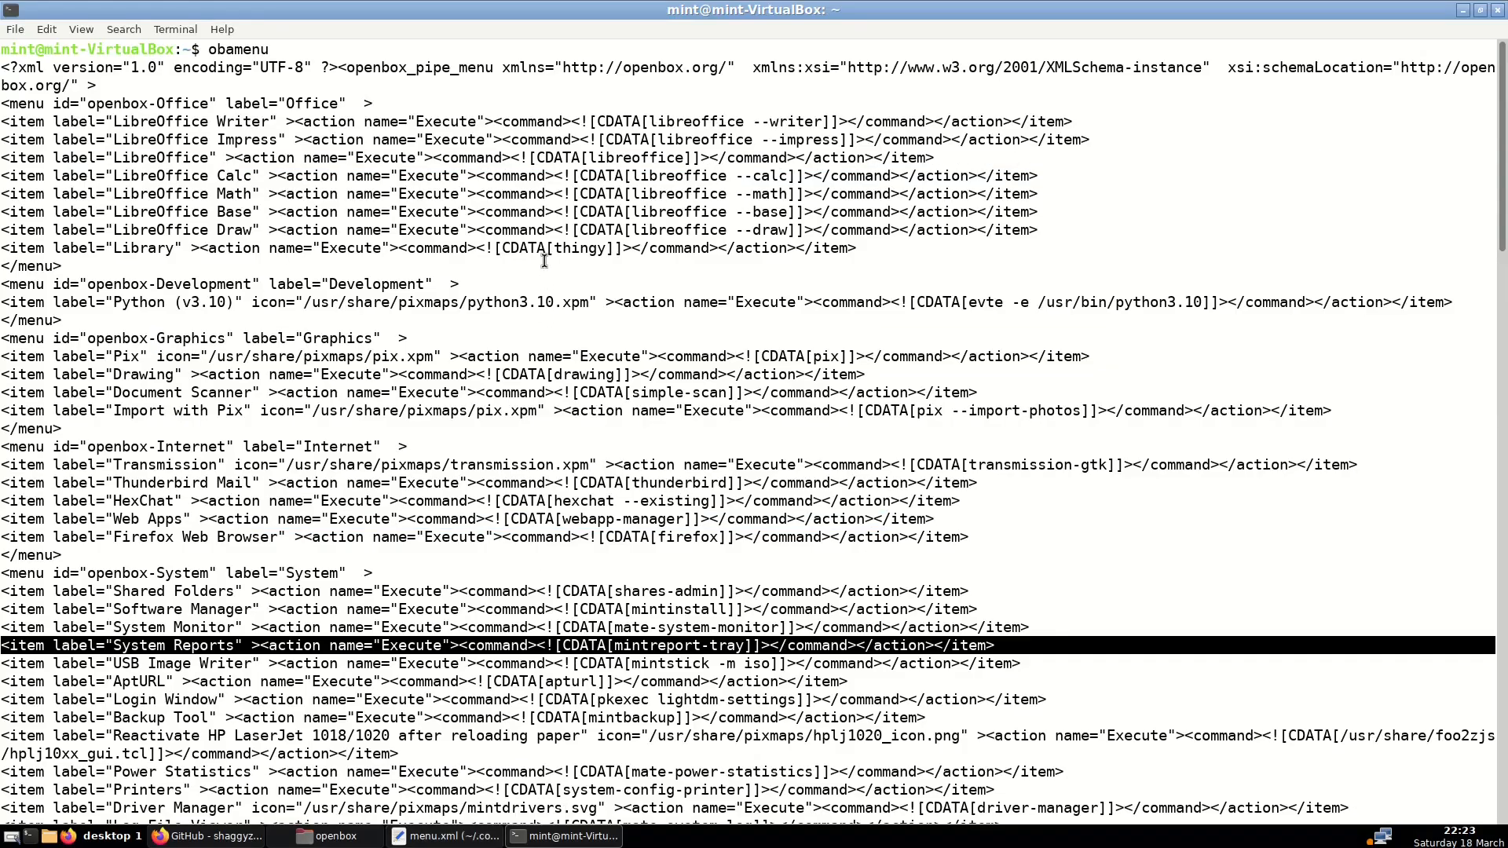
scroll(548, 196, "down", 15)
scroll(548, 197, "down", 20)
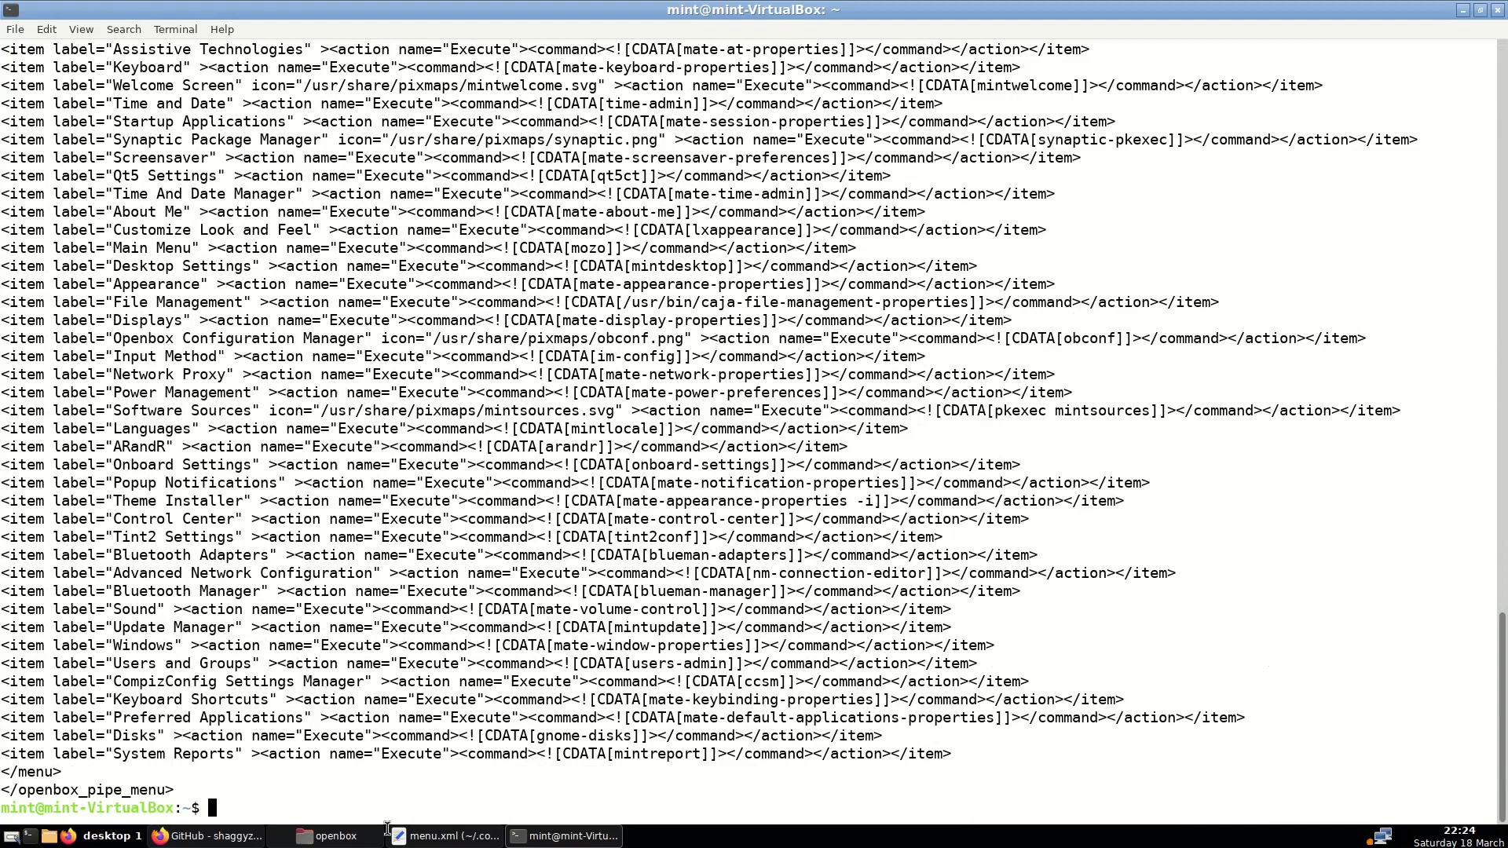
right_click(715, 845)
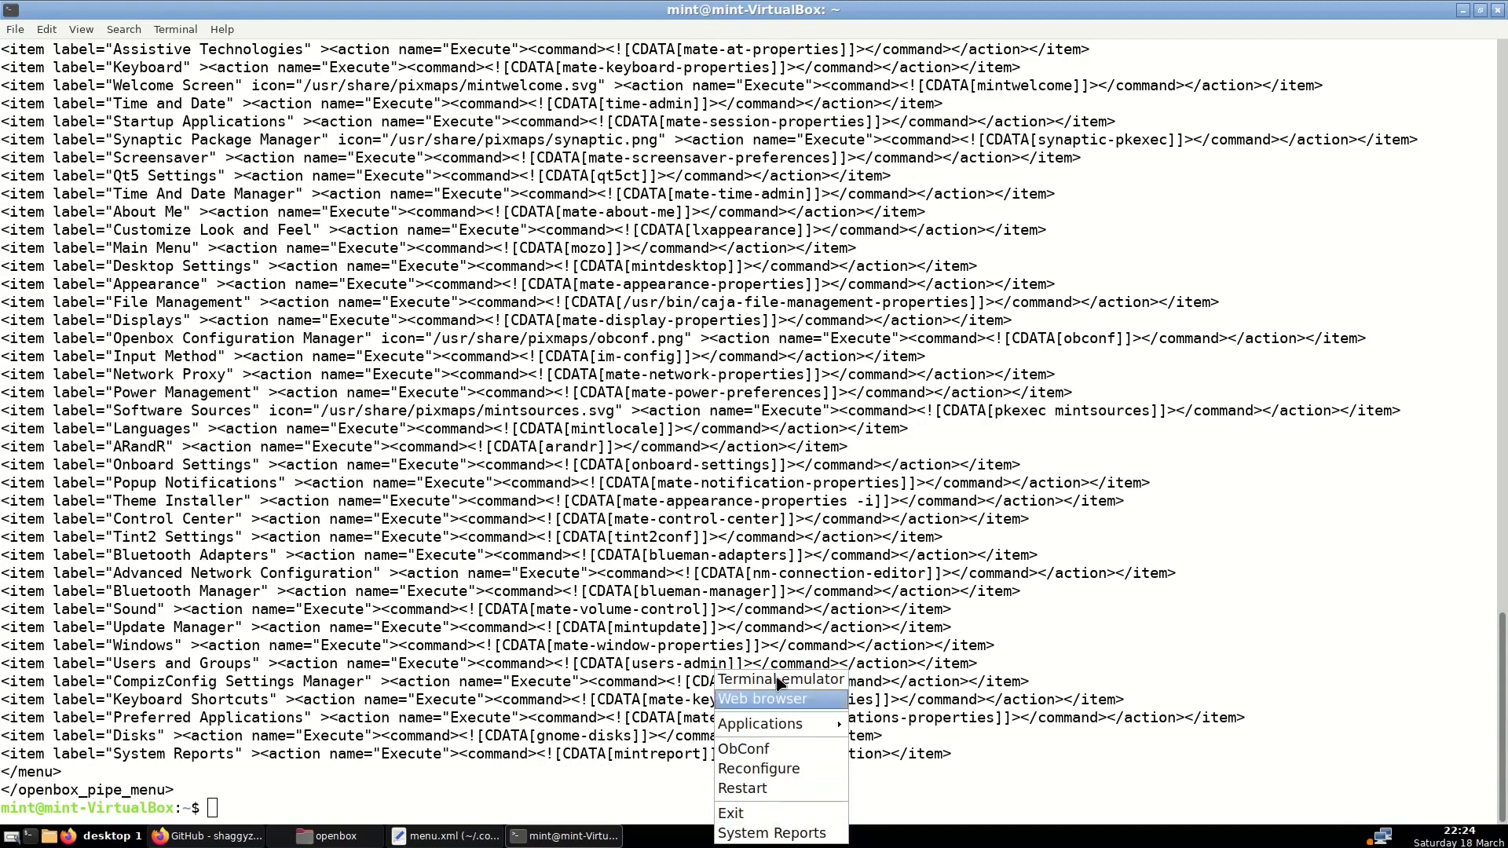
left_click(762, 834)
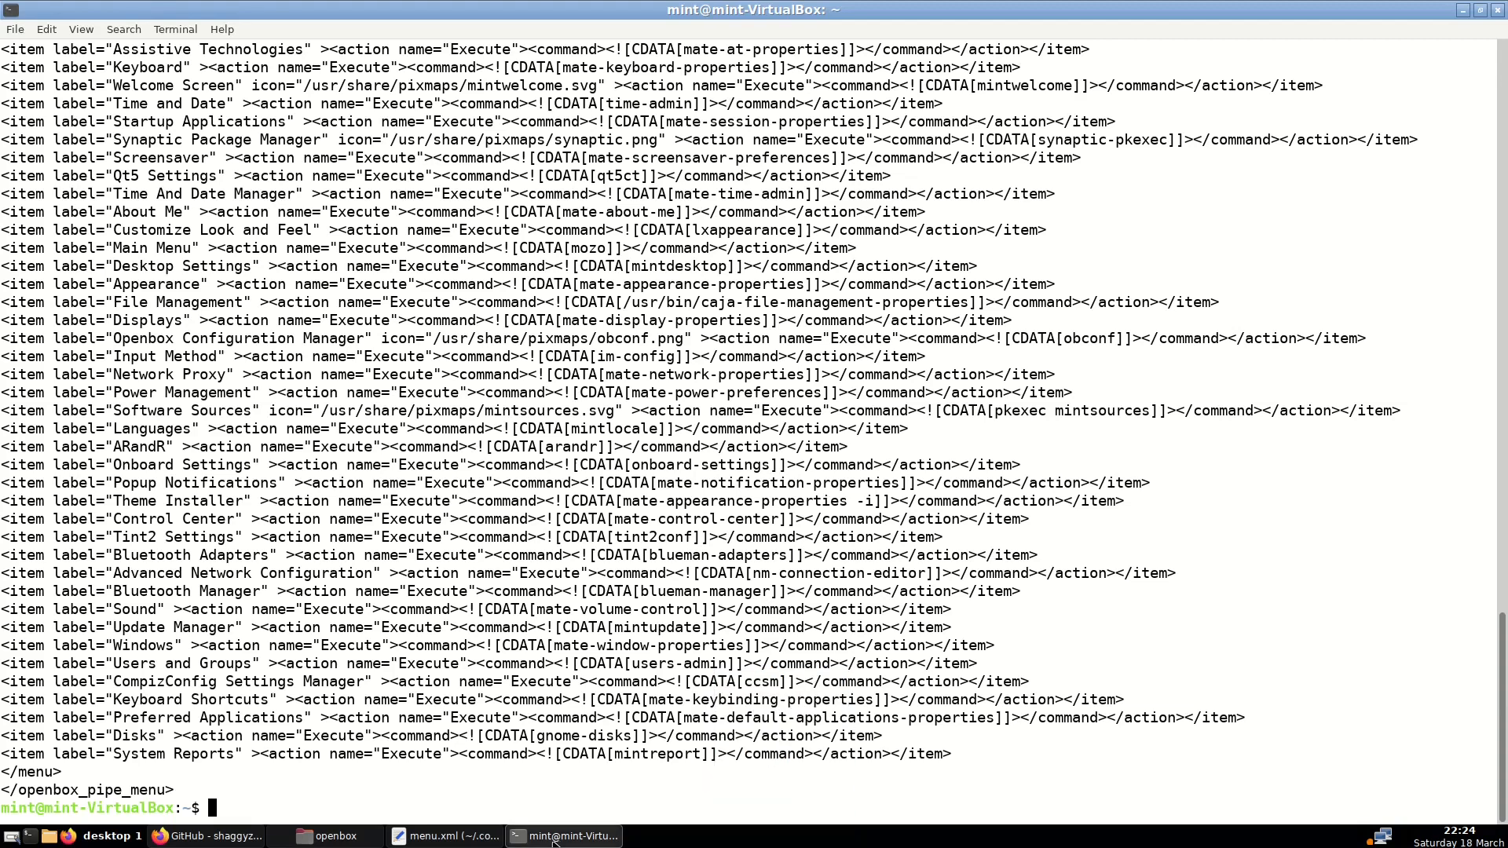
right_click(558, 840)
right_click(446, 839)
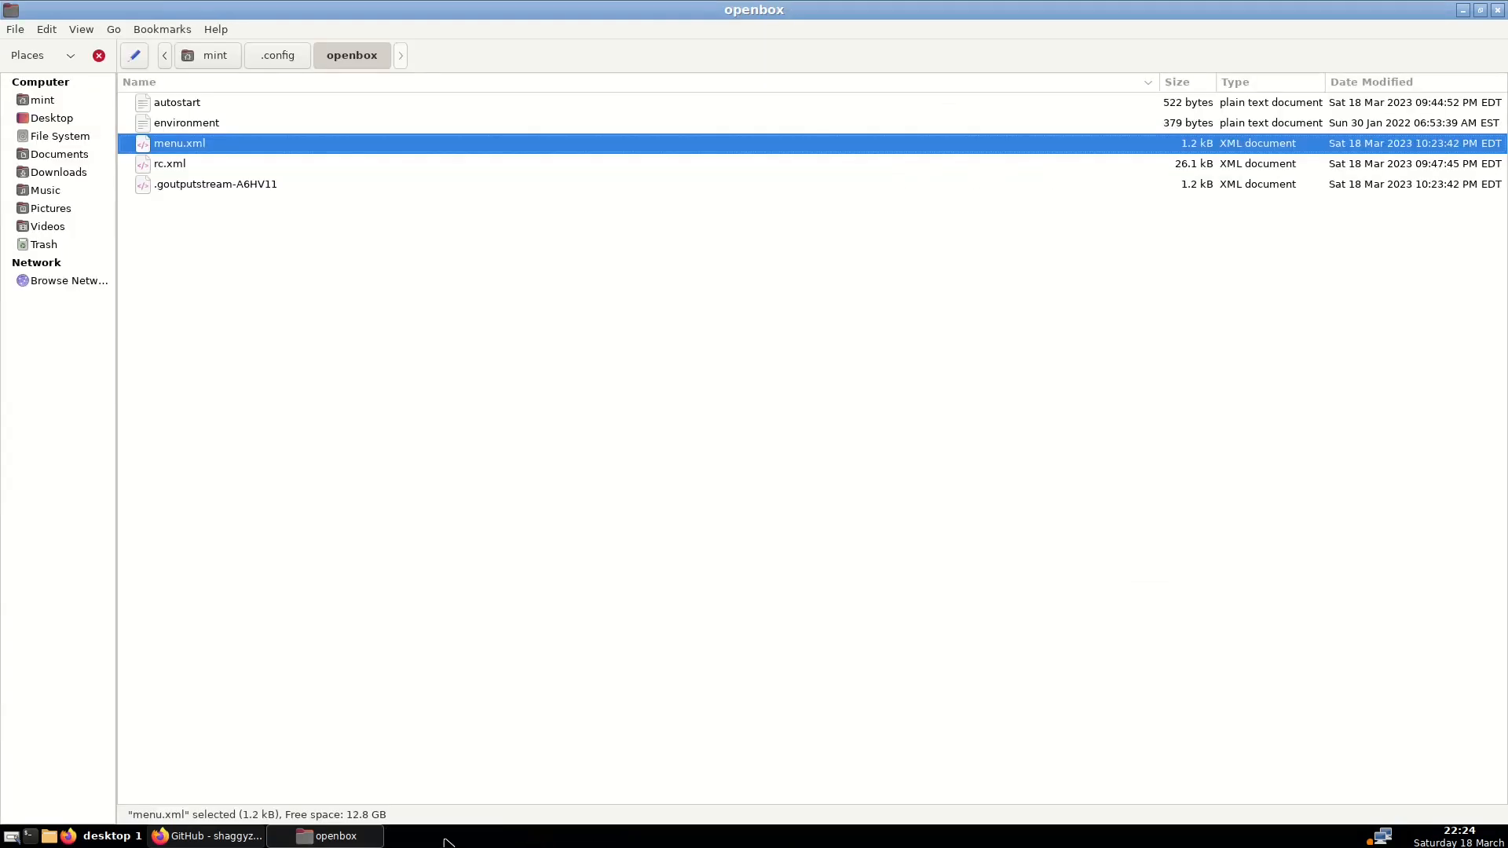
Minimize the file manager and Firefox, then launch ObConf from the root menu
left_click(336, 839)
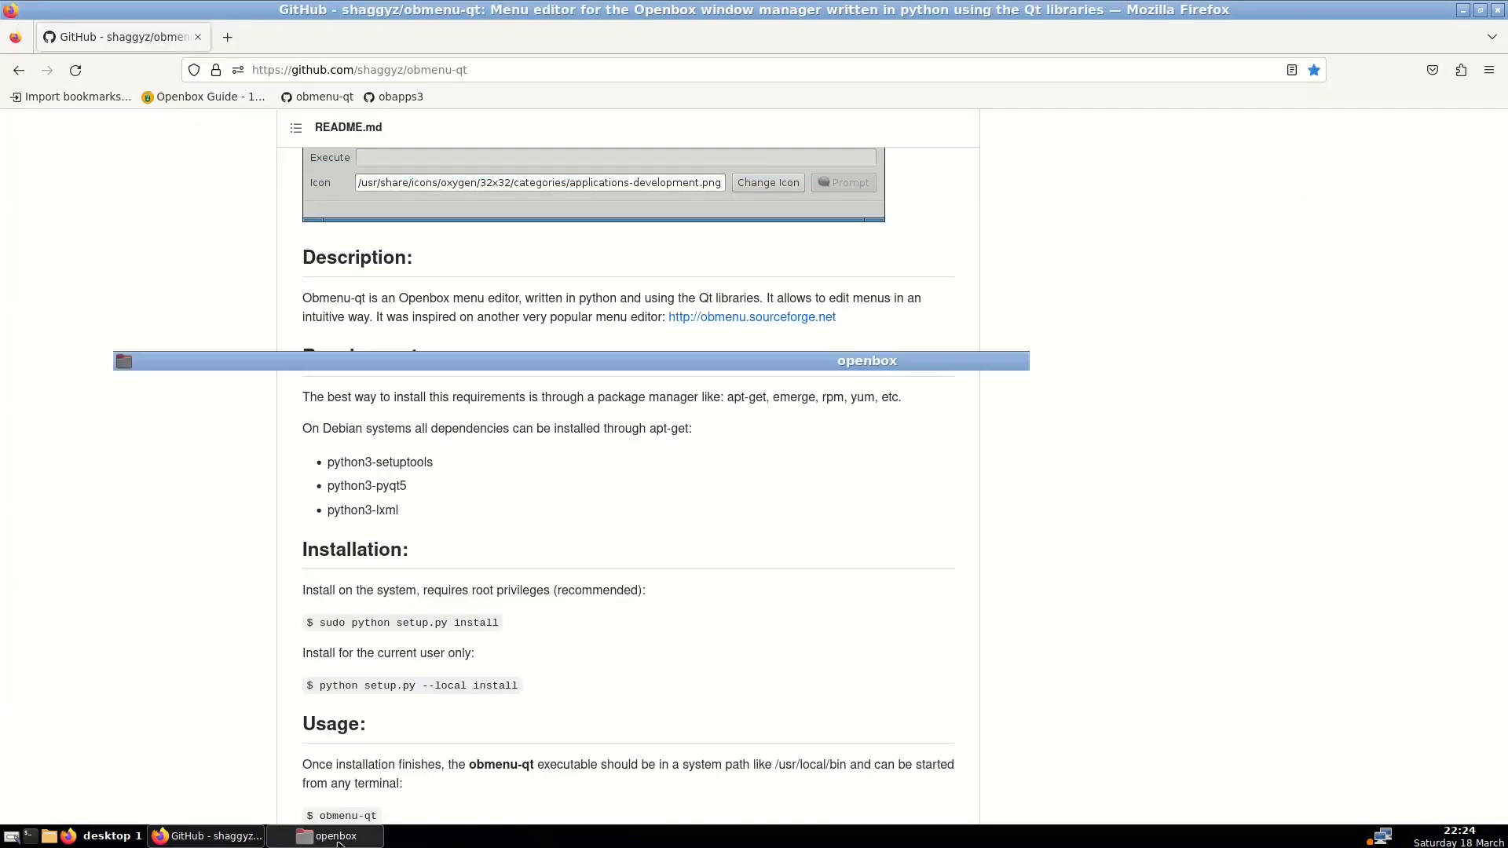
left_click(236, 838)
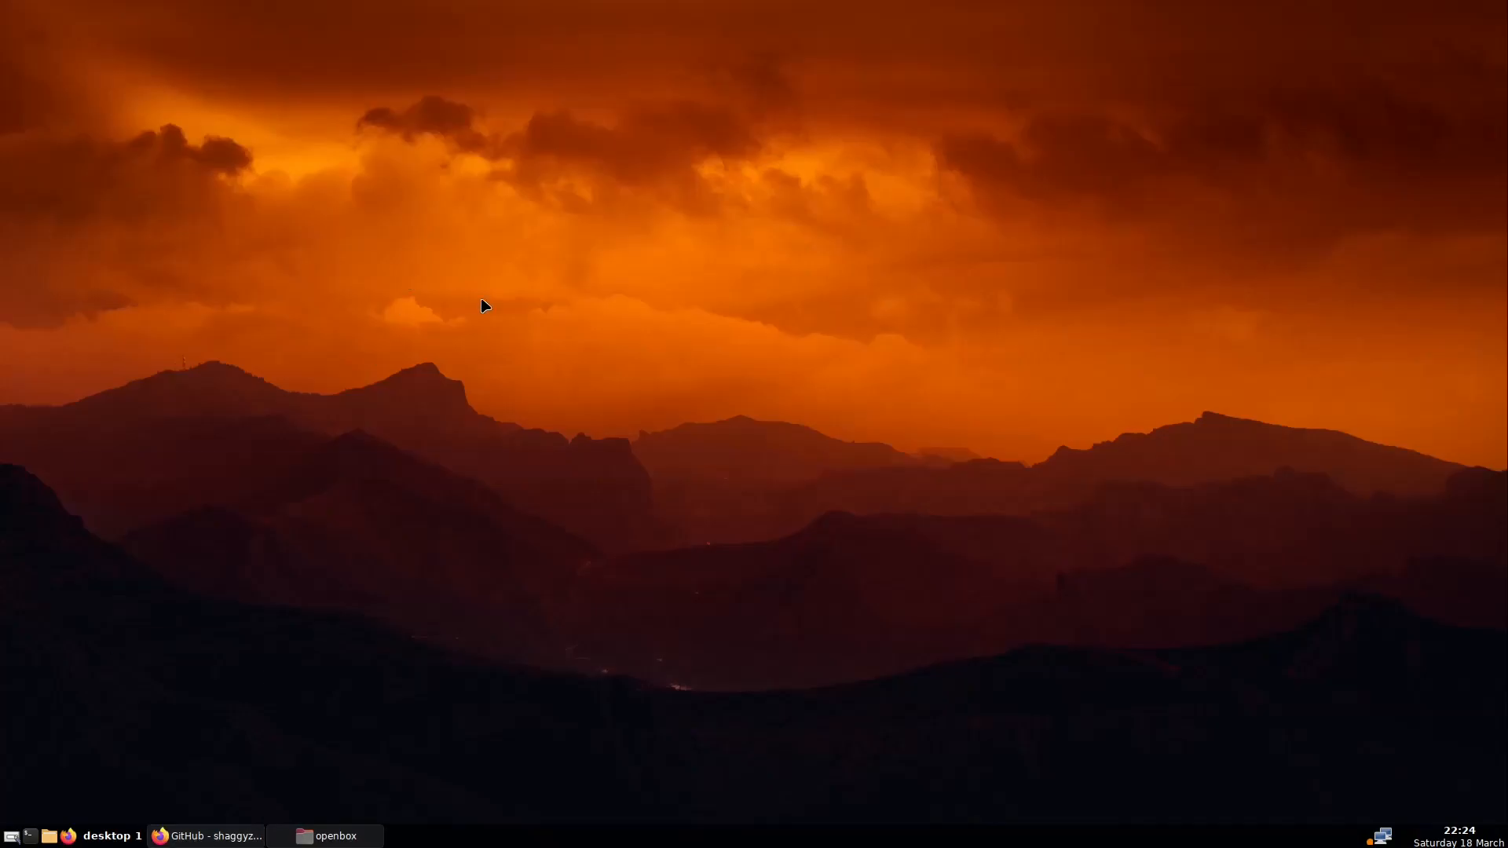
right_click(772, 294)
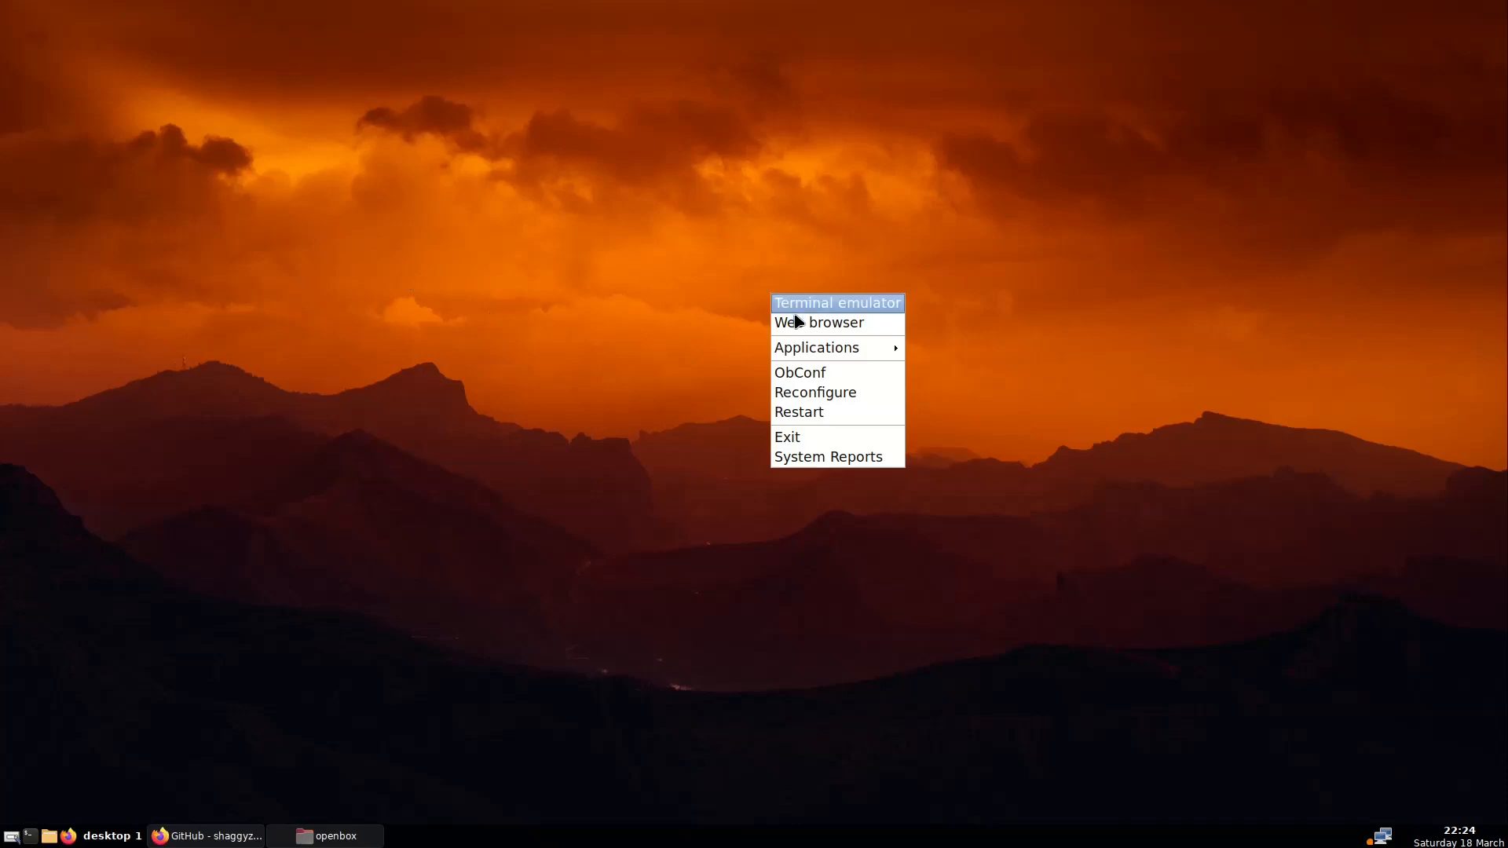
left_click(821, 381)
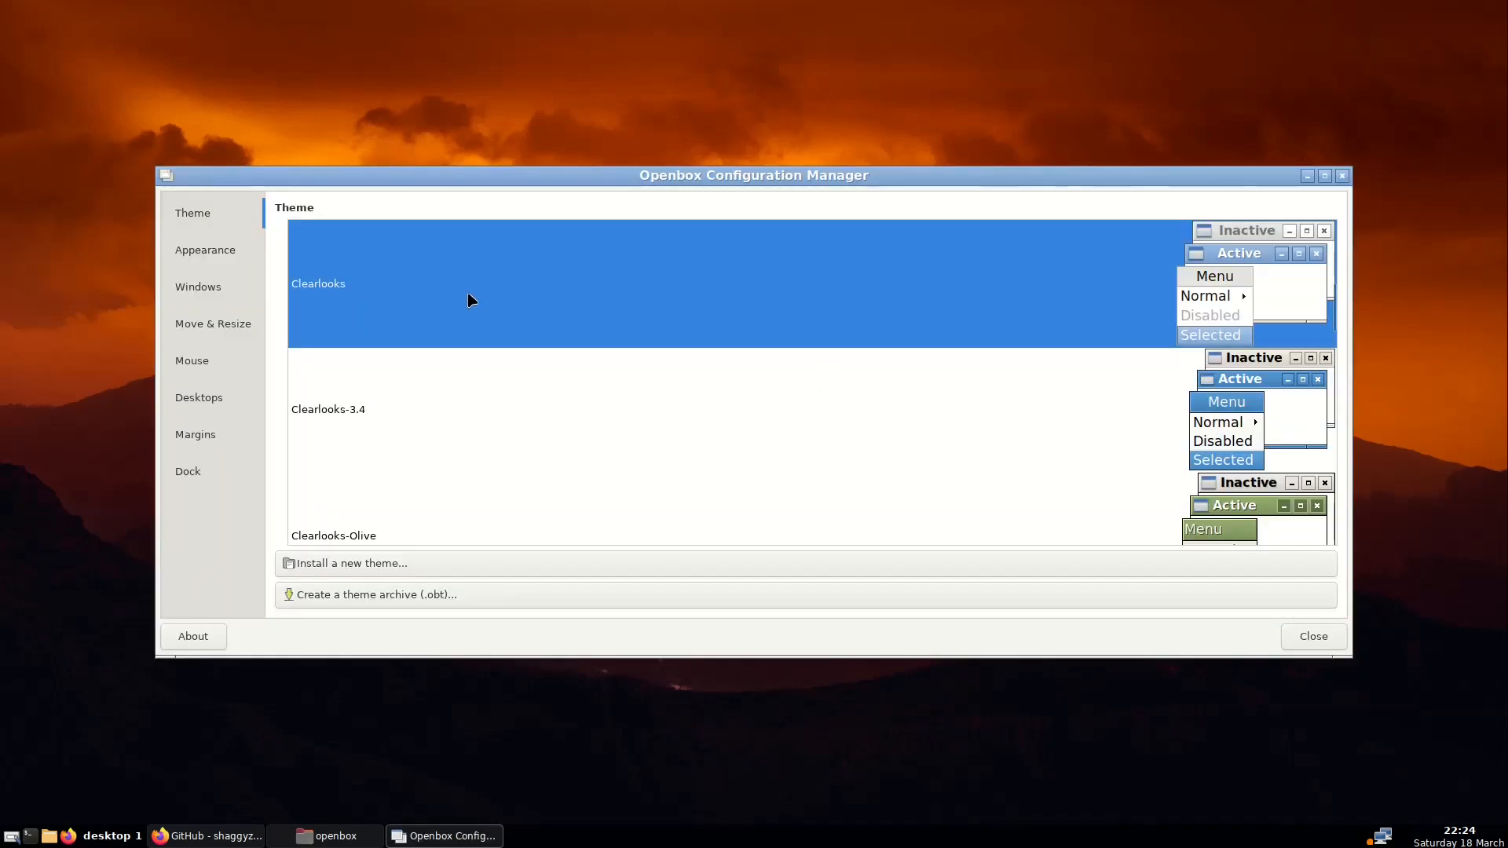
Apply and preview the Onyx, Nightmare-03, Syscrash and Orang window themes
scroll(471, 301, "down", 10)
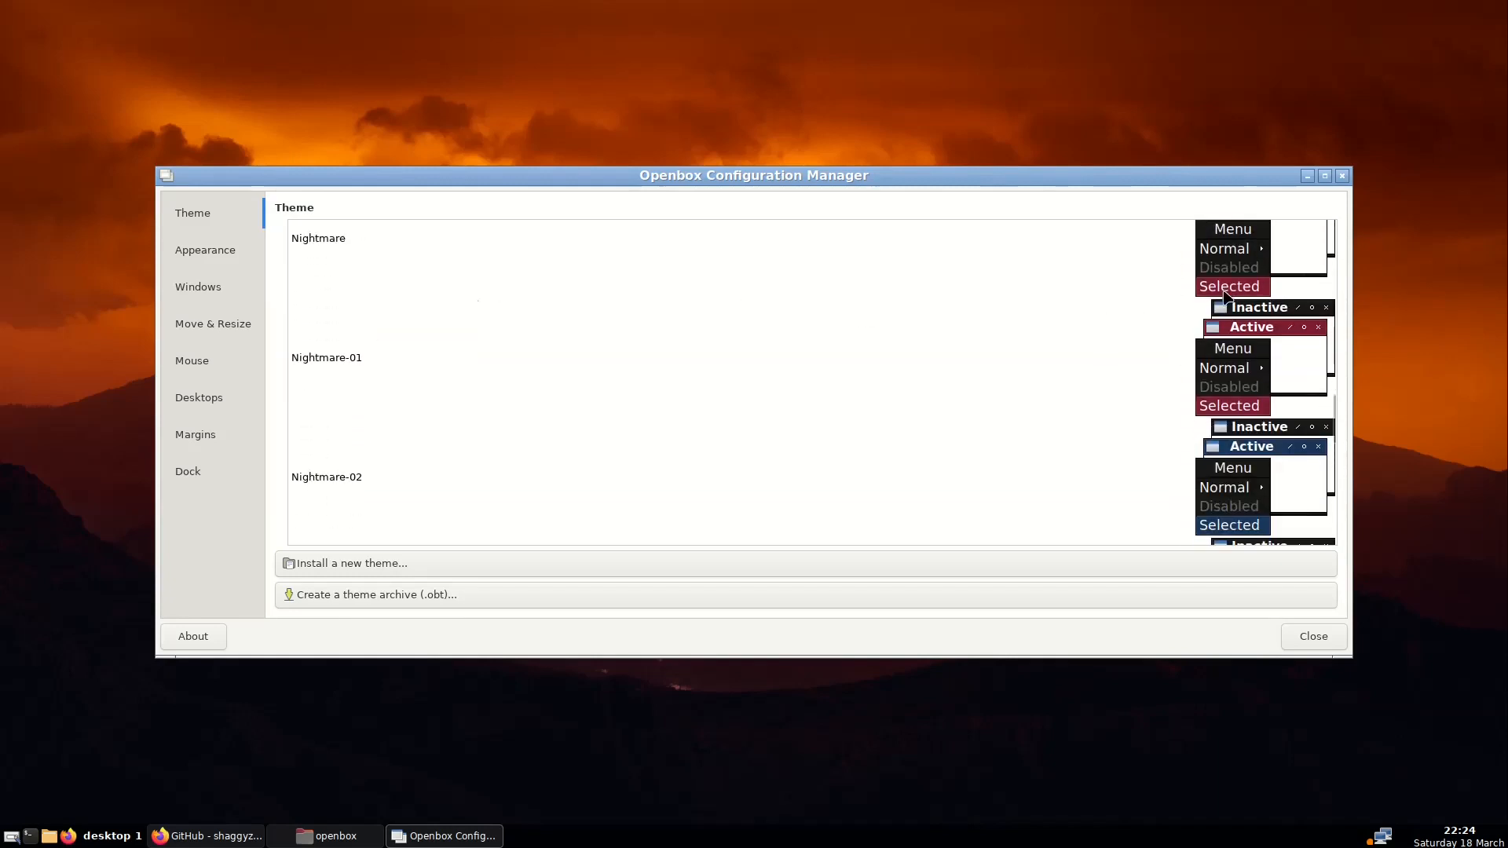
scroll(1252, 405, "down", 8)
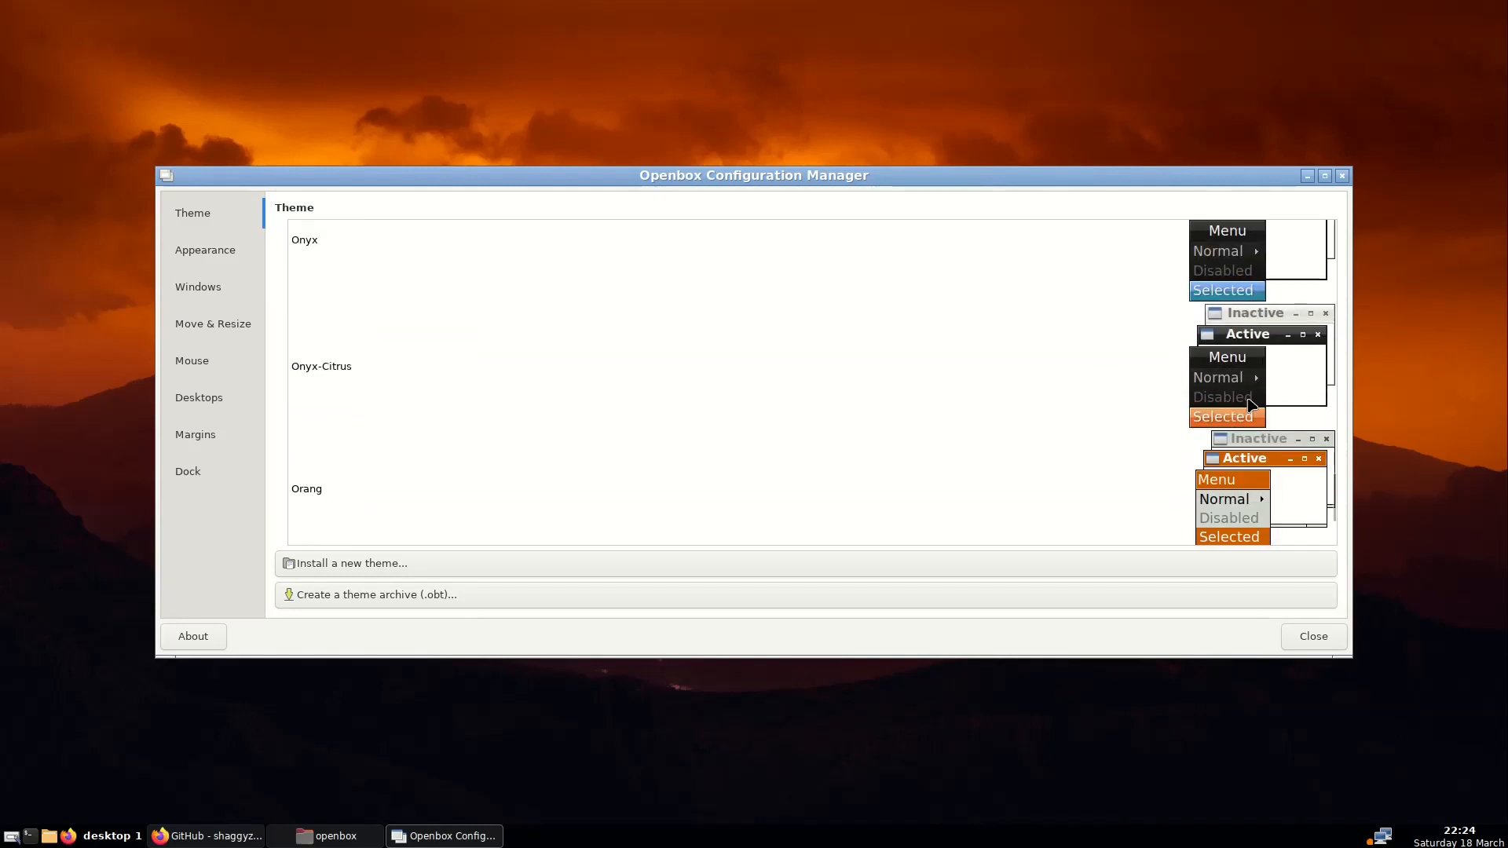
scroll(774, 424, "up", 5)
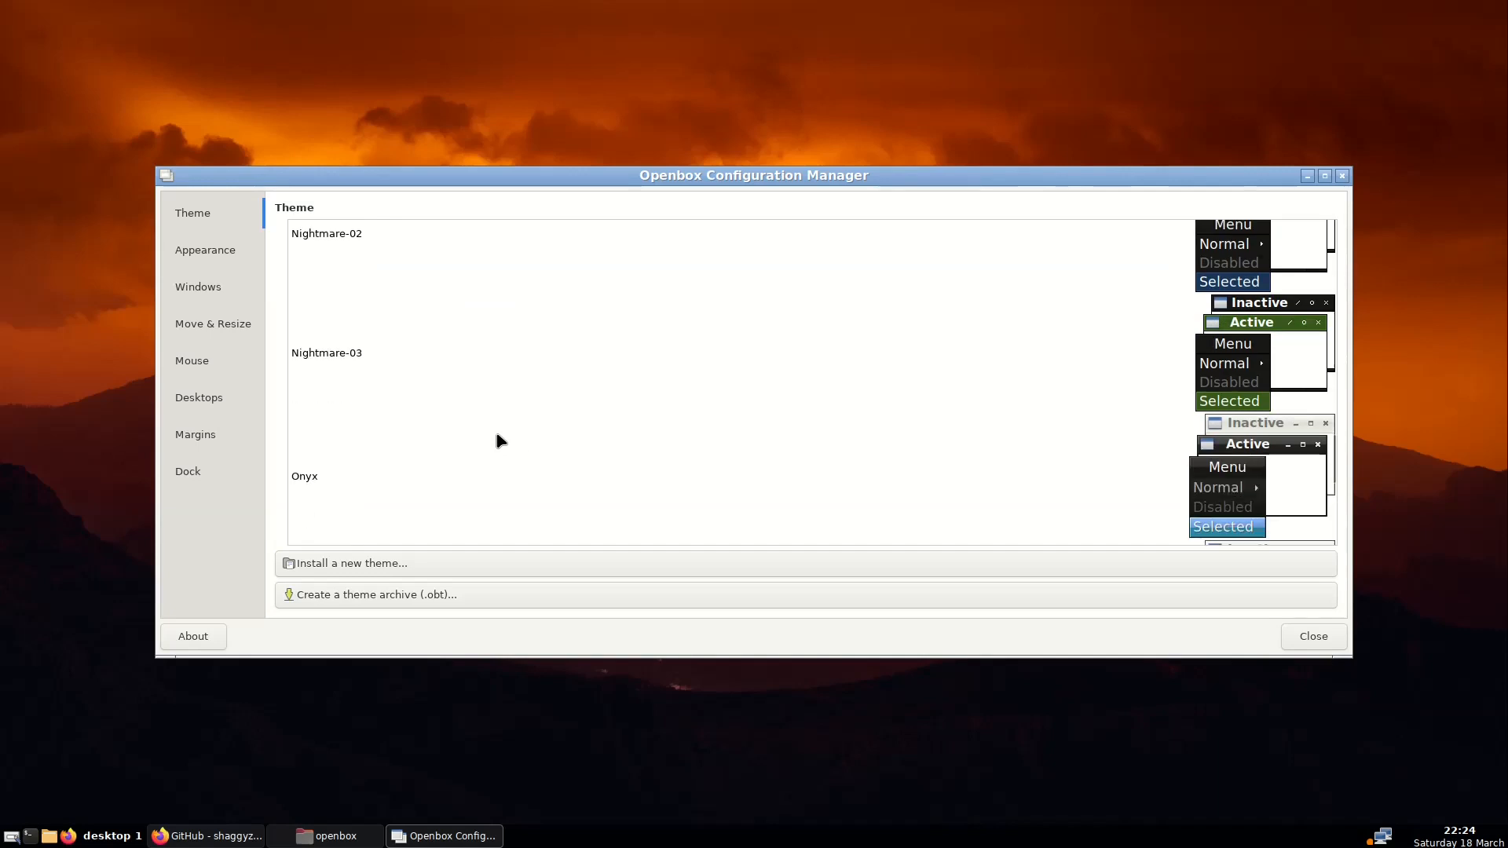
left_click(399, 476)
right_click(518, 723)
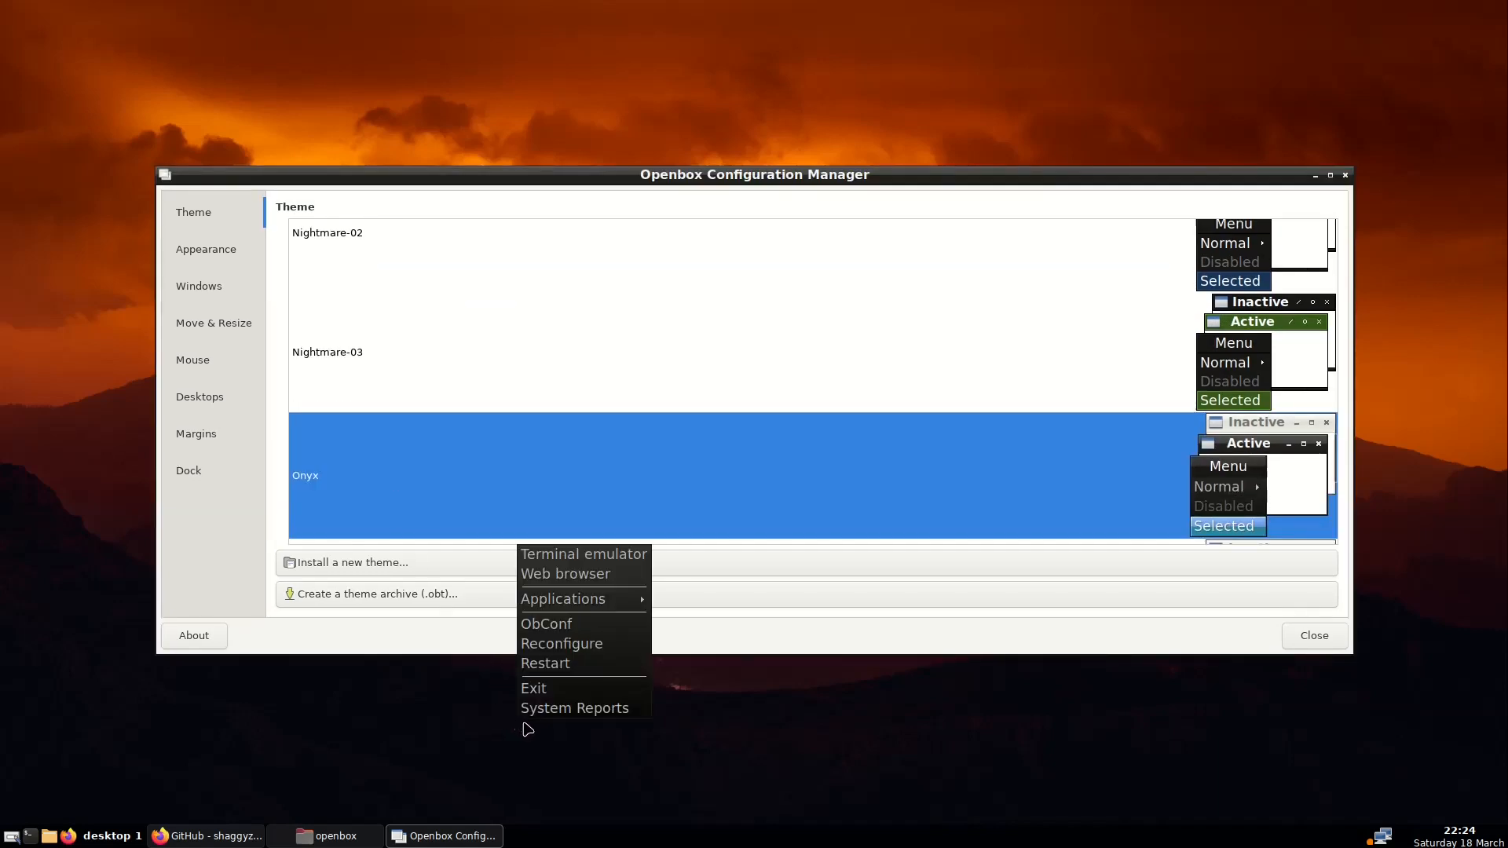
left_click(550, 399)
left_click(549, 370)
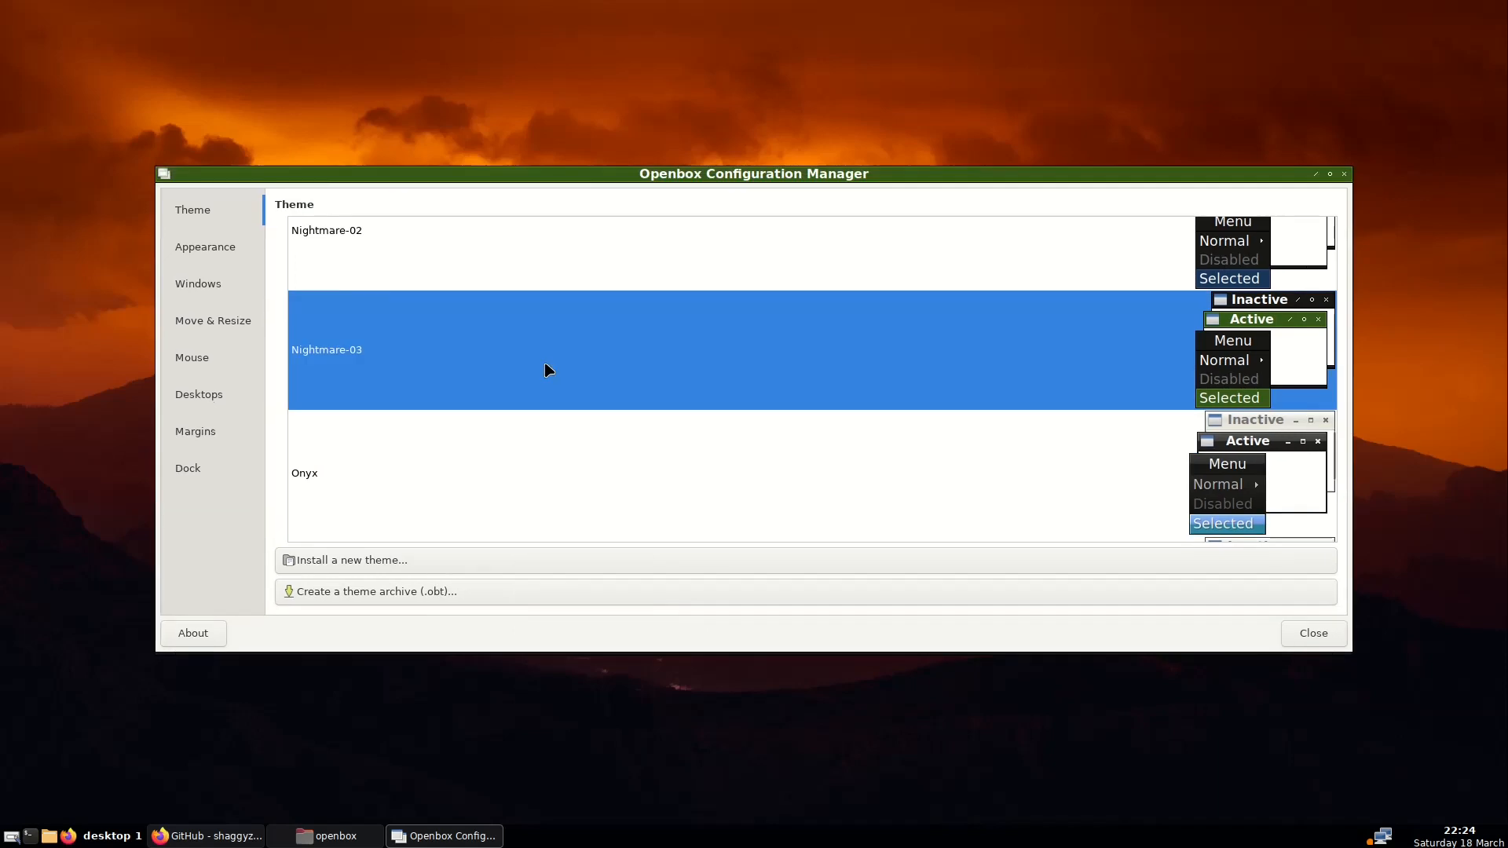
right_click(590, 701)
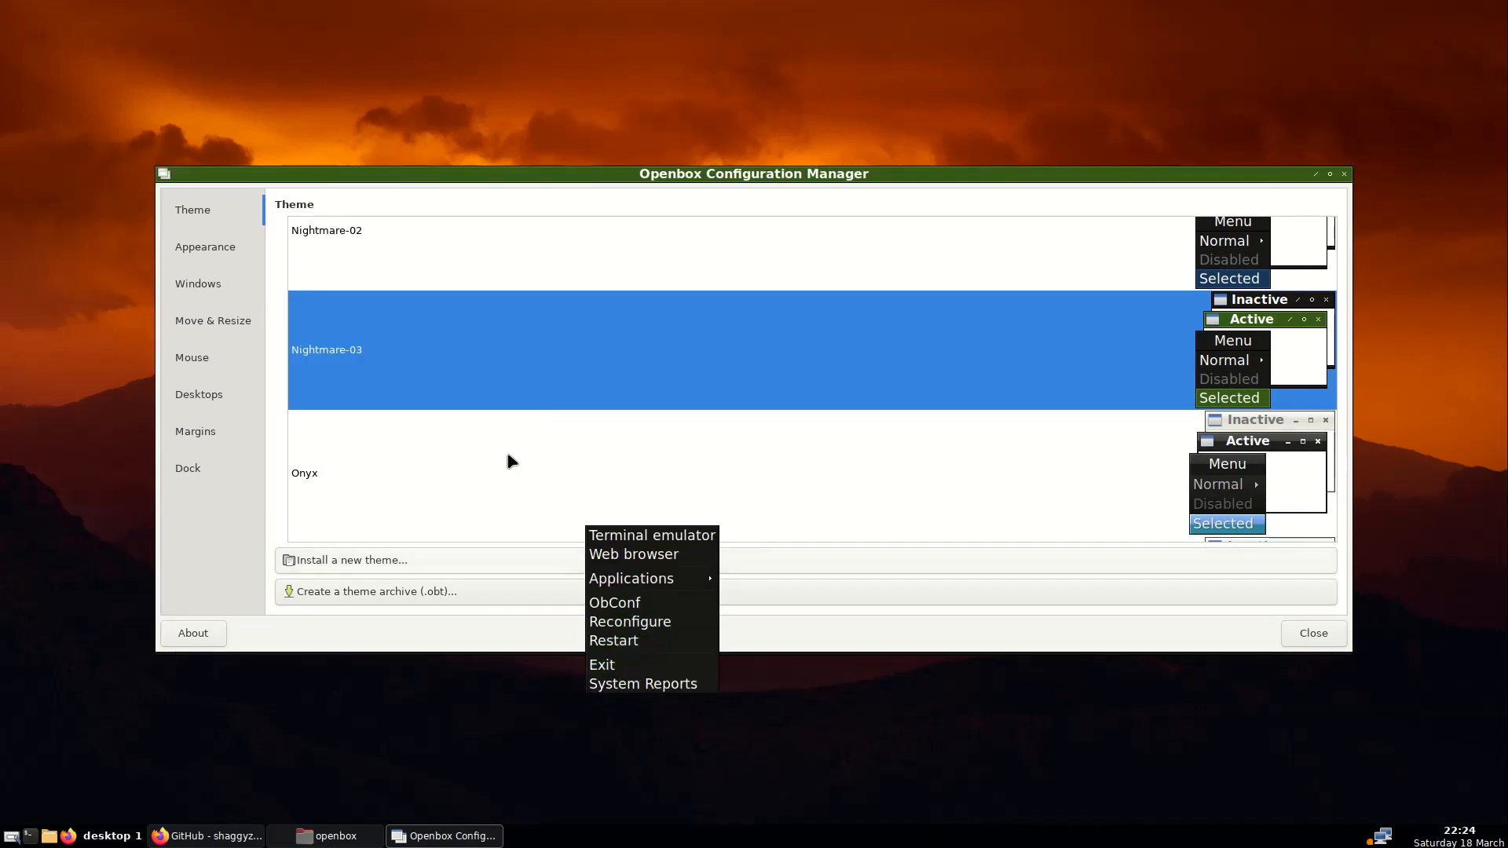
scroll(511, 460, "down", 5)
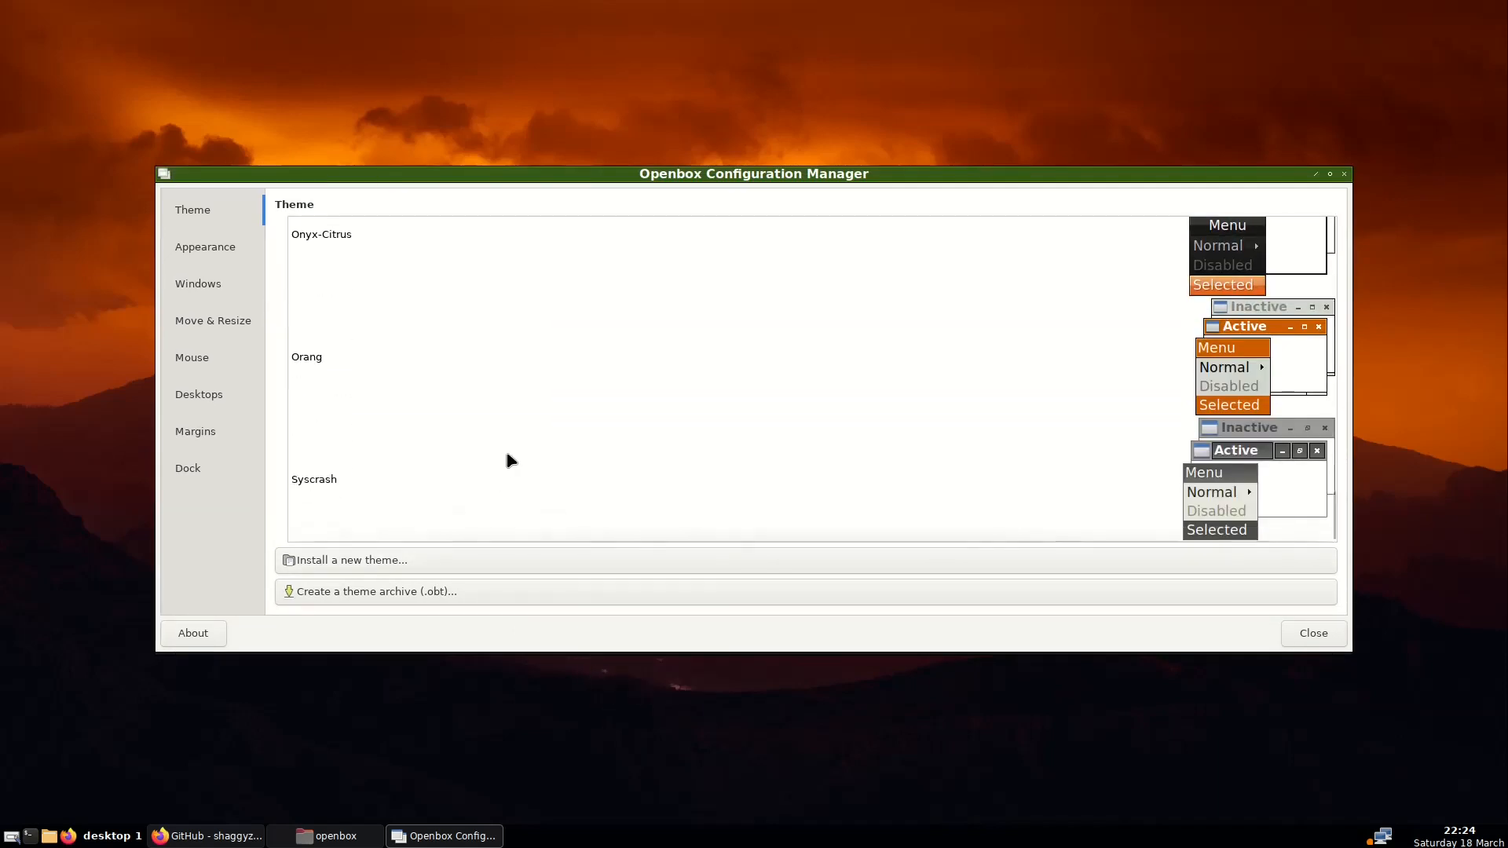
left_click(471, 468)
left_click(490, 392)
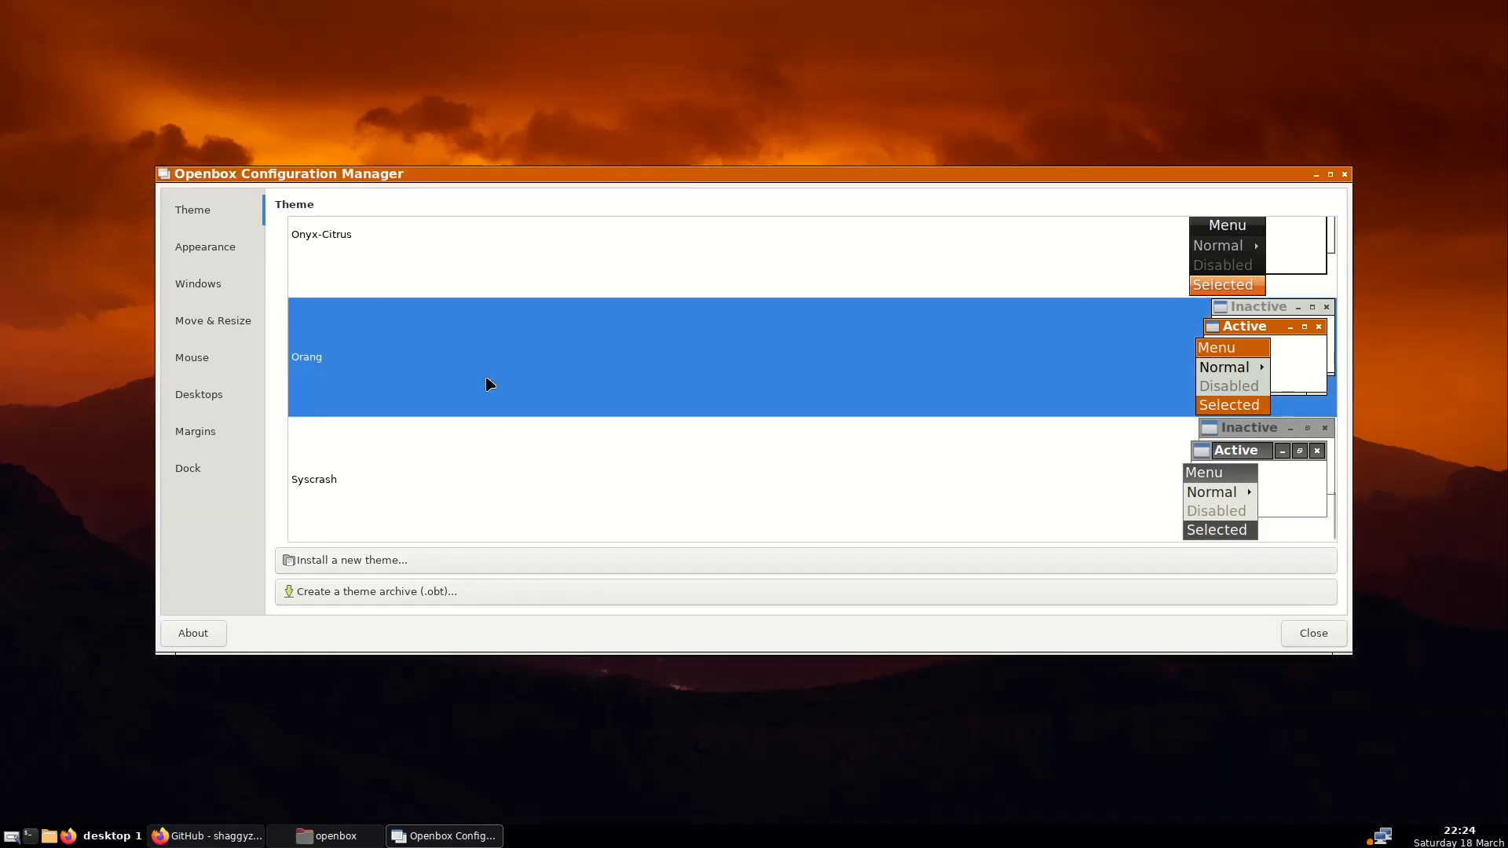
right_click(551, 703)
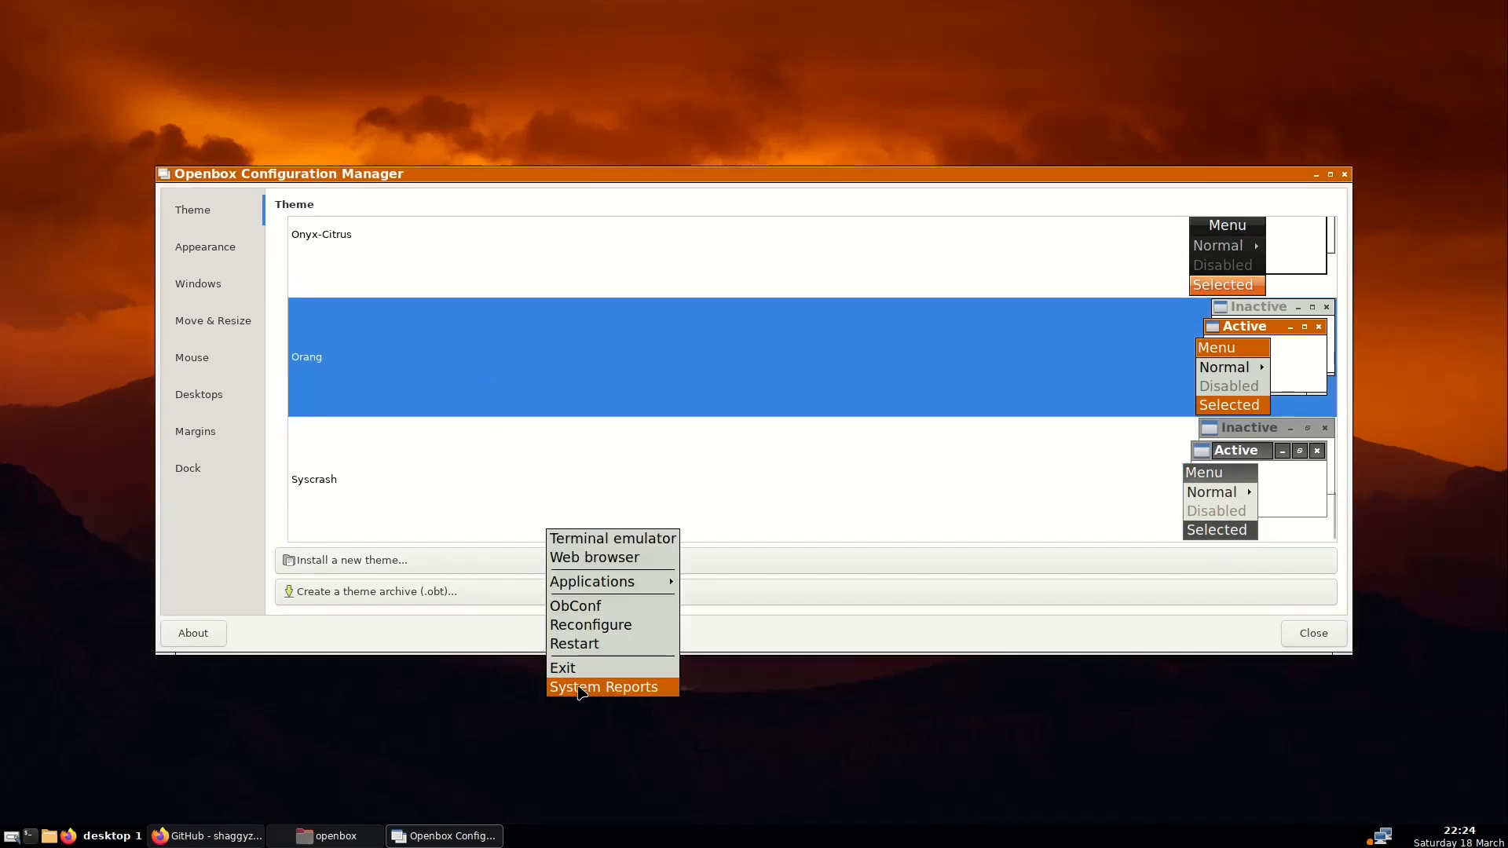
left_click(453, 429)
Switch back to the Onyx theme, preview it, then return to Firefox with a new tab
scroll(452, 429, "up", 9)
scroll(452, 429, "down", 2)
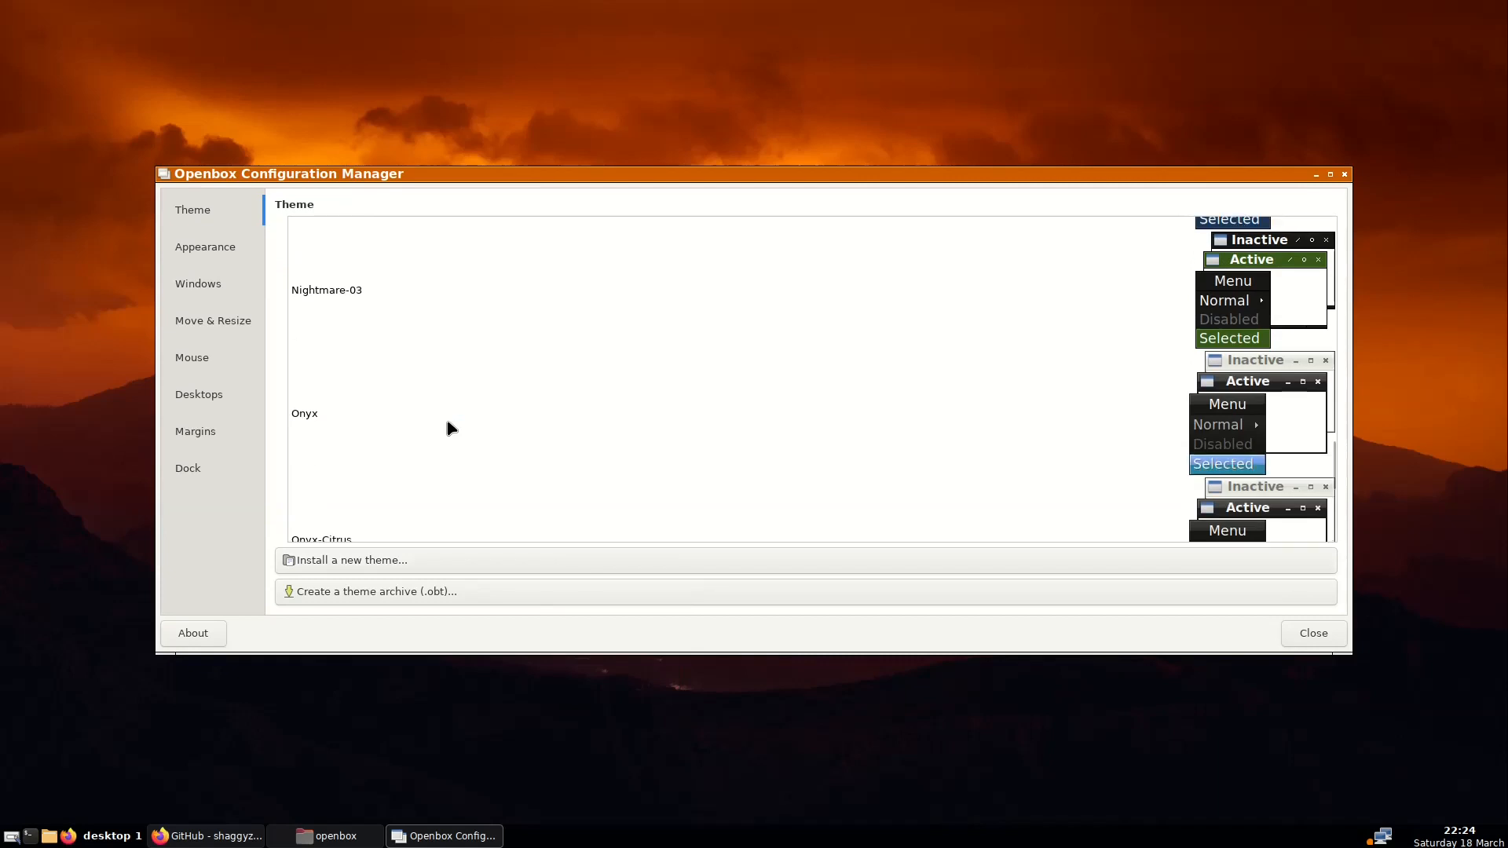
left_click(431, 417)
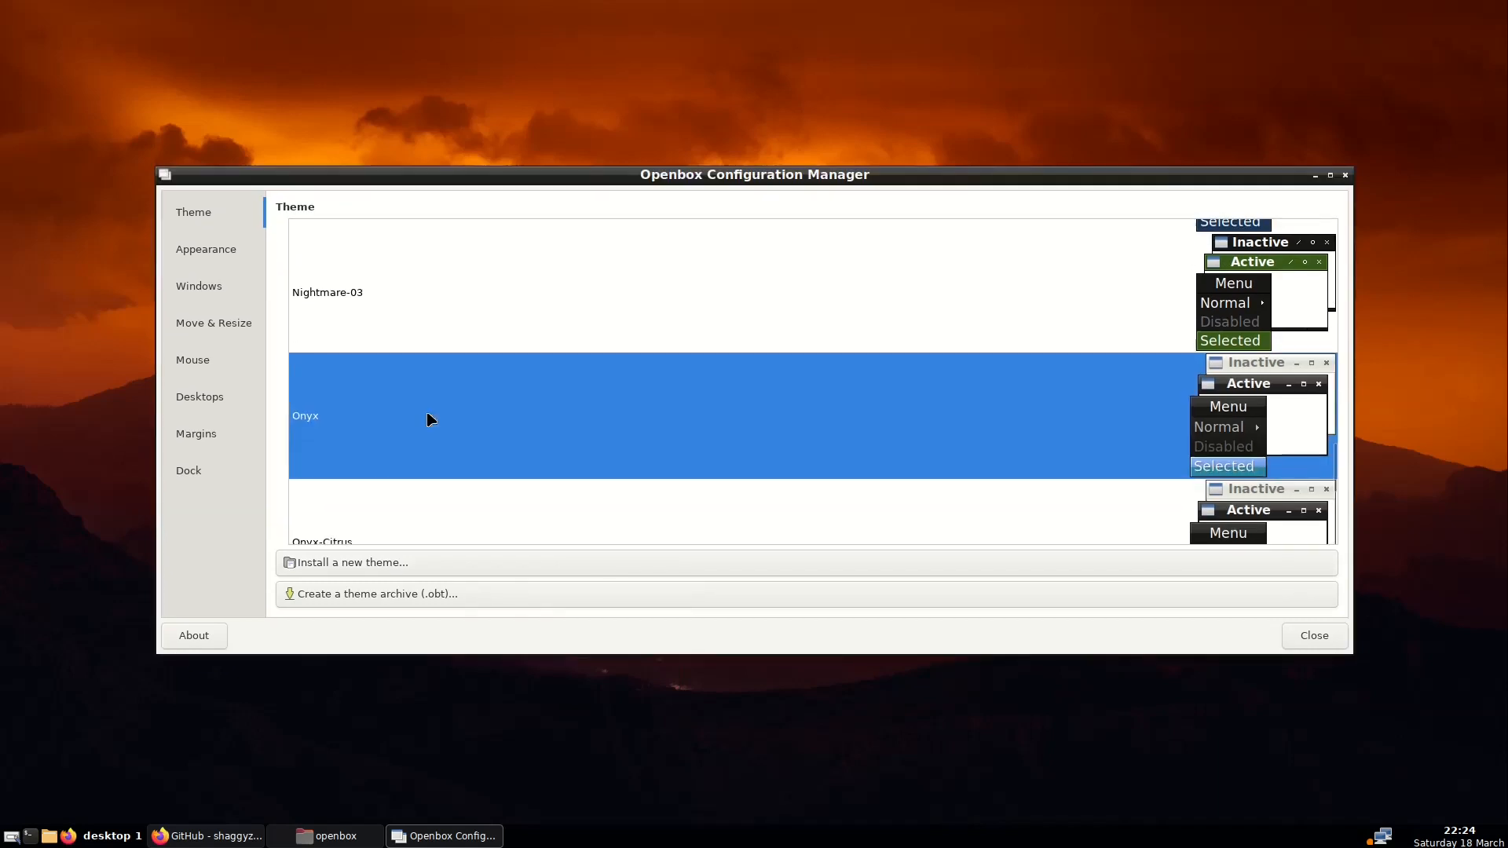
right_click(543, 707)
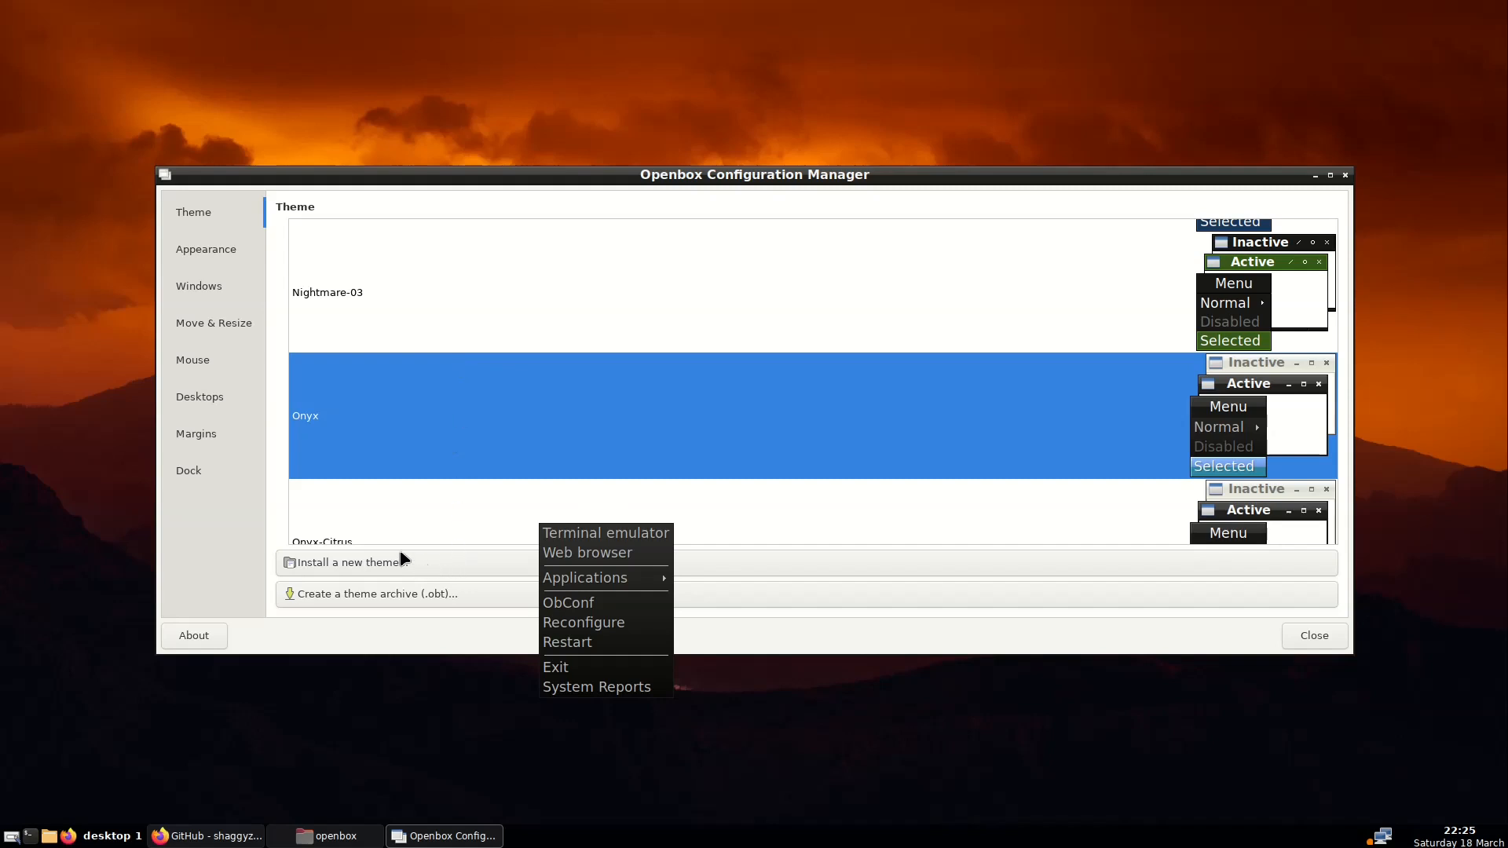
left_click(1173, 642)
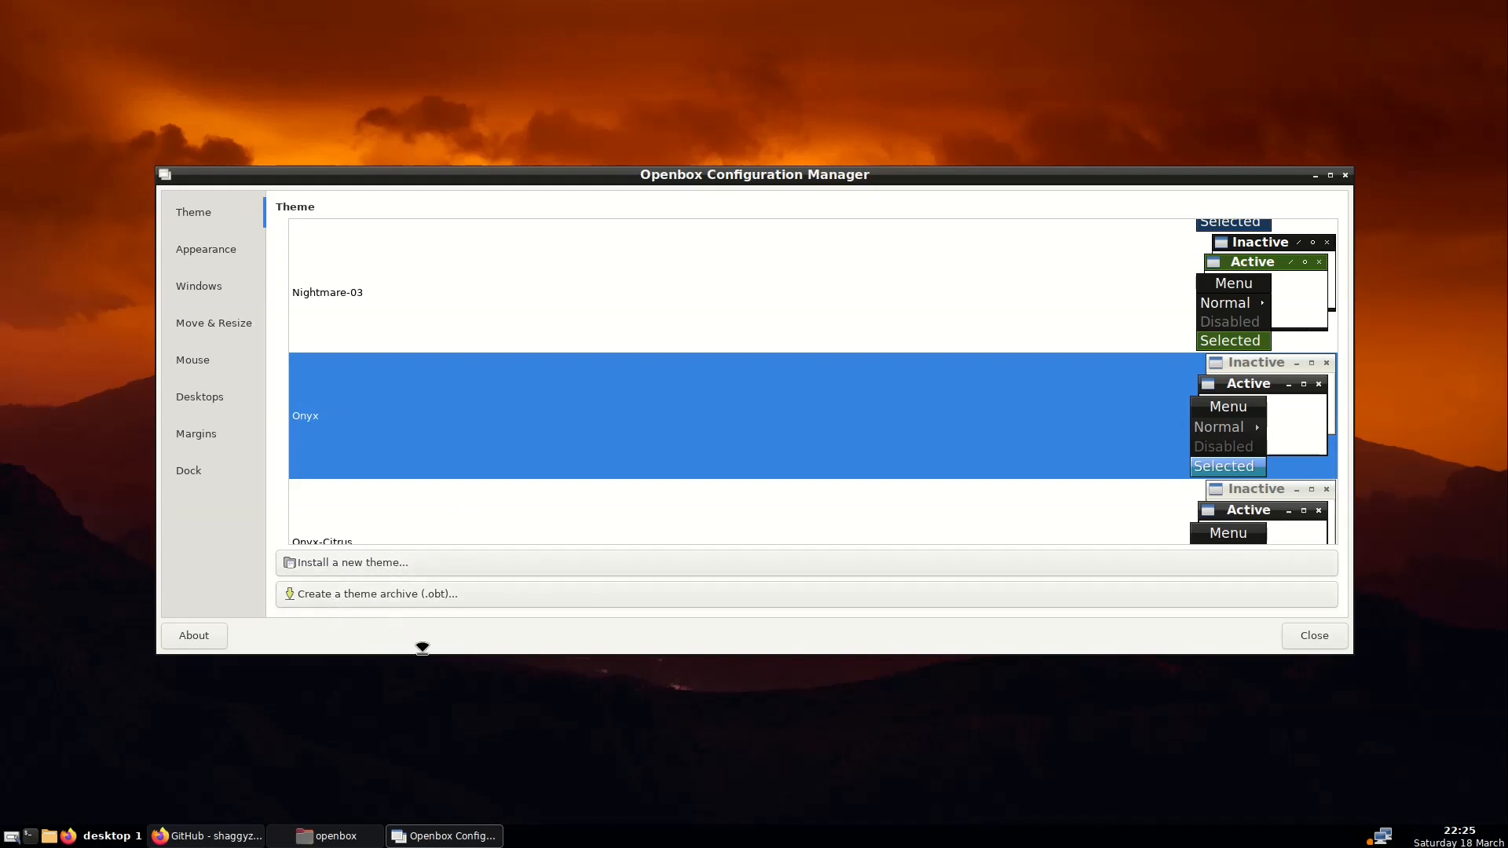
left_click(207, 836)
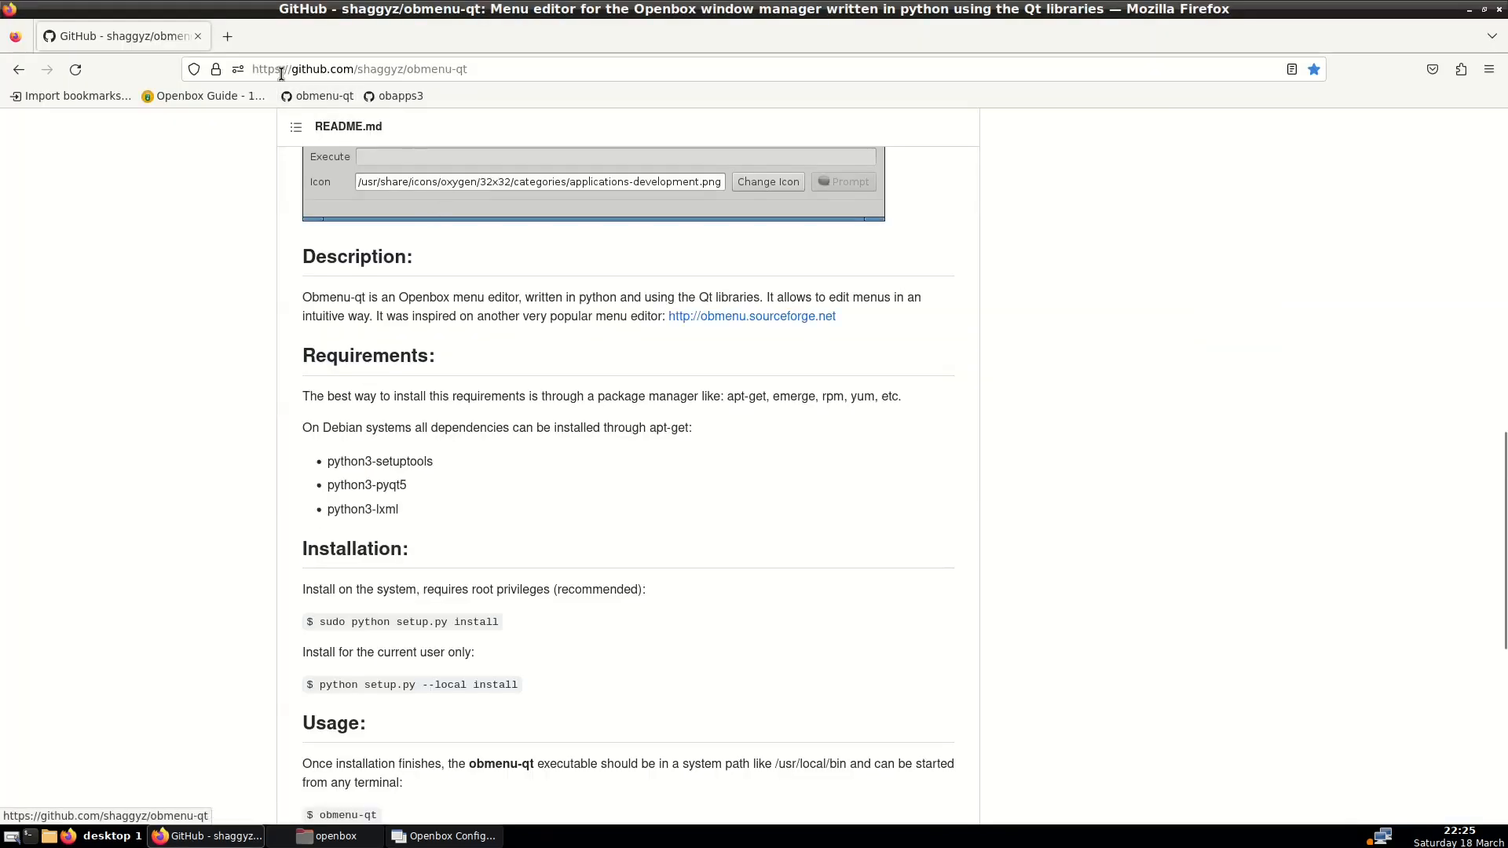
left_click(227, 36)
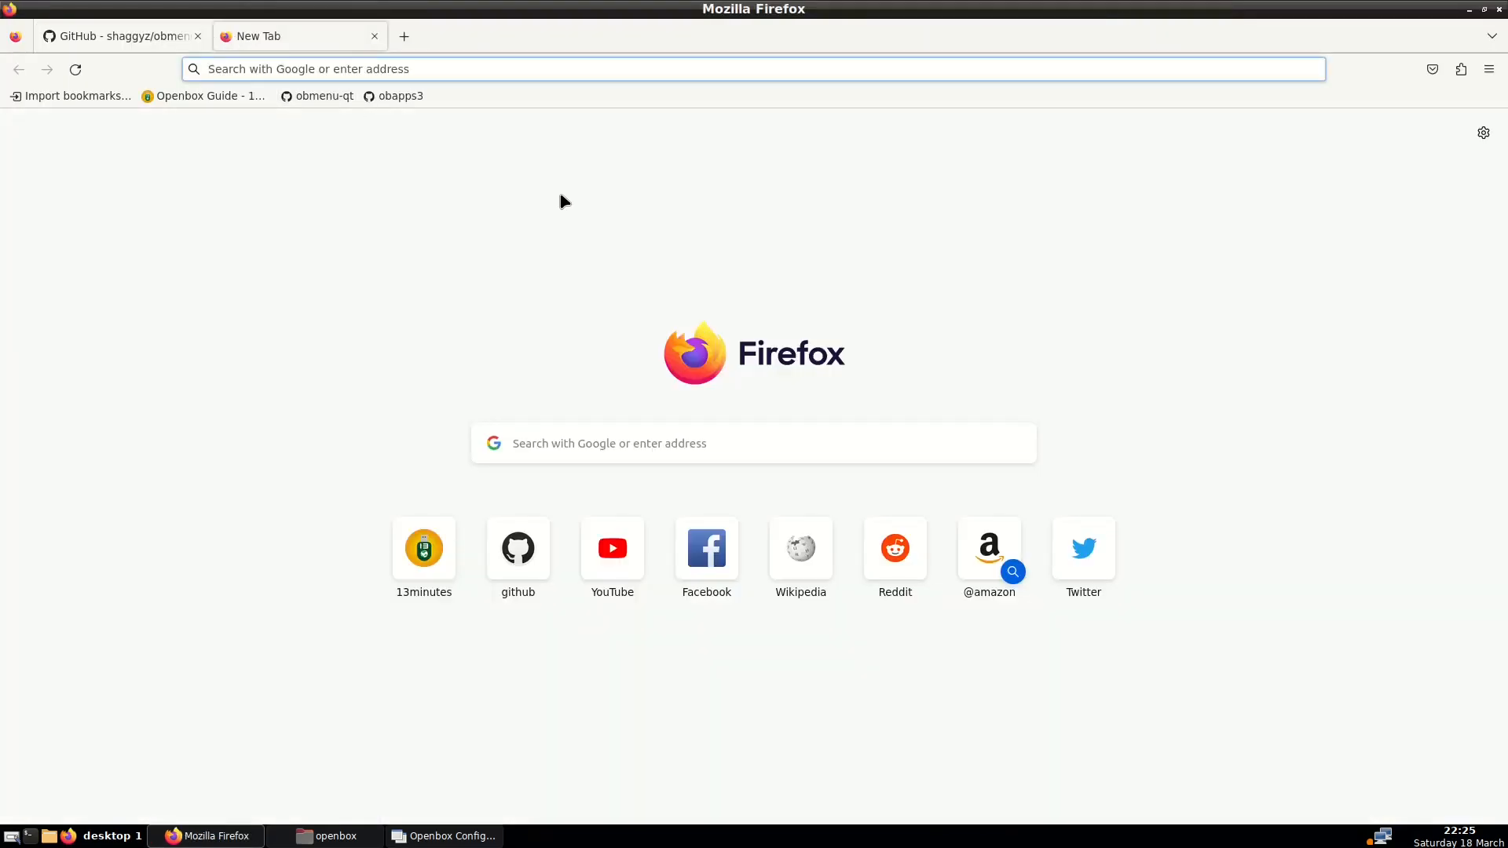
Load box-look.org and browse its Openbox Themes category listing Onyxx, ObiWine and Cyan
type("bo")
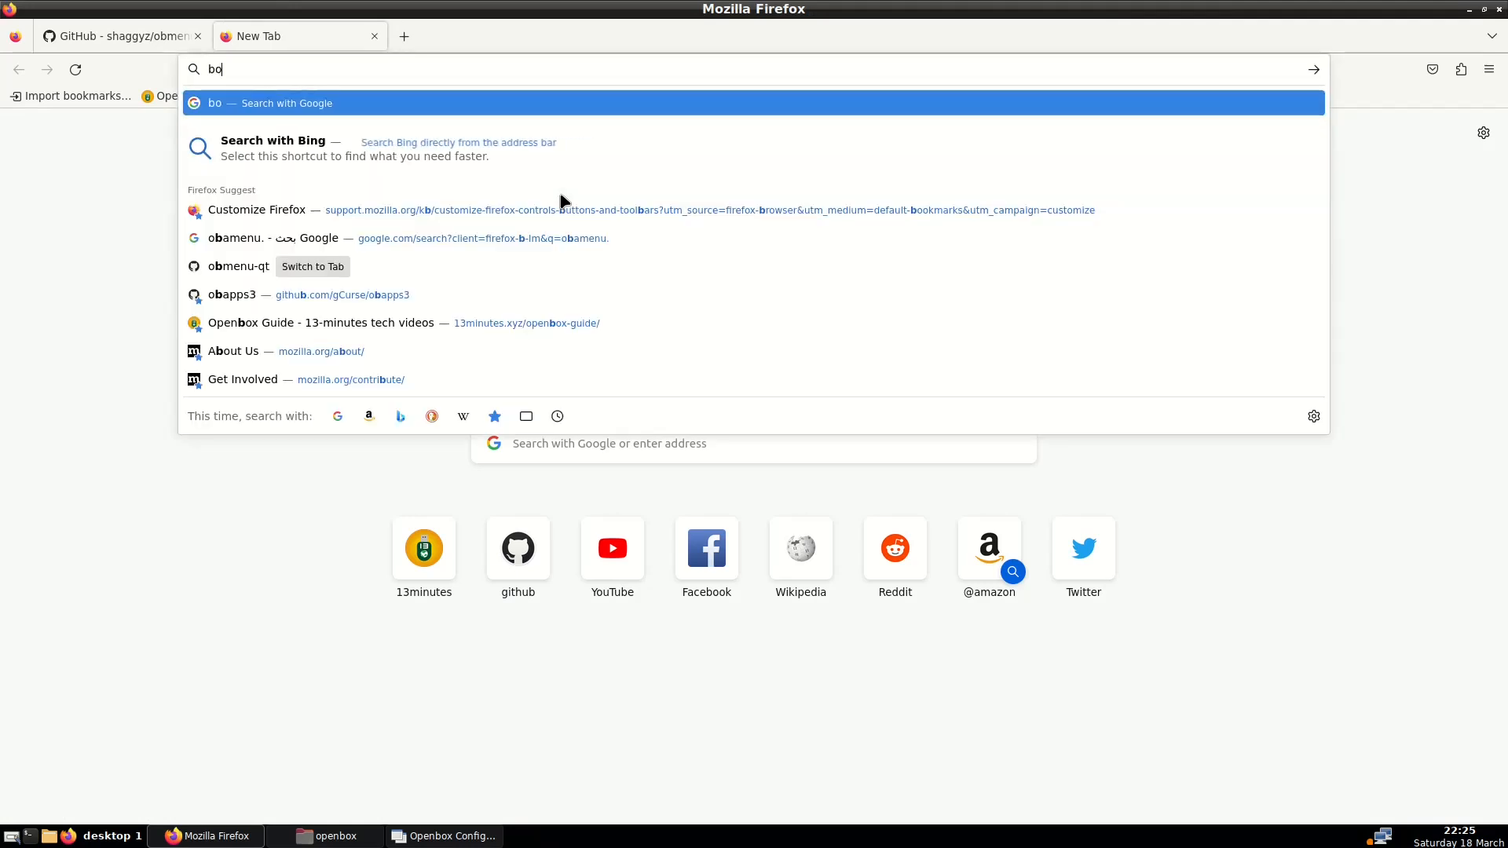
type("x-look")
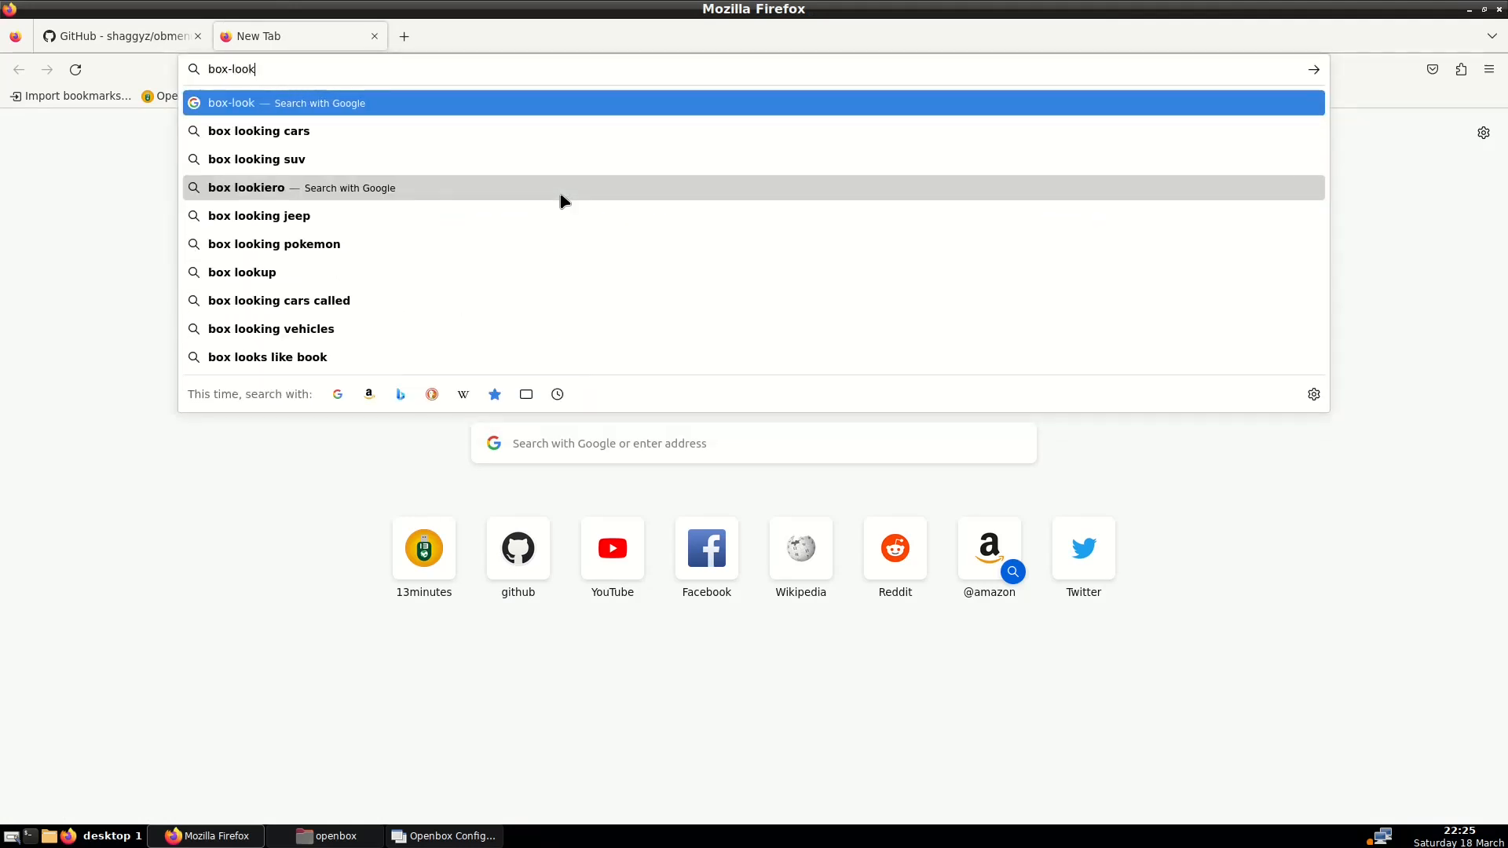
type(".org")
key("Return")
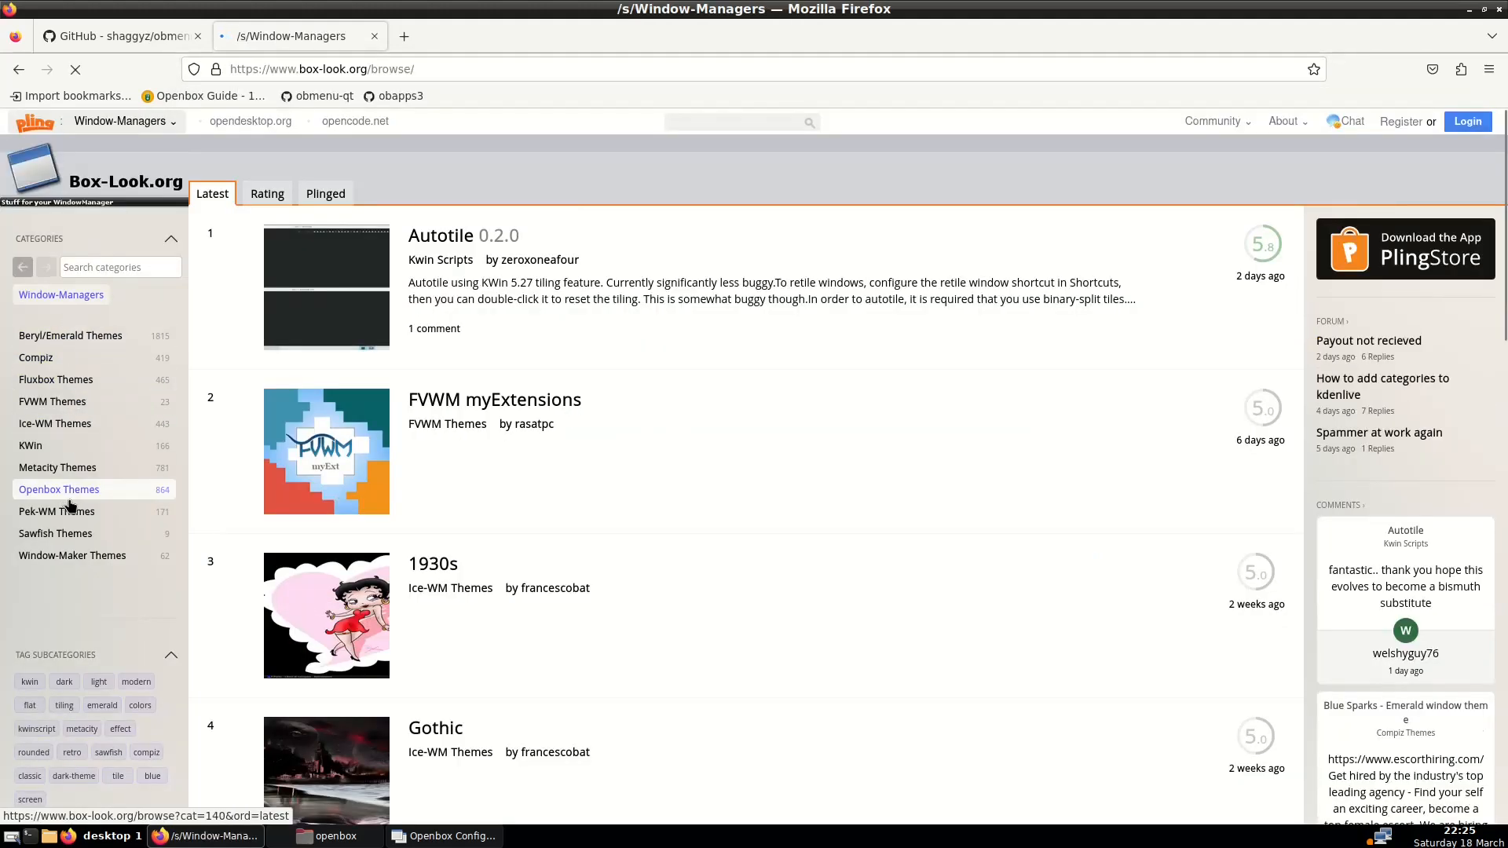
left_click(74, 498)
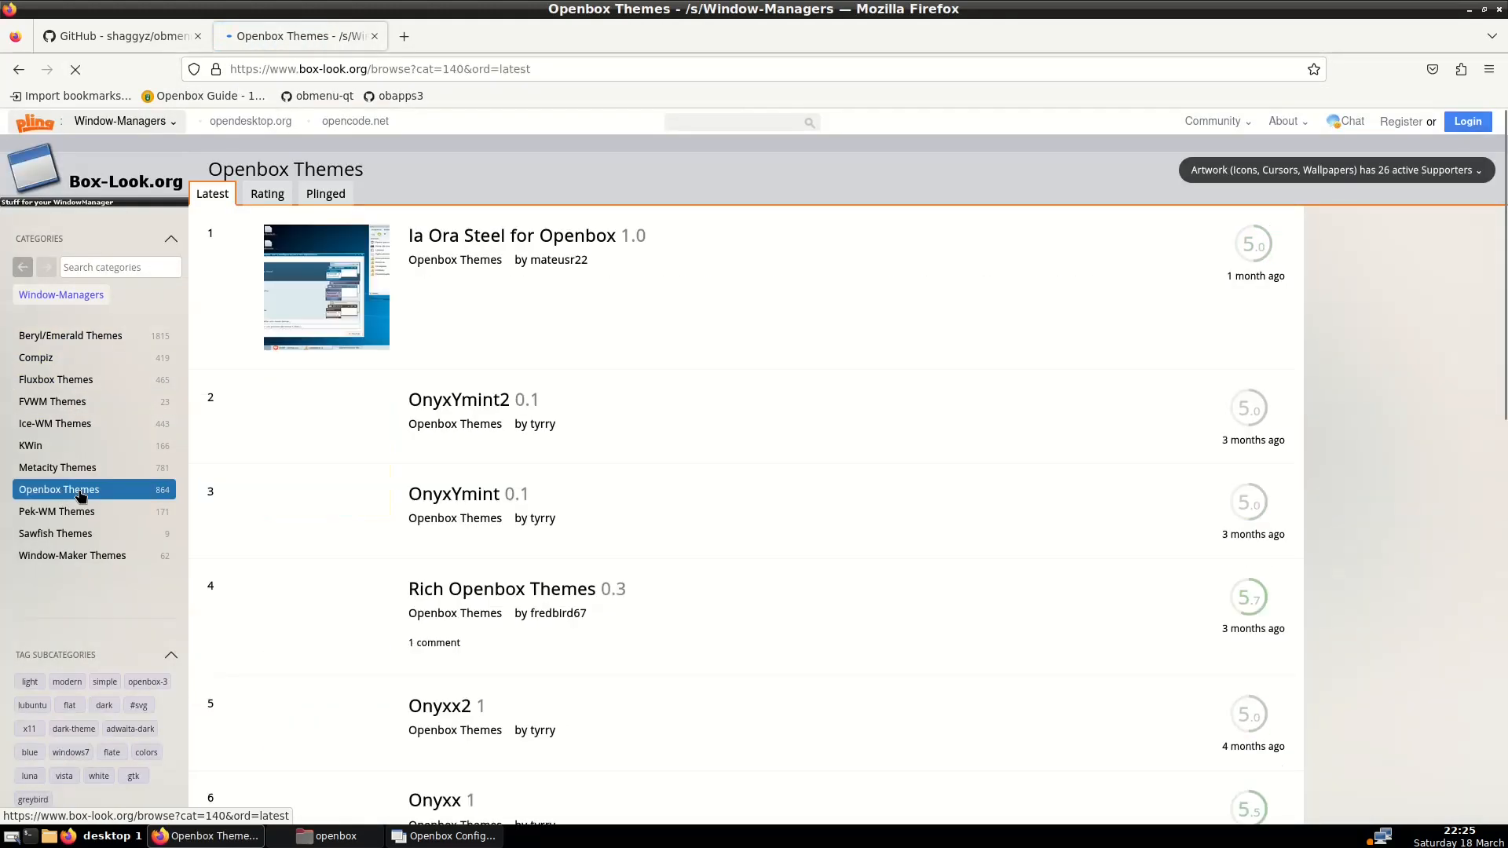
scroll(626, 299, "down", 10)
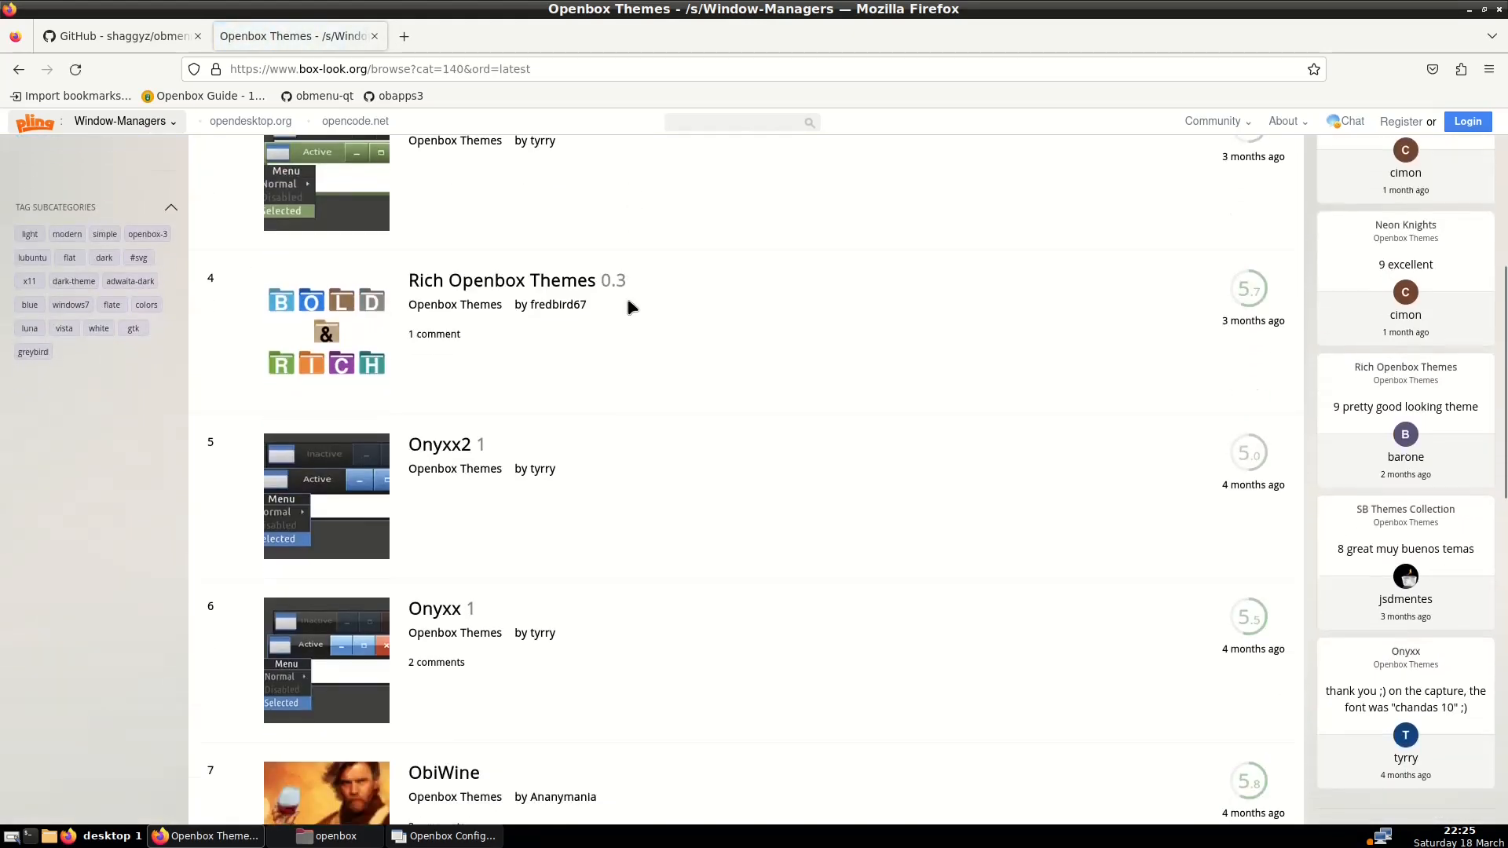
scroll(629, 307, "down", 7)
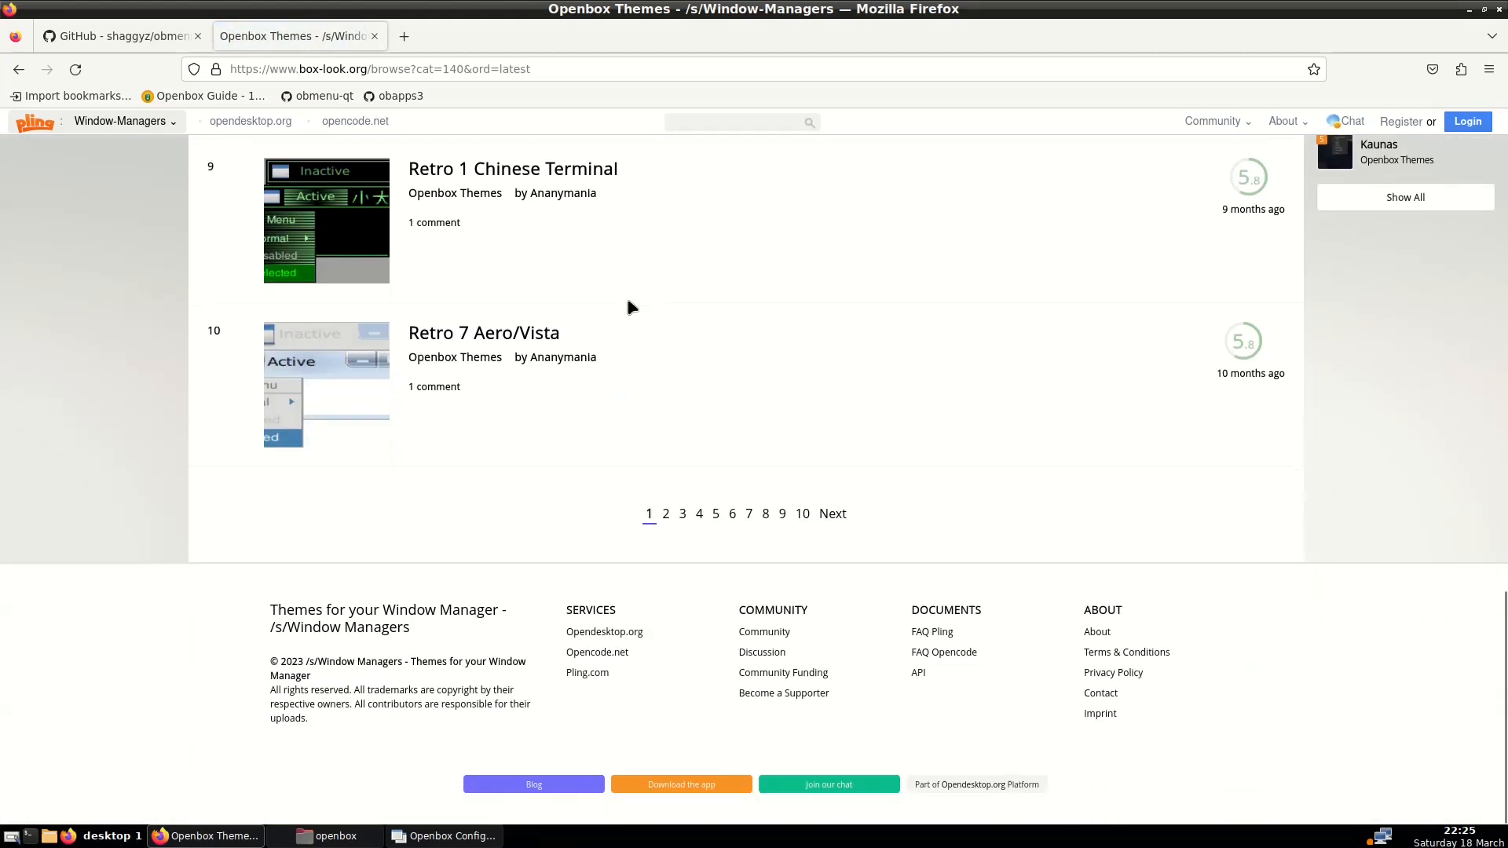
scroll(628, 306, "up", 5)
scroll(632, 307, "up", 6)
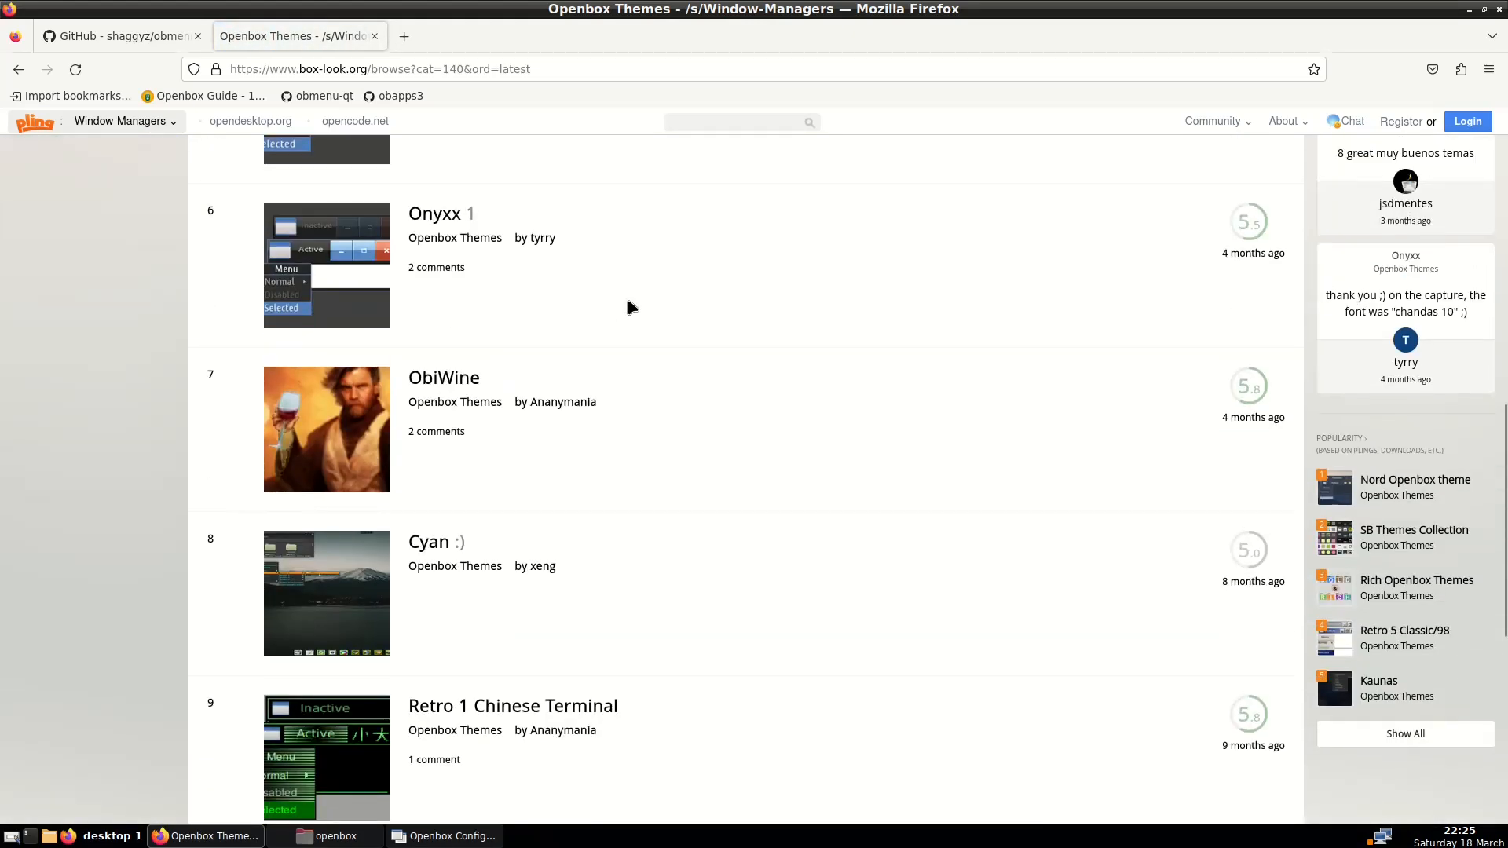
scroll(632, 307, "down", 4)
Download Nord-Openbox.tar.xz (0.95 MB) from the Nord Openbox theme page and view Caja's Downloads folder
left_click(1390, 482)
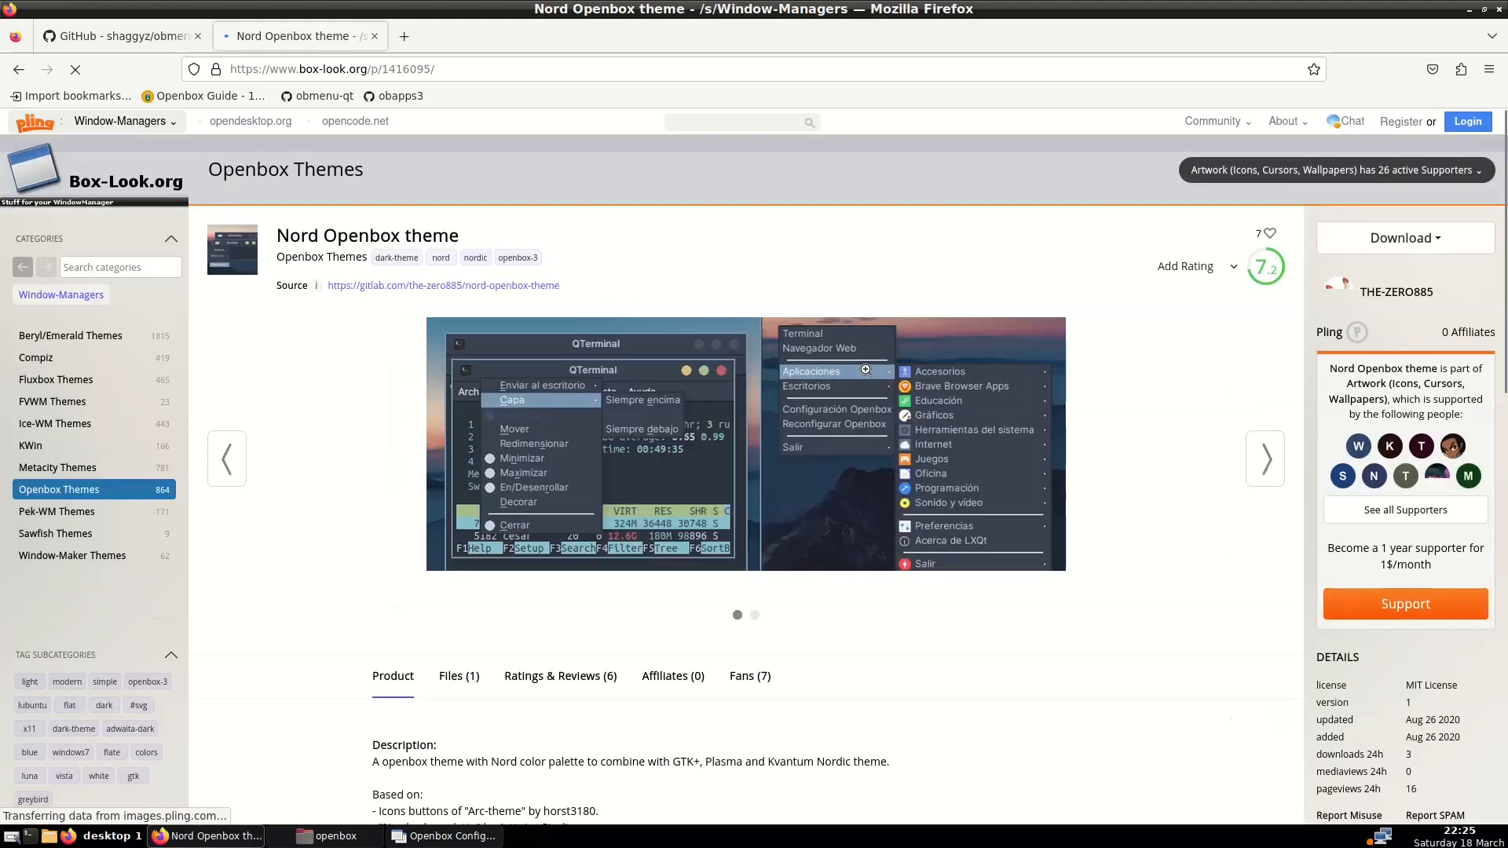
scroll(865, 369, "down", 1)
scroll(866, 369, "down", 3)
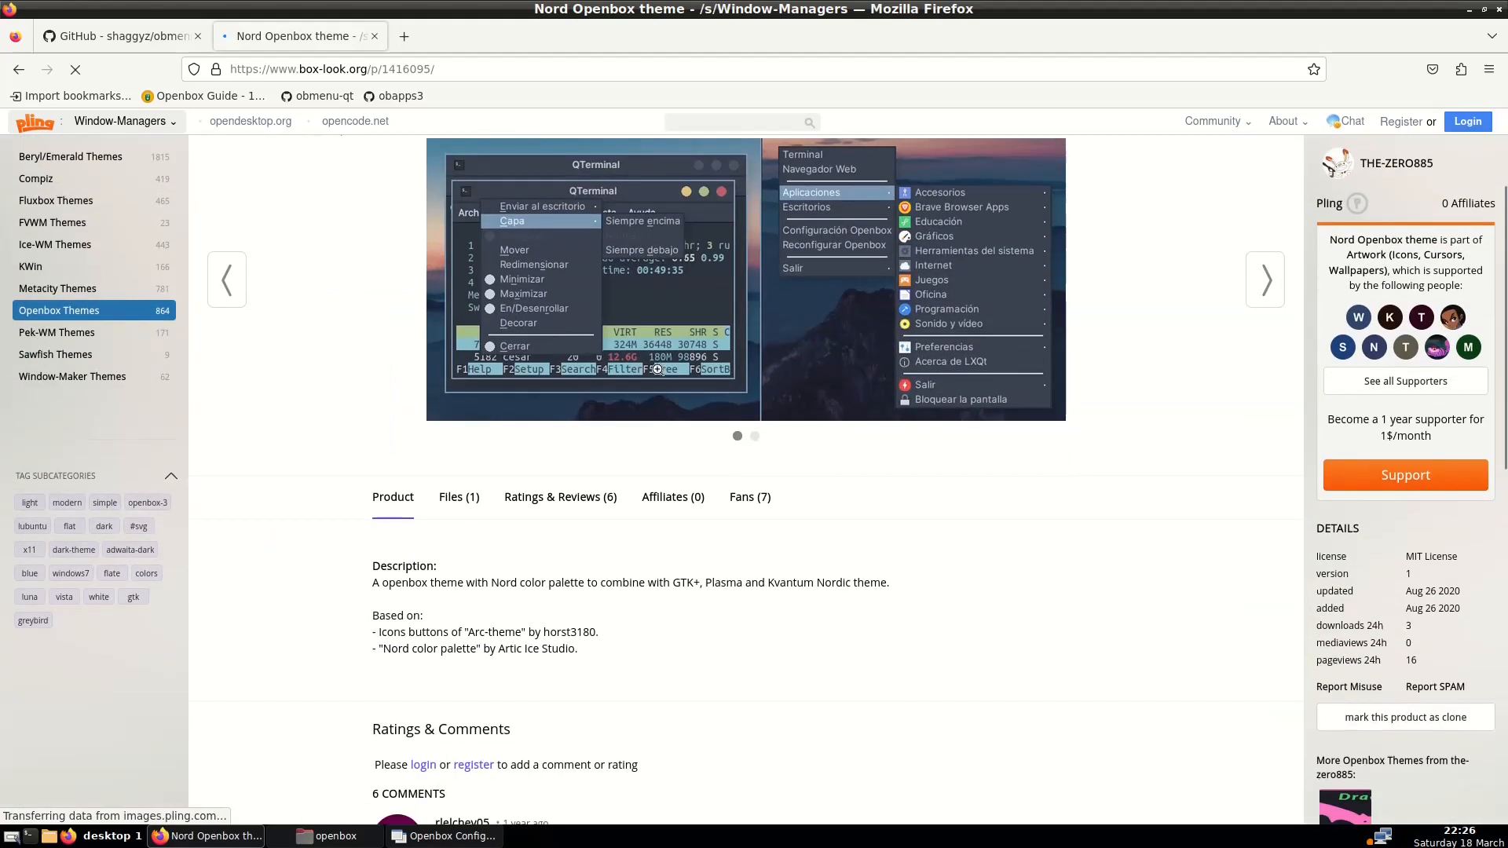
left_click(465, 498)
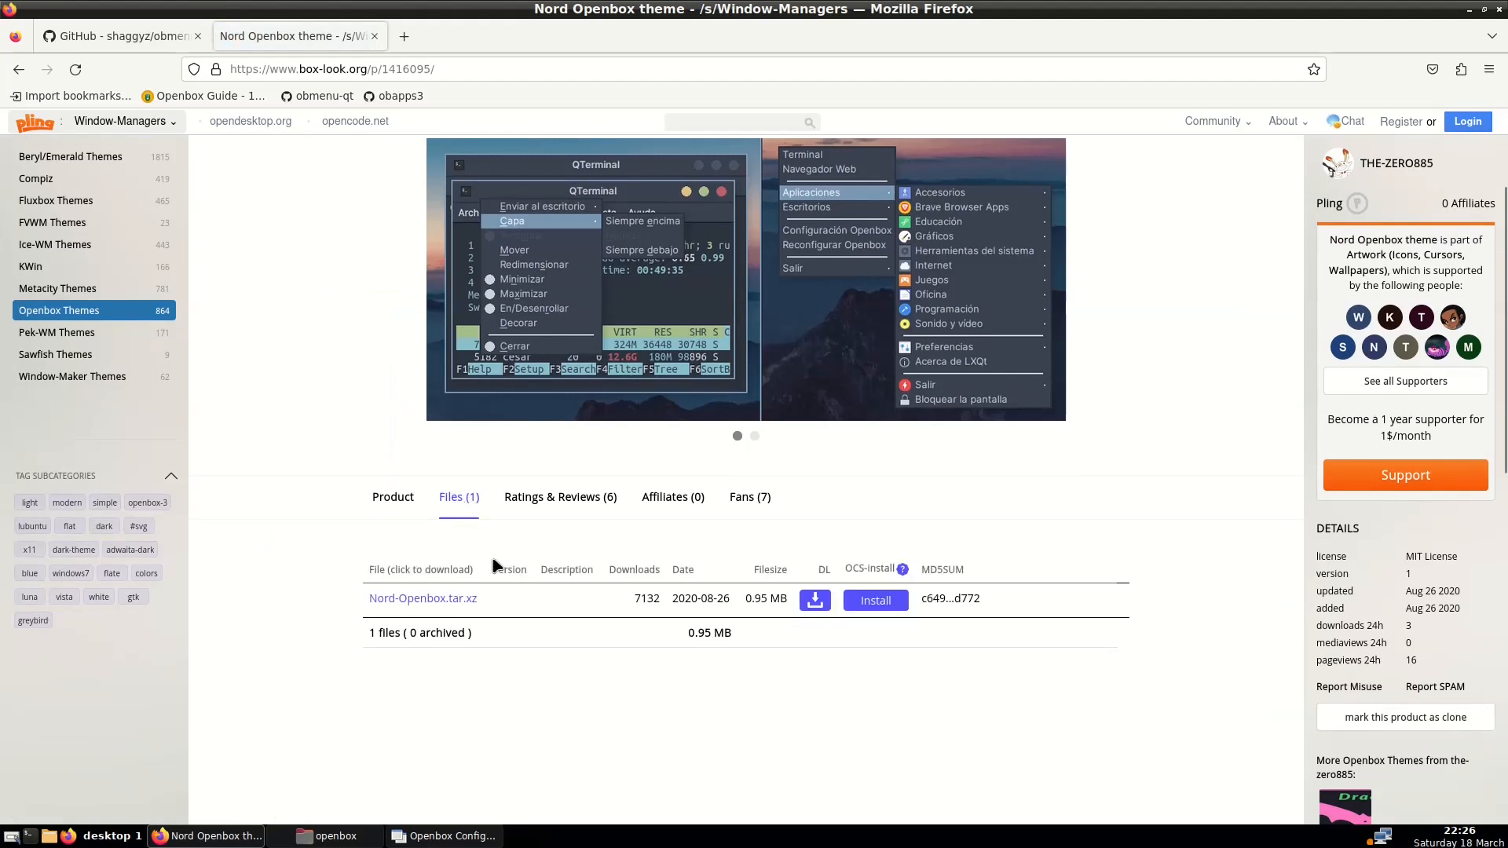
left_click(814, 601)
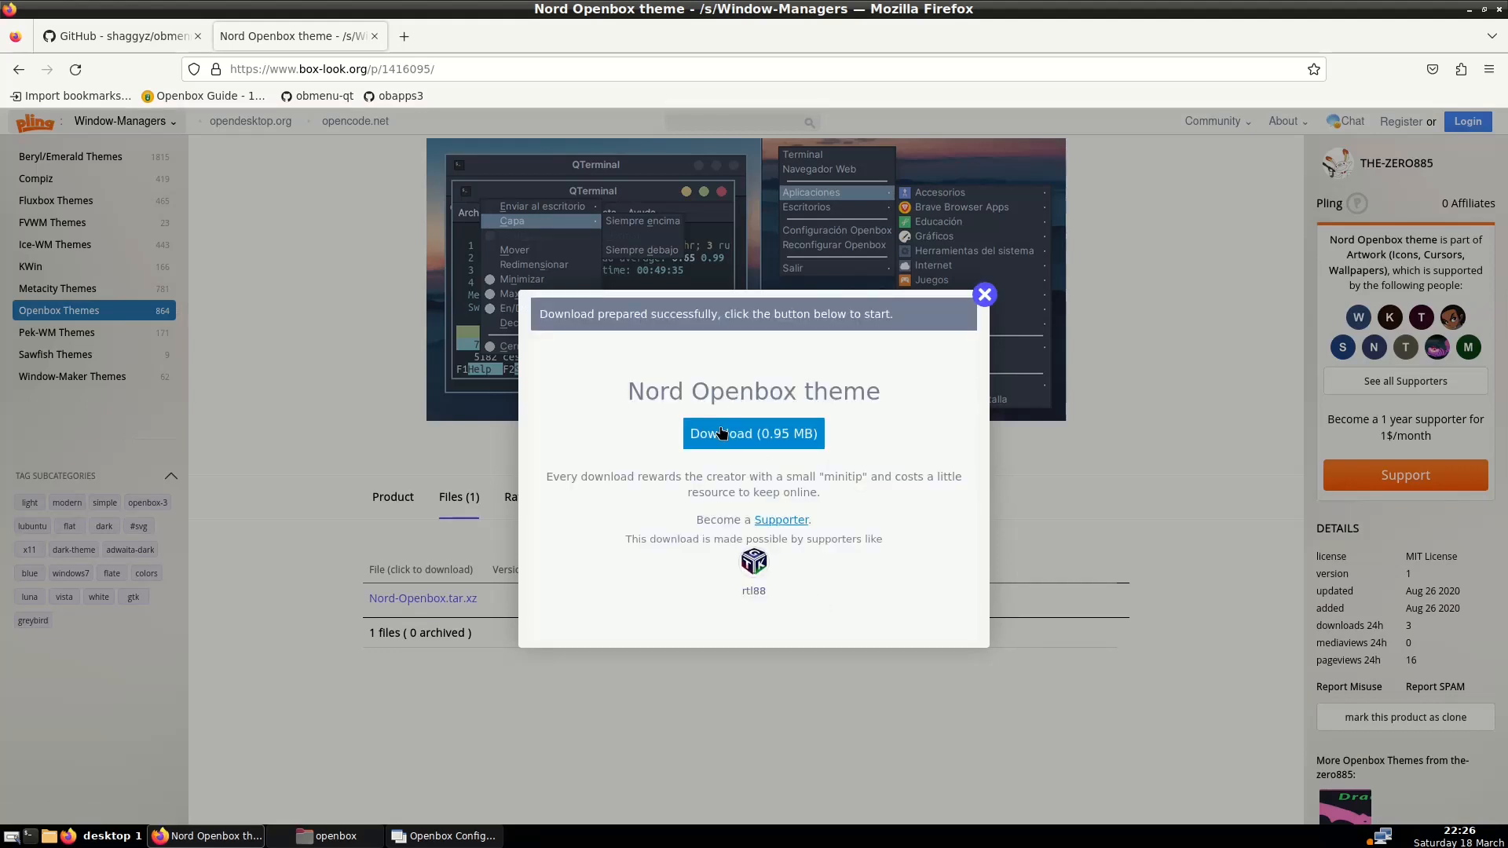
left_click(721, 433)
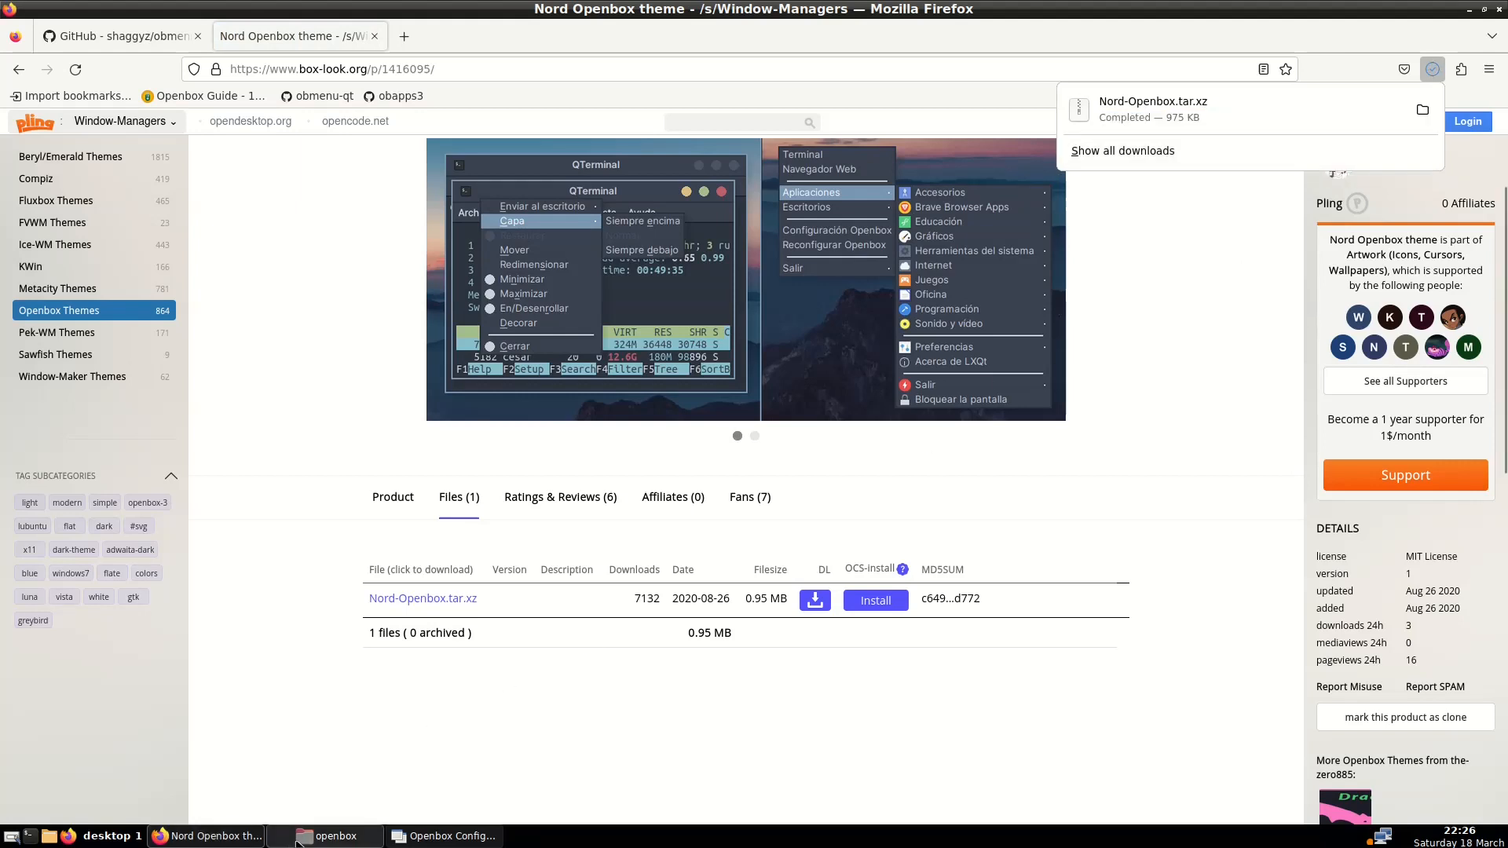
left_click(325, 837)
left_click(59, 169)
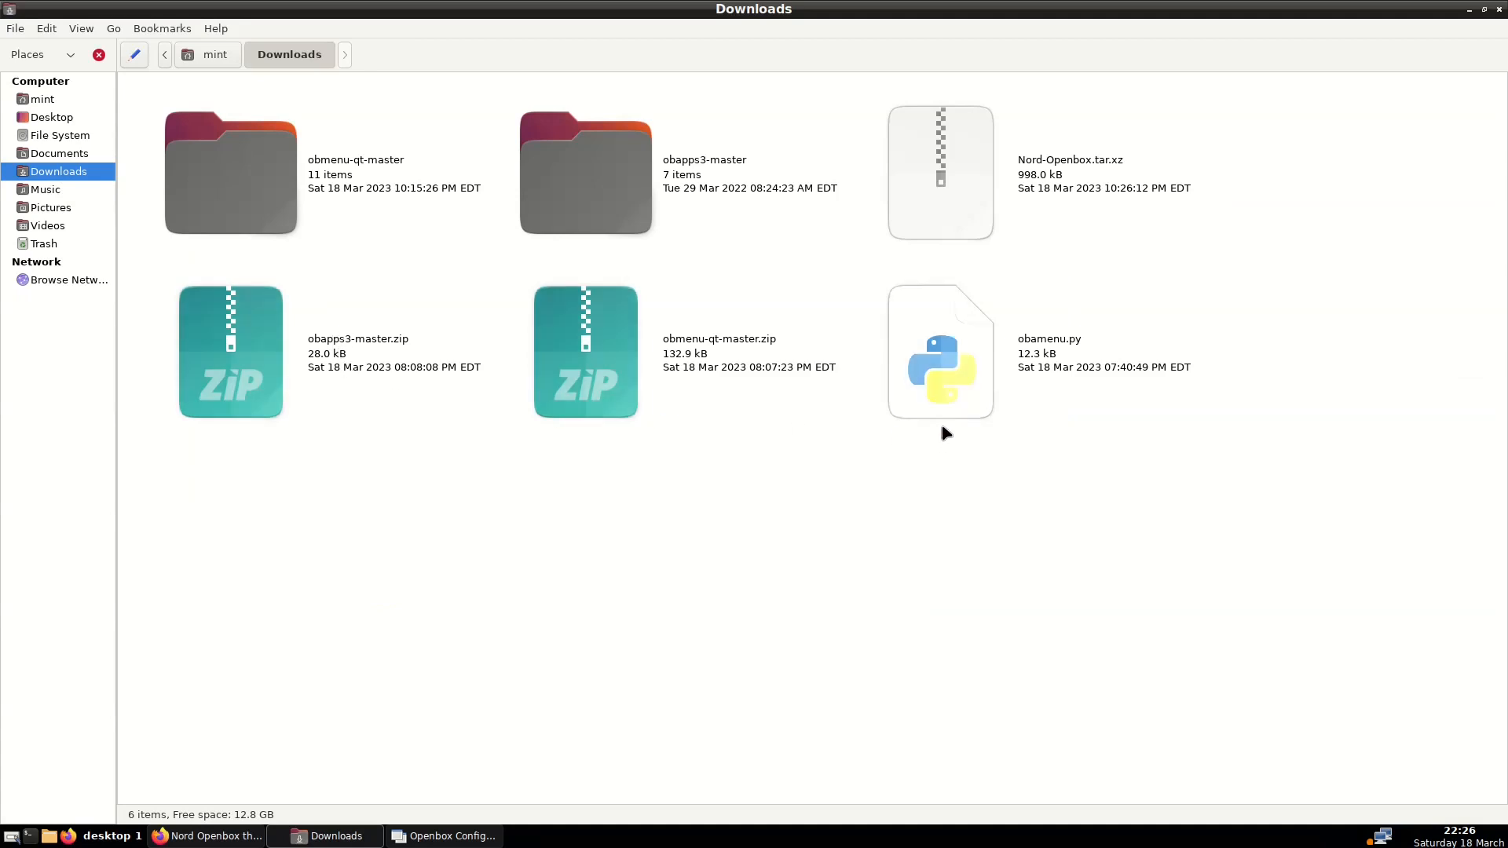
Extract Nord-Openbox.tar.xz into Downloads and open the resulting Nord-Openbox folder
left_click(1058, 185)
right_click(1058, 185)
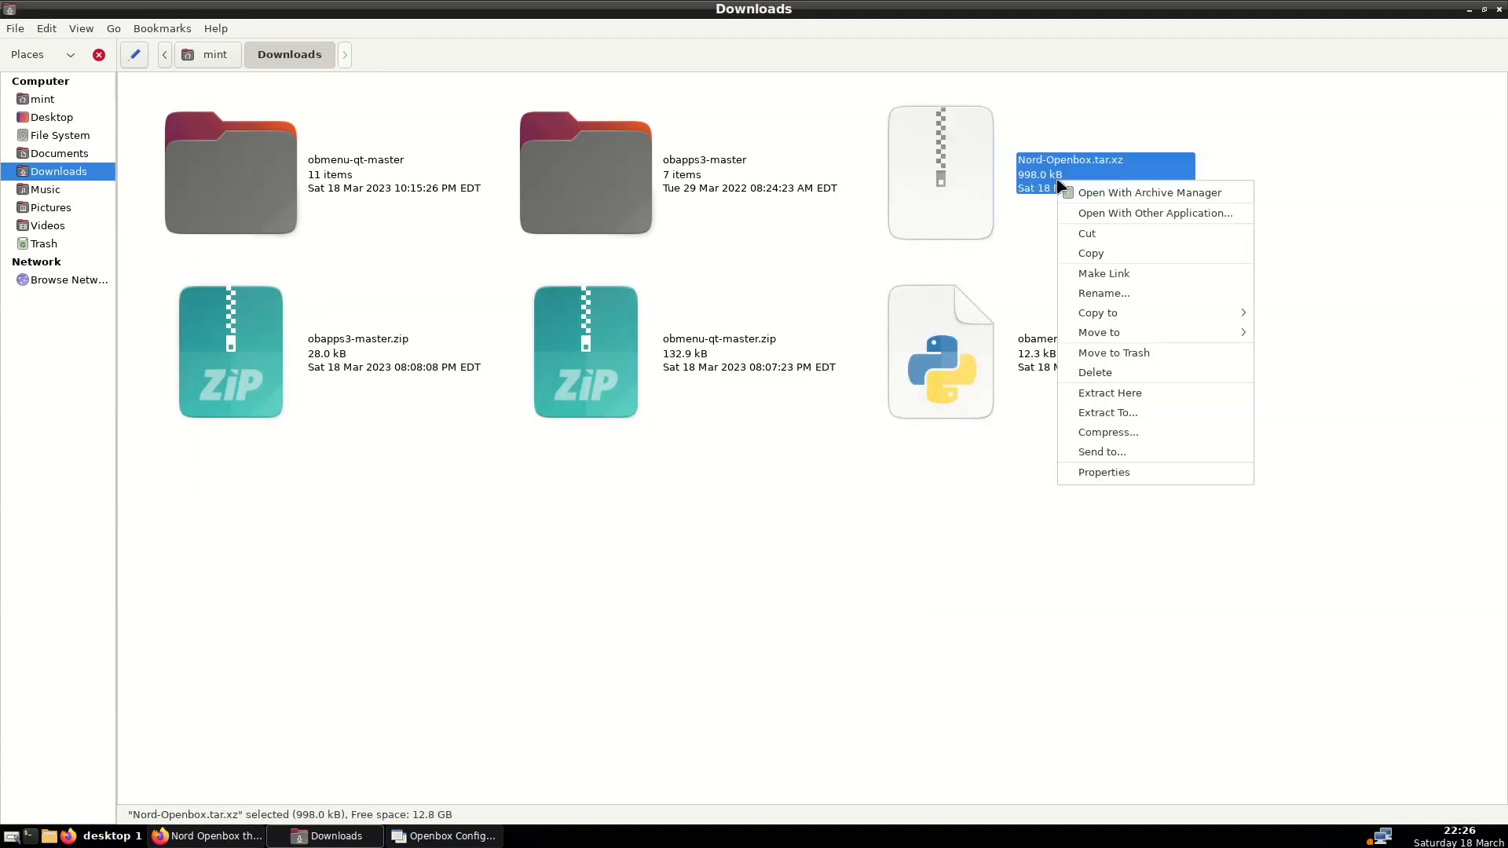
left_click(1112, 392)
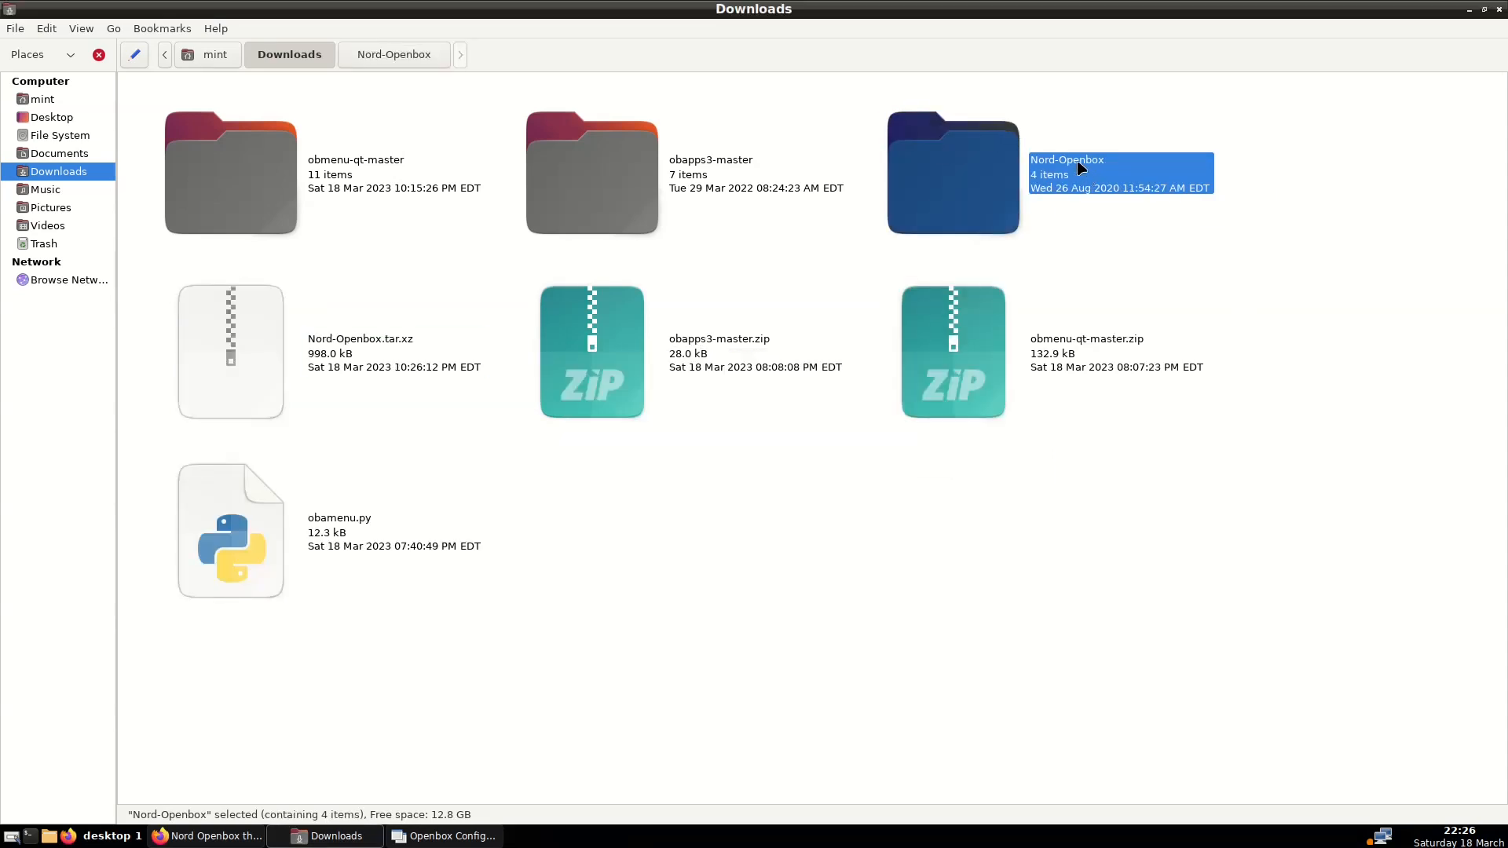
left_click(1084, 221)
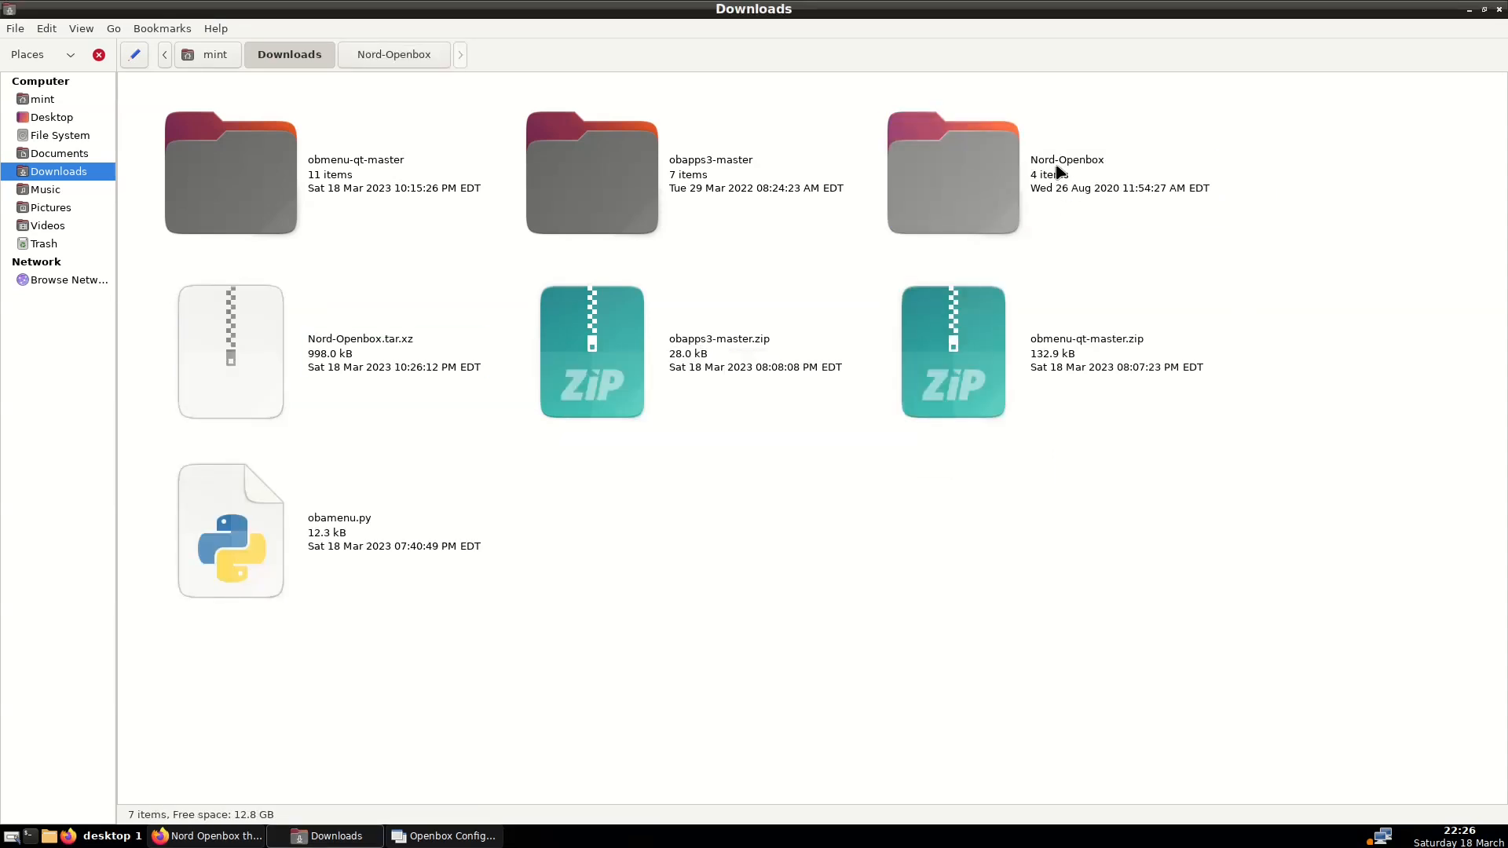
double_click(1061, 172)
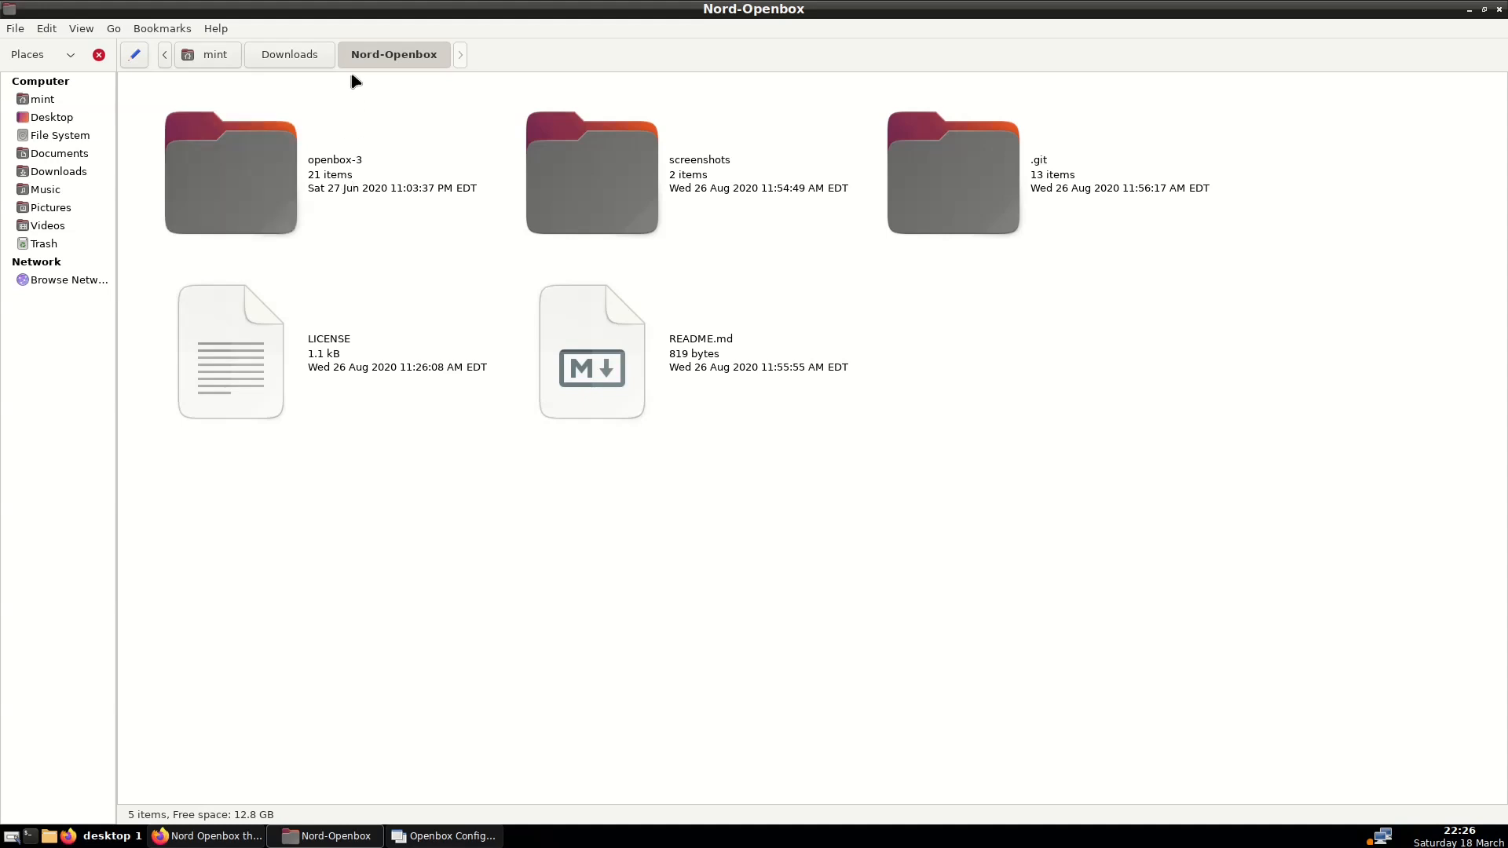
Copy the Nord-Openbox folder from Downloads and go to the home folder
left_click(287, 52)
right_click(1099, 179)
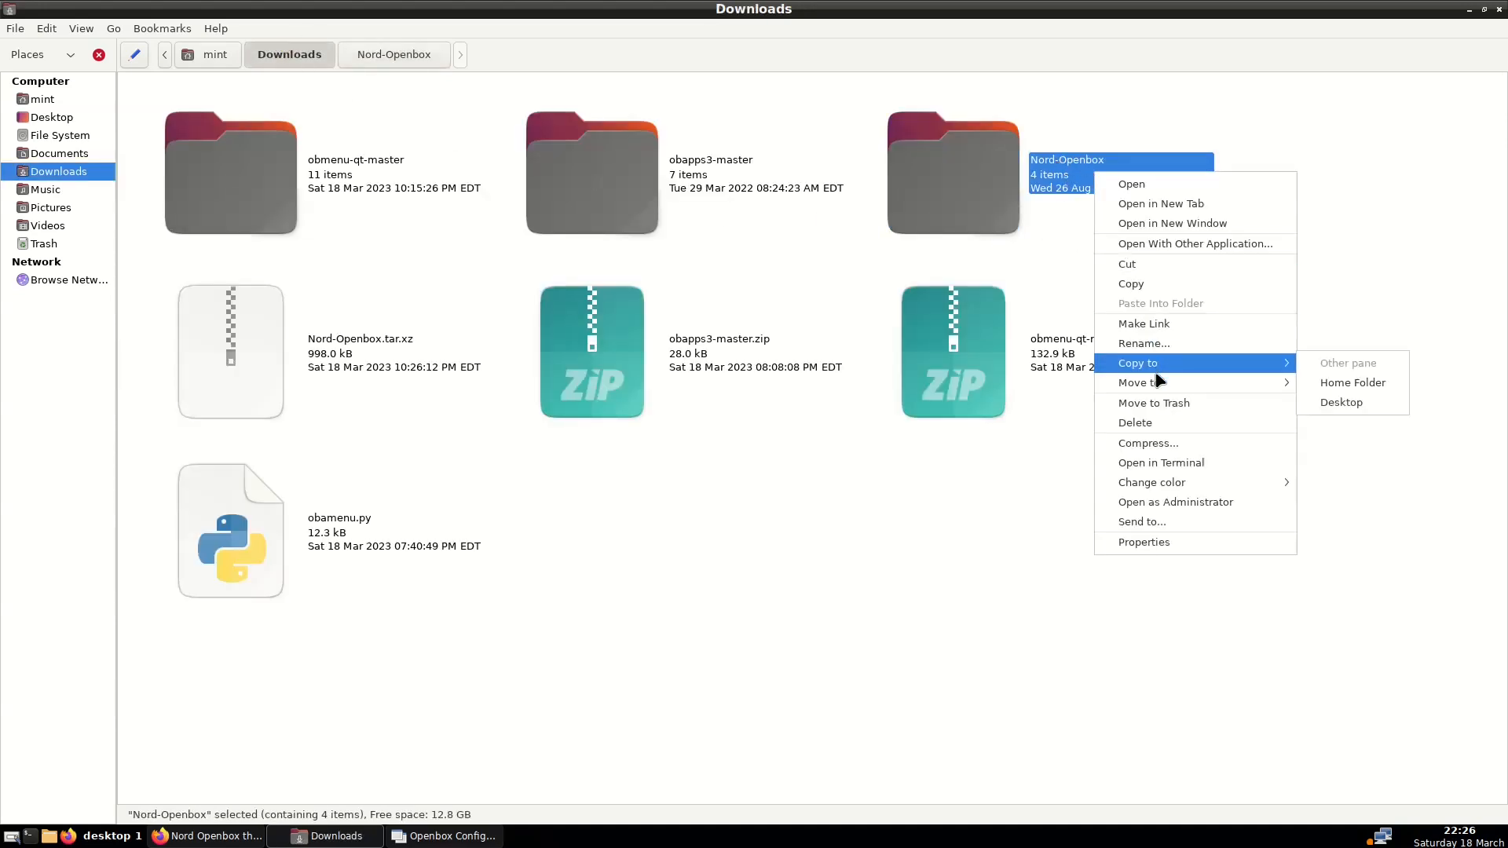
left_click(1151, 285)
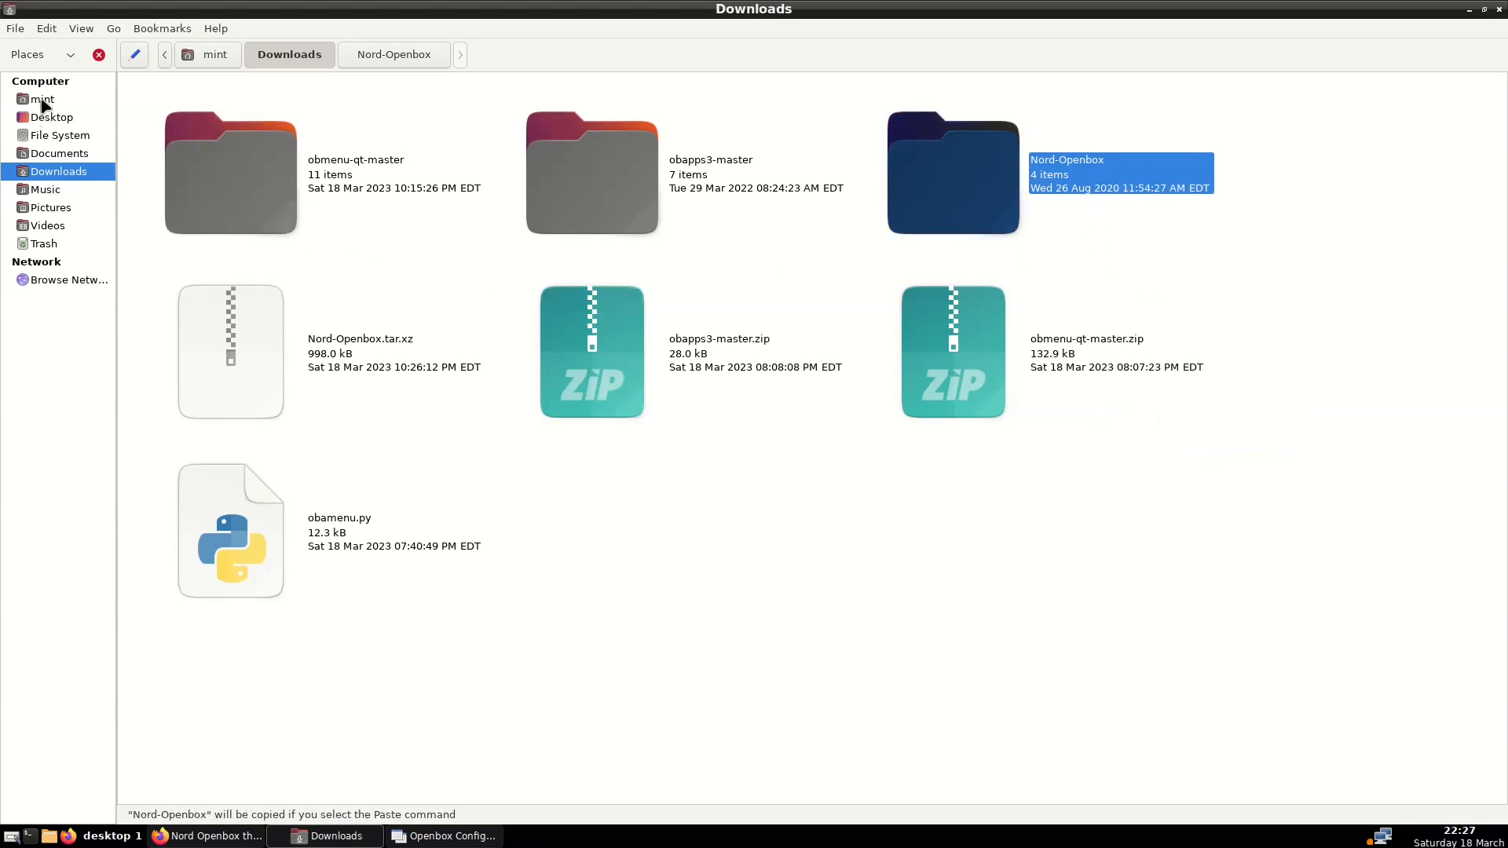
left_click(42, 101)
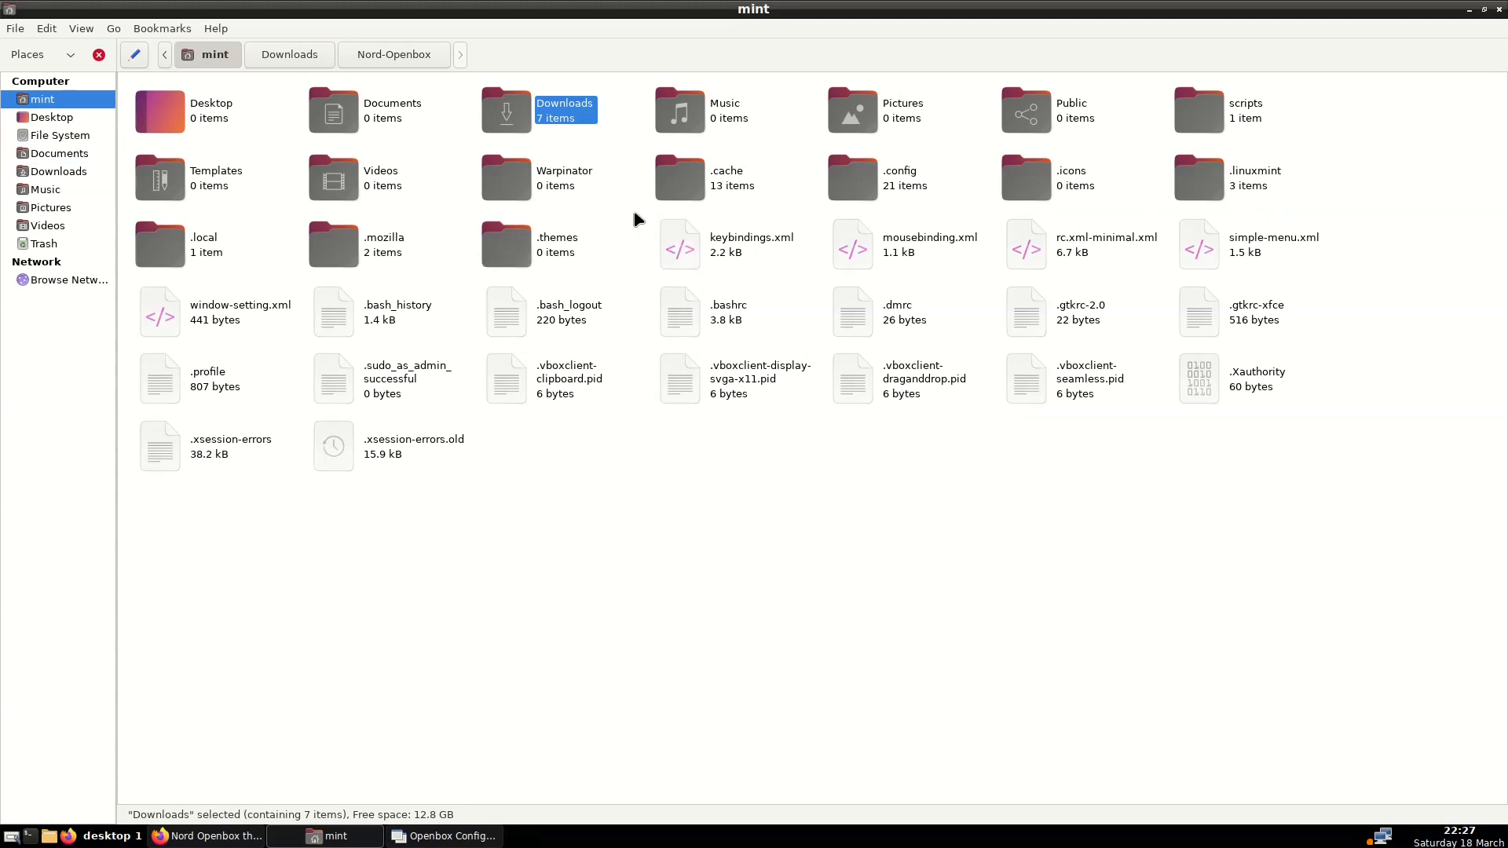
Paste the copied Nord-Openbox folder into the hidden ~/.themes folder
double_click(547, 247)
right_click(416, 167)
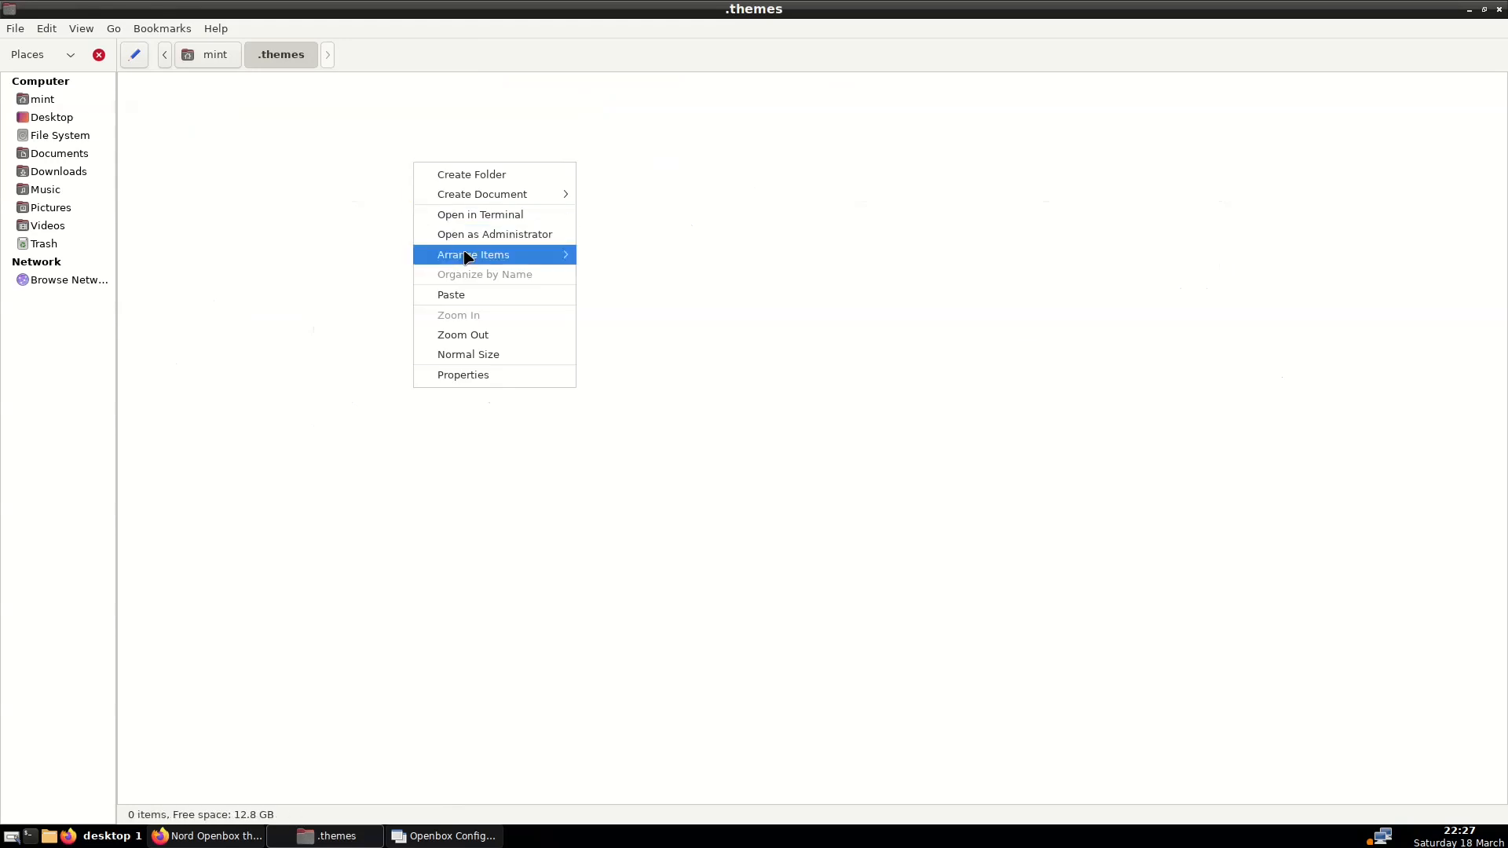
left_click(476, 295)
left_click(356, 217)
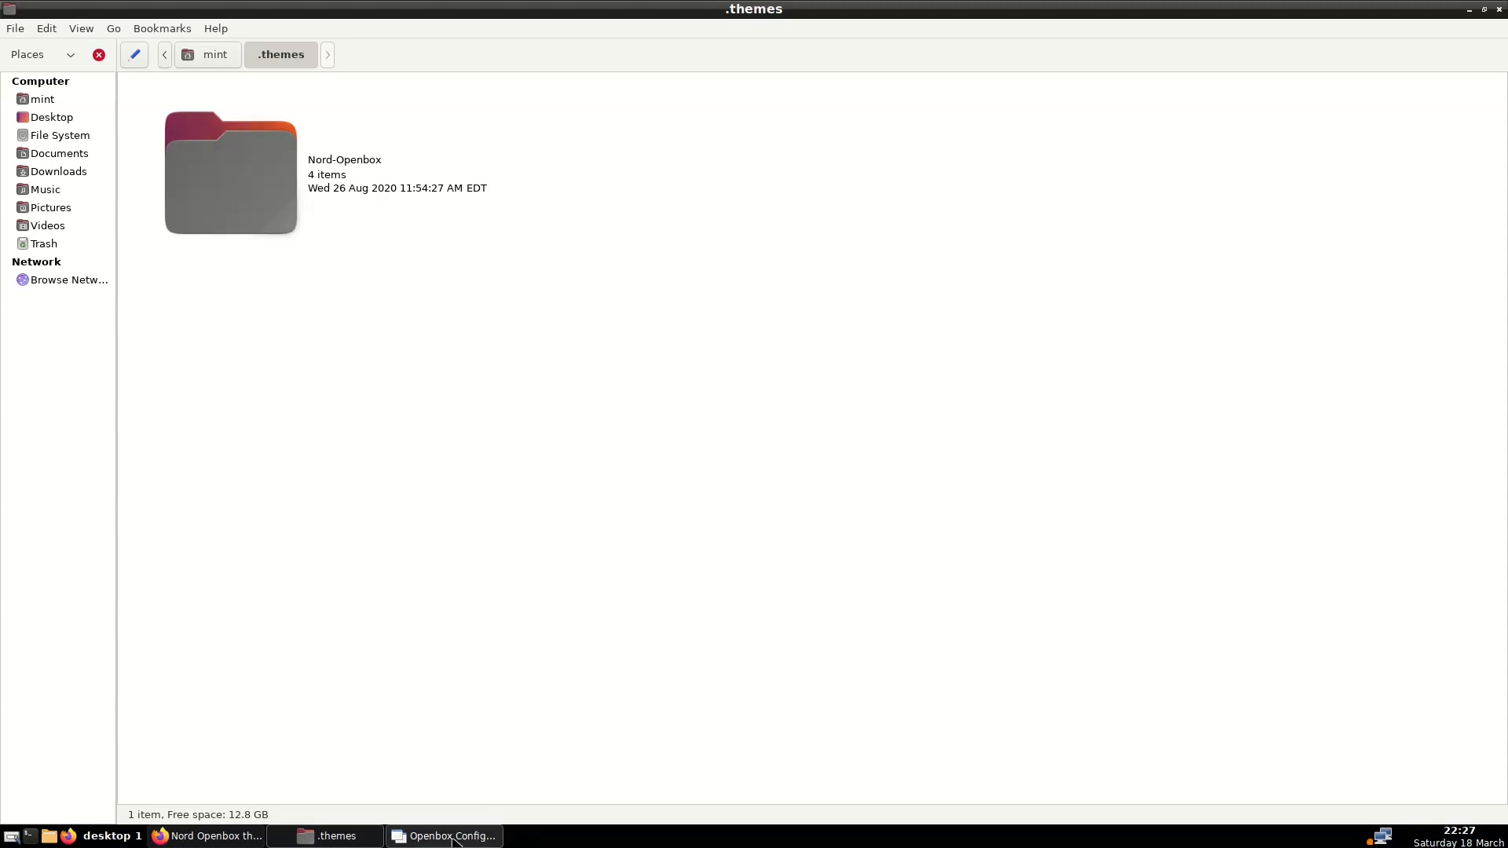
left_click(455, 837)
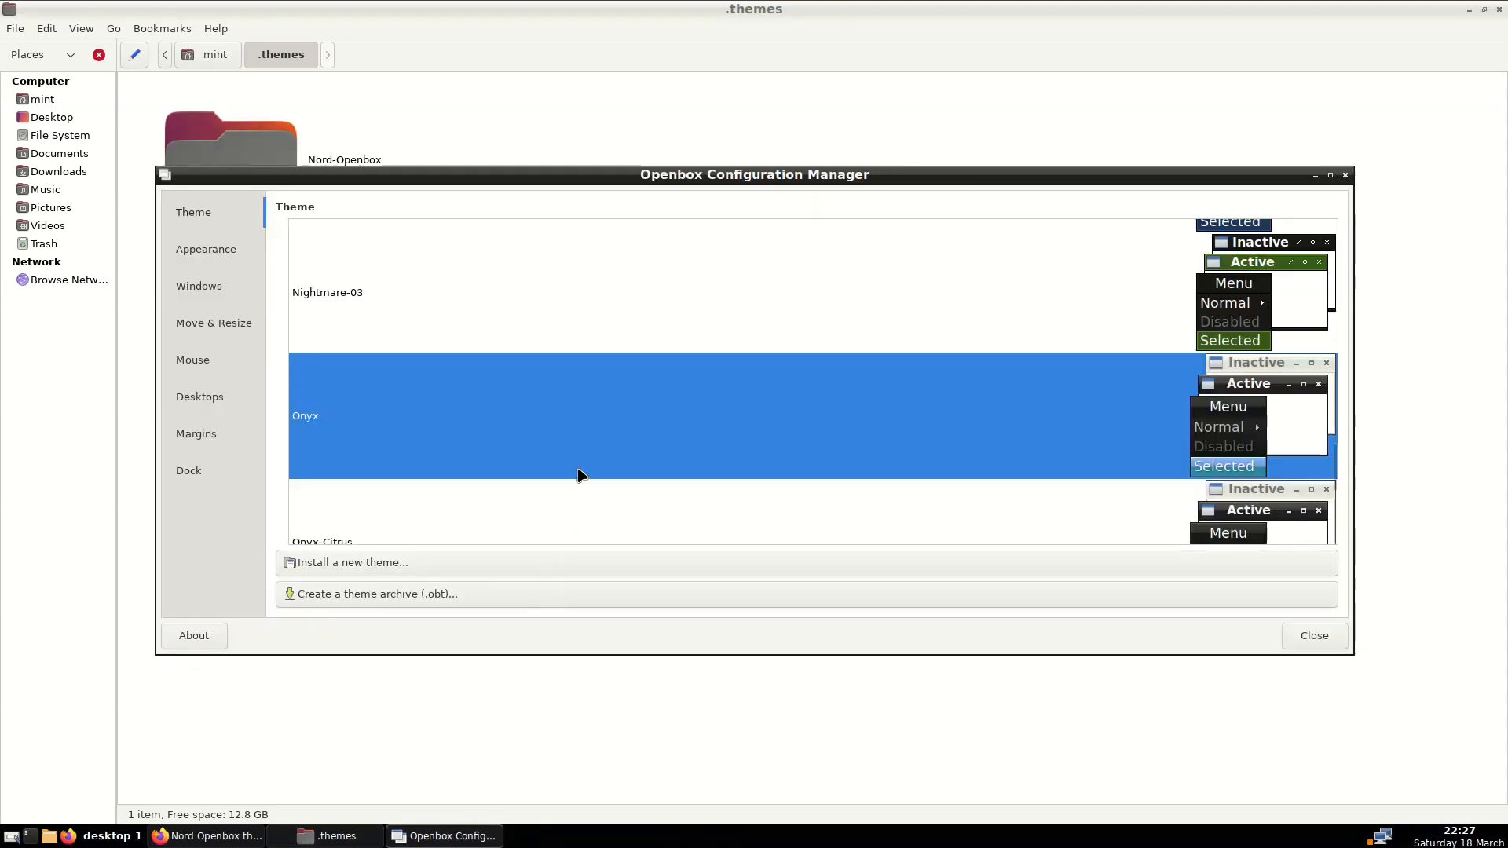
Close ObConf and relaunch it from the Openbox root menu
scroll(578, 470, "down", 4)
scroll(578, 470, "up", 5)
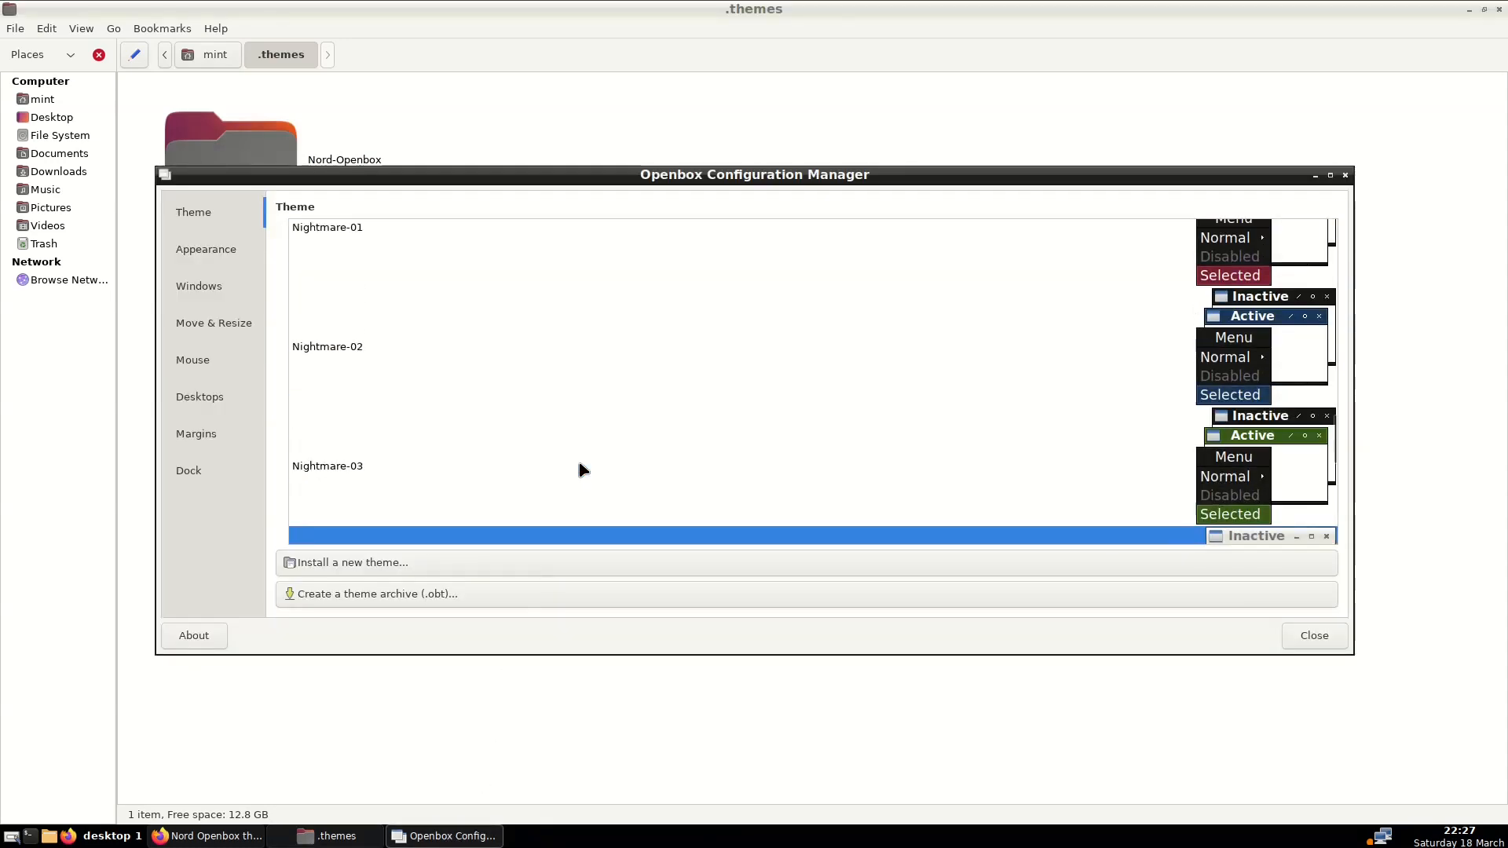
scroll(579, 470, "up", 2)
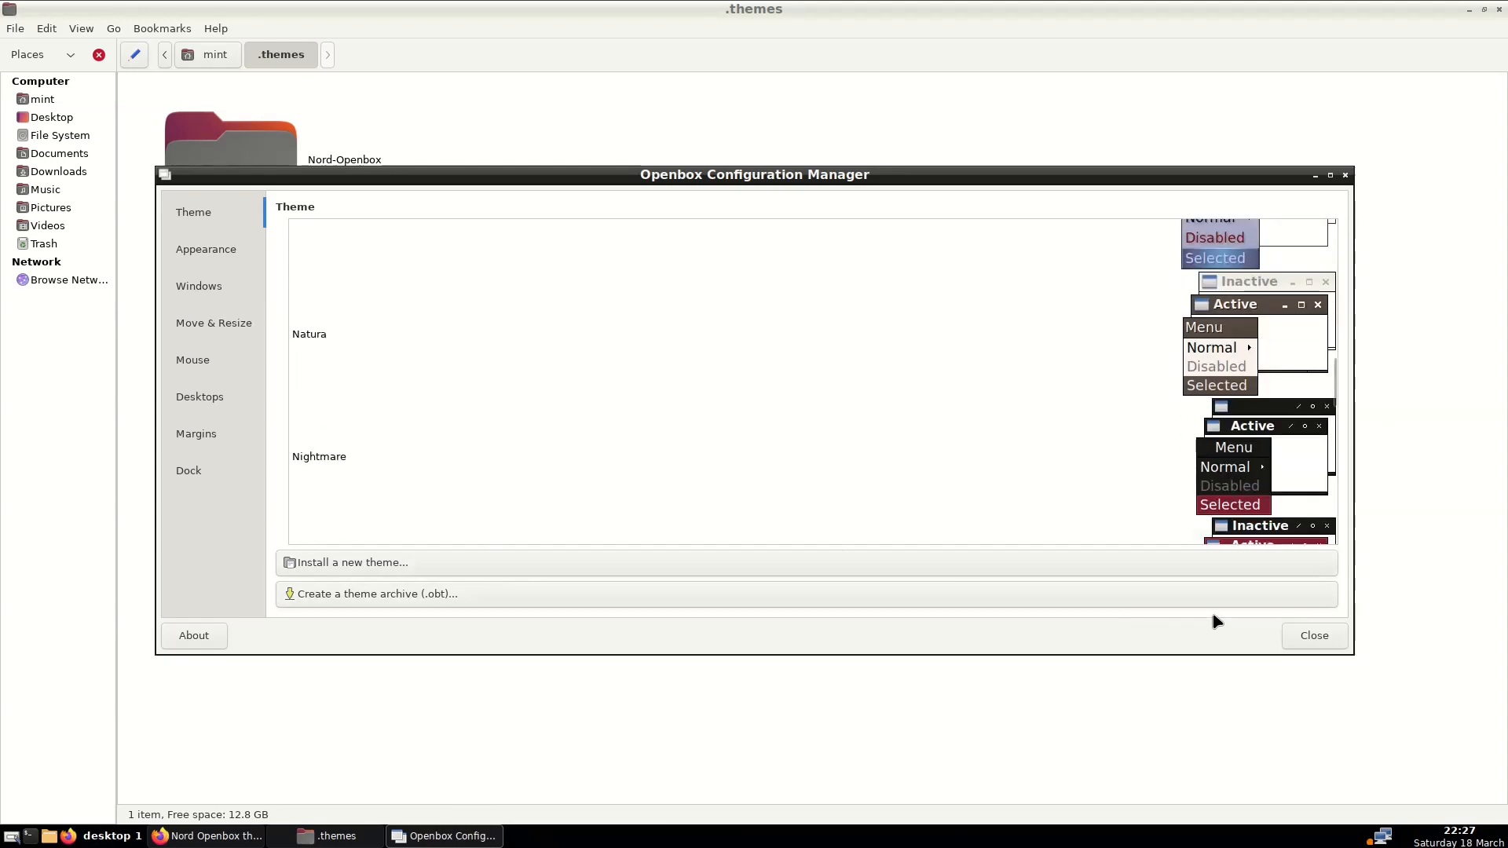
left_click(1305, 637)
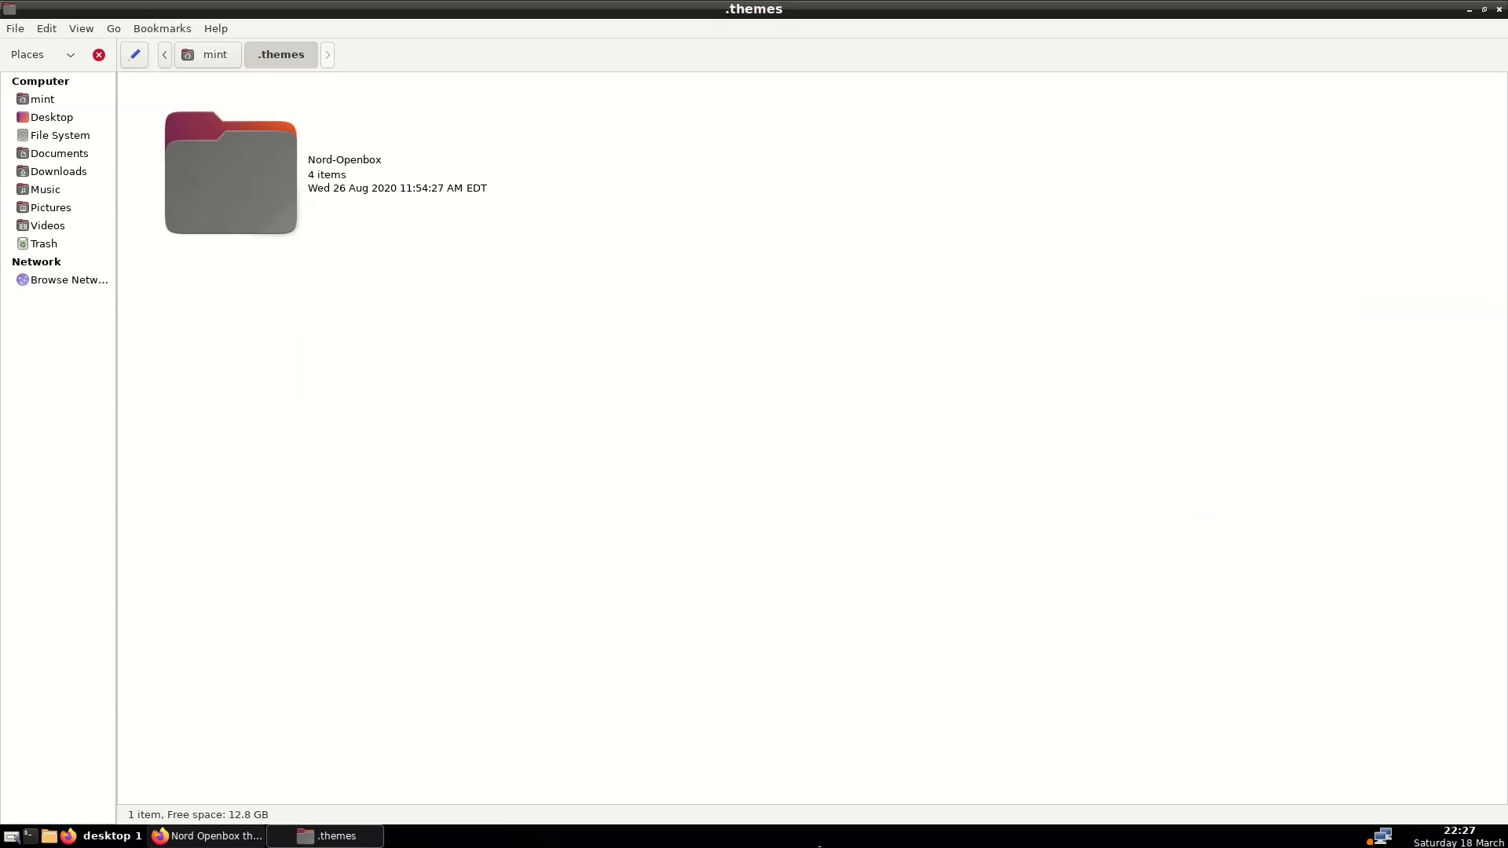
right_click(680, 843)
left_click(730, 746)
Select Nord-Openbox in ObConf's theme list to apply its dark styling
scroll(455, 175, "down", 3)
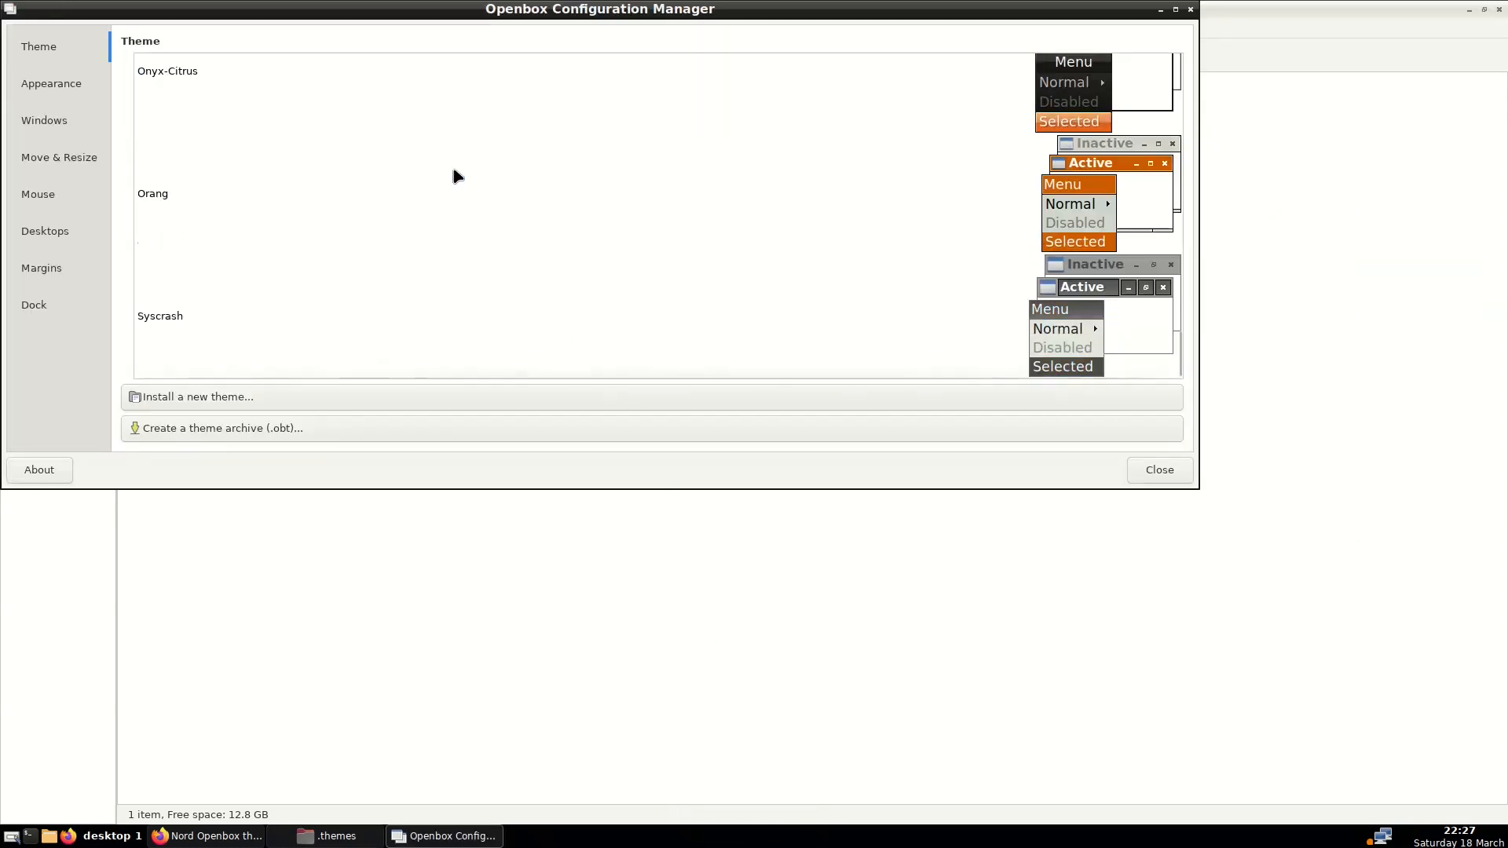
scroll(458, 176, "up", 3)
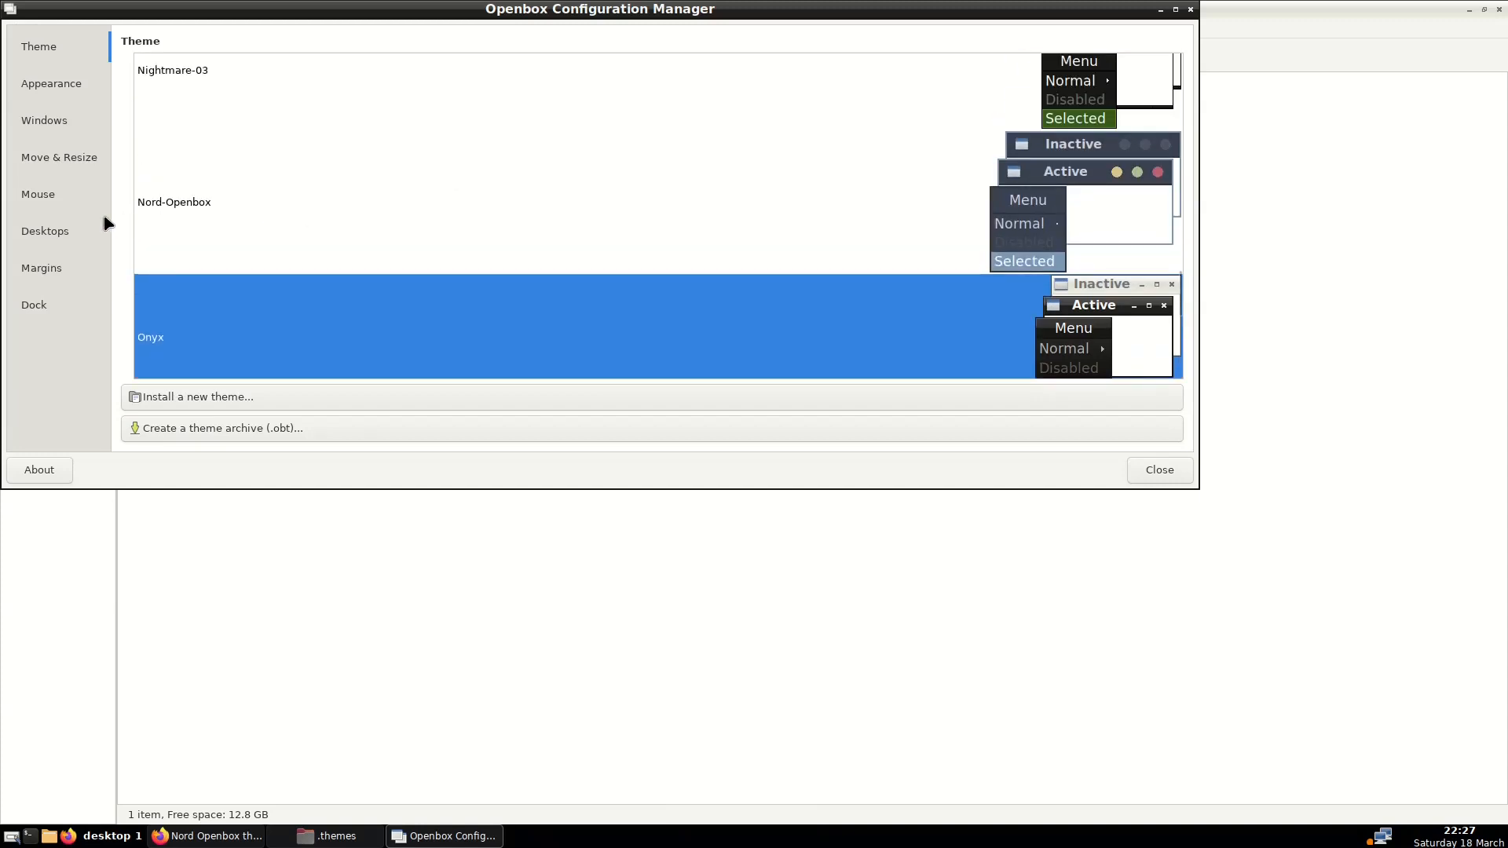
left_click(187, 206)
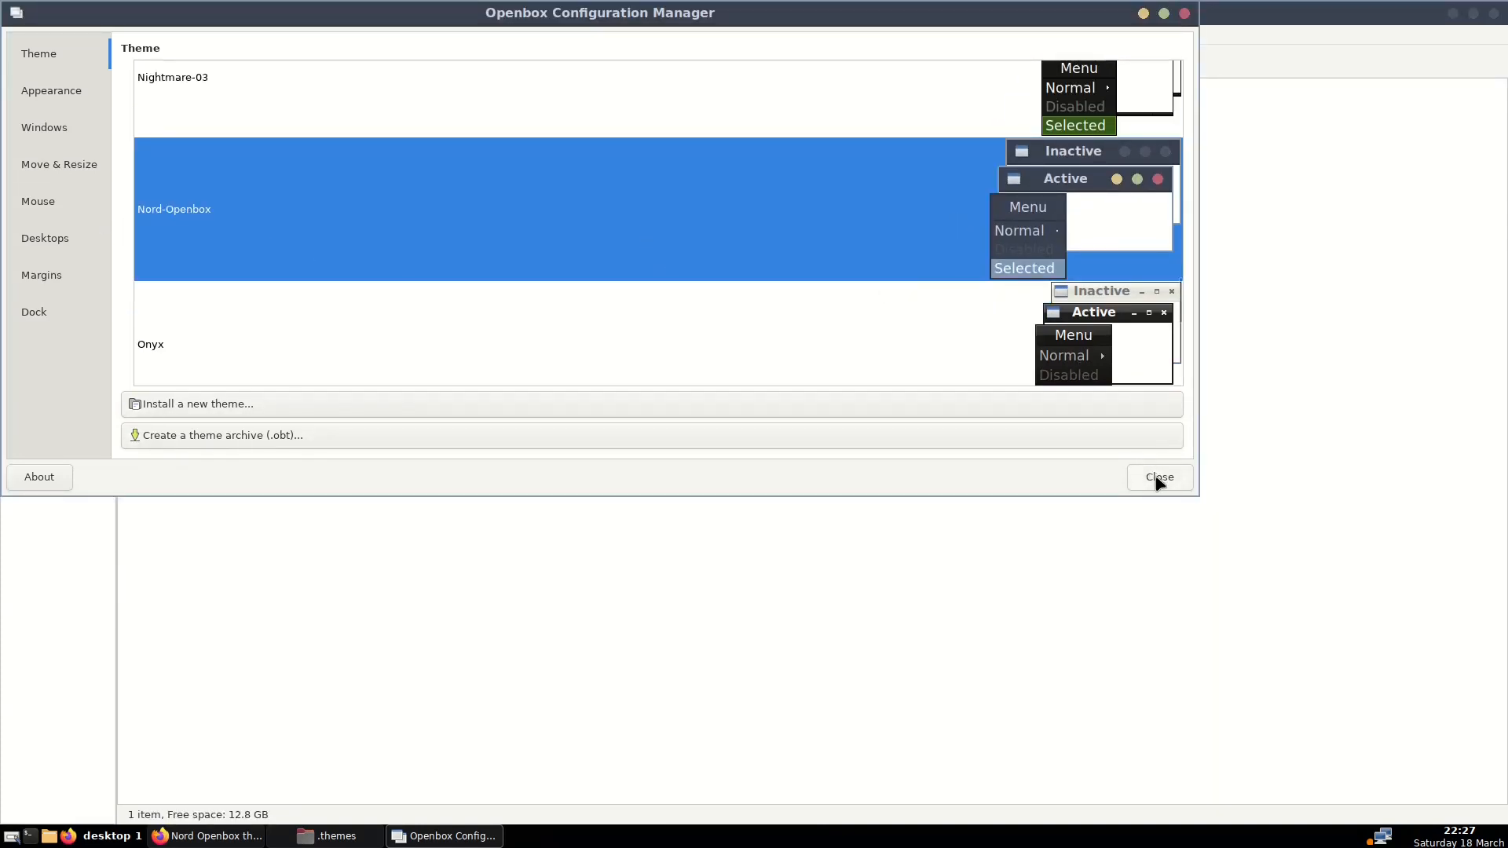
right_click(766, 840)
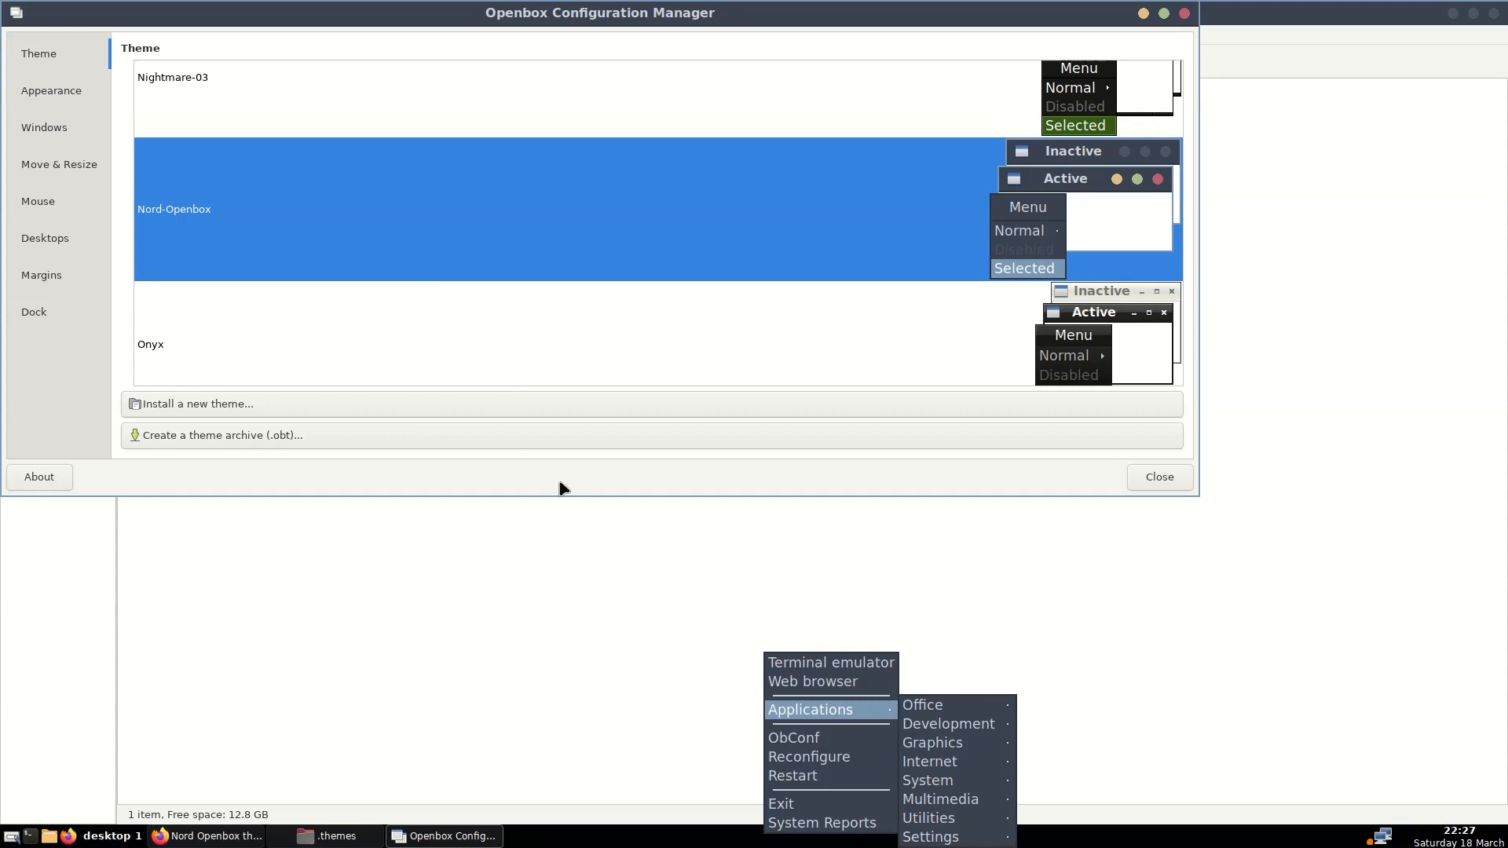
left_click(633, 724)
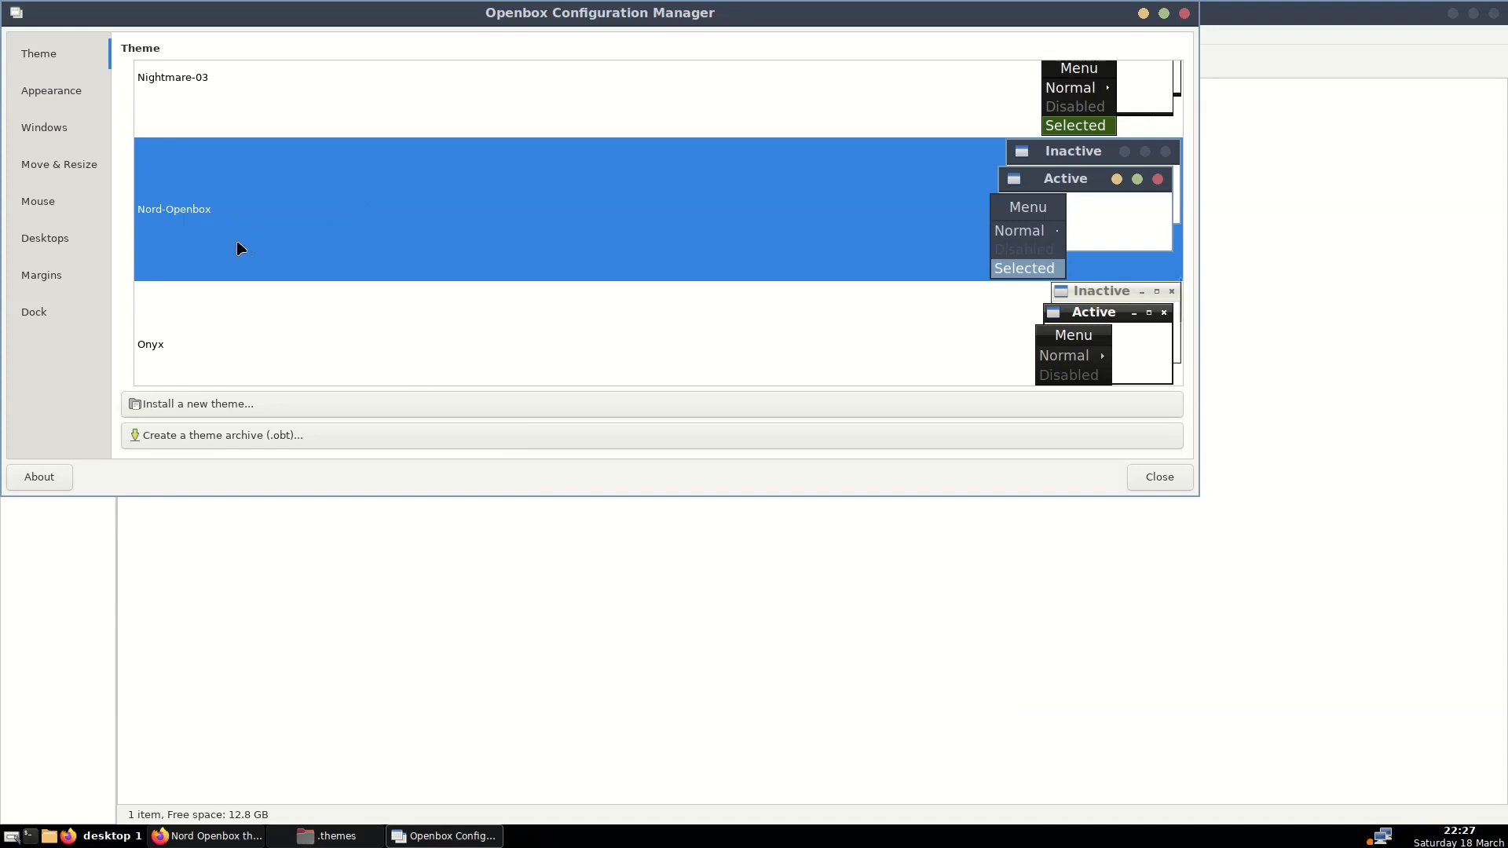
left_click(329, 837)
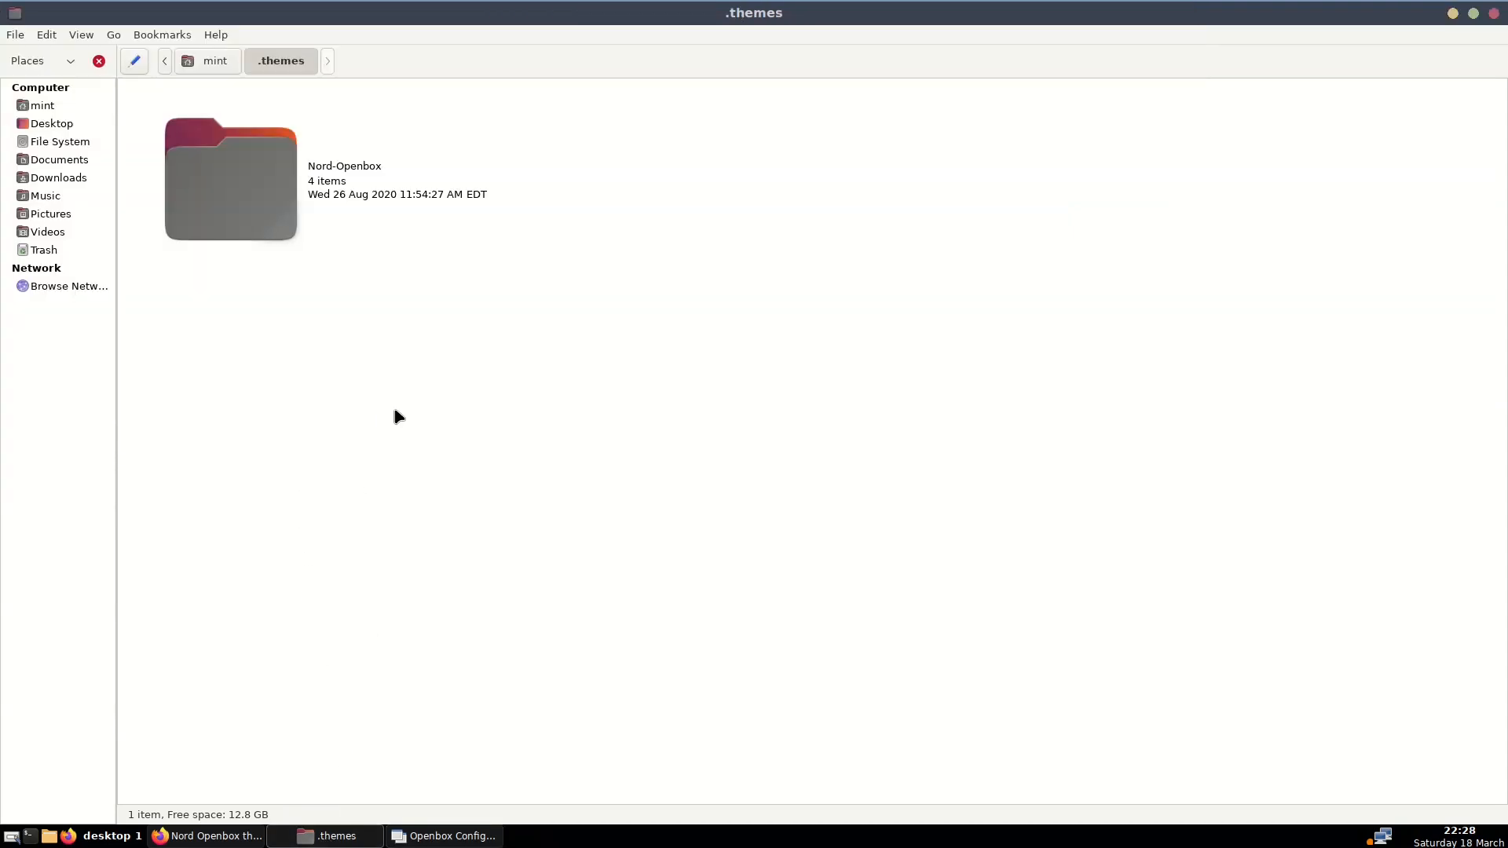
Browse into Nord-Openbox/openbox-3, switch Caja to List view, and open themerc in Xed
double_click(328, 175)
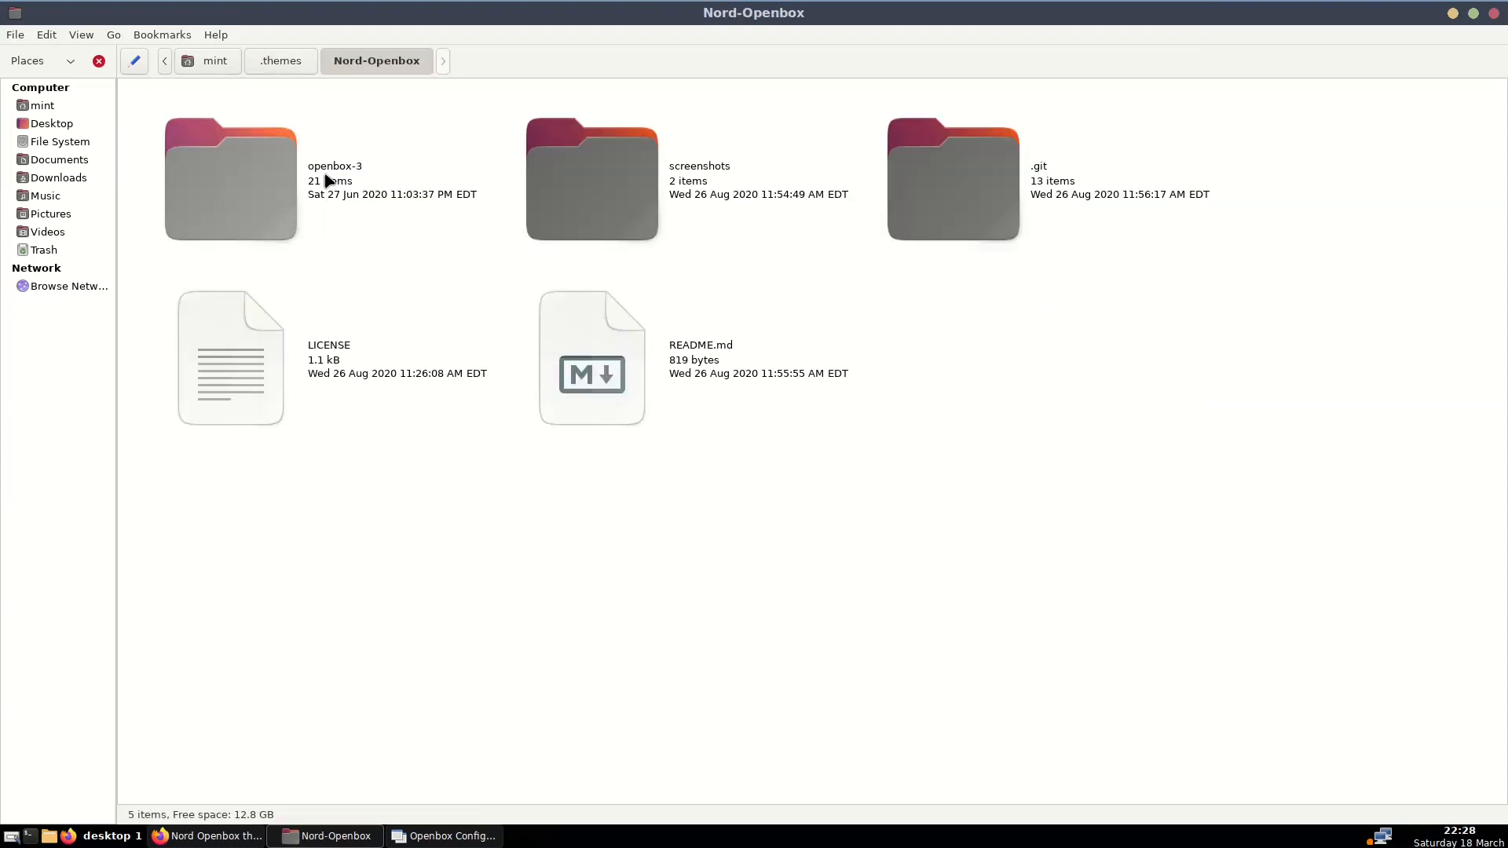
double_click(328, 179)
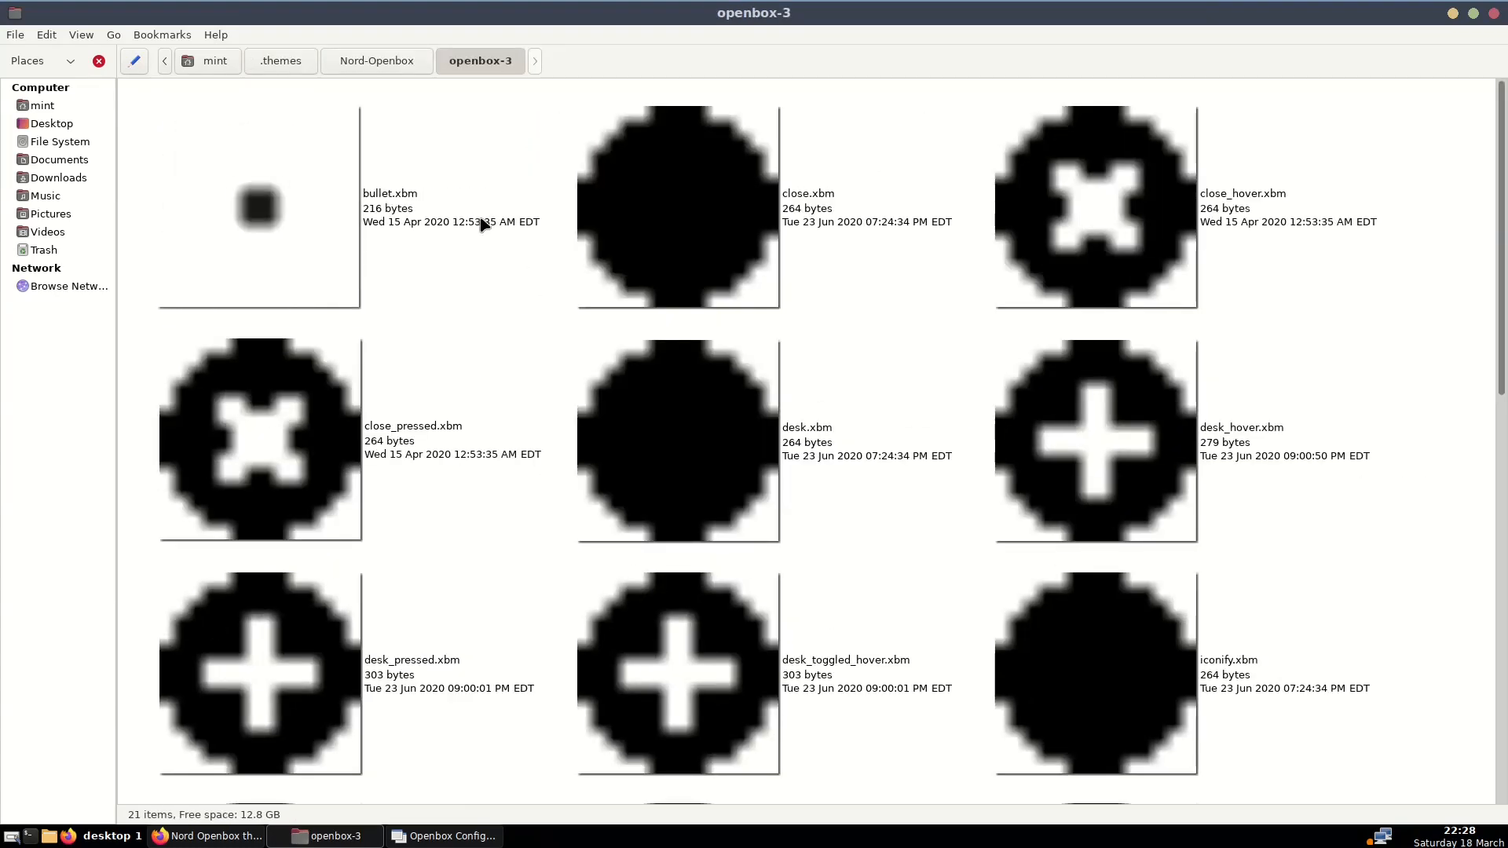
scroll(483, 225, "down", 10)
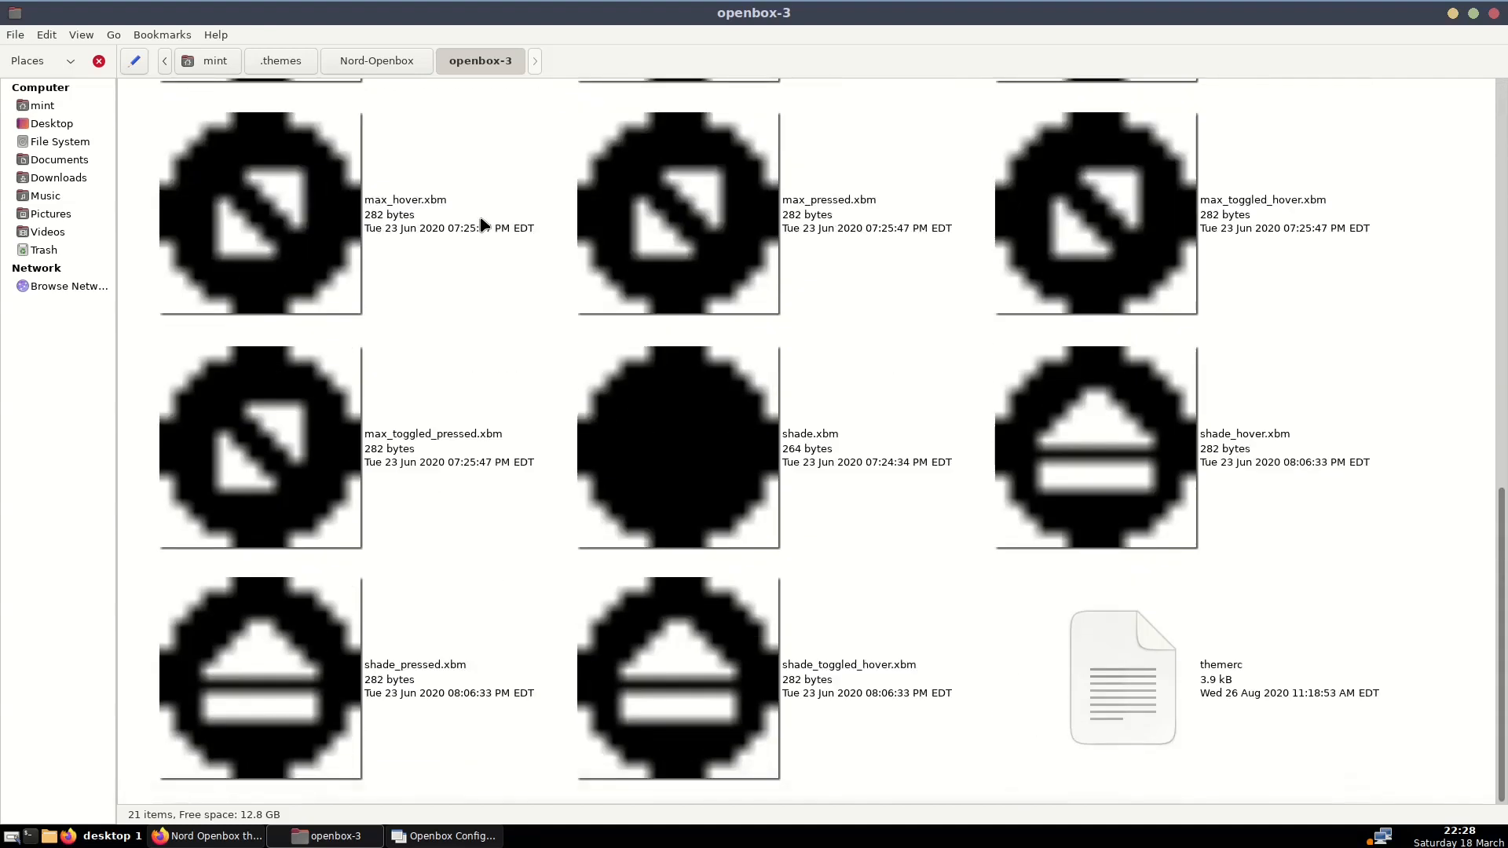
scroll(482, 225, "up", 10)
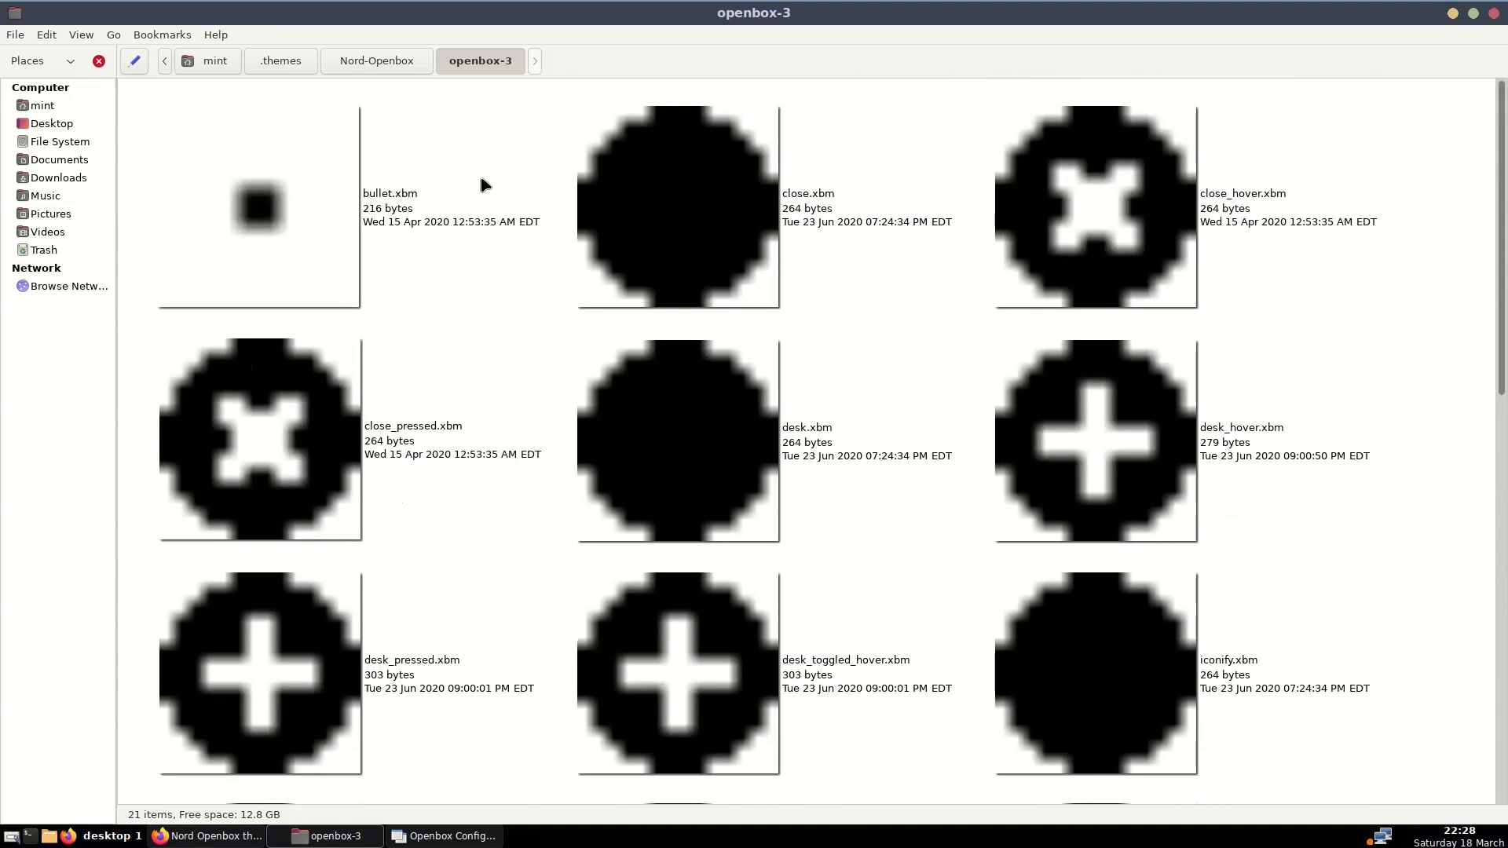
left_click(81, 36)
left_click(103, 369)
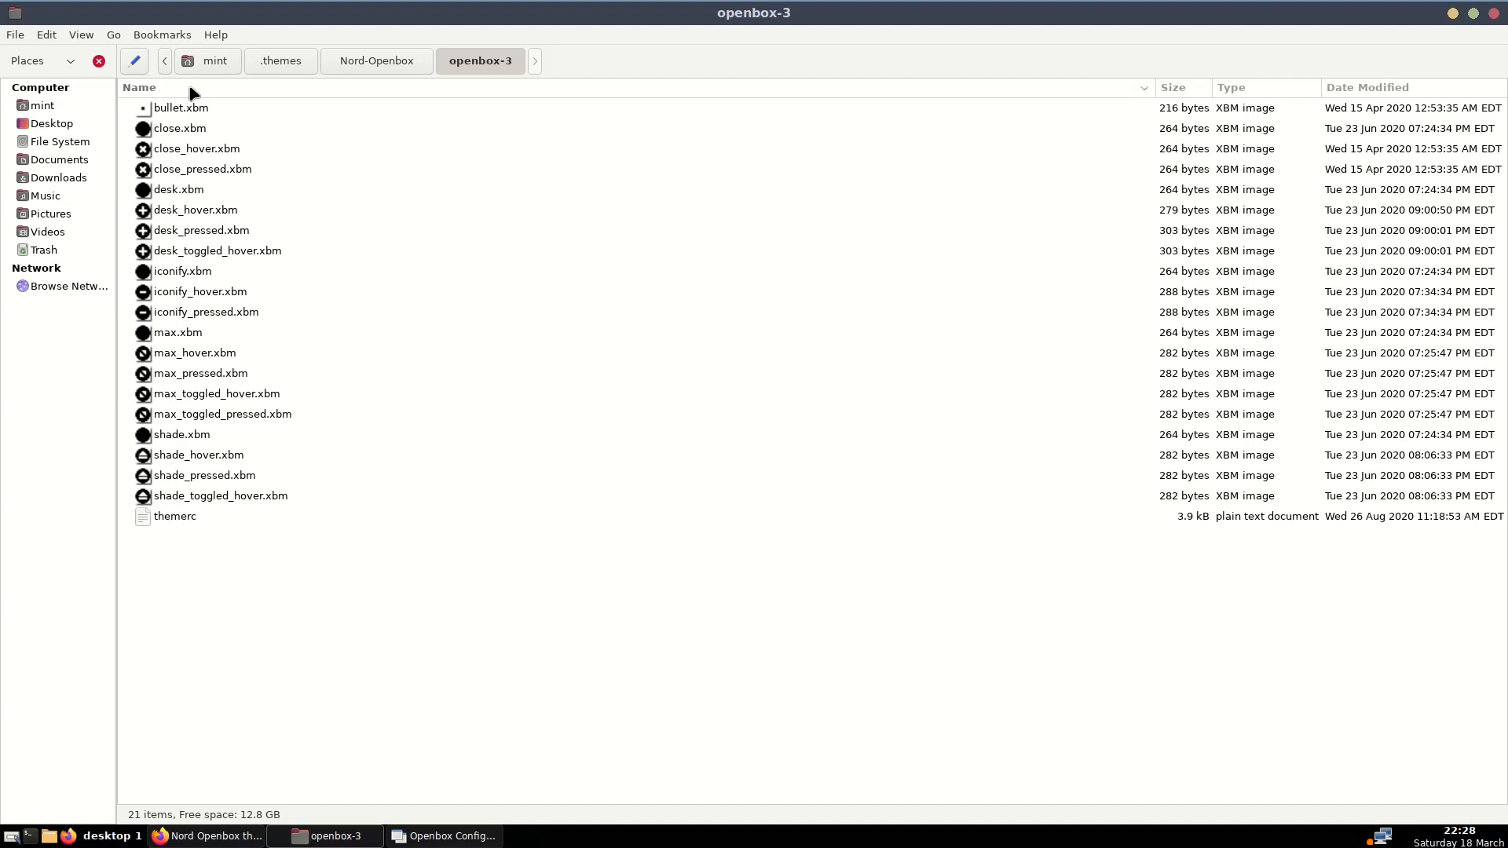
double_click(174, 520)
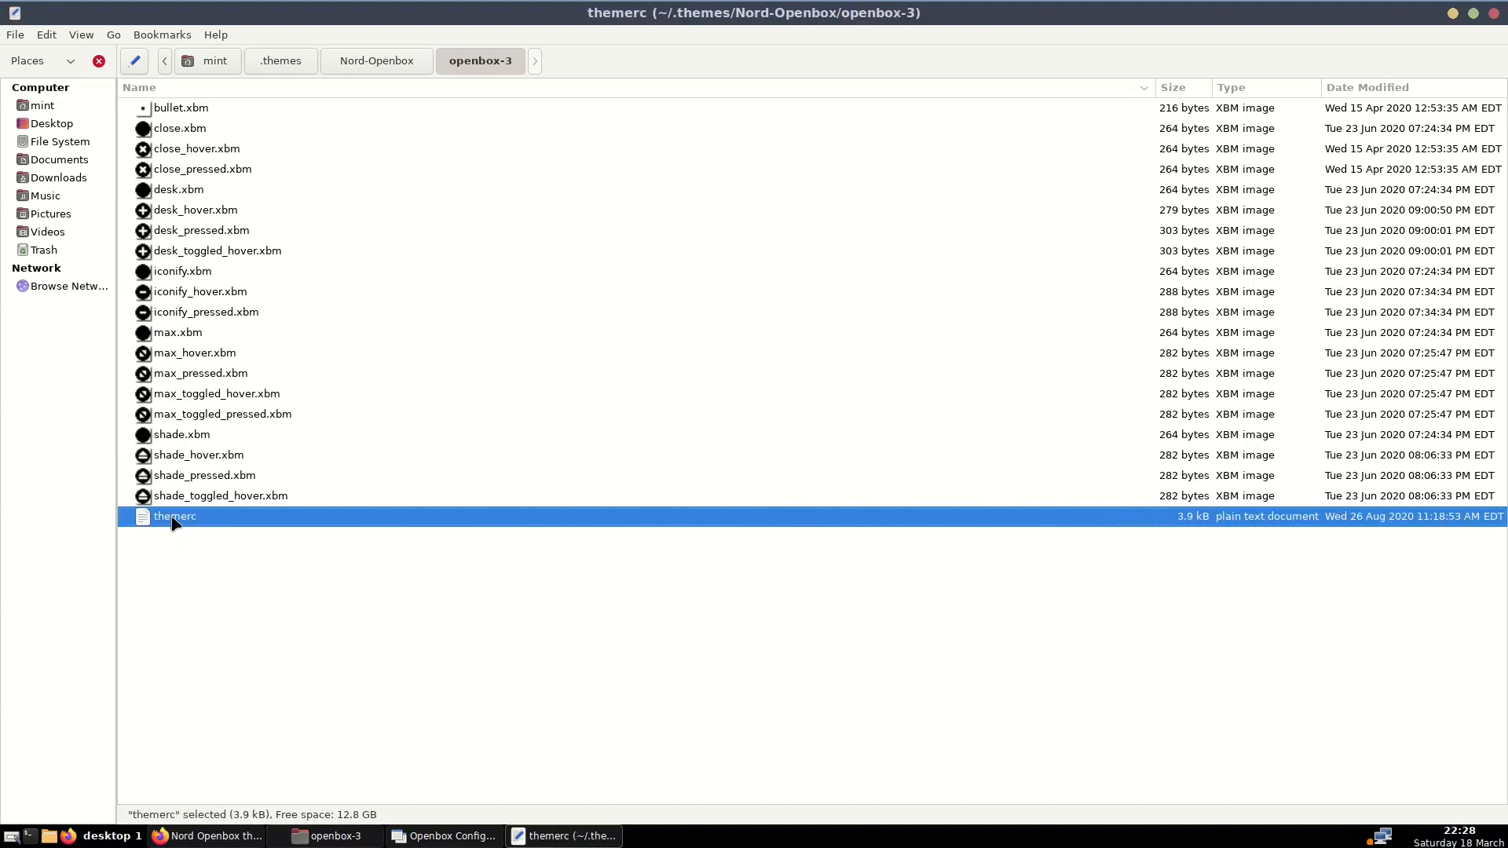
scroll(239, 245, "down", 20)
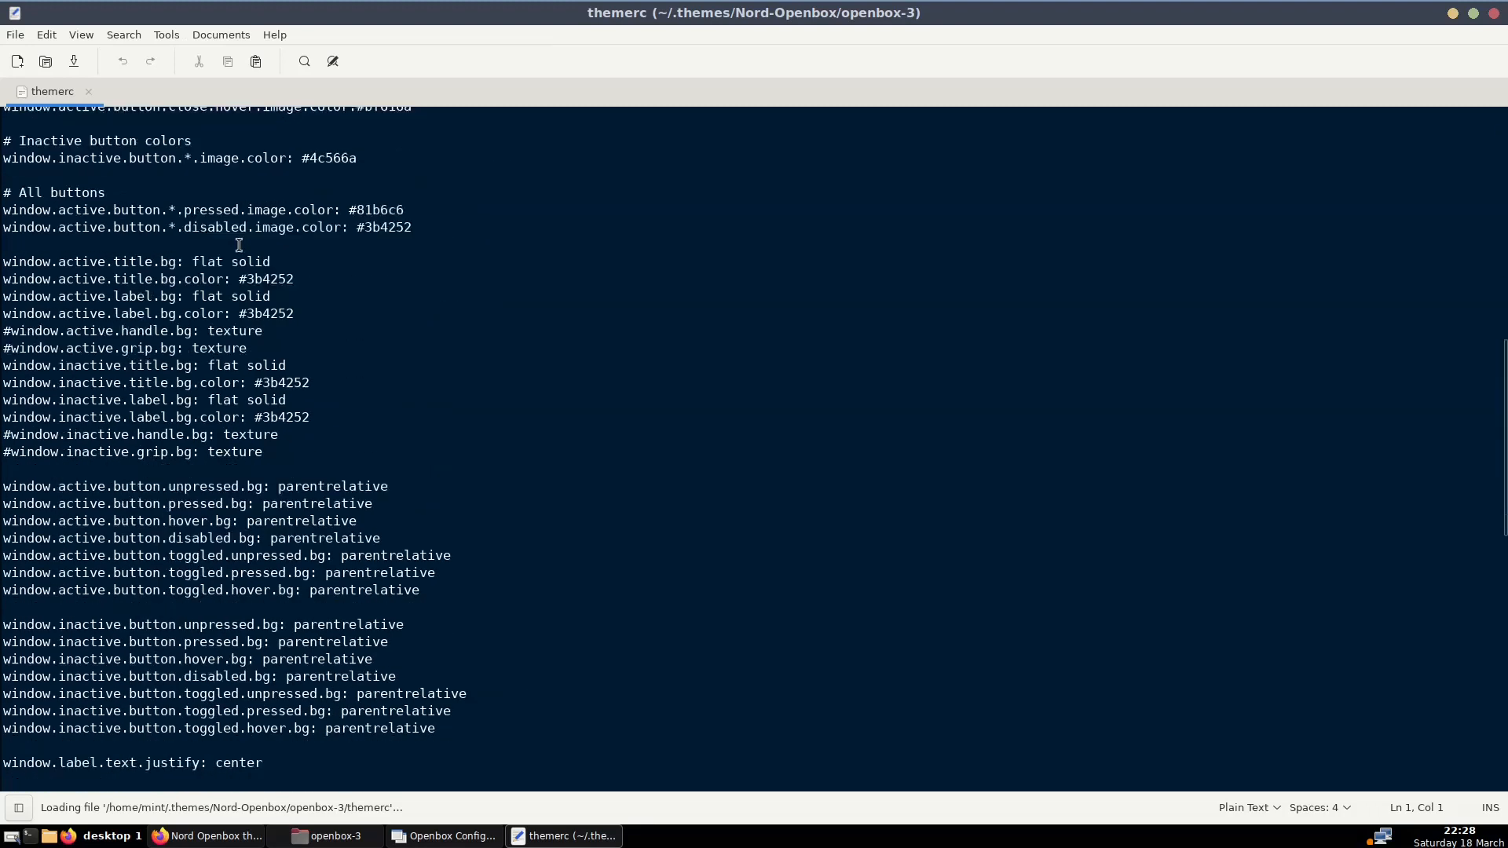
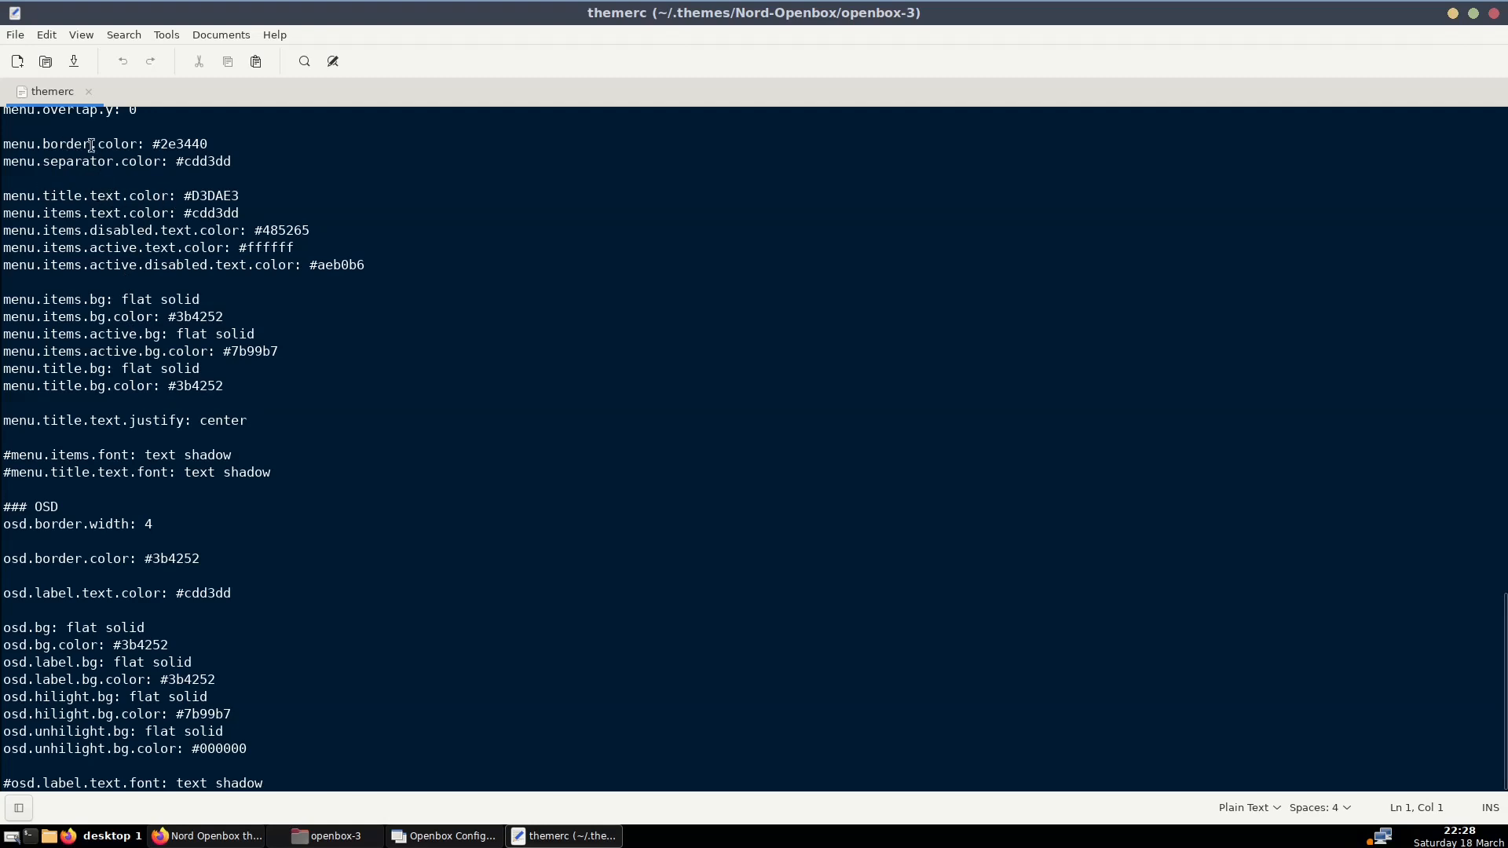
Scroll themerc back to the top and bring up the Openbox root menu over it
scroll(43, 479, "up", 20)
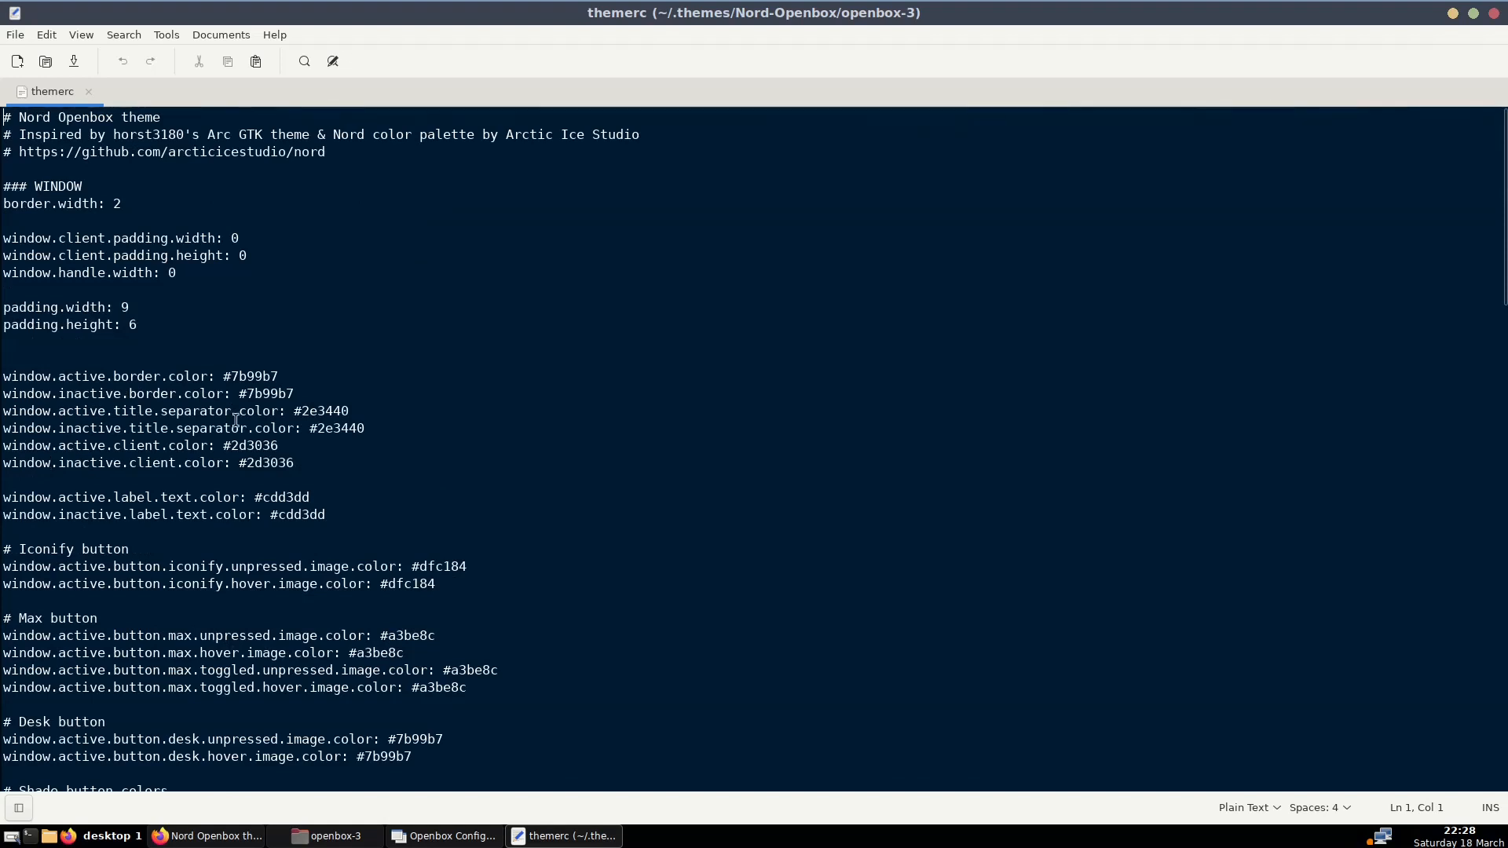
right_click(720, 835)
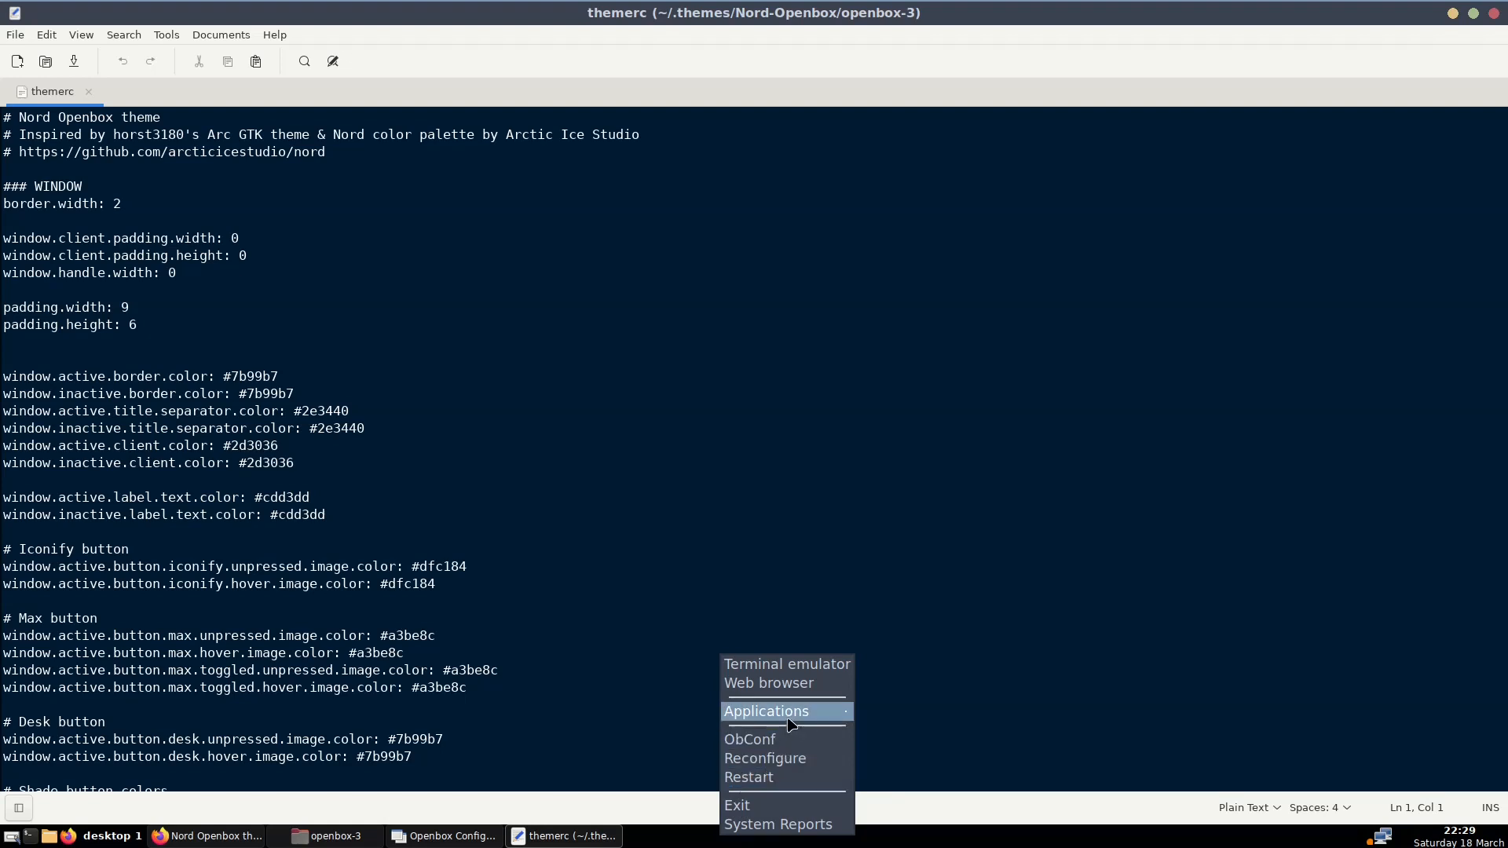
Dismiss the root menu, glance at ObConf and themerc, then raise the openbox-3 folder window
mouse_move(790, 723)
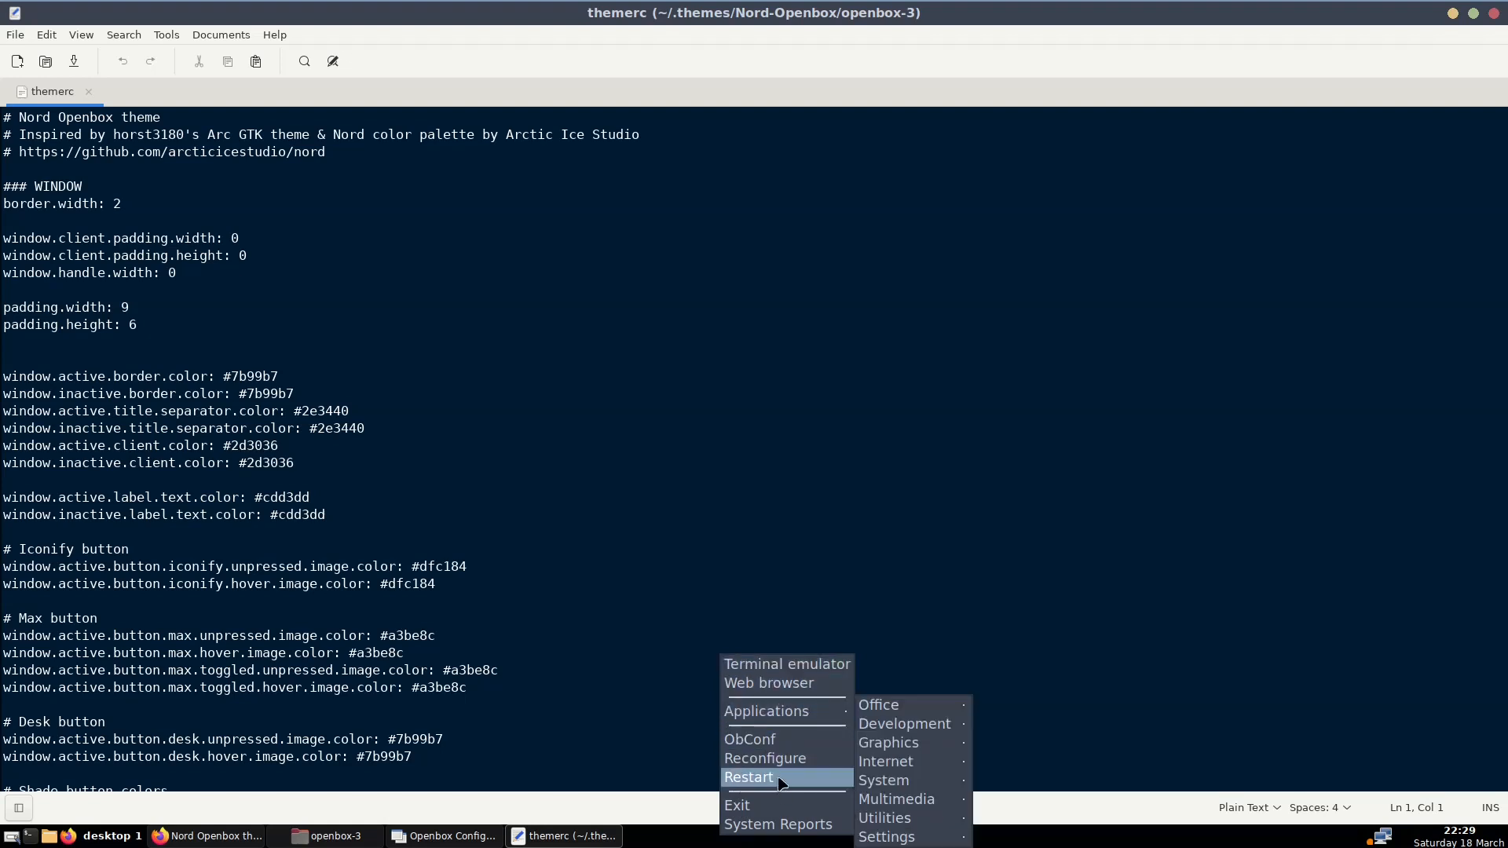
left_click(561, 635)
left_click(459, 838)
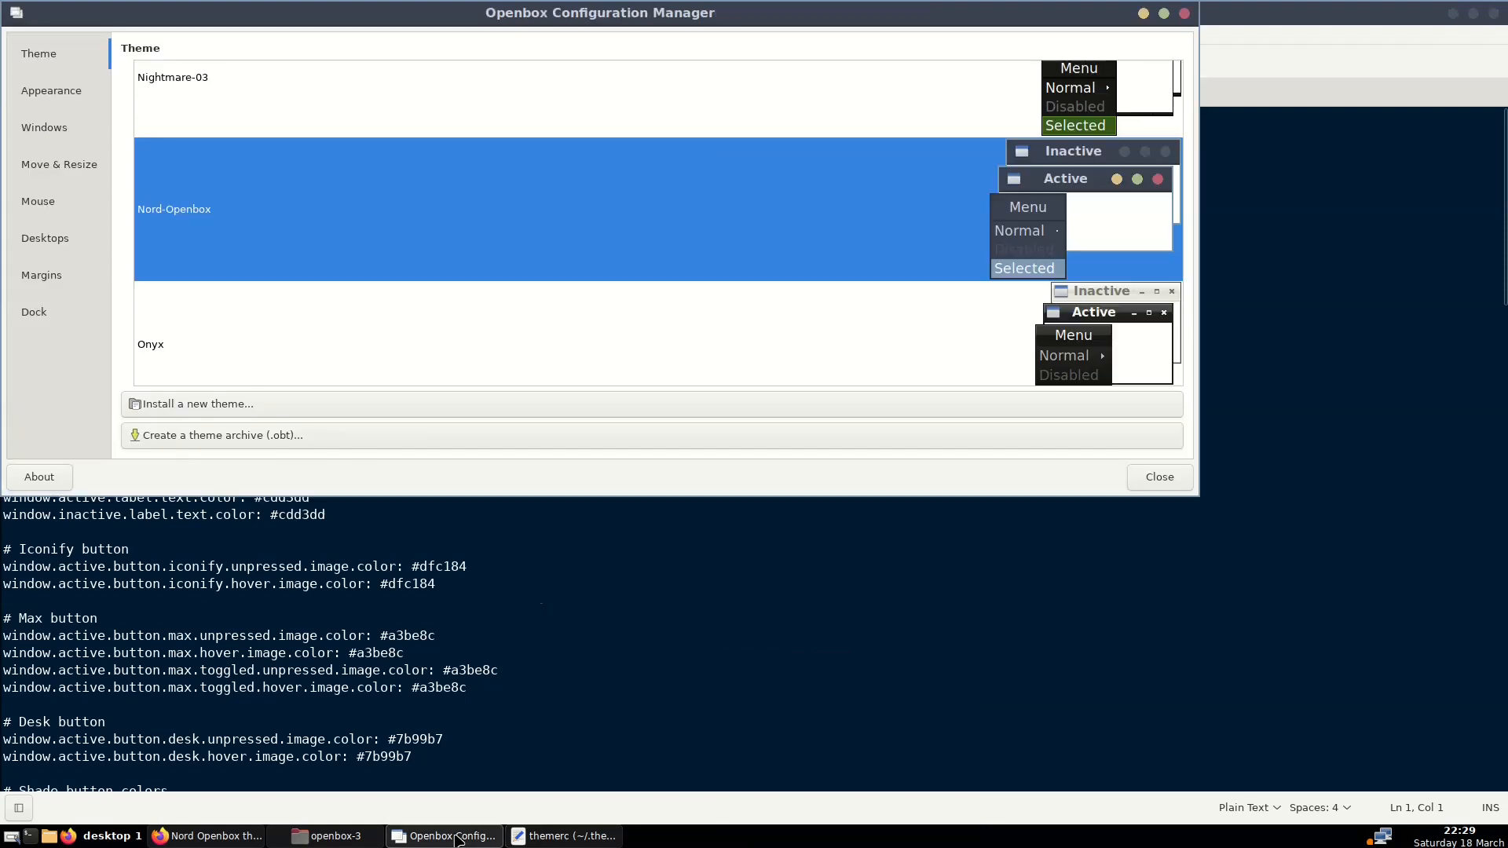
left_click(555, 837)
left_click(329, 837)
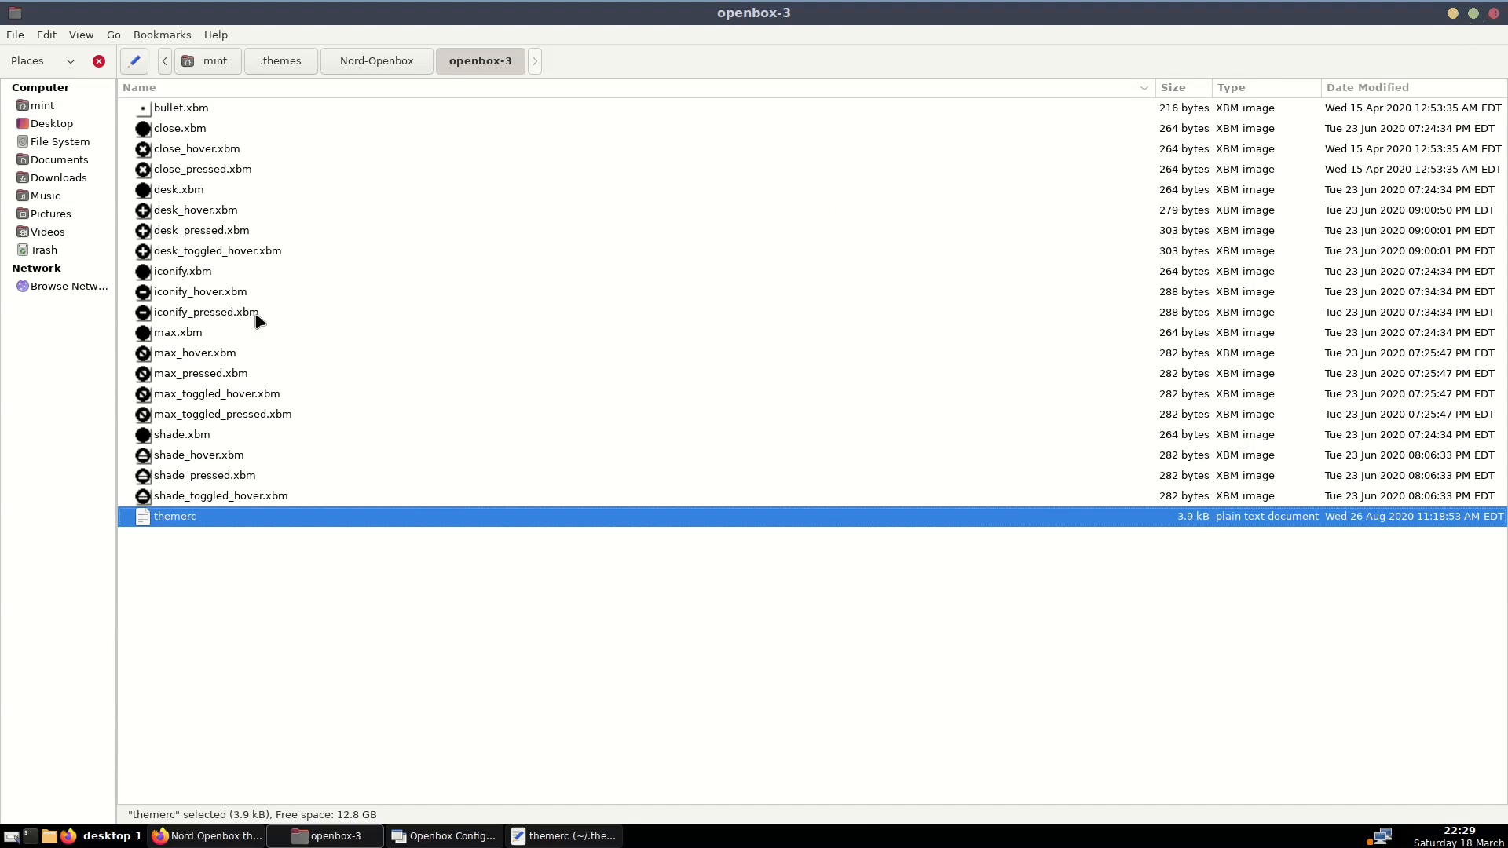
Bring themerc forward, highlight the iconify colour #dfc184, then close the Xed window
left_click(563, 836)
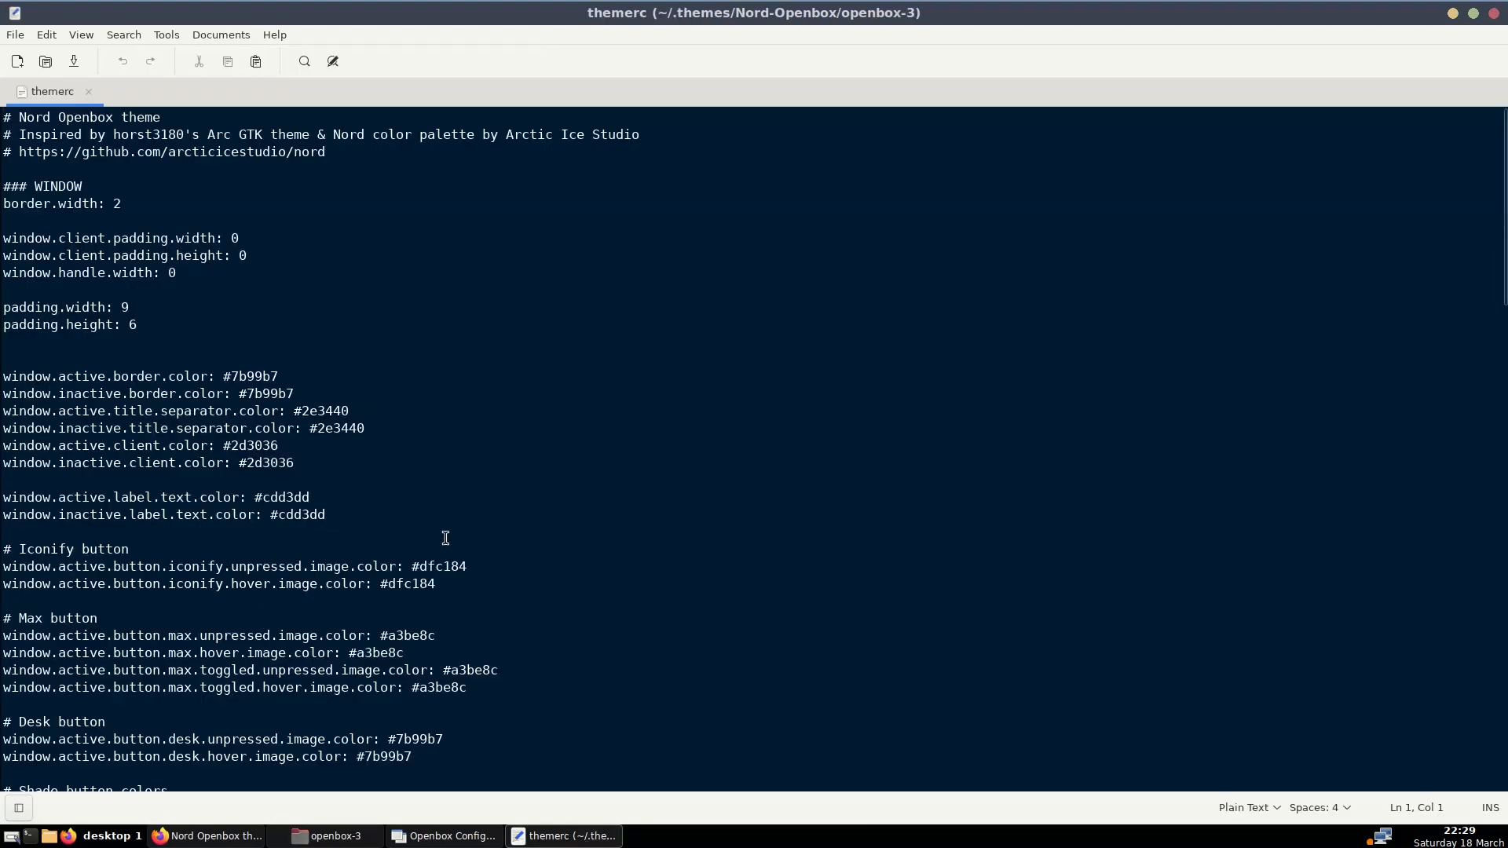
mouse_move(412, 565)
left_mouse_down()
mouse_move(468, 567)
mouse_move(419, 578)
left_mouse_up()
left_click(429, 586)
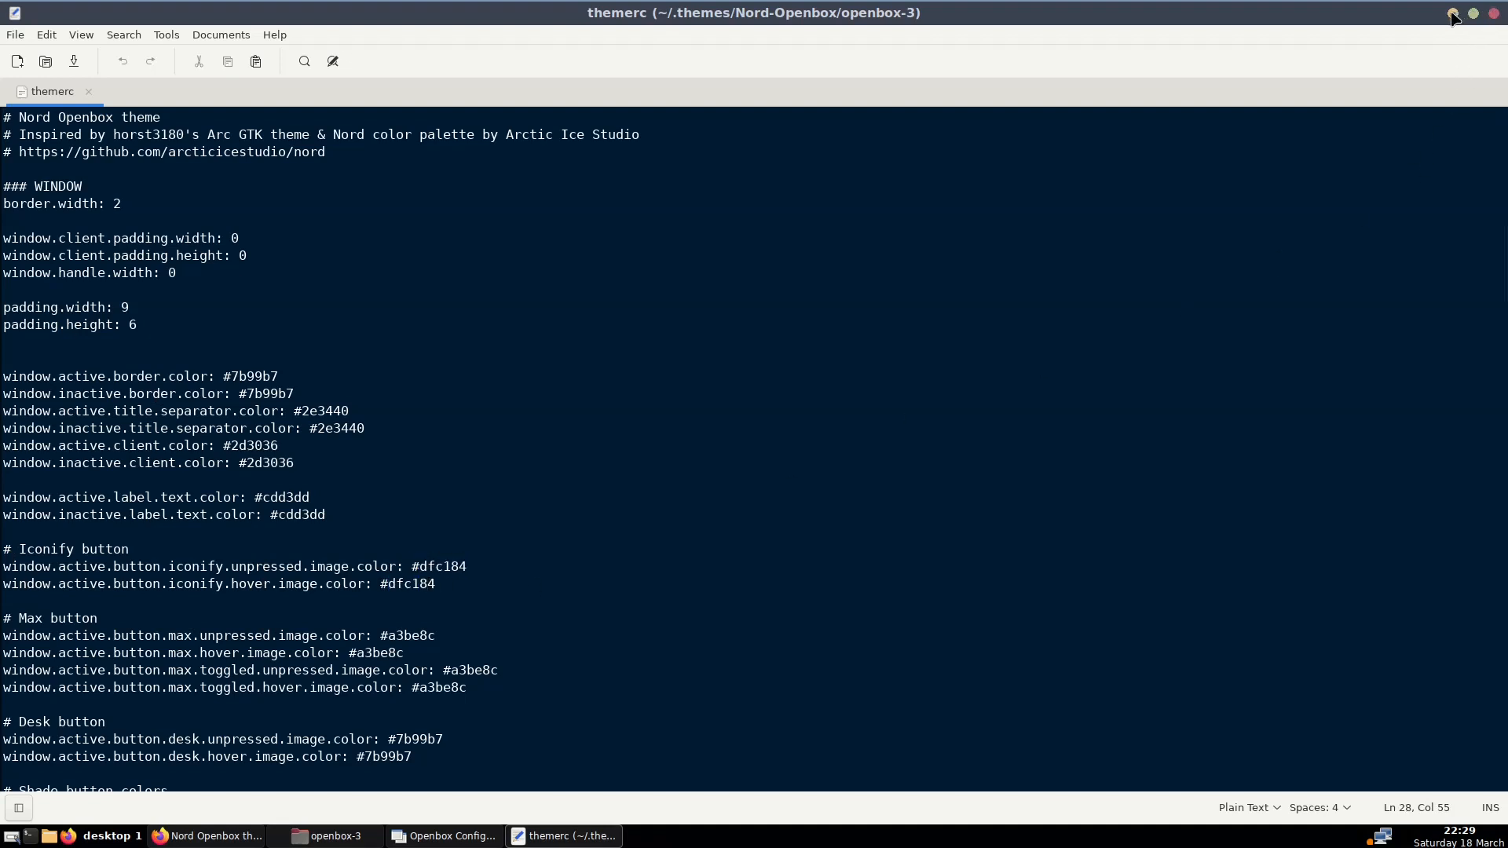
right_click(552, 845)
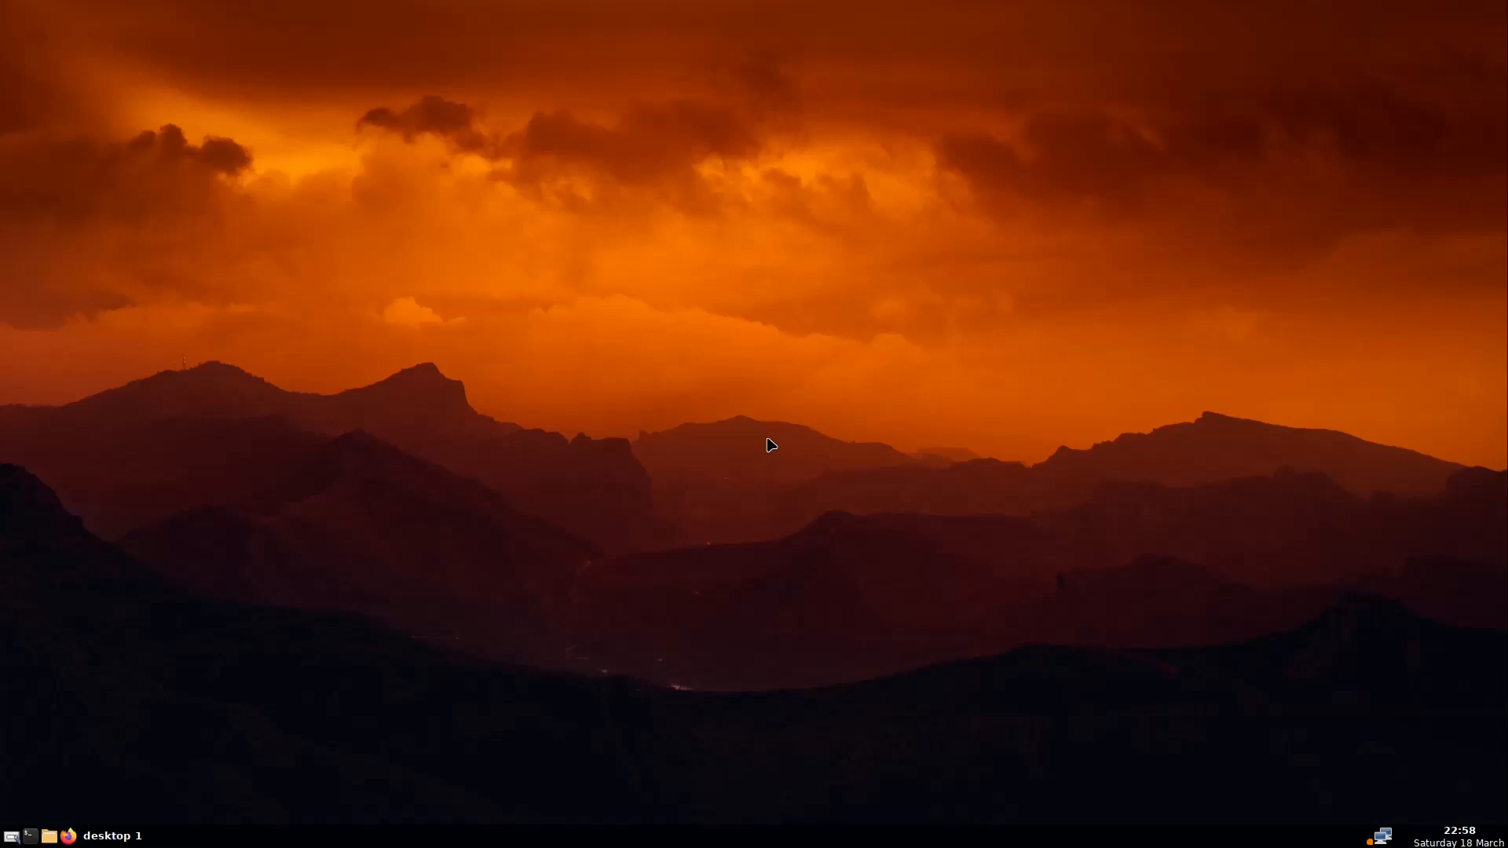
Launch Customize Look and Feel from the Openbox root menu's Applications > Settings
right_click(676, 277)
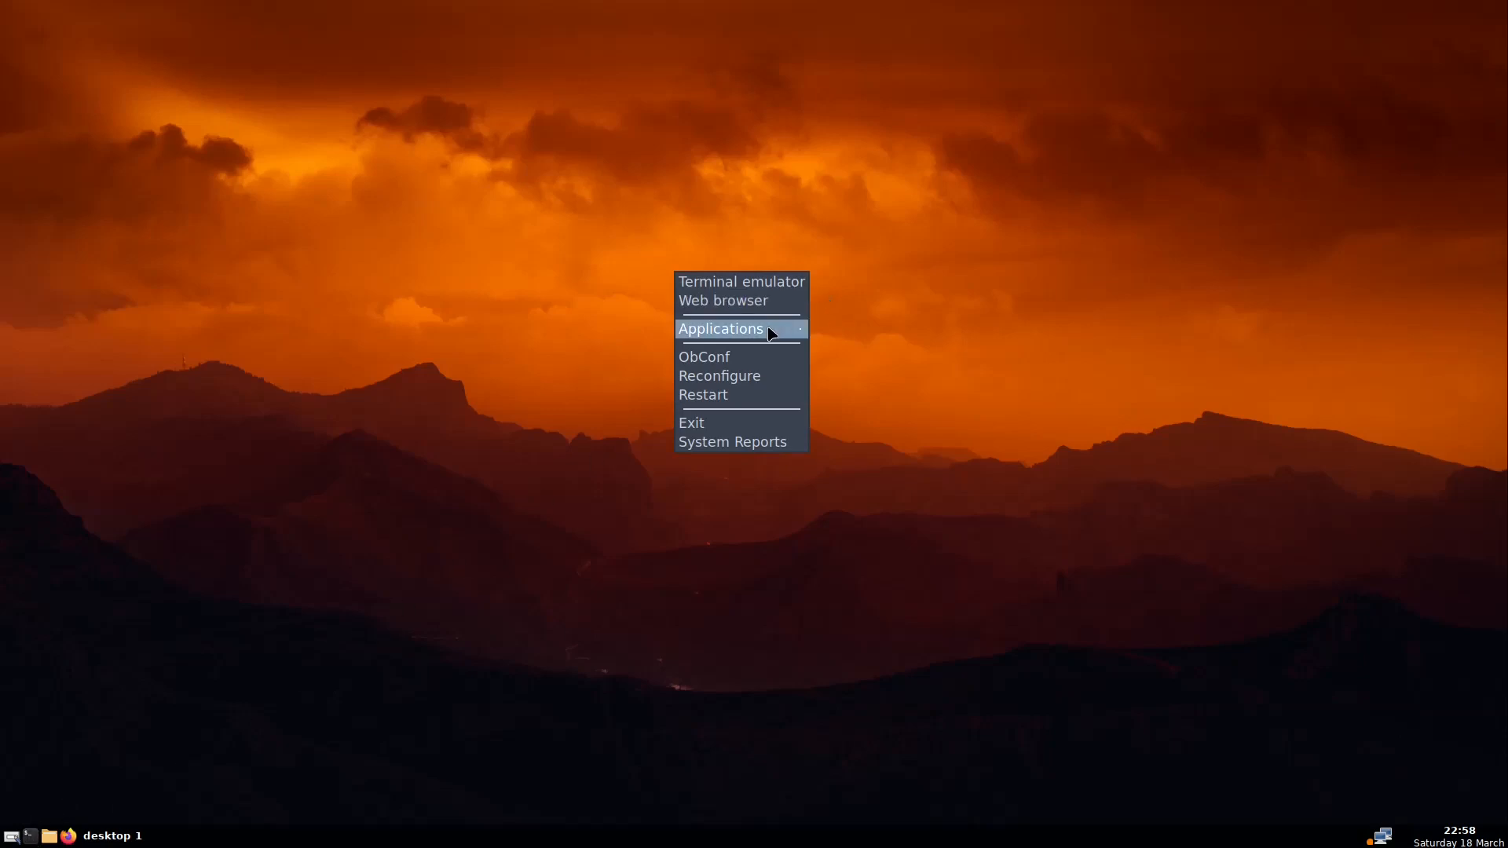
mouse_move(770, 333)
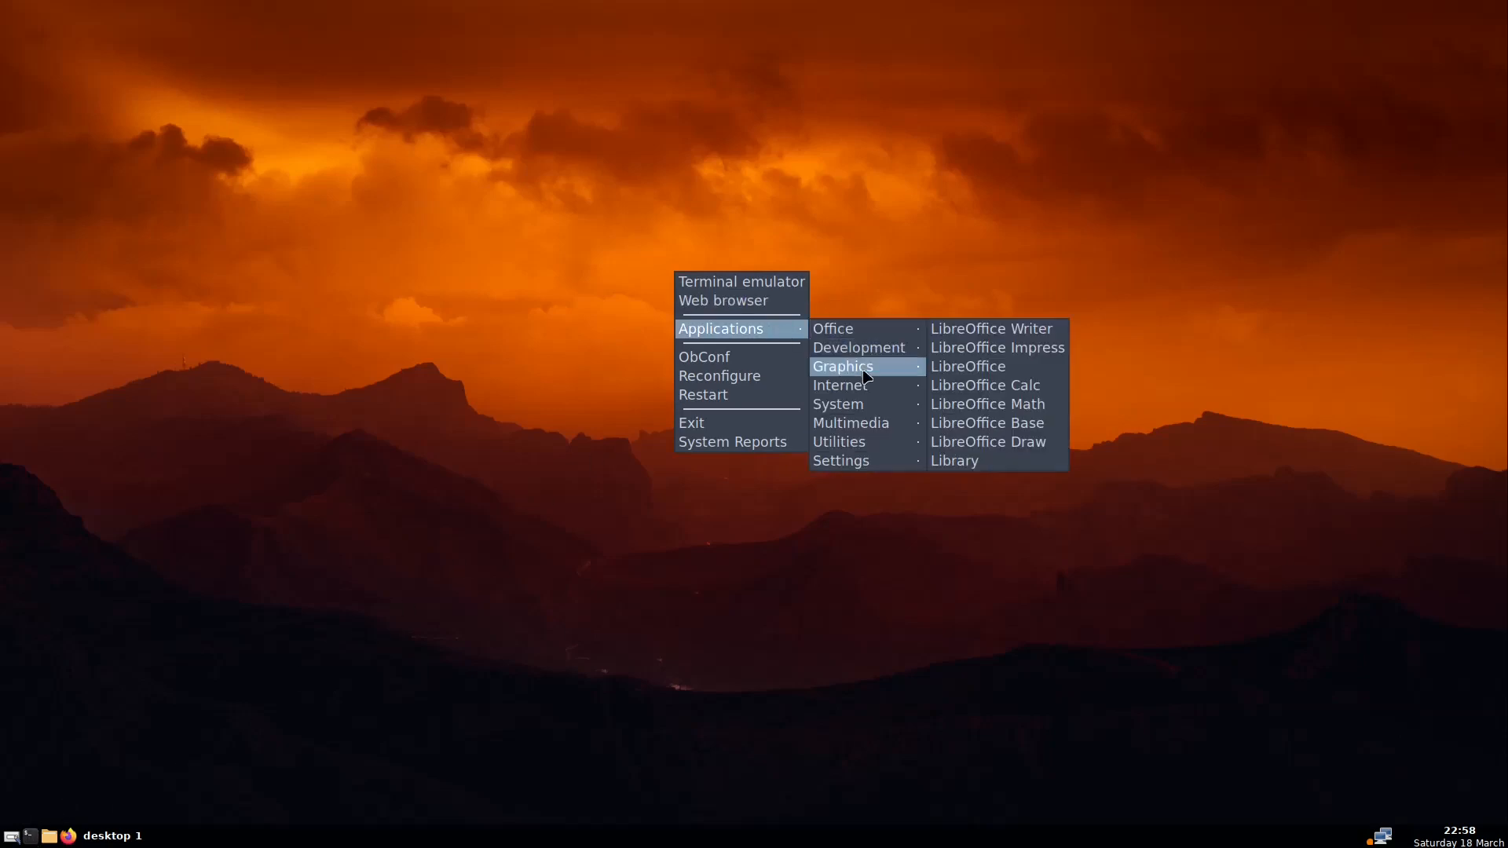
mouse_move(866, 450)
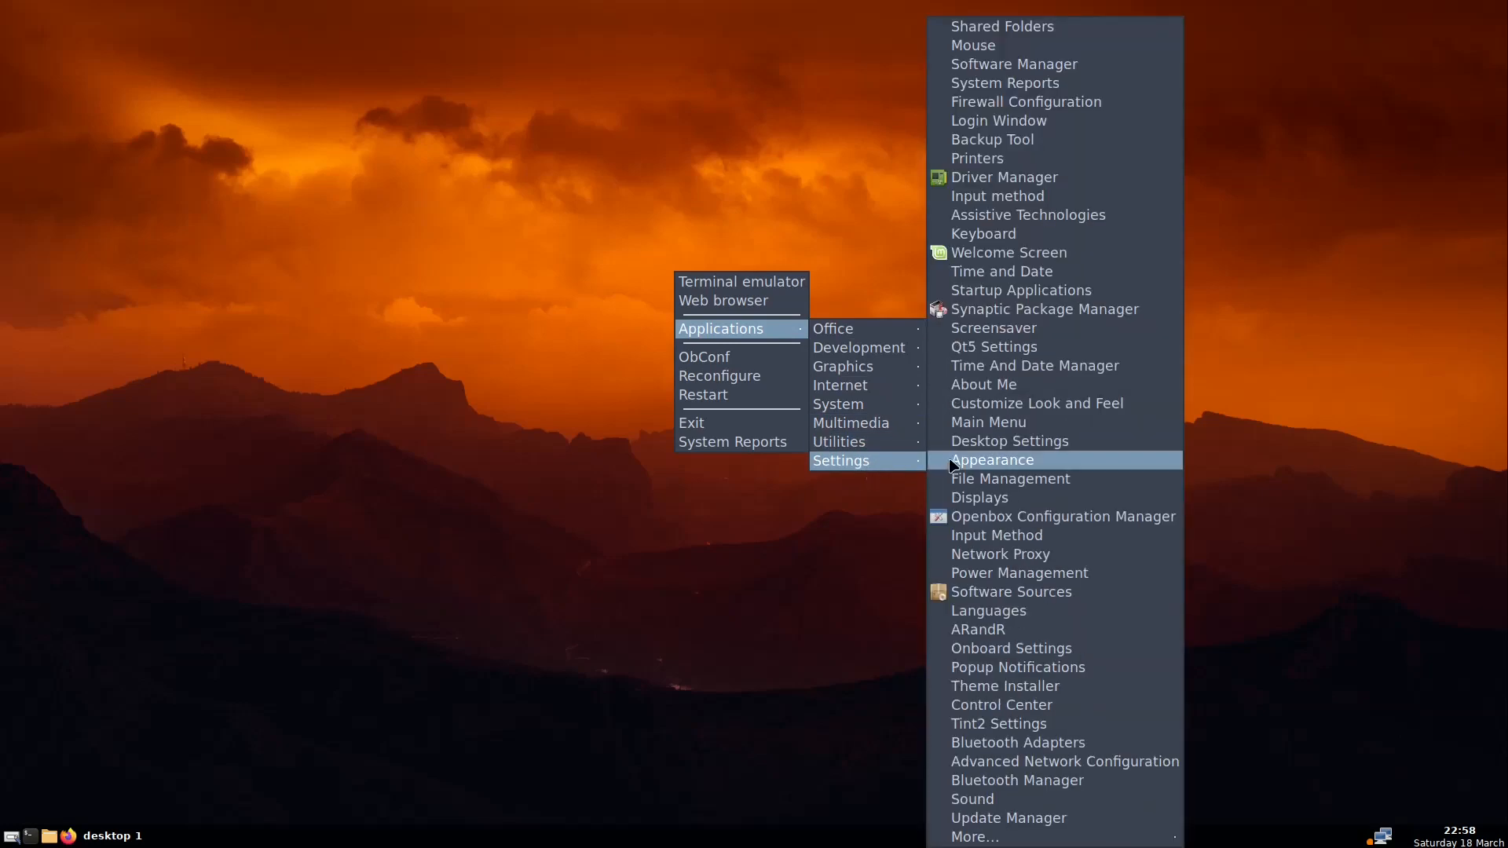
left_click(986, 415)
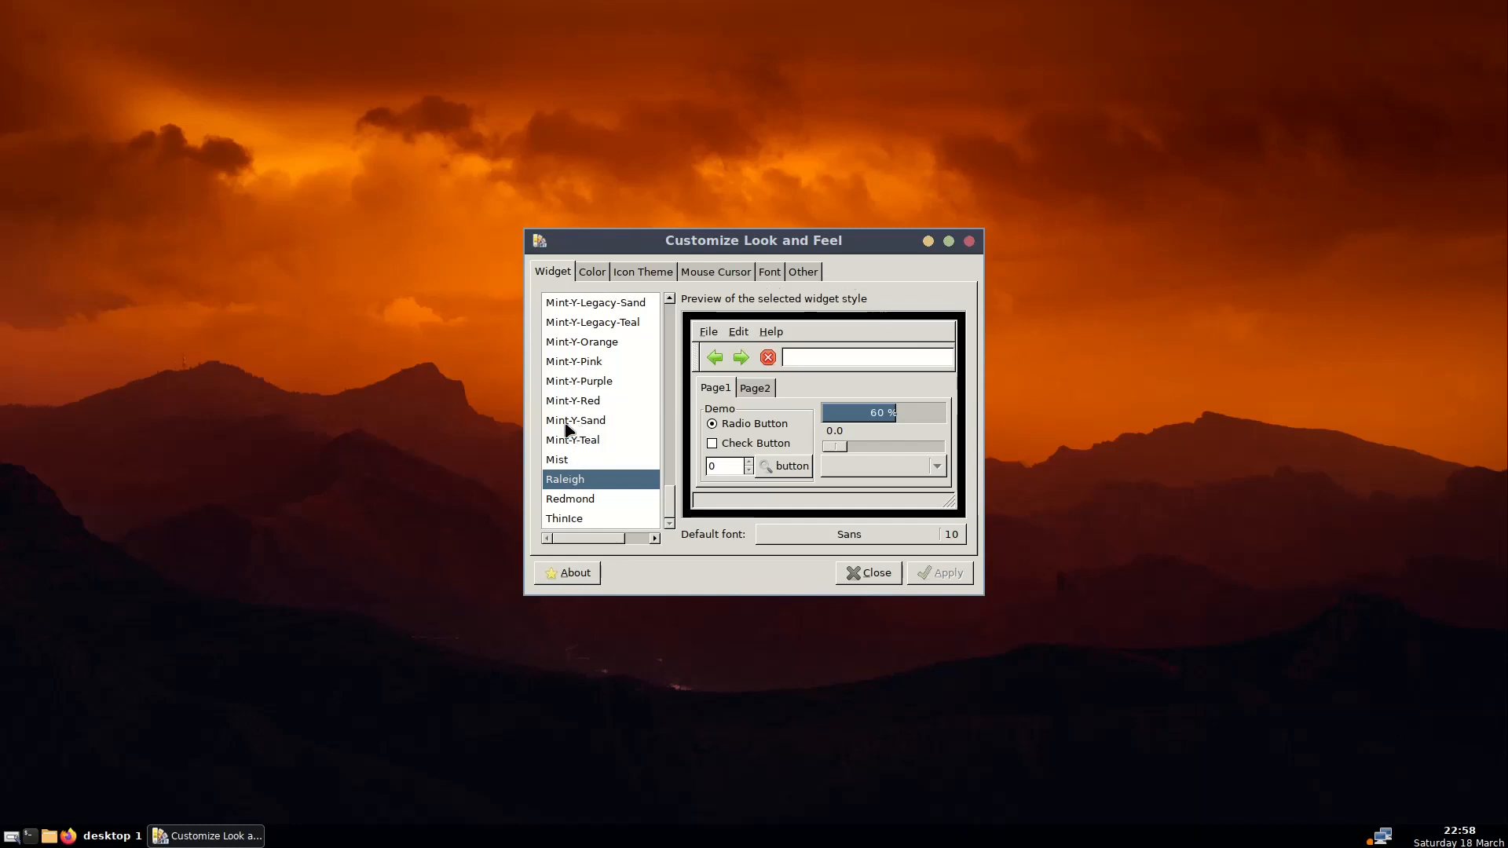
Preview the Mint-Y-Legacy-Dark, Legacy-Brown, Legacy-Blue and Mint-Y-Legacy widget themes
scroll(581, 390, "up", 5)
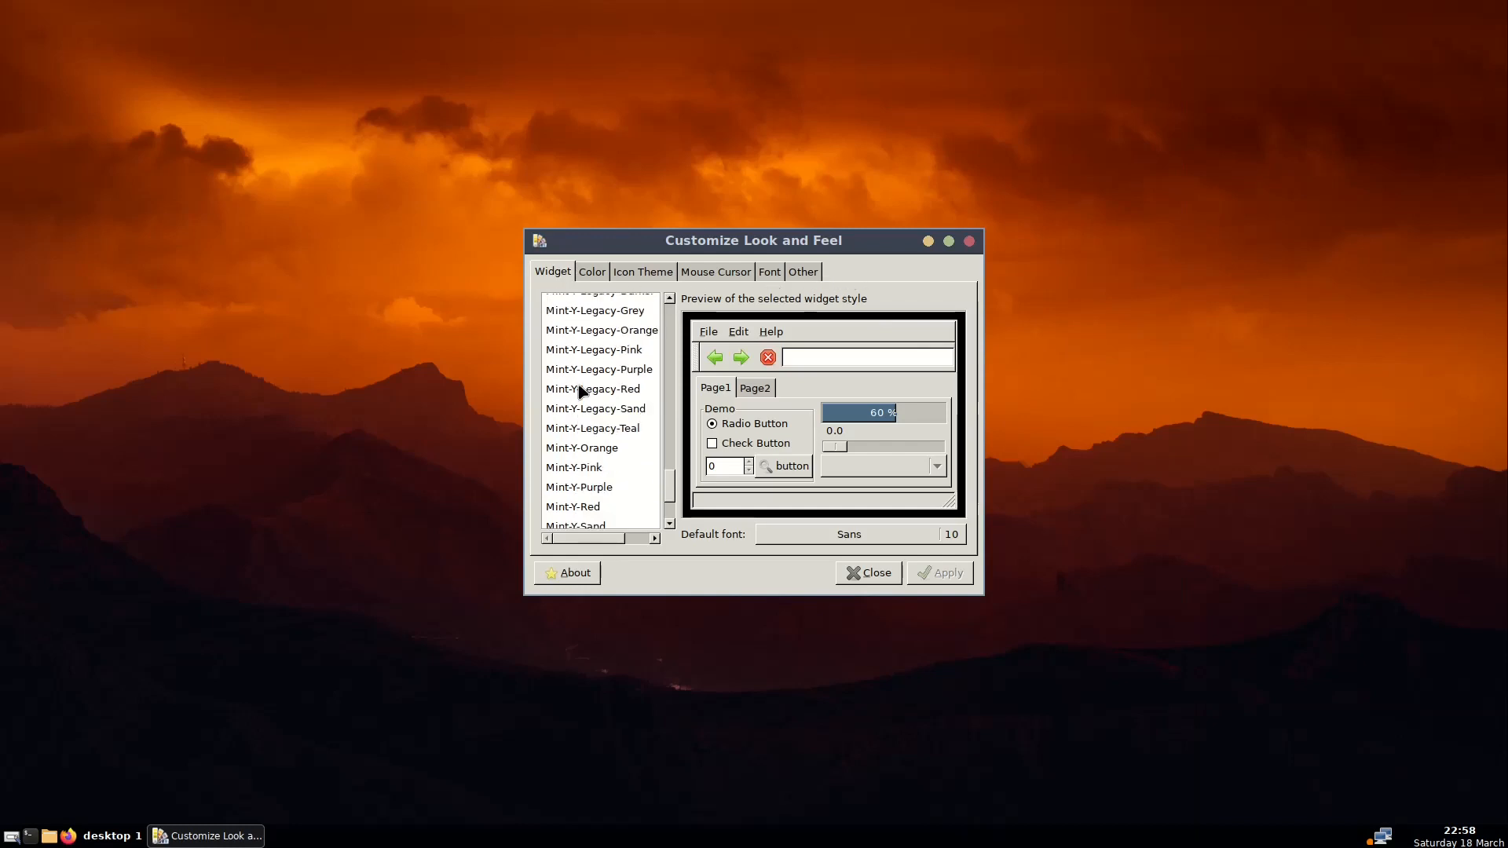
scroll(581, 391, "up", 5)
scroll(581, 391, "down", 2)
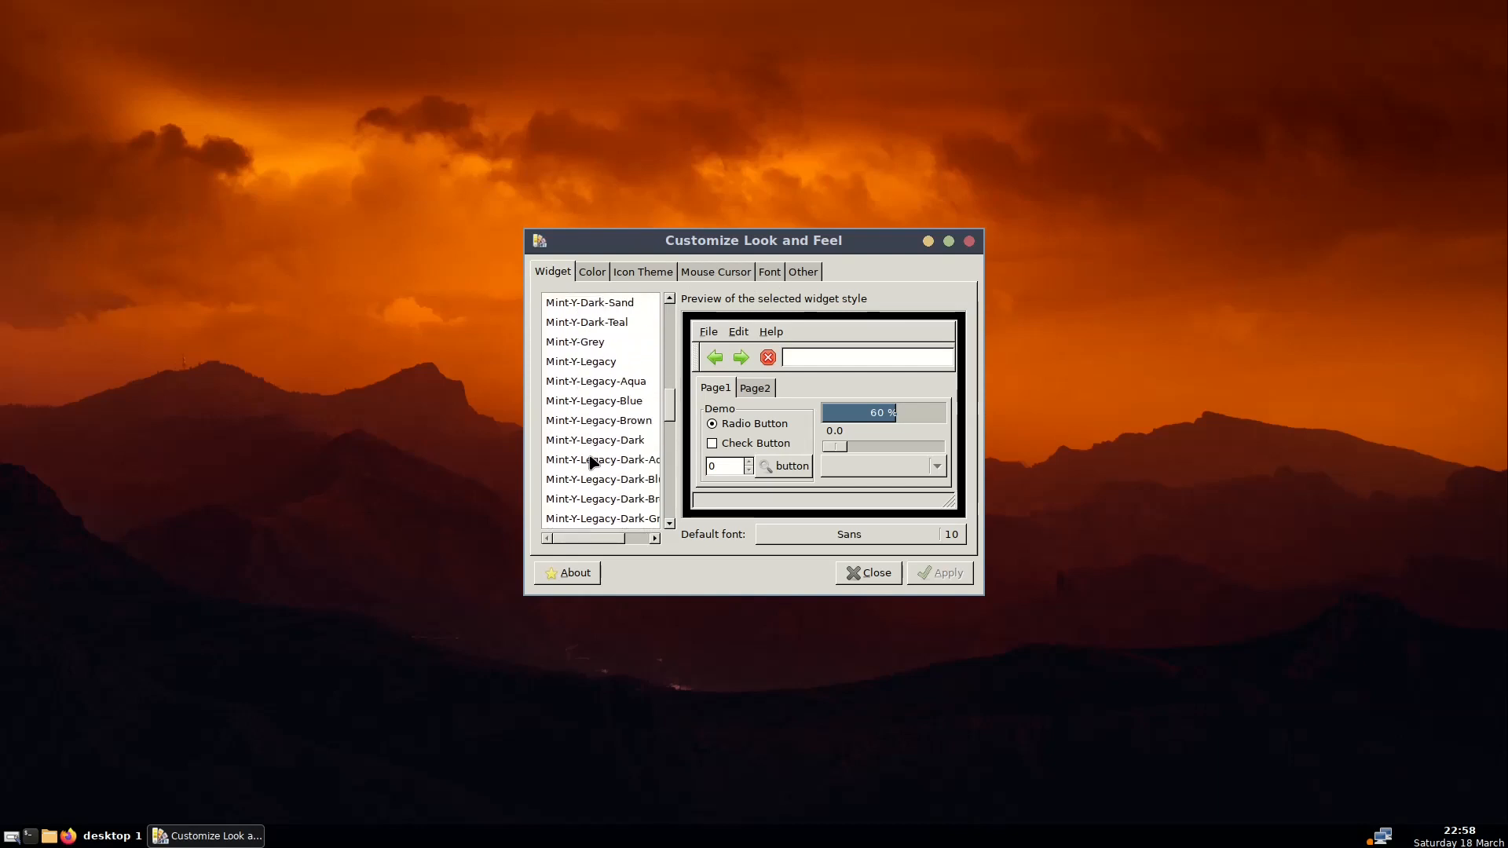
left_click(586, 440)
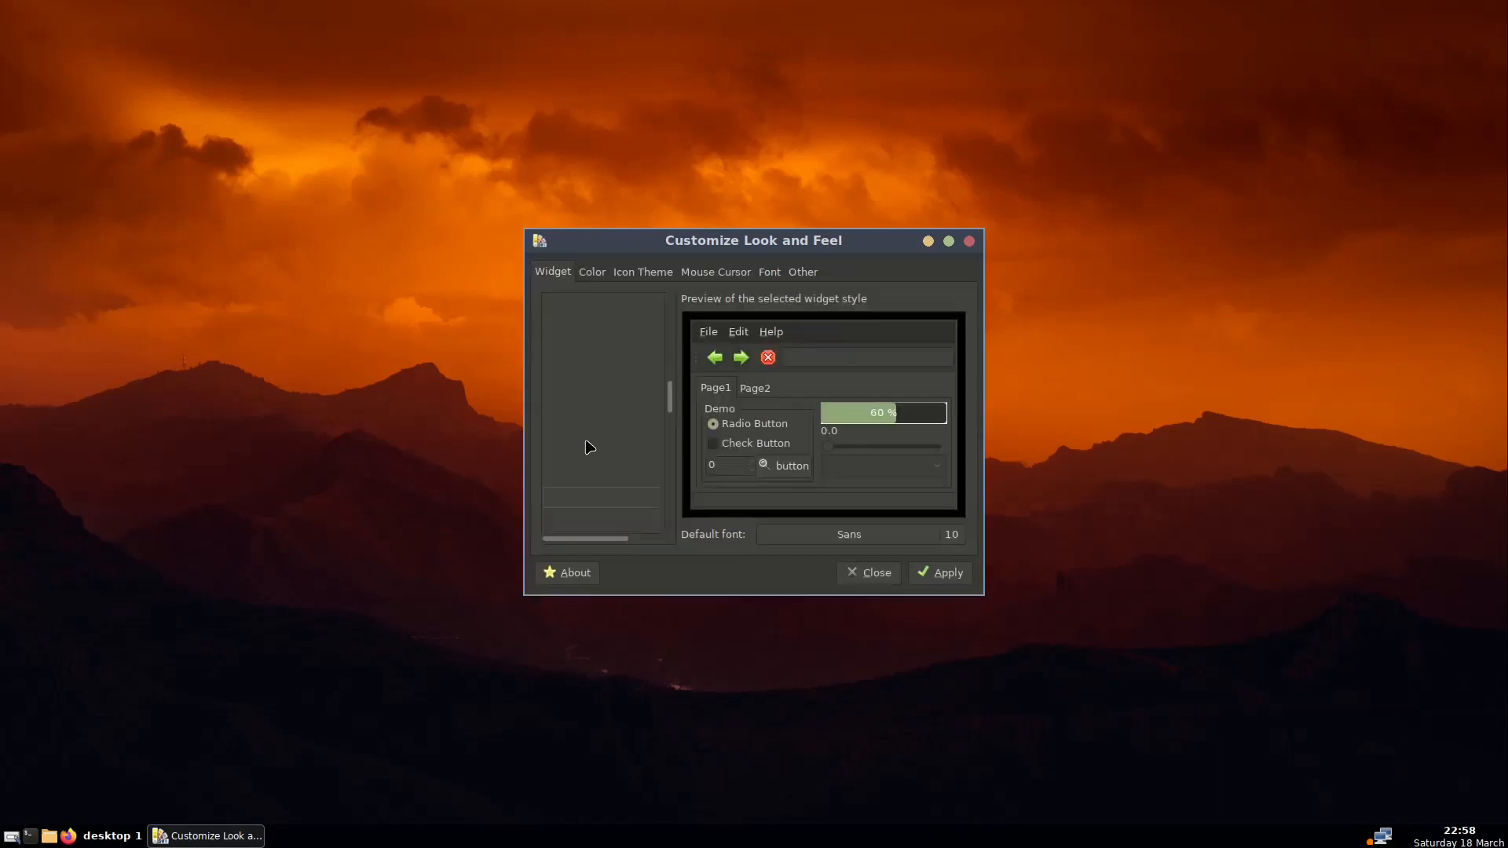
left_click(590, 477)
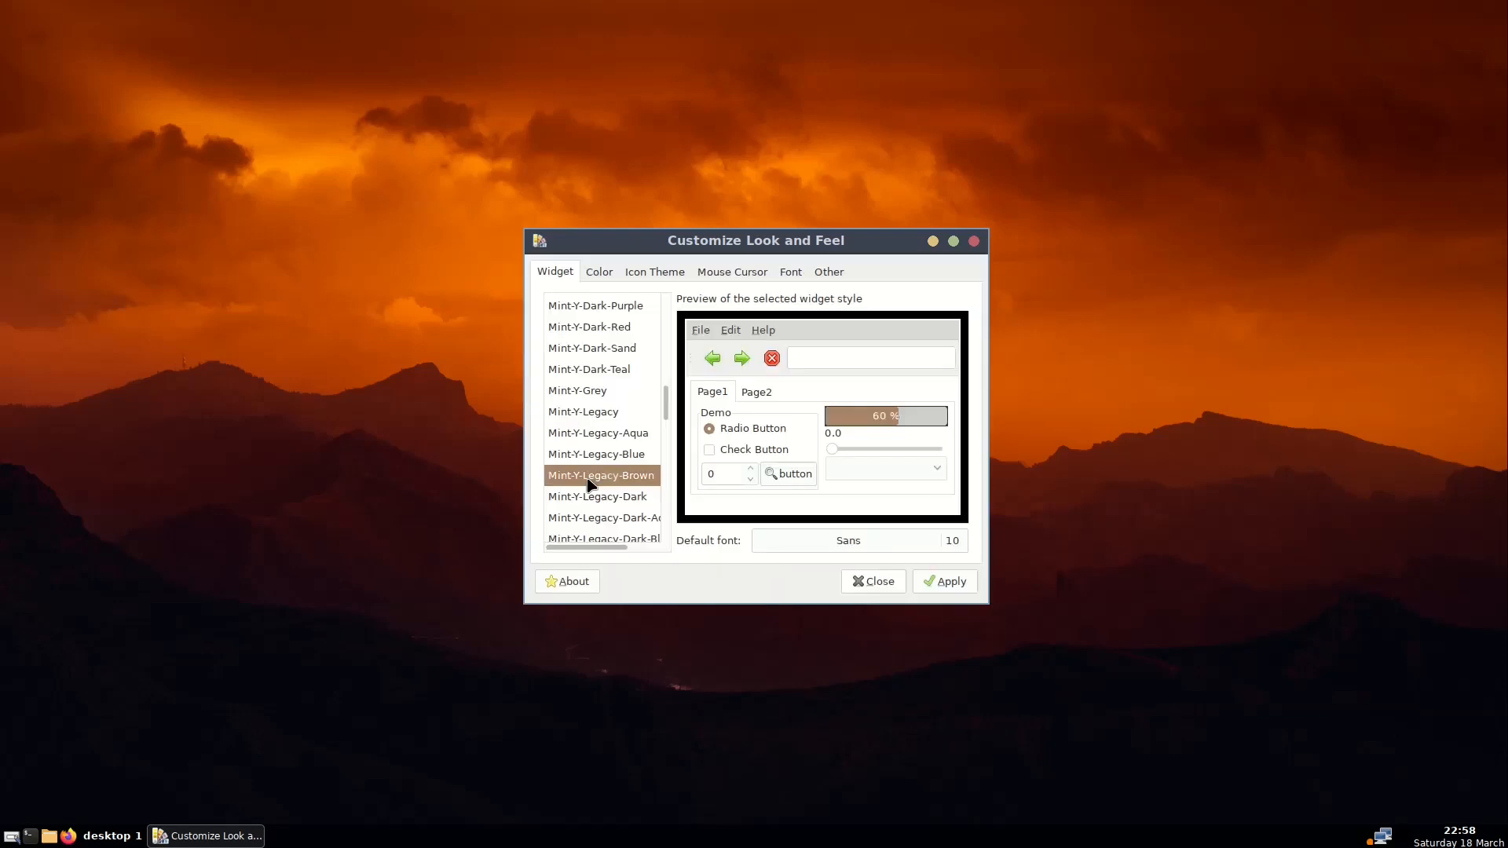
left_click(593, 455)
left_click(597, 411)
Try Mint-Y-Dark-Red and Mint-Y-Dark-Pink, then settle on the Mint-Y-Dark-Purple widget theme
scroll(599, 397, "up", 5)
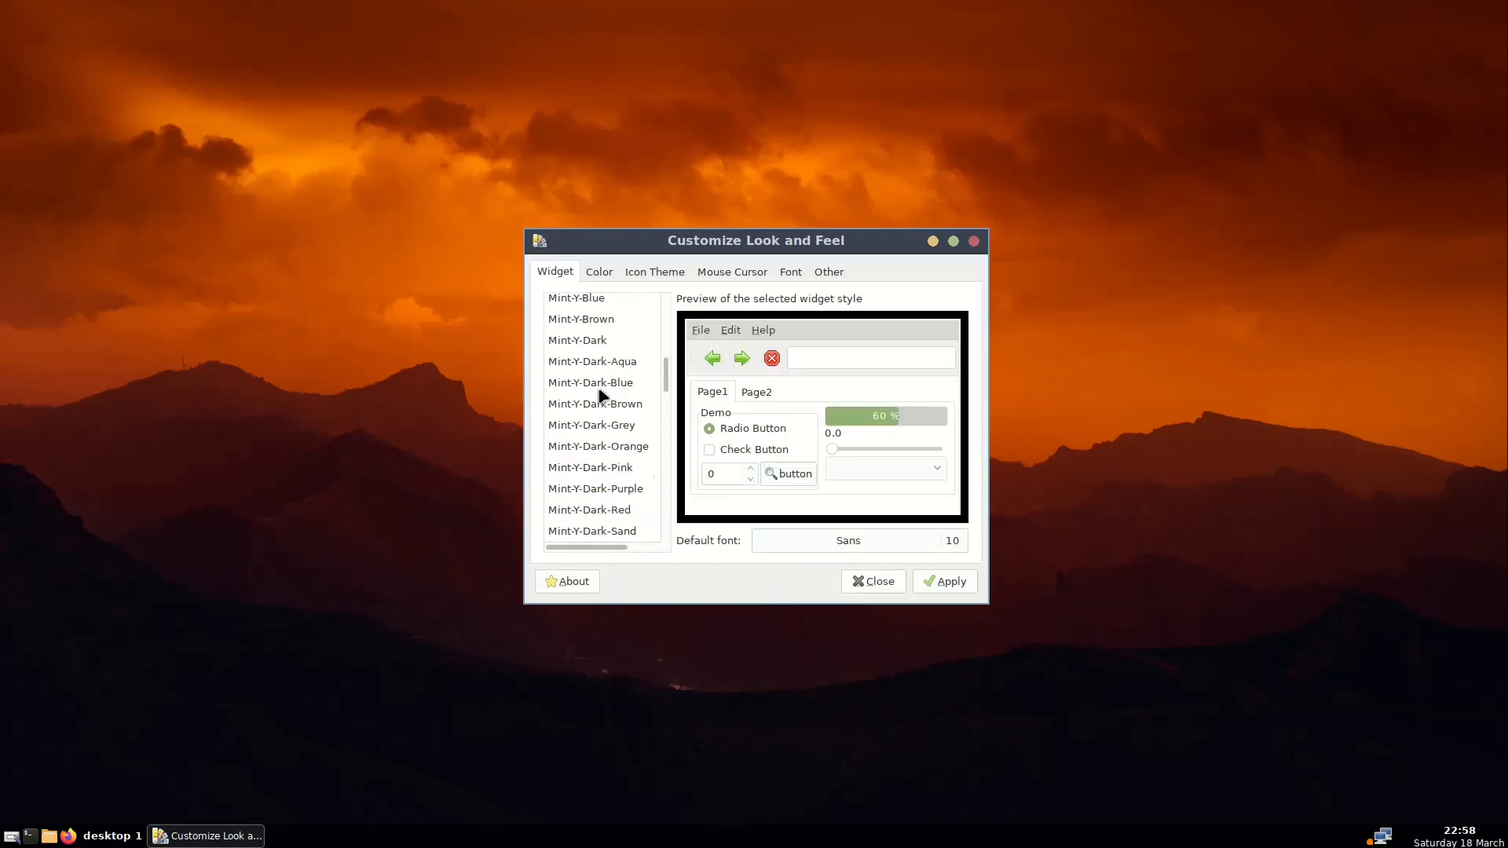
scroll(599, 395, "up", 6)
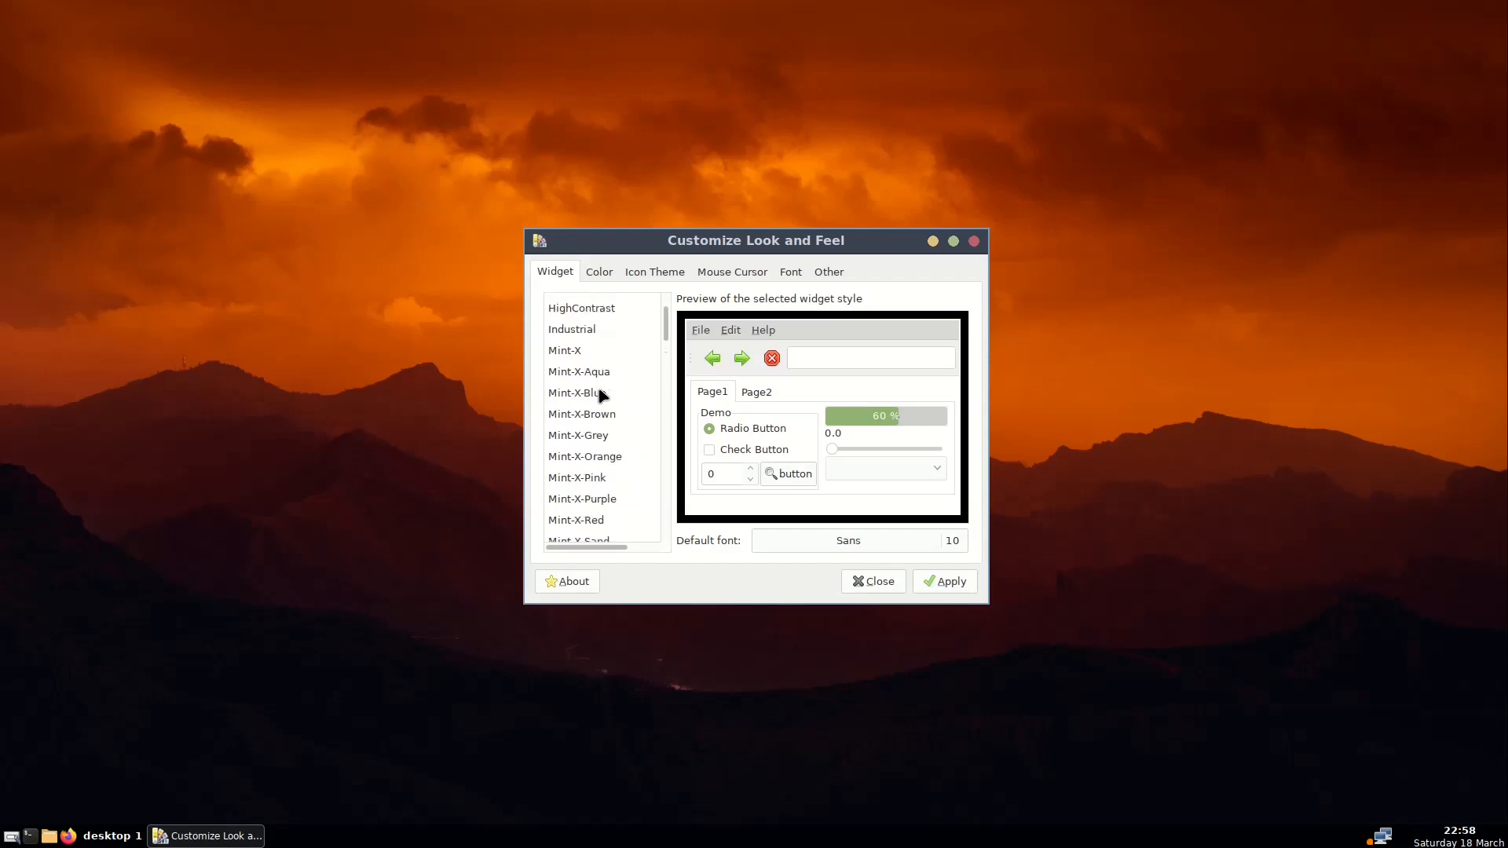
scroll(601, 395, "up", 1)
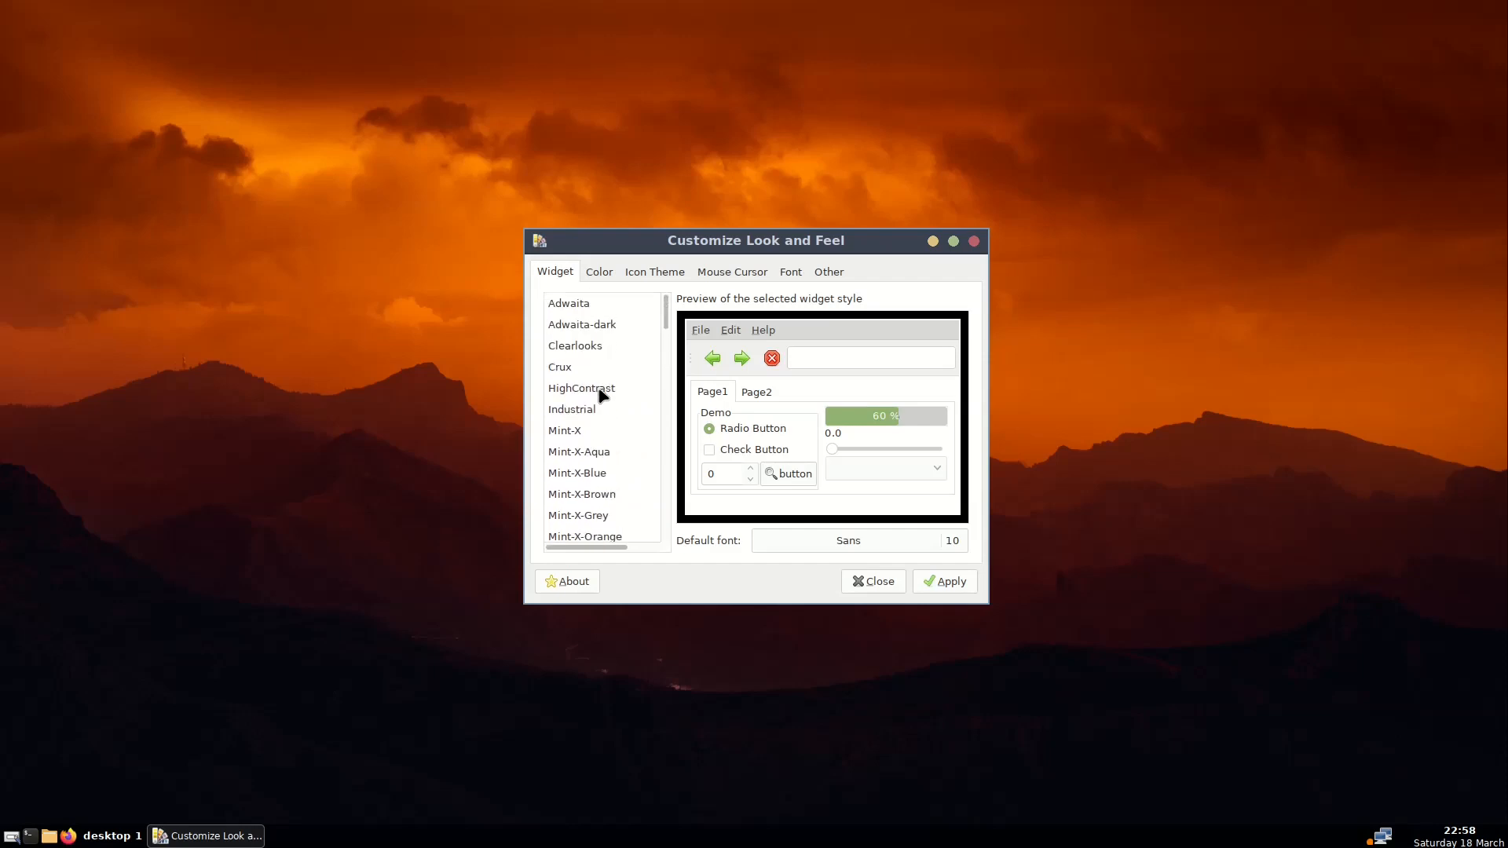
scroll(602, 396, "down", 11)
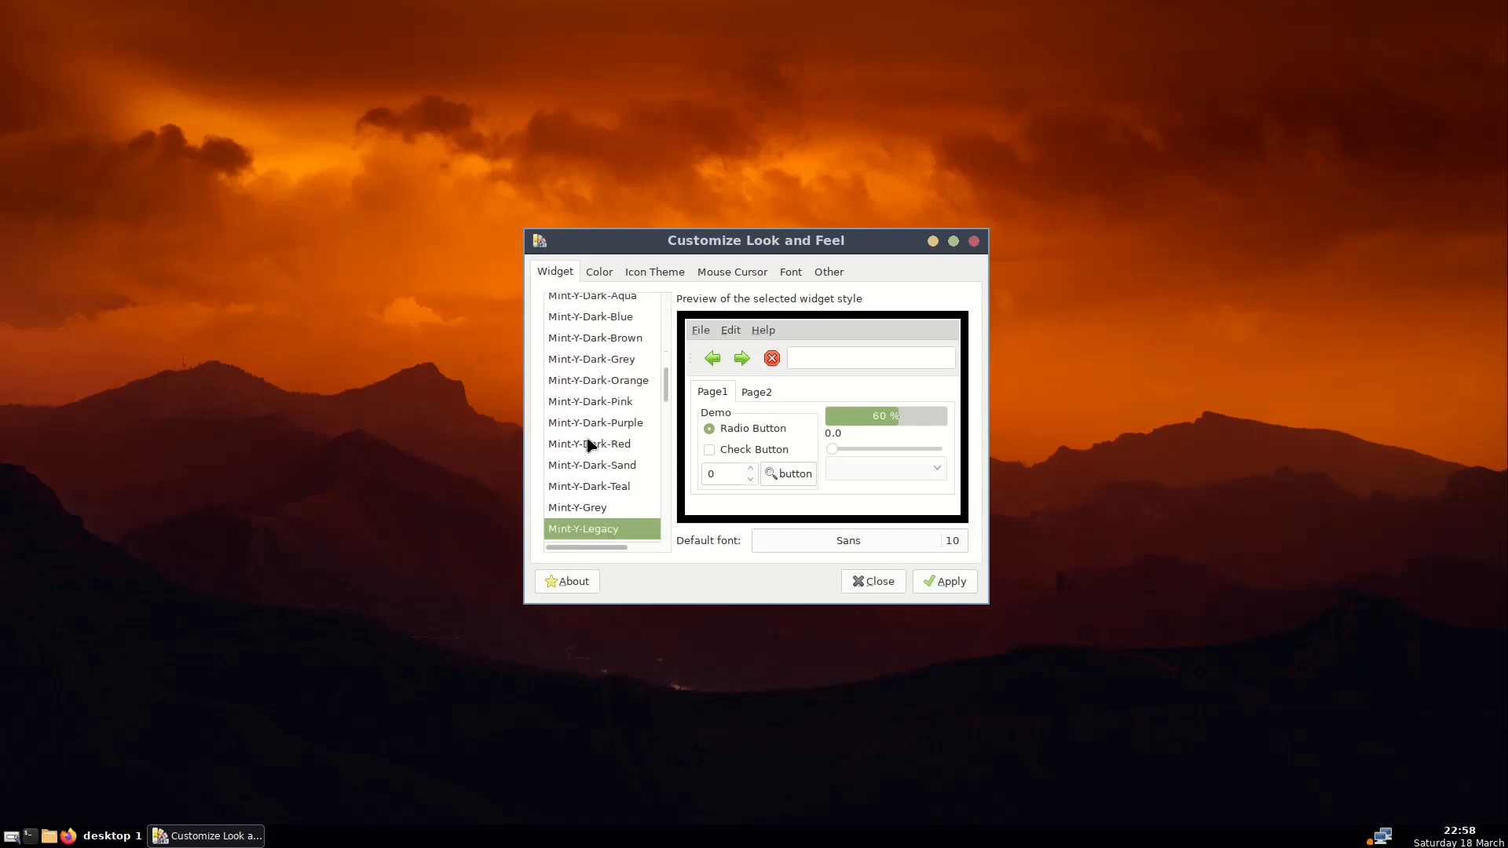
left_click(592, 446)
left_click(597, 425)
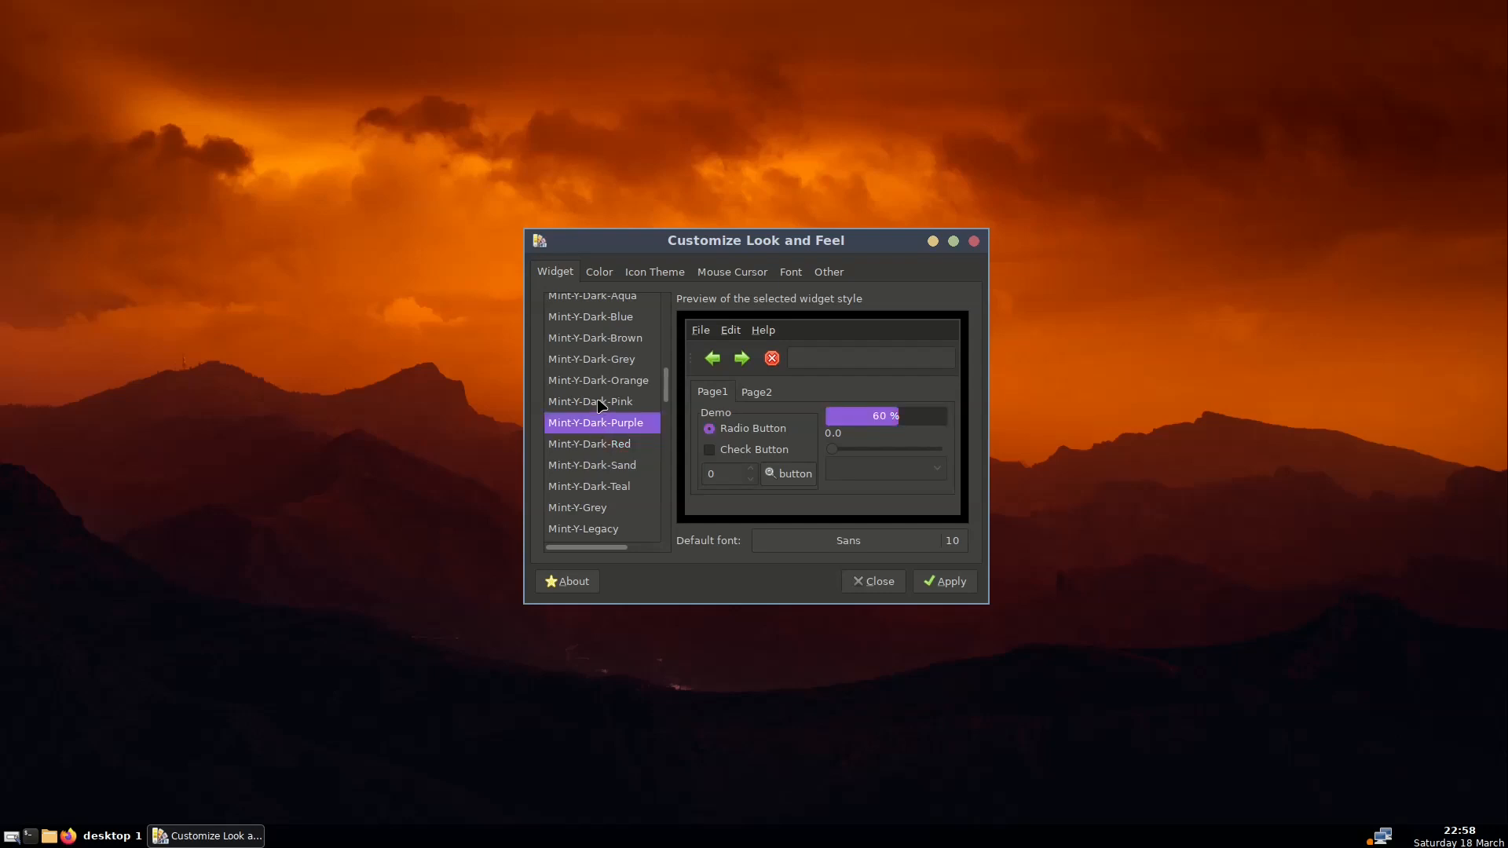
left_click(602, 403)
left_click(599, 428)
Select and apply the Breeze Dark icon theme
left_click(599, 275)
left_click(664, 275)
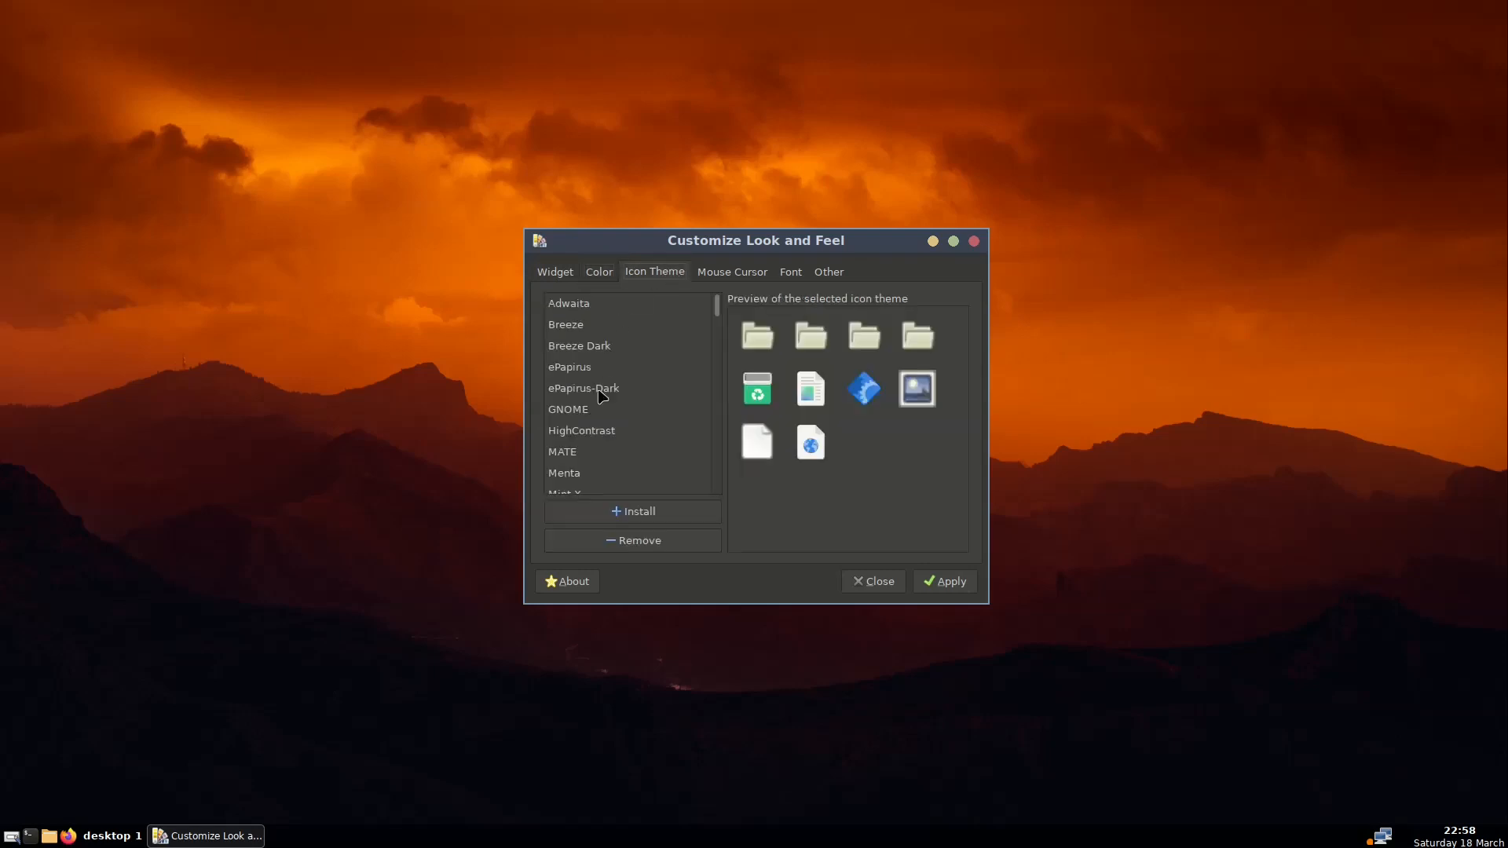
left_click(580, 344)
left_click(943, 588)
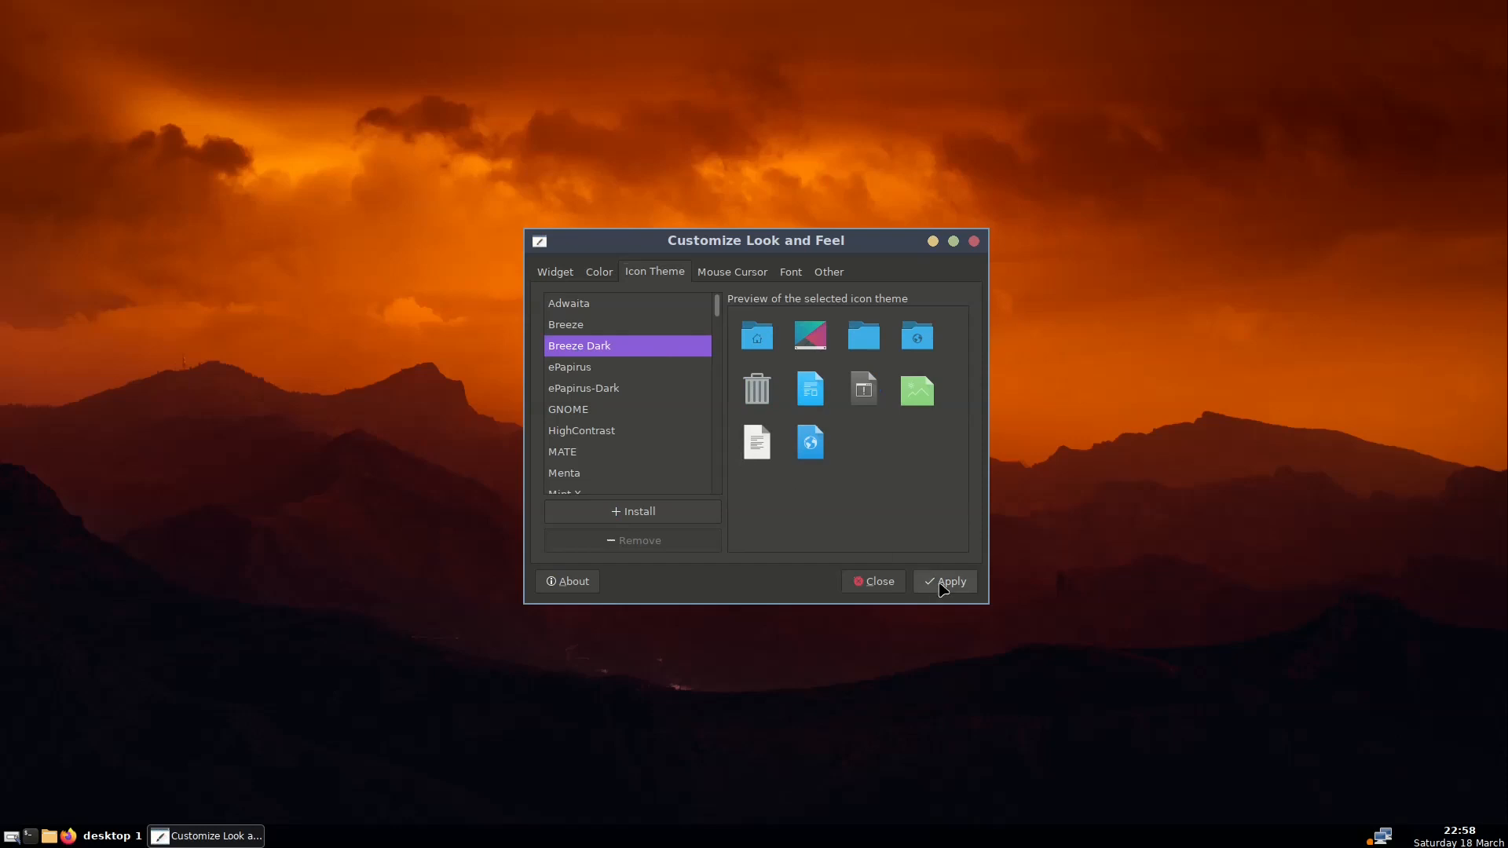
Look over the Mouse Cursor, Font and Other options, close the settings, and open the root menu
left_click(720, 274)
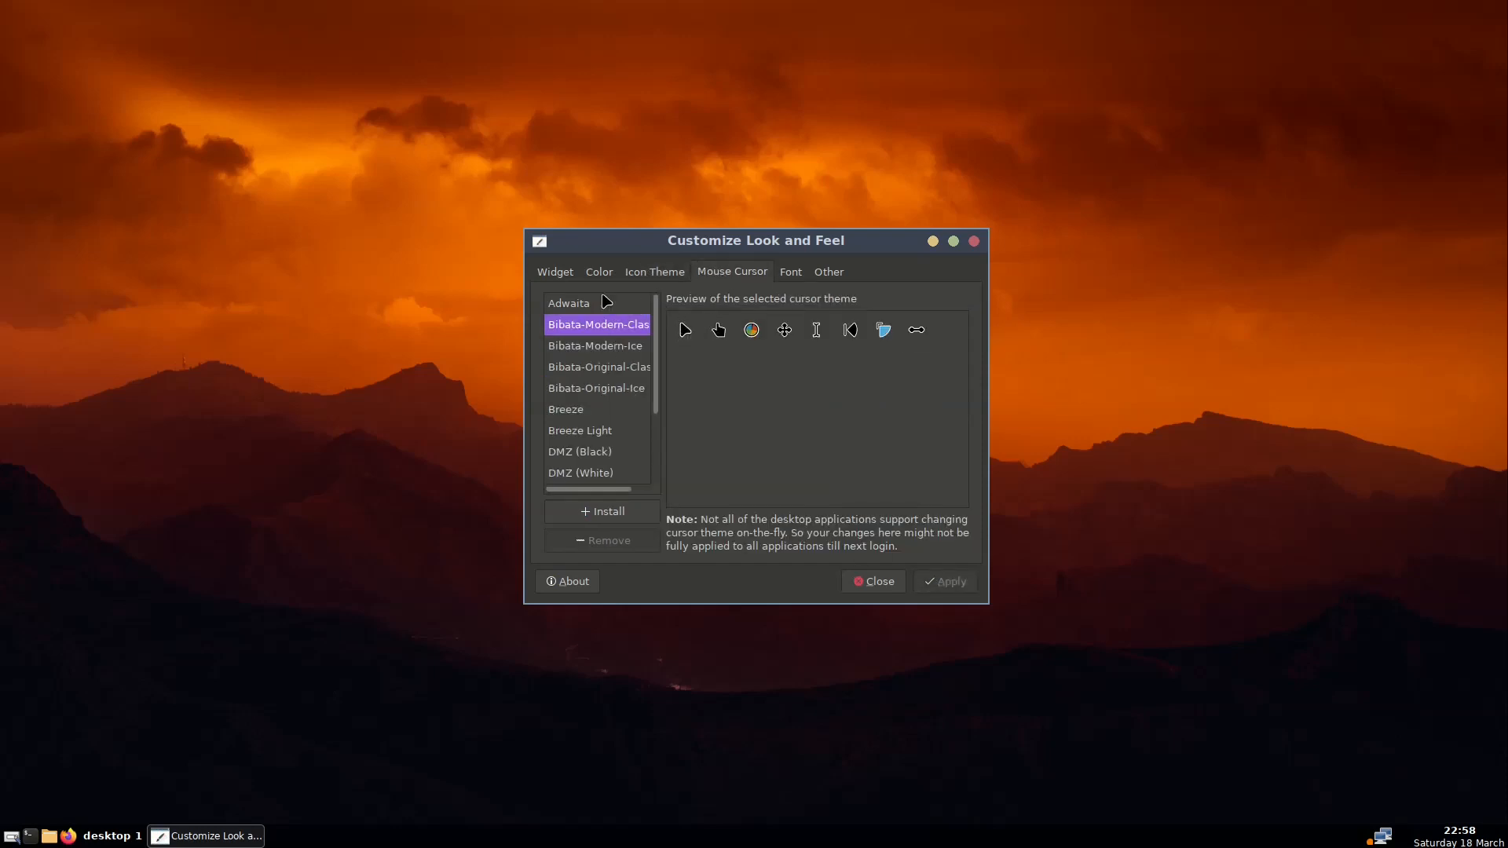
left_click(800, 272)
left_click(829, 276)
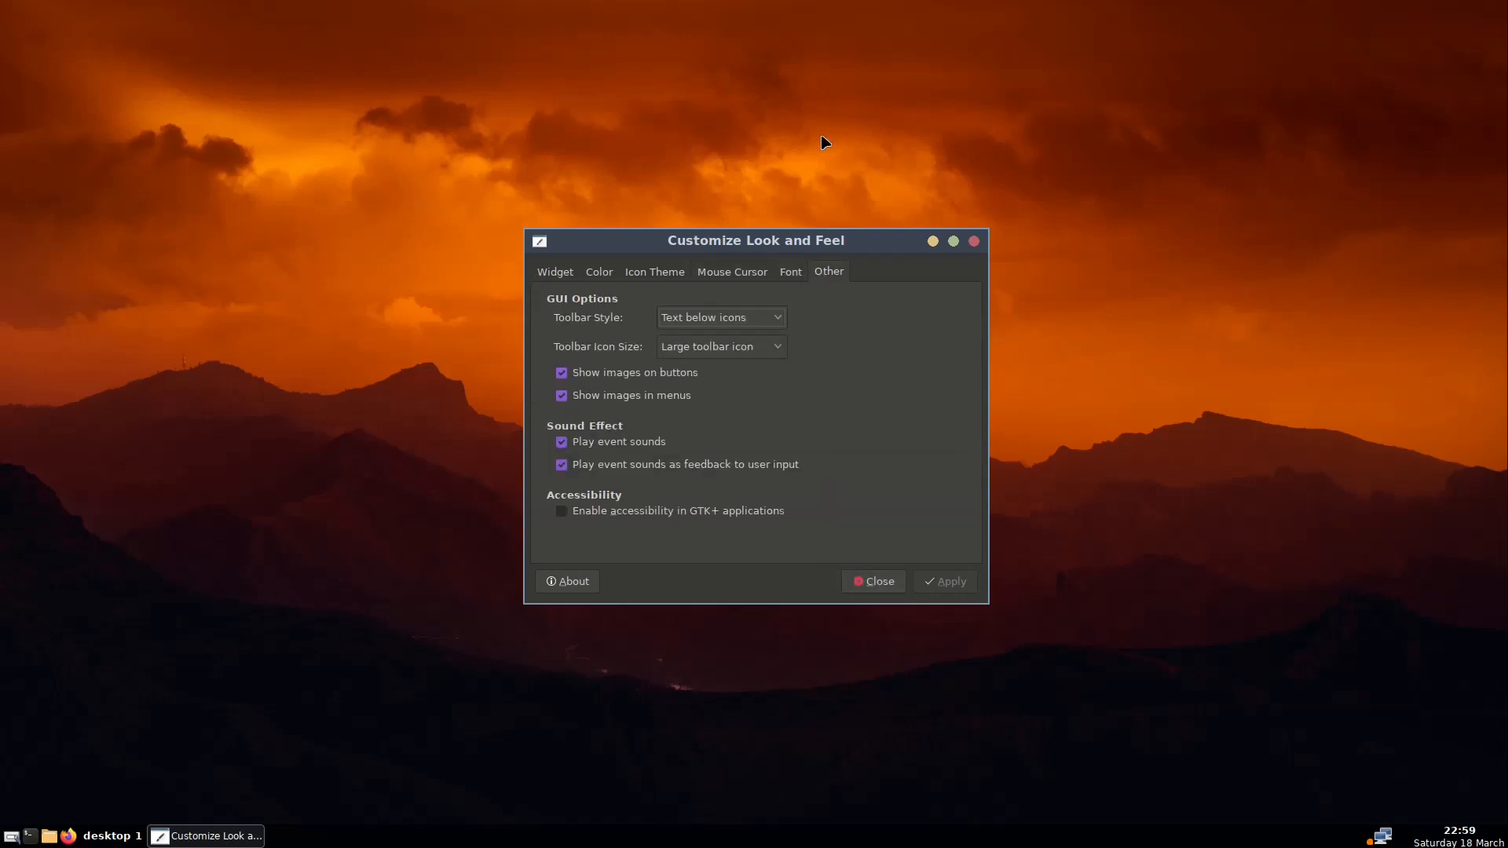
left_click(864, 583)
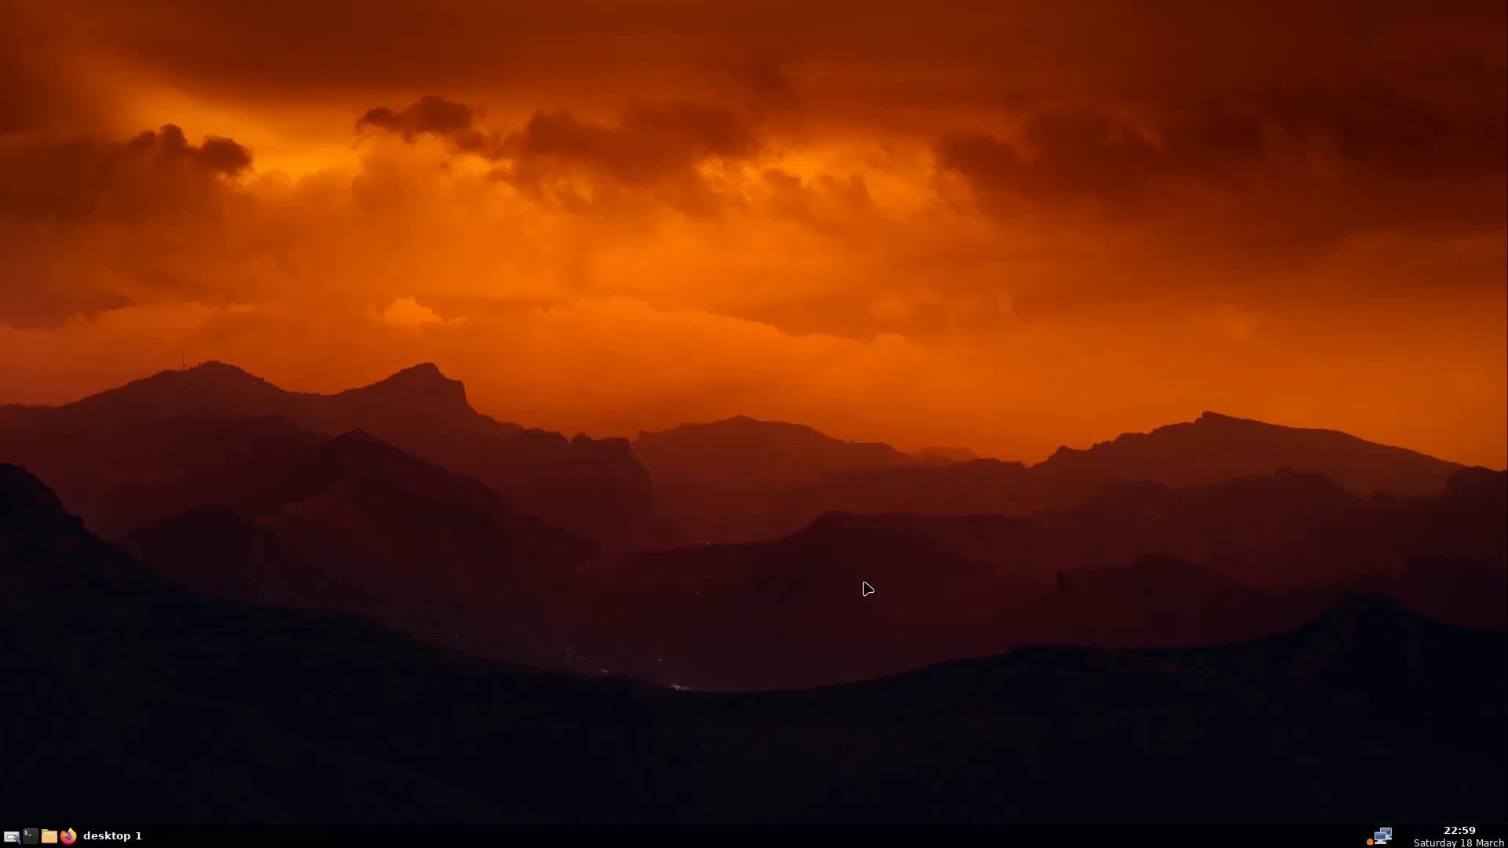
right_click(641, 263)
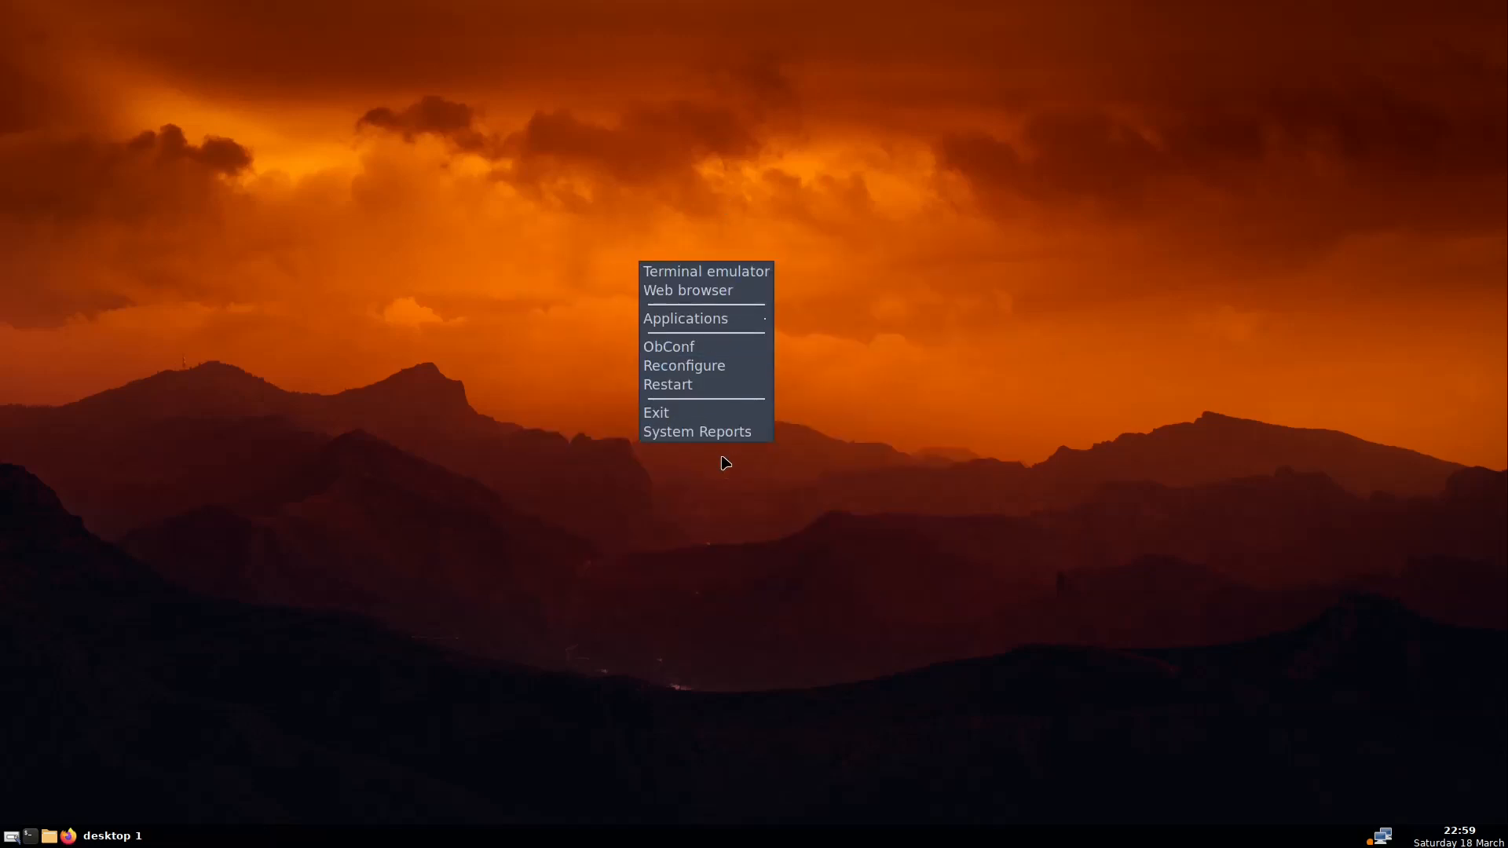
Launch ObConf, reposition its window, and view the Windows focus, placement and primary monitor settings
left_click(716, 355)
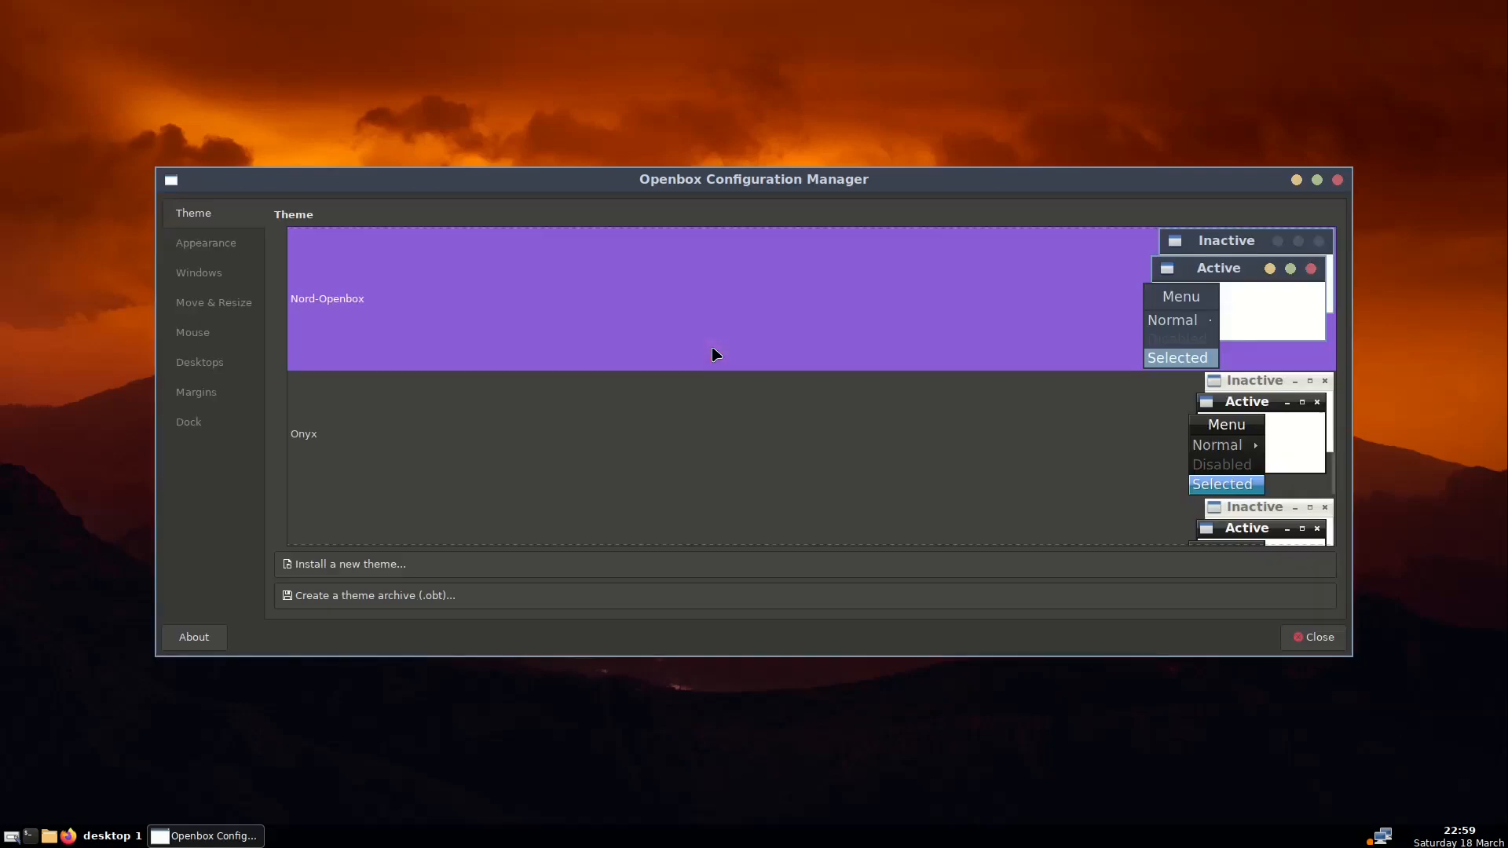
left_click(225, 249)
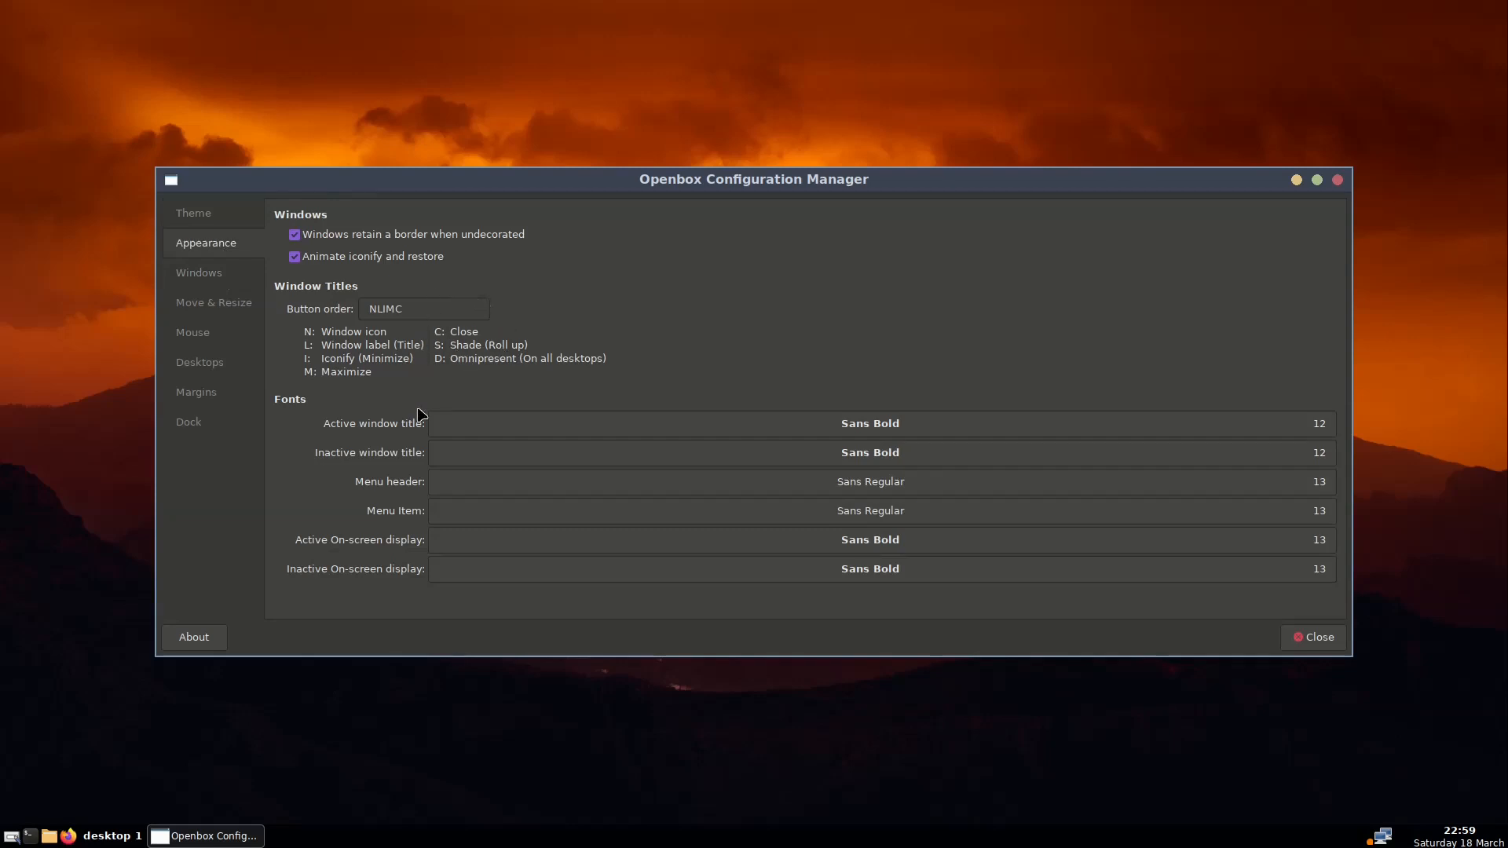
left_click_drag(402, 308, 394, 307)
mouse_move(788, 188)
left_mouse_down()
mouse_move(747, 179)
mouse_move(825, 91)
mouse_move(799, 157)
mouse_move(809, 255)
mouse_move(800, 189)
left_mouse_up()
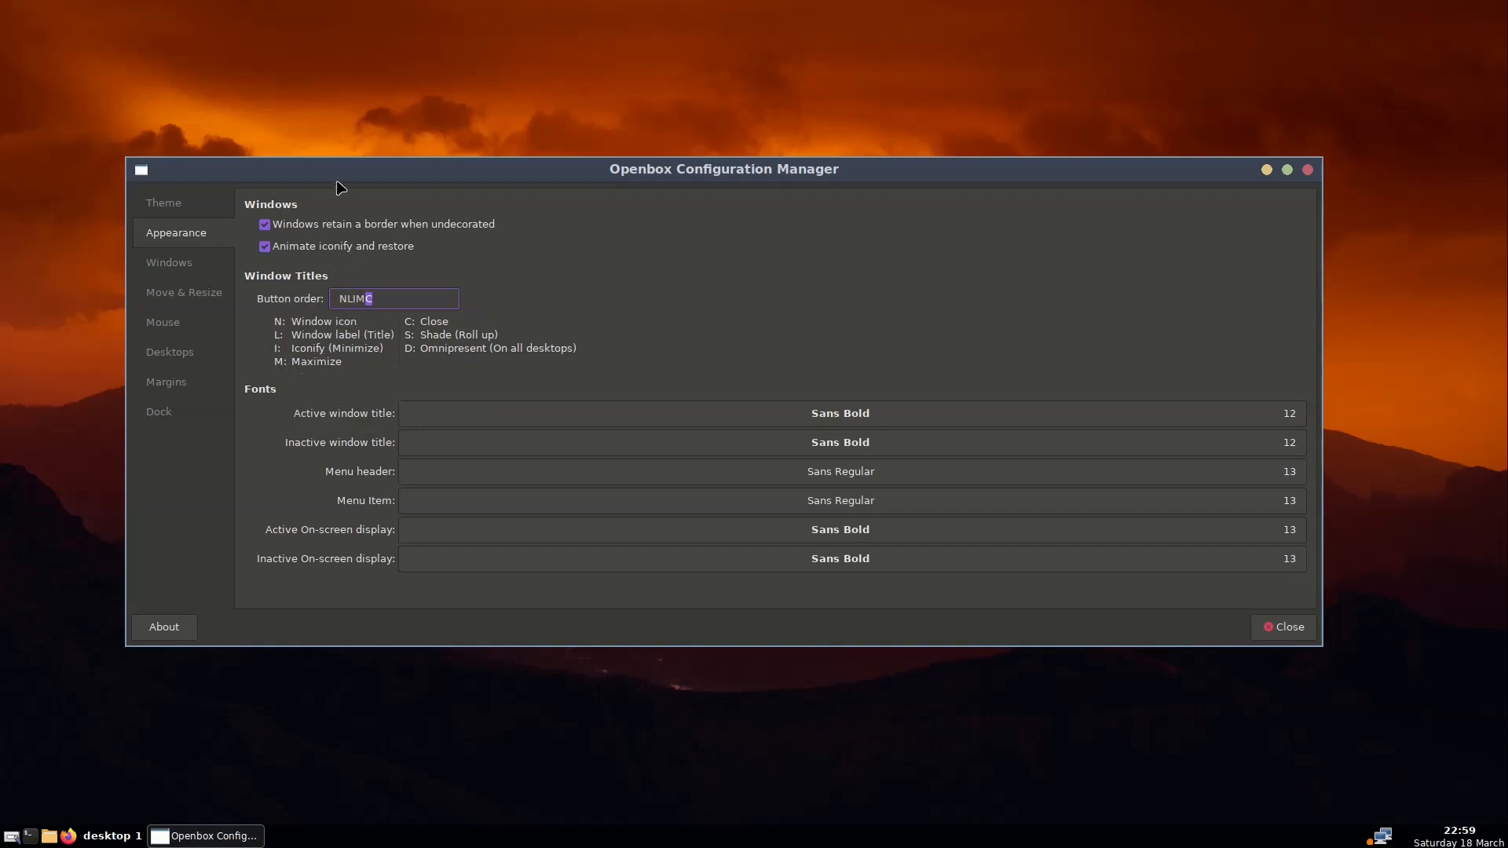
left_click(186, 213)
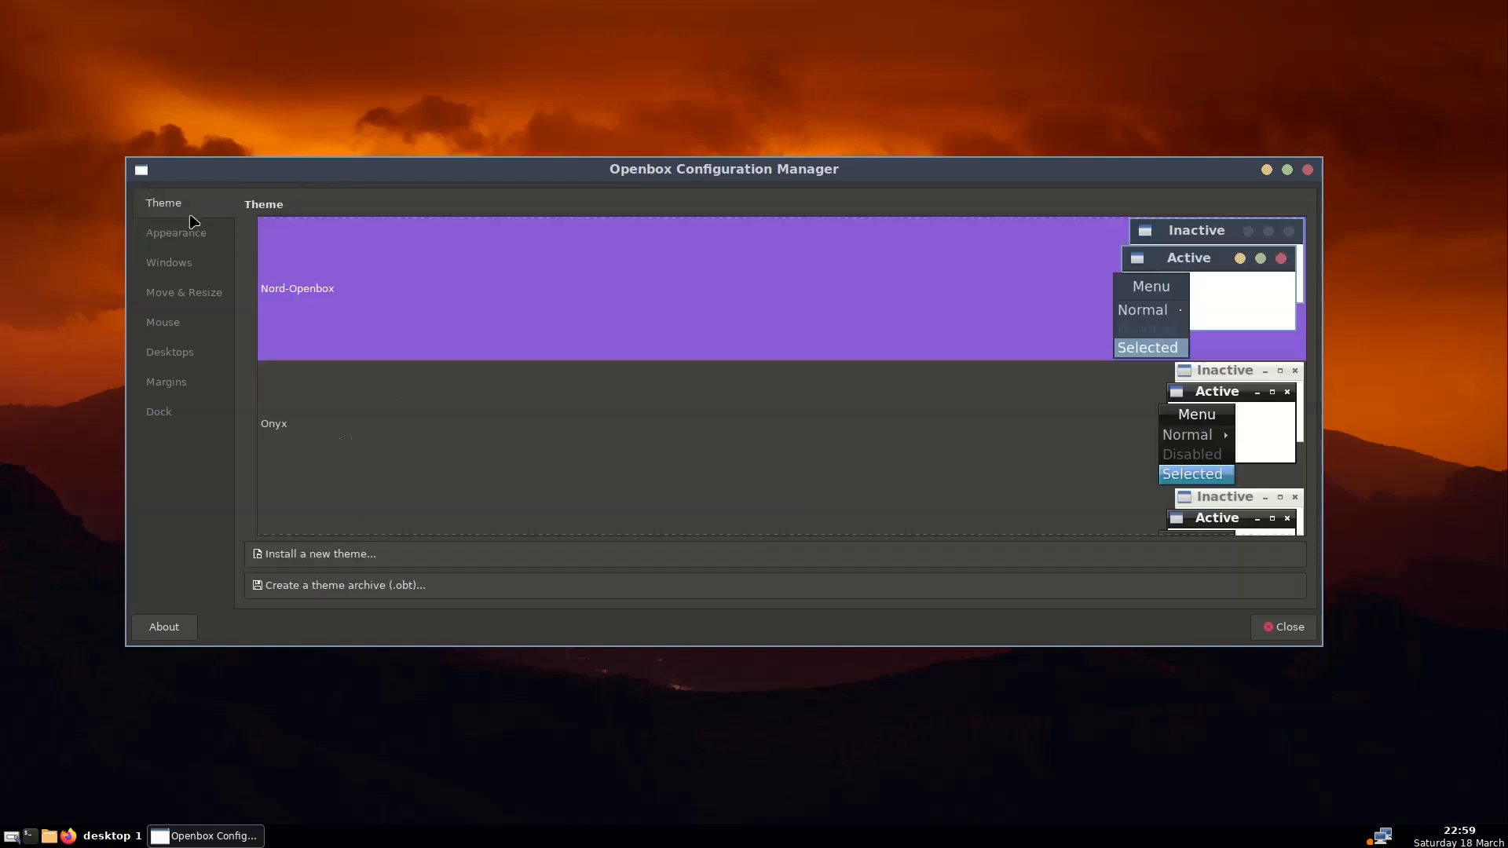
left_click(202, 237)
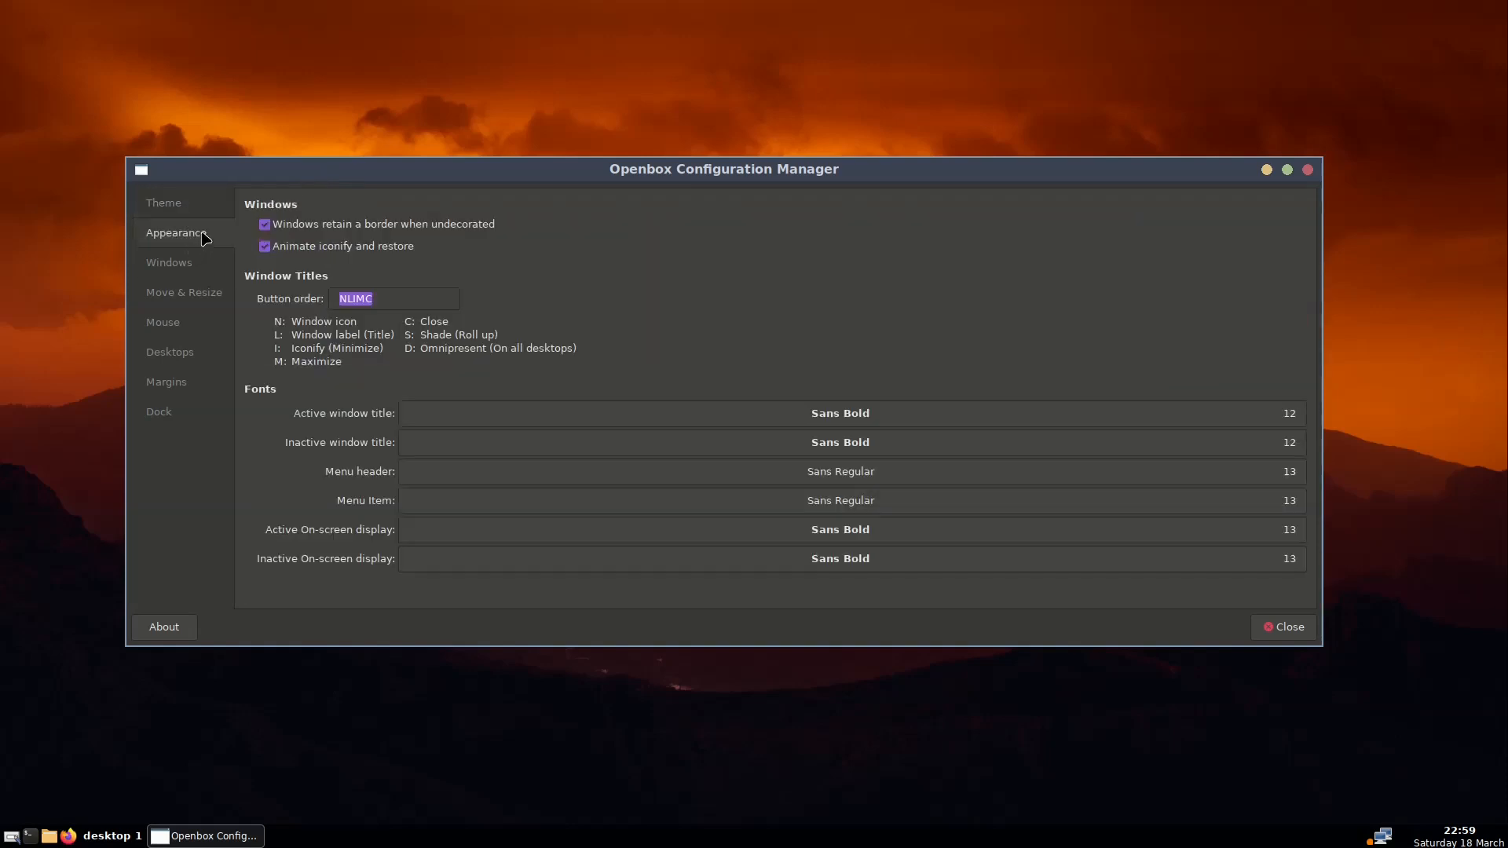
left_click(193, 264)
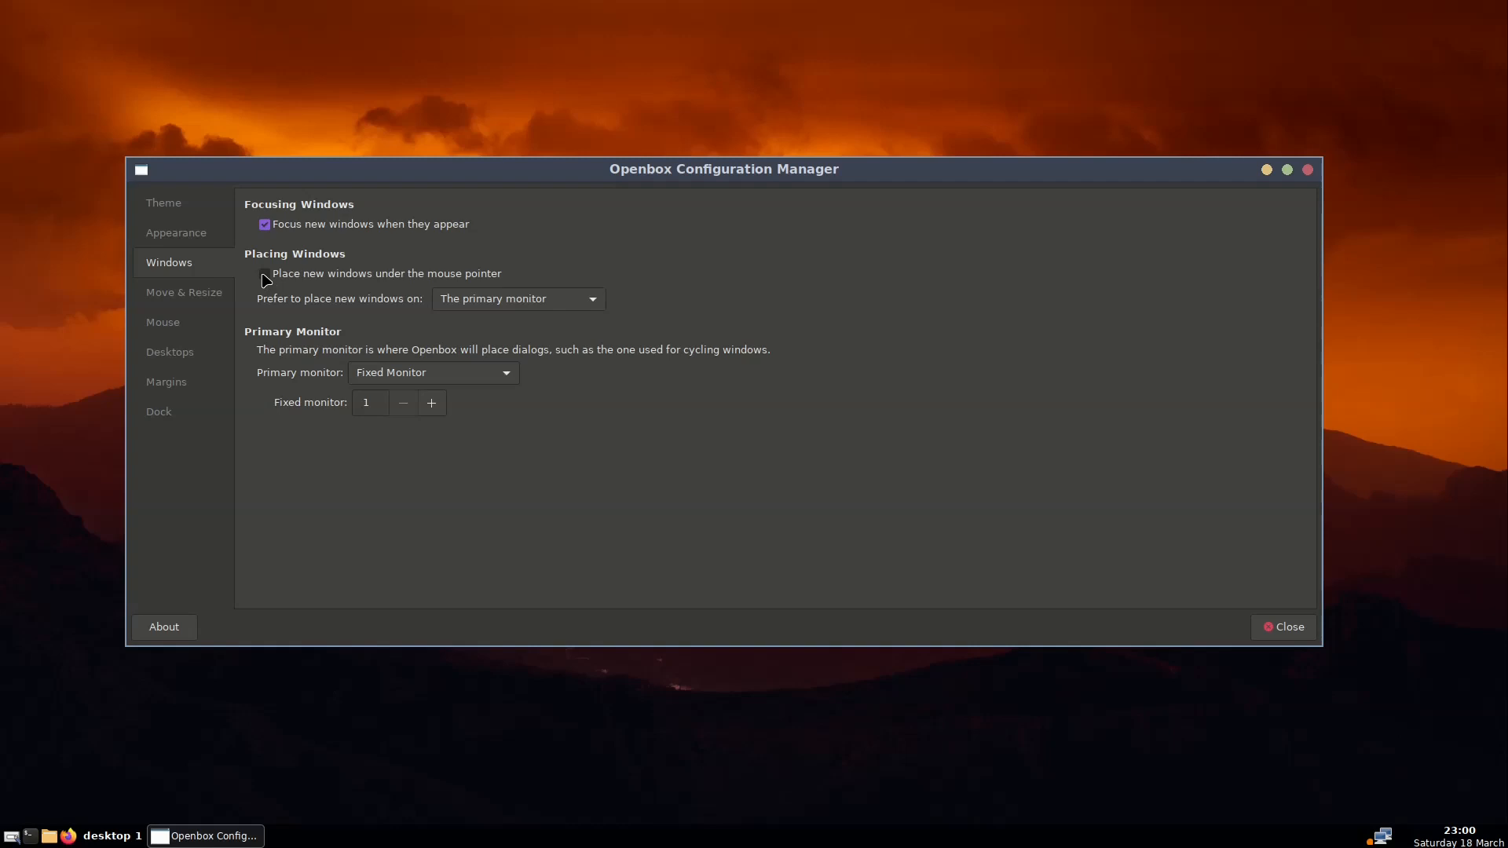
Step past the Move & Resize and Mouse pages to the Desktops page with four unnamed desktops
left_click(196, 302)
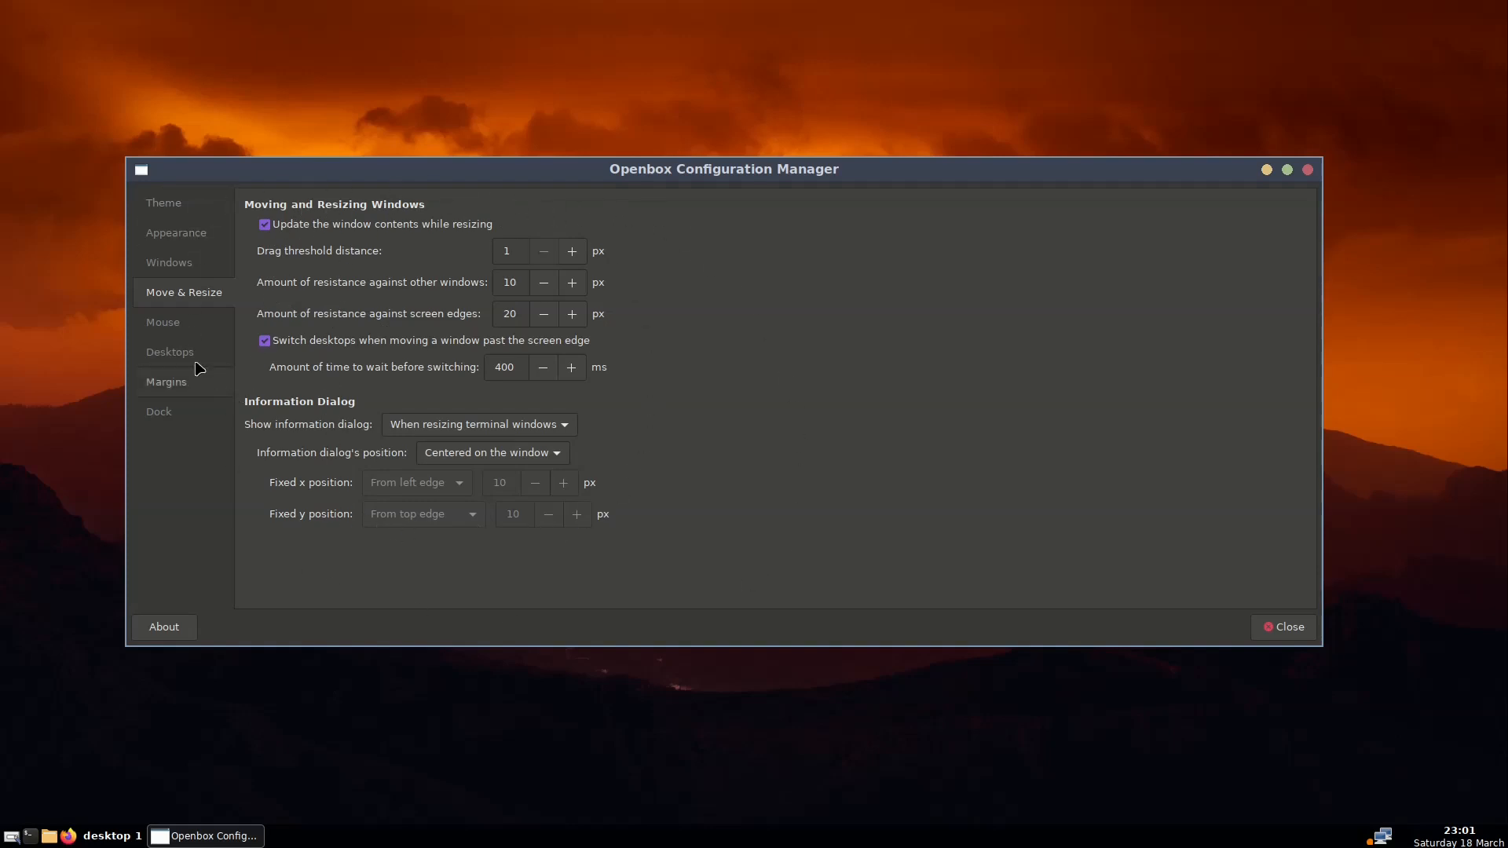
left_click(183, 318)
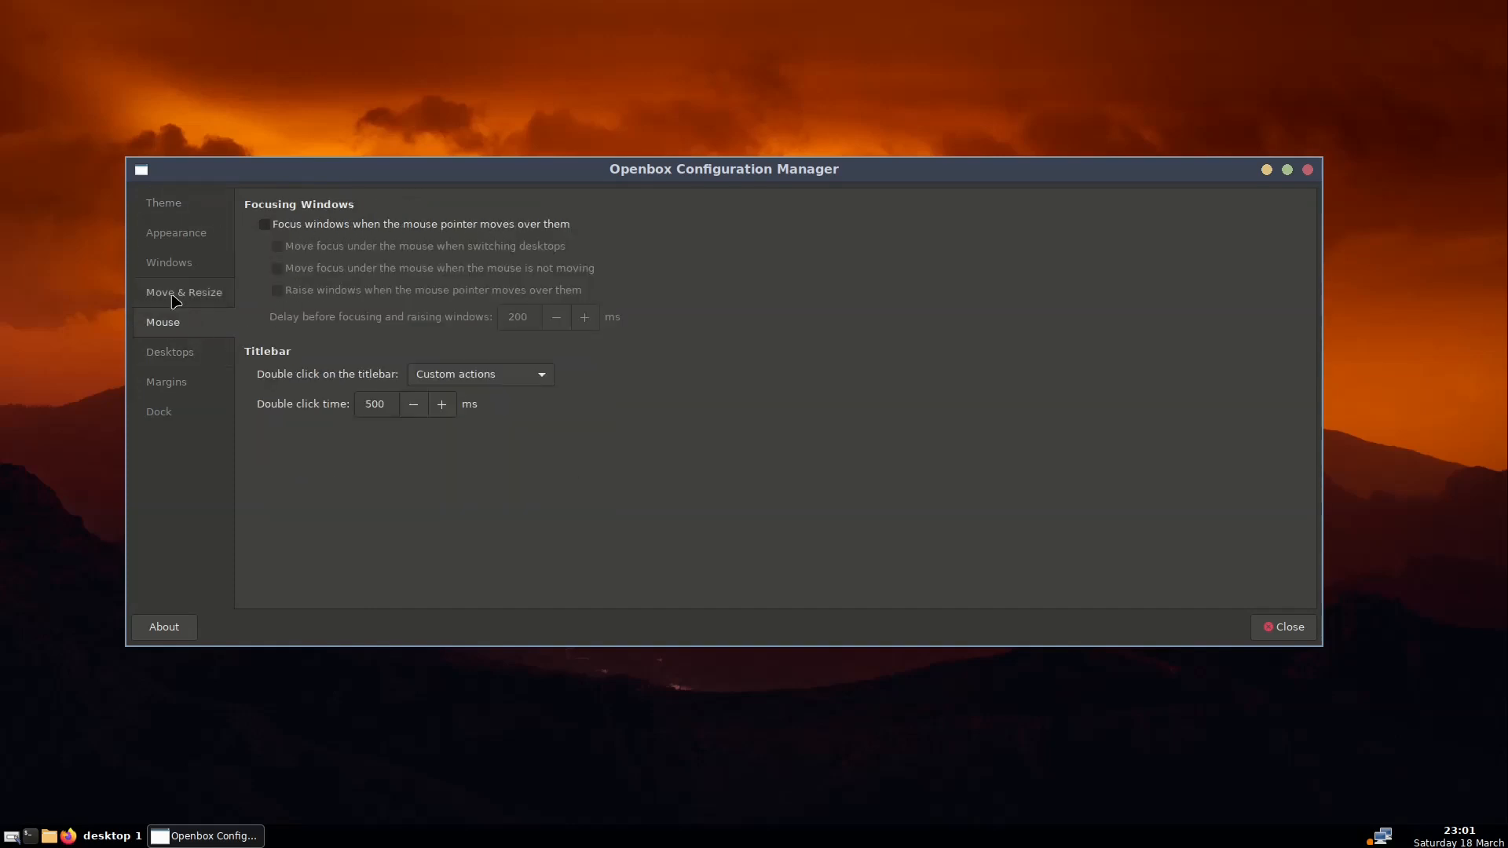
left_click(173, 356)
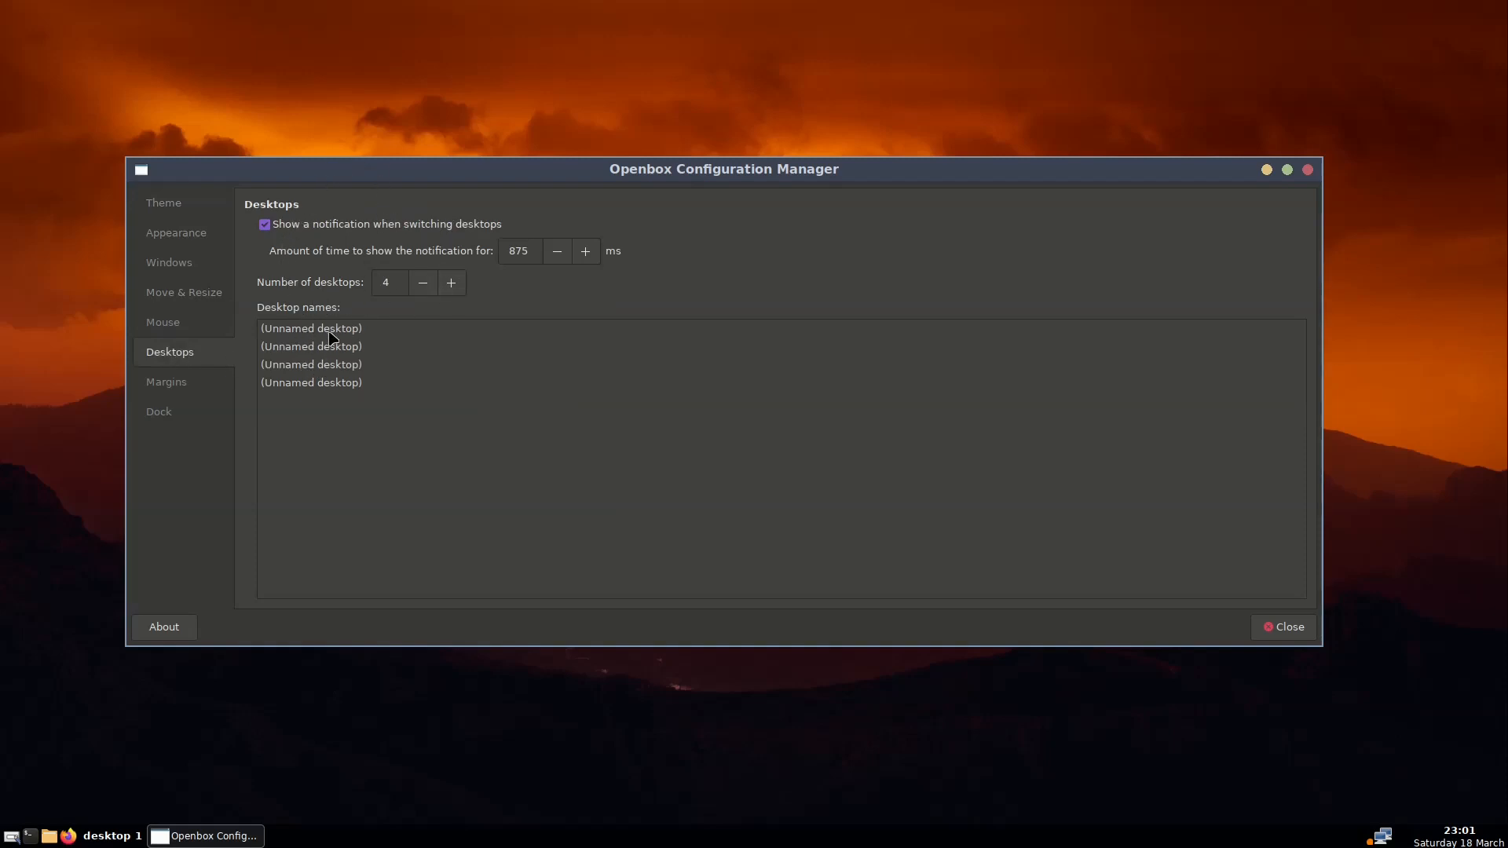
Lower the desktop count to 1, then raise it back to 4
left_click(424, 283)
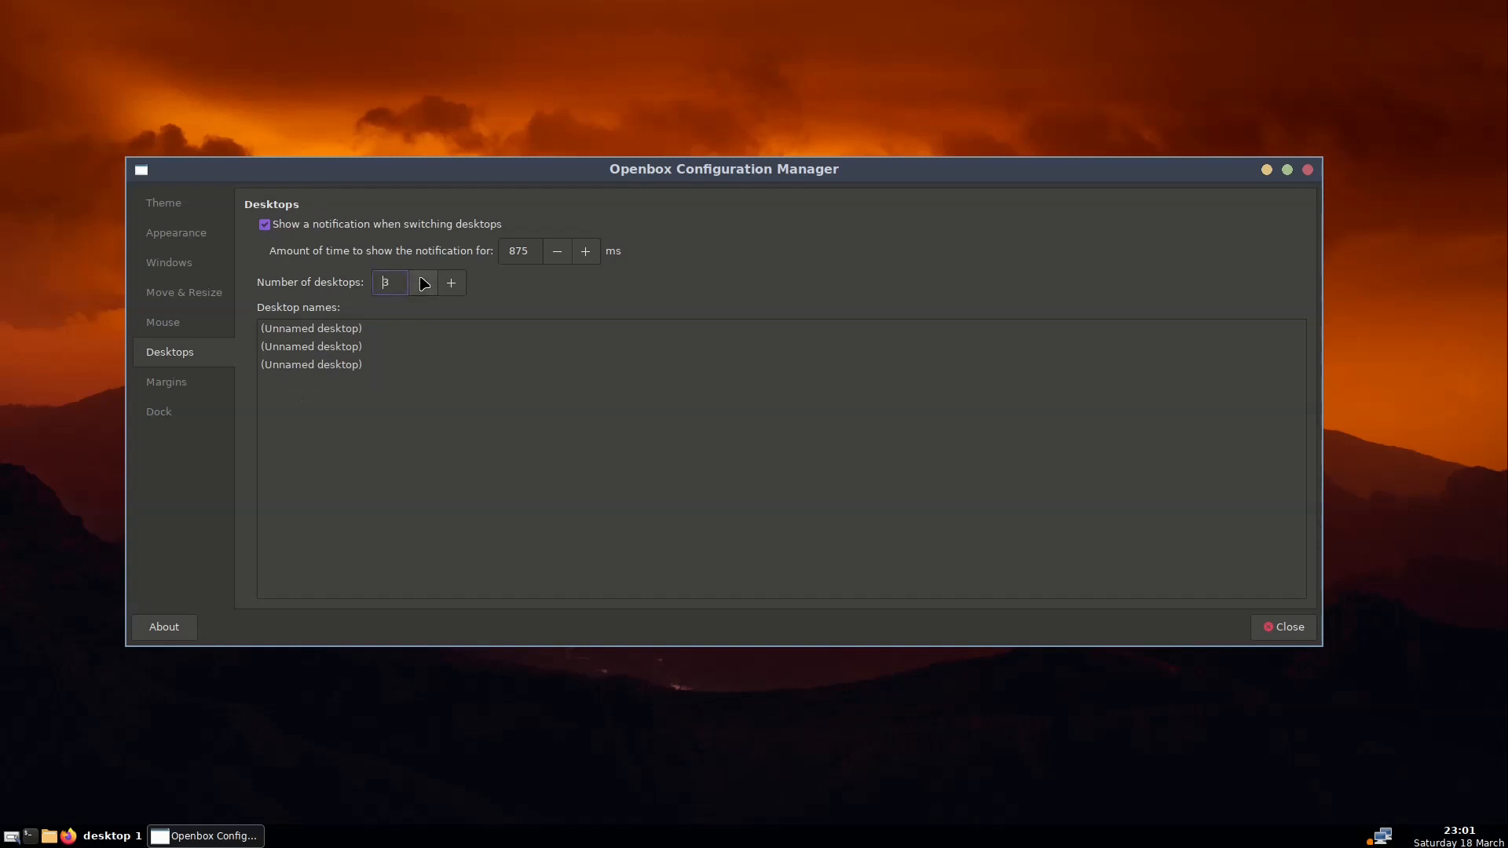
left_click(424, 283)
left_click(423, 282)
left_click(452, 282)
left_click(451, 282)
left_click(452, 283)
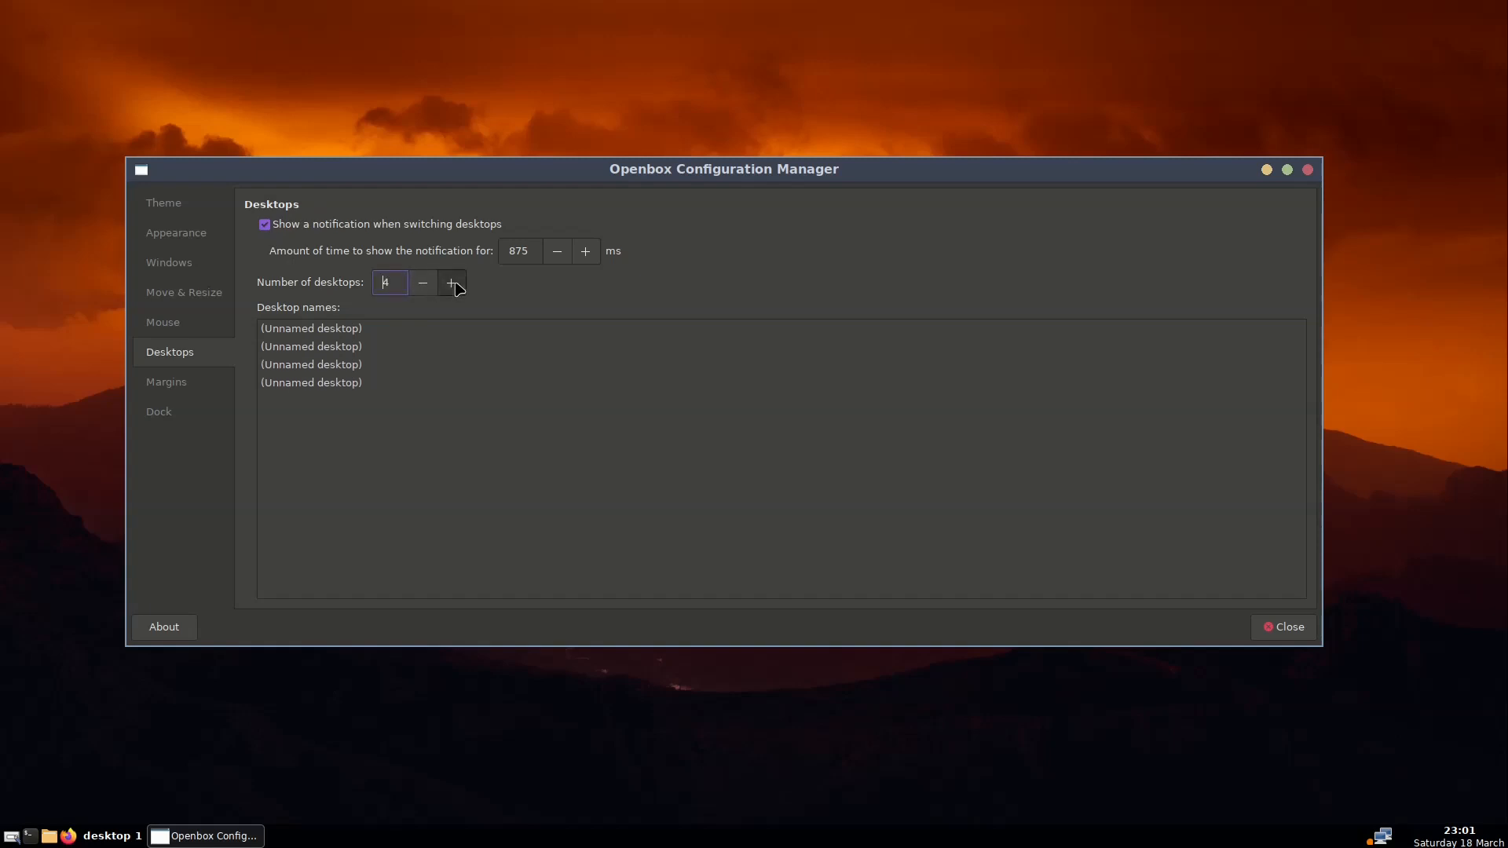
Name the first desktop '1' and the second desktop '2'
left_click(354, 329)
left_click(354, 329)
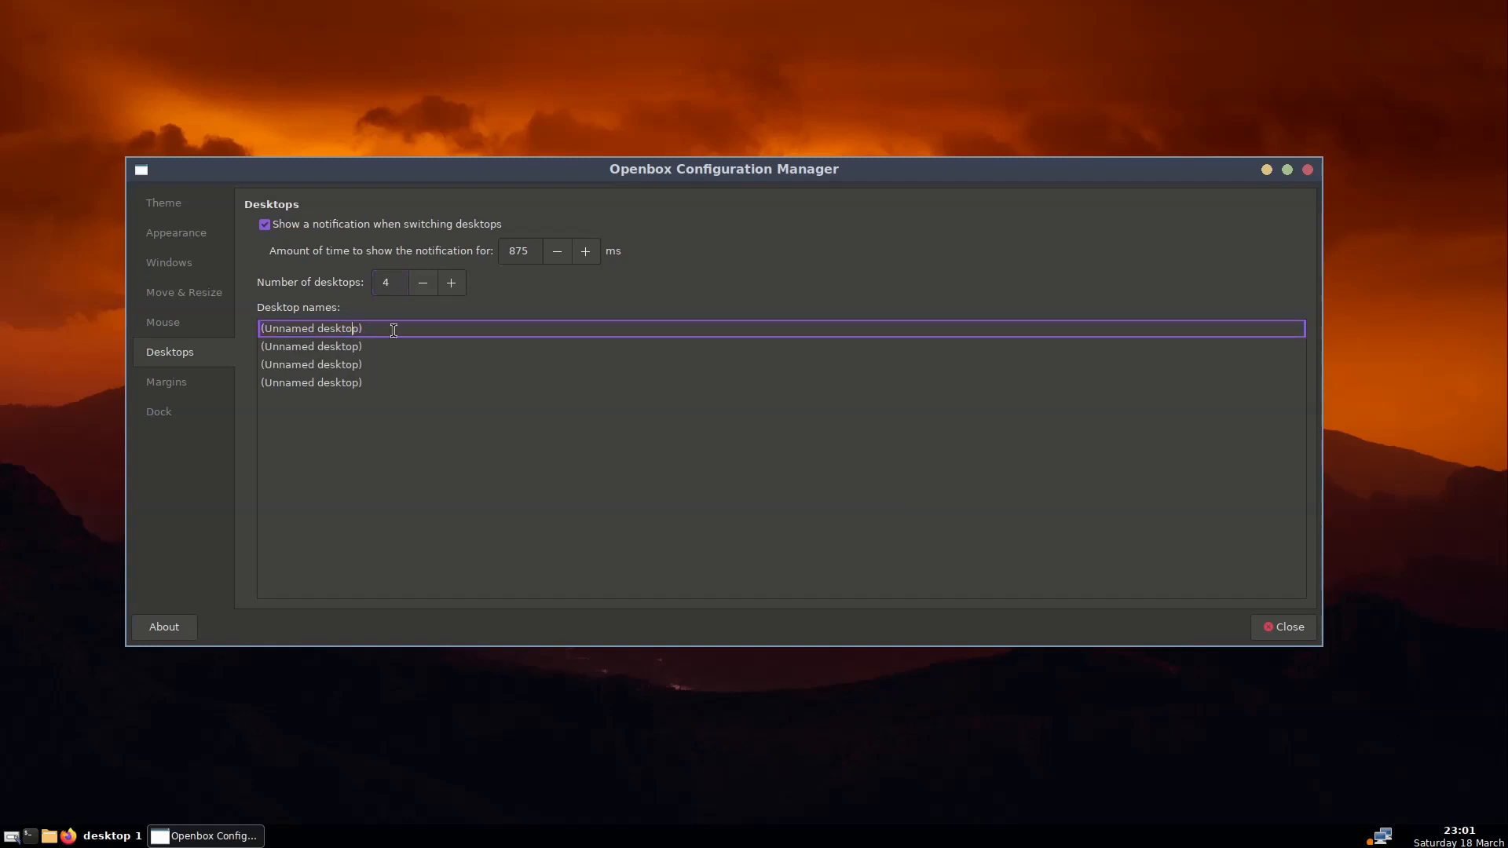
type("1")
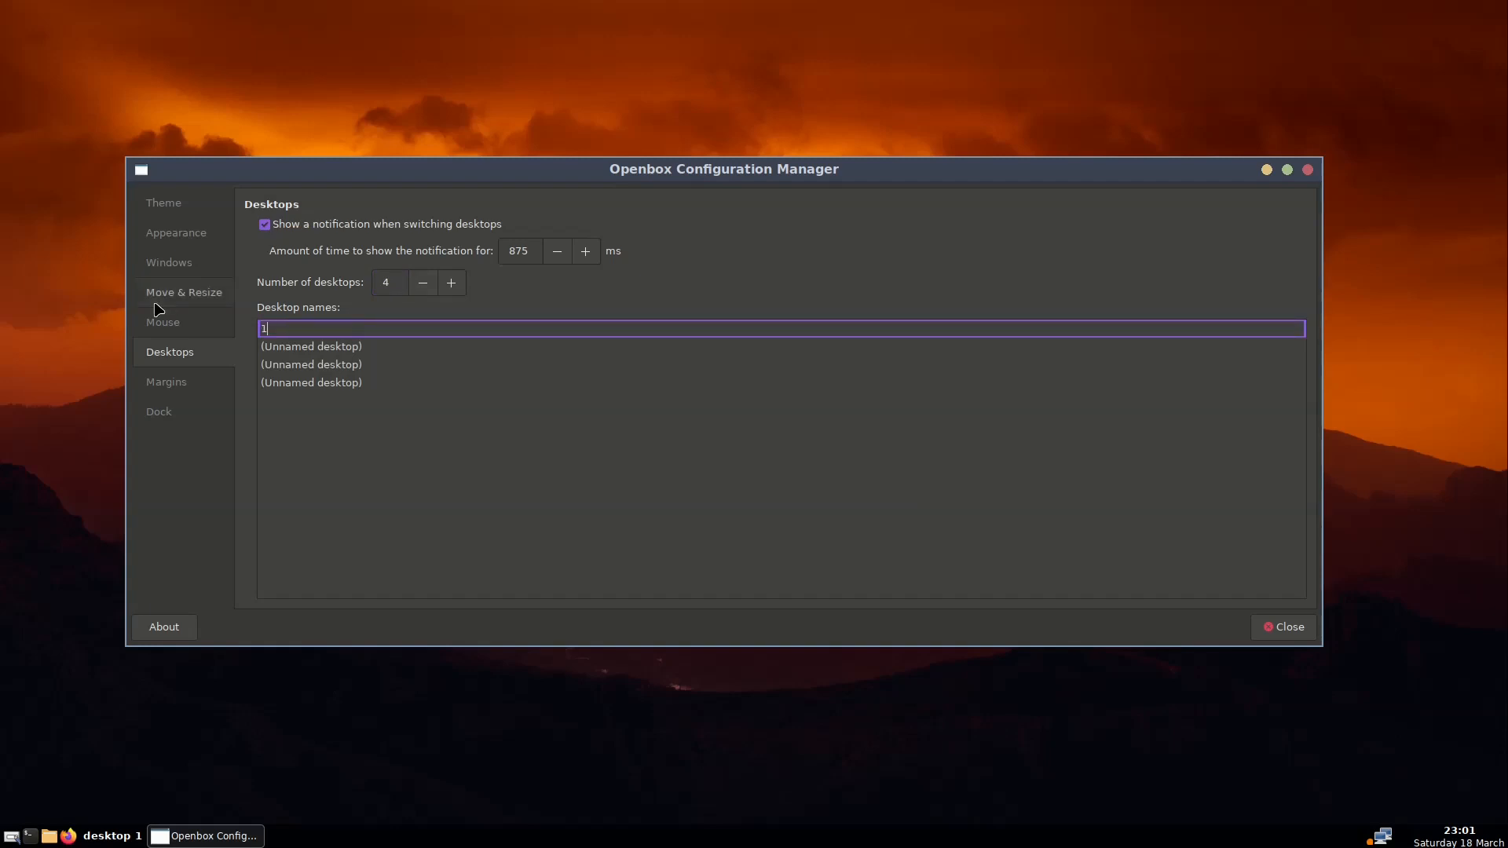
left_click(277, 343)
left_click(278, 342)
left_click(277, 342)
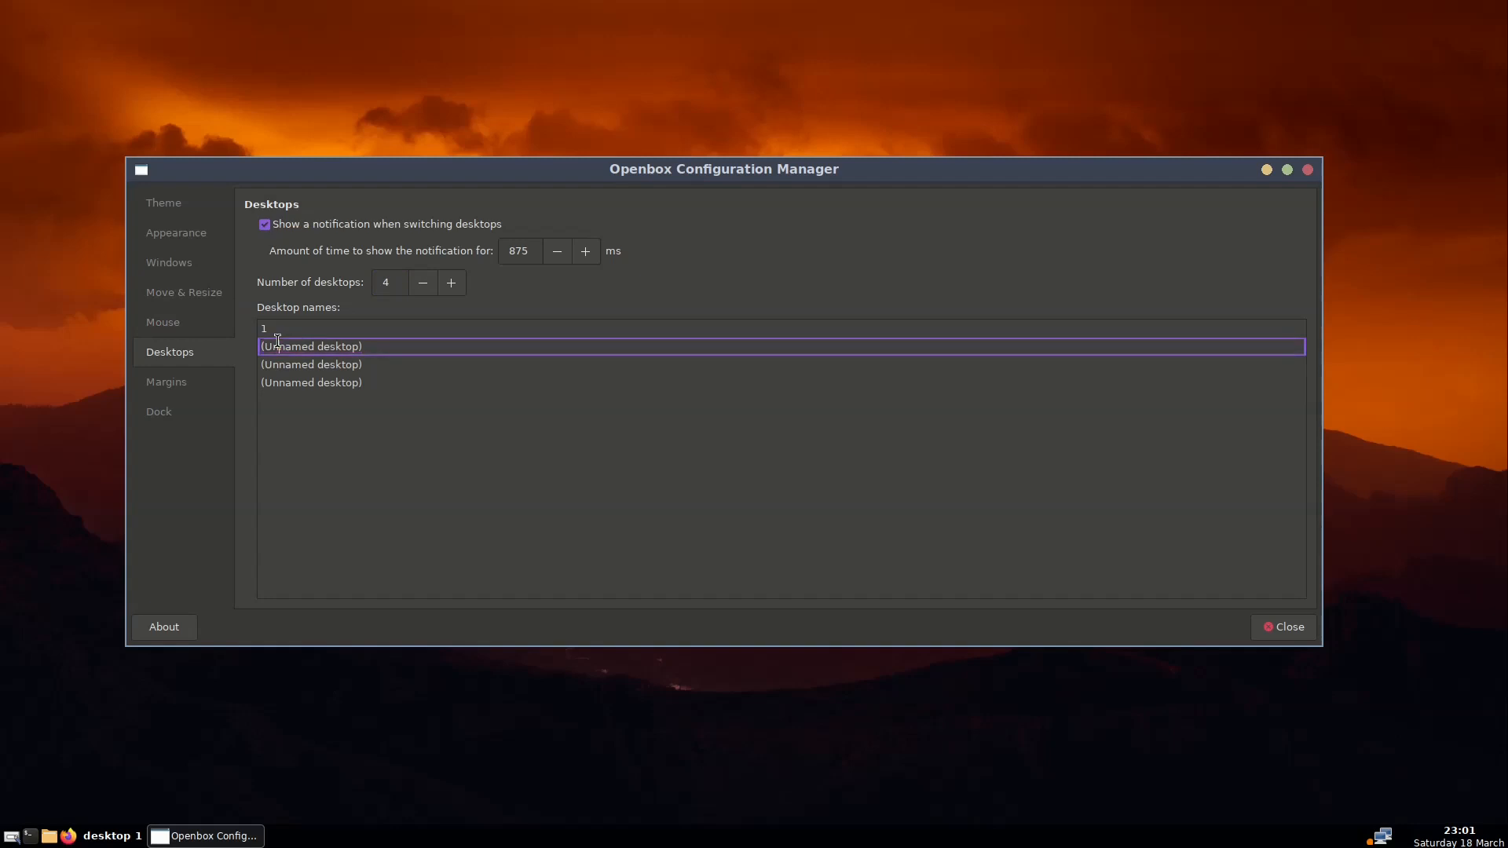
left_click_drag(385, 346, 233, 343)
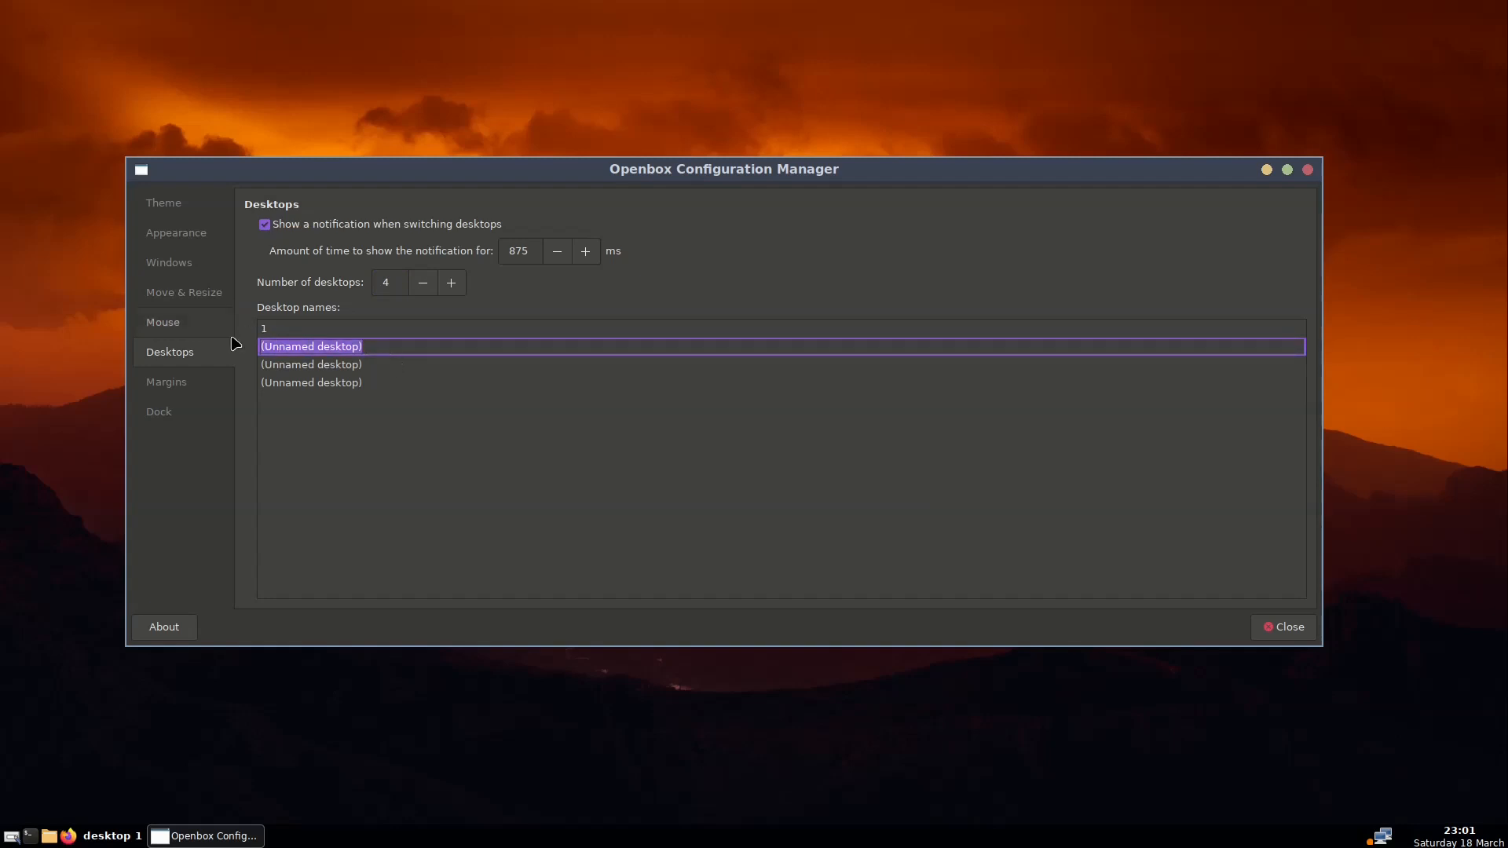
type("2")
Name the third desktop '3' and the fourth '4', then check the renamed rows
double_click(364, 363)
left_click(365, 363)
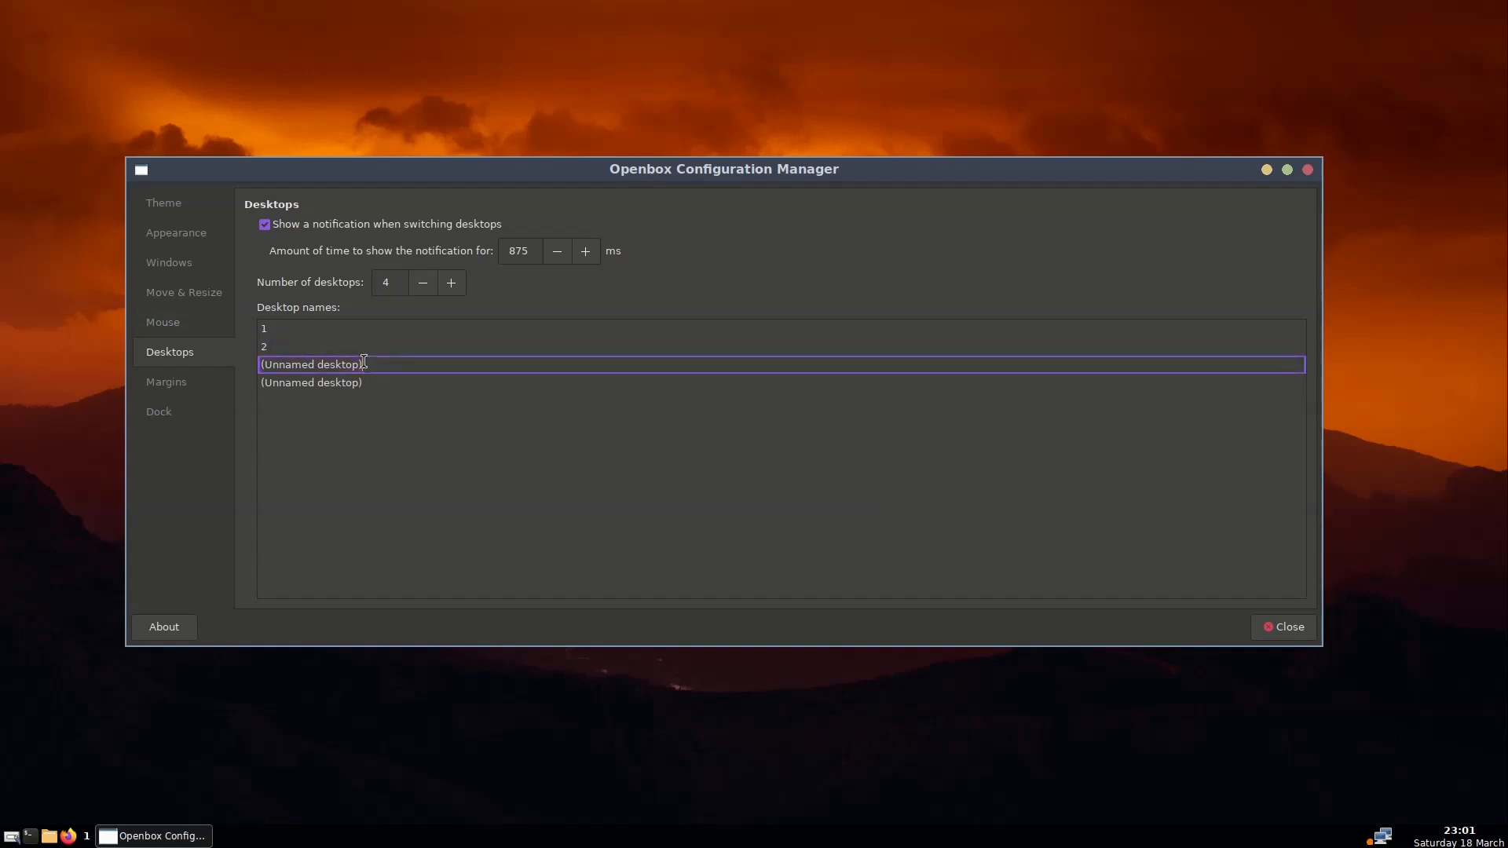
left_click_drag(365, 363, 230, 360)
type("3")
double_click(380, 385)
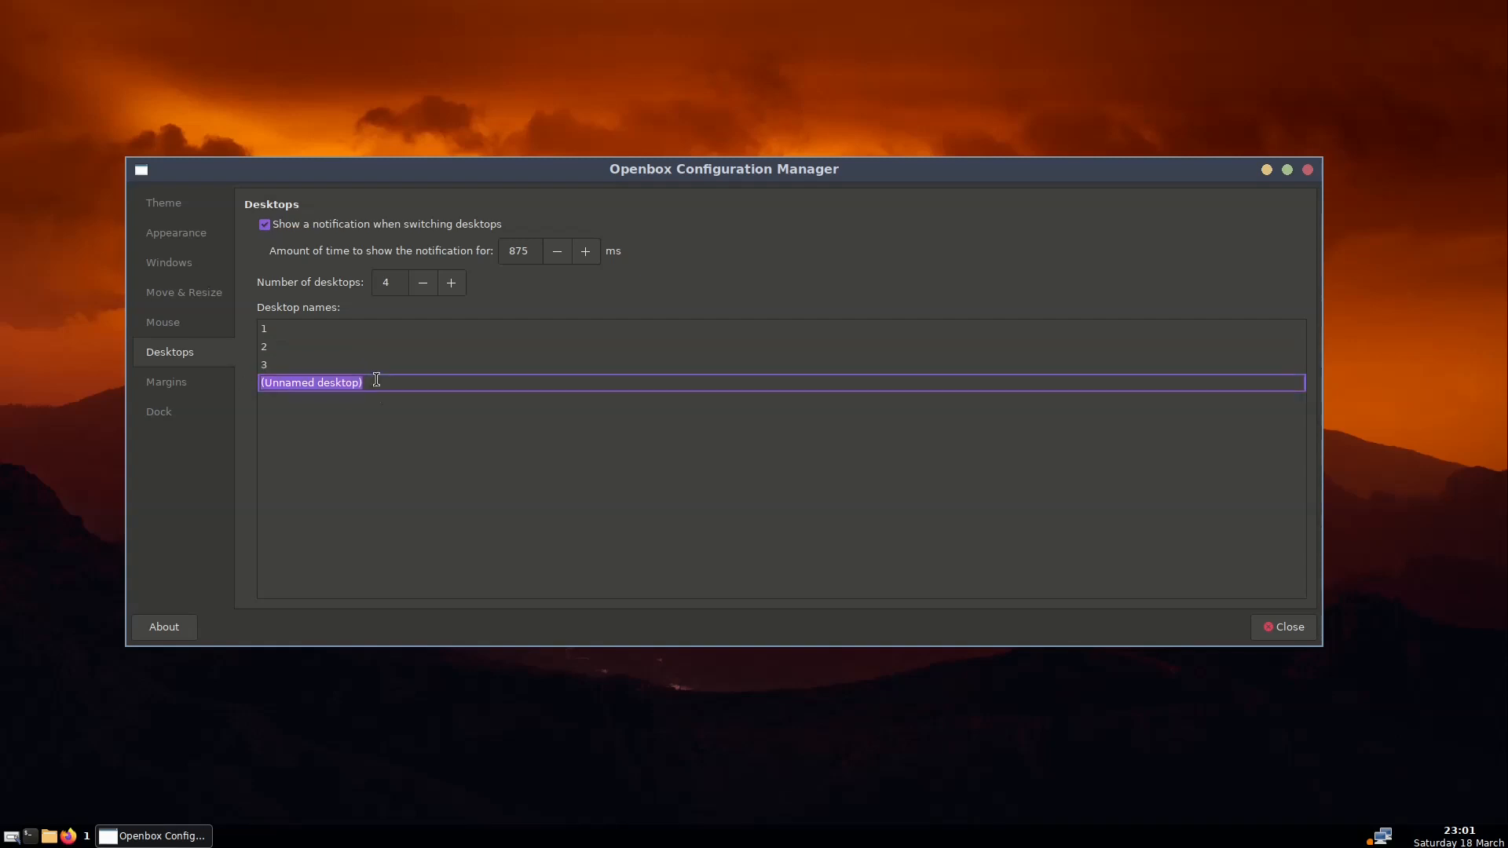
type("4")
key("Return")
left_click(305, 333)
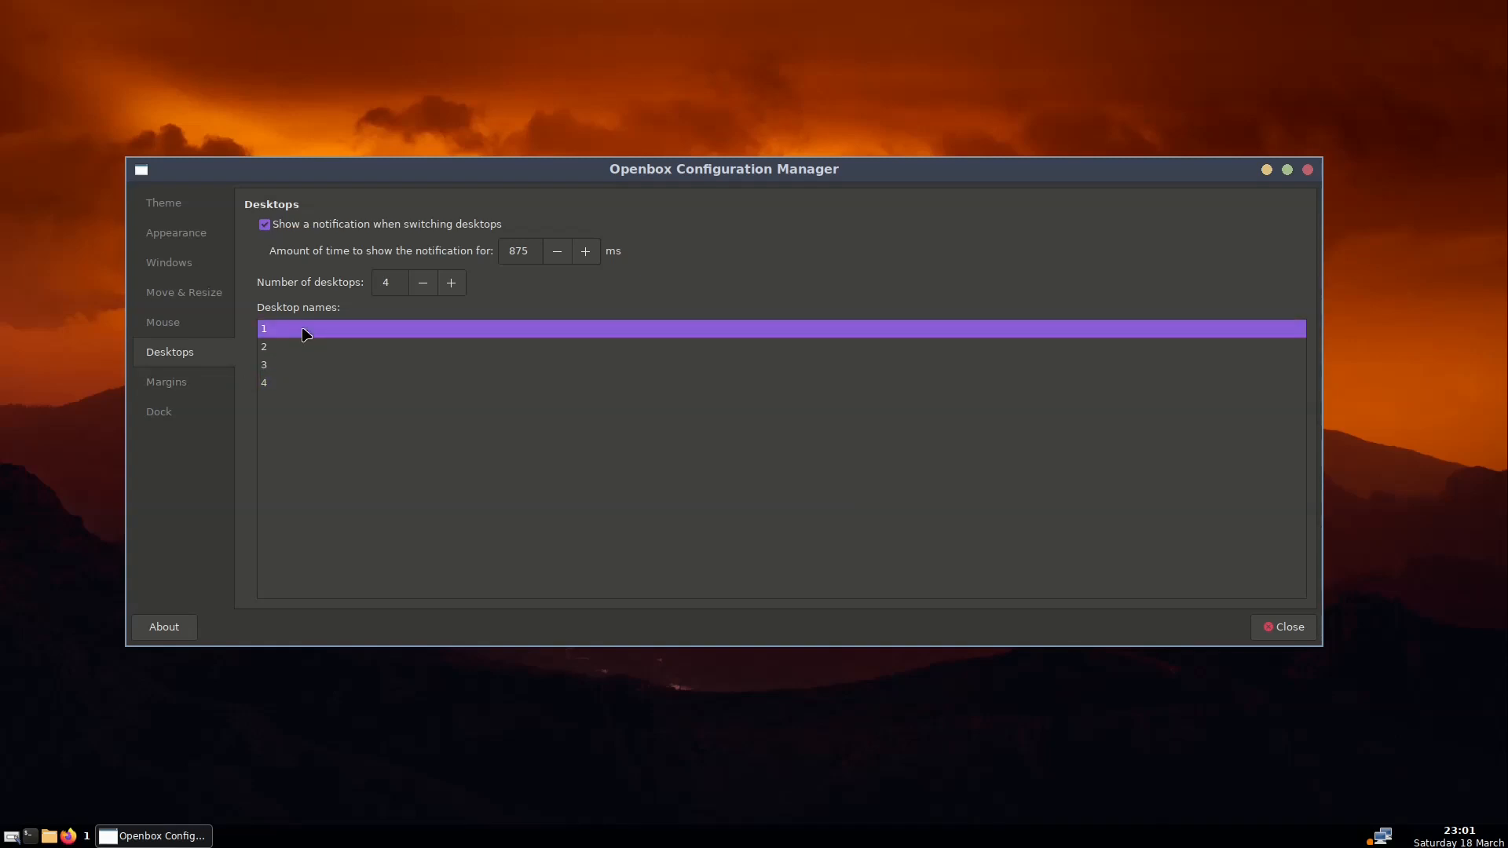
left_click(284, 361)
left_click(276, 380)
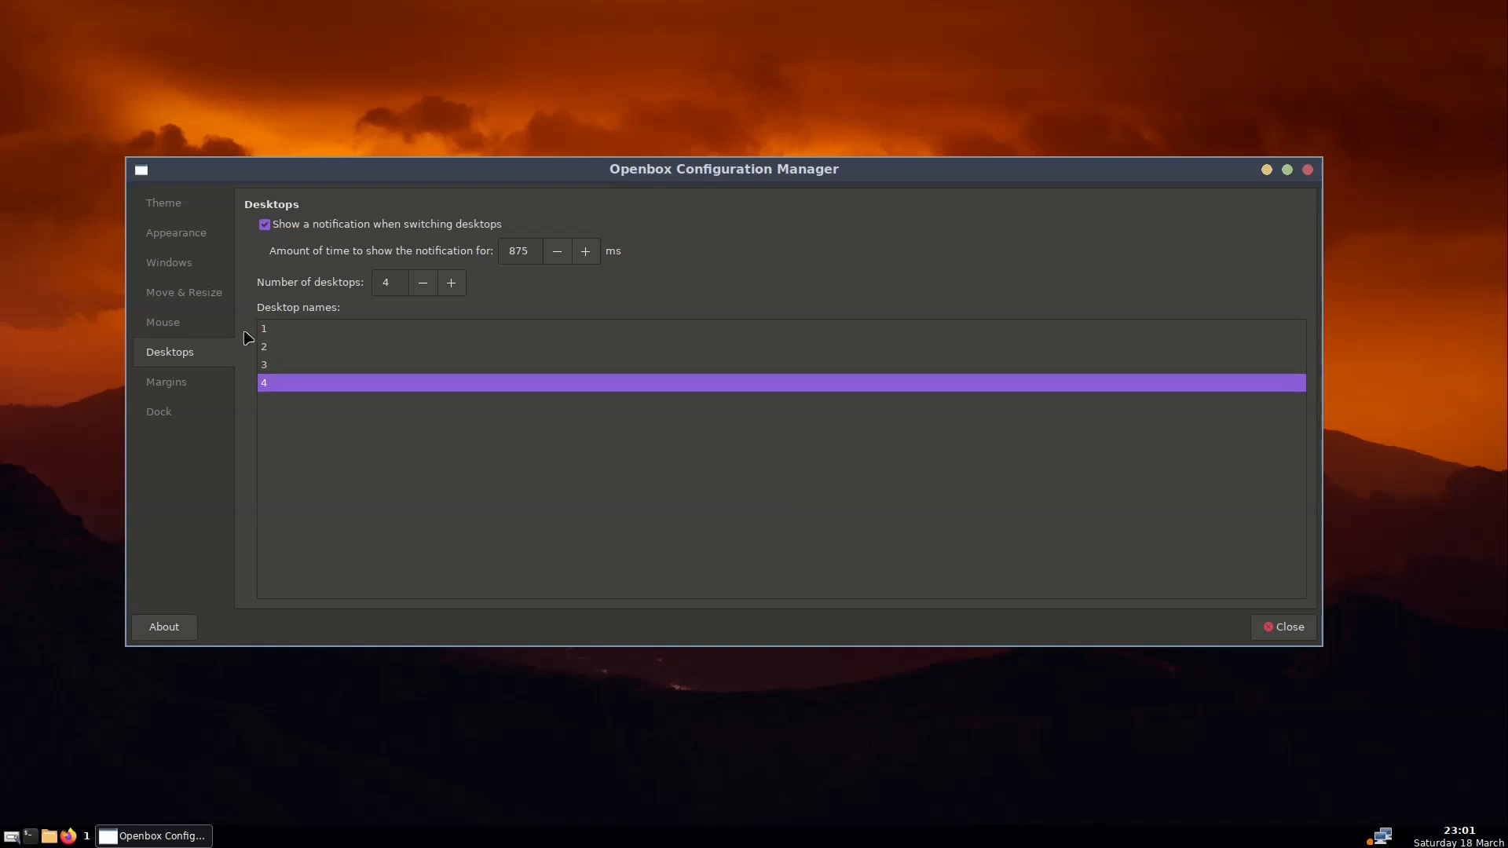
left_click(166, 382)
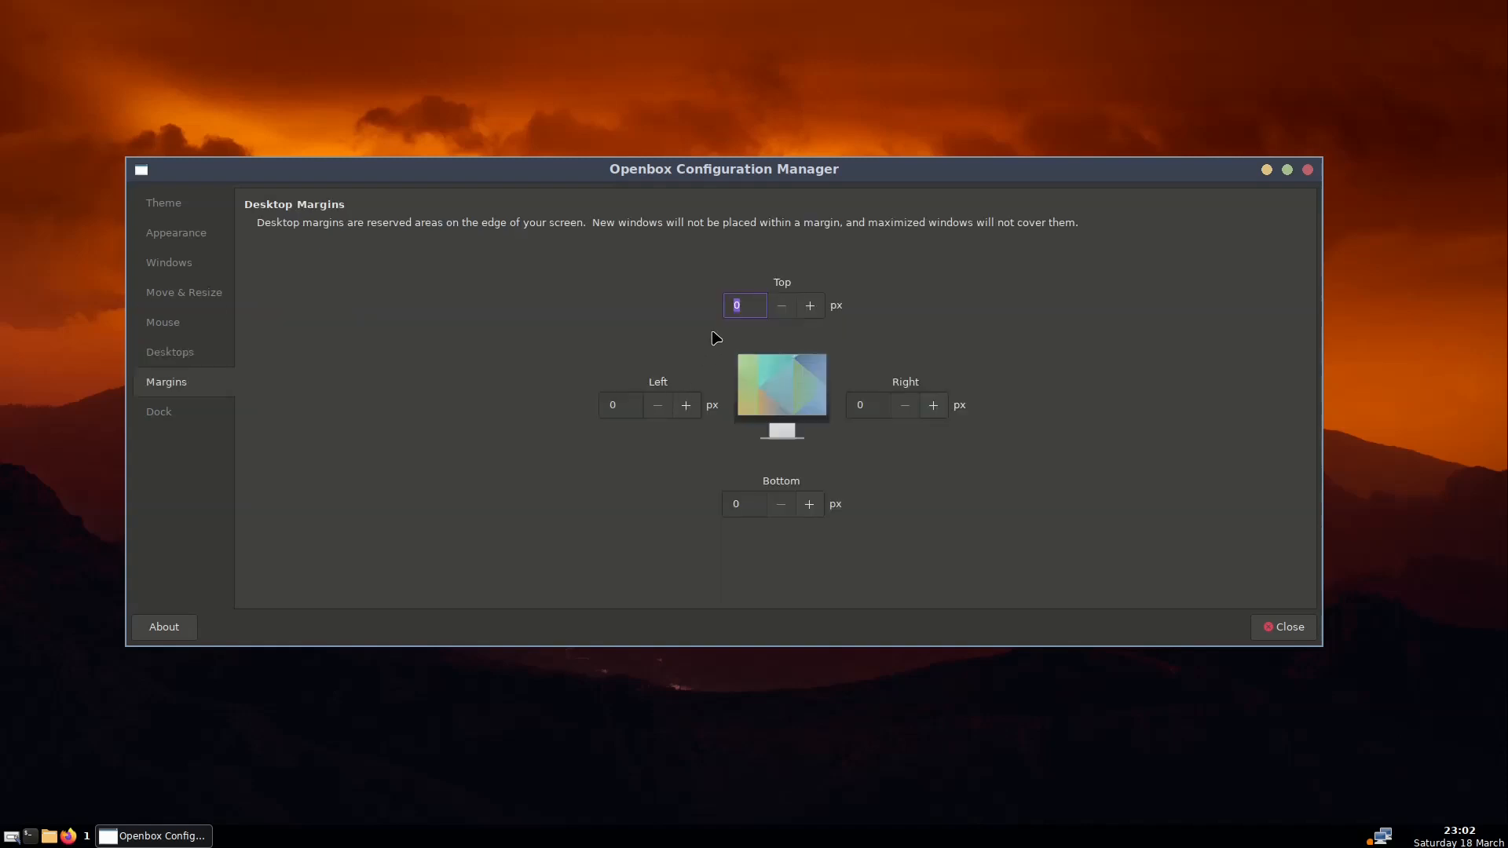
Raise the Left margin to 6 px, glance at the Dock page, and return to Margins
double_click(688, 409)
left_click(687, 409)
left_click(687, 409)
left_click(687, 408)
left_click(687, 406)
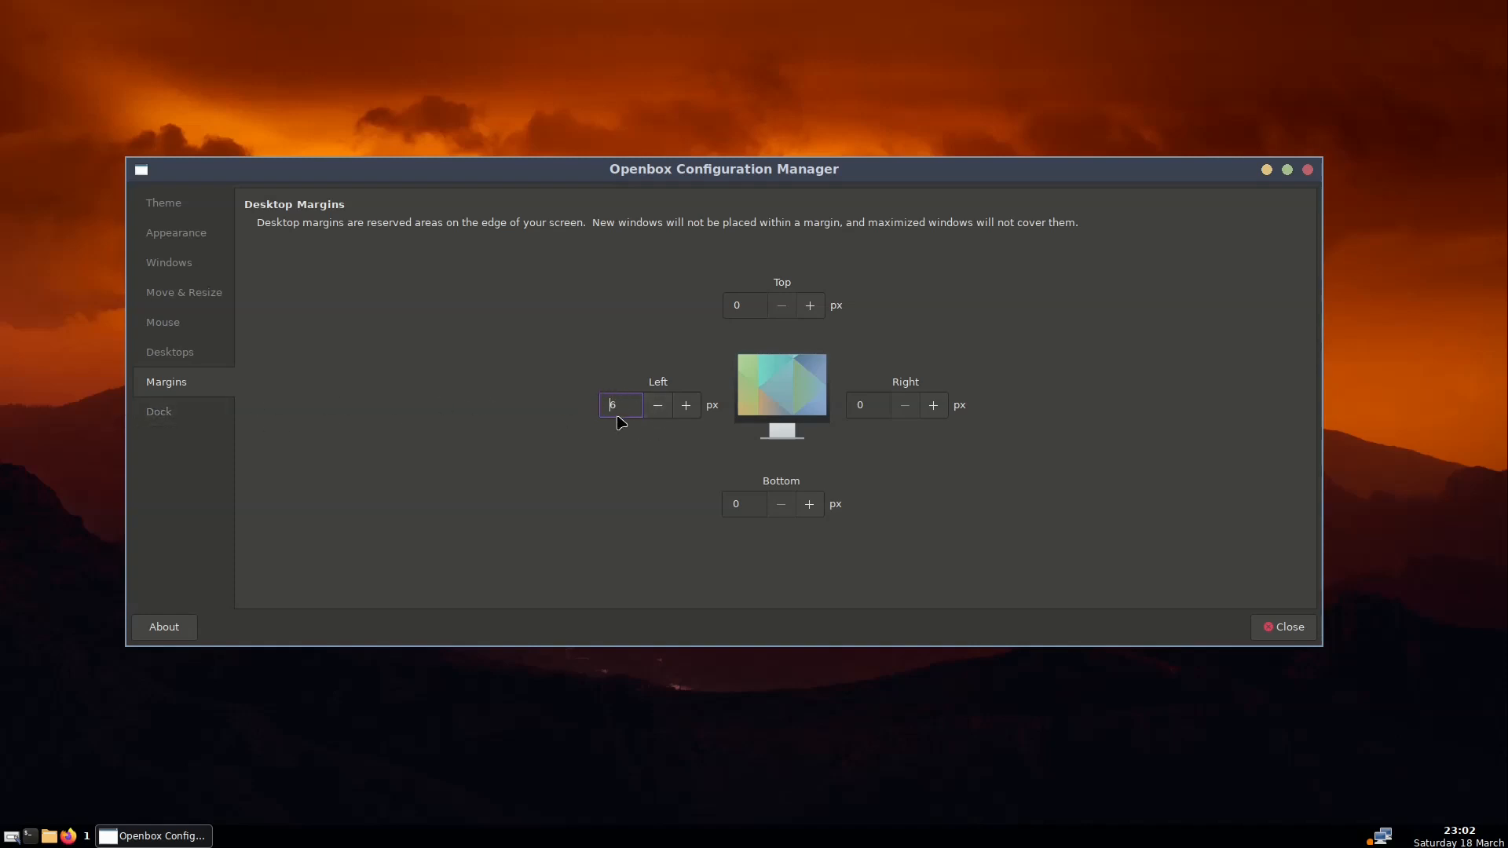
left_click(191, 405)
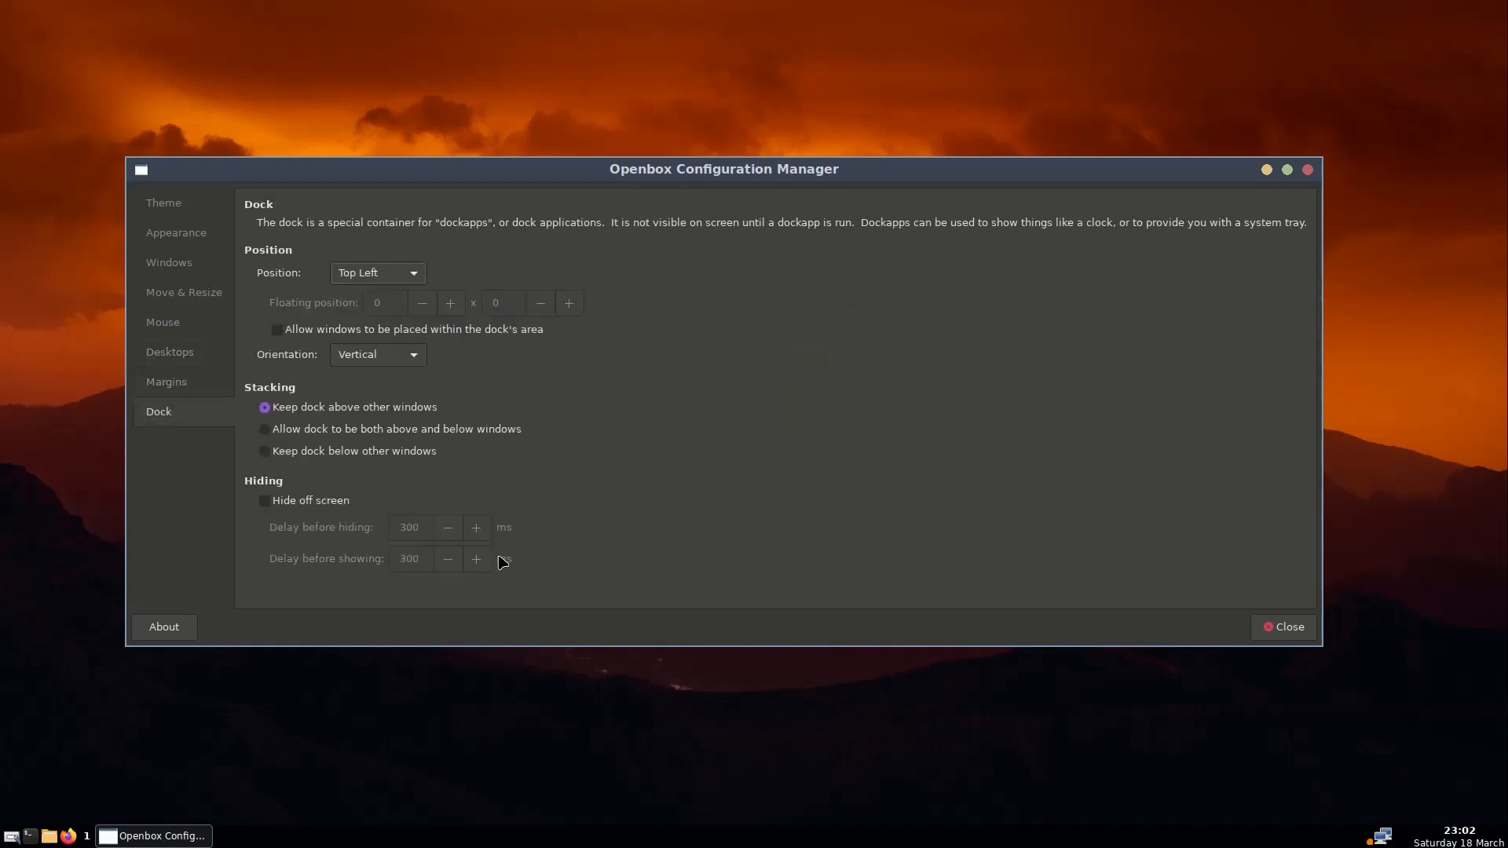
left_click(181, 385)
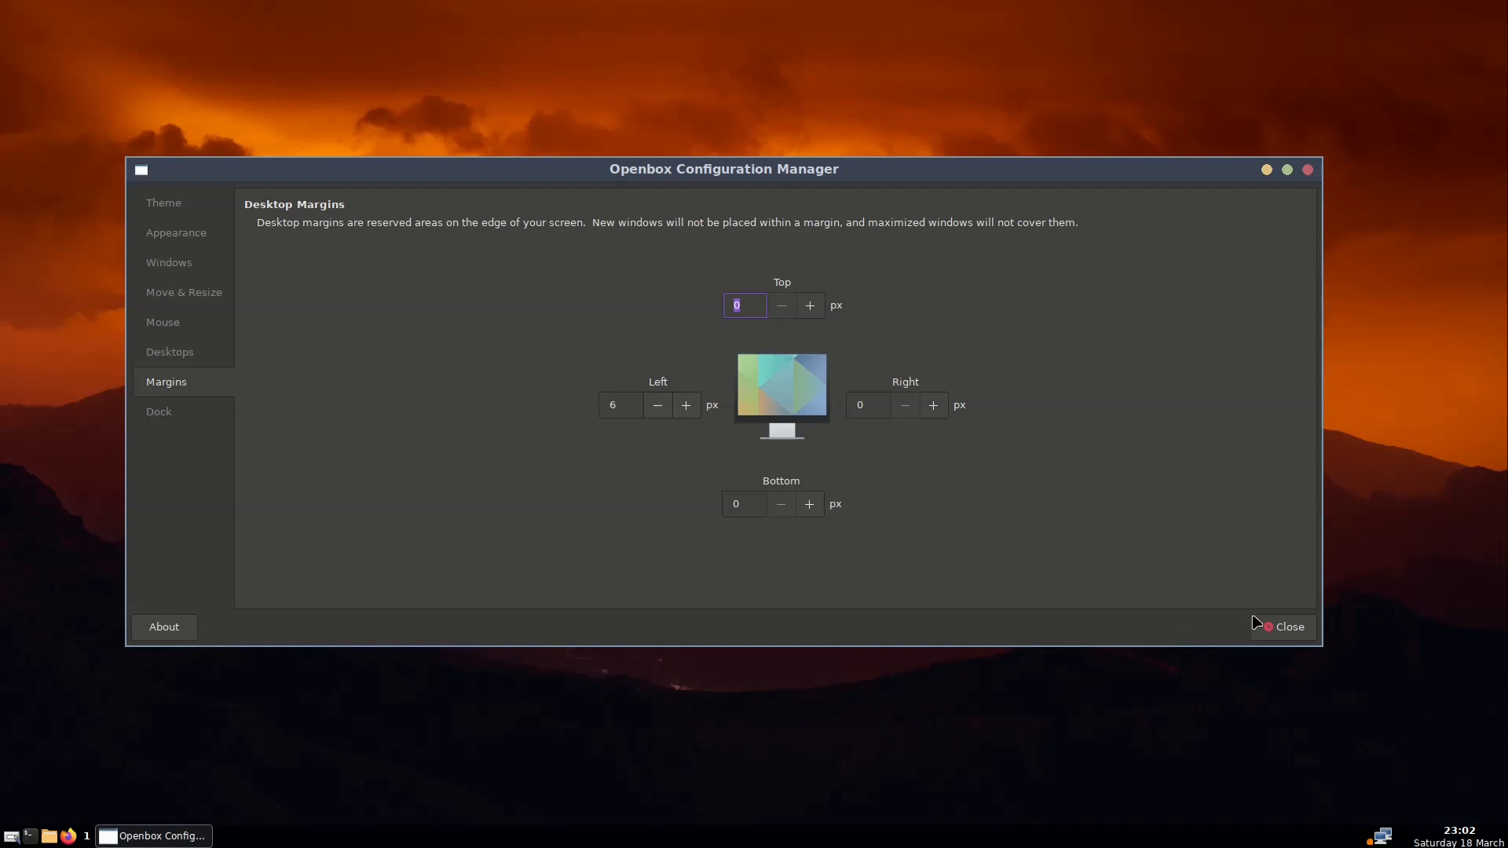
Close ObConf, launch Firefox, and open and dismiss the root menu from the left screen edge
left_click(1289, 633)
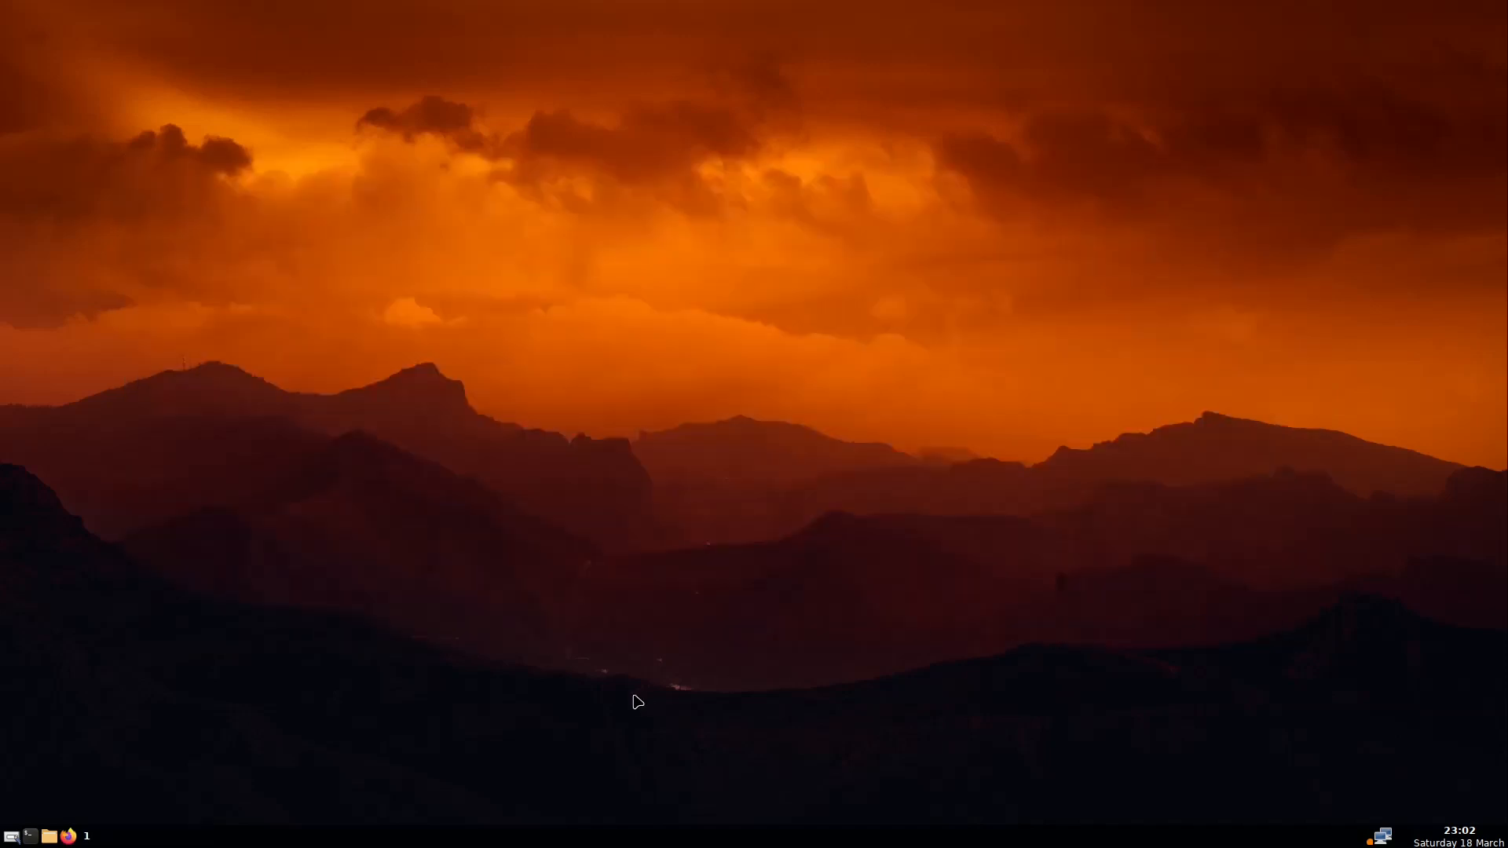
left_click(71, 836)
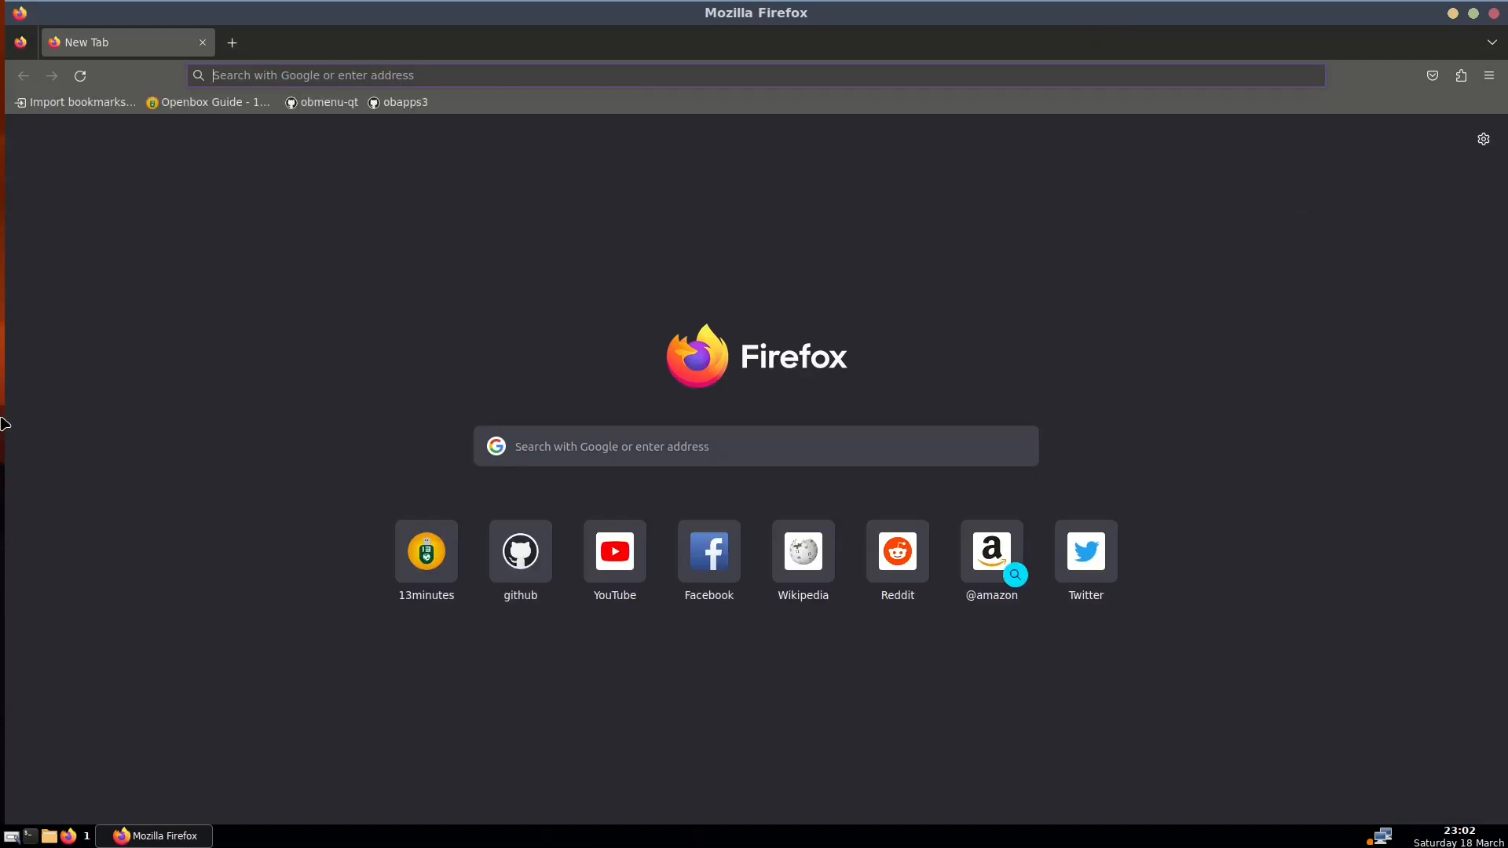
right_click(2, 391)
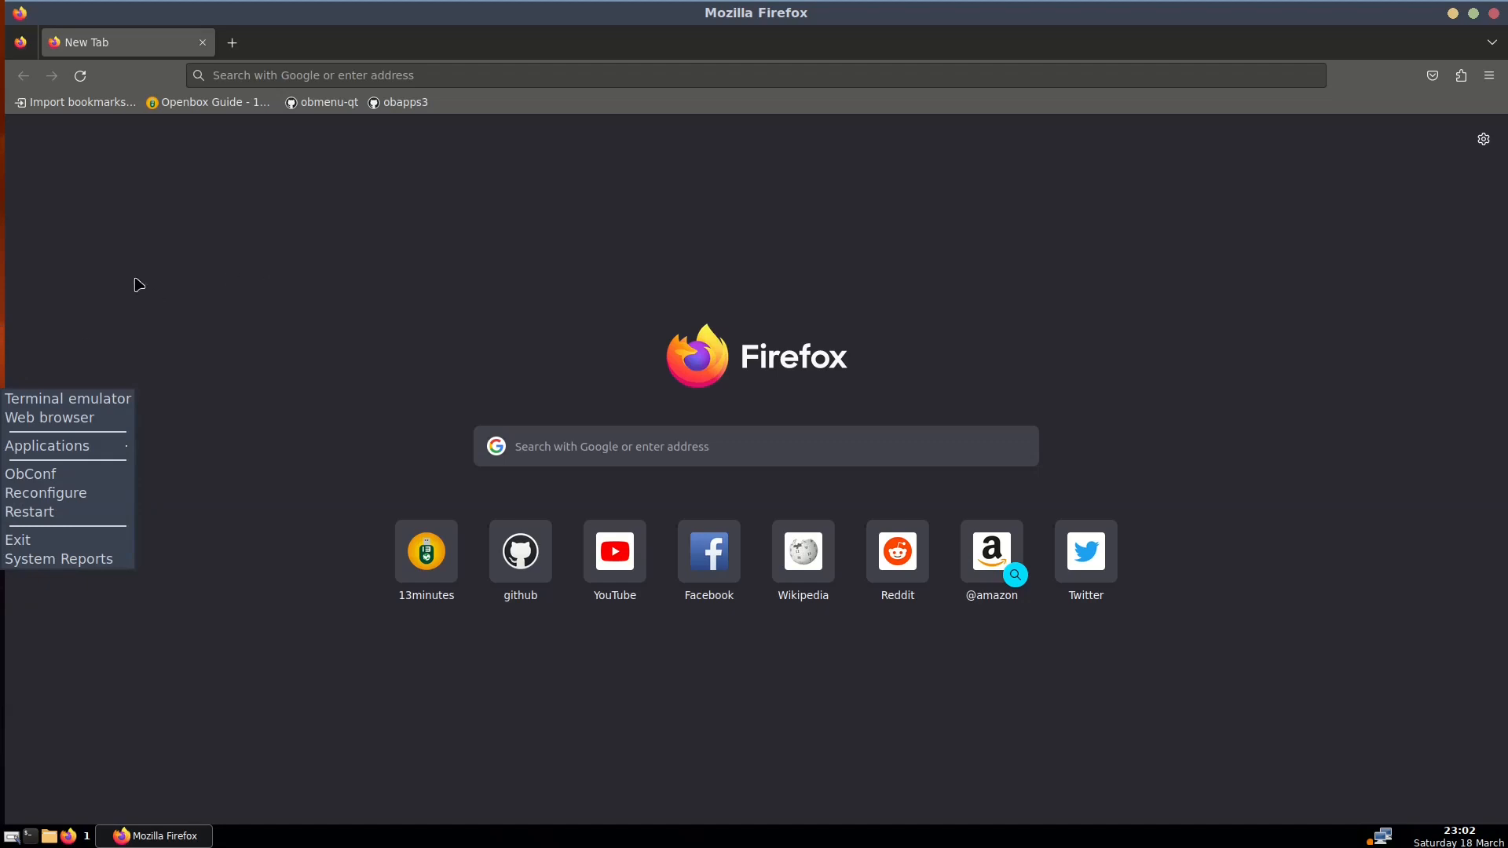
left_click(34, 303)
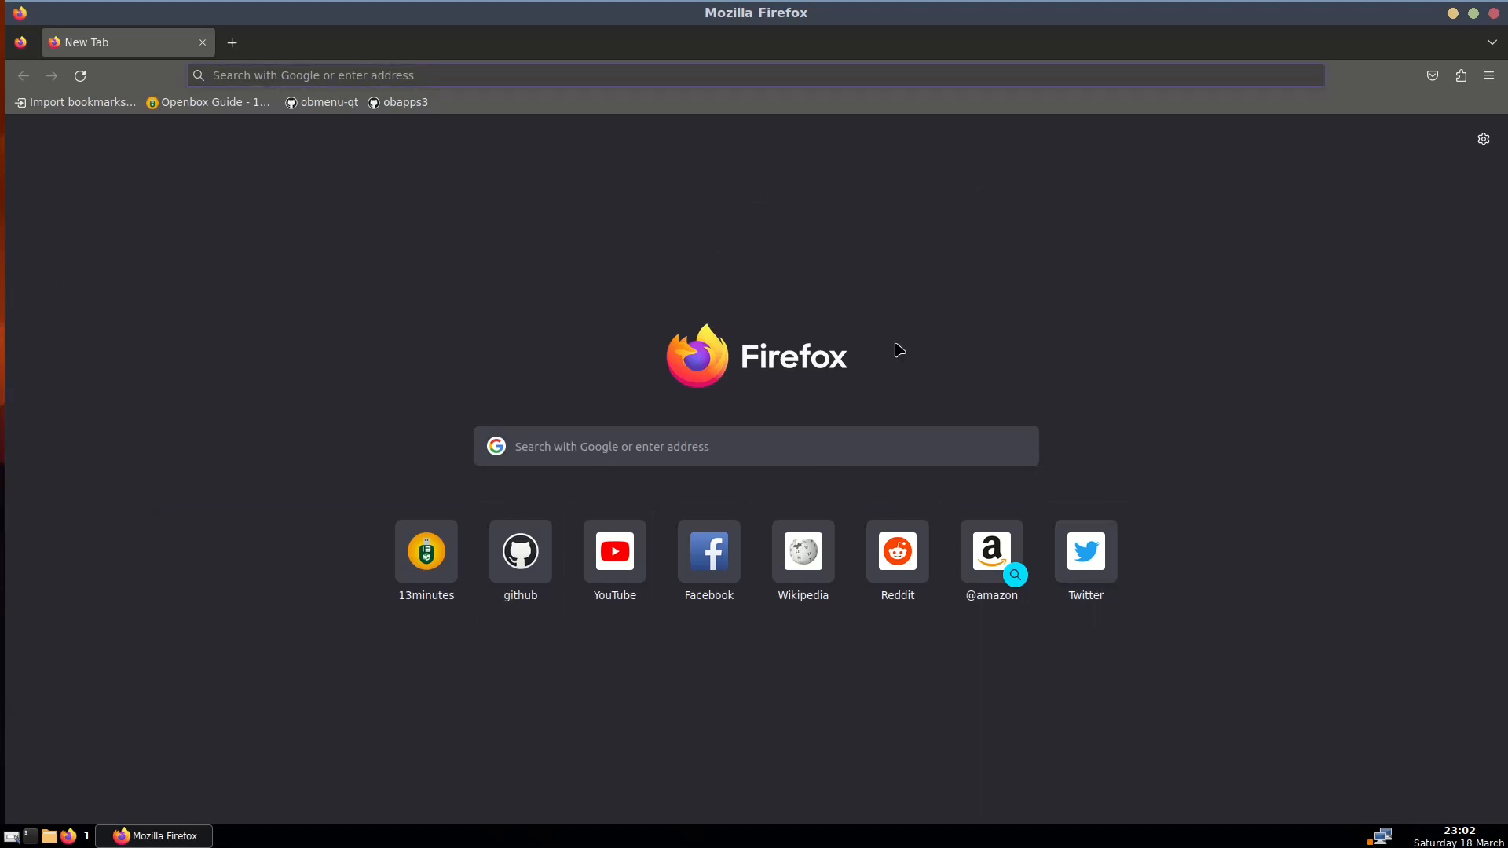
right_click(3, 293)
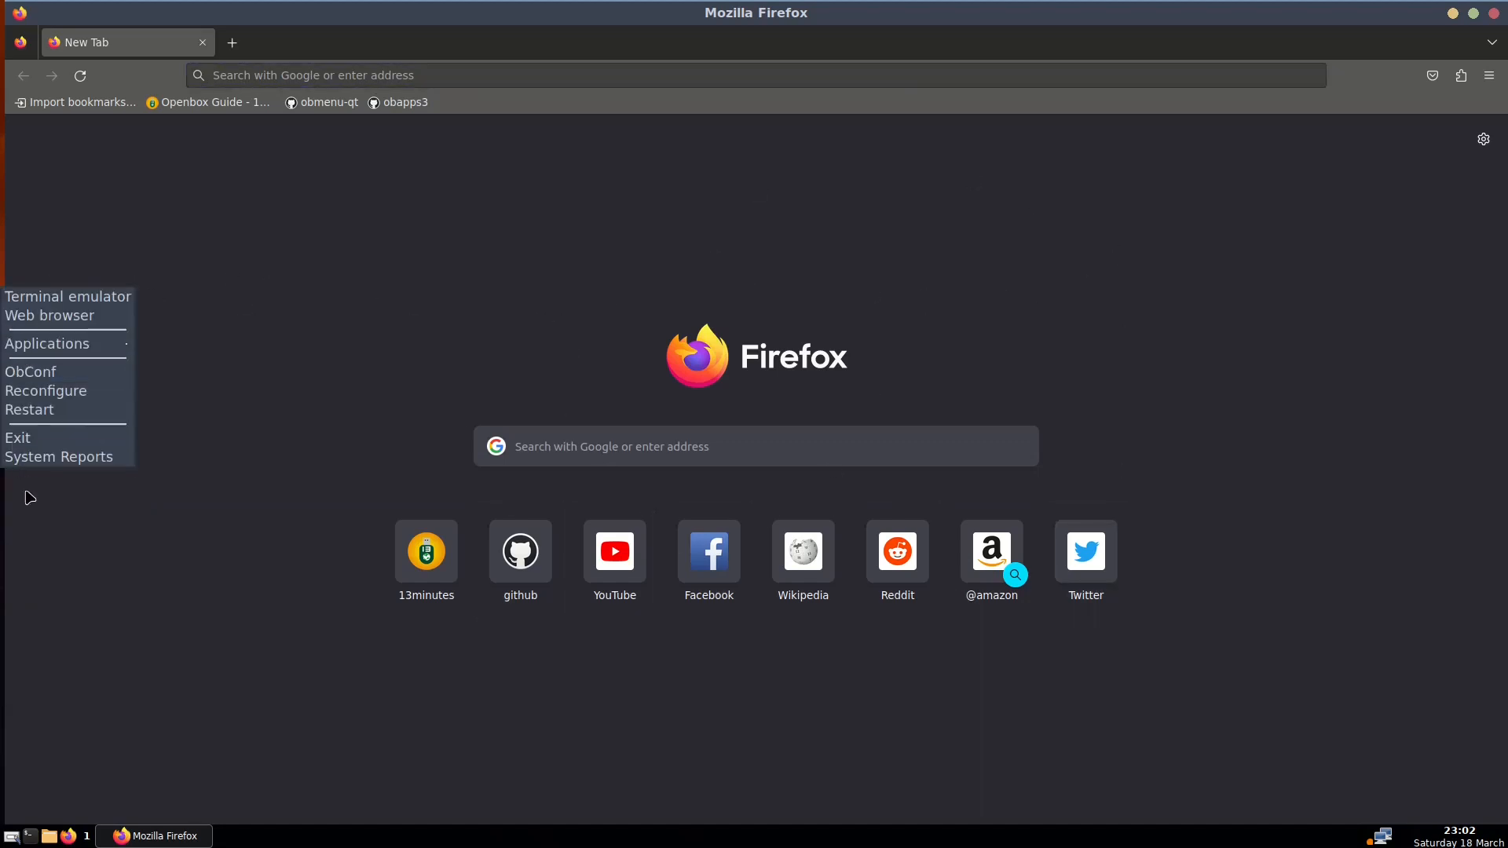
left_click(233, 668)
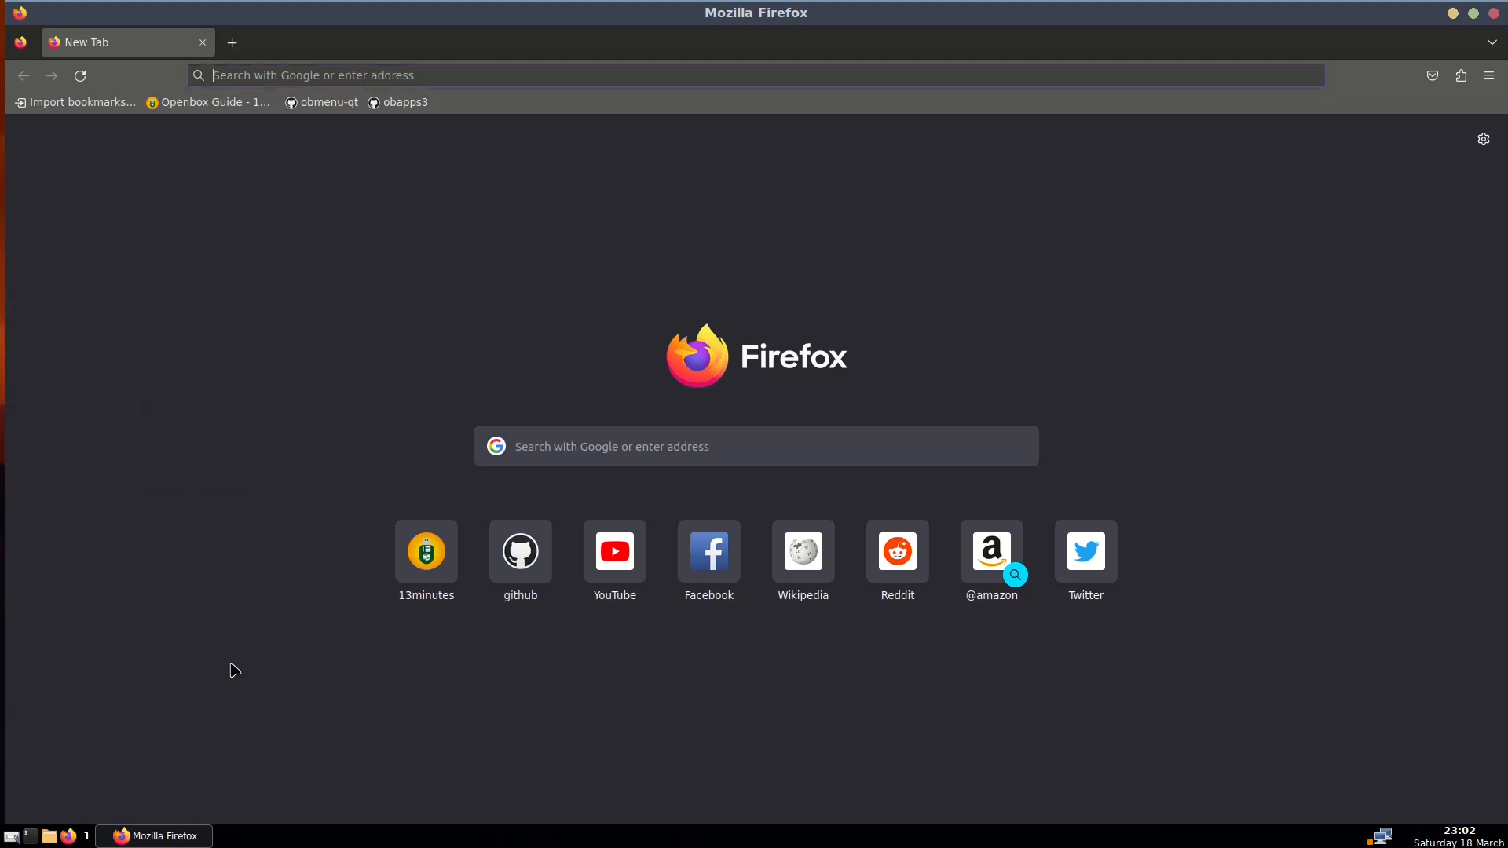
Open the root menu from the taskbar area, dismiss it with Escape, and minimize Firefox
right_click(572, 843)
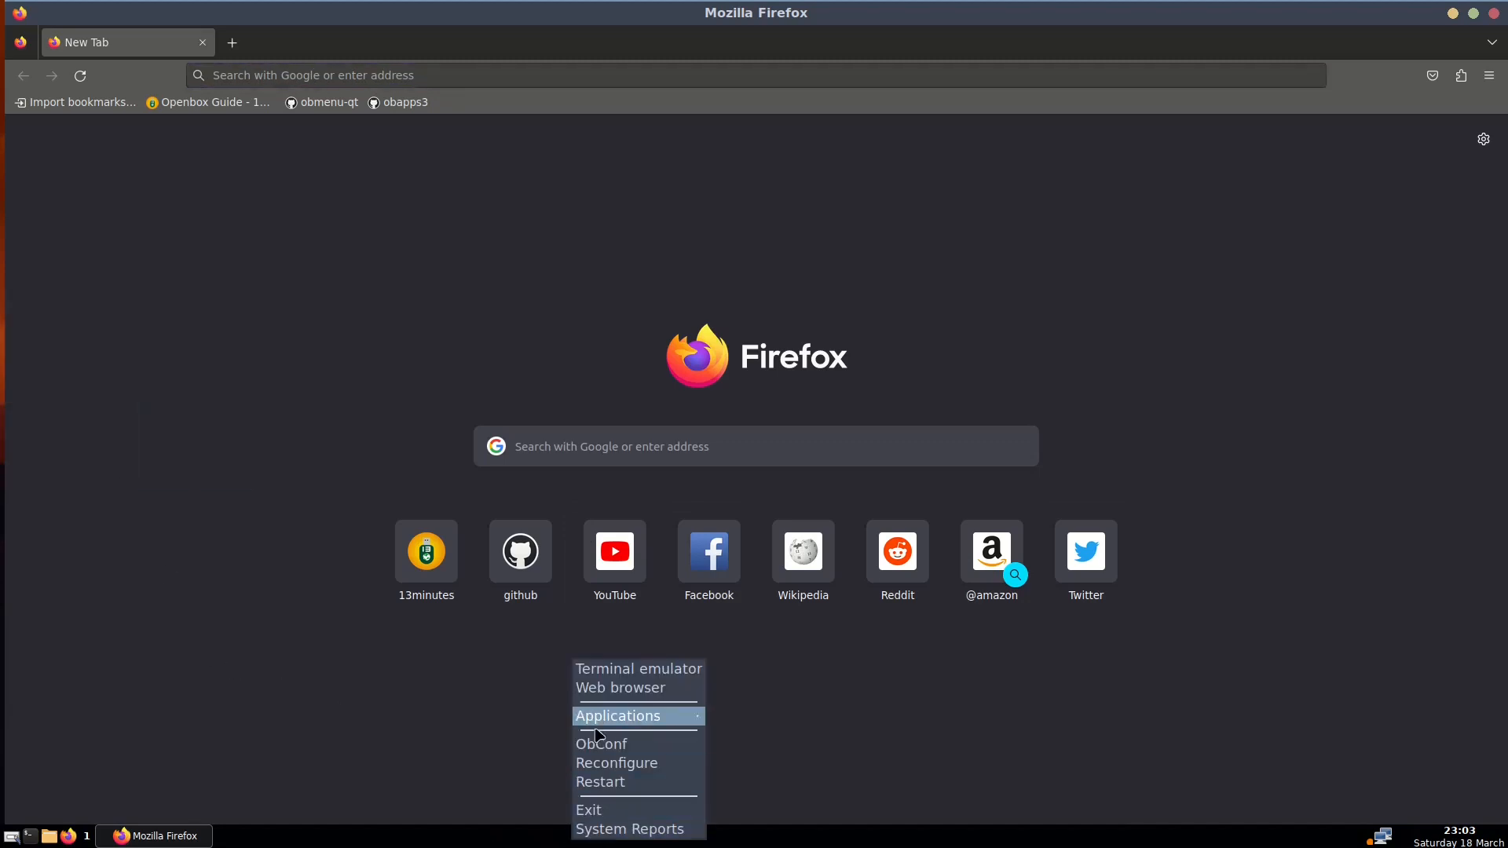
left_click(858, 678)
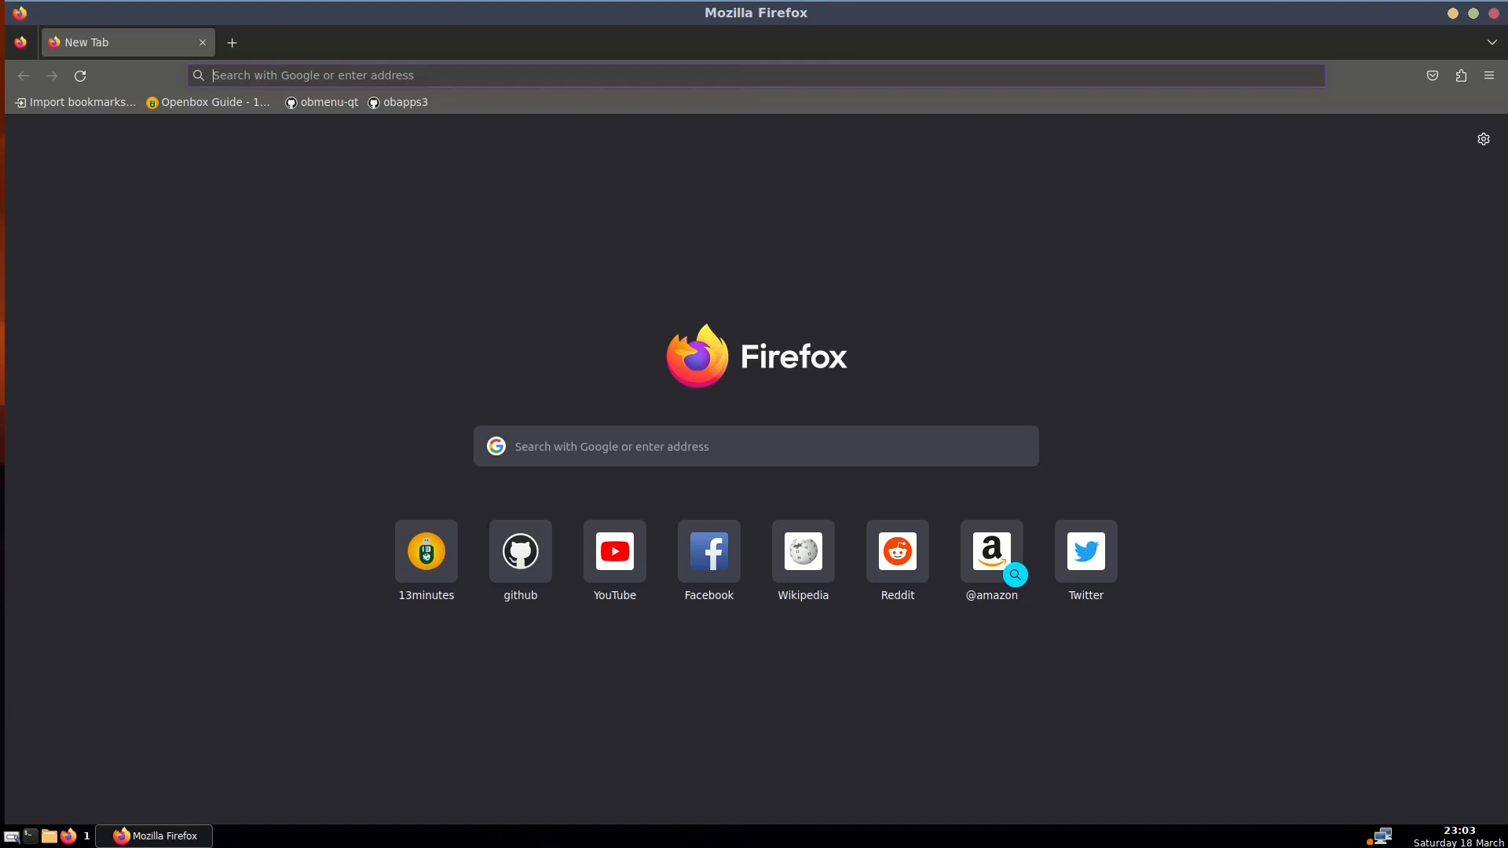
right_click(730, 838)
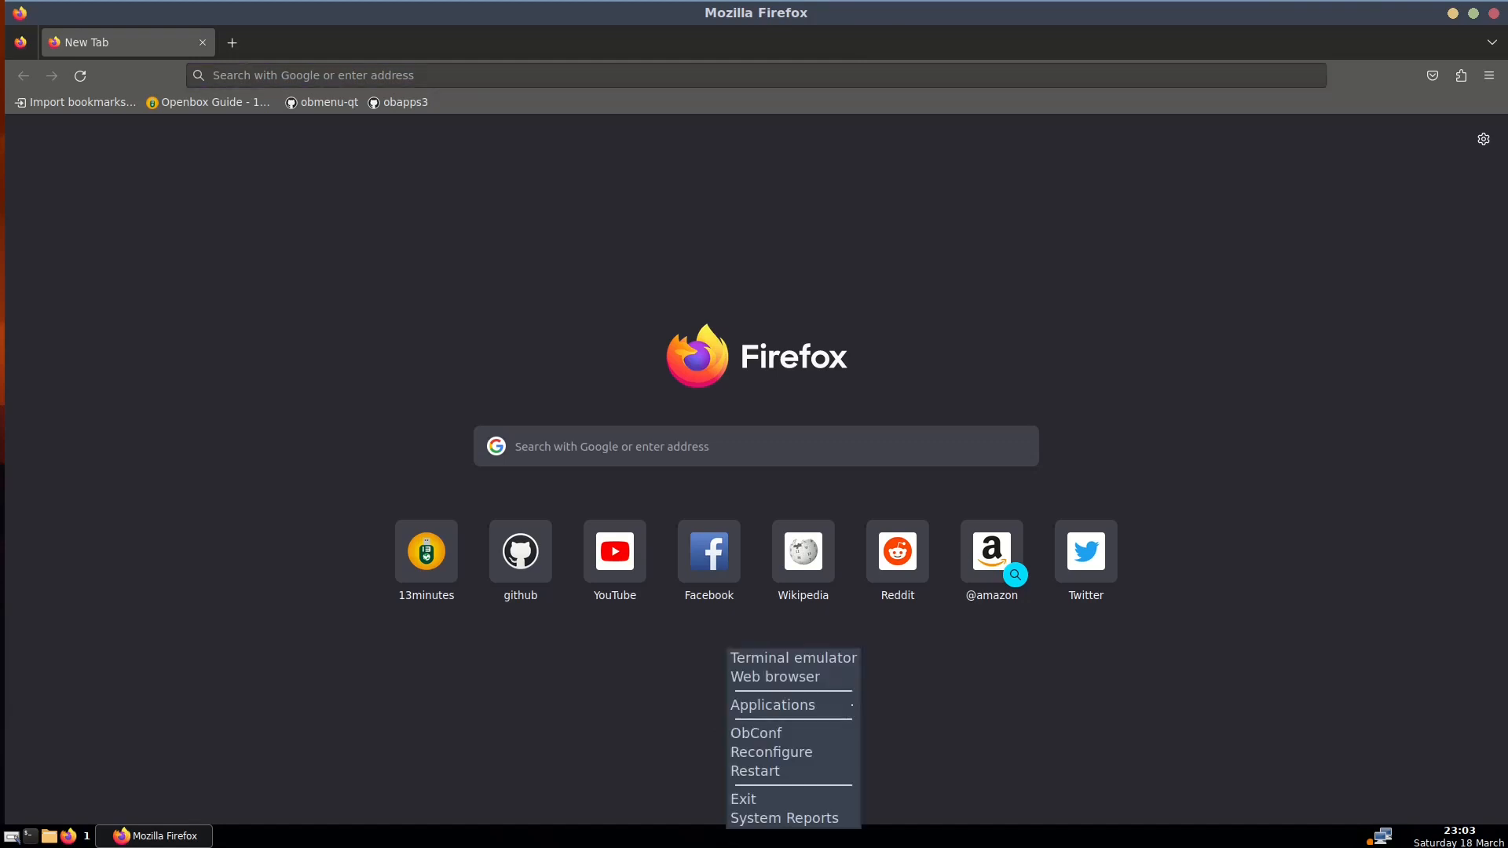
key("Escape")
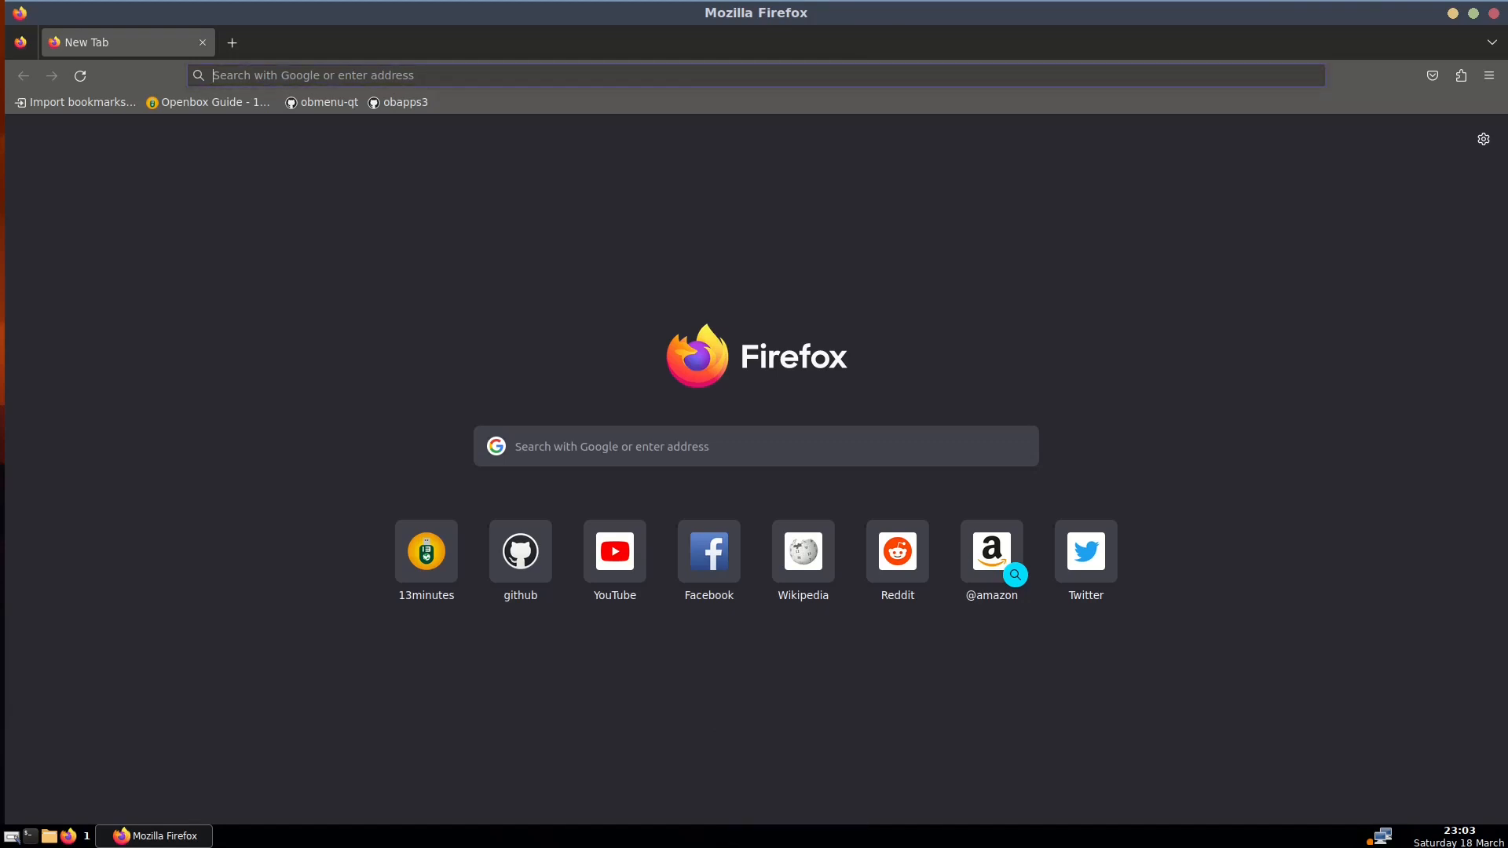
left_click(167, 837)
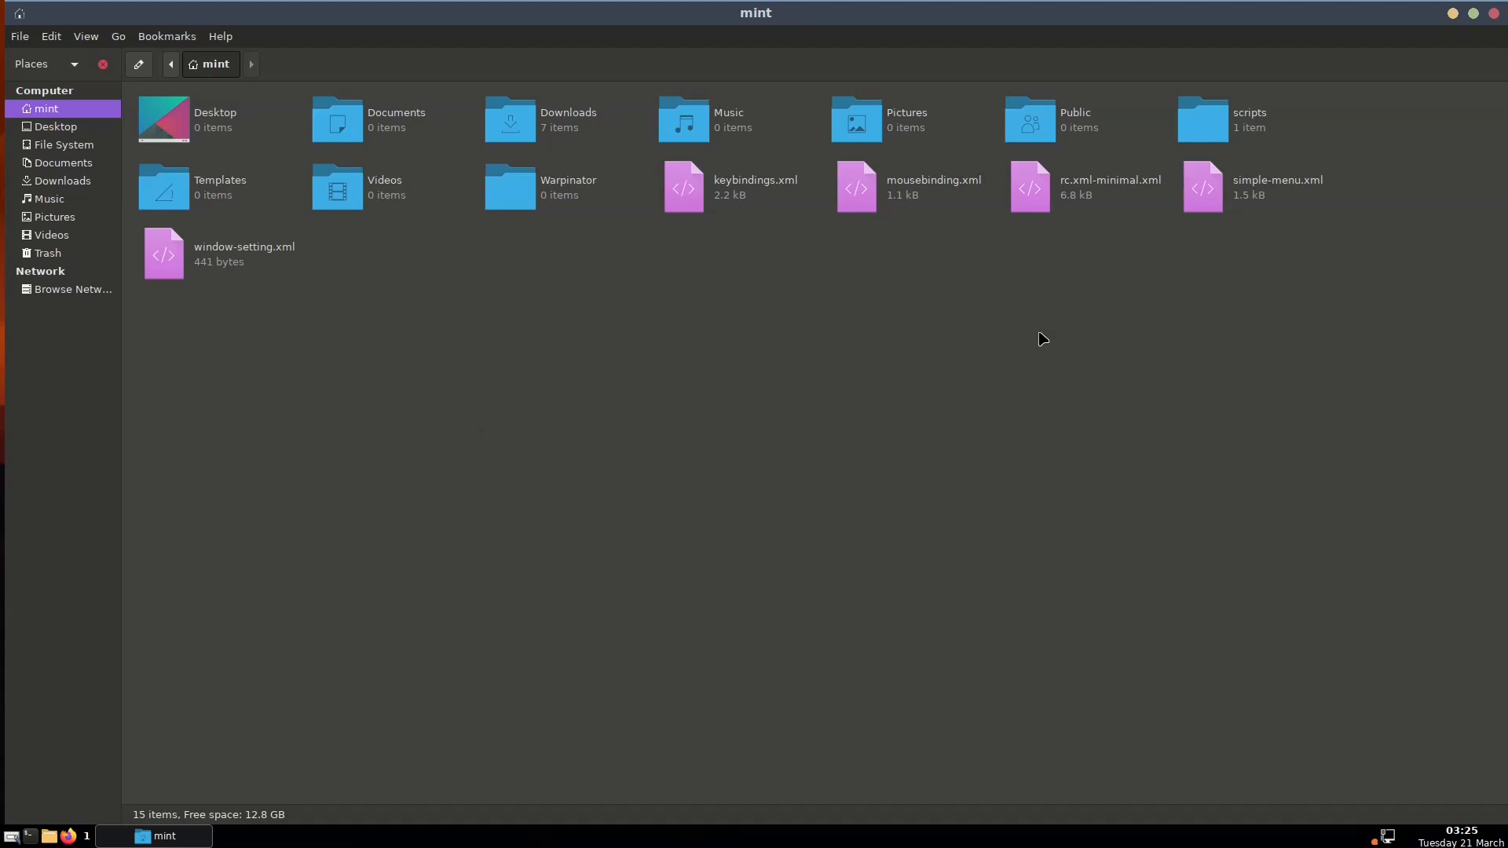
Open rc.xml-minimal.xml in xed, select from its start through the dock section, and launch ObConf
double_click(1080, 187)
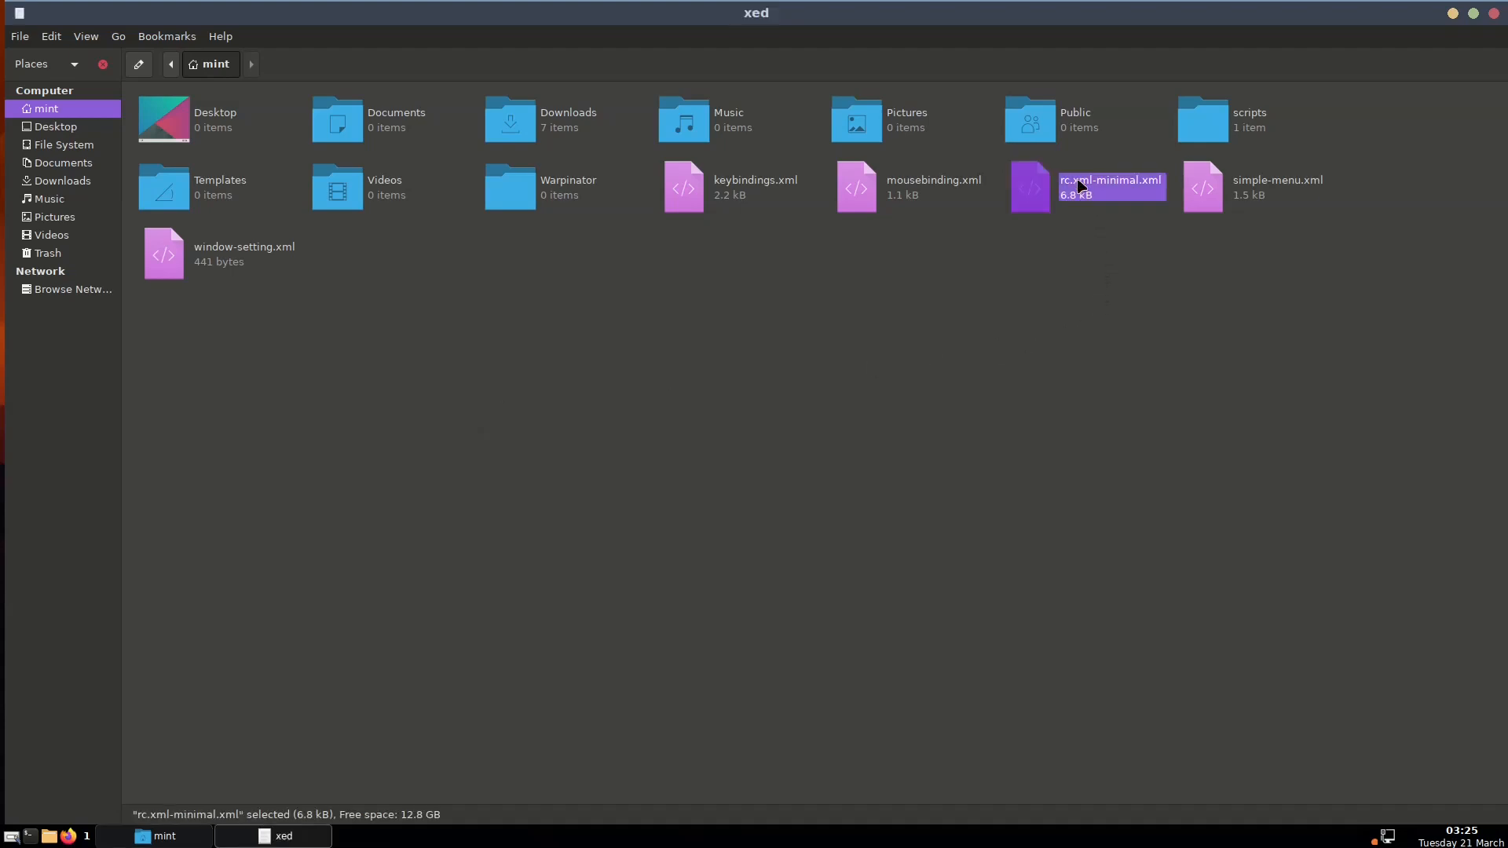
scroll(598, 462, "up", 12)
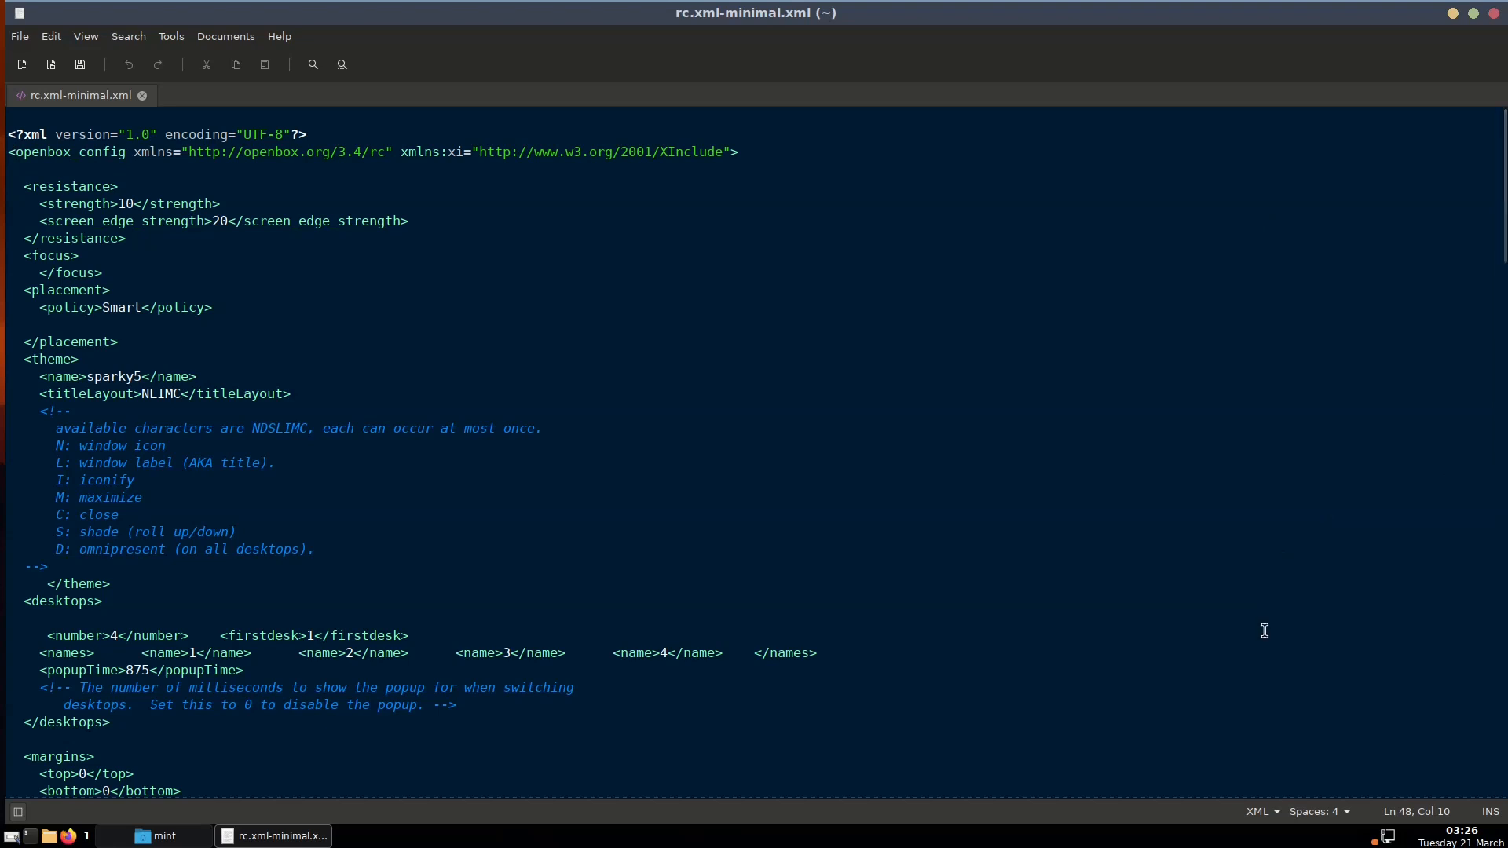
left_click_drag(1504, 189, 1504, 726)
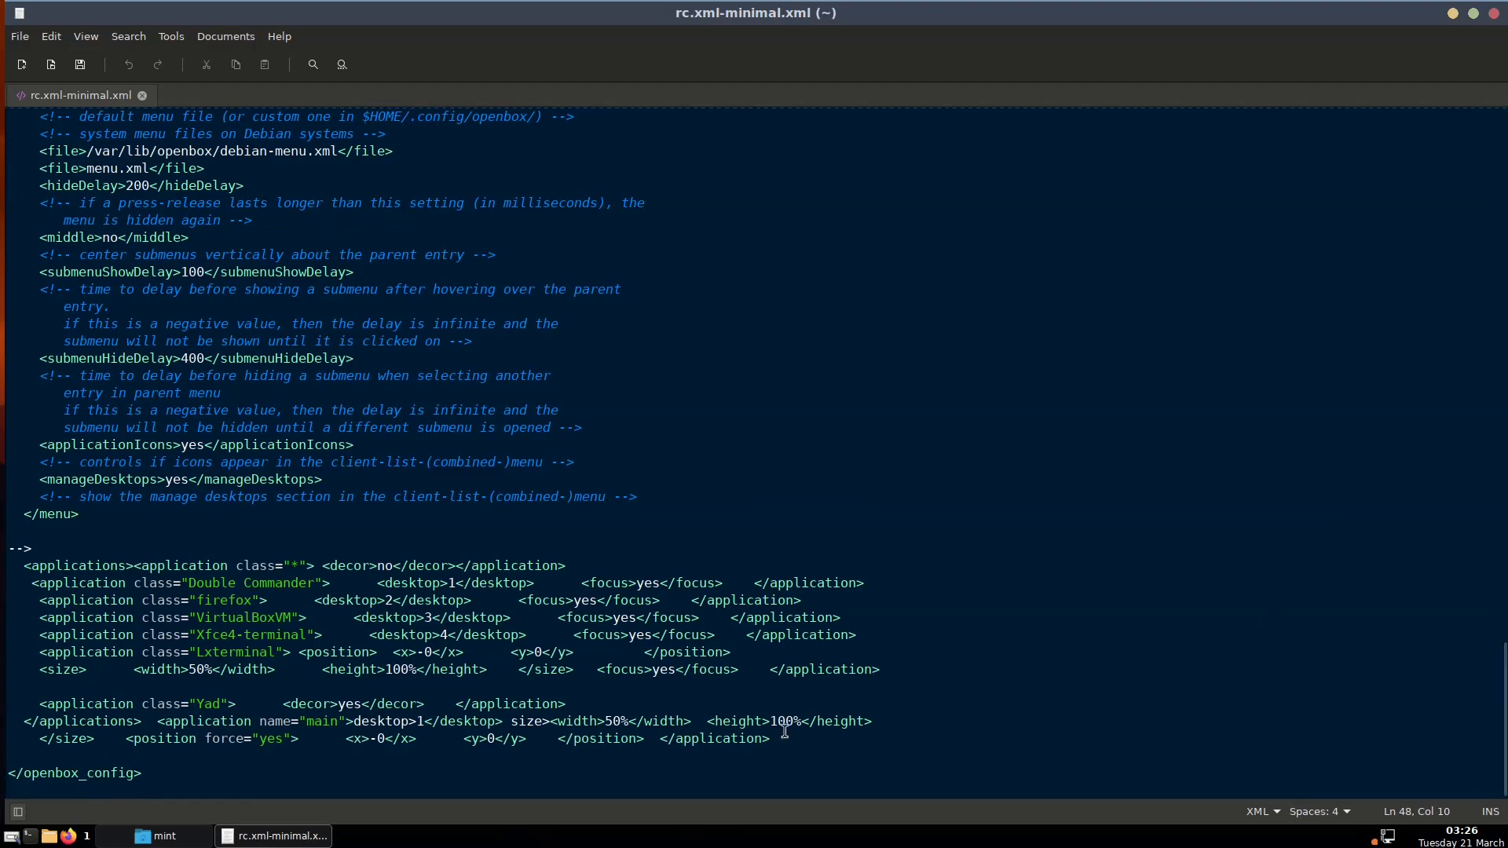
left_click_drag(1503, 711, 1504, 161)
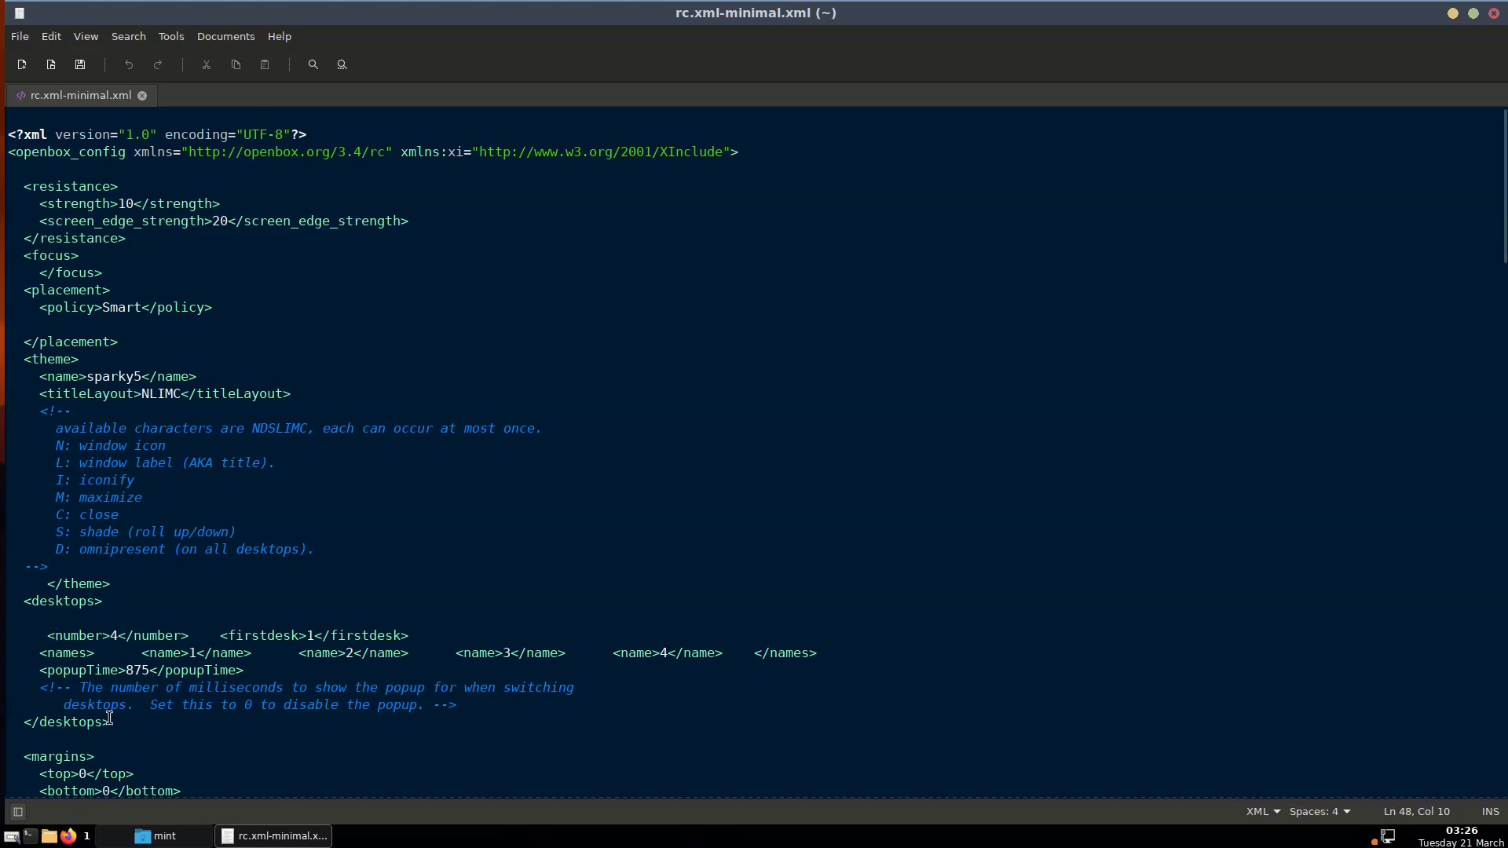
scroll(110, 717, "down", 3)
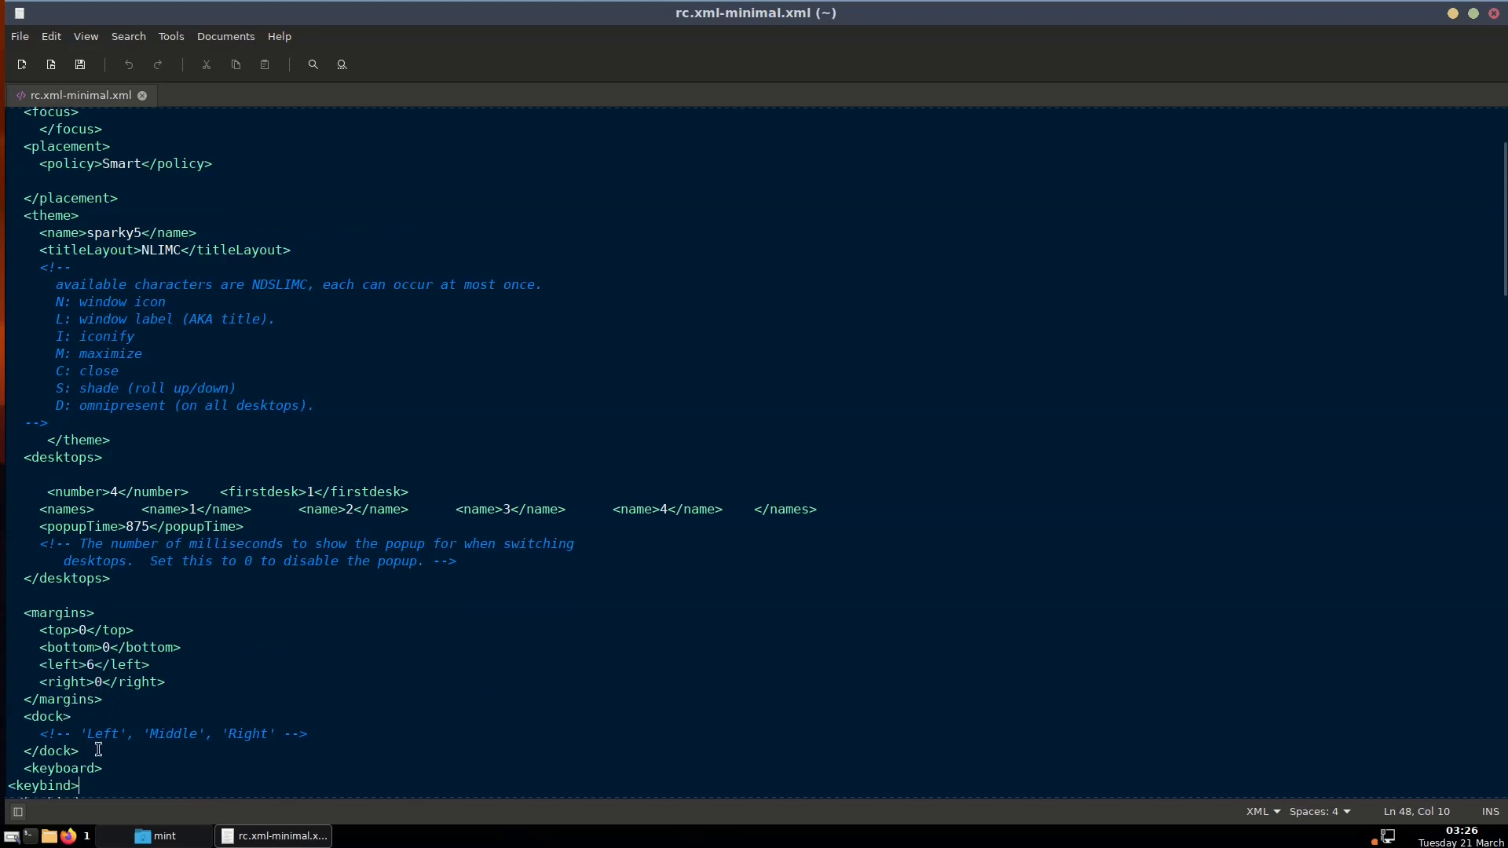
left_click_drag(98, 750, 13, 179)
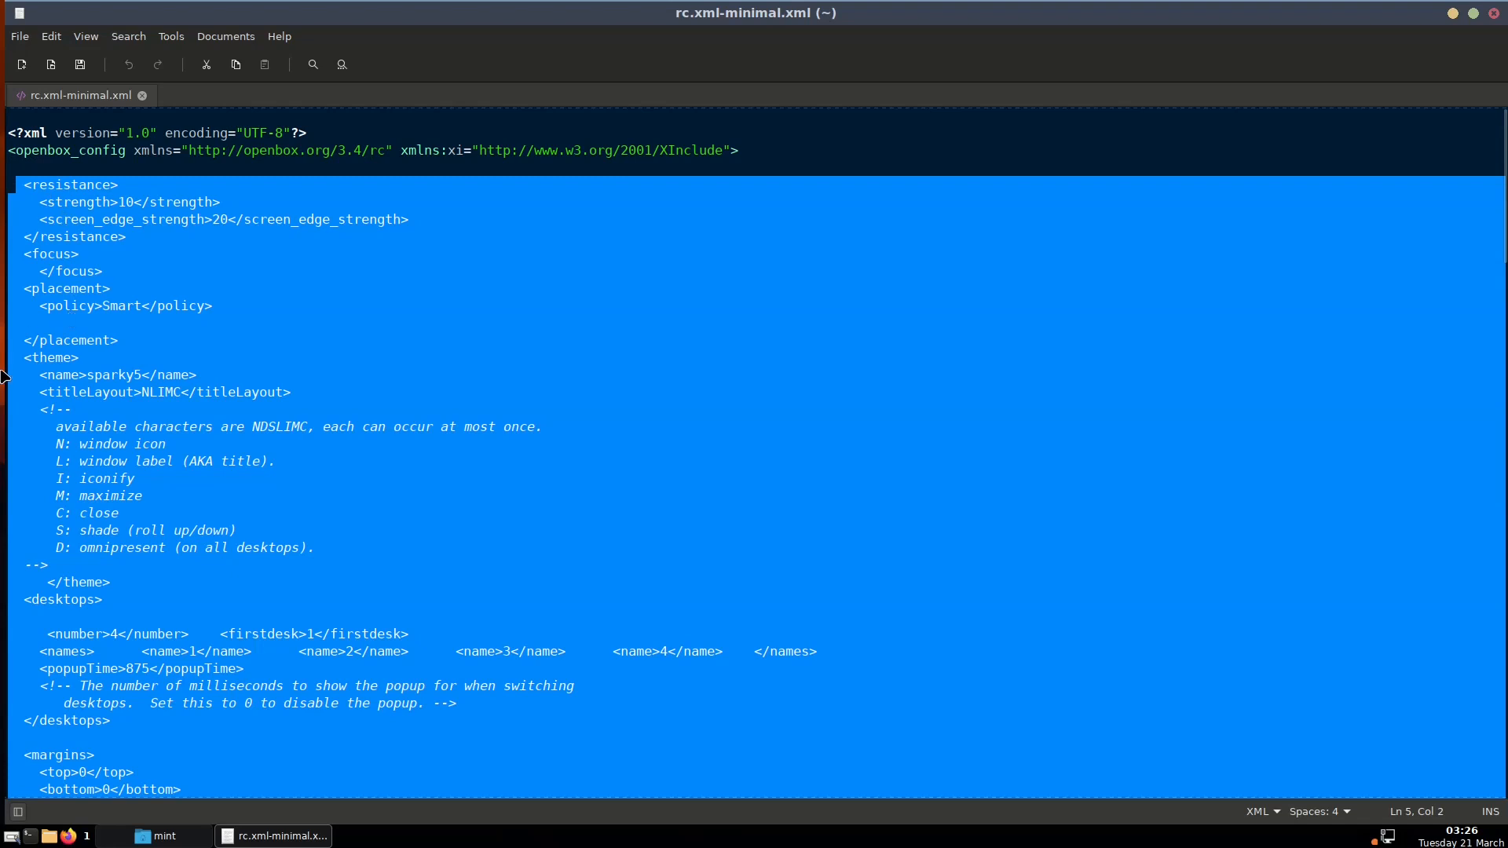
right_click(3, 345)
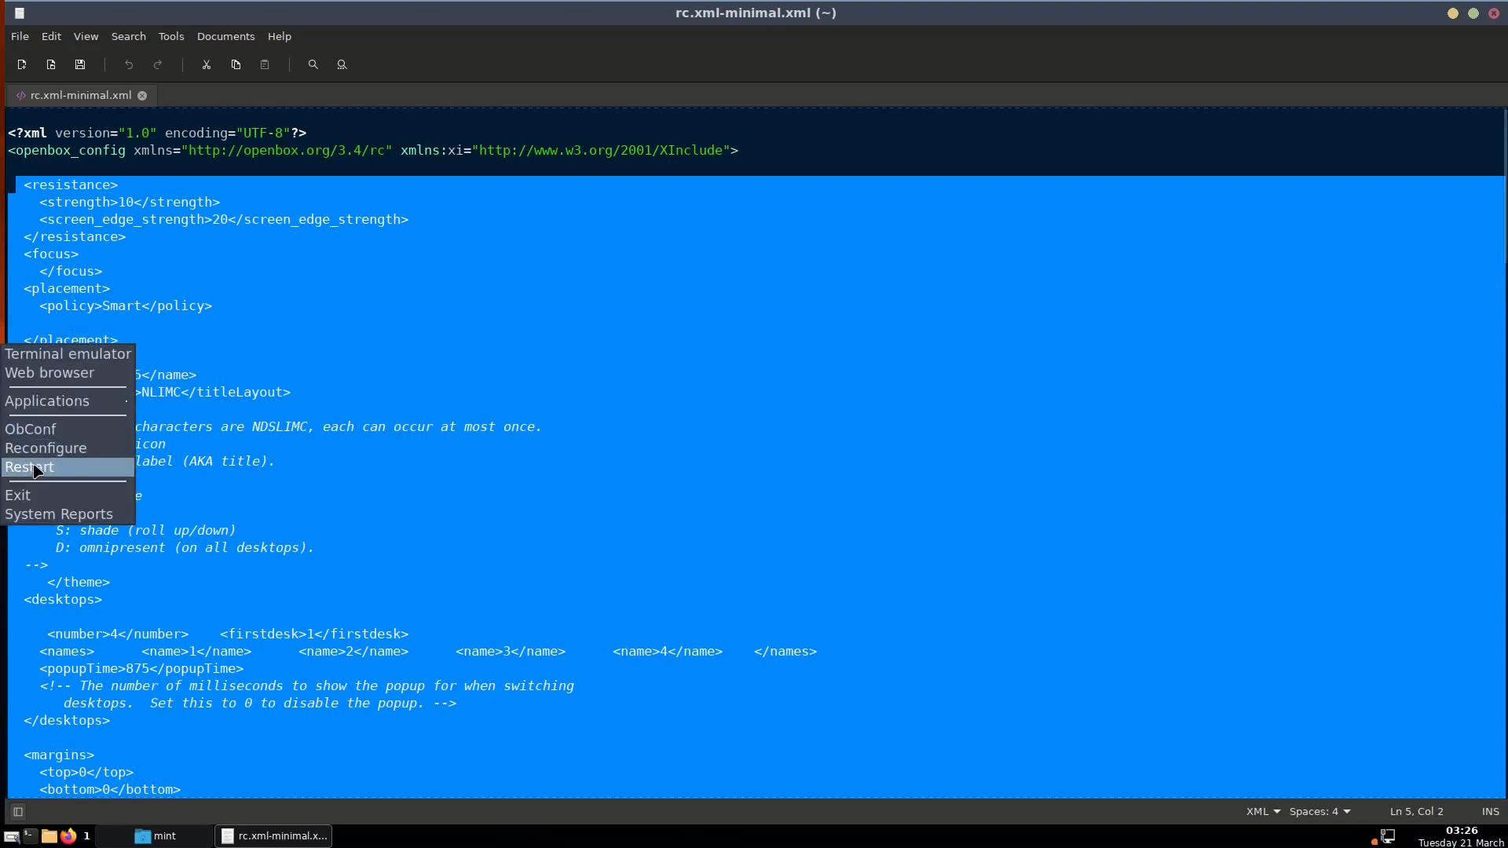
left_click(44, 431)
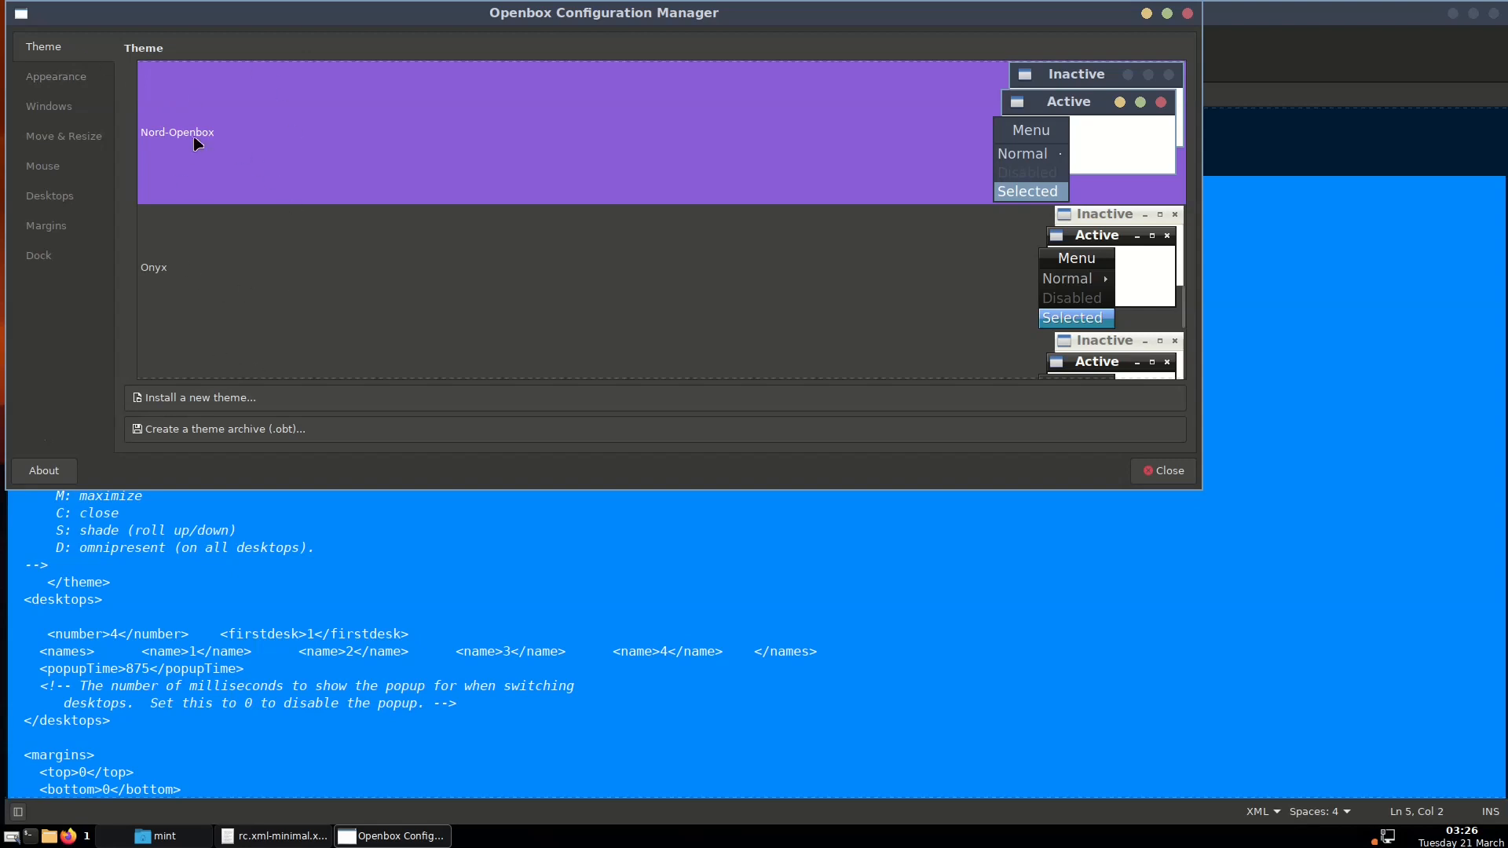
Browse ObConf's Appearance, Windows, Move & Resize, Mouse, Desktops, Margins and Dock pages, then close it
left_click(81, 88)
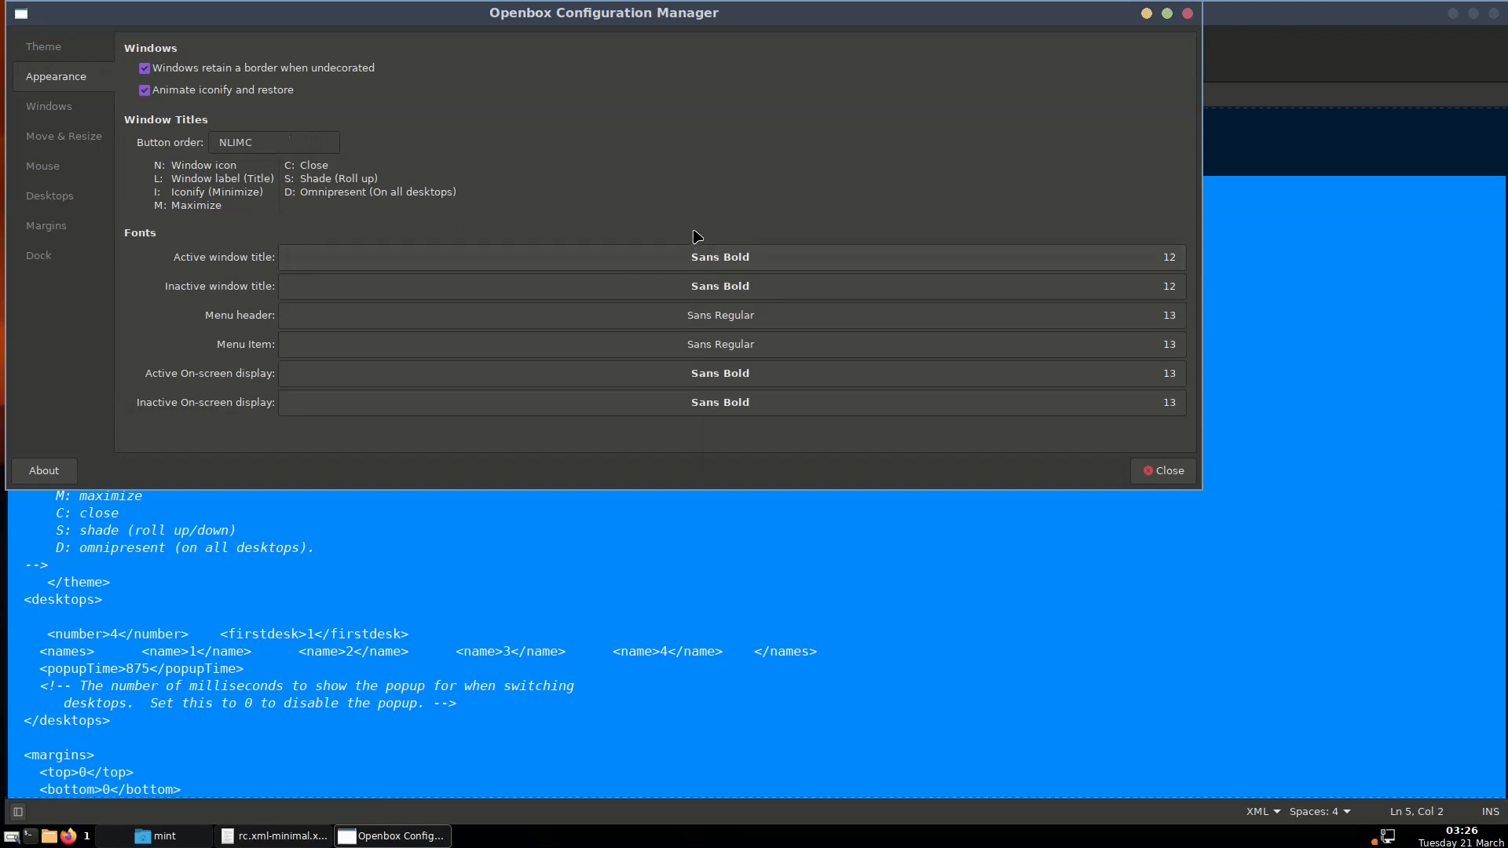
left_click(67, 109)
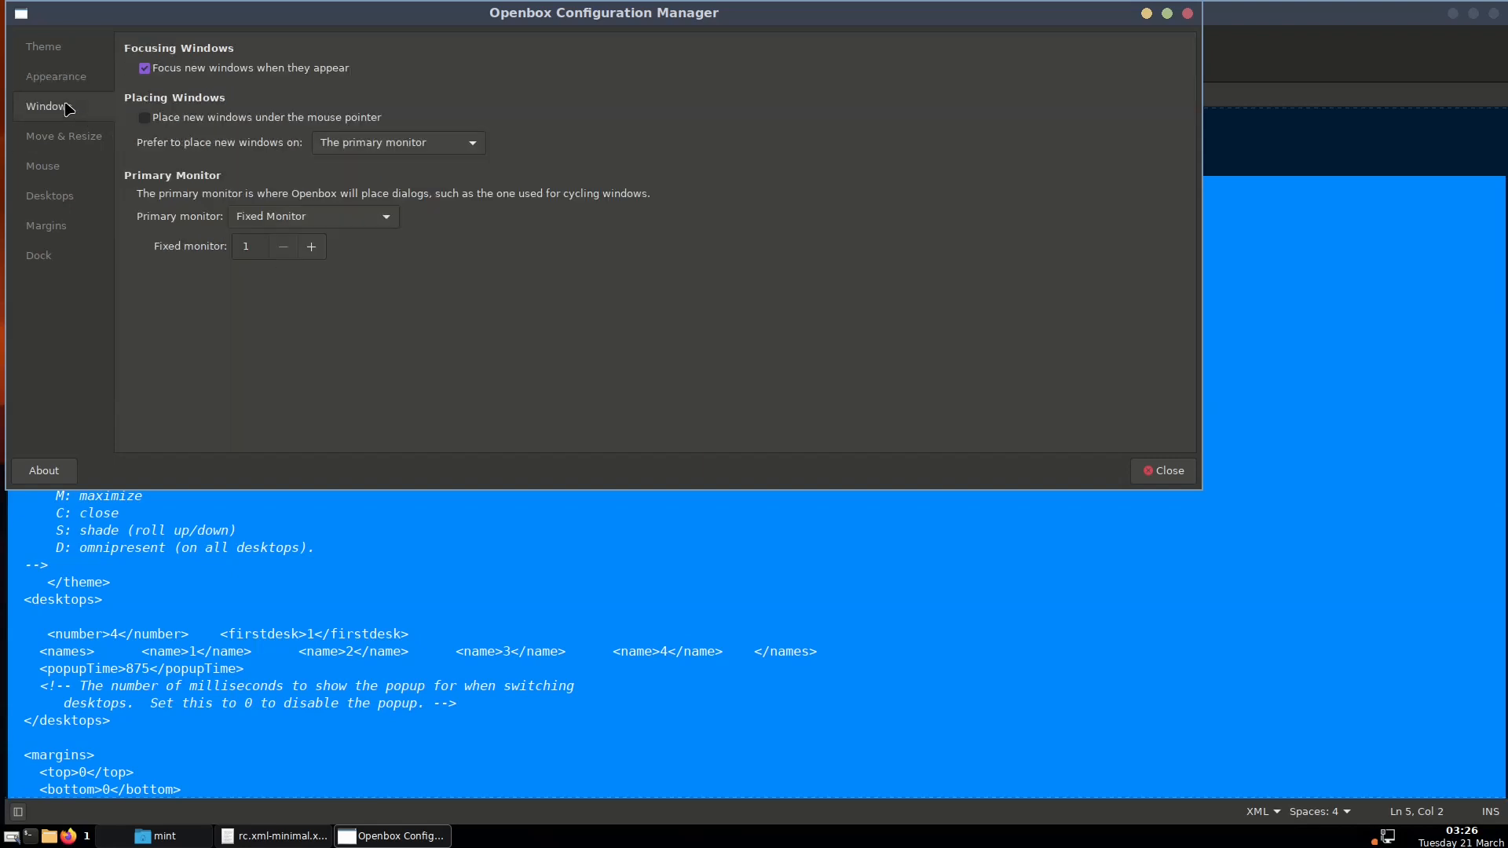
left_click(68, 140)
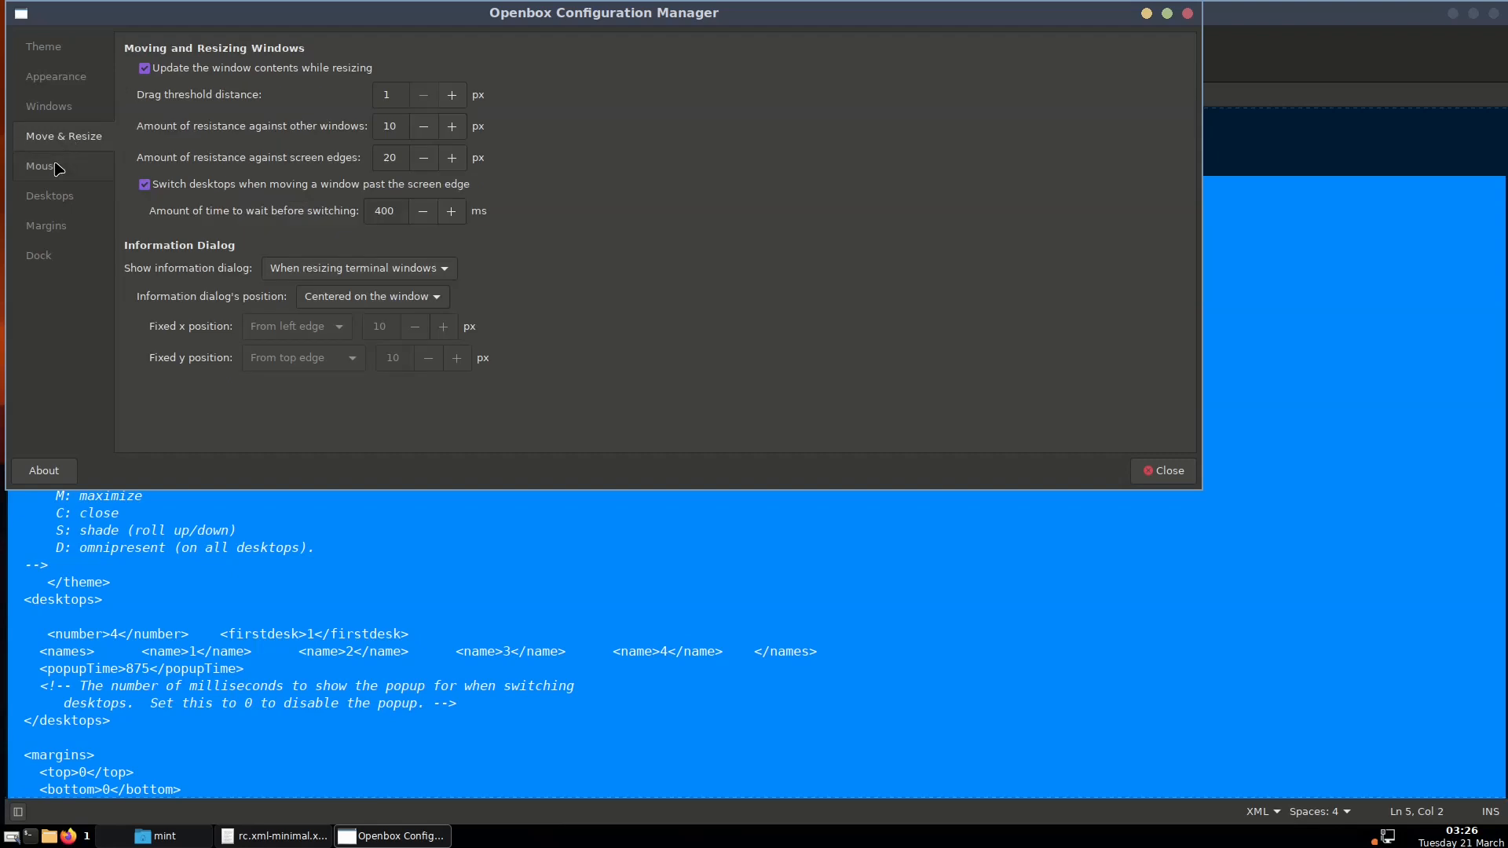
left_click(59, 170)
left_click(95, 203)
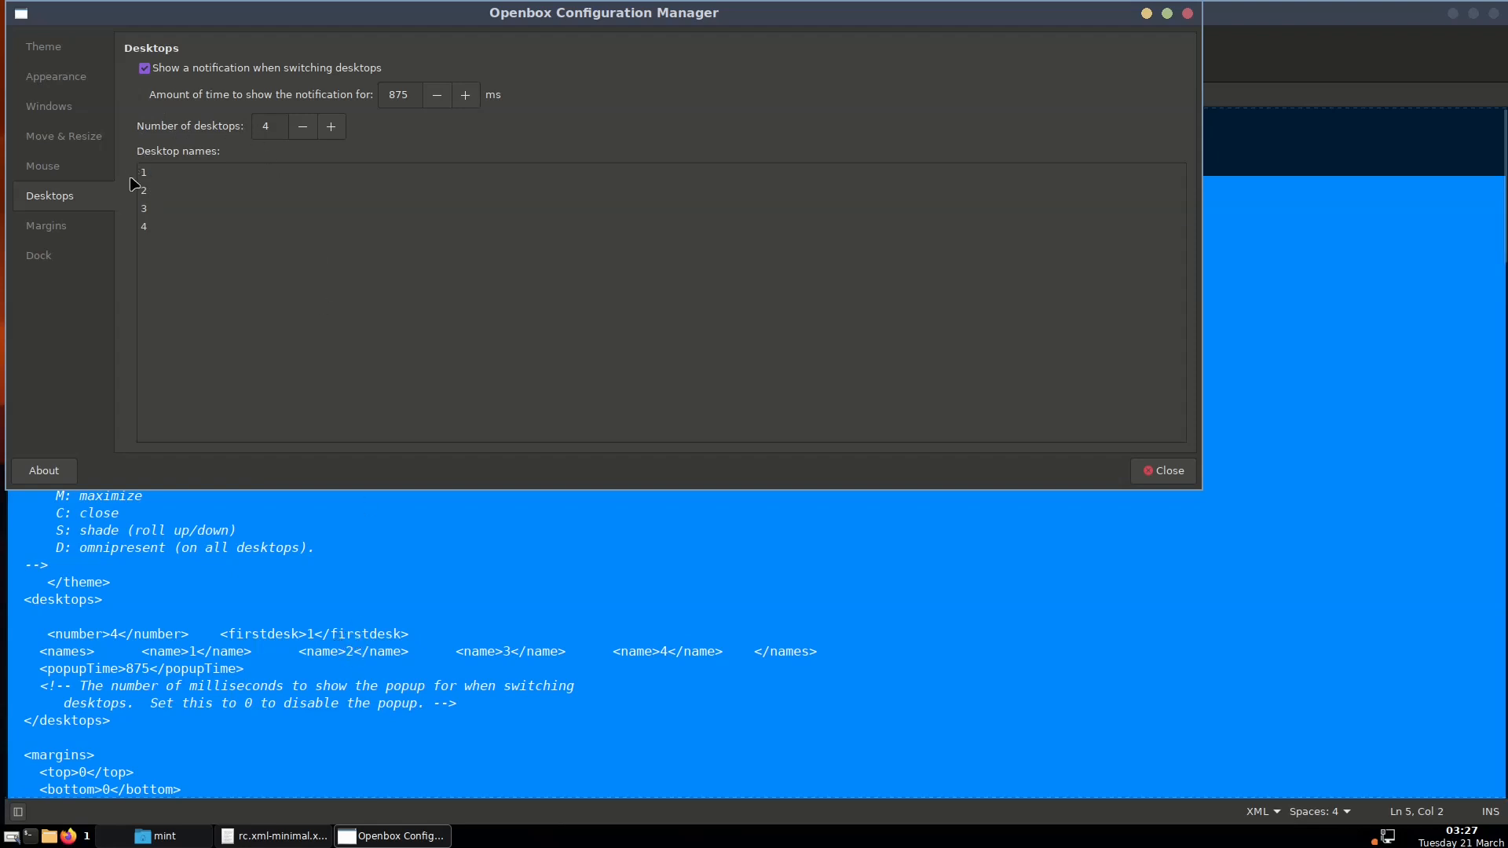
left_click(77, 227)
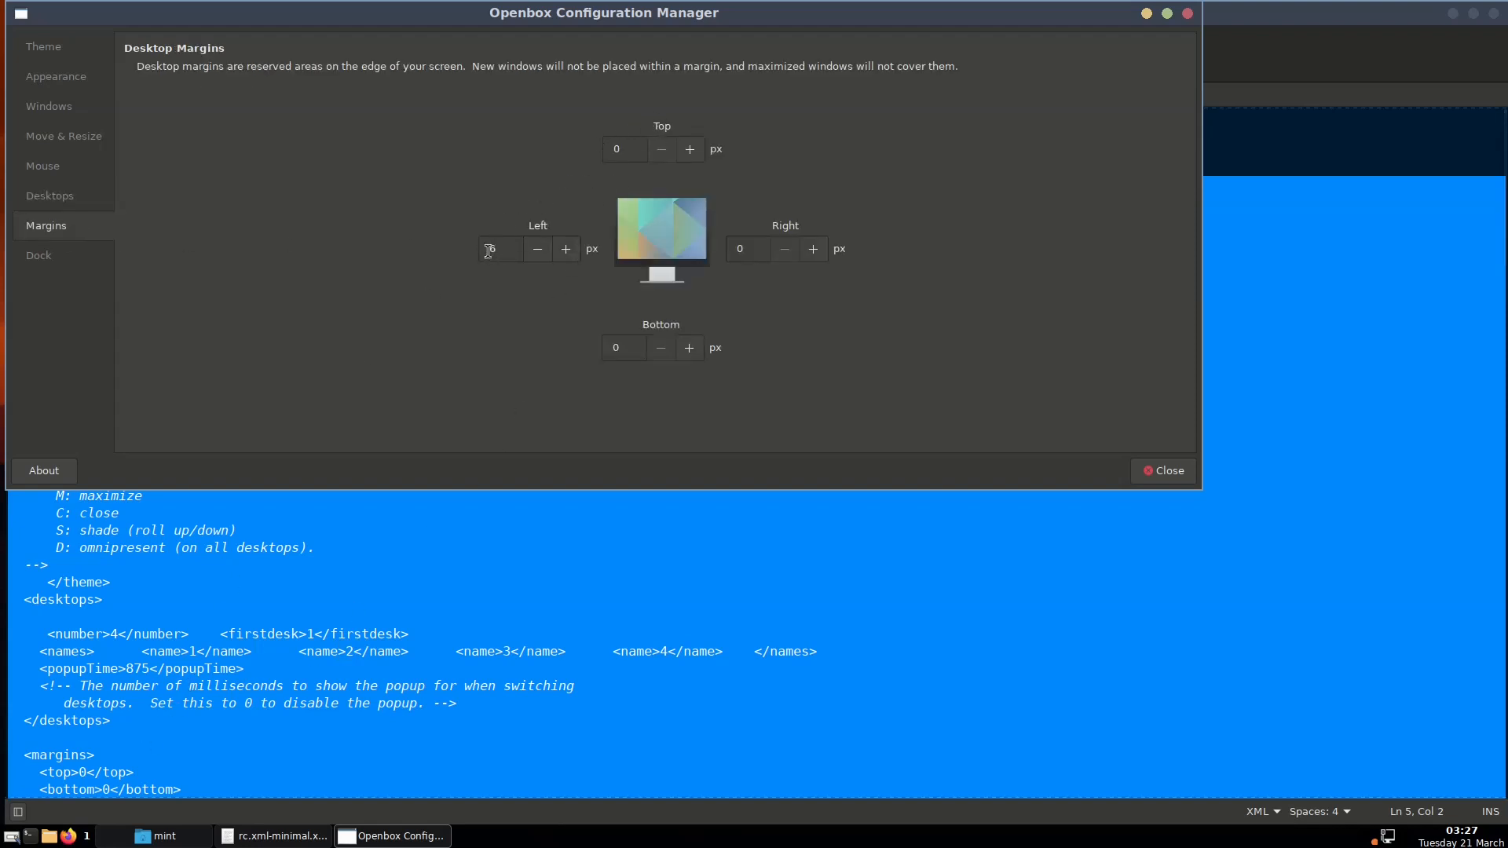
right_click(2, 342)
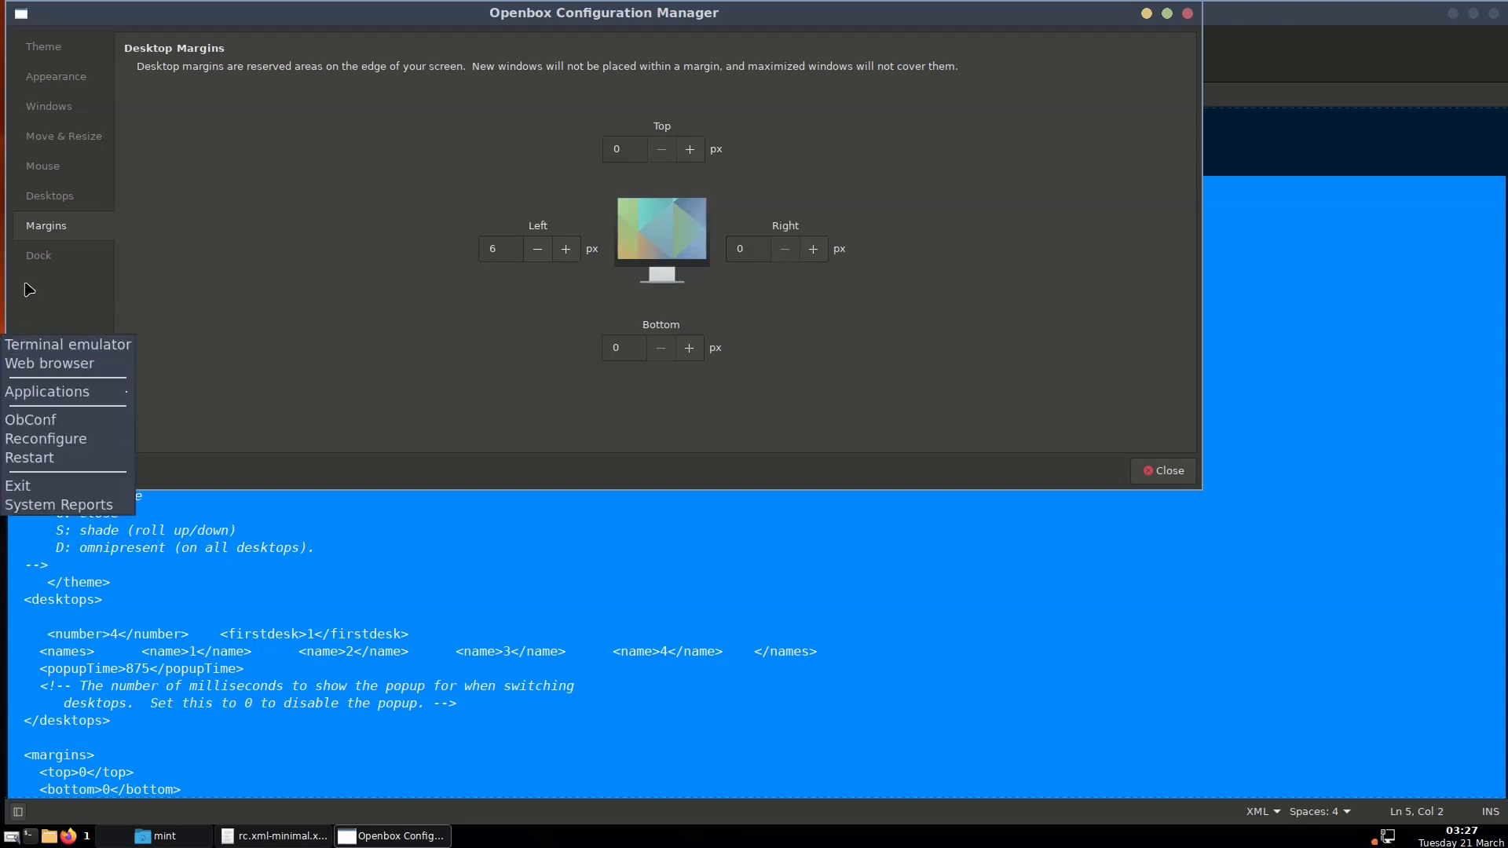
left_click(259, 269)
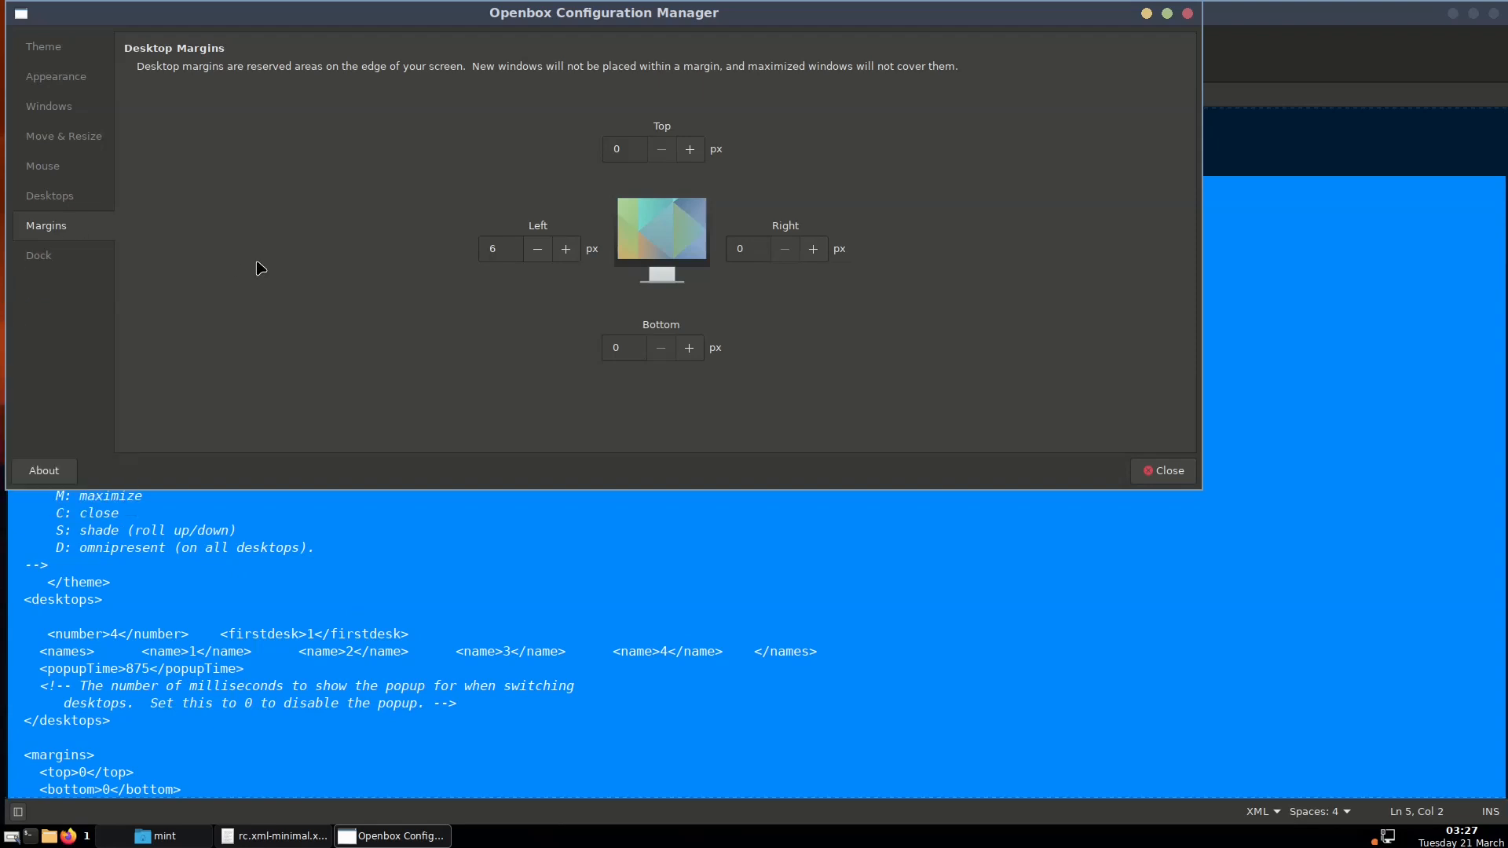
left_click(66, 257)
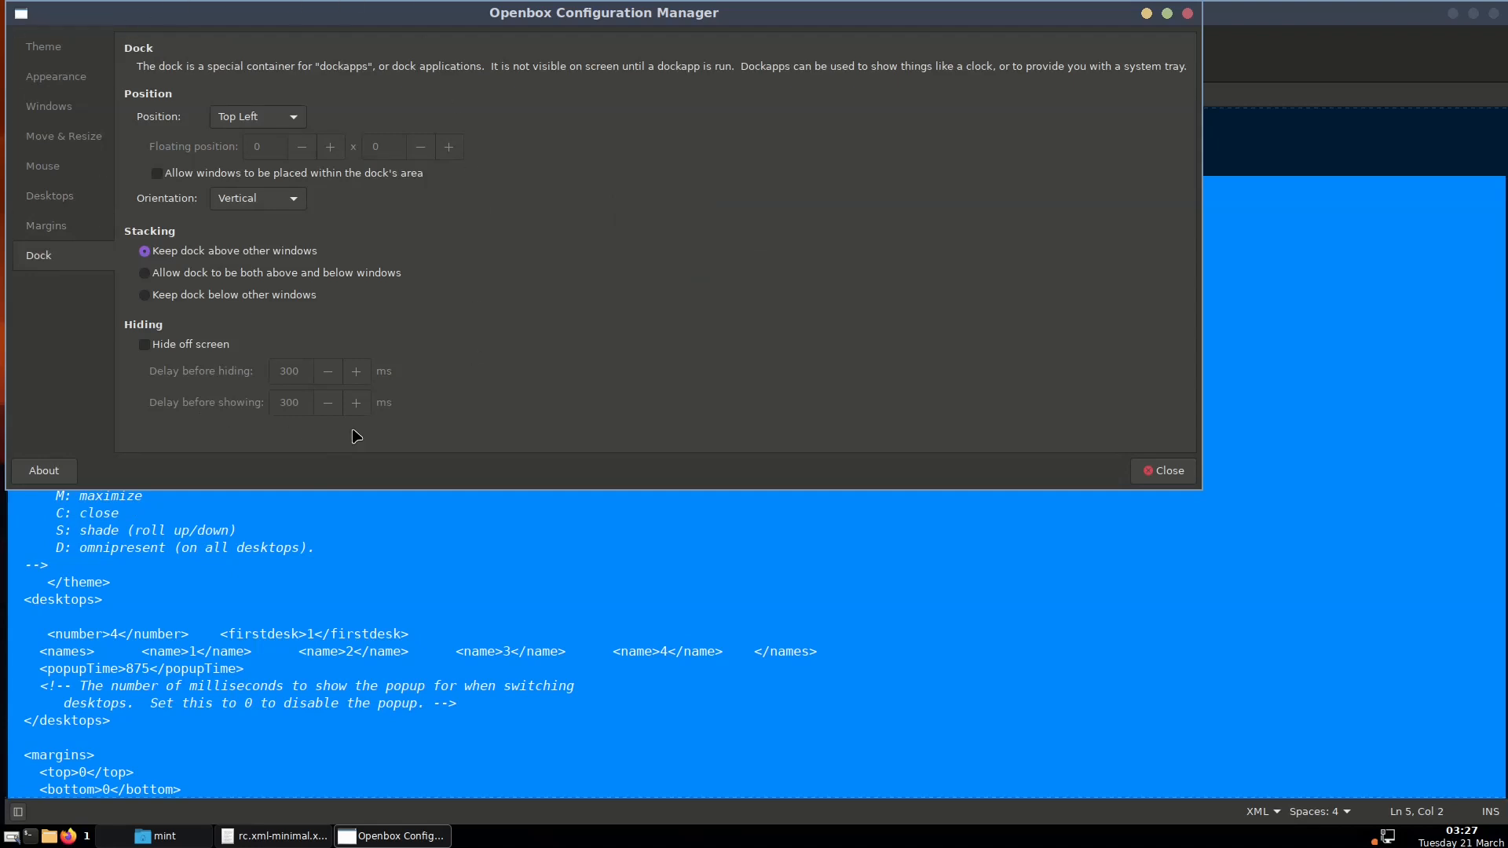
left_click(1164, 471)
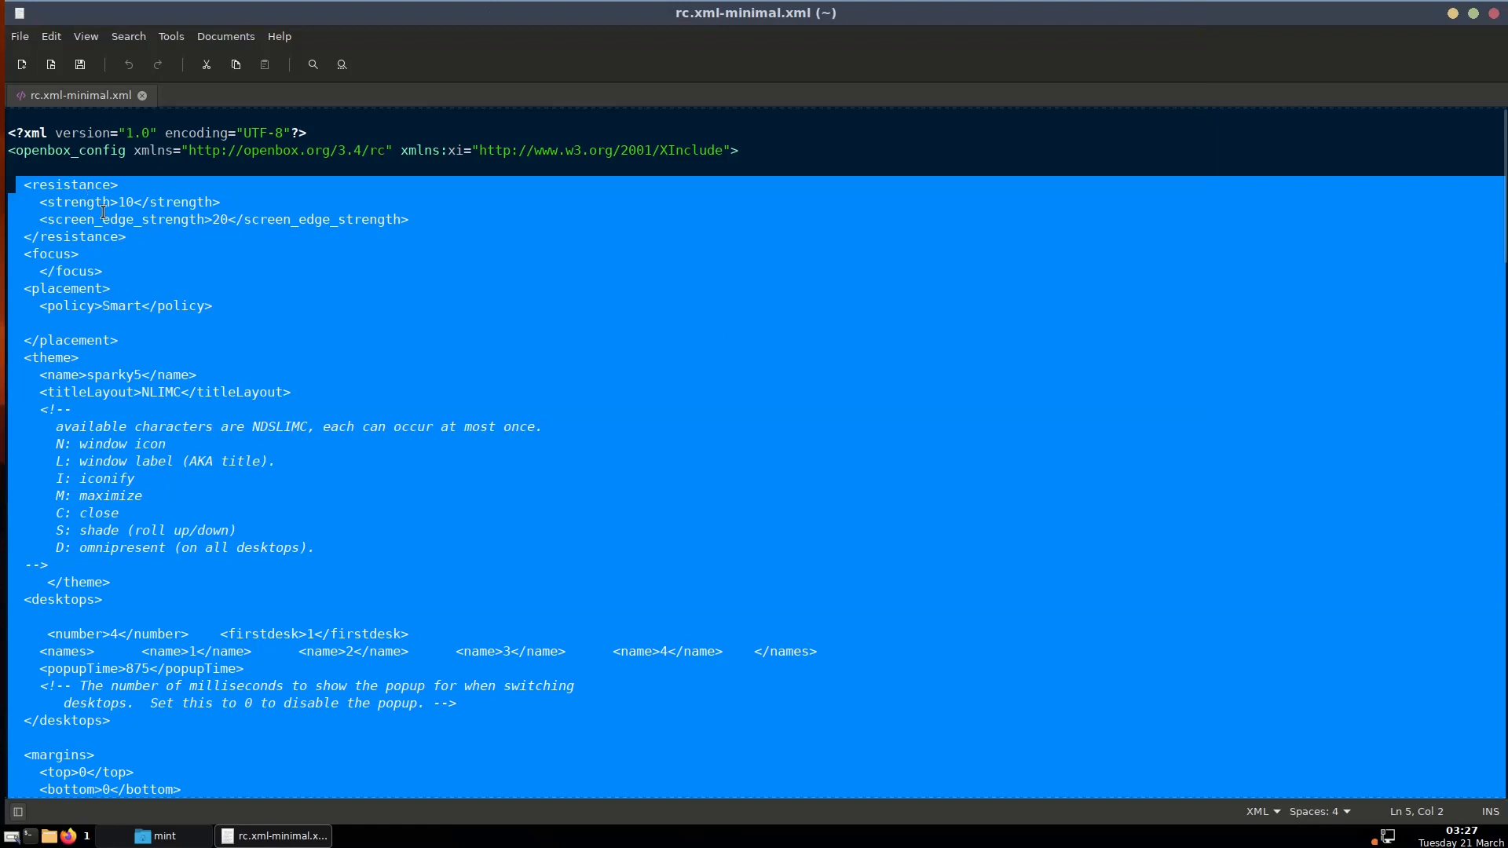
scroll(189, 334, "down", 3)
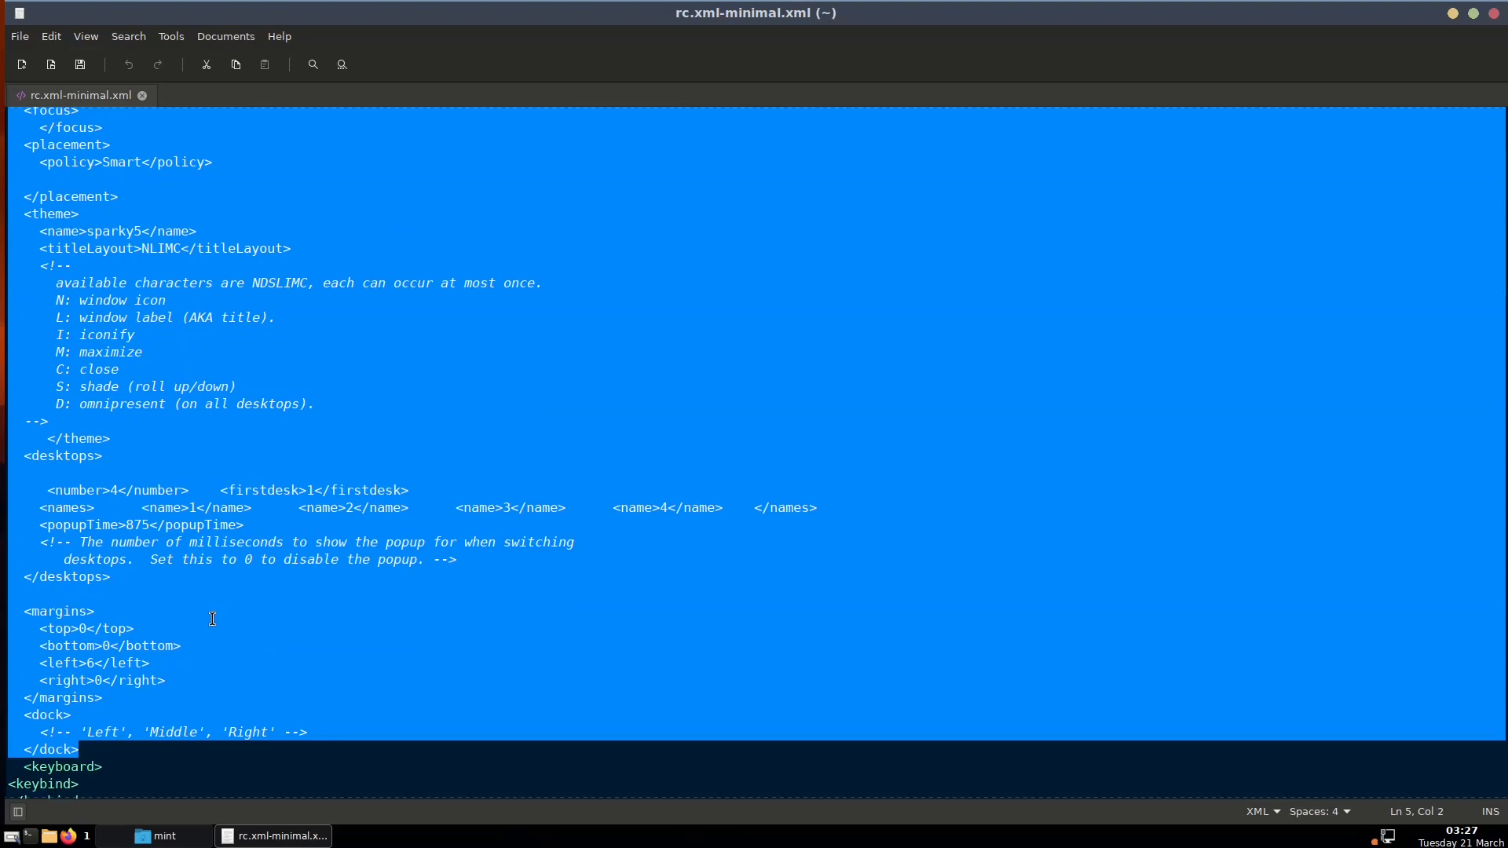
scroll(212, 619, "down", 7)
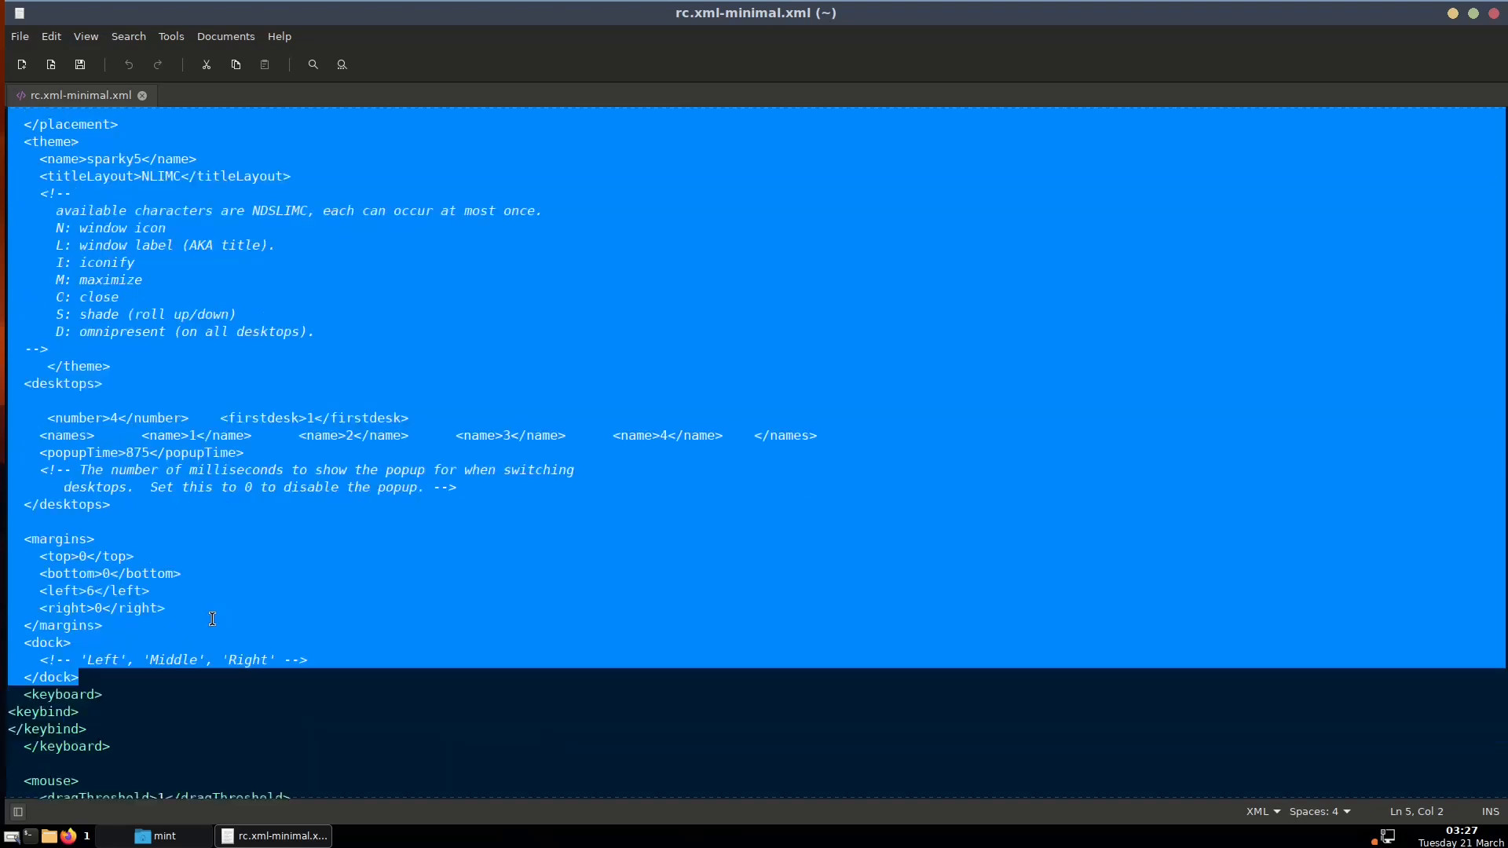
left_click(156, 420)
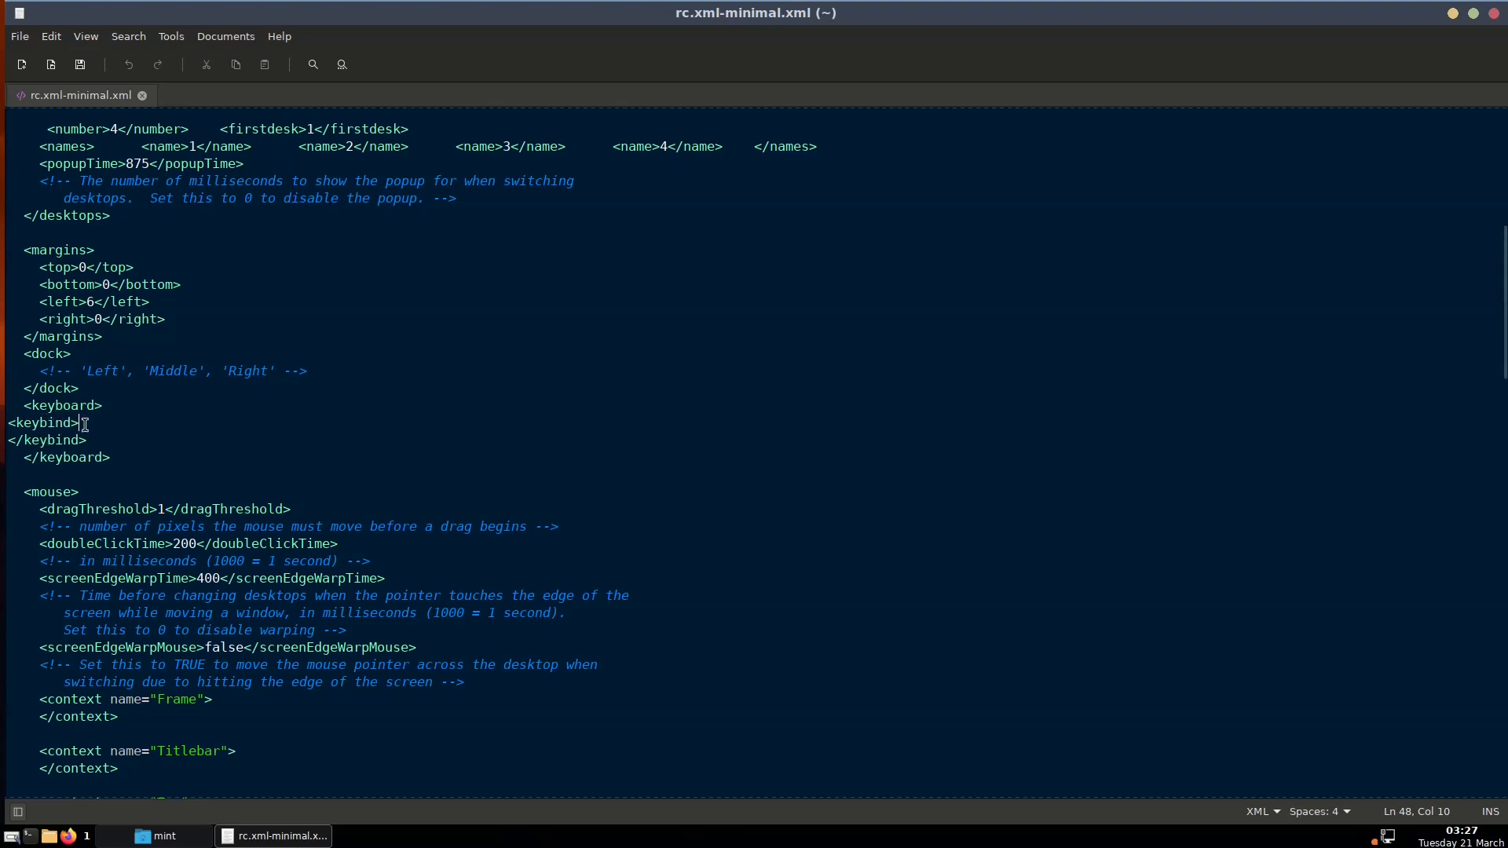
Open keybindings.xml from the home folder in the file manager
left_click(175, 836)
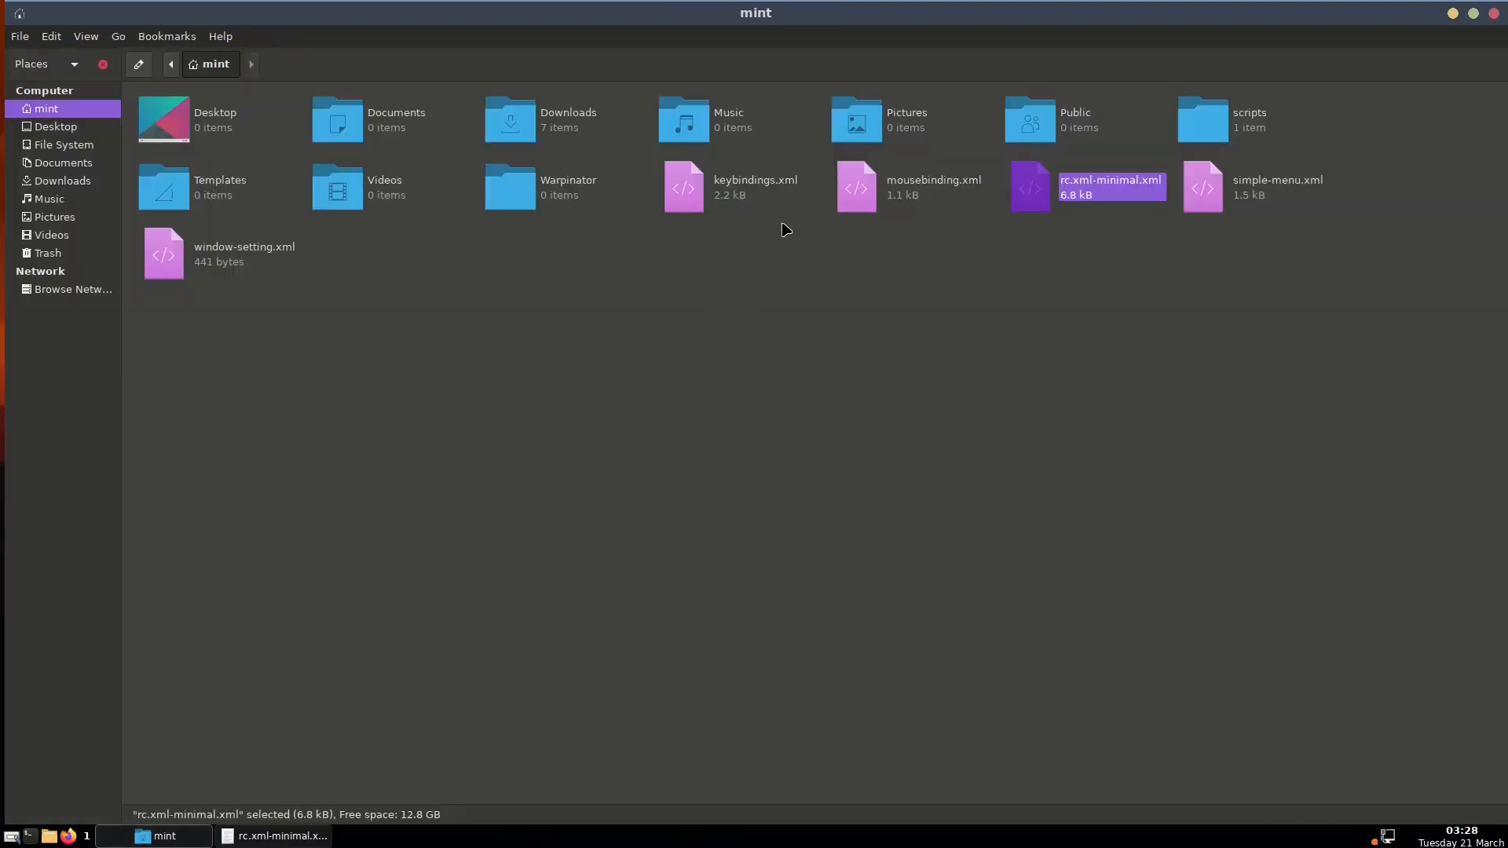
double_click(759, 191)
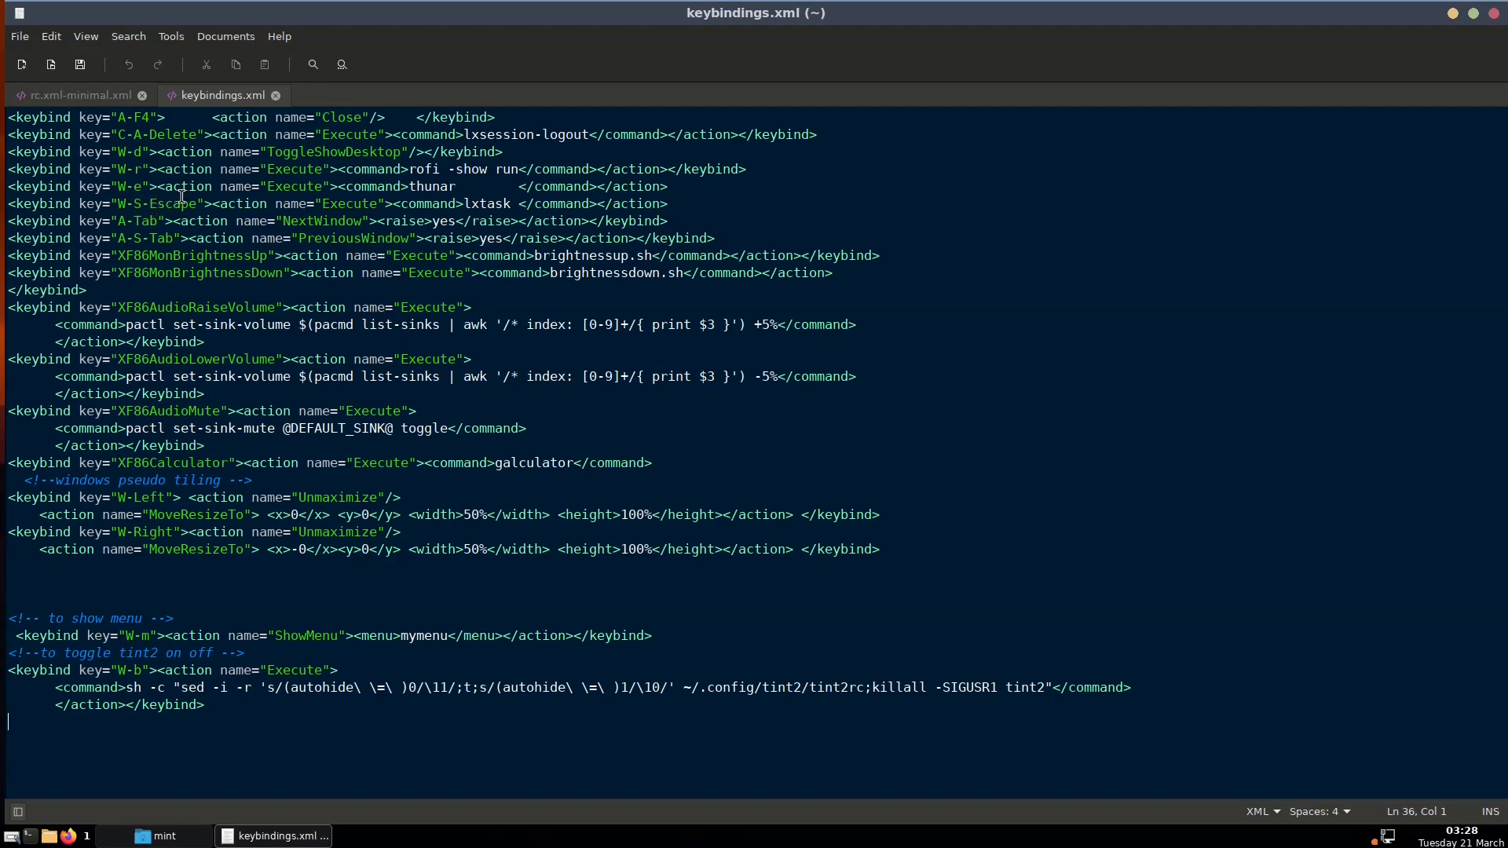
Duplicate the A-F4 Close keybinding line and change the copy's key to C-q
triple_click(245, 116)
right_click(243, 115)
left_click(290, 204)
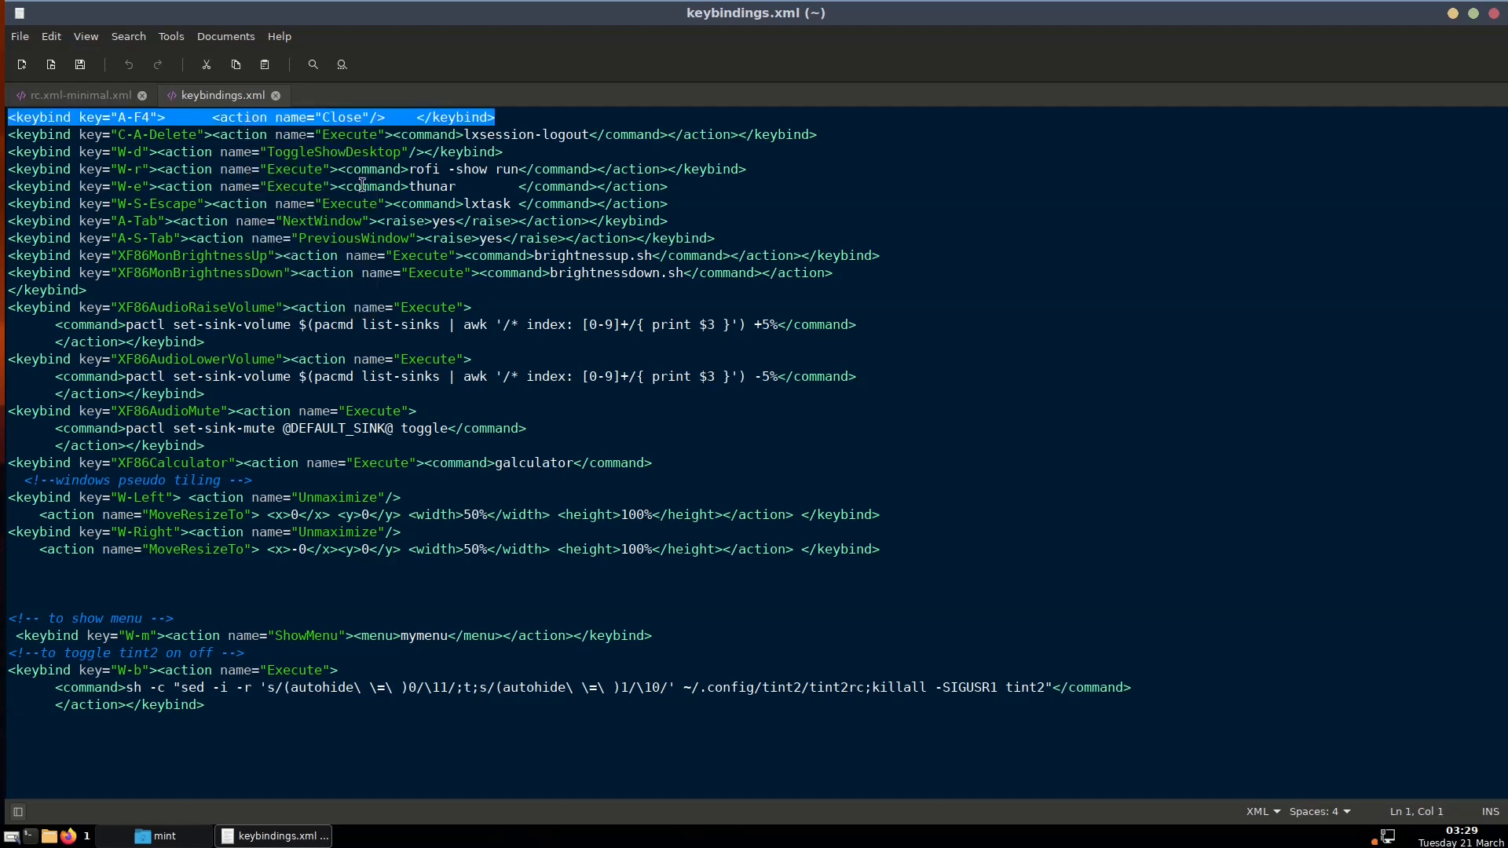
left_click(528, 122)
key("Return")
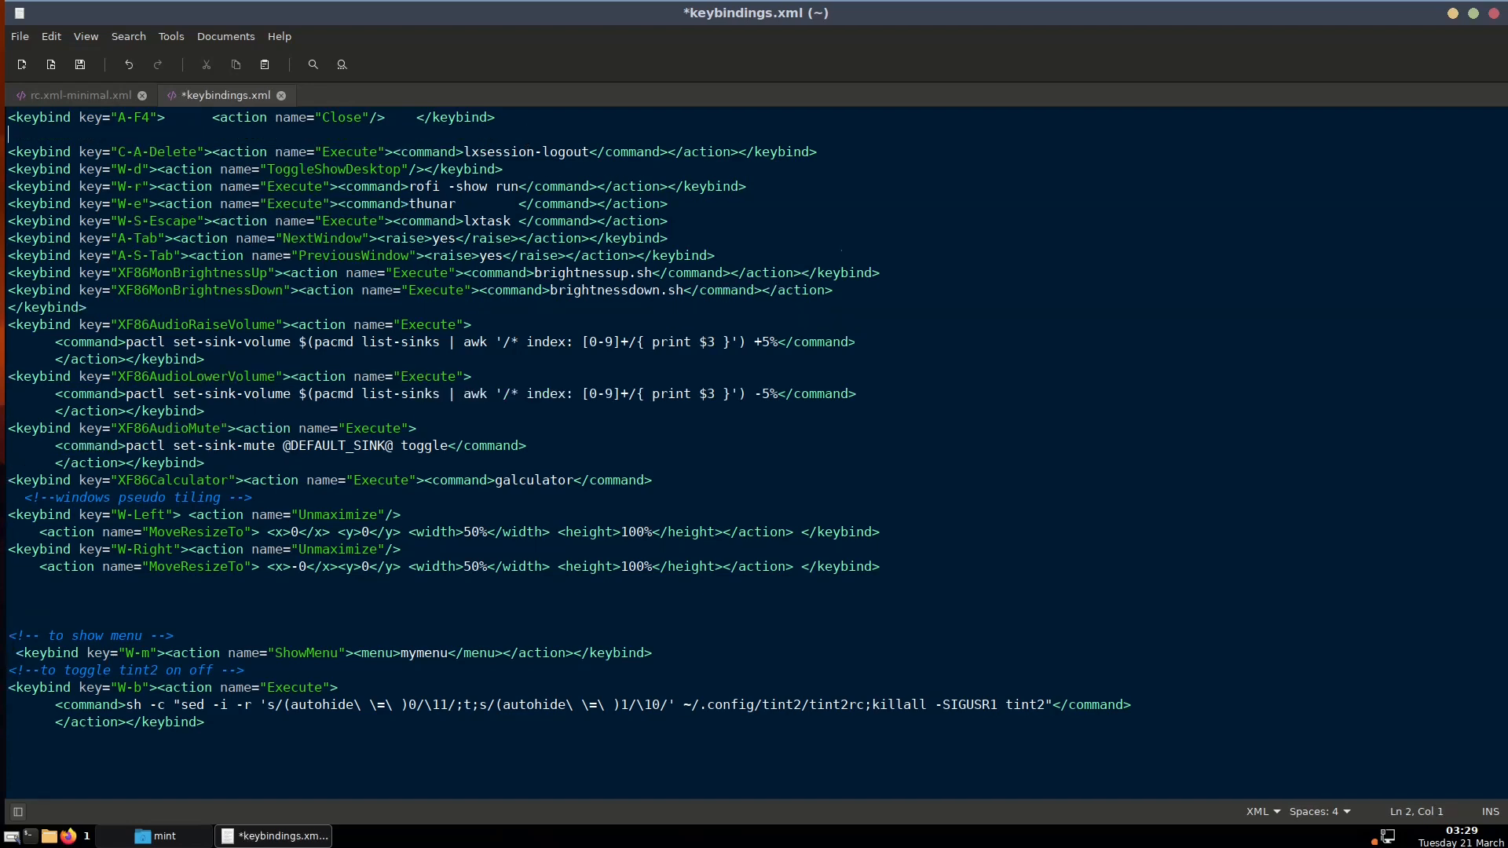
right_click(347, 128)
left_click(374, 226)
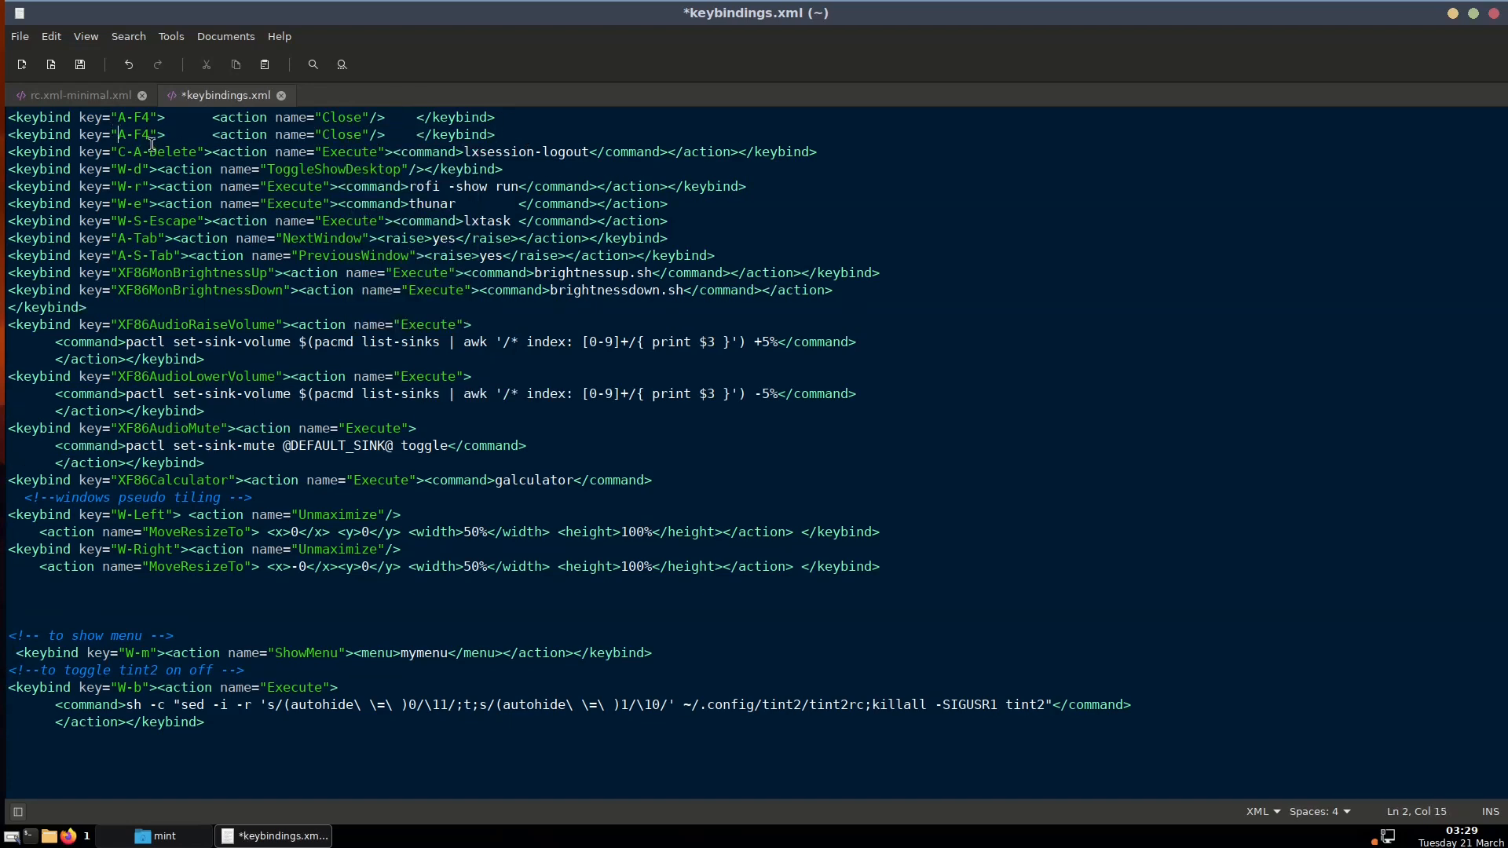
type("C-")
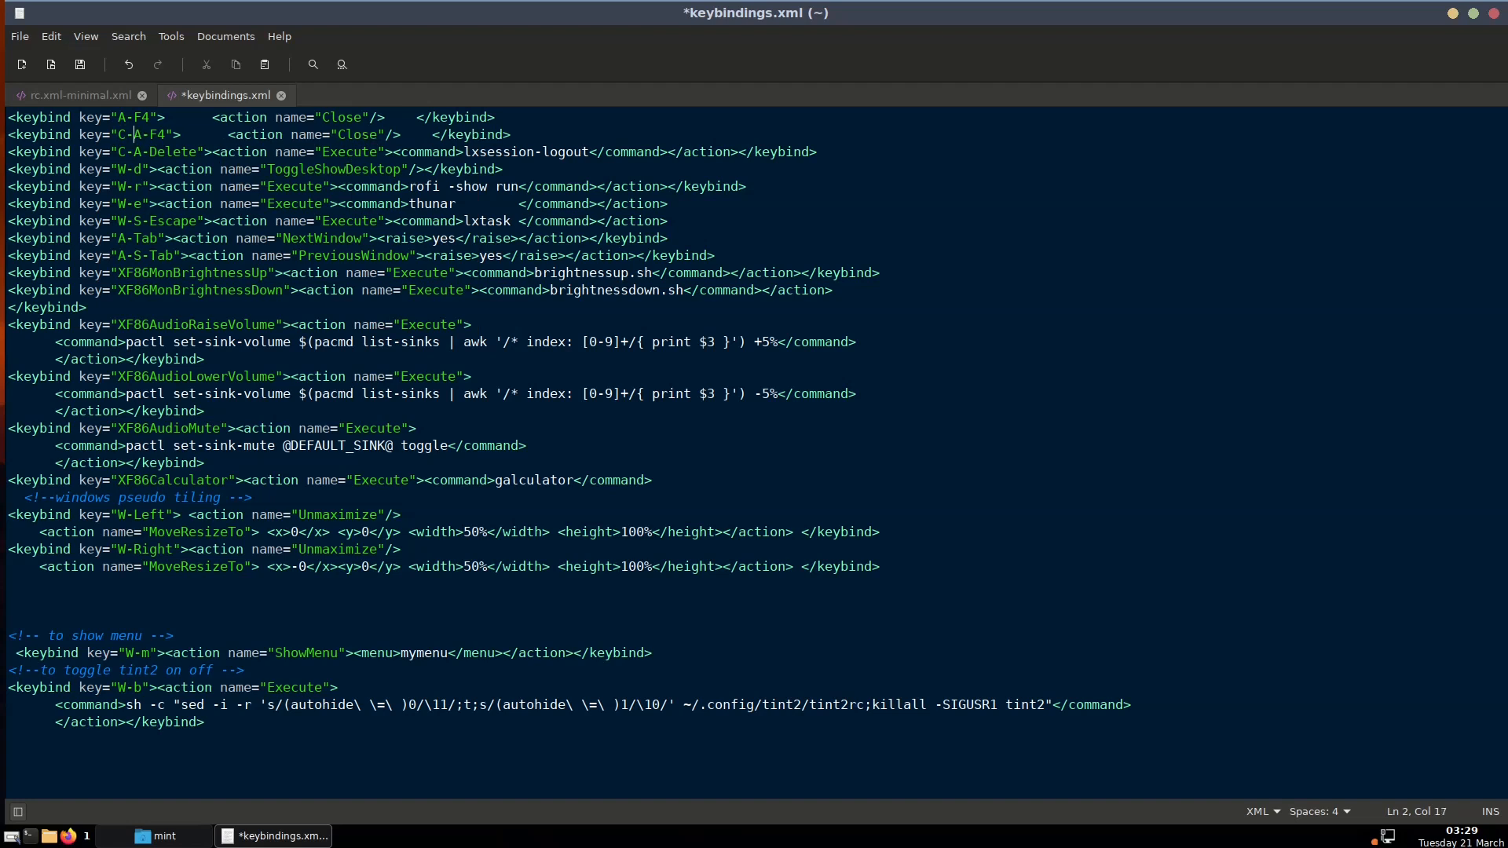
type("q")
key("Delete")
key("Delete")
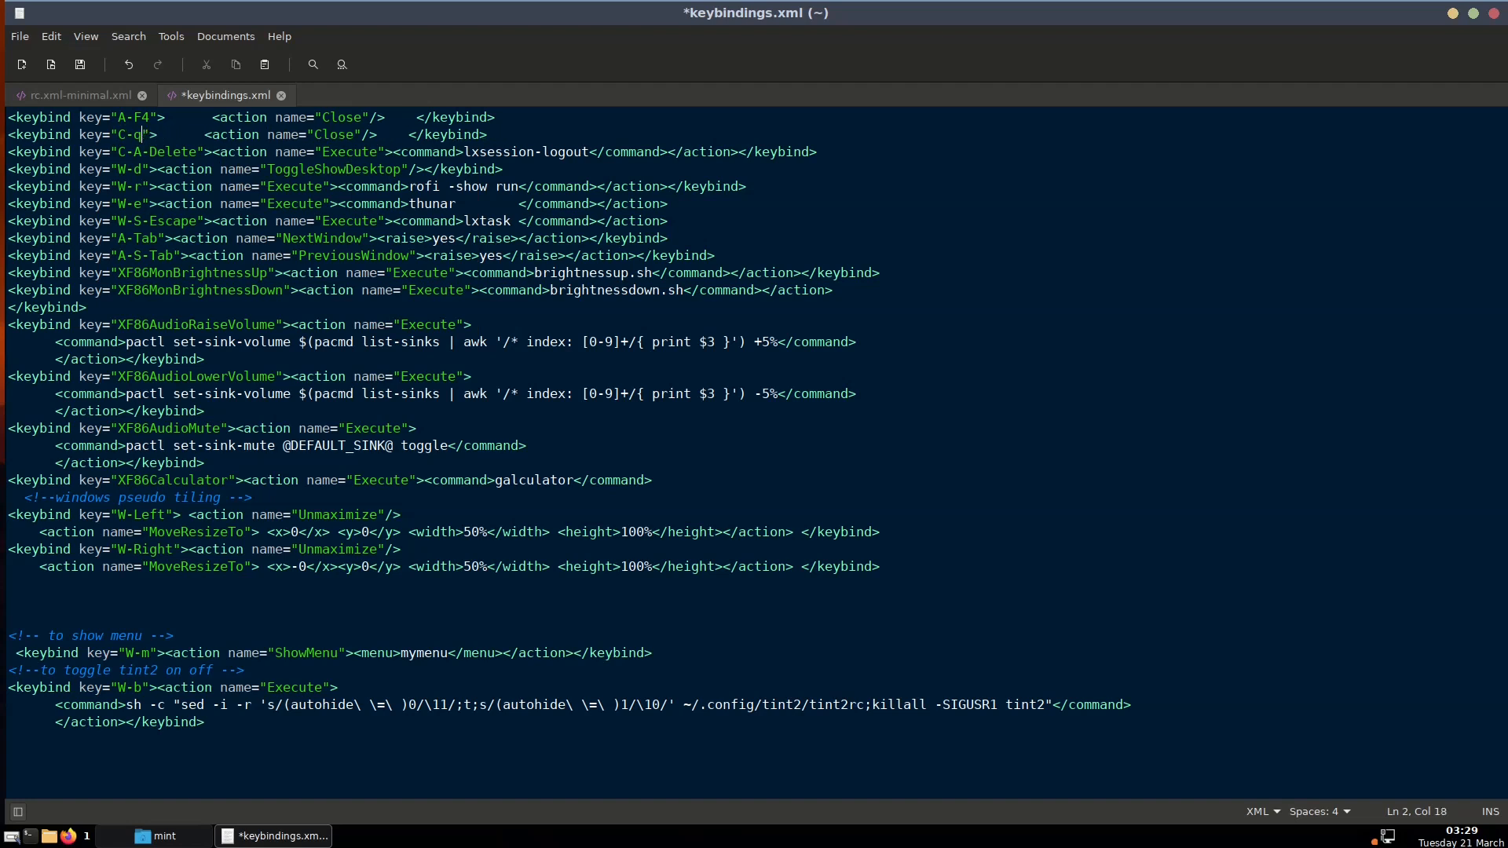
Save keybindings.xml and reconfigure Openbox from the desktop root menu
key("ctrl+s")
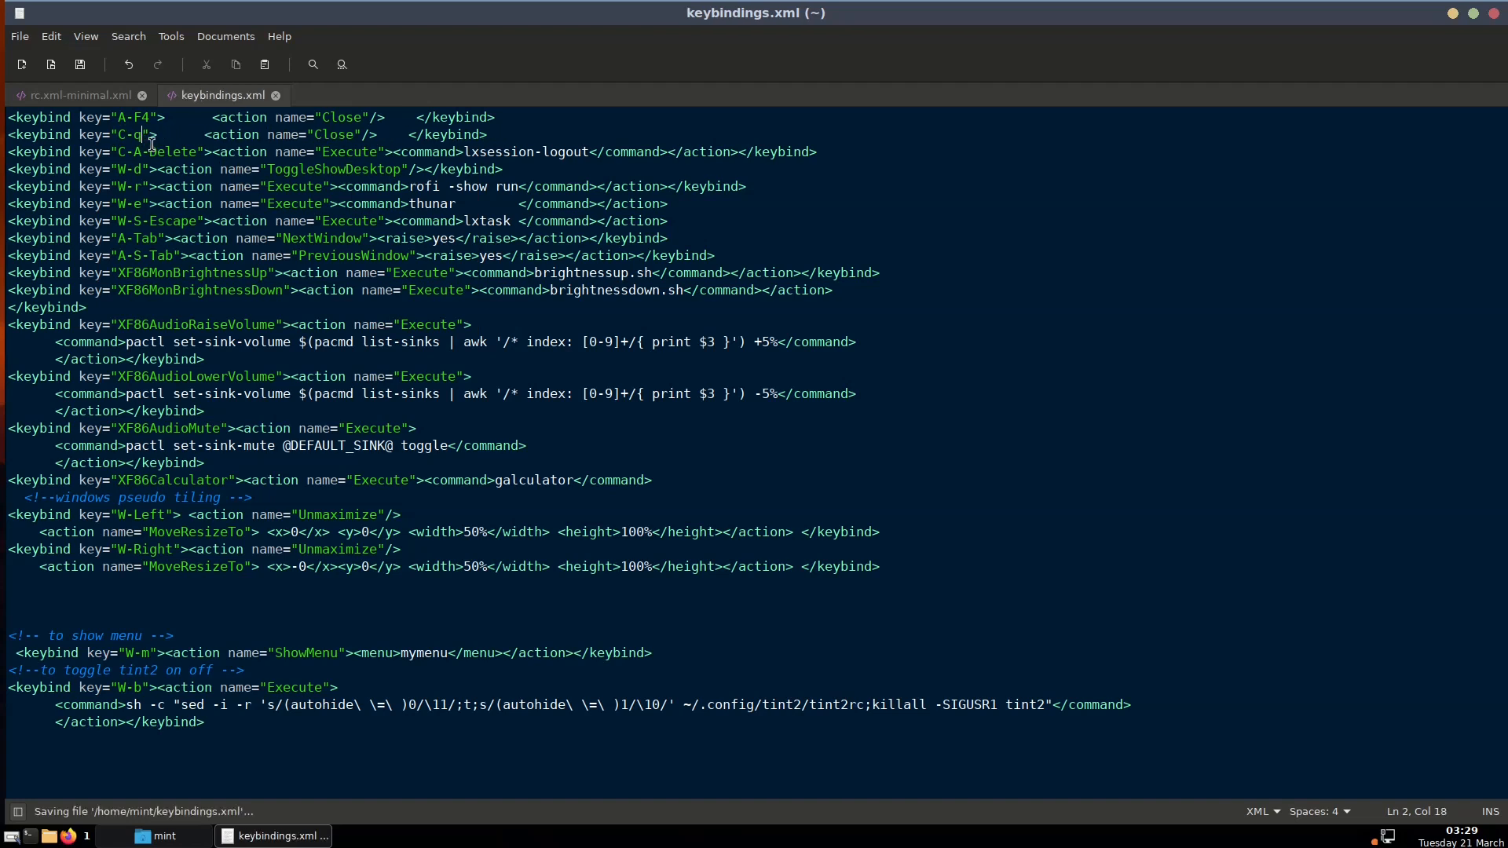
right_click(4, 196)
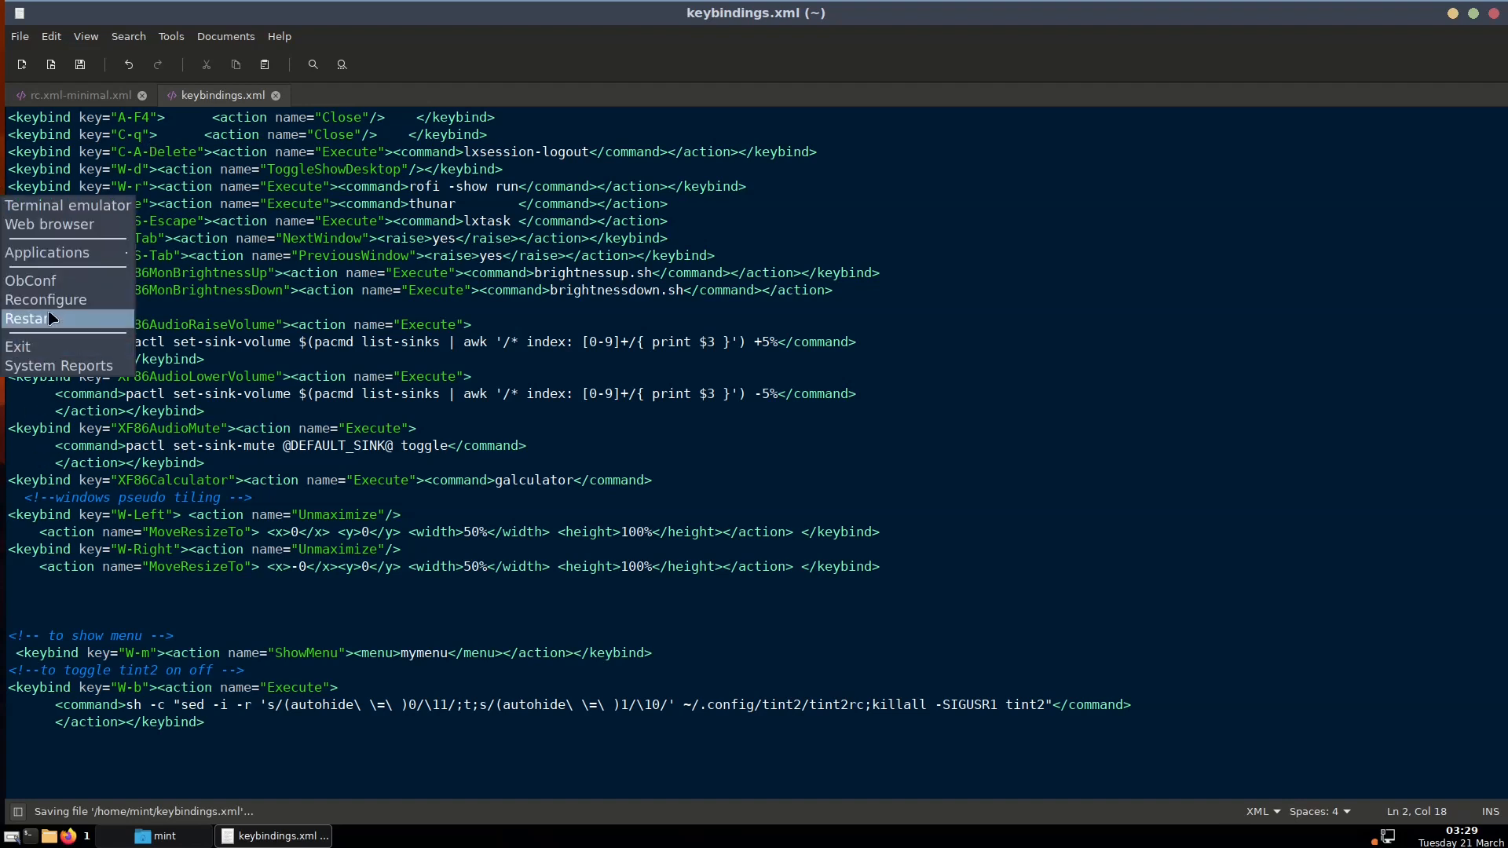
left_click(47, 300)
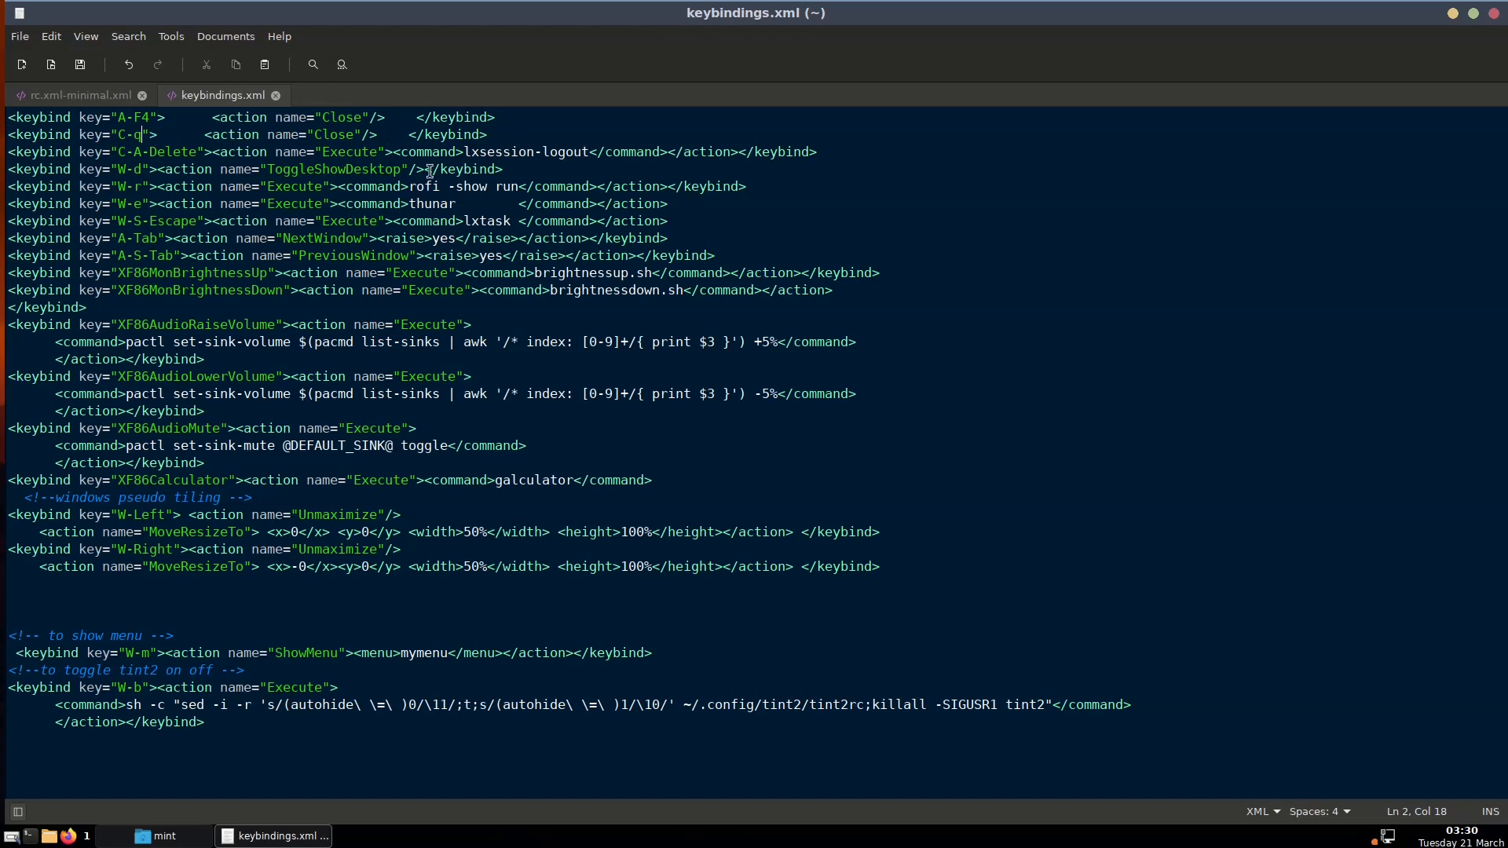
Duplicate the C-A-Delete keybinding line below the original
triple_click(597, 151)
right_click(597, 152)
left_click(640, 230)
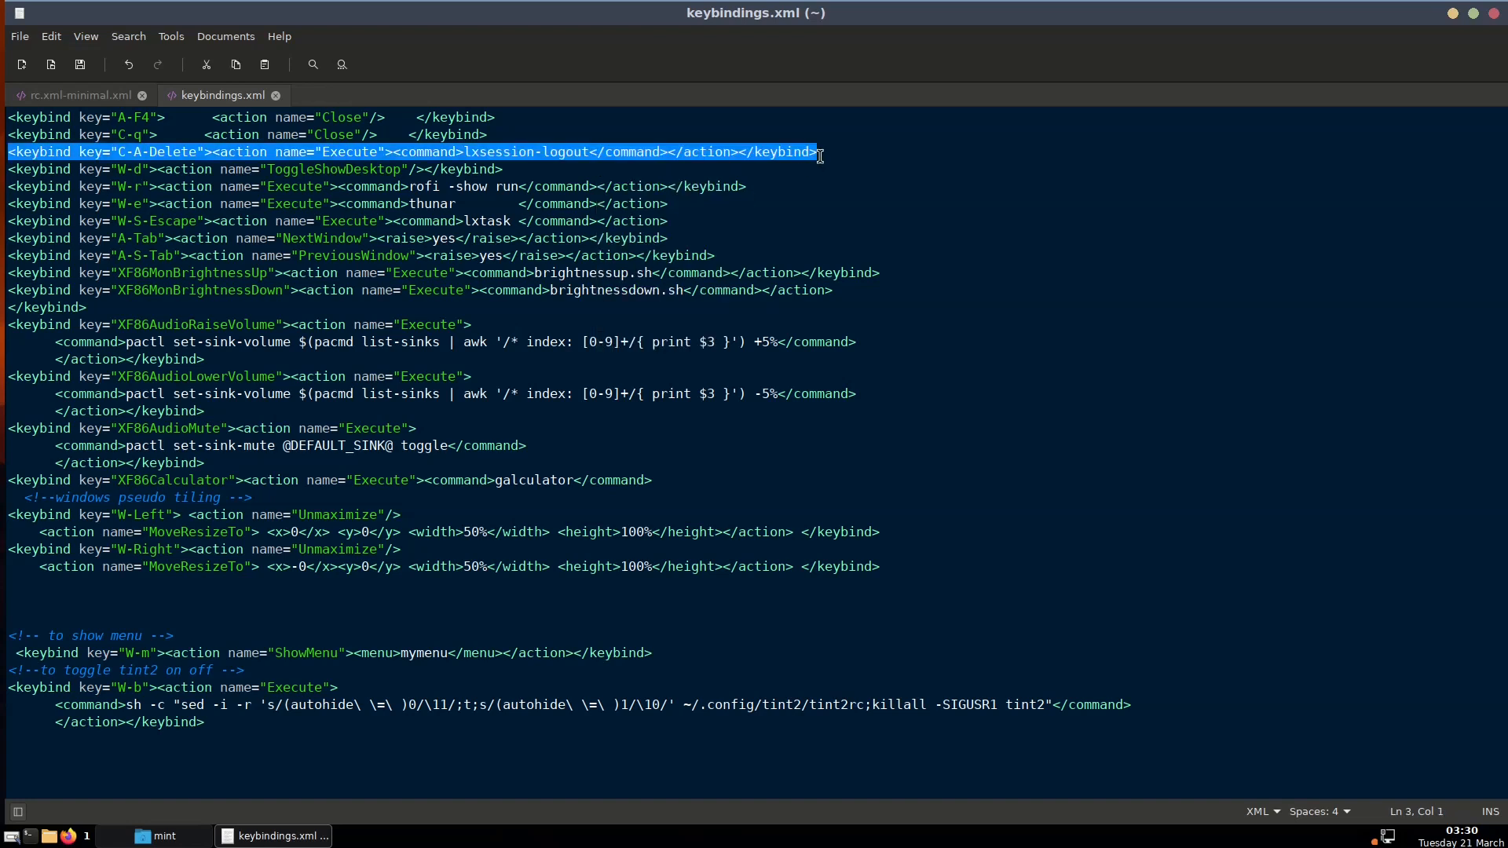
left_click(828, 150)
key("Return")
right_click(545, 160)
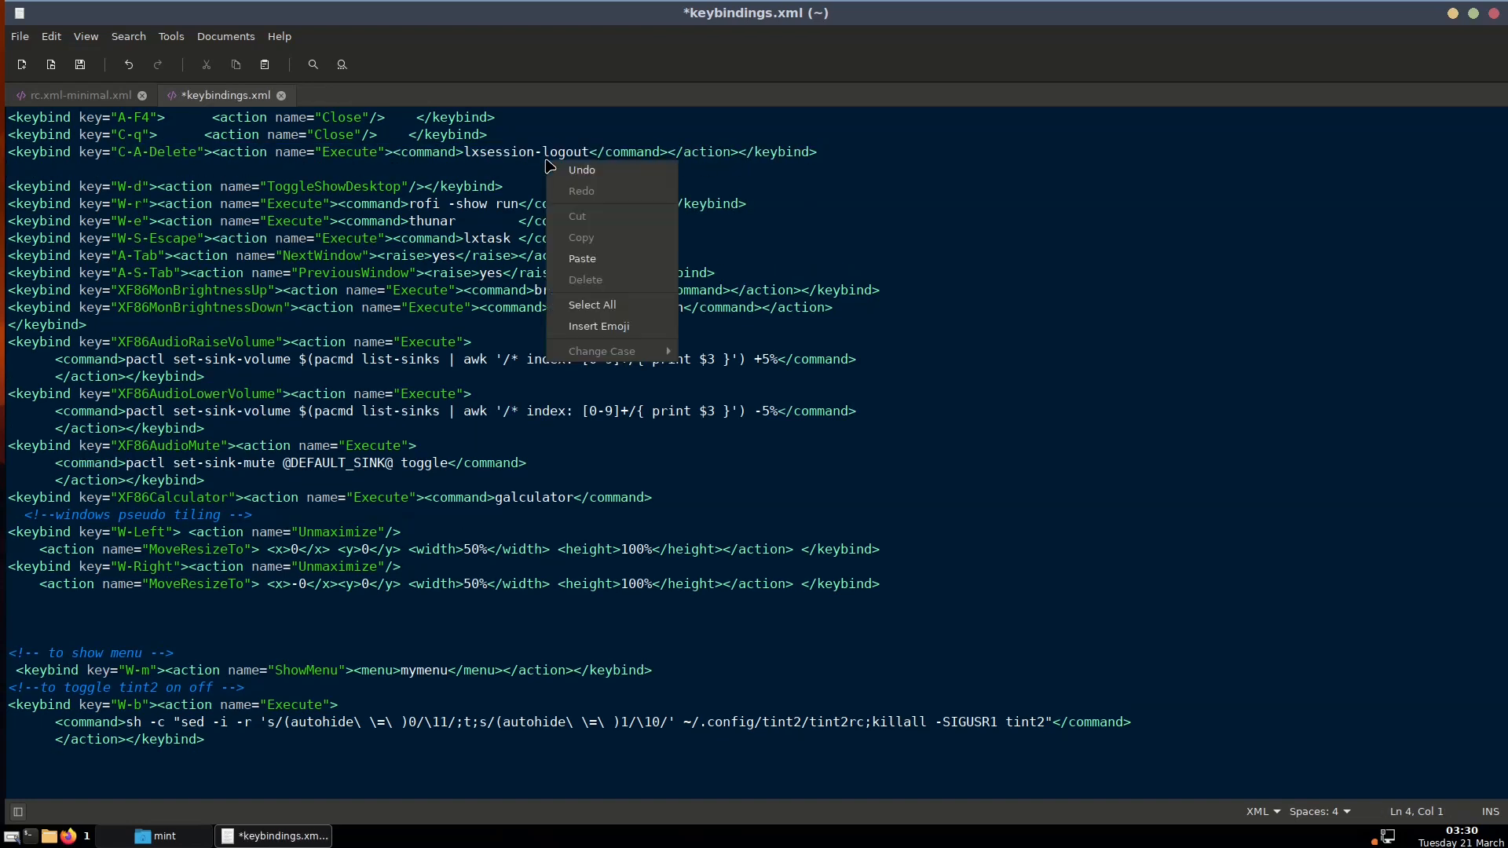
left_click(585, 244)
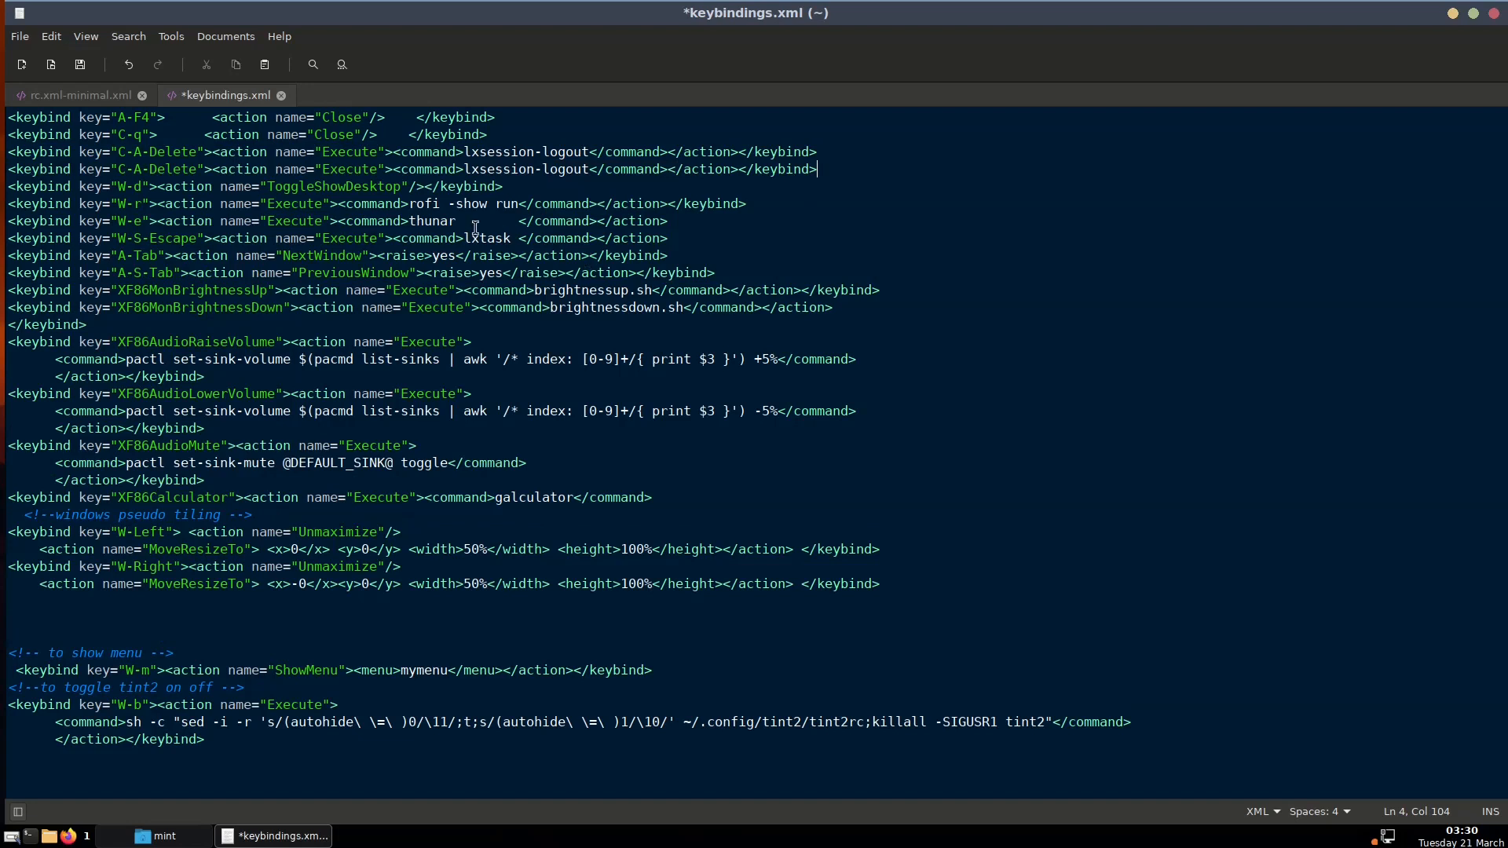
Change the copy's key to C-S-Delete and its command to leafpad, then minimise editor and file manager
left_click(118, 168)
type("C-s-")
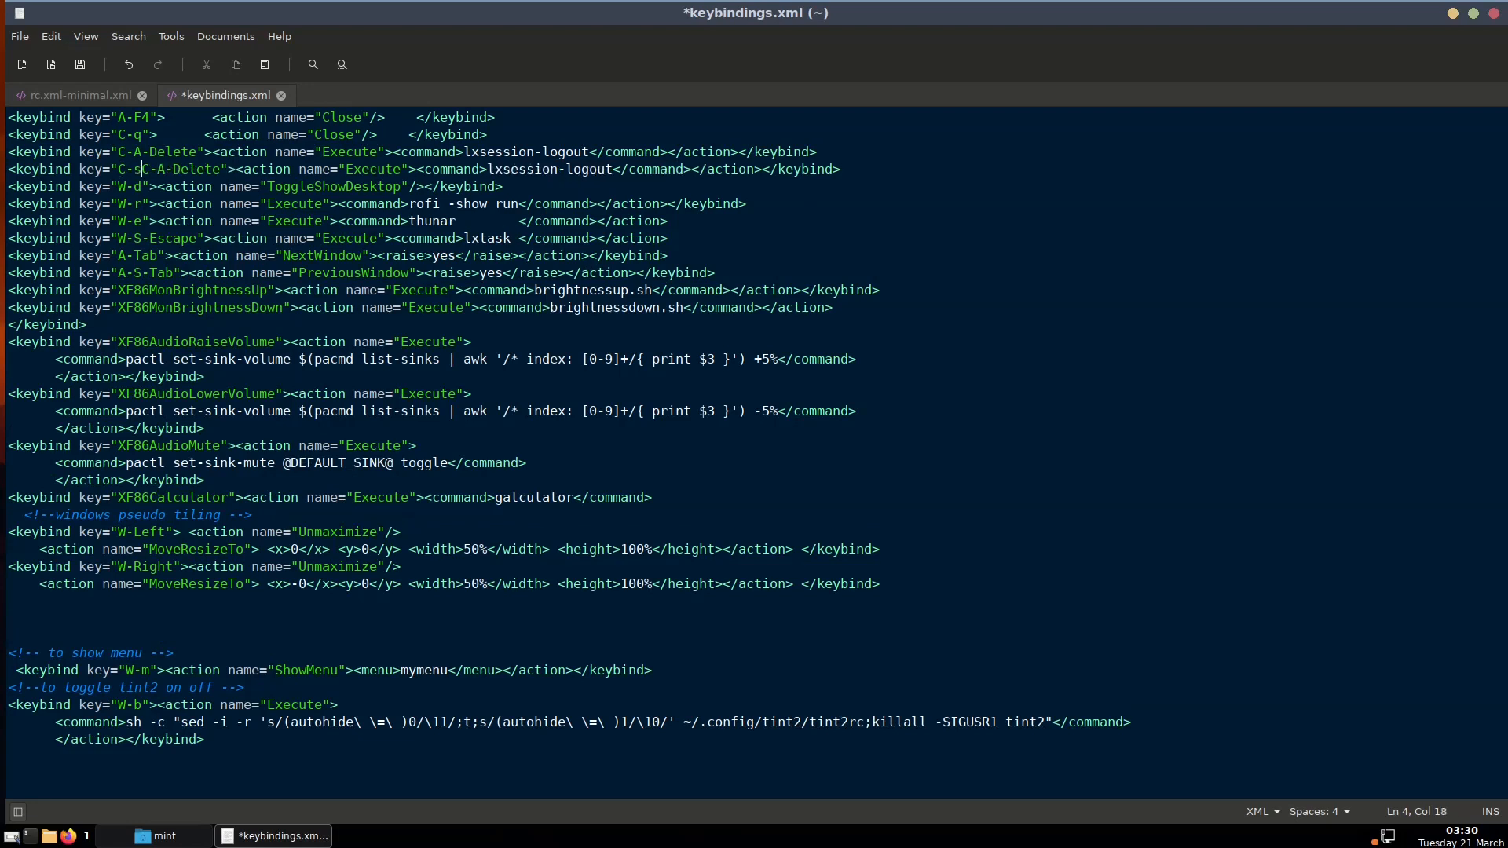
key("BackSpace")
key("Delete")
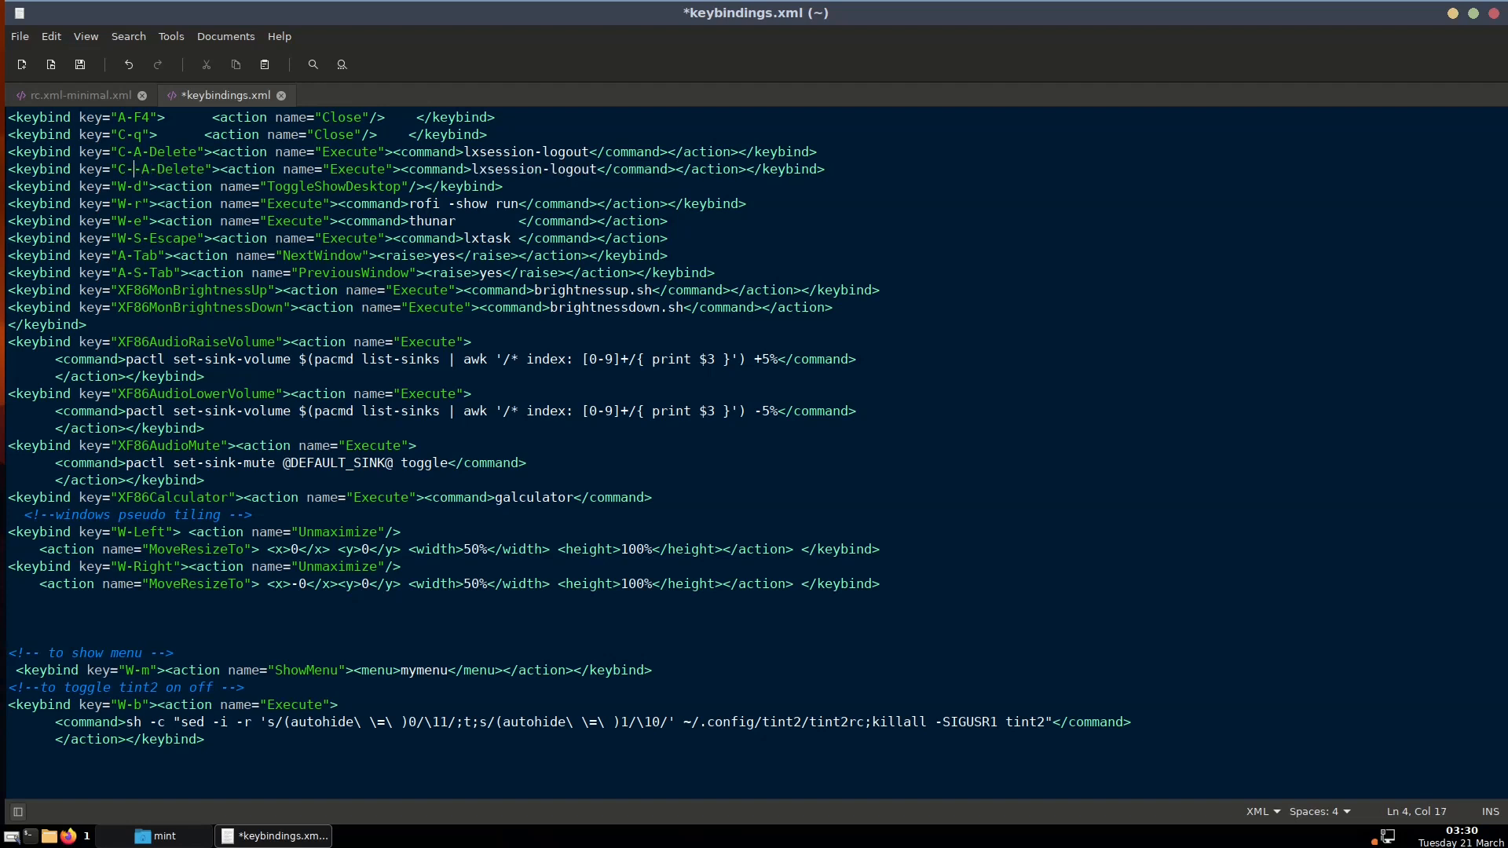
key("Delete")
key("Delete")
key("Delete")
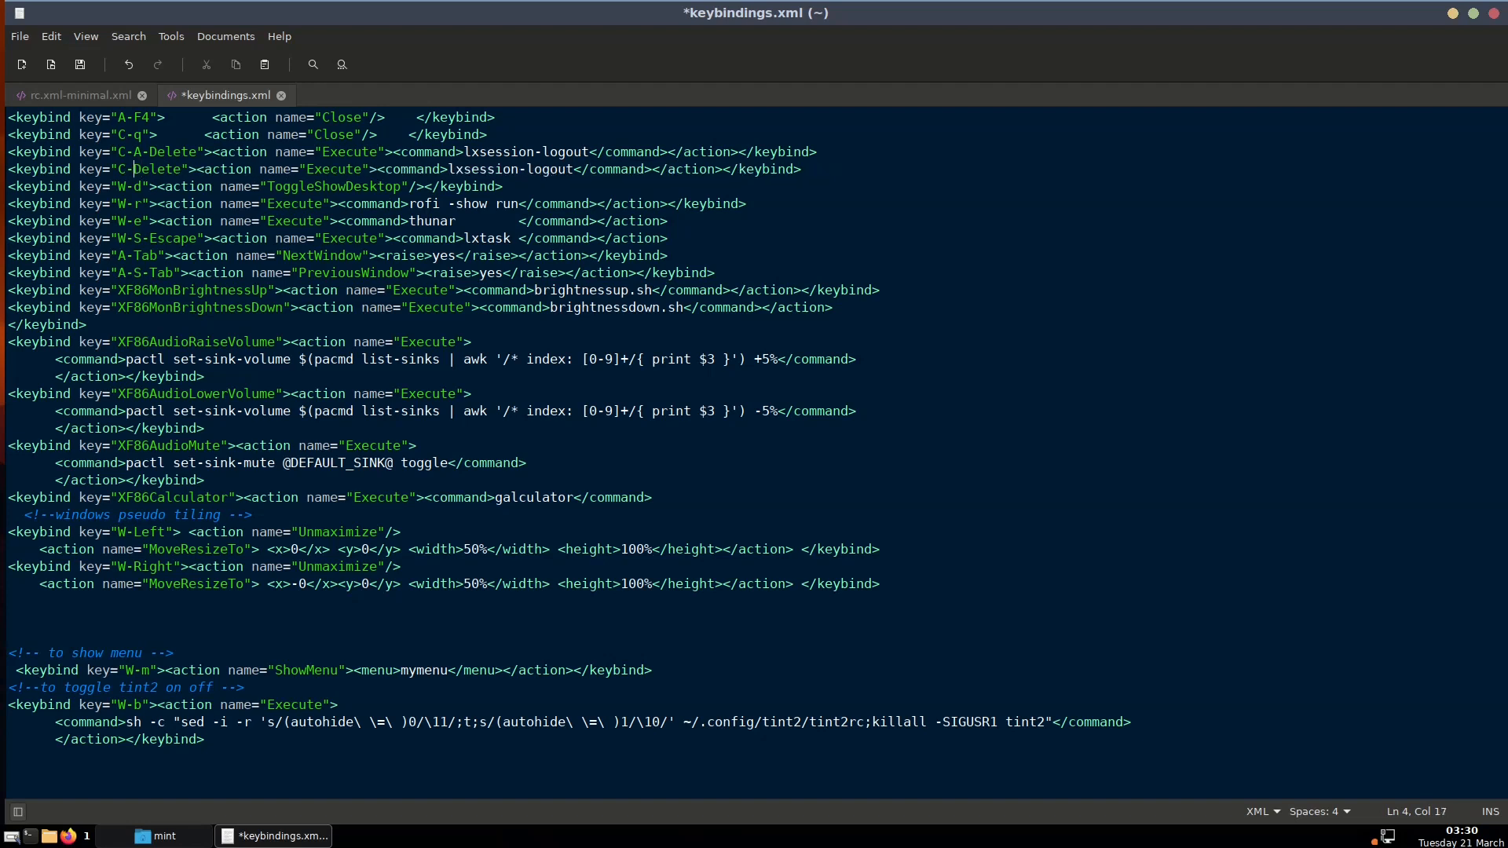
type("s")
key("BackSpace")
type("S-")
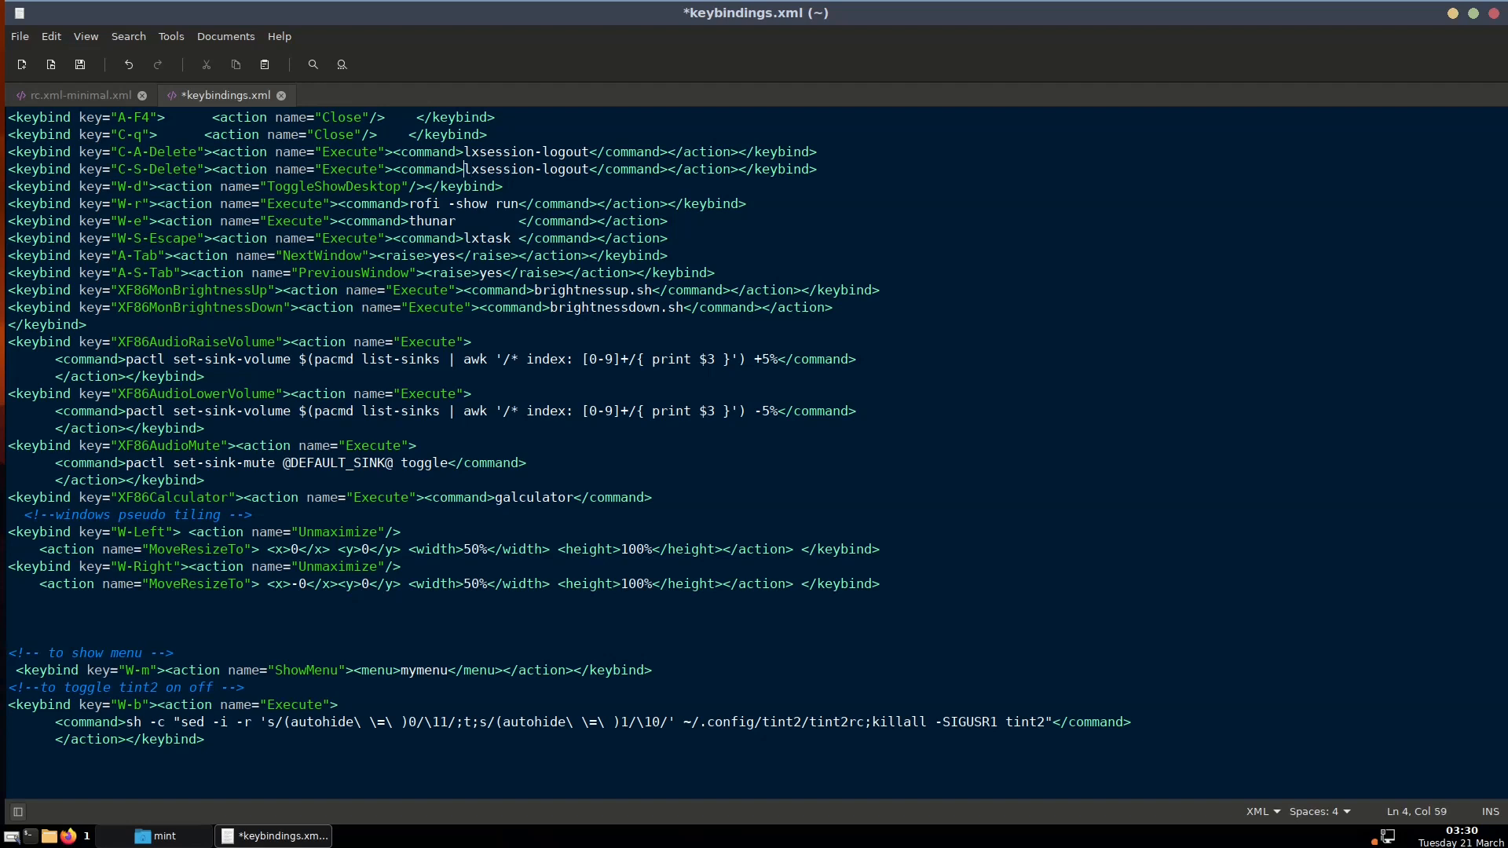
type("leaf")
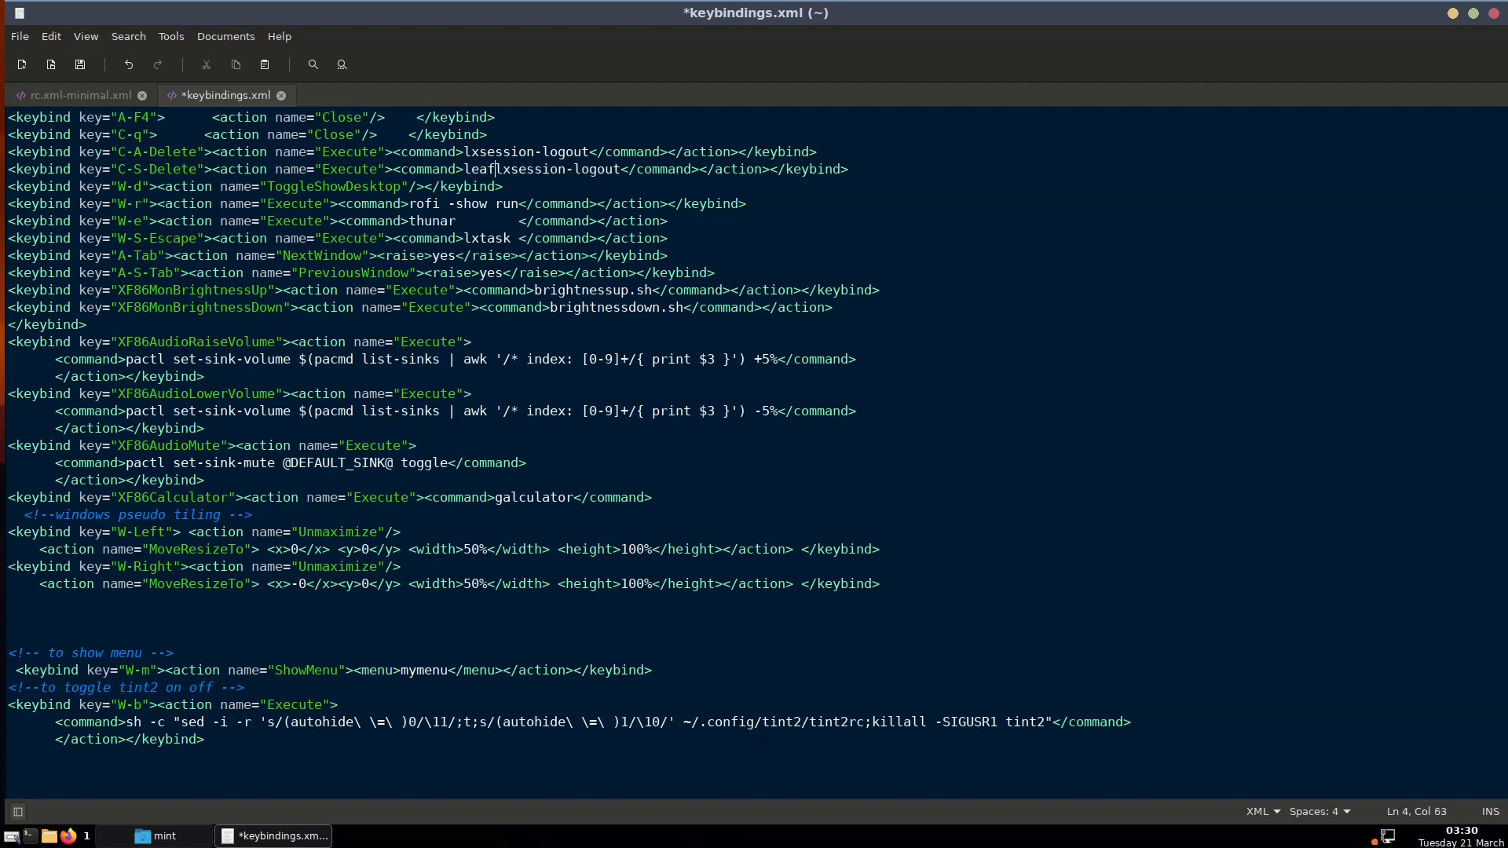
type("pad")
key("Delete")
key("Delete")
key("Delete")
key("Delete")
key("Delete")
key("Delete")
key("Delete")
key("Delete")
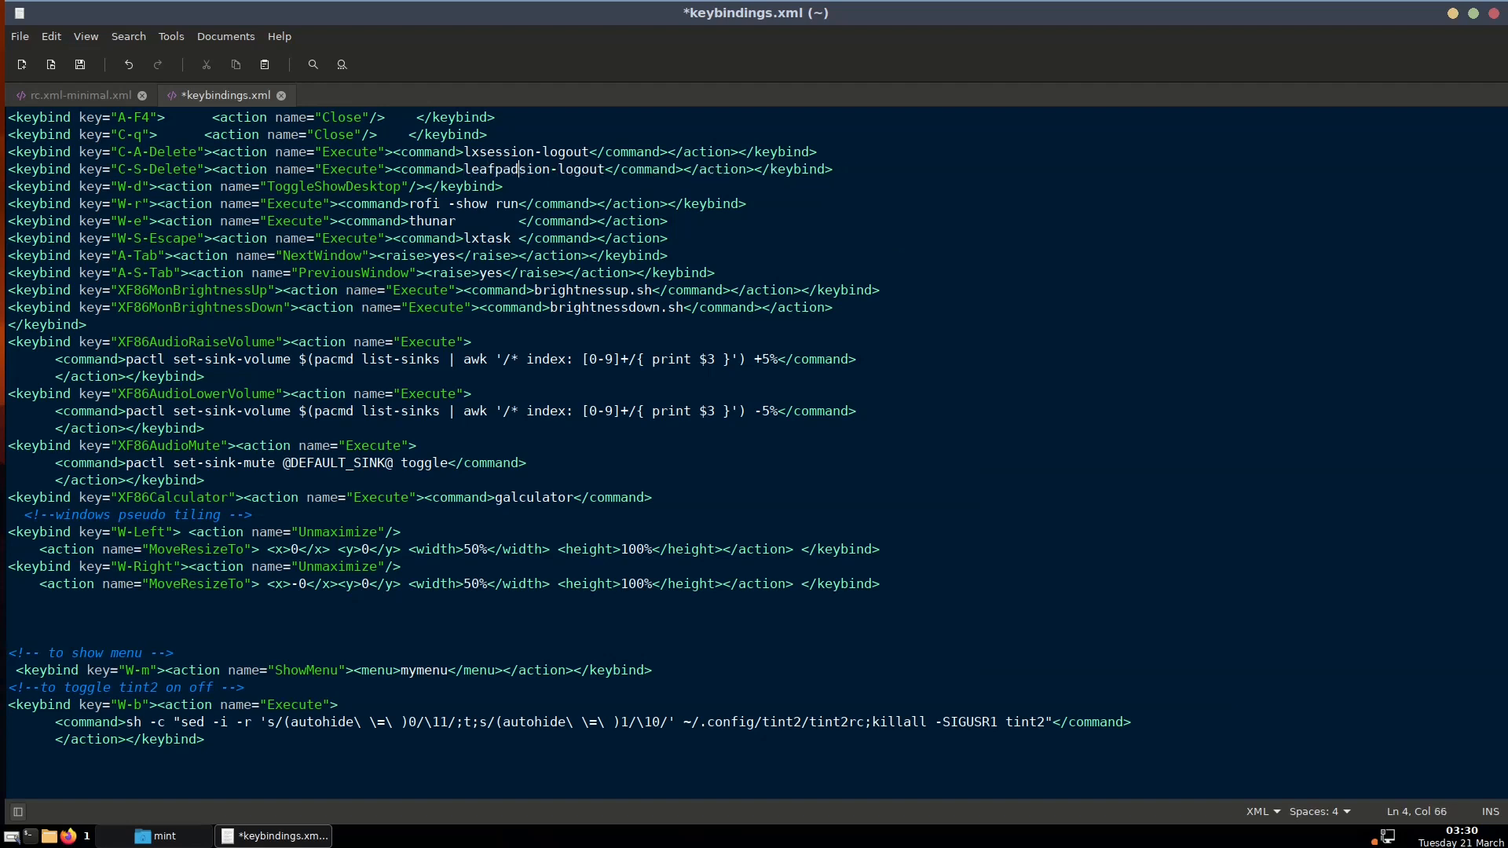
key("Delete")
key("Delete")
key("Delete")
key("Delete")
key("Delete")
key("Delete")
key("Delete")
key("Delete")
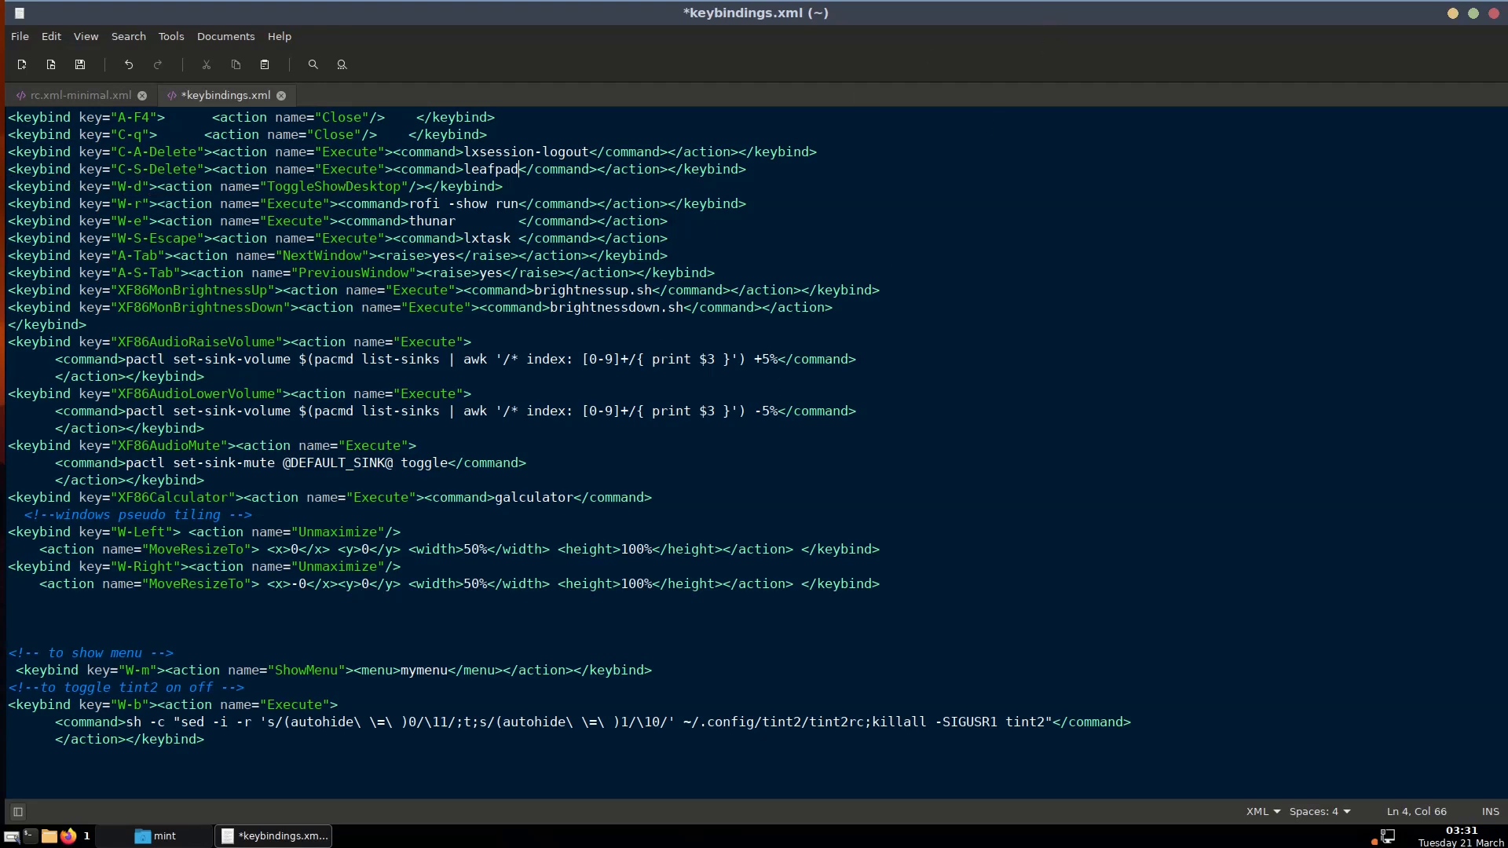
left_click(263, 838)
left_click(132, 839)
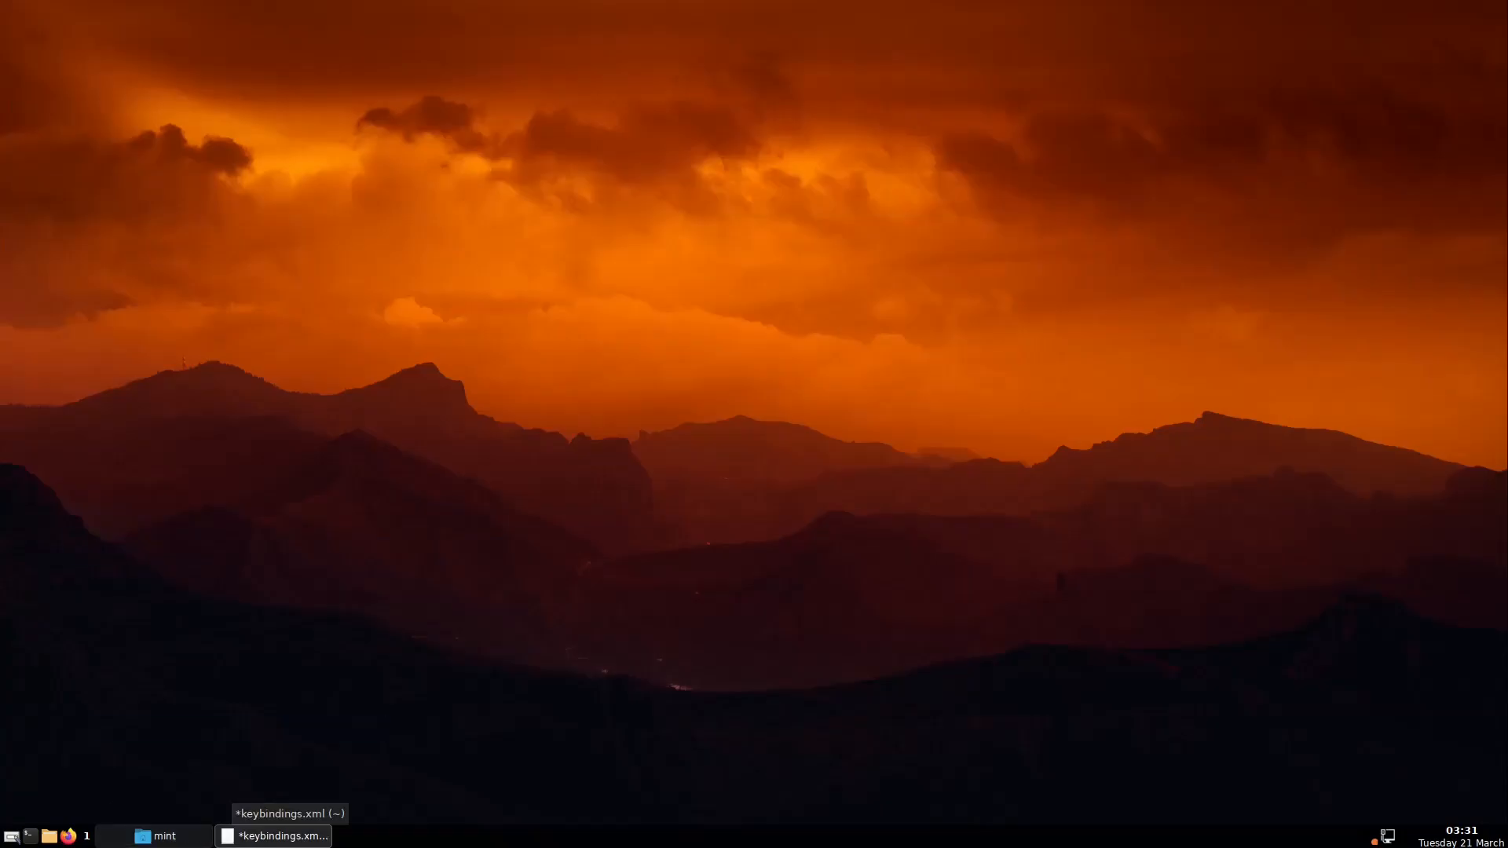
Restore the xed window with keybindings.xml and minimise the file manager again
left_click(245, 837)
left_click(197, 839)
left_click(196, 839)
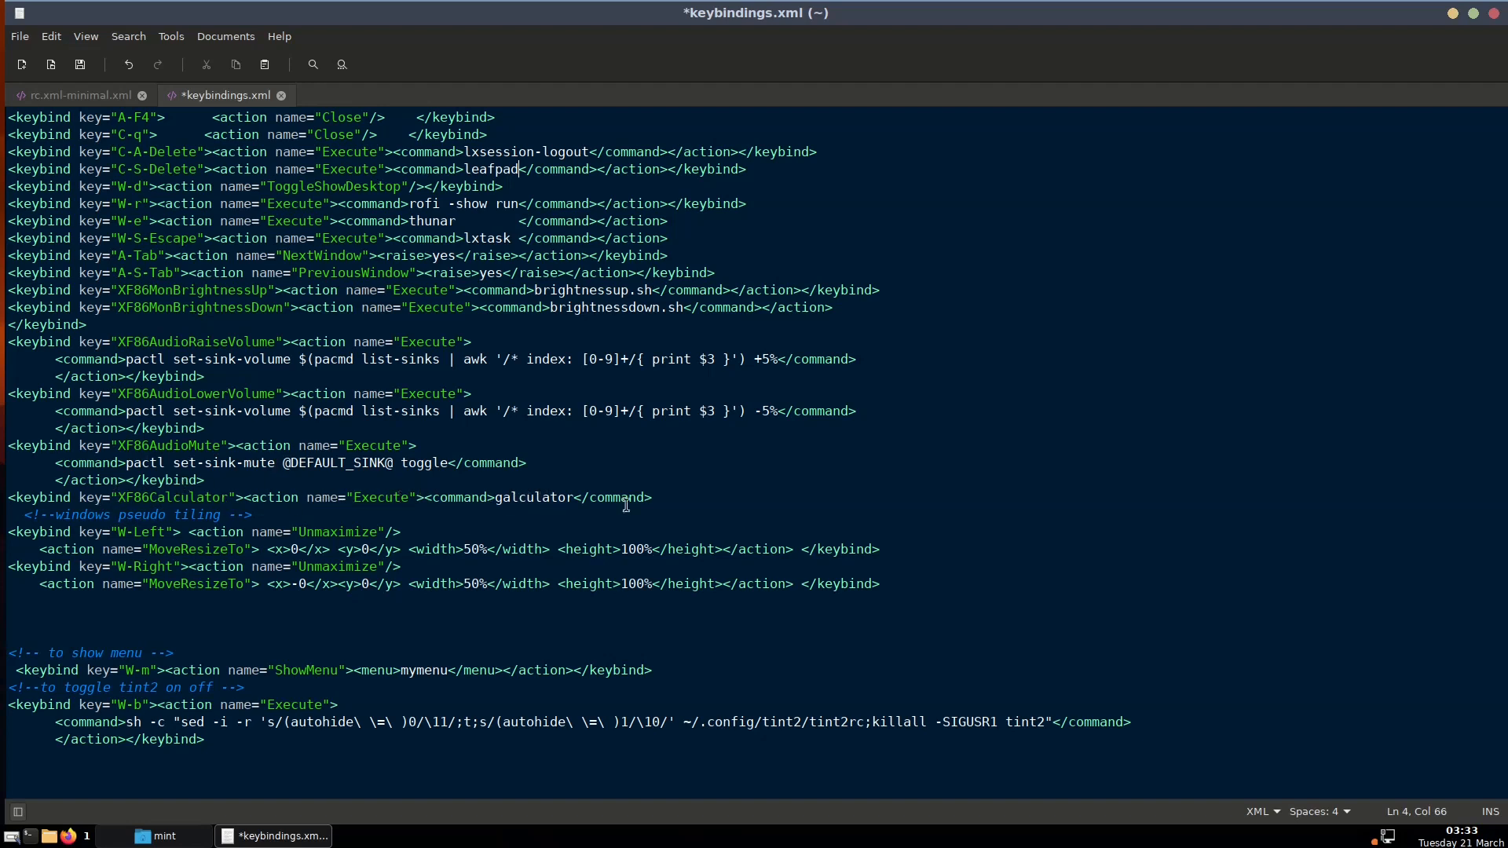
Duplicate the XF86Calculator keybinding line below the original
left_click(668, 491)
triple_click(475, 497)
right_click(476, 498)
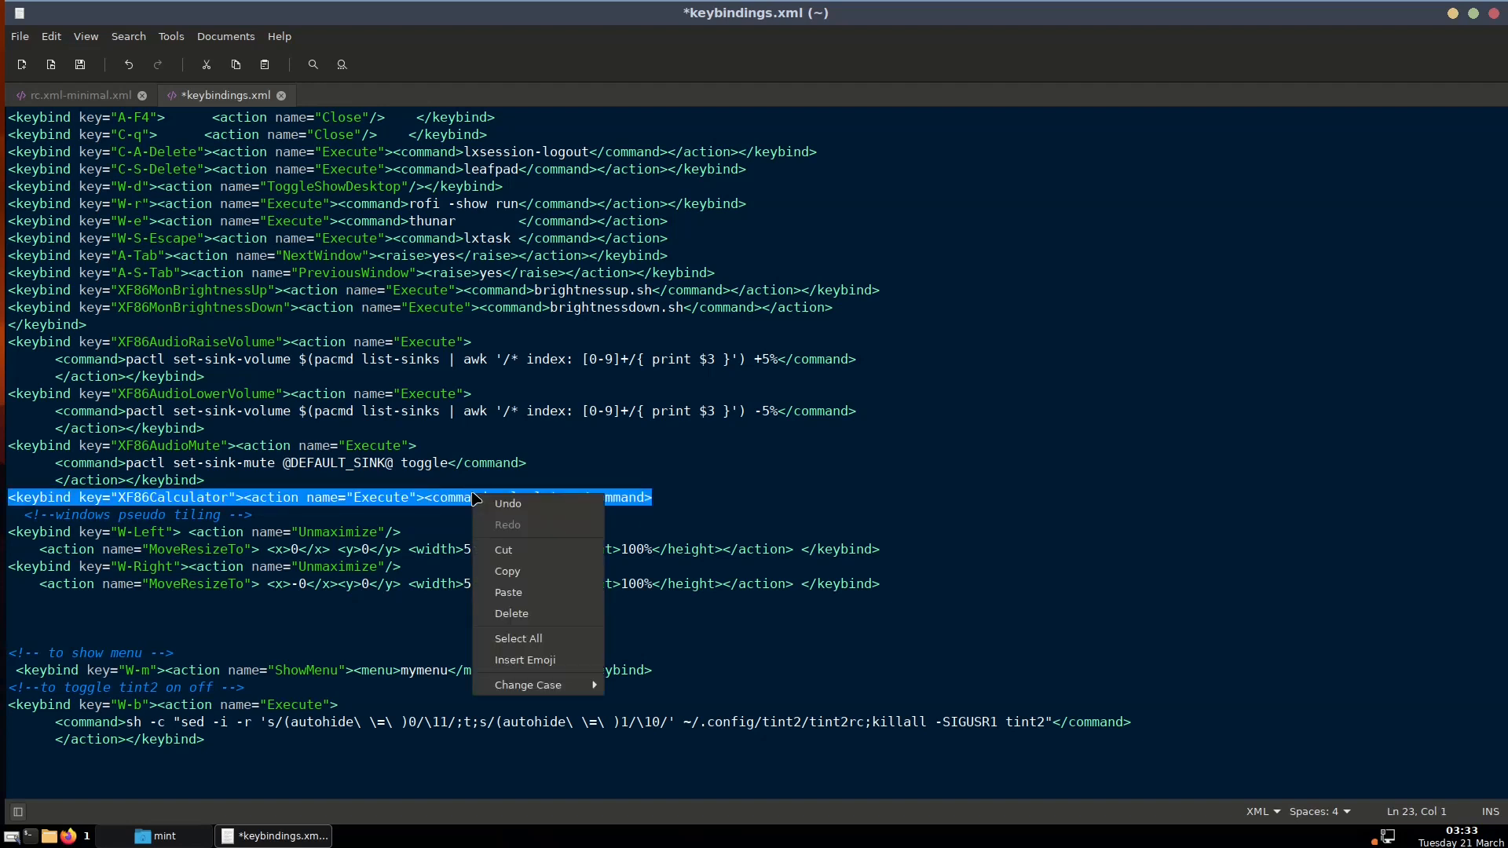
left_click(507, 571)
left_click(655, 495)
key("Return")
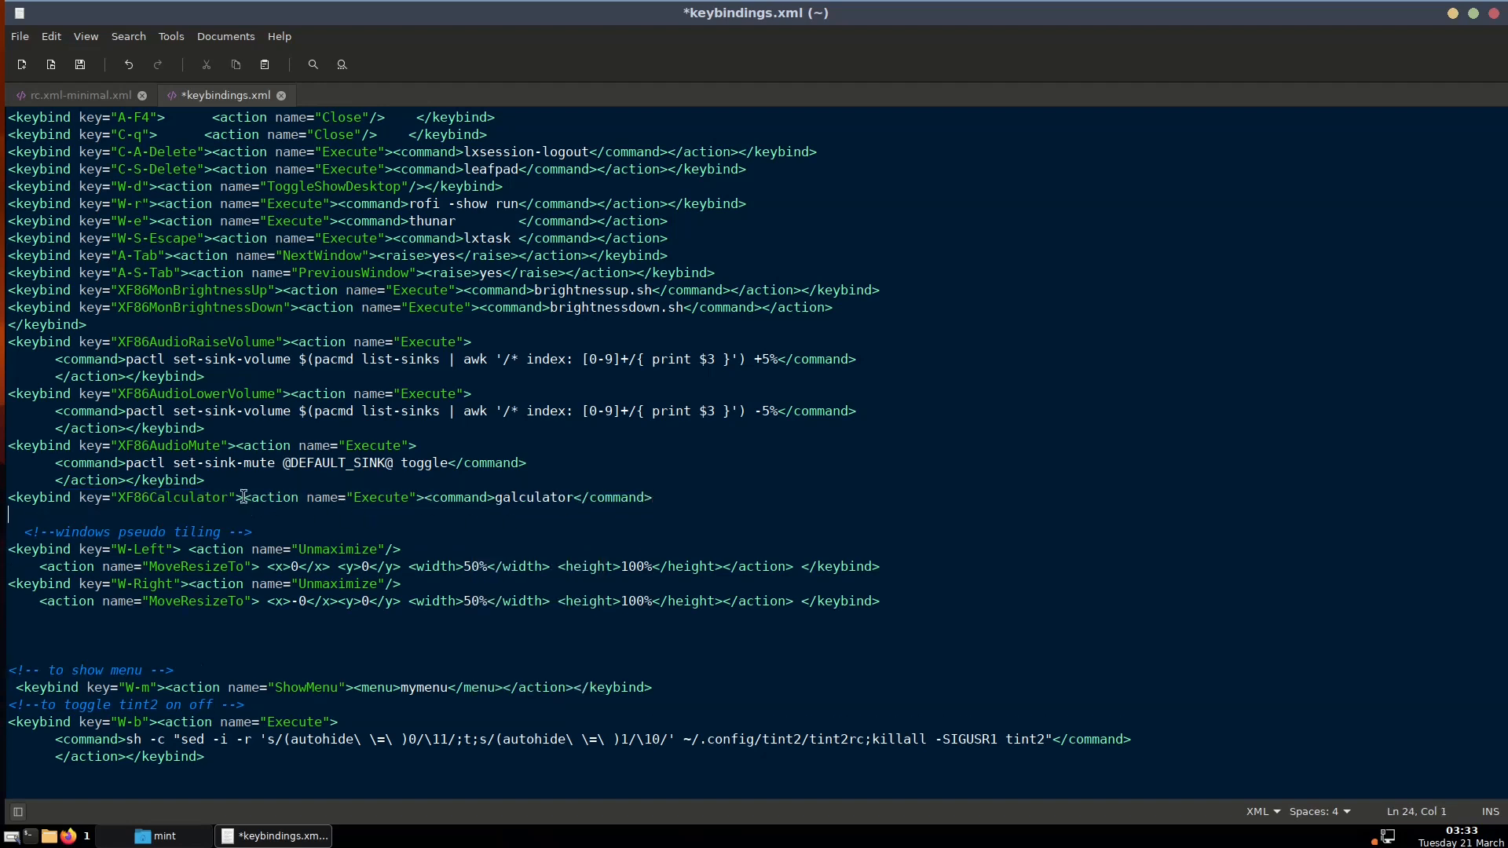
right_click(212, 508)
left_click(244, 605)
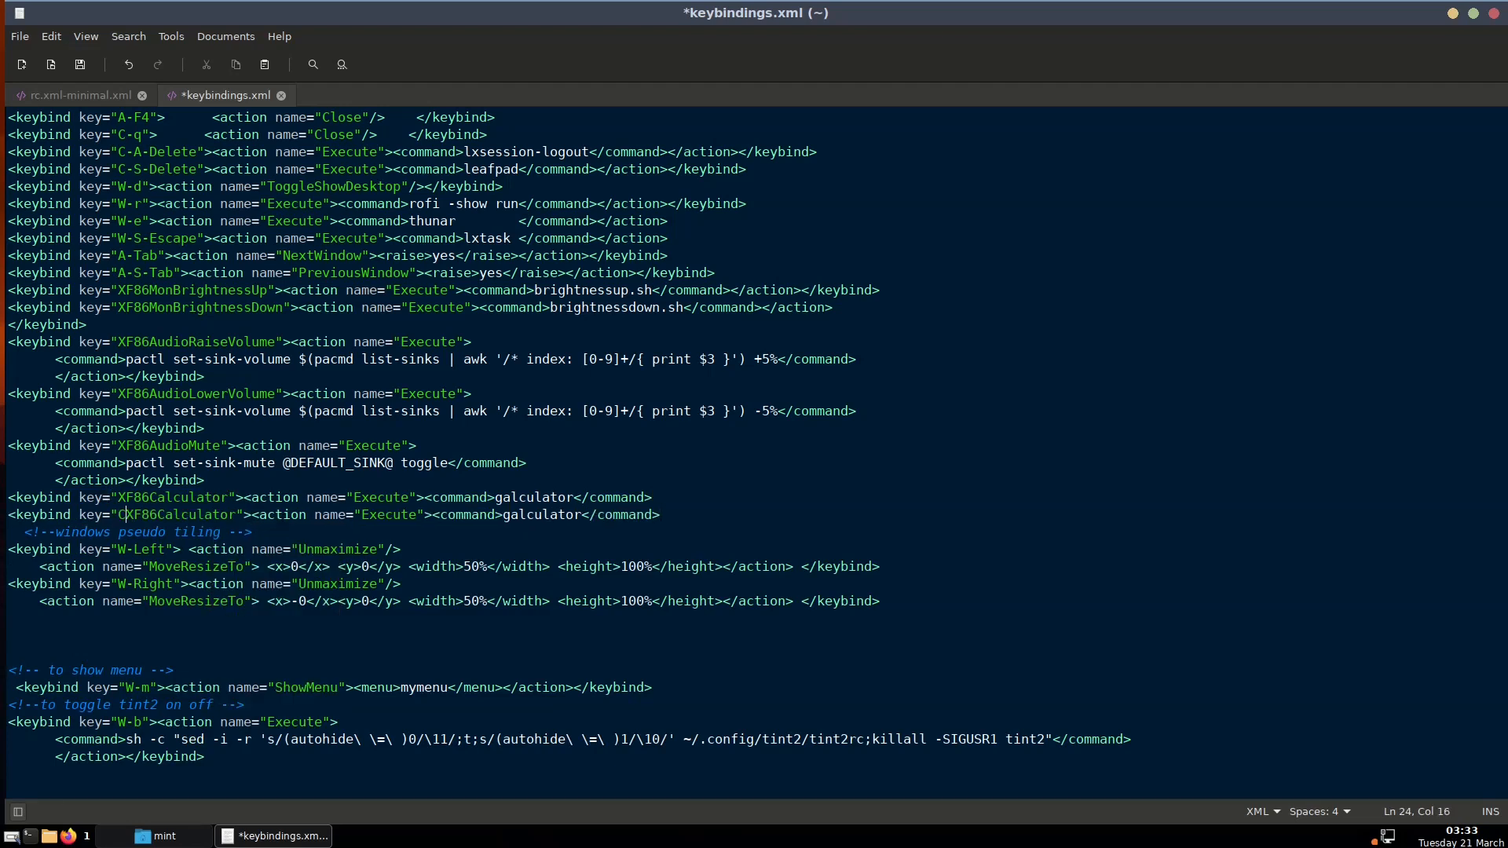
Change the copy's key to W-o so it launches galculator, and save the file
key("BackSpace")
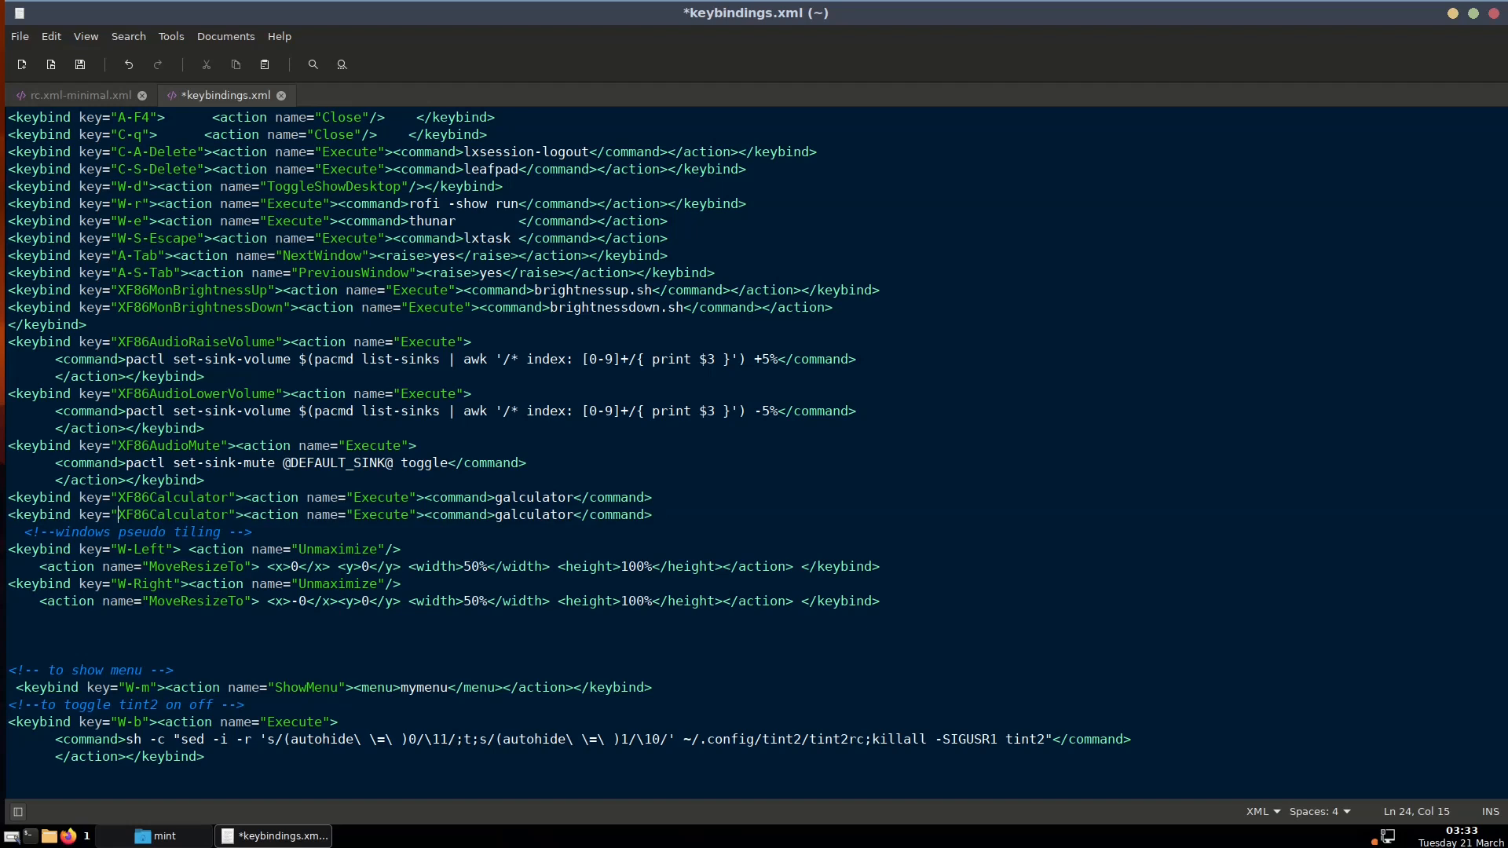
type("W")
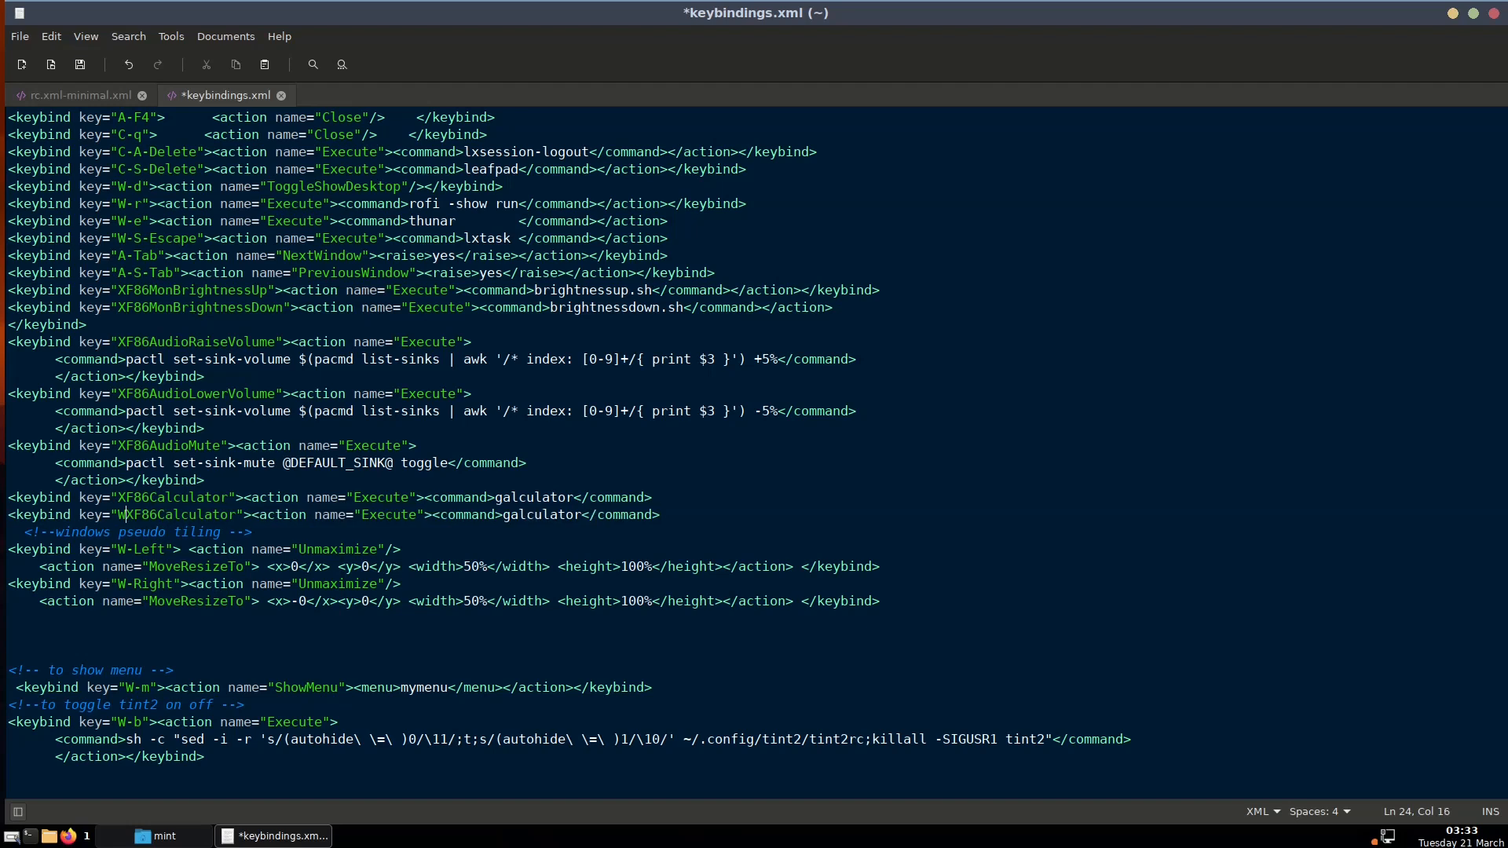
type("-")
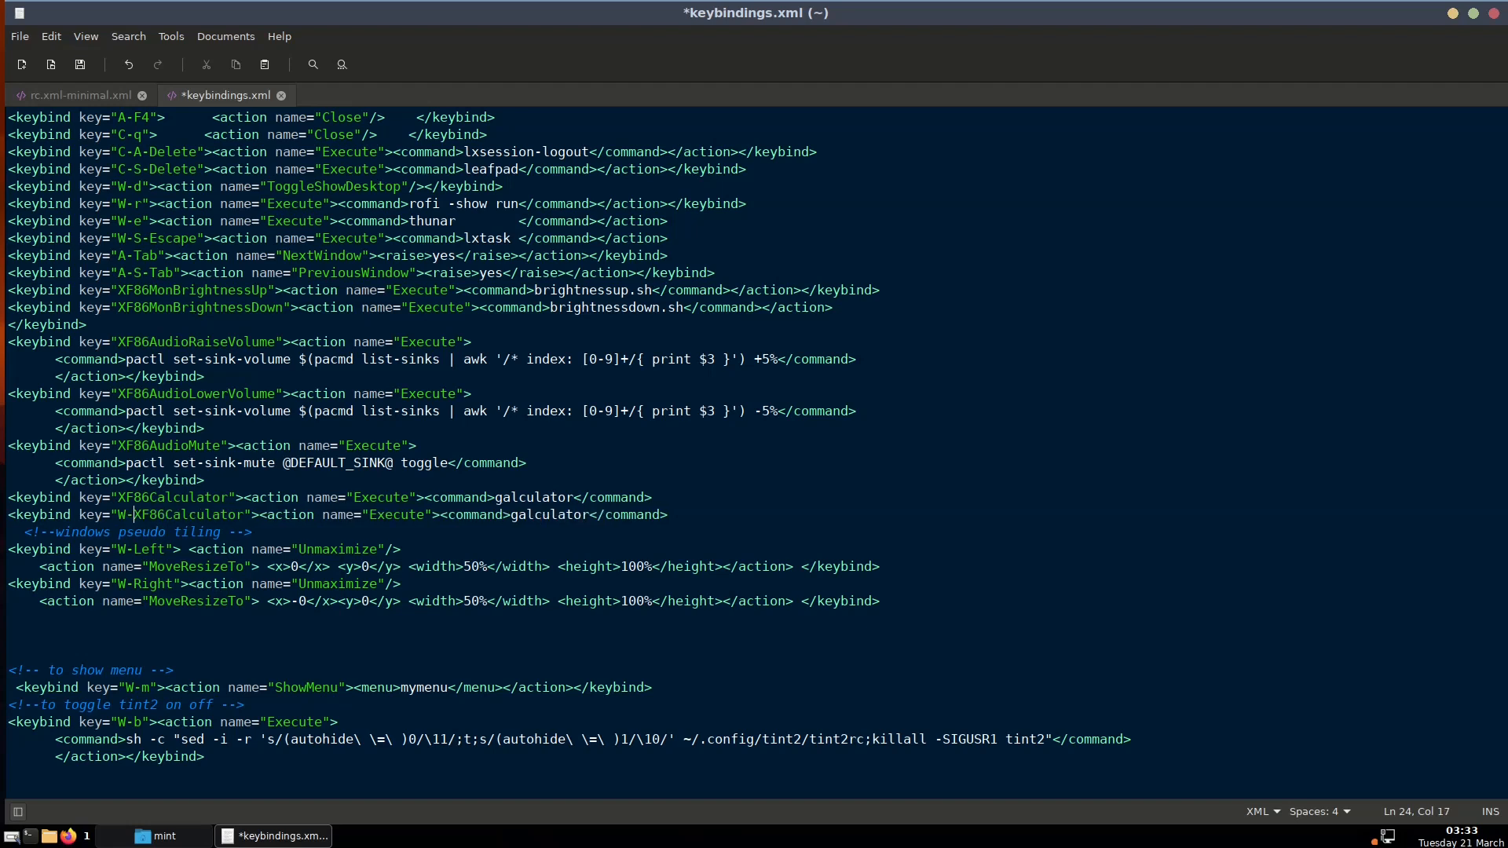
type("o")
key("Delete")
key("Delete")
key("Delete")
key("Delete")
key("Delete")
key("Delete")
key("Delete")
key("Delete")
key("Delete")
key("Delete")
key("Delete")
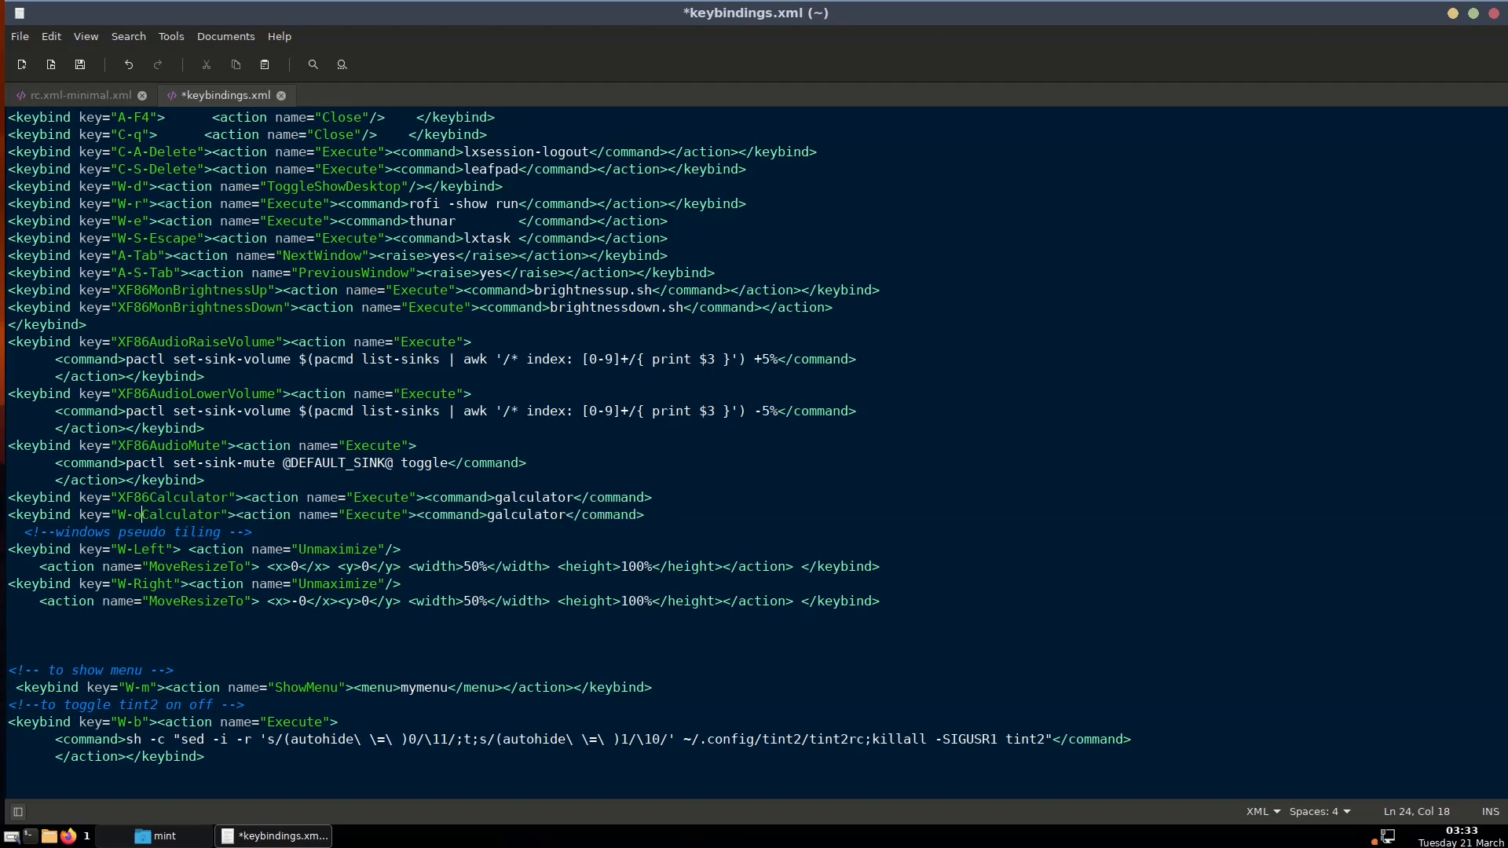
key("Delete")
key("Delete")
key("Delete")
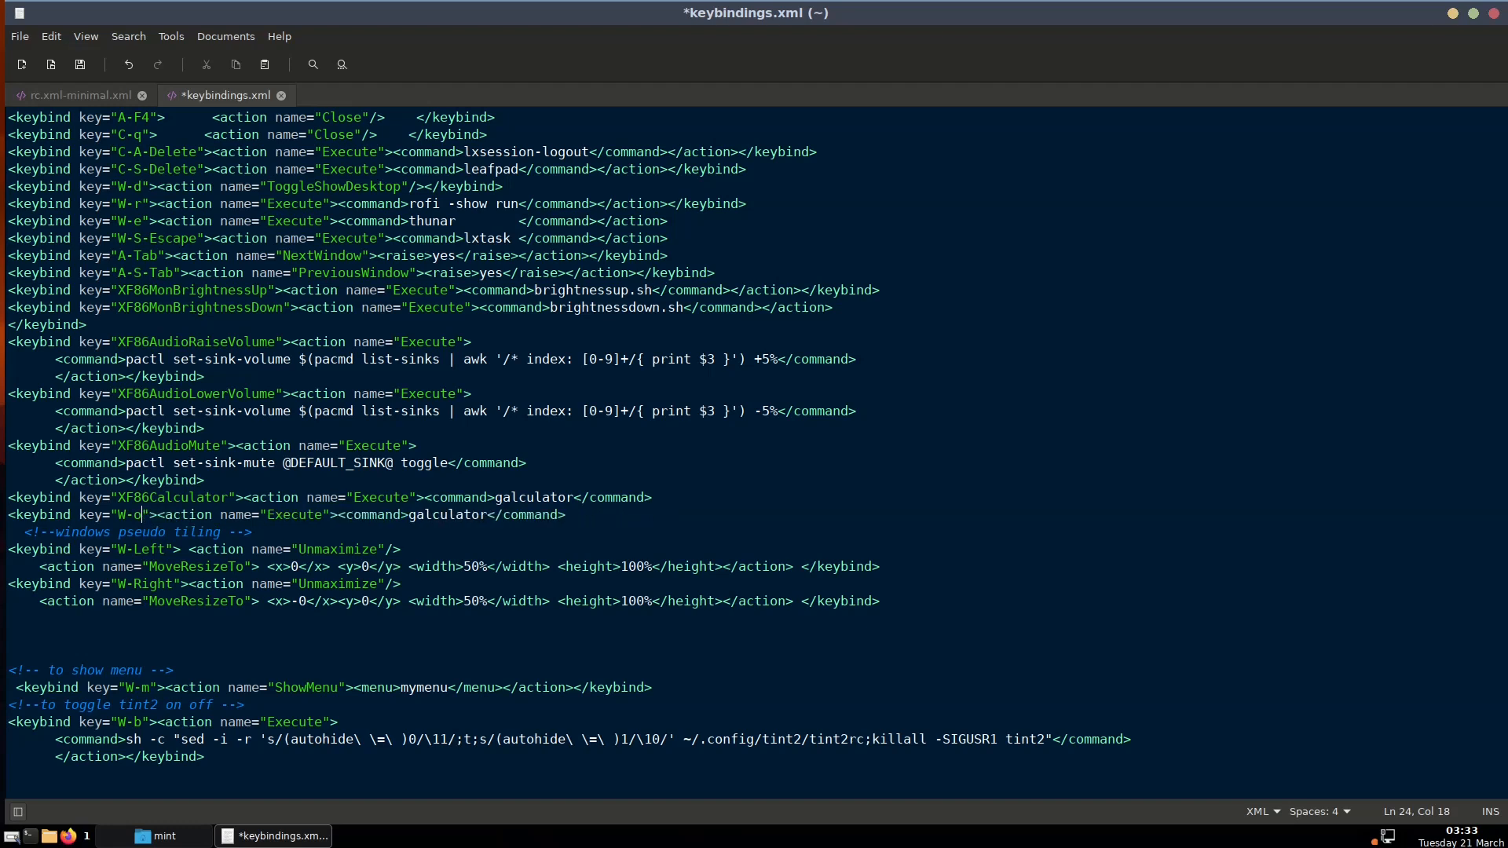
key("ctrl+s")
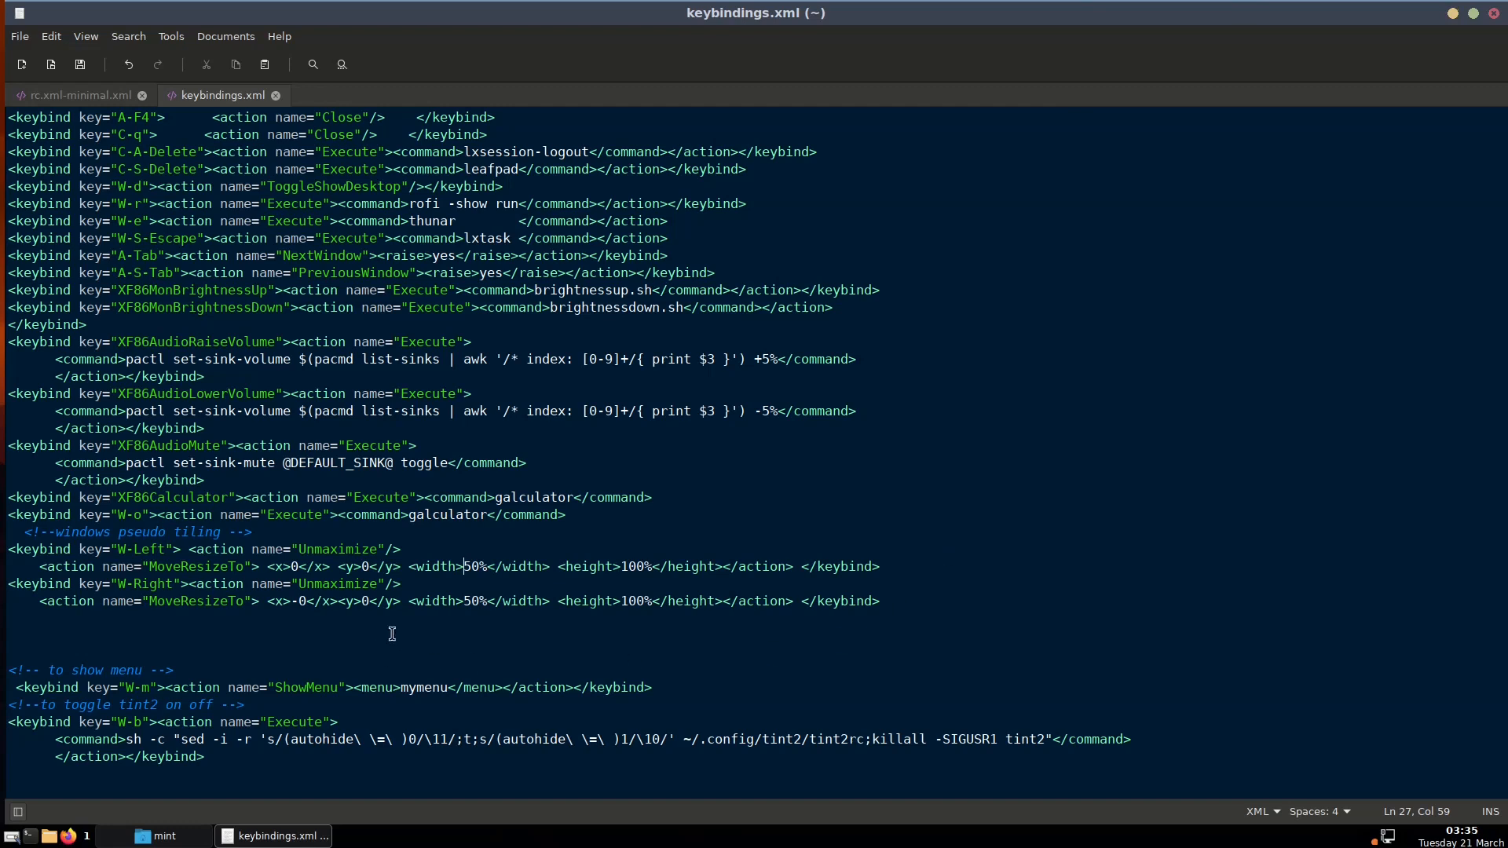
Copy the W-Left and W-Right tiling keybindings and paste them on the blank line below
left_click_drag(880, 566, 280, 569)
left_click_drag(895, 603, 6, 554)
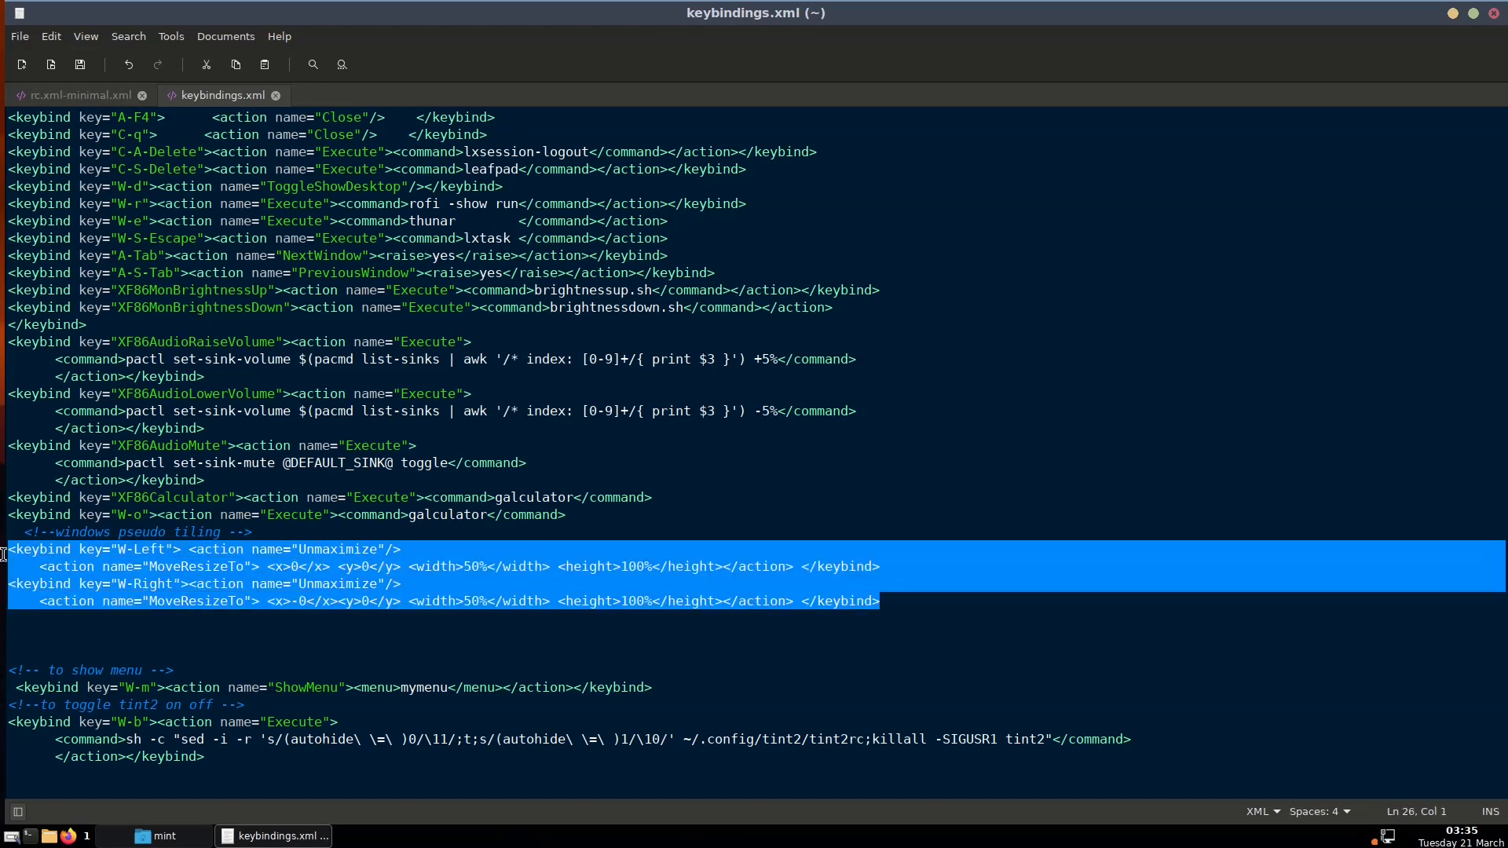
right_click(21, 557)
left_click(66, 632)
left_click(38, 619)
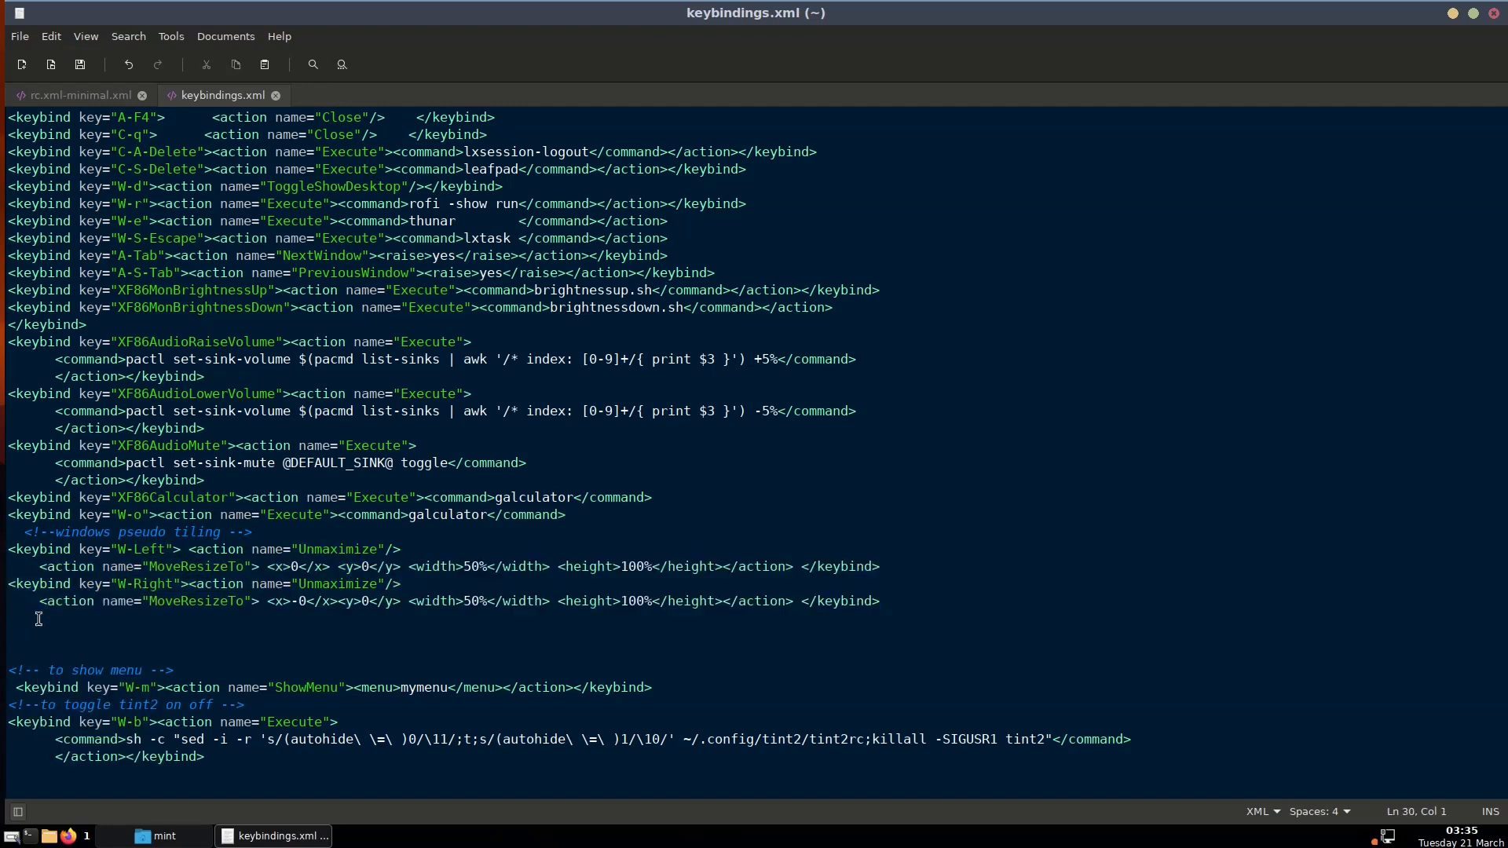
right_click(39, 619)
left_click(69, 707)
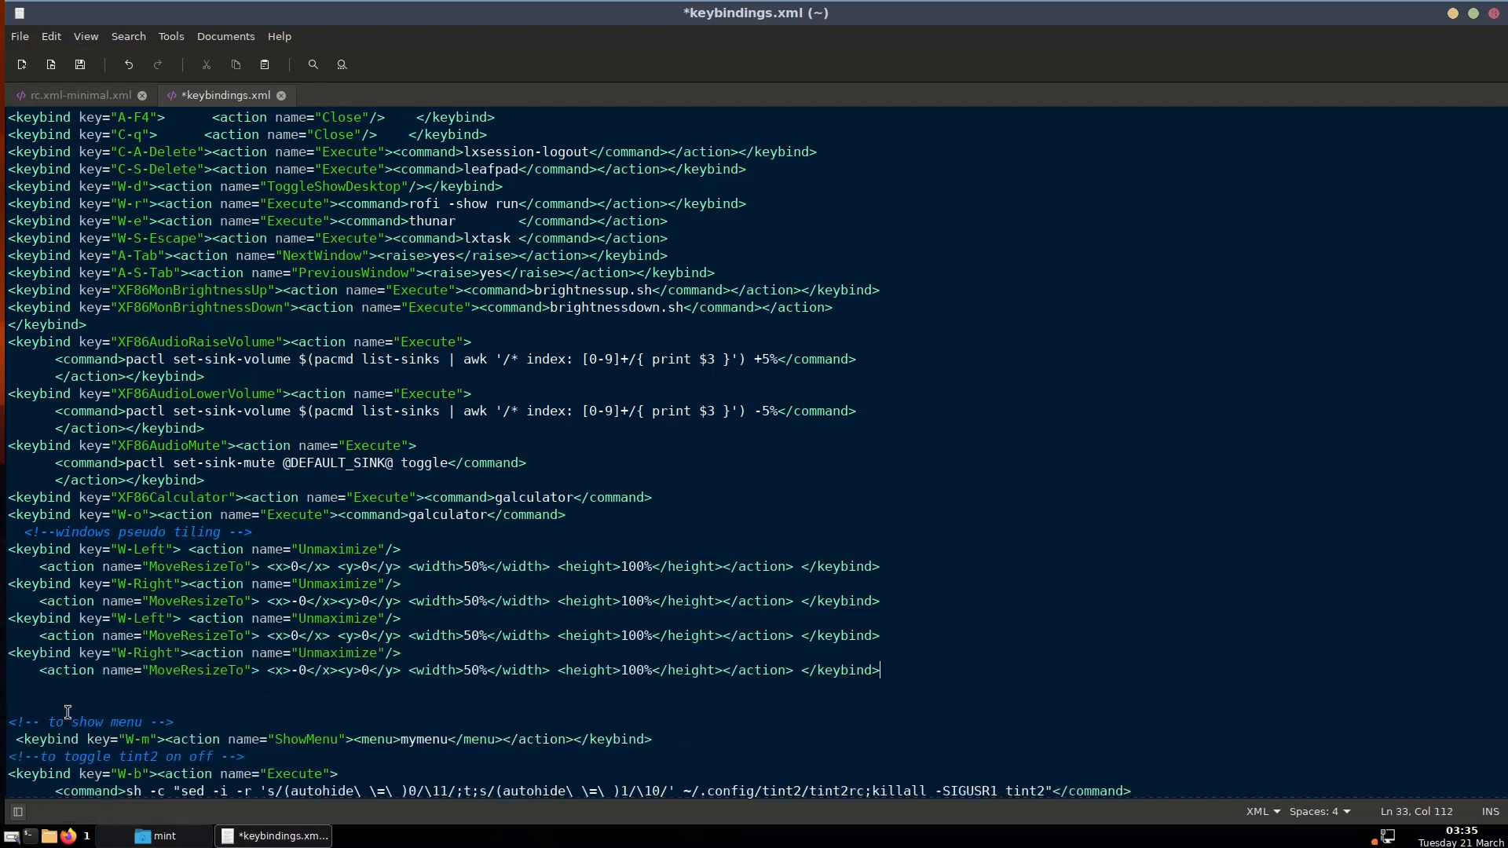
Turn the copies into W-S-Left and W-S-Right bindings with 70% and 30% widths
left_click(134, 620)
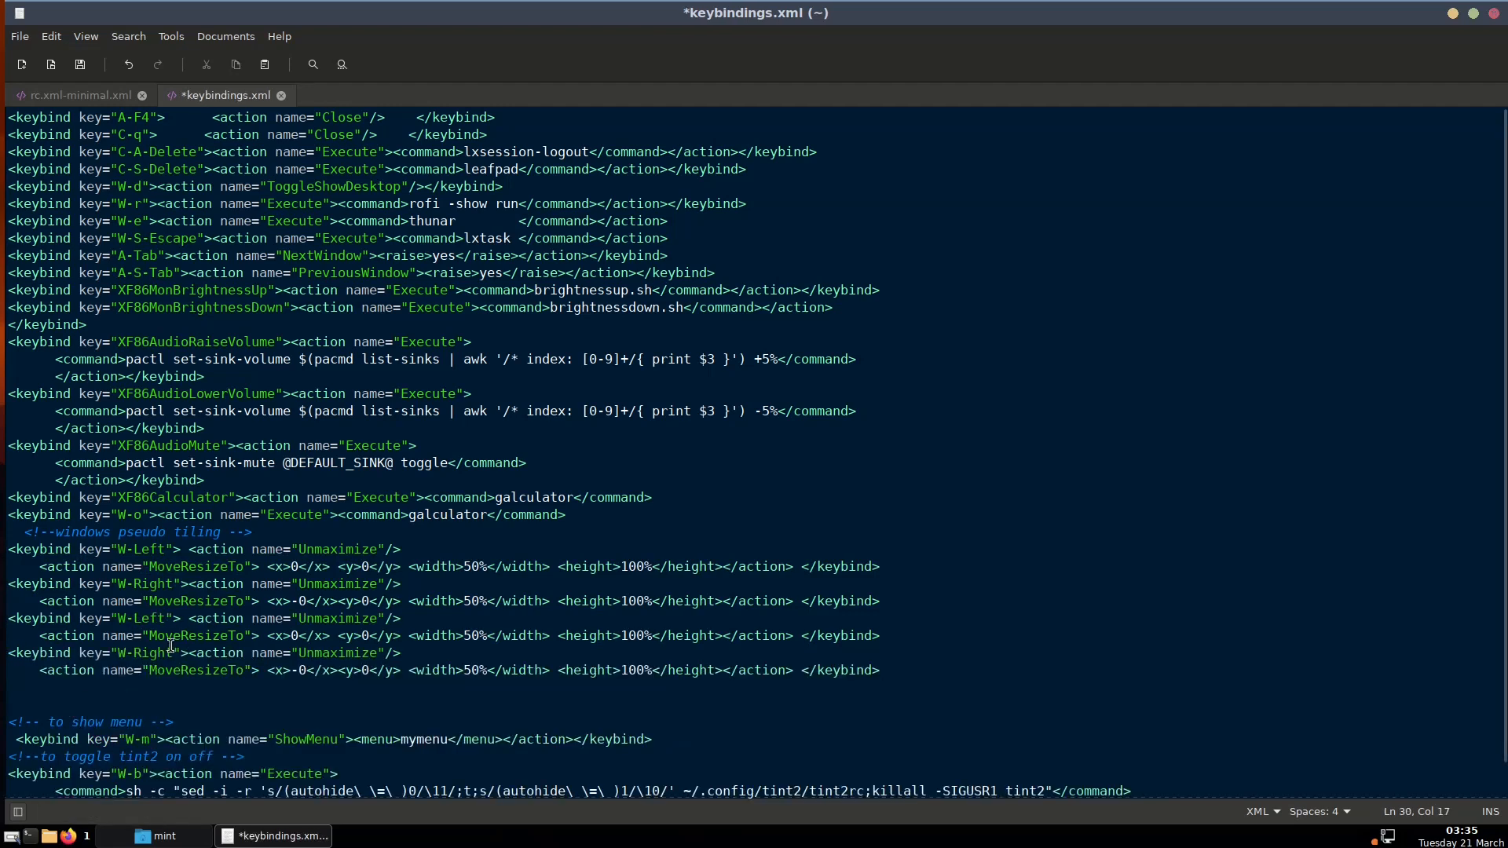
type("S-")
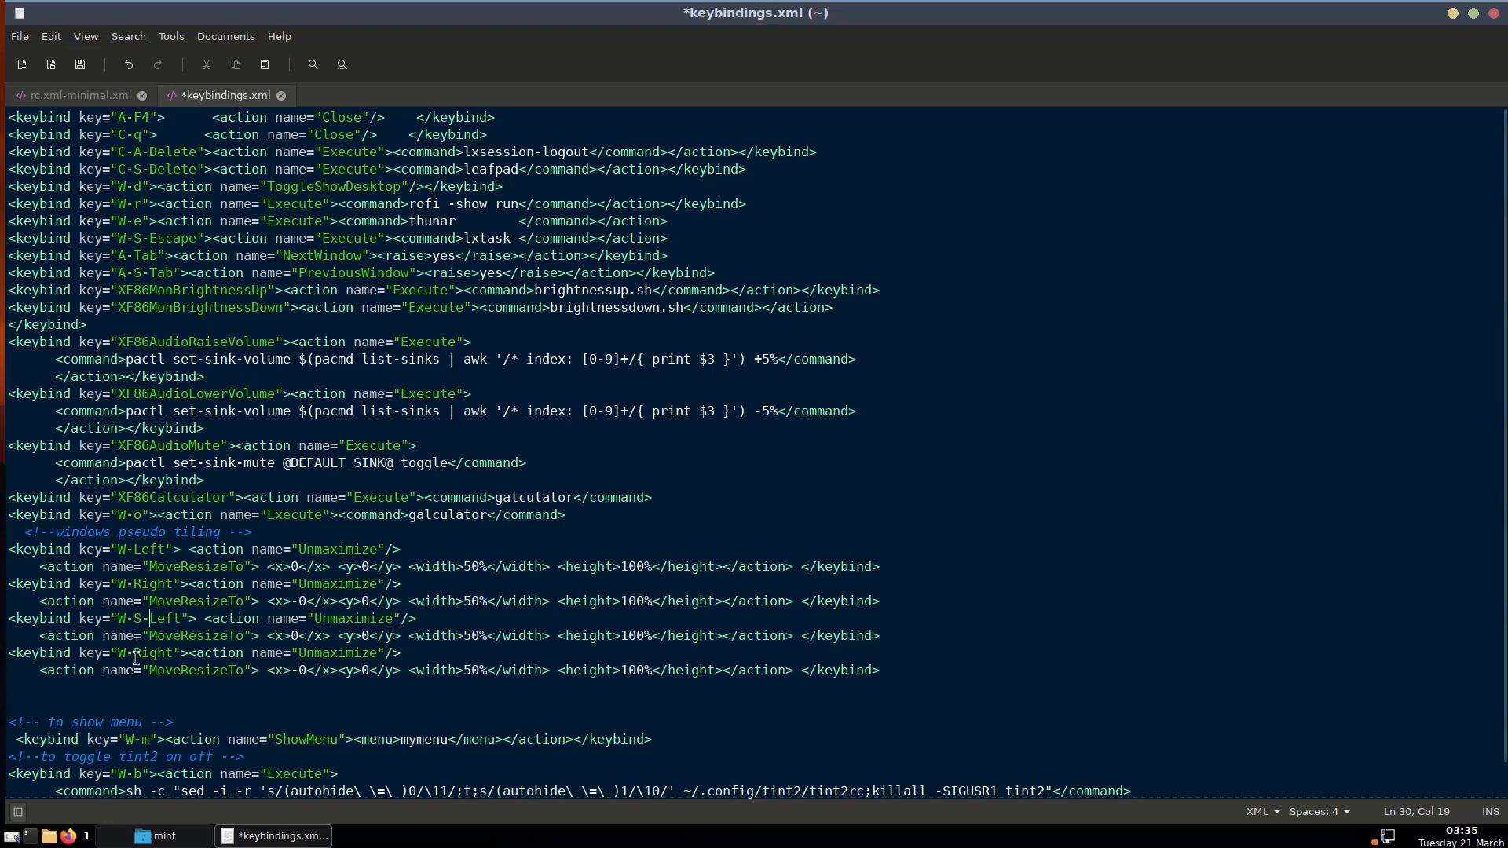
type("S-")
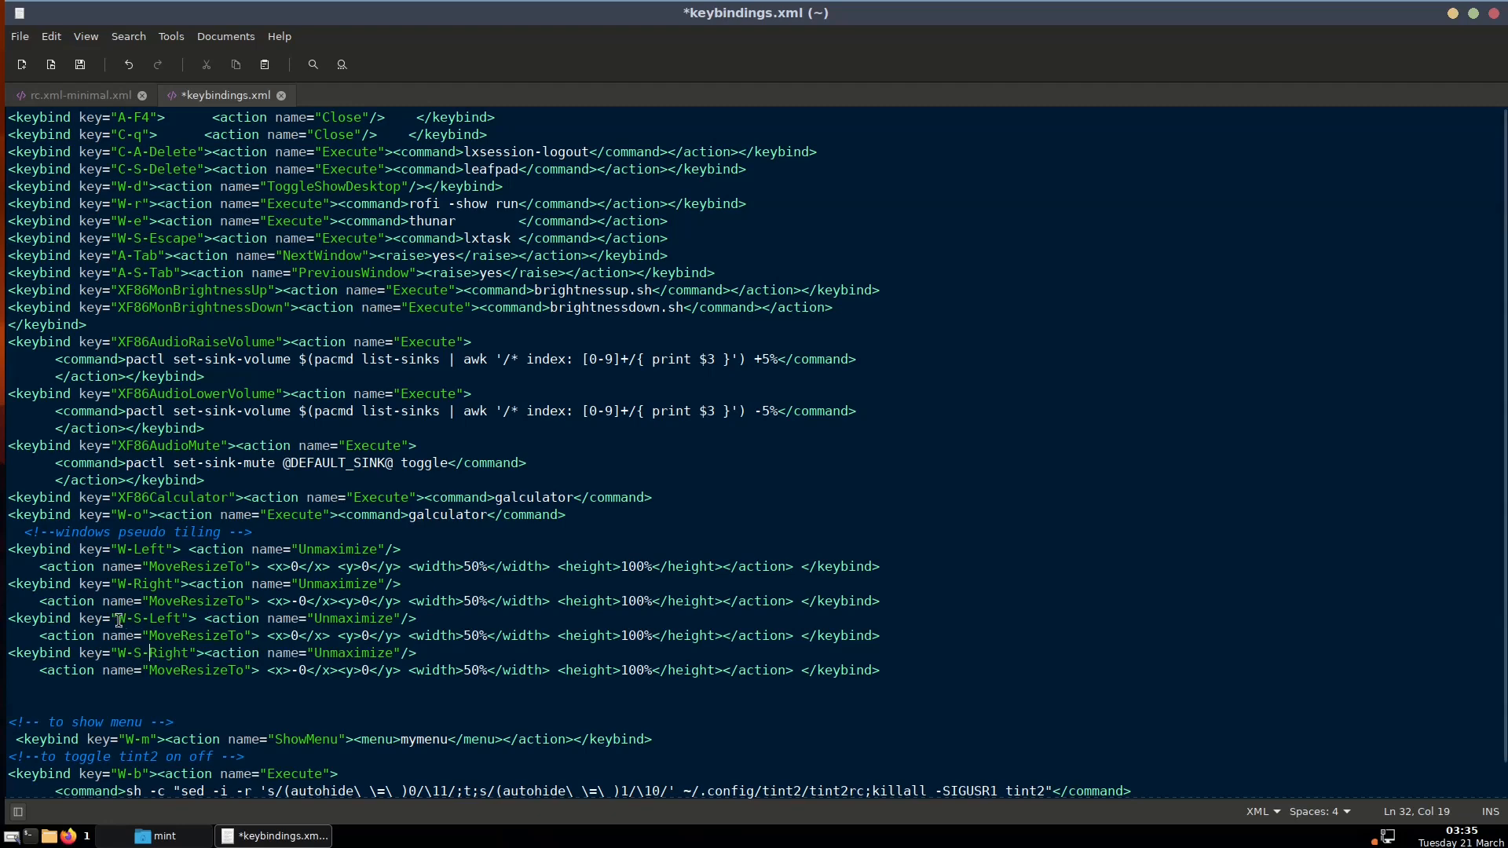
left_click(468, 637)
key("Delete")
type("3")
left_click(124, 699)
scroll(240, 653, "down", 1)
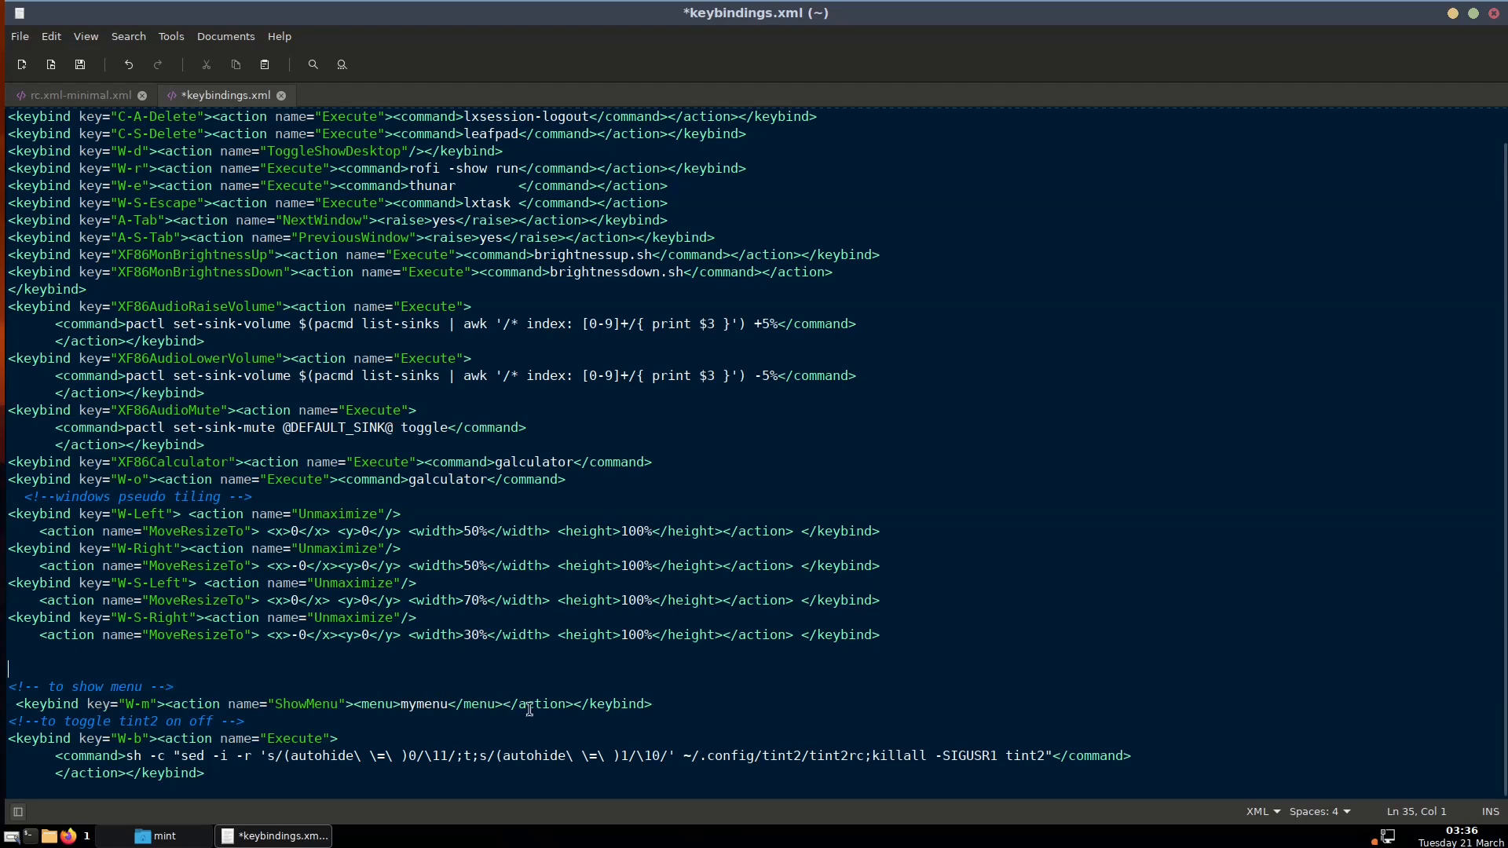
Open simple-menu.xml from the home folder and inspect the mymenu menu id
left_click(153, 837)
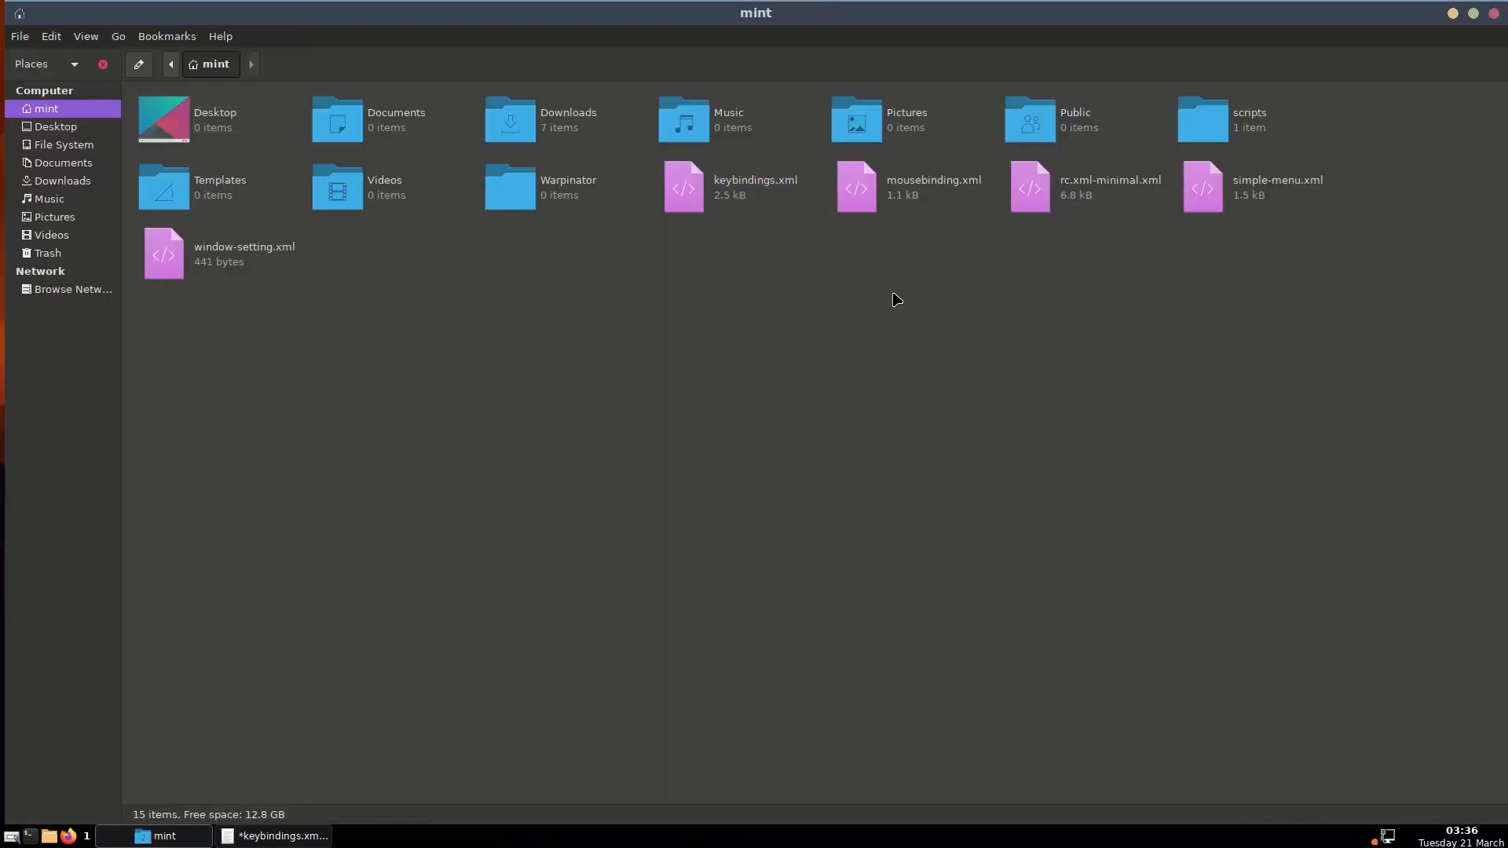
double_click(1289, 189)
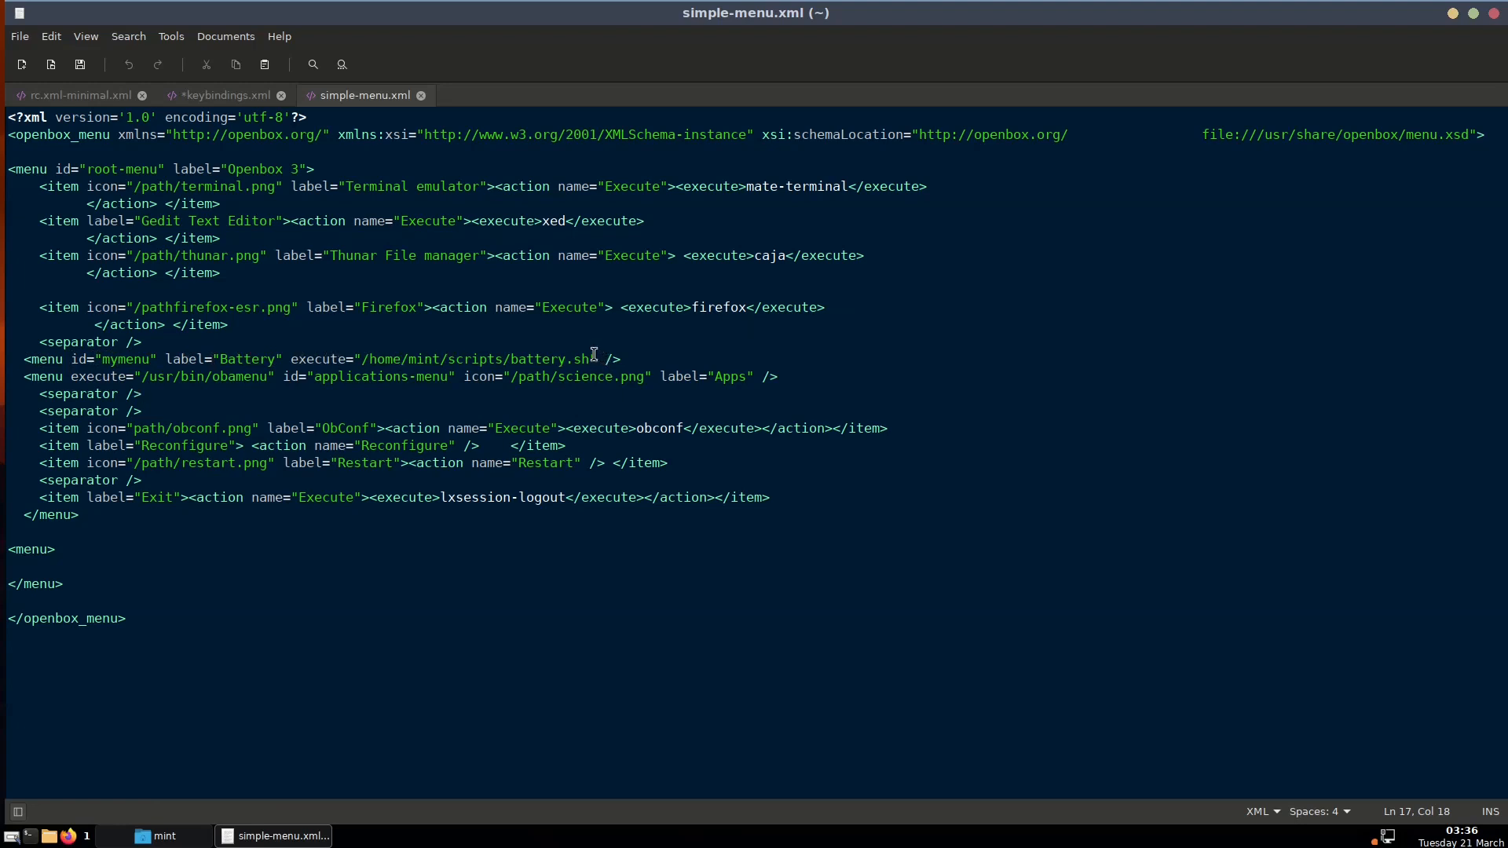
left_click_drag(597, 359, 21, 353)
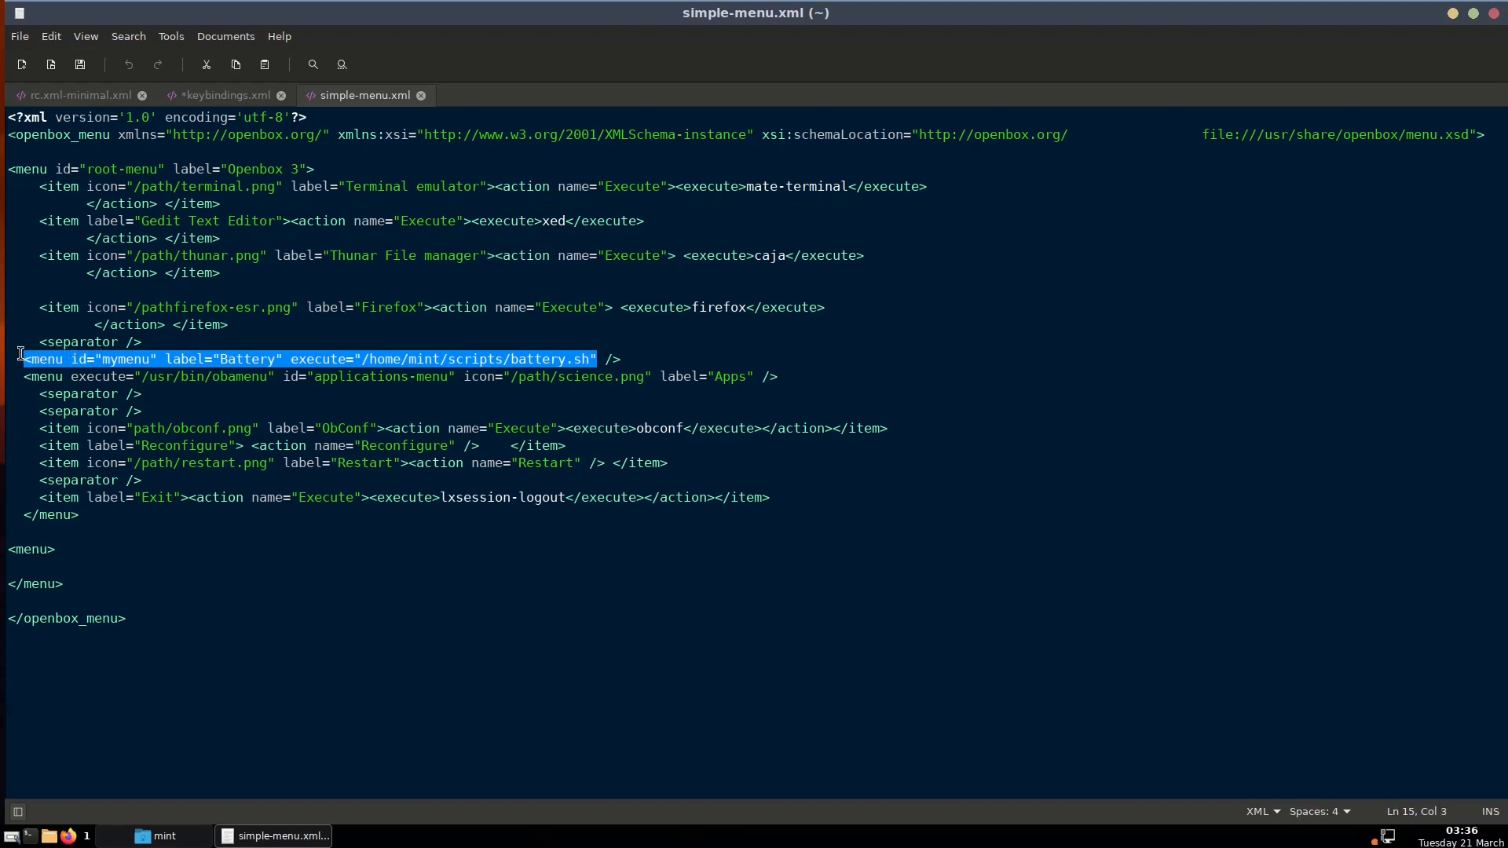
left_click(116, 359)
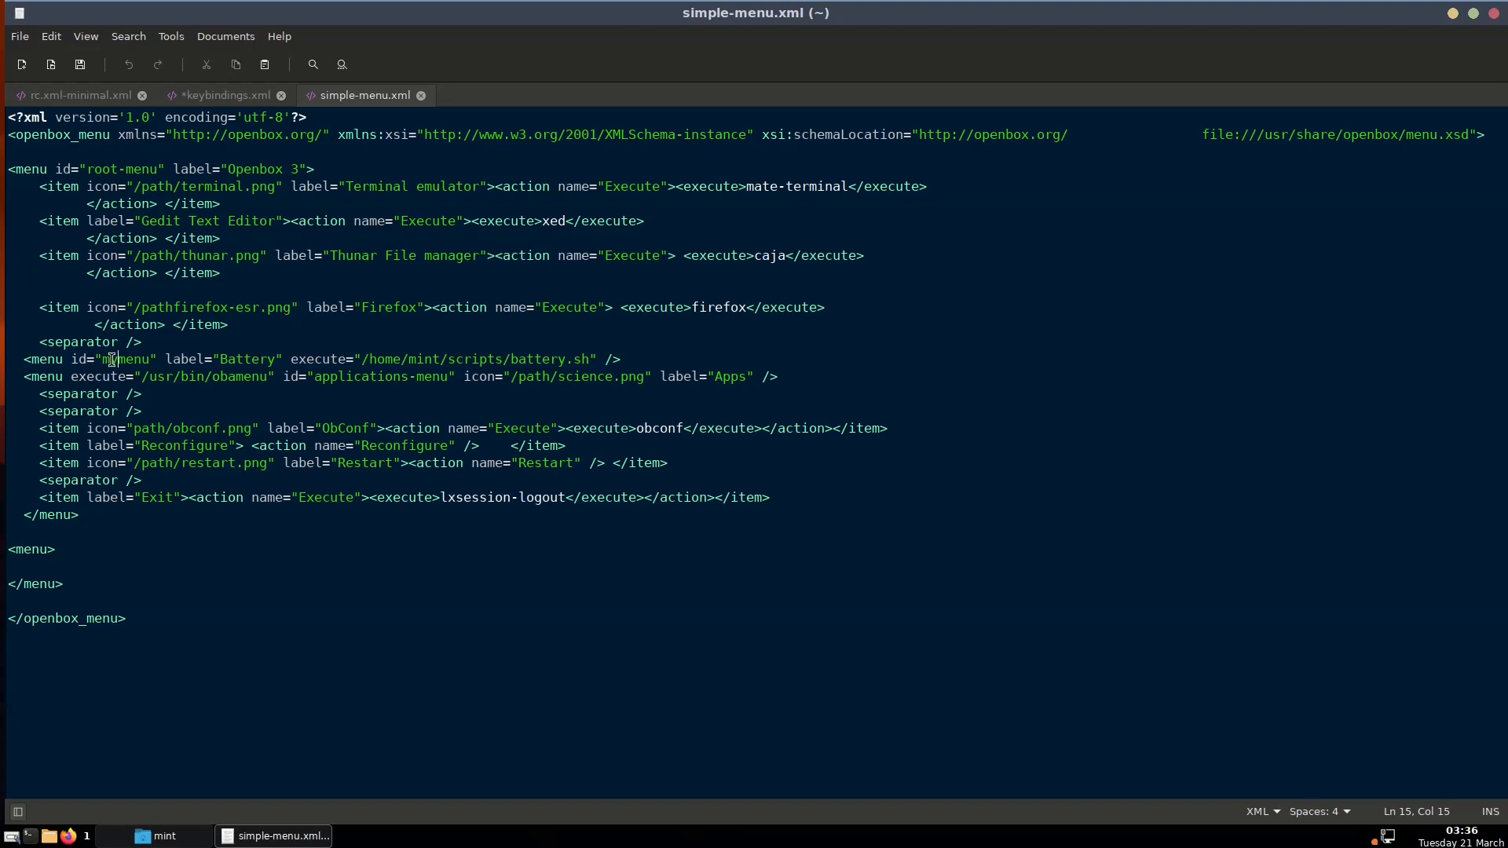
left_click_drag(72, 358, 133, 358)
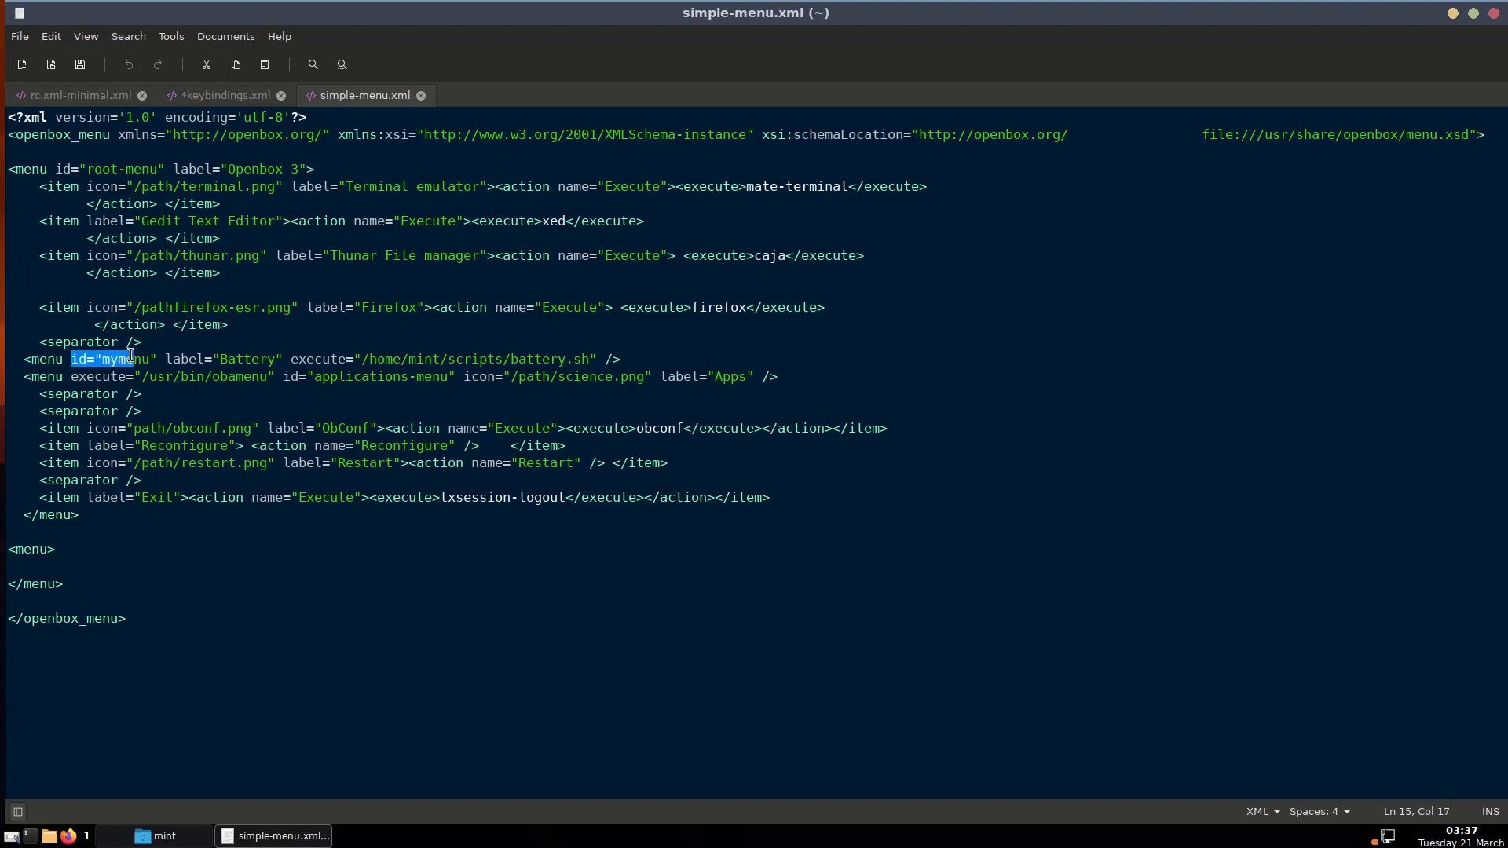
left_click(133, 357)
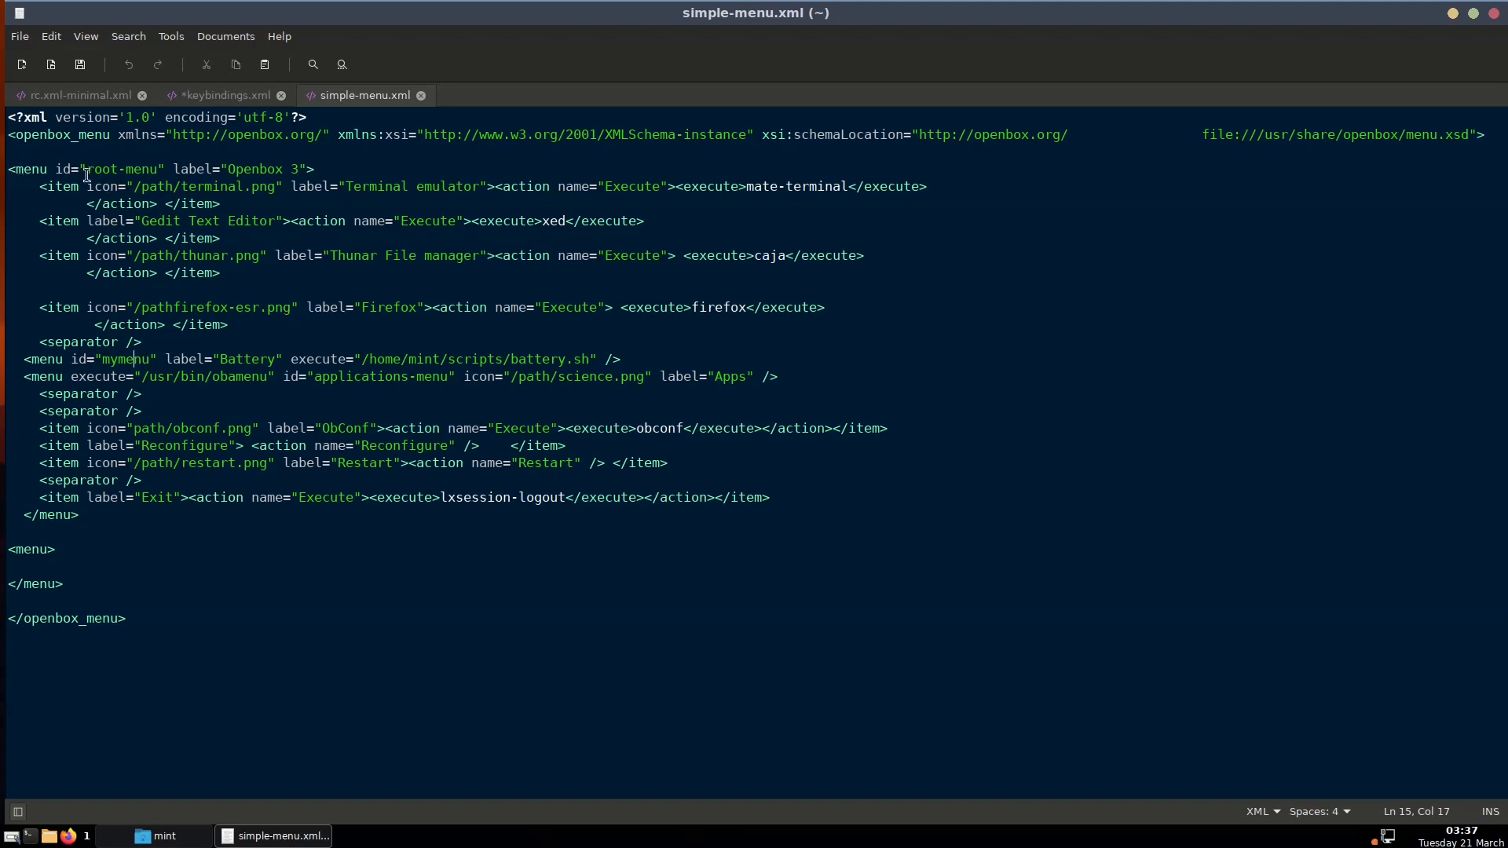
Compare with the desktop root menu, then return to keybindings.xml in xed
right_click(4, 305)
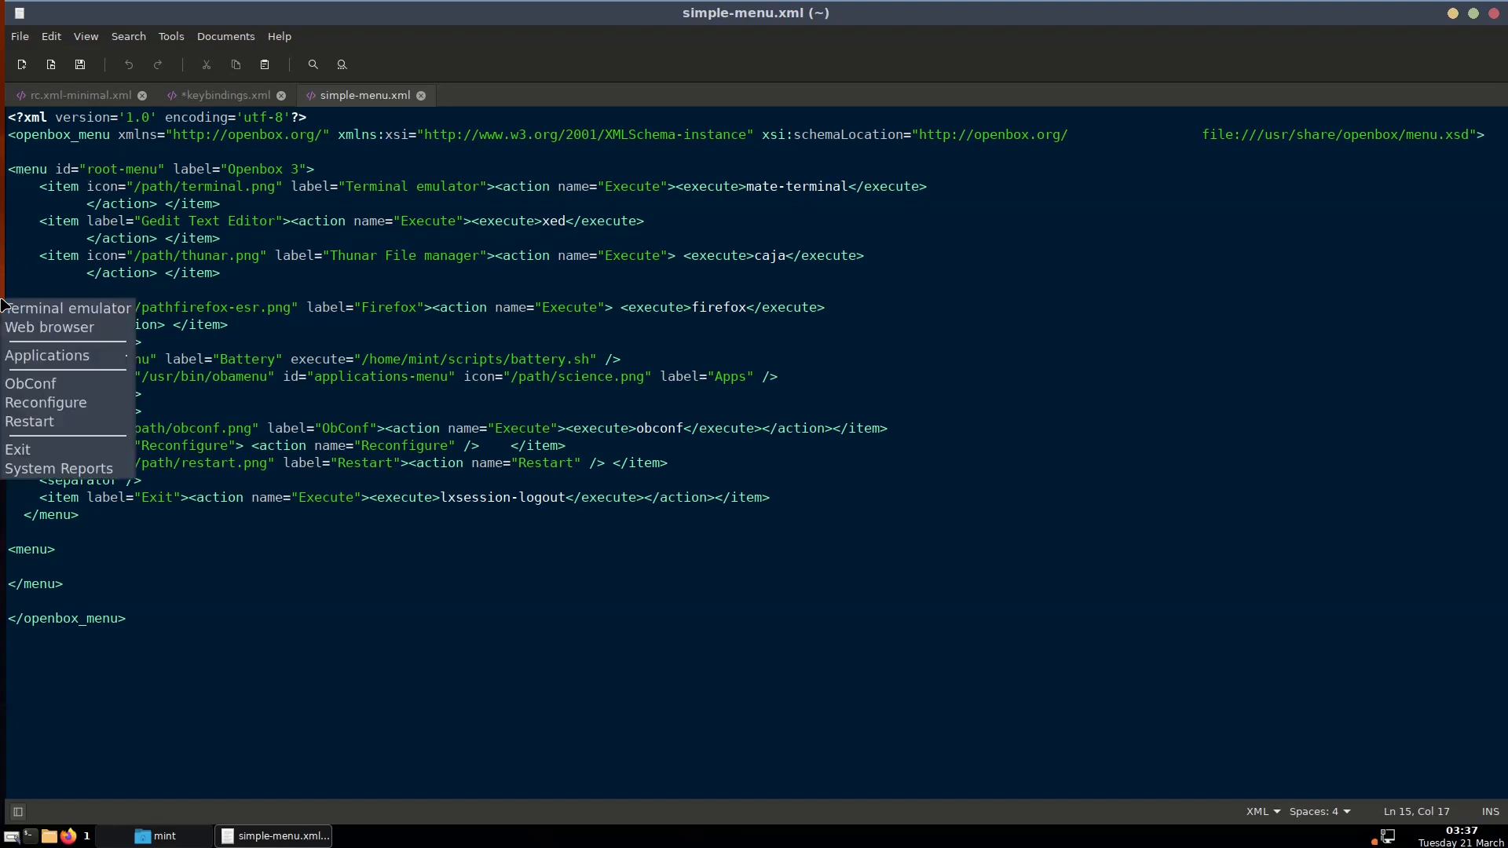
left_click(1, 230)
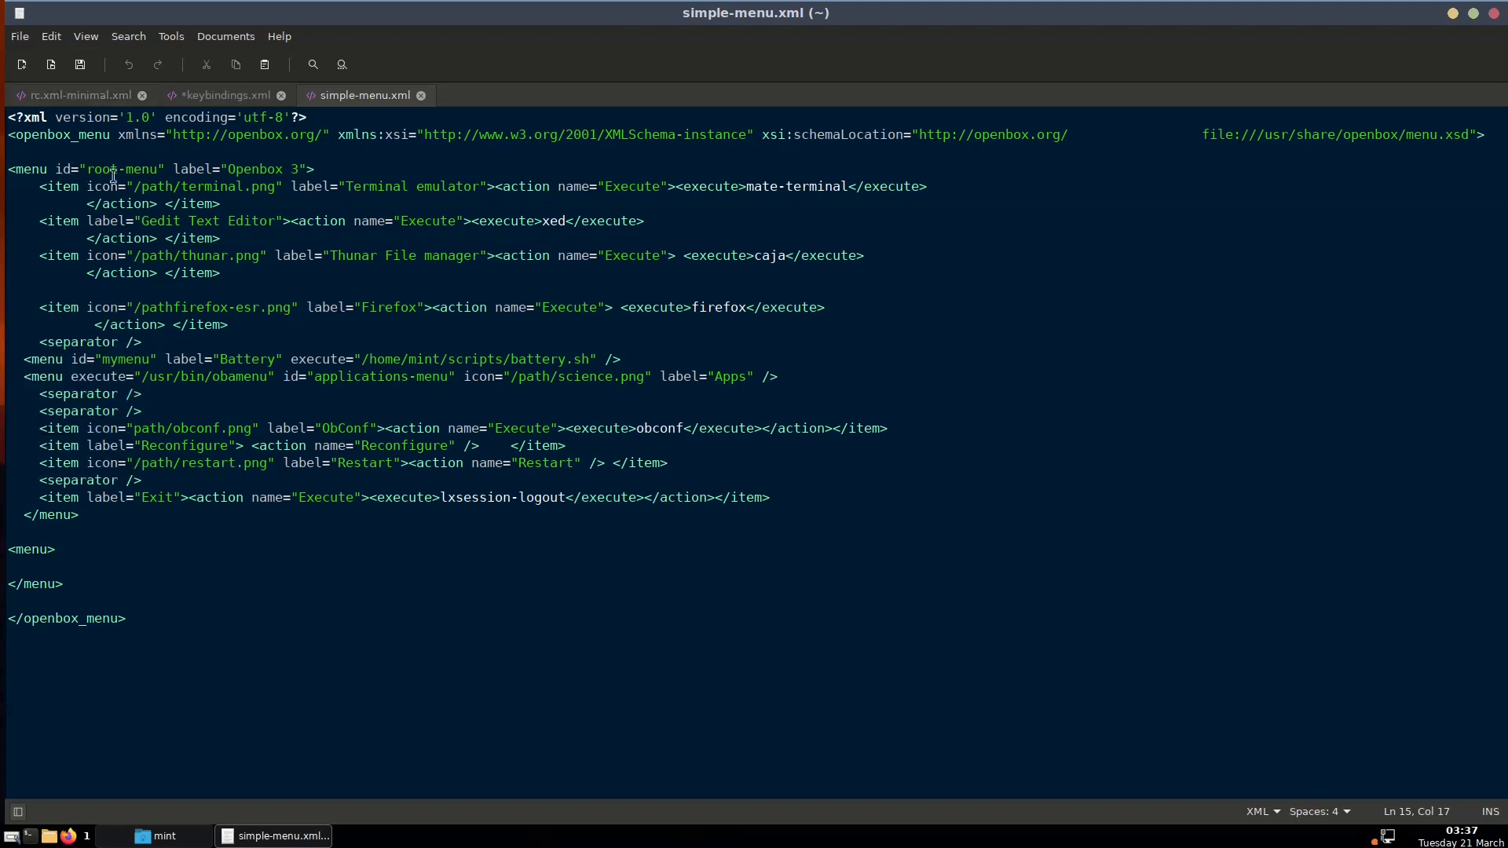
left_click(155, 836)
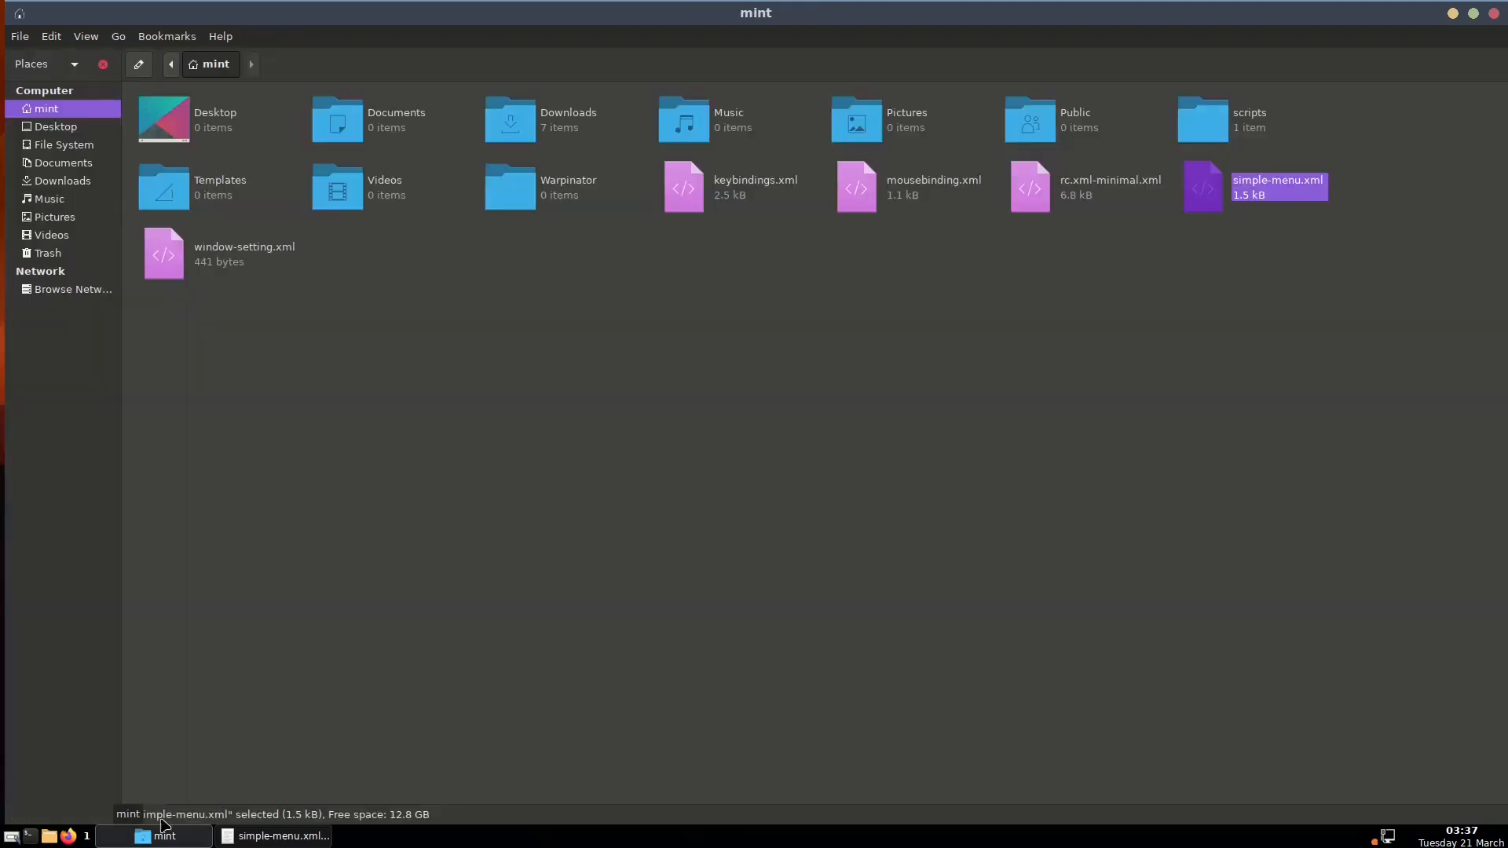
left_click(322, 837)
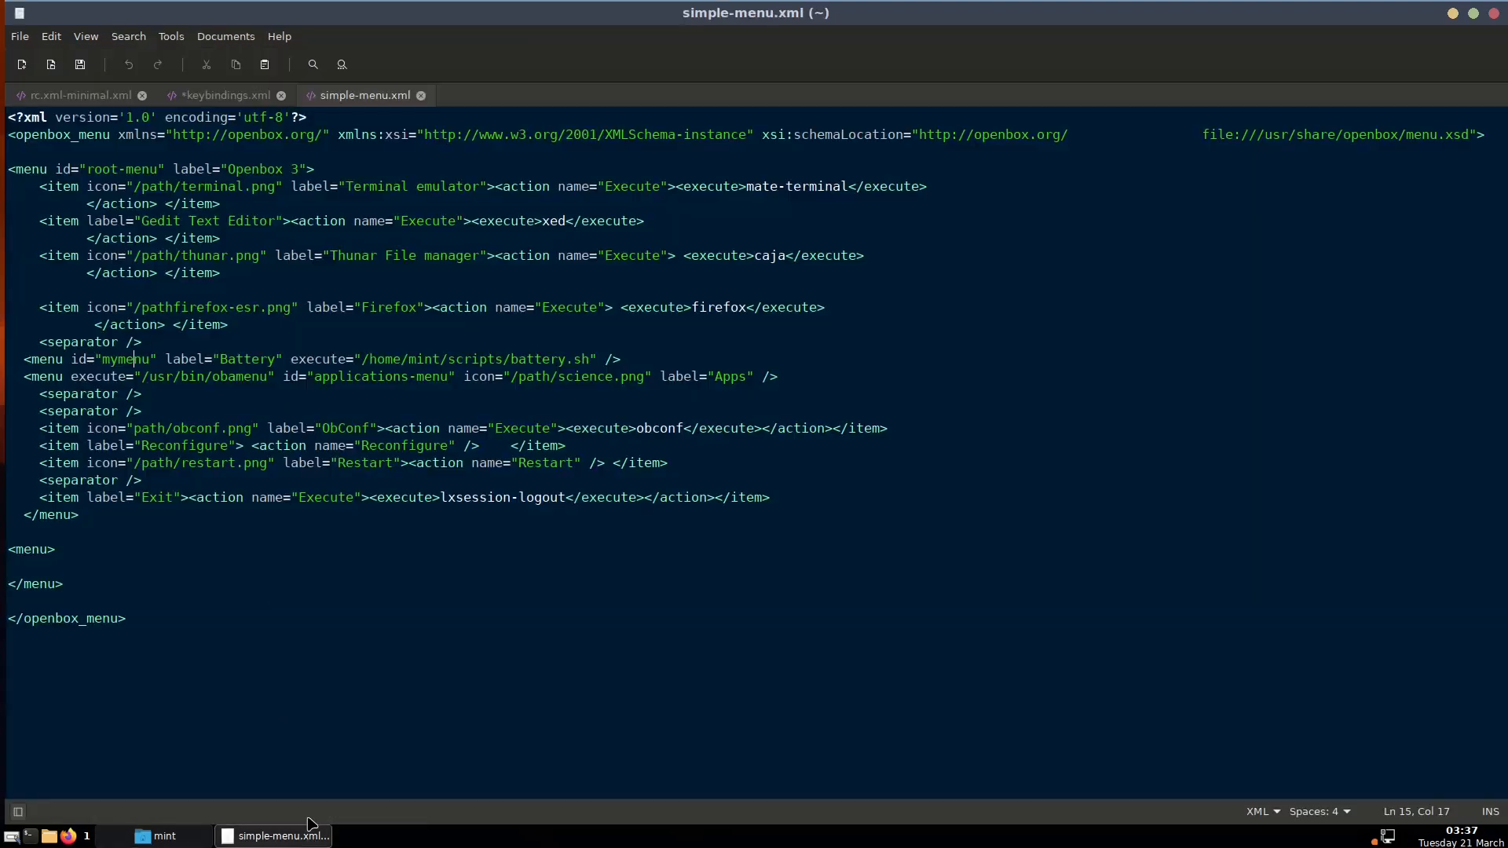
left_click(231, 96)
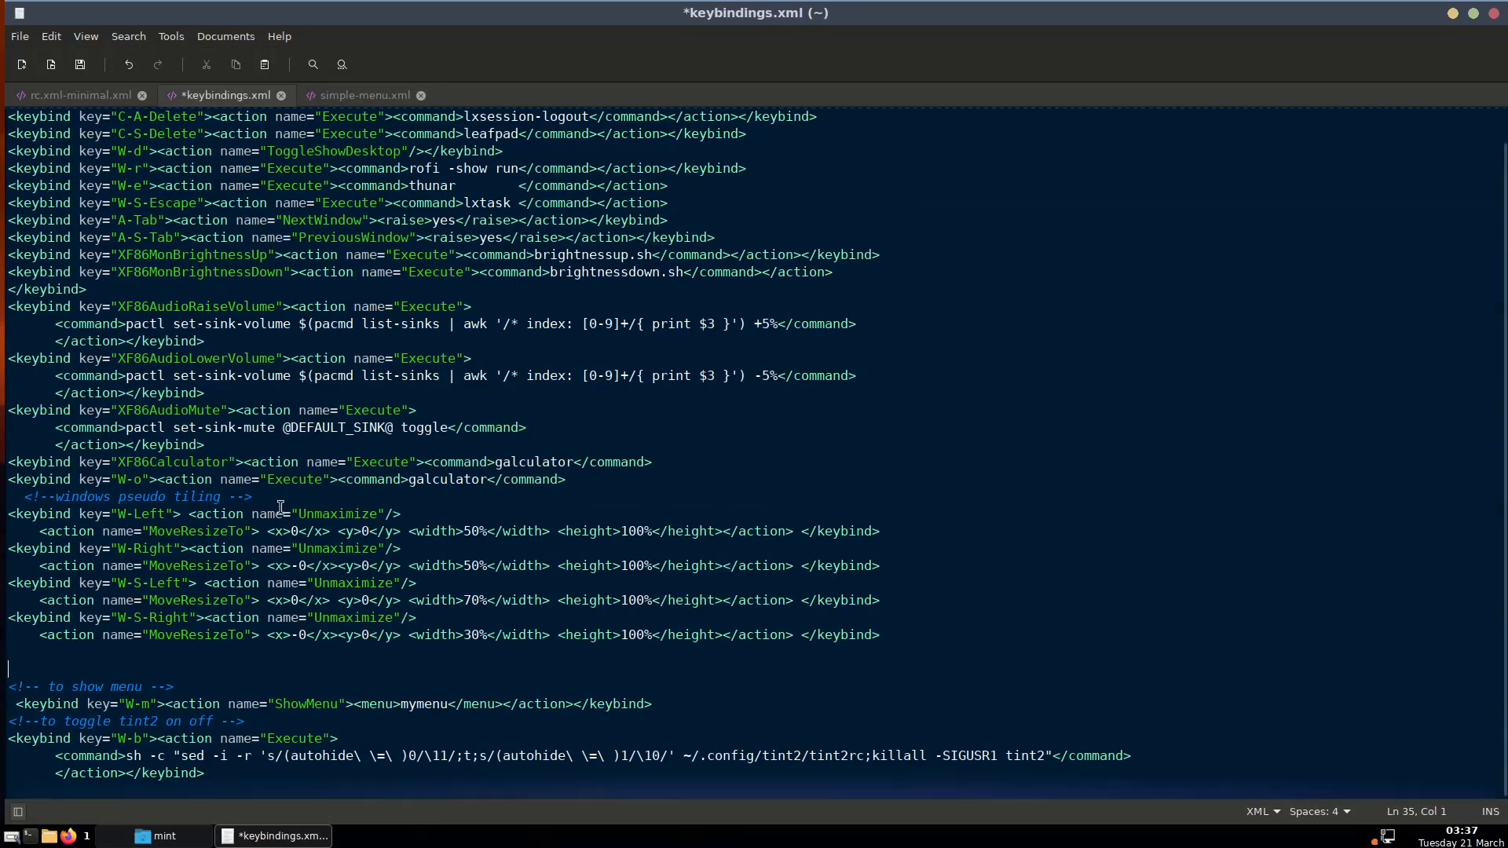
Duplicate the W-m ShowMenu keybinding line below the original
triple_click(409, 704)
right_click(409, 705)
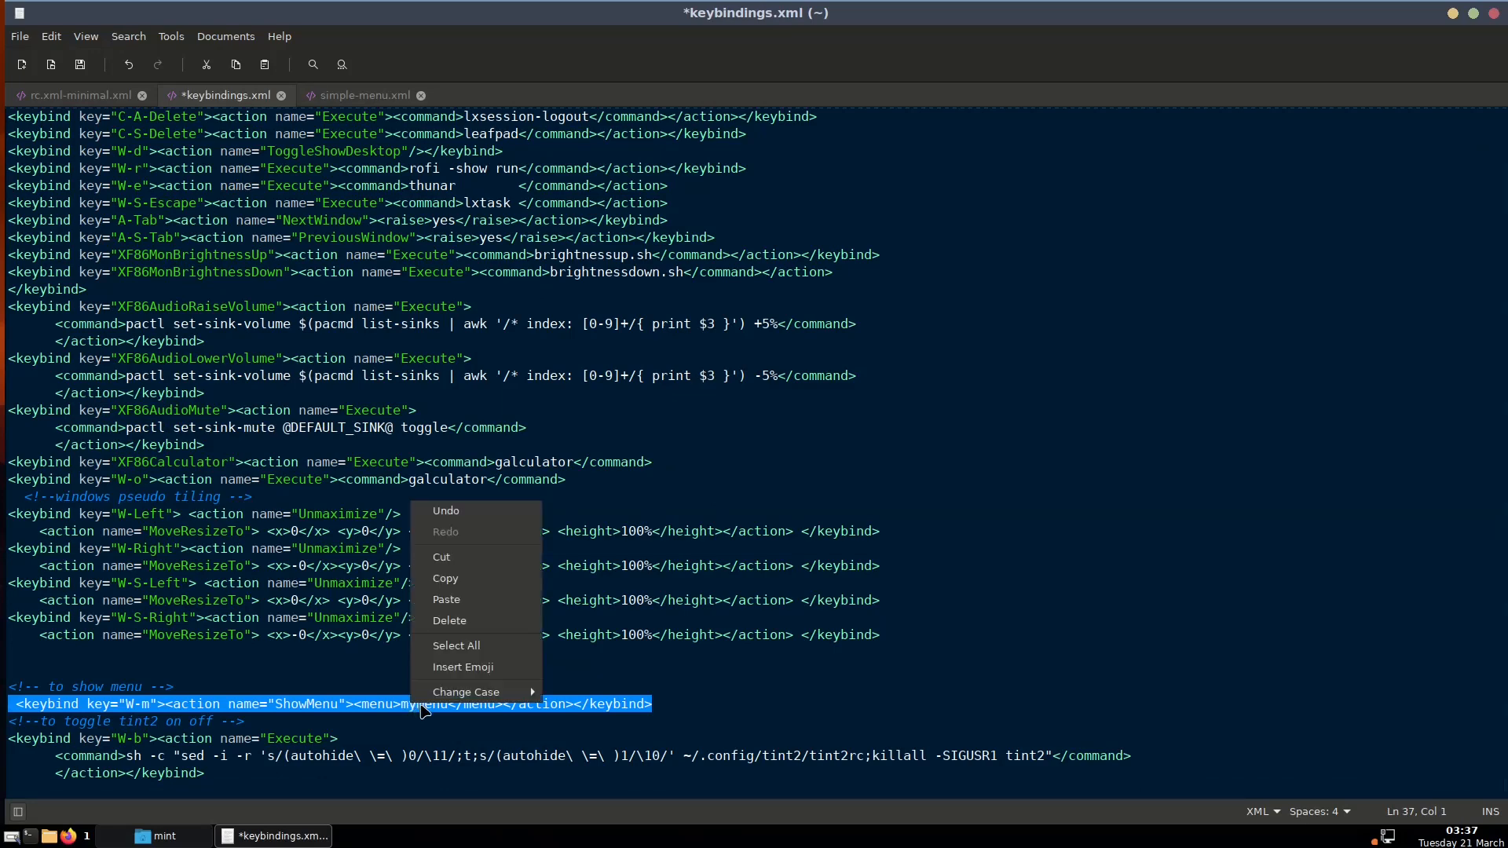
left_click(444, 581)
left_click(674, 709)
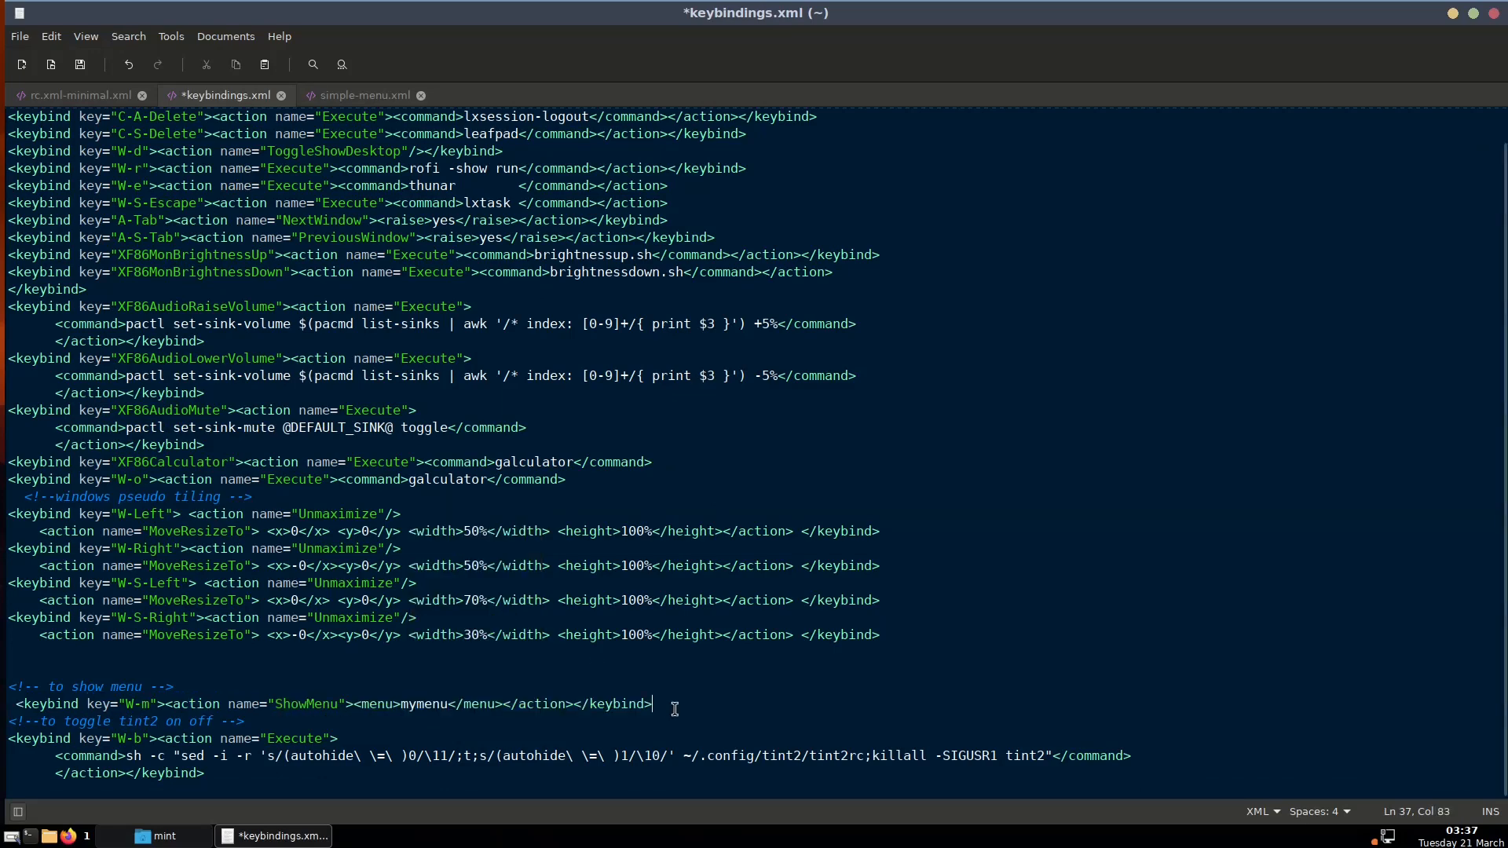
key("Return")
right_click(396, 731)
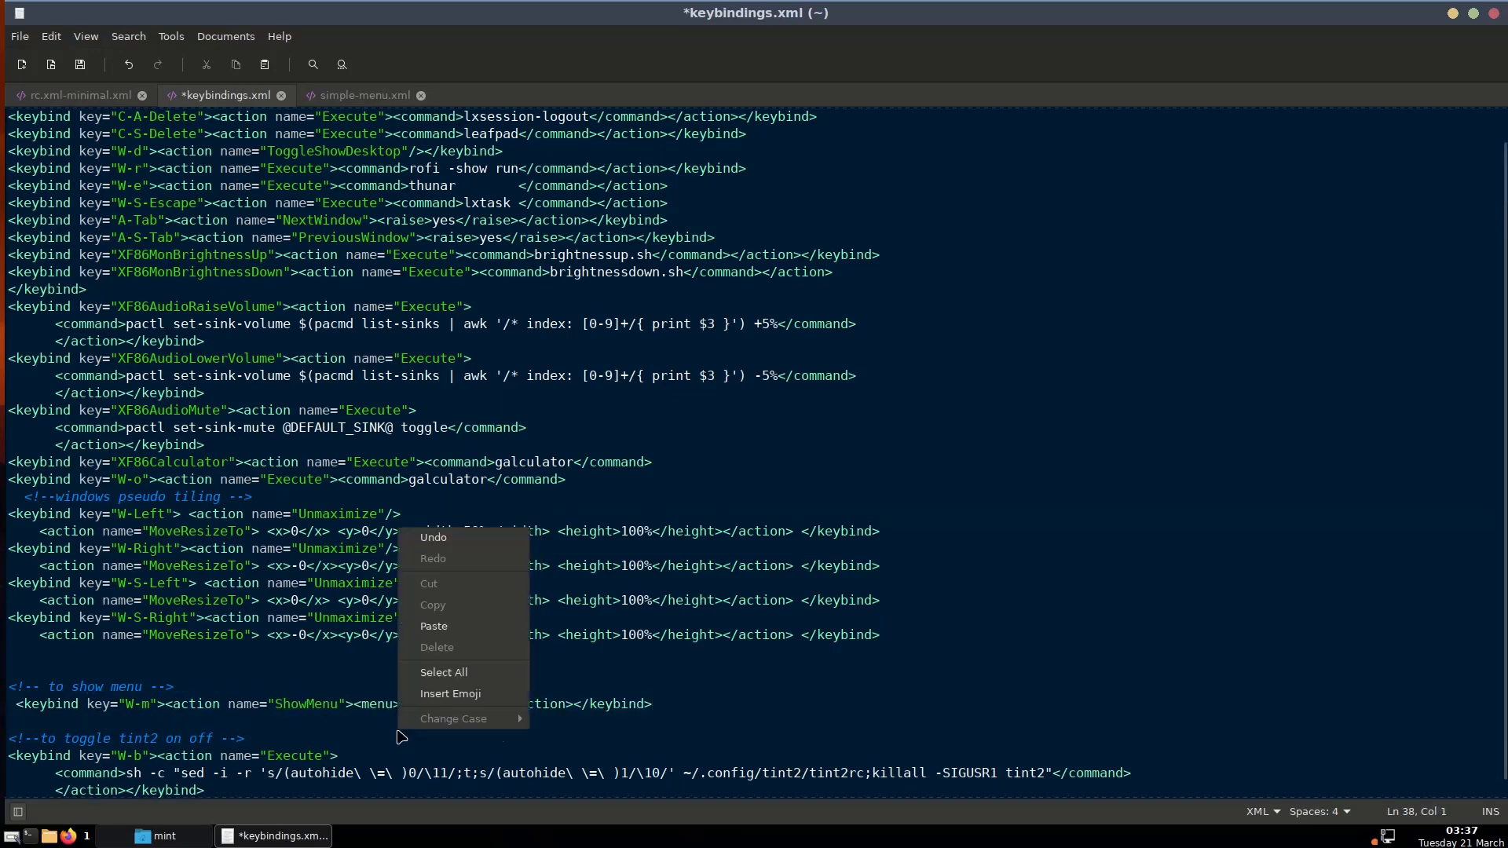
left_click(437, 633)
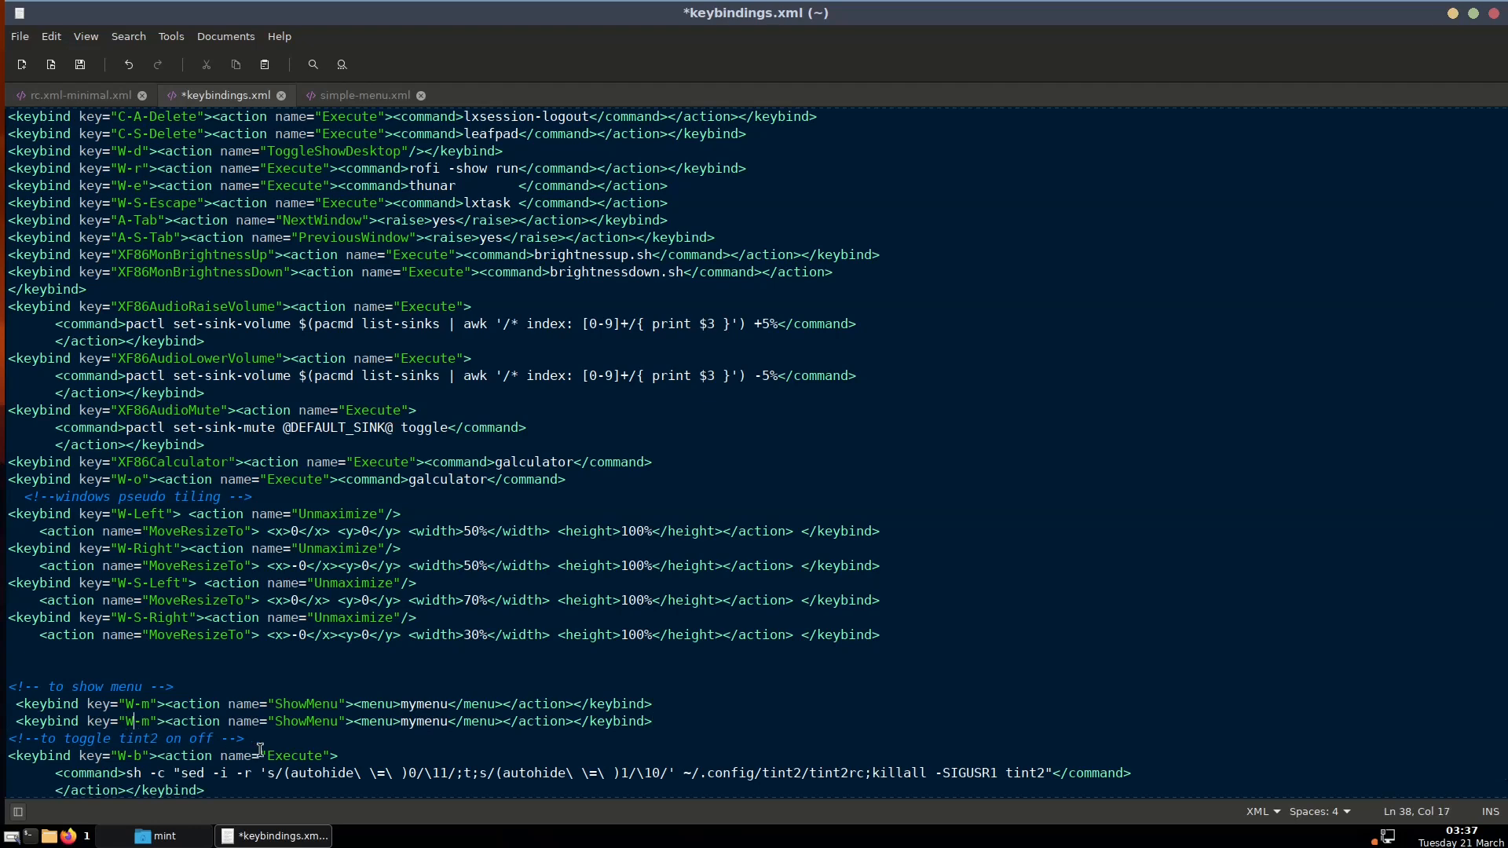
Change the copy to W-A-m showing root-menu, save, and test it with Super+Alt+M
type("A")
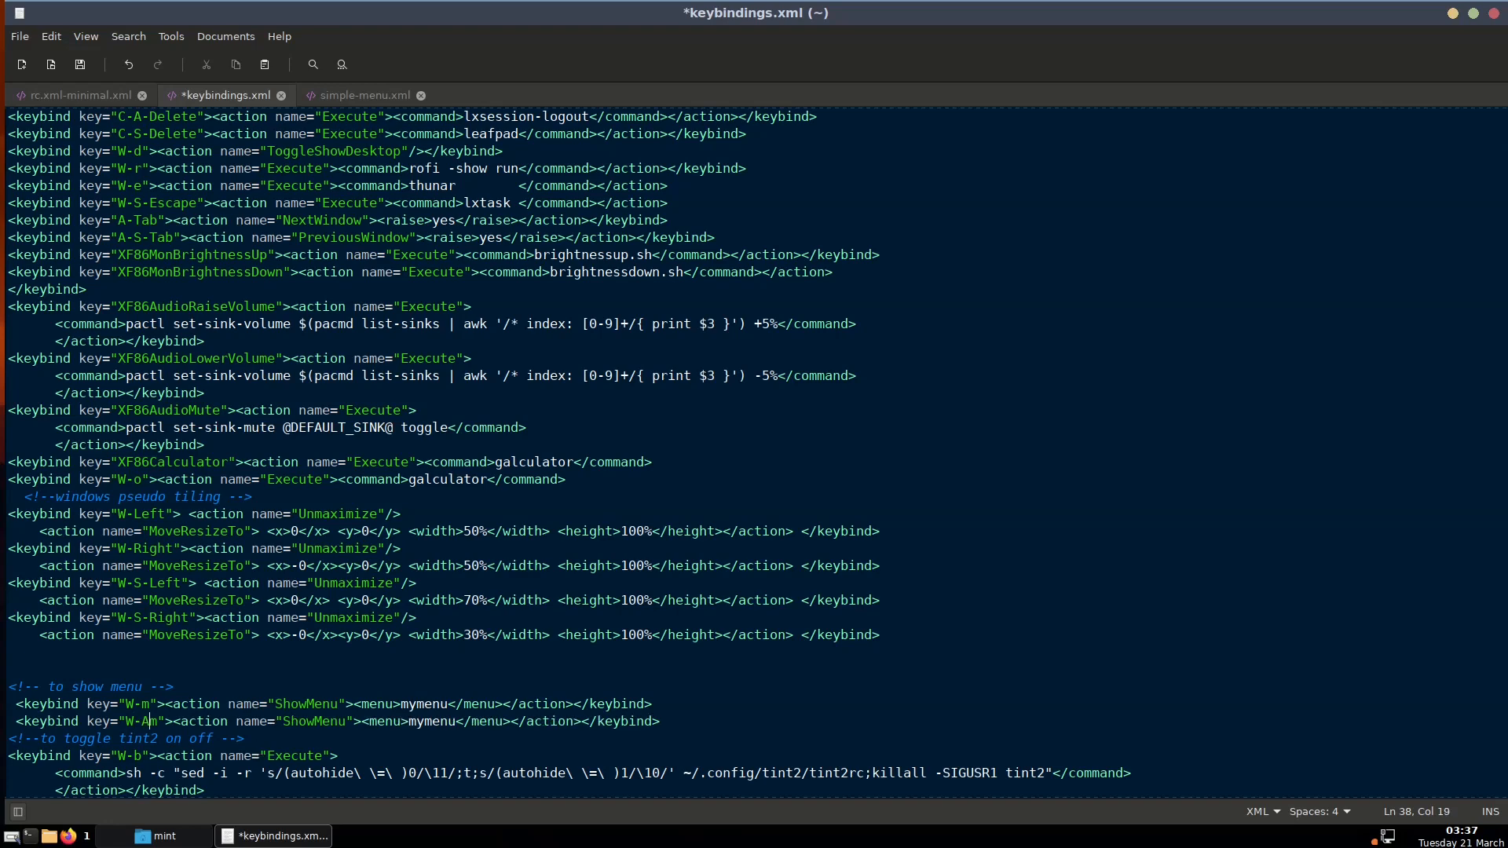
type("-")
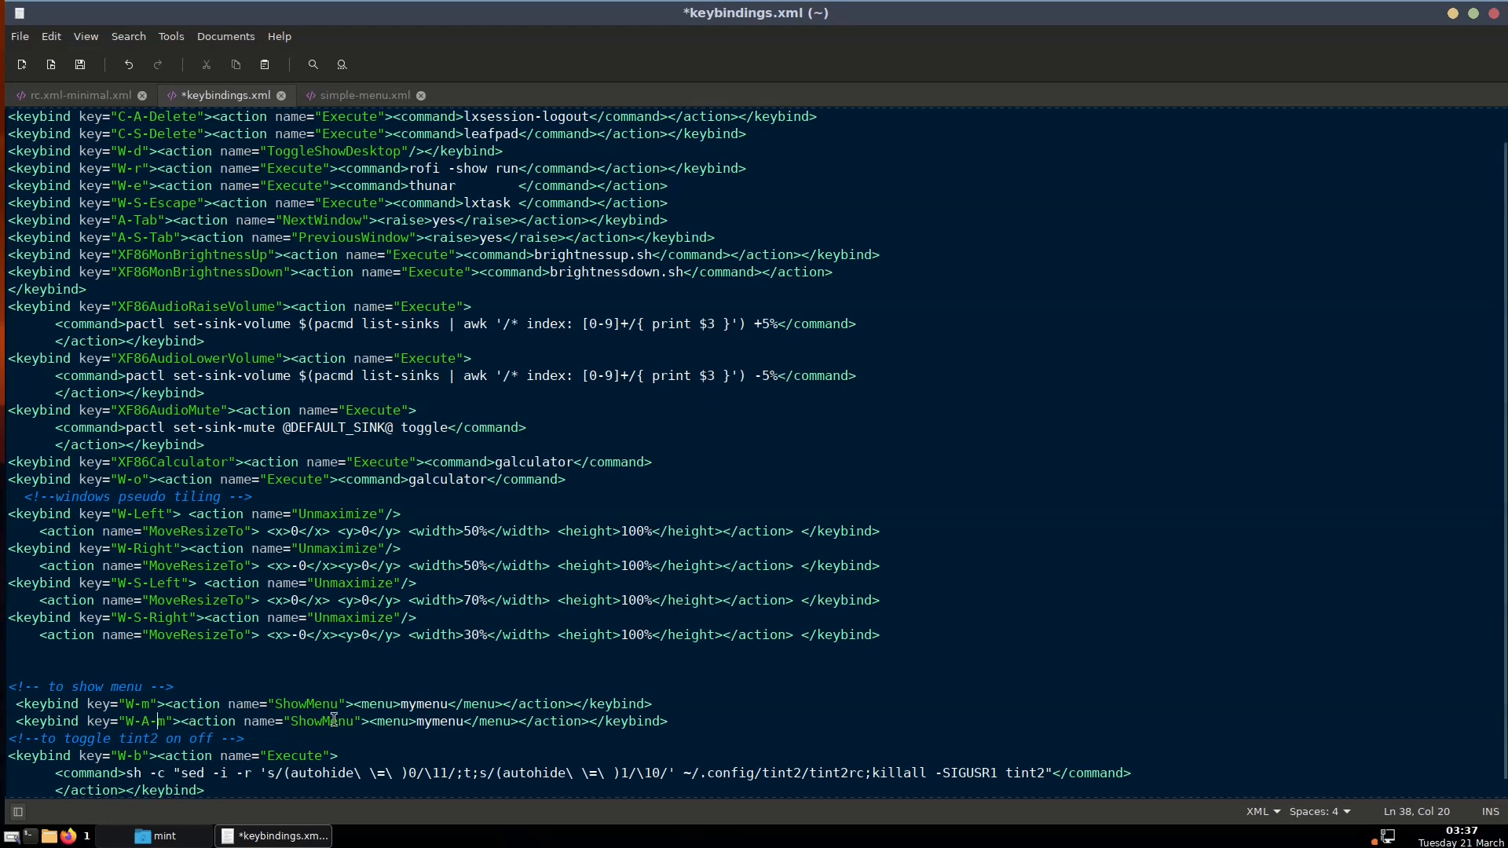
left_click(417, 723)
type("root-men")
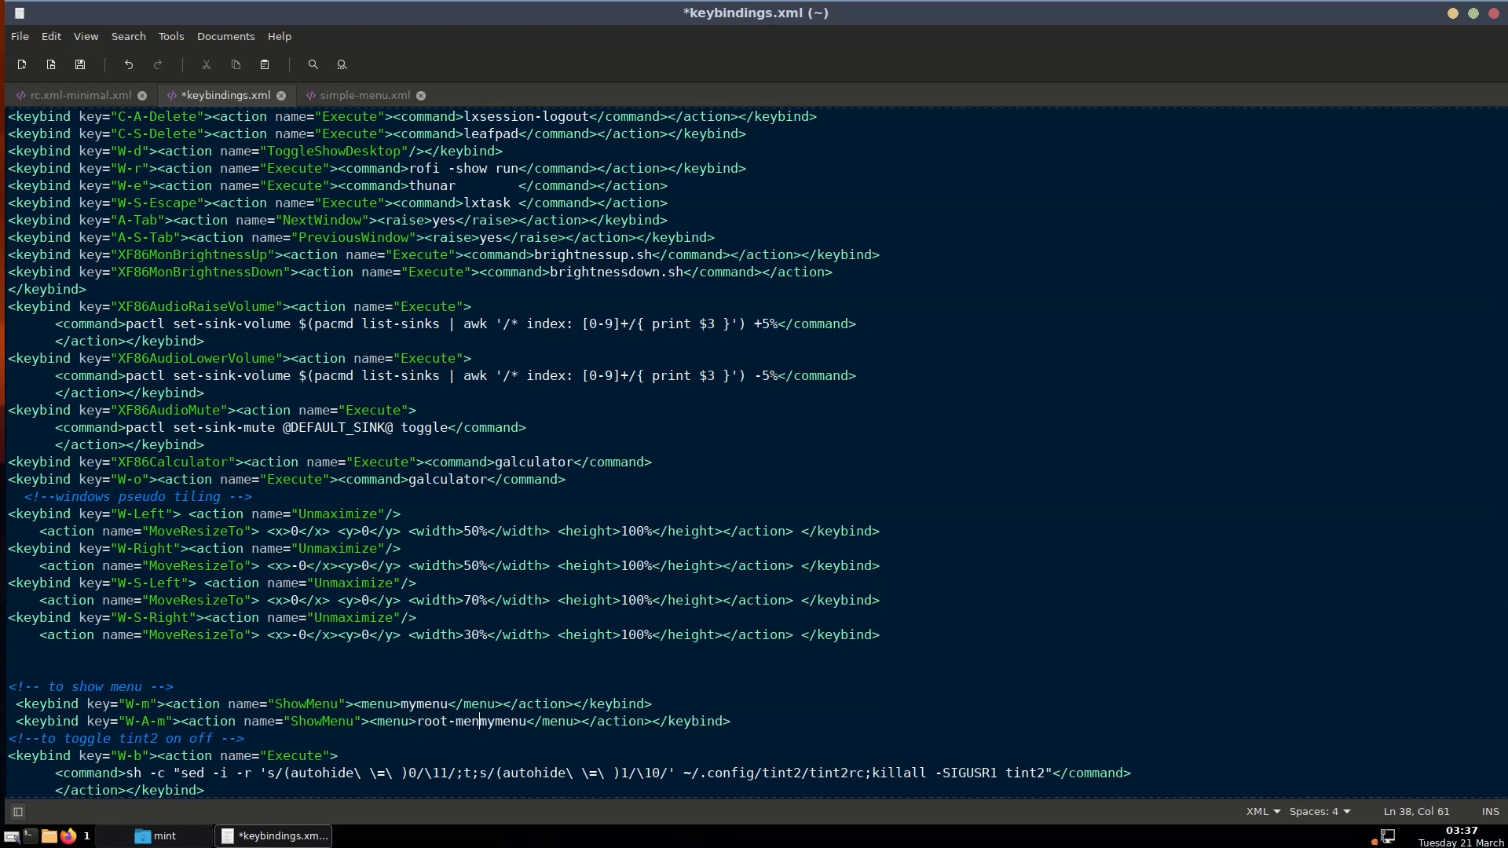
type("u")
key("Delete")
key("Delete")
key("Delete")
key("Delete")
key("Delete")
key("Delete")
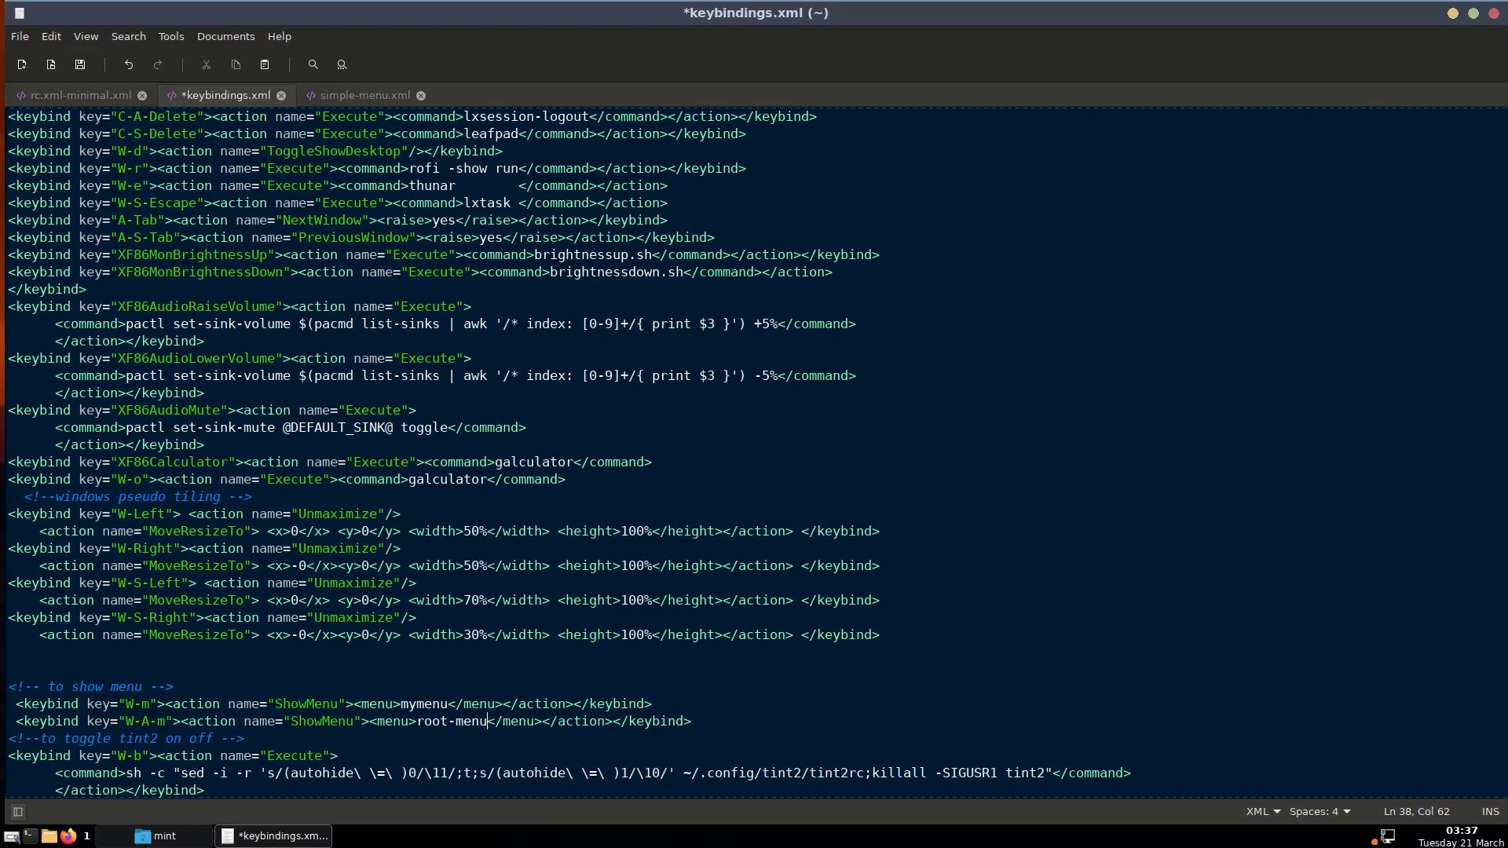
left_click(283, 722)
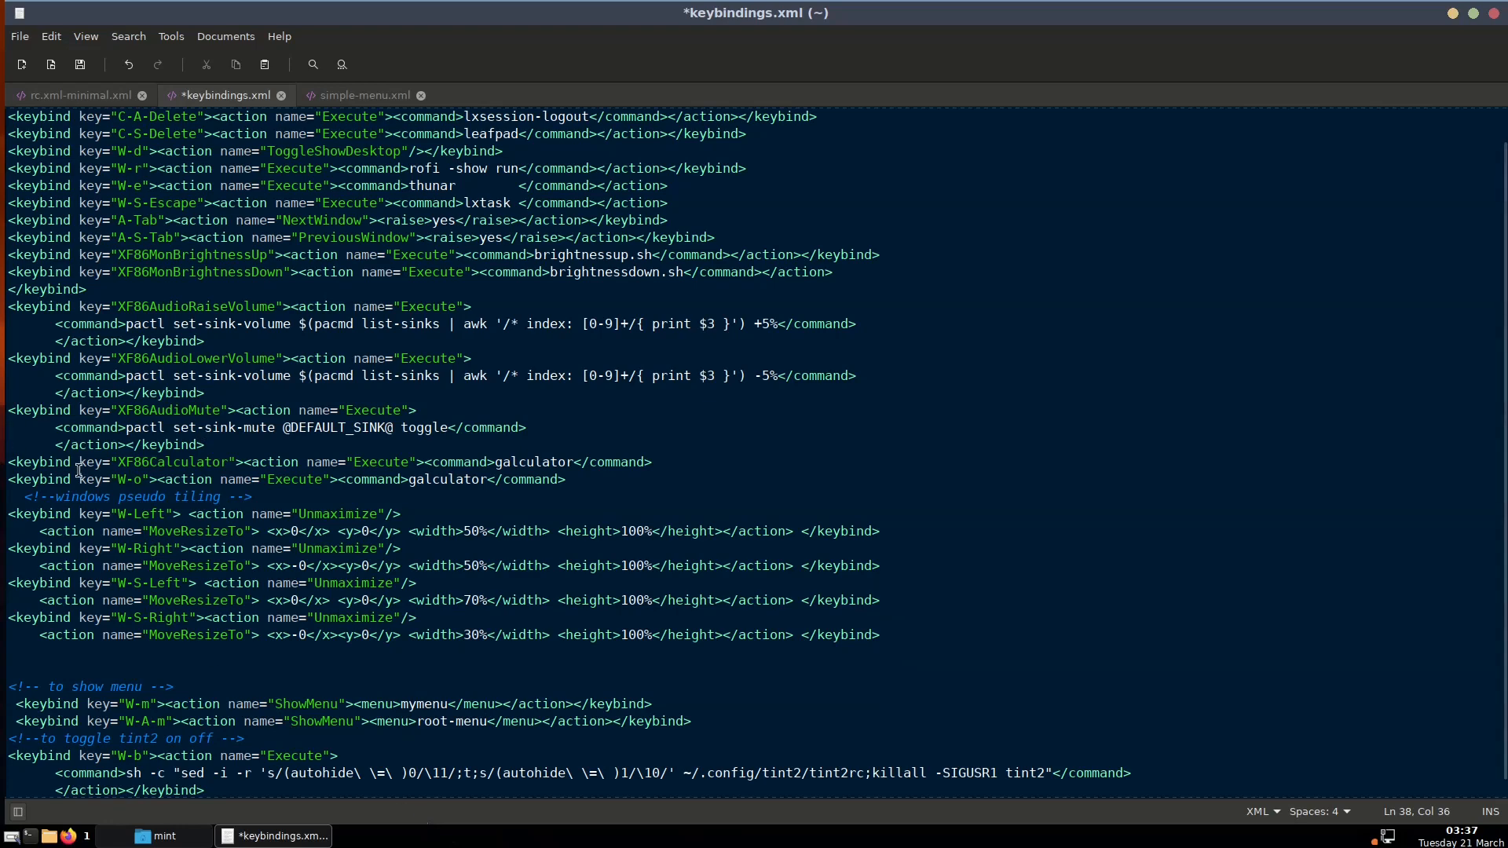
key("ctrl+s")
key("super+alt+m")
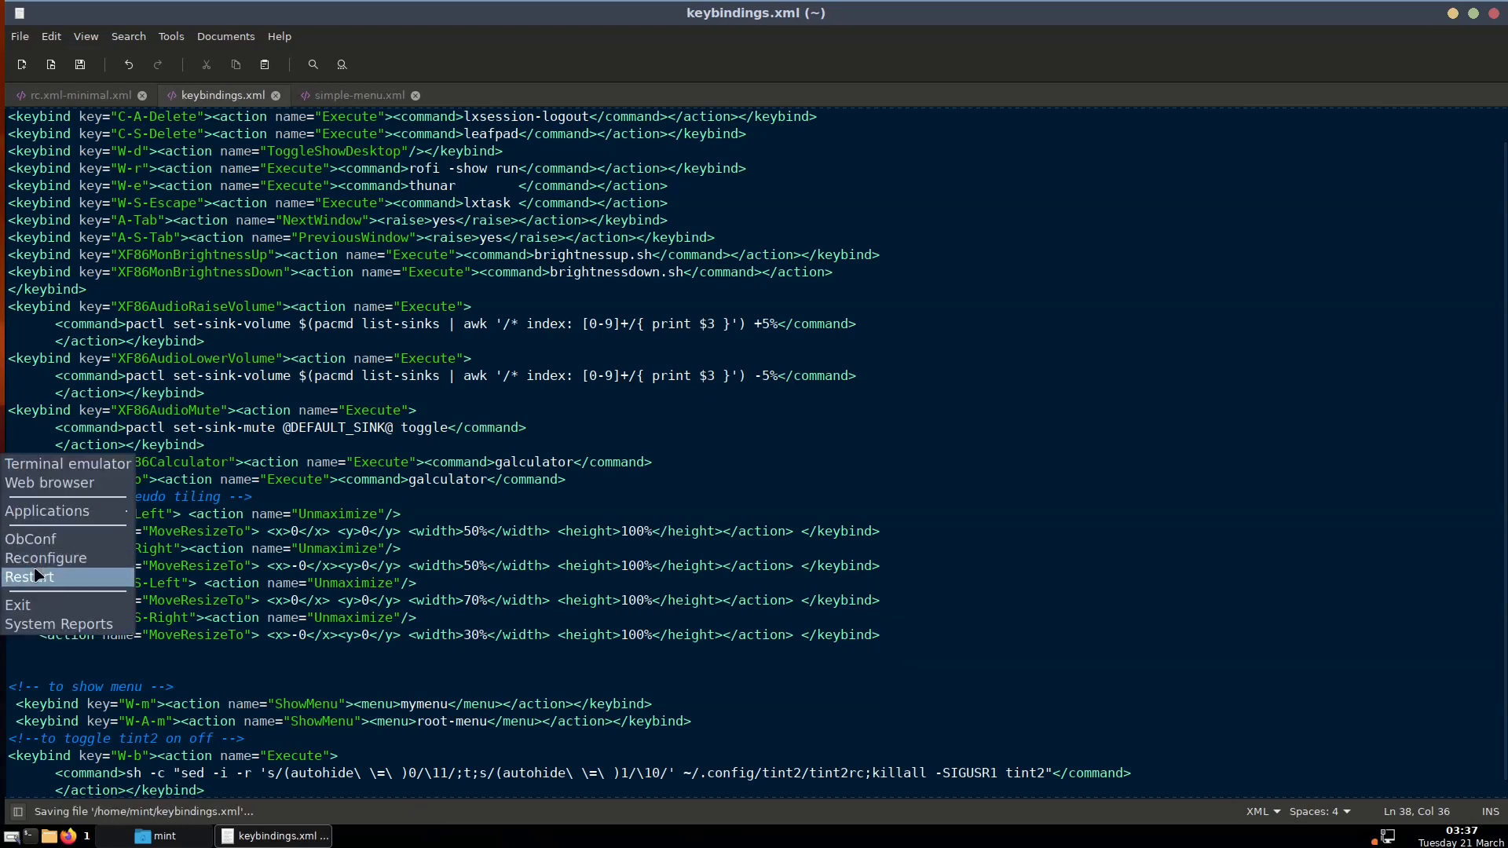
Run Openbox Reconfigure, then open and dismiss the desktop root menu to test it
left_click(40, 559)
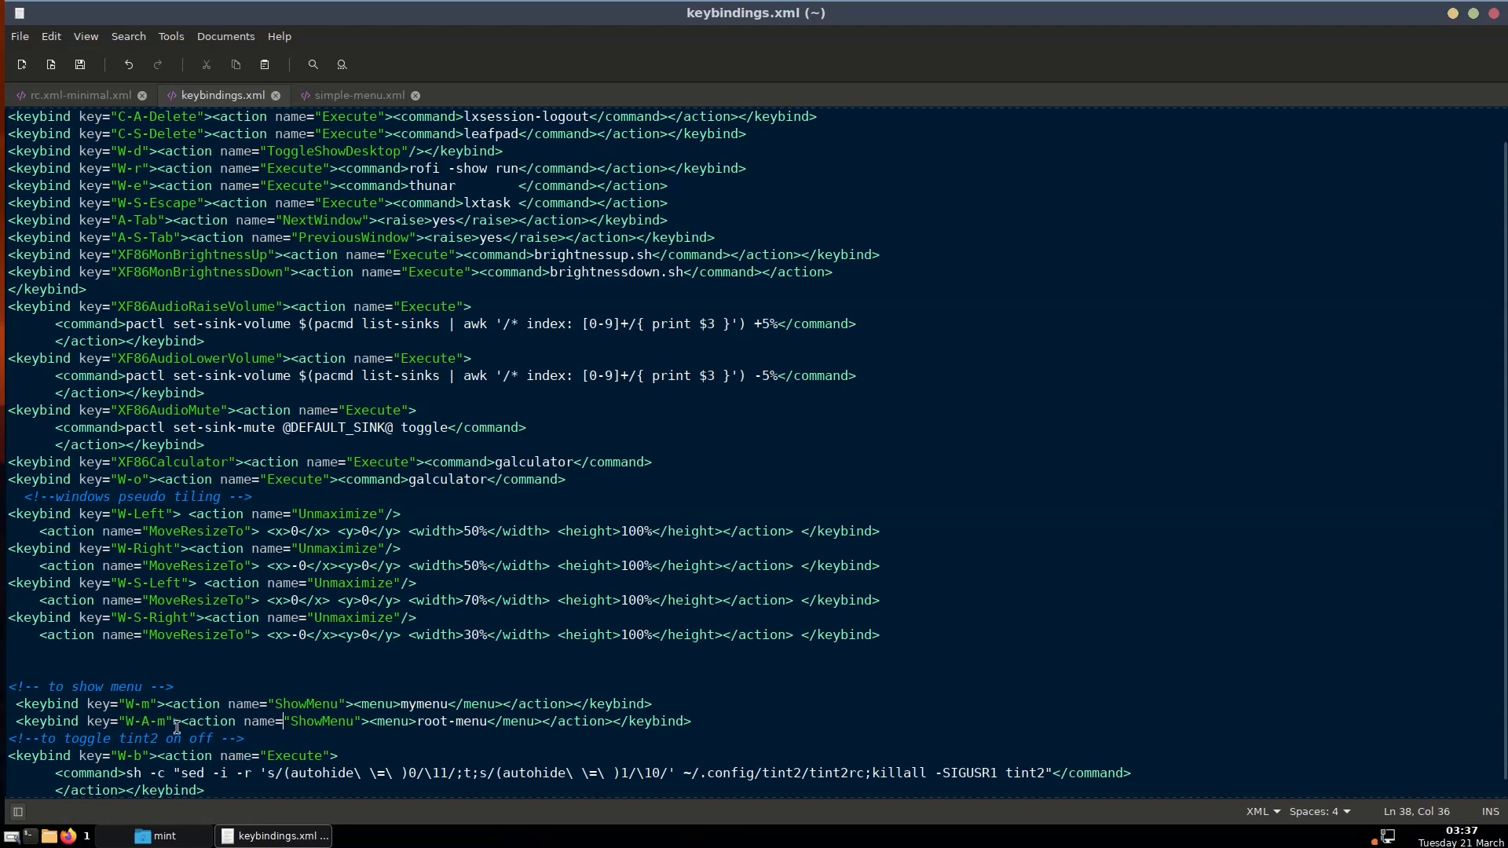
right_click(2, 454)
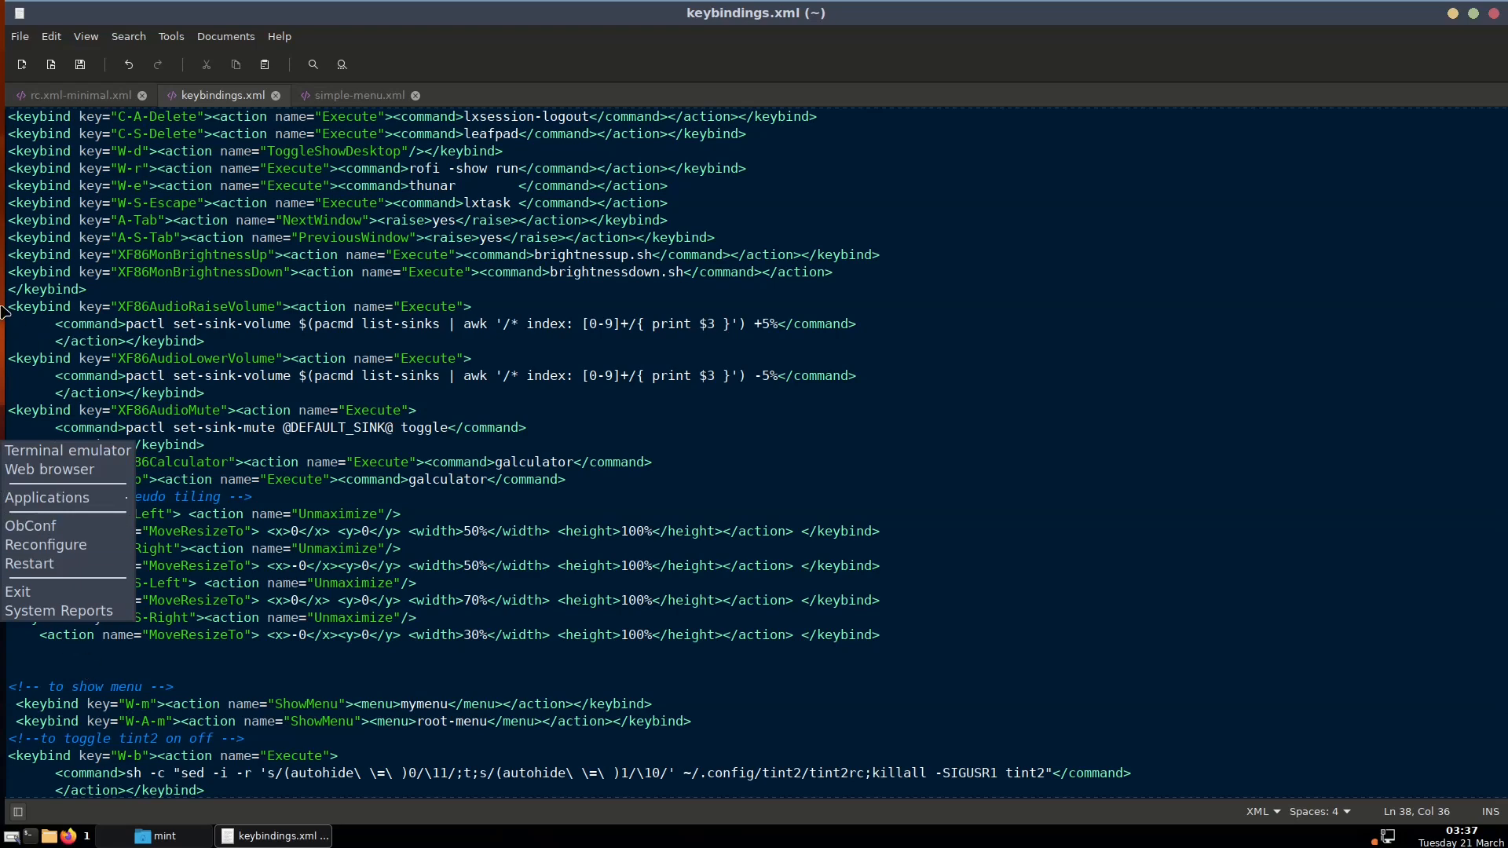
left_click(1, 332)
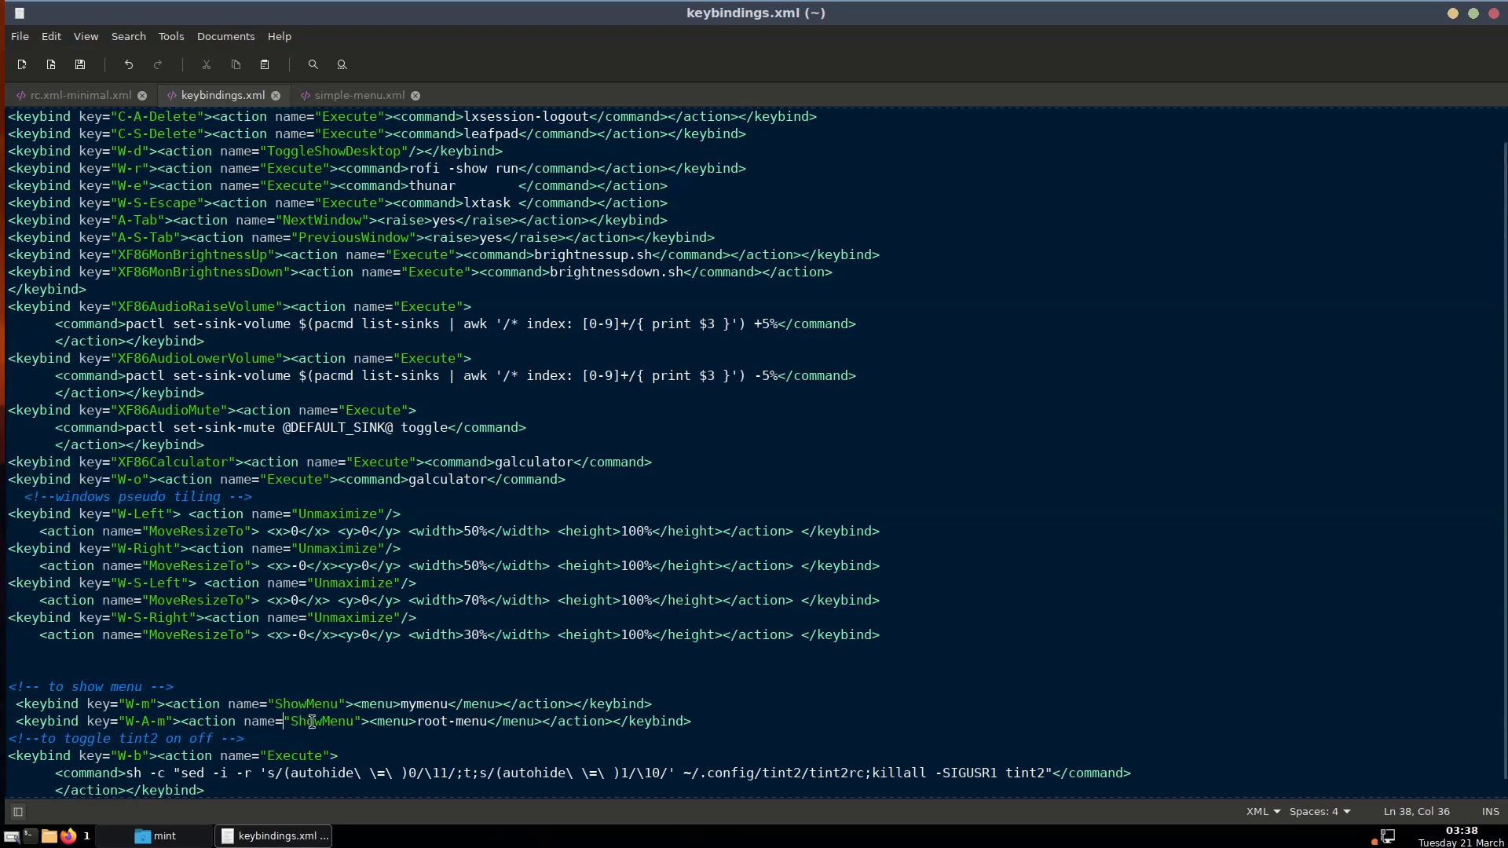
Switch to the rc.xml-minimal.xml file, whose keyboard section holds an empty keybind pair
scroll(318, 726, "down", 1)
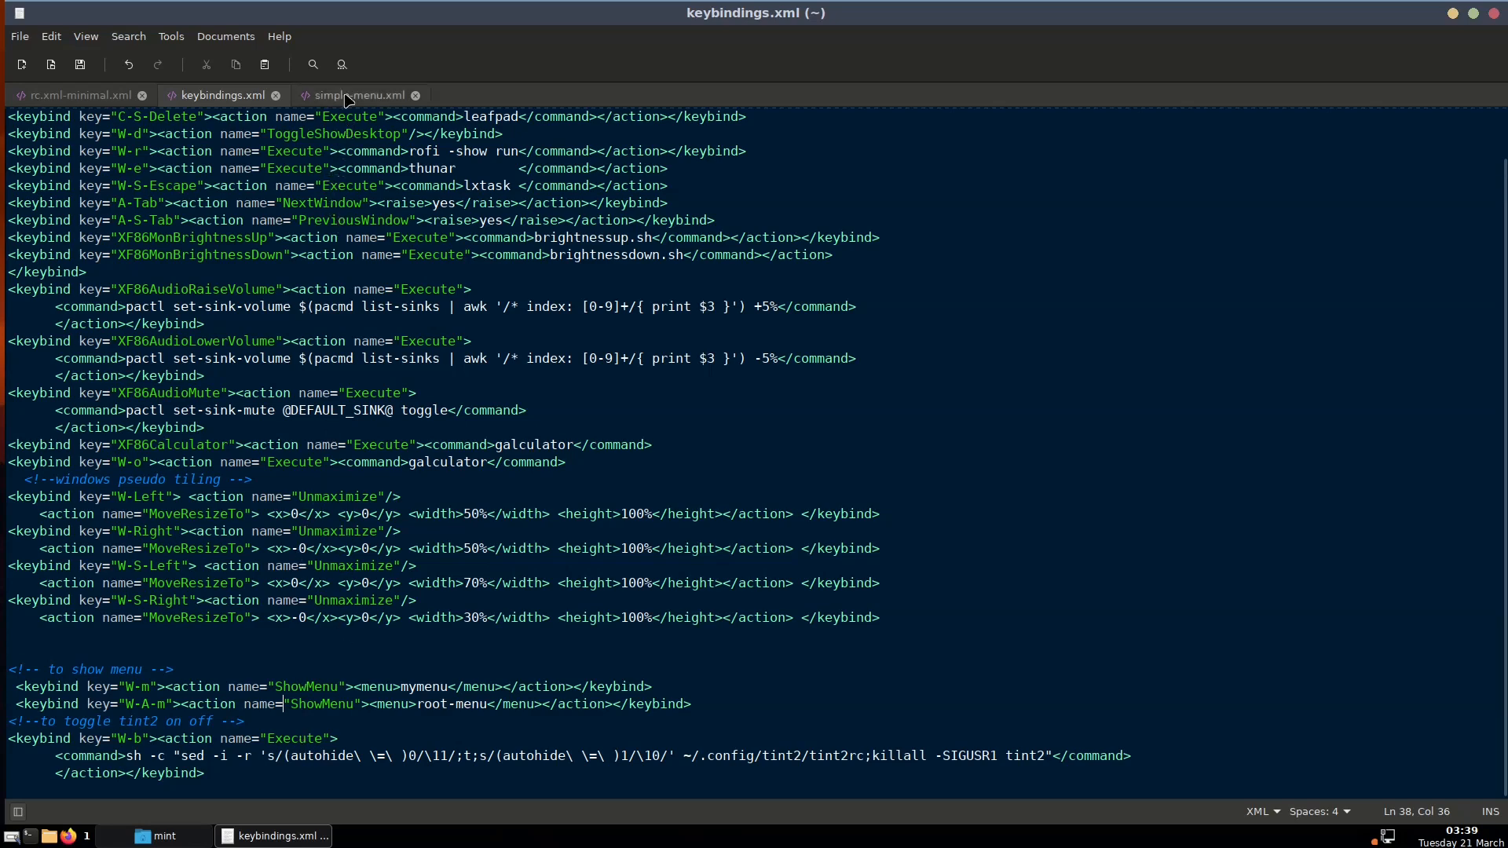
scroll(355, 272, "up", 1)
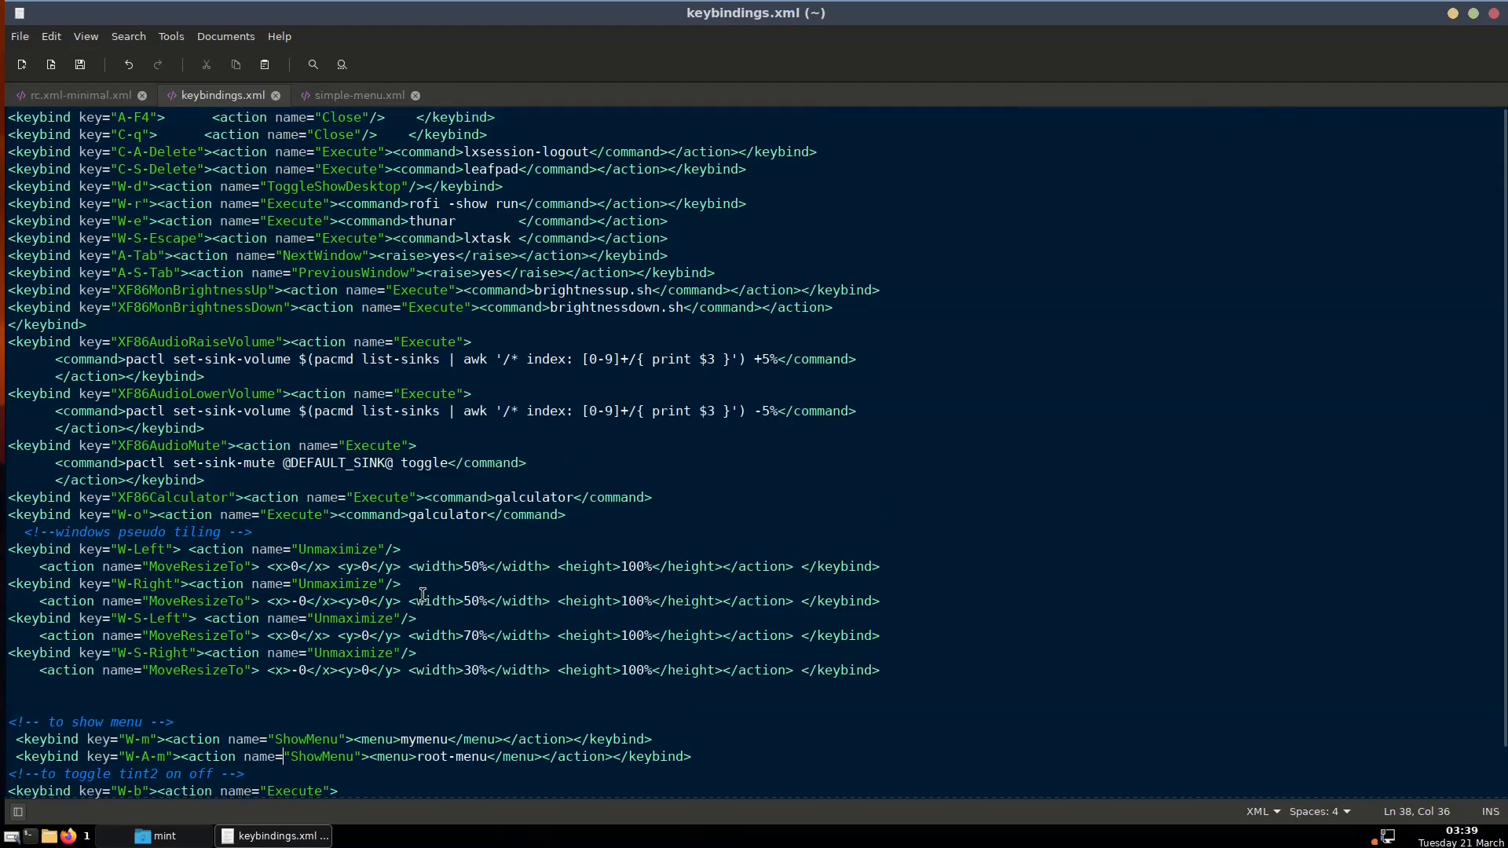
scroll(423, 595, "down", 1)
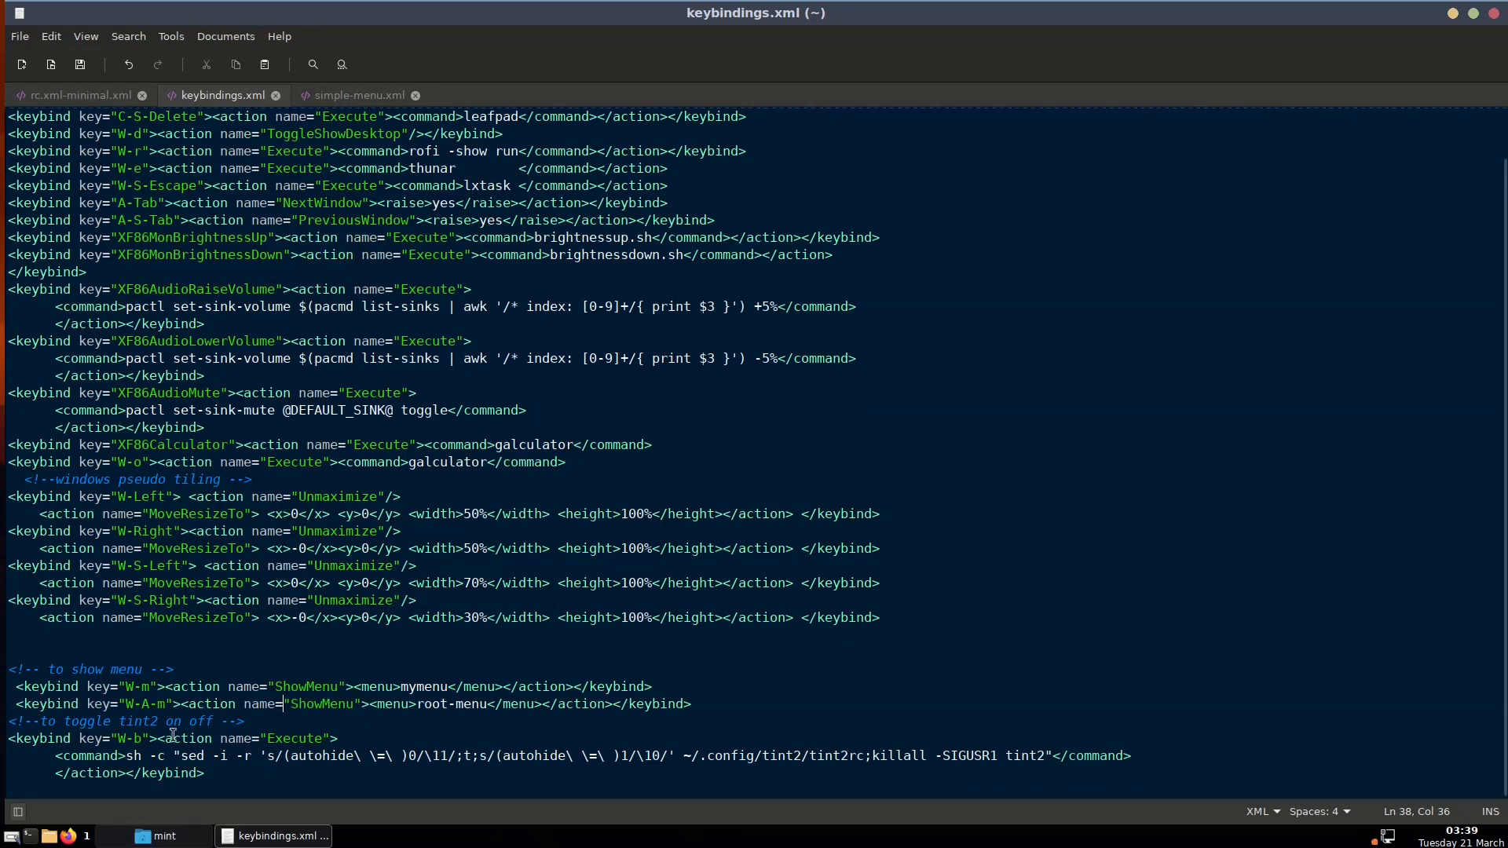
left_click(86, 95)
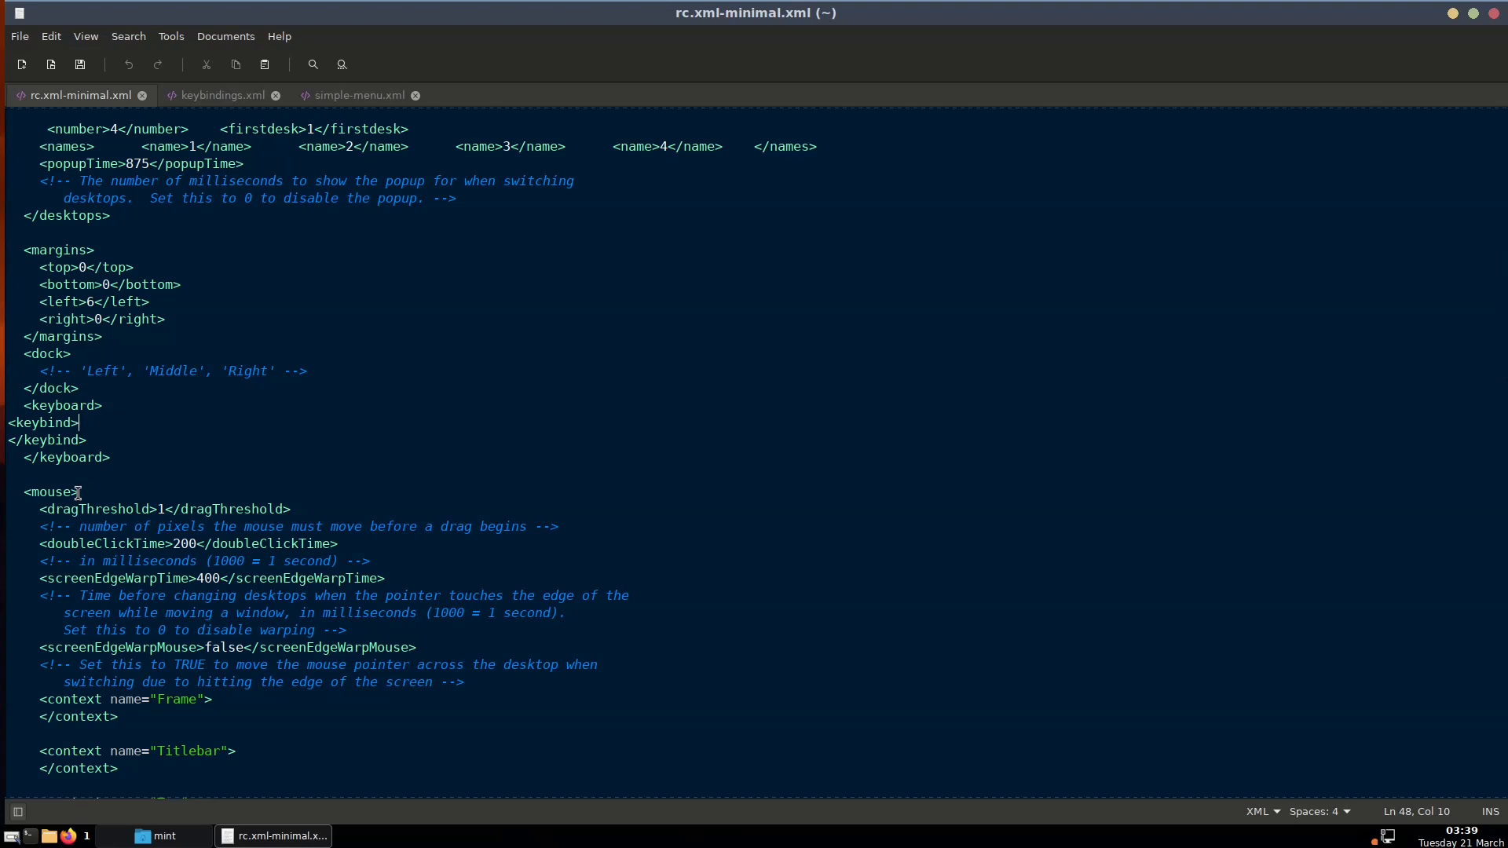
scroll(285, 462, "down", 3)
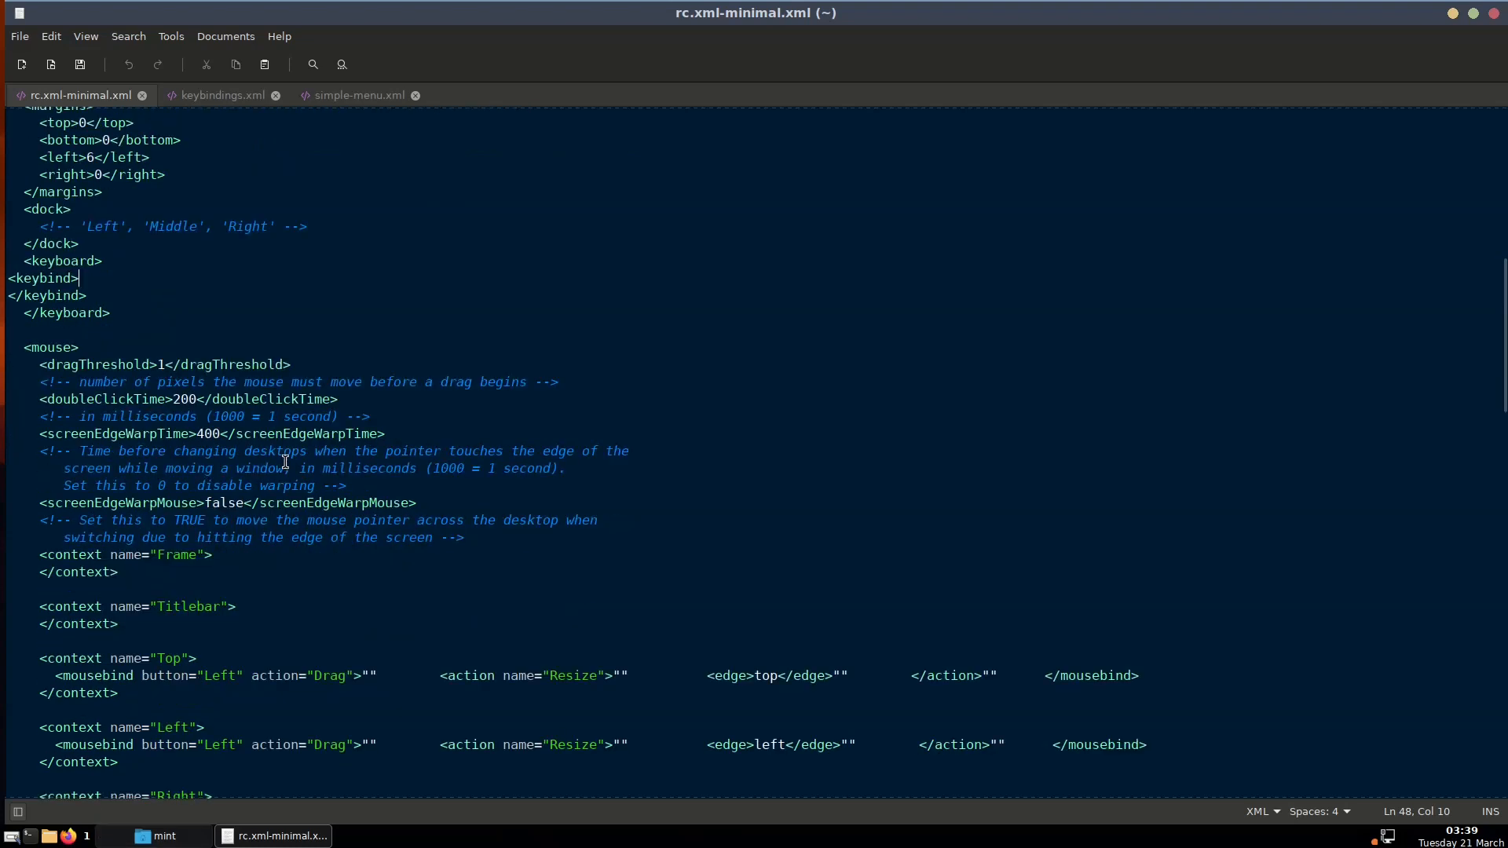
scroll(285, 462, "down", 1)
scroll(286, 462, "up", 1)
scroll(170, 646, "down", 3)
scroll(170, 646, "down", 2)
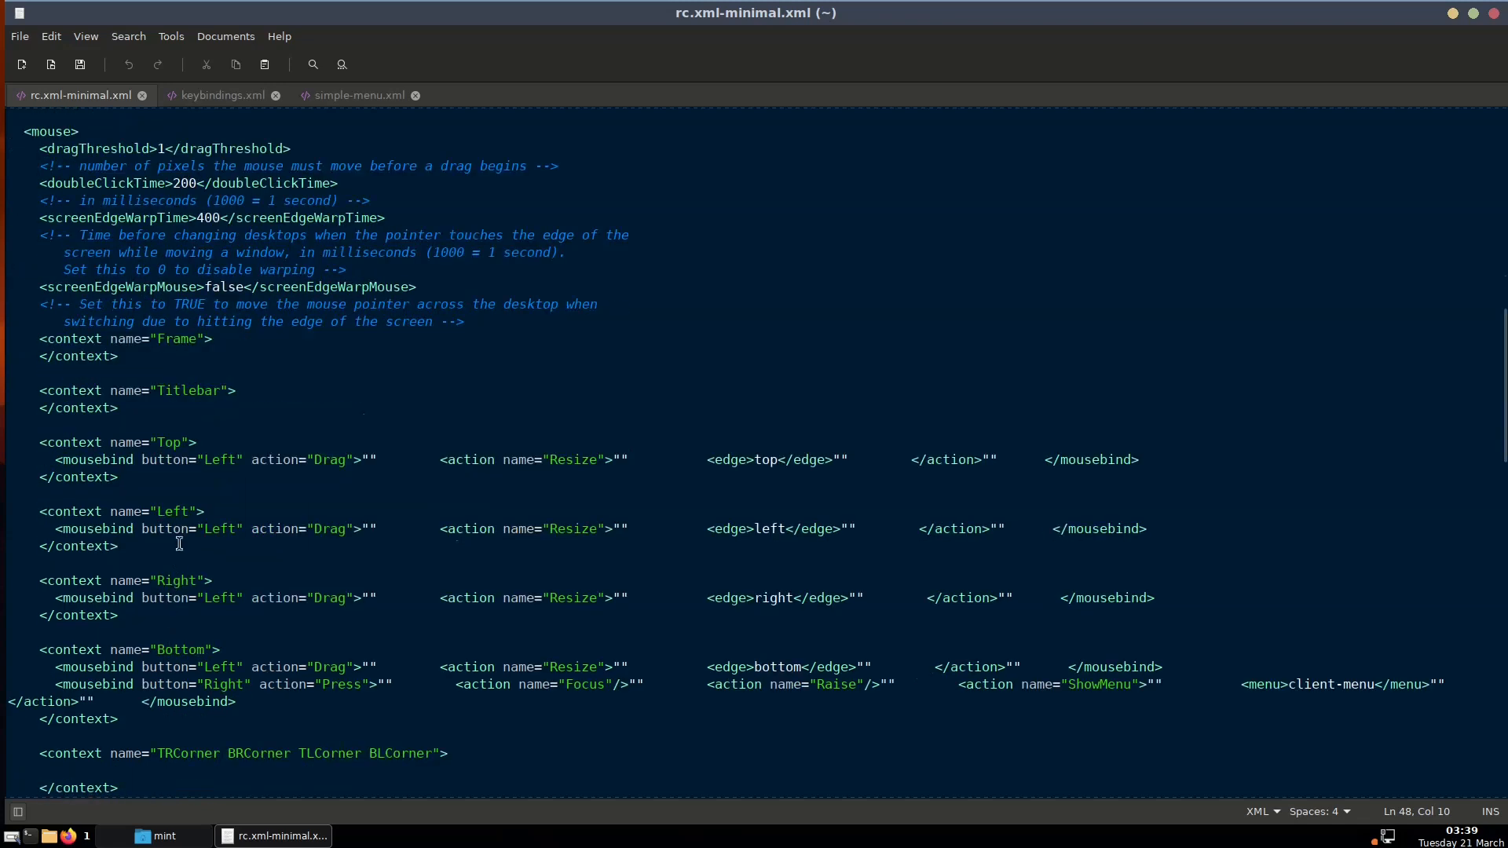
scroll(198, 479, "down", 2)
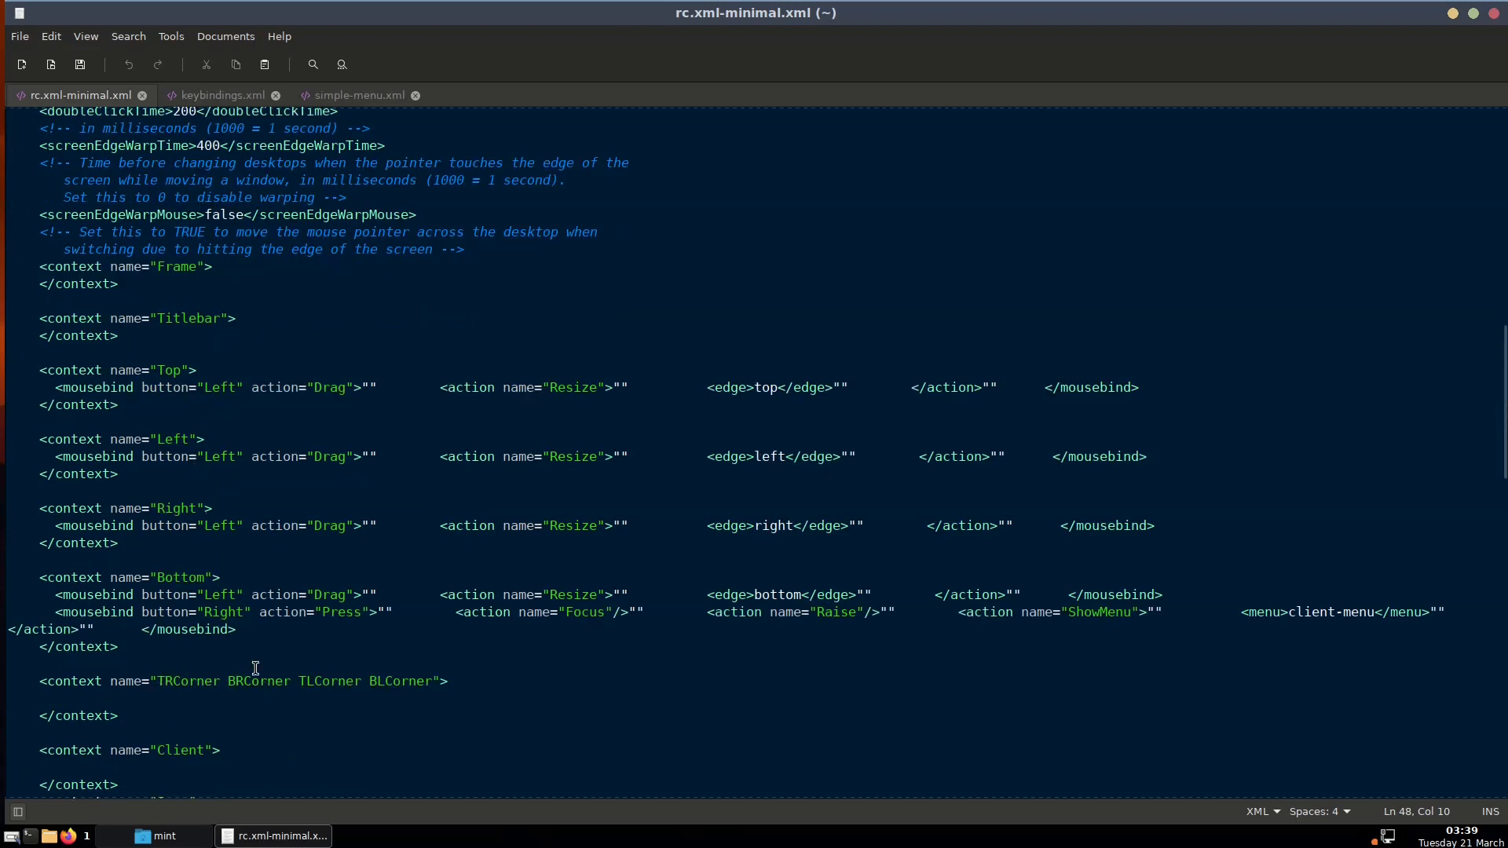
scroll(187, 742, "down", 3)
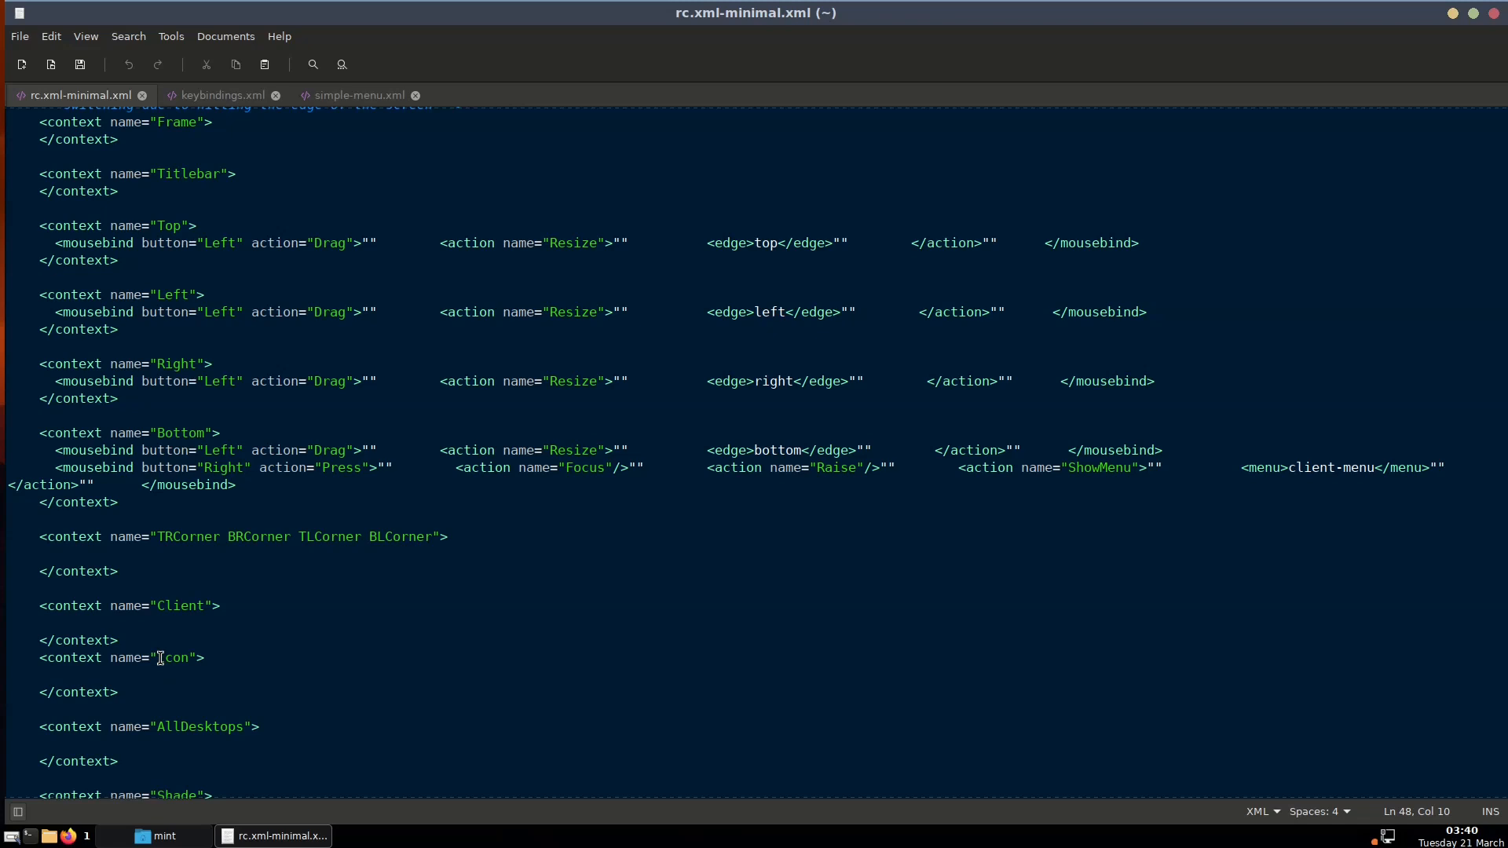
left_click(90, 673)
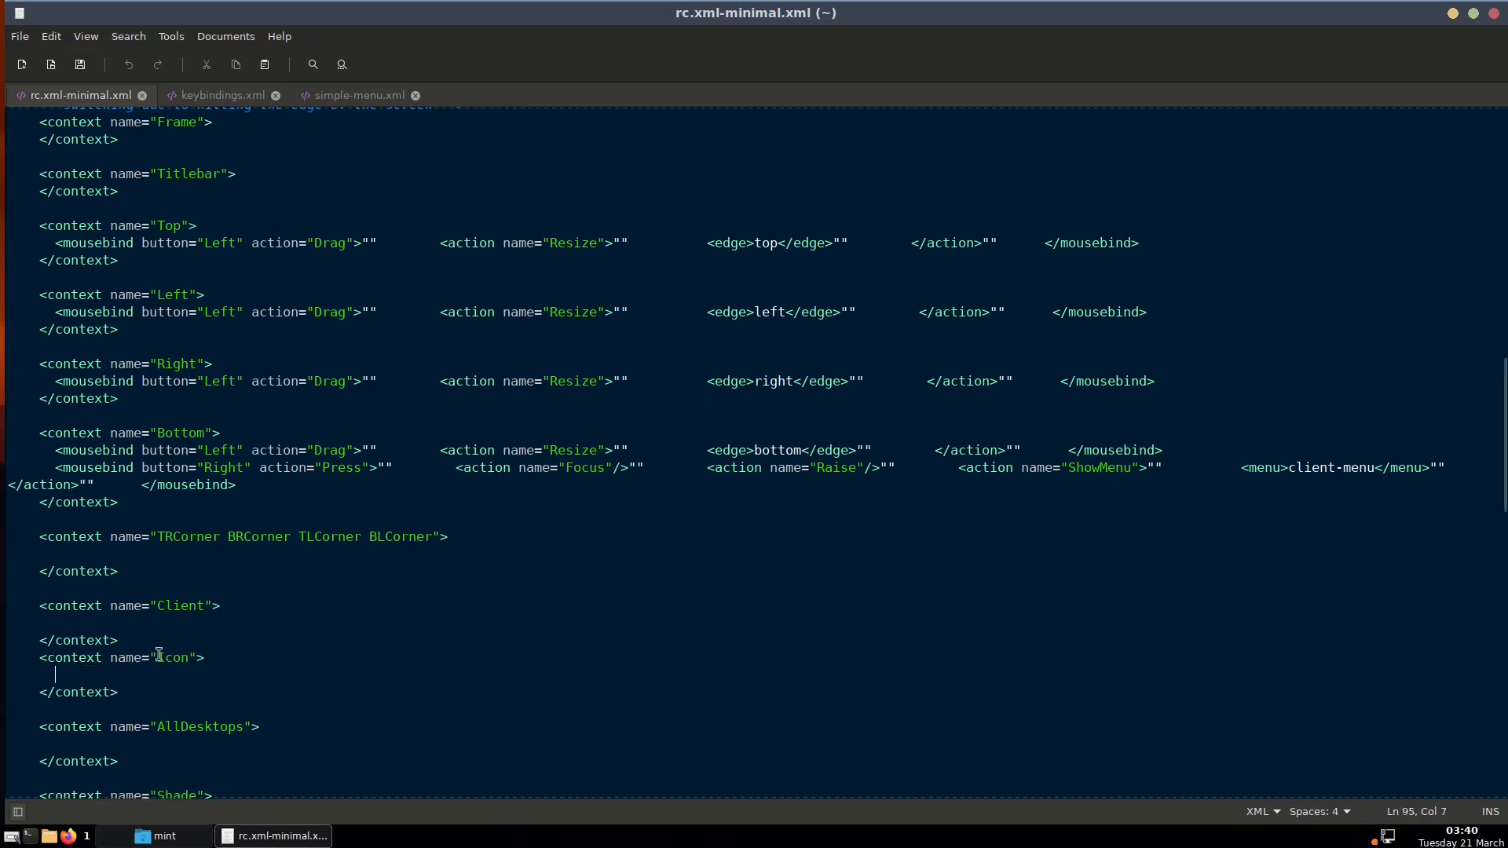
scroll(213, 684, "down", 2)
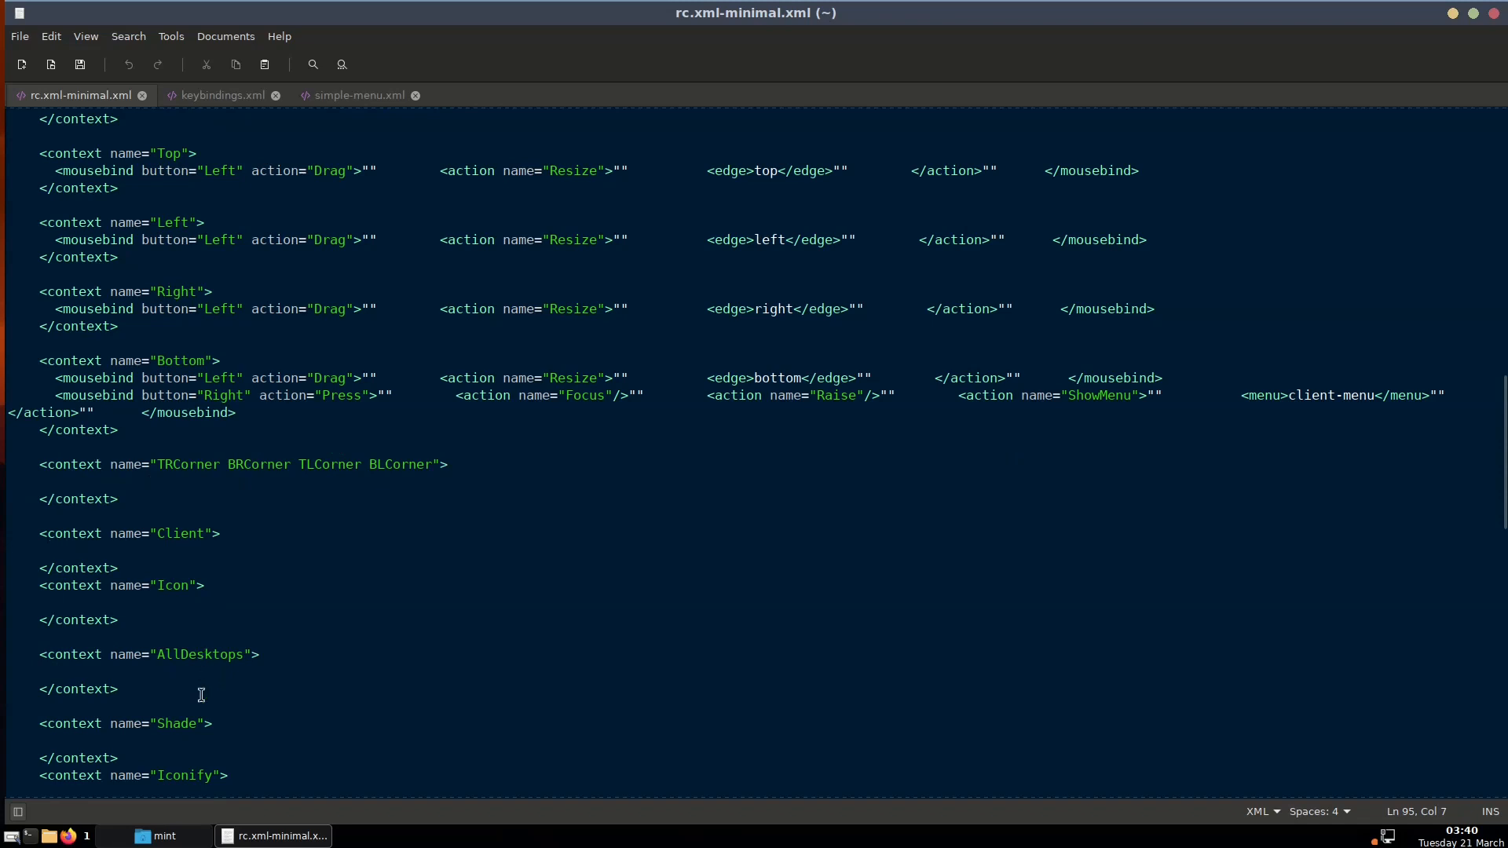
scroll(197, 703, "down", 3)
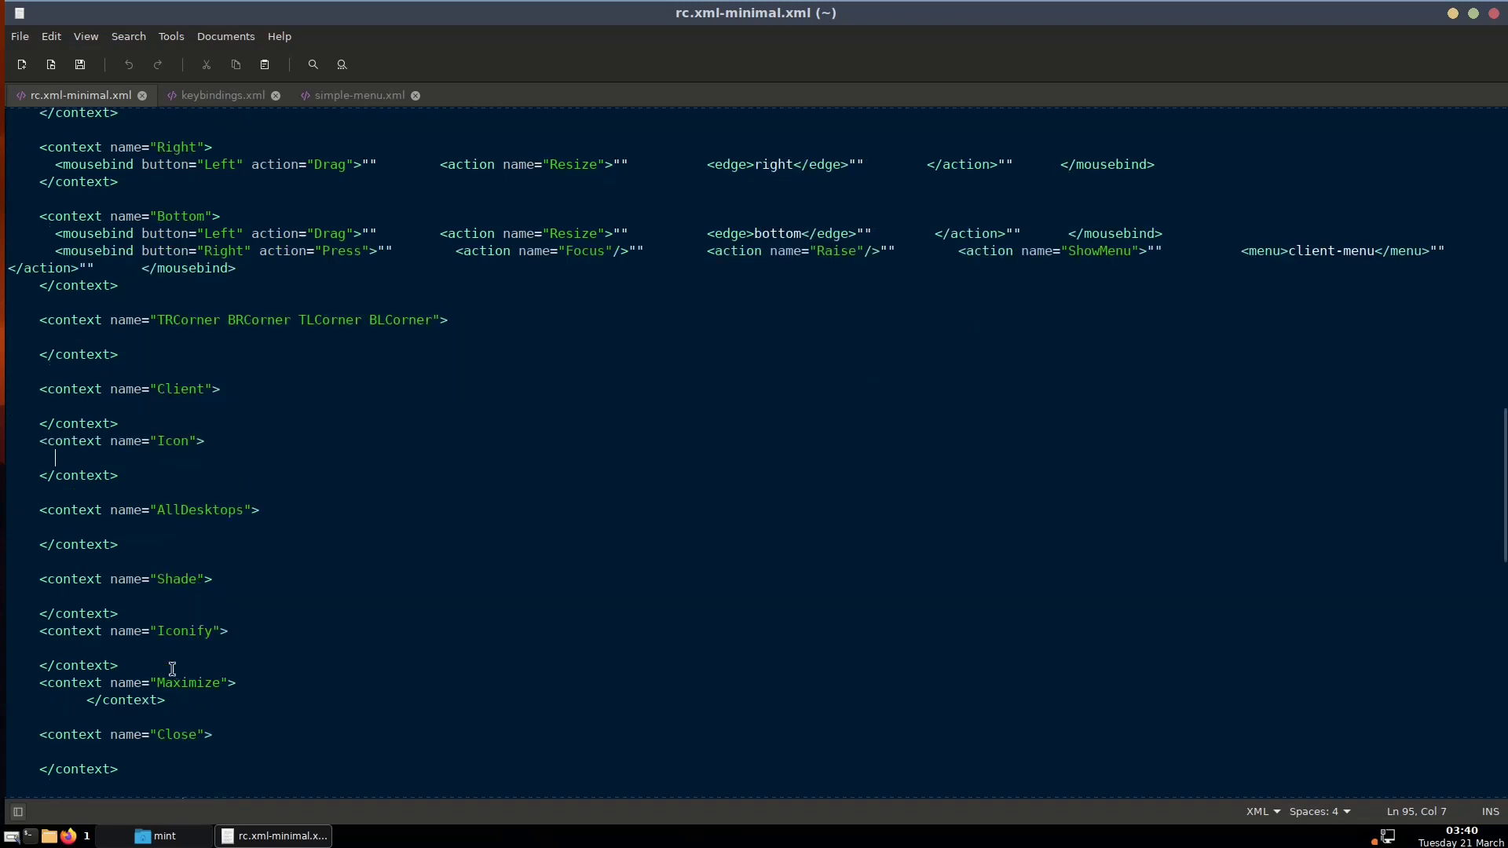
scroll(191, 720, "down", 3)
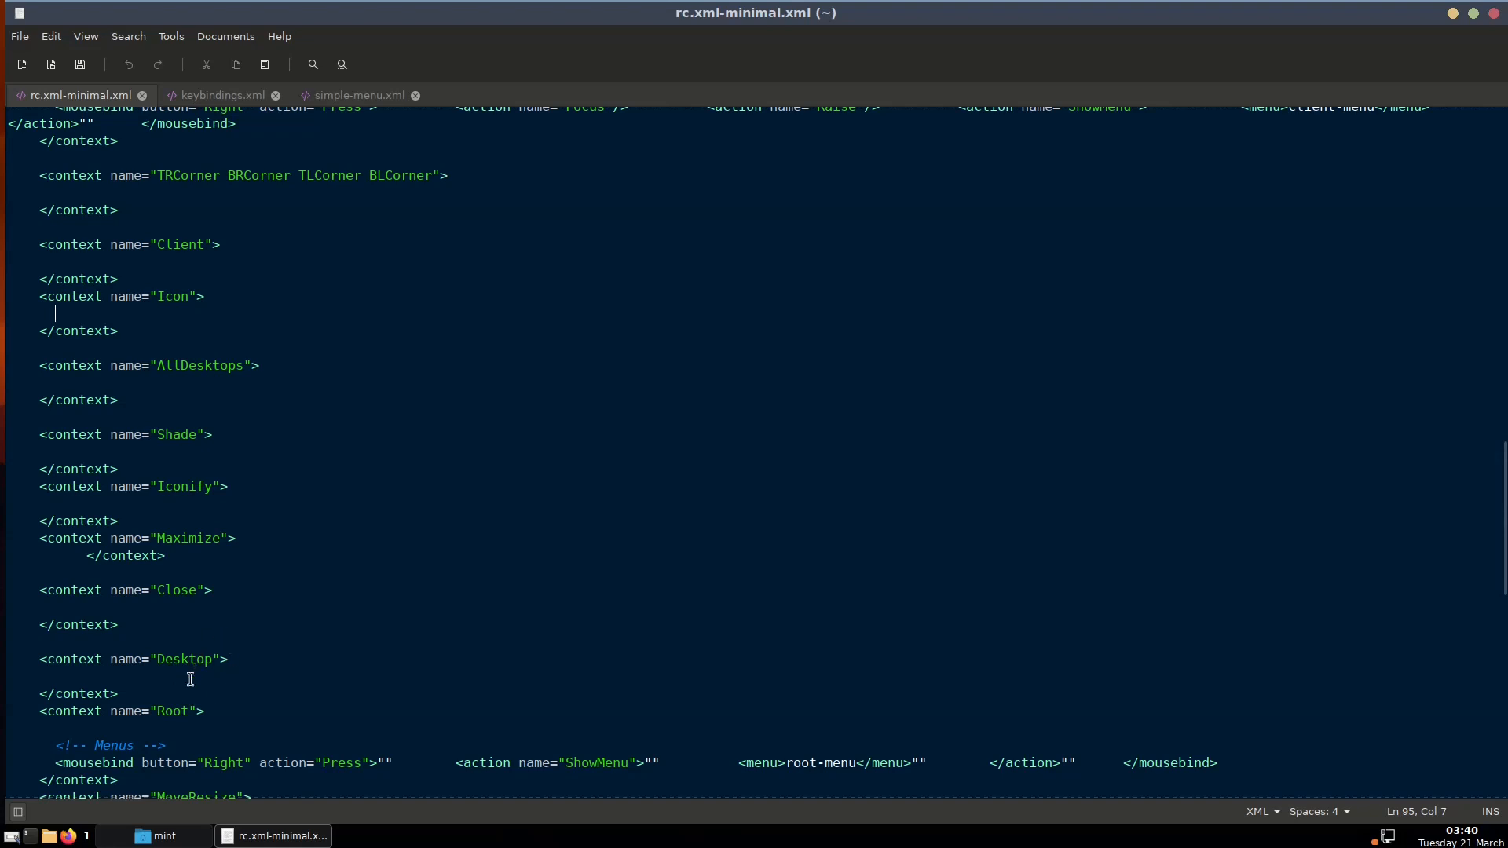
right_click(4, 536)
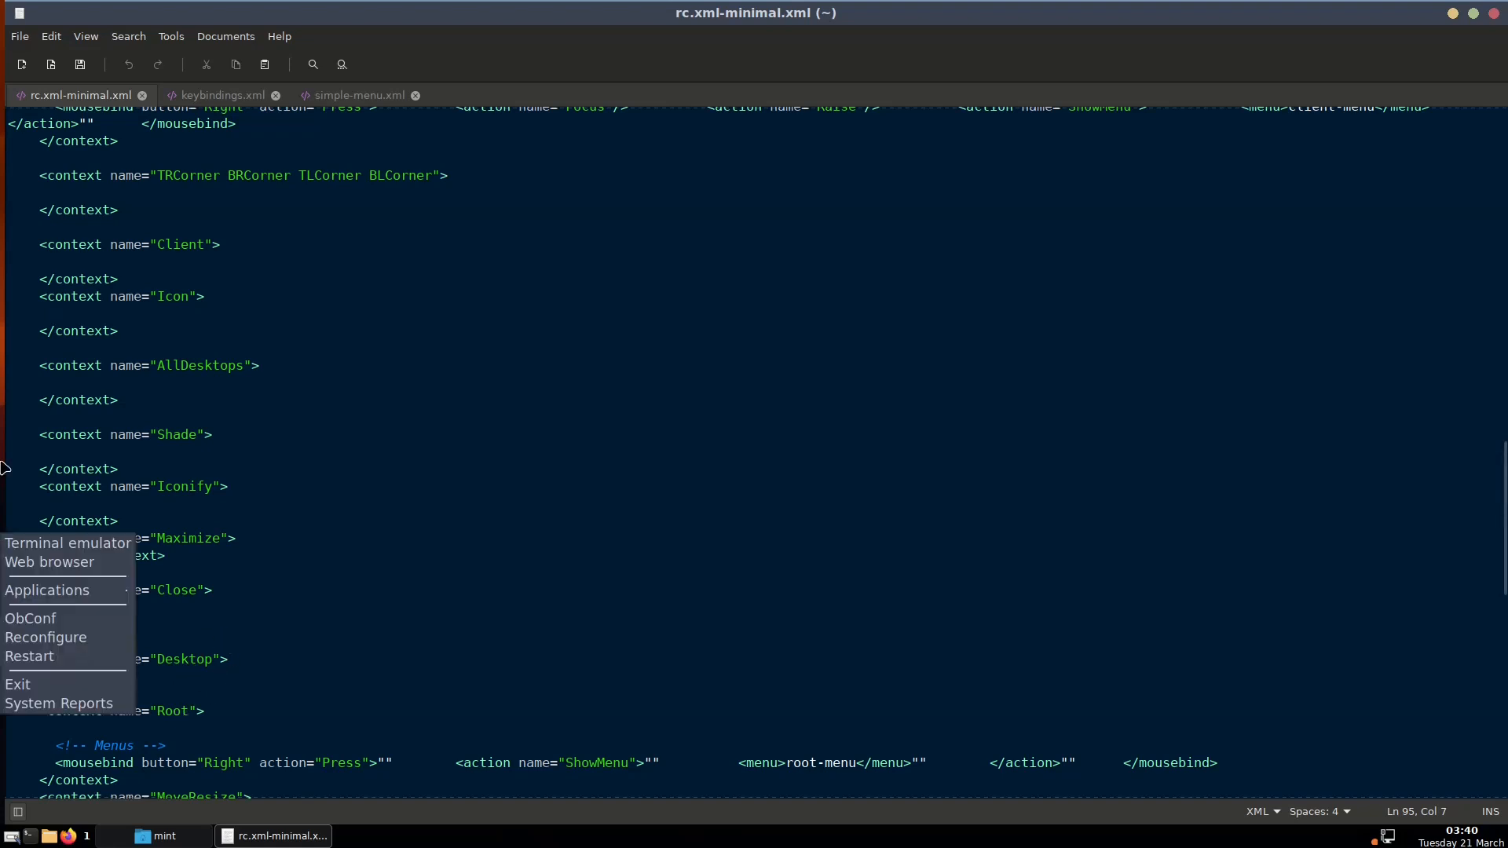
left_click(3, 511)
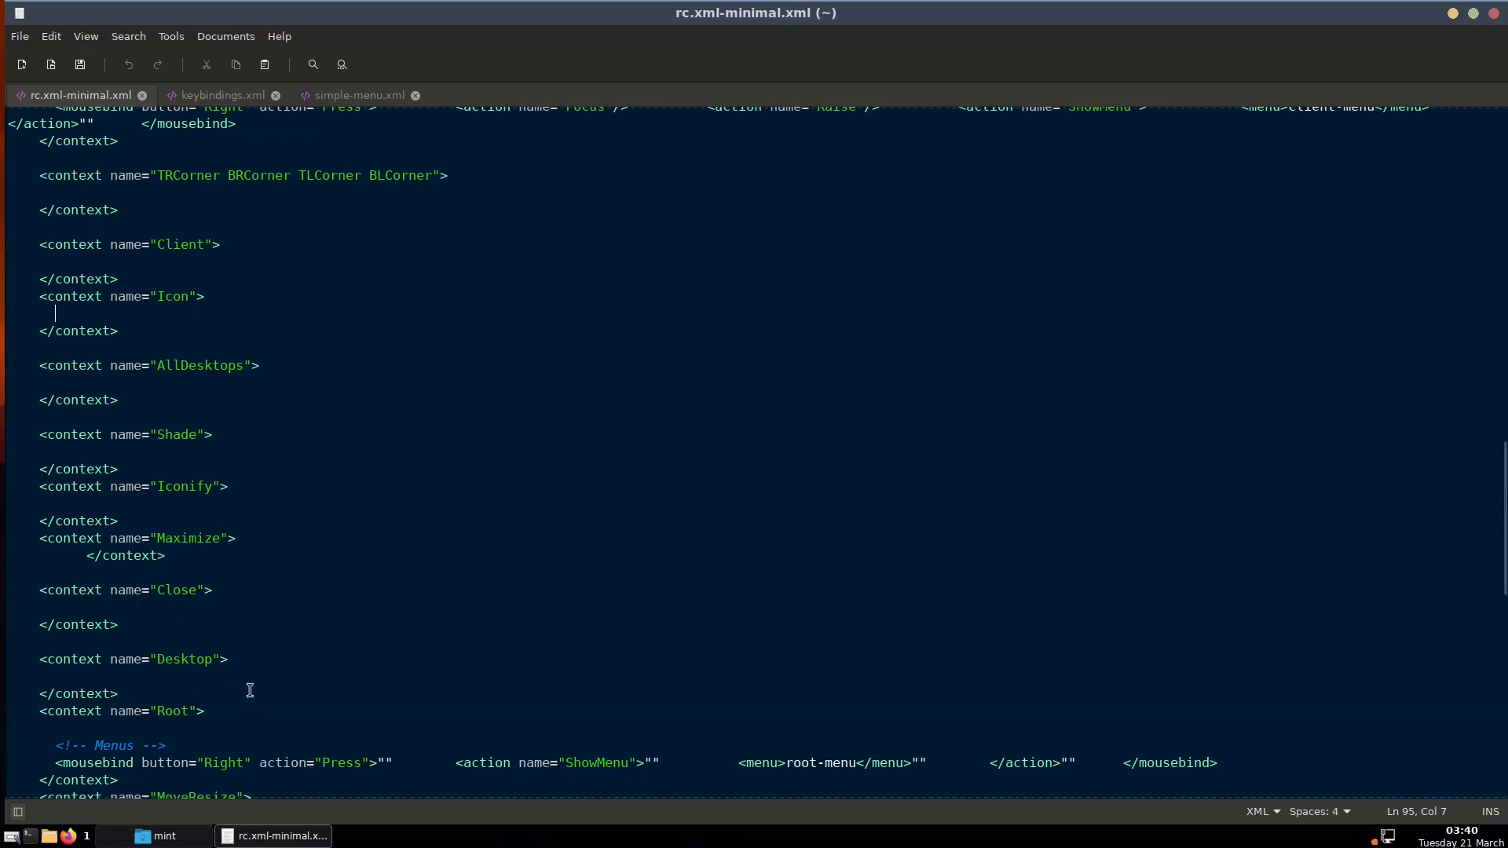
scroll(246, 710, "up", 11)
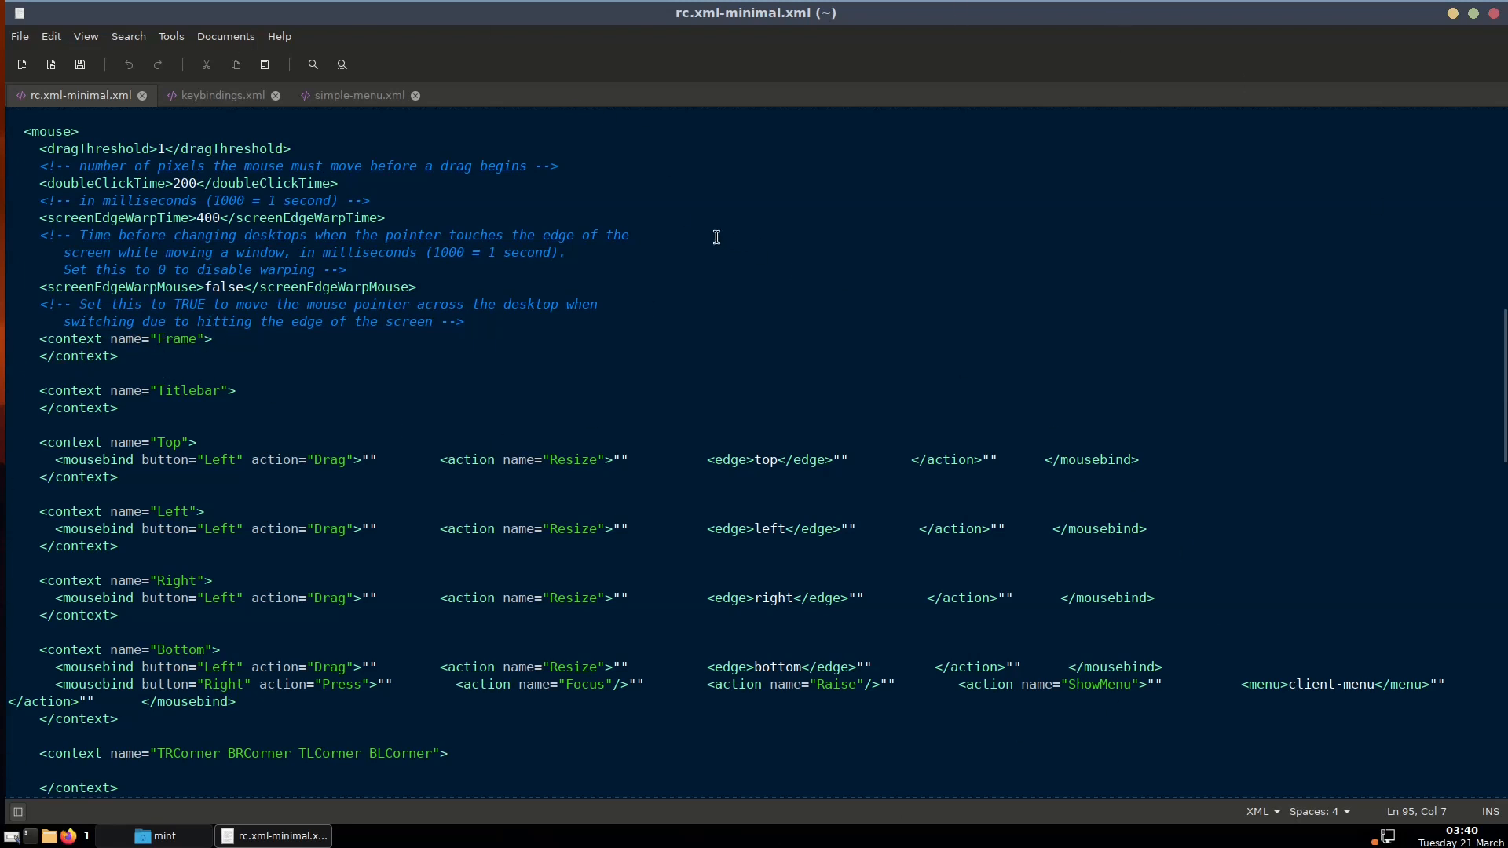
right_click(698, 318)
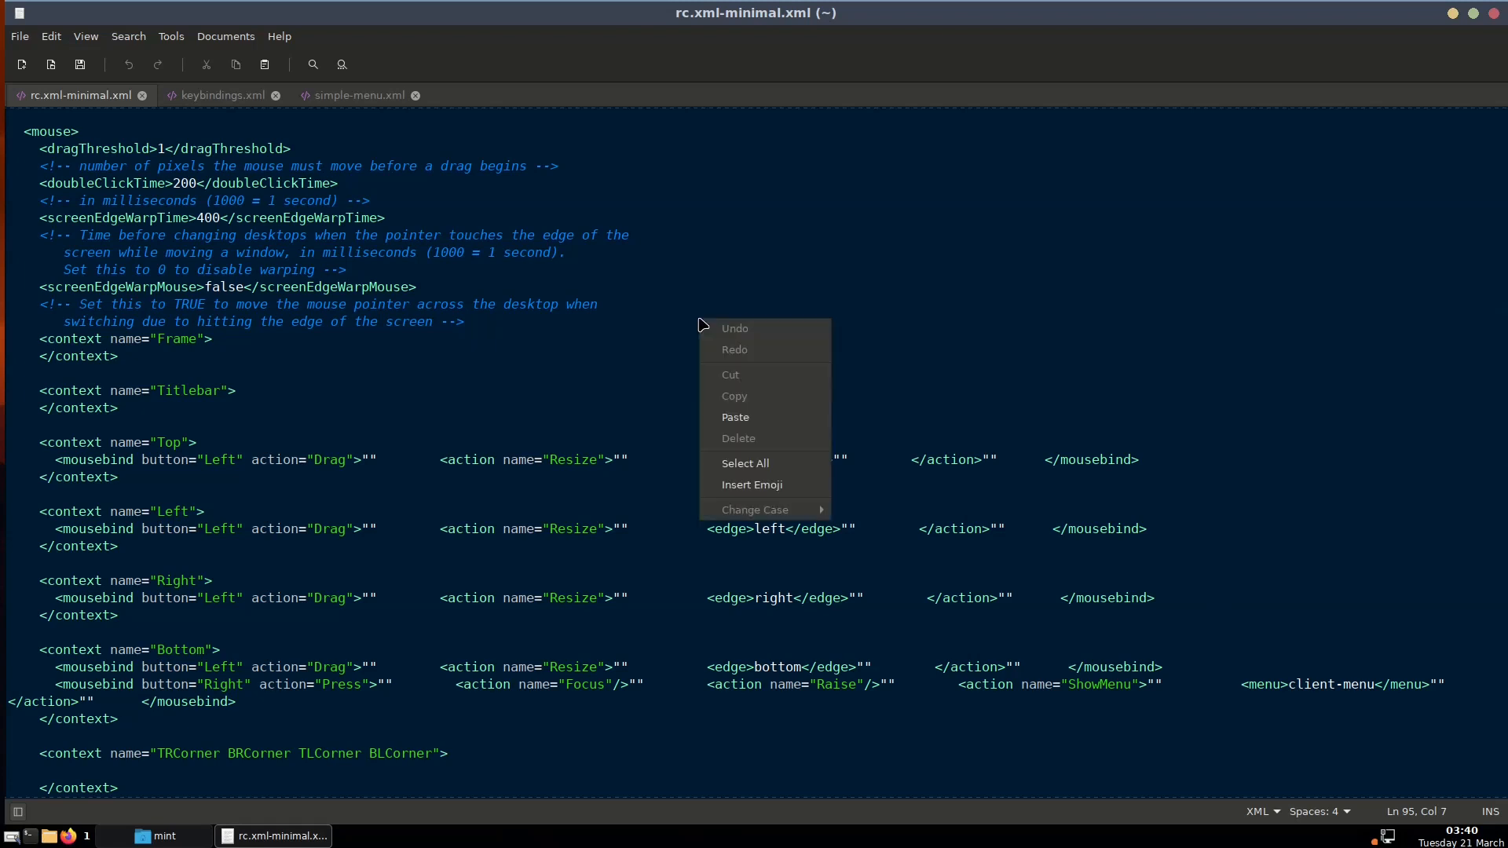
left_click(644, 304)
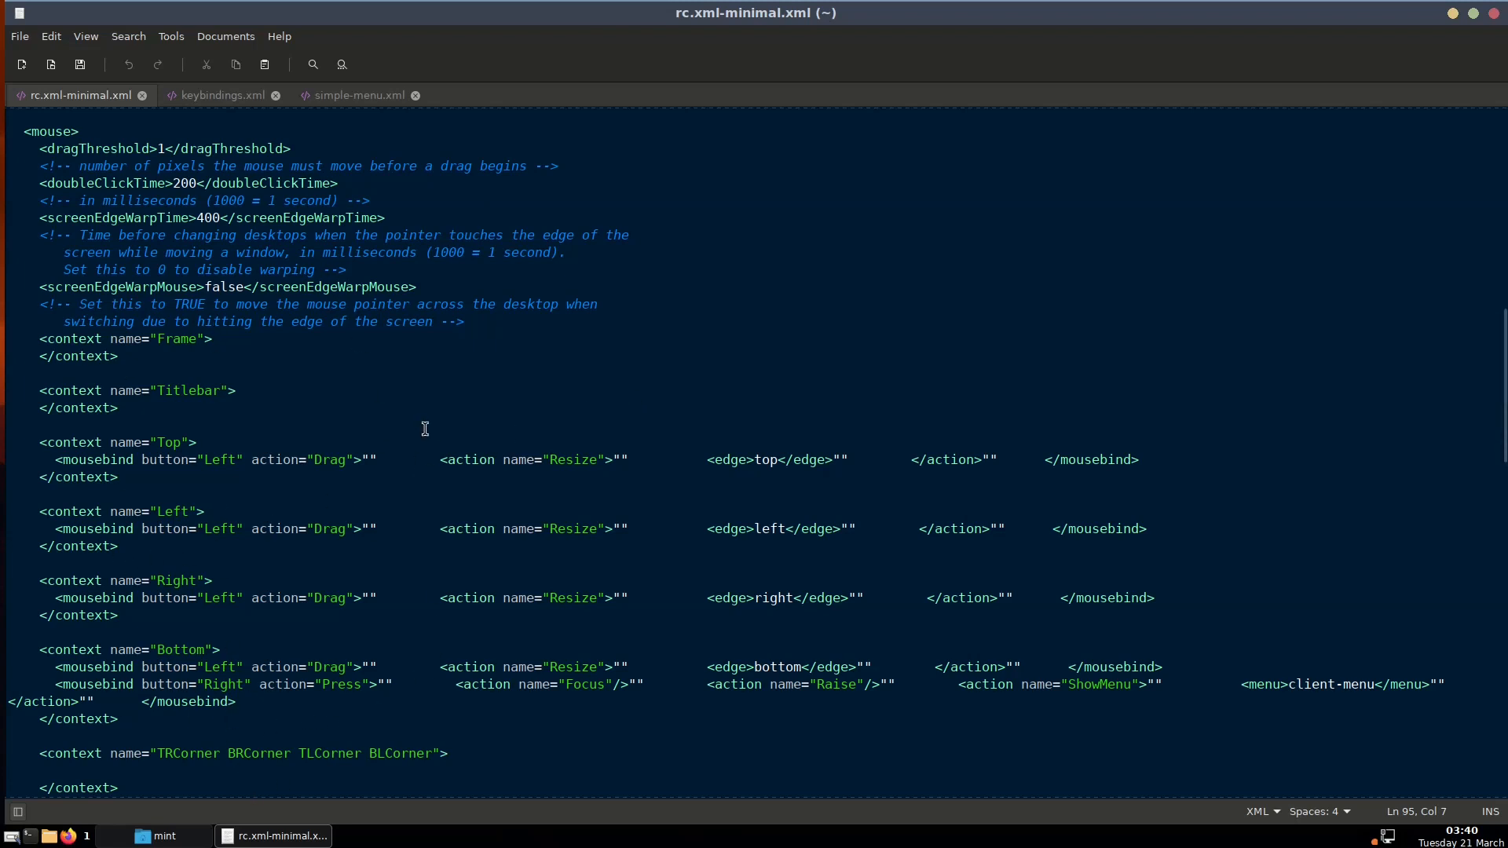
scroll(410, 382, "down", 2)
scroll(410, 382, "down", 15)
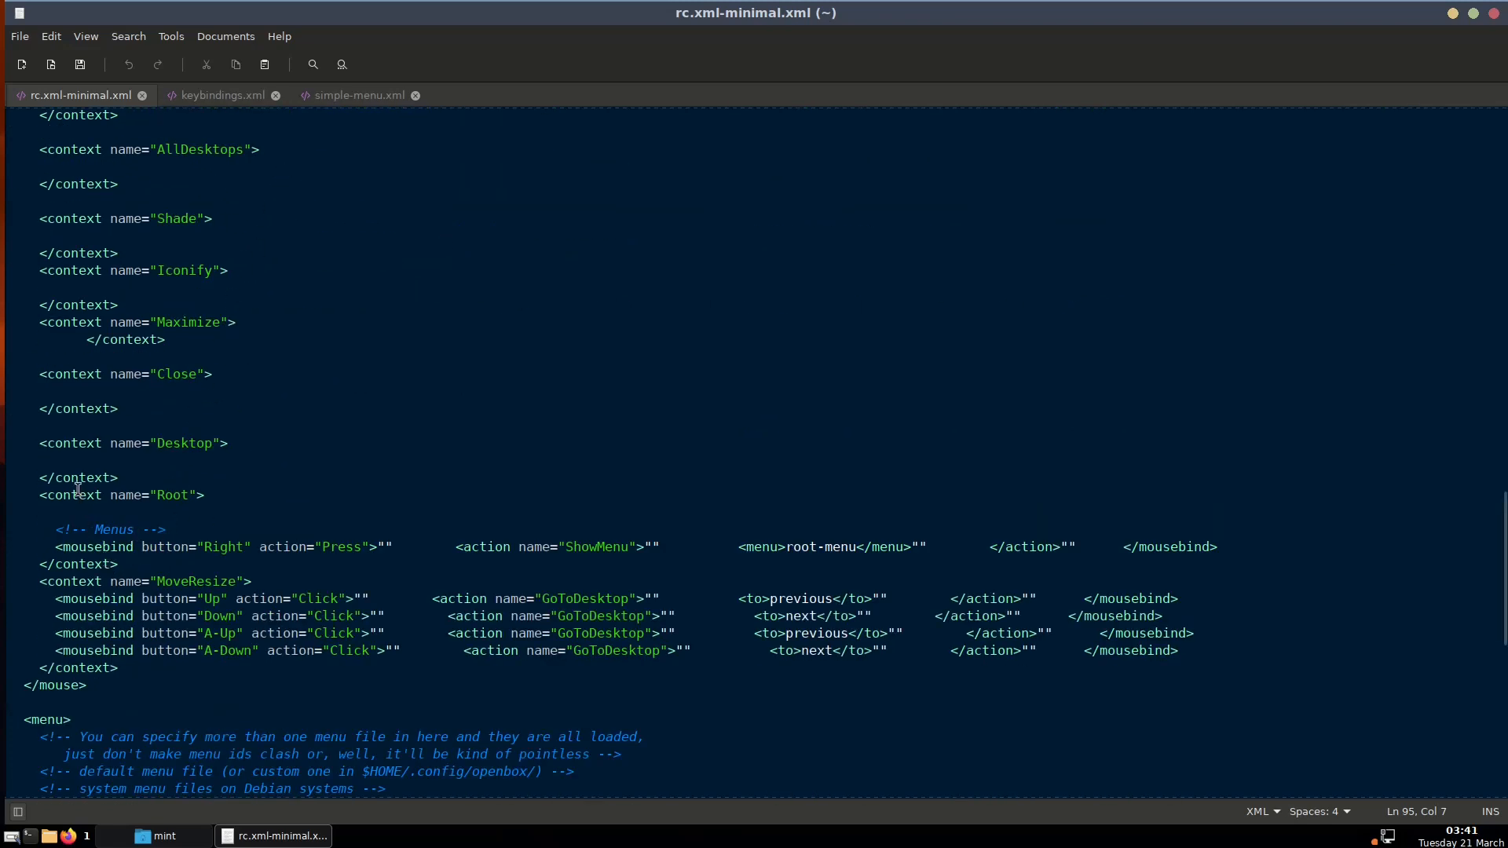
Minimize the rc.xml editor and file manager, then open and close the desktop root menu three times
left_click(249, 837)
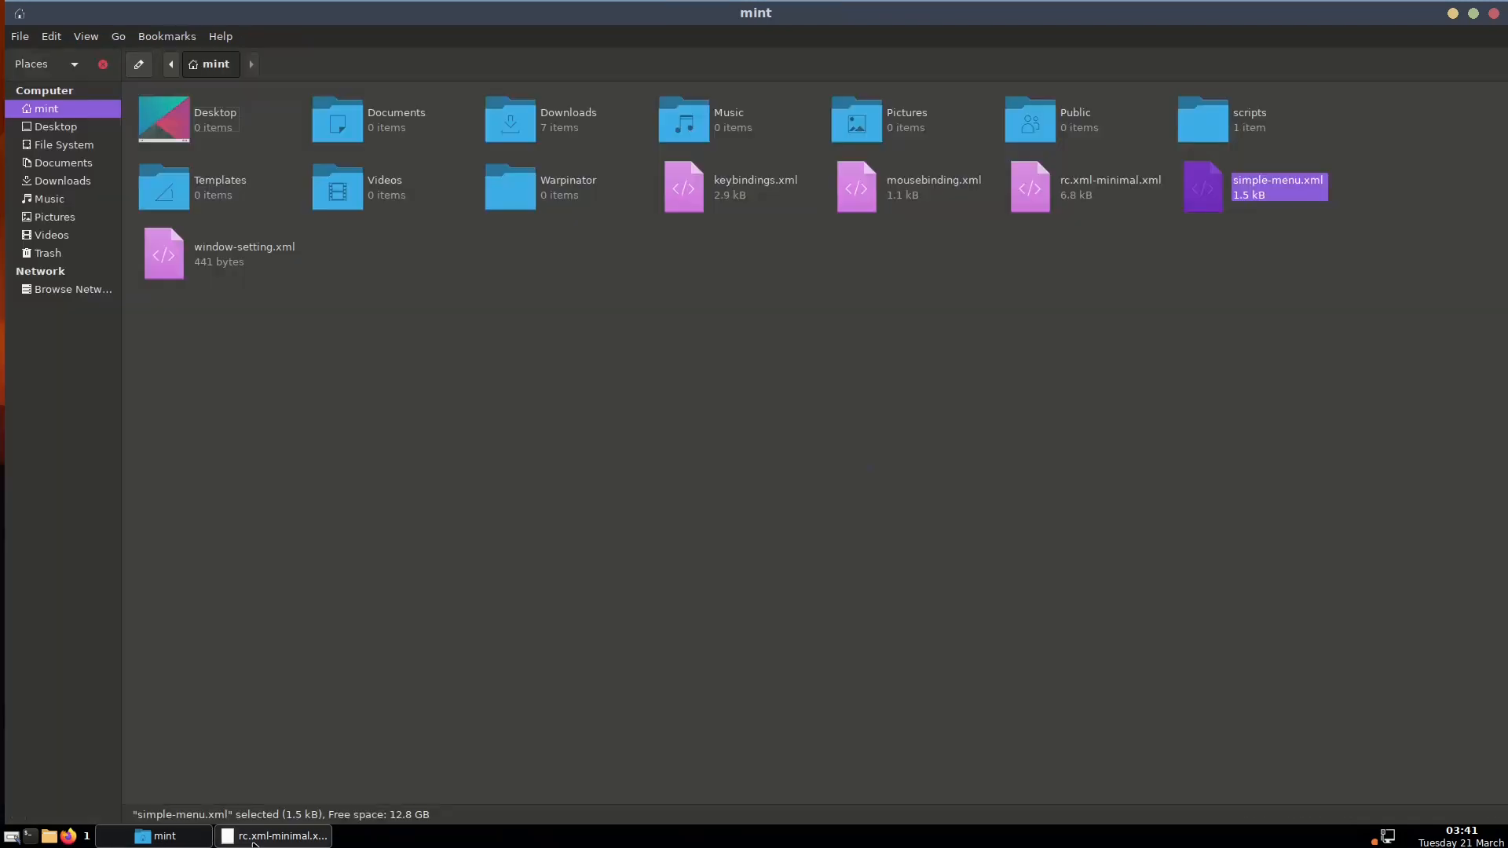
left_click(175, 839)
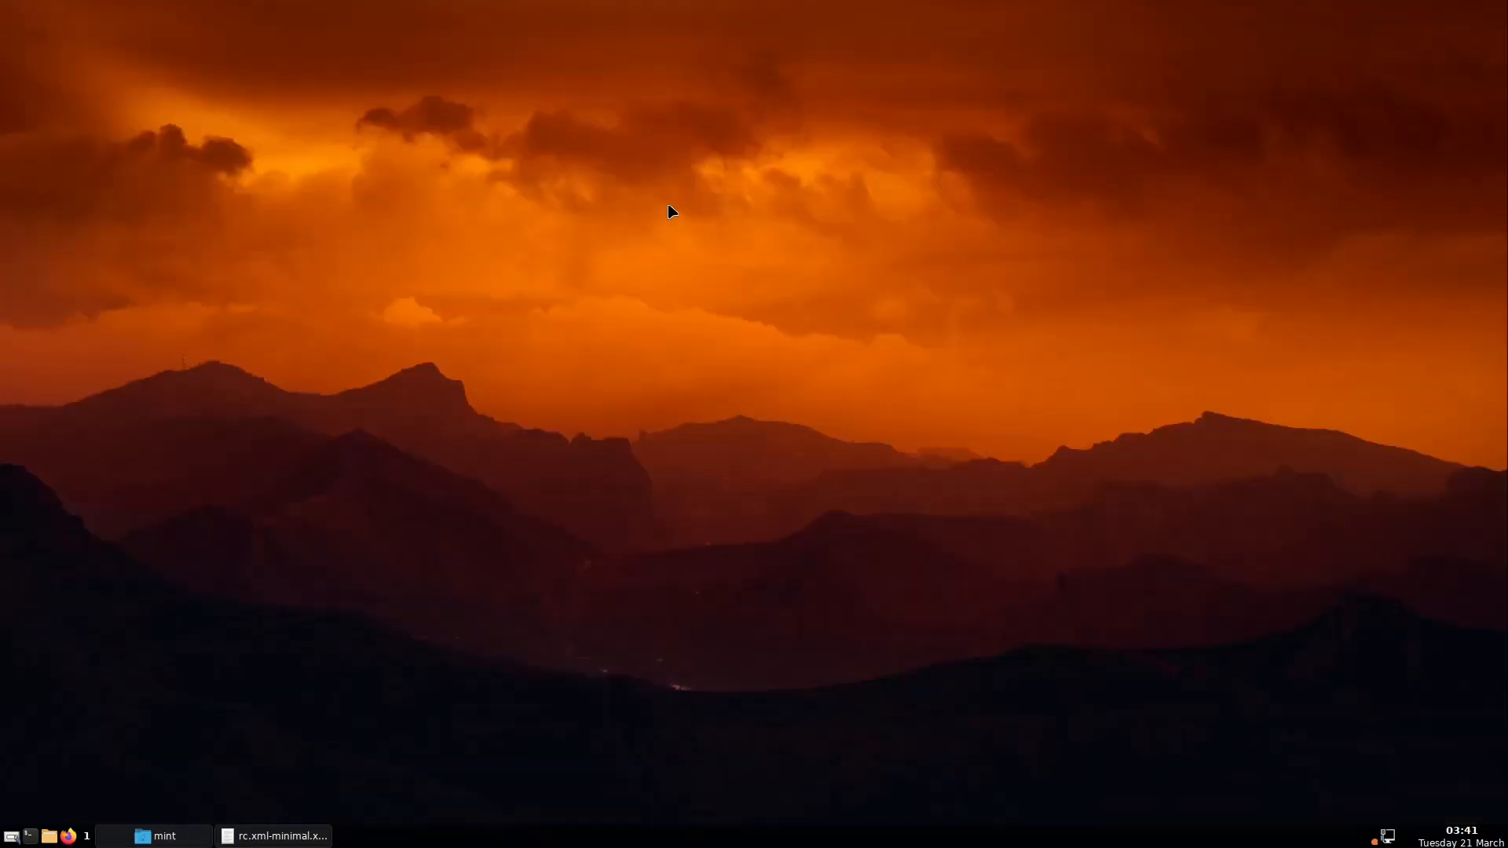
right_click(735, 288)
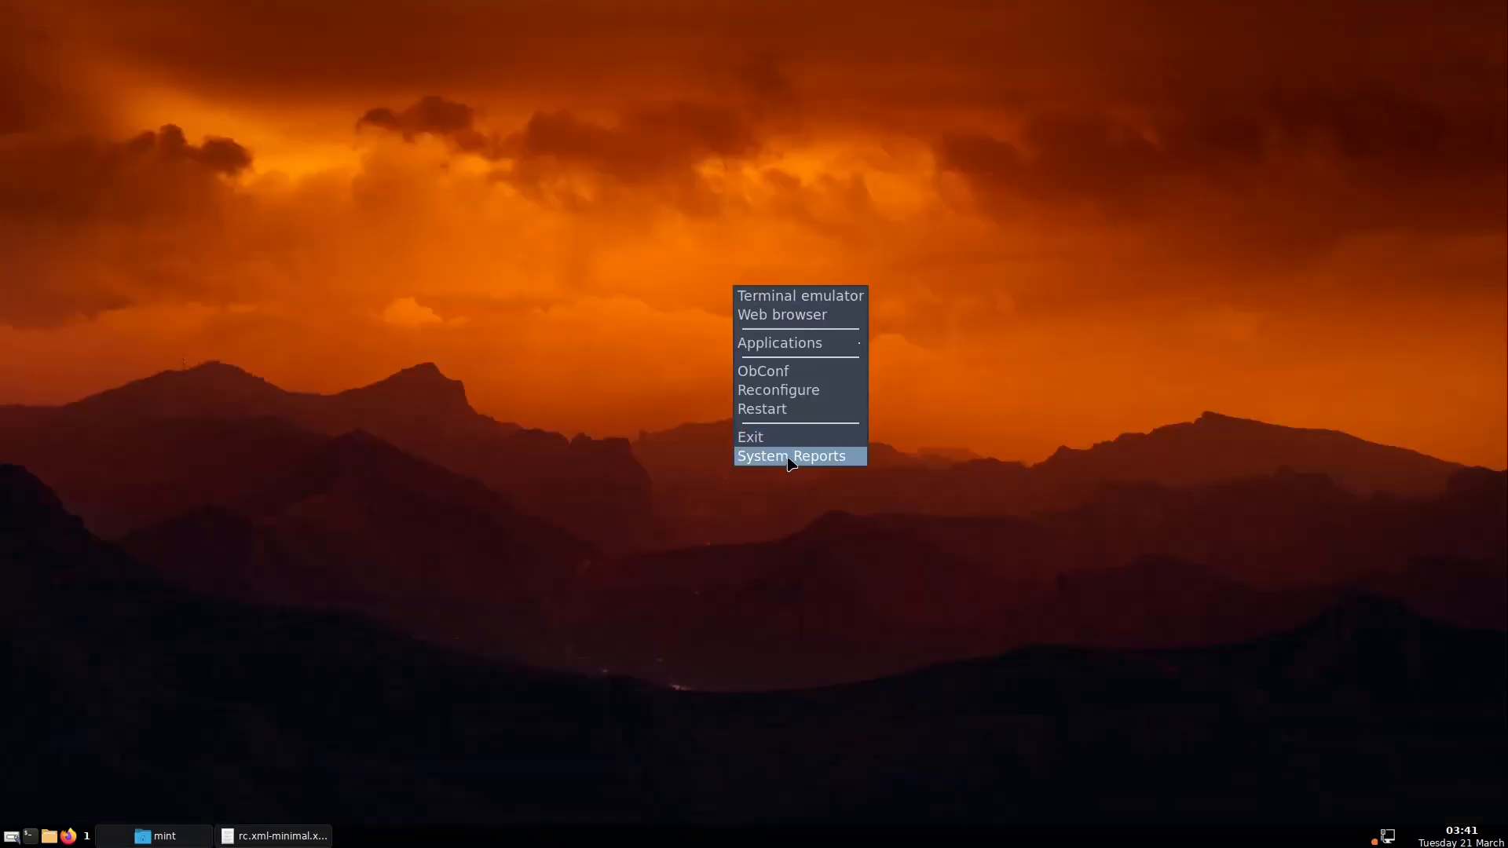
left_click(612, 433)
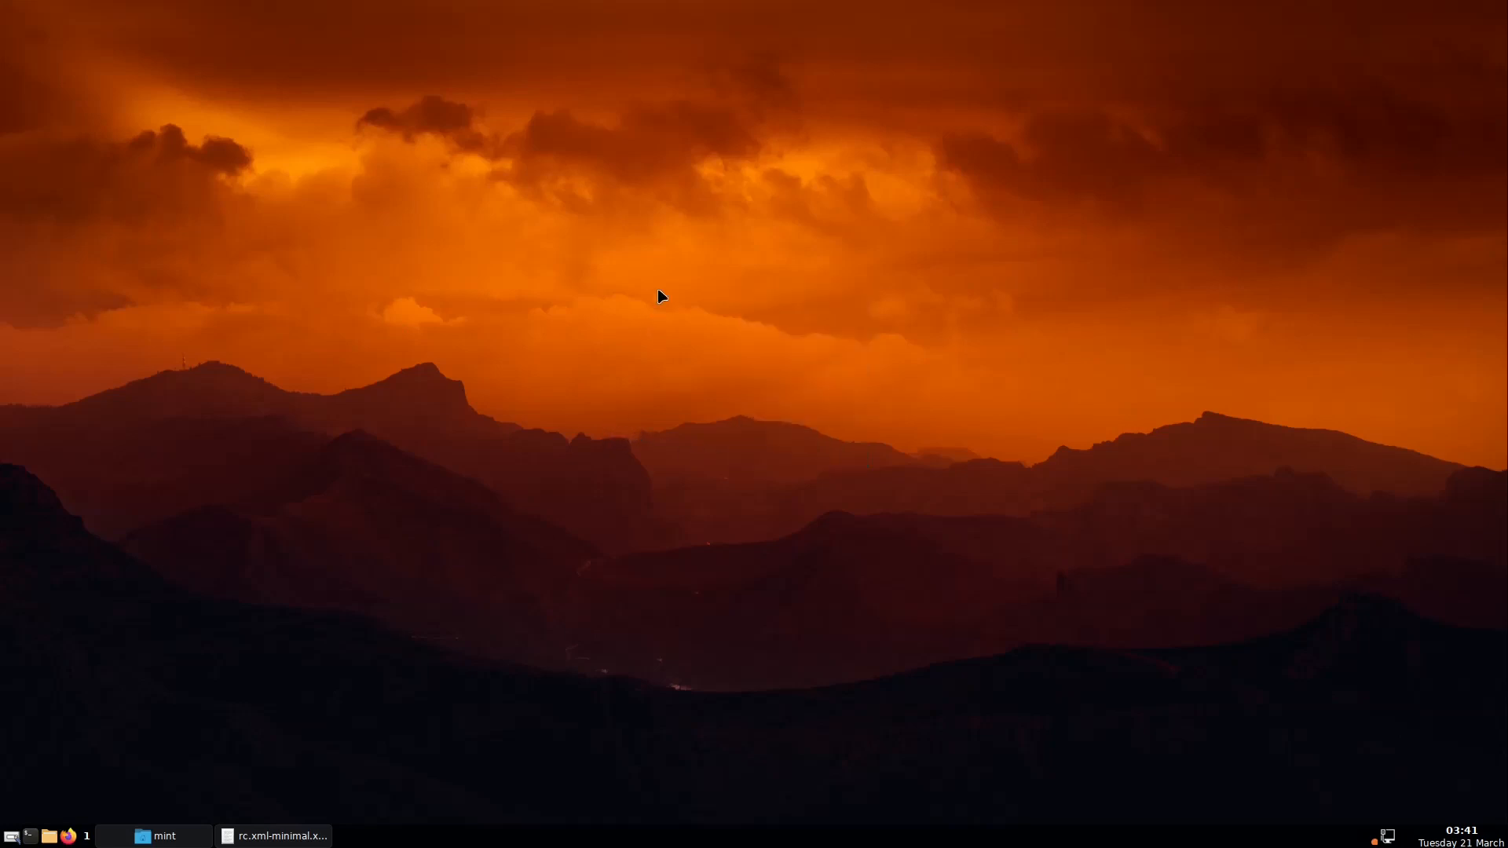
right_click(663, 244)
left_click(631, 384)
right_click(776, 254)
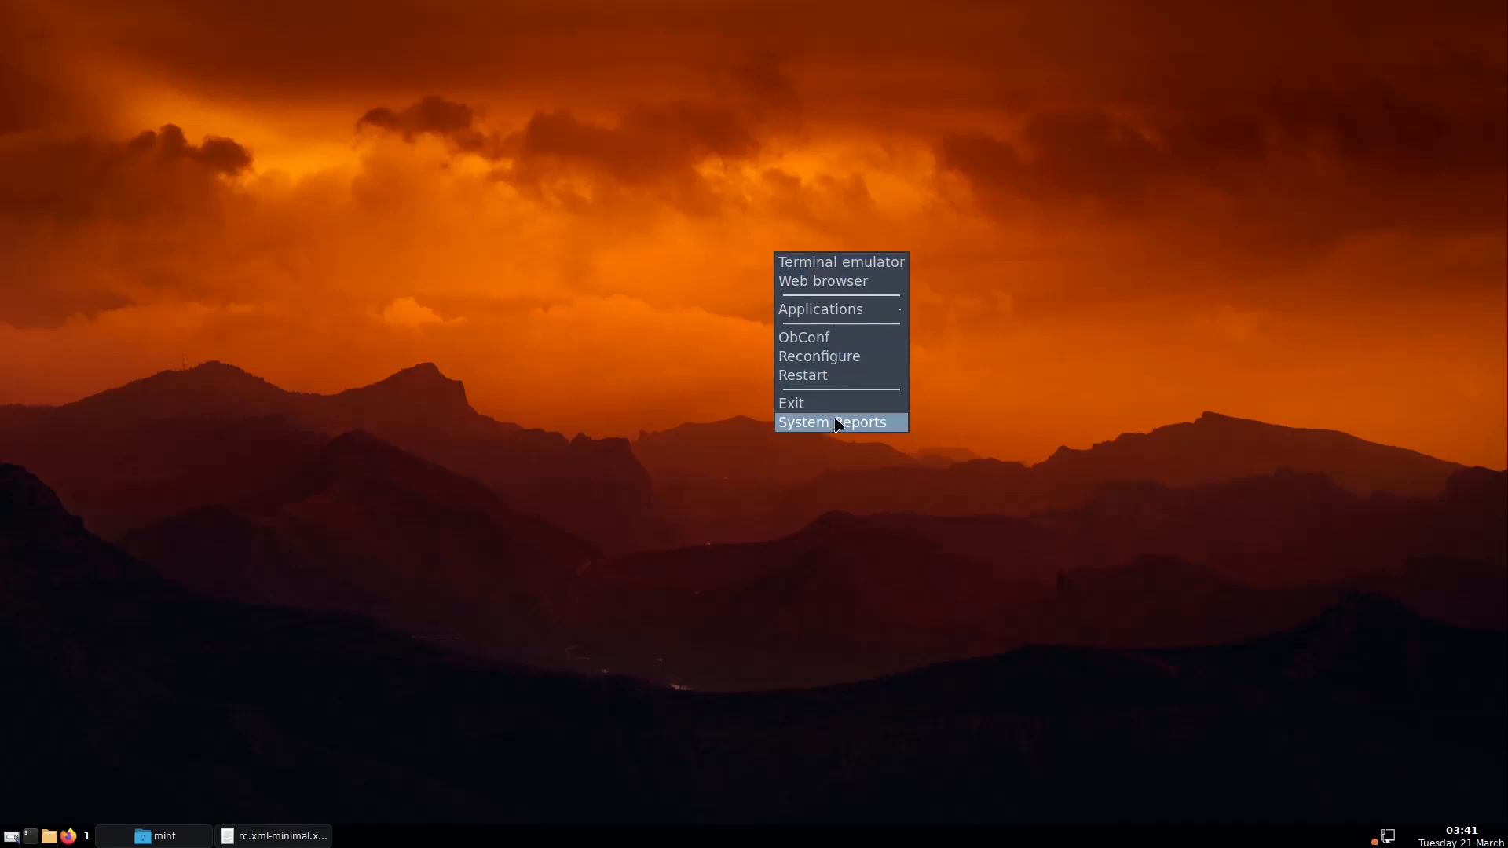
left_click(720, 363)
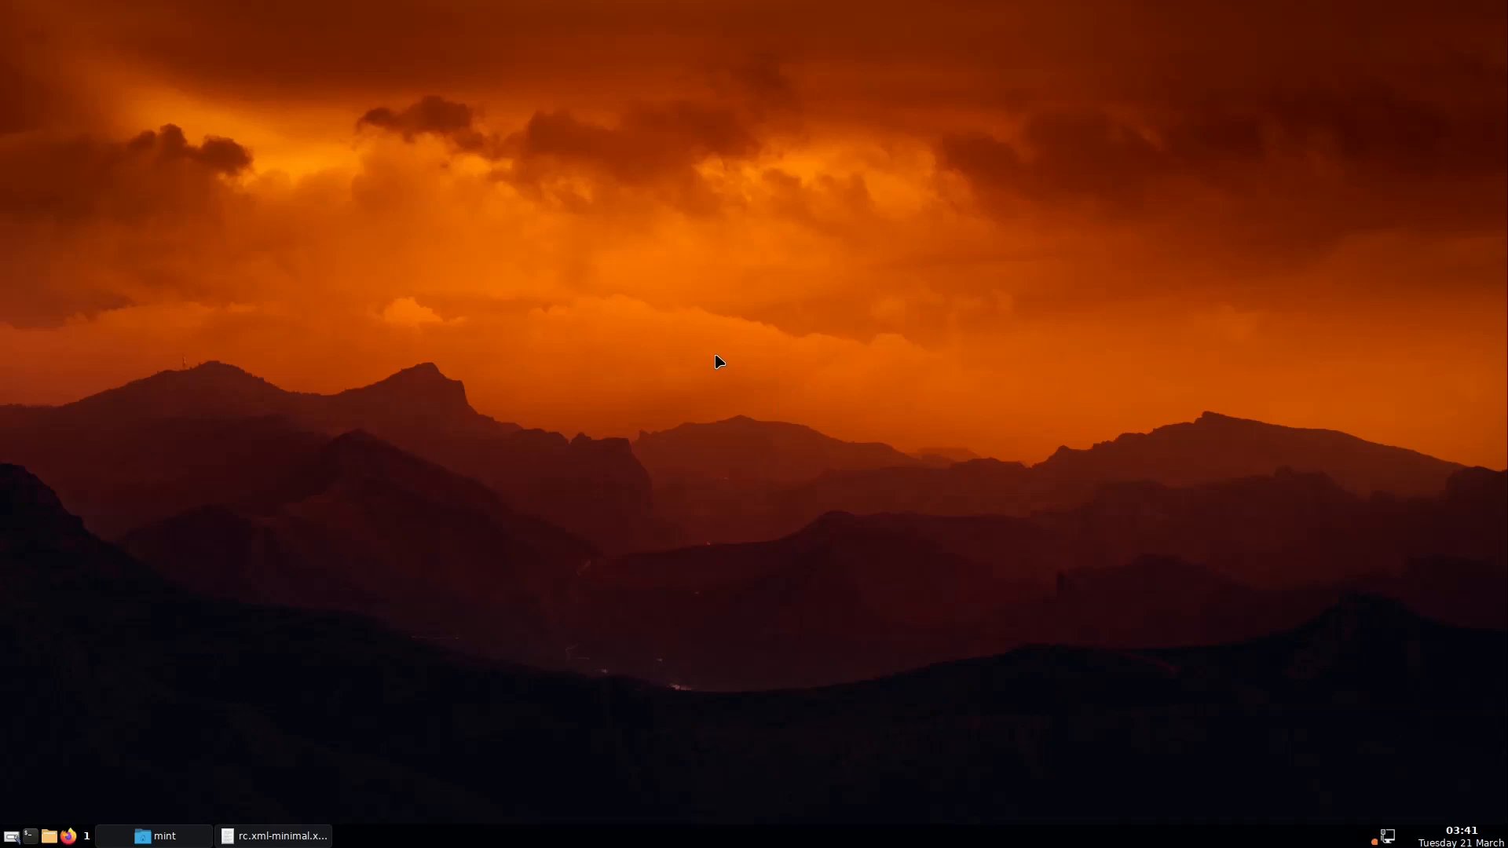
Restore xed and place the caret on the Root context's right-click ShowMenu mousebind line
left_click(286, 837)
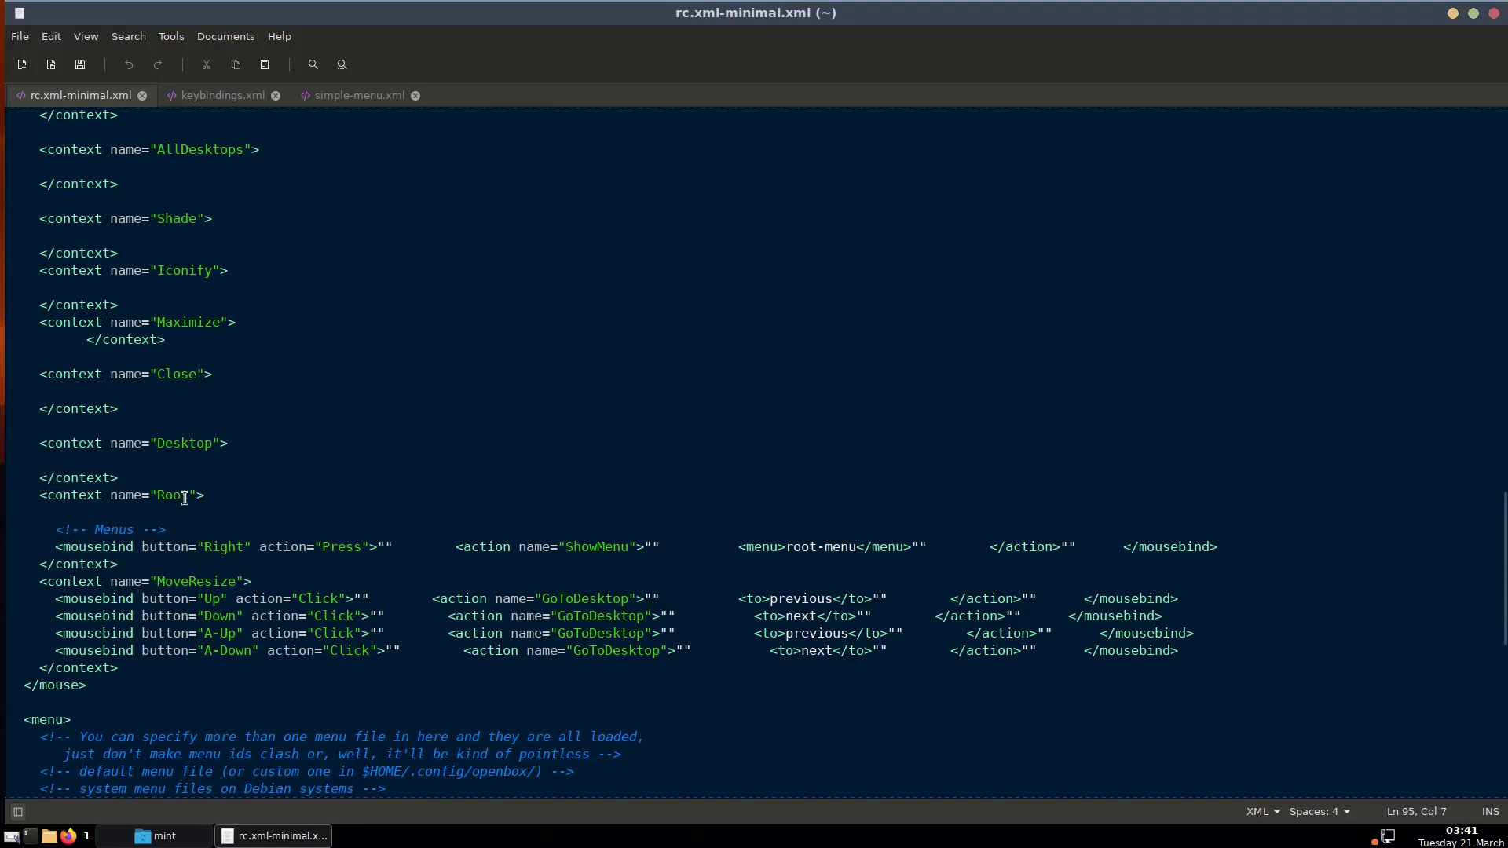
scroll(219, 493, "up", 1)
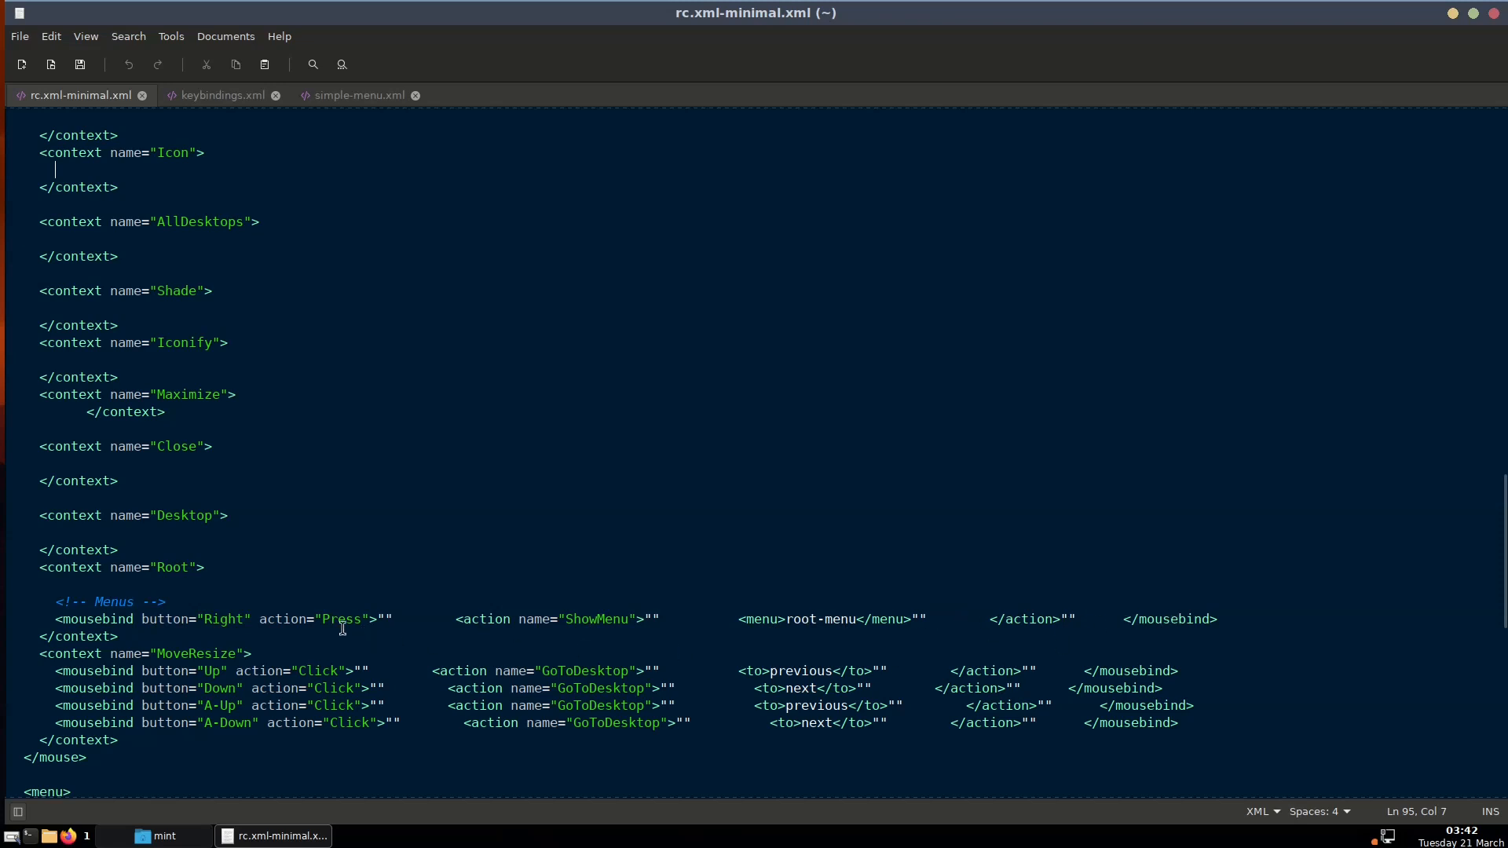
left_click(204, 619)
triple_click(792, 619)
right_click(792, 619)
left_click(838, 694)
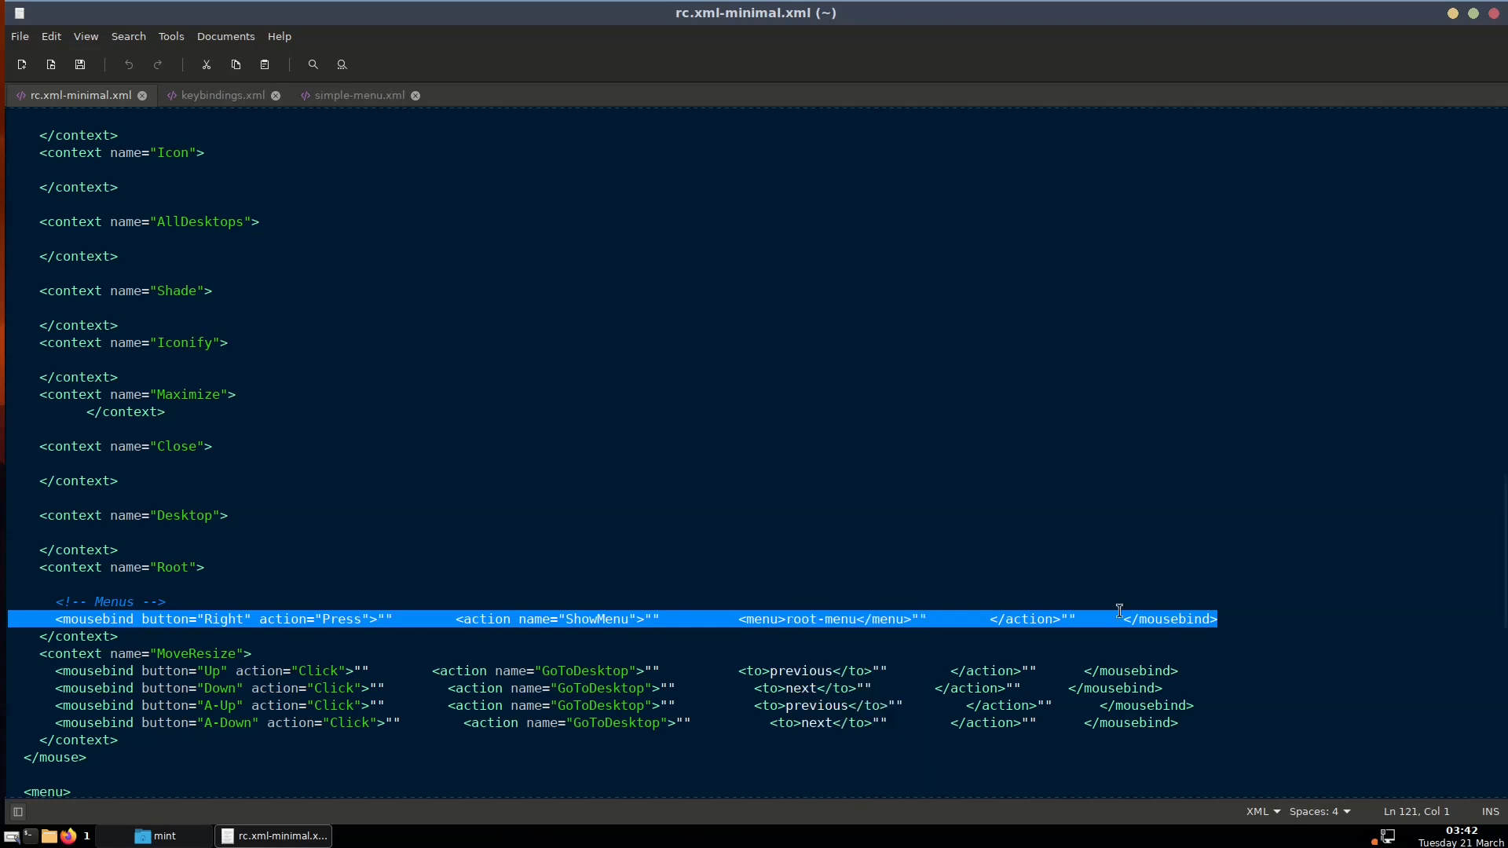
left_click(1239, 619)
key("Return")
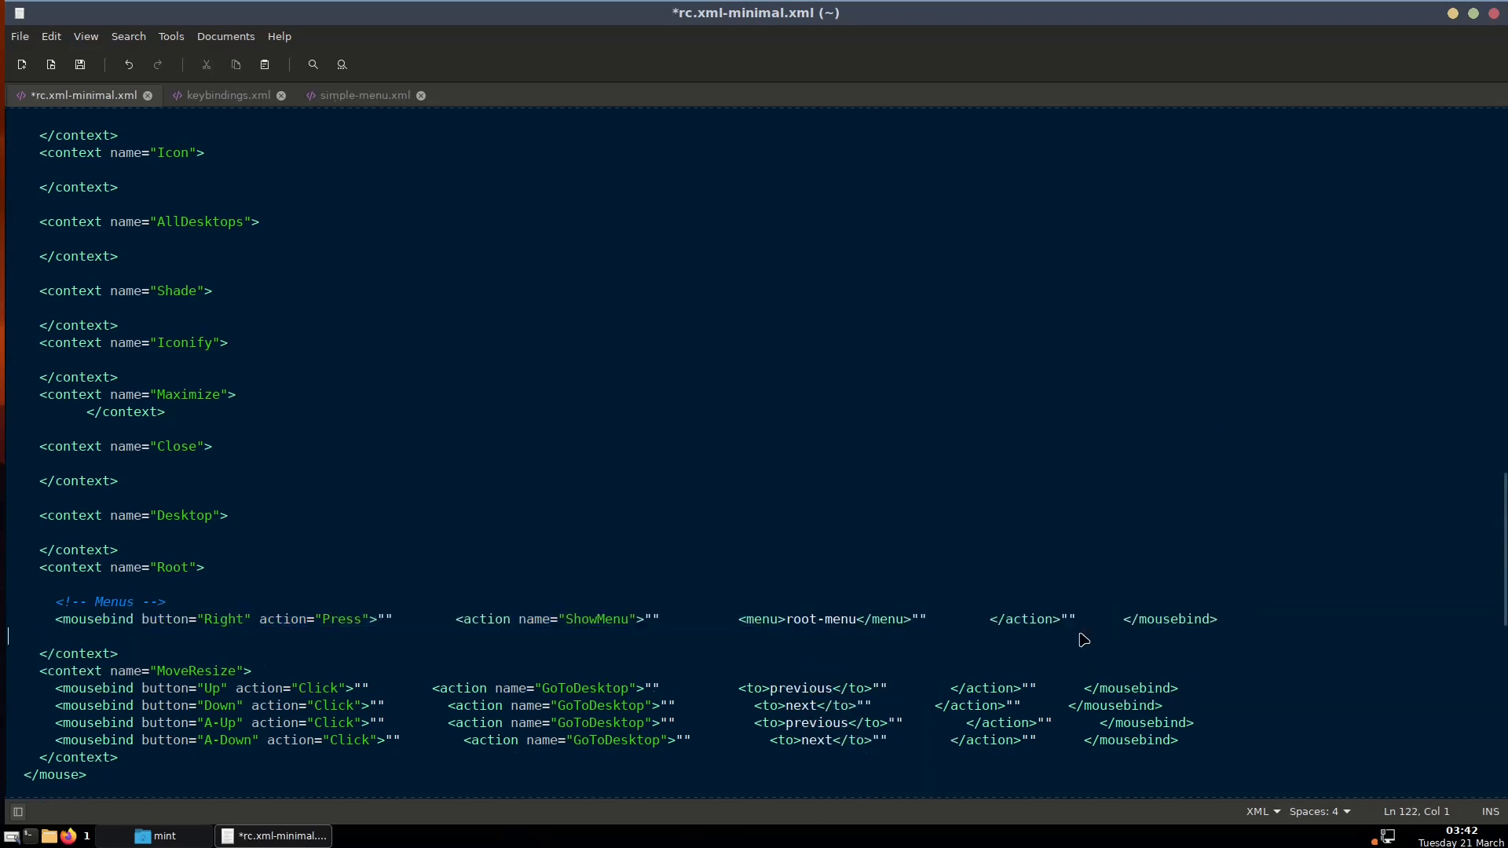
right_click(1082, 638)
left_click(1119, 526)
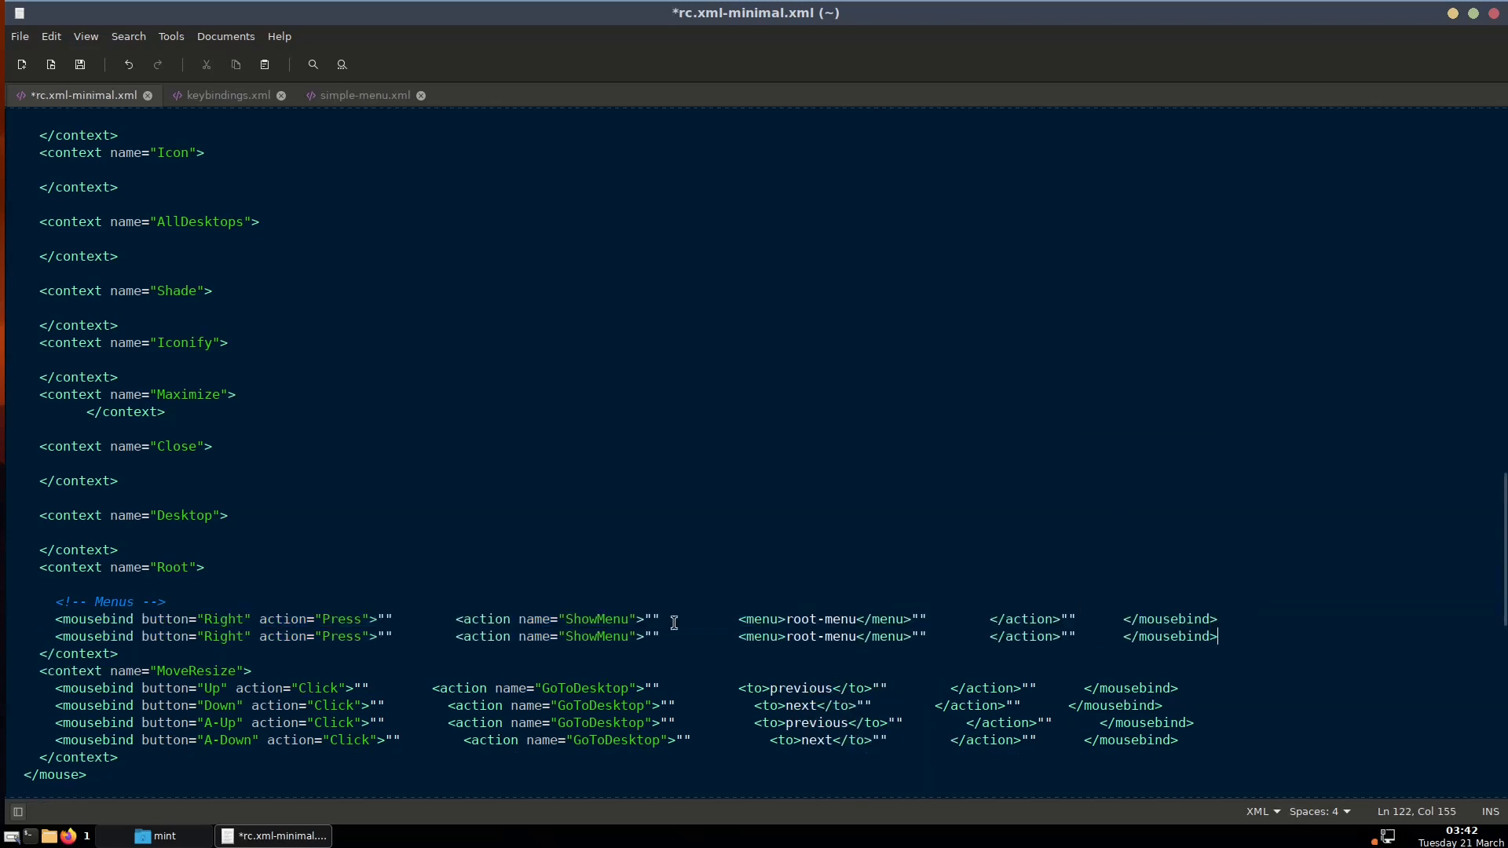
left_click(206, 636)
type("Left")
key("Delete")
key("Delete")
key("Delete")
key("Delete")
key("Delete")
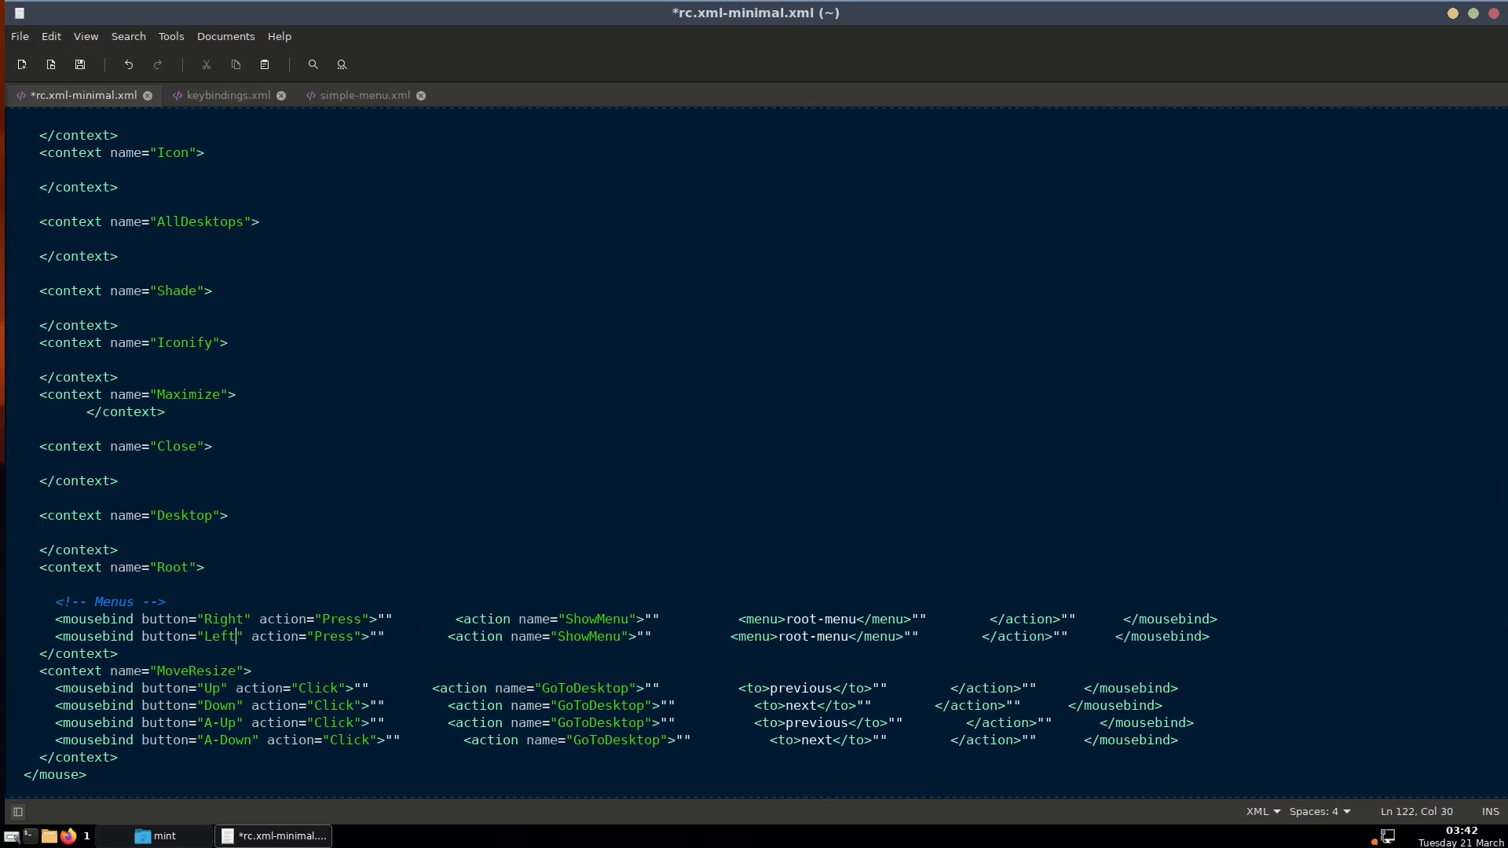
left_click(3, 553)
right_click(2, 553)
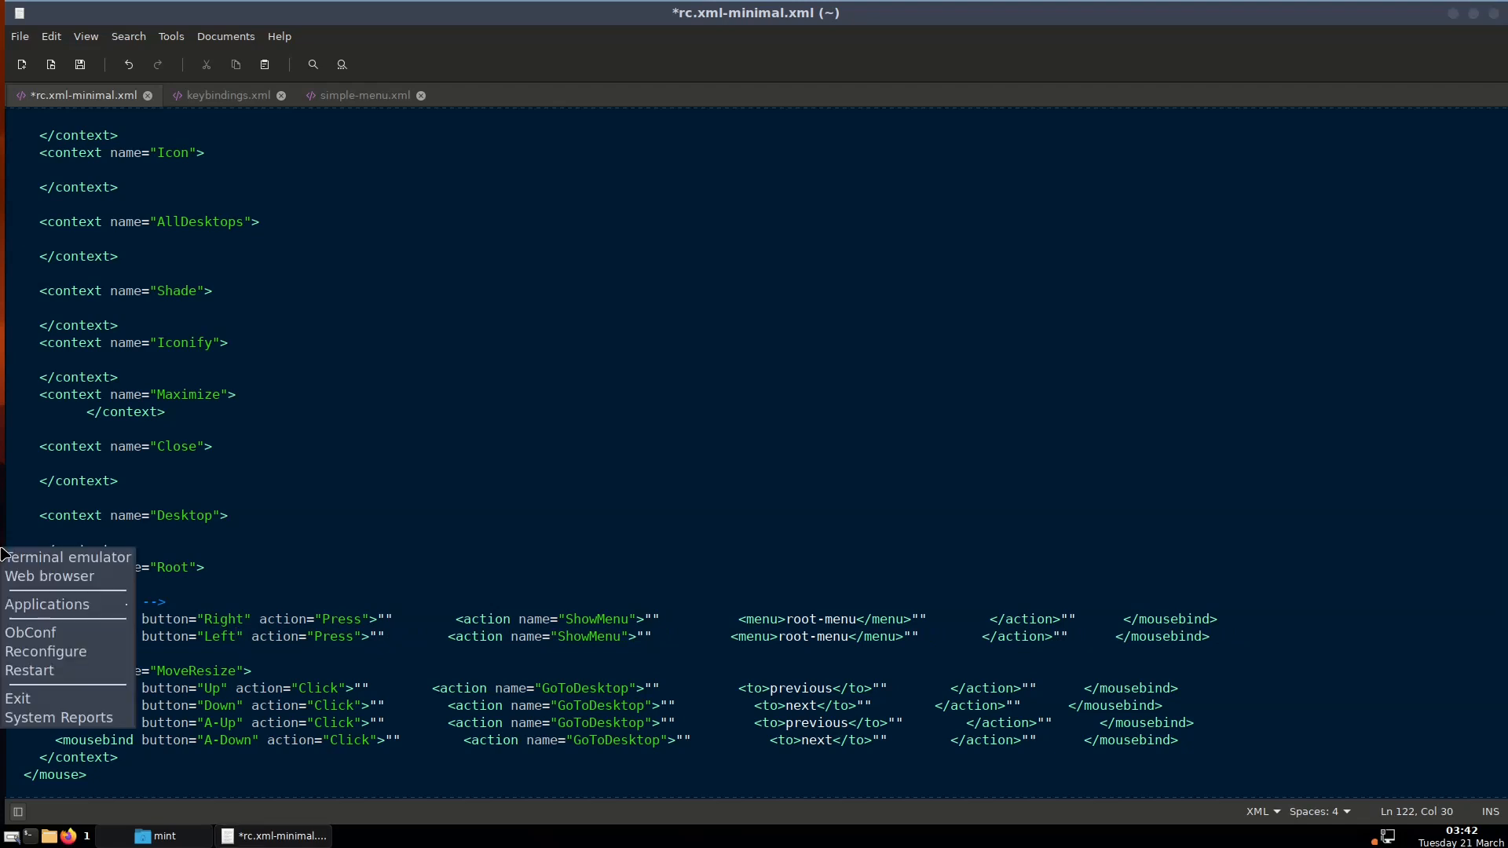
left_click(170, 619)
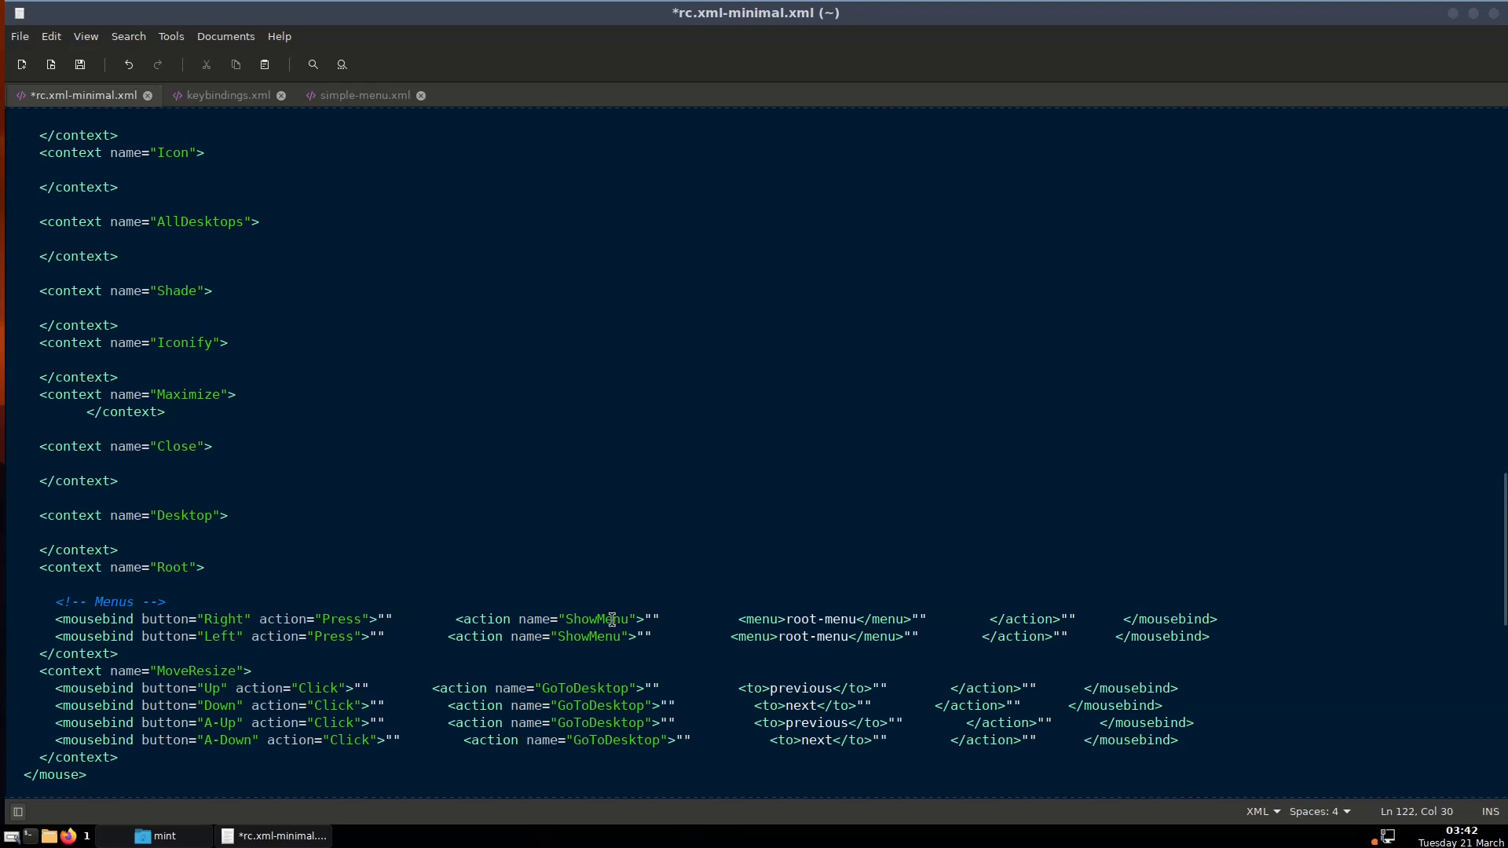
right_click(2, 425)
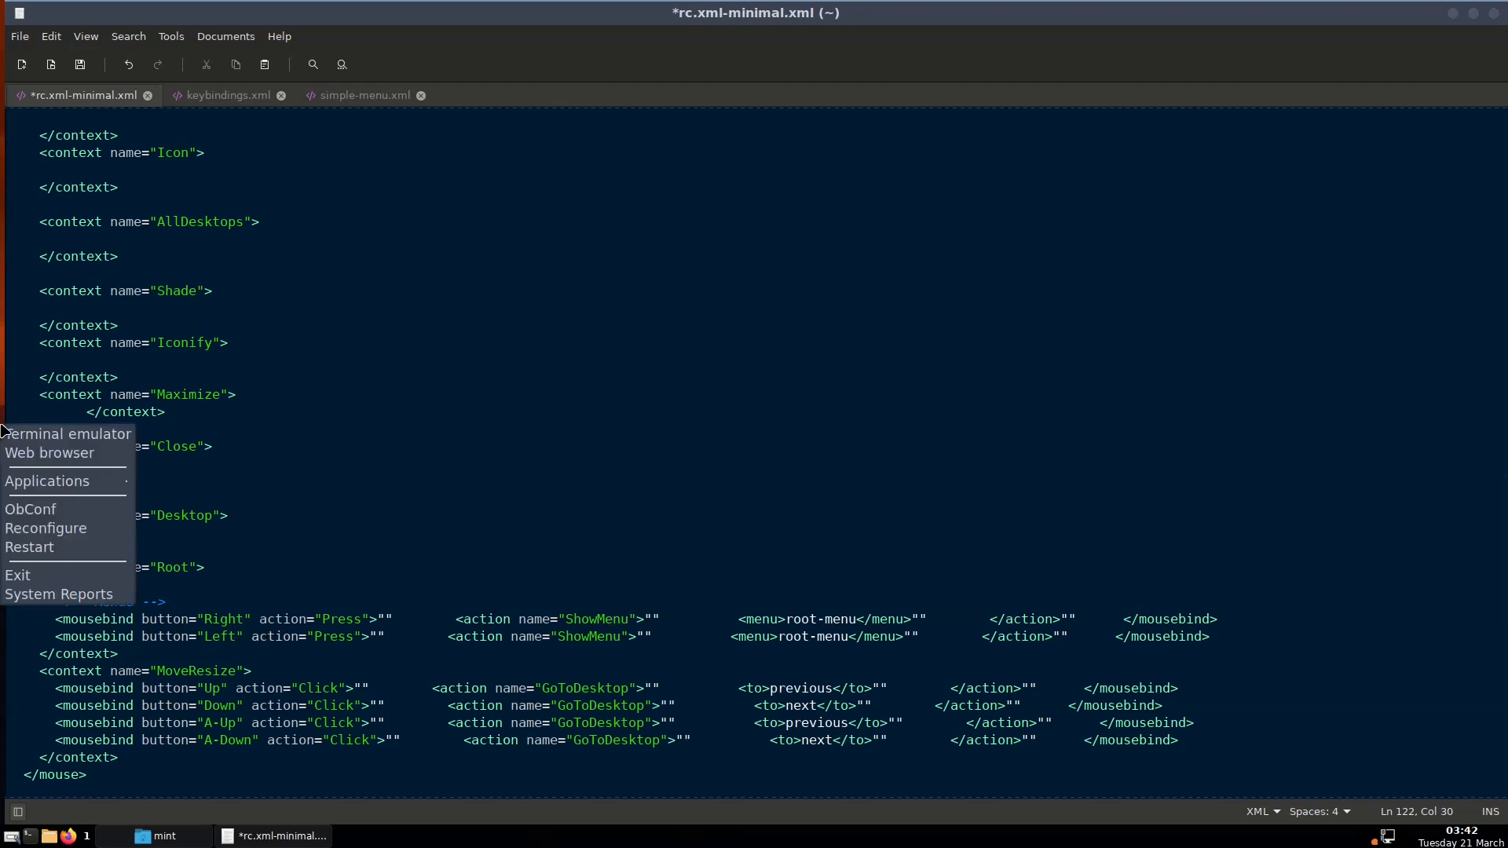
left_click(4, 408)
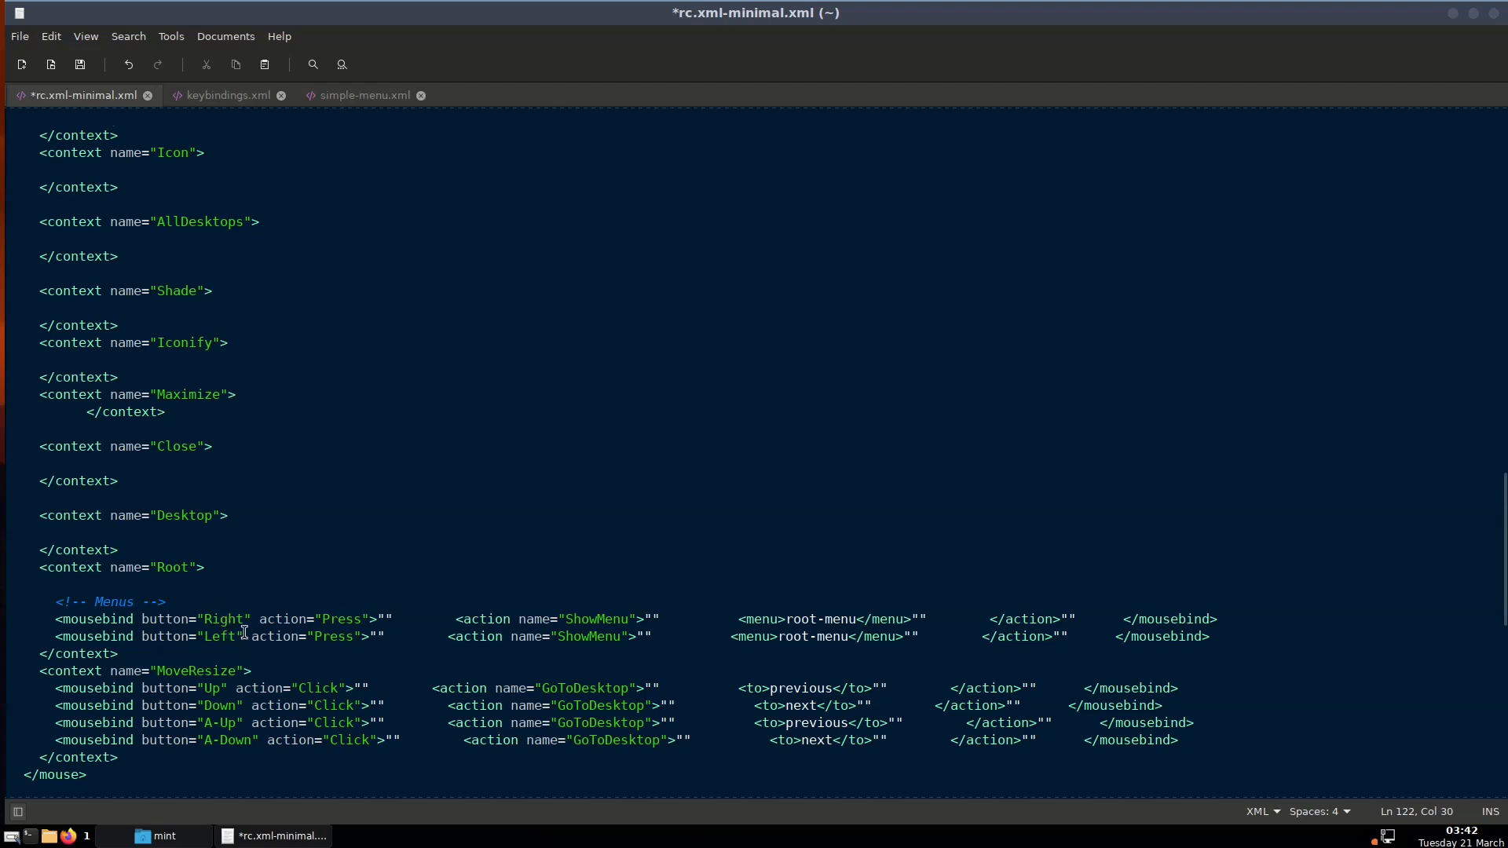
right_click(502, 840)
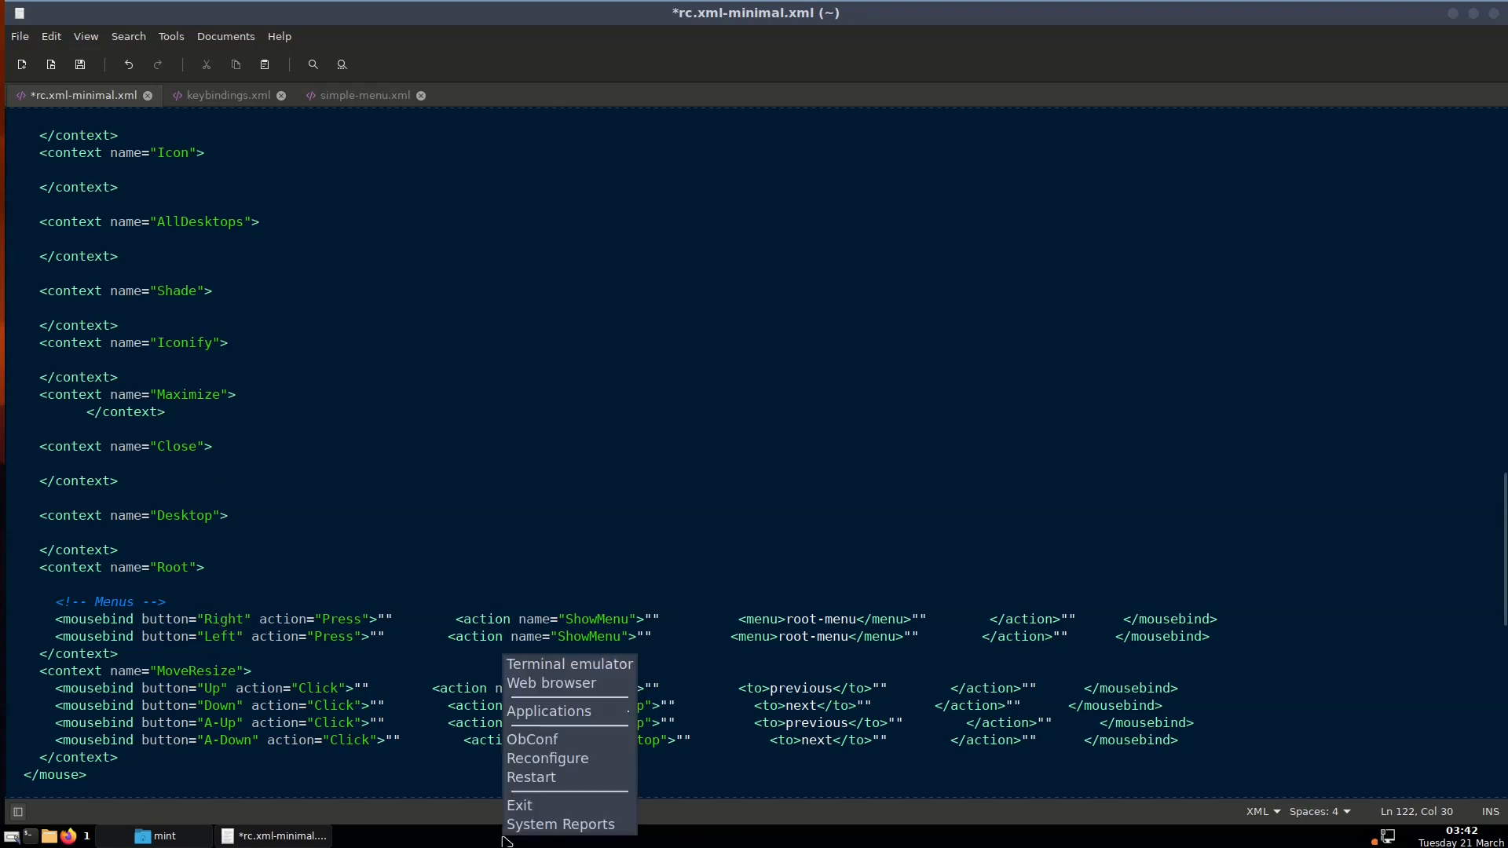
left_click(528, 756)
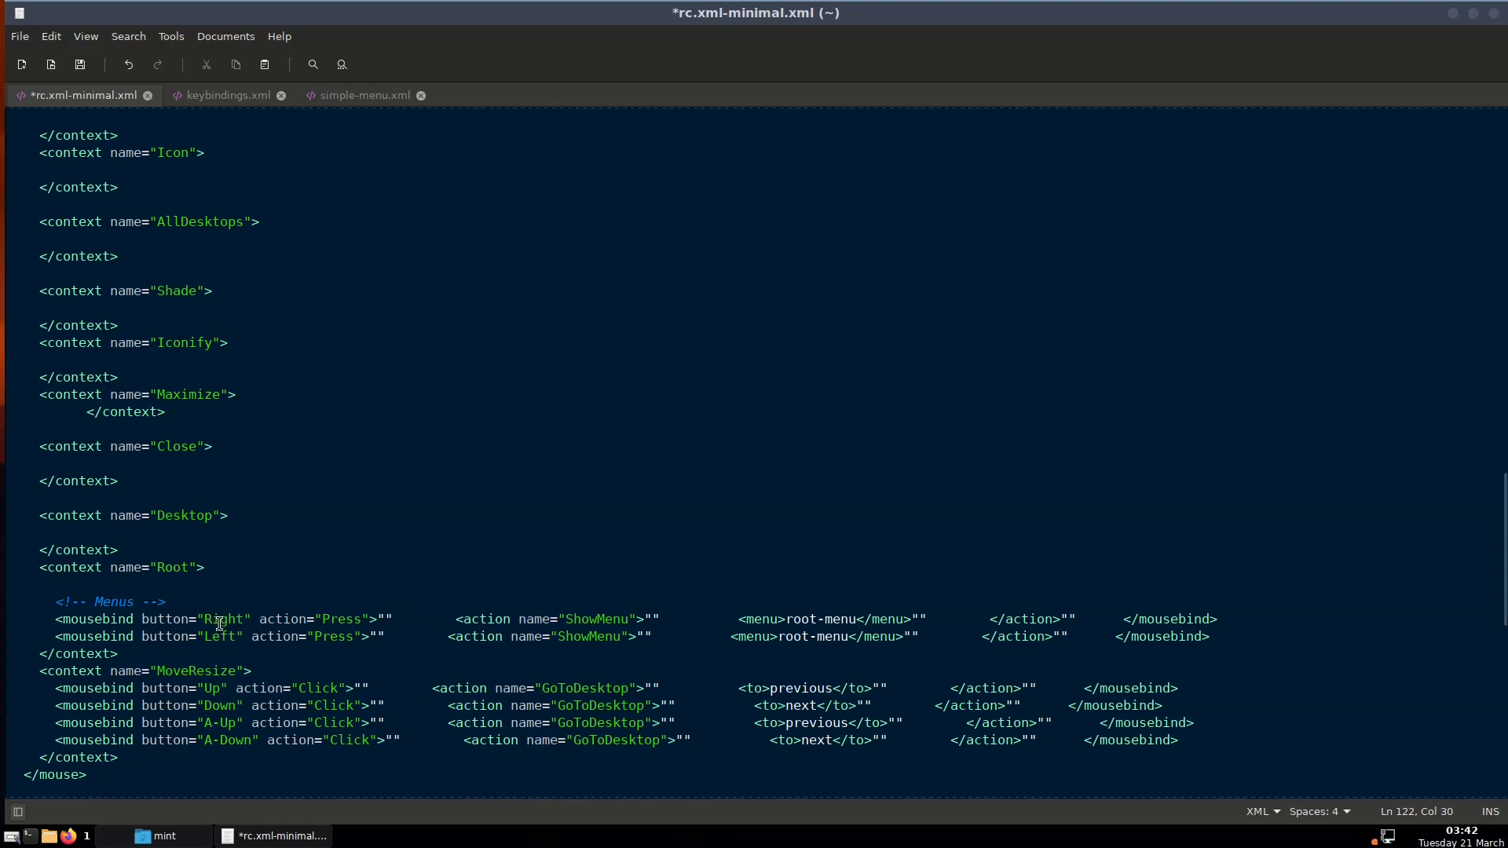
right_click(3, 450)
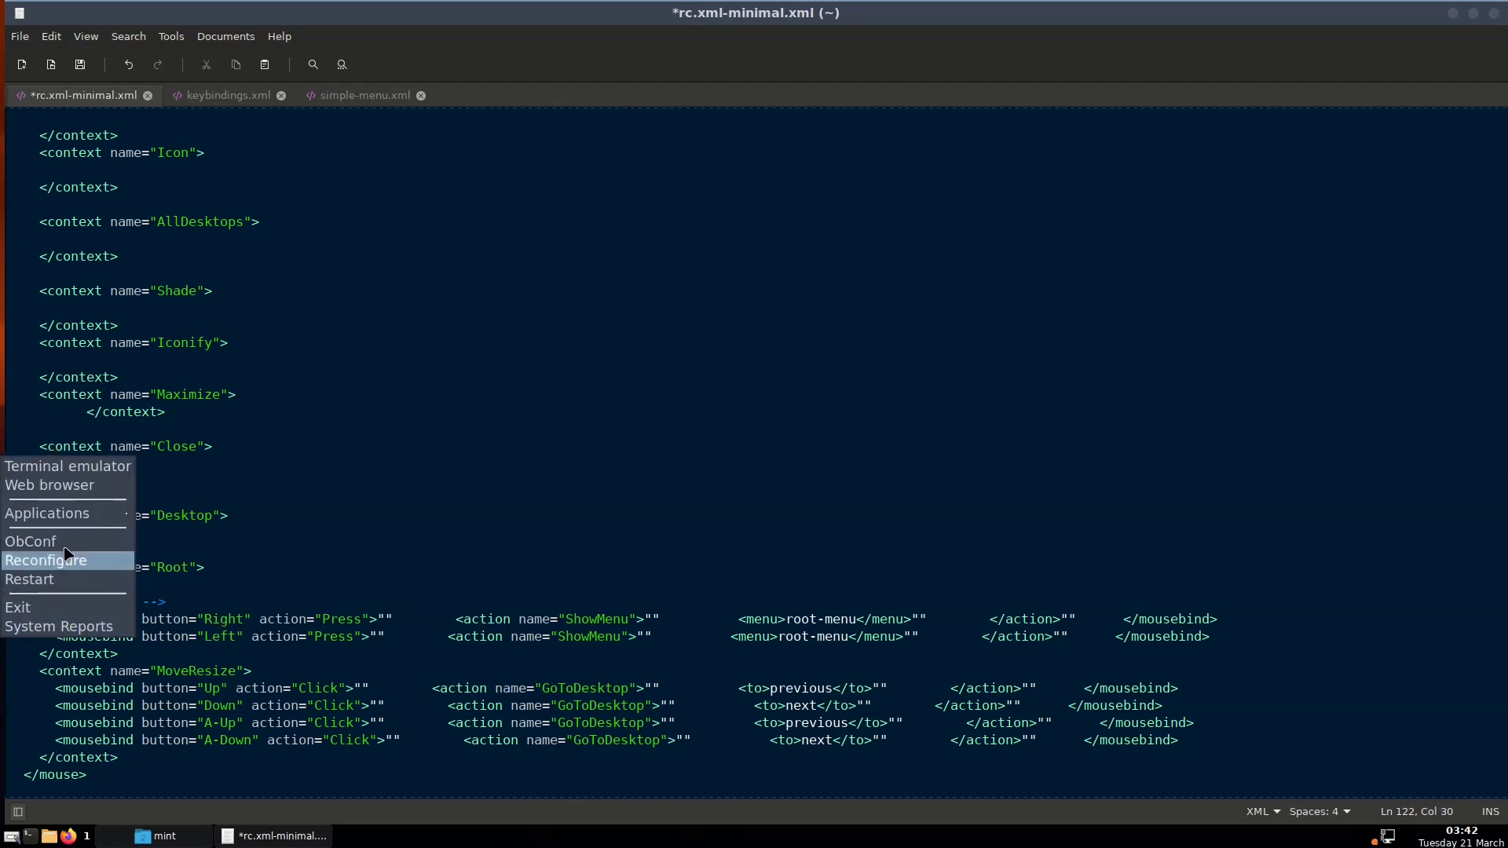
left_click(435, 640)
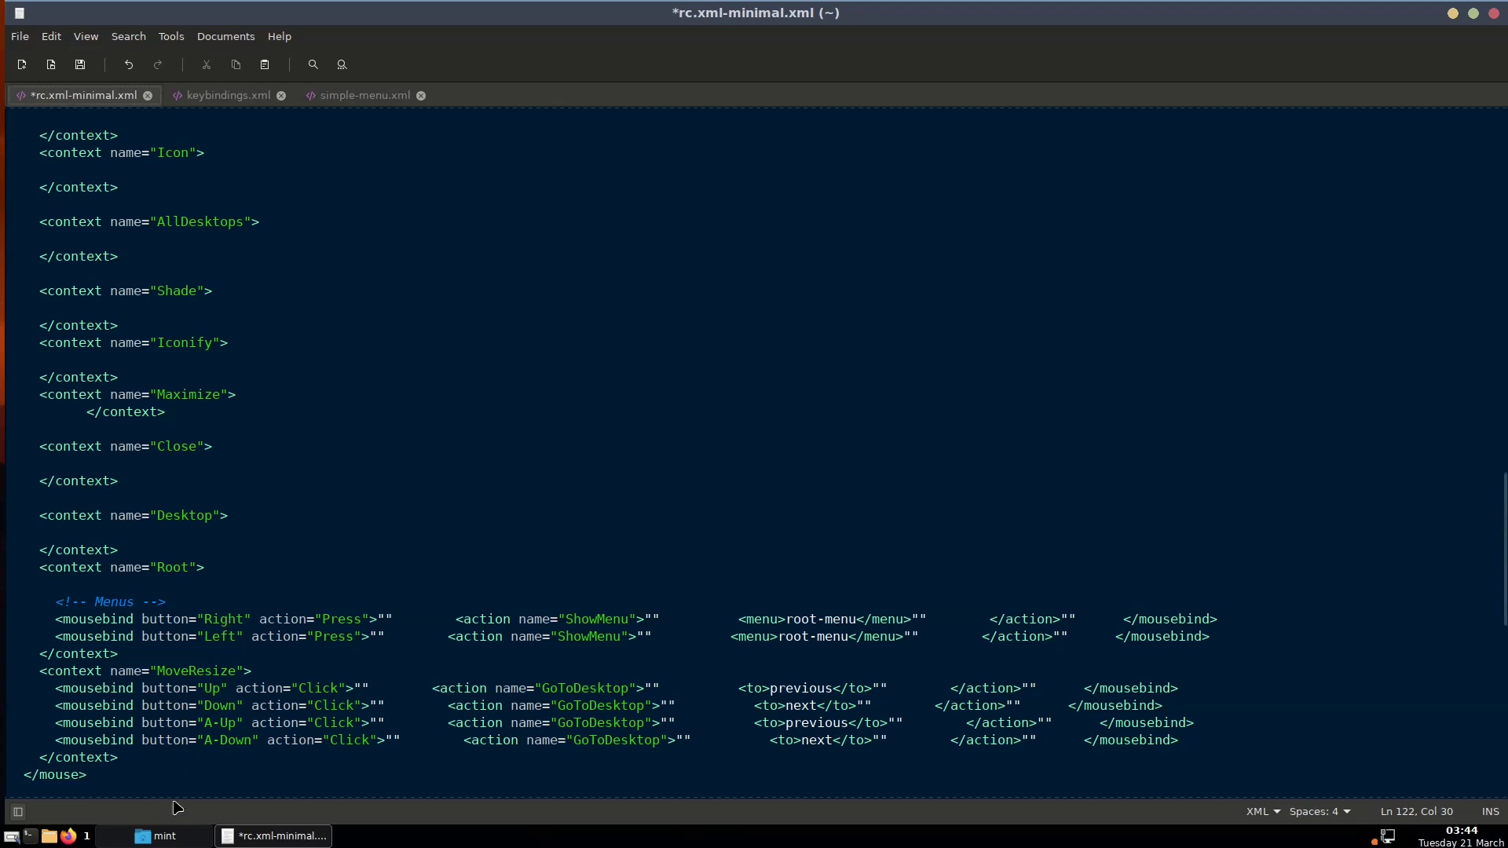
Open mousebinding.xml from the 'mint' home folder into xed
left_click(161, 837)
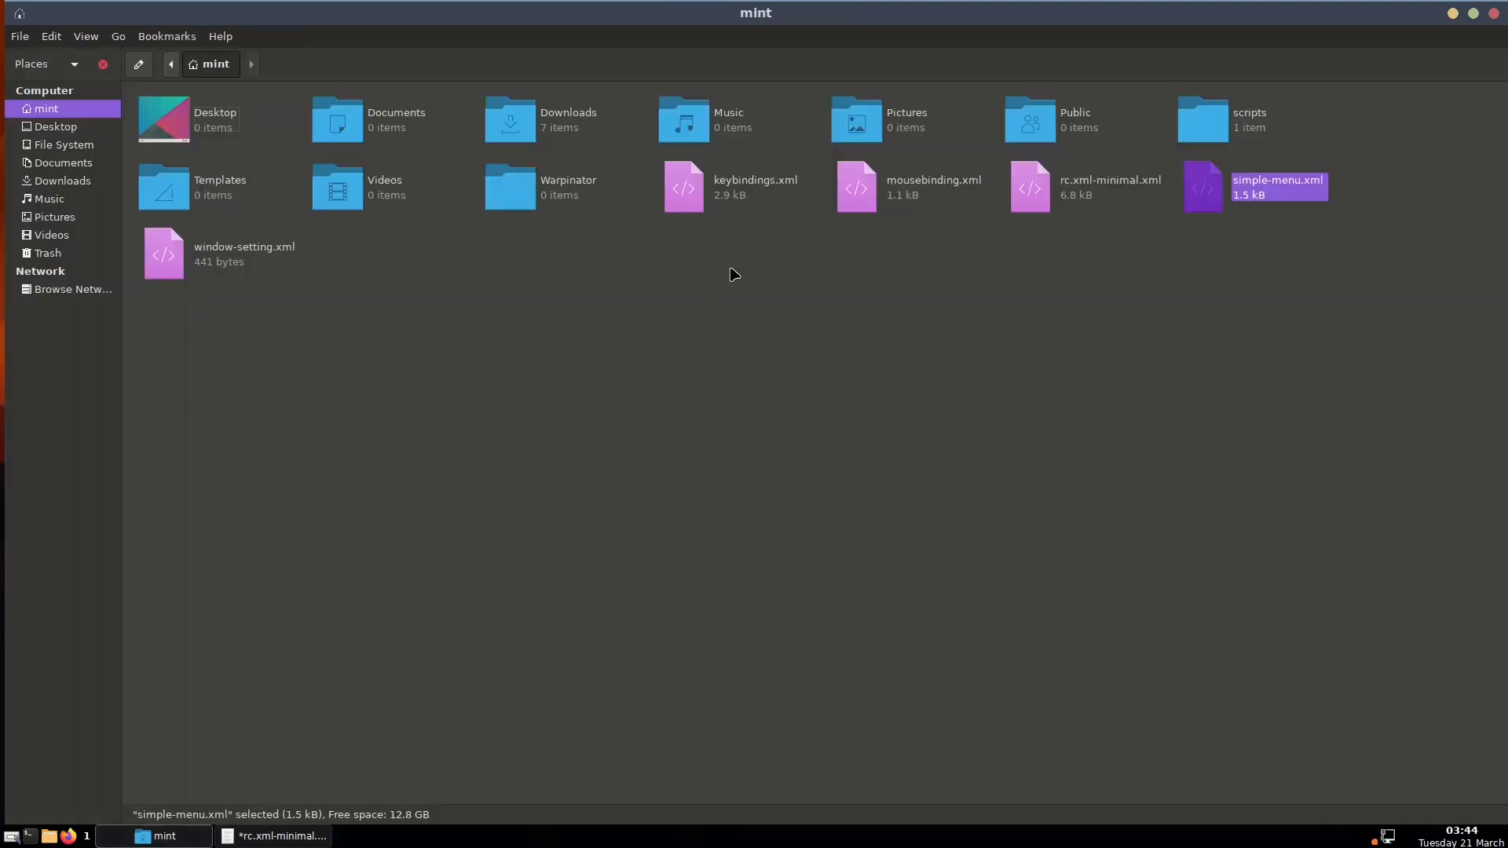
double_click(935, 187)
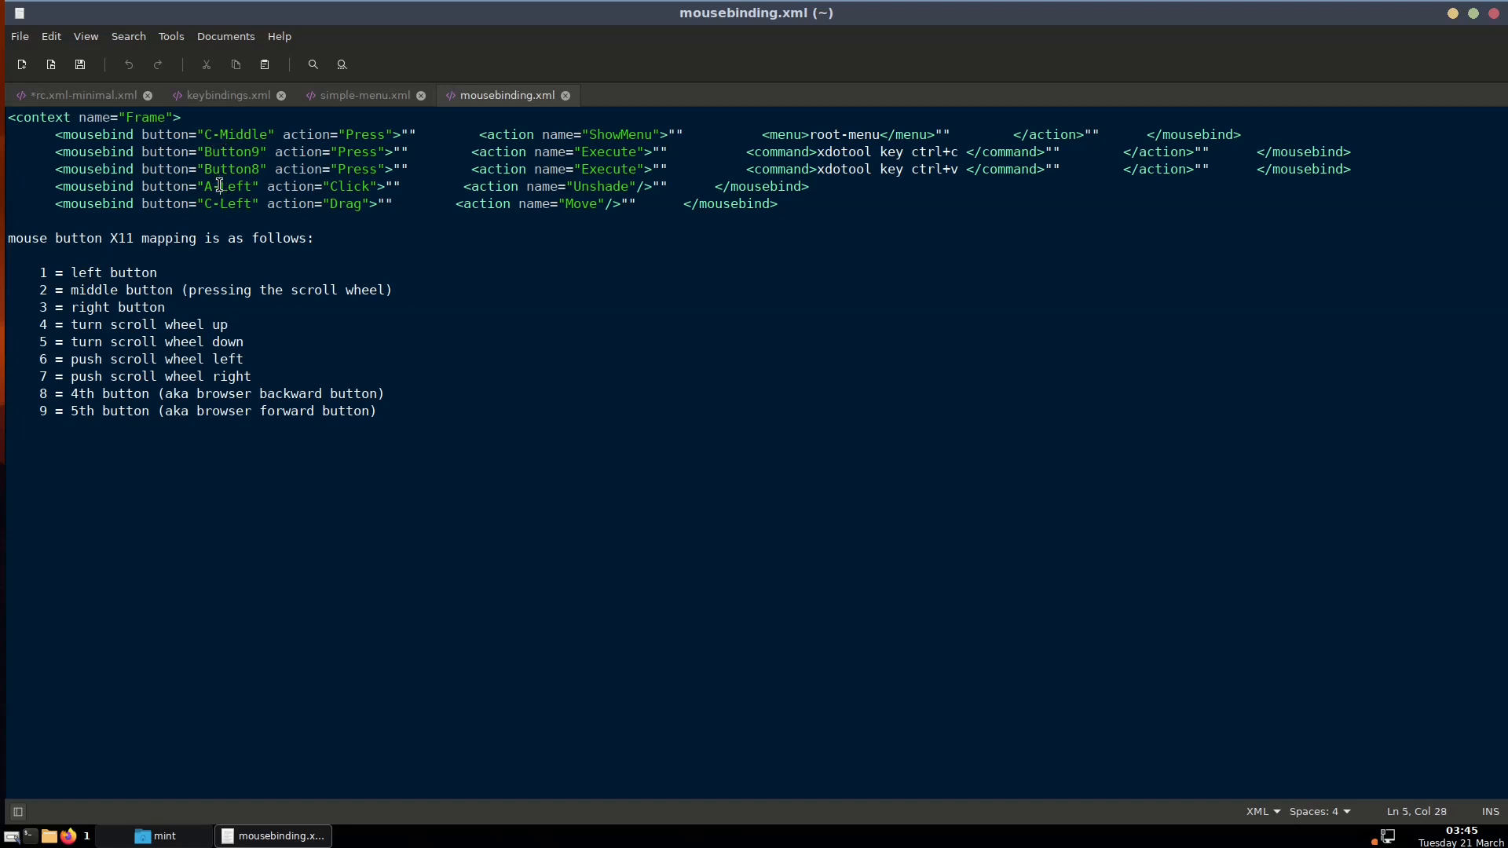
left_click_drag(219, 183, 250, 186)
left_click(250, 186)
left_click_drag(217, 203, 248, 201)
left_click(258, 152)
left_click_drag(220, 290, 117, 276)
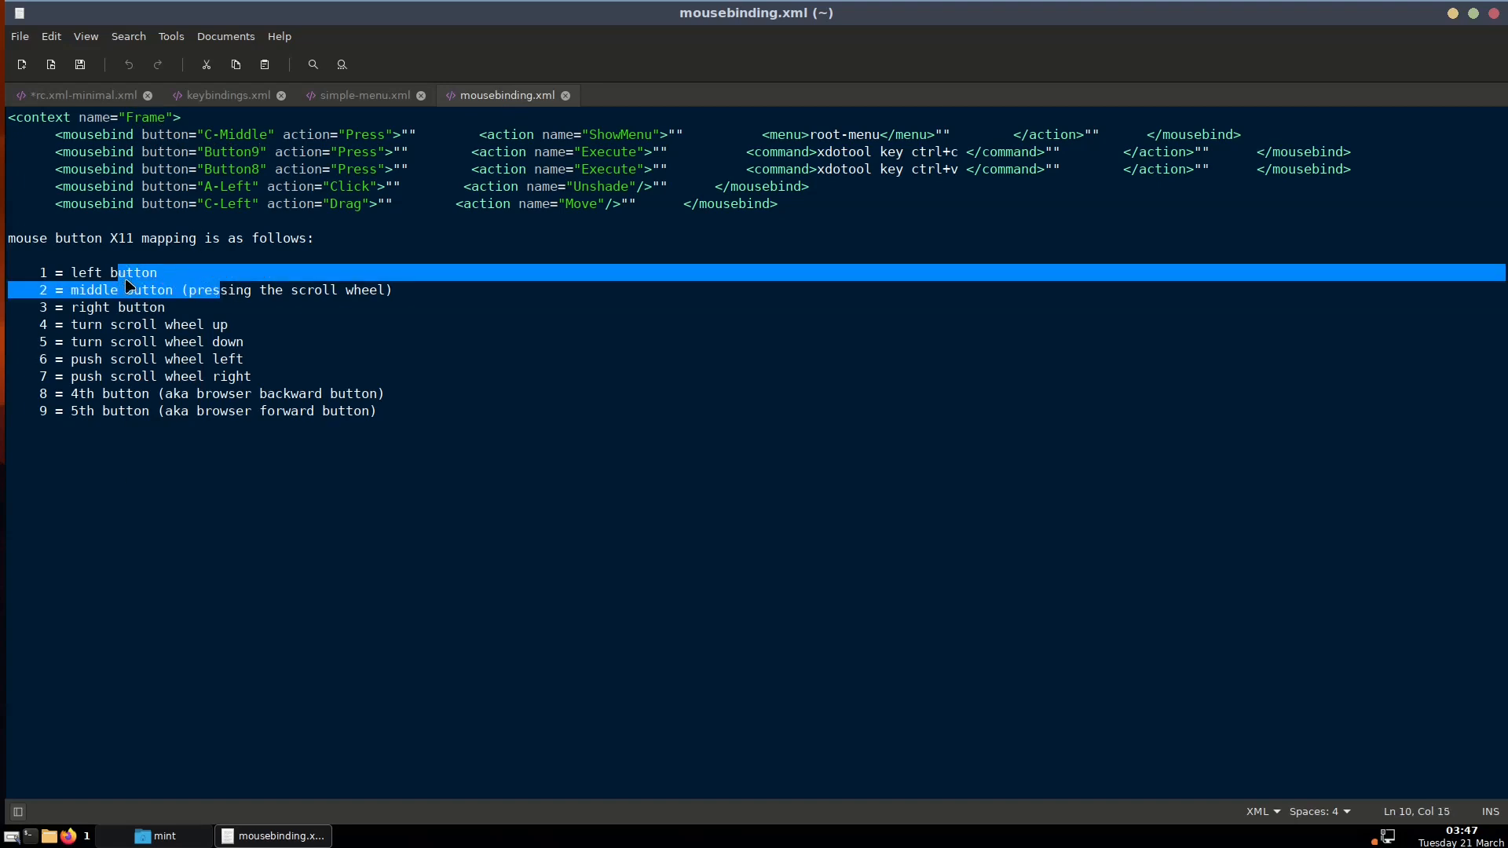
right_click(129, 284)
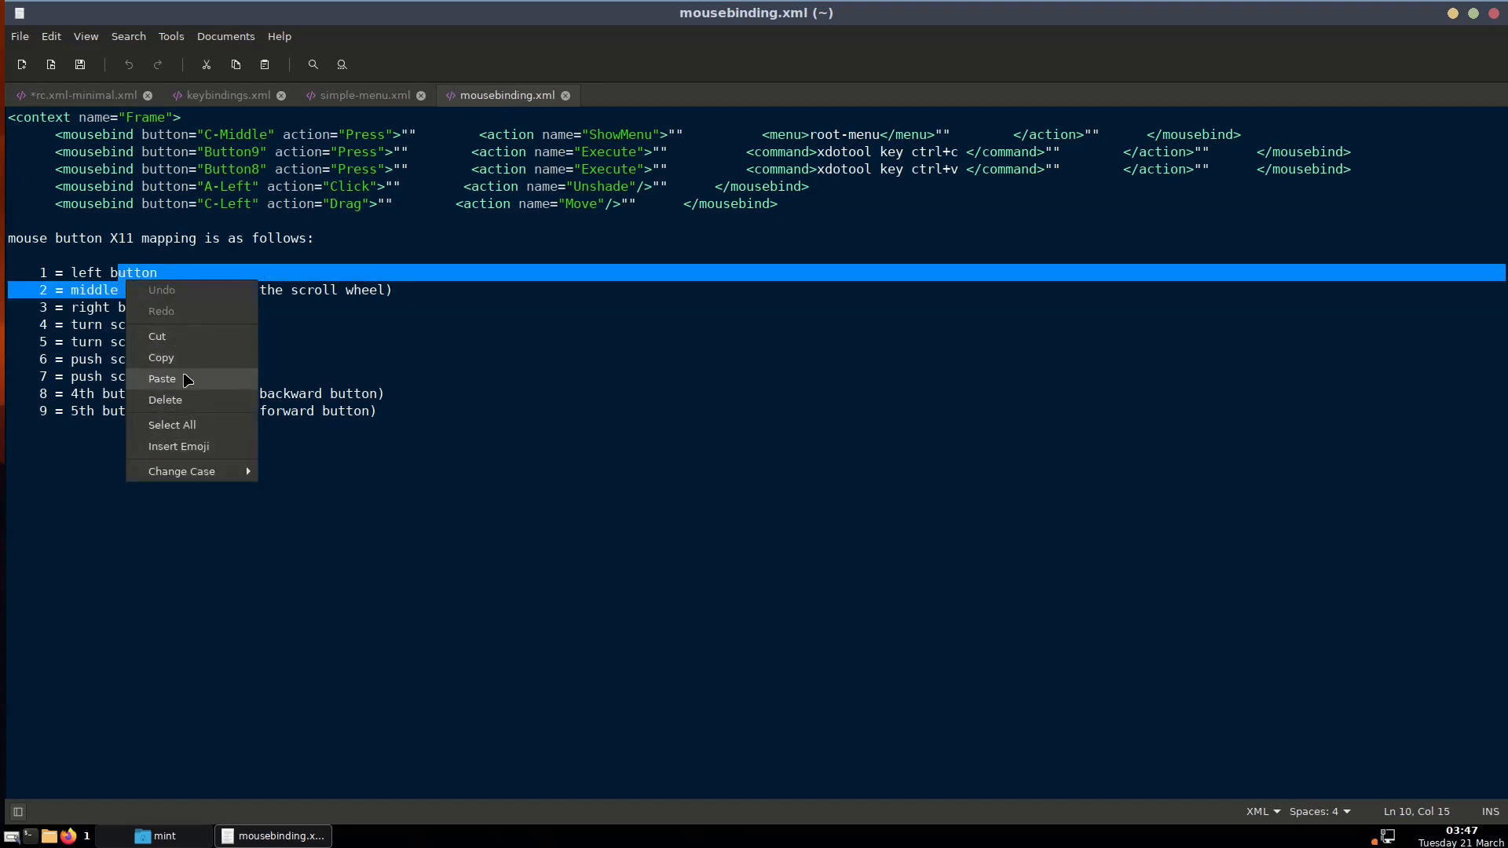
left_click(316, 325)
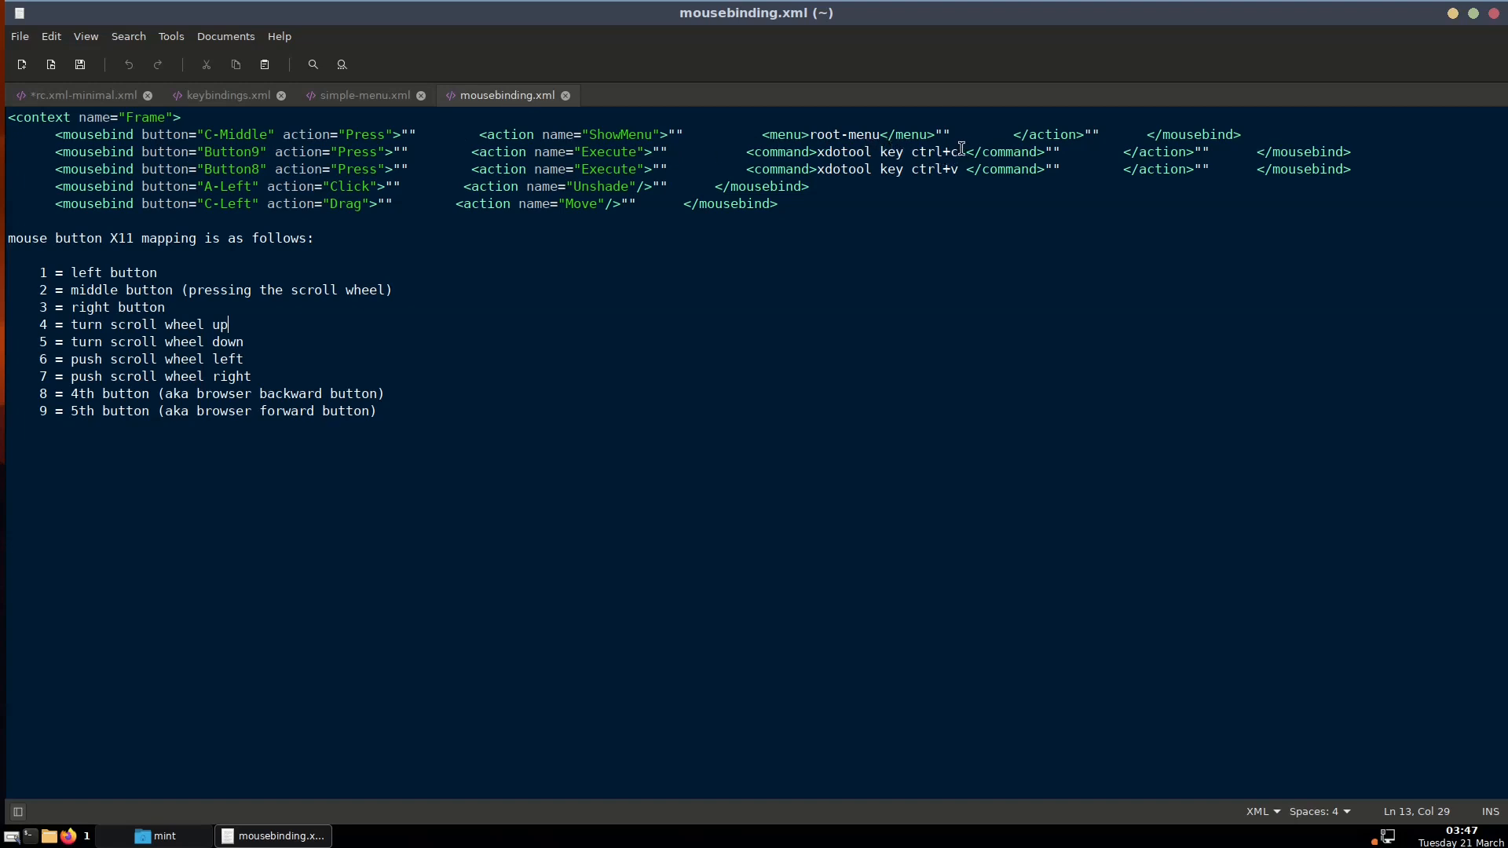
left_click_drag(962, 148, 935, 146)
left_click_drag(838, 147, 820, 146)
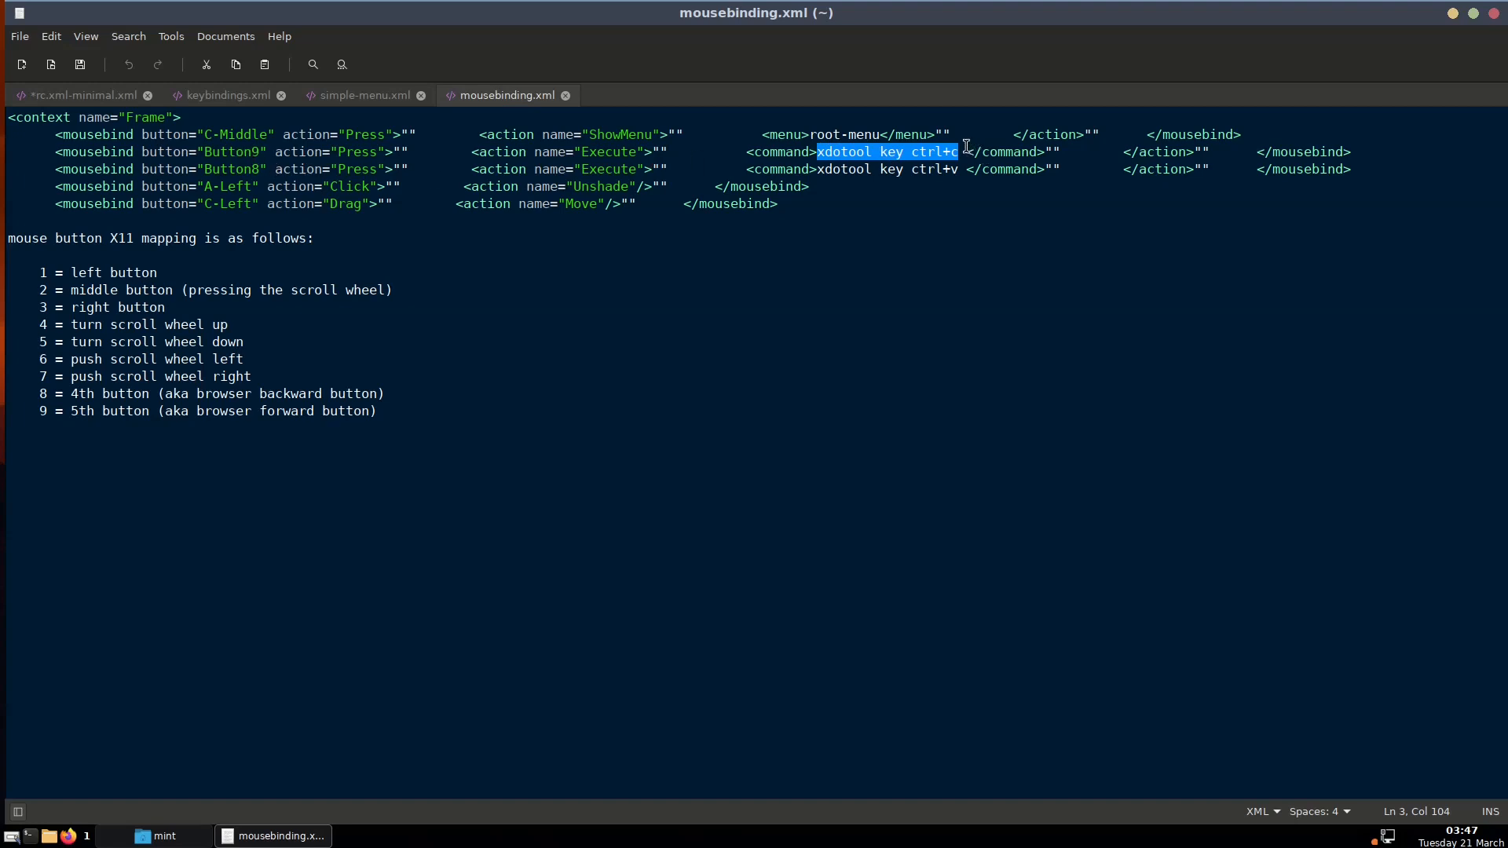
left_click(873, 170)
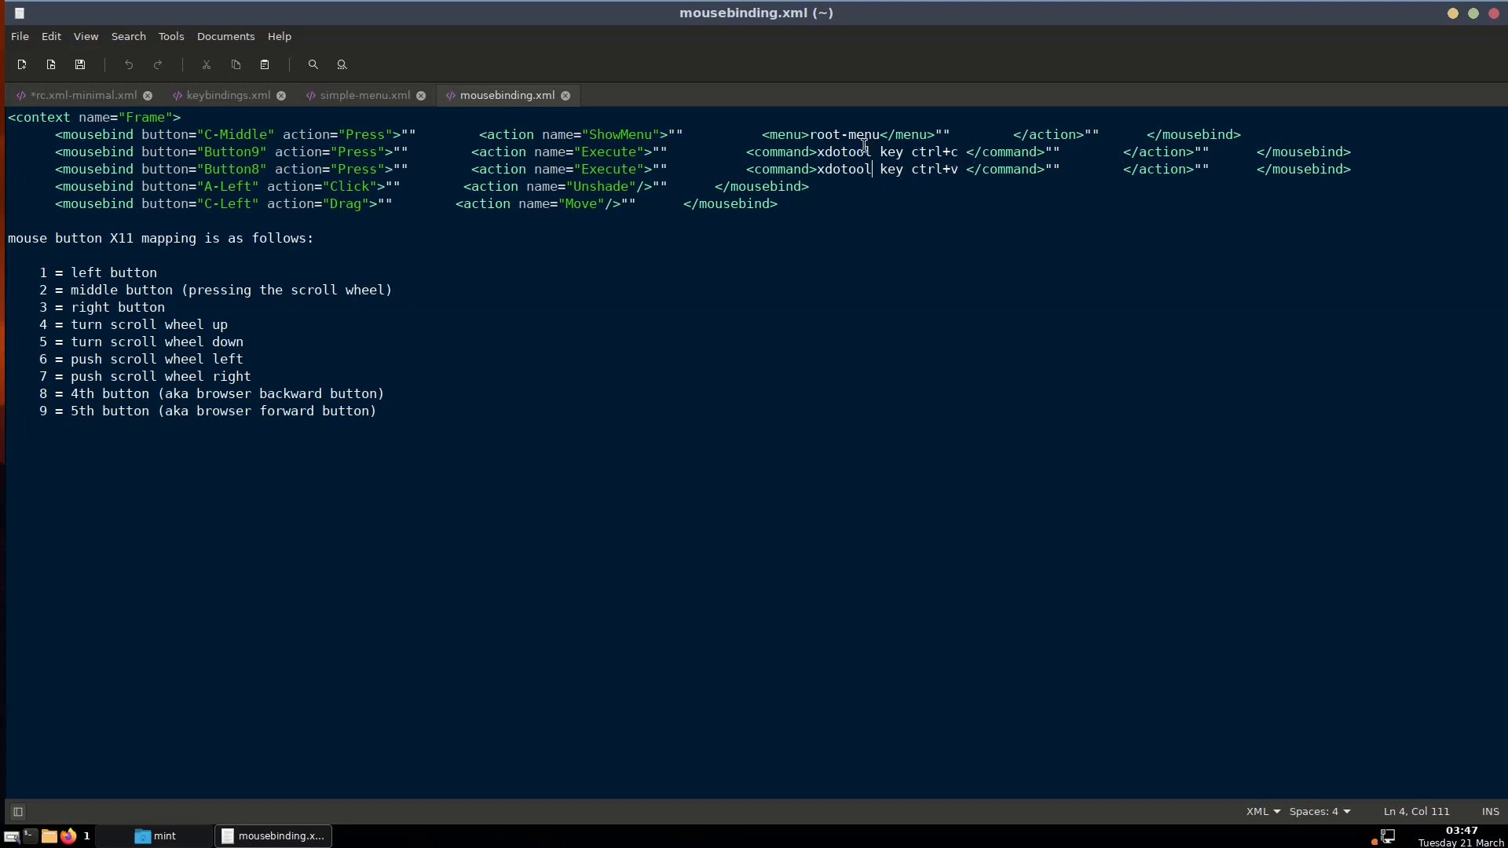
left_click_drag(871, 153, 825, 146)
left_click(833, 152)
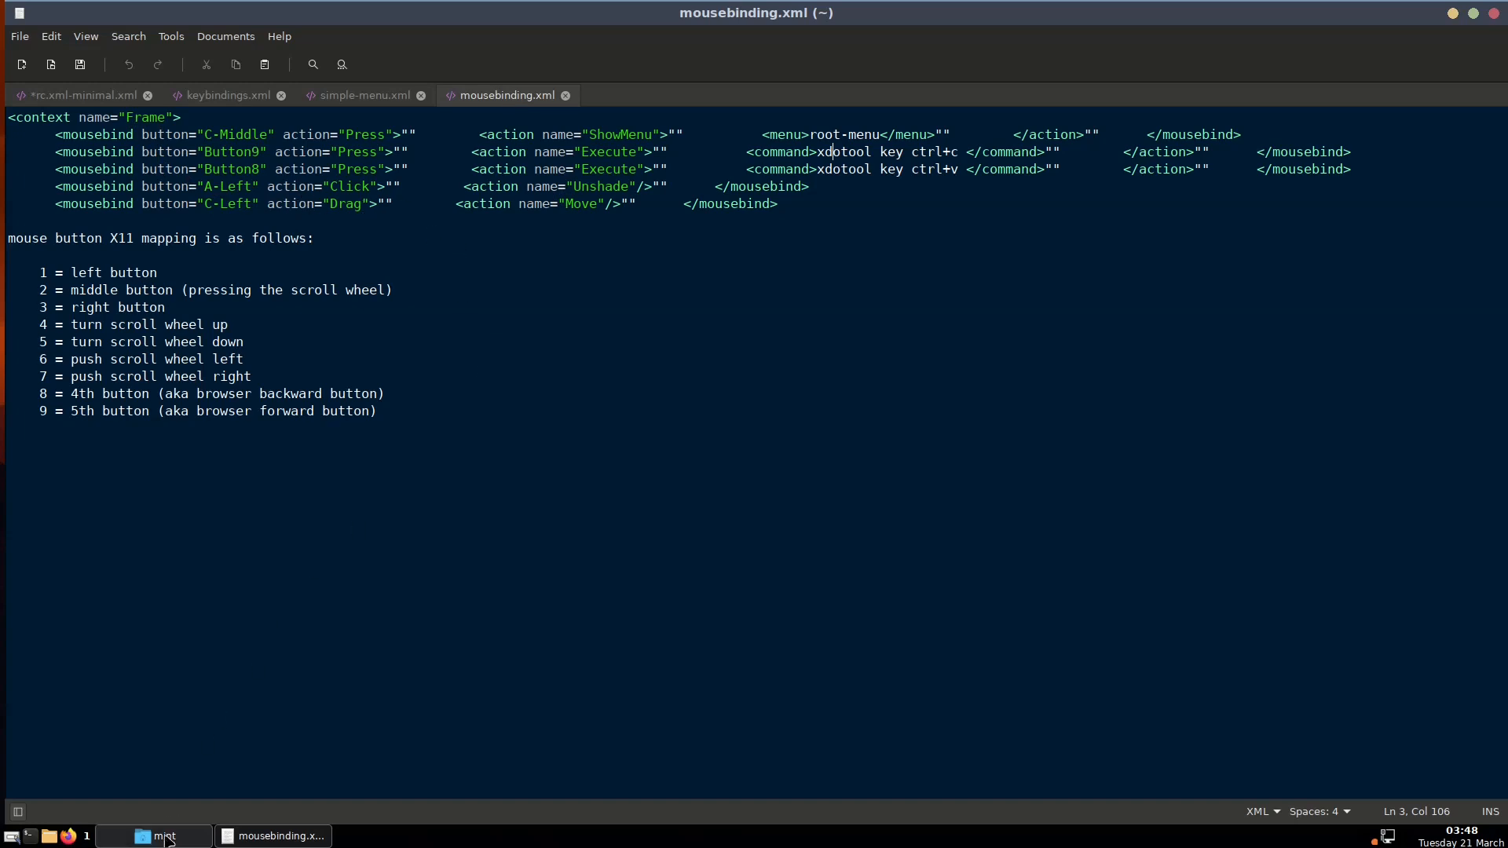
Return to rc.xml-minimal.xml, review the mouse section, and select its closing </mouse> tag
left_click(81, 95)
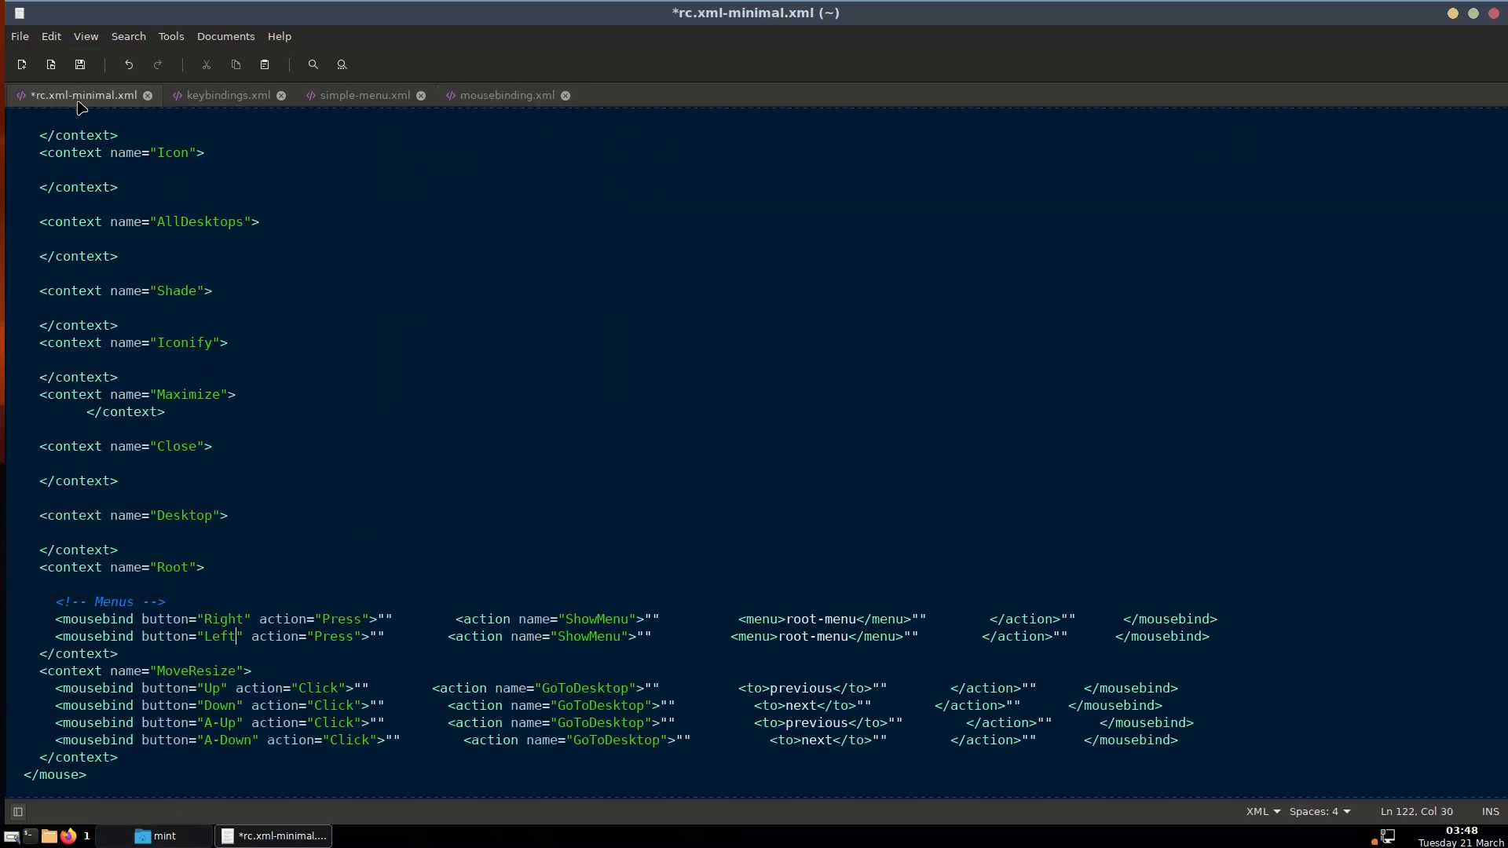
scroll(172, 485, "down", 2)
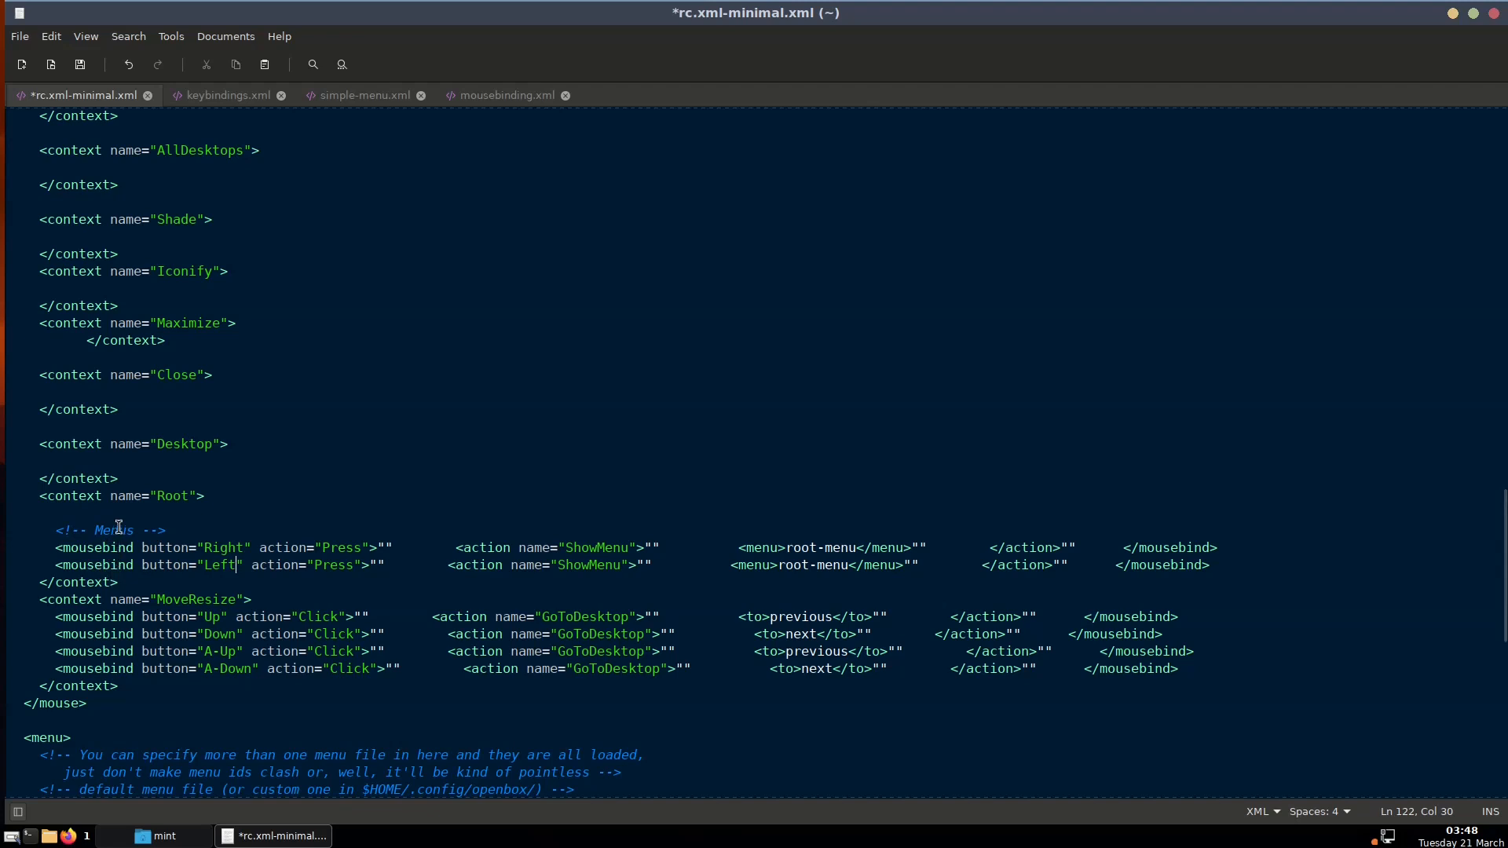
scroll(118, 523, "up", 6)
scroll(93, 338, "up", 11)
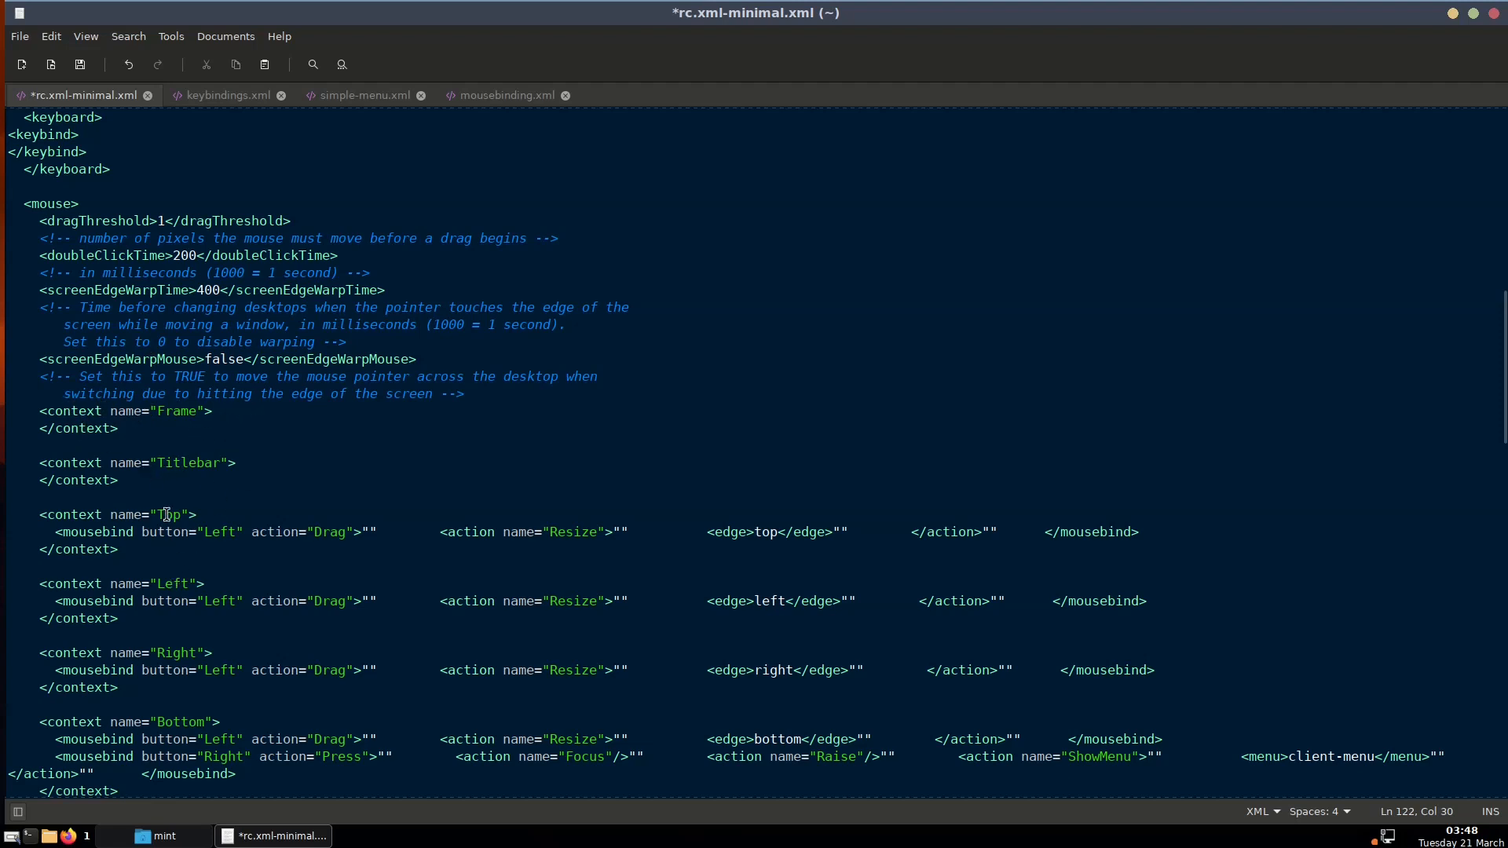
scroll(292, 529, "down", 10)
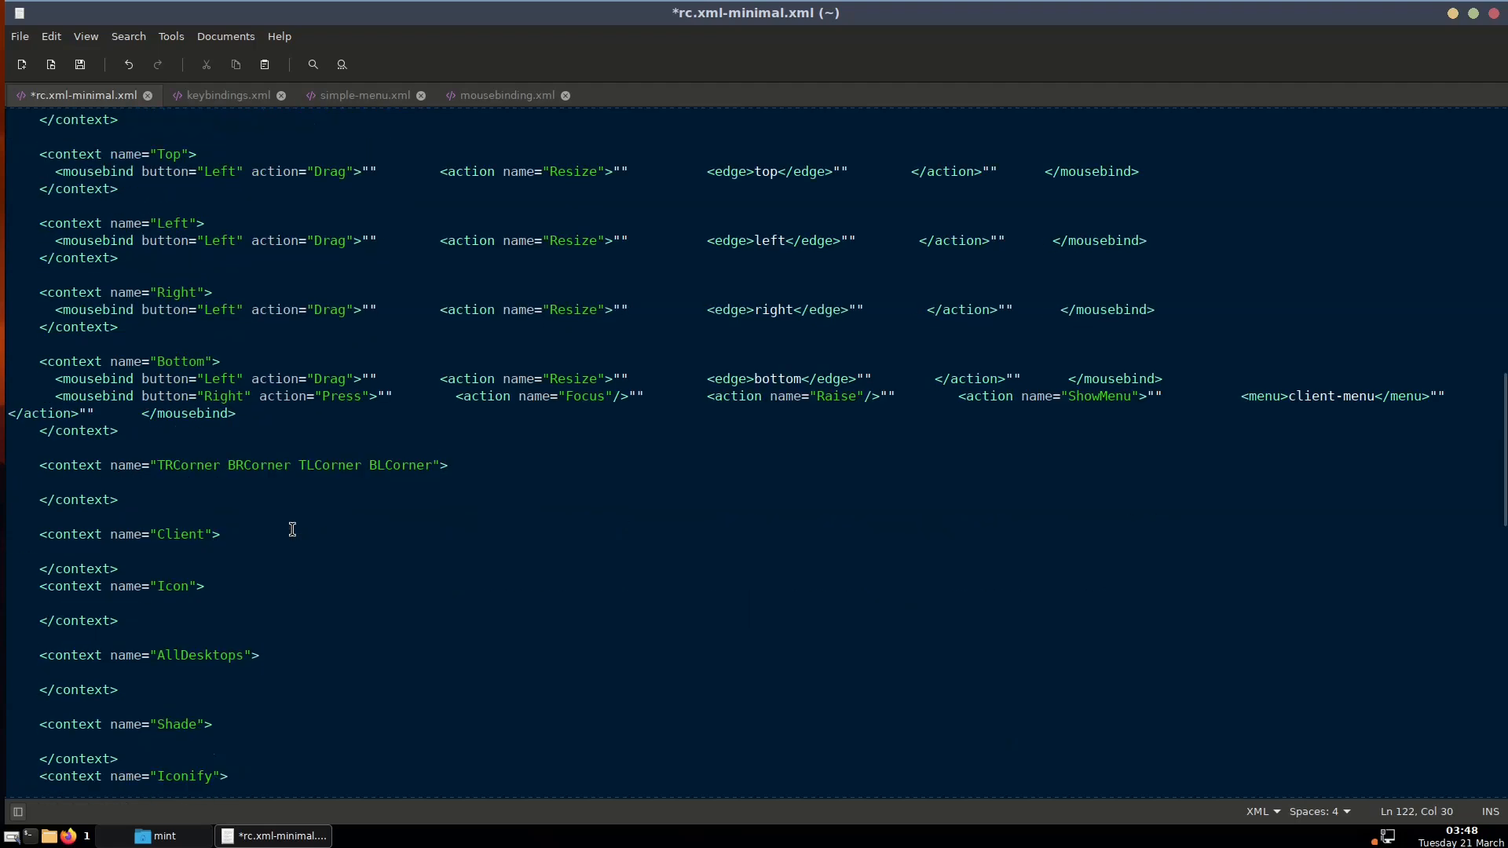
scroll(293, 530, "down", 5)
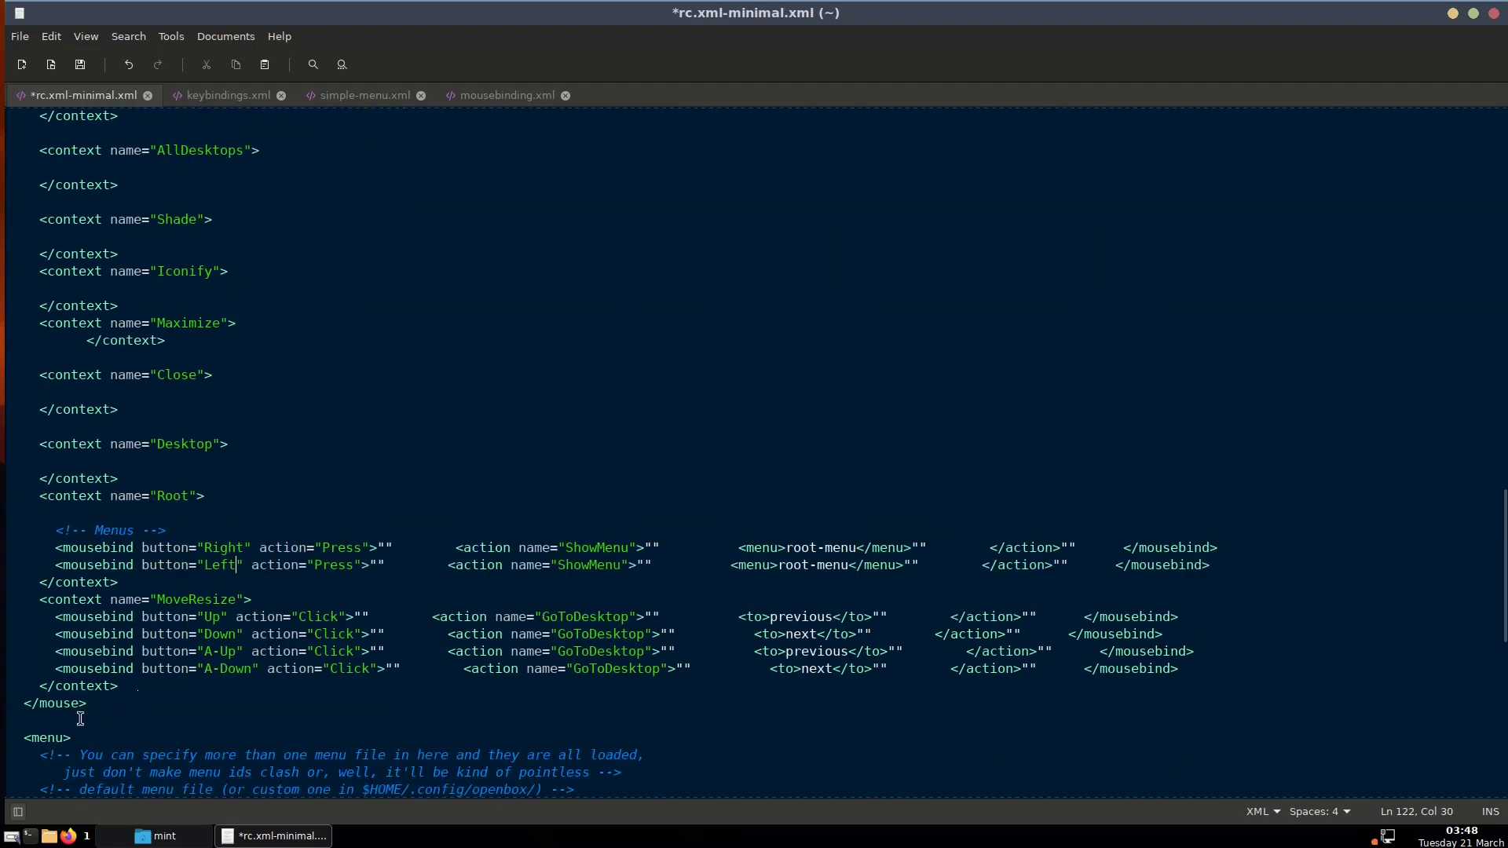
left_click_drag(98, 702, 27, 714)
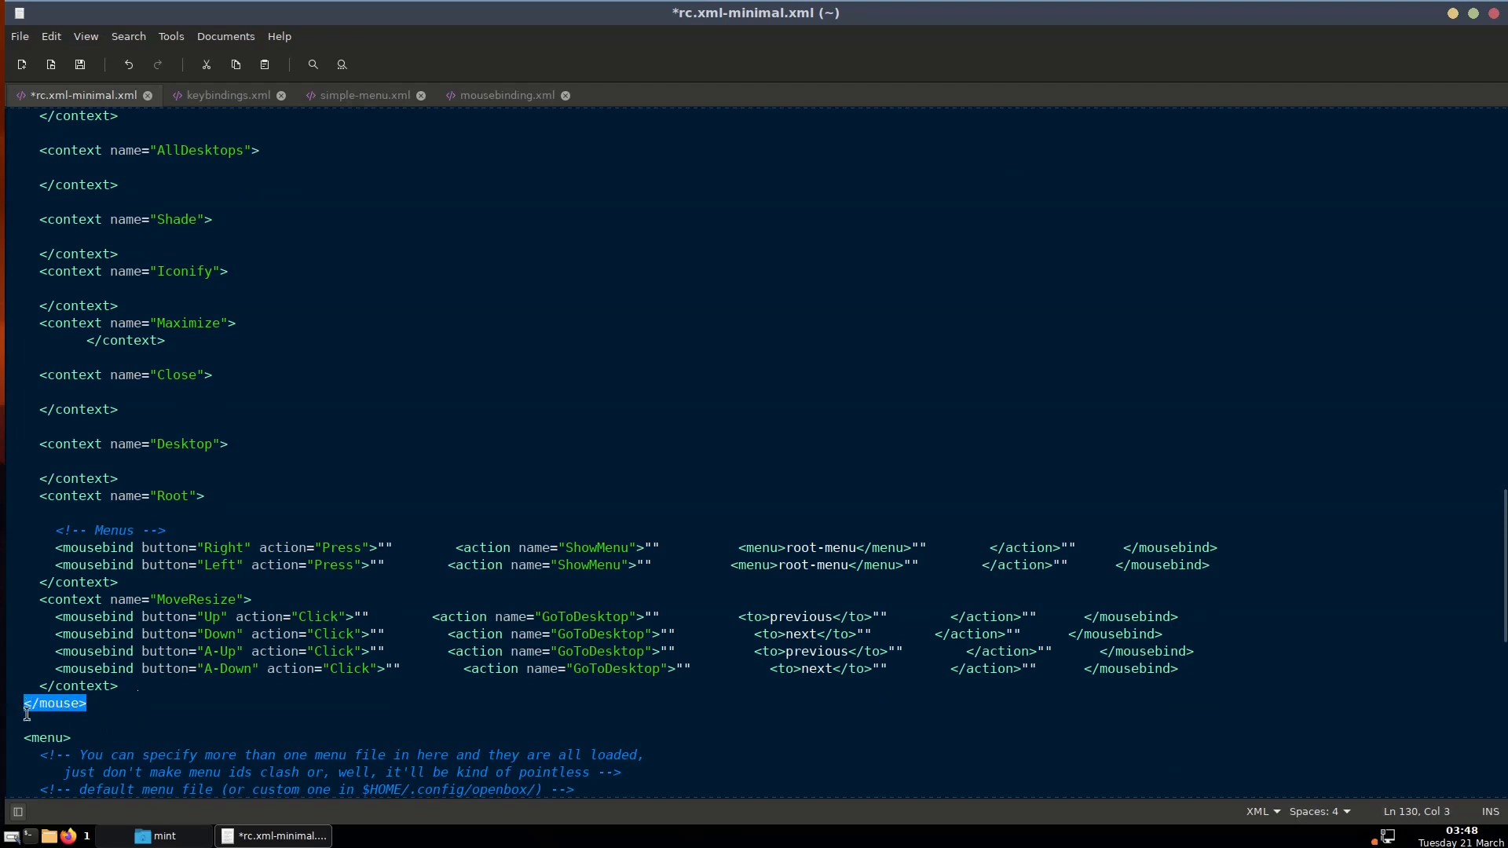
left_click(153, 719)
scroll(153, 720, "down", 7)
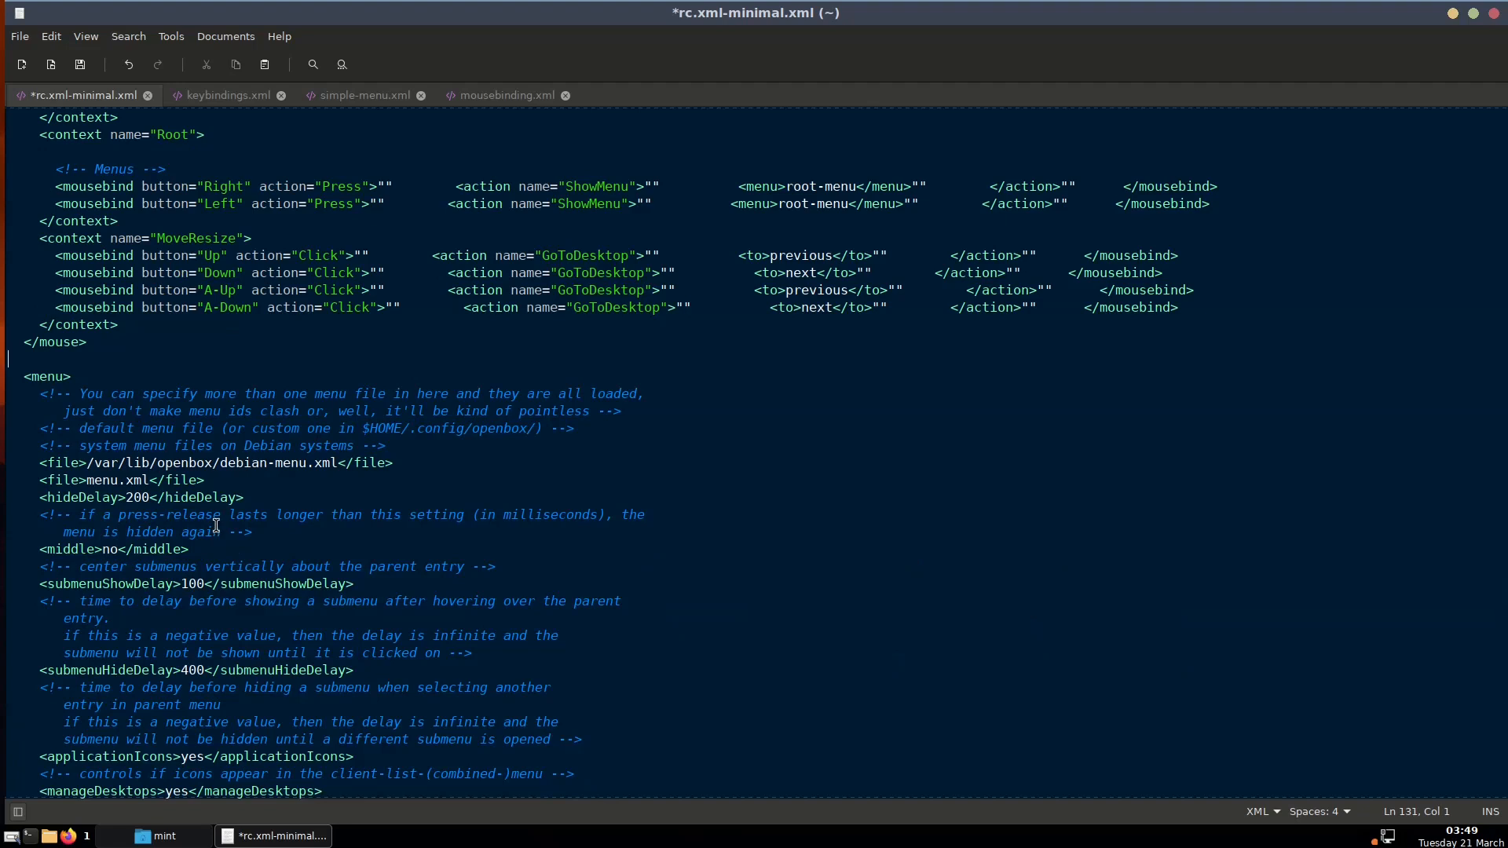
scroll(216, 525, "down", 4)
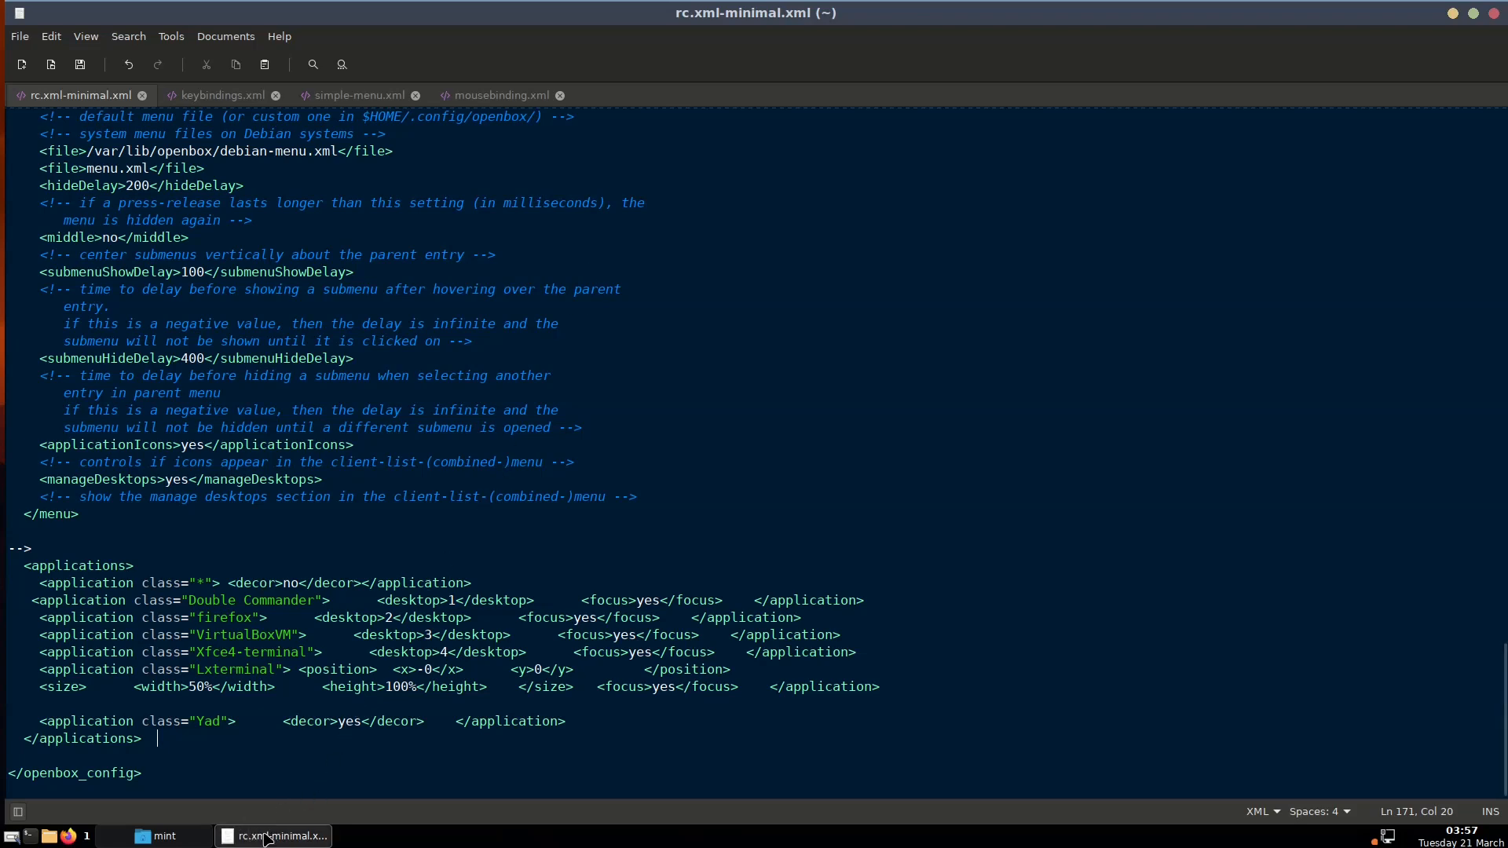
left_click(166, 837)
left_click(167, 837)
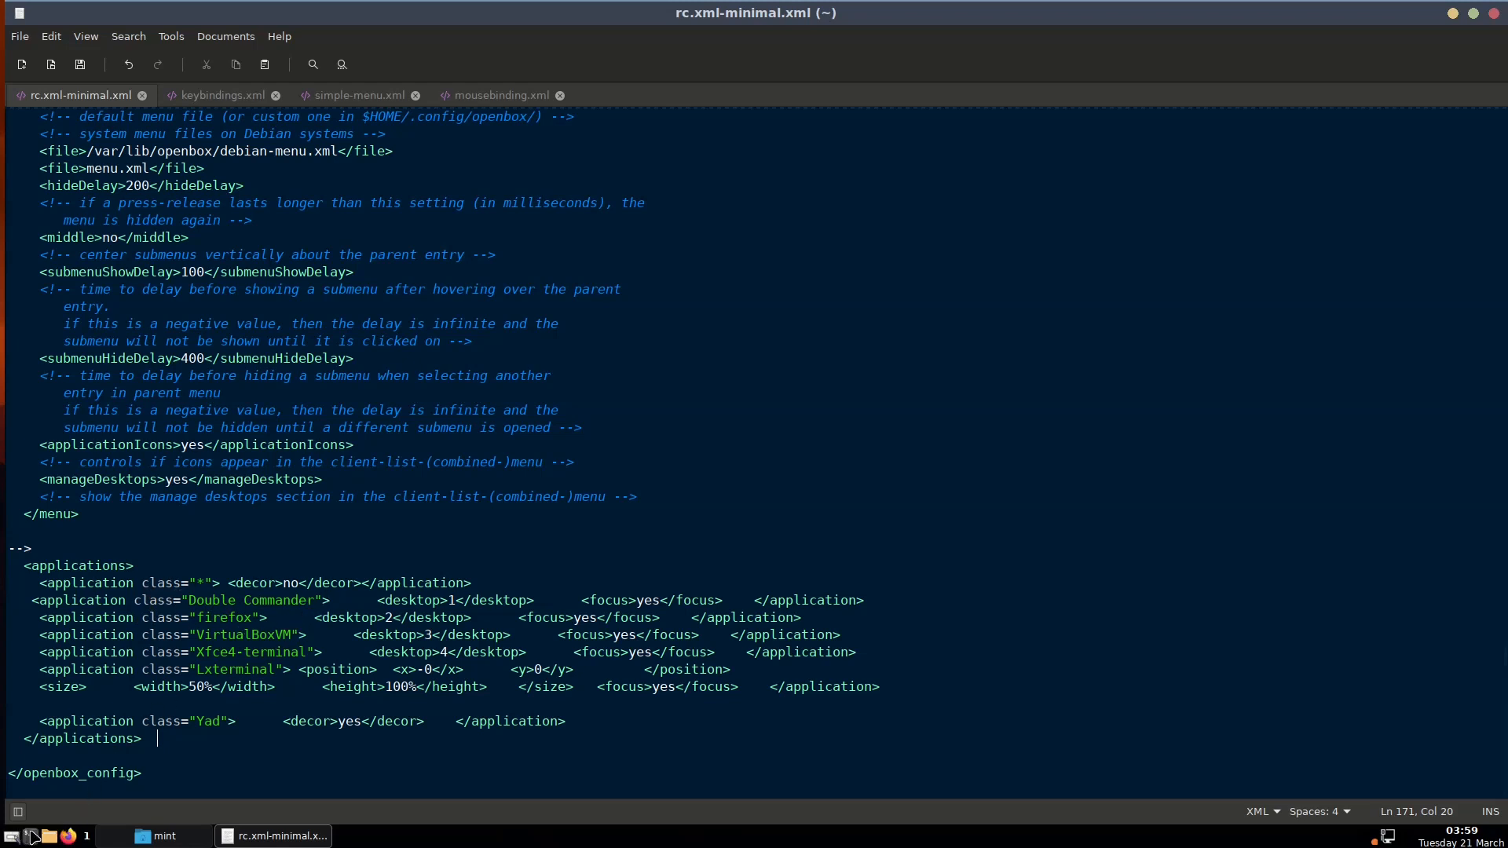
View xed's version information from the Help menu, then dismiss it
left_click(287, 37)
left_click(303, 94)
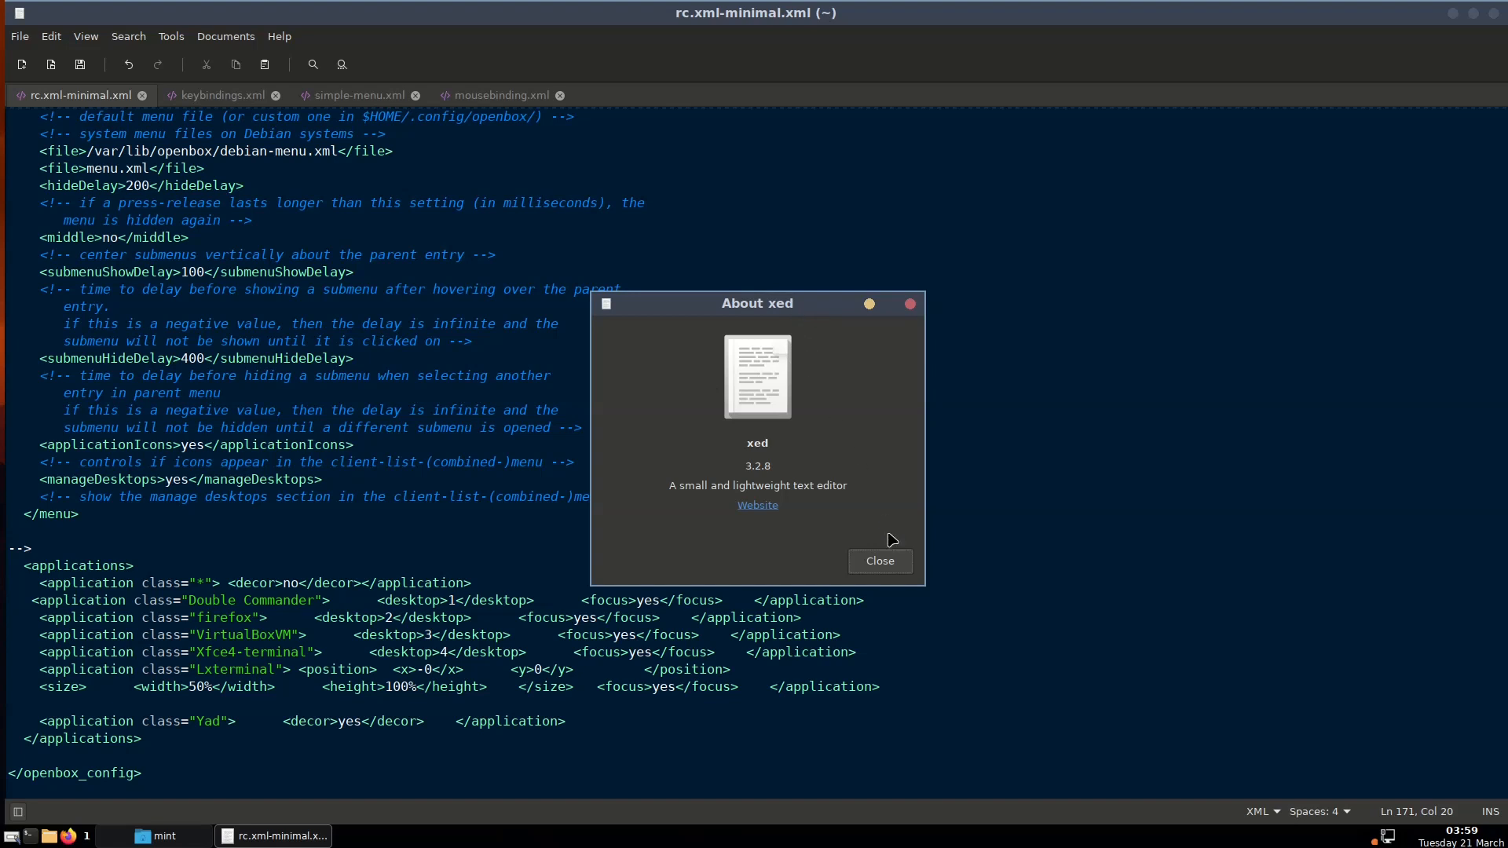
left_click(874, 556)
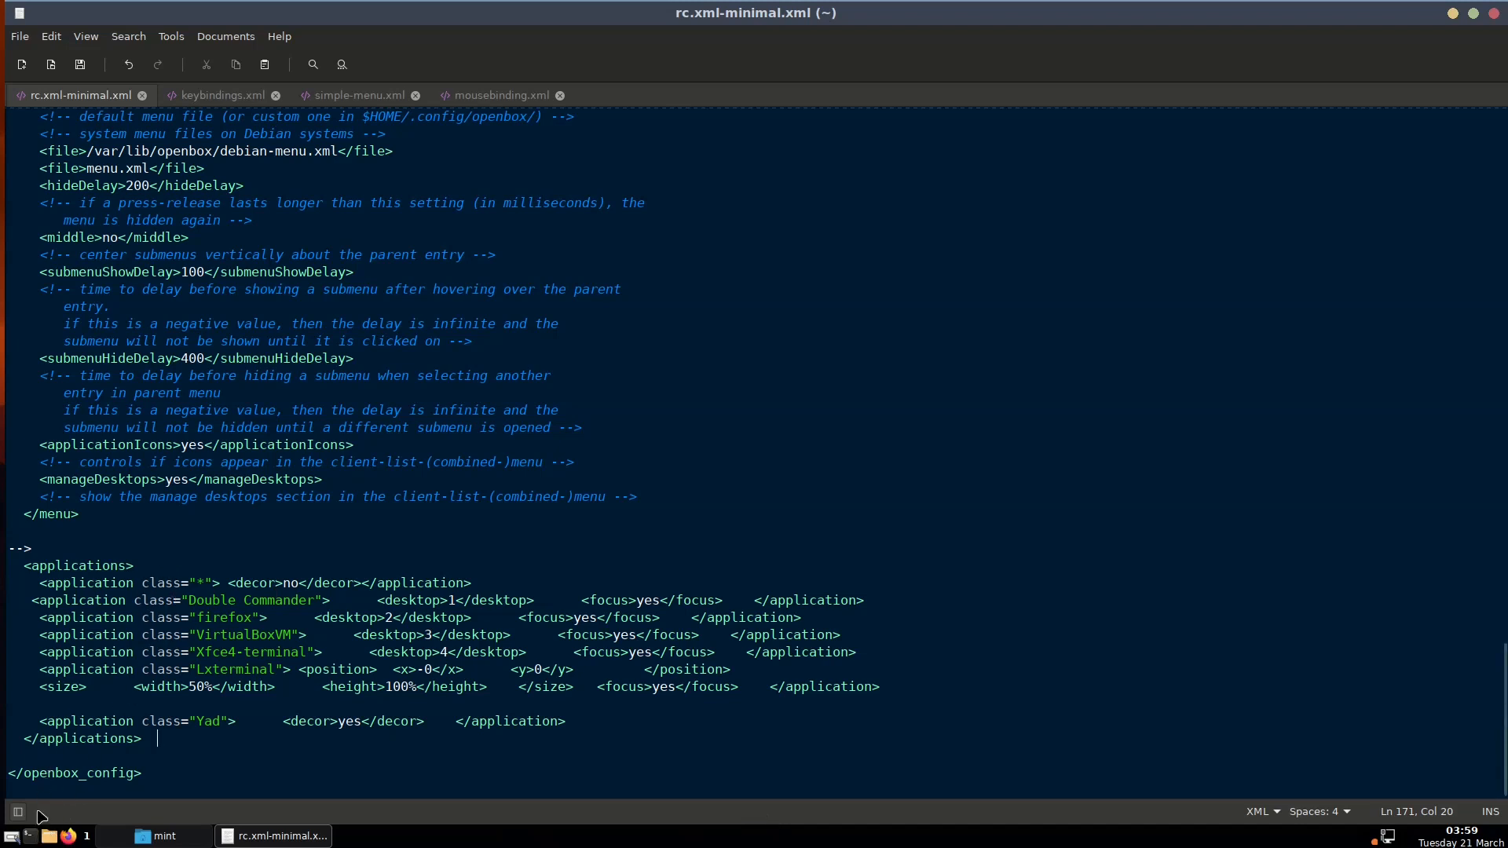
Run xprop in a new terminal on the xed window and highlight its WM_CLASS "xed", "Xed"
left_click(30, 837)
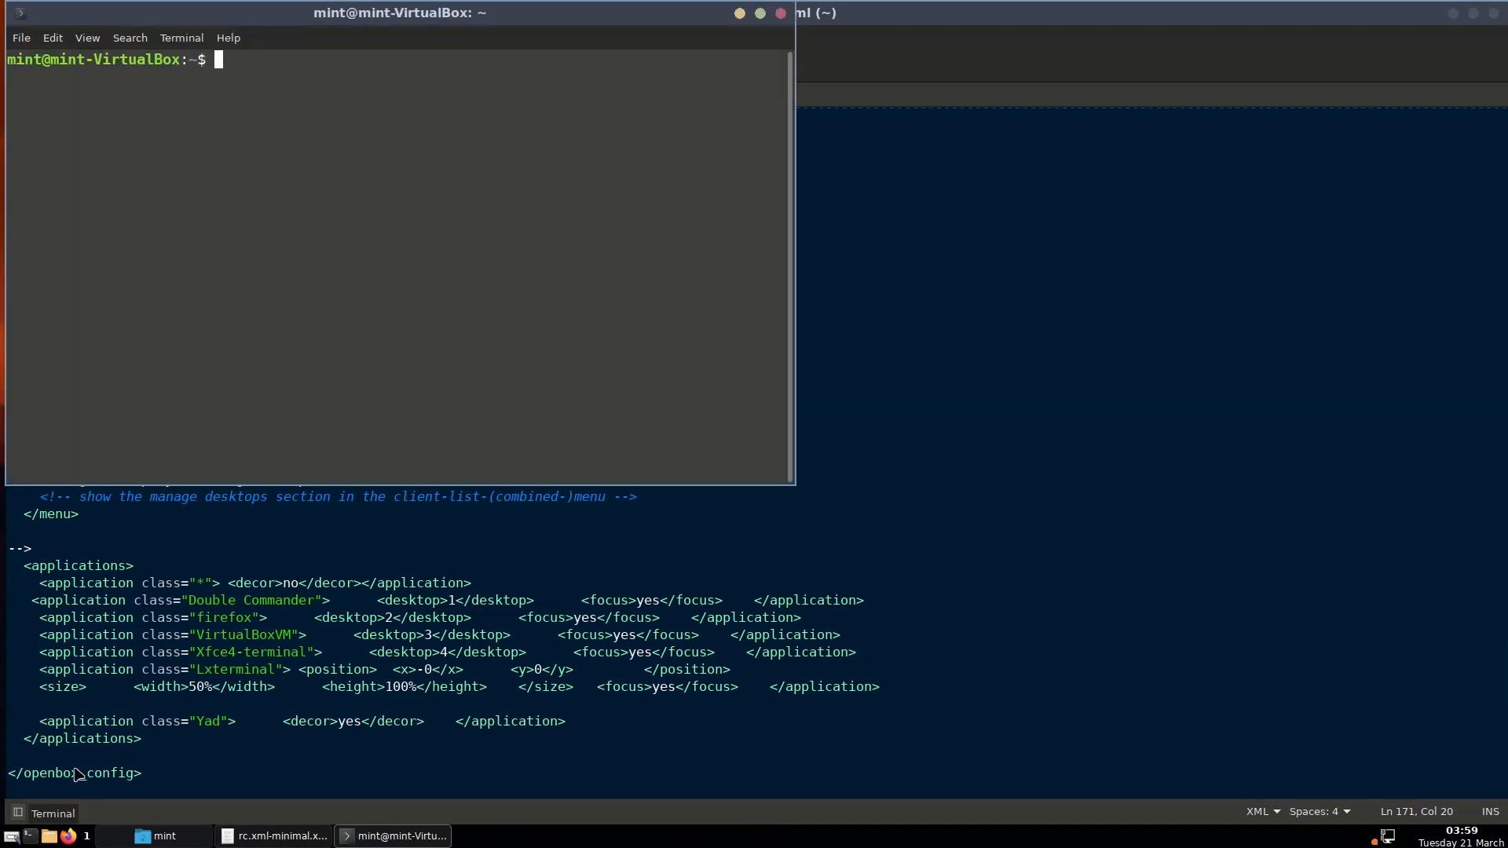
left_click_drag(325, 11, 1042, 129)
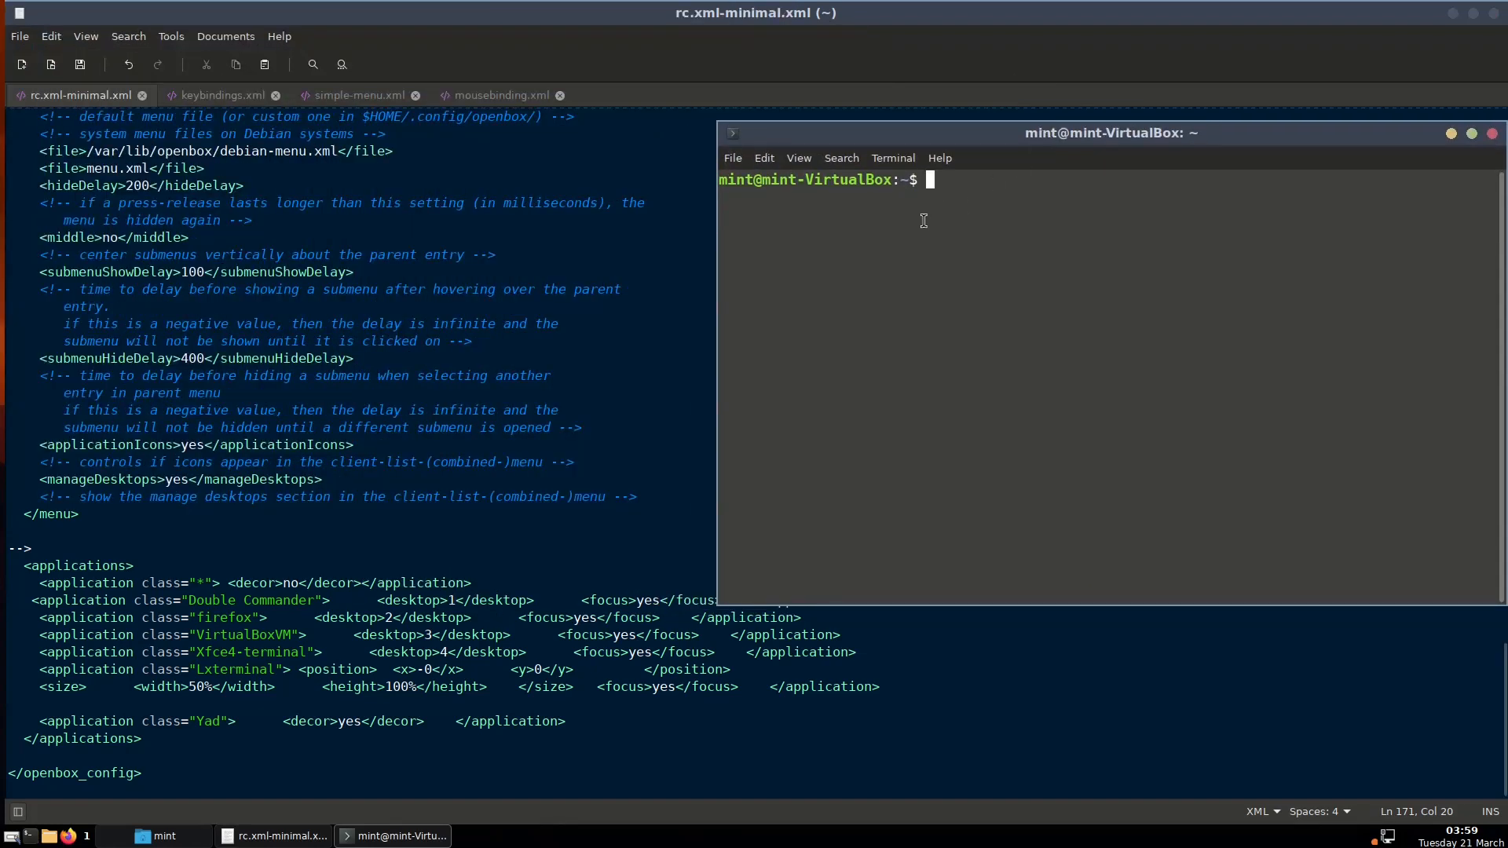
type("xprop")
key("Return")
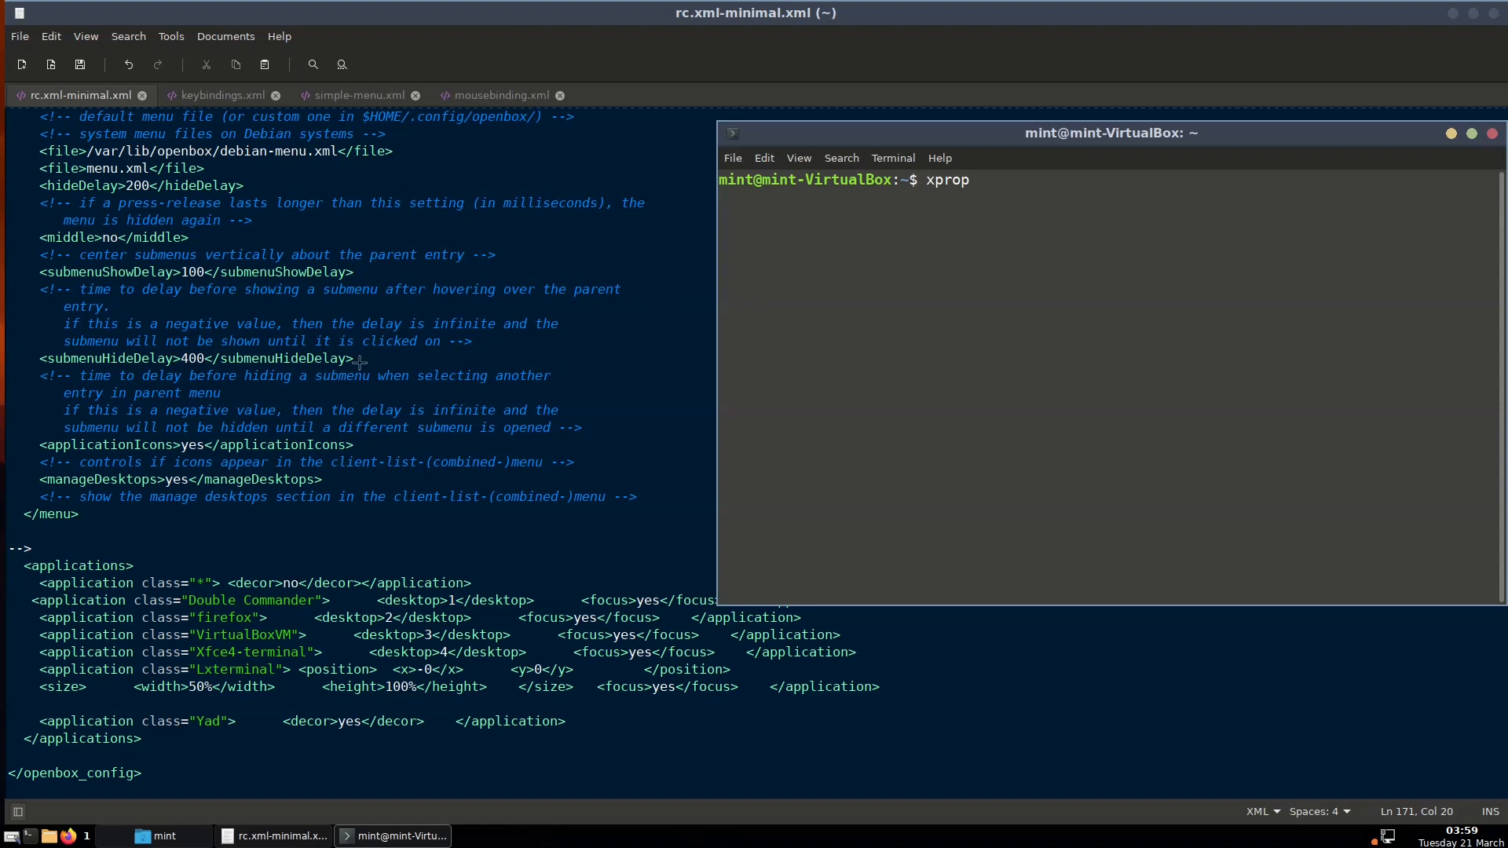
left_click(581, 349)
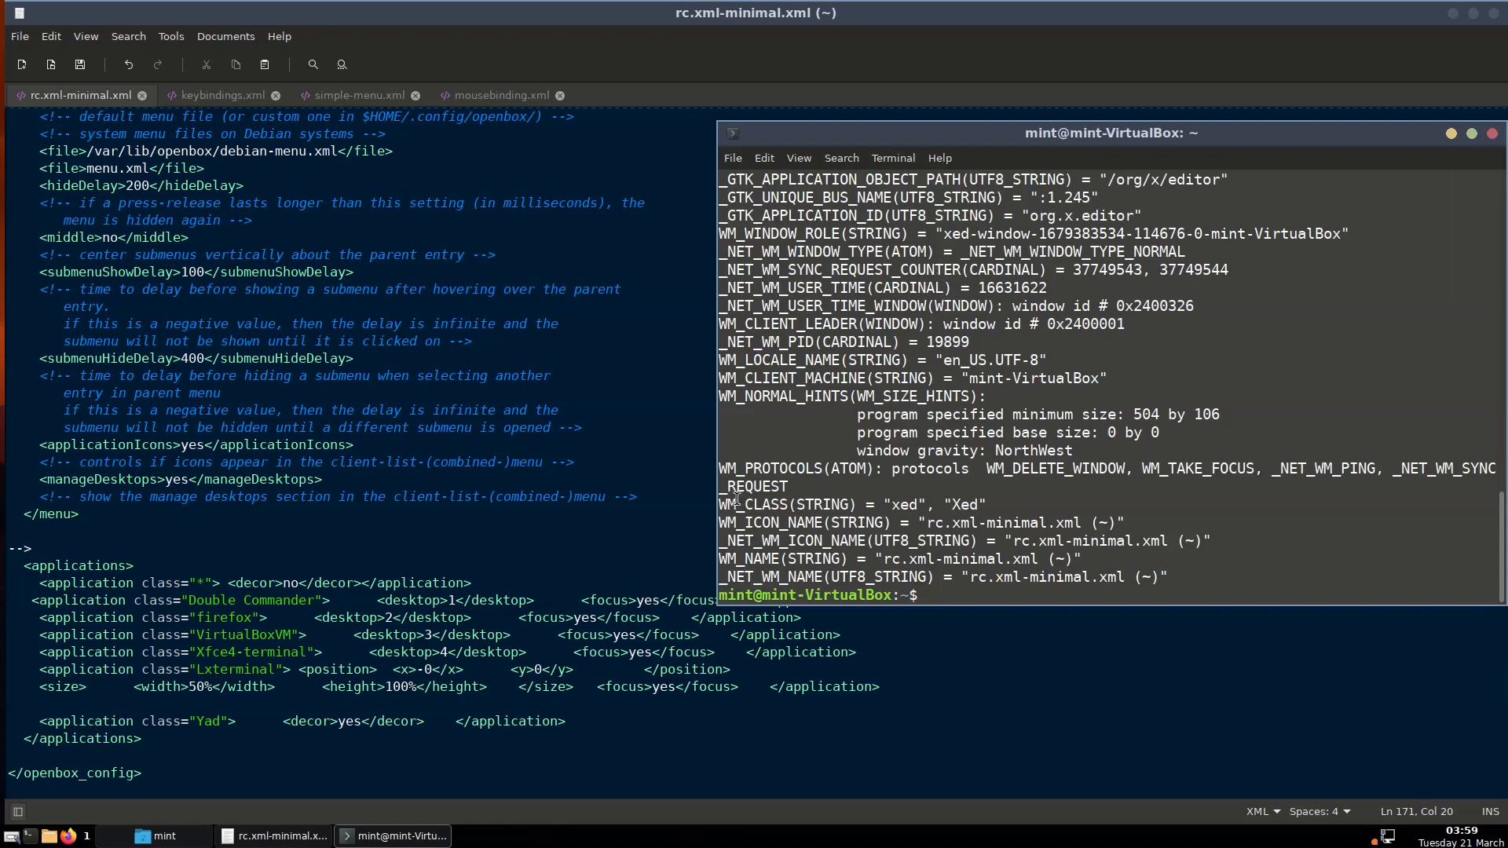
left_click_drag(722, 507, 991, 504)
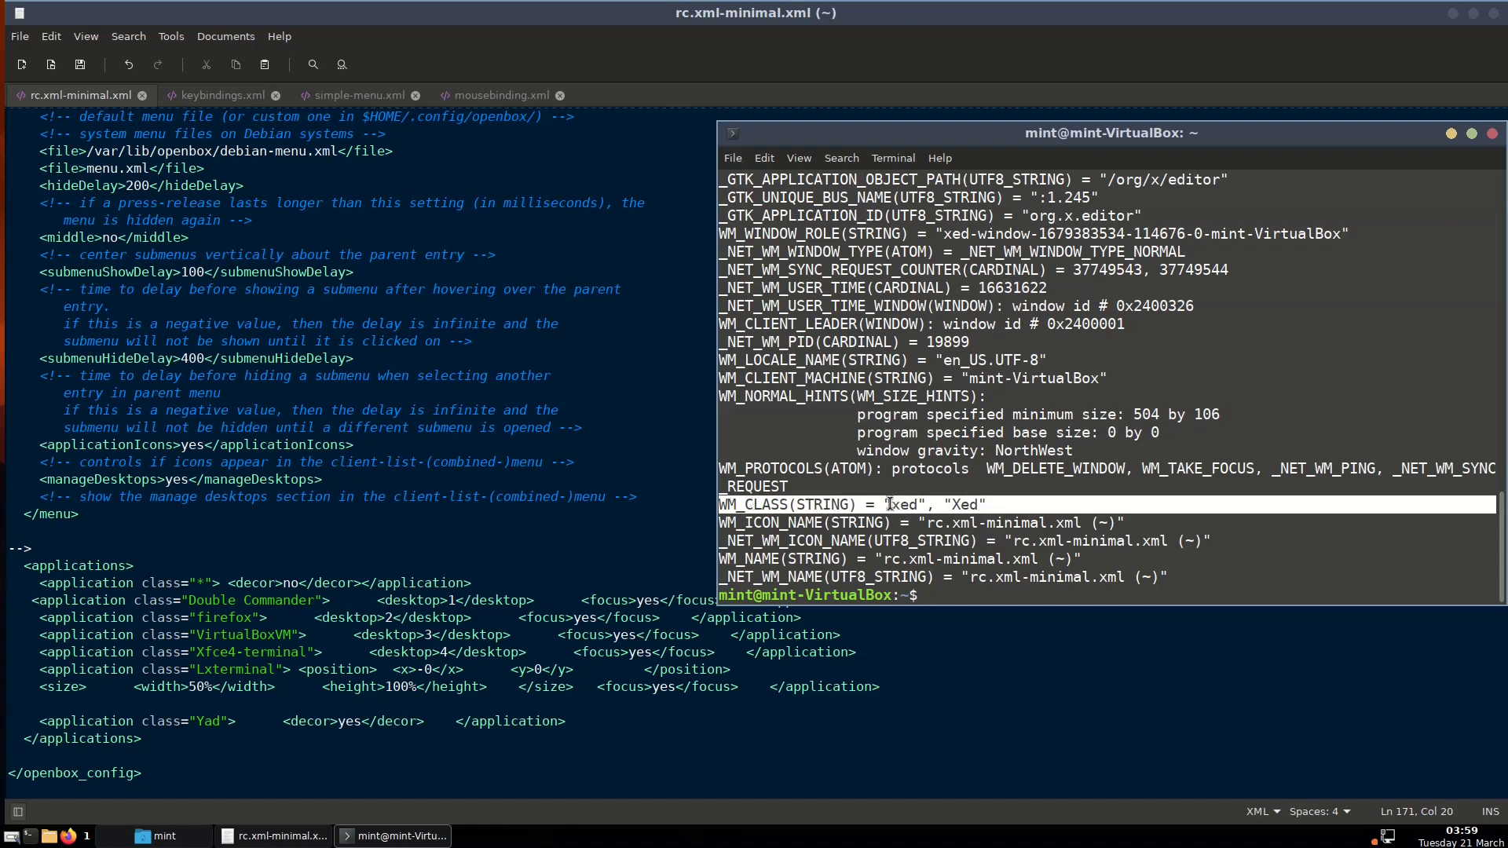
left_click(981, 504)
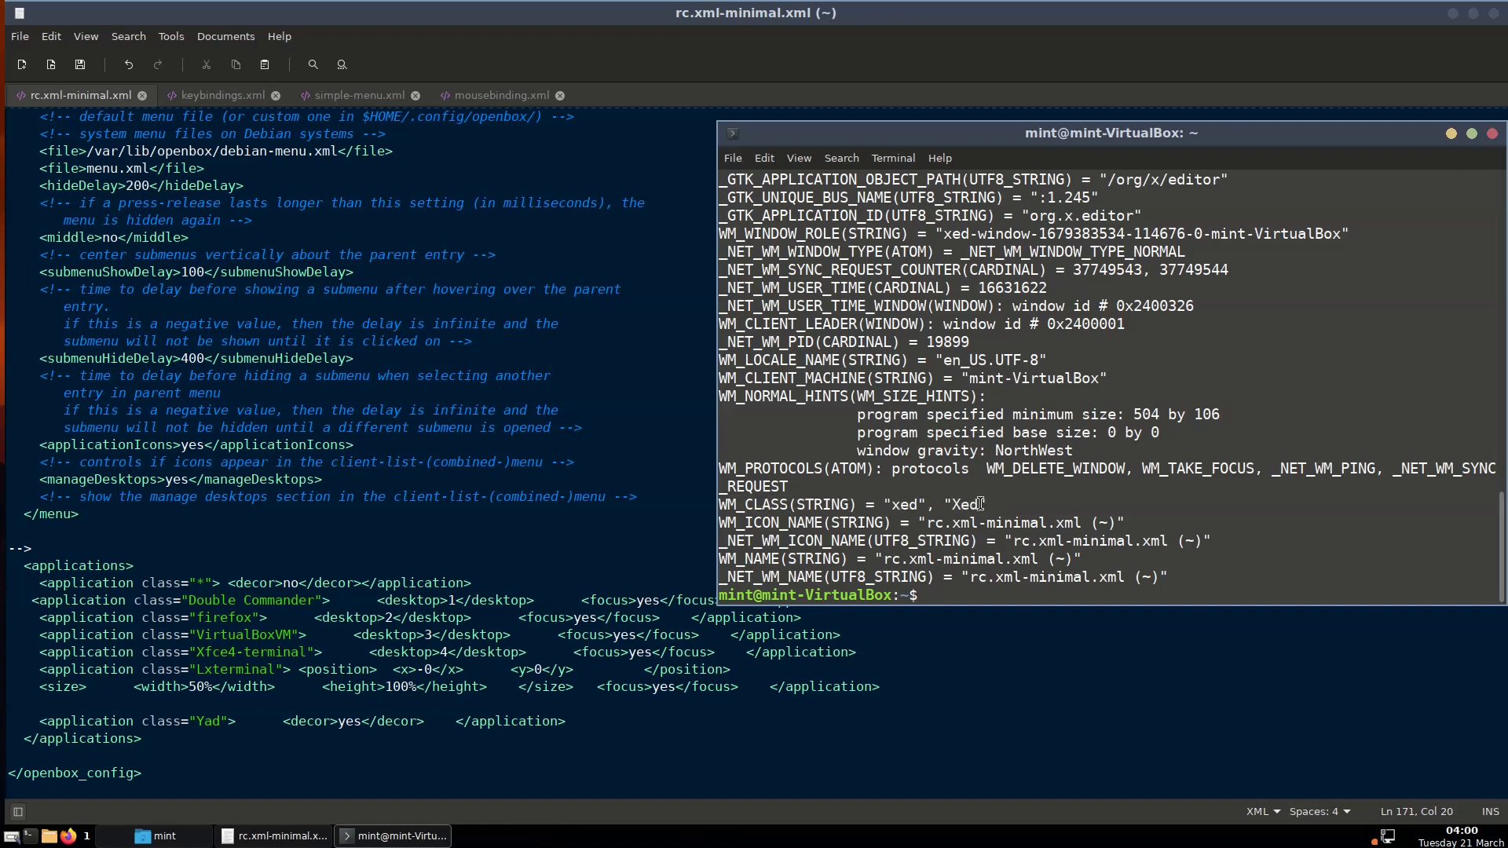
left_click_drag(981, 505, 952, 504)
left_click(959, 505)
Duplicate the Double Commander application rule onto a new line below it
left_click(1493, 134)
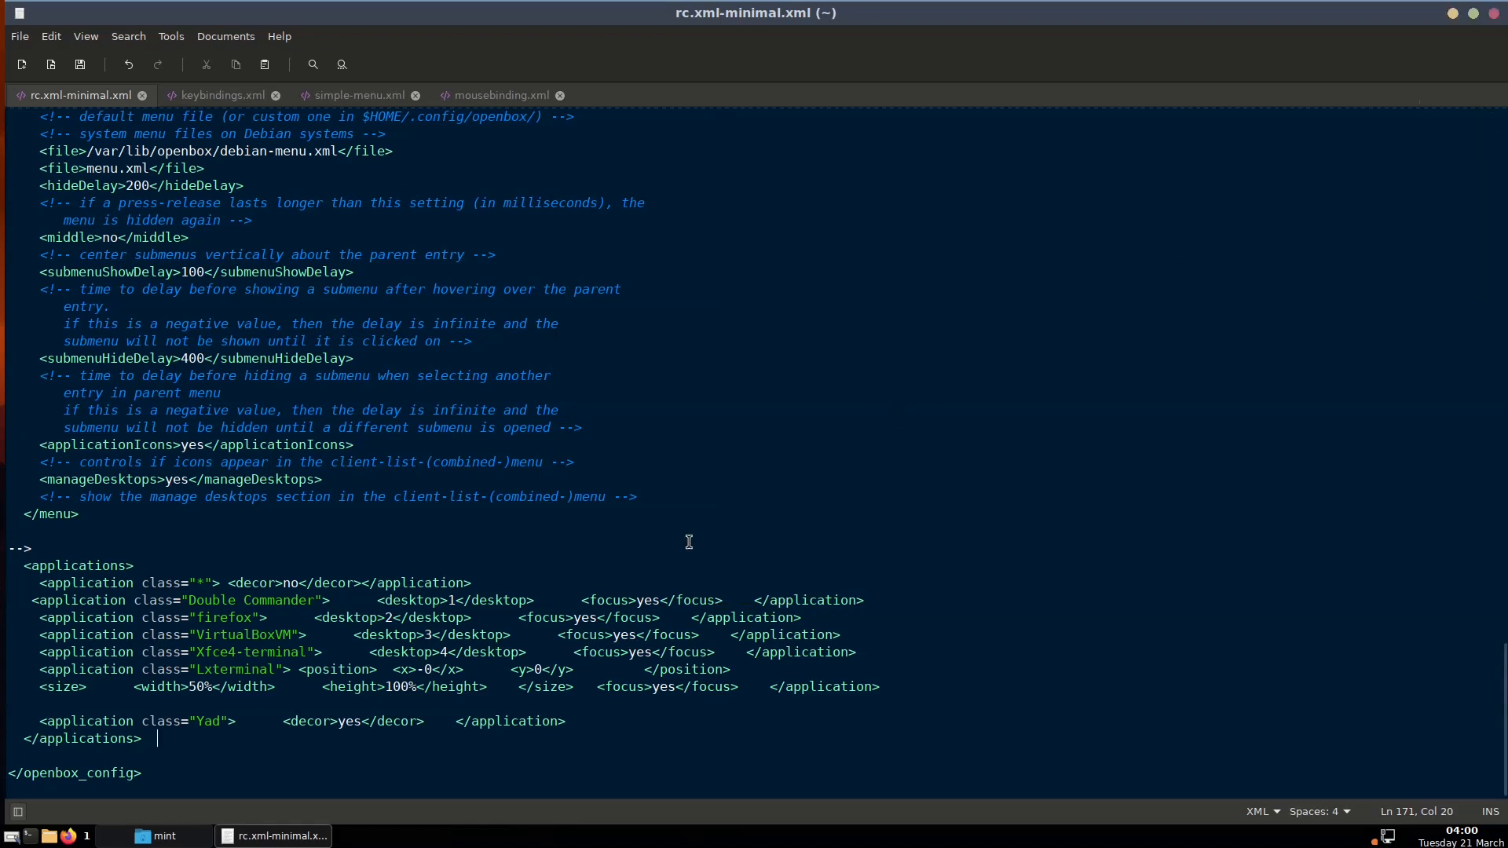
triple_click(642, 600)
right_click(643, 601)
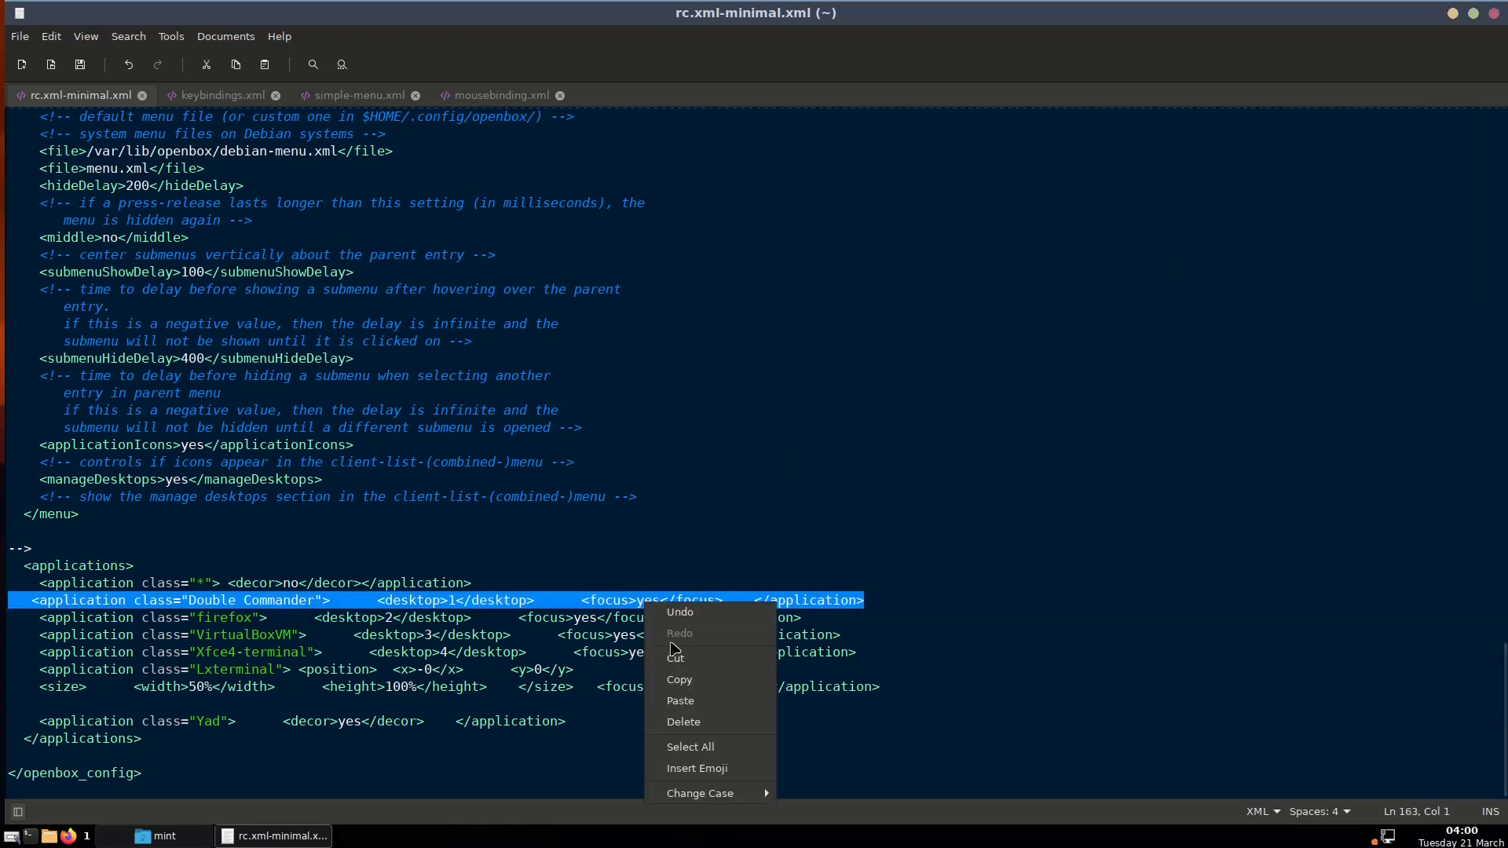
left_click(684, 680)
left_click(883, 600)
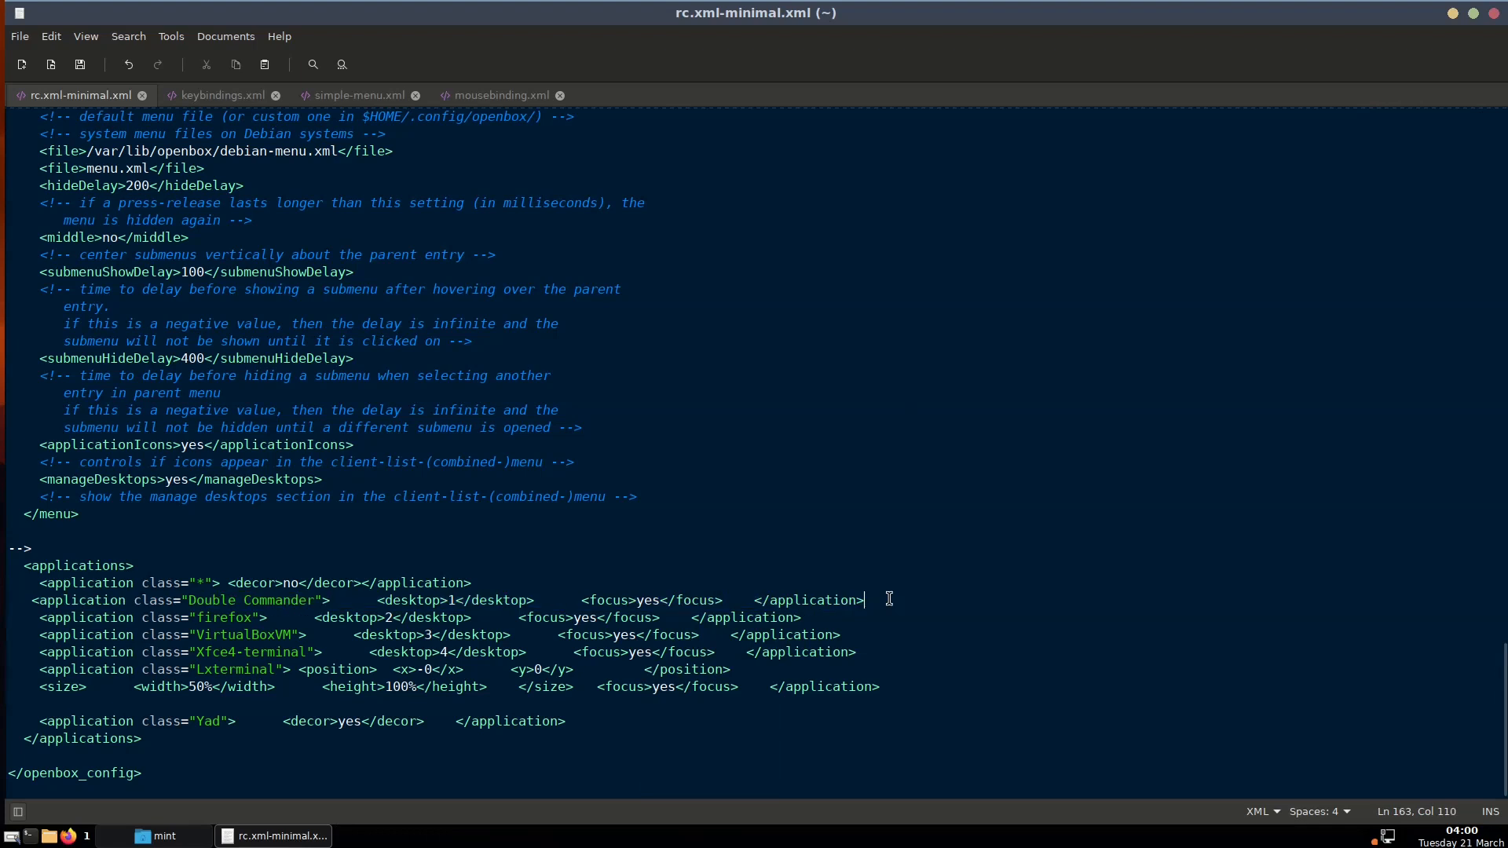
key("Return")
right_click(478, 614)
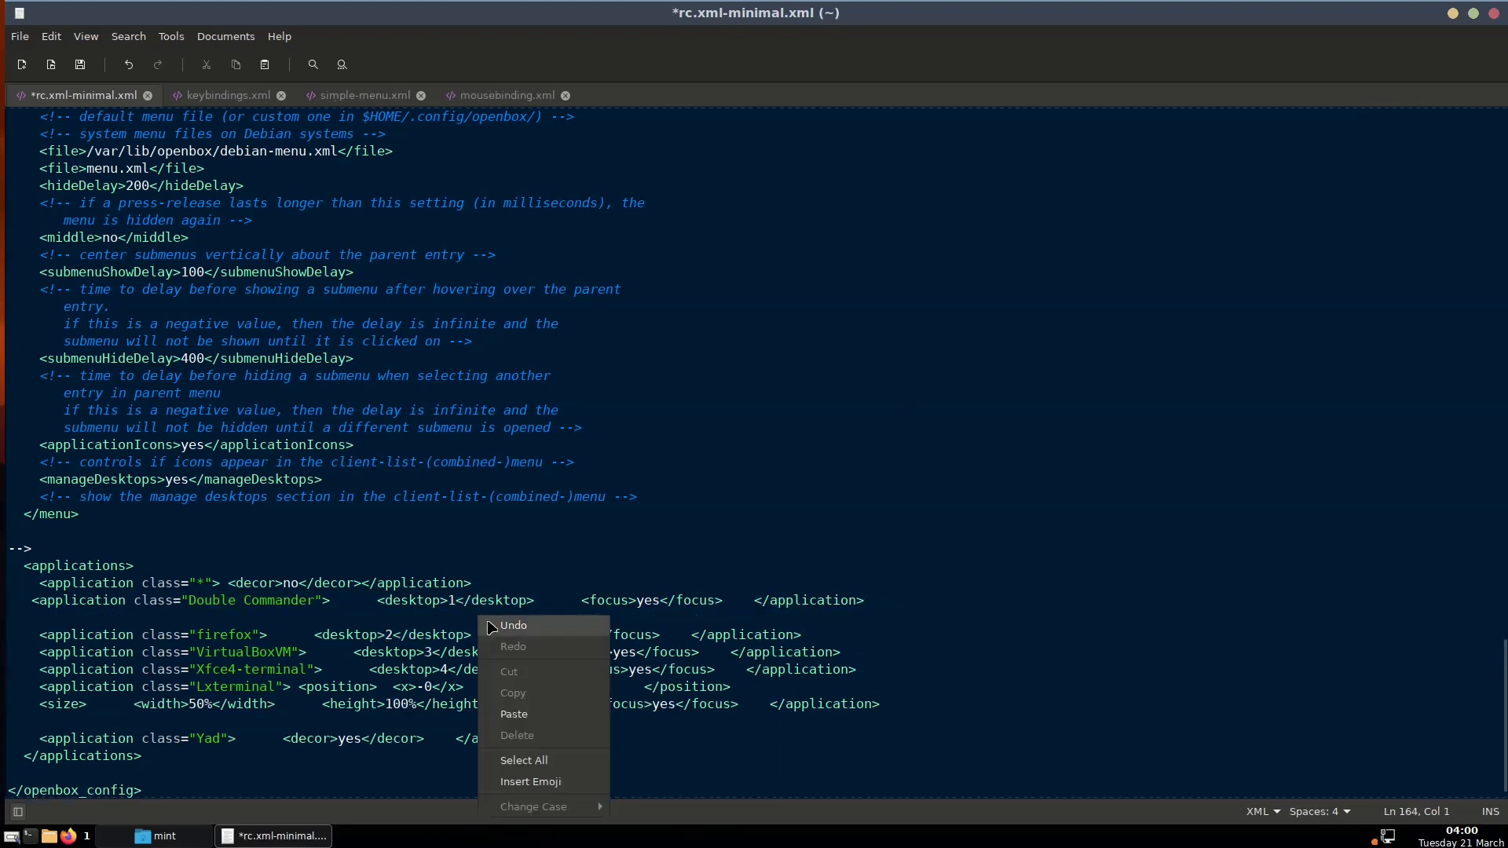
left_click(515, 710)
Change the copied rule's class to Xed and its desktop to 4
left_click(189, 620)
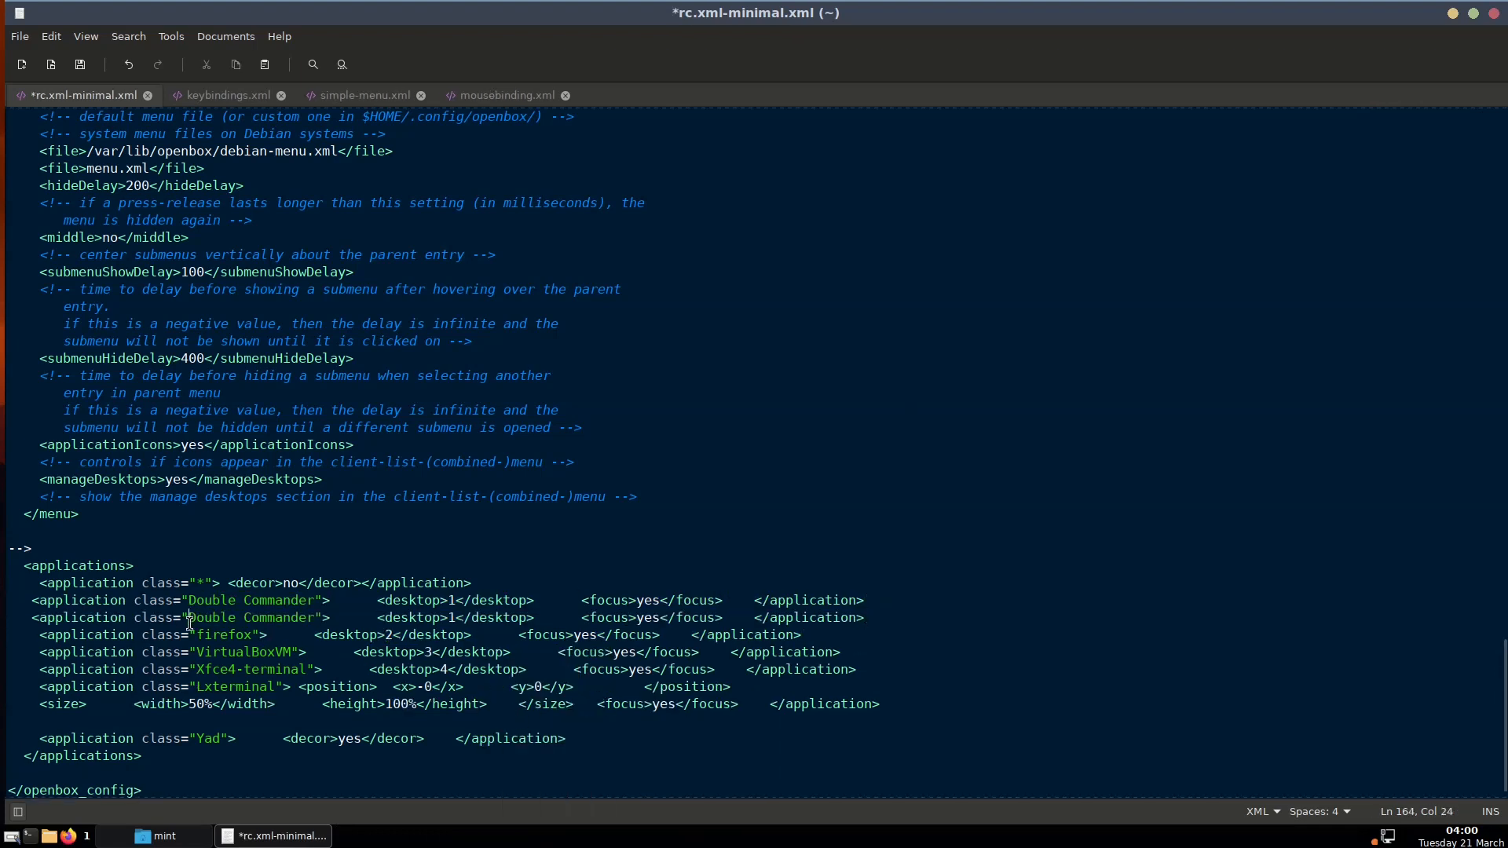
key("Delete")
key("Delete")
key("Delete")
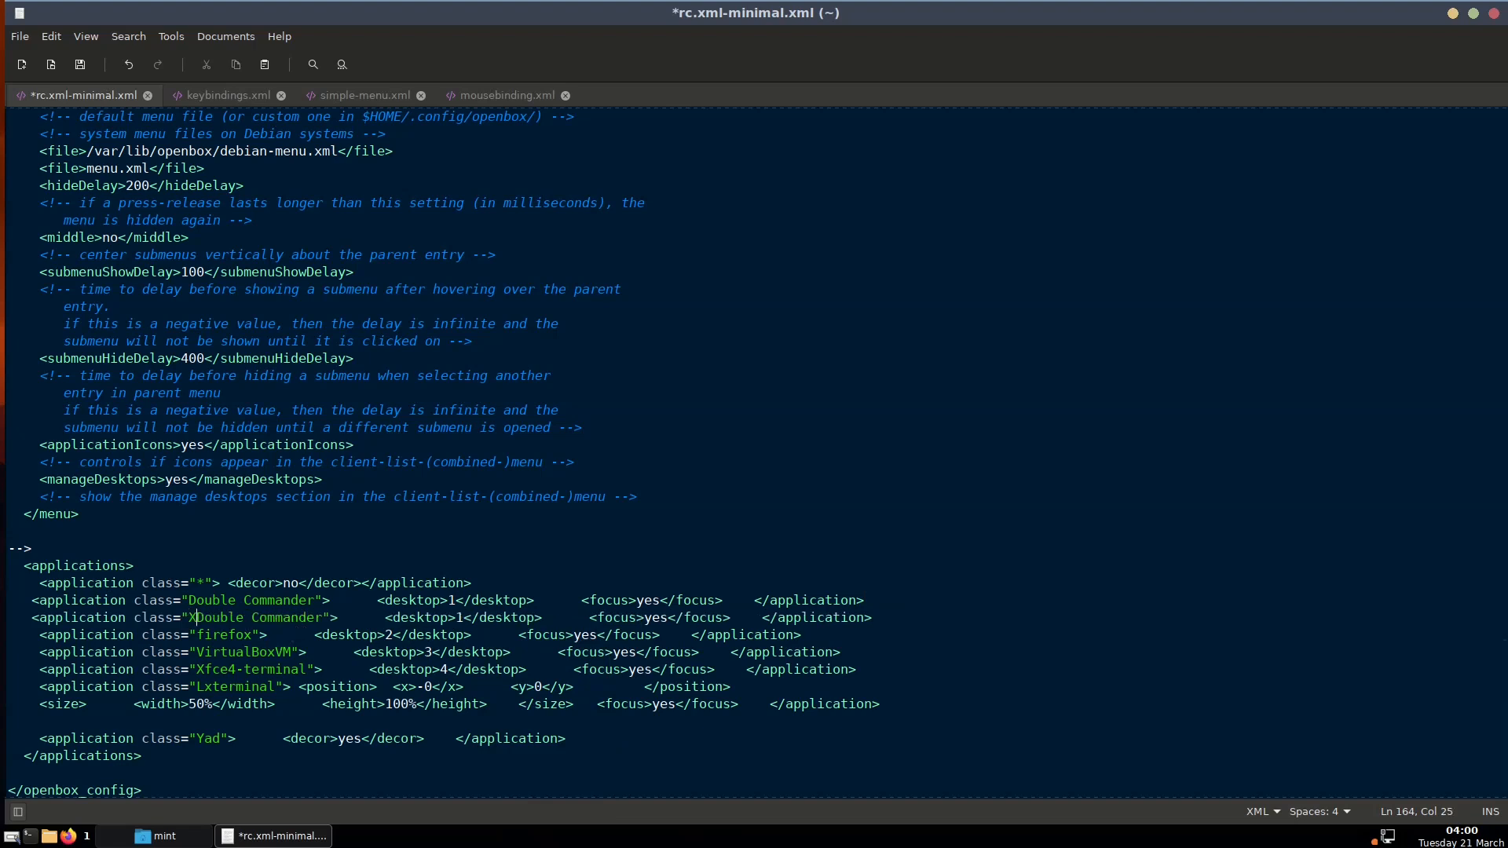
type("Xed")
key("Delete")
key("Delete")
key("Delete")
key("Delete")
key("Delete")
key("Delete")
key("Delete")
key("Delete")
key("Delete")
key("Delete")
key("Delete")
key("Delete")
key("Delete")
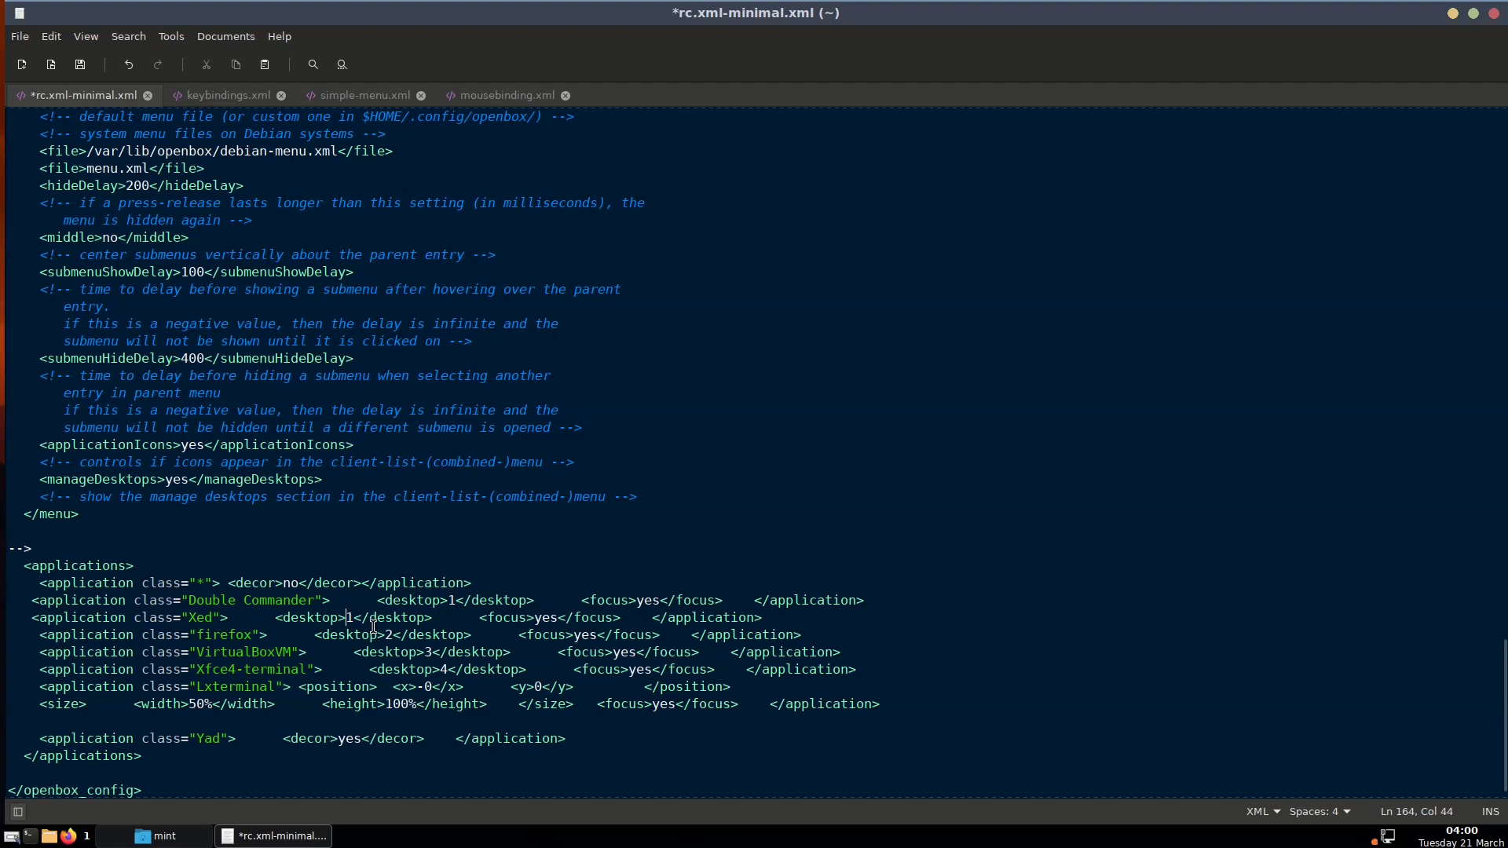
key("Delete")
type("4")
left_click(418, 635)
right_click(485, 842)
left_click(531, 769)
Highlight the <applications> block and its rules for discussion, then clear the selection
left_click_drag(23, 563, 142, 755)
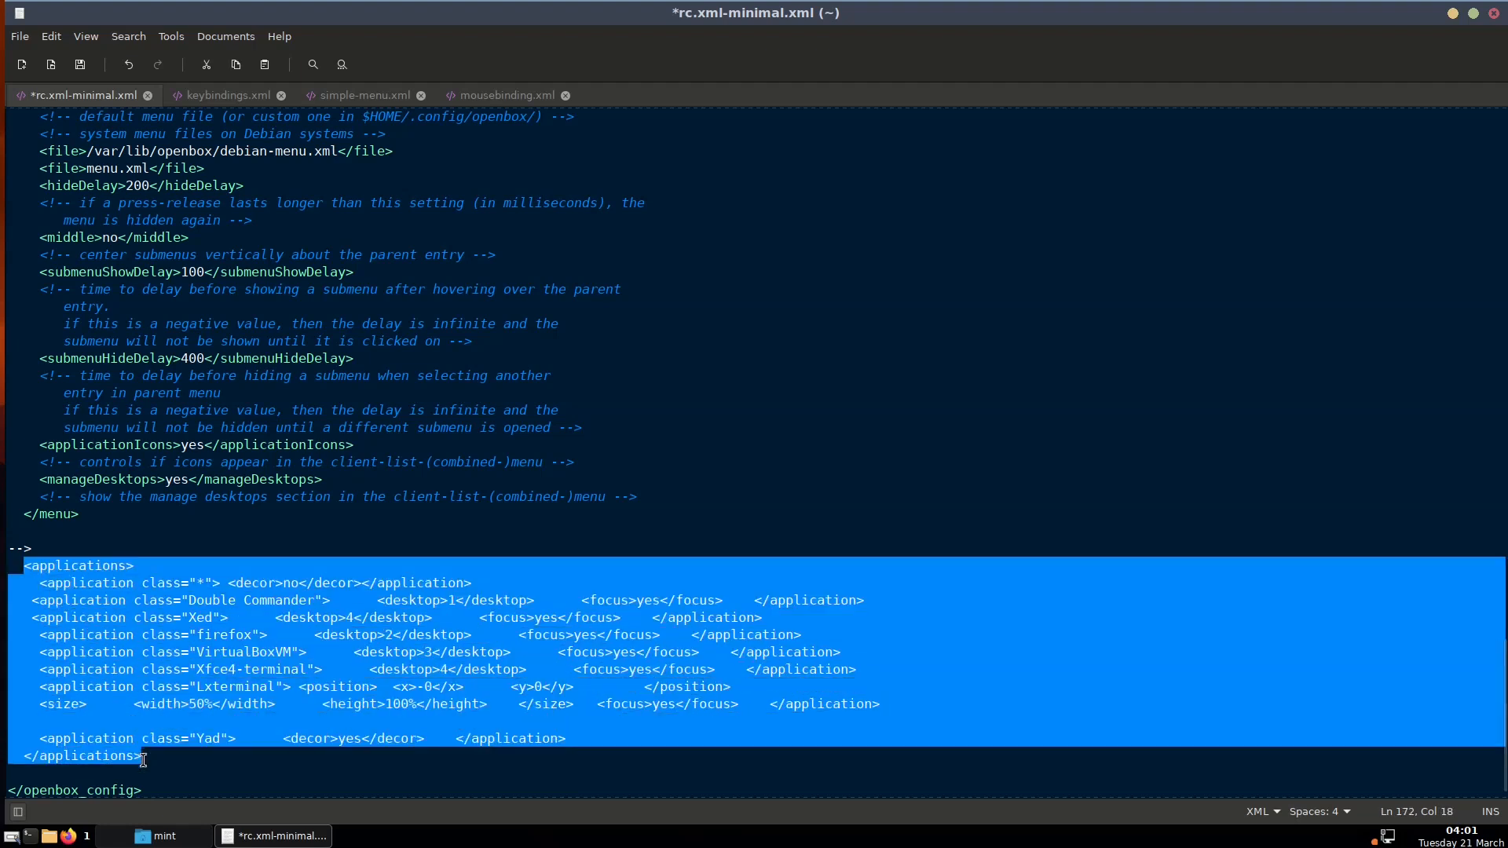
left_click(165, 699)
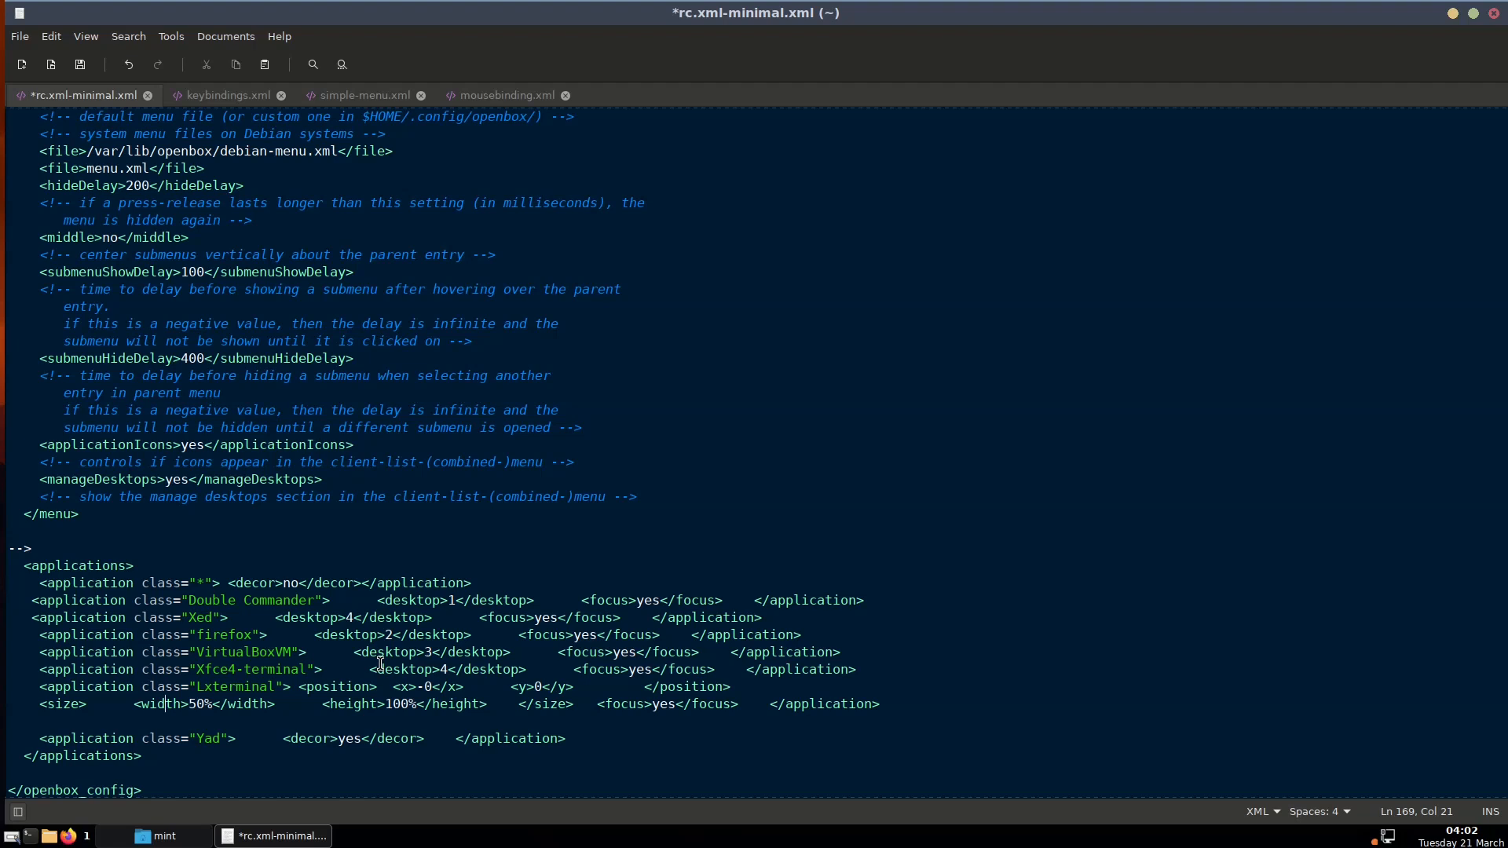
left_click_drag(568, 738, 17, 565)
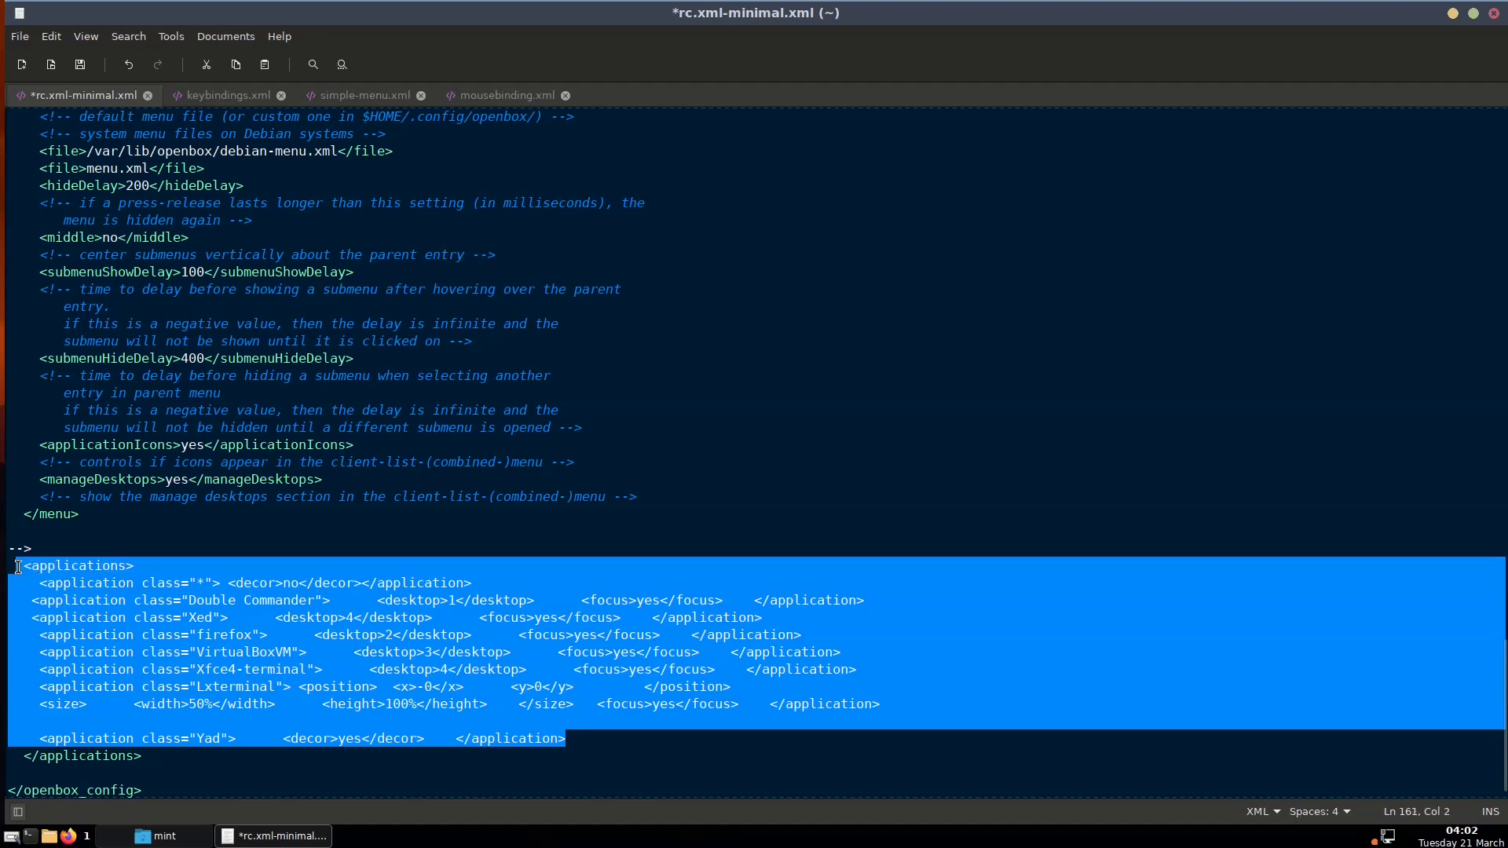
left_click(137, 606)
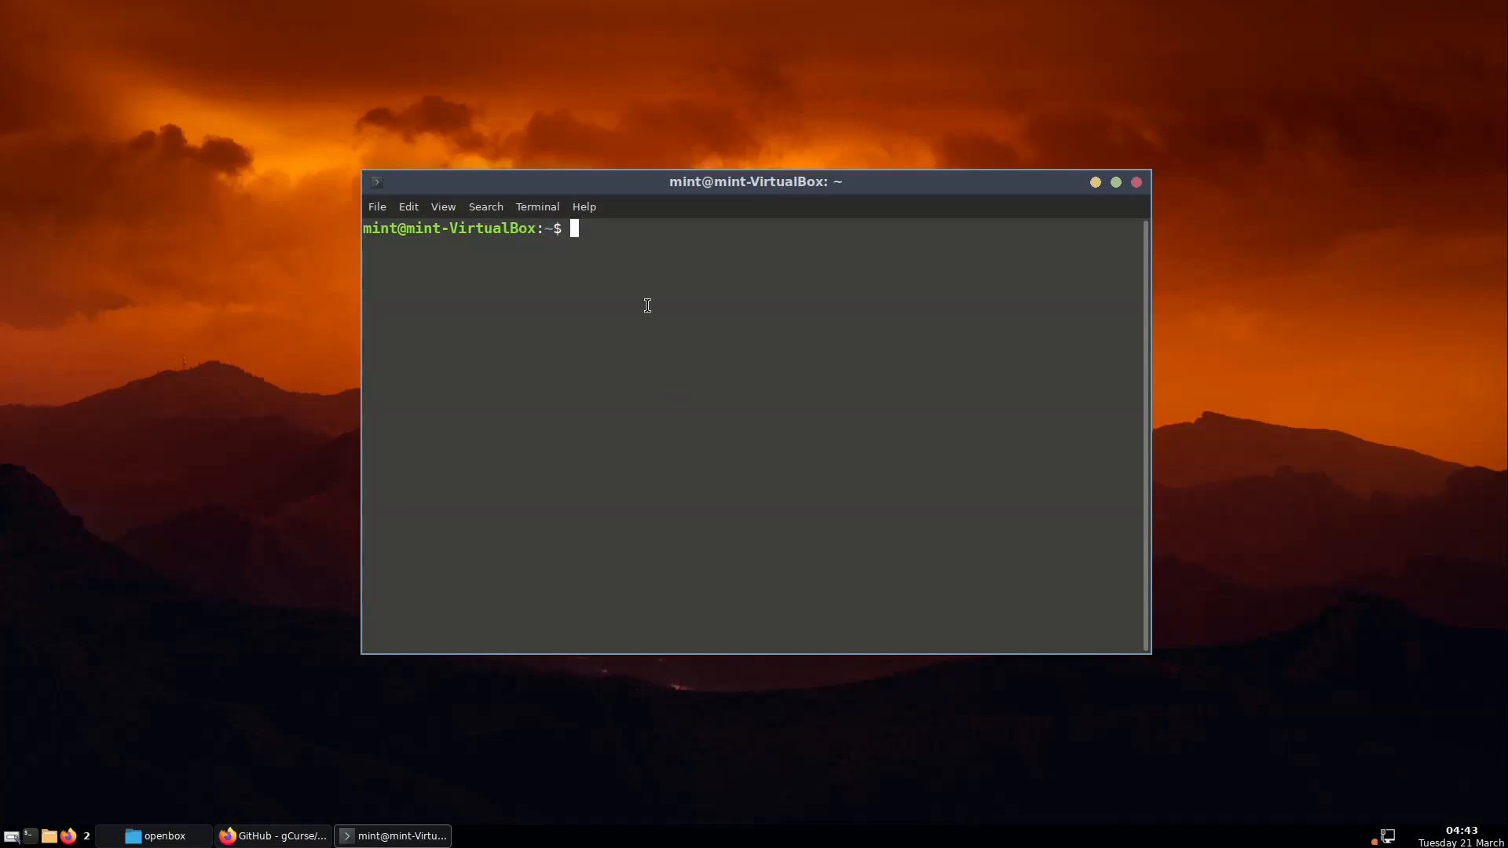
Rerun sudo apt install python3-wxgtk4.0 wxpython-tools python3-xlib, then close the terminal
key("ctrl+shift+v")
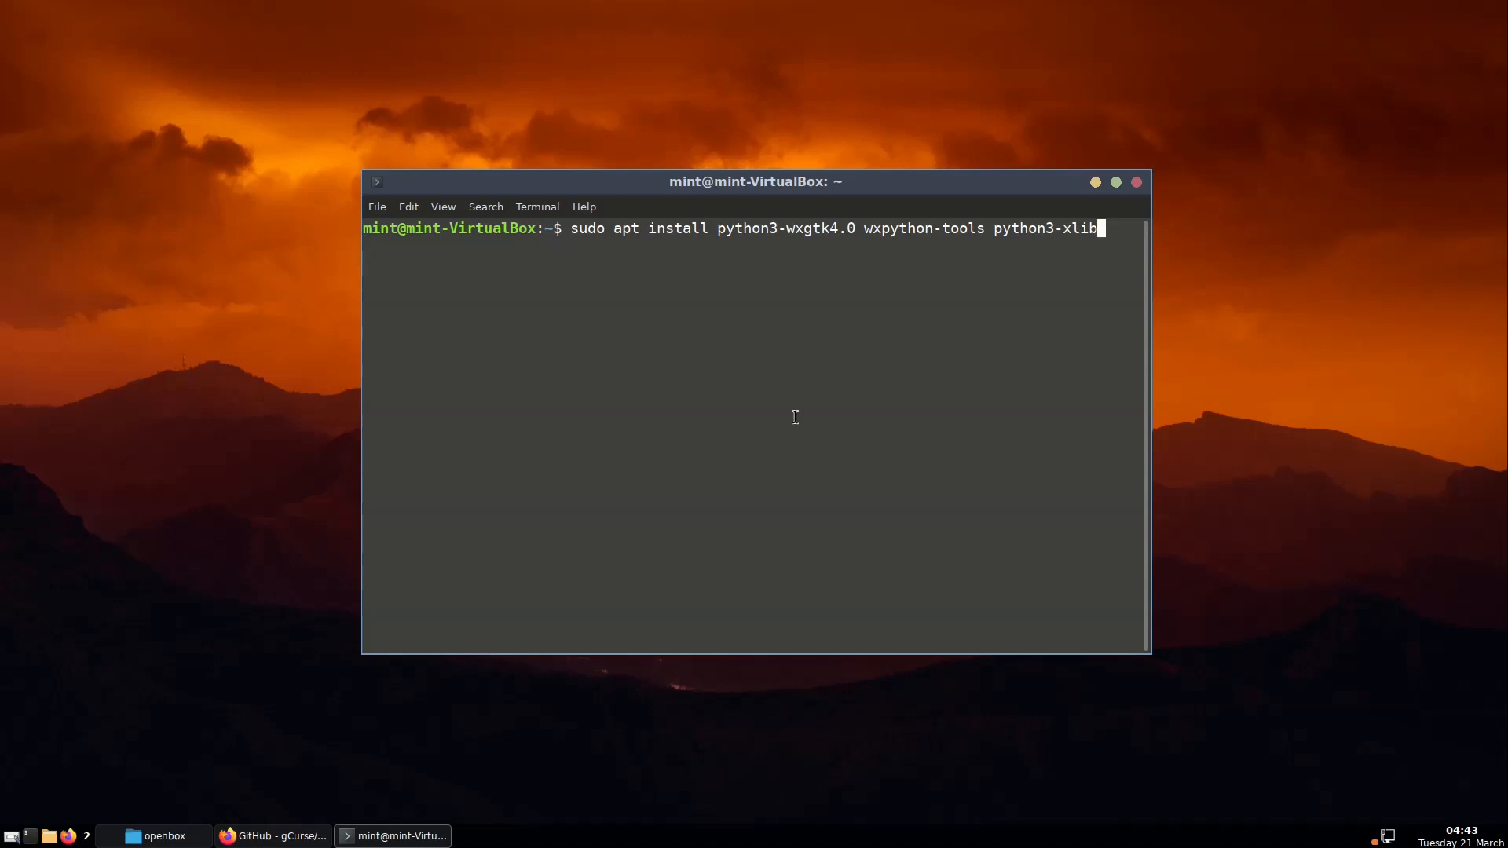
key("Return")
key("Return")
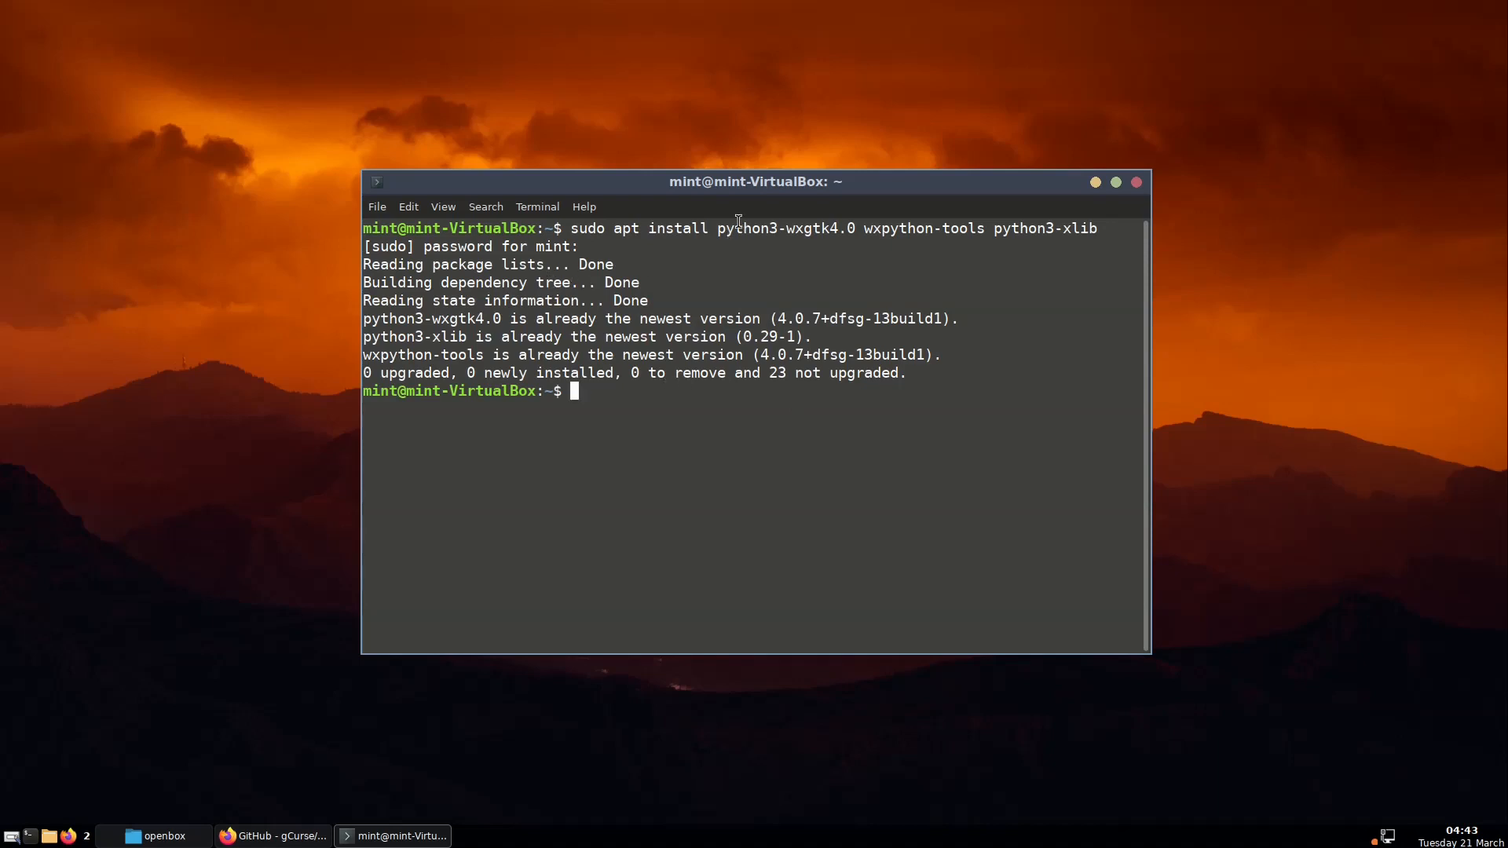
left_click(1137, 183)
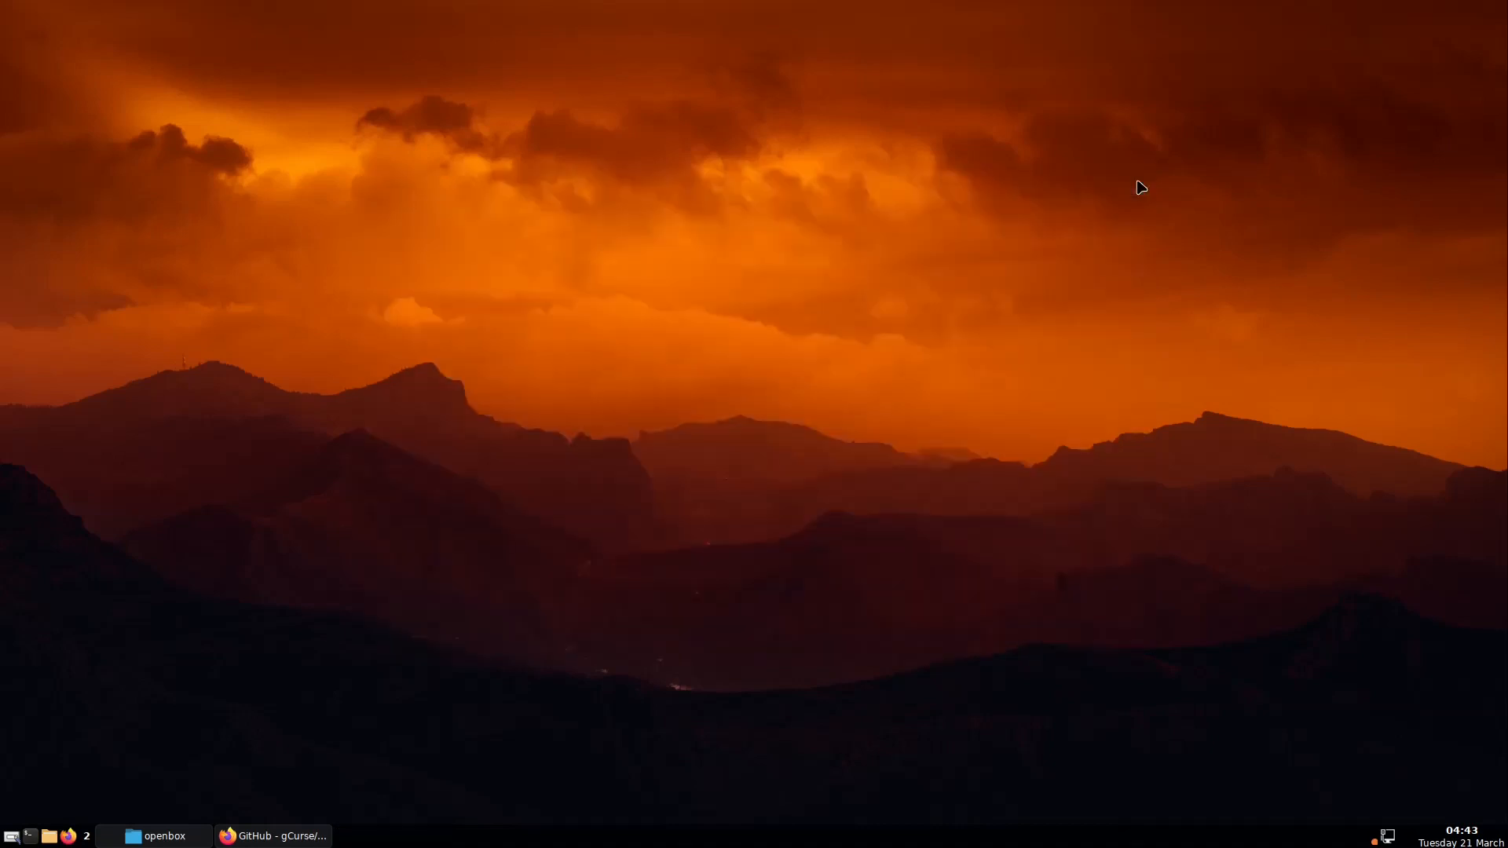
Look over the obapps3 GitHub page's Code download options, then return to the openbox folder
left_click(286, 837)
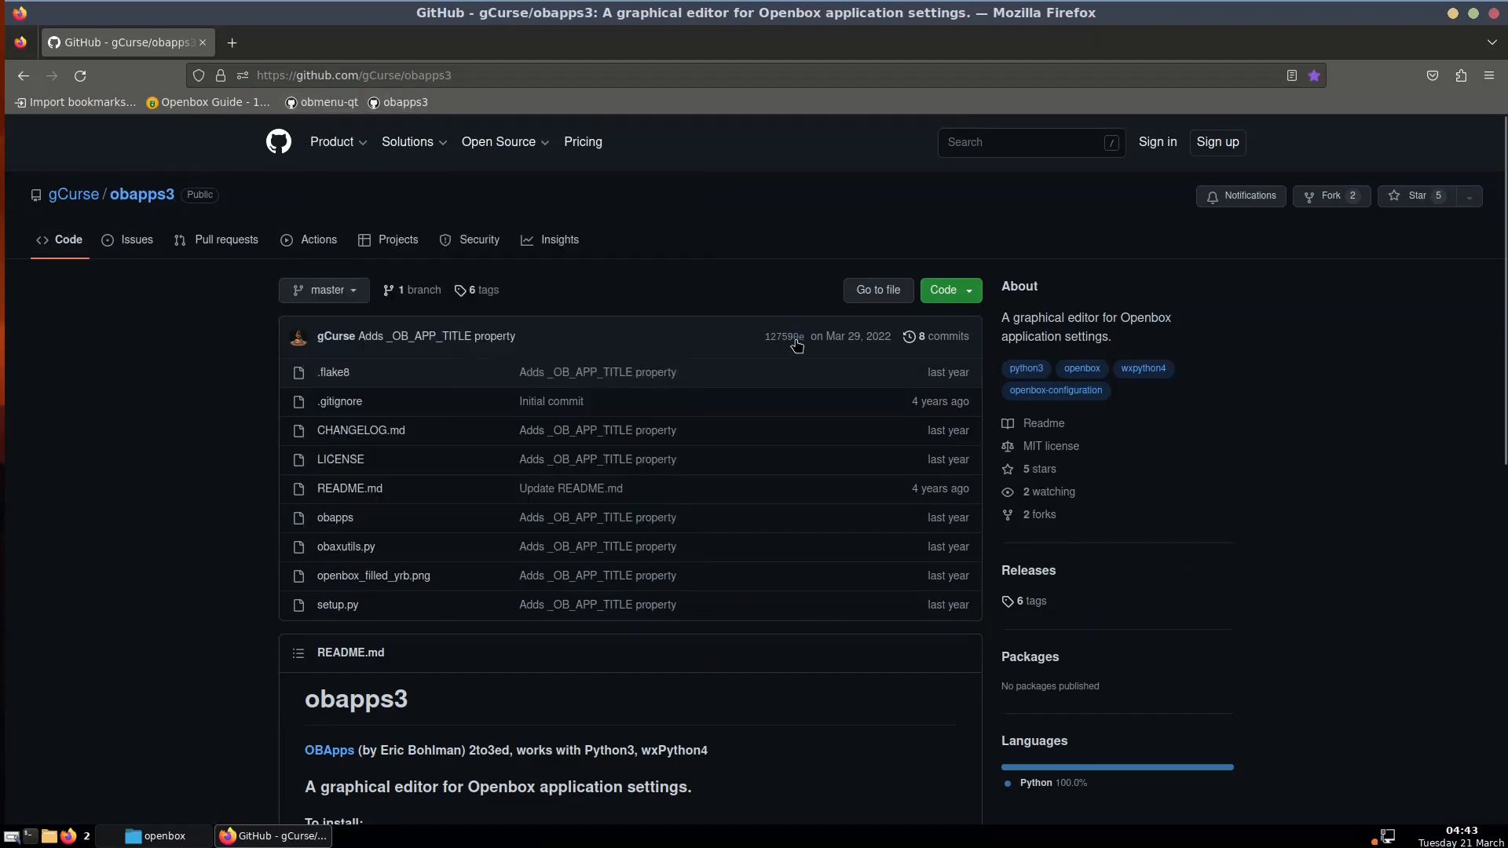
scroll(796, 346, "down", 8)
scroll(794, 391, "up", 6)
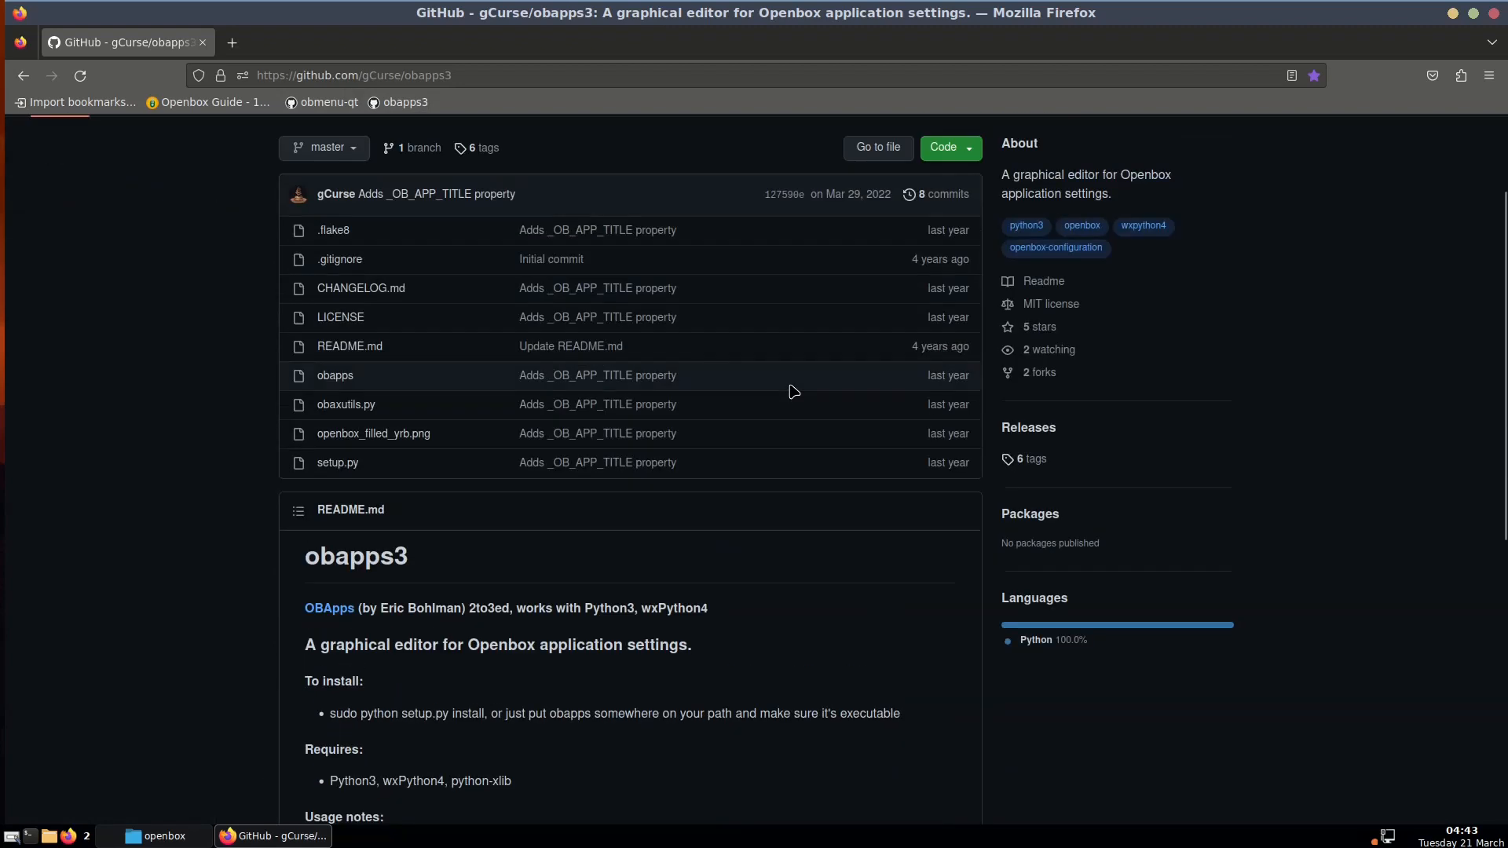
scroll(794, 390, "up", 2)
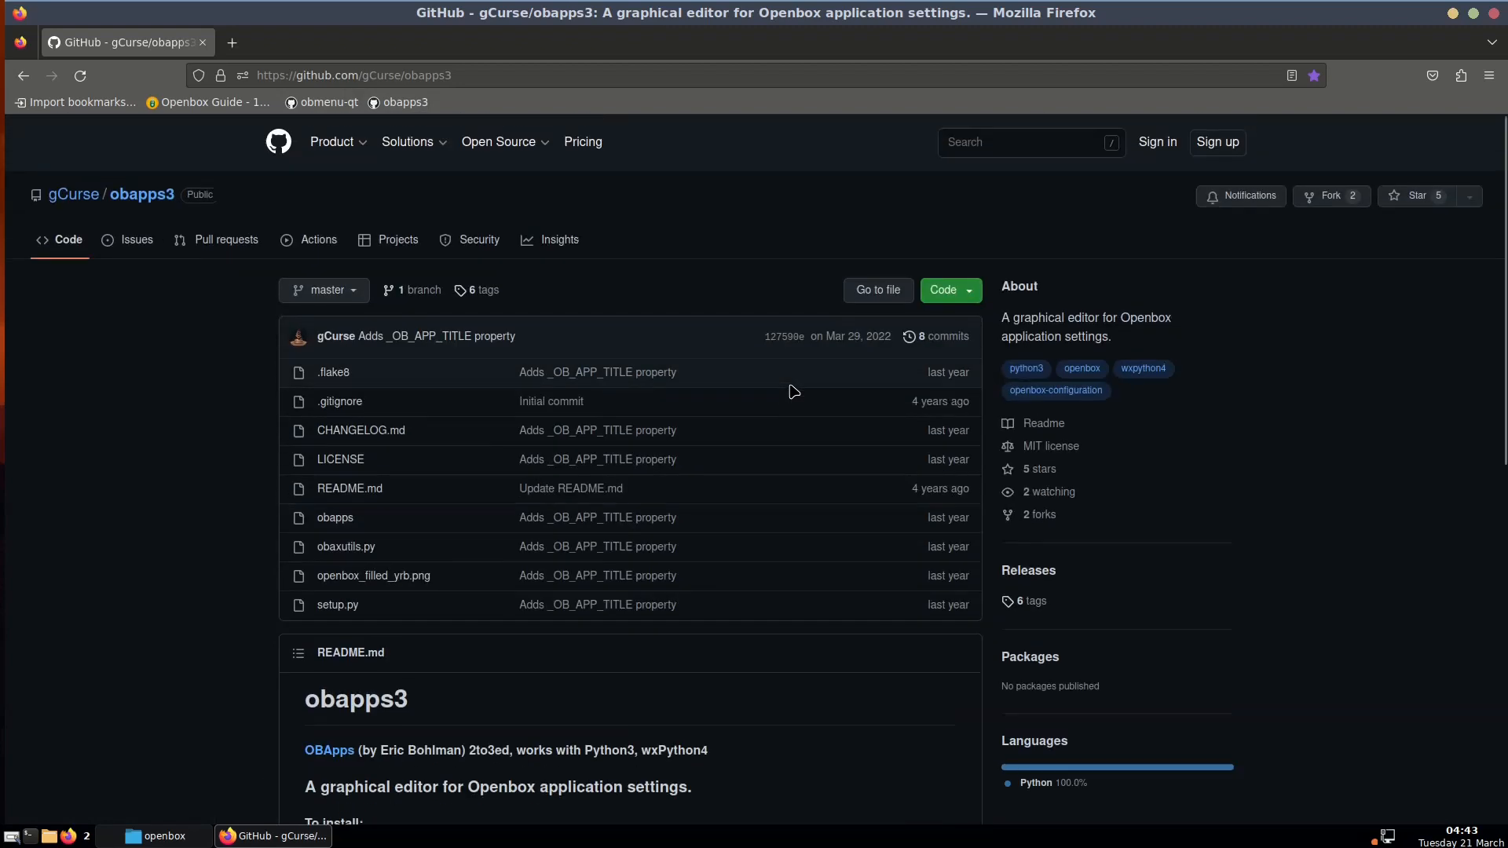
left_click(953, 290)
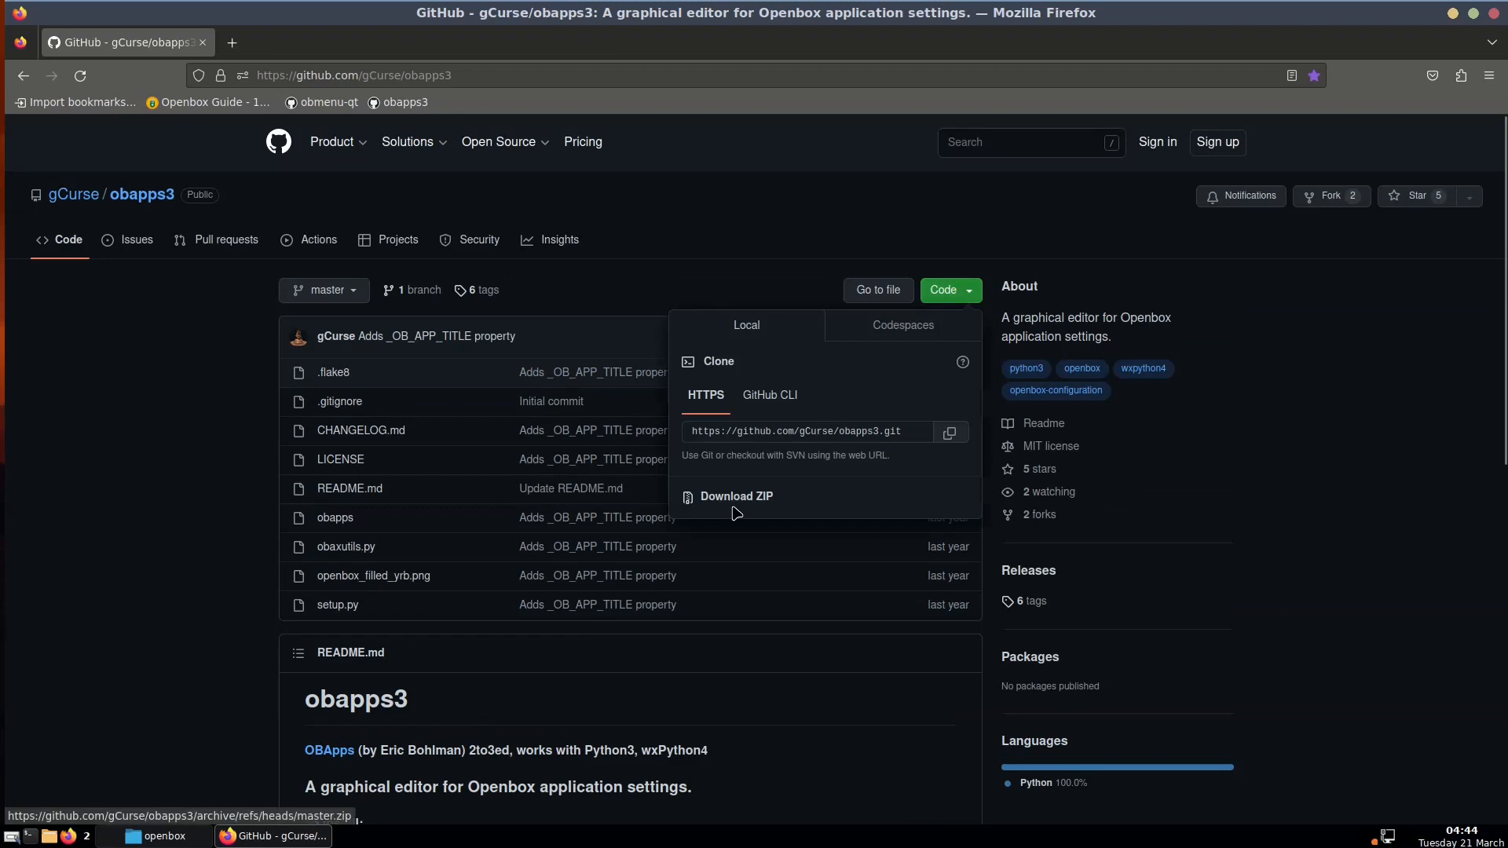
left_click(133, 453)
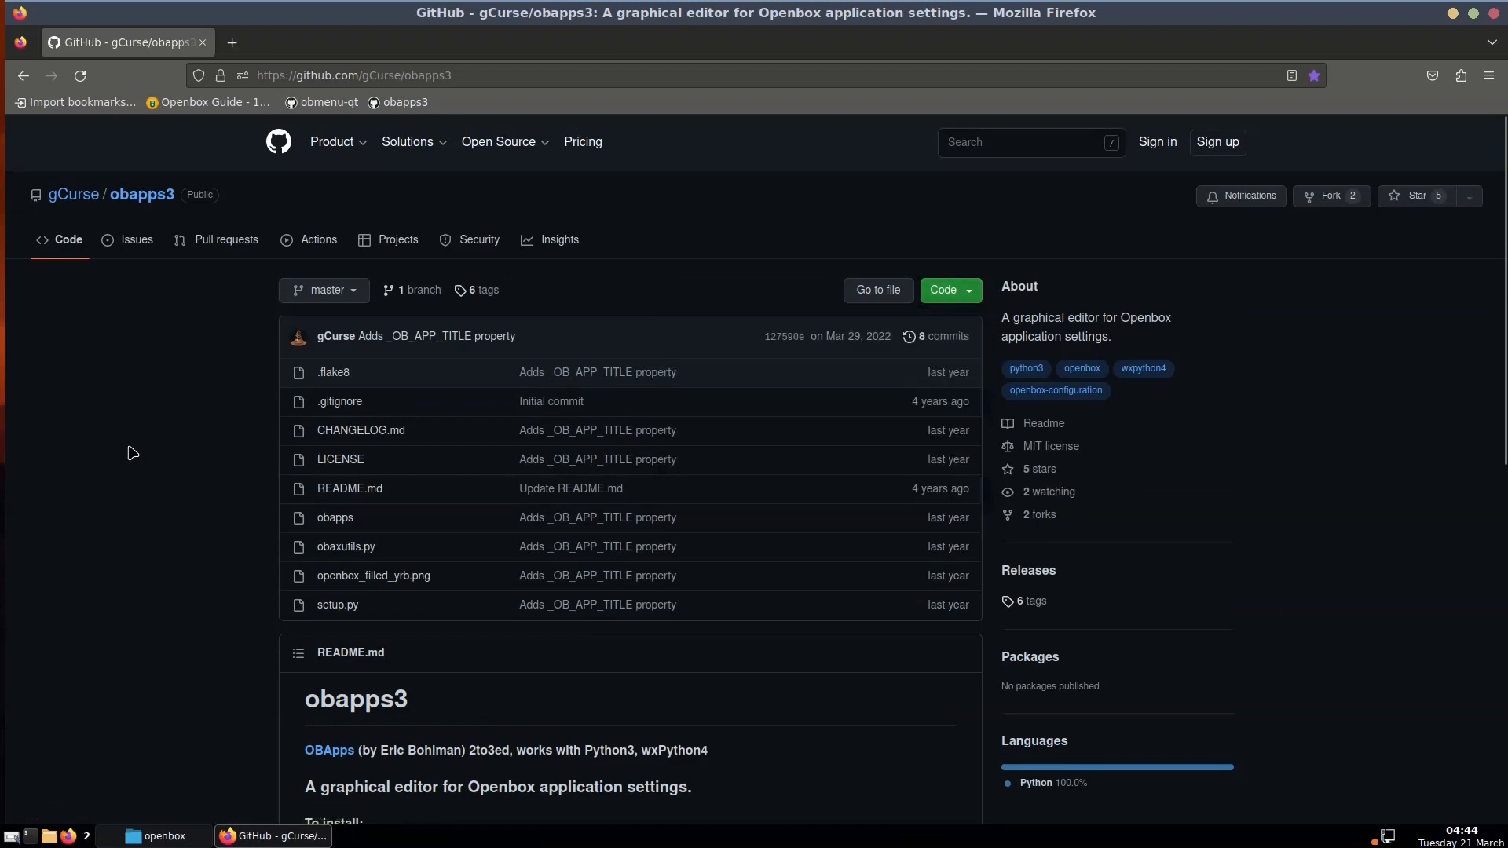
left_click(161, 835)
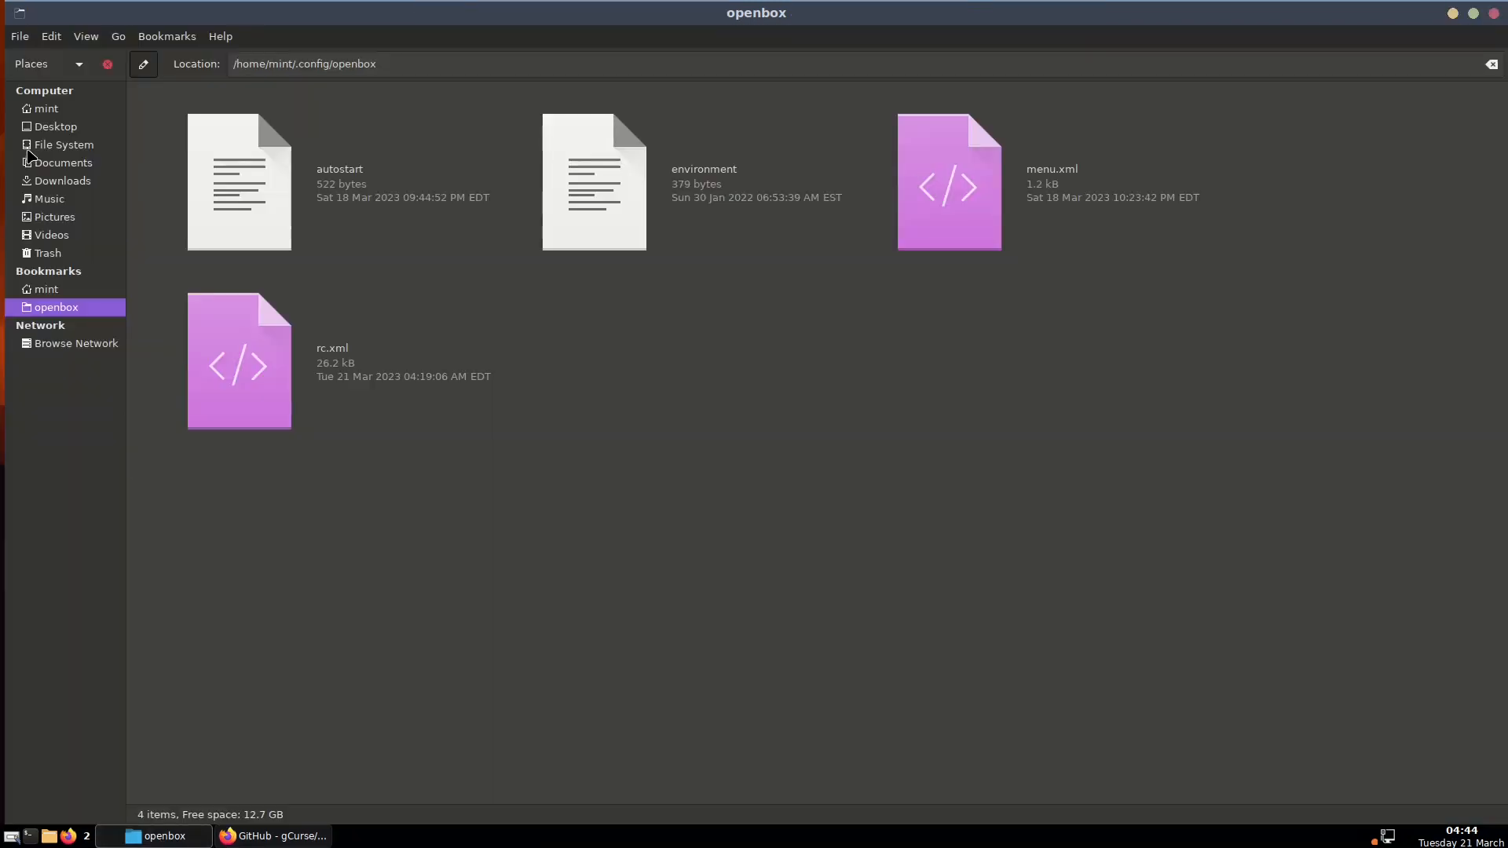
In Downloads, check obapps3-master.zip's actions and open the extracted obapps3-master folder
left_click(64, 184)
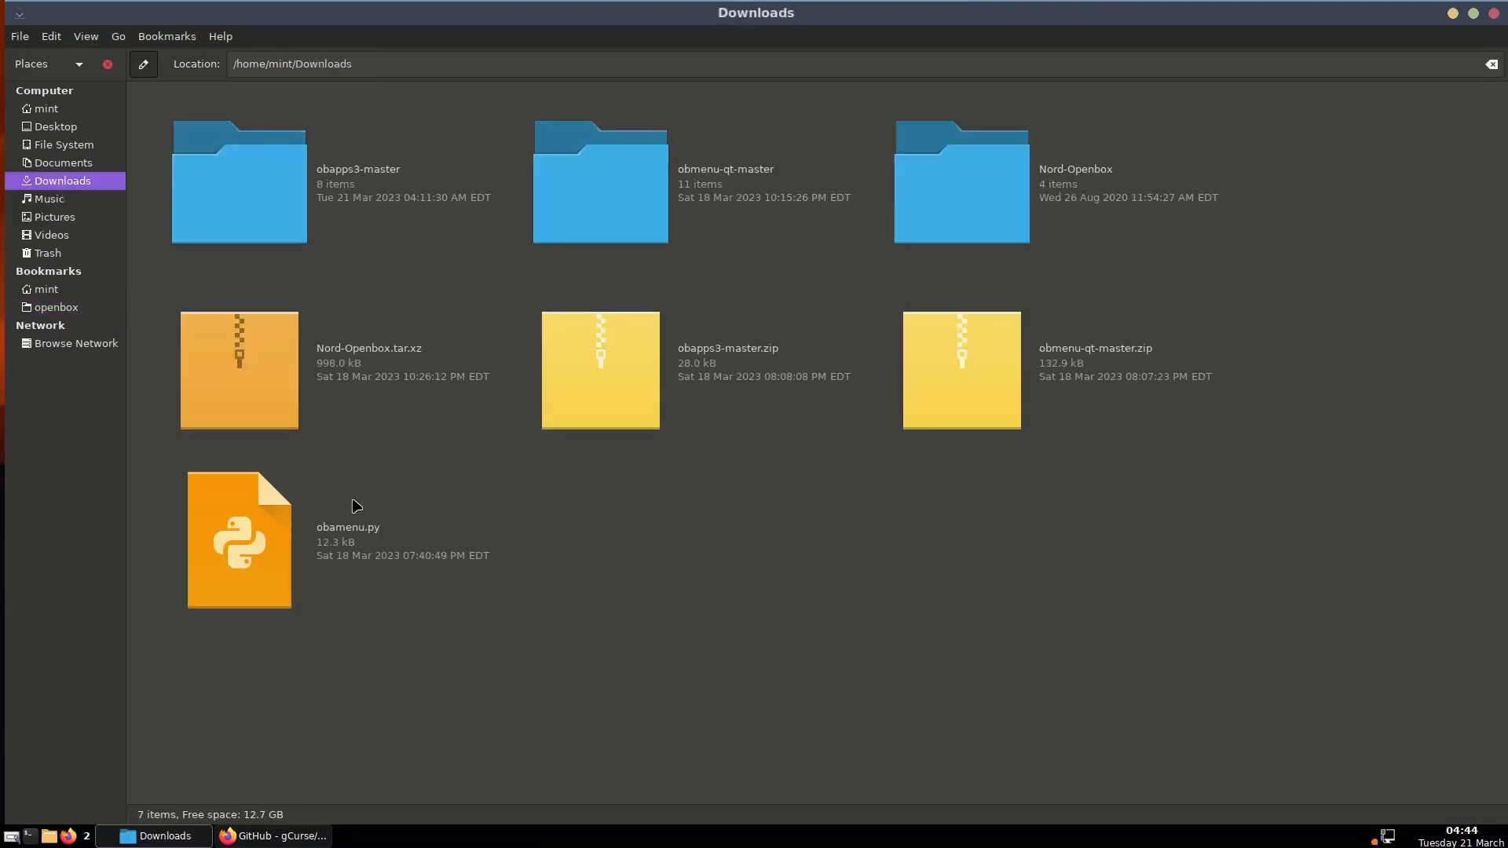
left_click(732, 355)
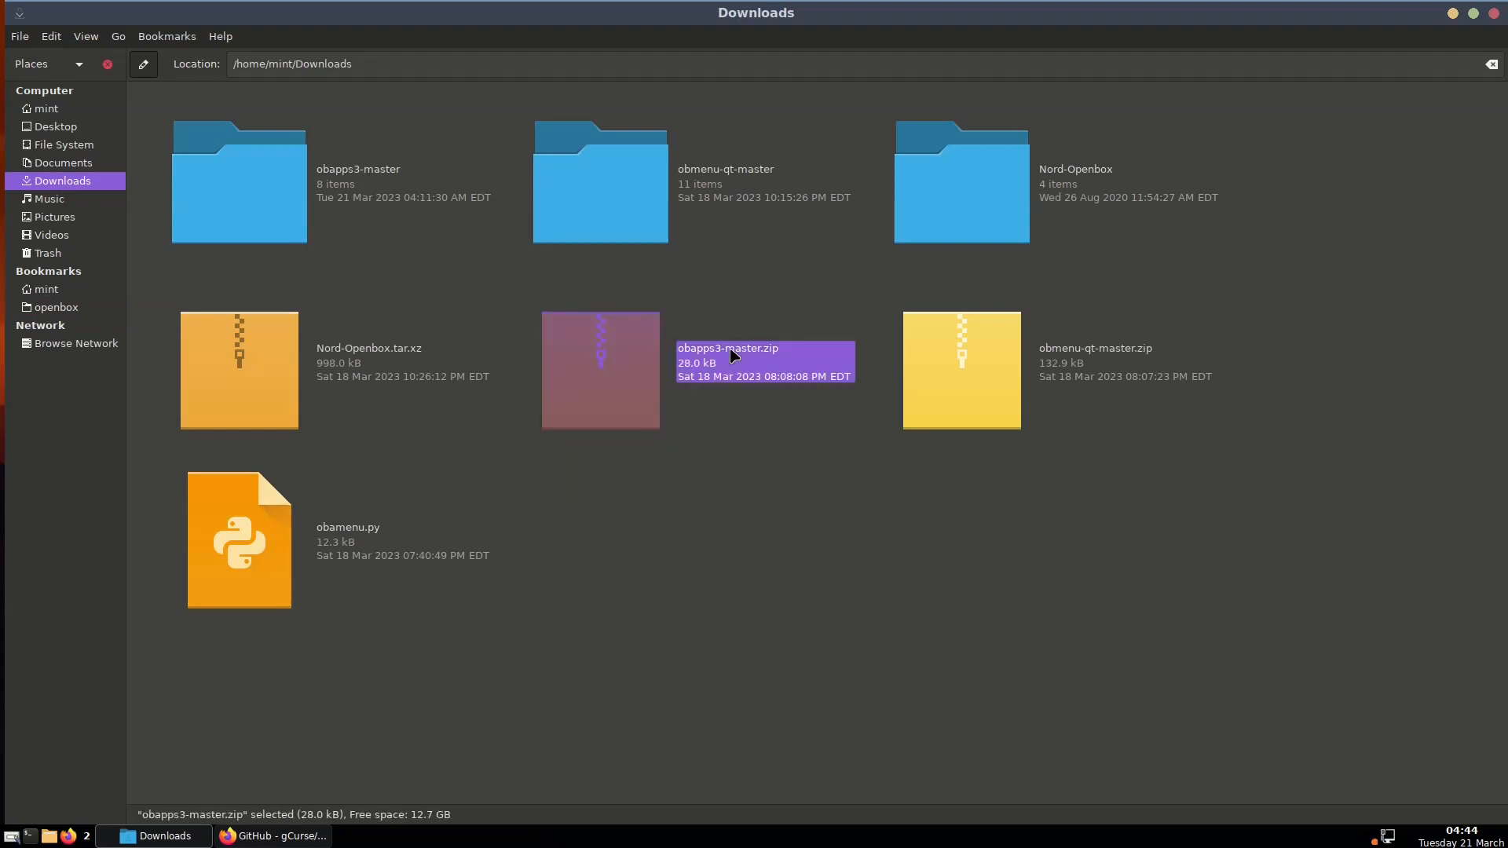
right_click(732, 355)
left_click(586, 609)
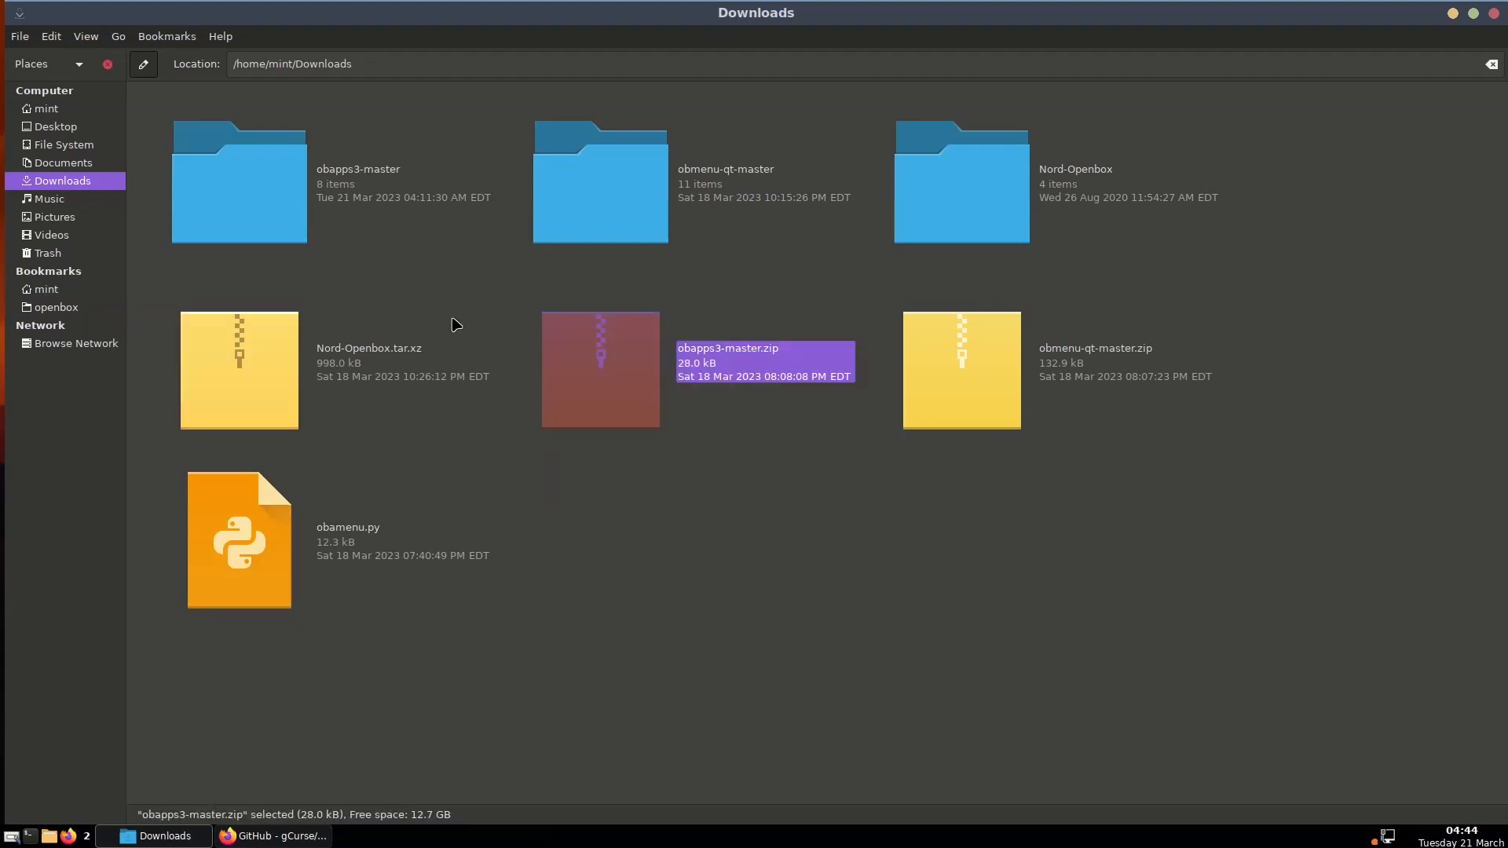
double_click(340, 182)
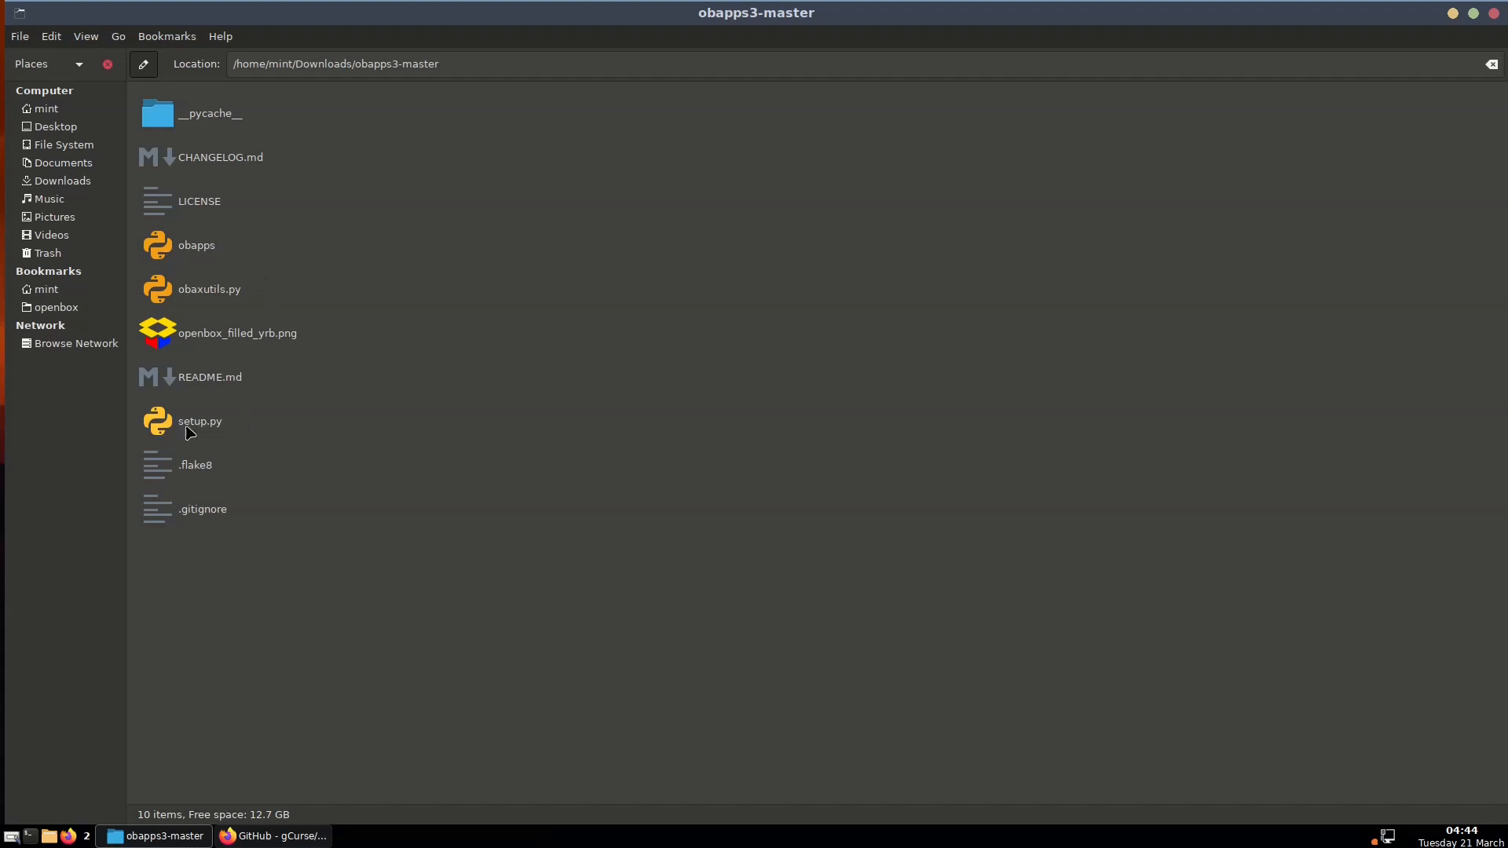
Run the obapps script in a terminal and maximize the OBApps3 window
double_click(191, 250)
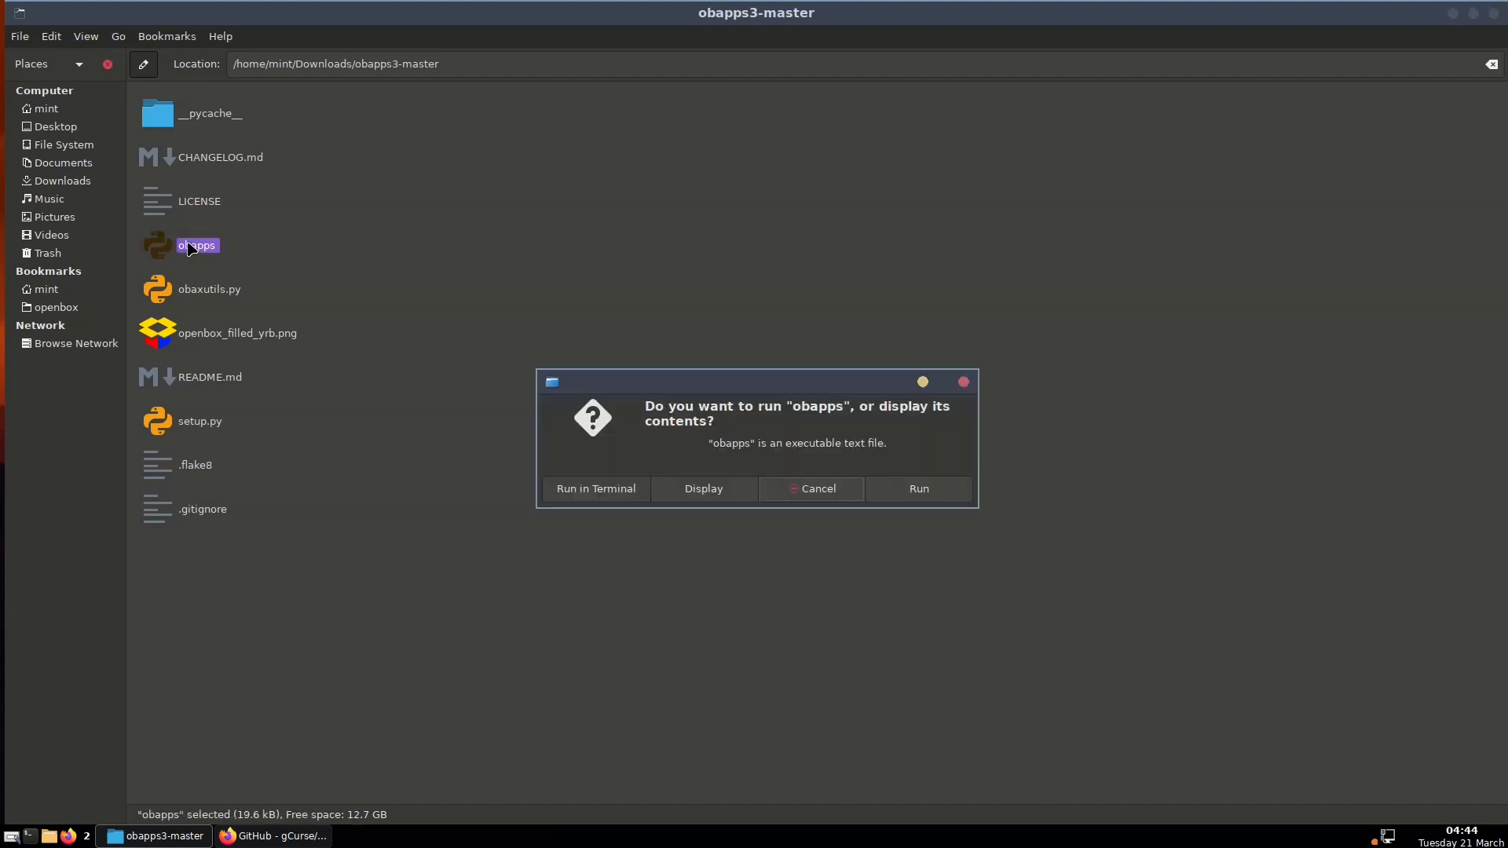
left_click(596, 490)
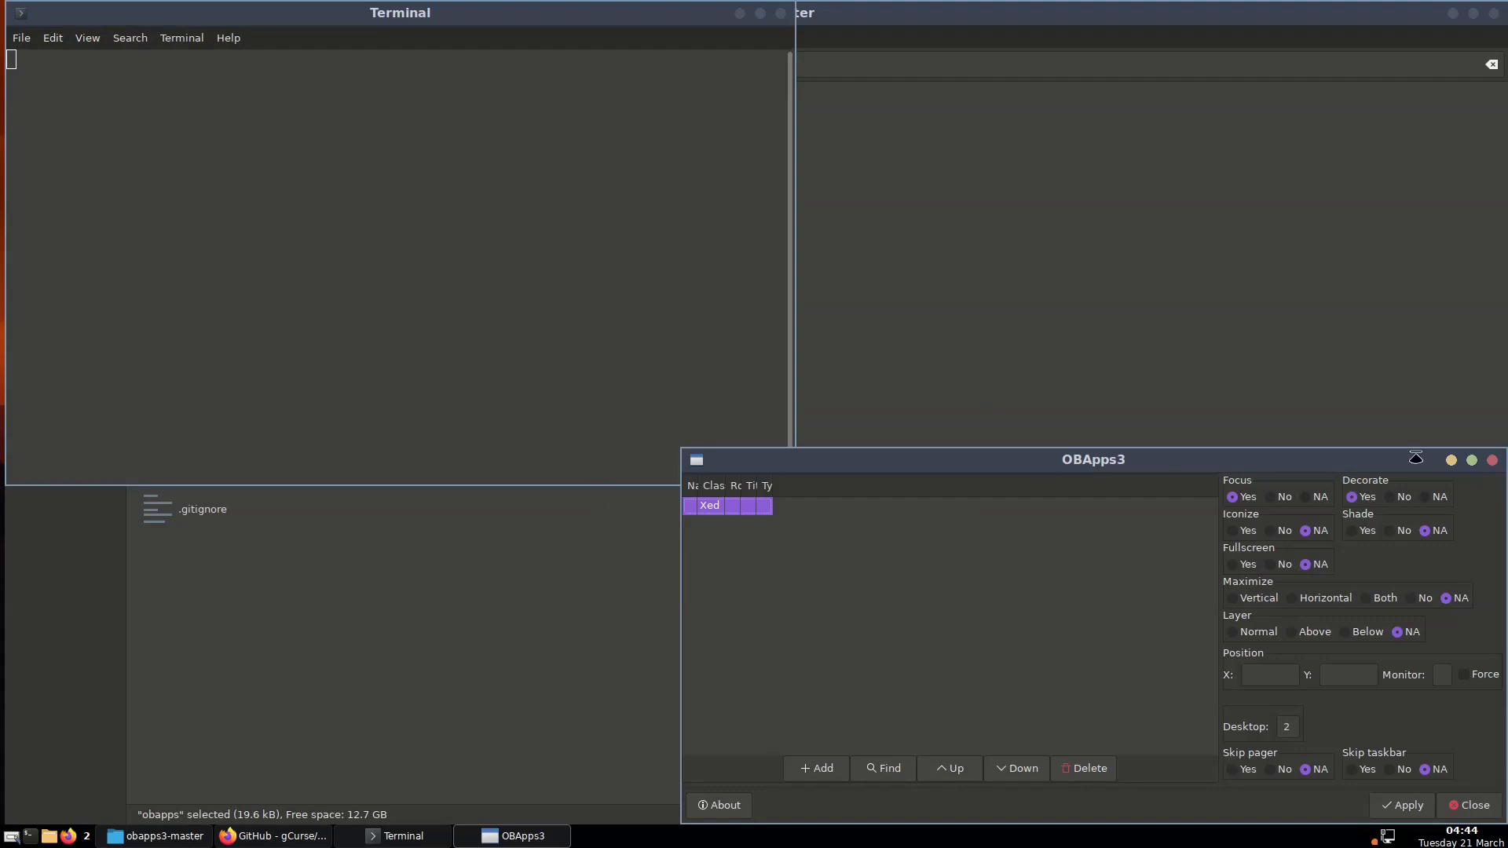
left_click(1472, 460)
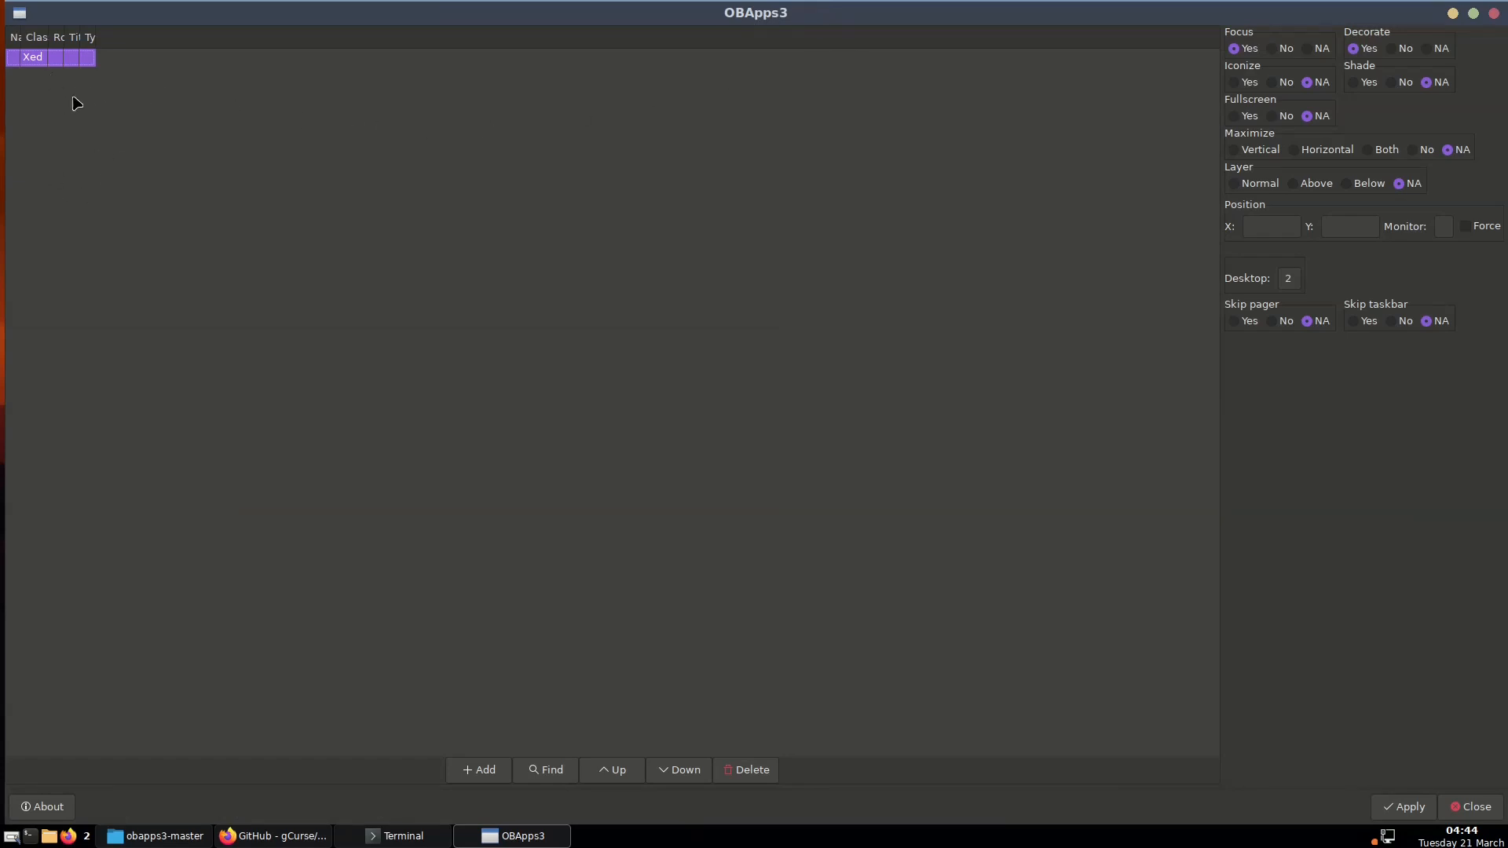
Delete the Xed rule and widen the Name, Class and Title columns
left_click(750, 770)
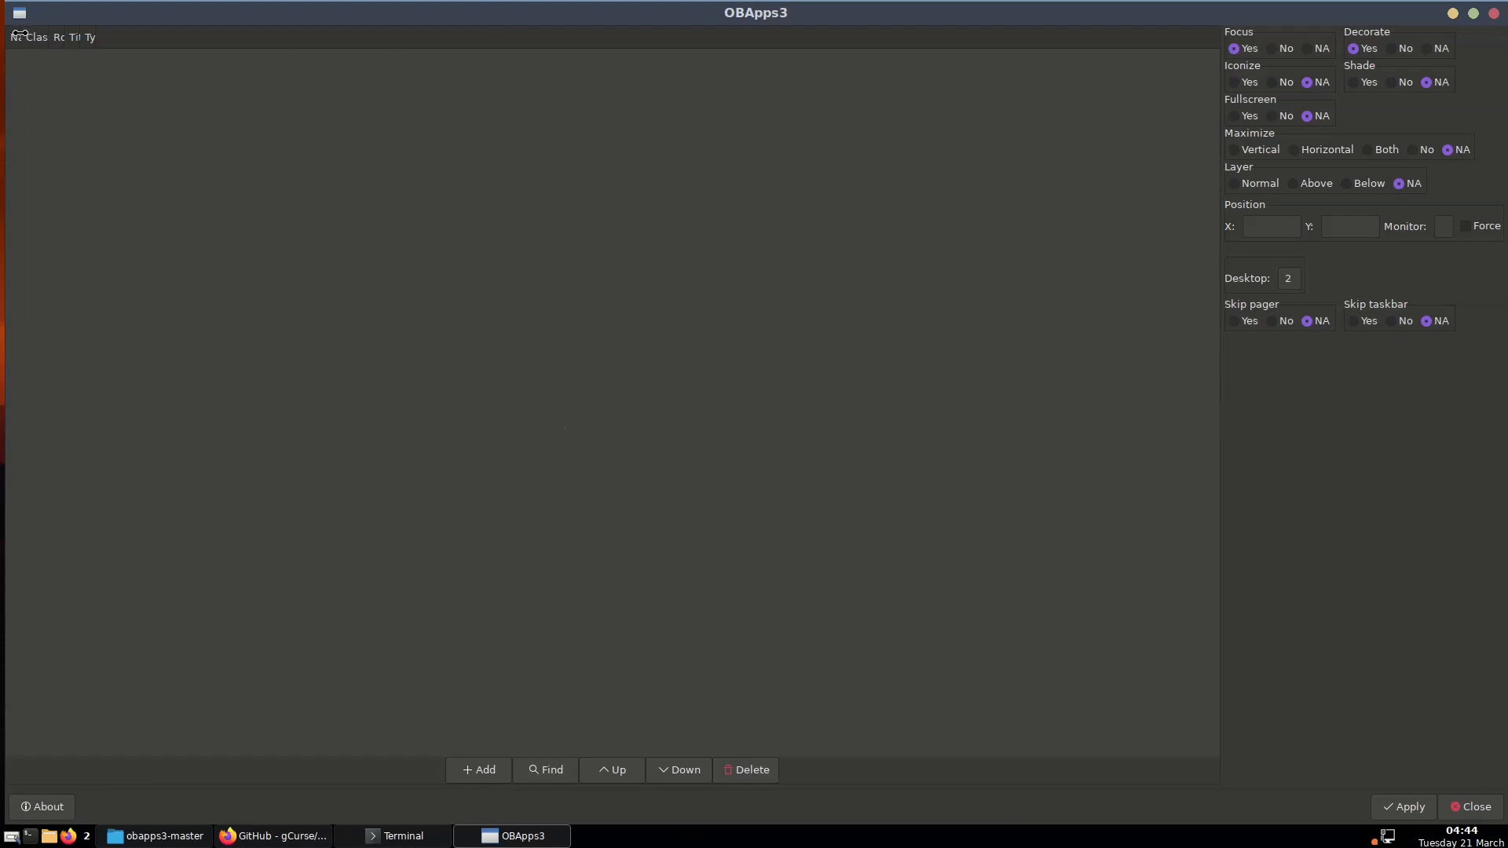
left_click_drag(20, 35, 313, 36)
left_click_drag(328, 39, 483, 49)
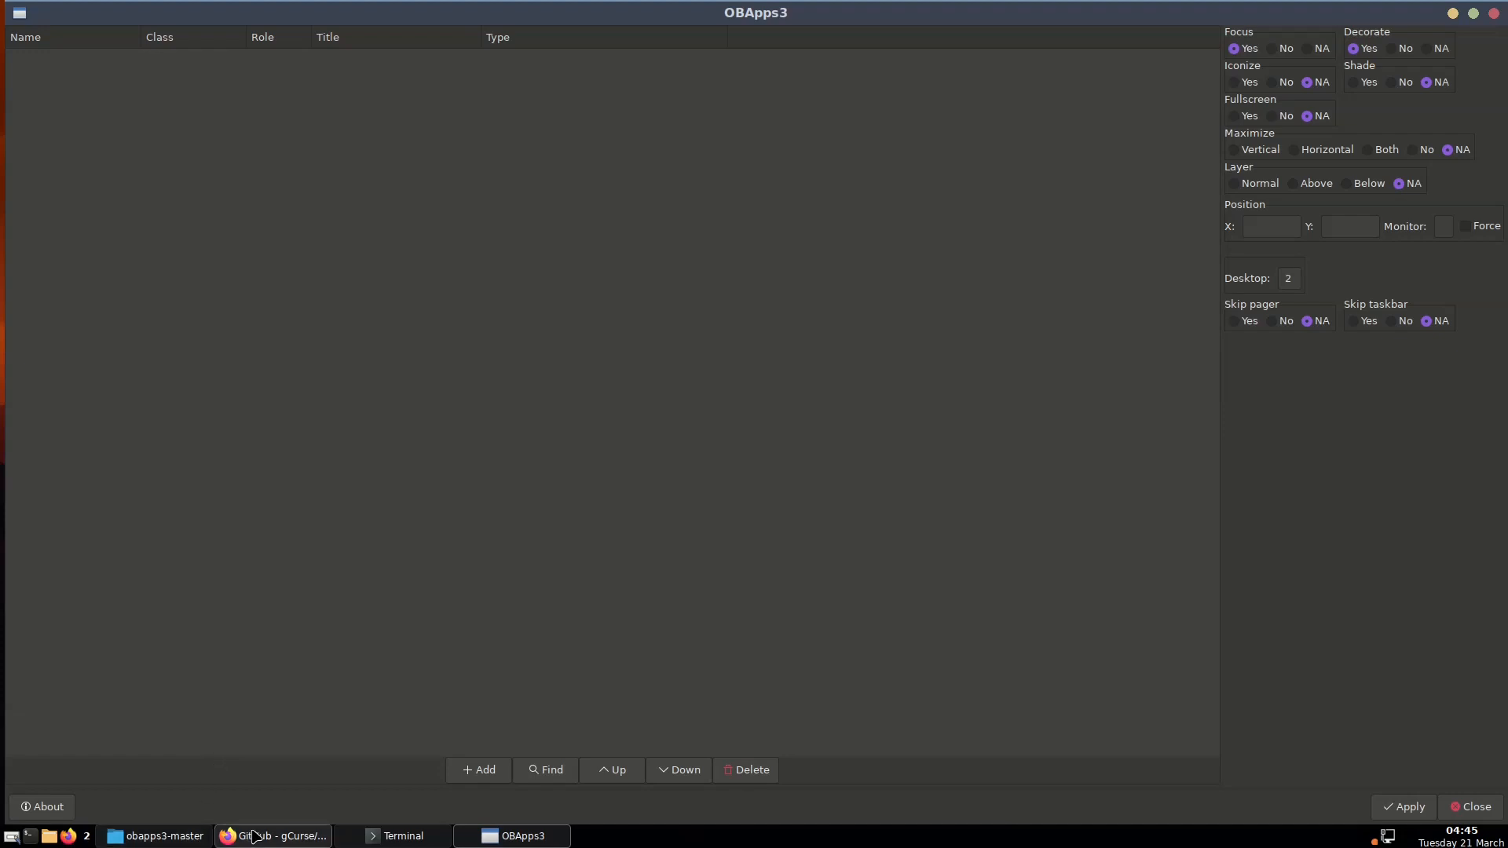
Open the openbox bookmark in a new Caja tab and open rc.xml from it in xed
left_click(169, 837)
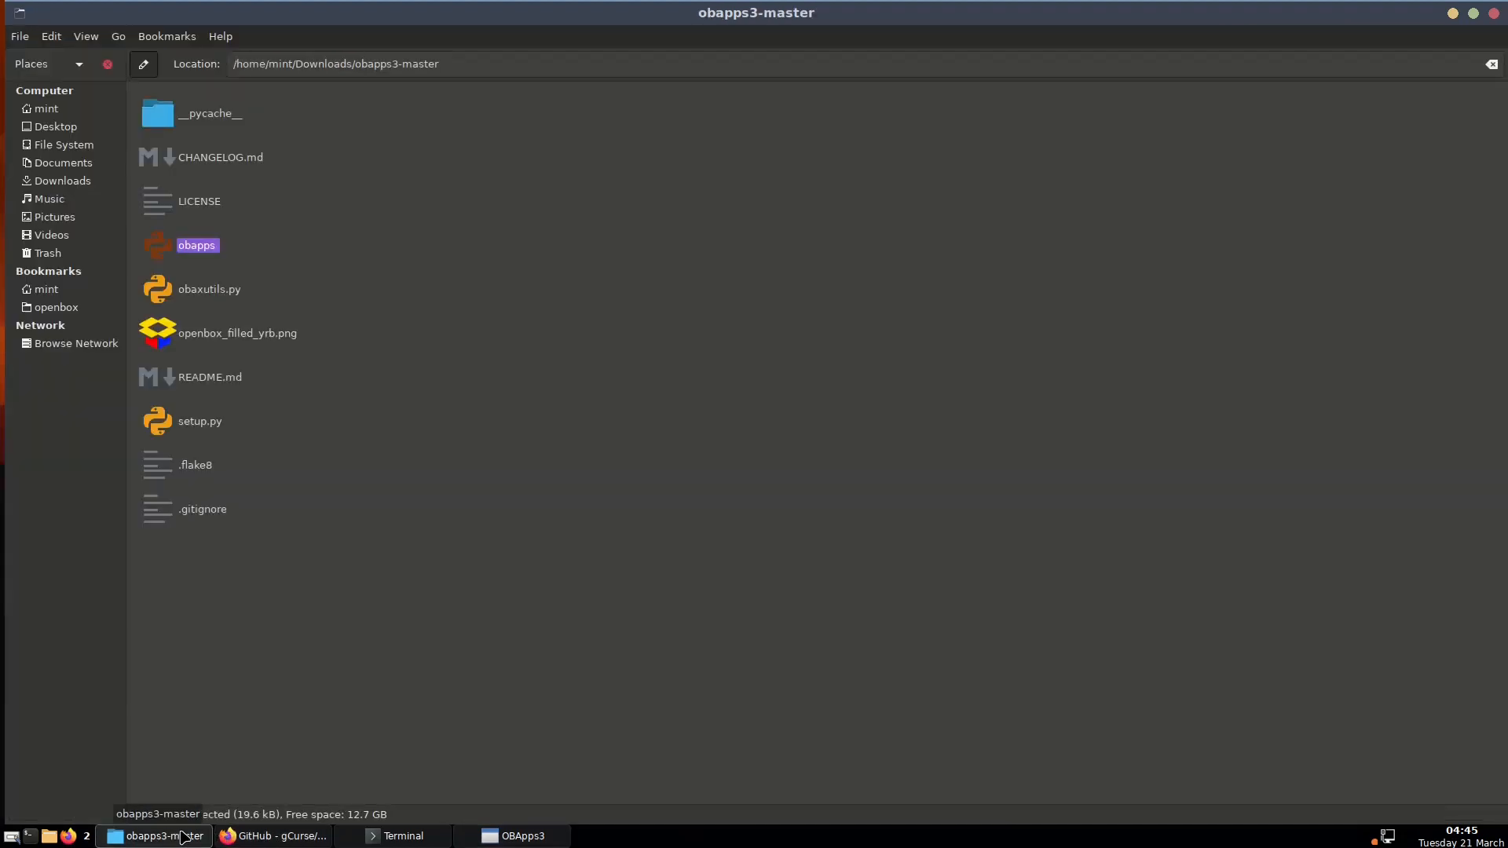
right_click(61, 310)
left_click(103, 335)
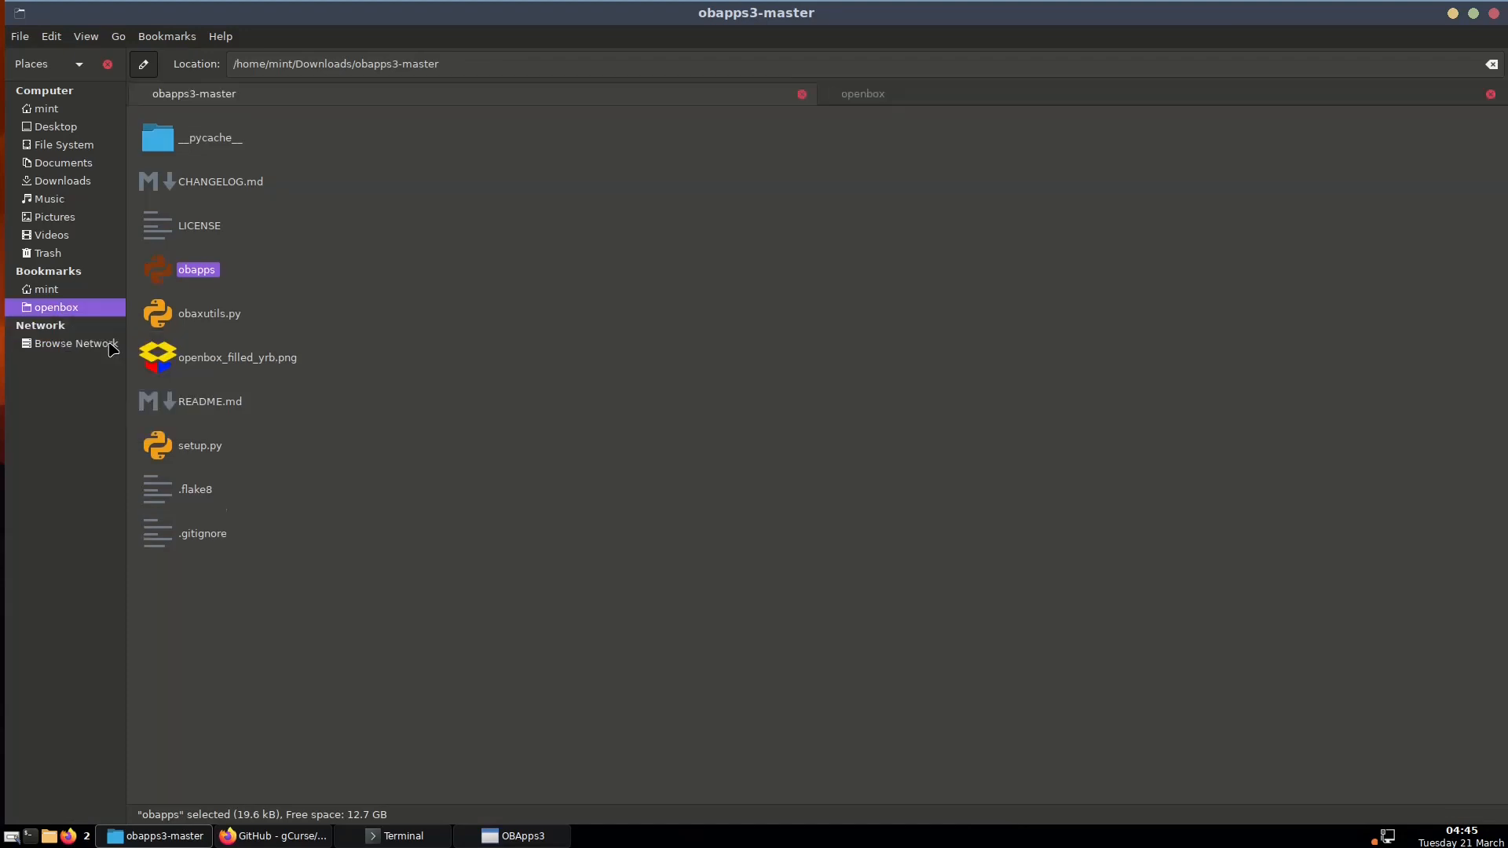
left_click(919, 98)
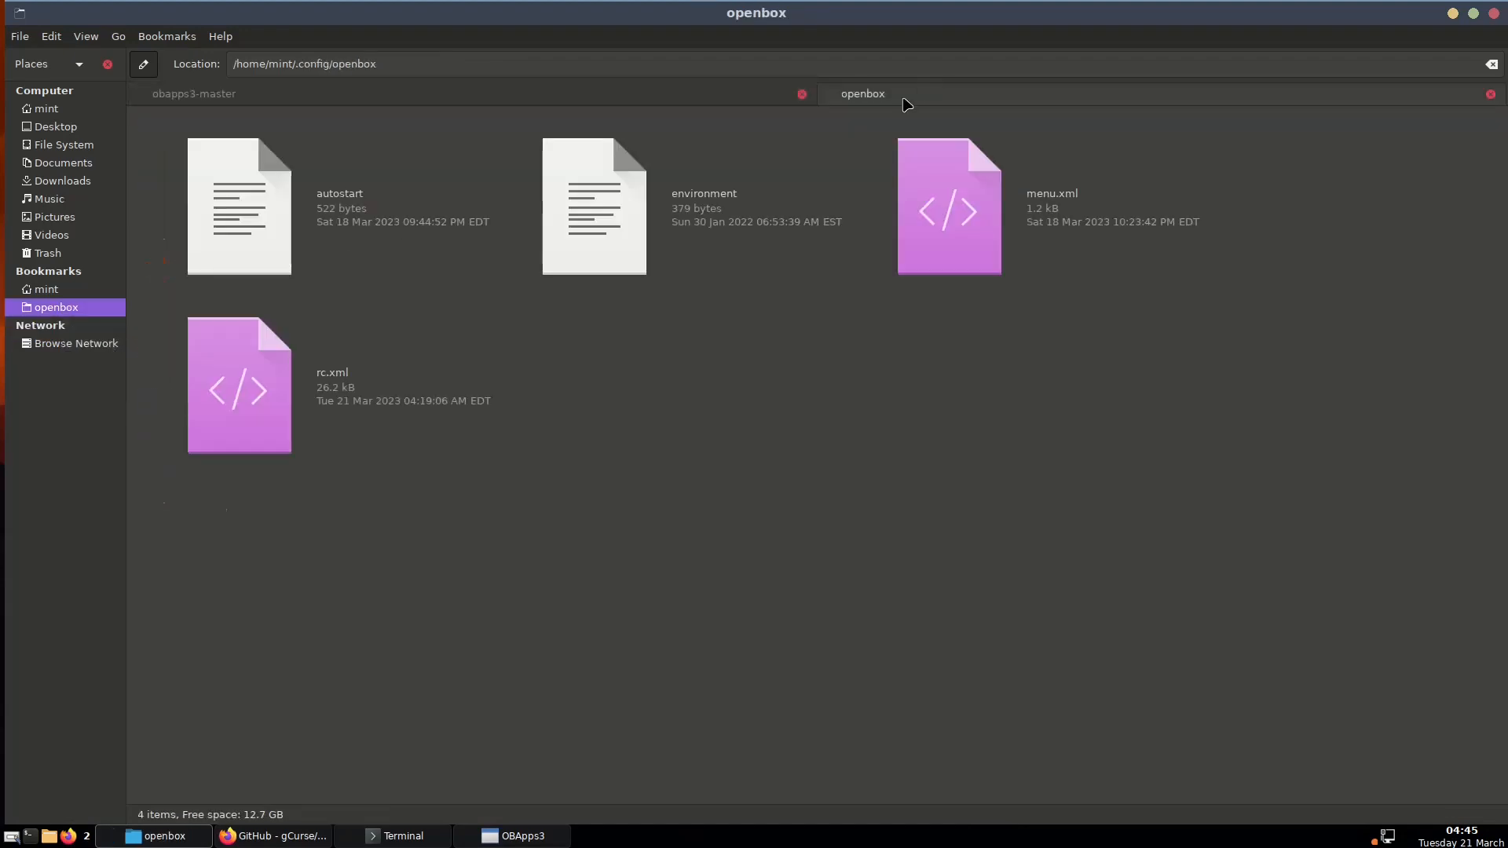
left_click(424, 100)
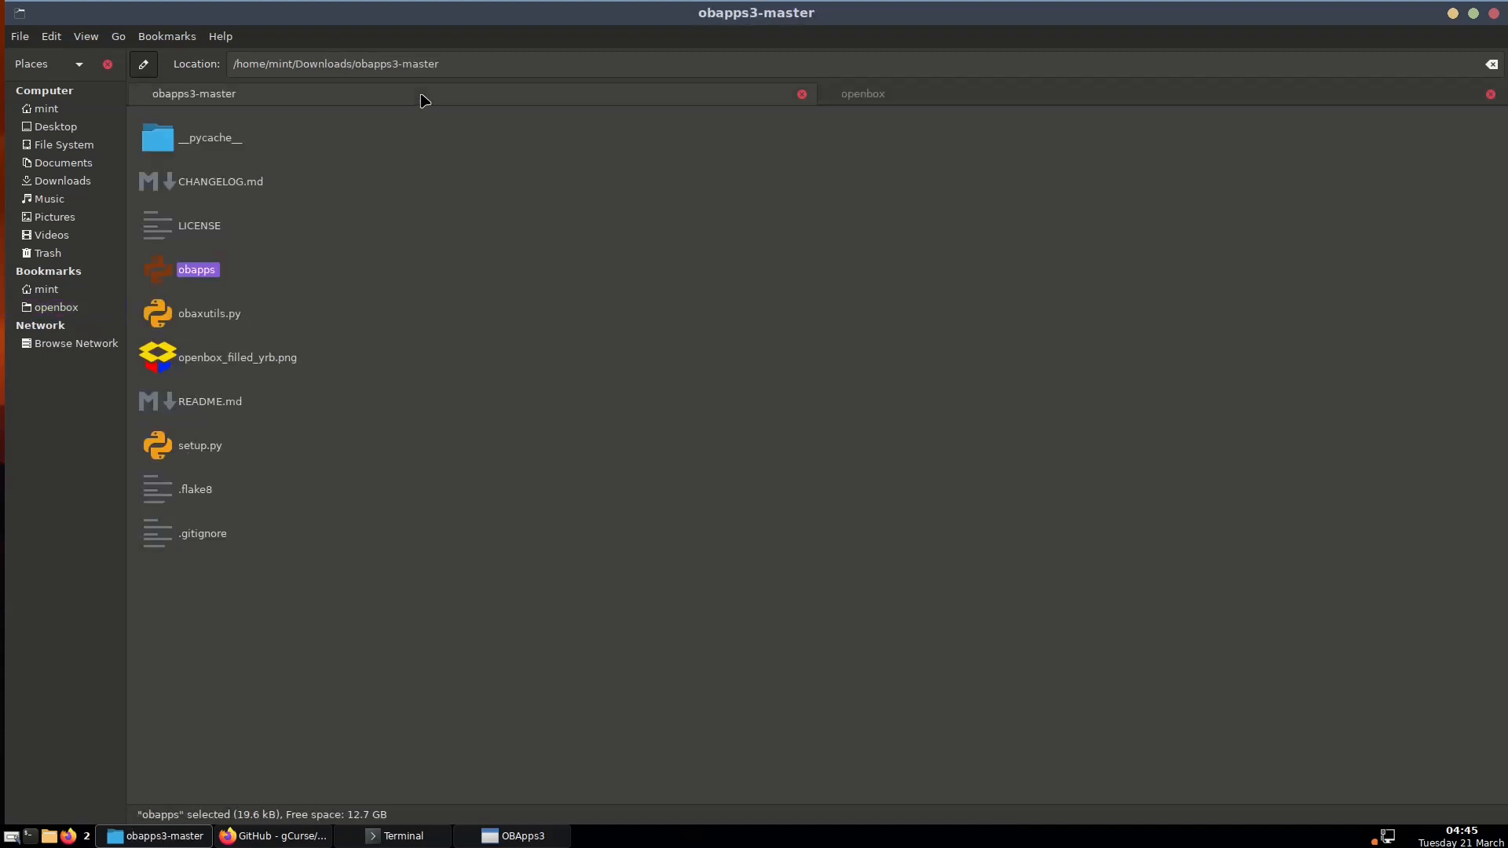
left_click(935, 95)
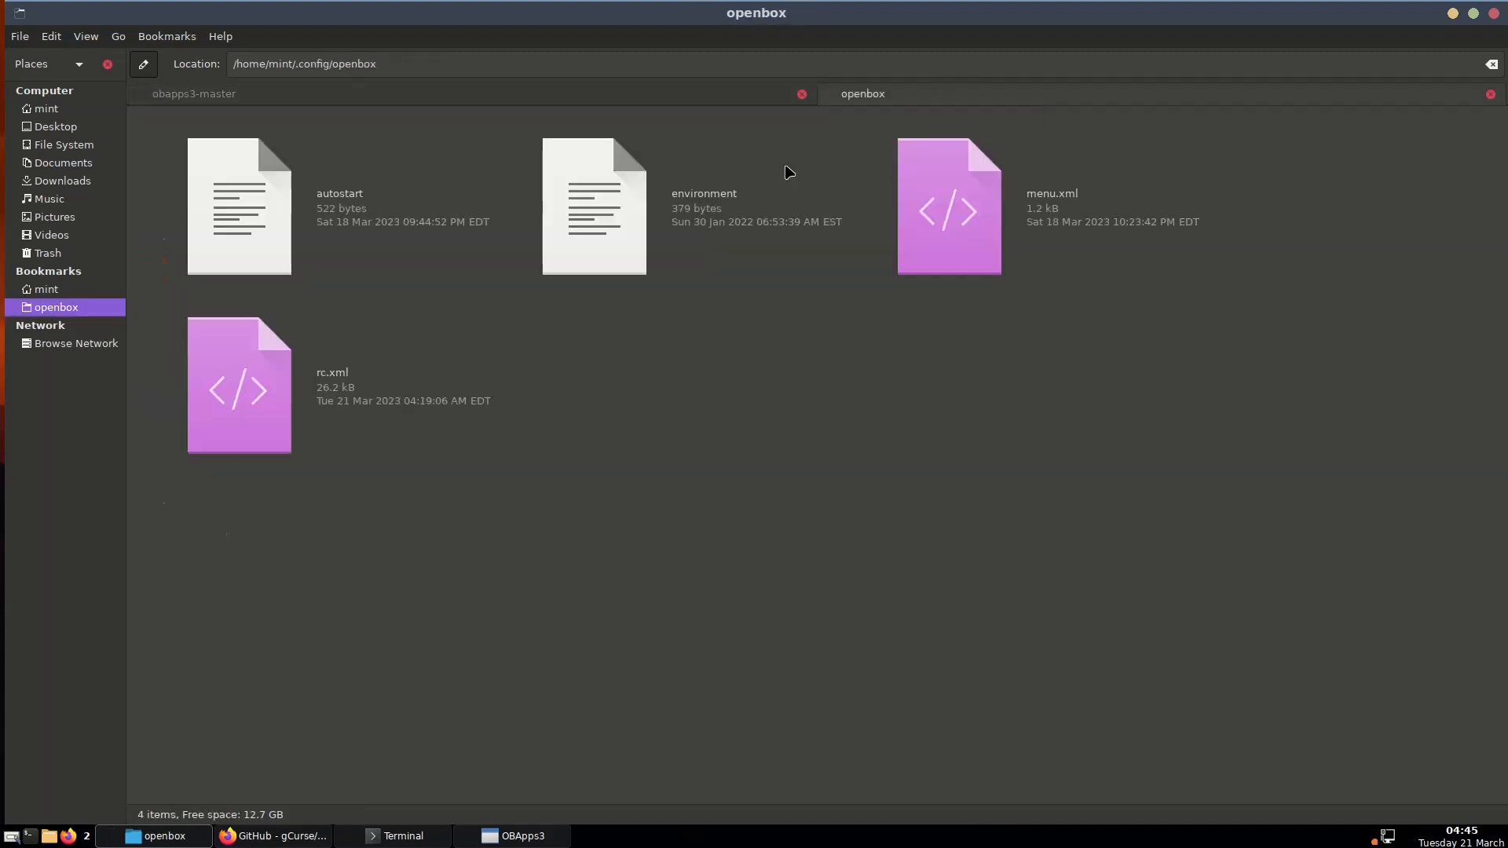
left_click(343, 389)
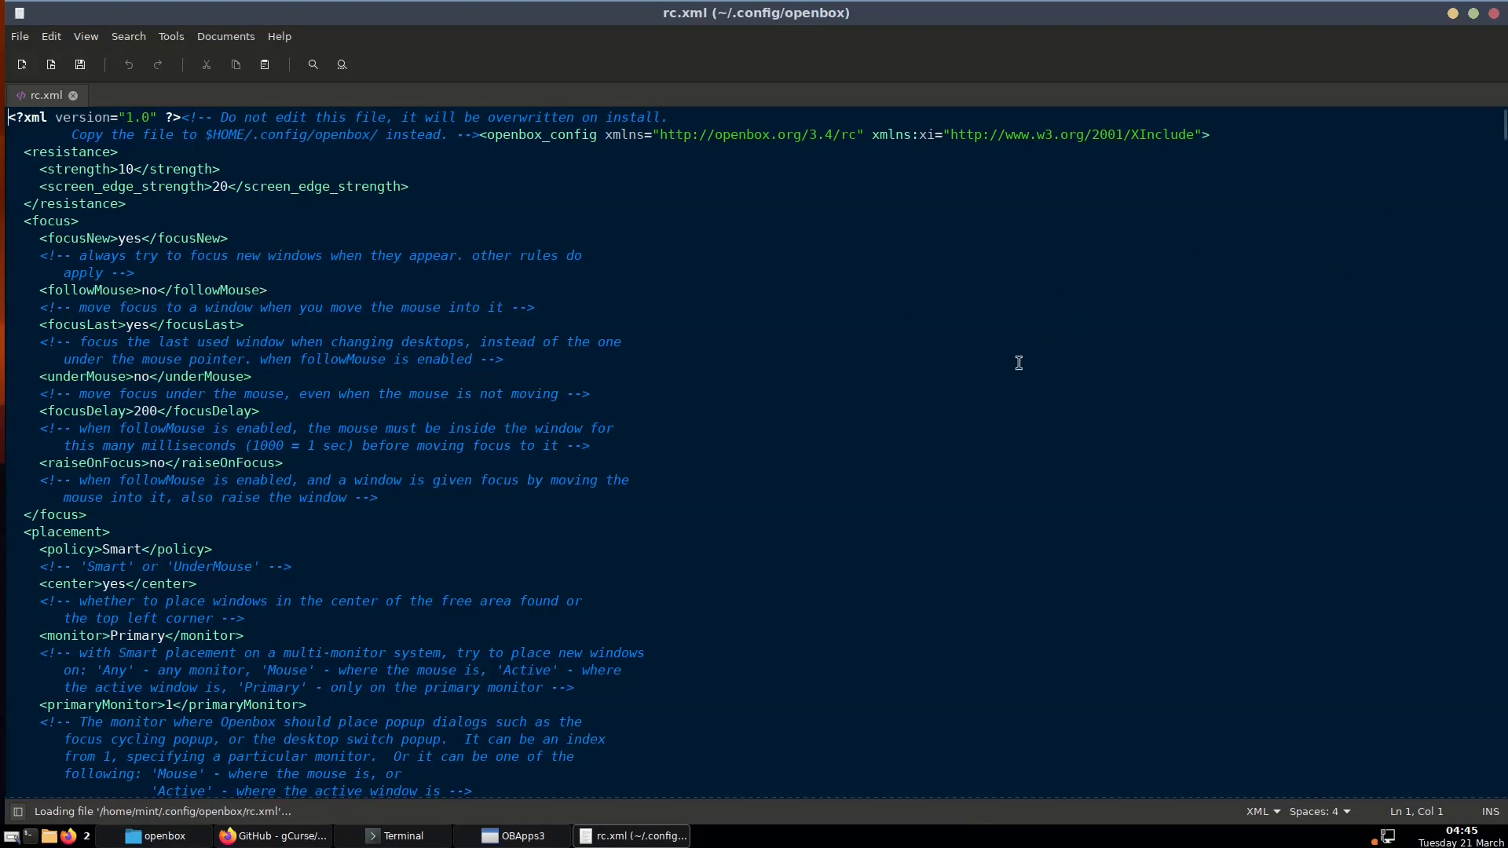
Scroll through rc.xml to read the commented example <application> rule at its end
scroll(1013, 385, "down", 20)
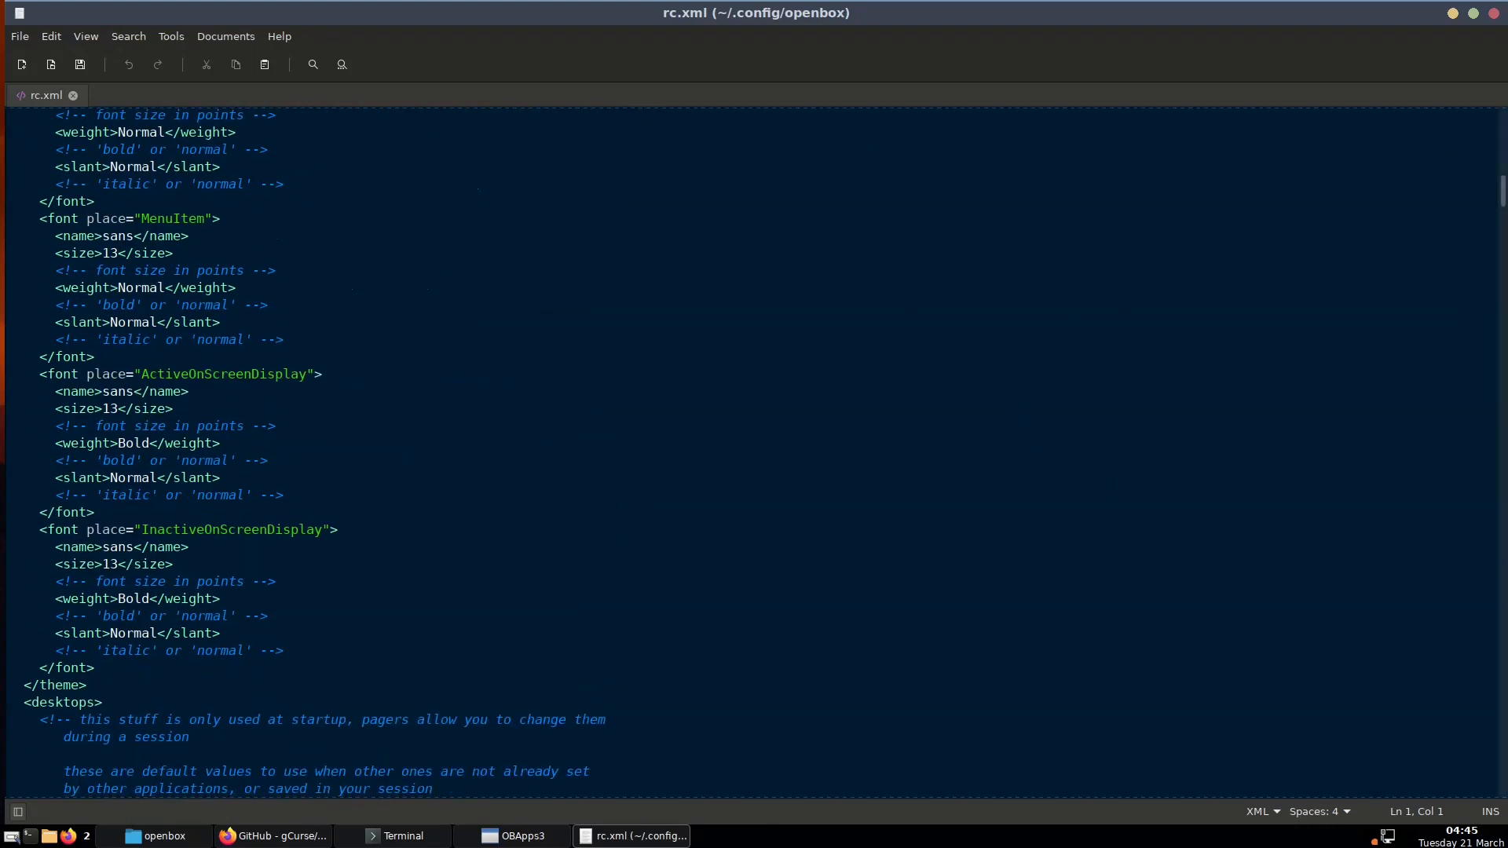
left_click_drag(1506, 199, 1506, 613)
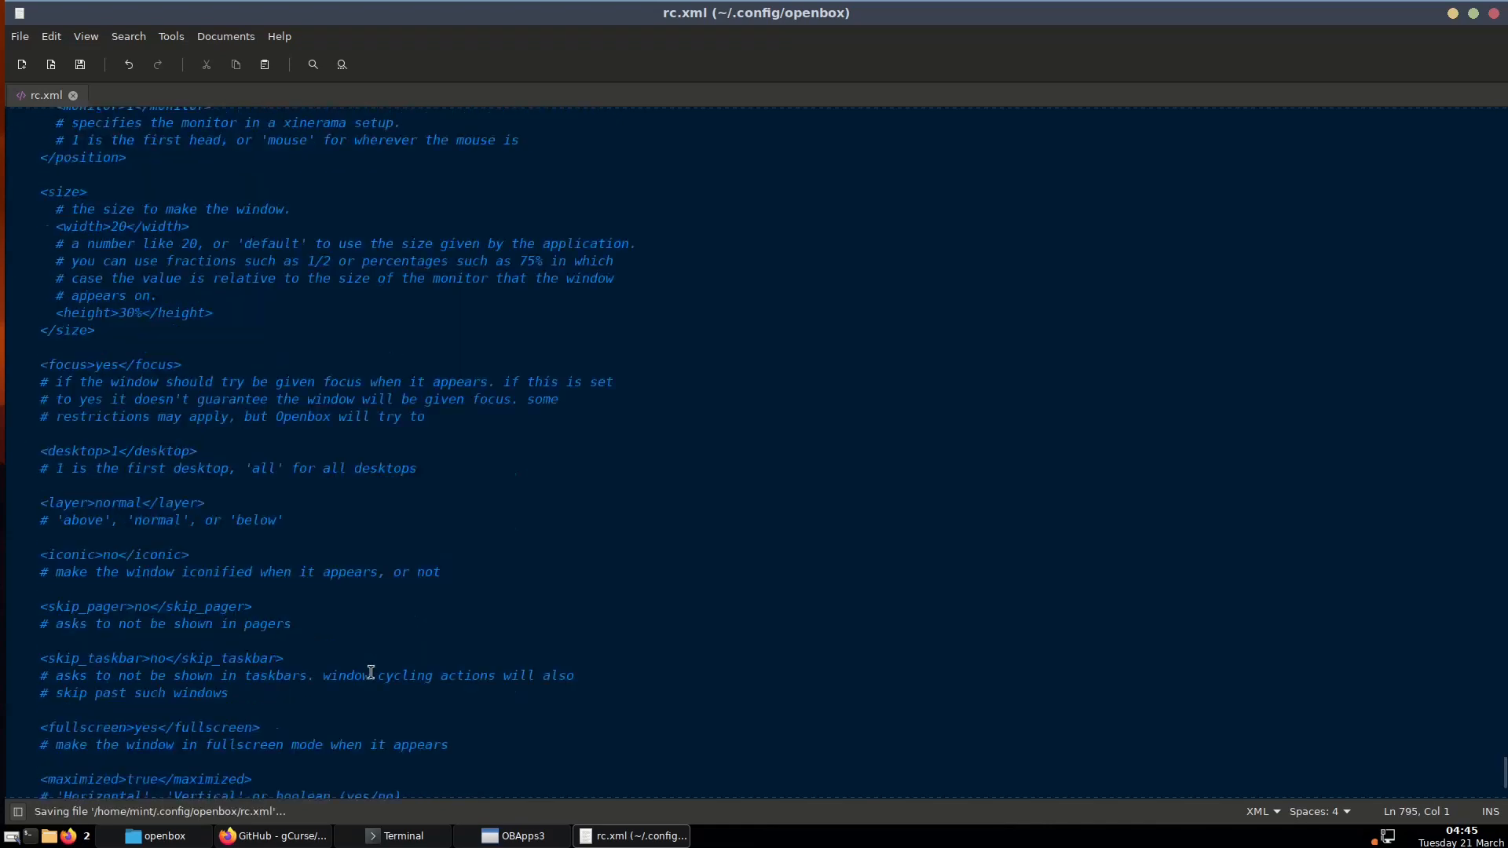
scroll(370, 673, "down", 3)
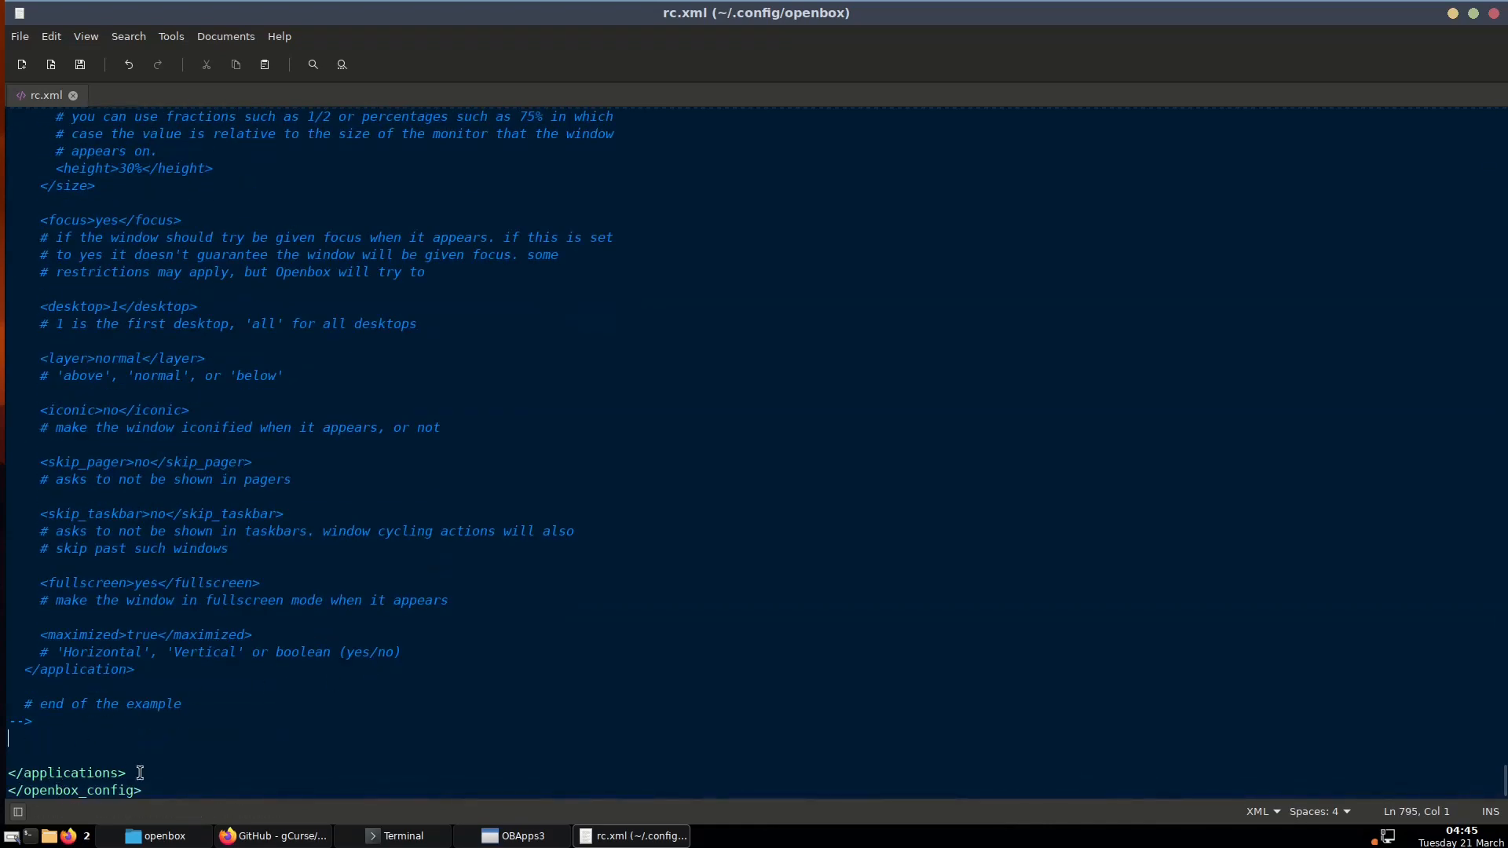
scroll(102, 690, "up", 20)
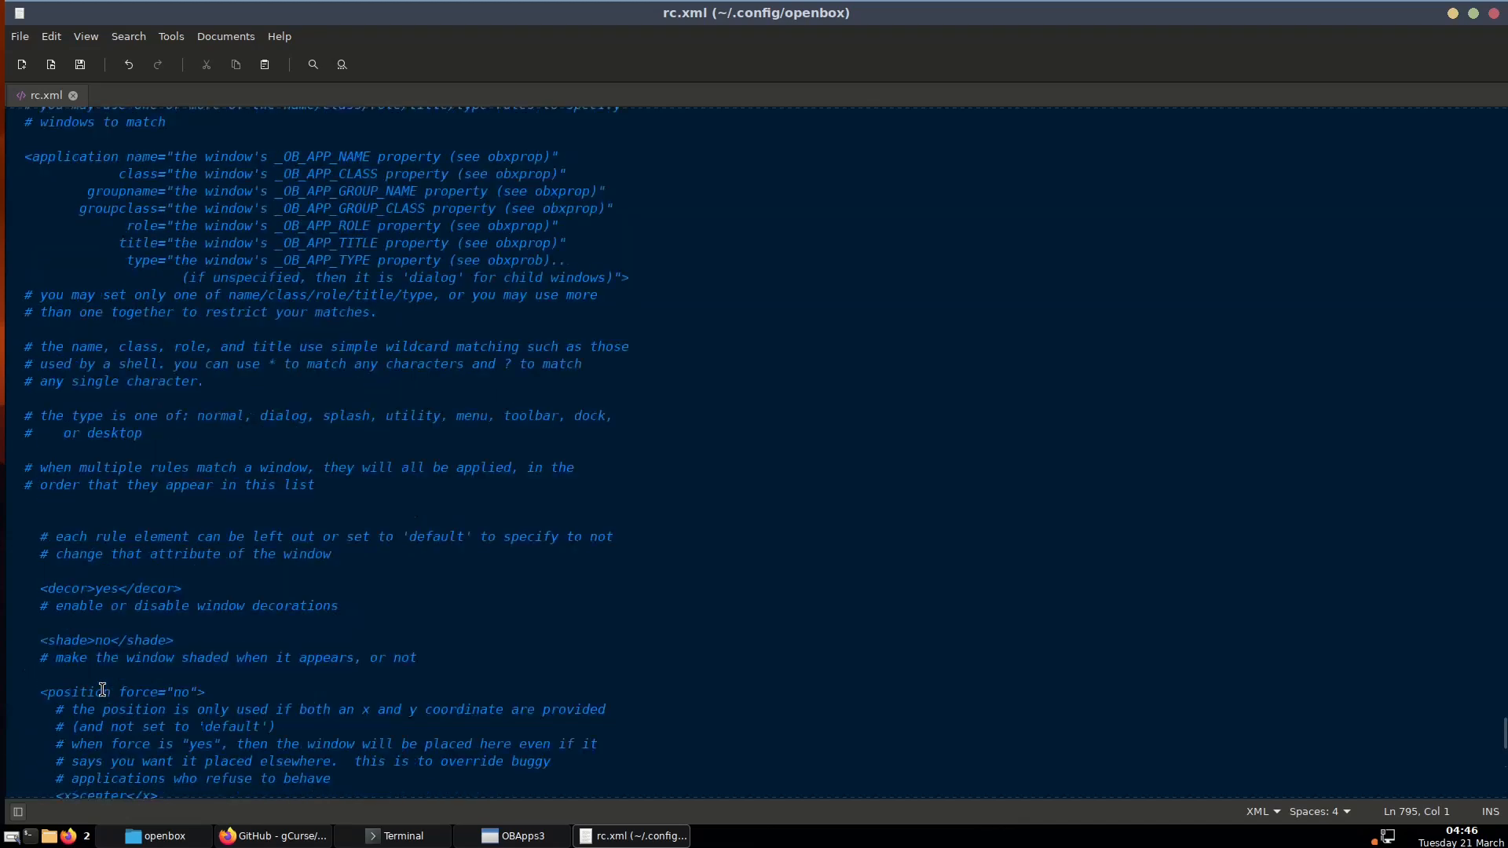
scroll(102, 690, "up", 3)
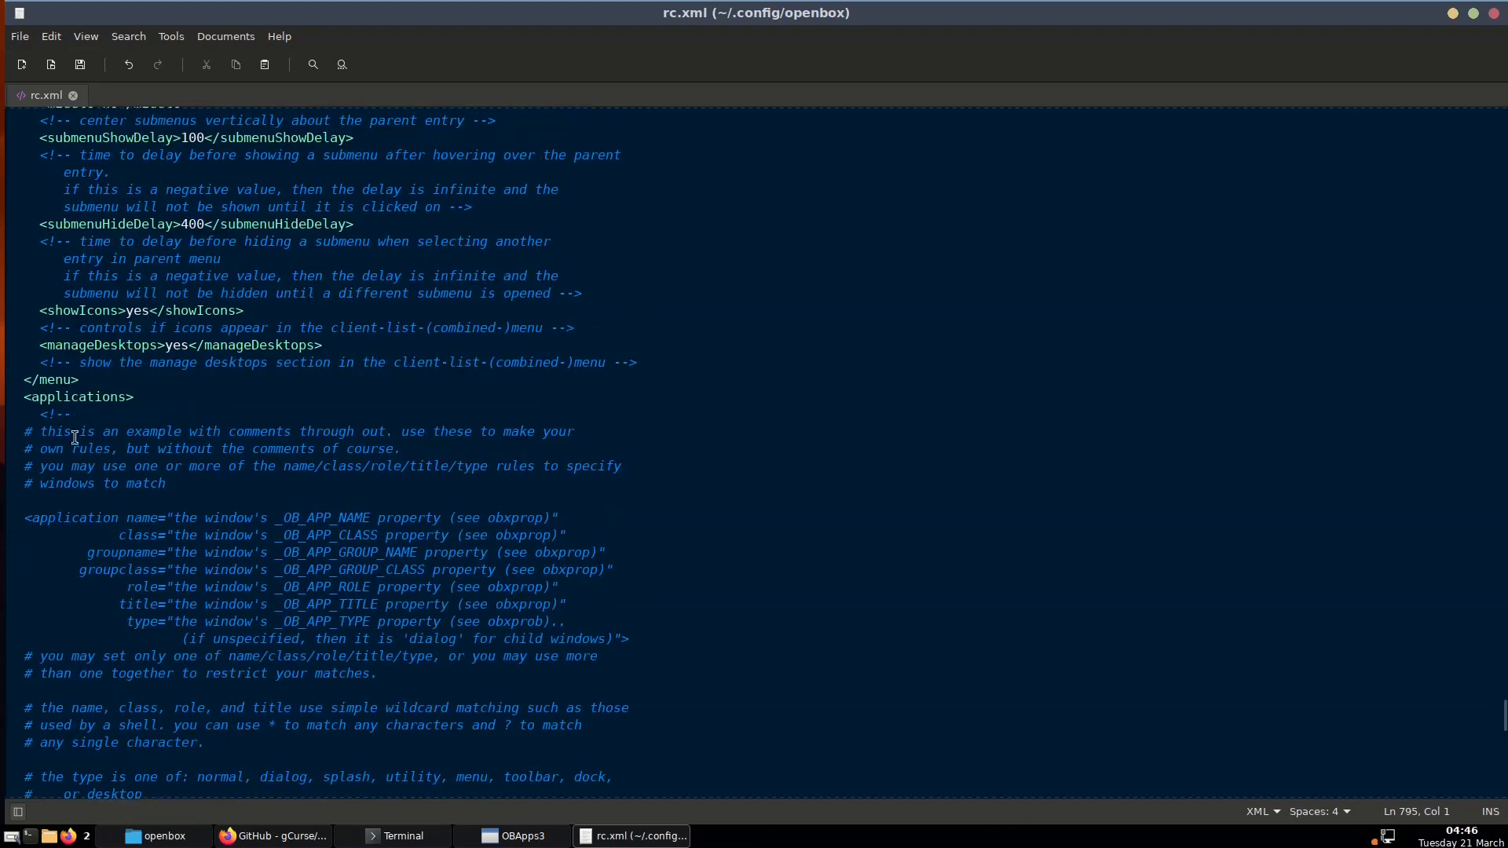
scroll(182, 662, "down", 8)
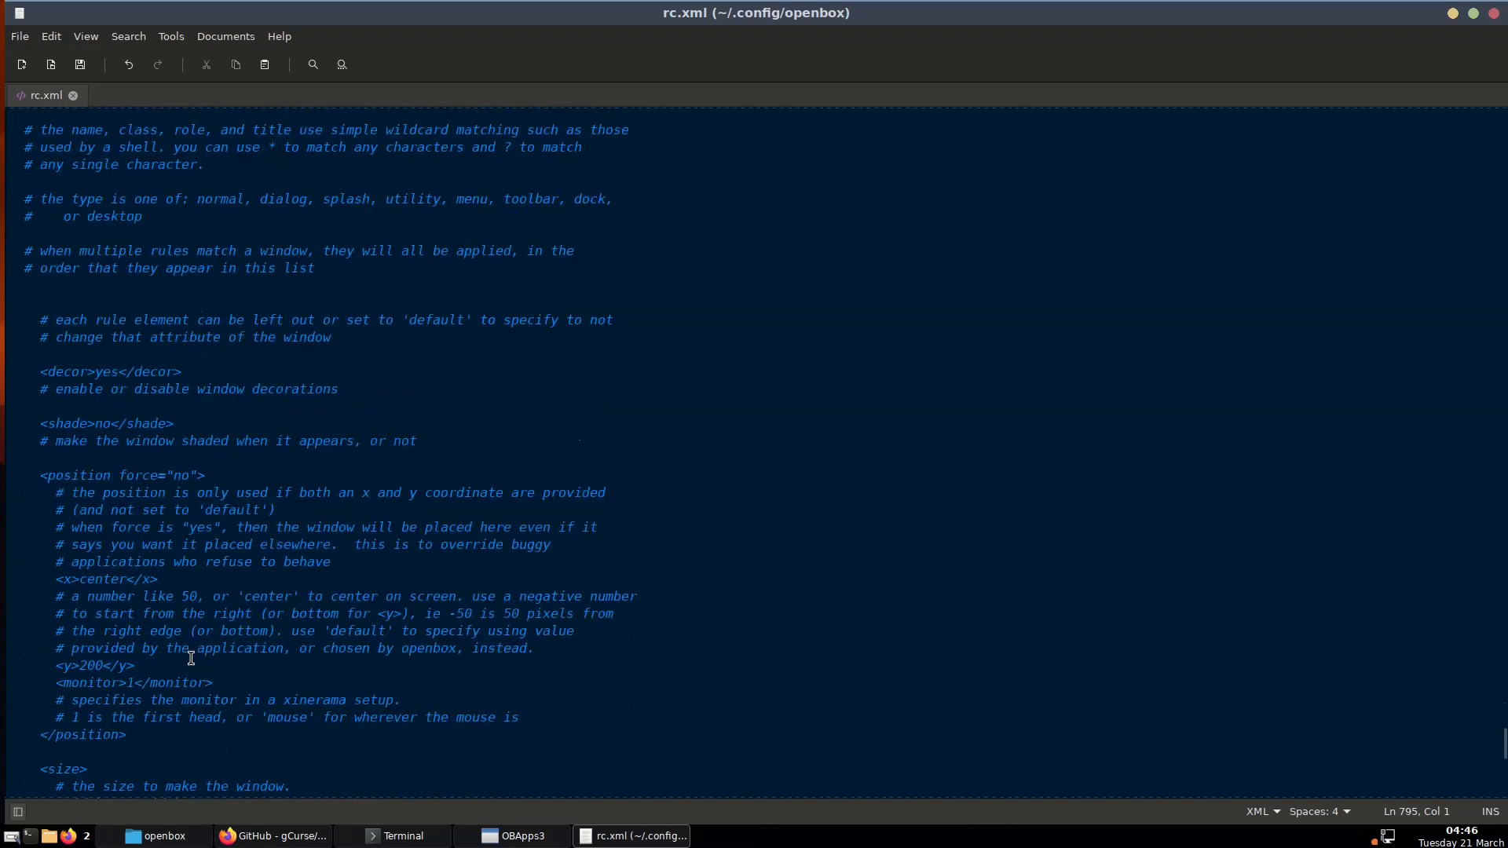
scroll(191, 658, "up", 11)
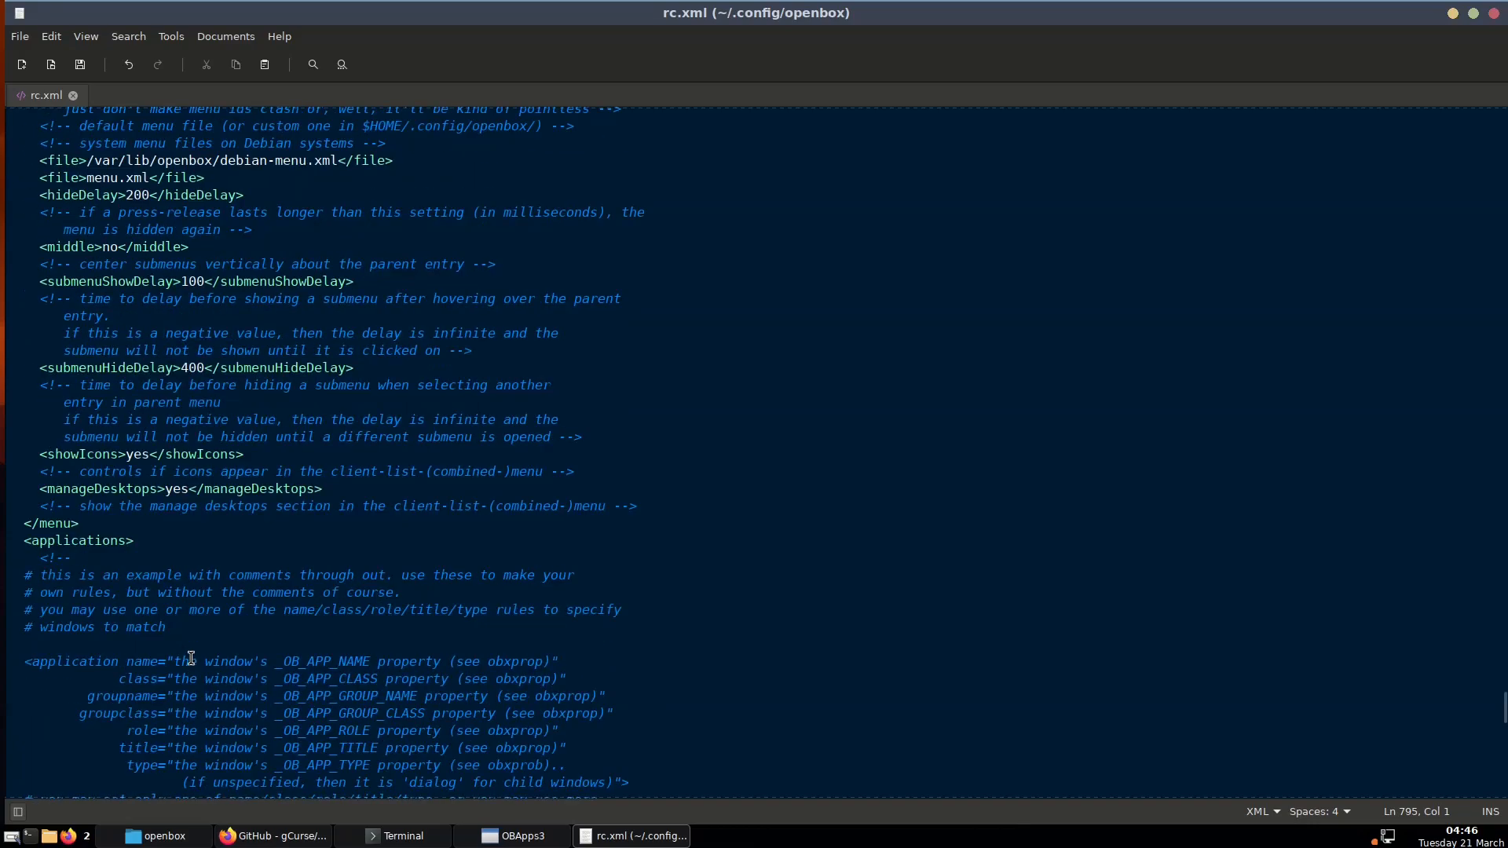
scroll(191, 658, "down", 10)
scroll(191, 658, "down", 15)
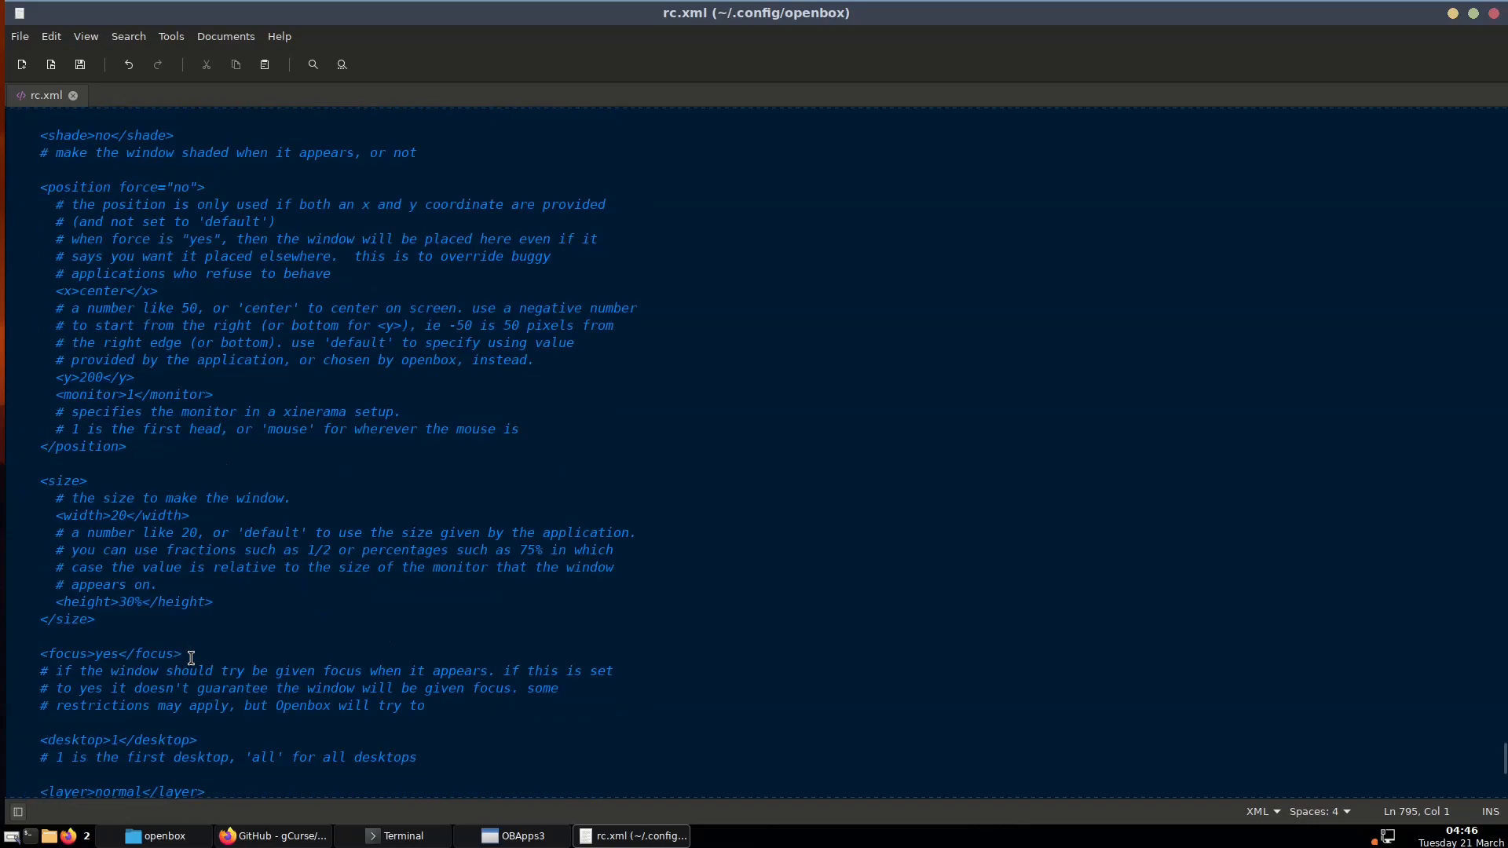
scroll(190, 658, "down", 3)
scroll(191, 659, "up", 20)
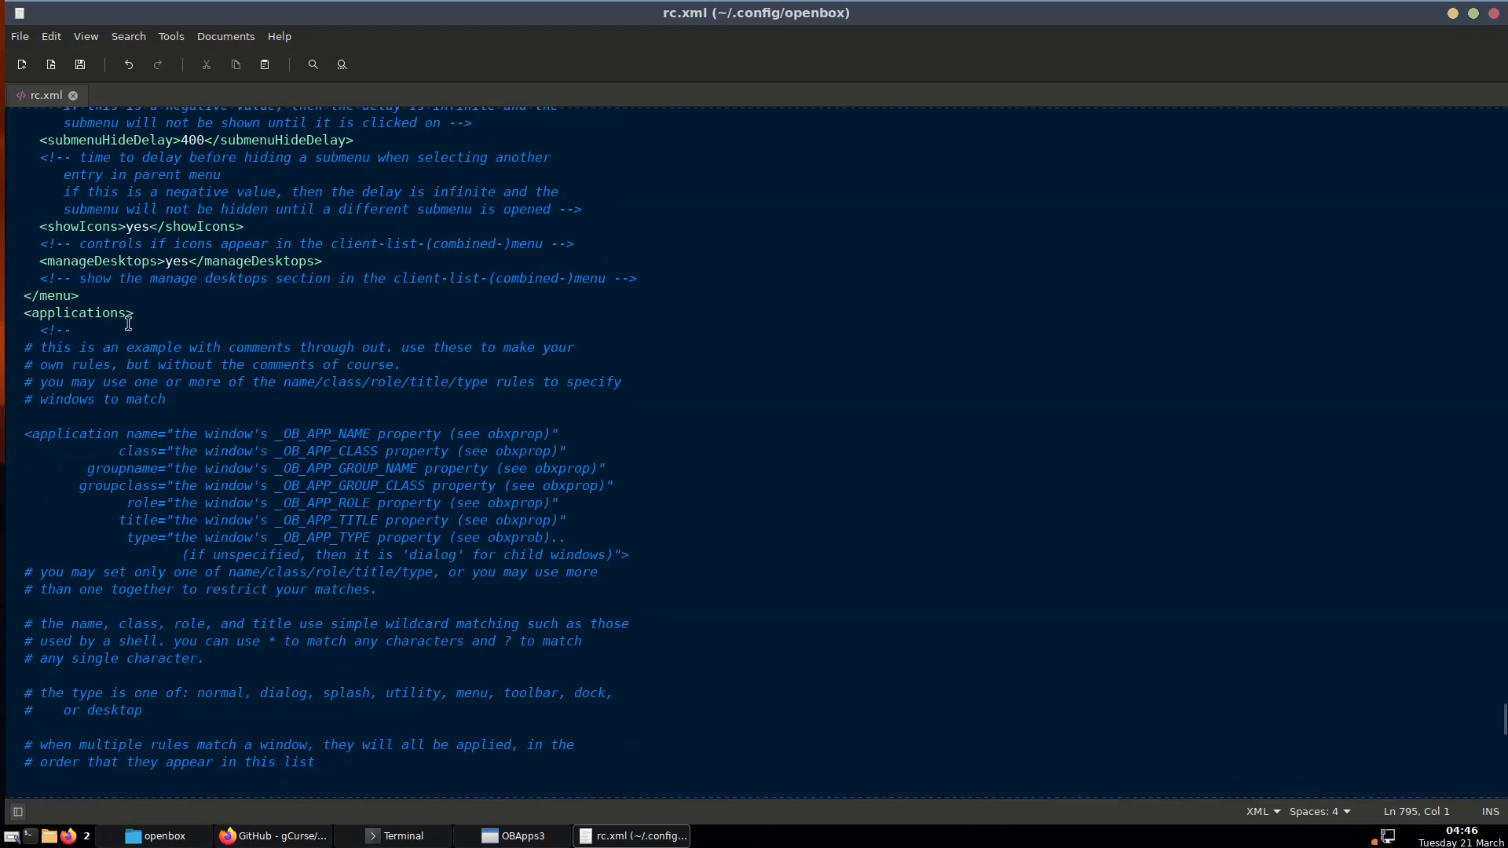
scroll(126, 586, "down", 7)
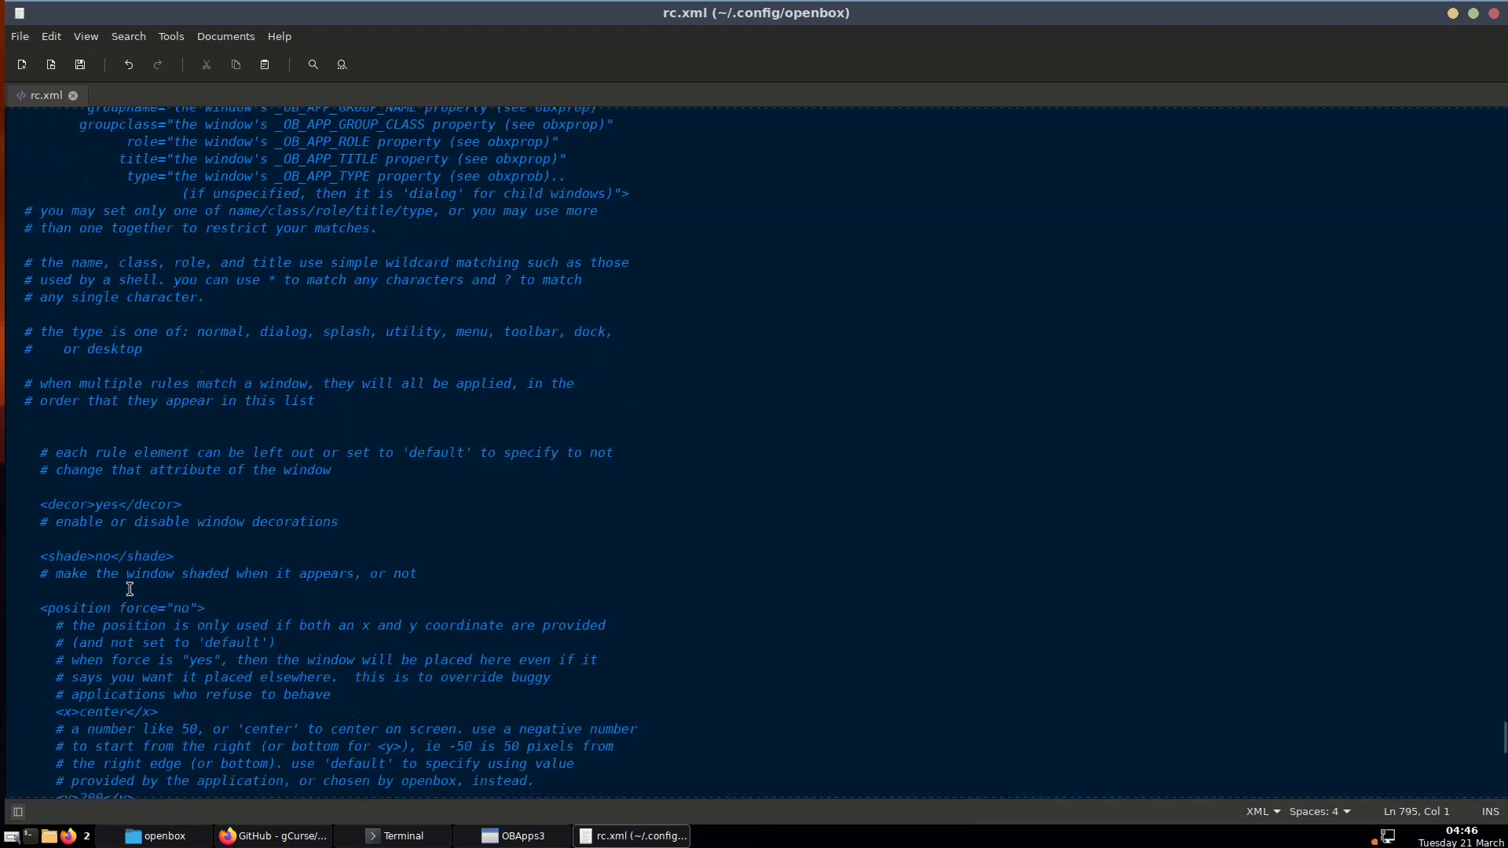
scroll(129, 589, "down", 16)
scroll(131, 591, "up", 5)
scroll(132, 591, "down", 3)
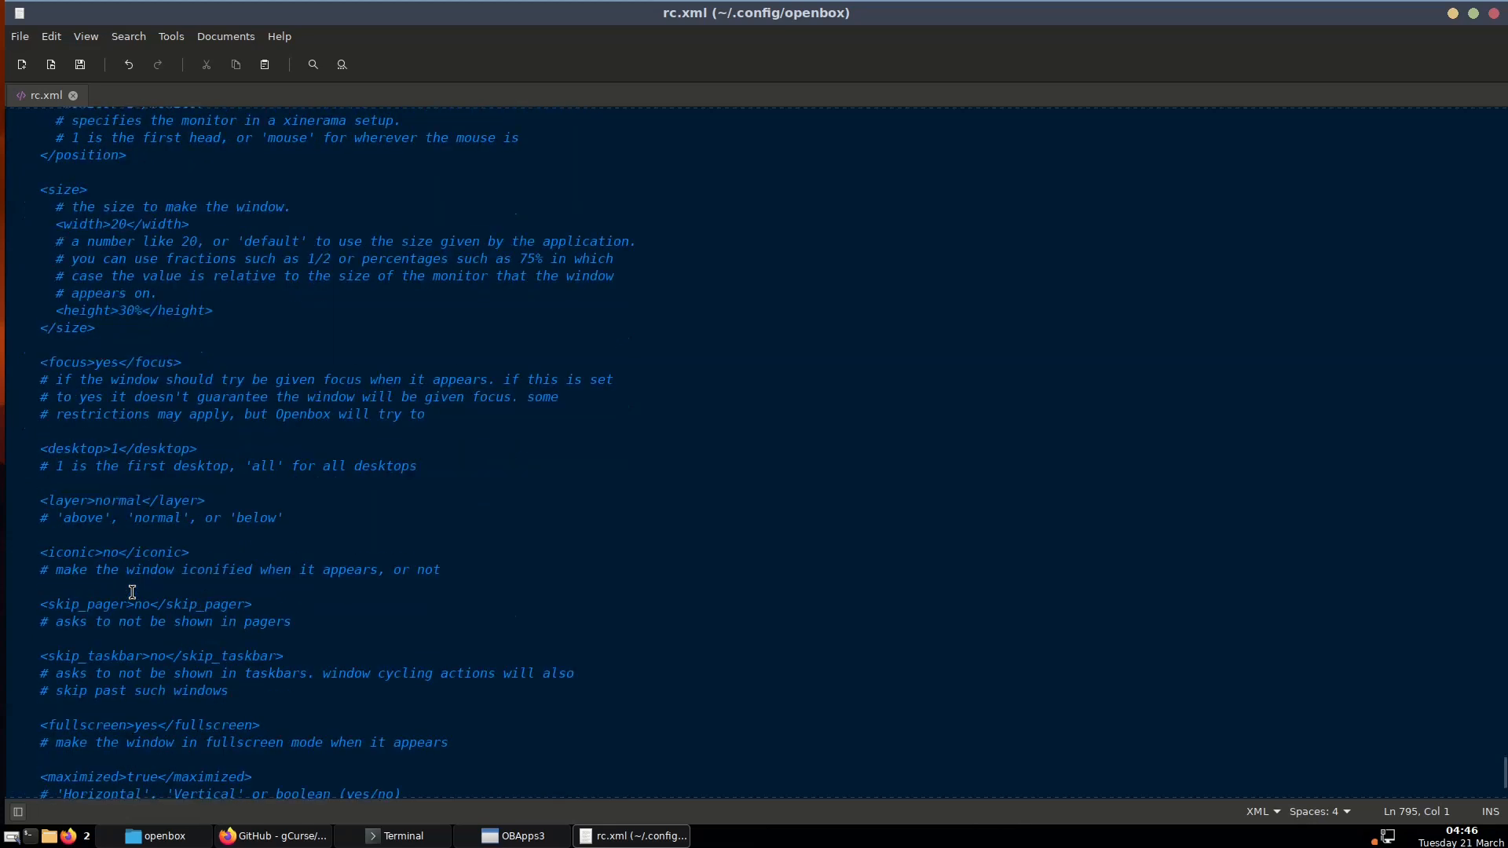
scroll(132, 592, "down", 2)
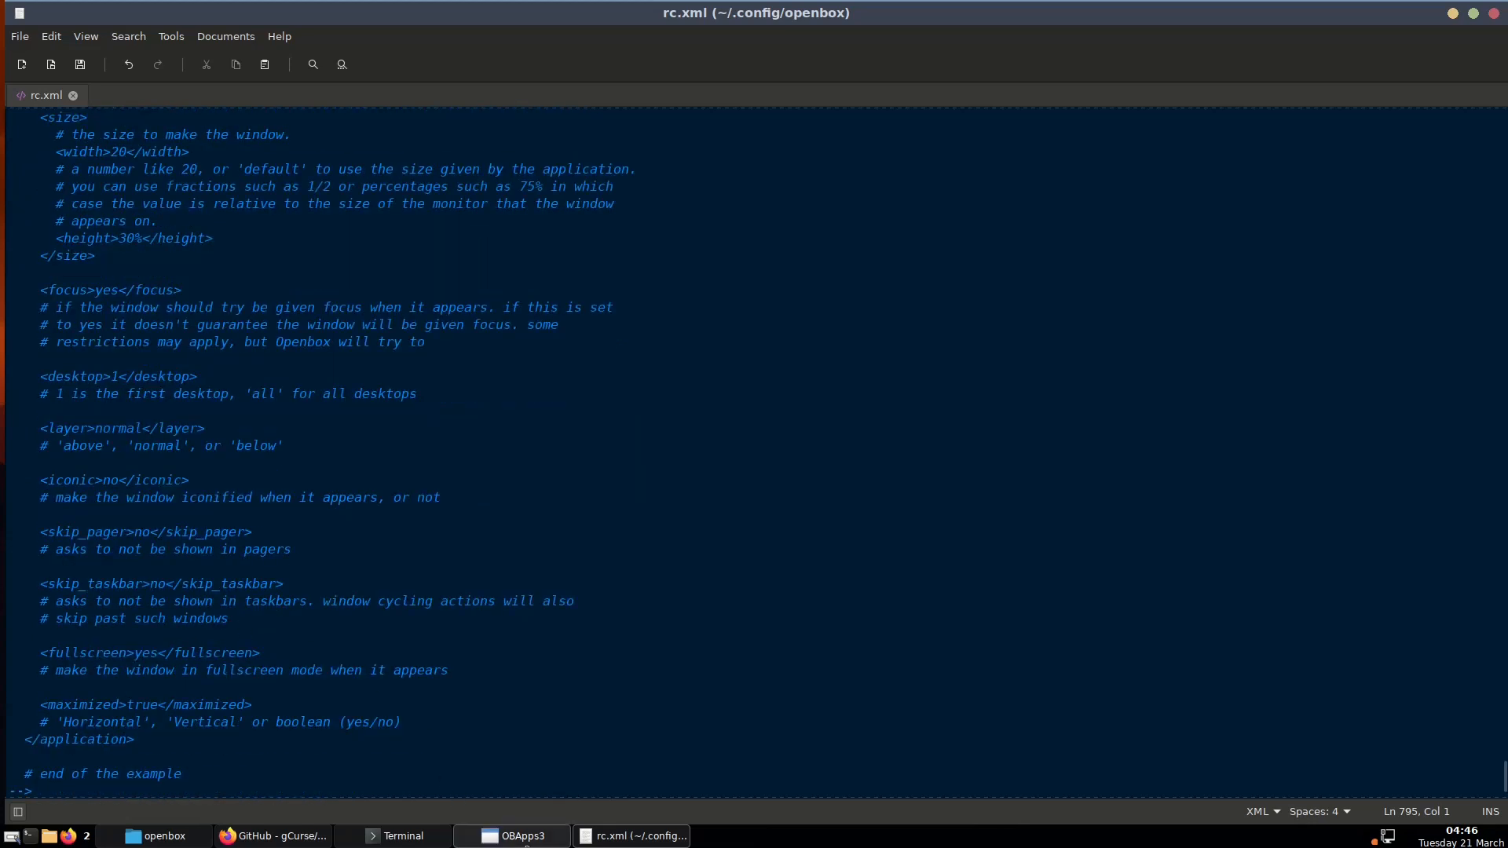
left_click(535, 837)
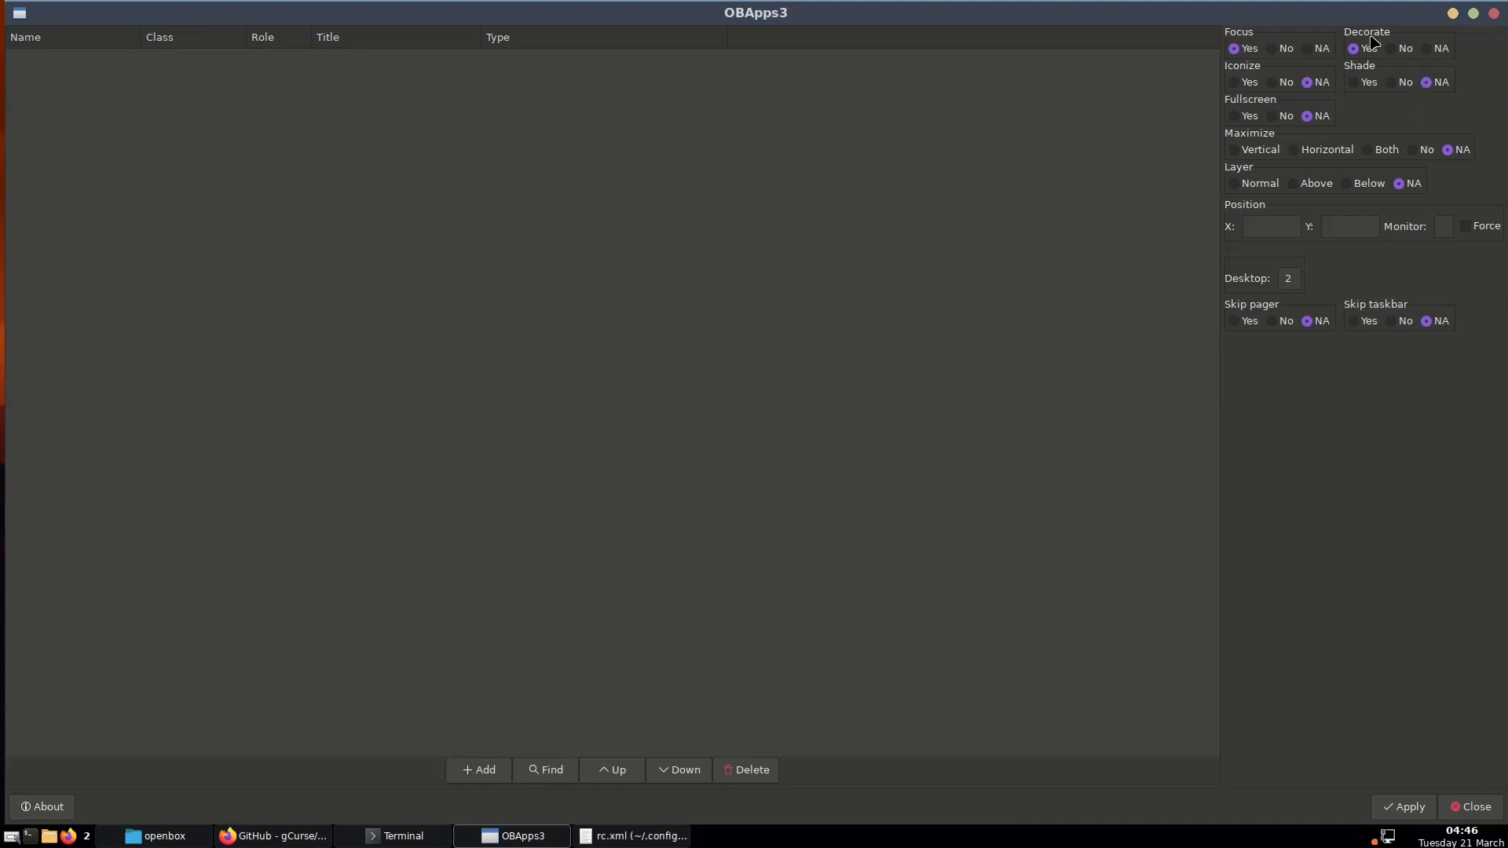
Set Decorate to No and clear the desktop number in the rule options
left_click(1392, 49)
left_click(1297, 286)
key("BackSpace")
left_click(202, 73)
Add a new rule with class * and widen the Class and Name columns
left_click(476, 771)
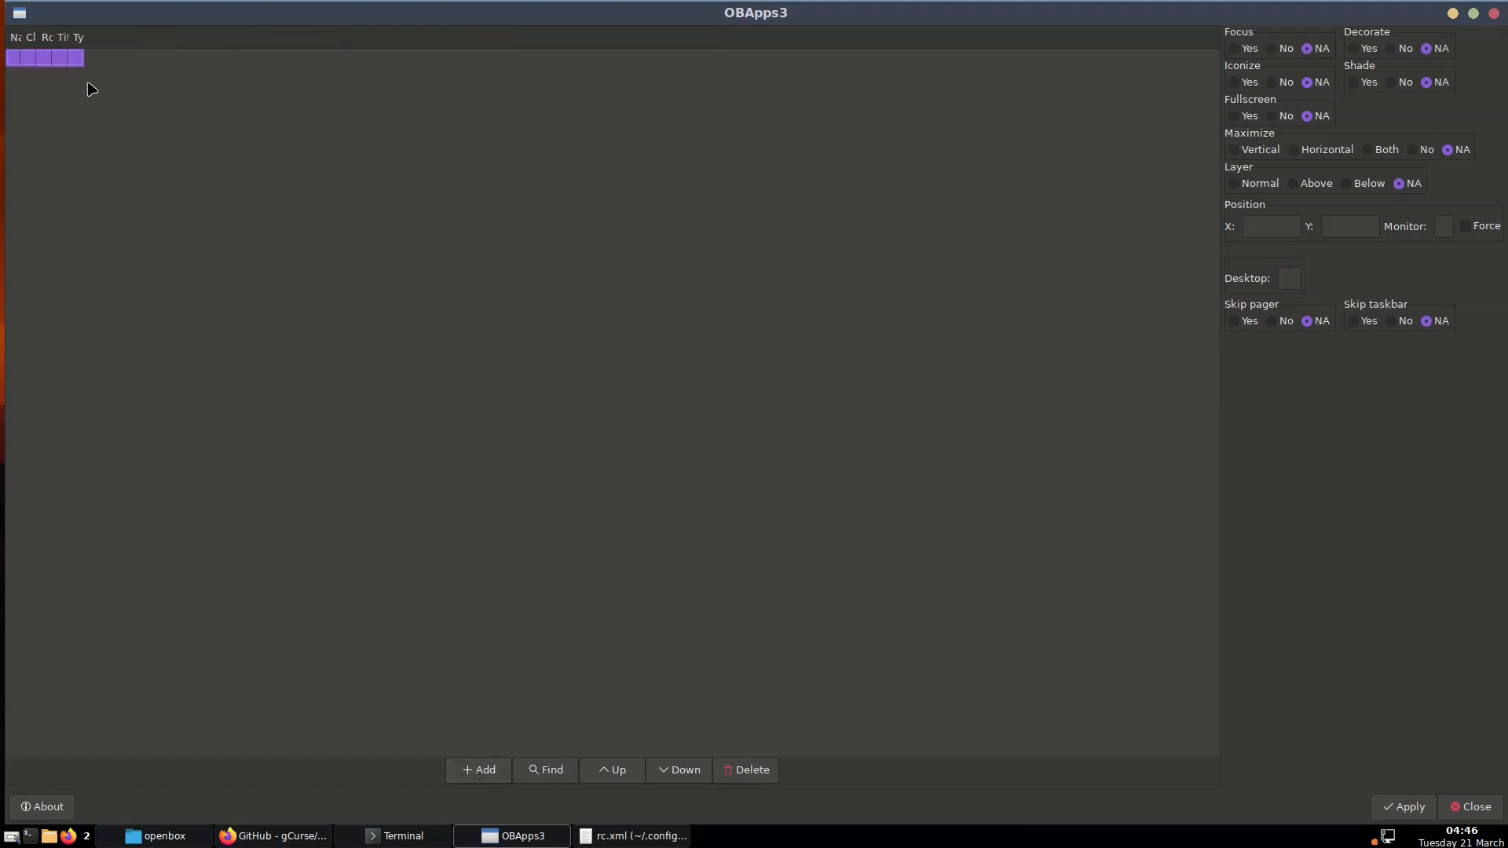
left_click(31, 60)
type("*")
key("Return")
left_click_drag(37, 35, 406, 35)
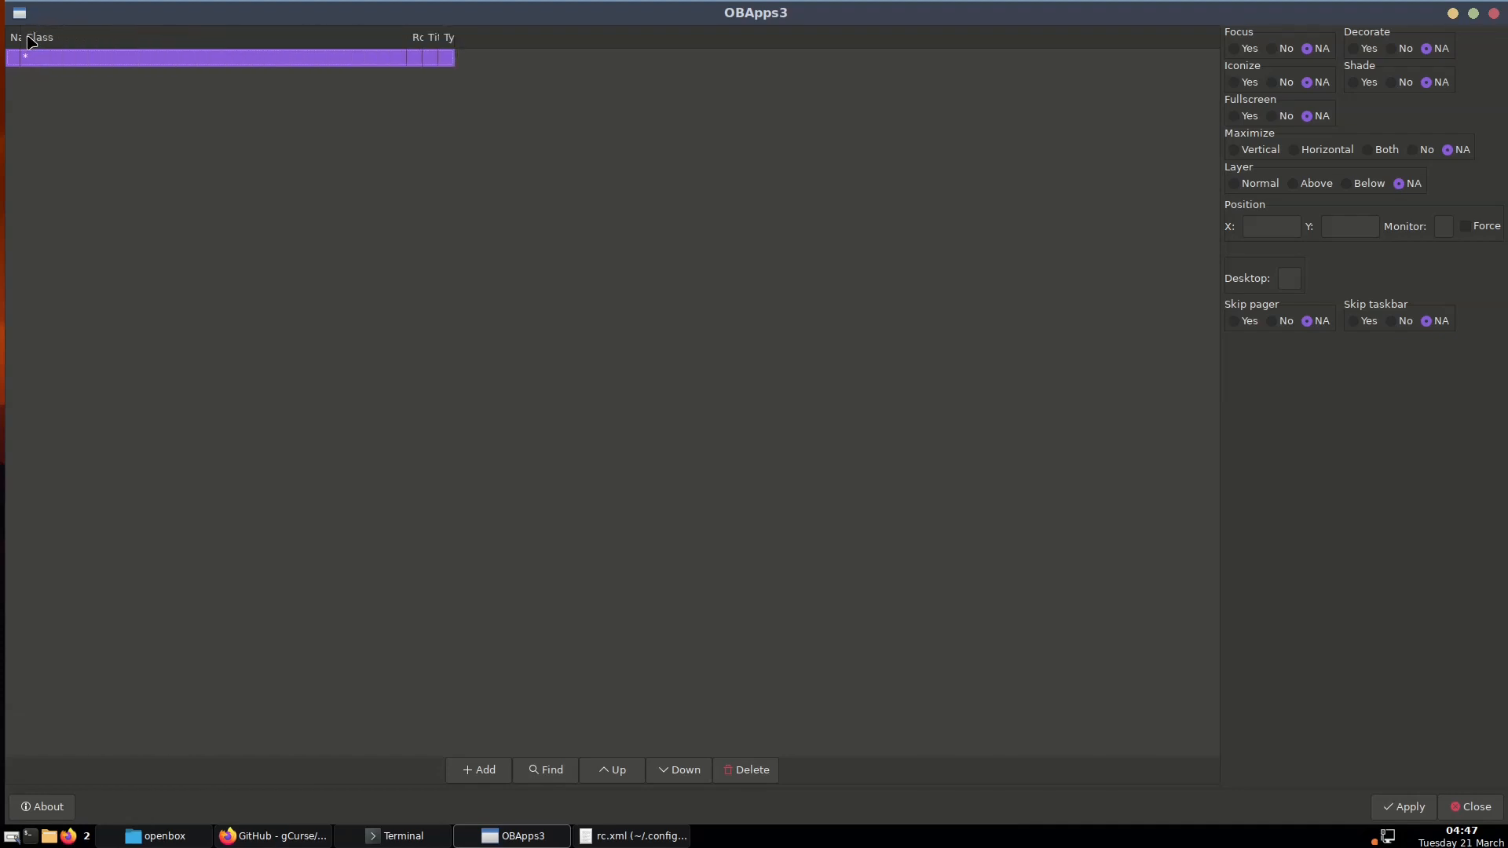
left_click_drag(23, 36, 234, 36)
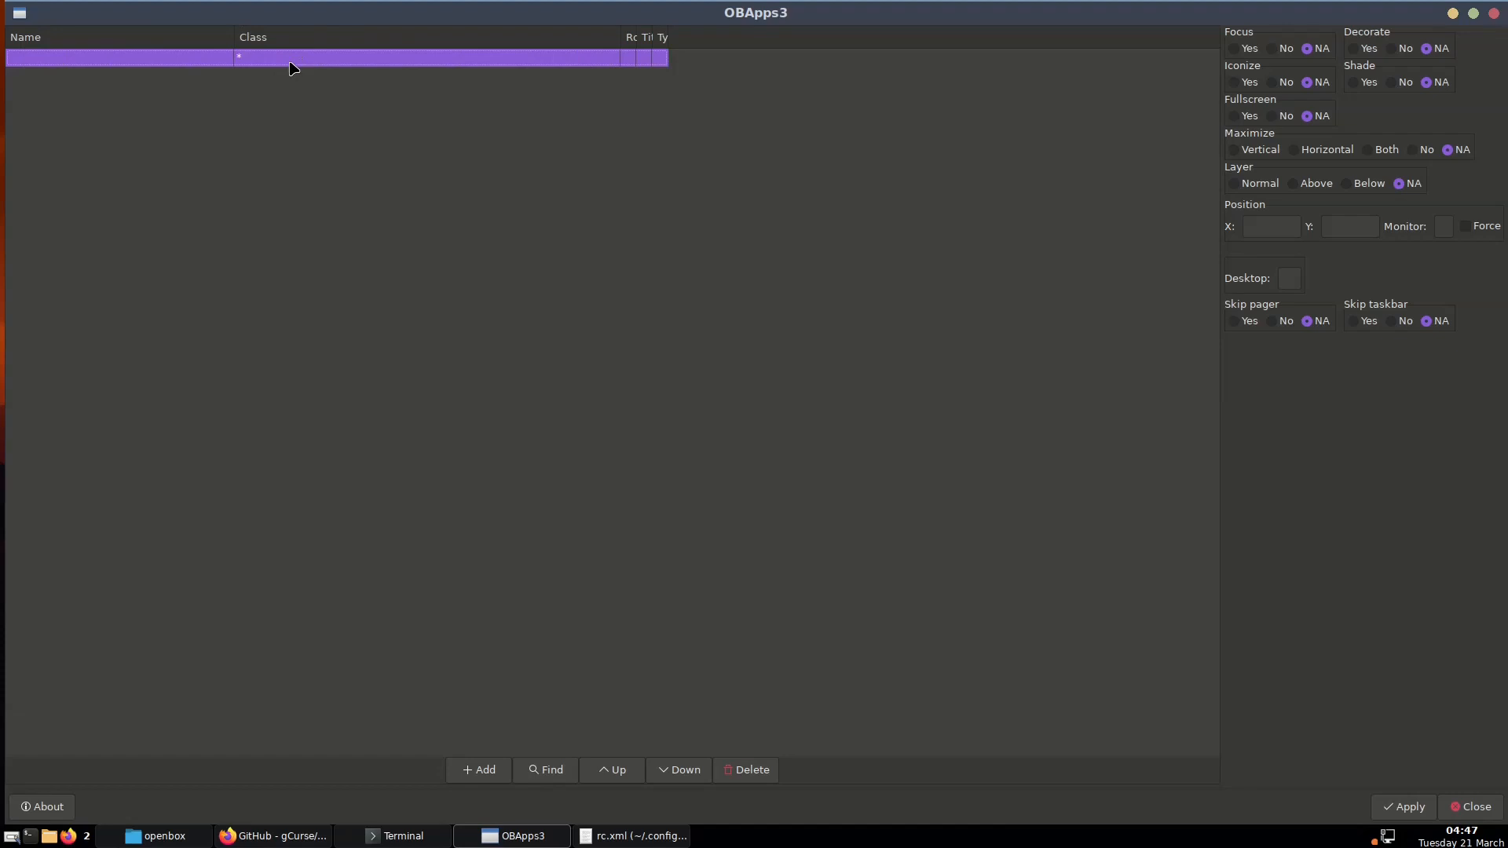
Turn off decorations for the * rule and apply it to the Openbox configuration
left_click(1403, 50)
left_click(1411, 805)
left_click(605, 836)
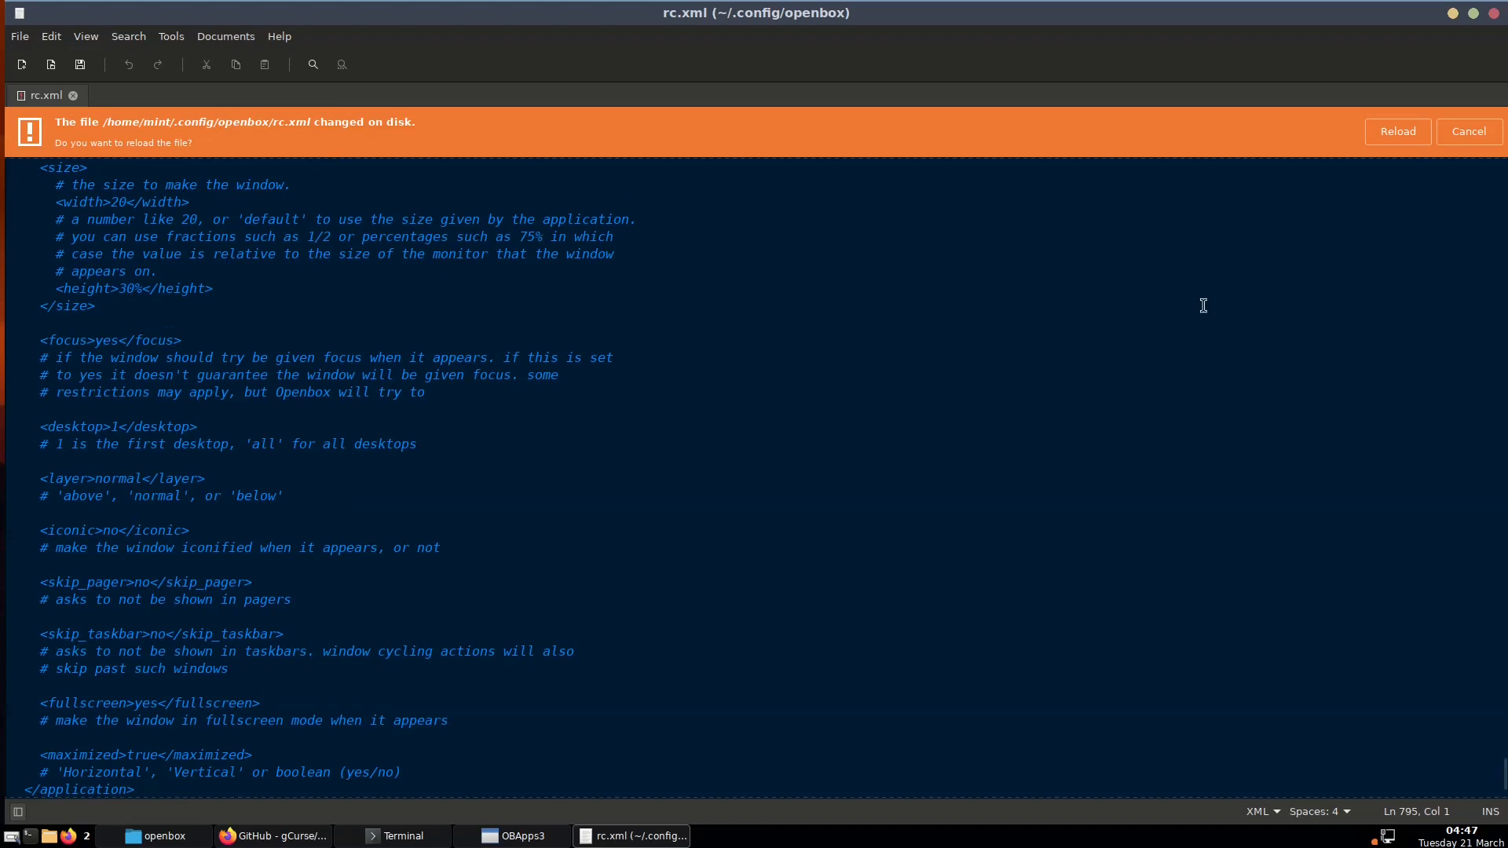
Reload rc.xml, check the new <application class="*"> rule with decor set to no, and return to OBApps3
left_click(1397, 132)
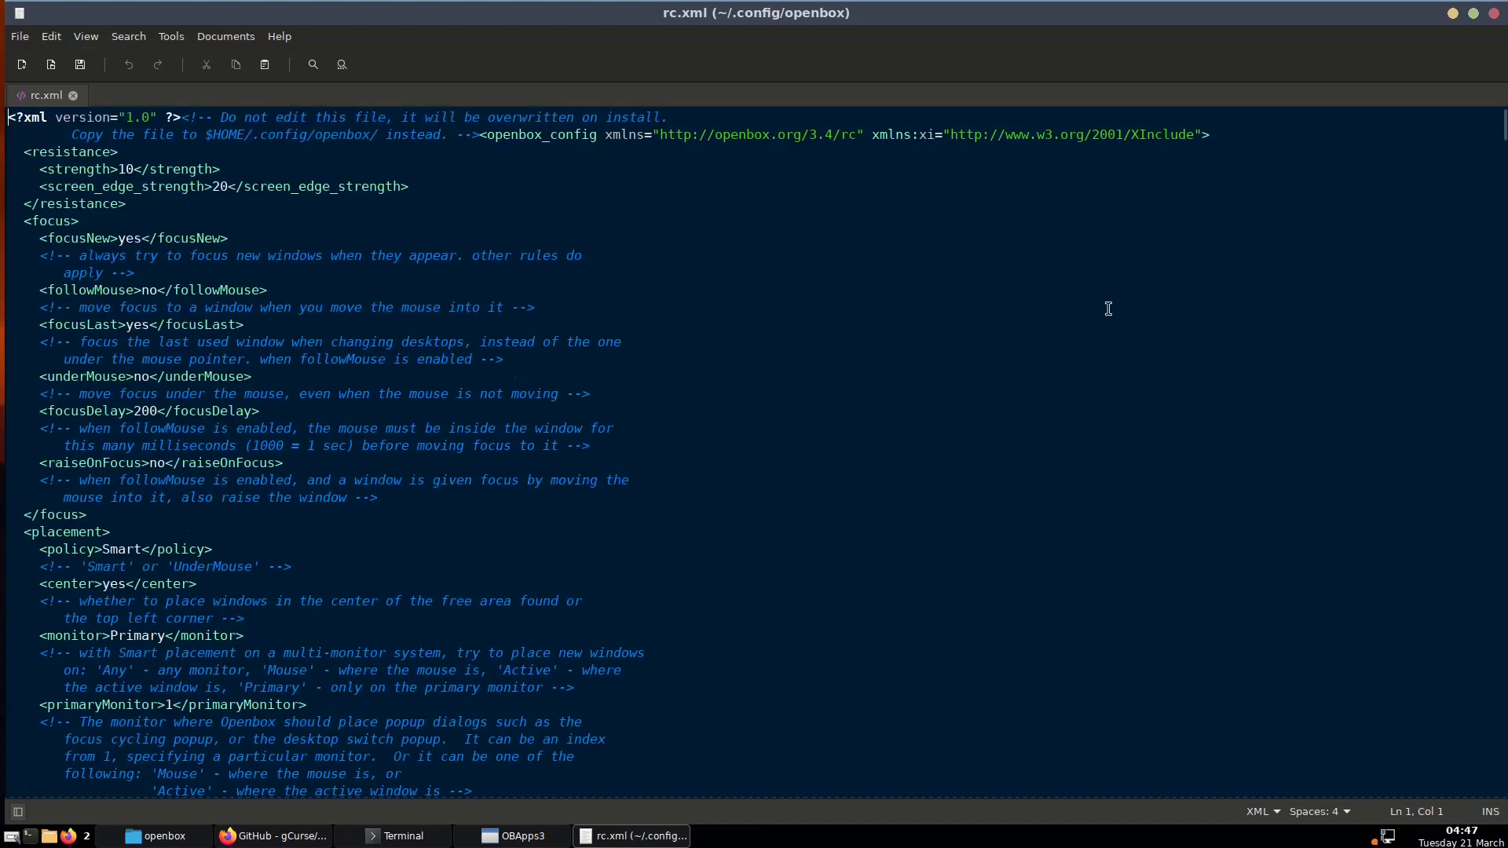
left_click_drag(1504, 126, 1503, 595)
scroll(1178, 409, "down", 20)
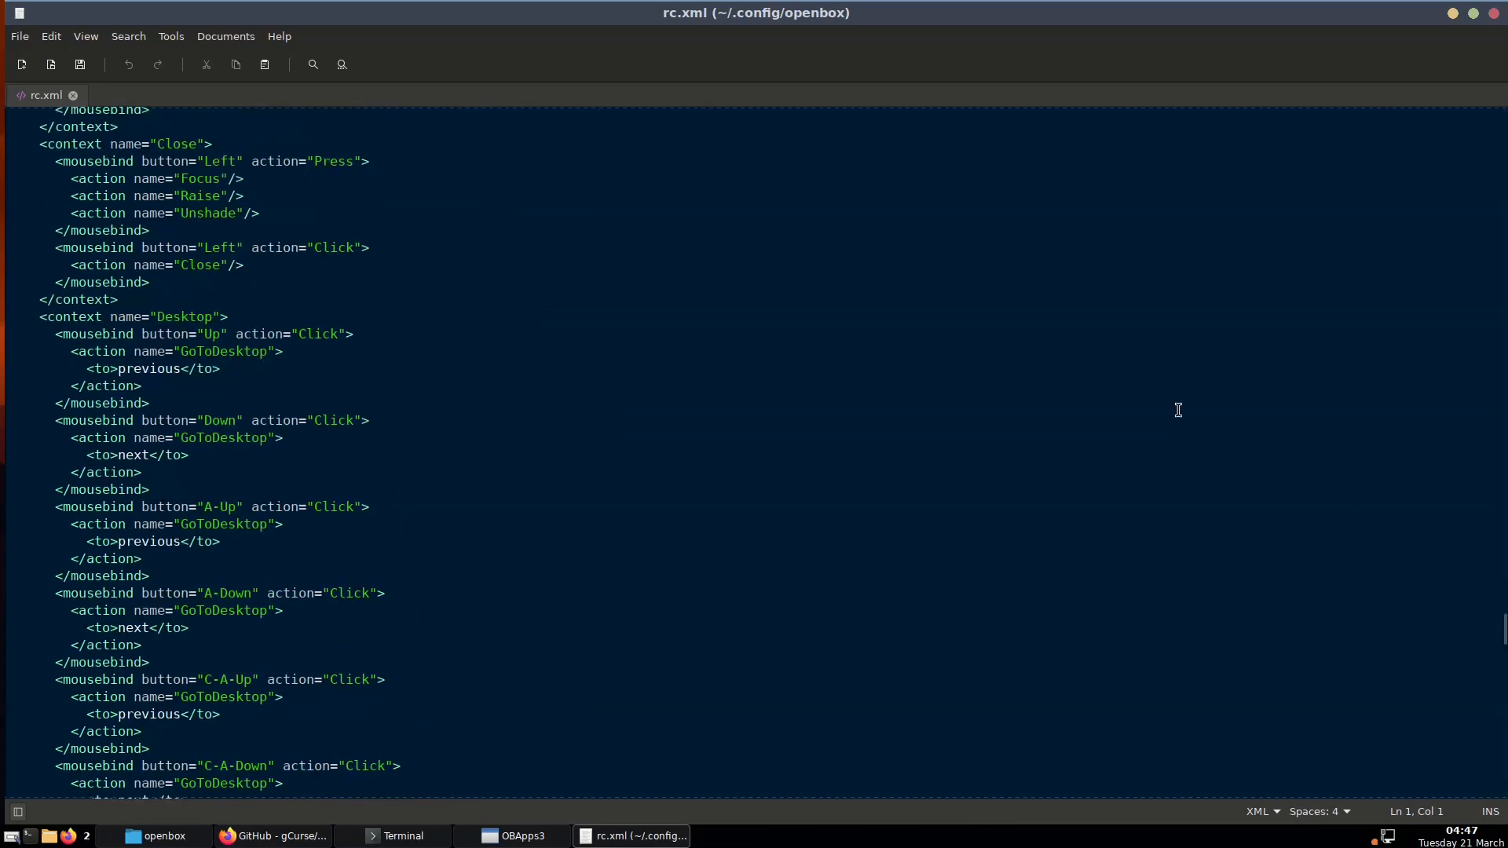
scroll(1178, 409, "down", 20)
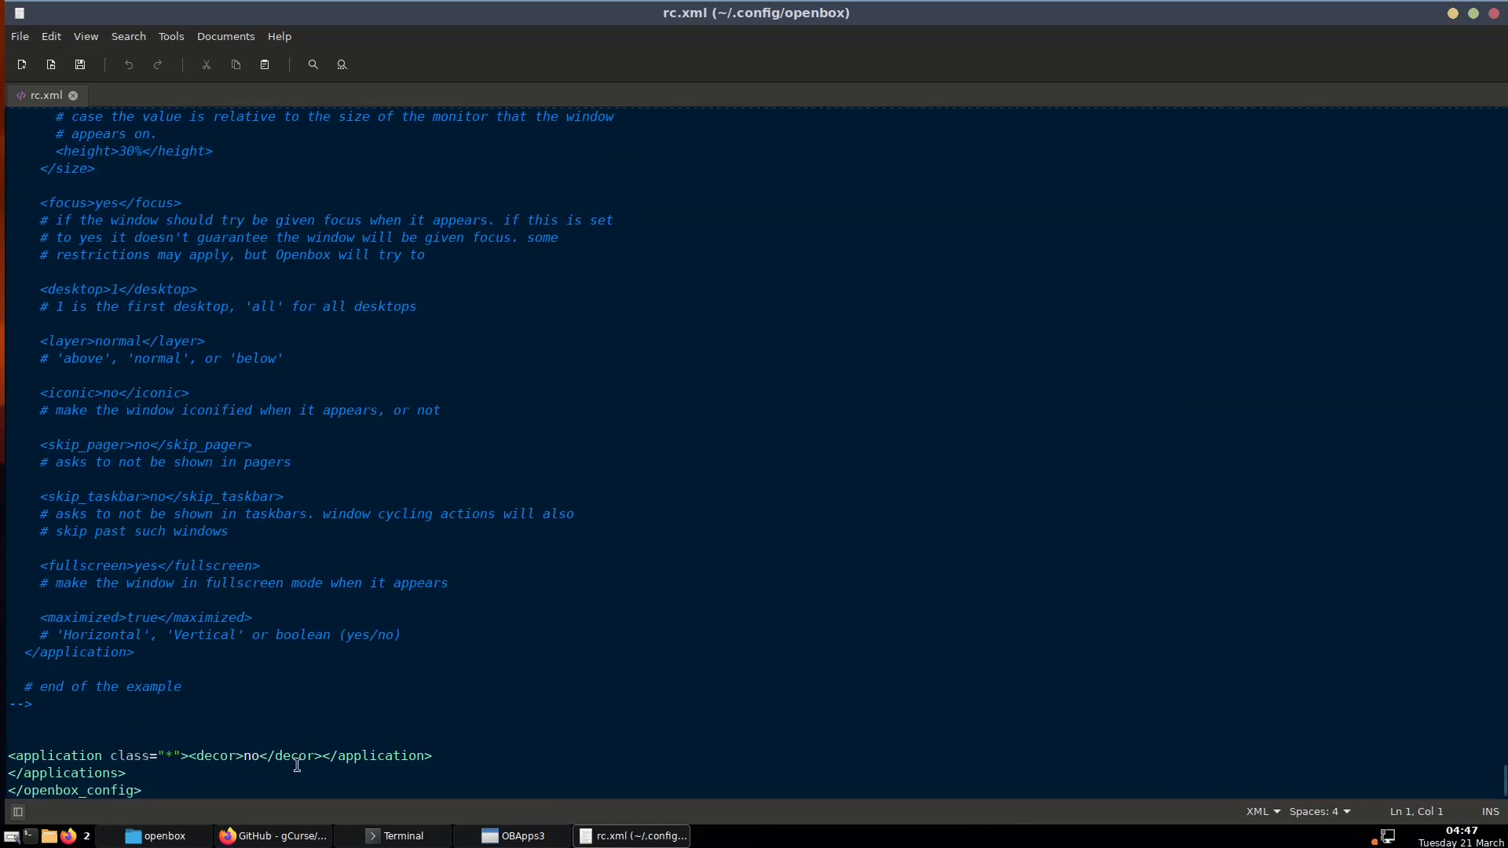
left_click(446, 757)
scroll(289, 456, "up", 6)
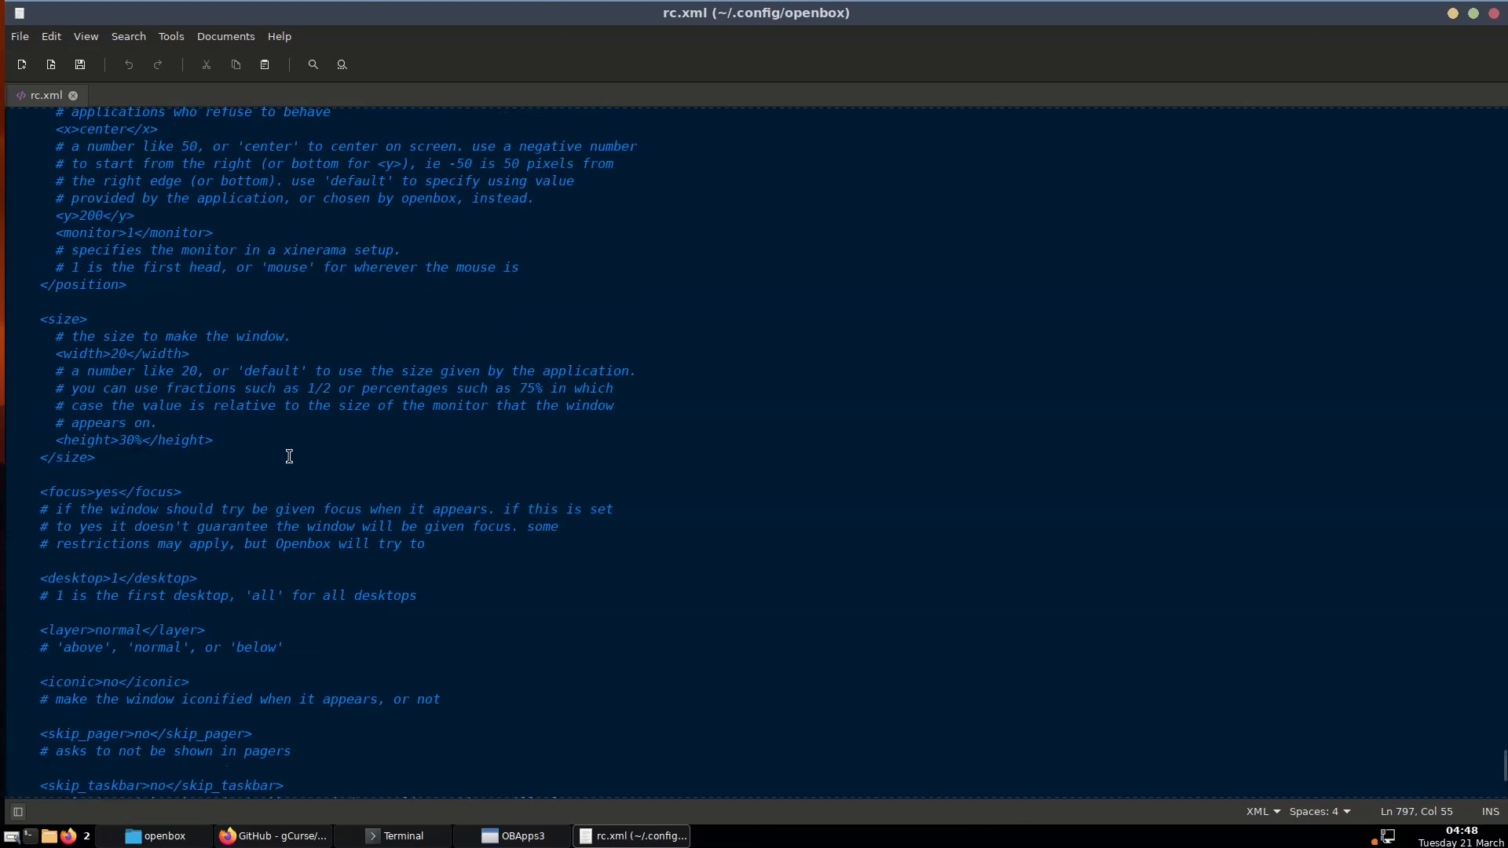
scroll(289, 456, "up", 15)
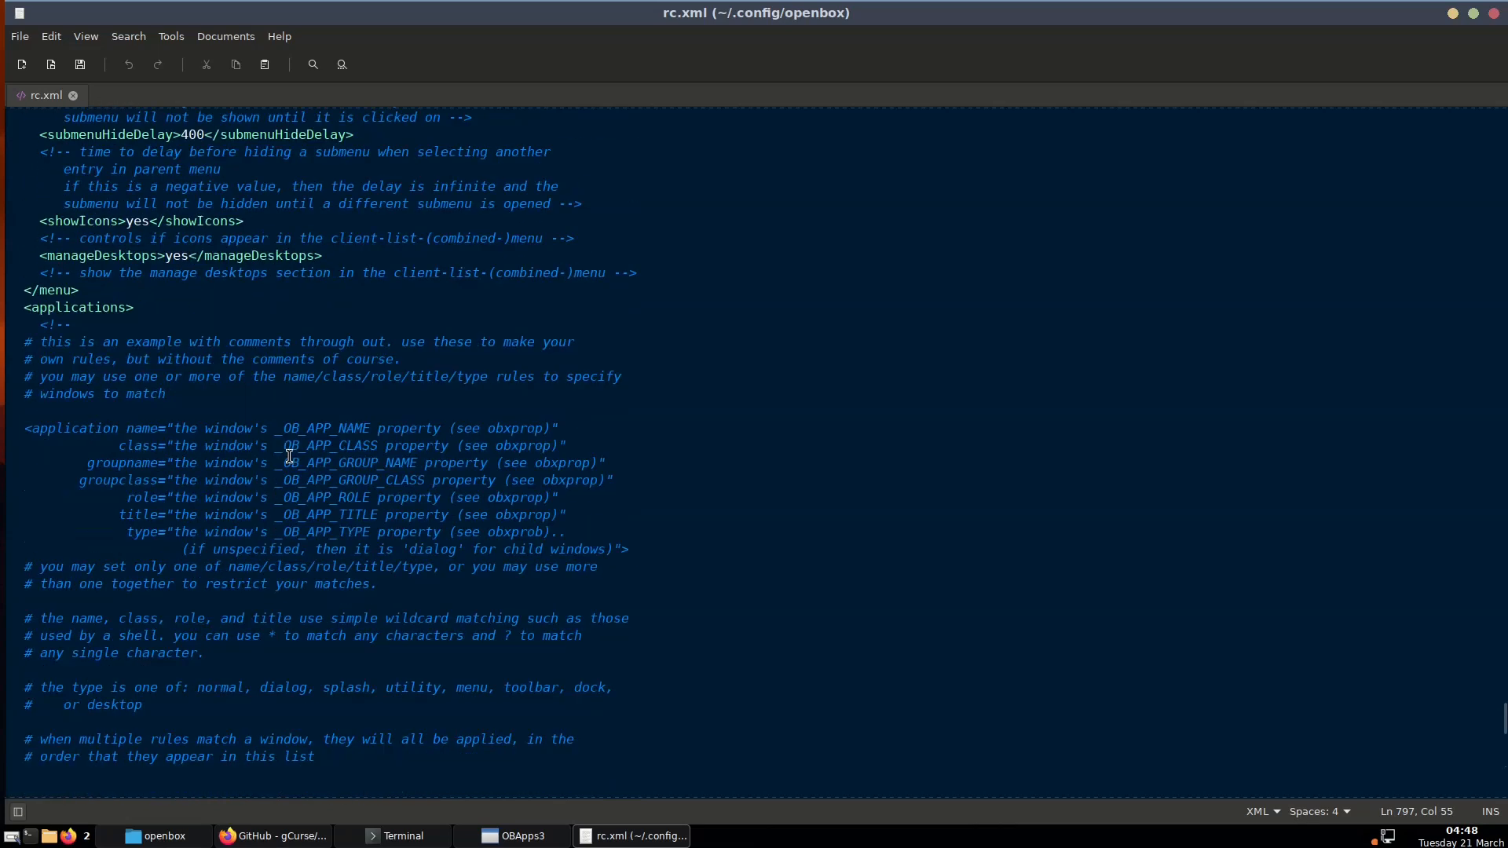
scroll(289, 457, "down", 15)
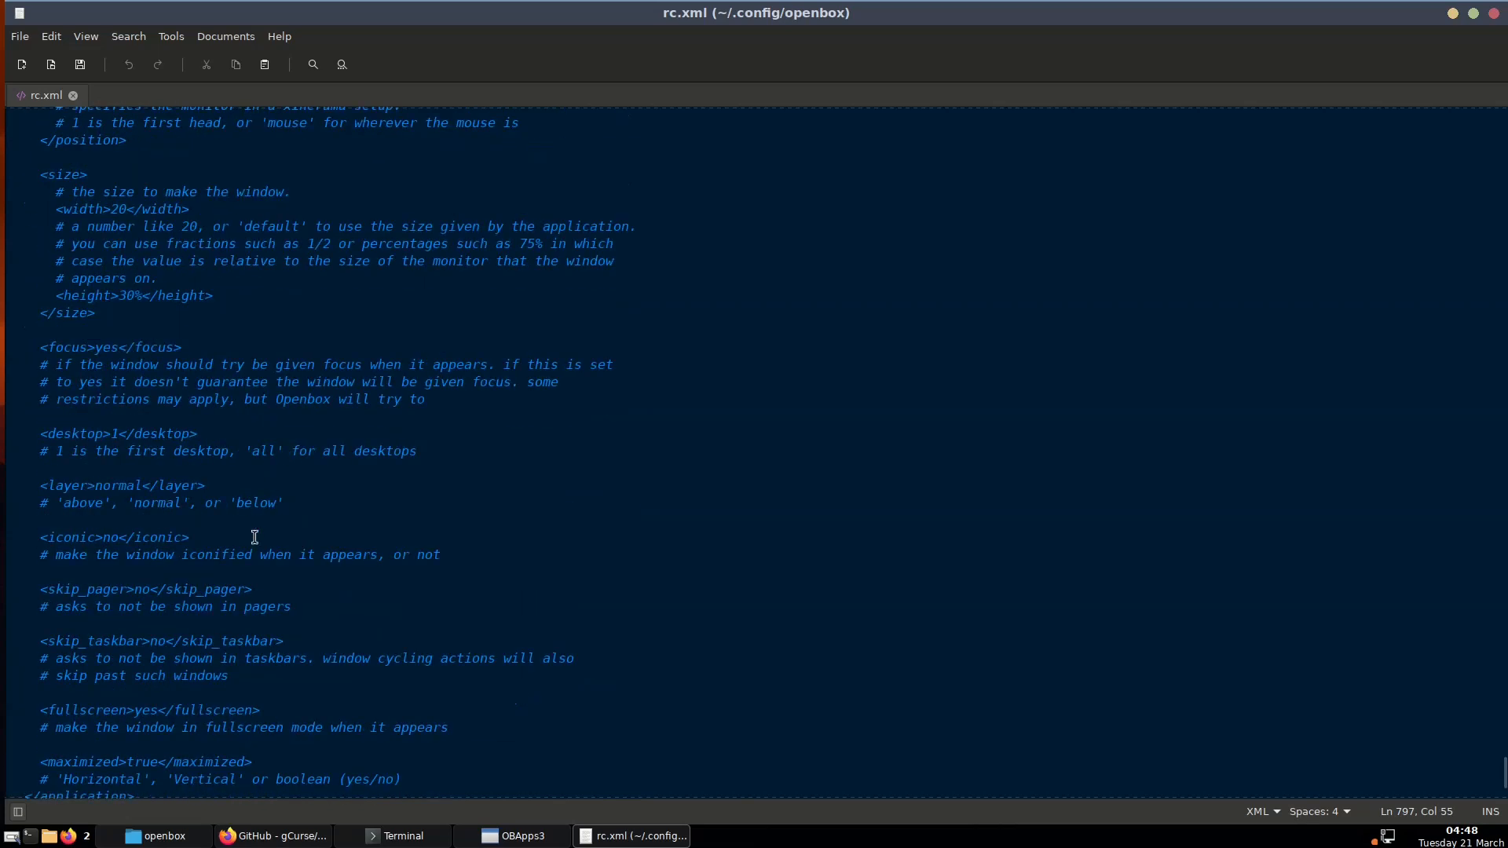
left_click(514, 836)
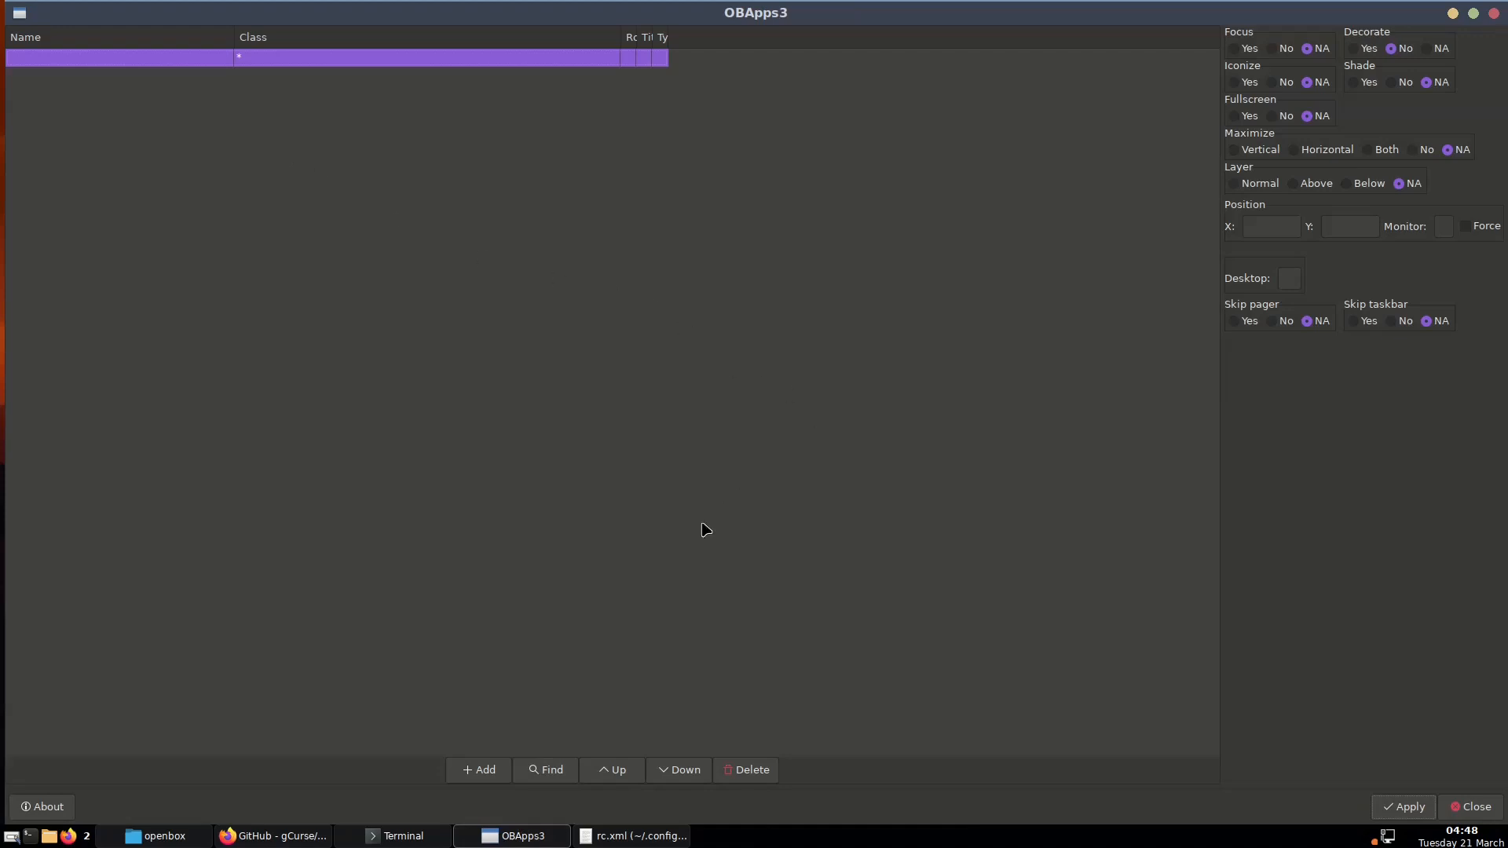
Add a firefox rule on desktop 2 with focus and decorations on, apply it, and close OBApps3
left_click(476, 772)
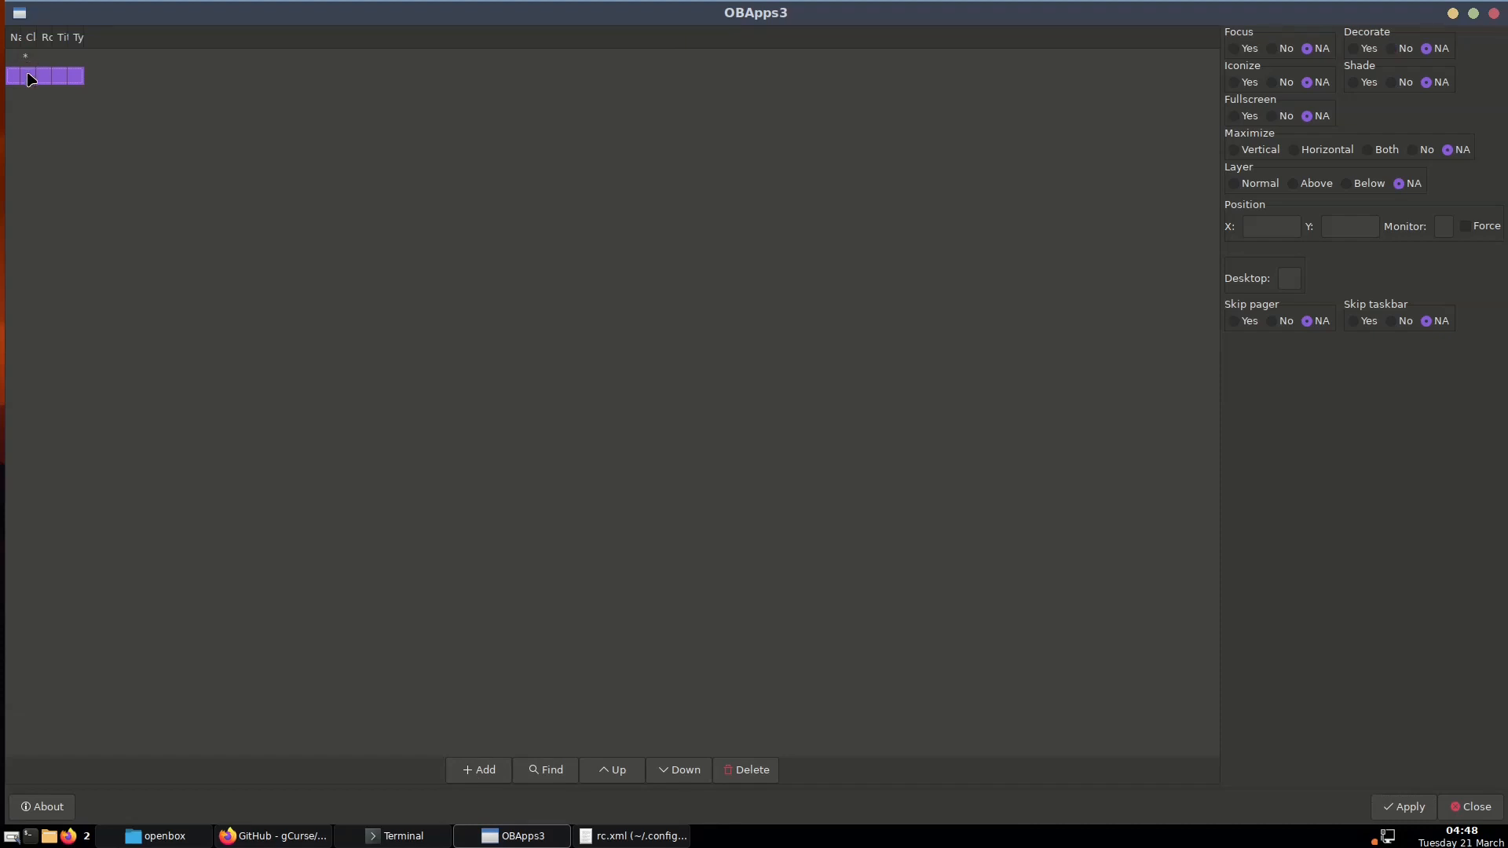
double_click(28, 77)
type("firefox")
key("Return")
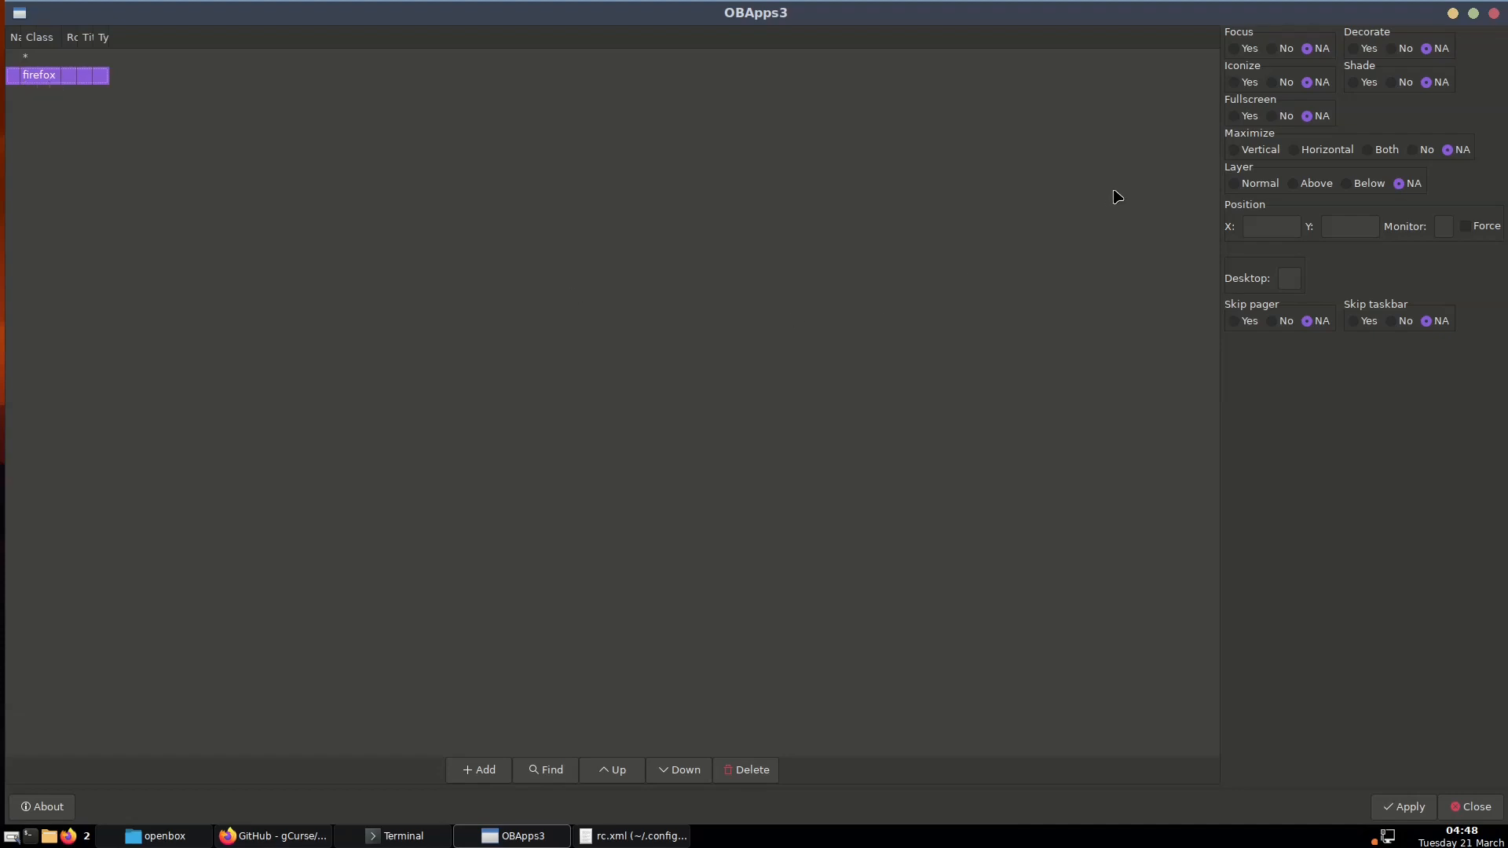
left_click(1291, 277)
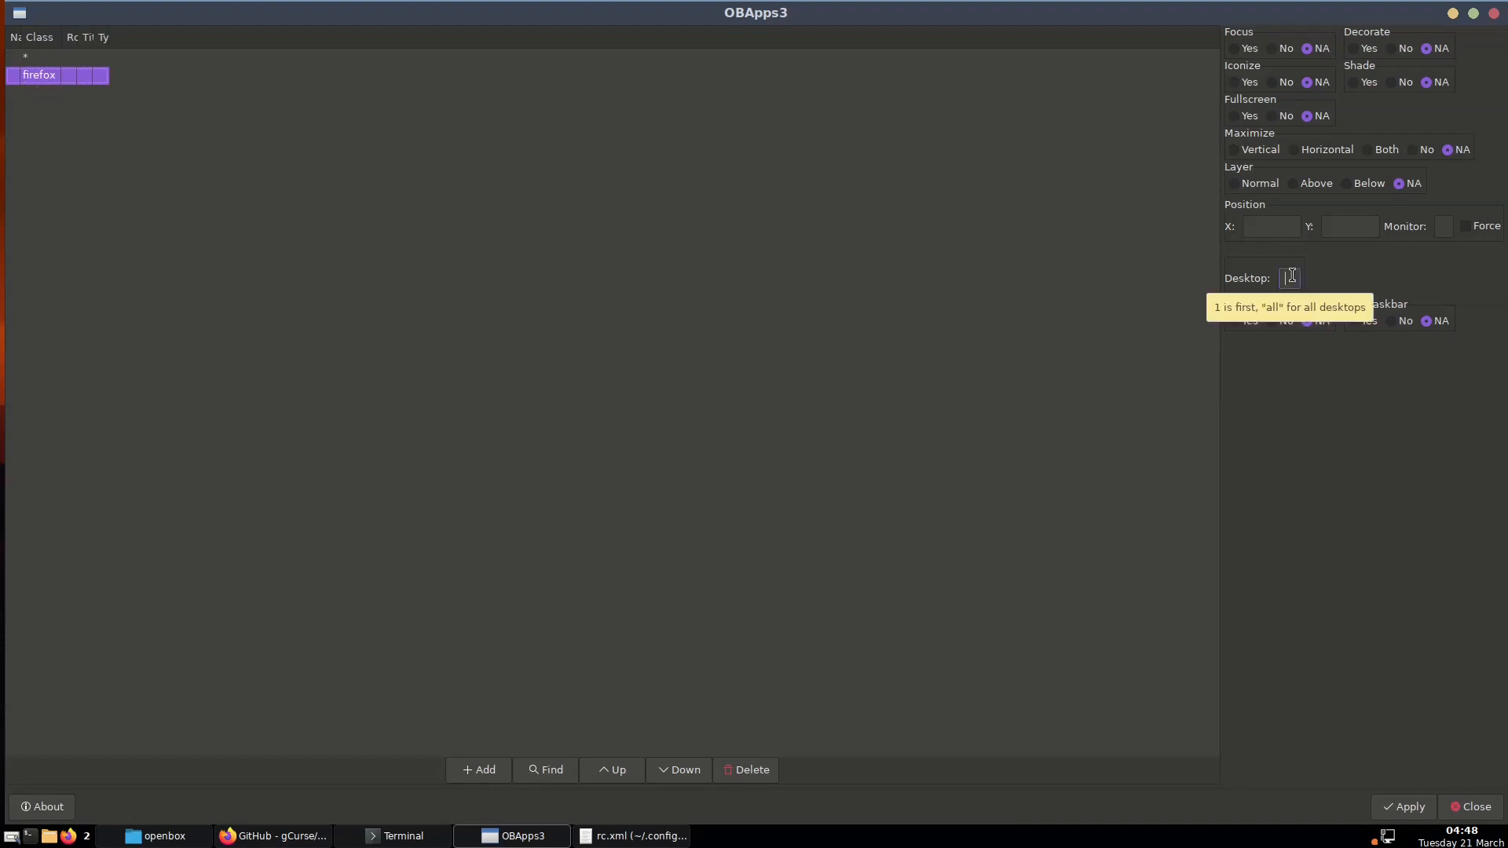
type("2")
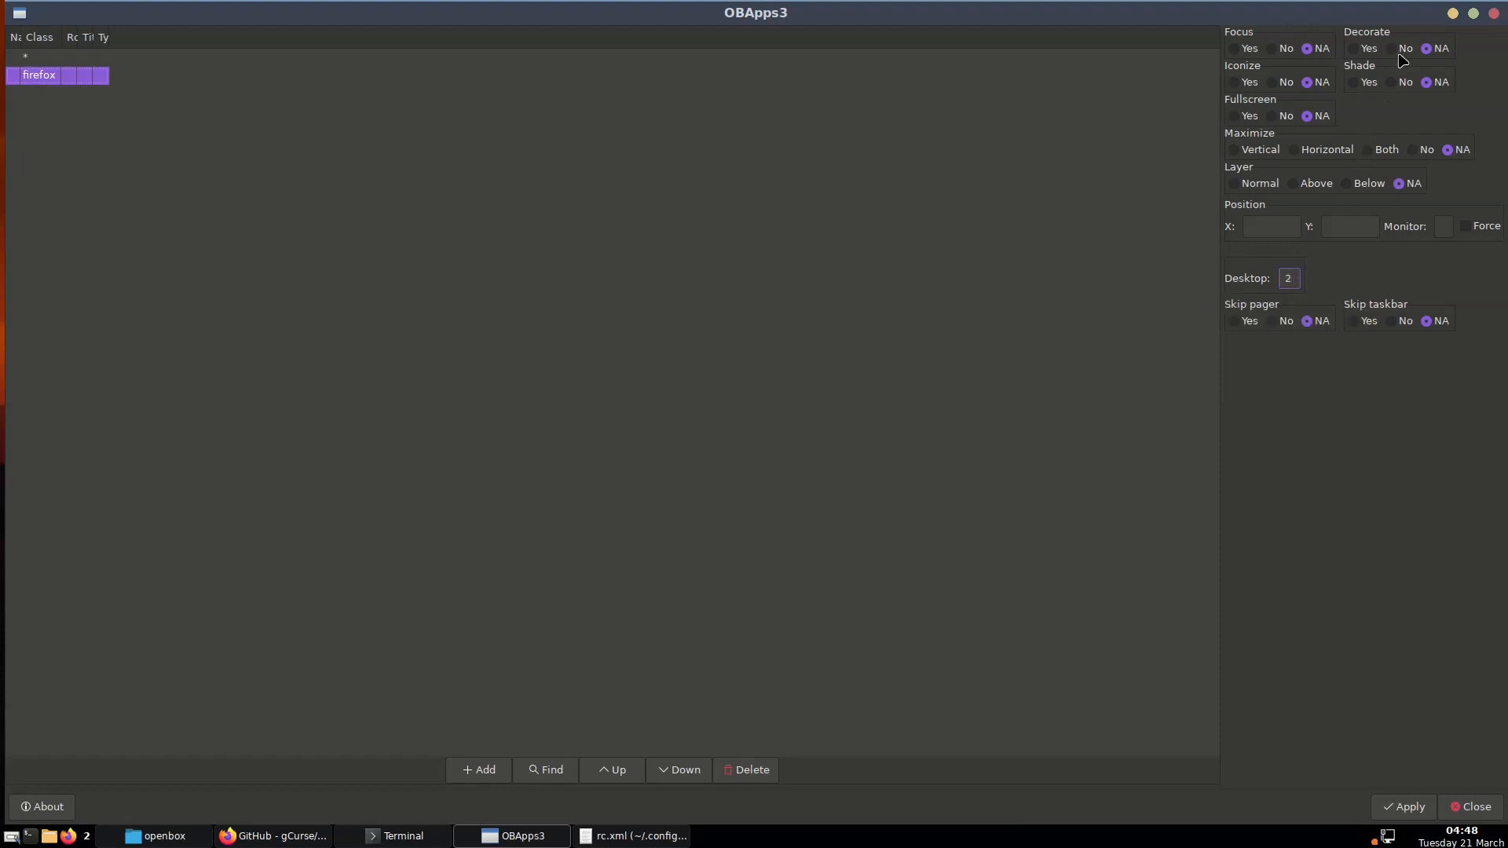
left_click(1354, 49)
left_click(1403, 809)
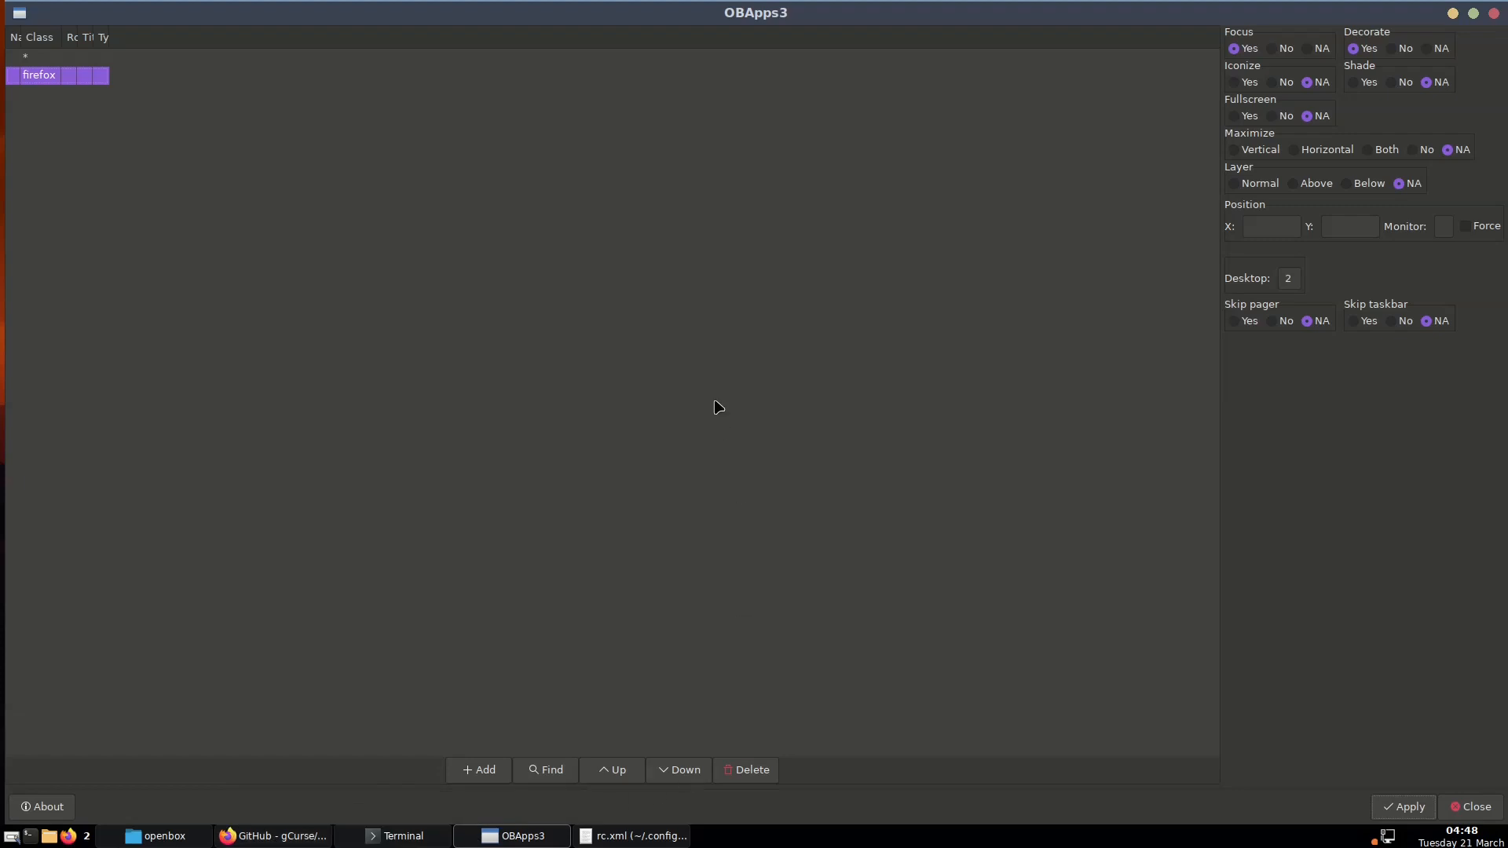
left_click(1476, 809)
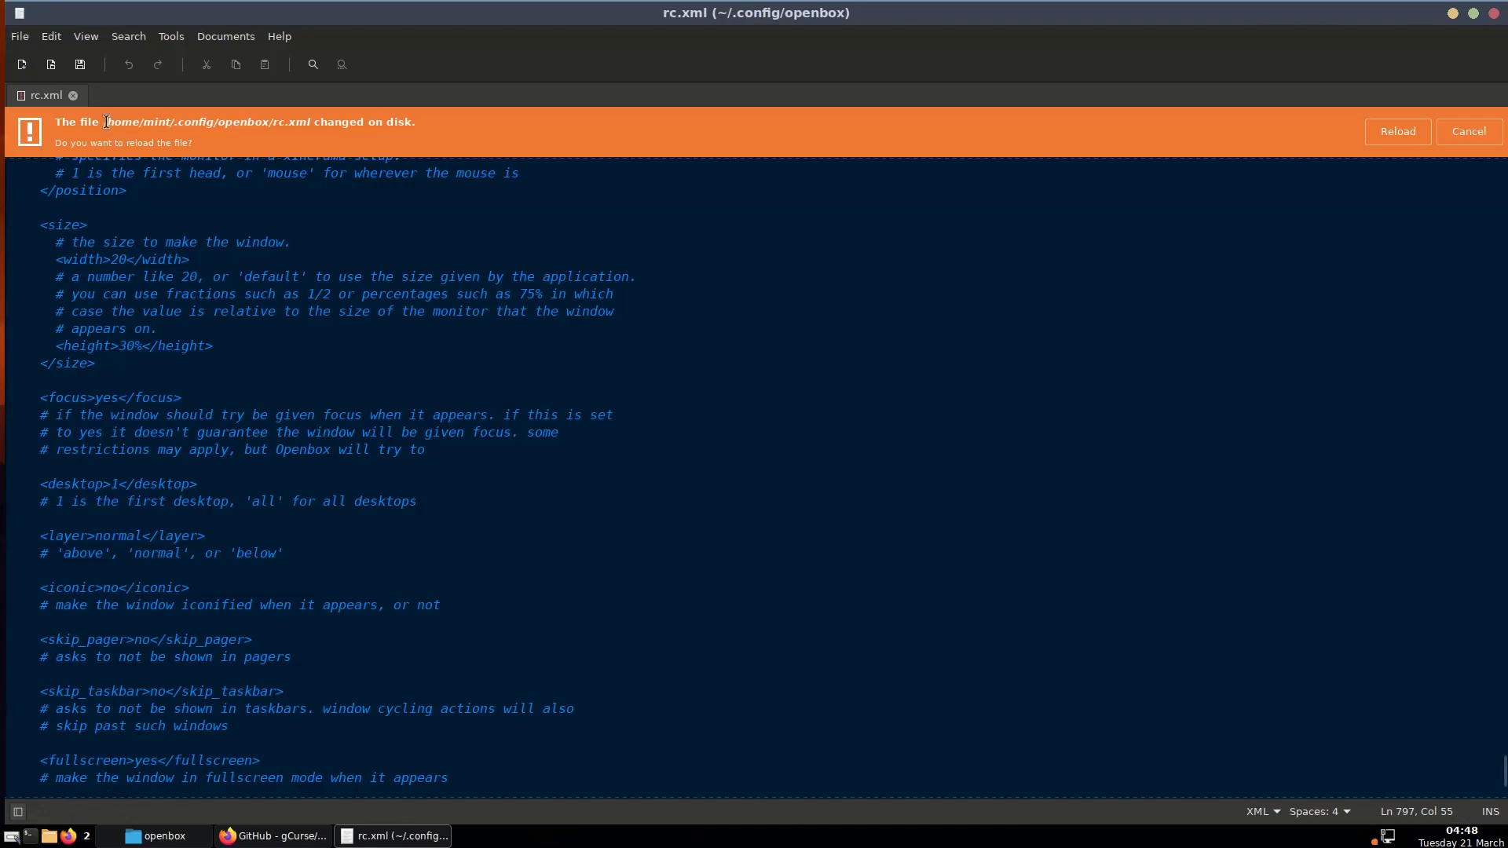
Reload rc.xml to show the firefox desktop 2 rule, then bring Firefox to the front
left_click(1395, 134)
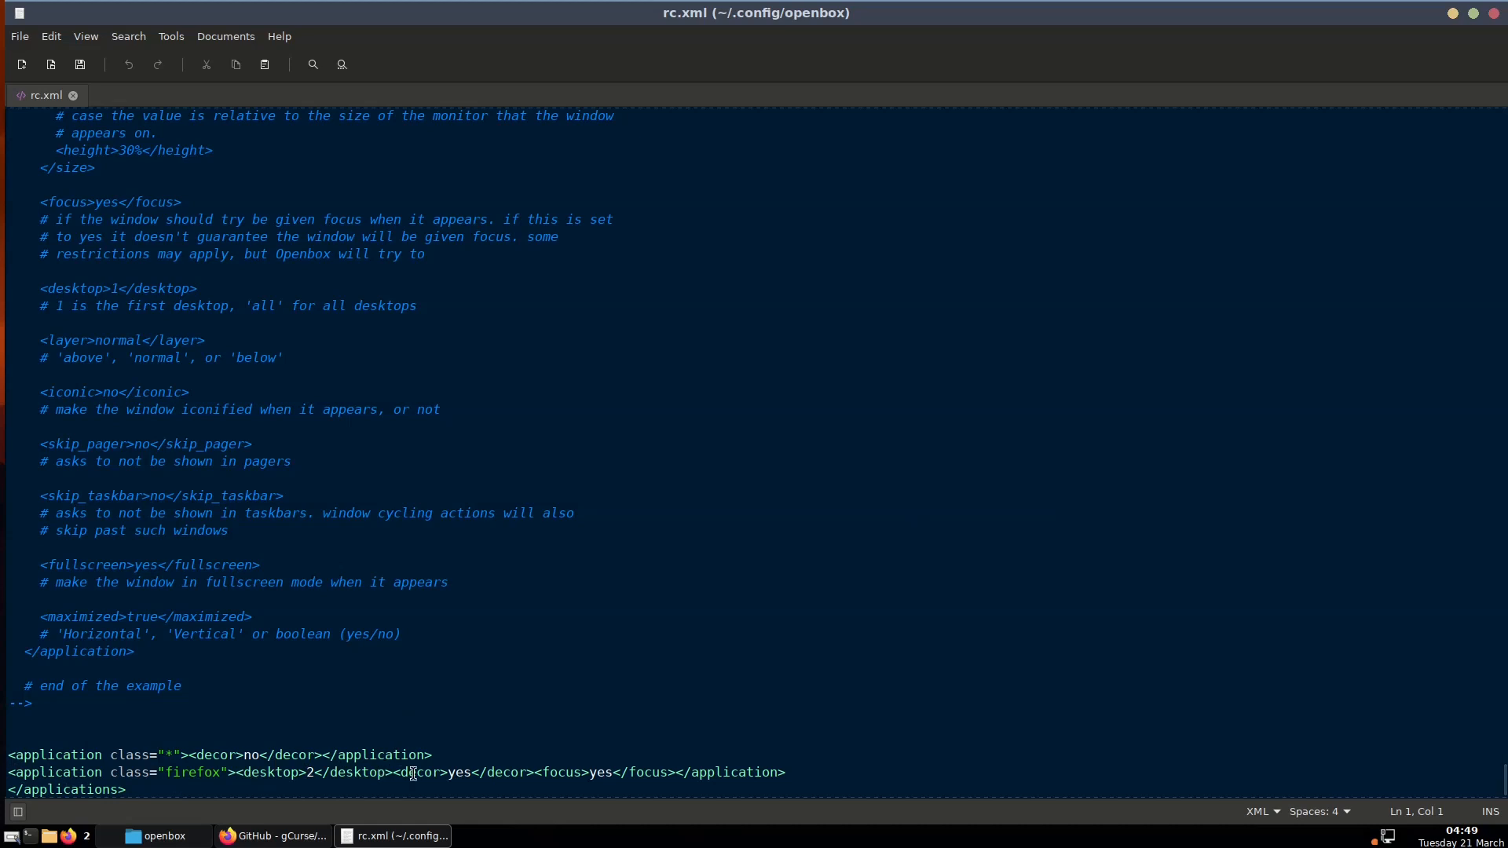
left_click(274, 836)
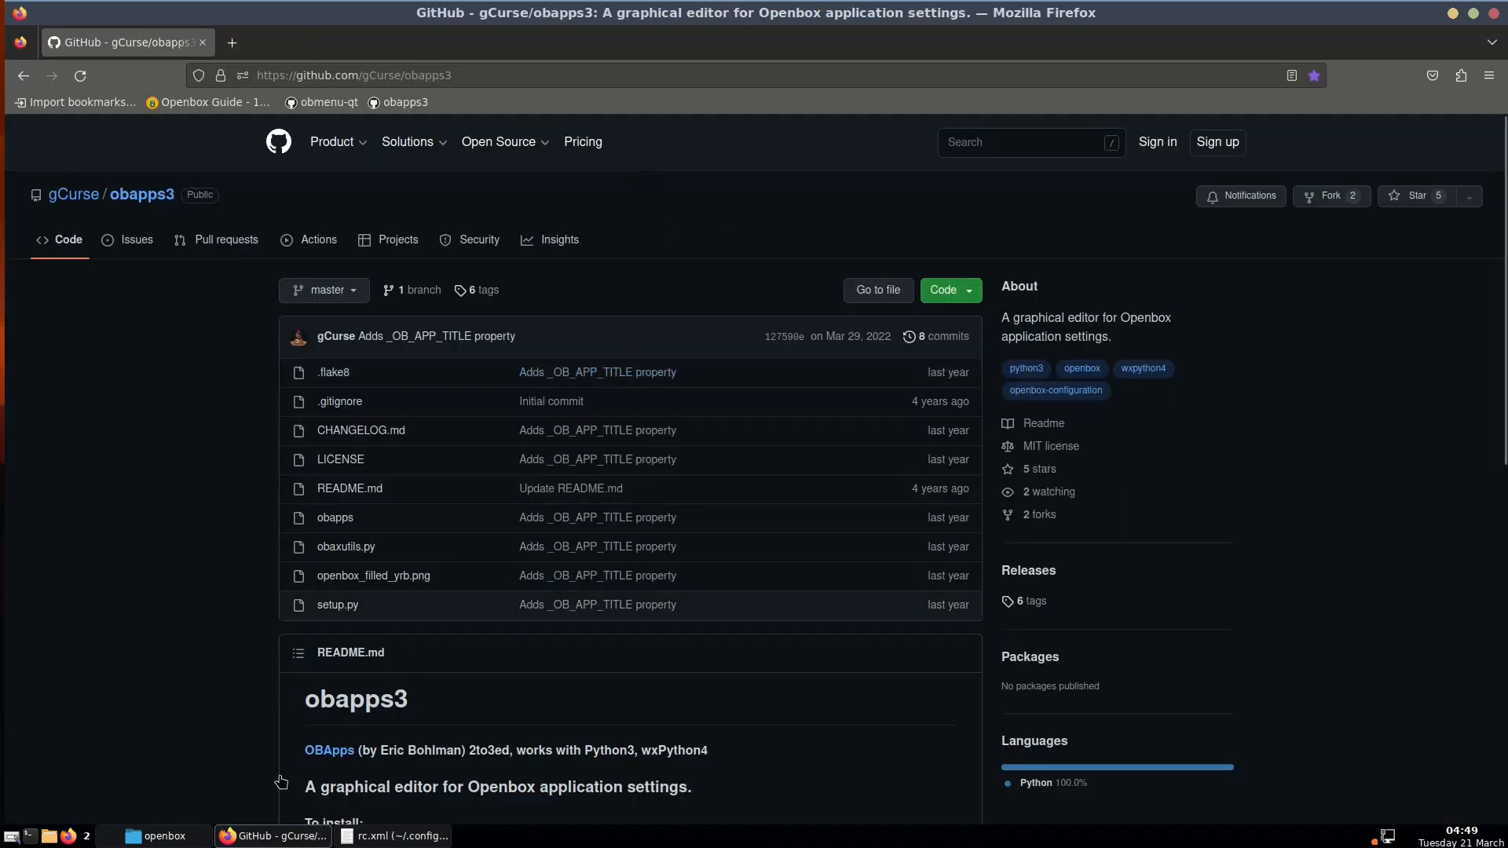
Run xprop in a new terminal on the Firefox window and select its WM_CLASS "Navigator", "firefox"
left_click(29, 838)
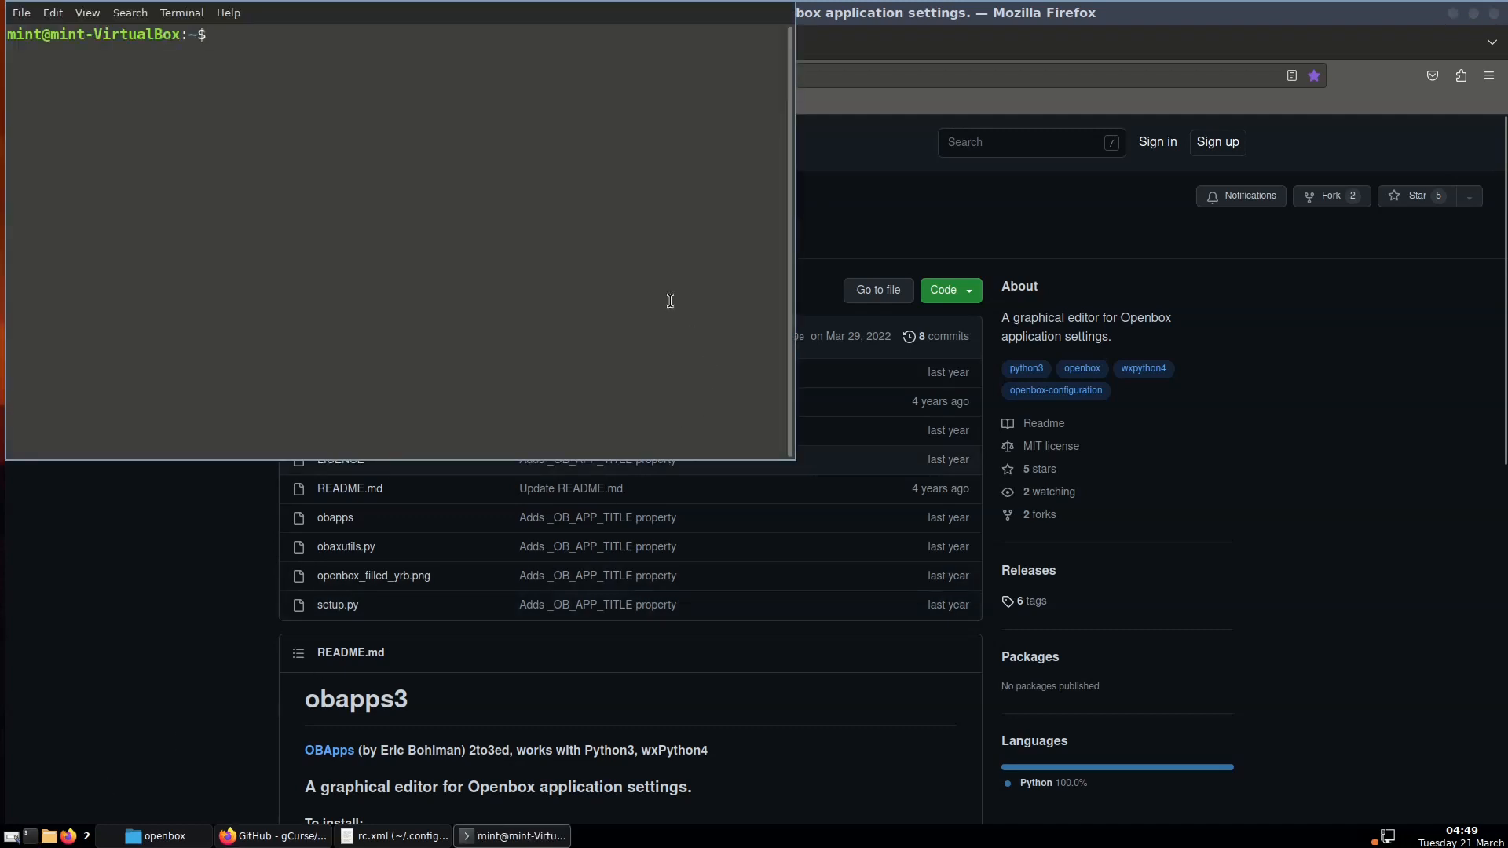
type("xprop")
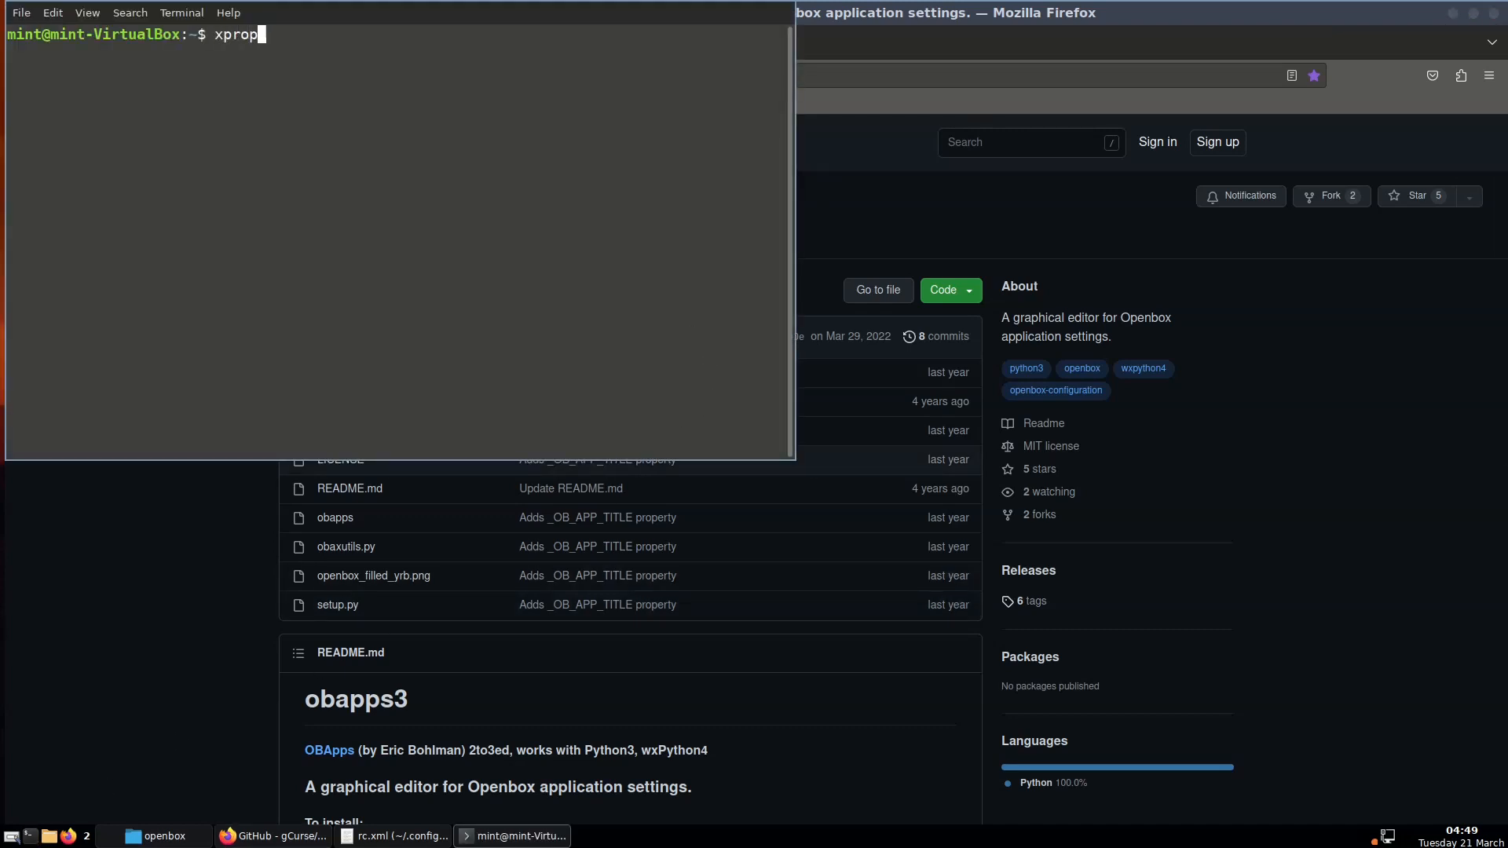
key("Return")
left_click(1341, 450)
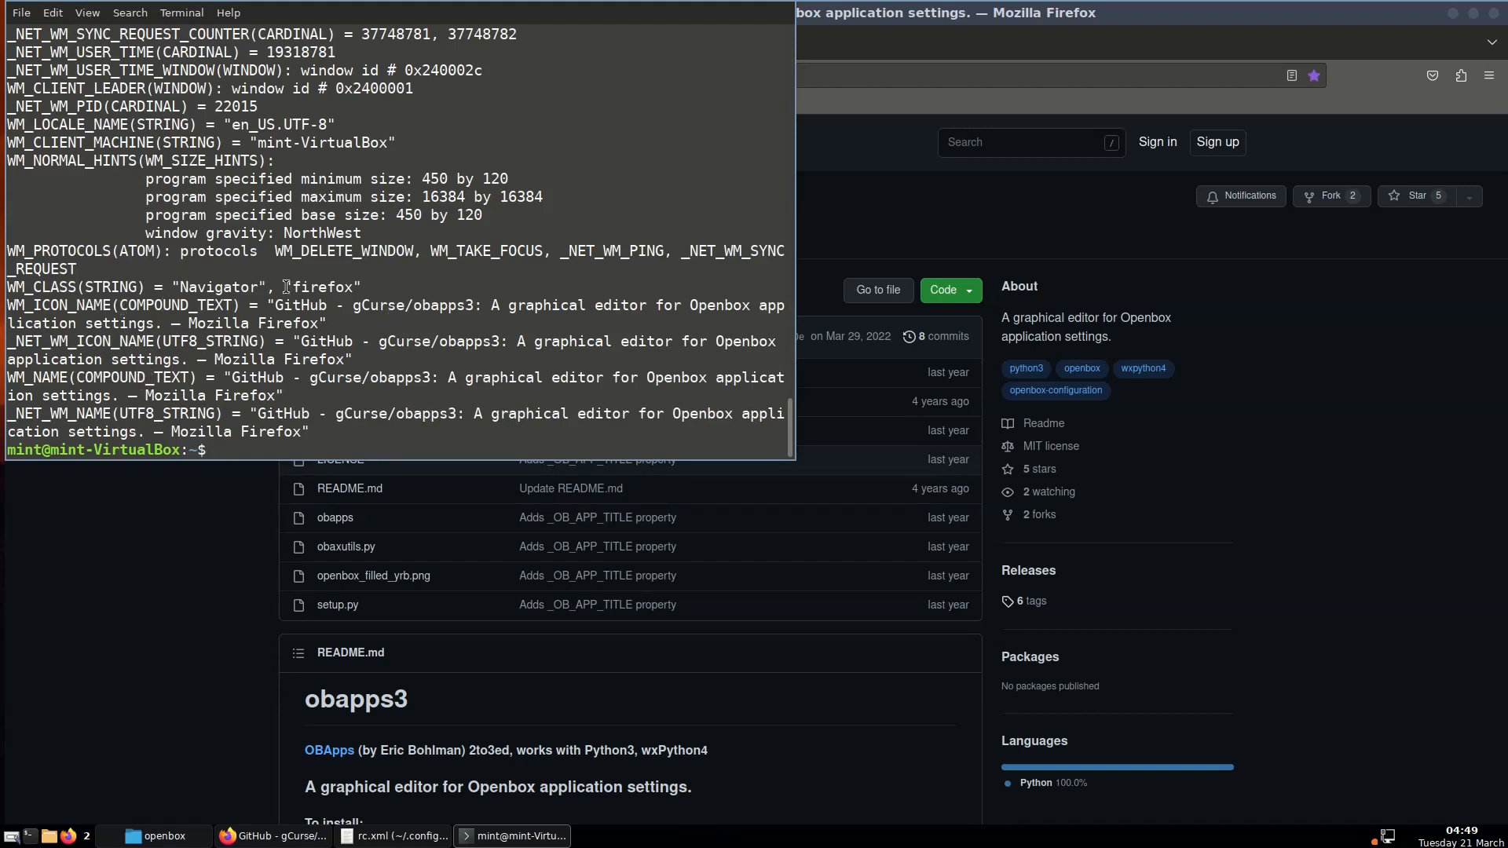
left_click_drag(180, 284, 260, 272)
left_click_drag(367, 267, 353, 288)
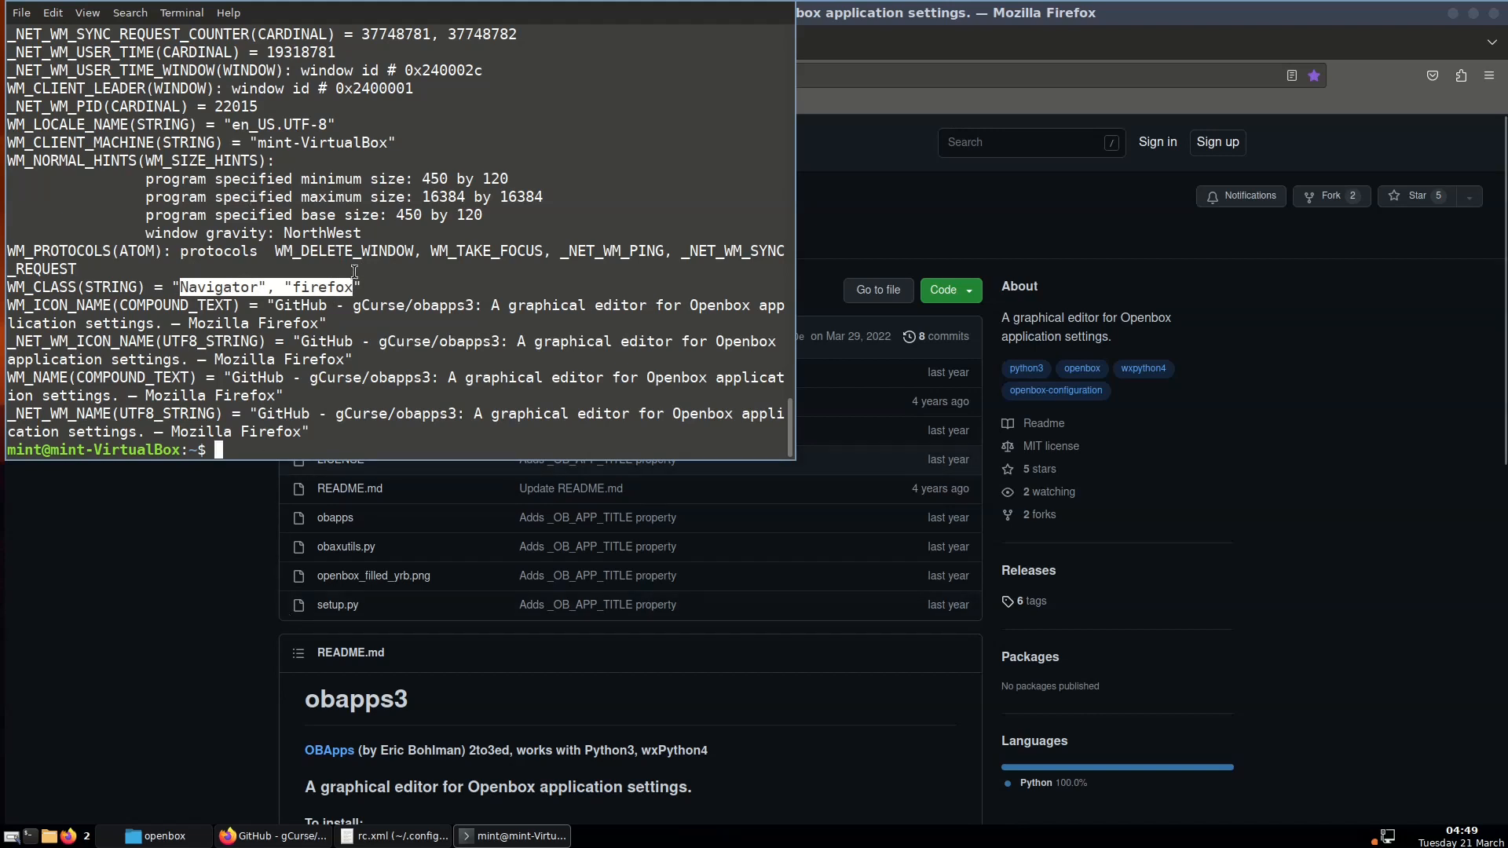
left_click(294, 283)
left_click_drag(294, 283, 362, 277)
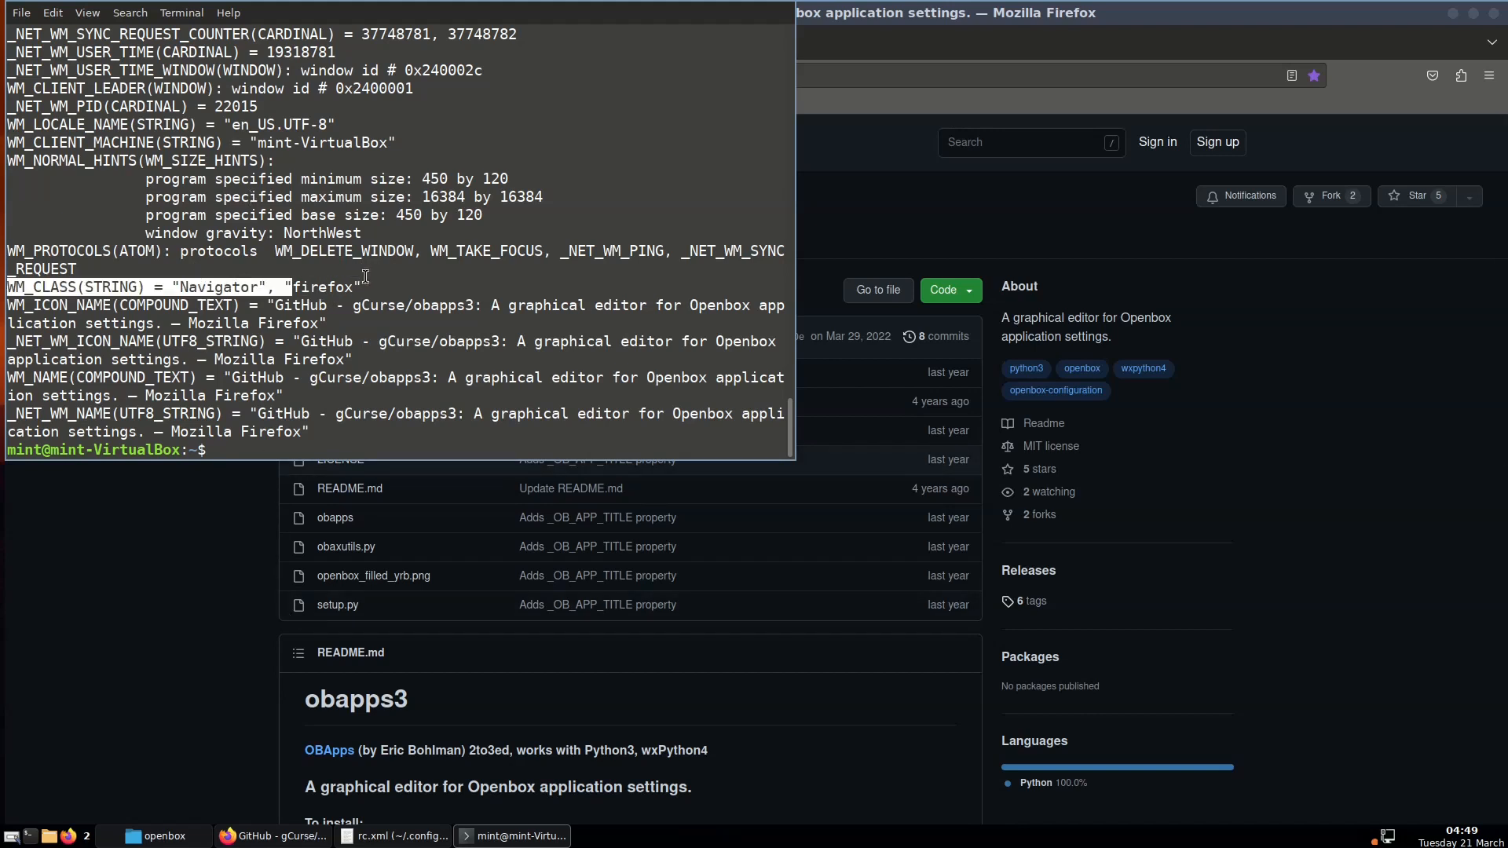
left_click(362, 277)
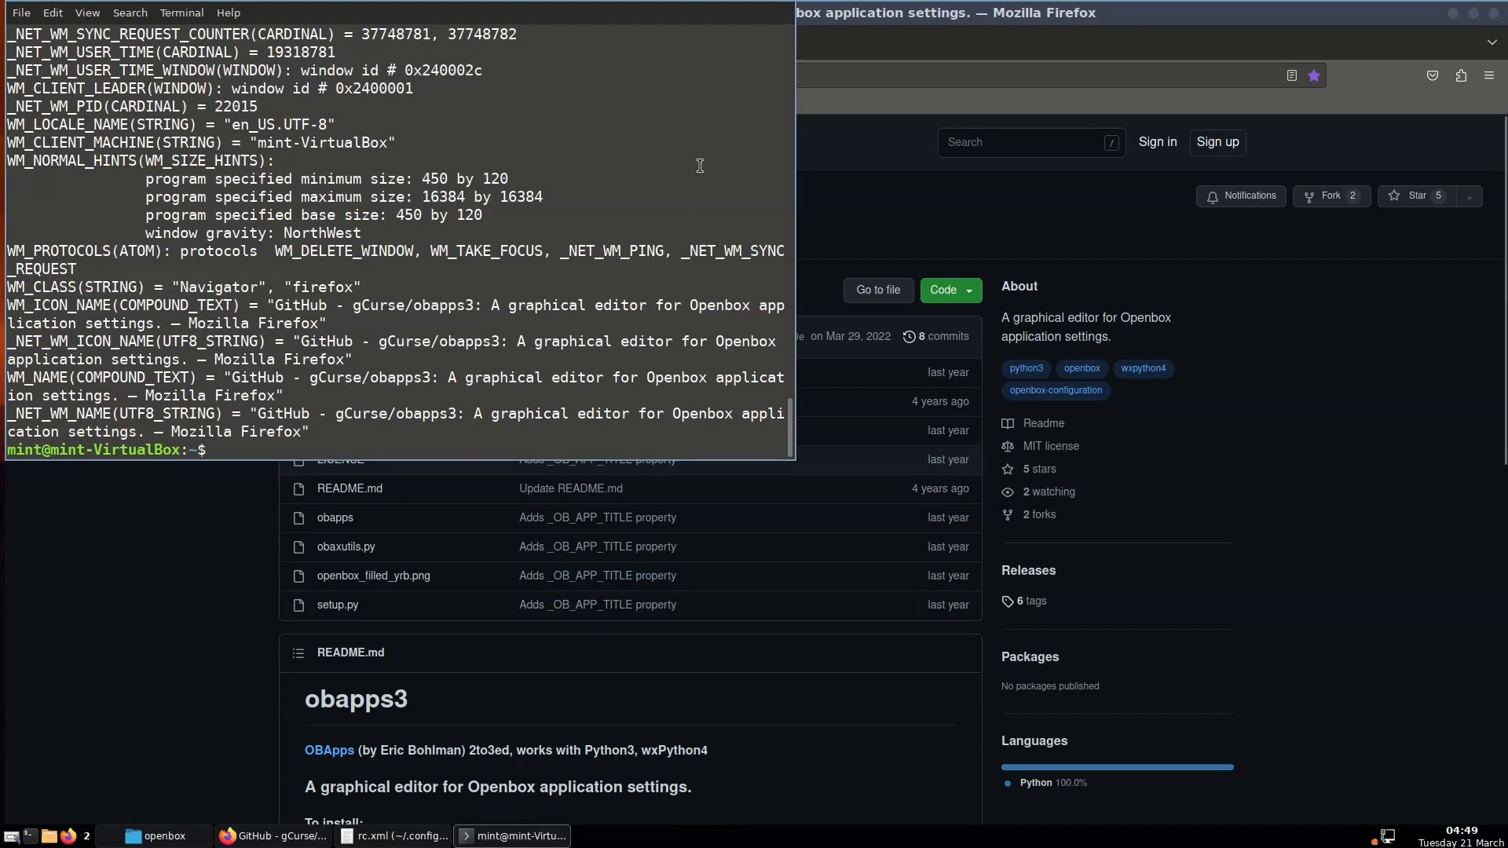
Close Firefox and restart Openbox from the desktop menu
left_click(291, 842)
left_click(291, 842)
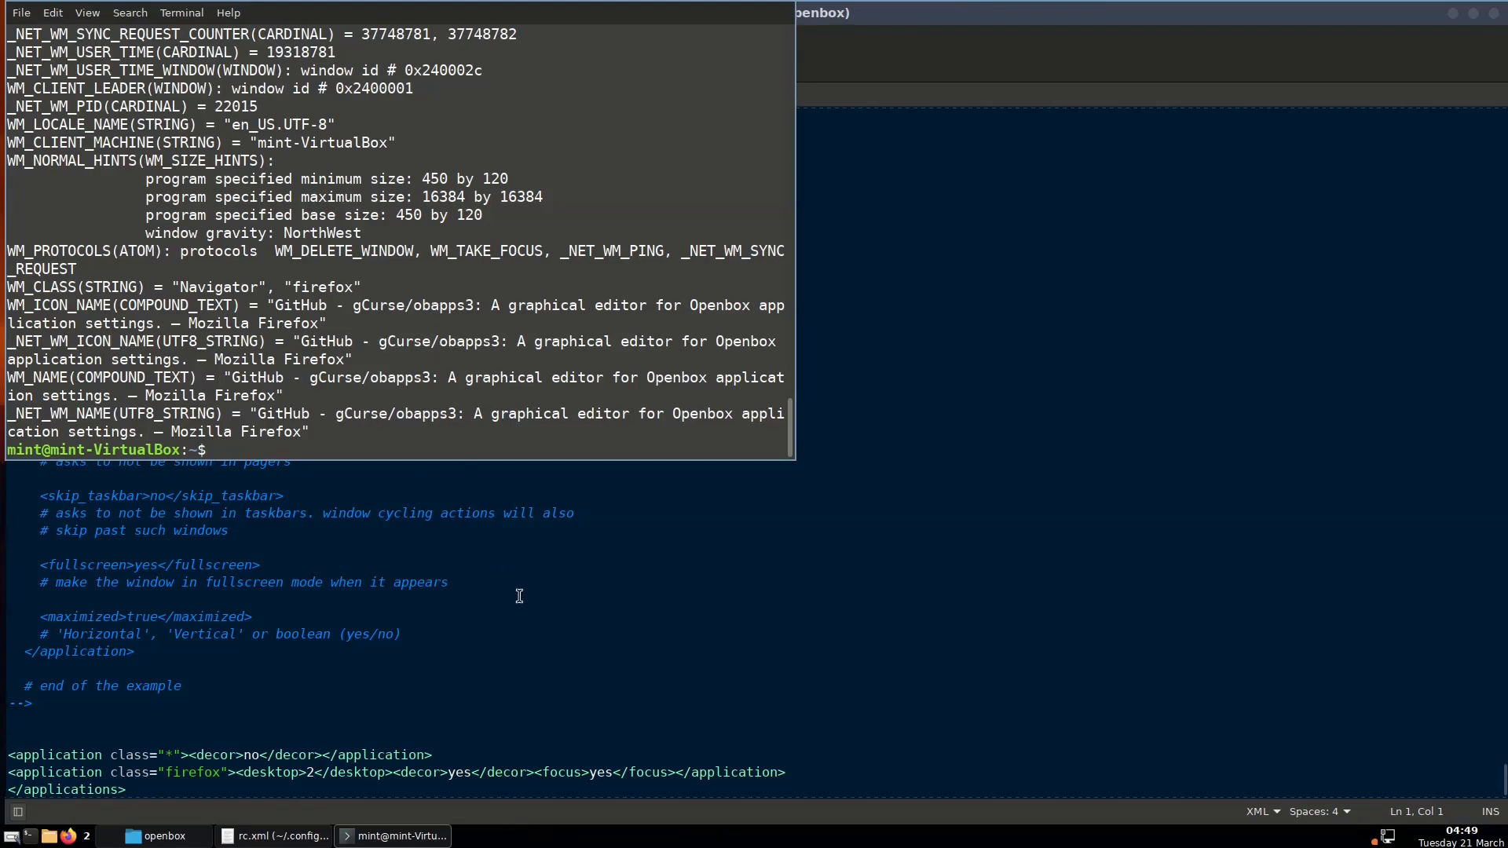
right_click(548, 838)
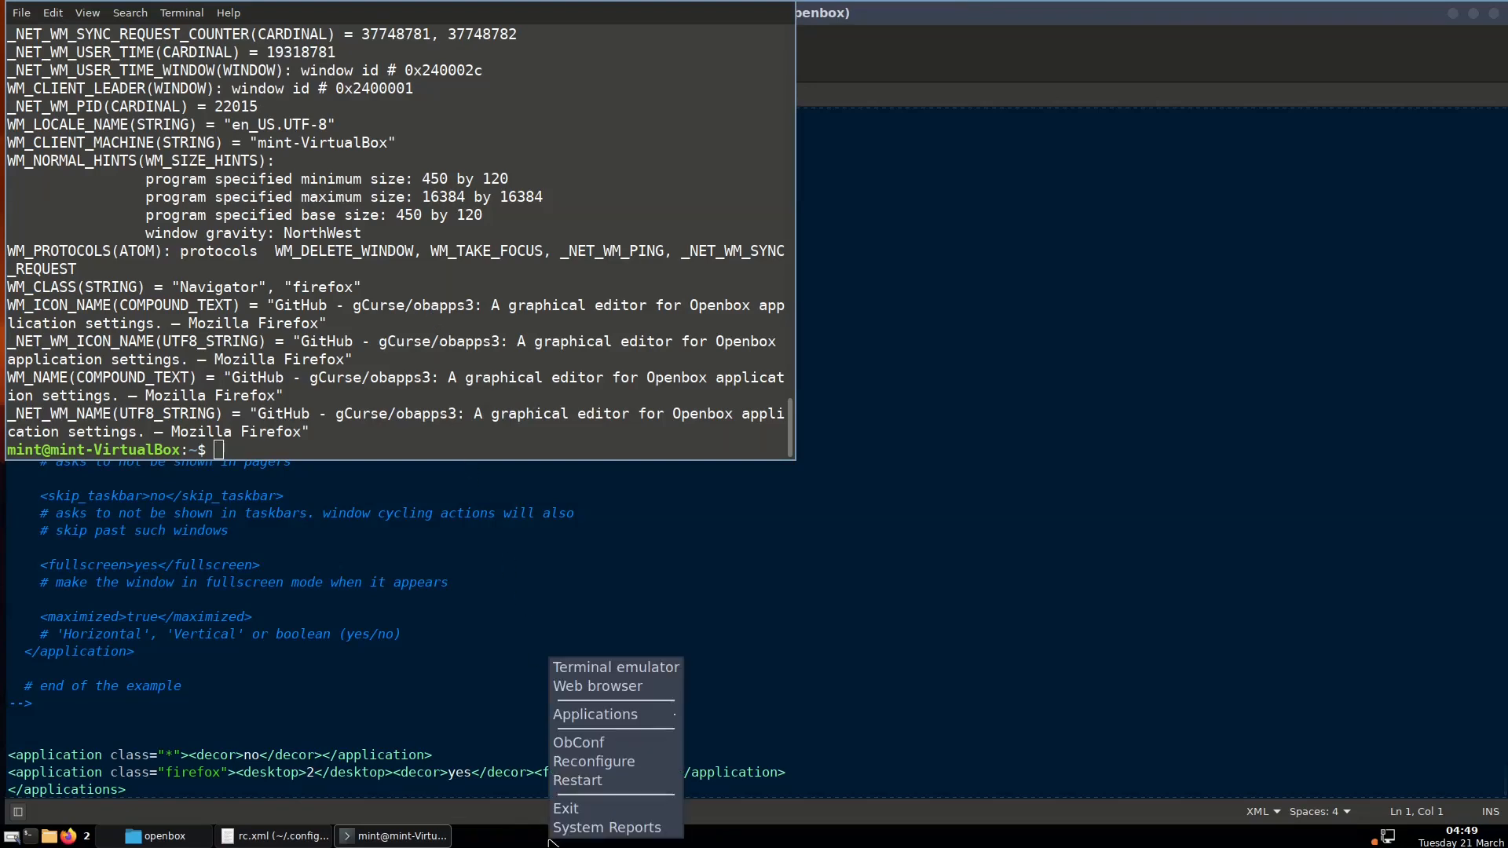
left_click(591, 780)
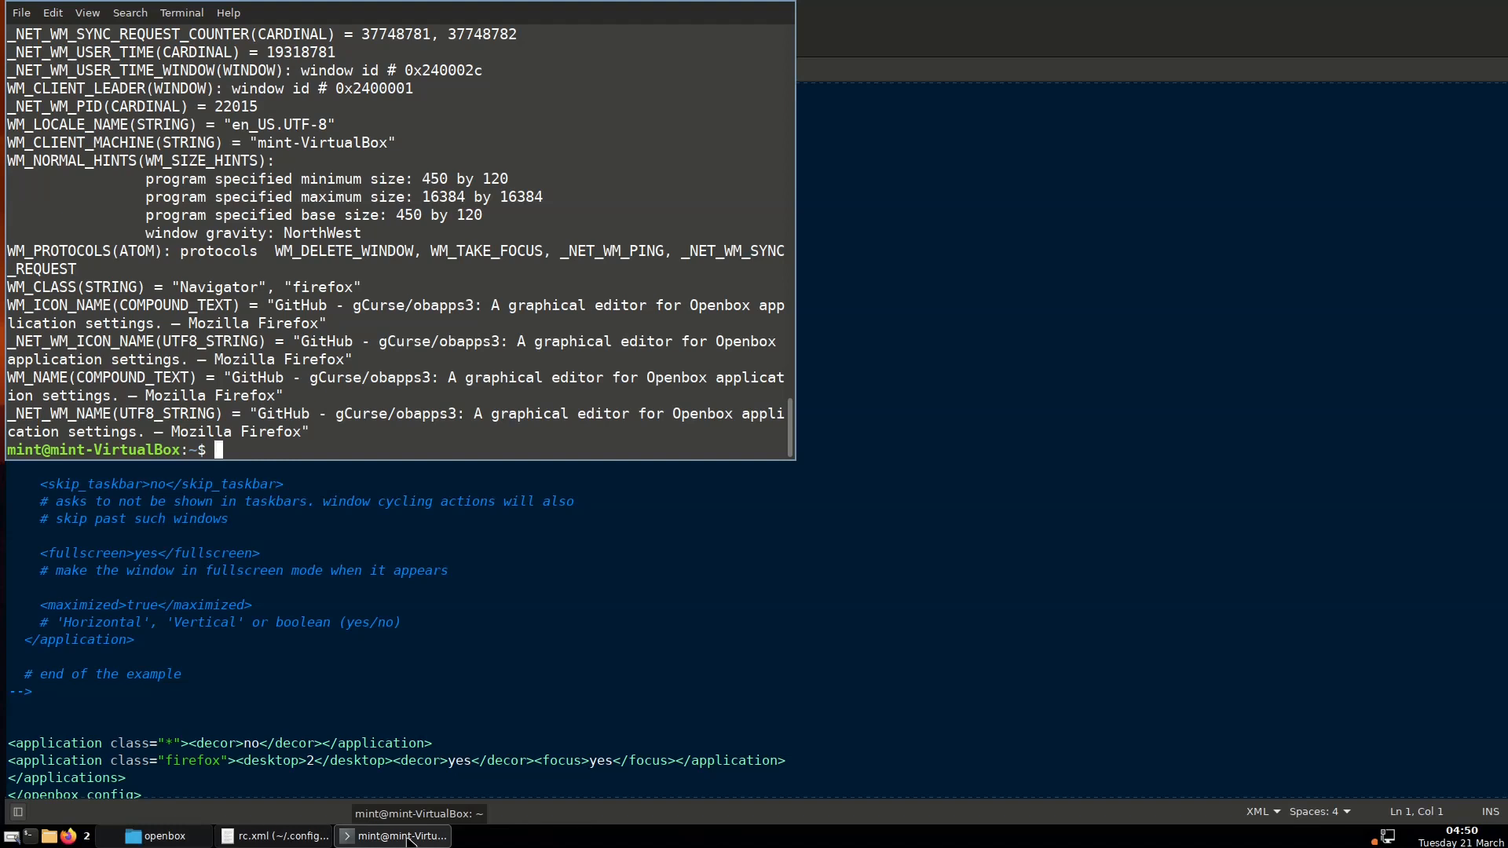
type("!!")
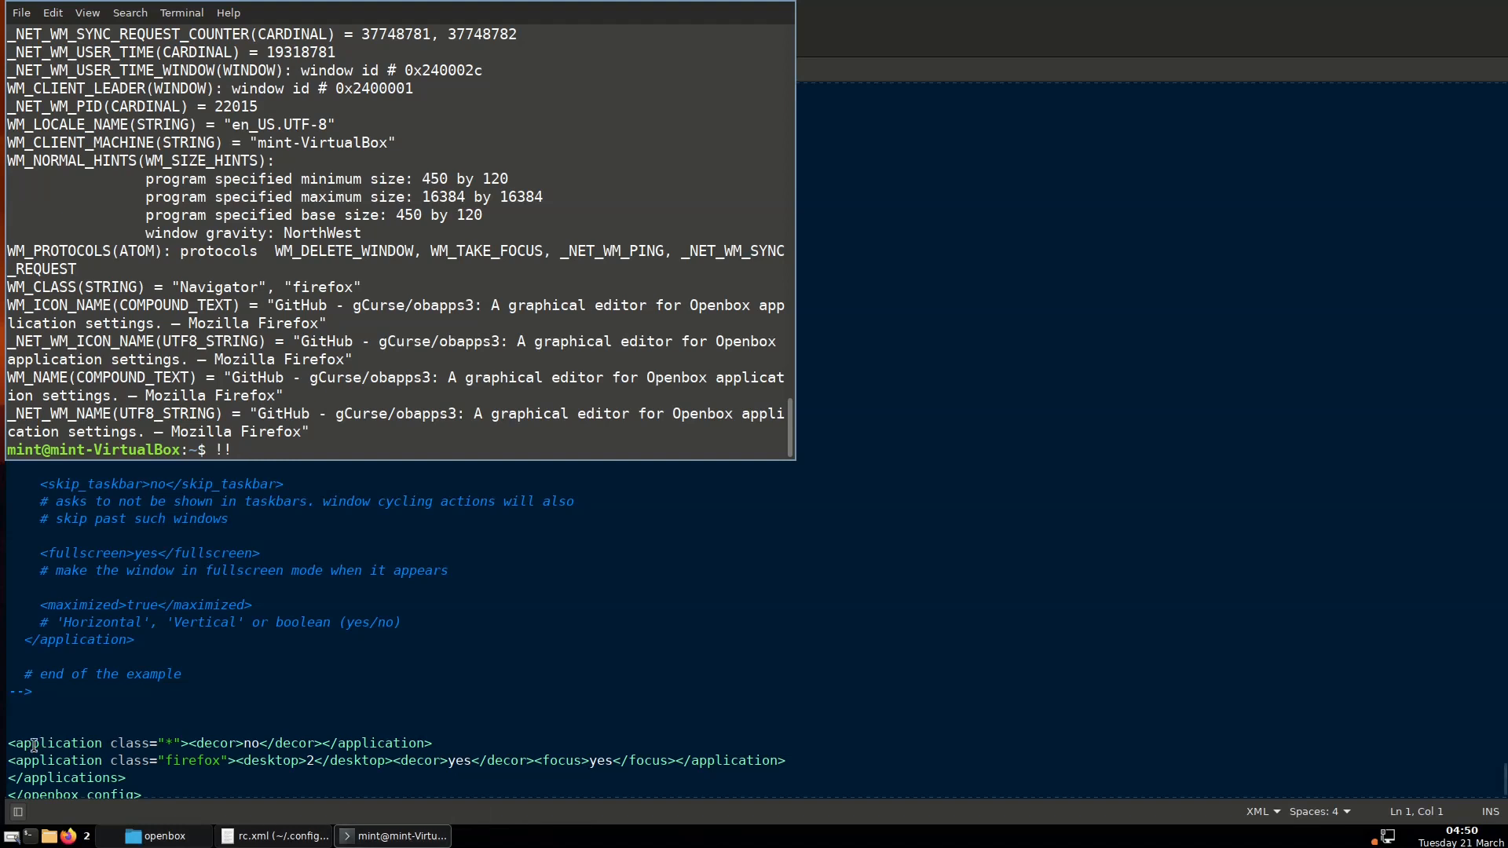
Hide the terminal and file manager, then scroll the desktop to workspace 1
left_click(392, 835)
left_click(210, 842)
left_click(204, 839)
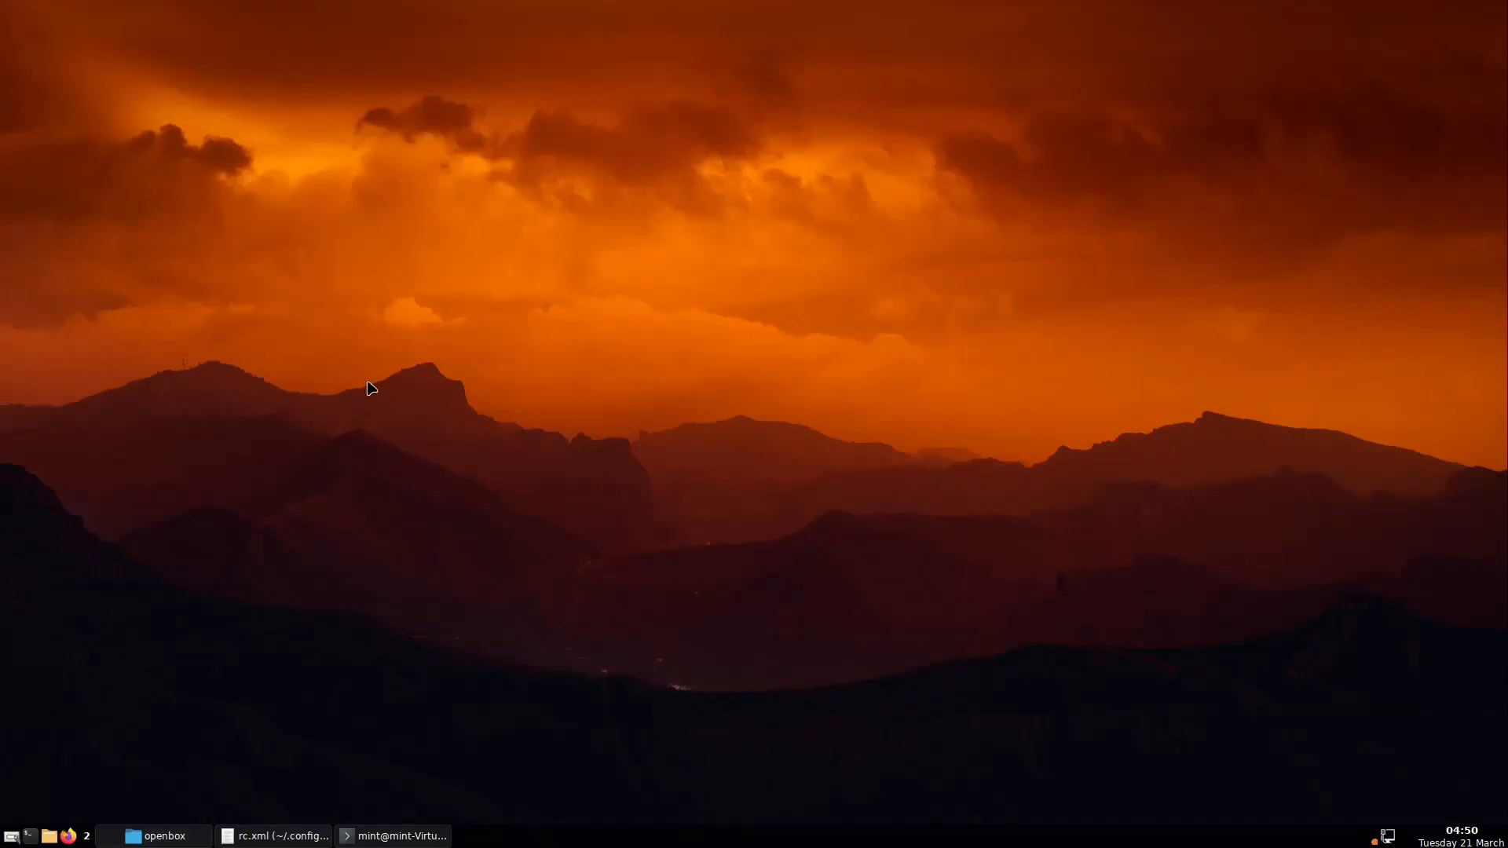
scroll(367, 385, "down", 2)
scroll(372, 399, "down", 1)
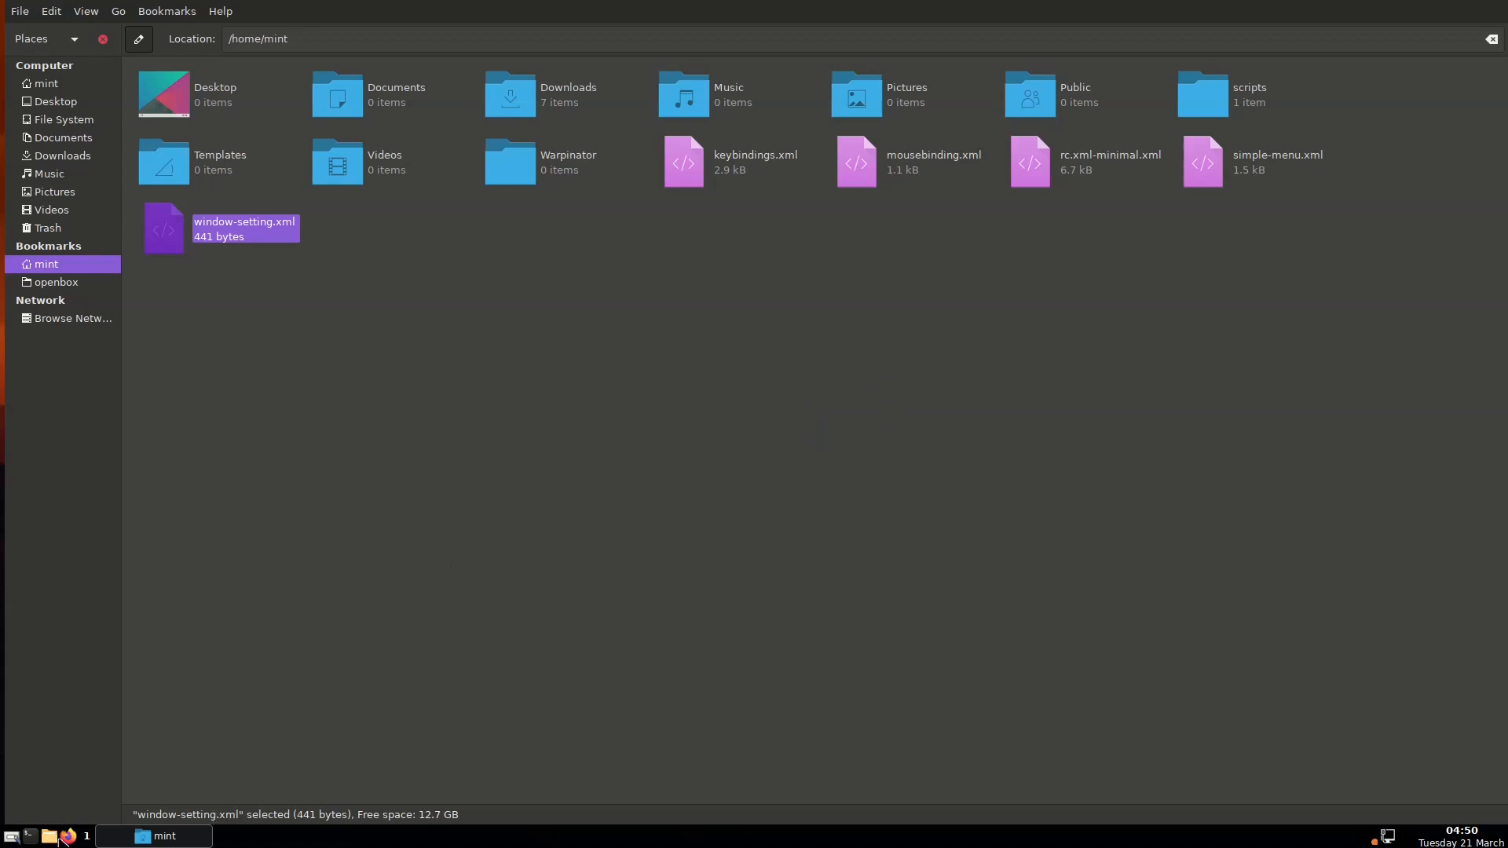
Launch Firefox, then run the obapps script in a terminal from Nemo's obapps3-master folder
left_click(70, 837)
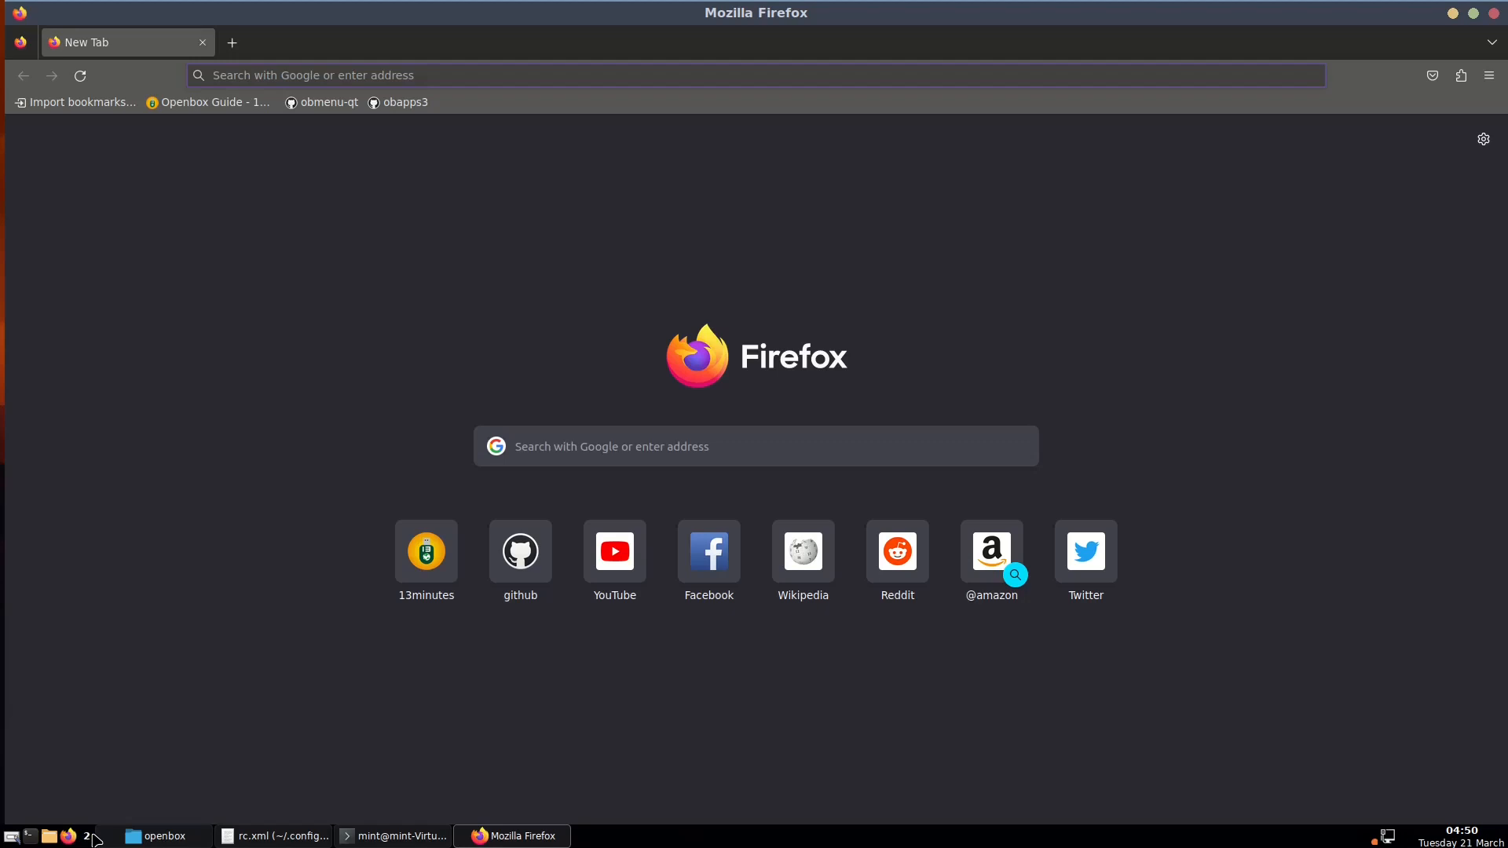
left_click(157, 836)
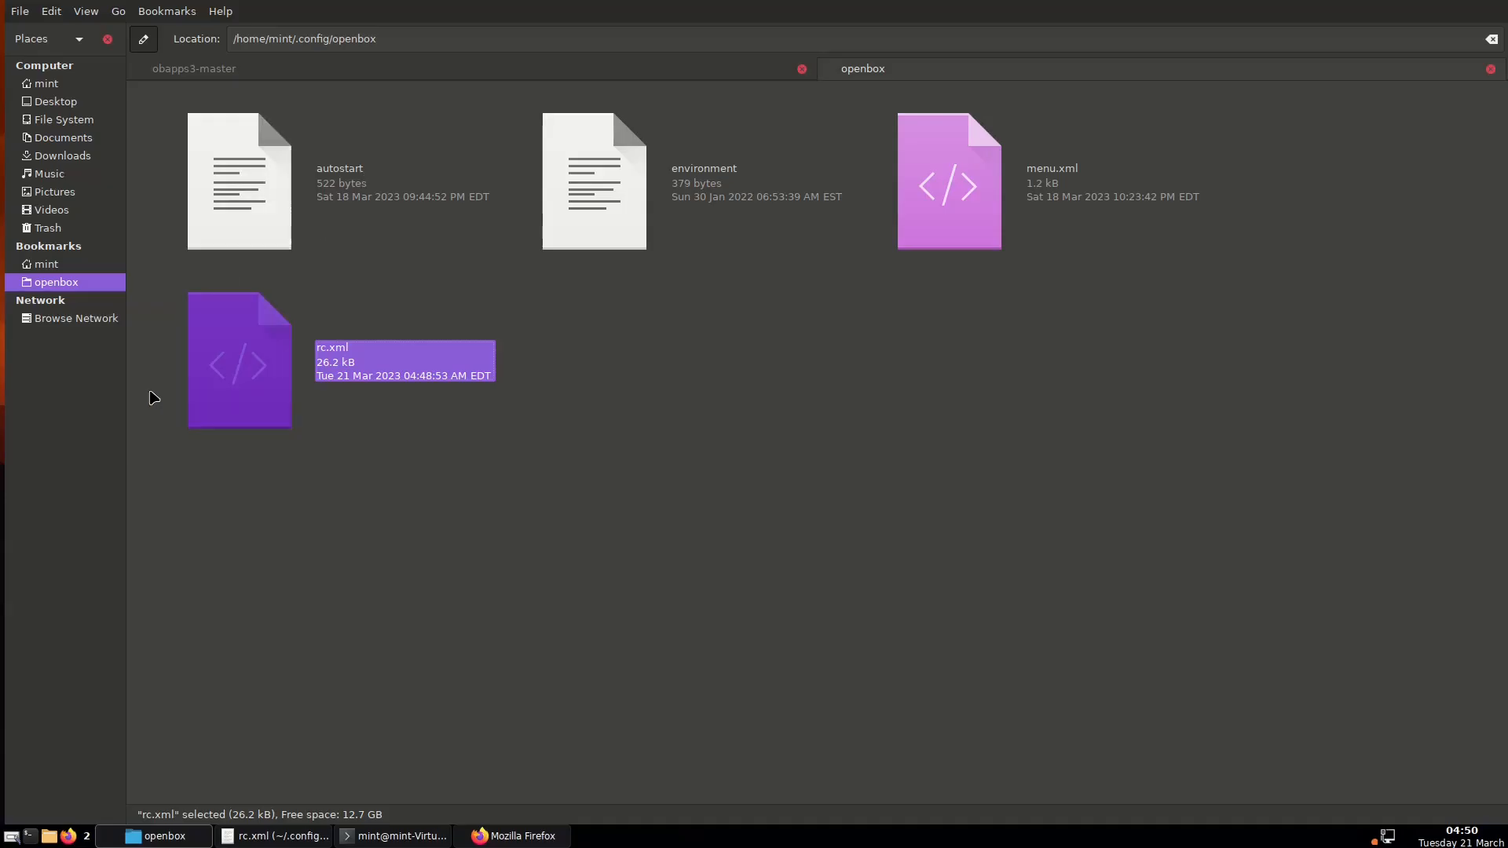
left_click(263, 69)
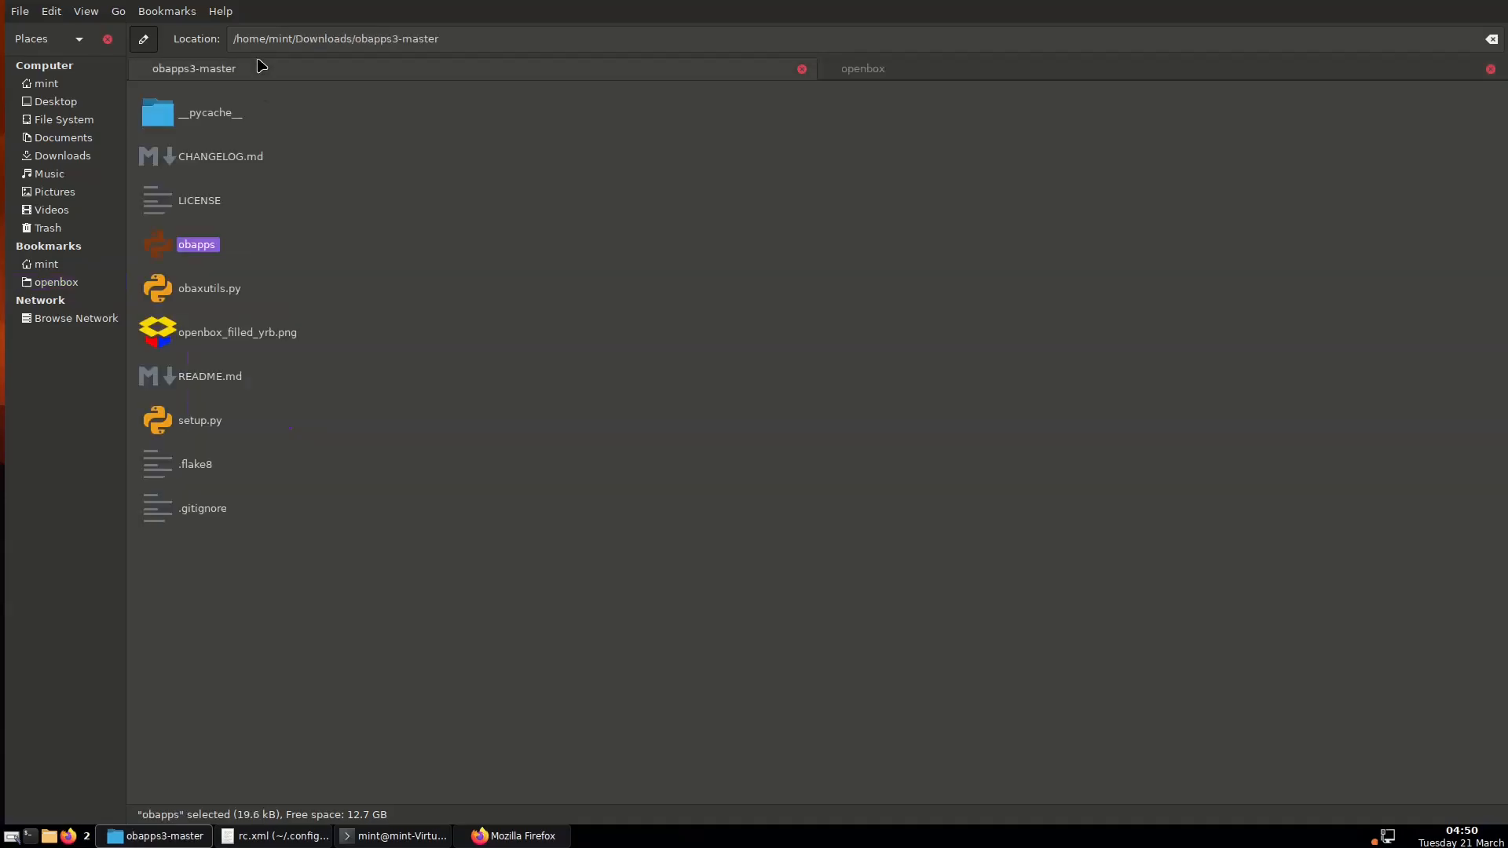
double_click(188, 250)
left_click(599, 455)
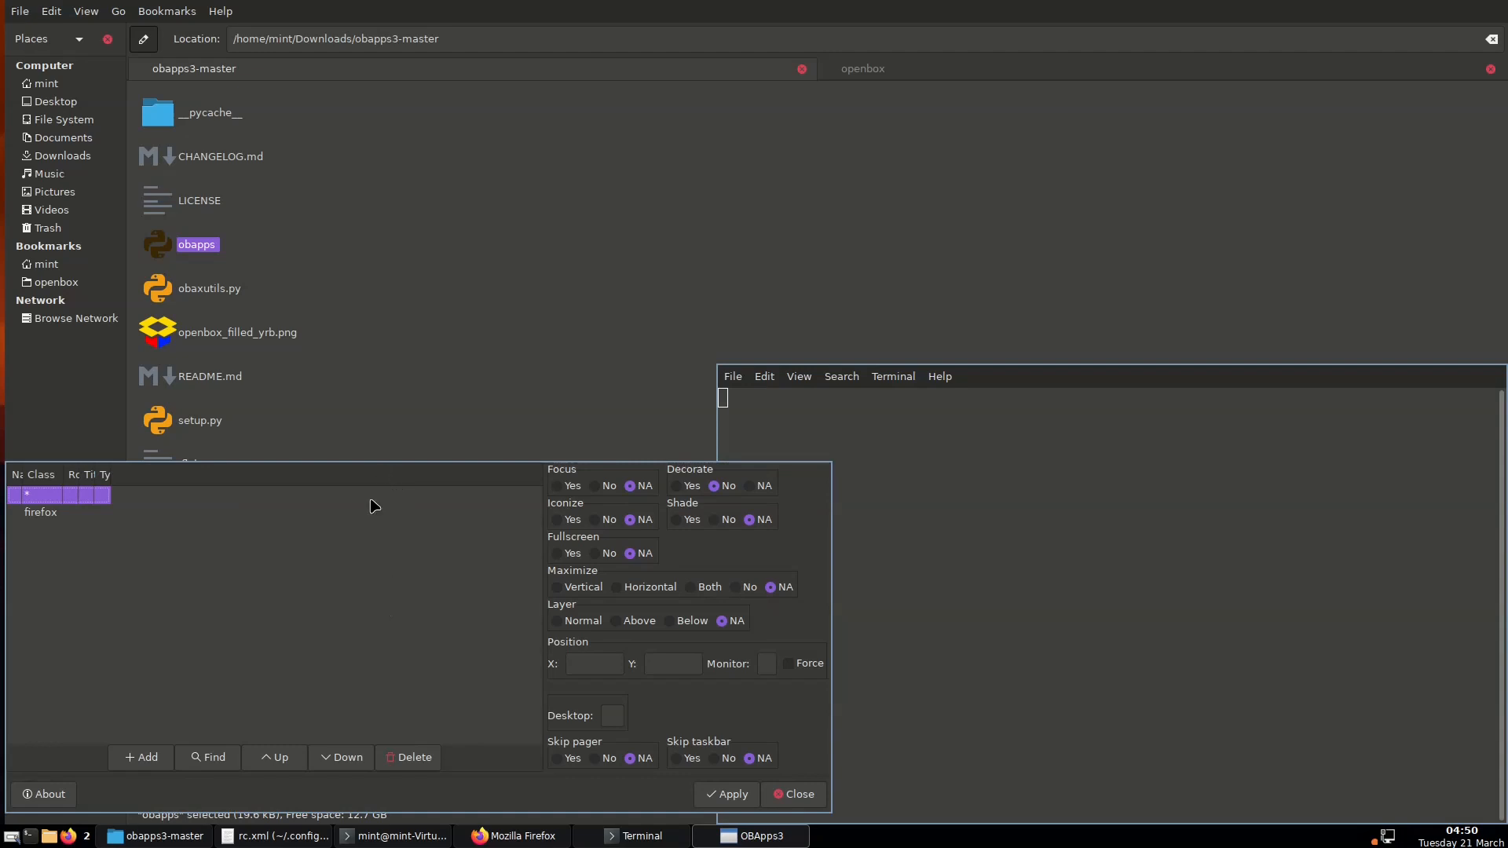
Run xprop on the OBApps3 window and select its class "obapps", "Obapps"
left_click(405, 571)
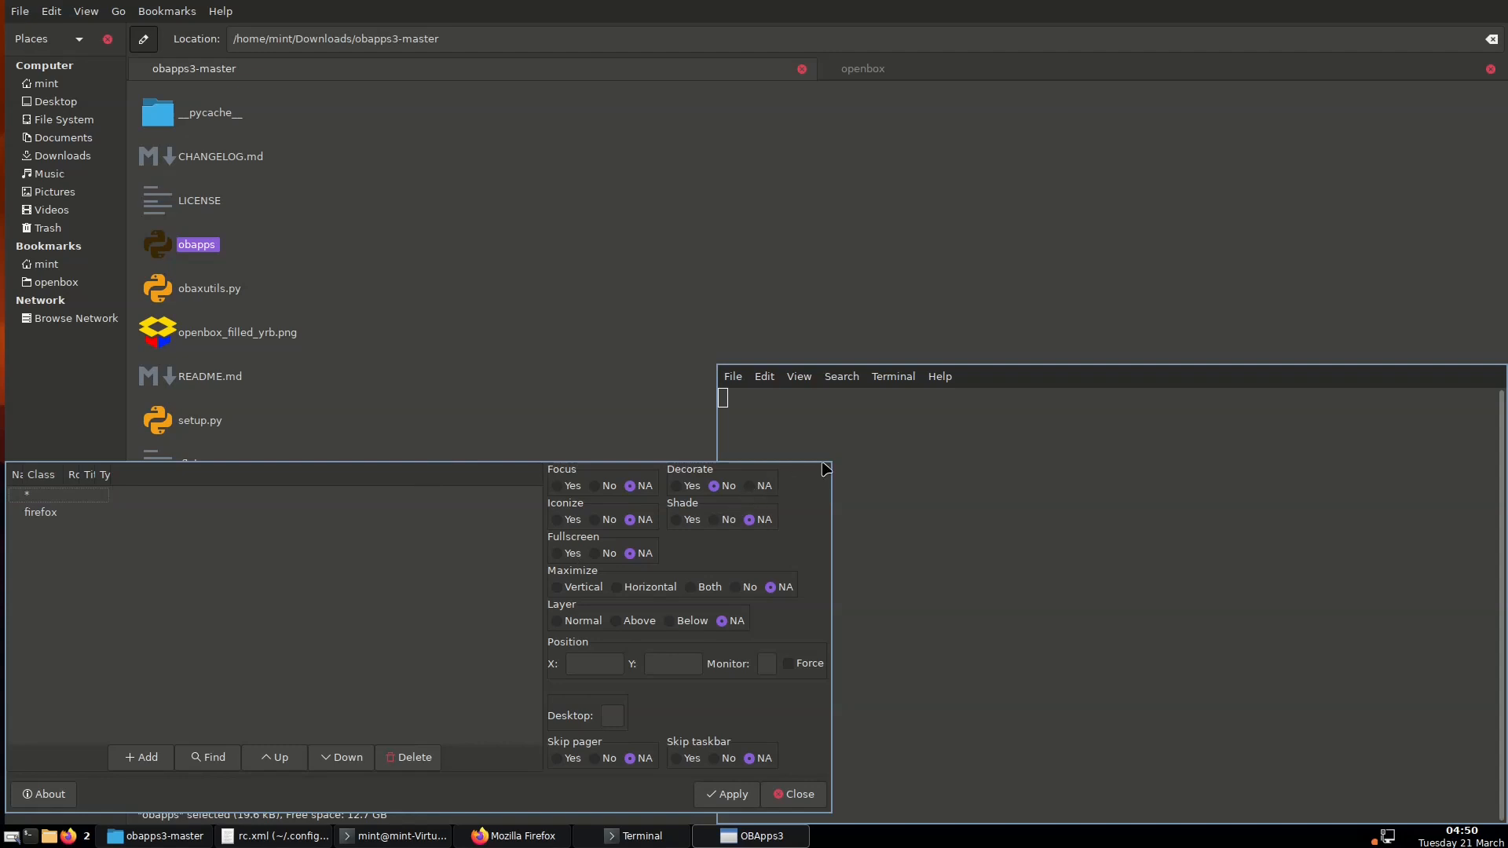
left_click_drag(423, 483, 615, 253)
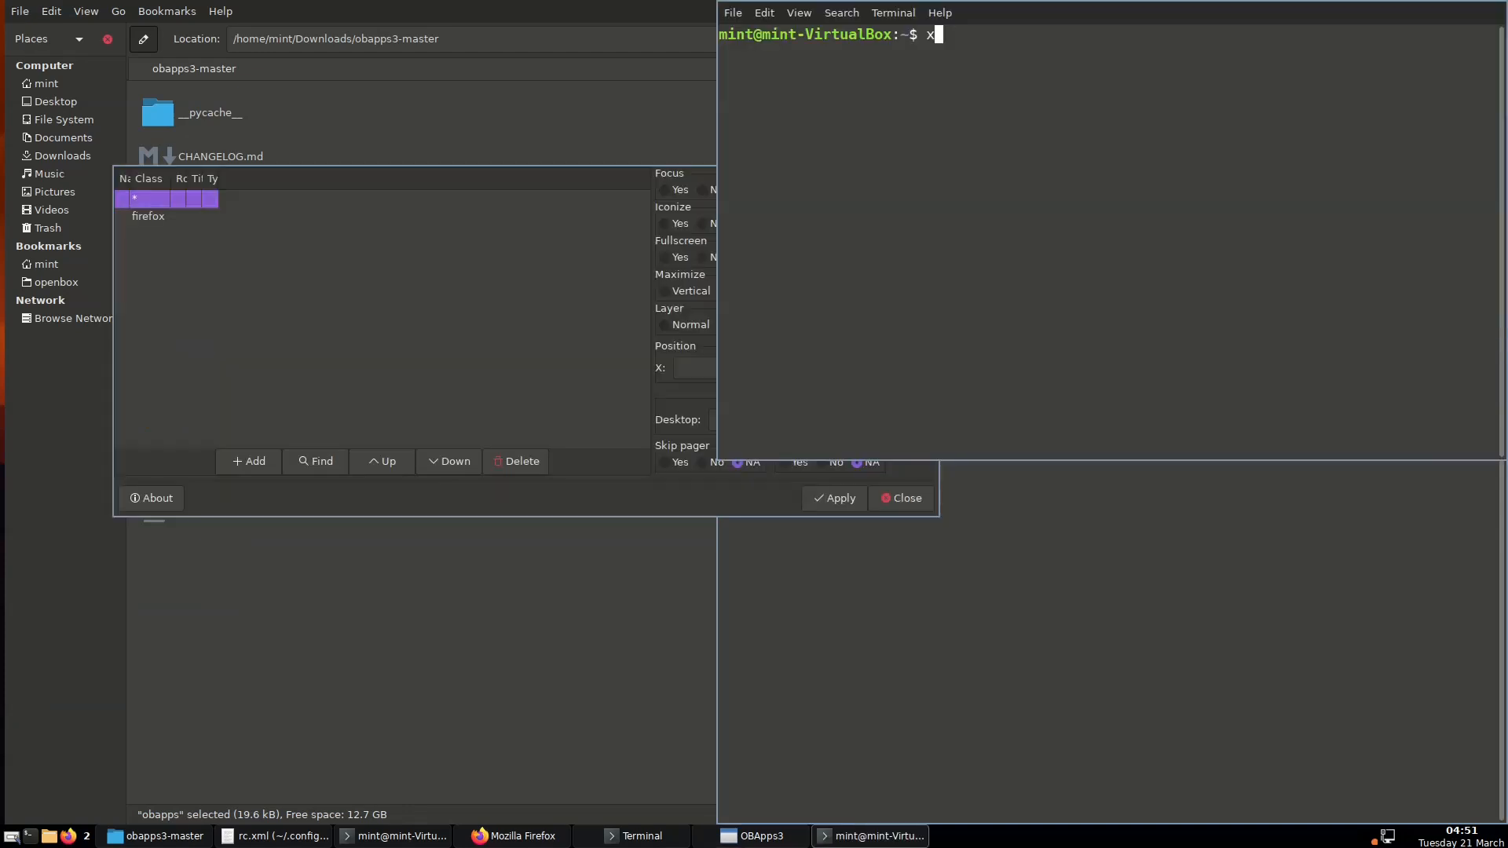
type("xprop")
key("Return")
left_click(429, 300)
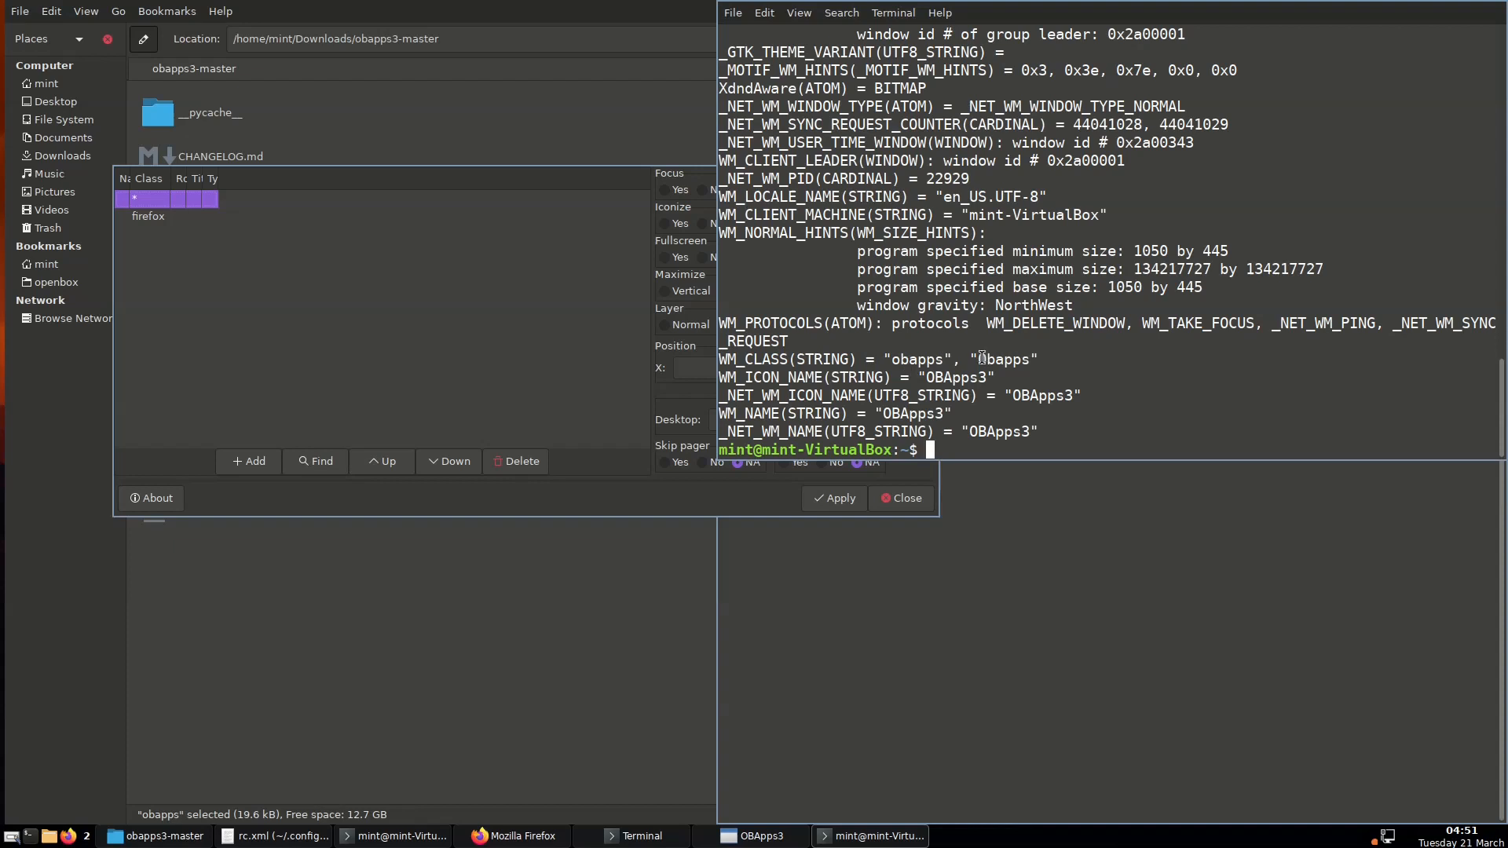
left_click_drag(977, 359, 1030, 359)
Exit the terminal, add an Obapps rule with Decorate set to Yes, apply it, and close OBApps3
type("exit")
key("Return")
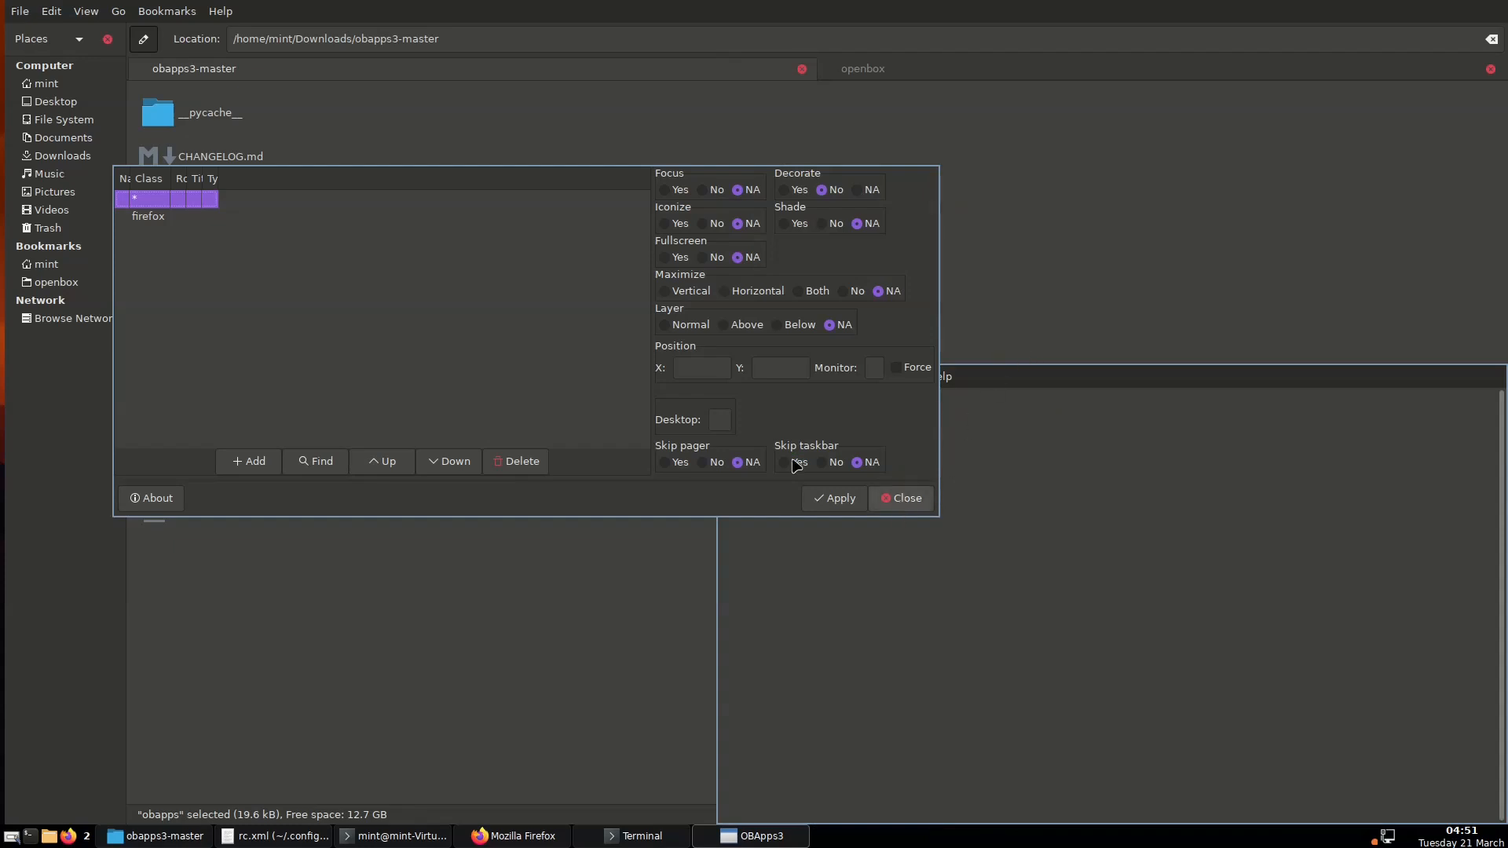
left_click(155, 217)
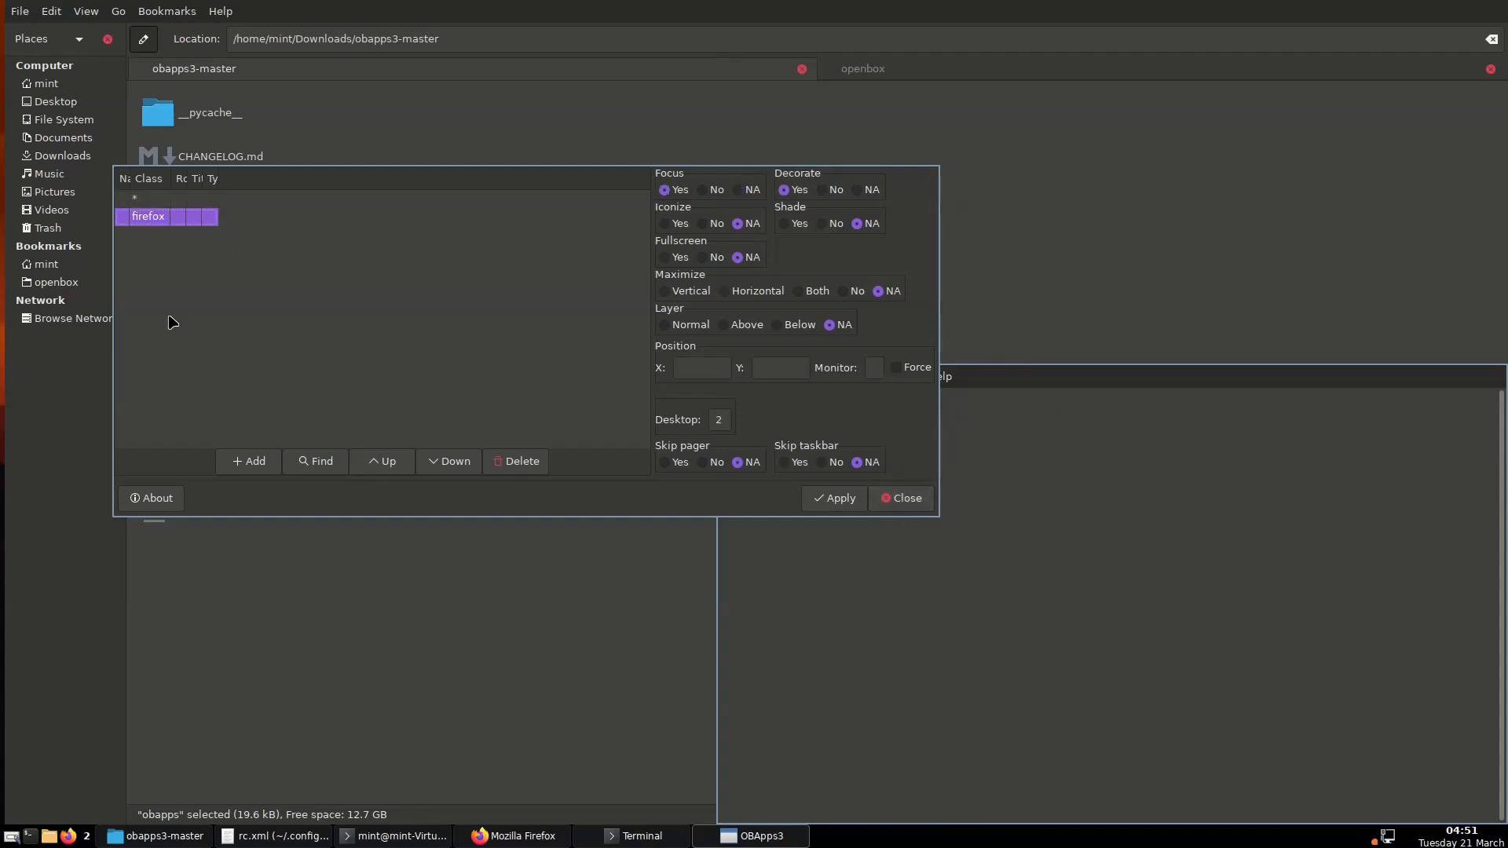
left_click(253, 469)
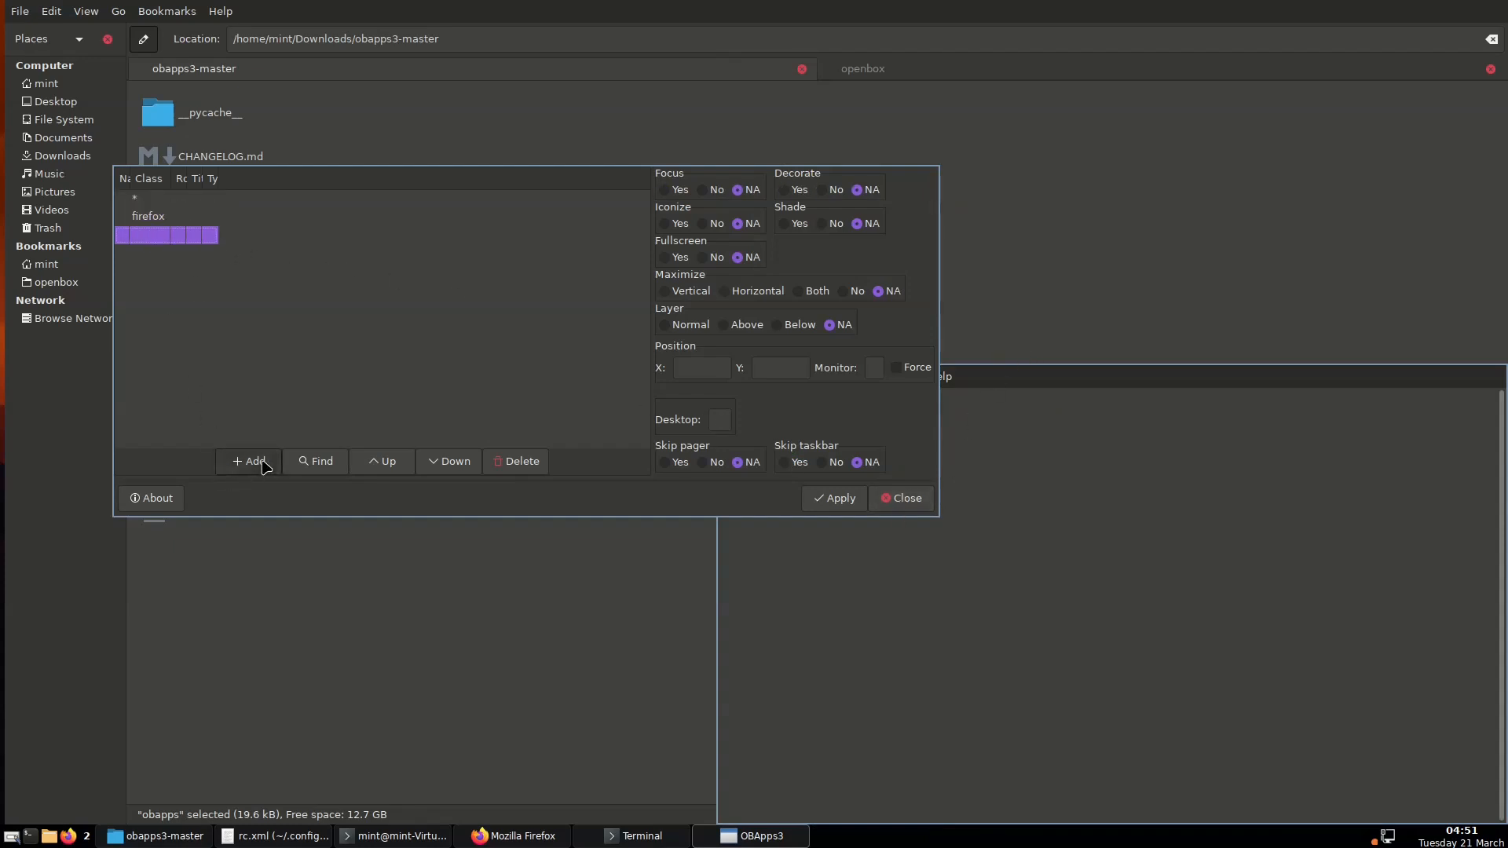
left_click(157, 235)
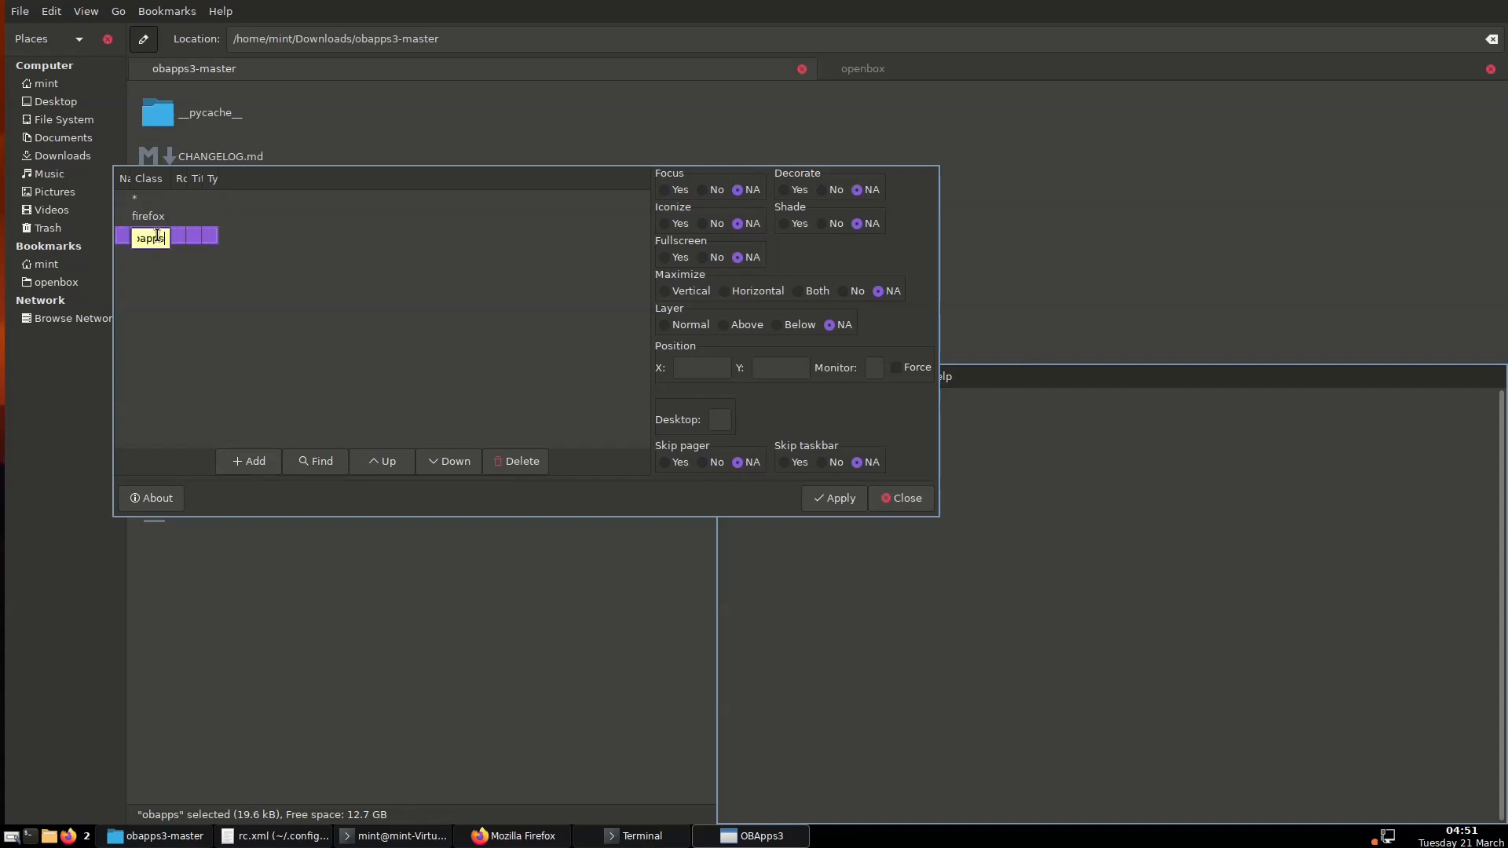
key("Return")
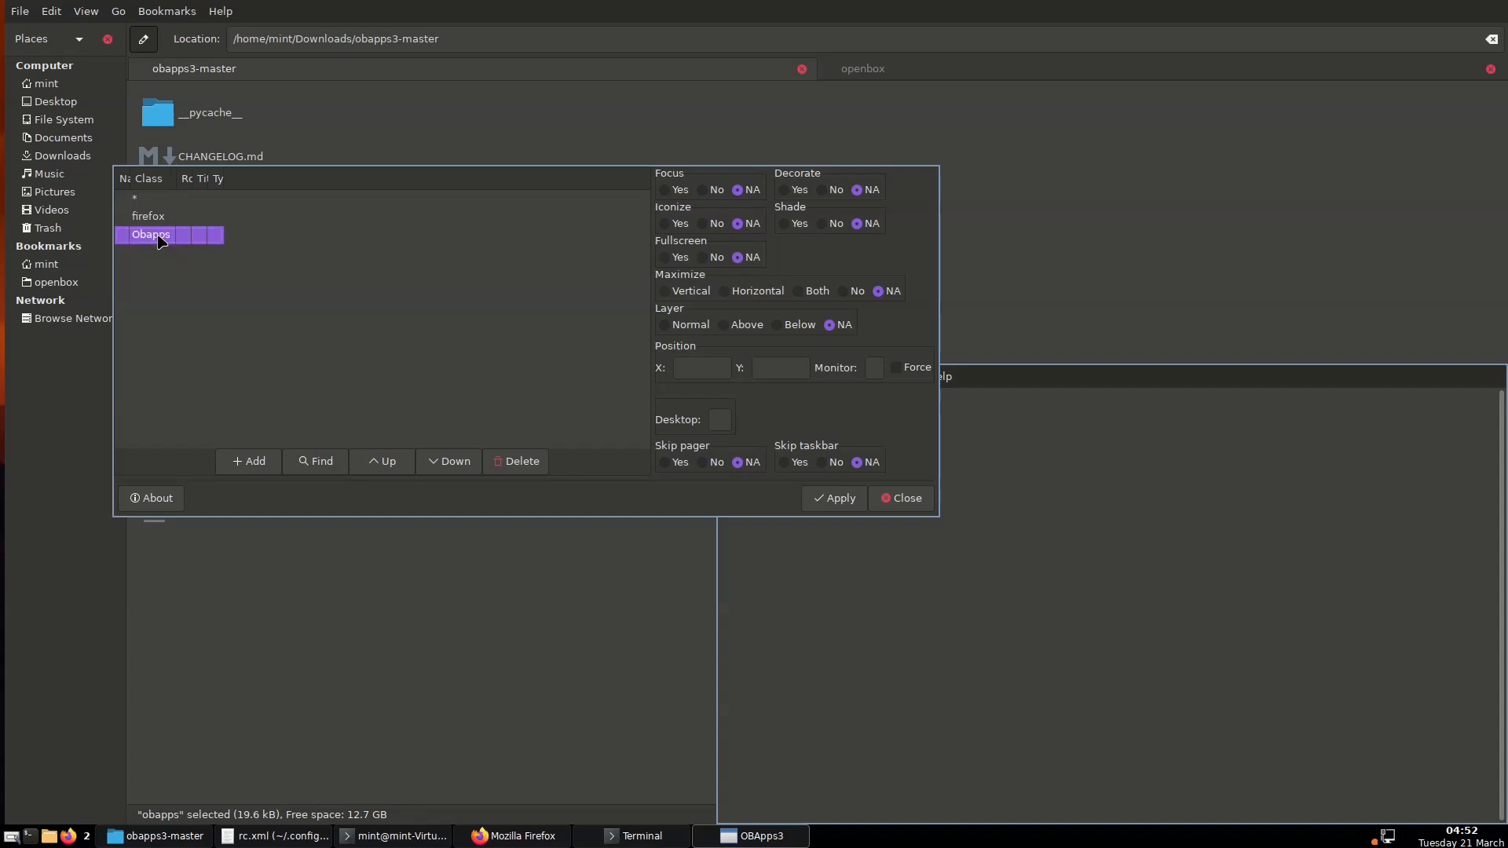
left_click(789, 191)
left_click(856, 506)
left_click(903, 500)
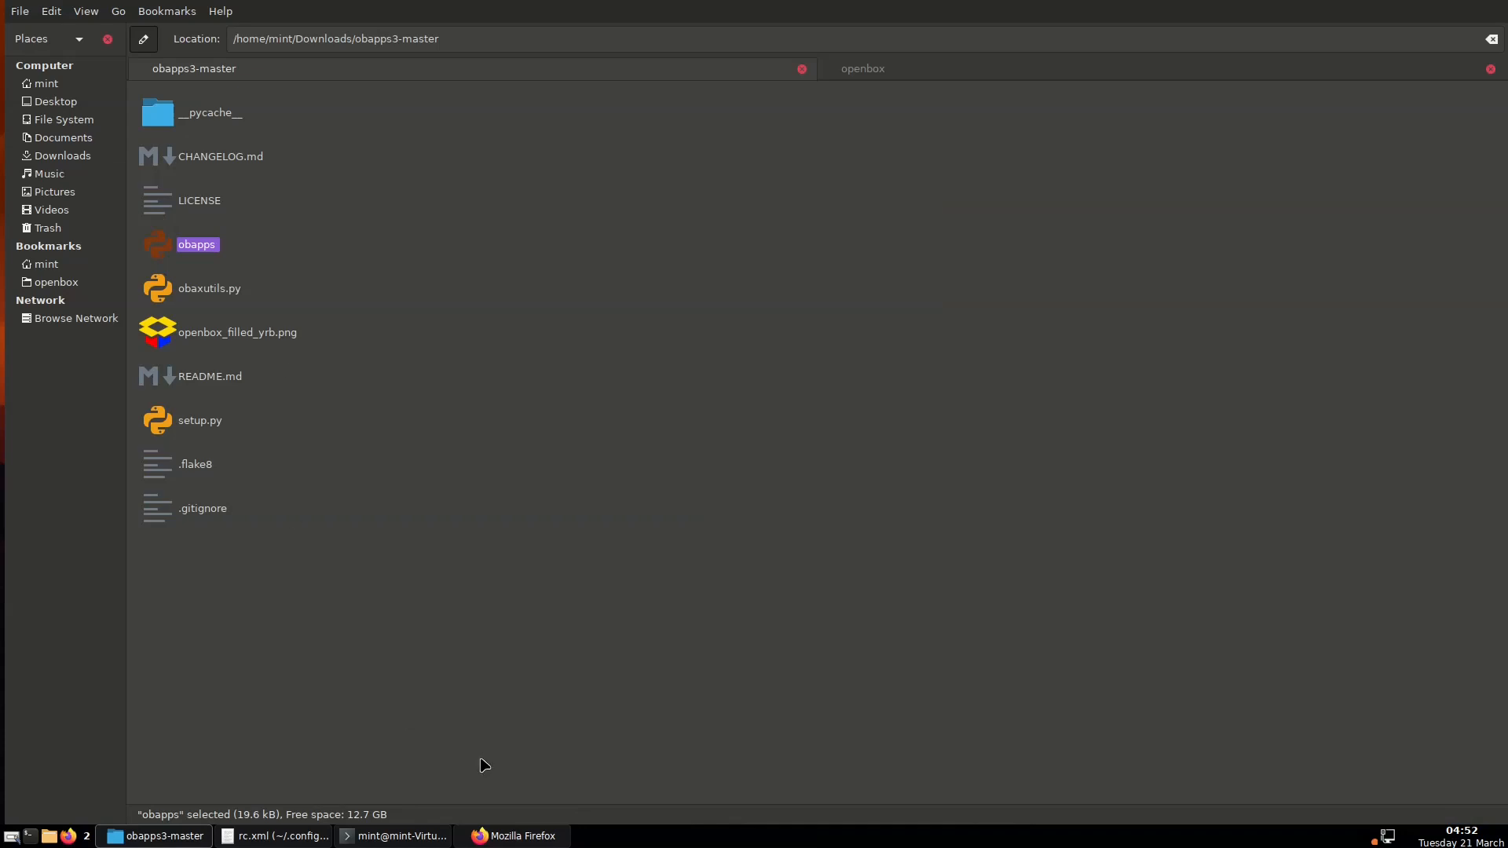
Reconfigure Openbox, relaunch obapps in a terminal, and maximize the now-titled OBApps3 window
right_click(647, 840)
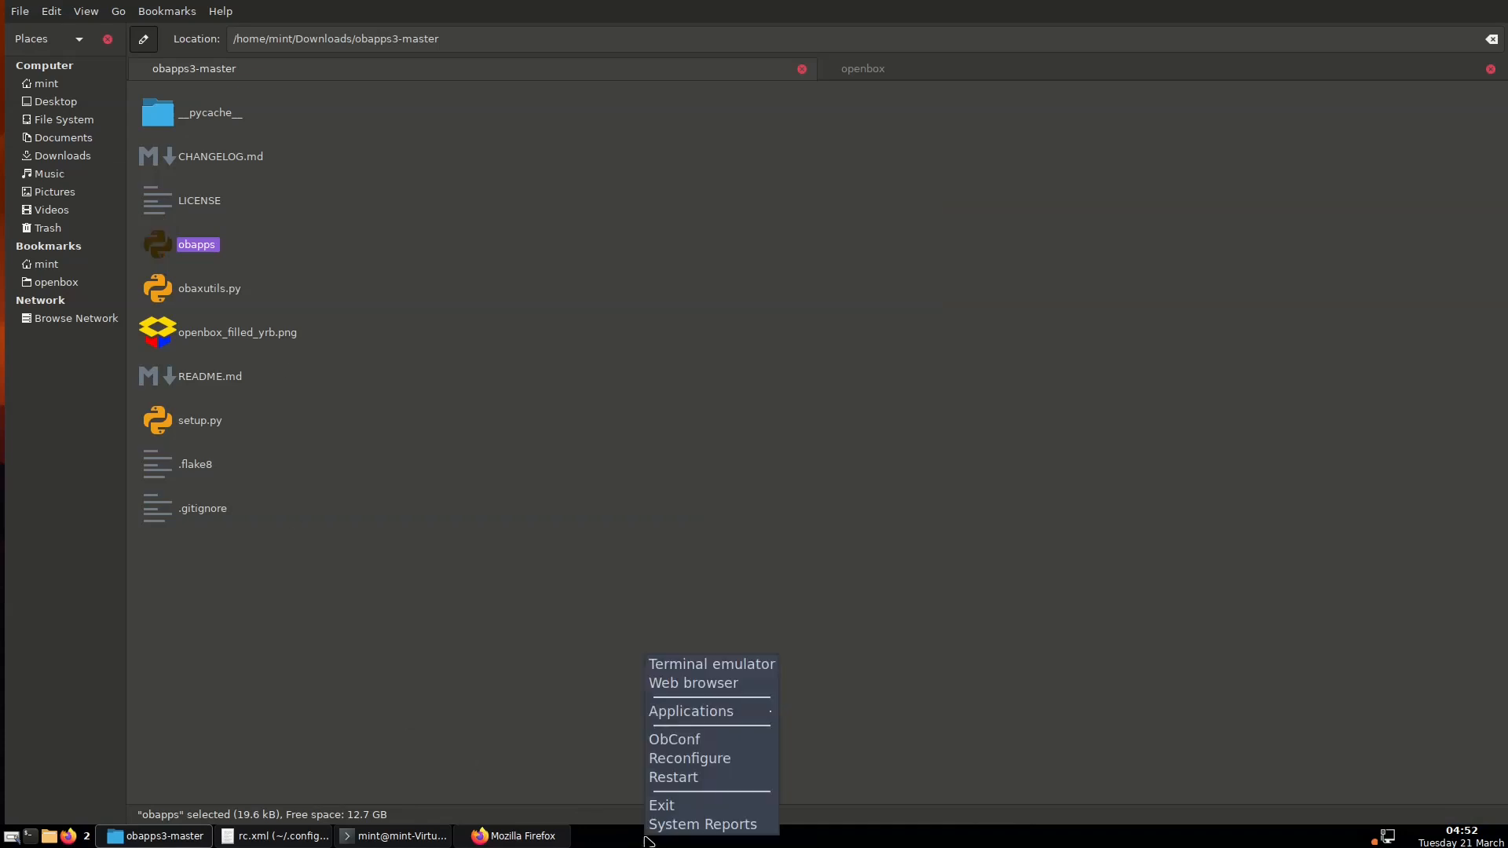
left_click(688, 759)
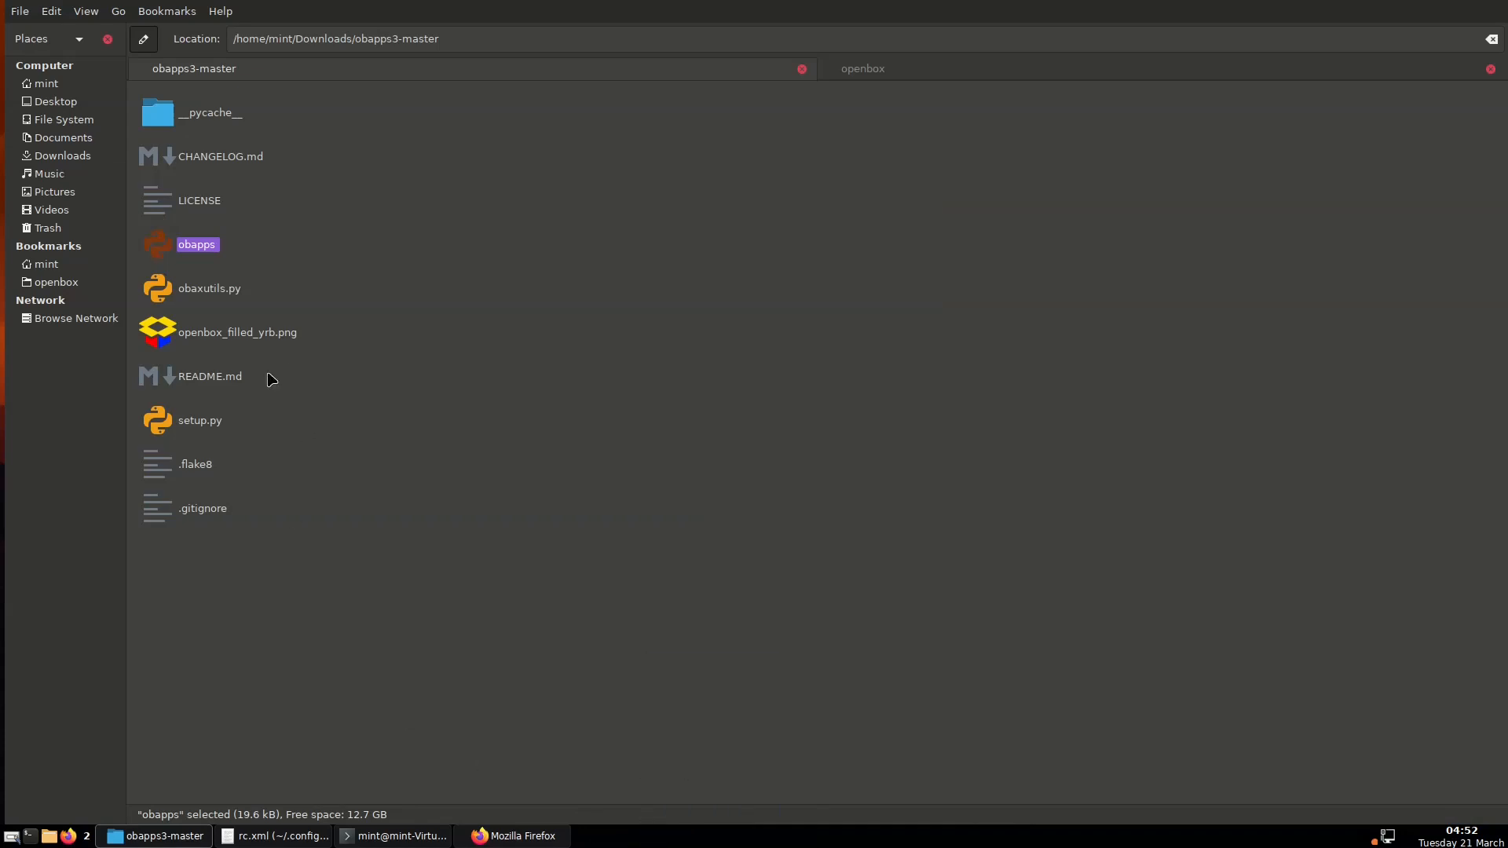
double_click(188, 247)
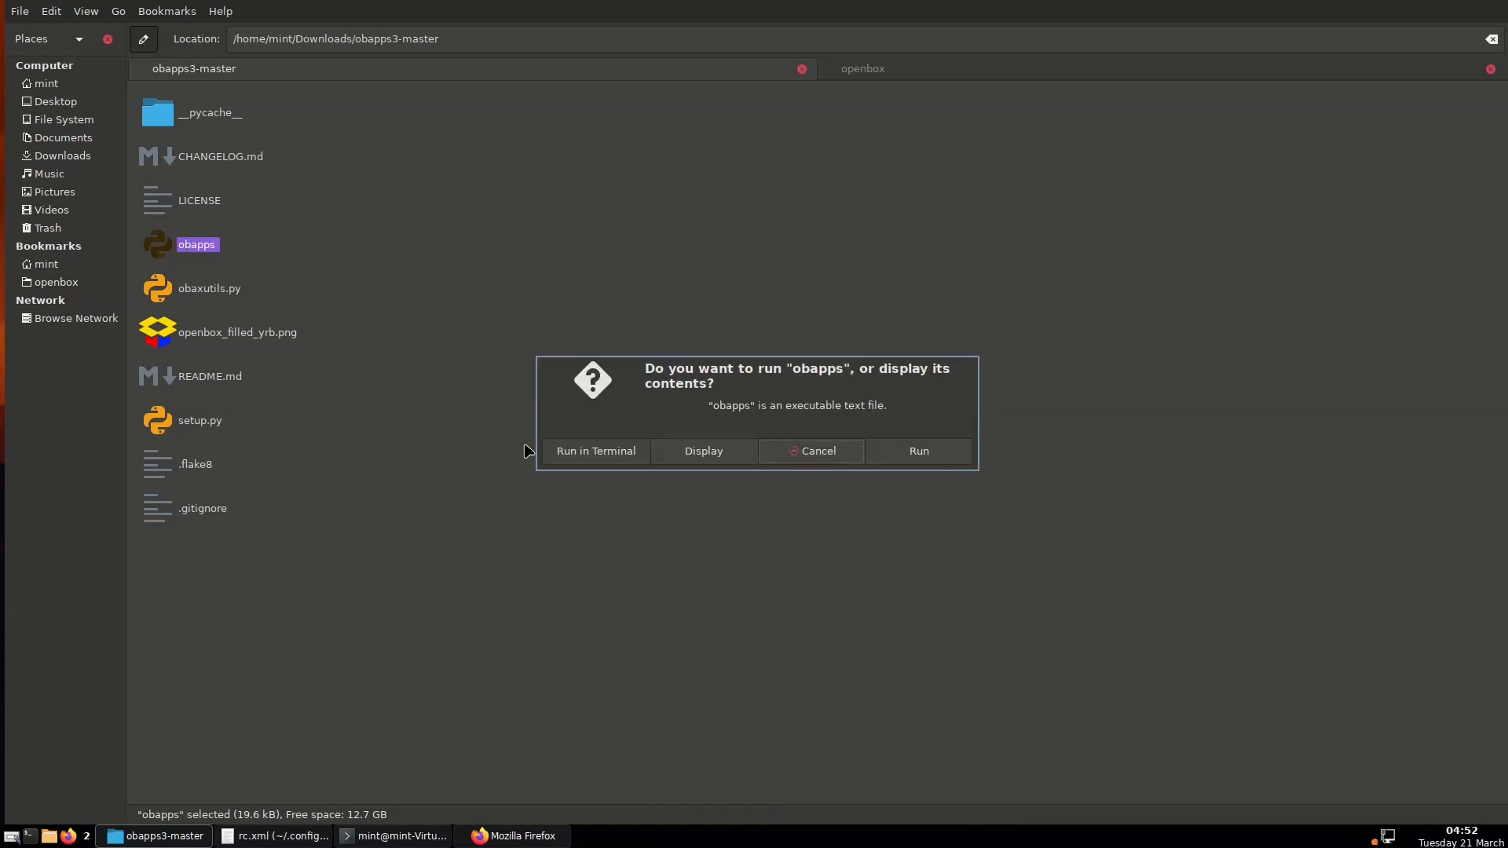
left_click(593, 460)
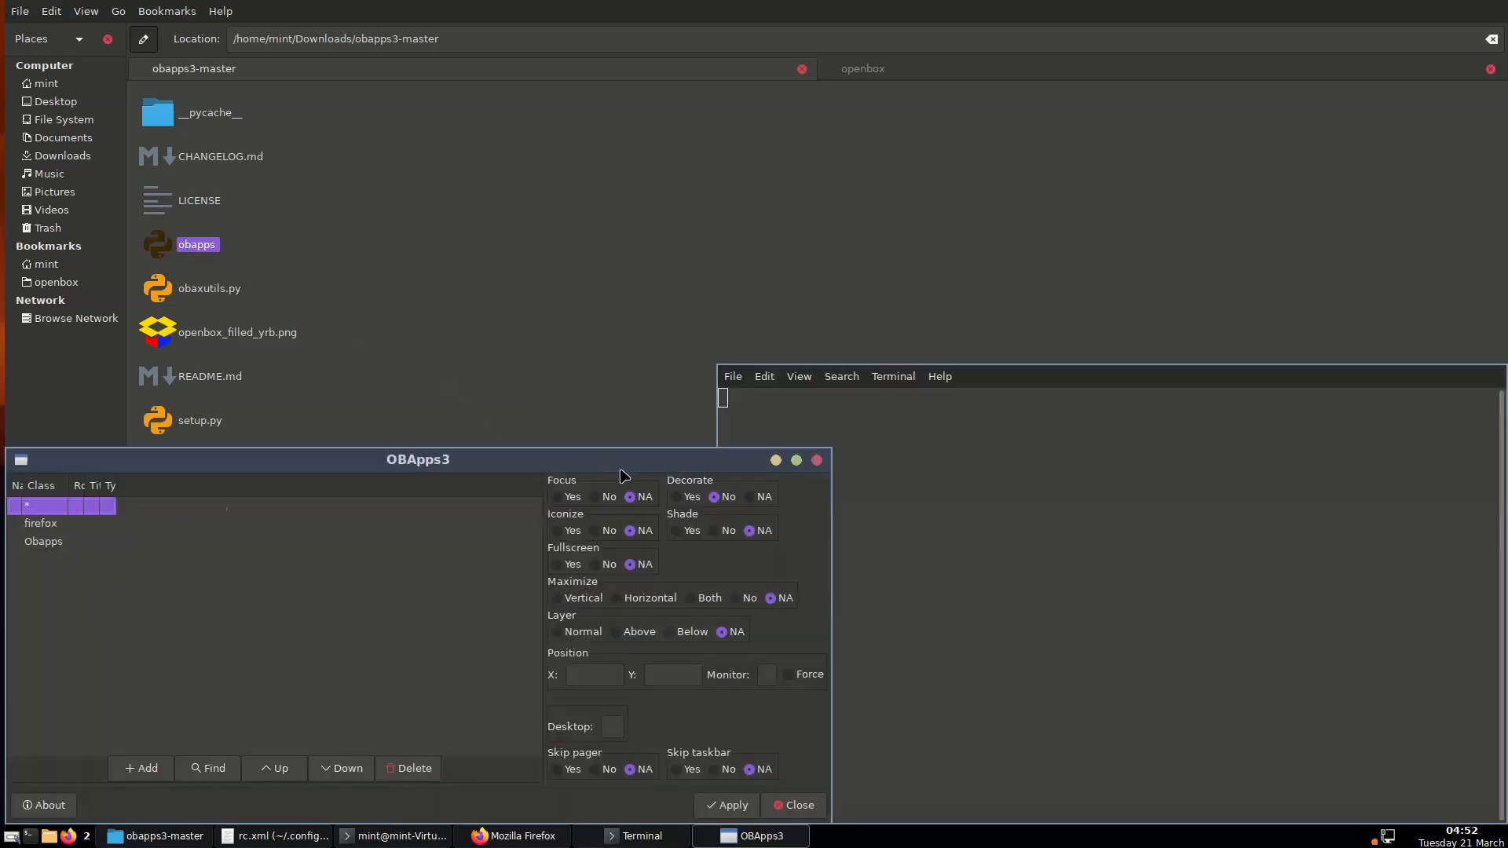
left_click_drag(620, 465, 777, 245)
left_click(953, 241)
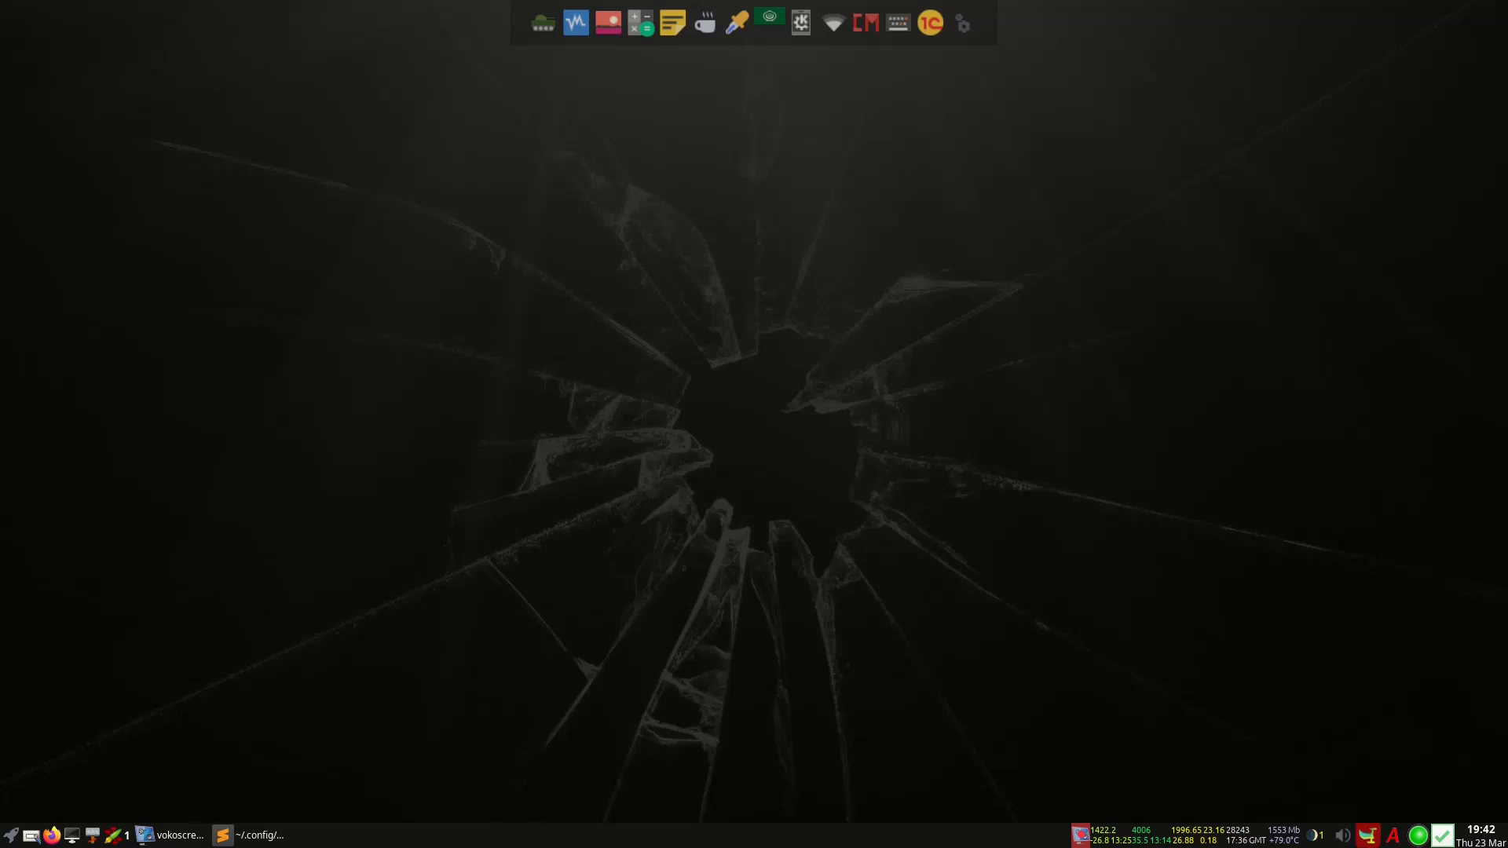
Read menu.xml in Sublime Text down to the closing openbox_menu tag, then minimize the editor
left_click(251, 836)
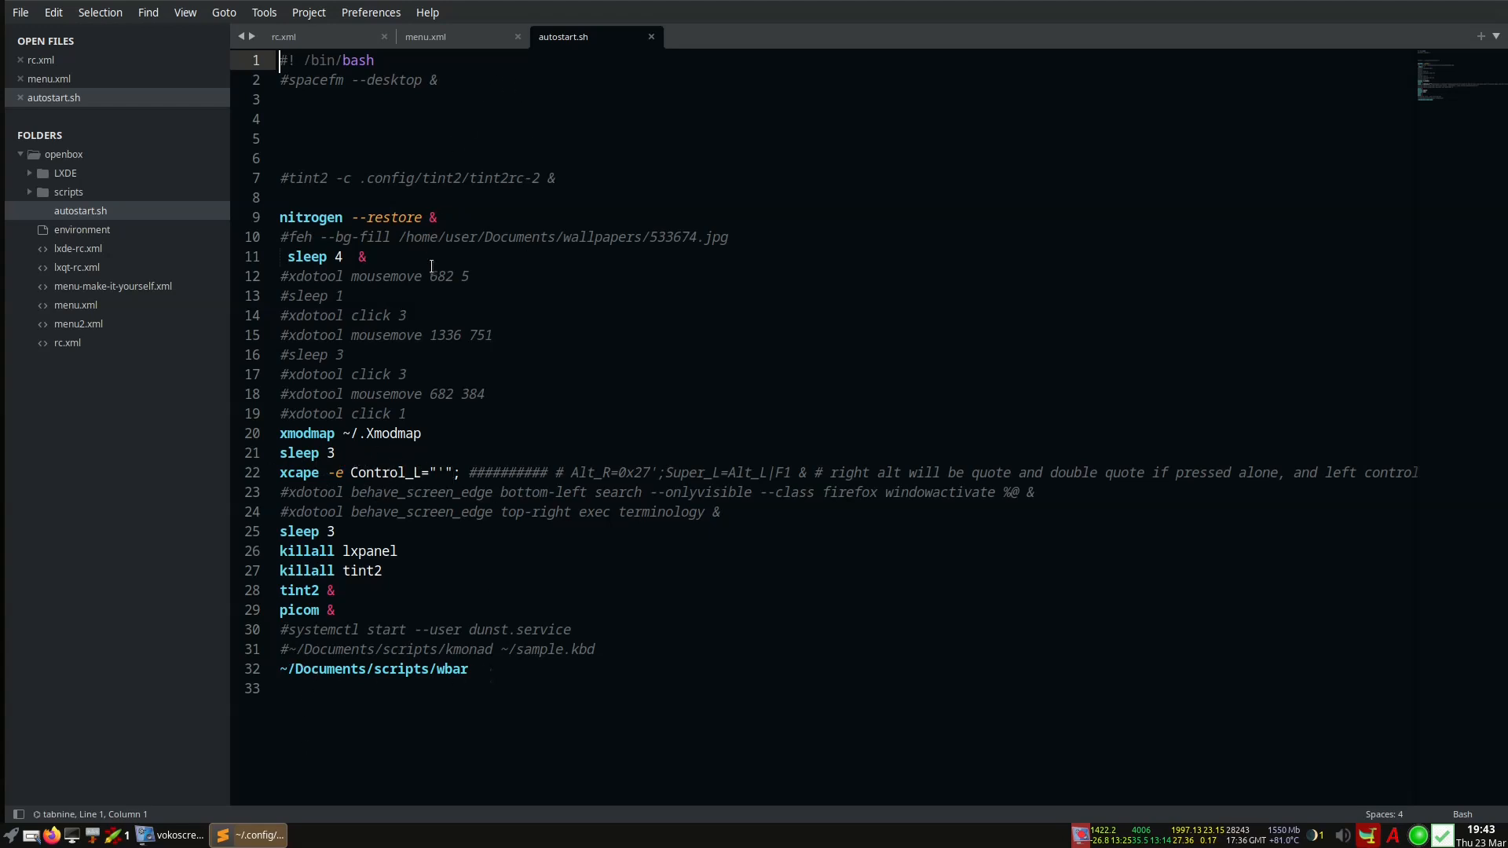
left_click(442, 41)
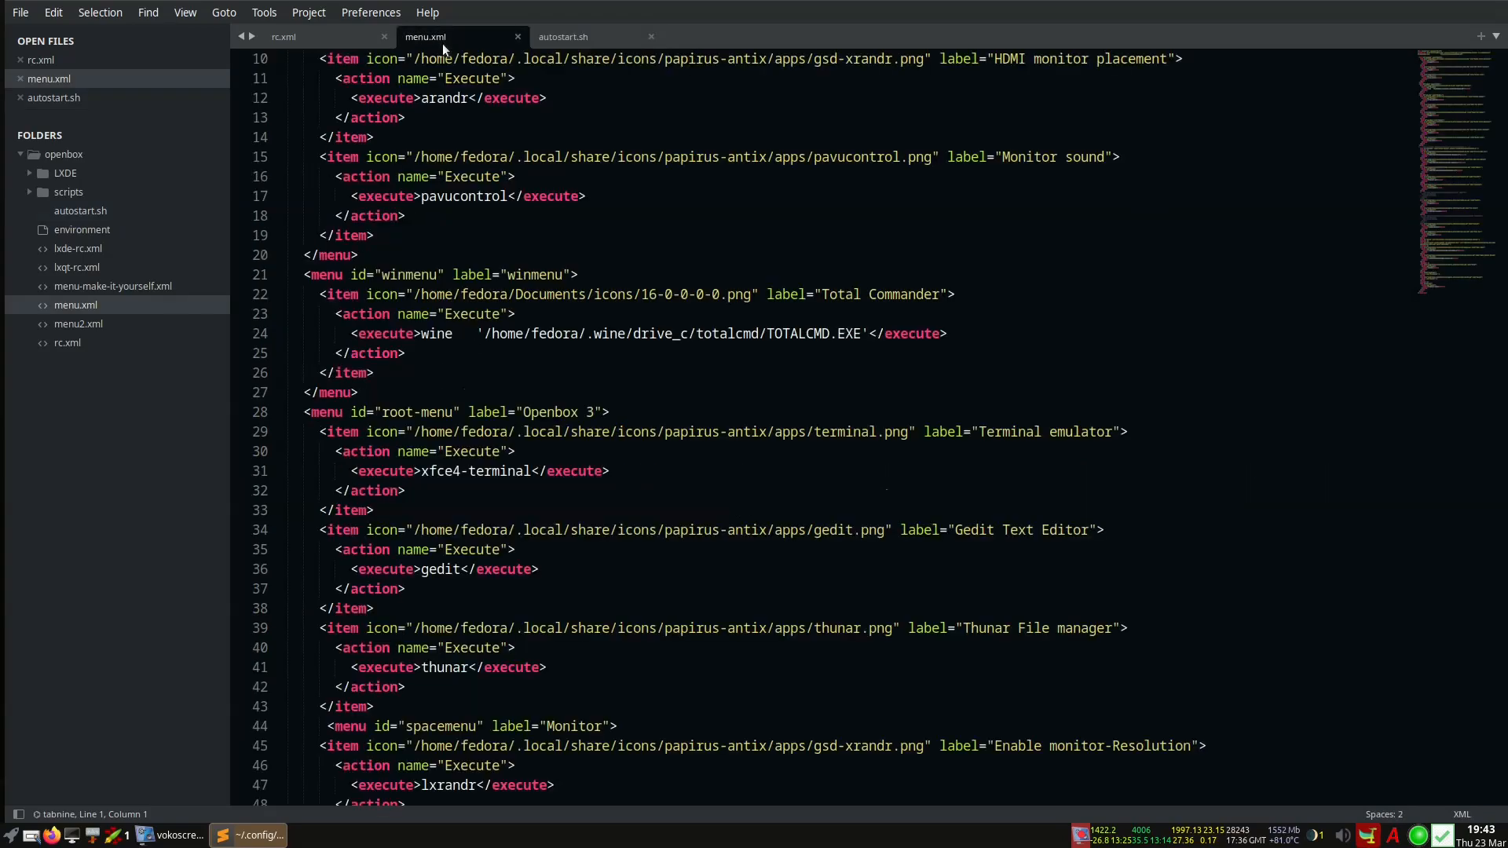
scroll(442, 326, "down", 20)
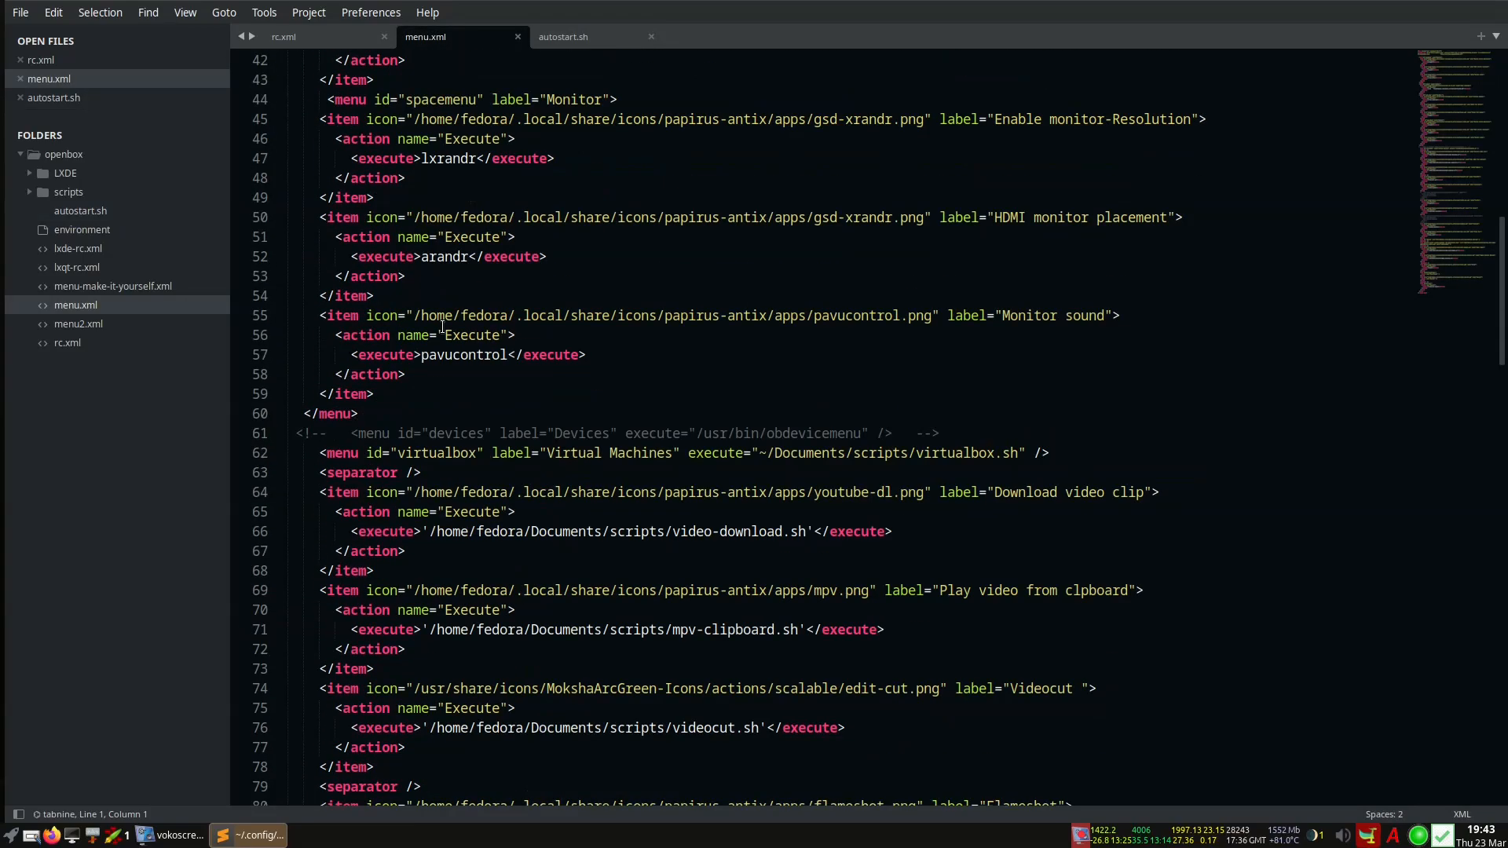
scroll(443, 326, "down", 12)
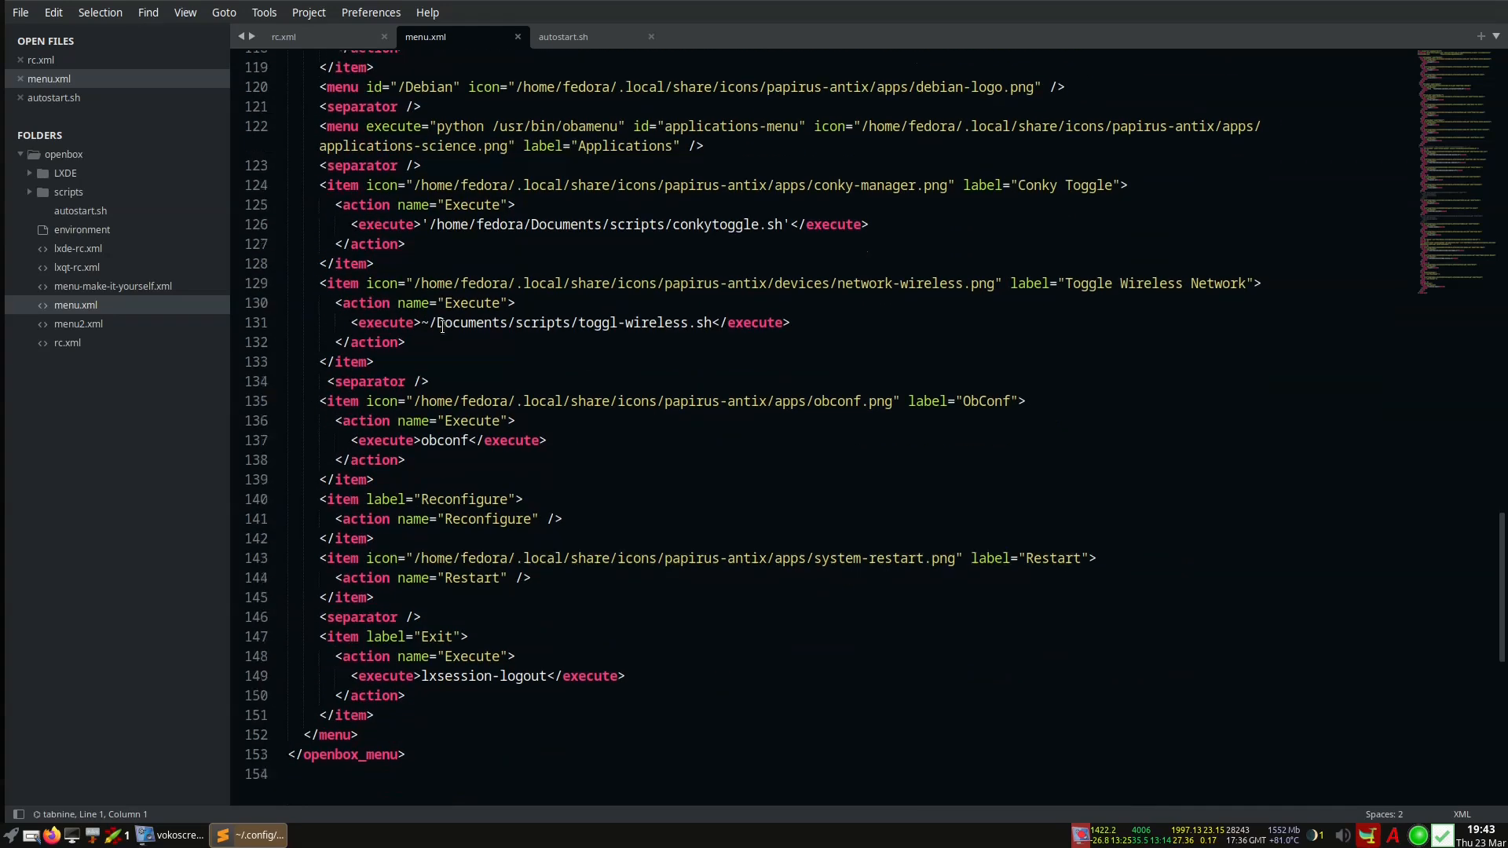
scroll(442, 326, "up", 4)
scroll(442, 326, "down", 5)
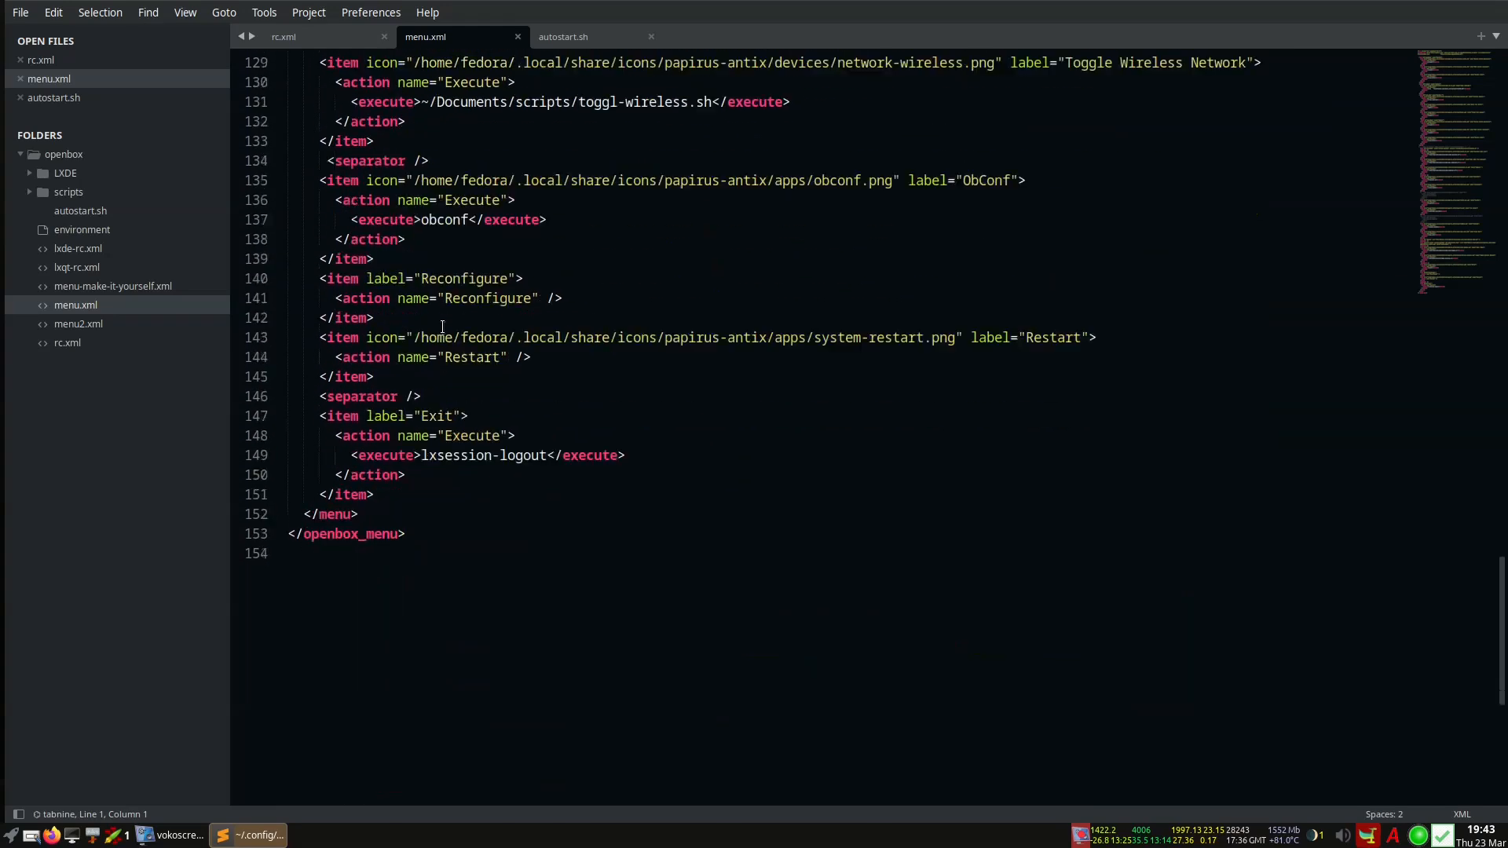
scroll(442, 326, "up", 3)
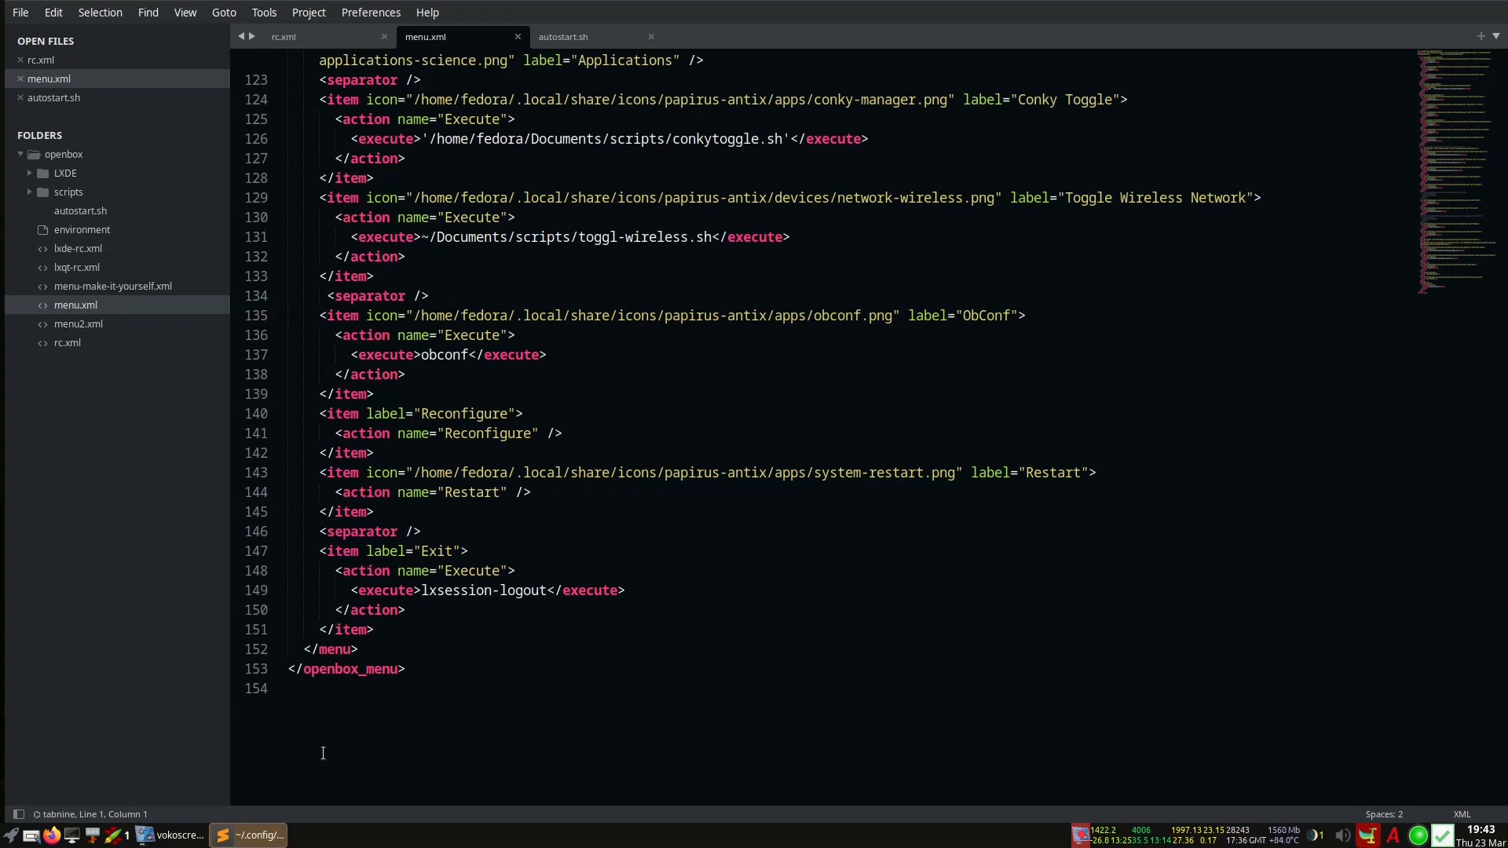
left_click(251, 839)
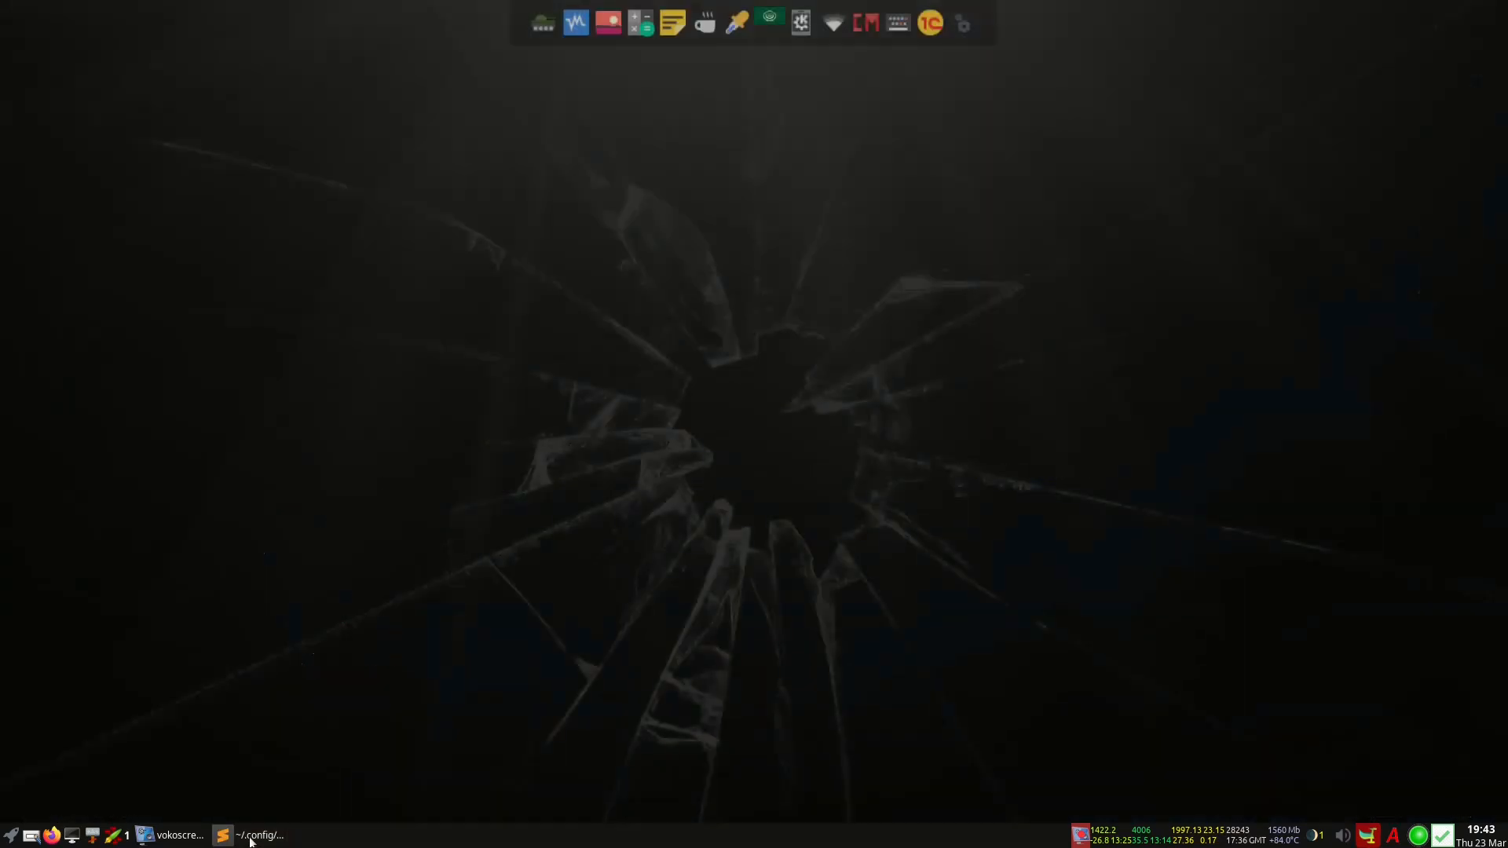
Browse the desktop menu's Monitor, Virtual Machines and Applications submenus, then toggle Conky on
right_click(570, 119)
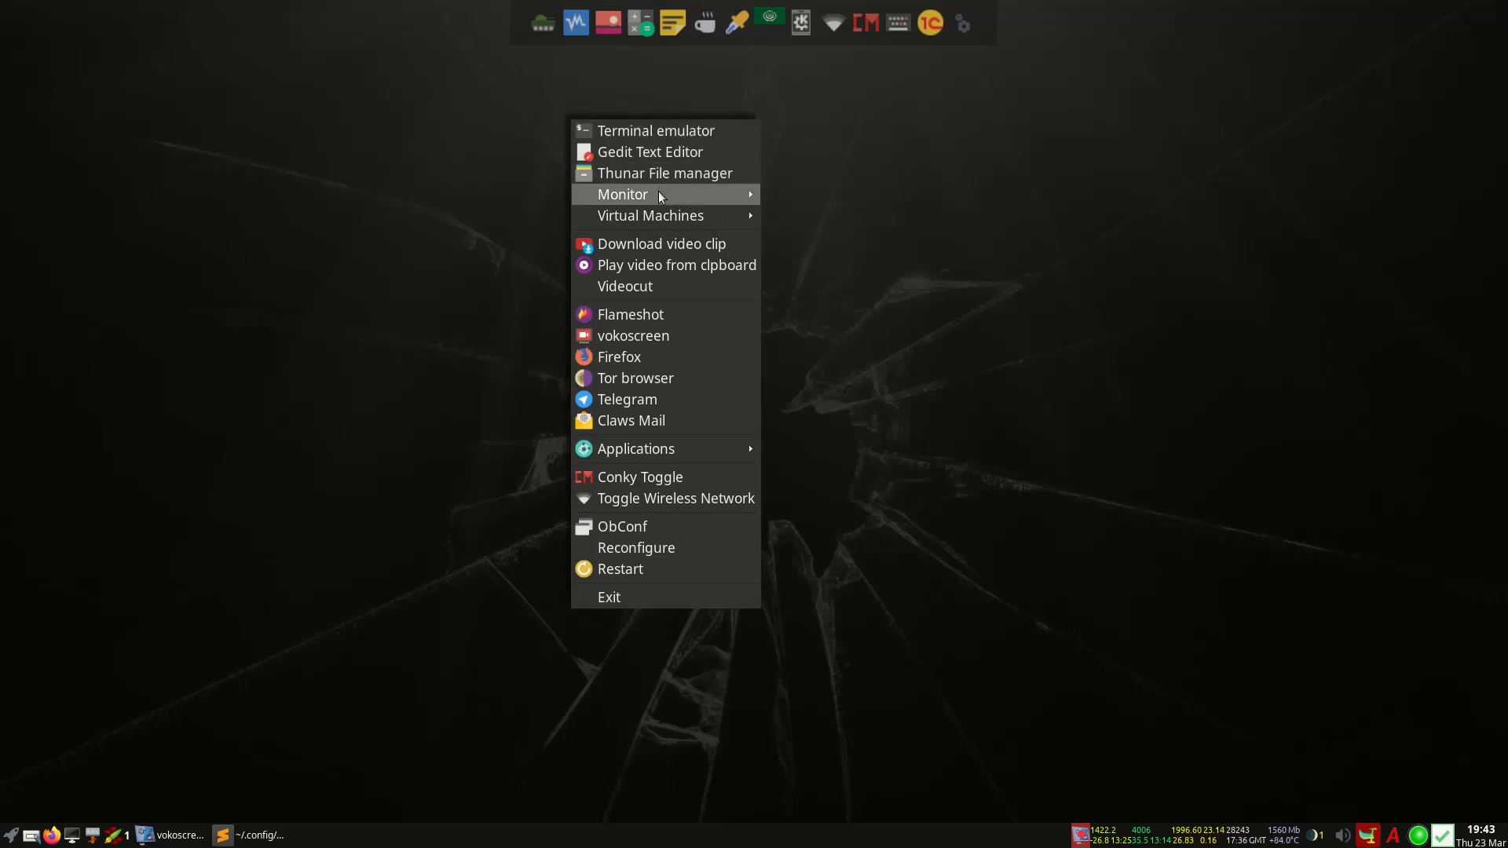
mouse_move(659, 193)
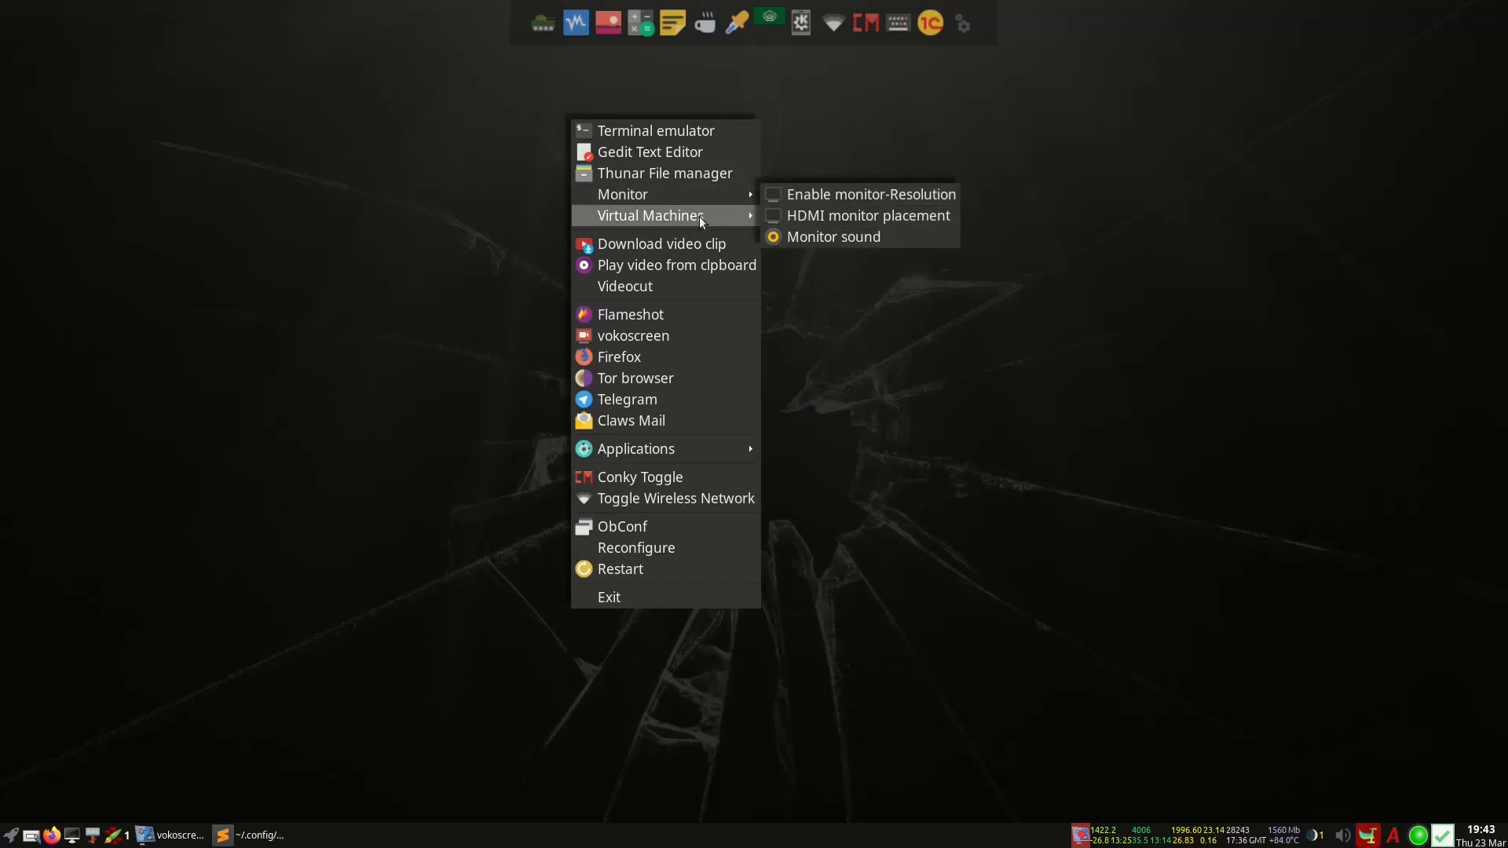
mouse_move(699, 216)
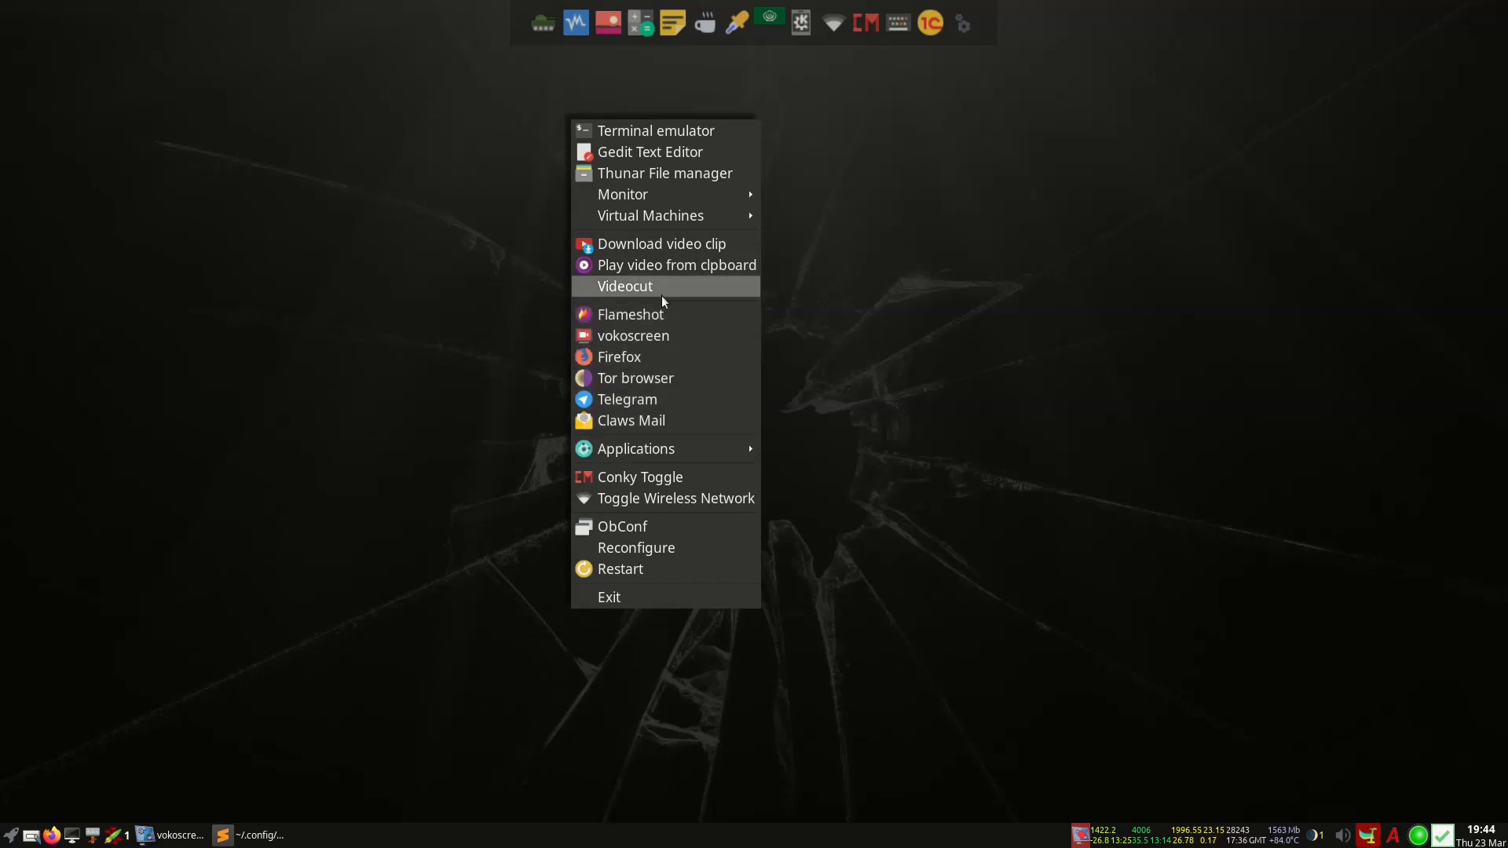
mouse_move(635, 448)
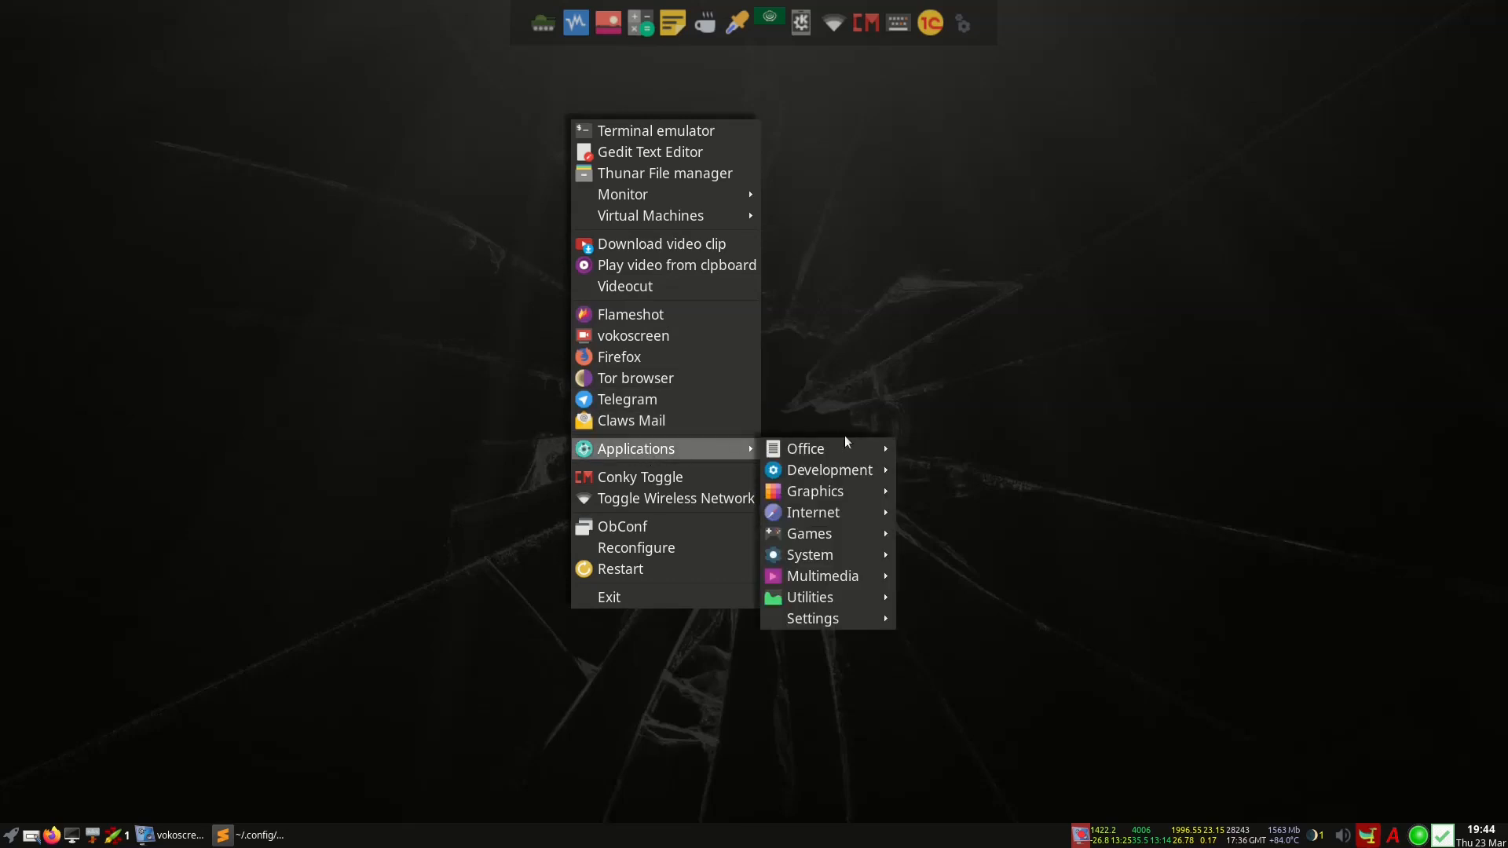
mouse_move(814, 532)
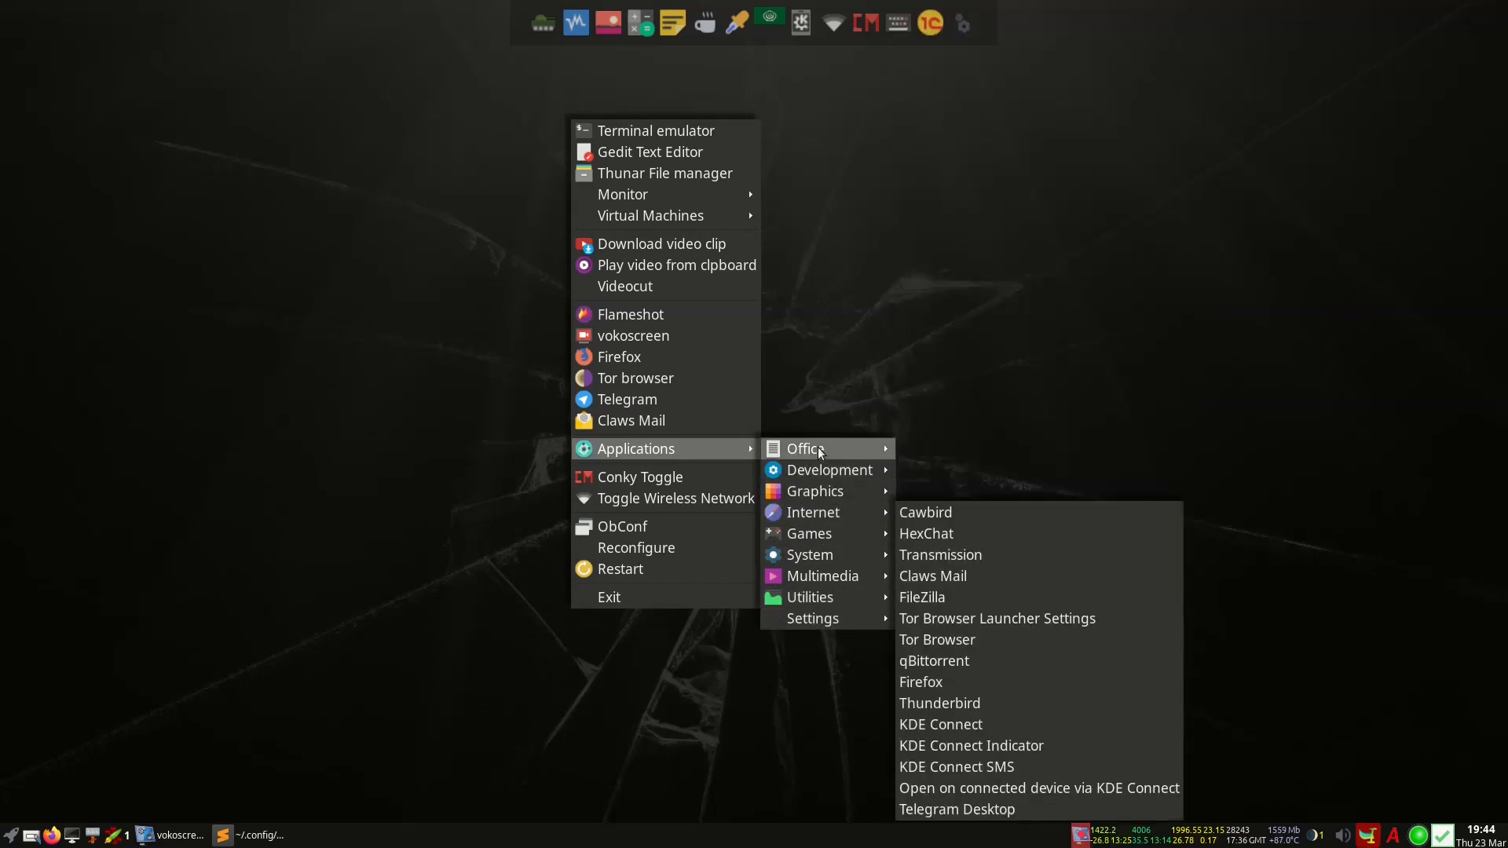
left_click(661, 482)
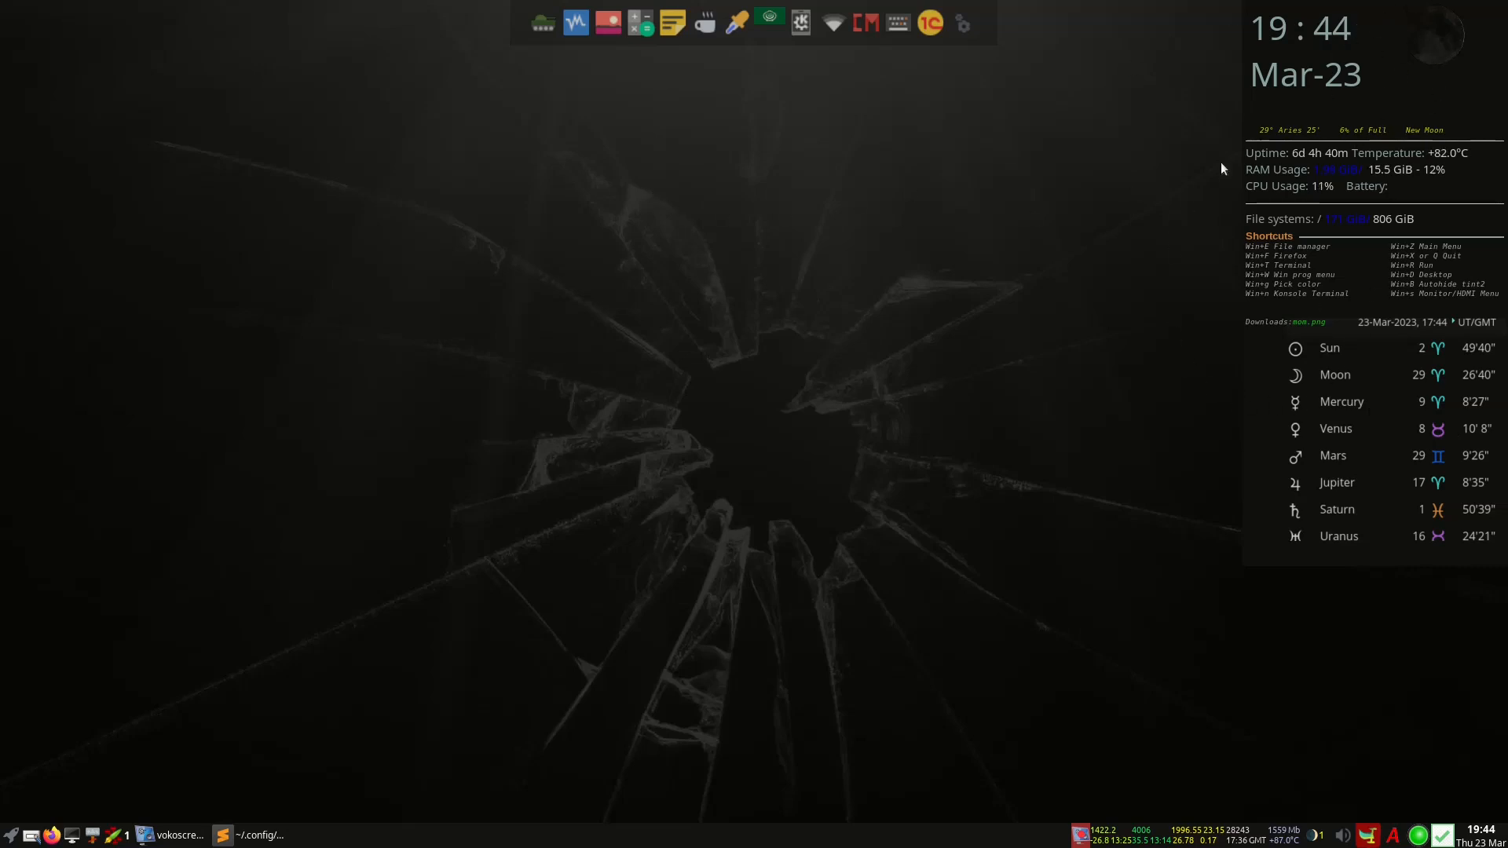
Toggle the Conky panel off from the desktop menu, then reopen the root menu
right_click(699, 187)
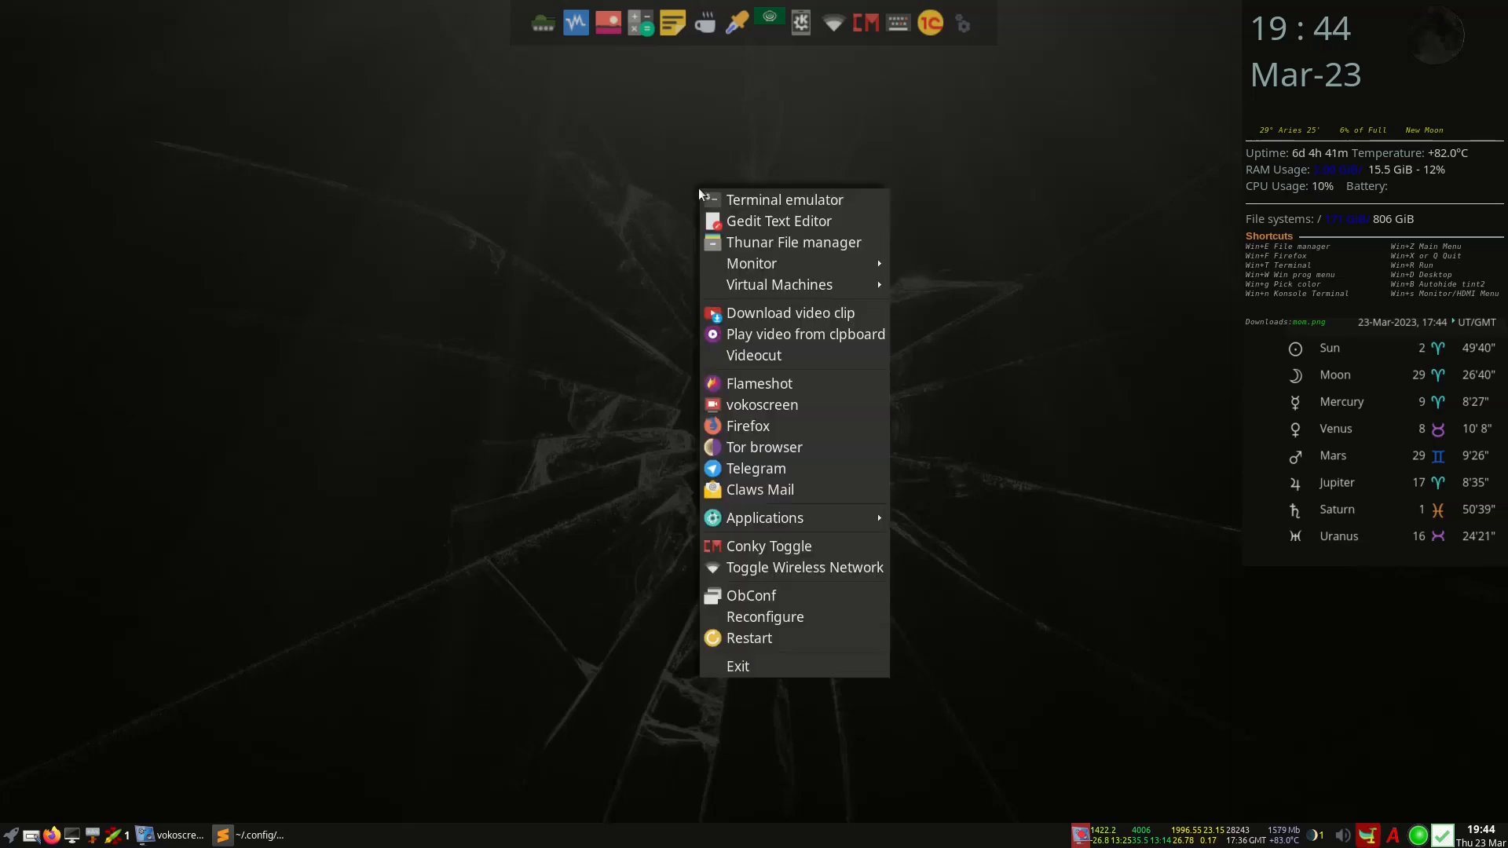
left_click(778, 546)
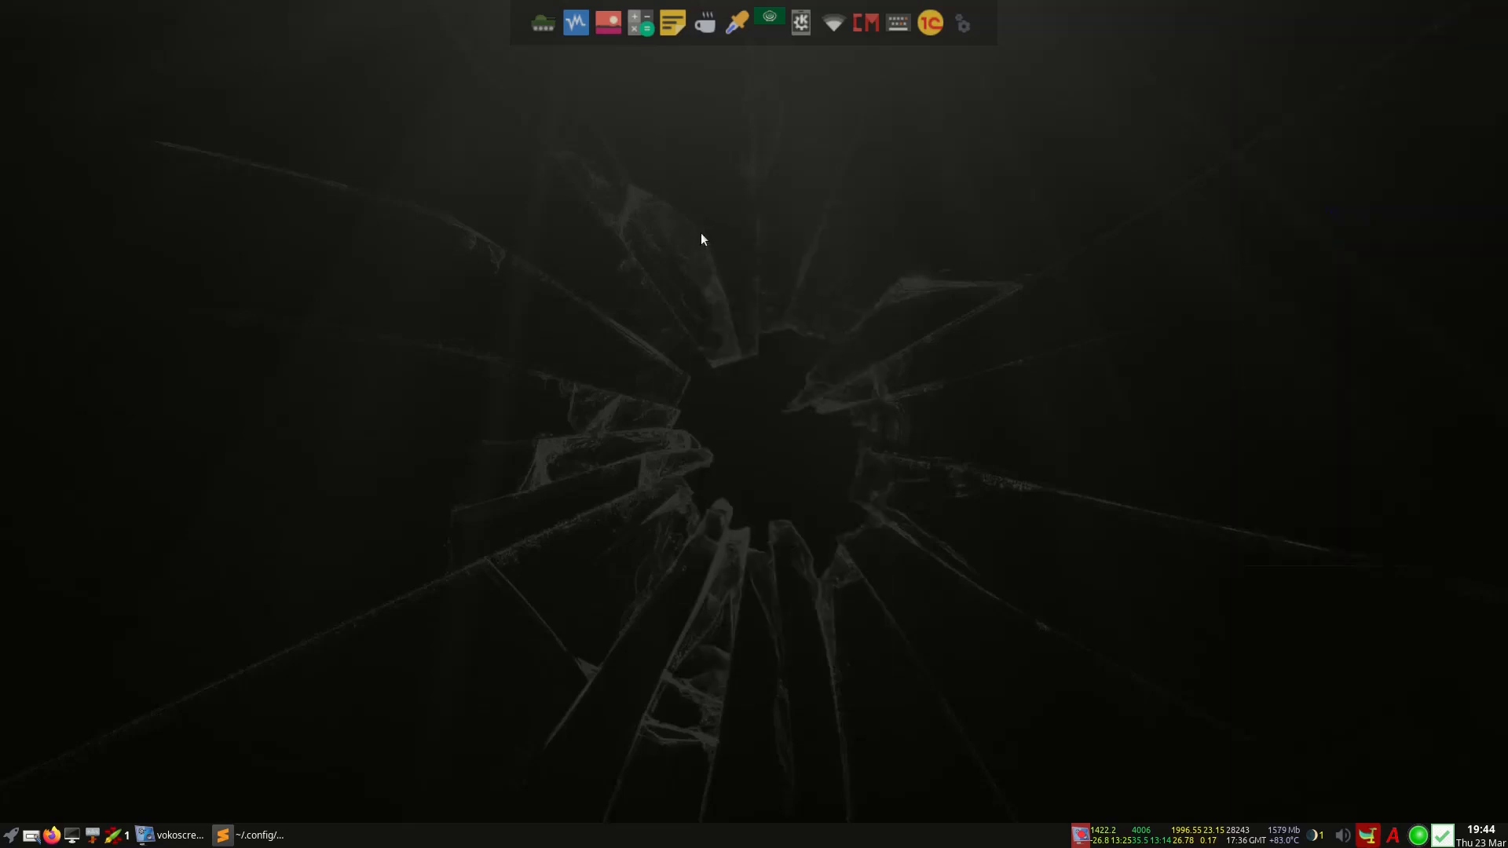
right_click(701, 298)
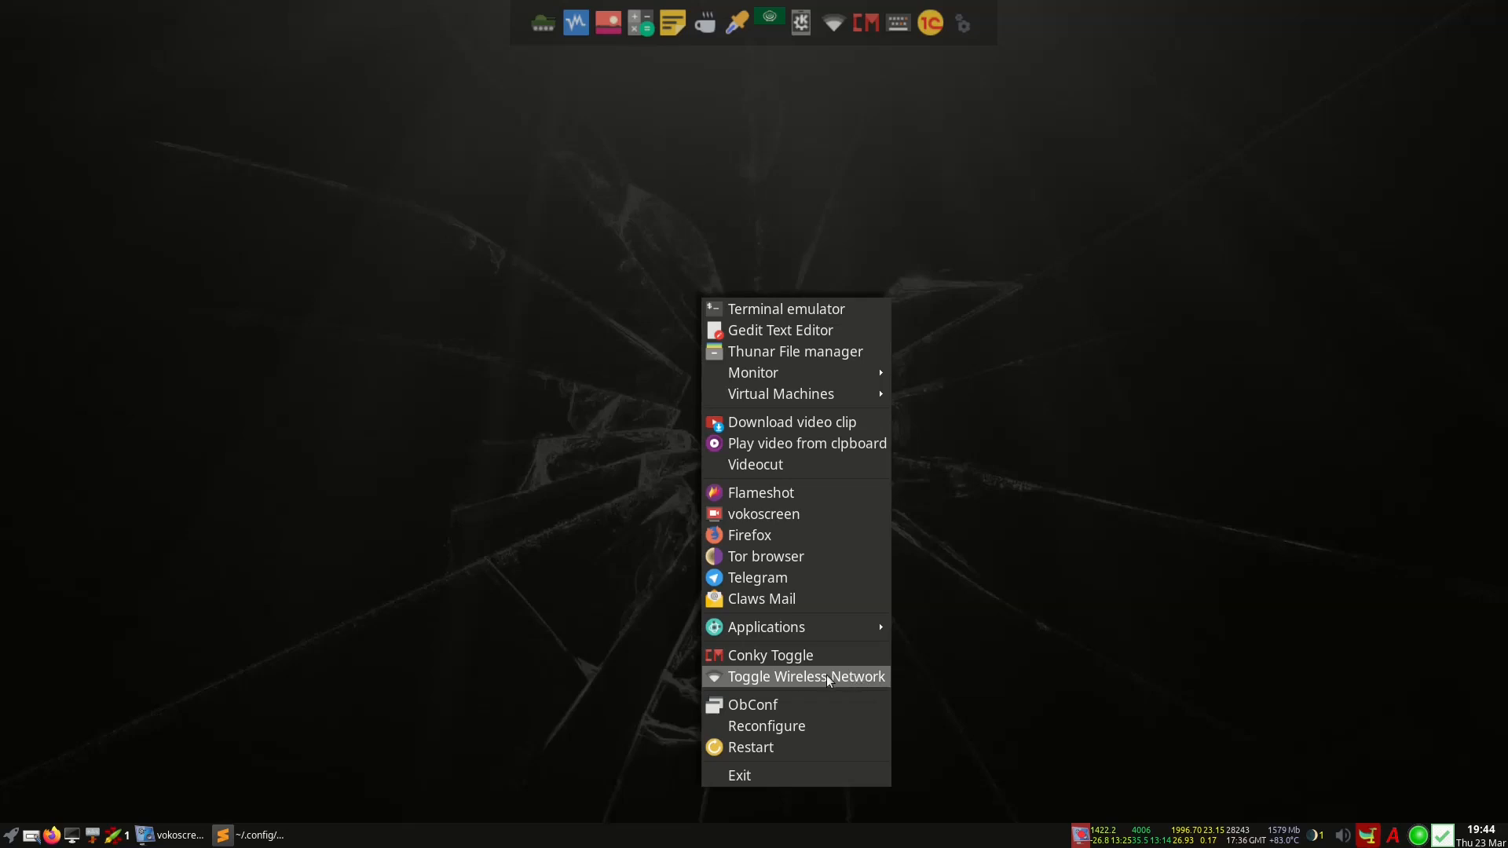
left_click(774, 707)
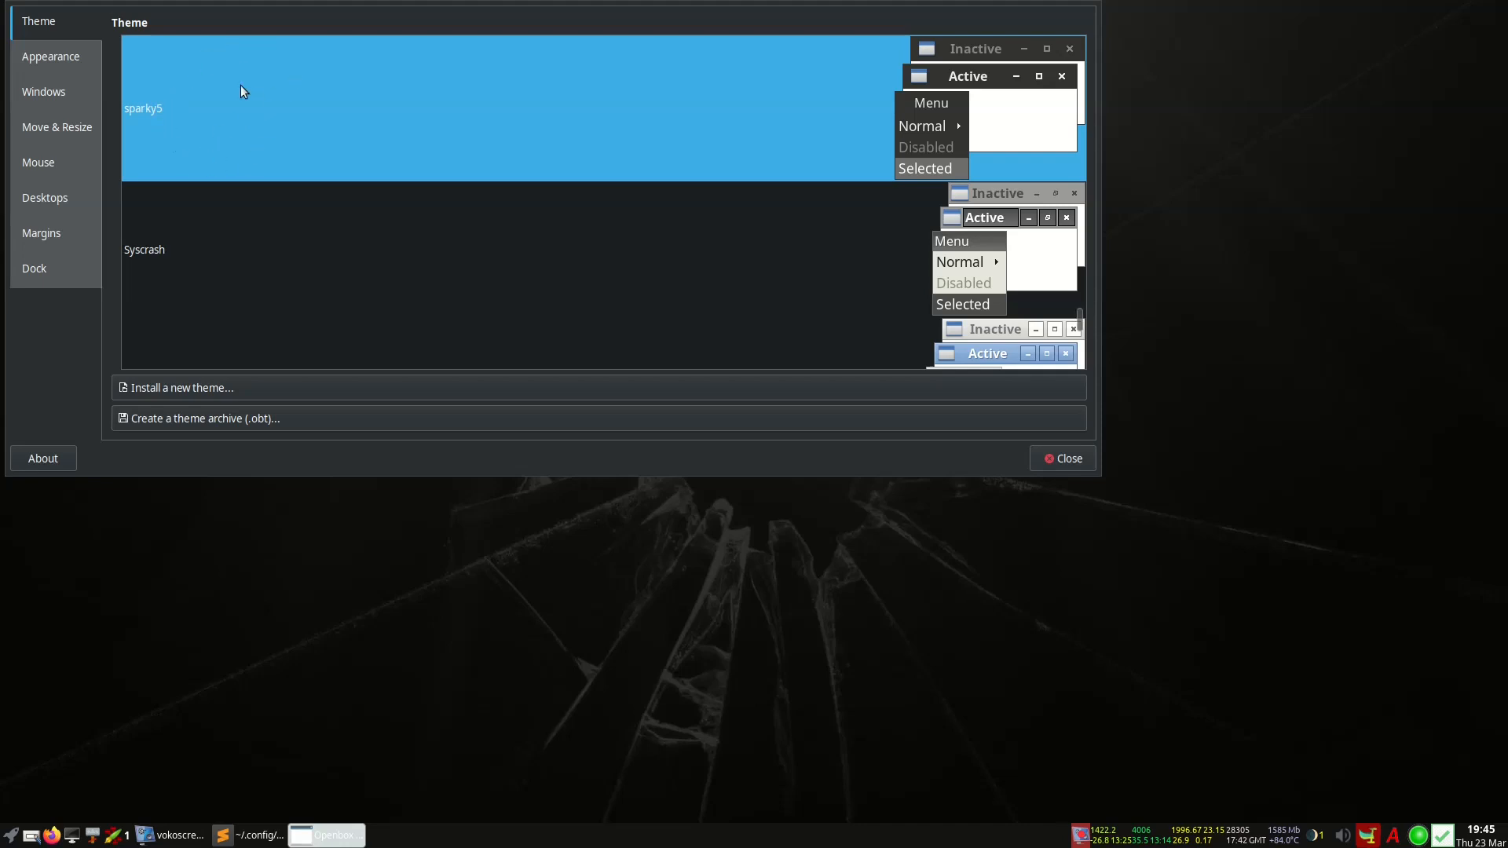
left_click(81, 52)
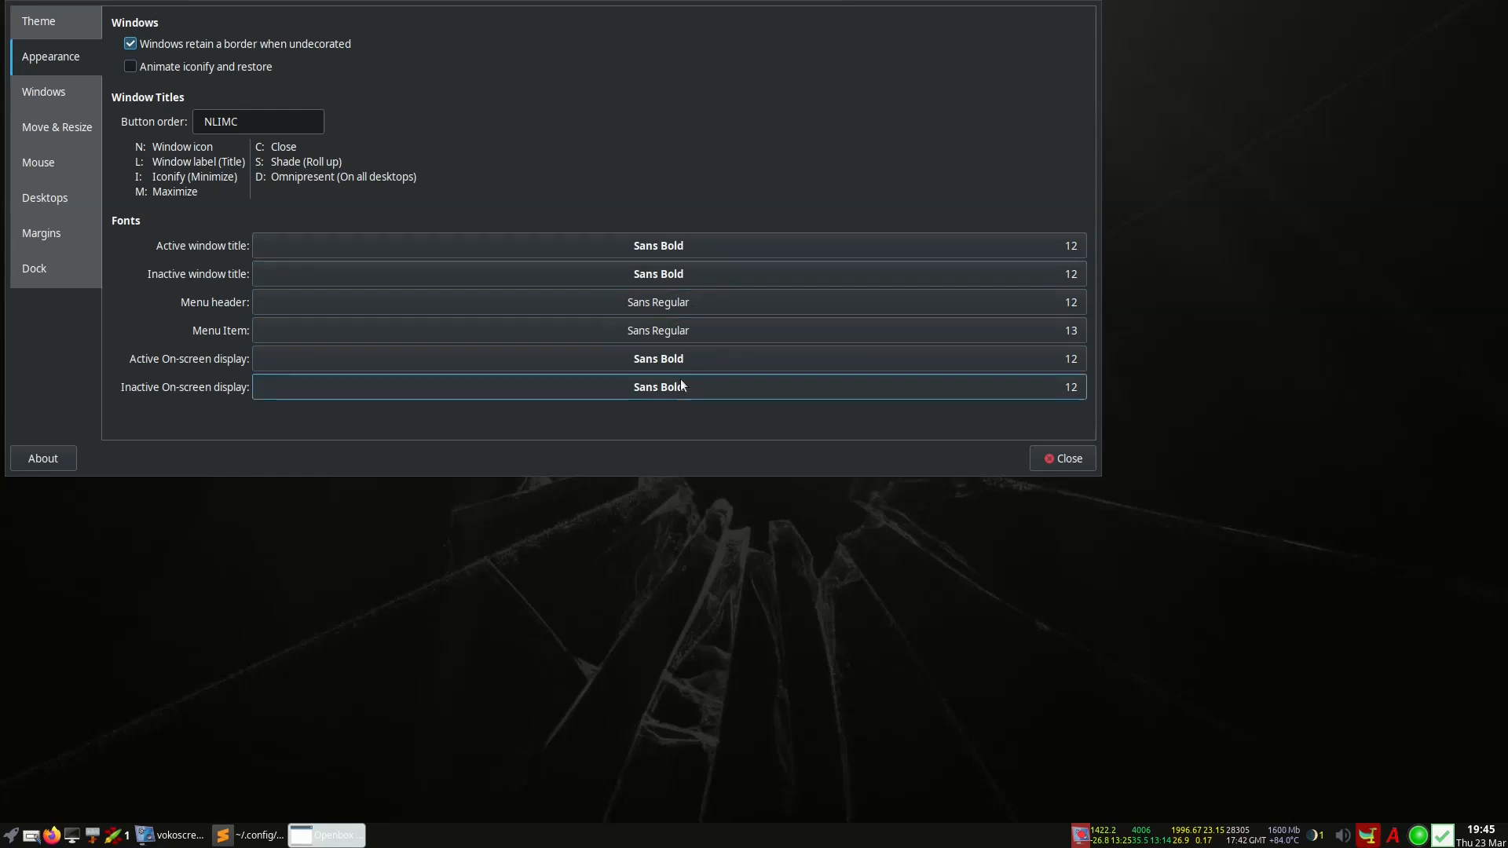
left_click(43, 96)
left_click(55, 126)
left_click(57, 161)
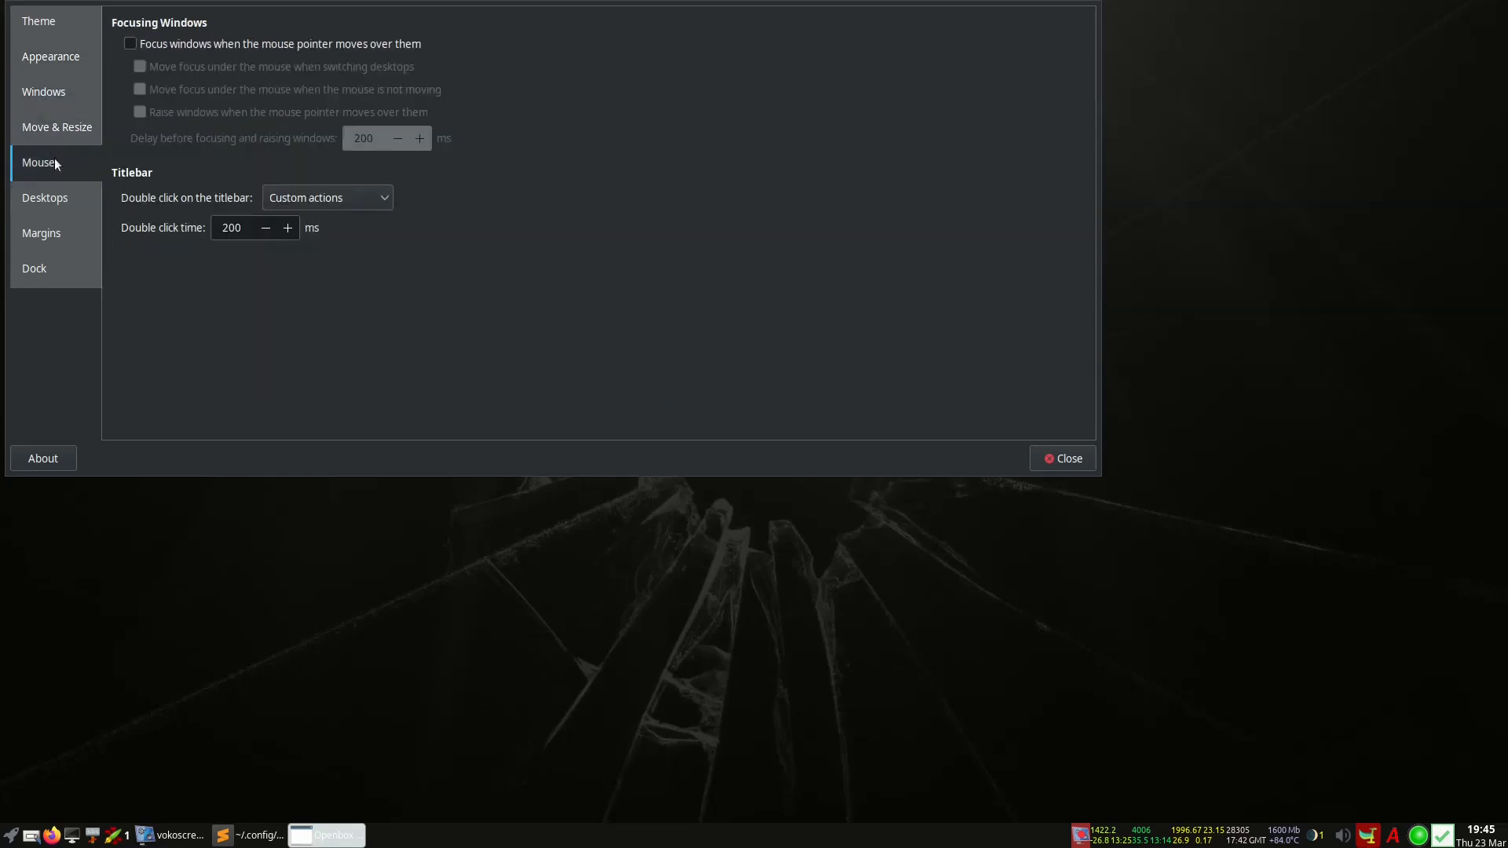
left_click(58, 207)
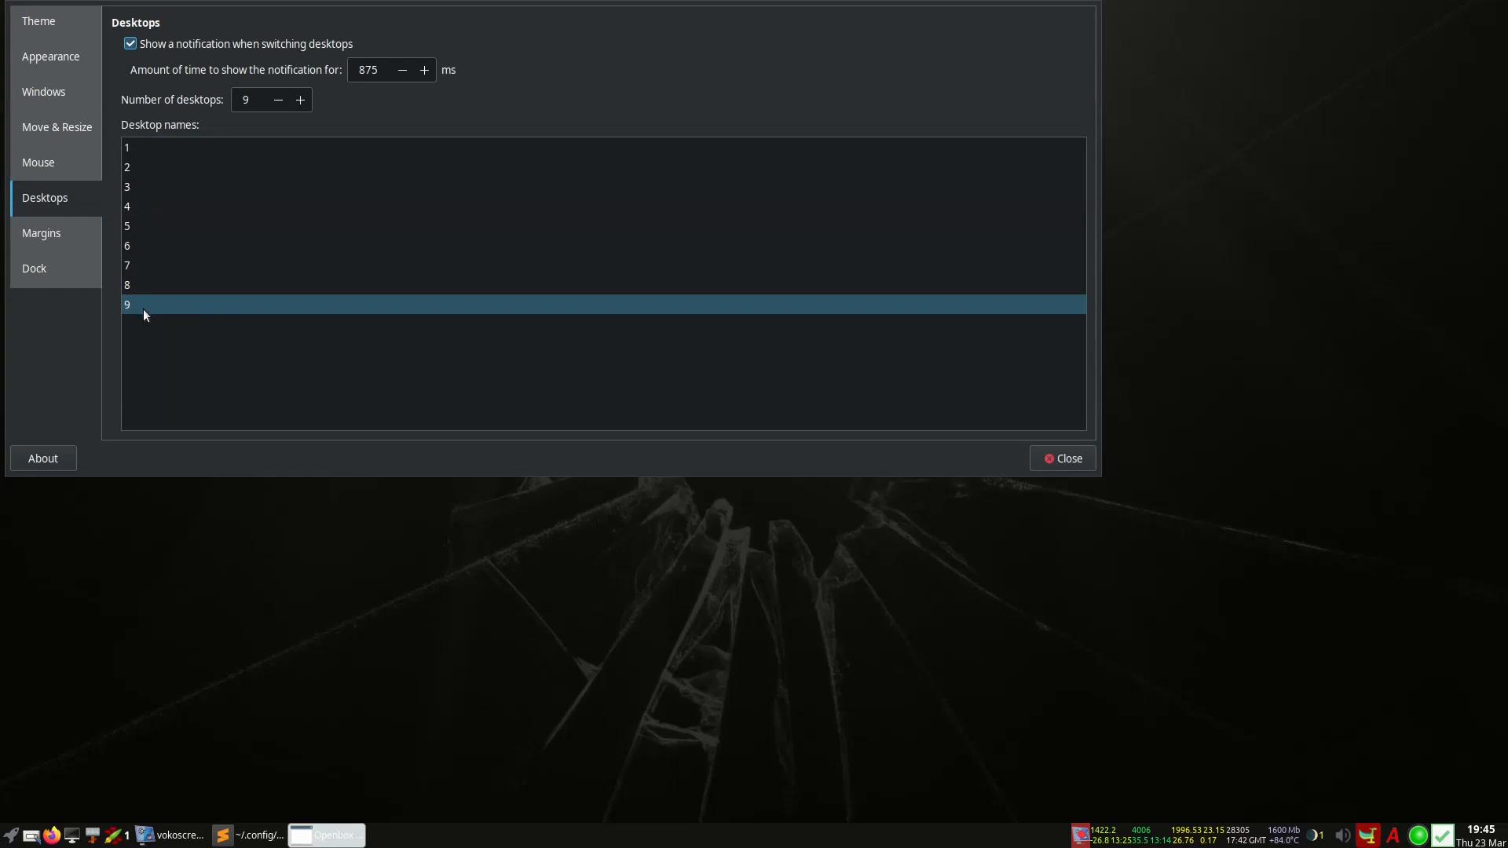
left_click(83, 236)
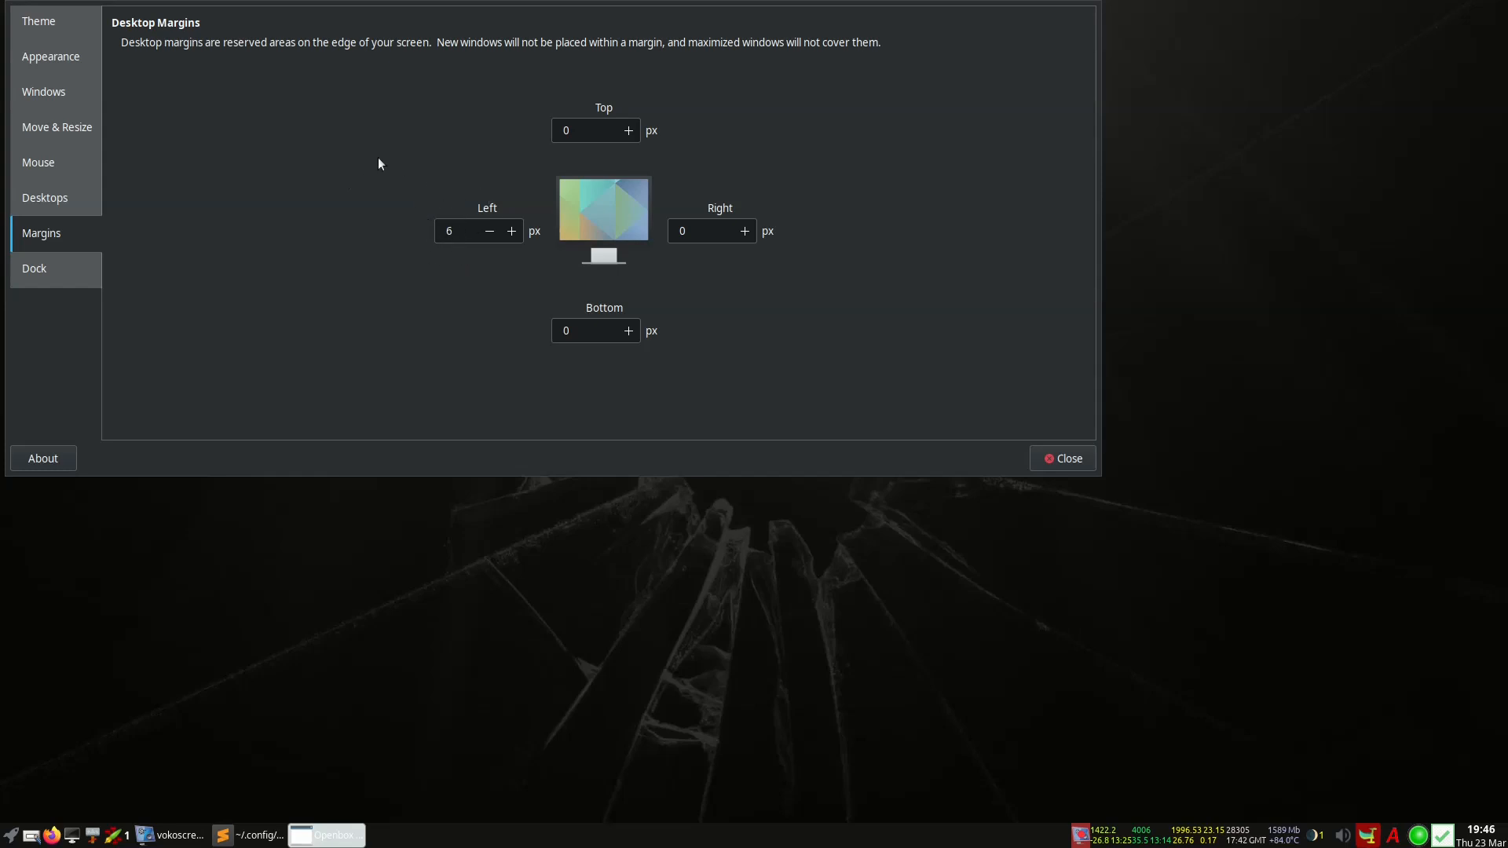
right_click(3, 140)
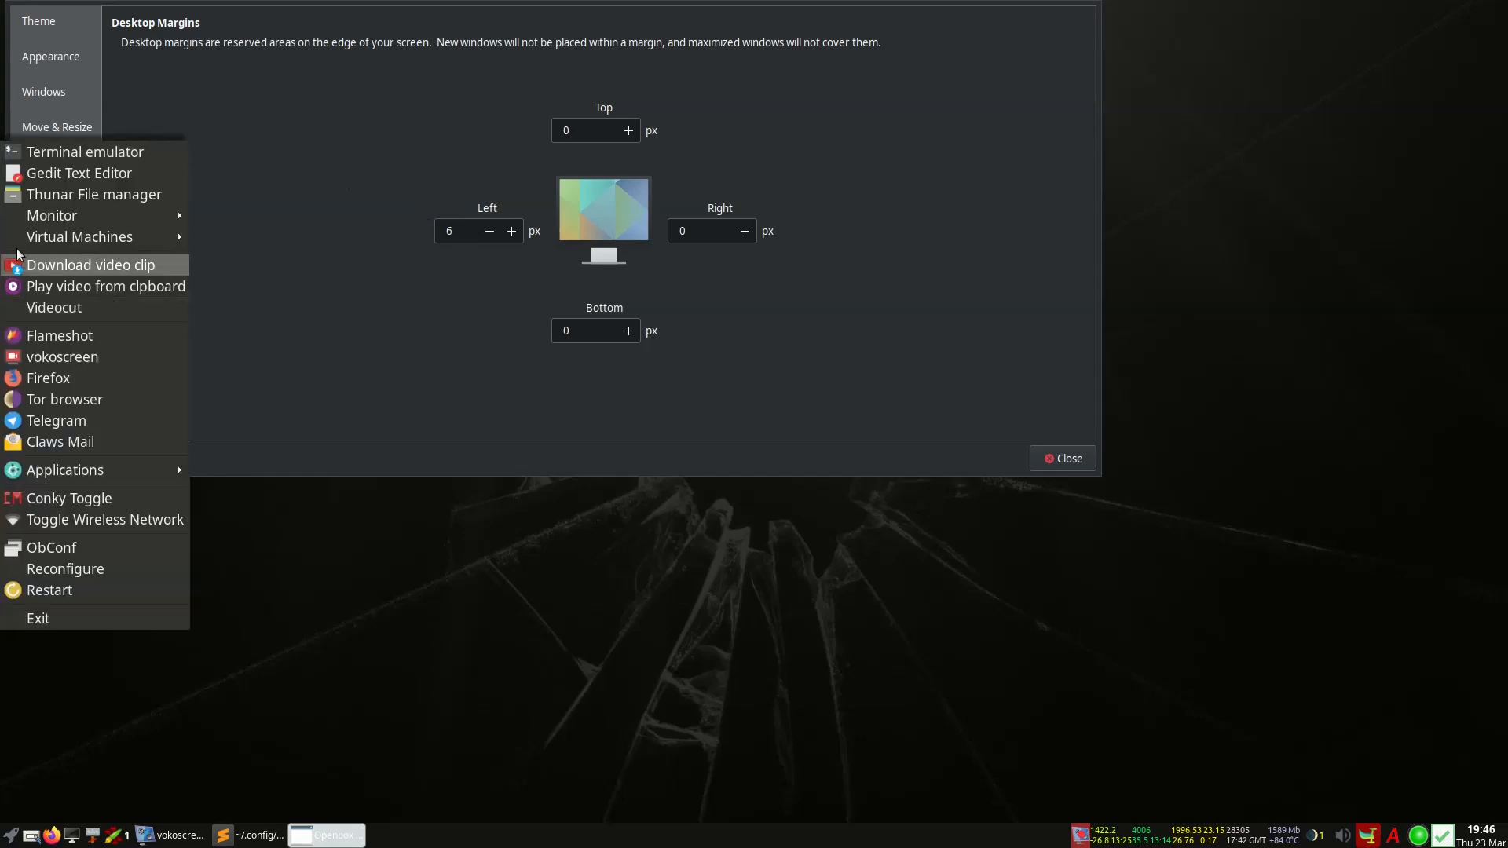
left_click(278, 182)
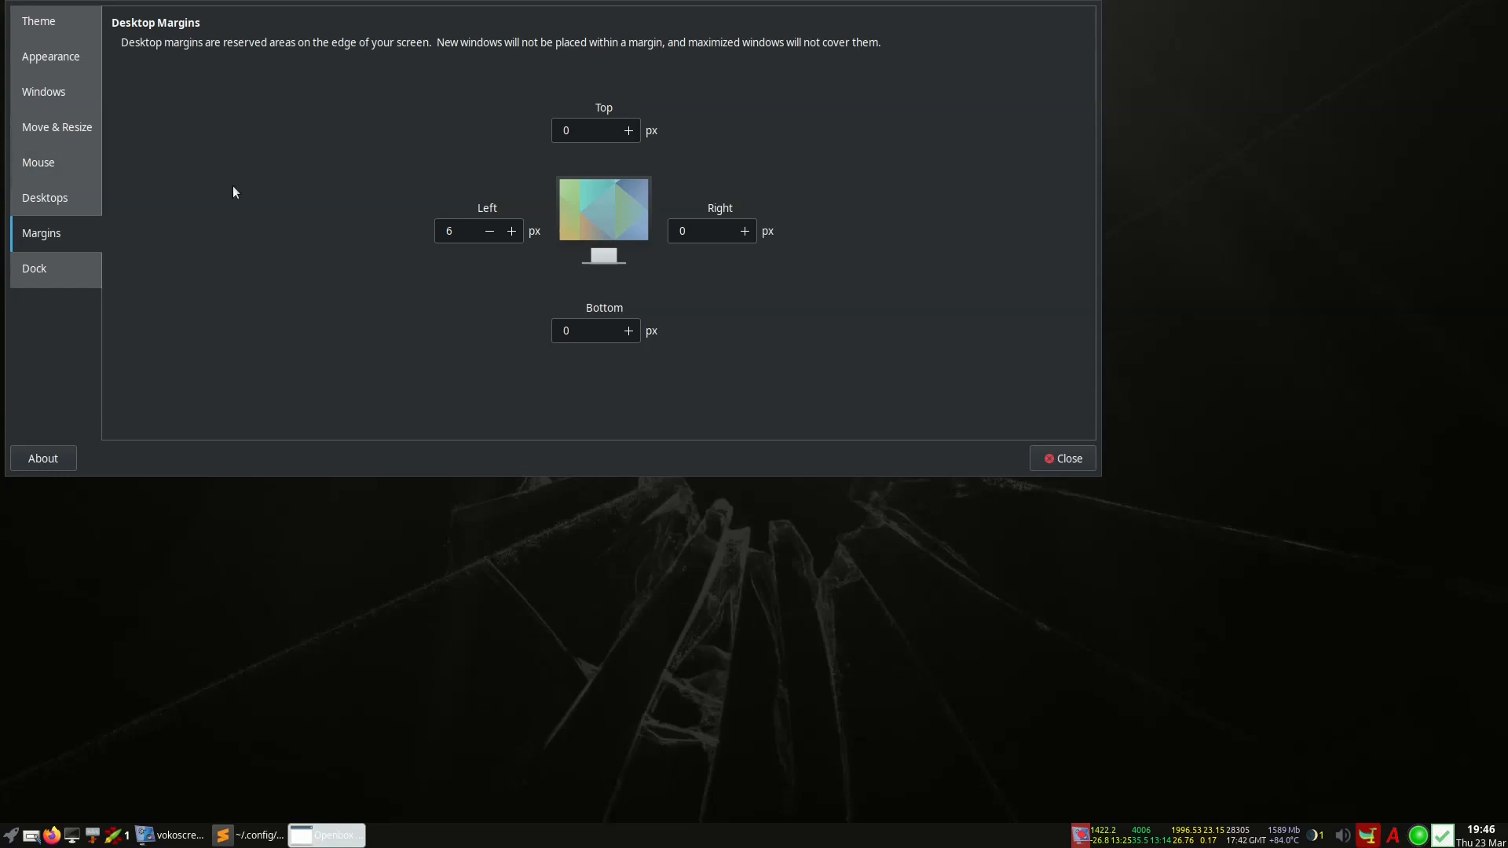
left_click(64, 273)
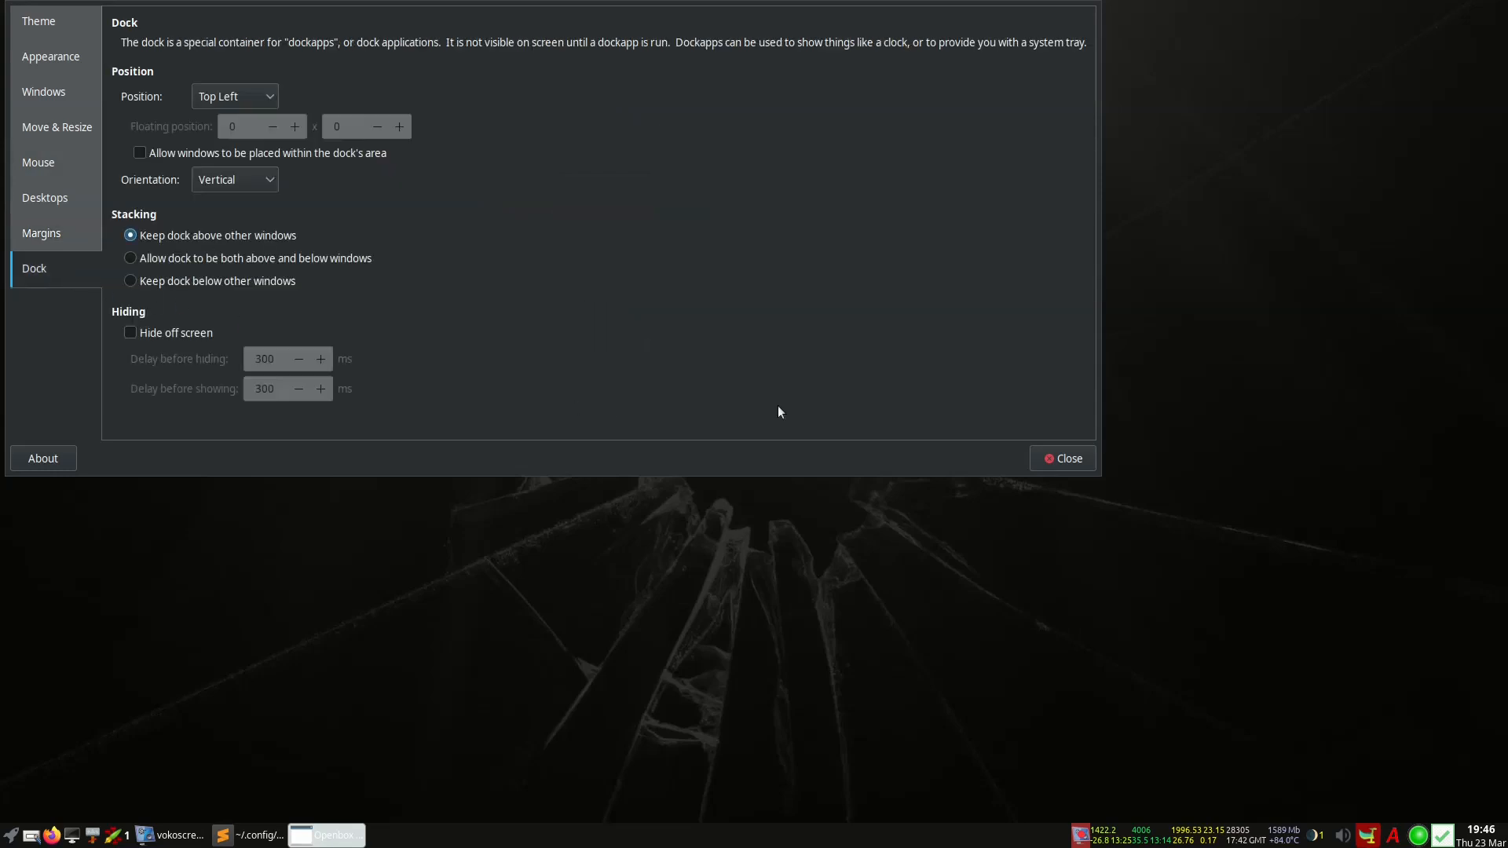
left_click(1073, 461)
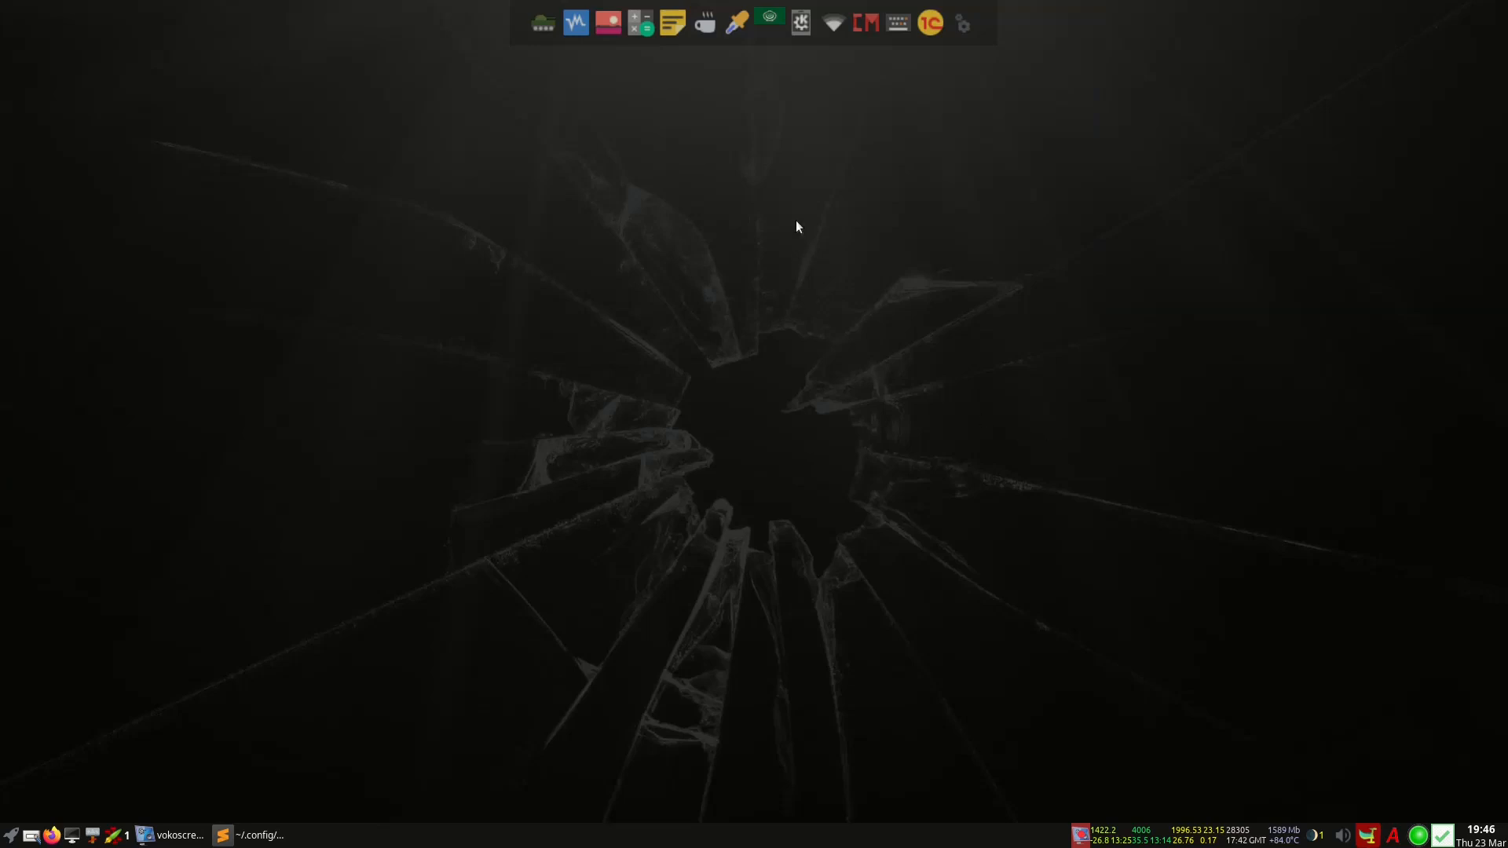
Bring the editor back, switch to rc.xml and jump to its desktop keybindings
left_click(264, 836)
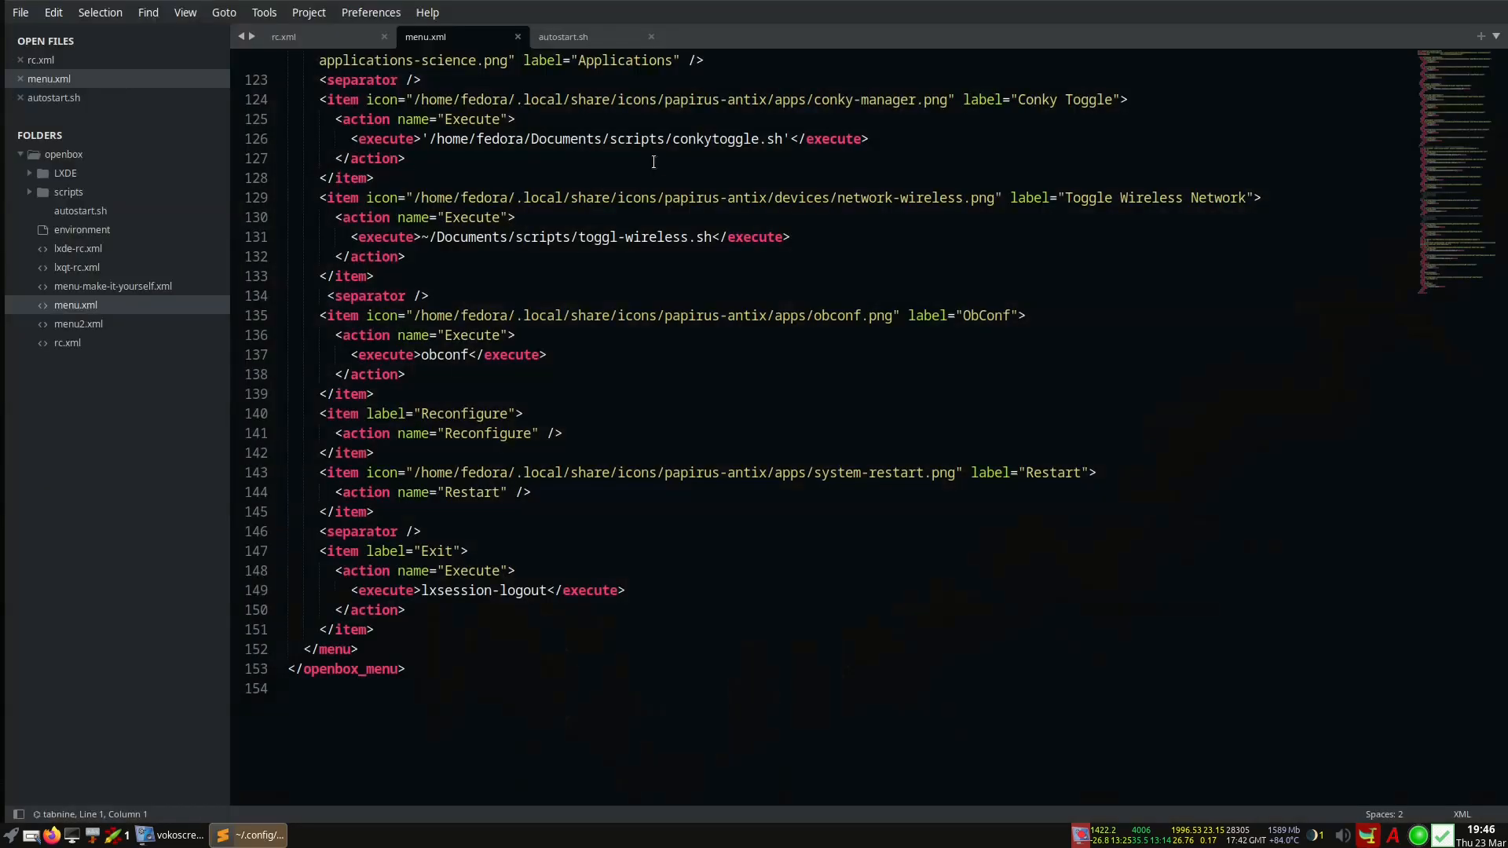
left_click(286, 36)
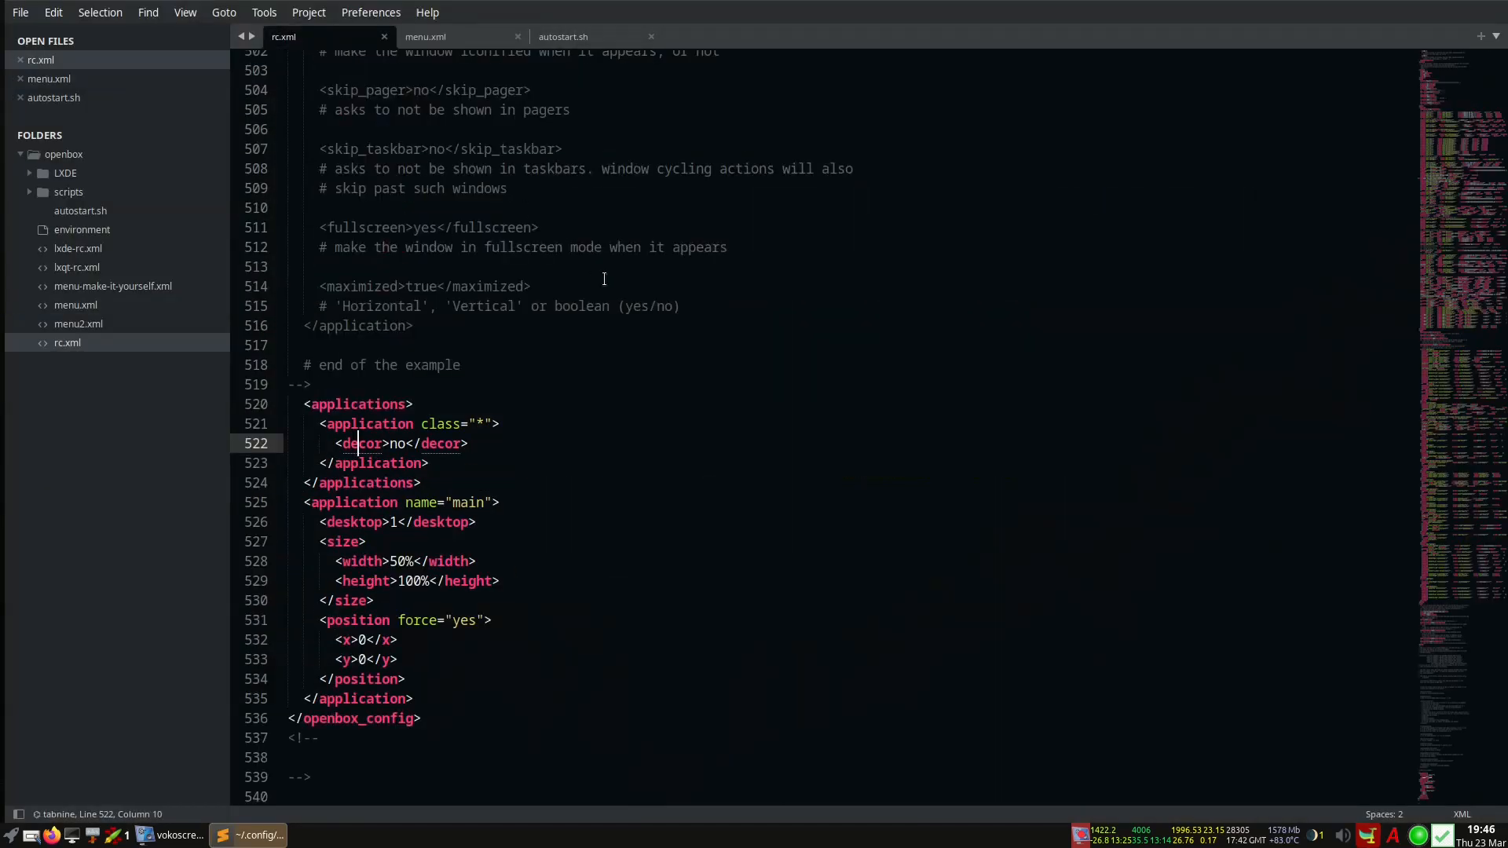
scroll(604, 279, "down", 4)
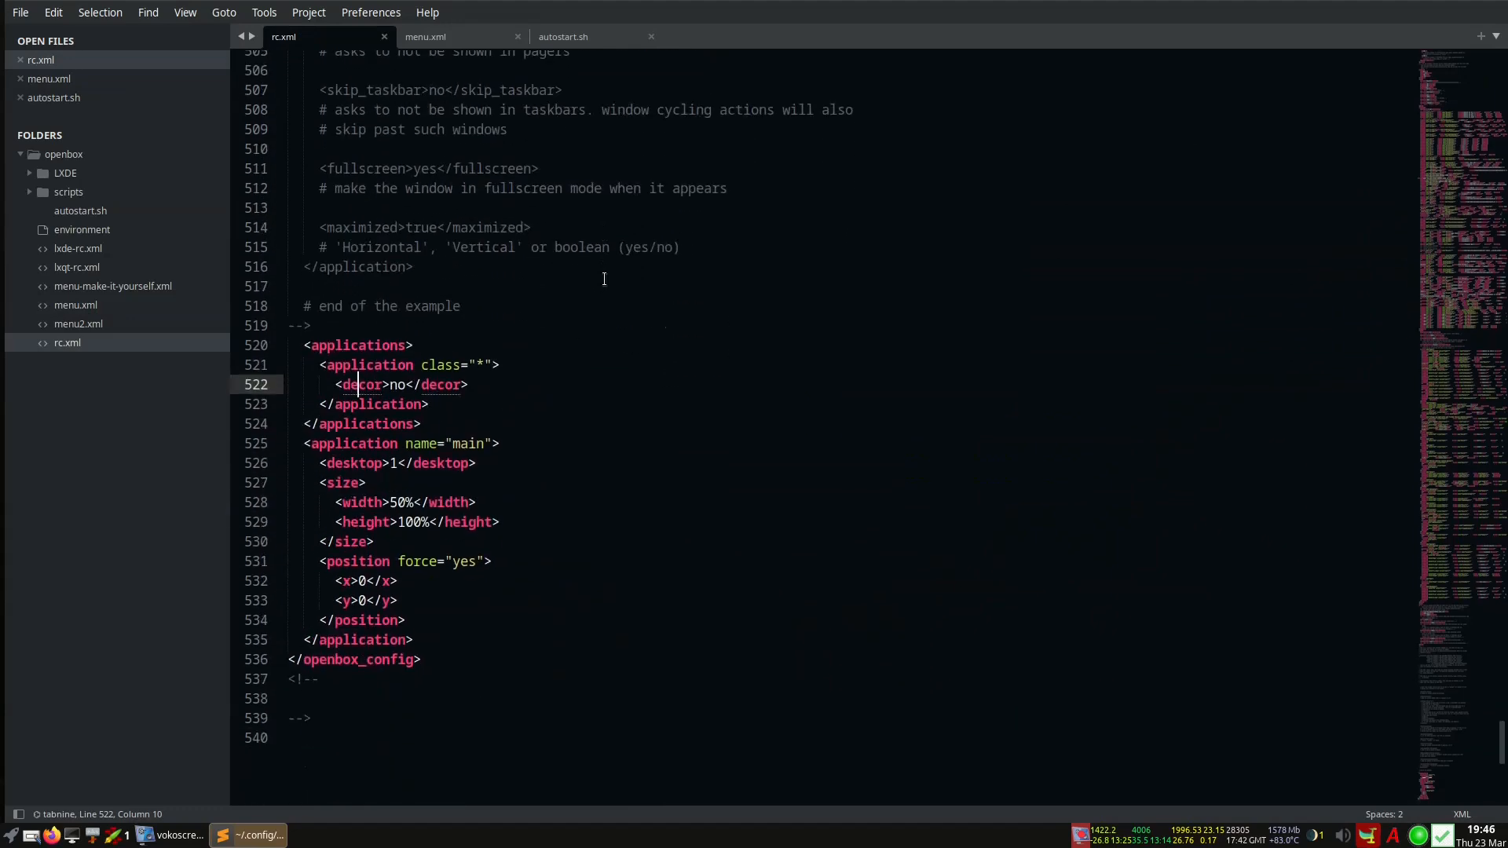
left_click(1471, 116)
left_click(1453, 191)
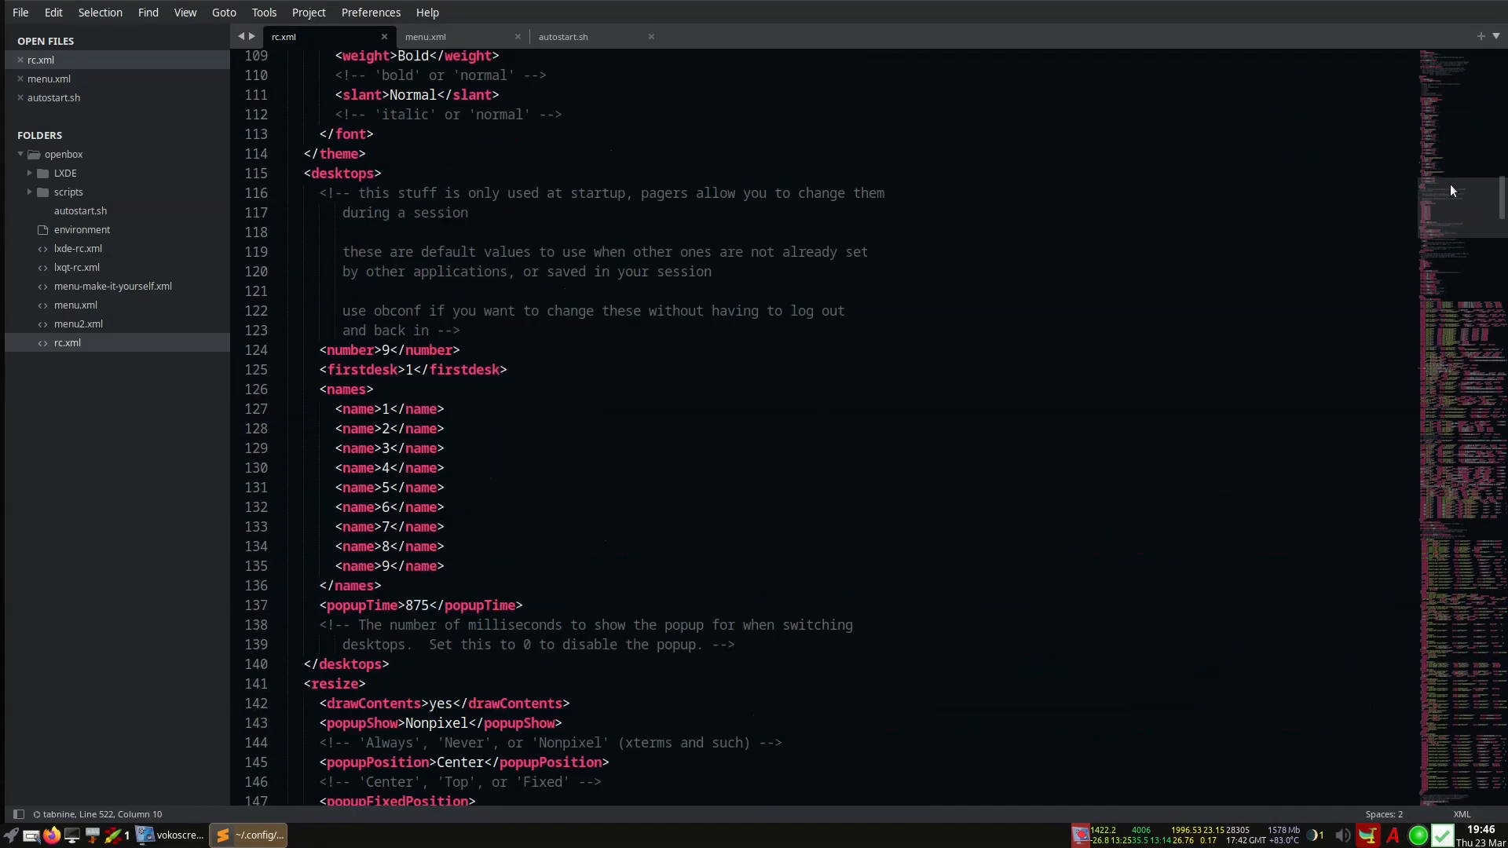
left_click(1445, 91)
left_click_drag(1445, 139, 1452, 317)
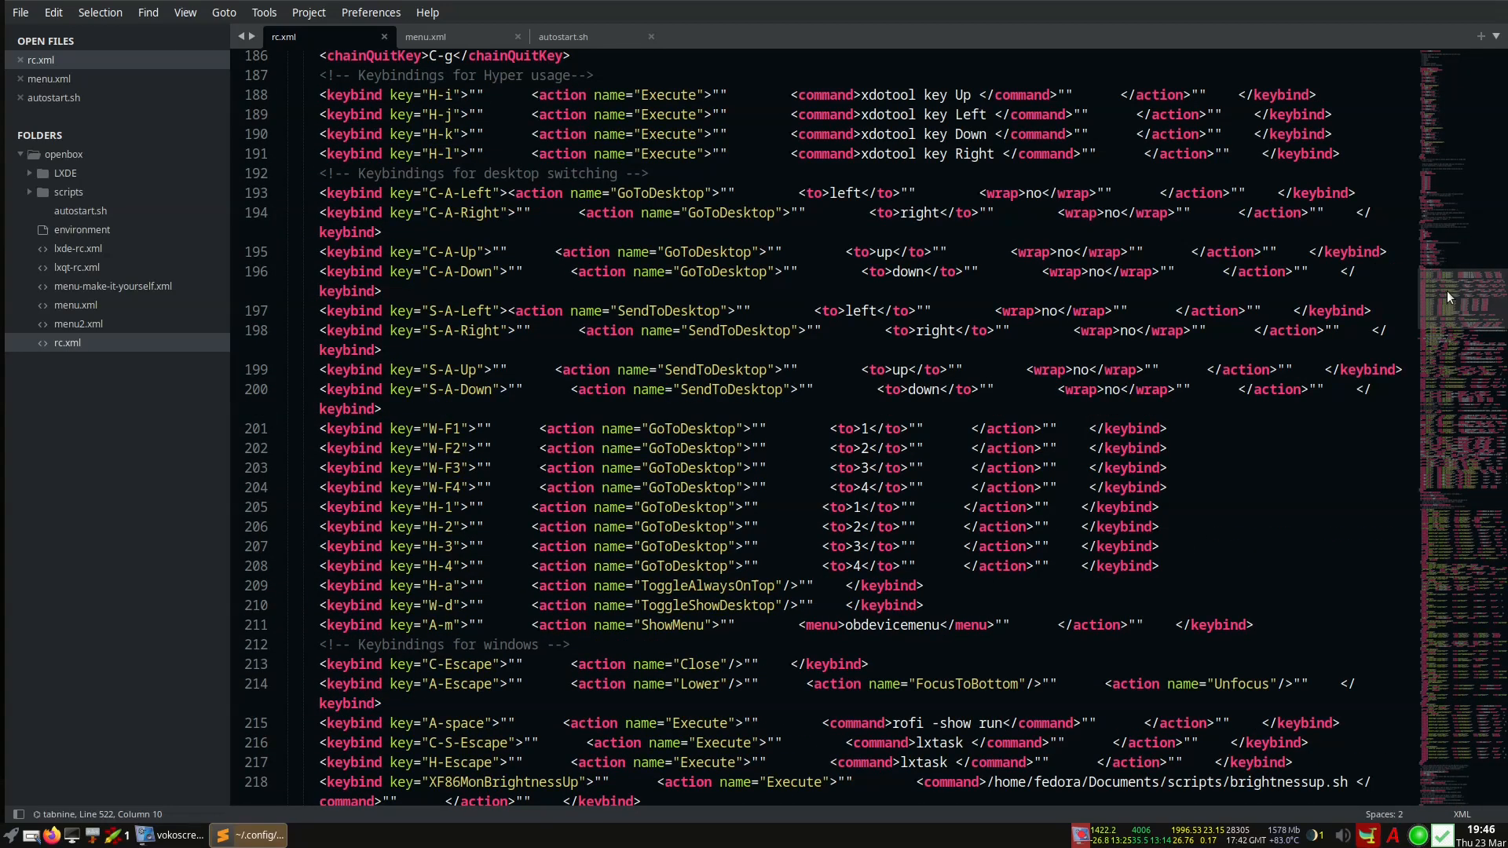
Scroll down through the keybindings to the application-launch bindings around line 246
scroll(509, 369, "up", 5)
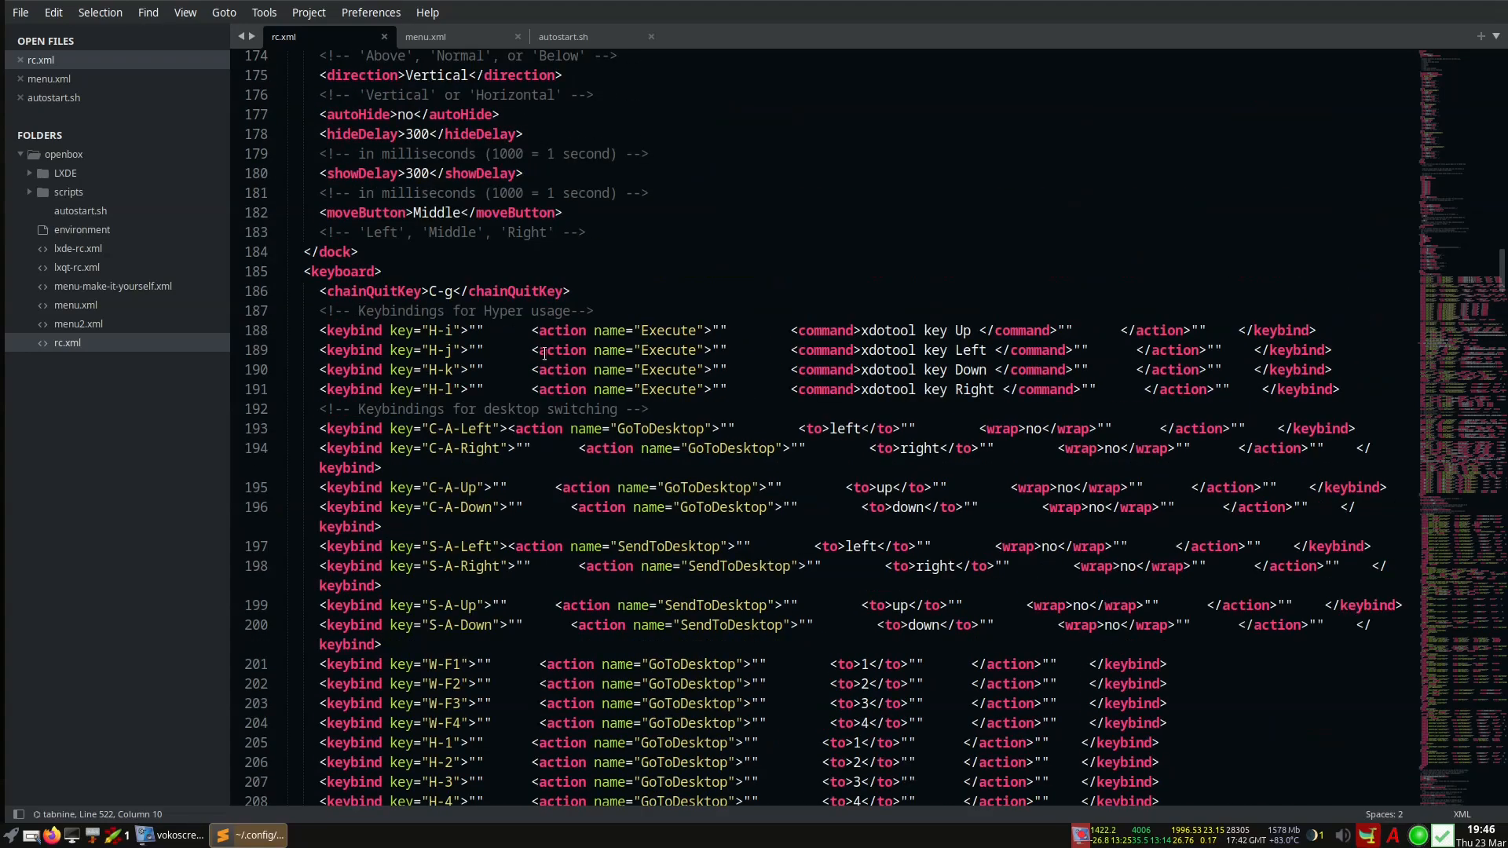
scroll(509, 368, "down", 3)
scroll(509, 368, "down", 10)
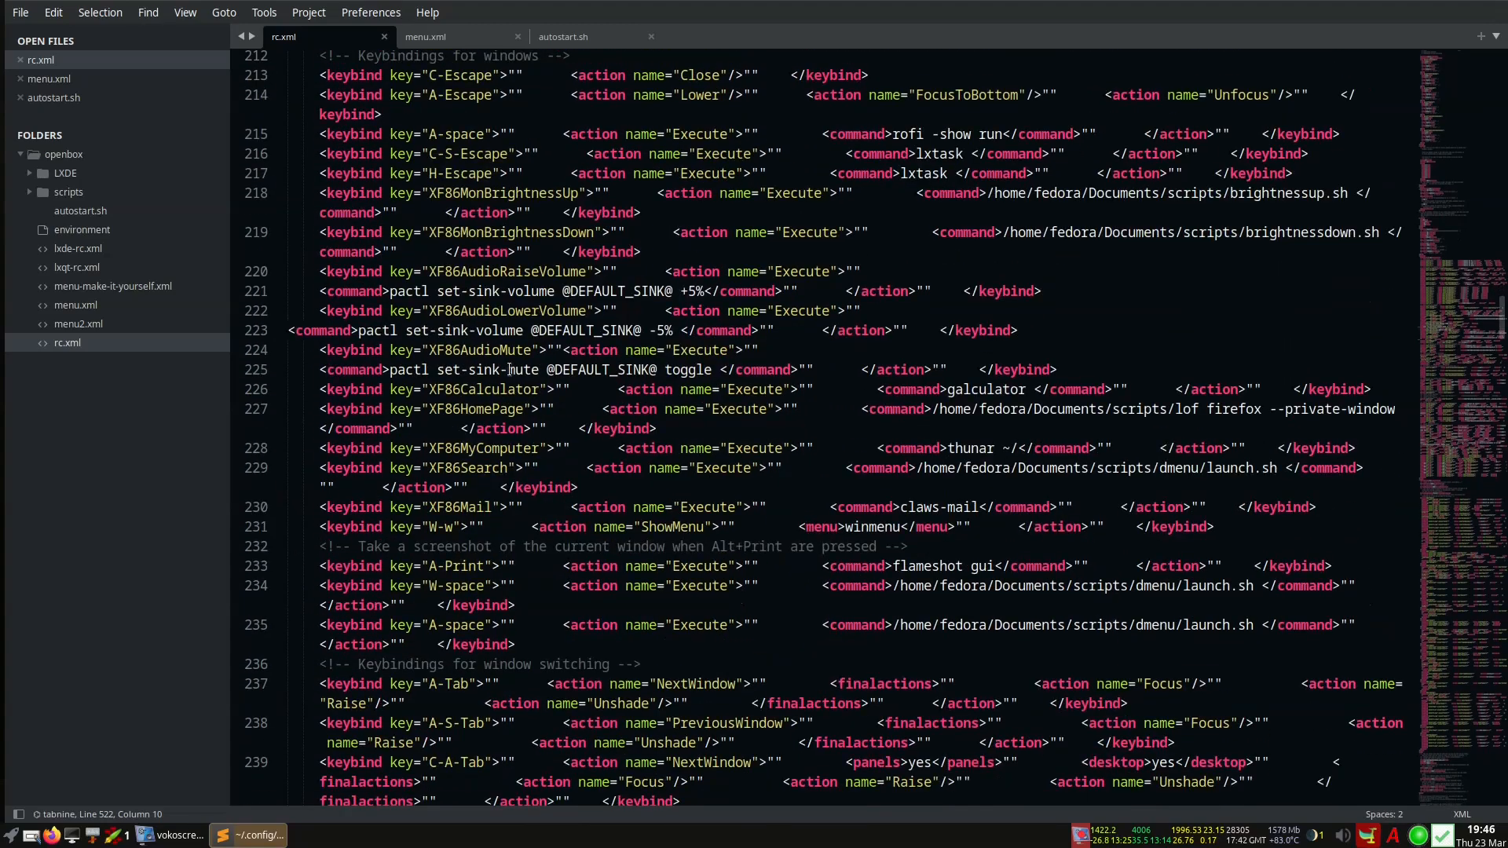
scroll(509, 368, "up", 5)
scroll(509, 368, "up", 5)
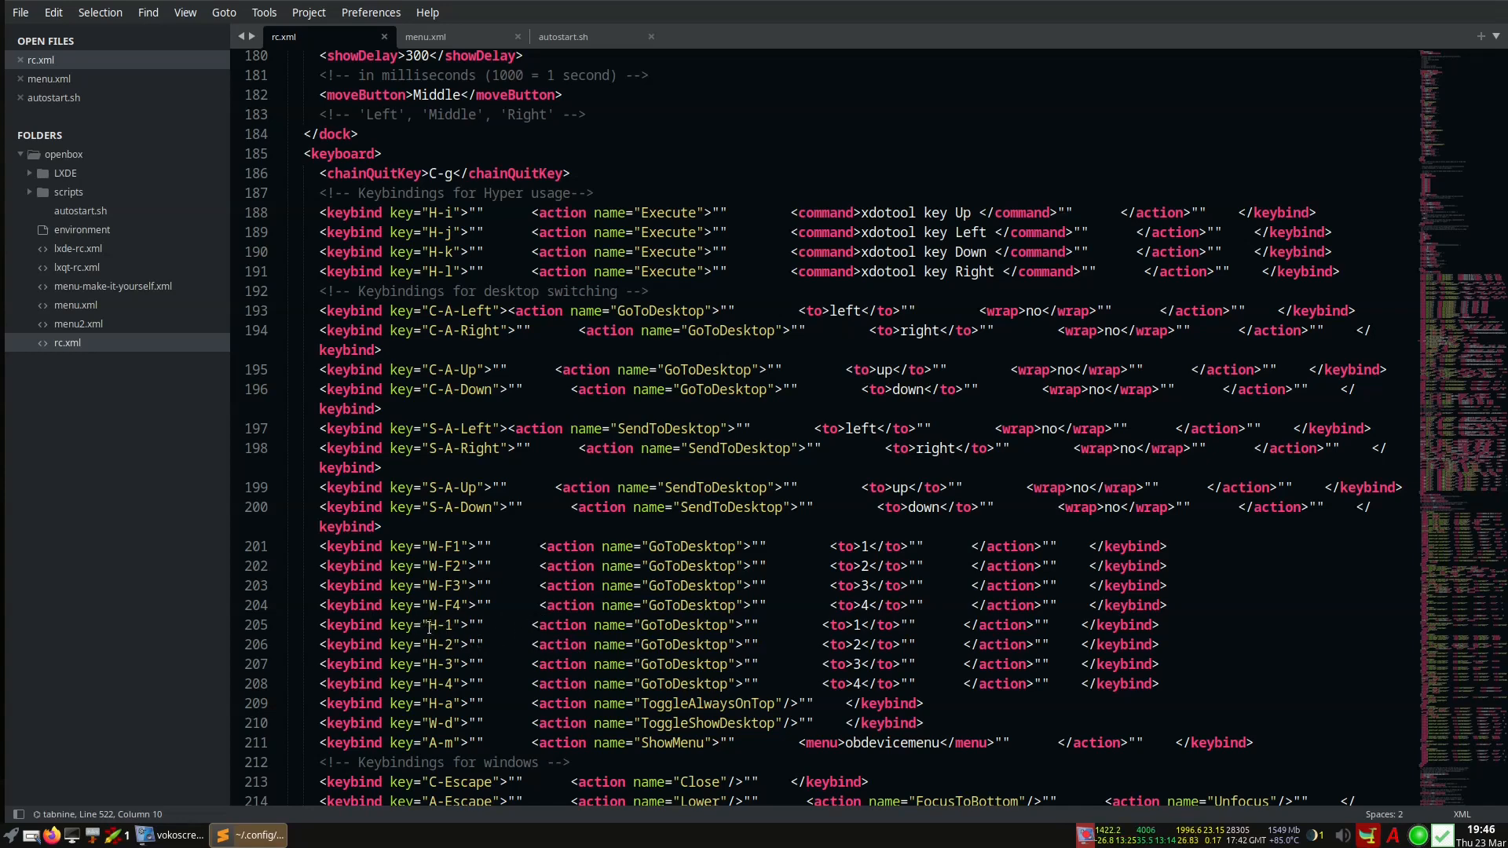
scroll(432, 620, "down", 3)
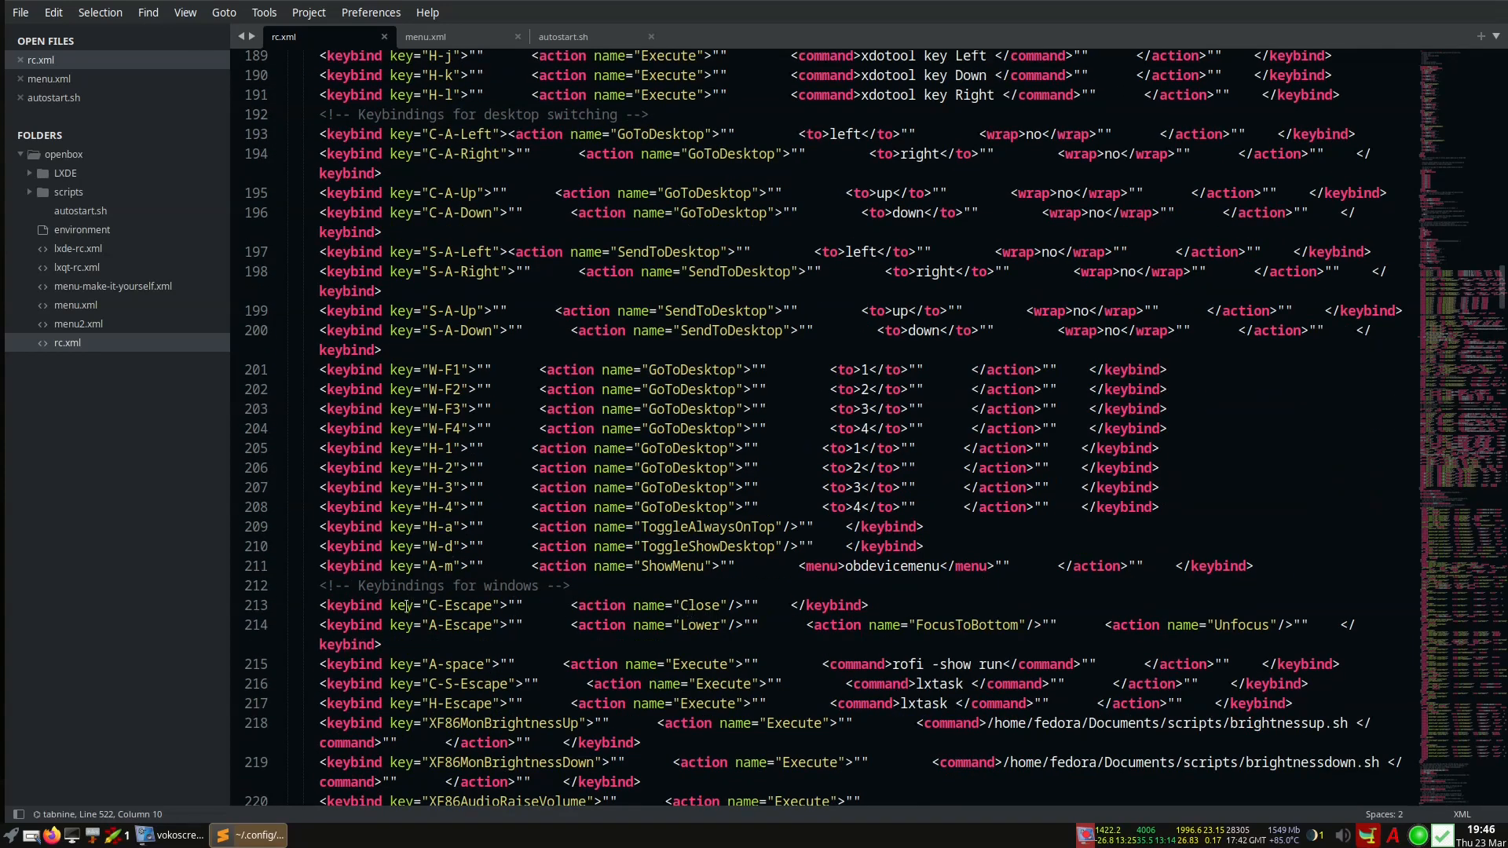
scroll(406, 606, "down", 5)
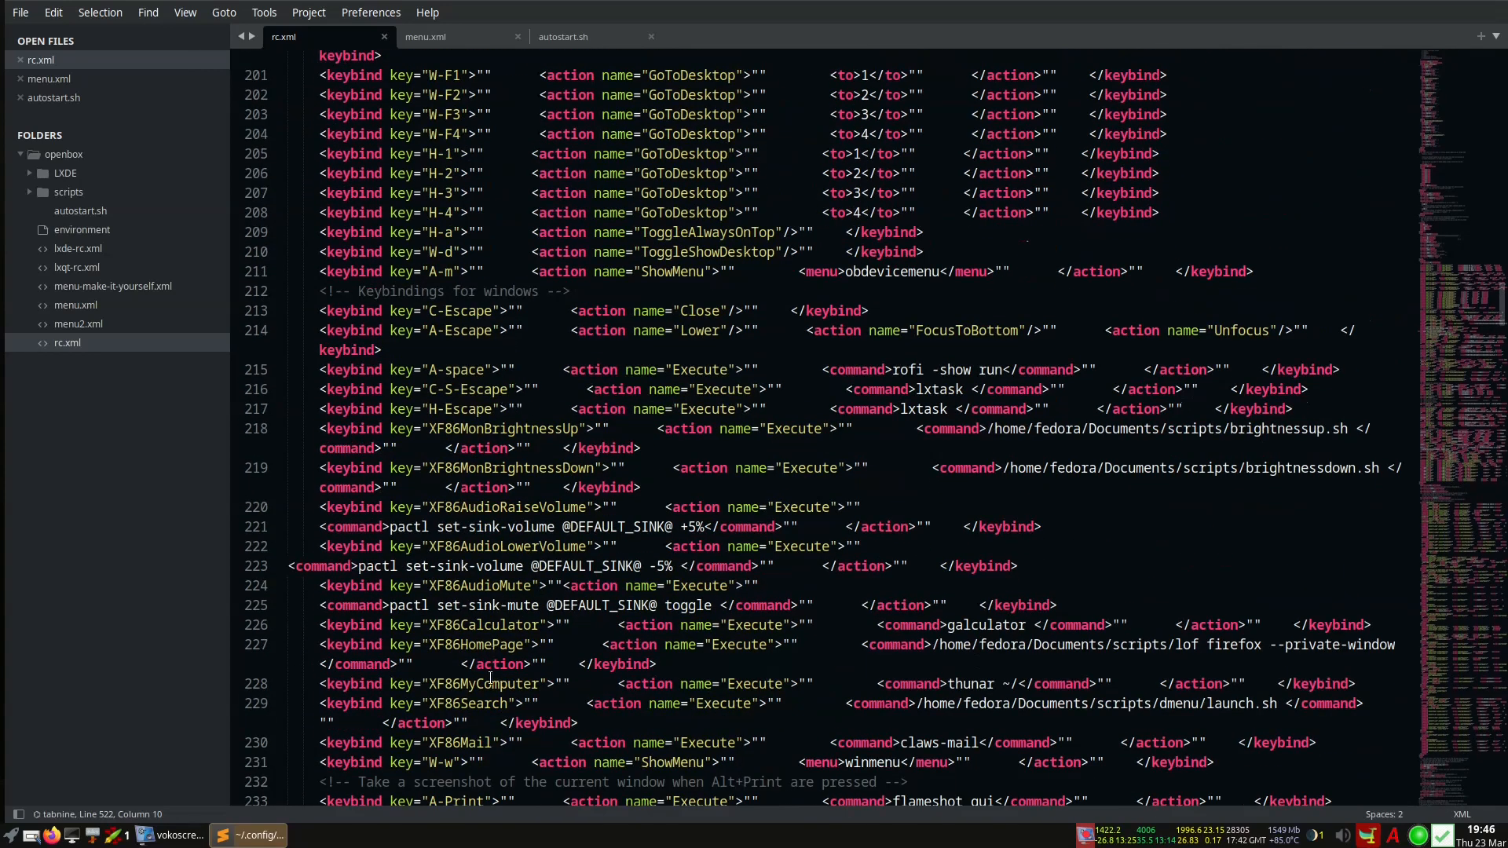
scroll(571, 457, "down", 3)
scroll(571, 457, "down", 7)
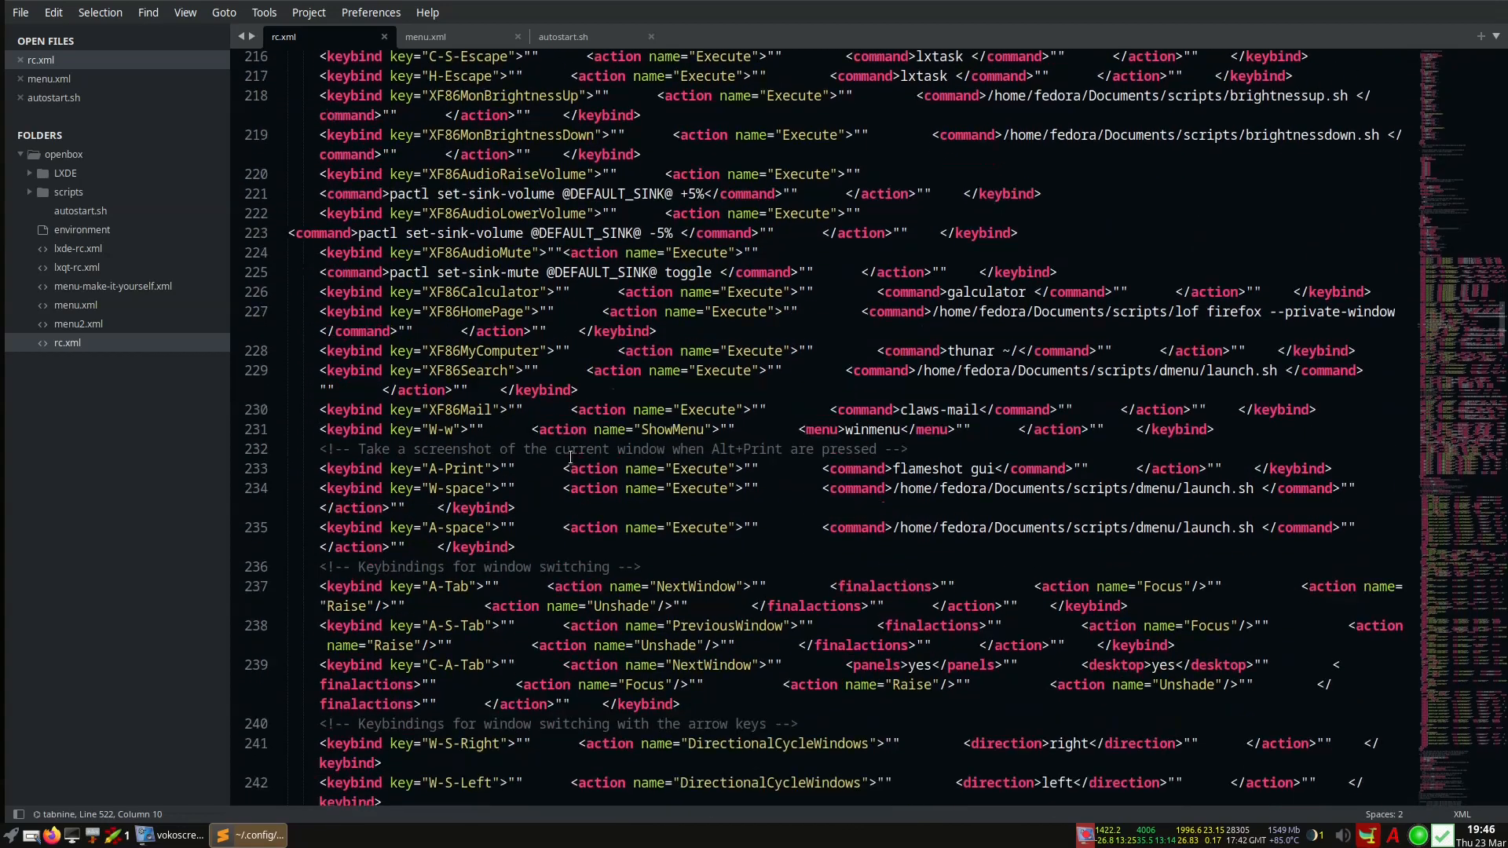
scroll(479, 524, "down", 10)
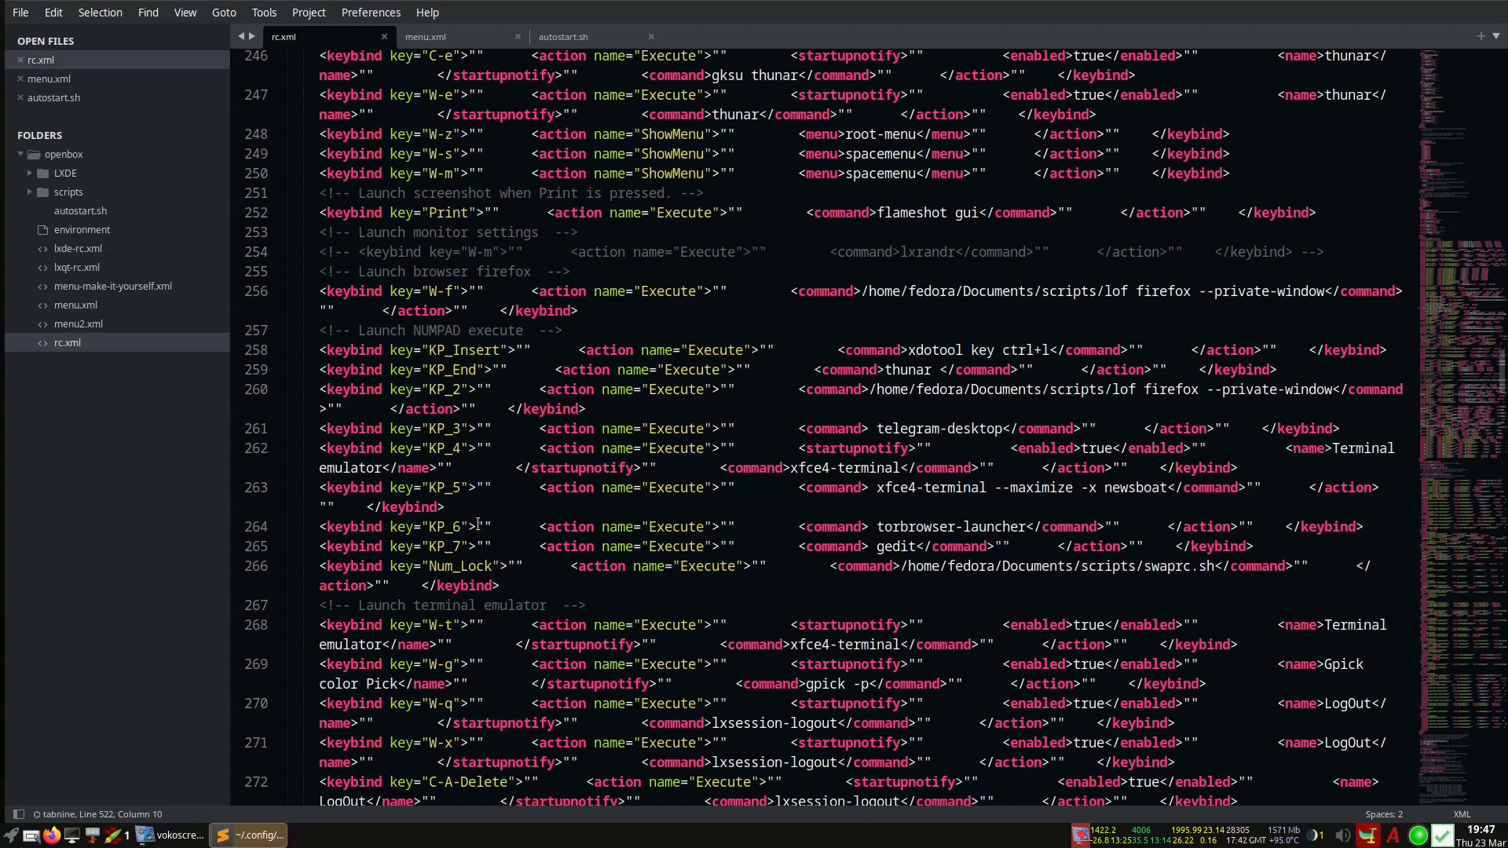
Scroll to the MoveResizeTo tiling keybindings and switch Zentile tiling off from the tray
scroll(443, 547, "down", 10)
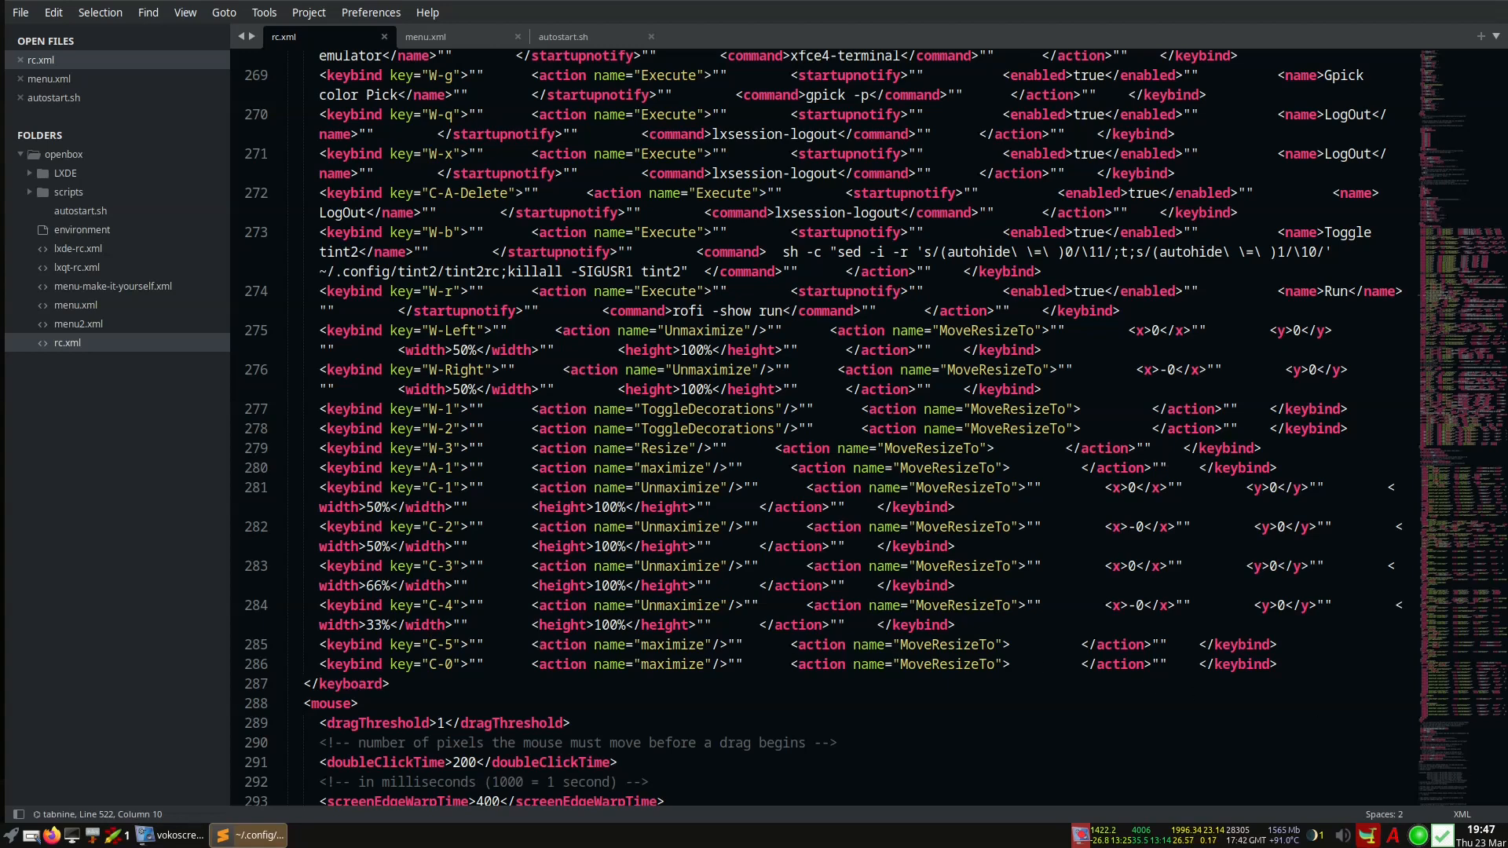
left_click(1443, 837)
Open a terminal tiled beside the editor and shift the split back and forth, leaving it centred
key("Right")
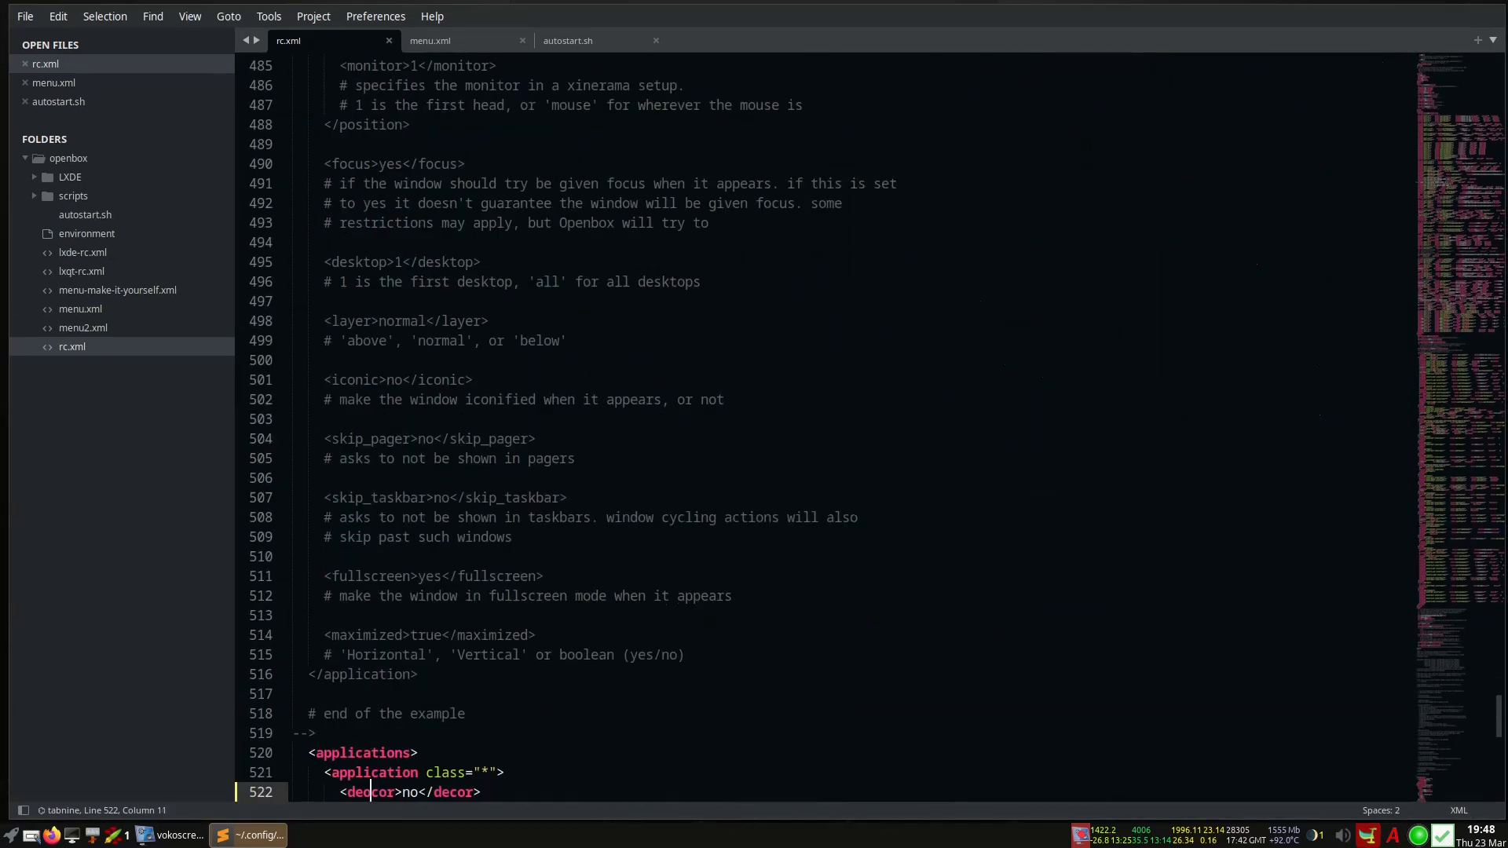
key("super+Return")
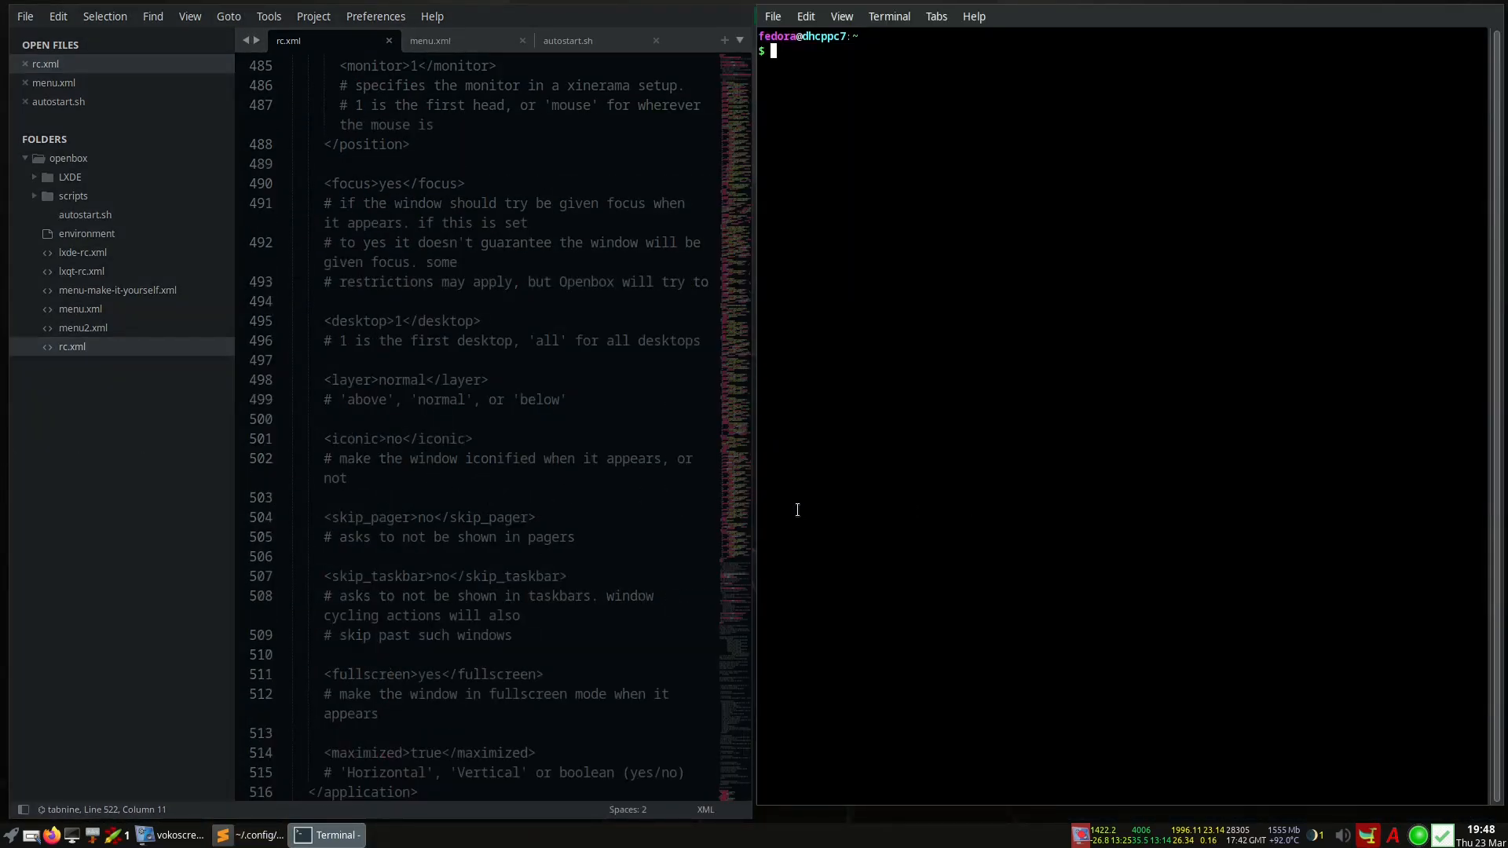
key("super+l")
key("super+l")
key("super+l")
key("super+h")
key("super+h")
key("super+h")
key("super+h")
key("super+h")
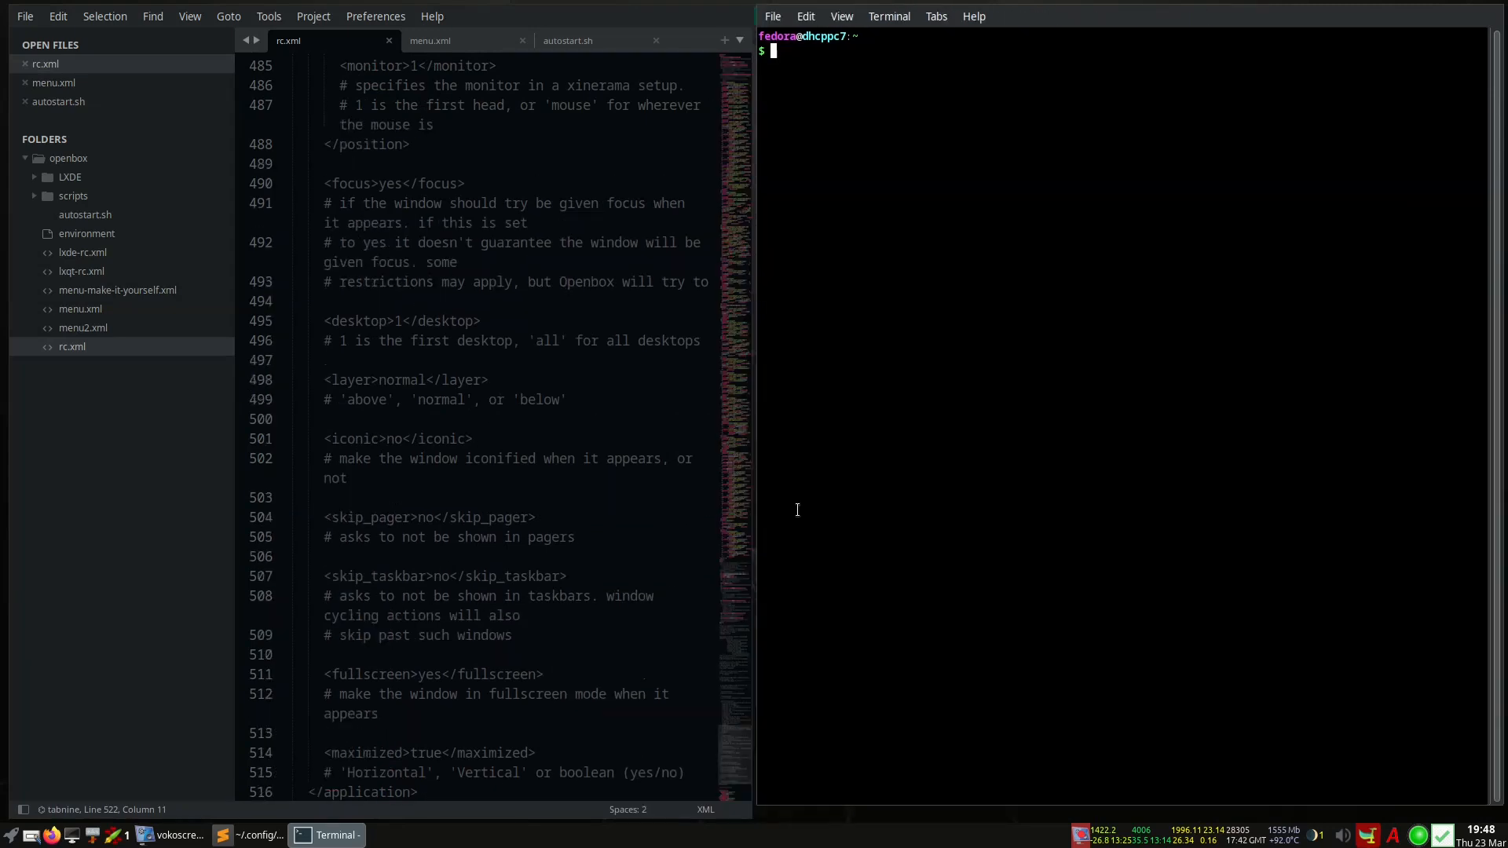
key("super+l")
key("super+l")
key("super+l")
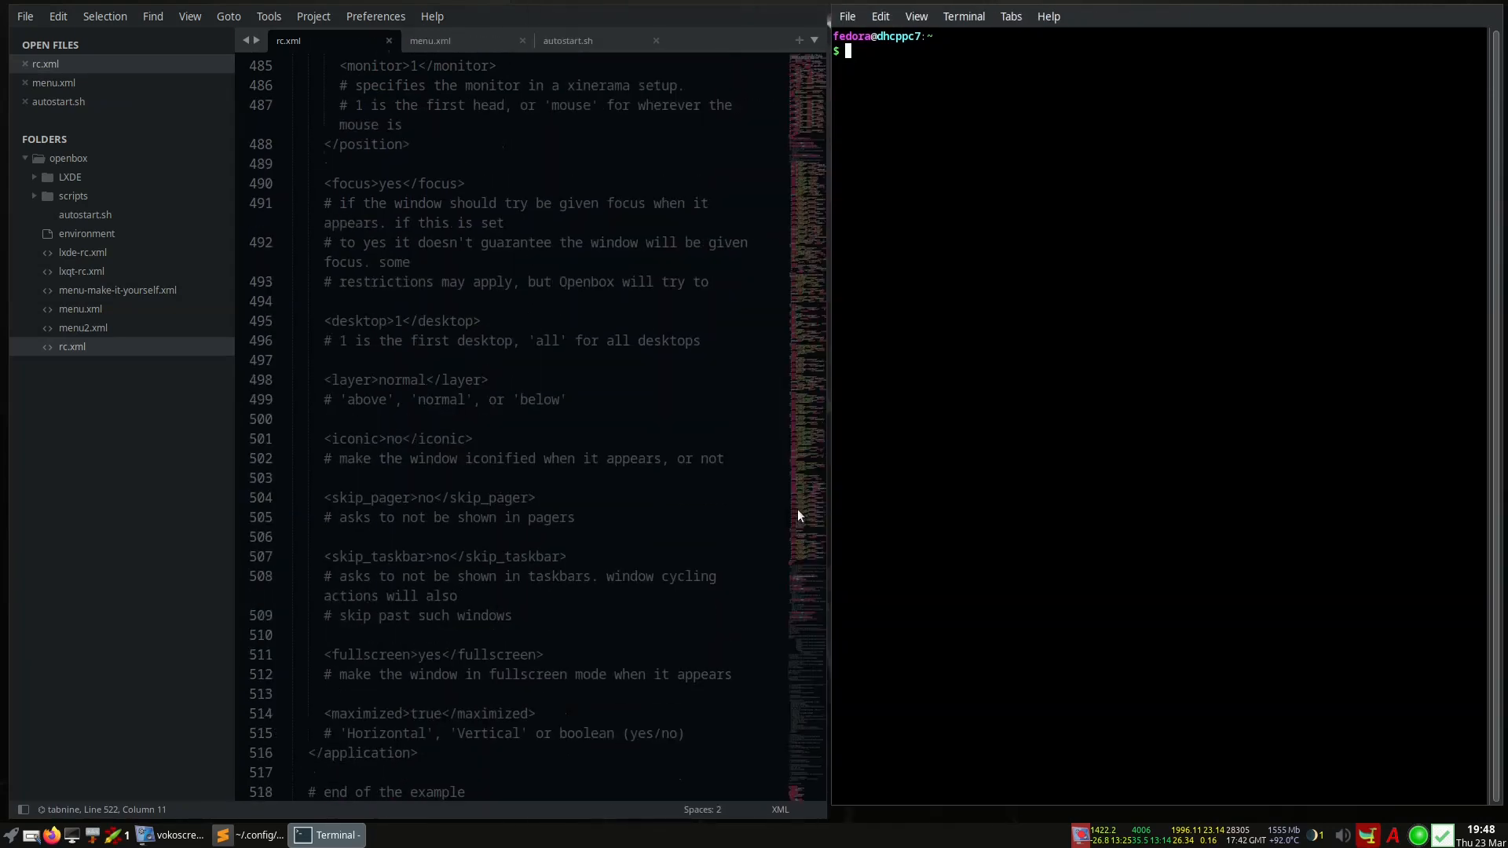
key("super+h")
key("super+h")
key("super+l")
key("super+l")
key("super+l")
key("super+l")
key("super+l")
key("super+h")
key("super+h")
key("super+h")
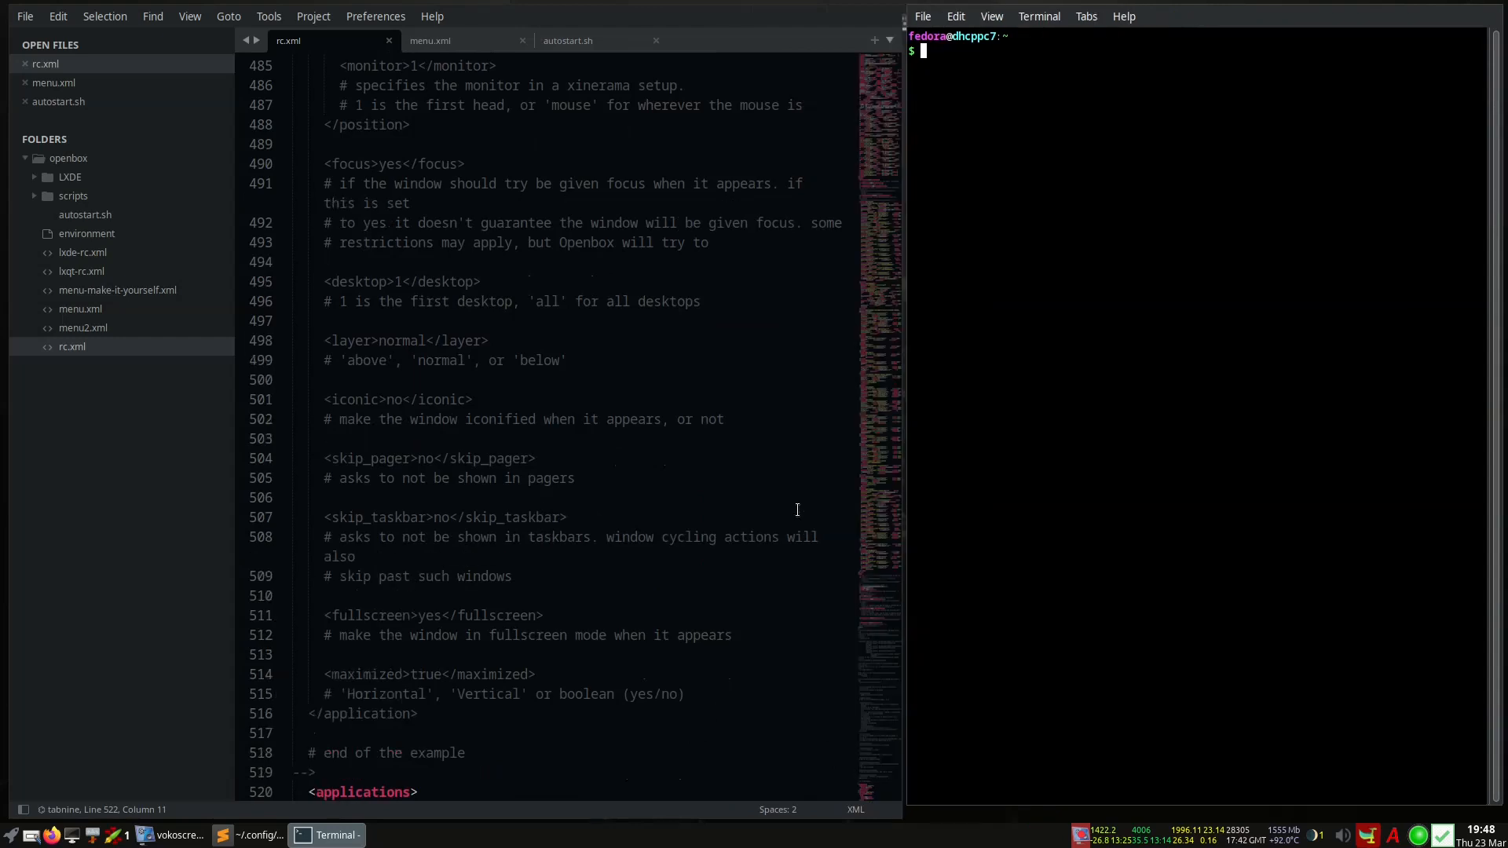
key("super+l")
key("super+l")
key("super+l")
key("super+l")
key("super+h")
key("super+h")
key("super+h")
key("super+h")
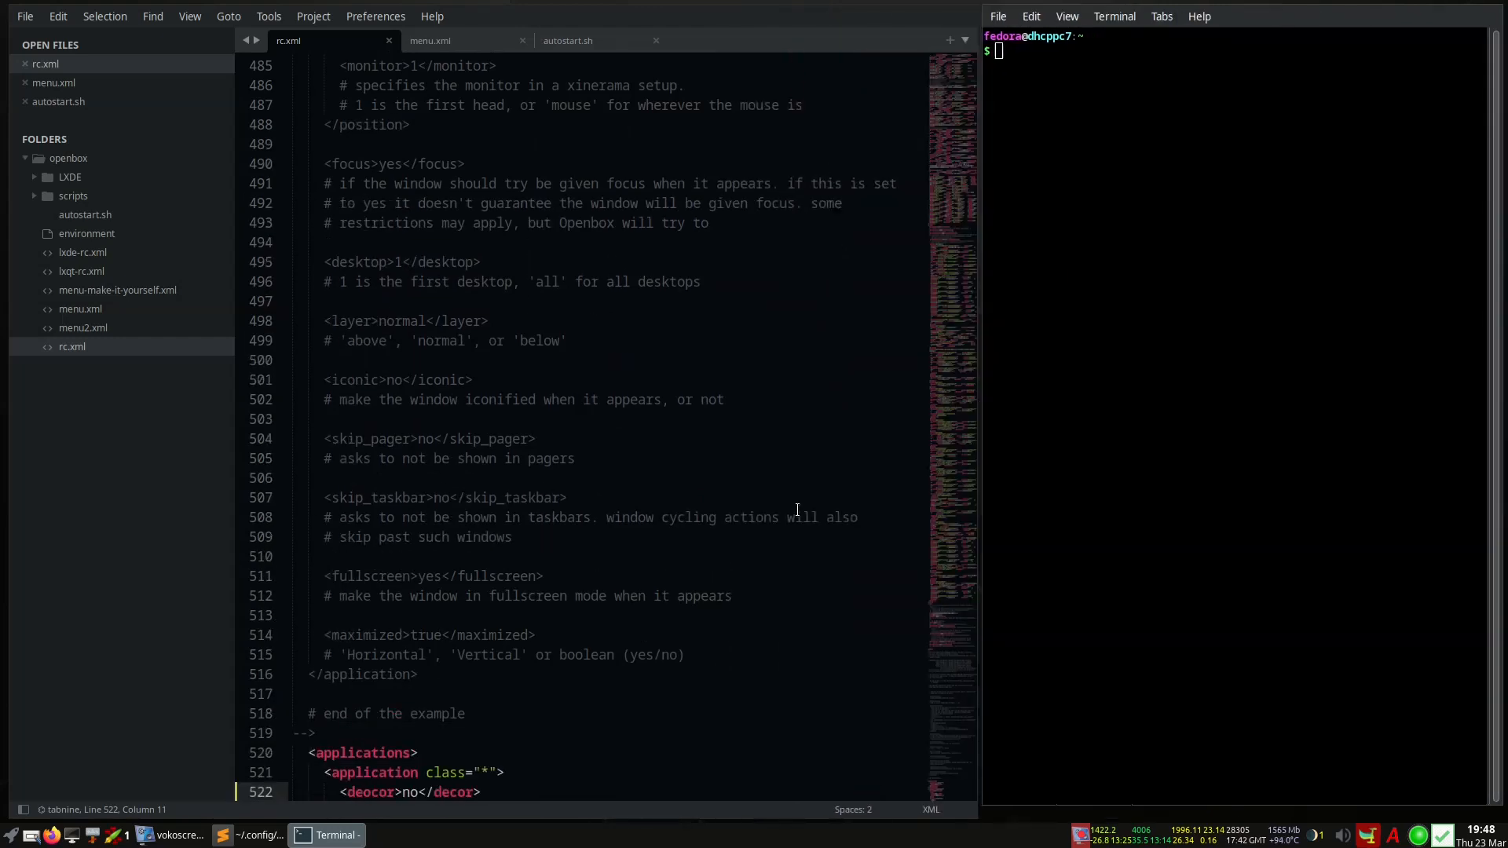
key("super+h")
key("super+l")
key("super+h")
key("super+l")
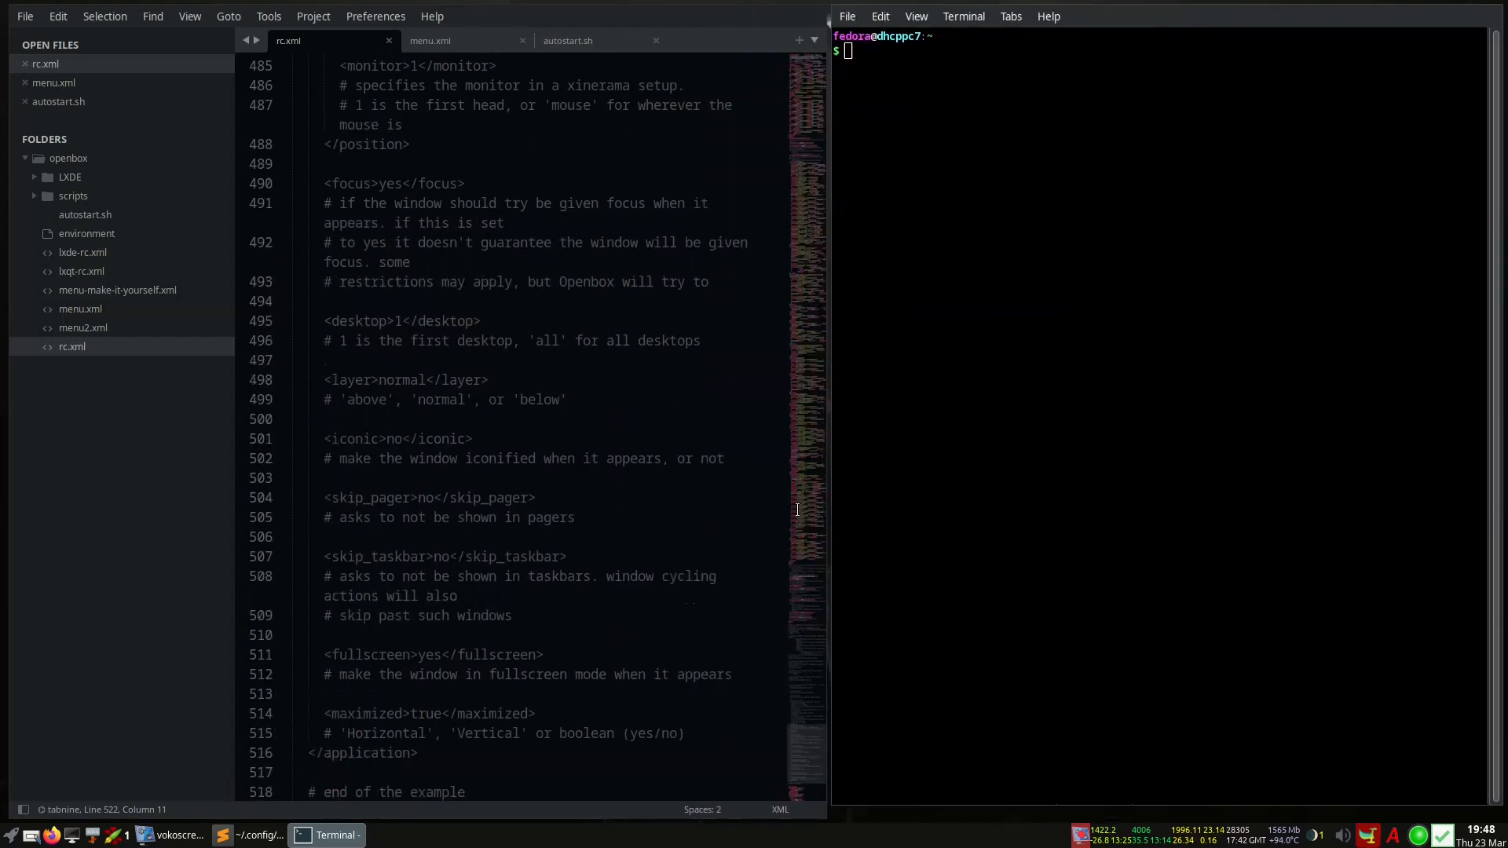
key("super+h")
Open a second terminal below the first and settle the split with a wider editor
type("o")
key("super+Return")
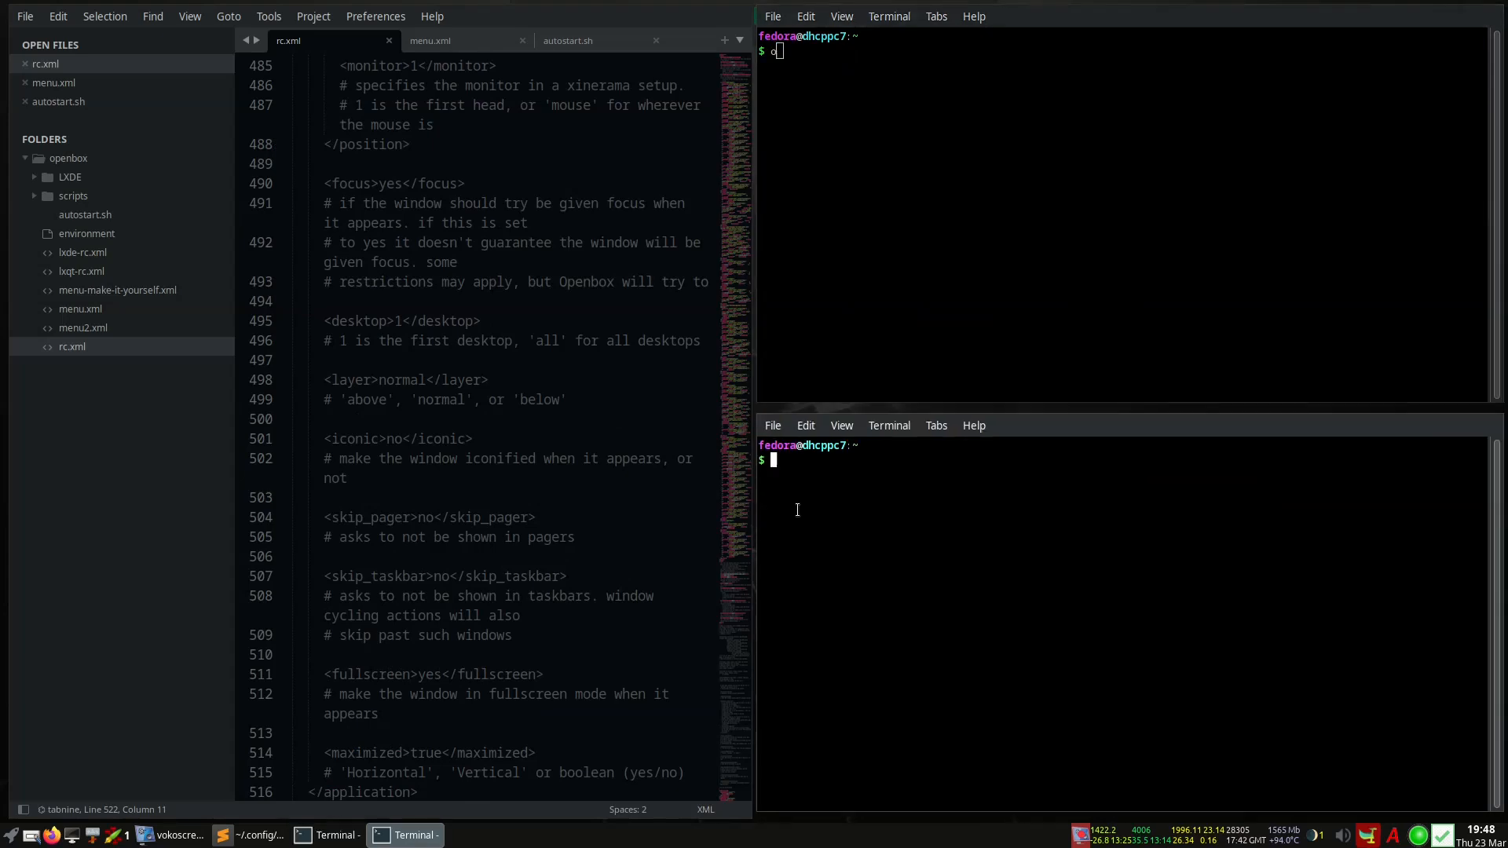
key("super+l")
key("super+l")
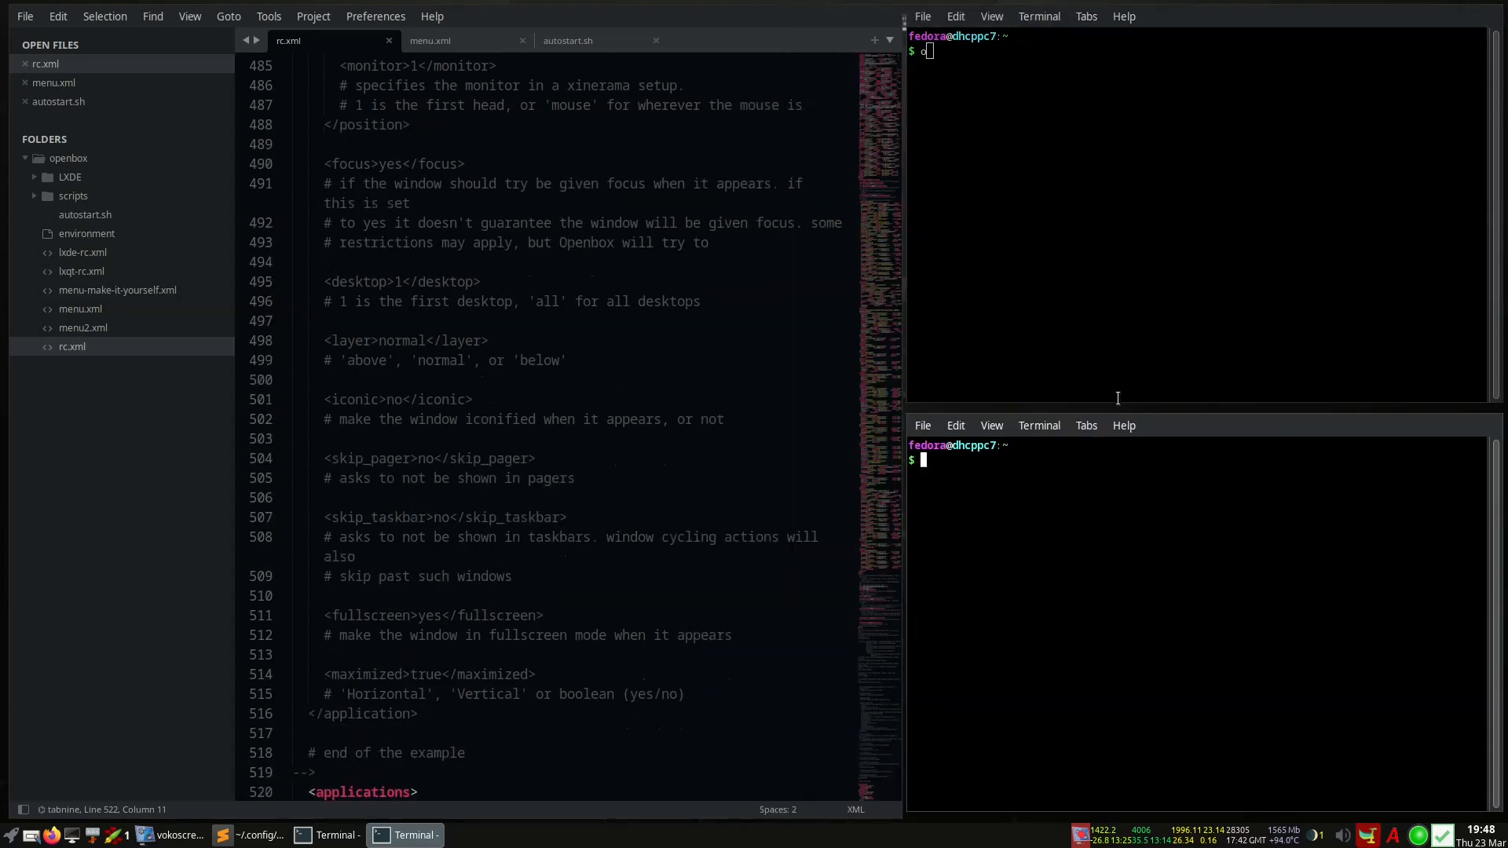
key("super+h")
key("super+h")
key("super+h")
key("super+h")
key("super+l")
key("super+l")
key("super+l")
key("super+l")
key("super+h")
key("super+h")
key("super+l")
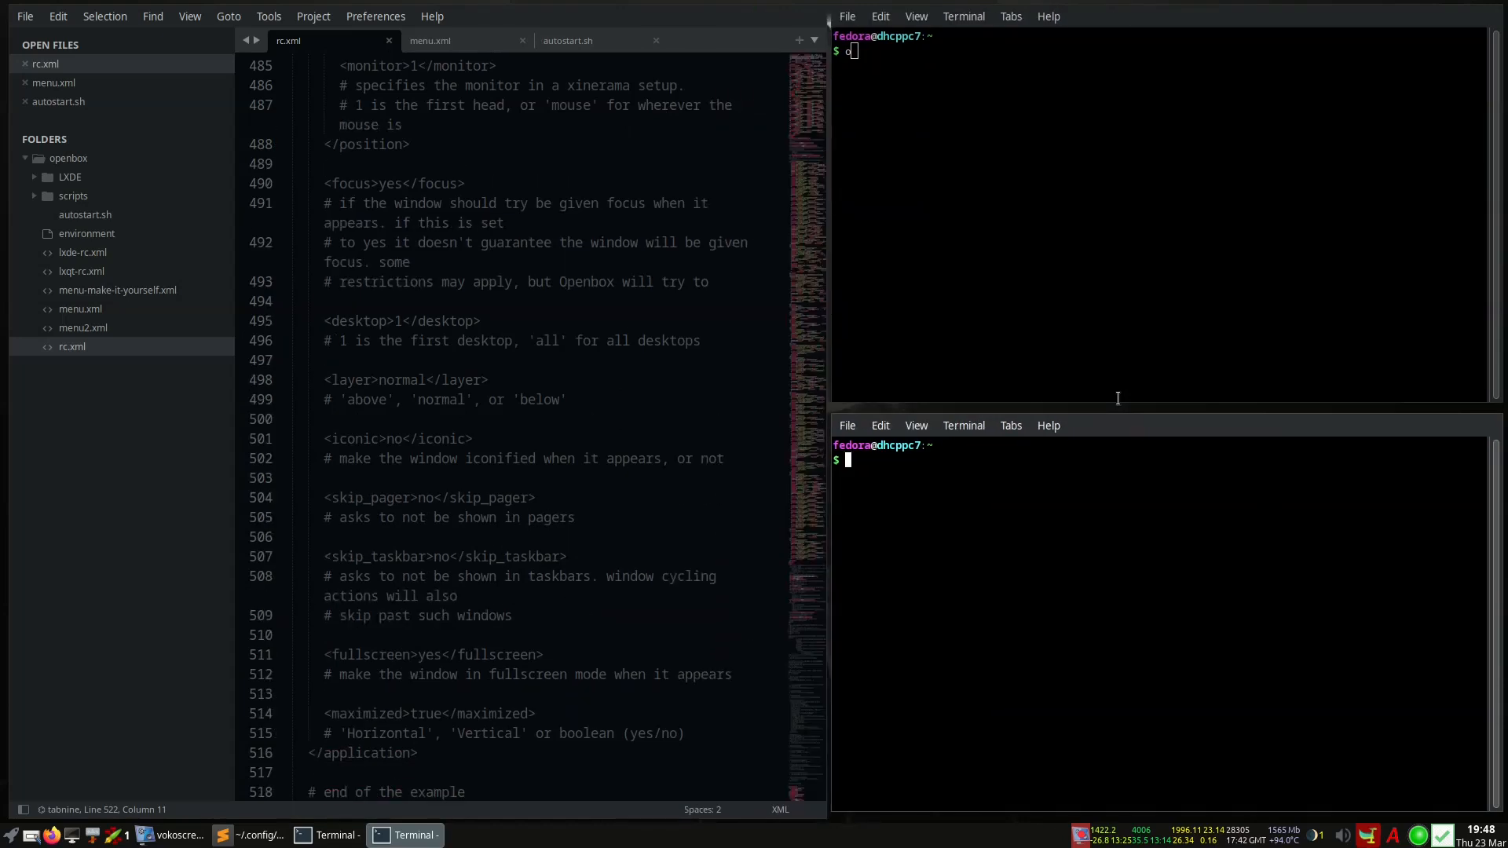
Turn tiling off with Ctrl+Shift+U and close both terminals with q
key("ctrl+shift+u")
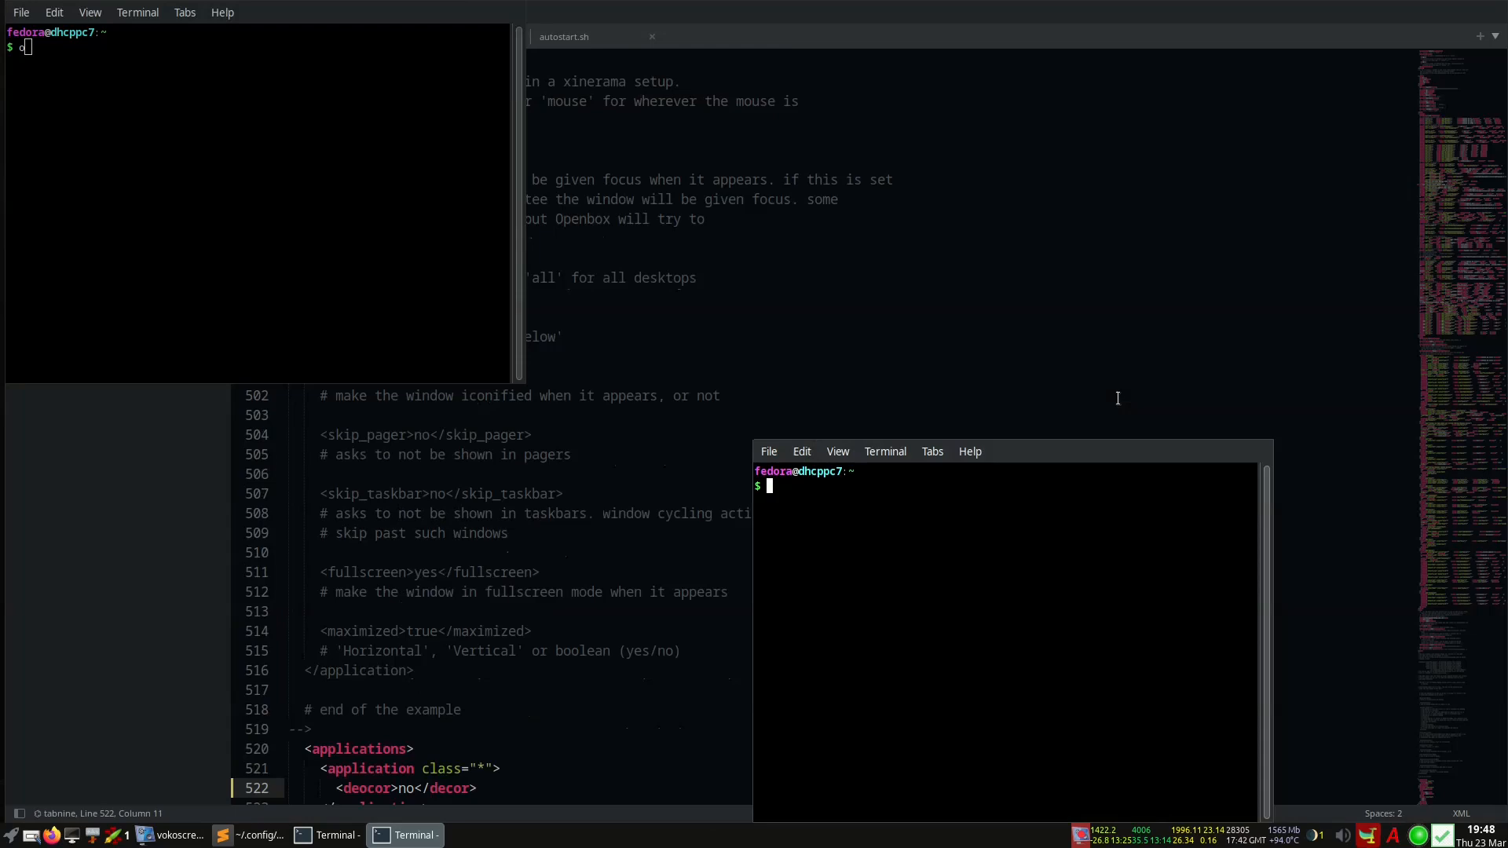
type("q")
key("Return")
type("q")
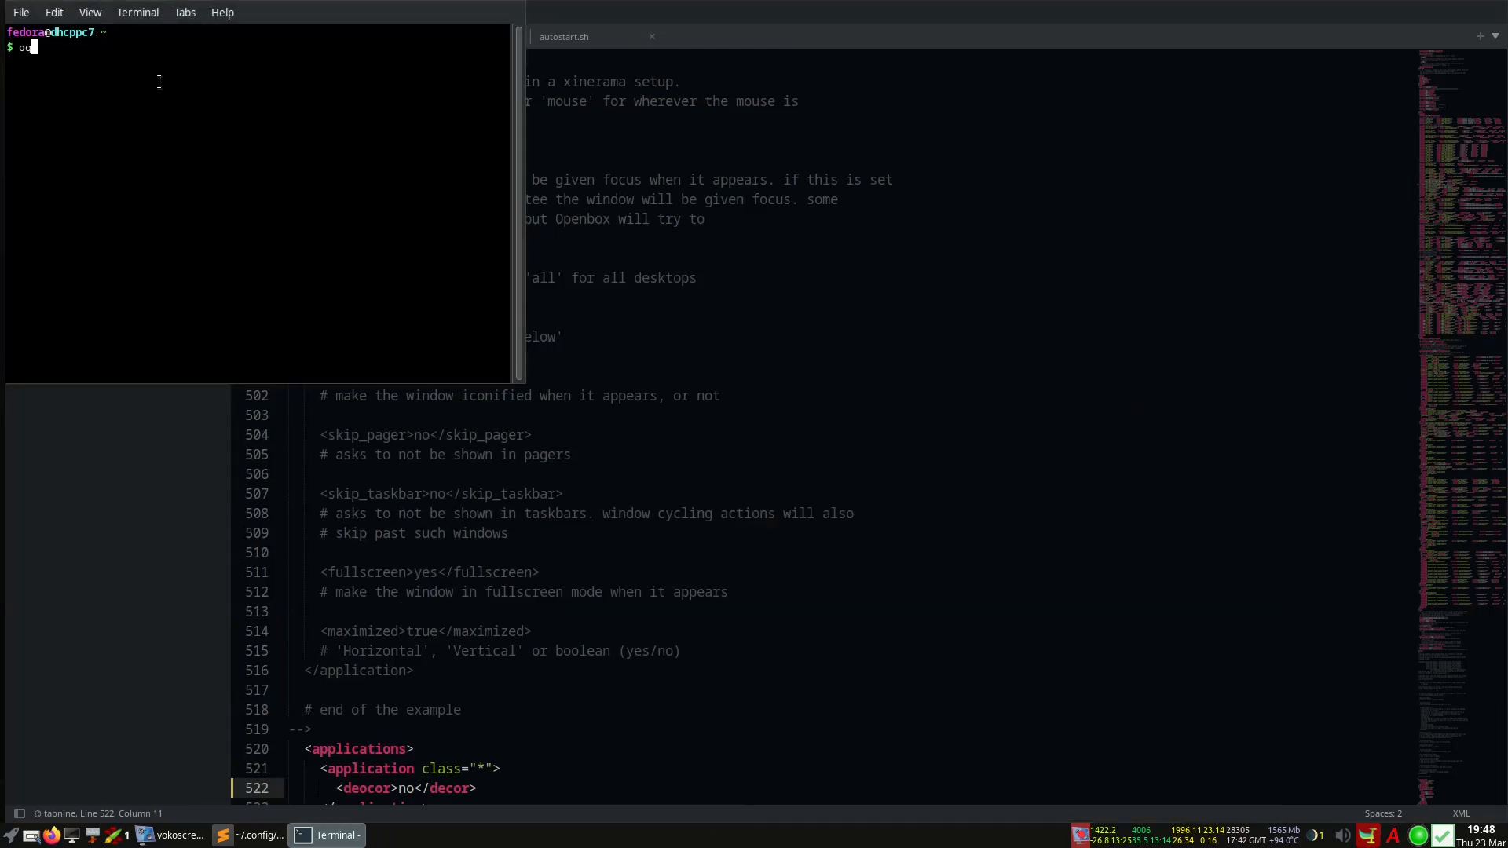
key("BackSpace")
key("BackSpace")
type("q")
key("Return")
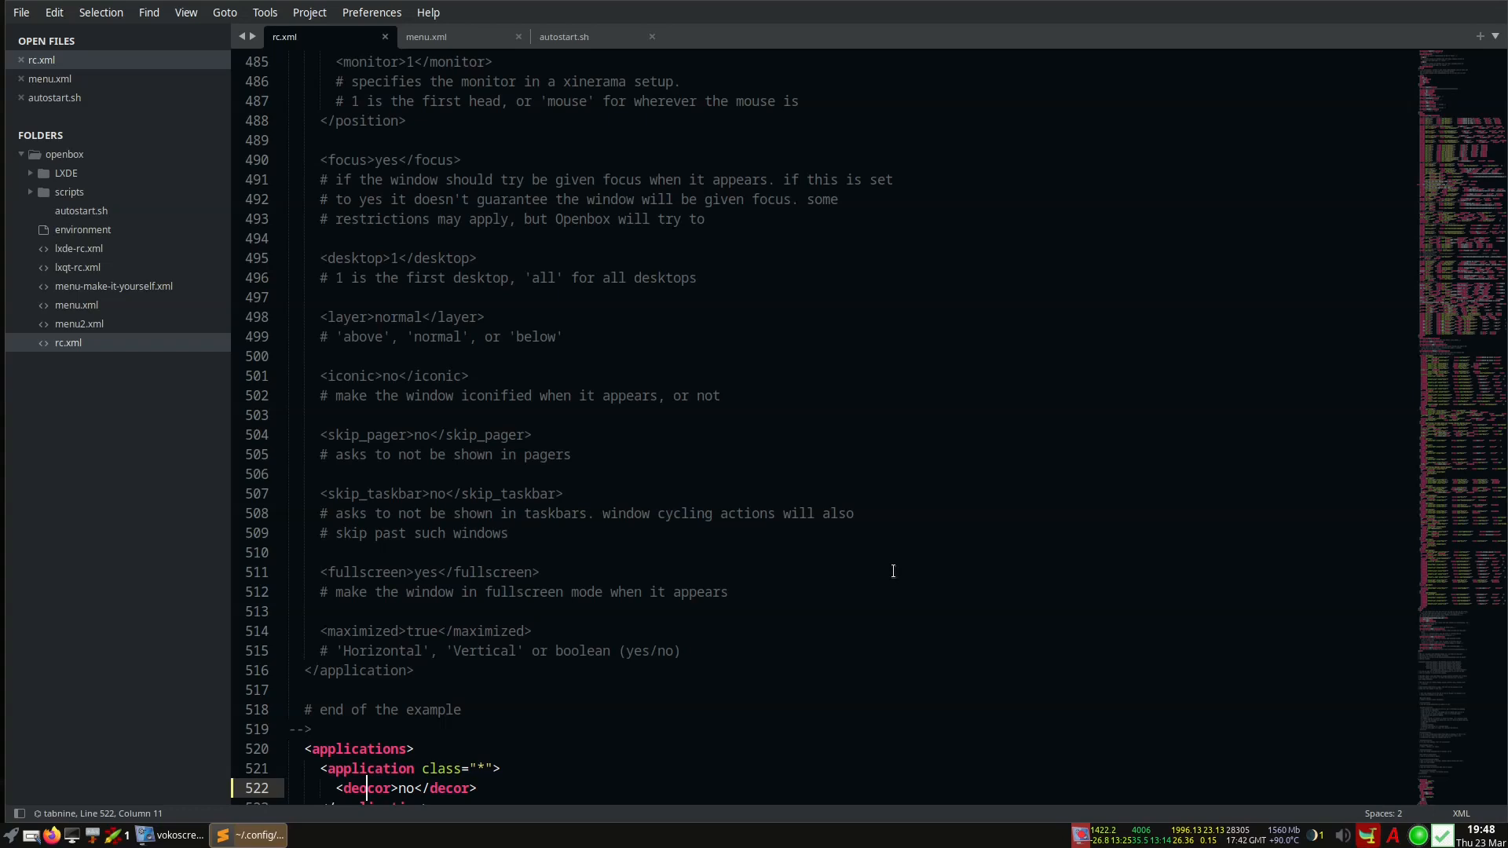
Minimise the editor to show the bare desktop, then open and dismiss the Alt+F2 run launcher
left_click(260, 835)
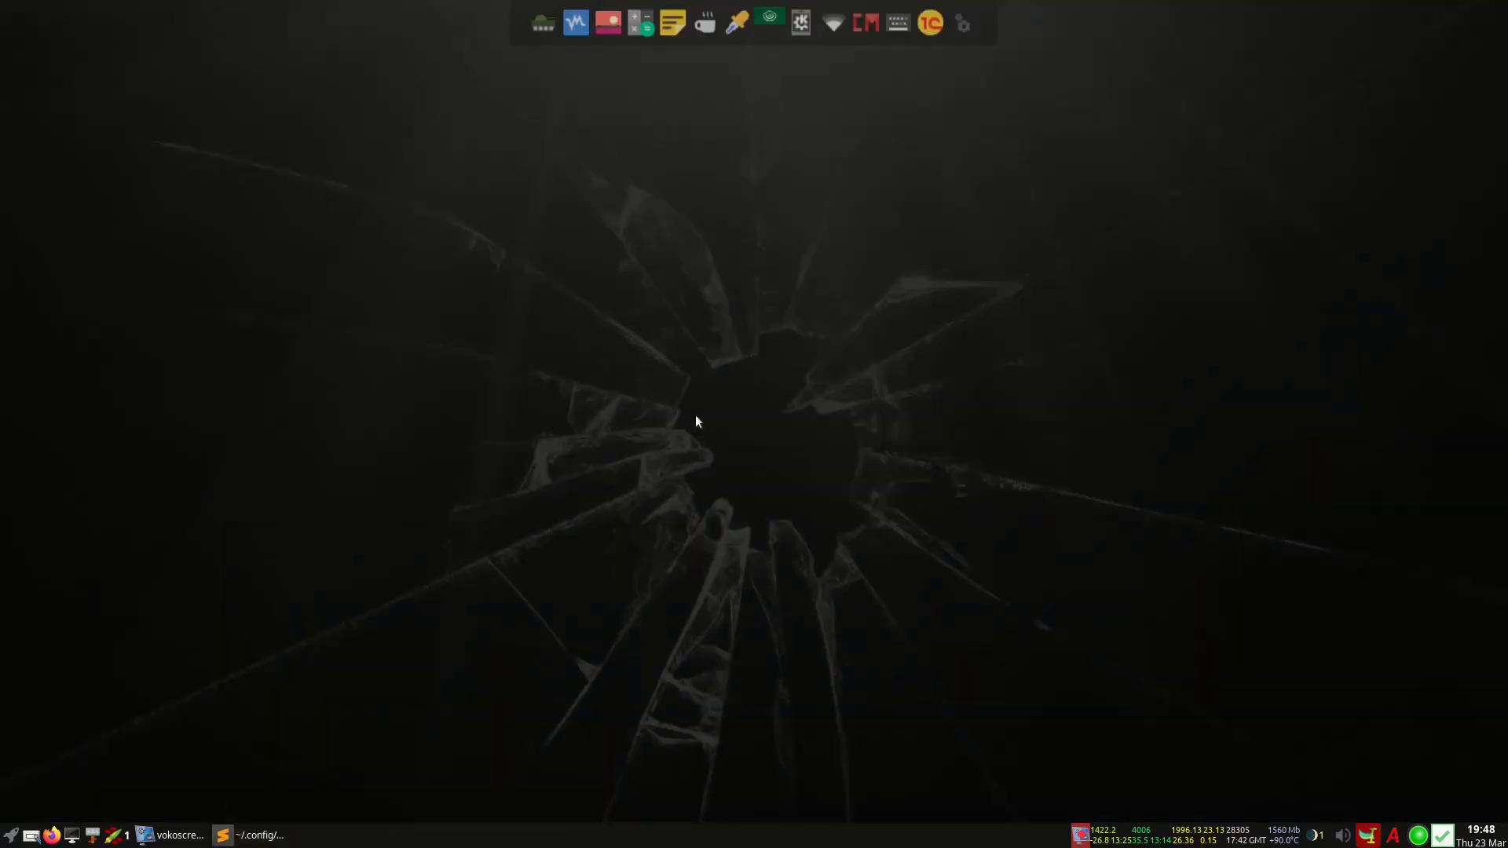
key("alt+F2")
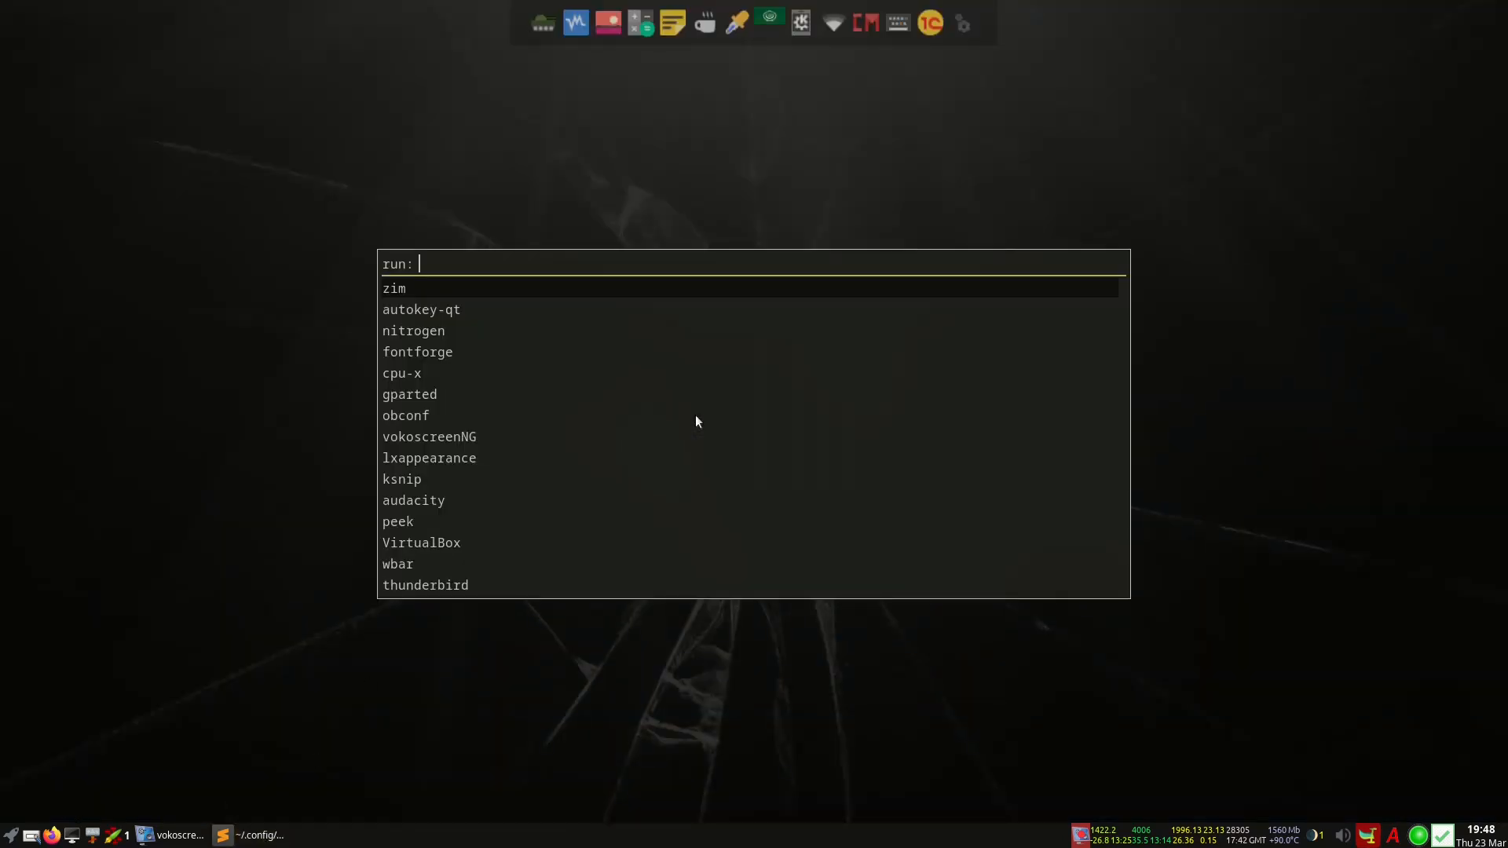
left_click(257, 445)
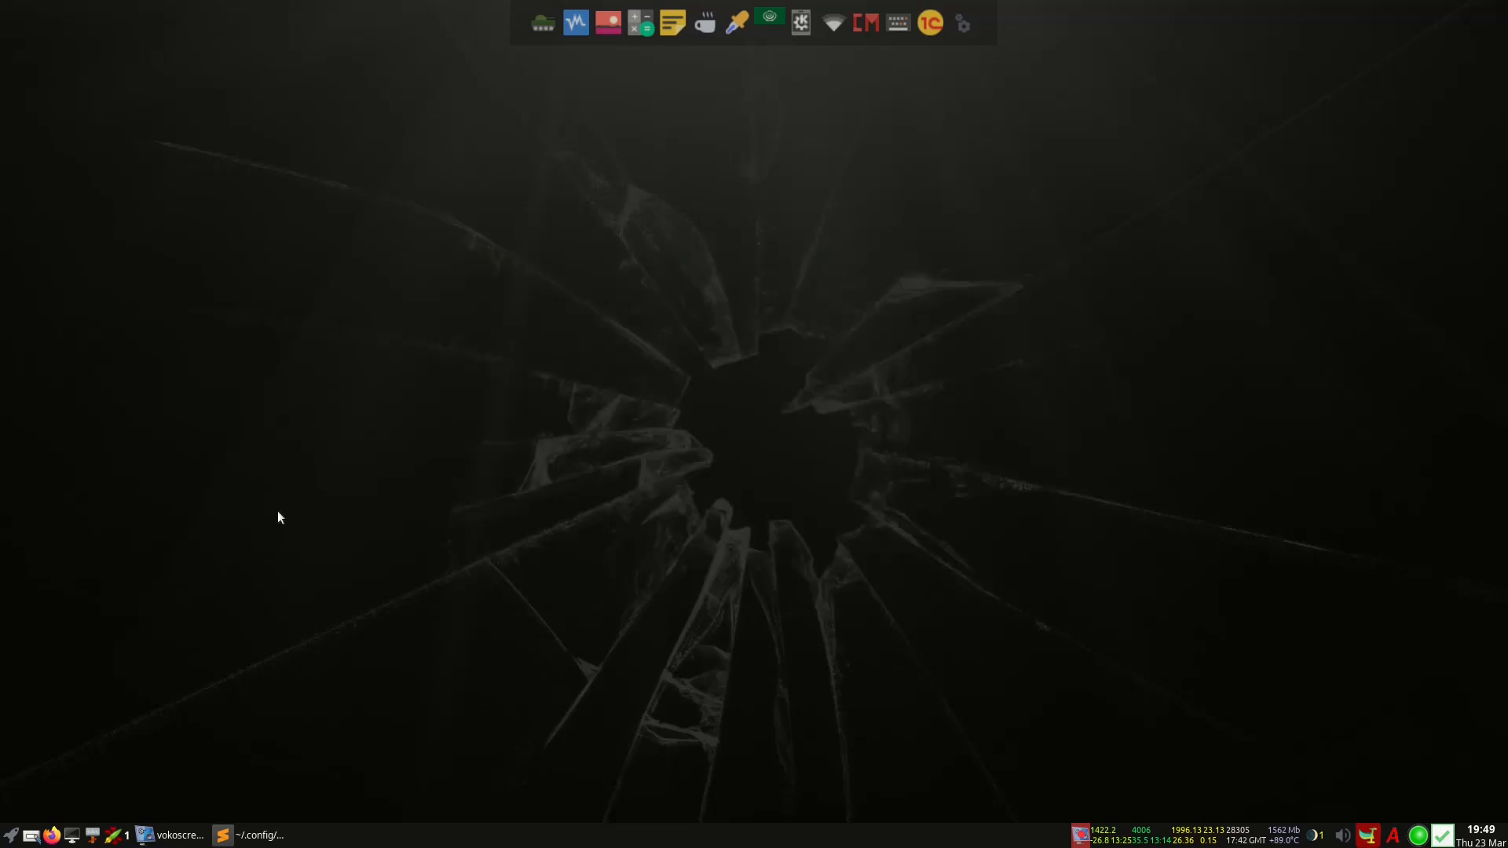